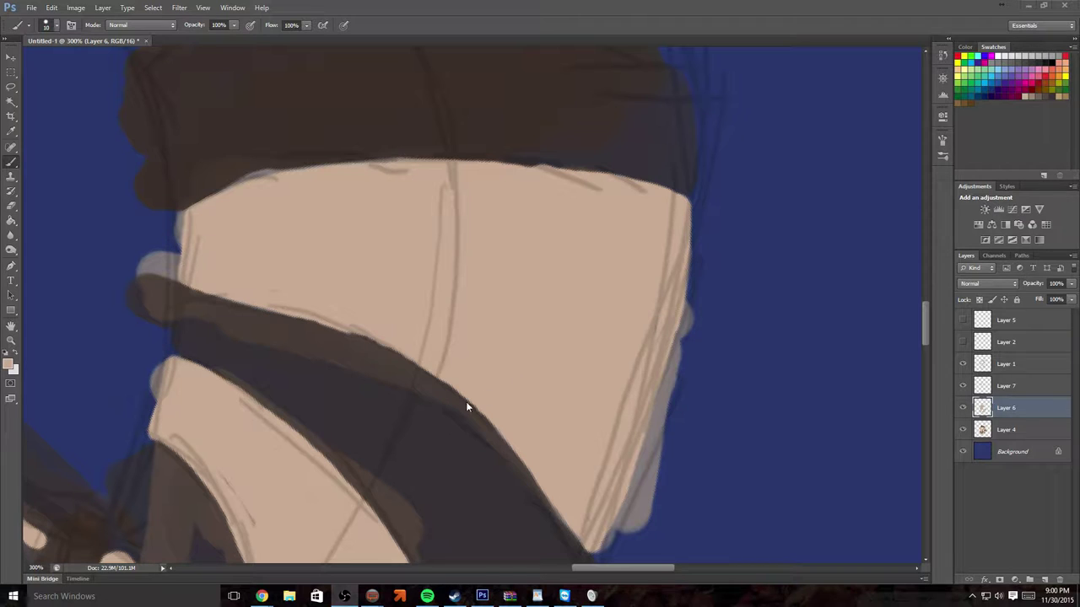
Paint a beige outline on Layer 6 along the edge where the grey tail section meets the dark stripe
scroll(593, 265, "up", 5)
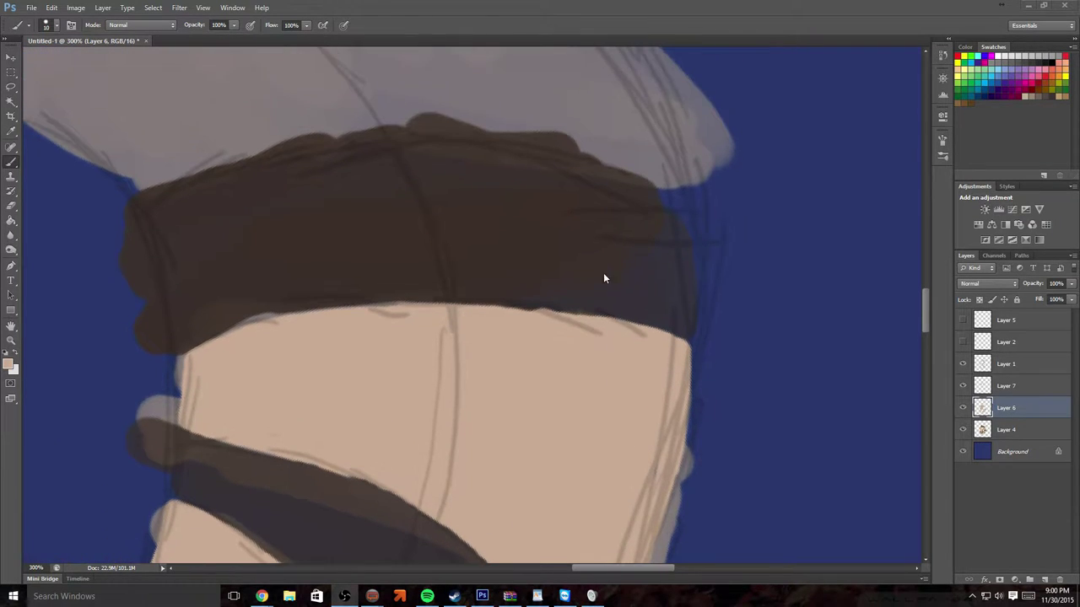
scroll(610, 200, "up", 7)
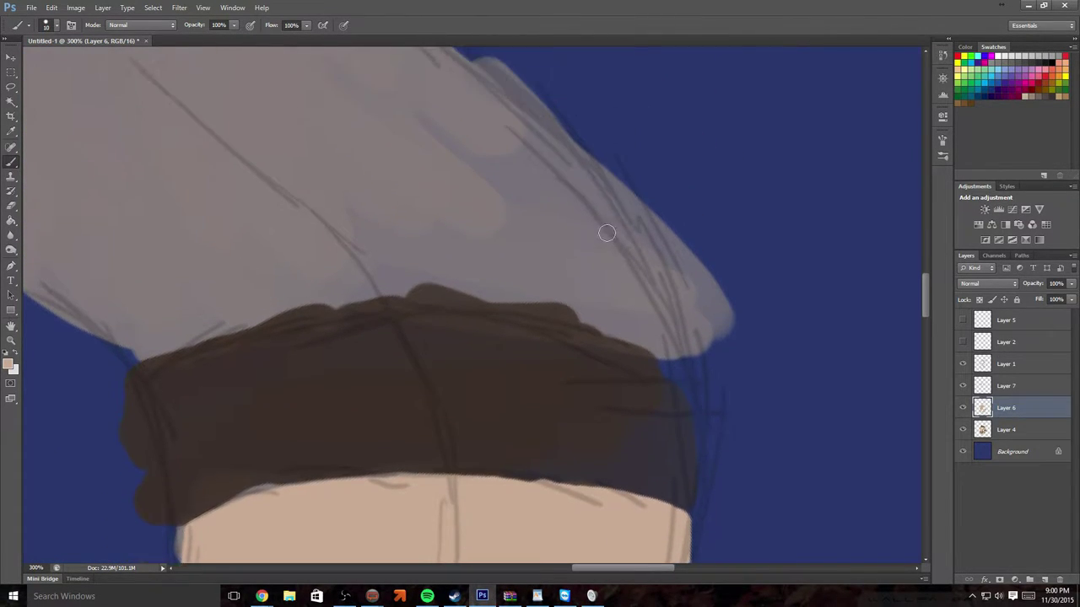
scroll(472, 251, "up", 2)
scroll(427, 275, "down", 5)
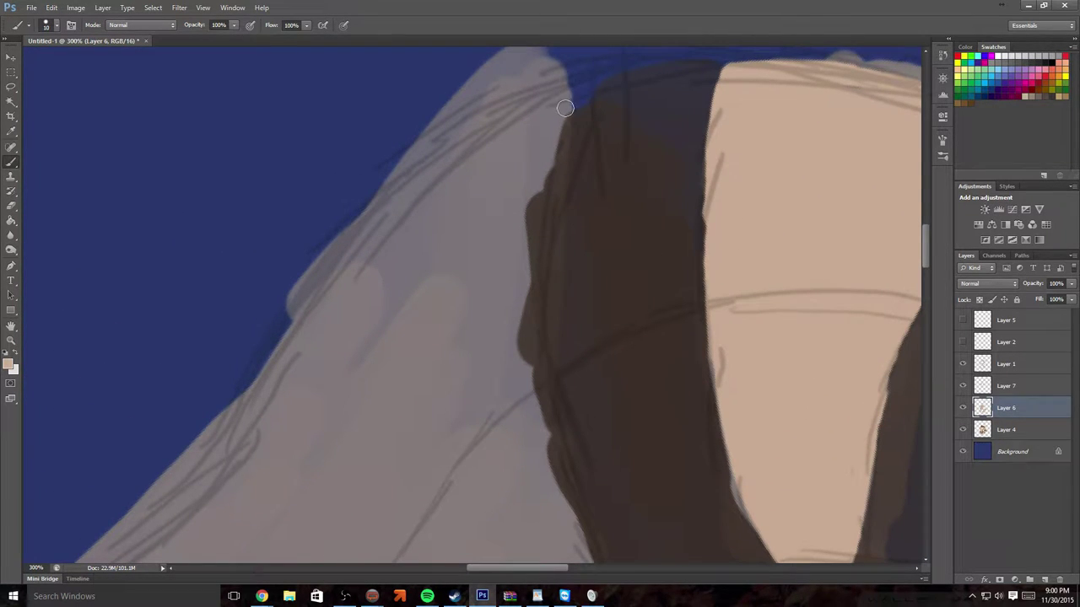
mouse_move(569, 103)
left_mouse_down()
mouse_move(535, 220)
mouse_move(529, 308)
mouse_move(534, 410)
mouse_move(574, 529)
left_mouse_up()
scroll(599, 540, "down", 3)
scroll(573, 465, "down", 2)
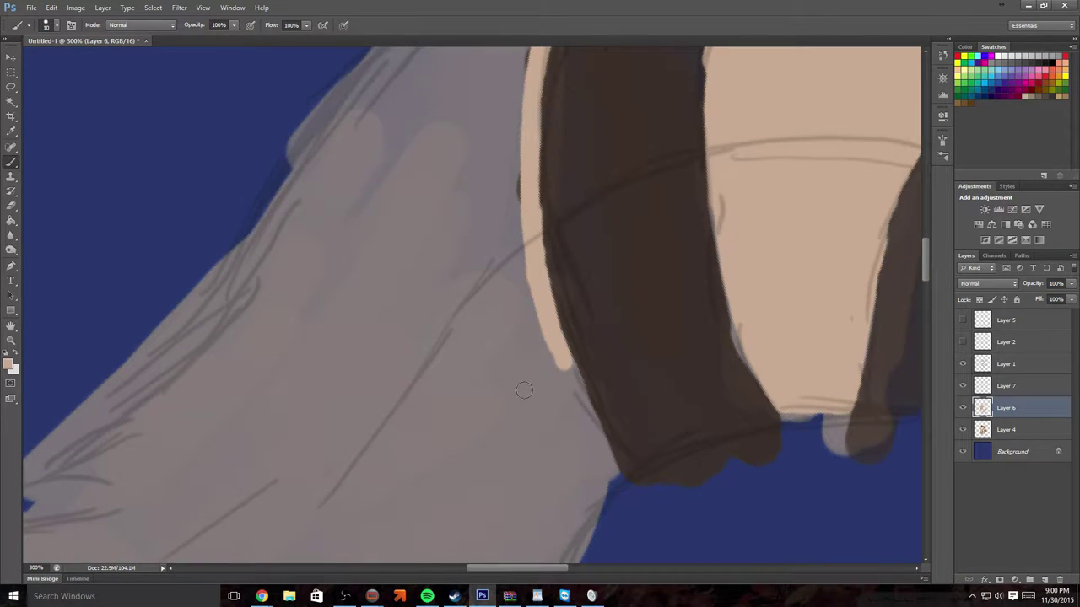
mouse_move(568, 369)
left_mouse_down()
mouse_move(590, 426)
mouse_move(622, 459)
mouse_move(615, 466)
left_mouse_up()
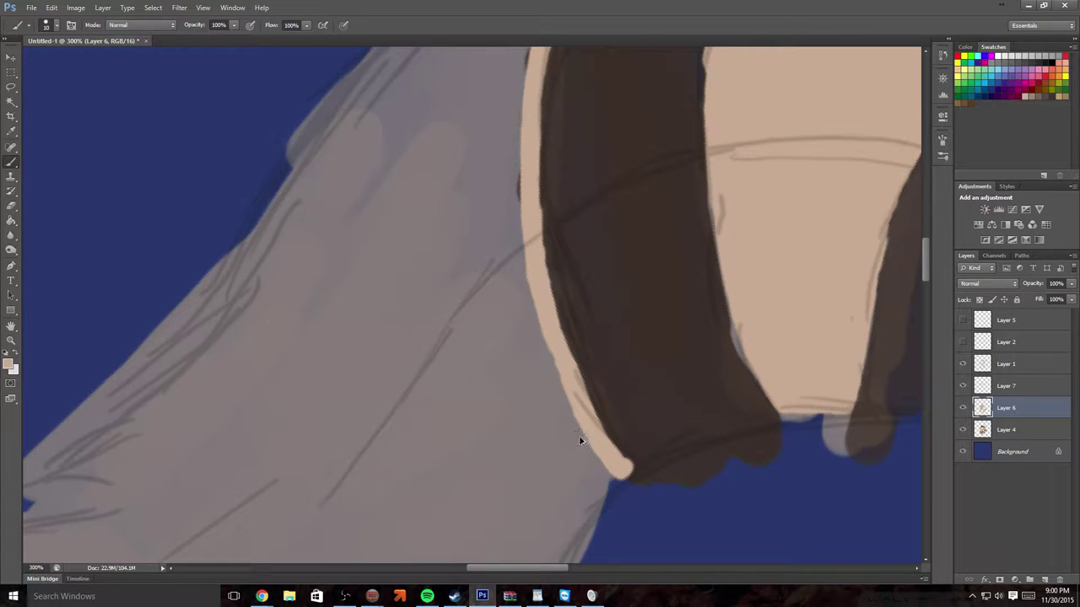
left_click_drag(578, 437, 546, 426)
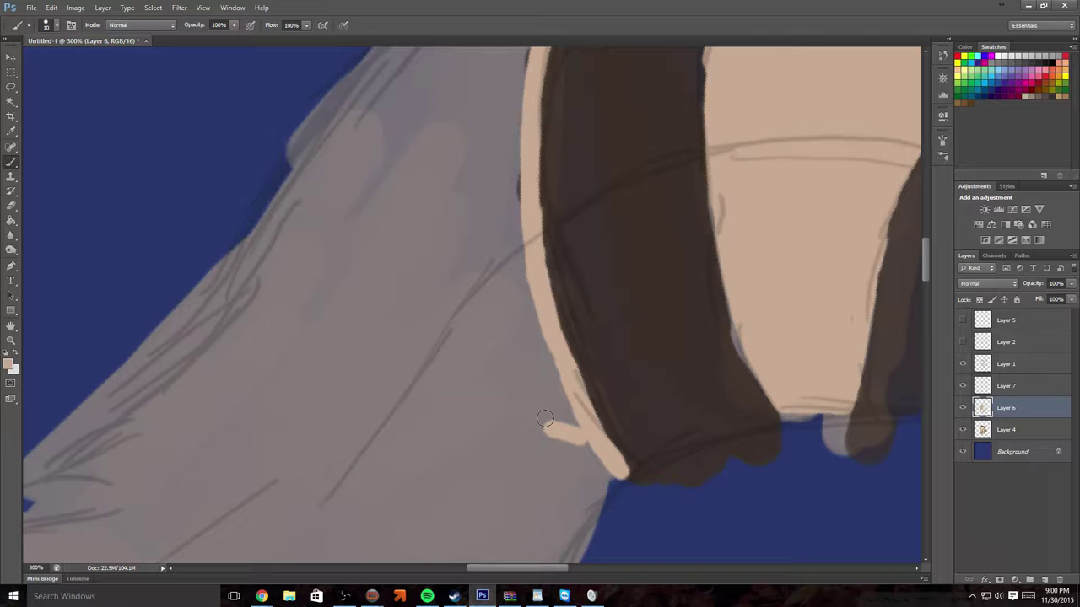
Outline the grey tail section's outer edge in beige, from its pointed corner by the dark stripe up to the jagged tip
scroll(554, 421, "down", 5)
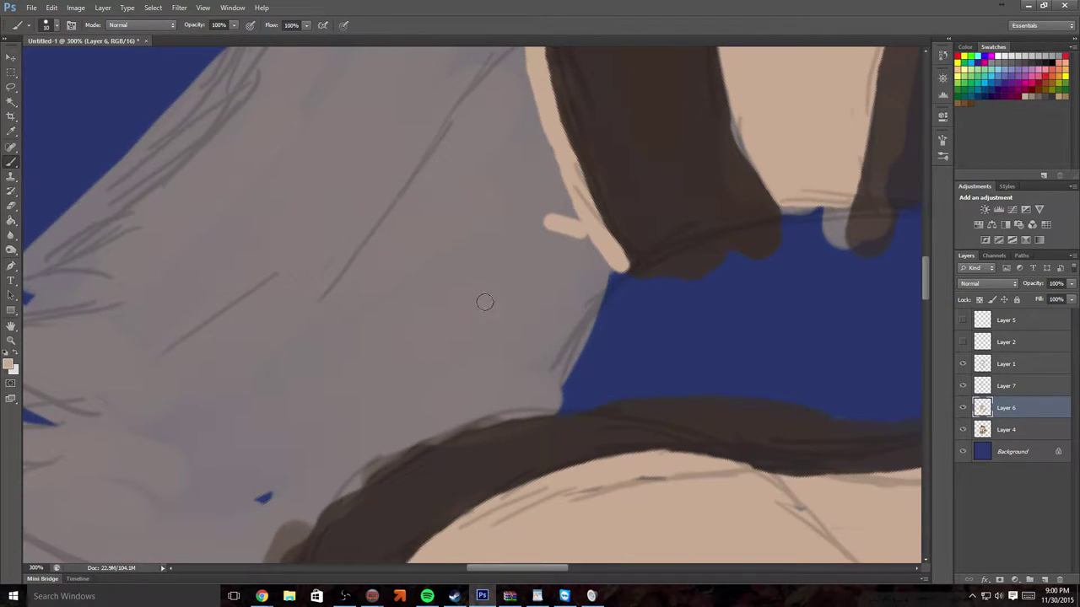
scroll(494, 276, "up", 5)
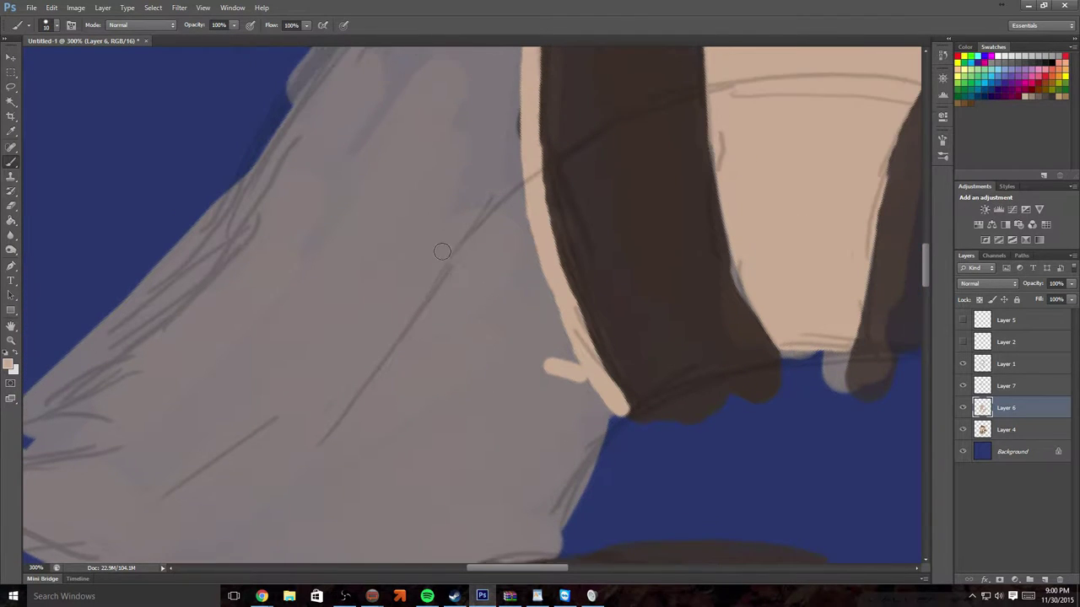
scroll(451, 258, "right", 1)
left_click_drag(451, 258, 445, 263)
scroll(714, 338, "down", 5)
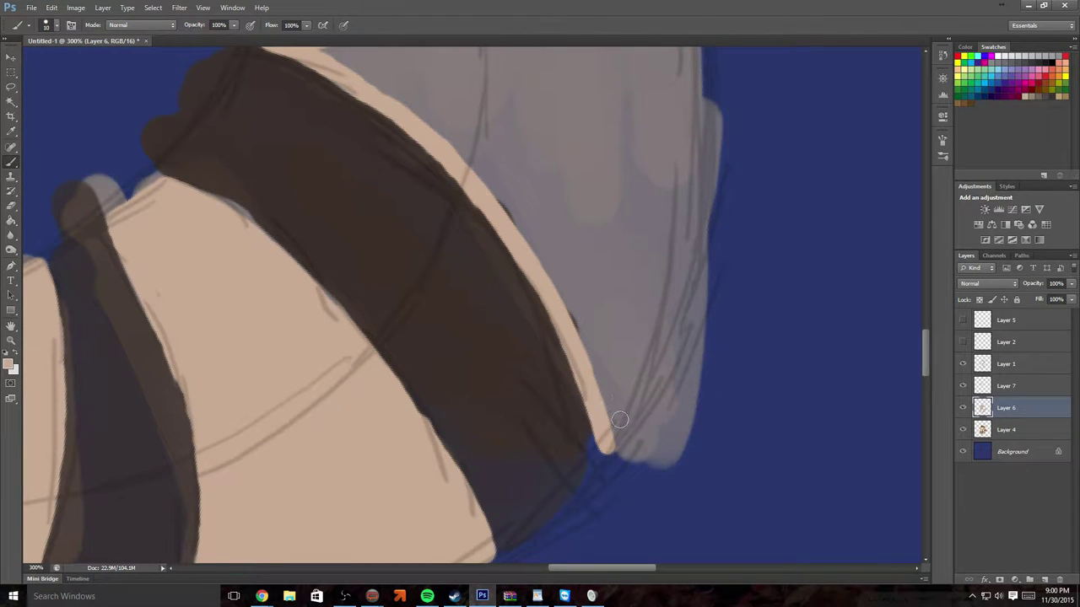
mouse_move(609, 442)
left_mouse_down()
mouse_move(633, 399)
mouse_move(618, 430)
mouse_move(669, 331)
mouse_move(685, 265)
mouse_move(694, 111)
mouse_move(694, 150)
mouse_move(695, 123)
mouse_move(687, 55)
left_mouse_up()
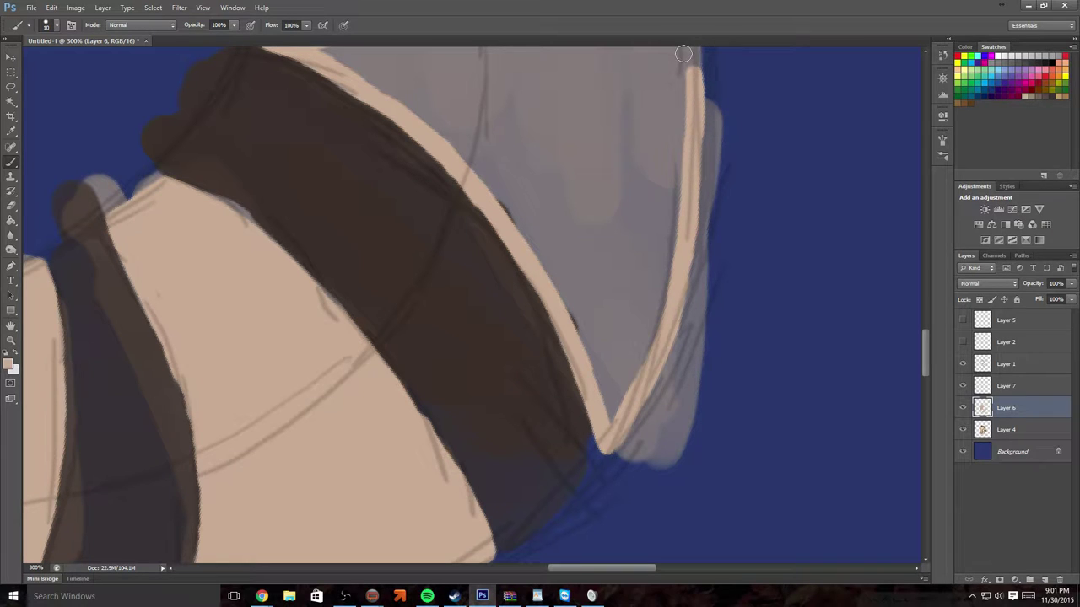
scroll(524, 257, "up", 5)
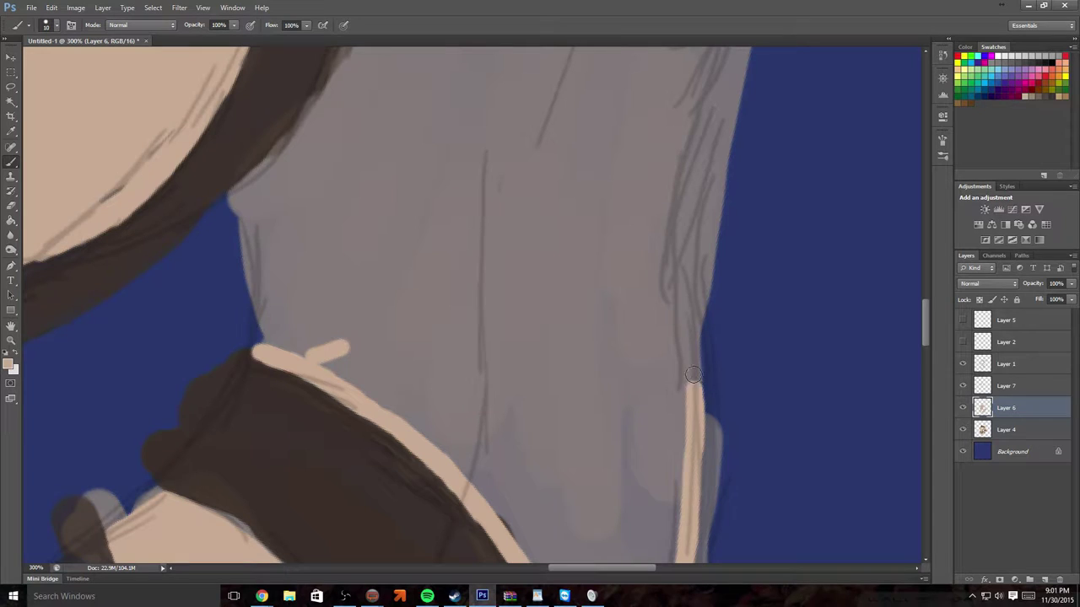
left_click_drag(690, 371, 682, 270)
mouse_move(685, 313)
left_mouse_down()
mouse_move(685, 140)
mouse_move(676, 169)
left_mouse_up()
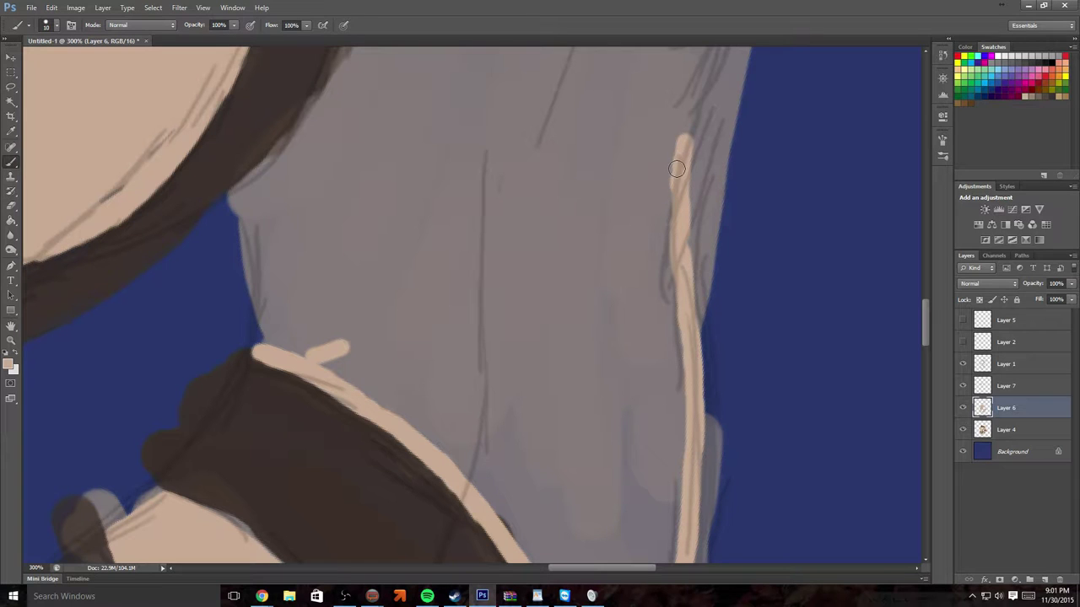
scroll(613, 127, "up", 5)
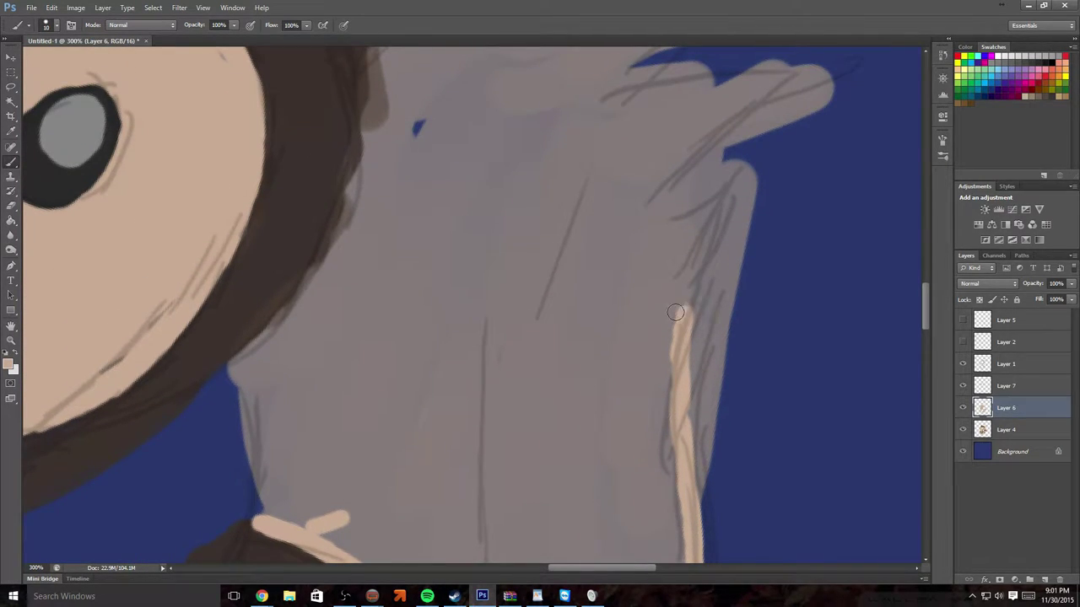
left_click_drag(686, 307, 721, 165)
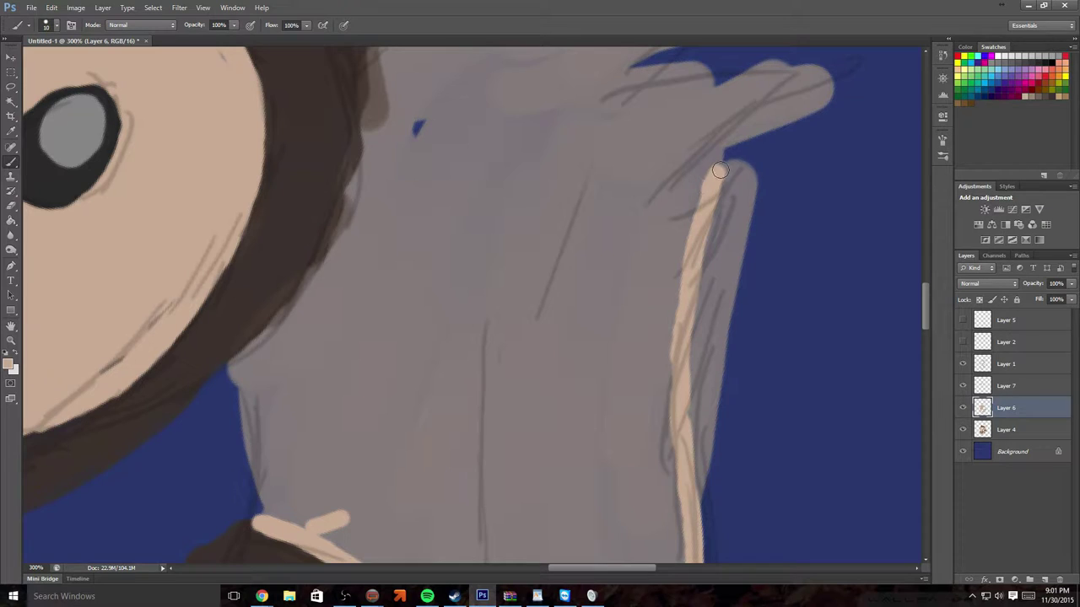
Outline the zigzag fur tips at the tail's end and its upper edge back to the dark fur of the head
scroll(717, 178, "up", 3)
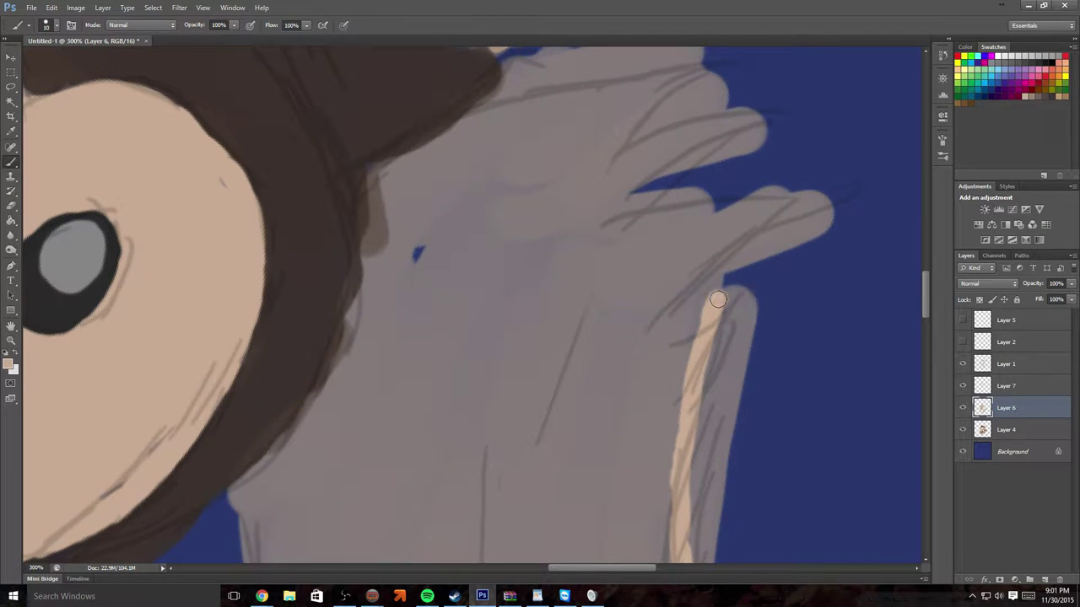
mouse_move(718, 299)
left_mouse_down()
mouse_move(739, 249)
mouse_move(794, 202)
mouse_move(633, 217)
mouse_move(642, 224)
left_mouse_up()
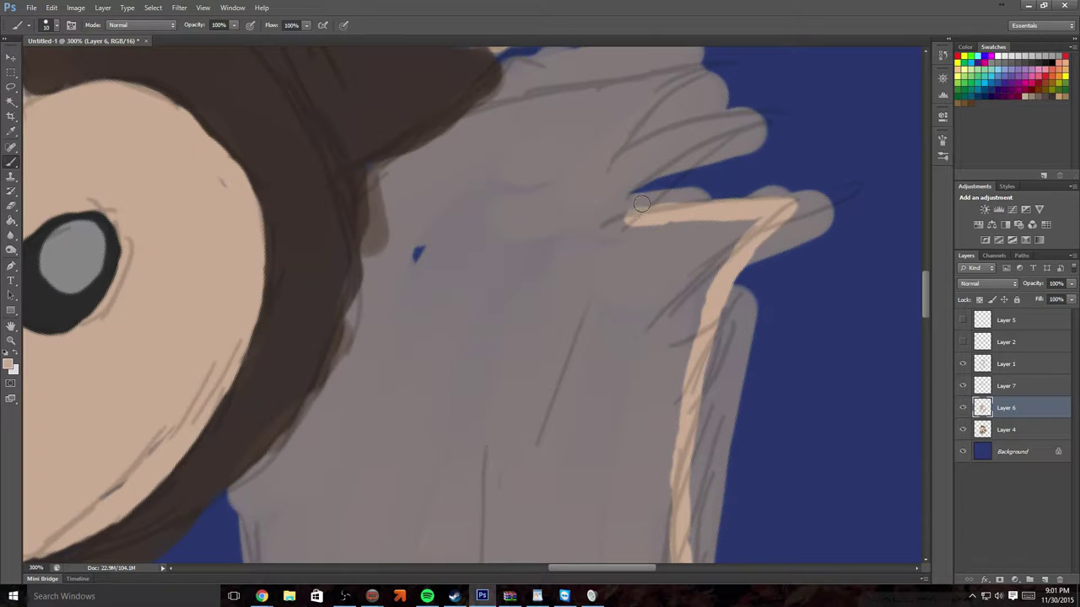
mouse_move(636, 209)
left_mouse_down()
mouse_move(750, 121)
mouse_move(684, 134)
mouse_move(604, 176)
mouse_move(666, 150)
mouse_move(603, 168)
mouse_move(645, 107)
mouse_move(695, 71)
mouse_move(610, 90)
left_mouse_up()
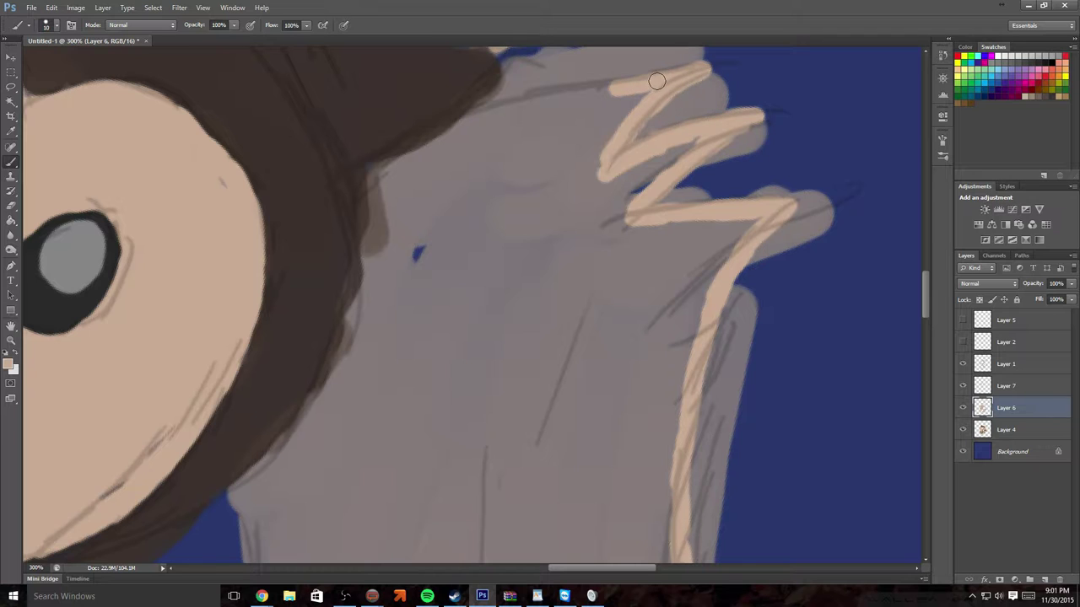
scroll(577, 119, "up", 3)
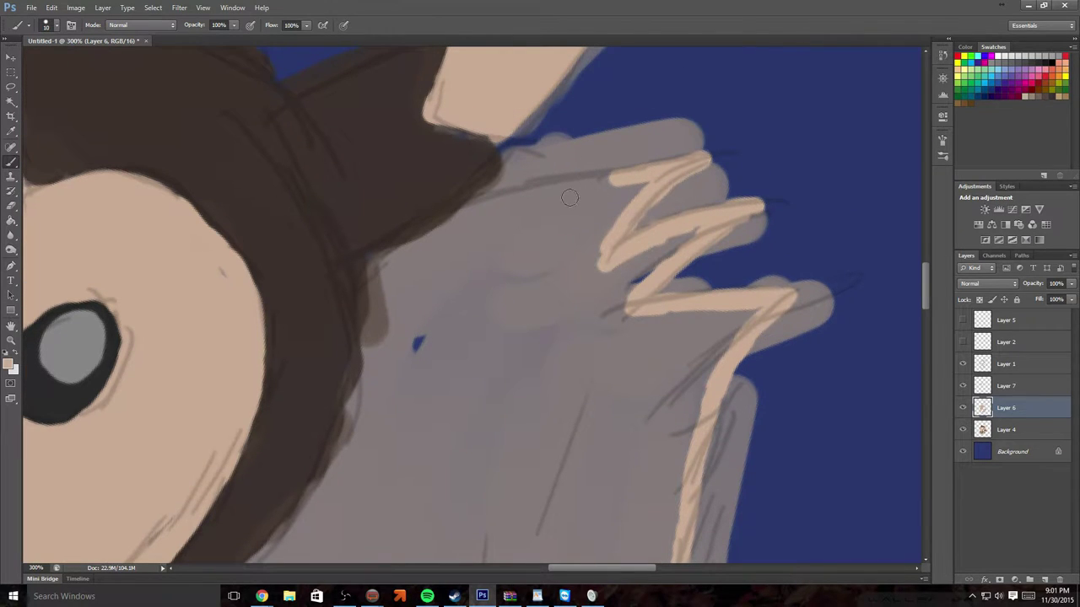
left_click_drag(622, 177, 486, 206)
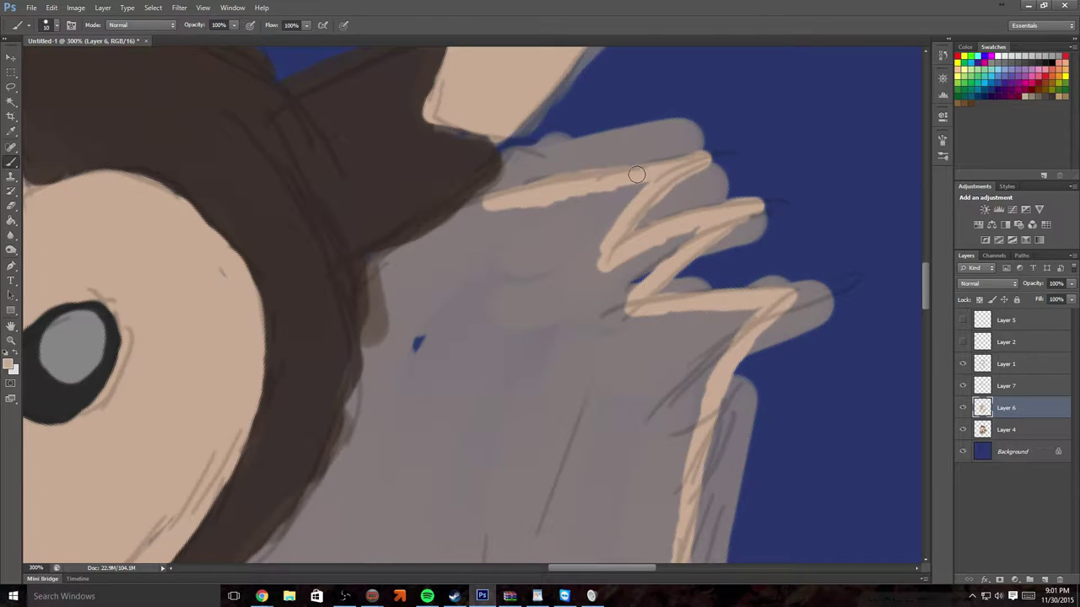
left_click_drag(637, 174, 595, 182)
mouse_move(502, 199)
left_mouse_down()
mouse_move(471, 207)
mouse_move(547, 192)
mouse_move(421, 228)
mouse_move(436, 226)
mouse_move(366, 283)
left_mouse_up()
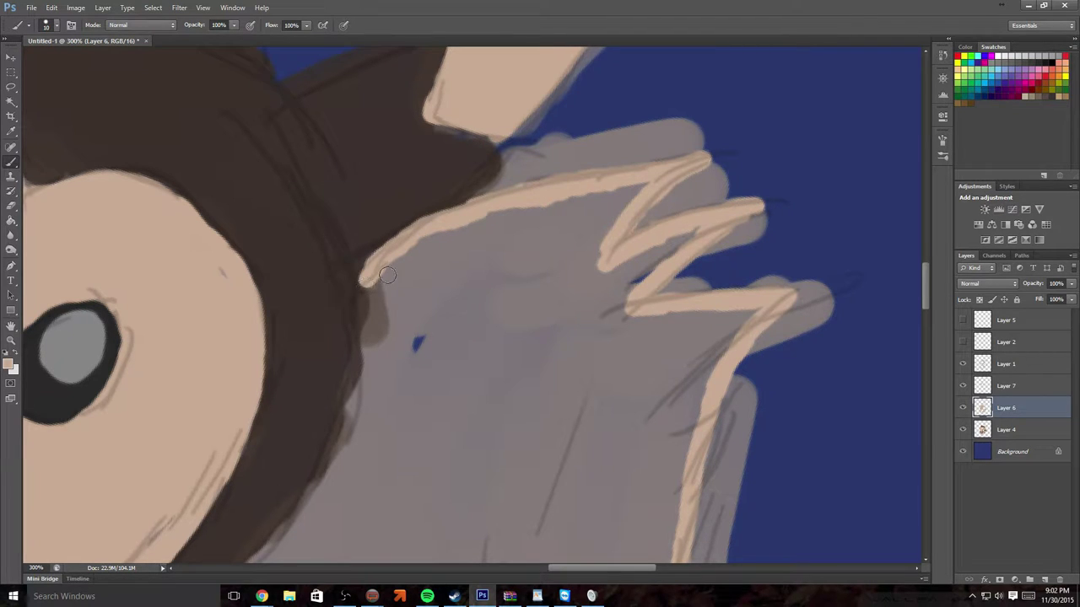
Trace the tail's inner edge in beige along the head's dark fur and close the outline at the dark stripe
scroll(387, 275, "down", 3)
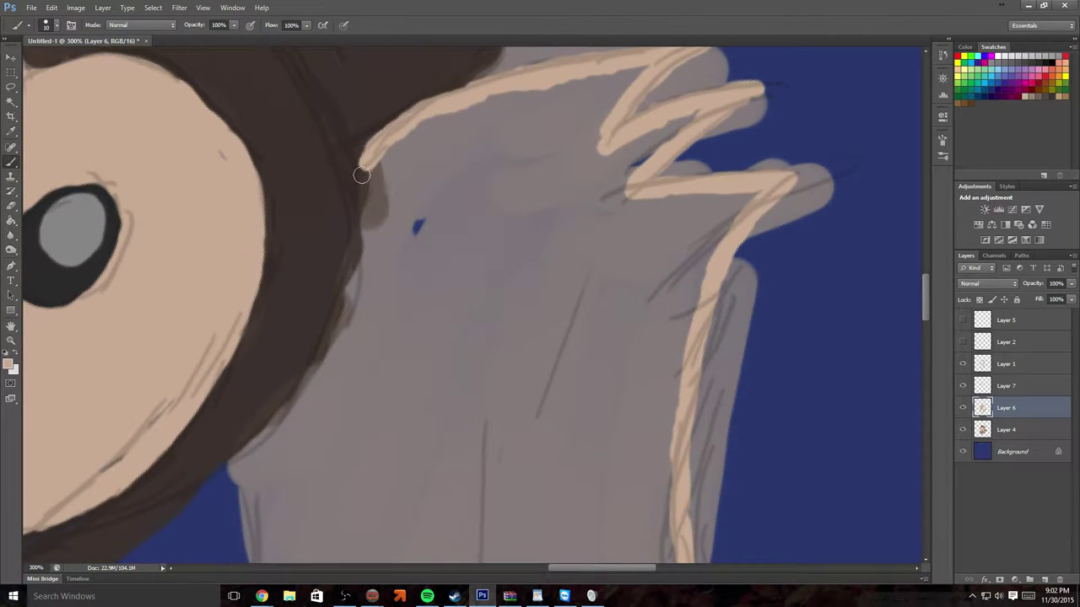
mouse_move(368, 177)
left_mouse_down()
mouse_move(325, 372)
mouse_move(253, 459)
mouse_move(272, 450)
mouse_move(271, 426)
mouse_move(286, 414)
mouse_move(267, 452)
mouse_move(239, 469)
left_mouse_up()
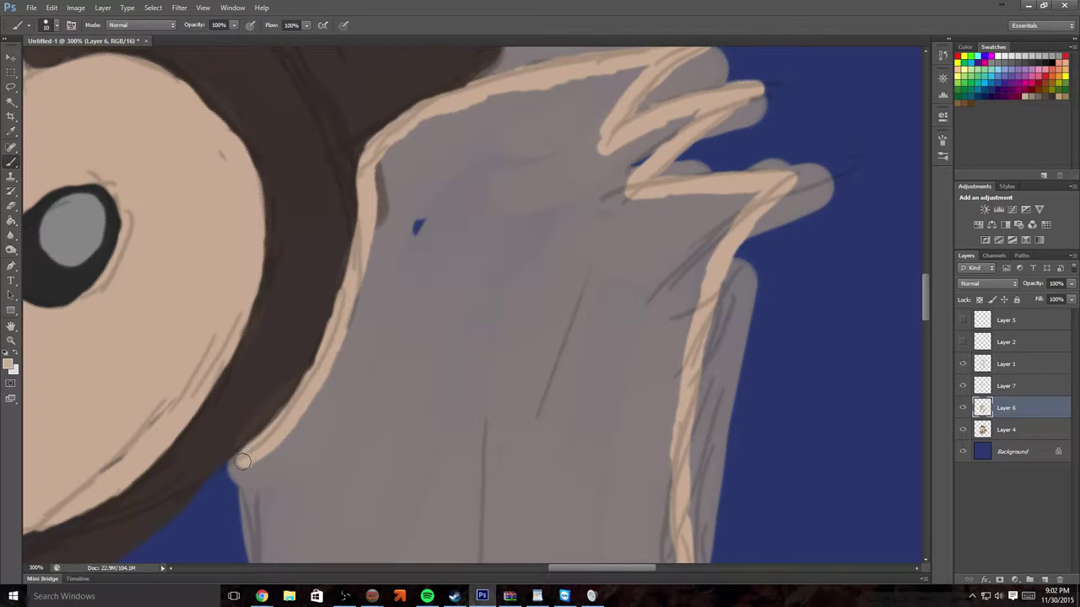
scroll(321, 430, "down", 5)
scroll(320, 429, "down", 2)
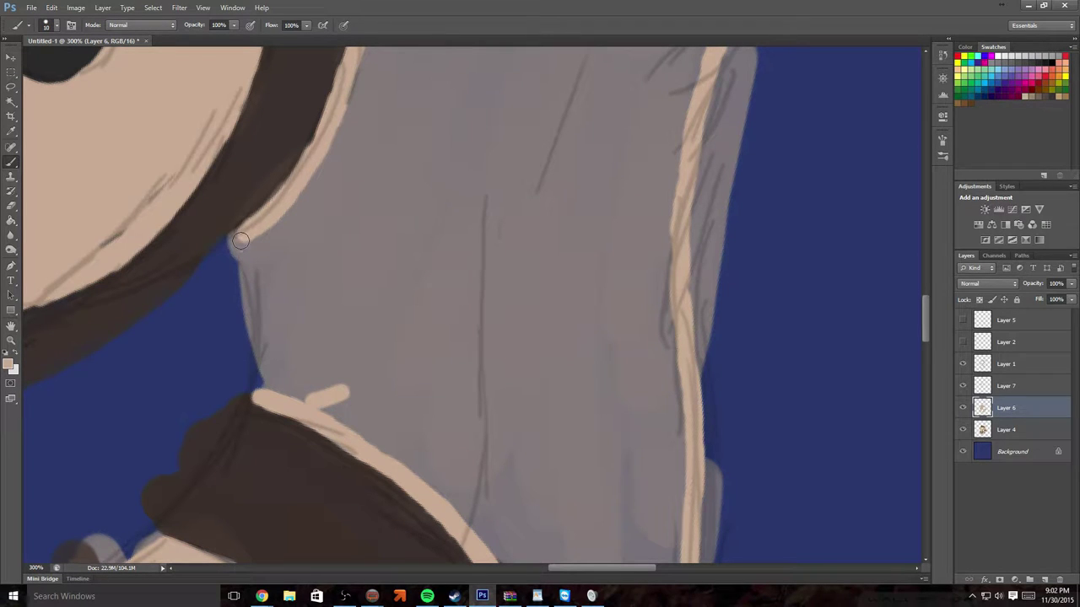
mouse_move(239, 237)
left_mouse_down()
mouse_move(257, 298)
mouse_move(259, 394)
left_mouse_up()
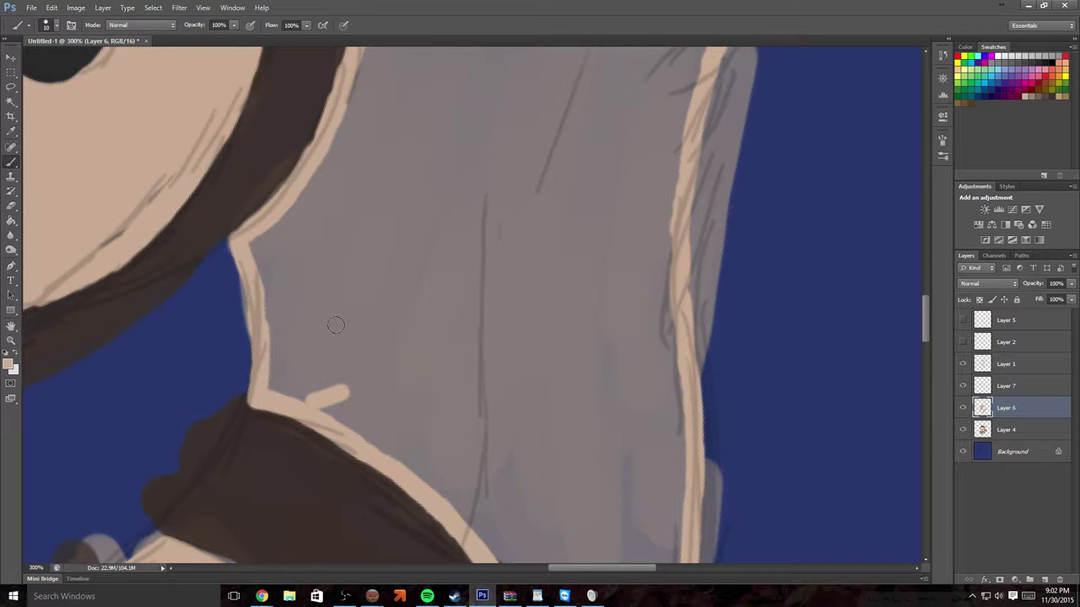
Zoom the canvas out to 100% and set the brush size to 33 px
left_click(11, 340)
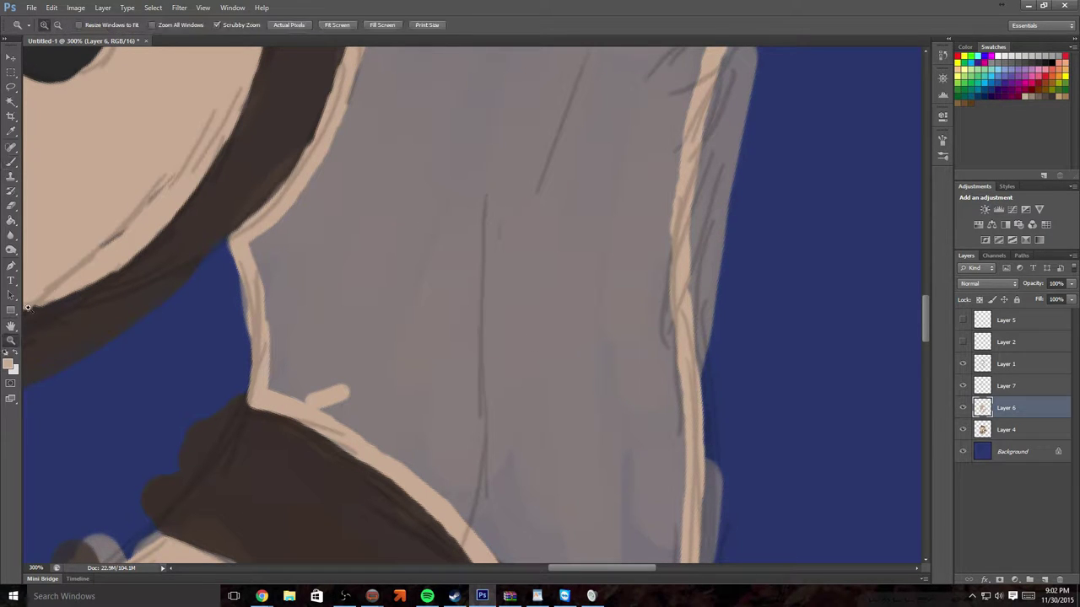
left_click(58, 25)
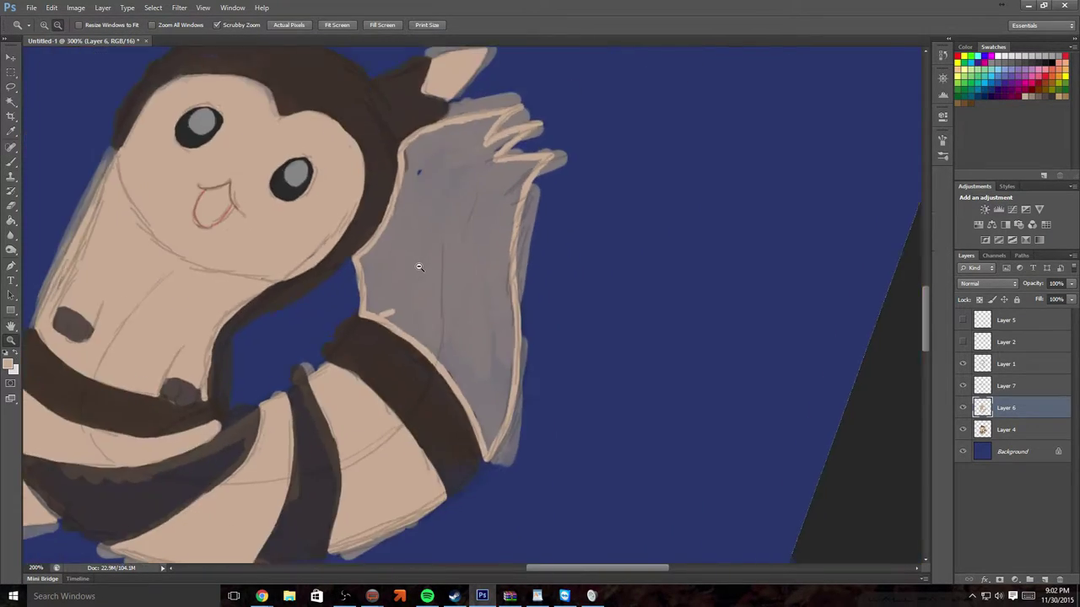
left_click_drag(422, 270, 405, 266)
left_click(12, 158)
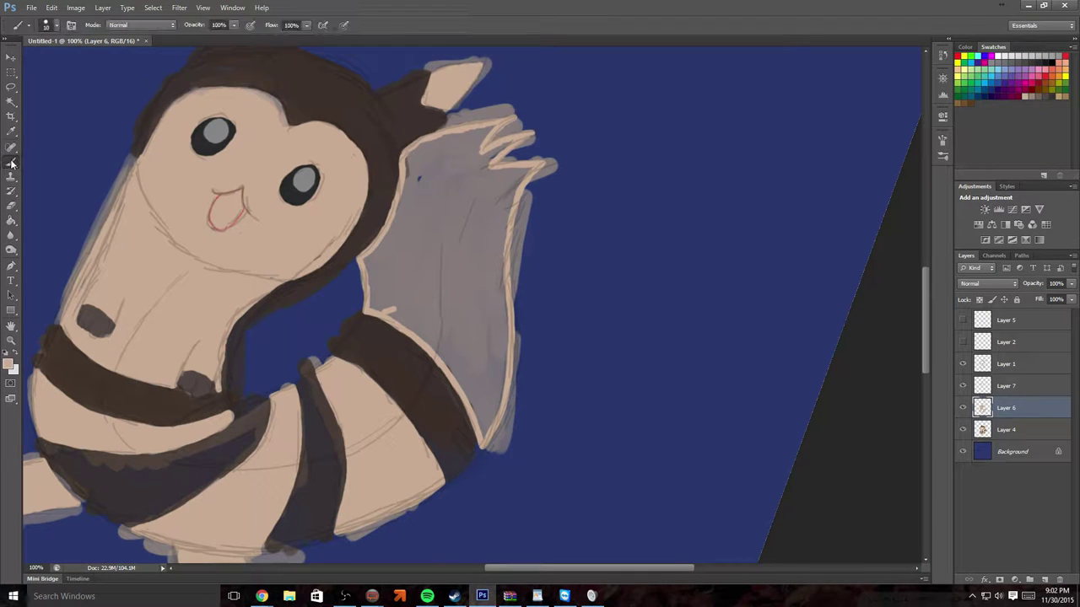
left_click(55, 28)
left_click(30, 62)
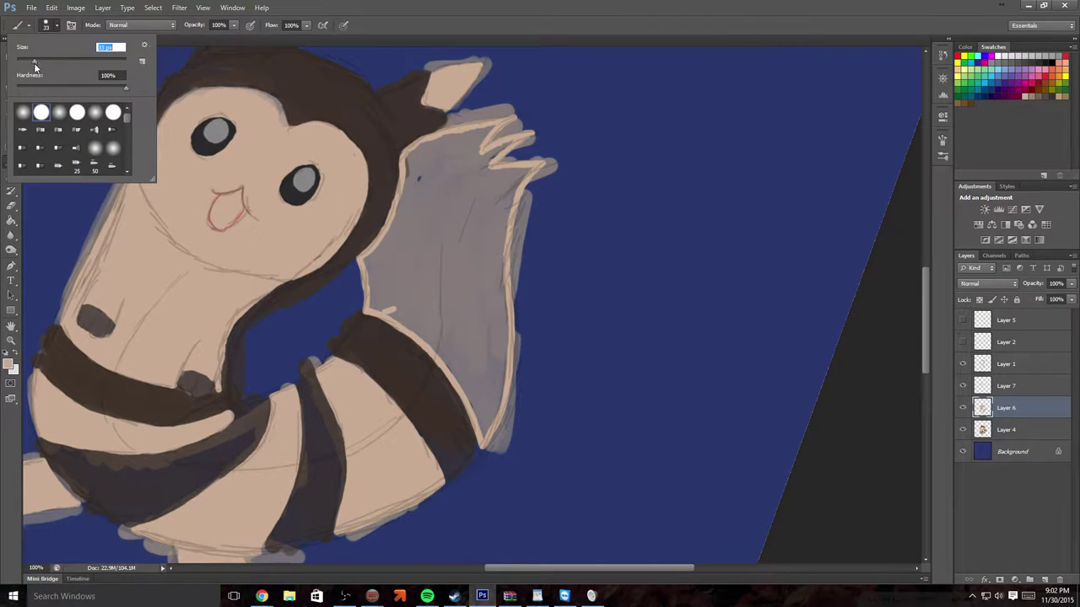
left_click(510, 289)
Undo the first fill attempt and repaint most of the outlined tail's interior in solid beige
mouse_move(455, 245)
left_mouse_down()
mouse_move(476, 329)
mouse_move(493, 266)
mouse_move(473, 301)
mouse_move(455, 211)
mouse_move(452, 231)
mouse_move(414, 202)
mouse_move(423, 157)
mouse_move(410, 160)
mouse_move(471, 142)
mouse_move(452, 195)
mouse_move(430, 201)
mouse_move(454, 335)
mouse_move(476, 388)
mouse_move(429, 325)
mouse_move(459, 374)
mouse_move(442, 341)
mouse_move(377, 301)
mouse_move(368, 265)
mouse_move(382, 272)
mouse_move(405, 192)
mouse_move(397, 283)
left_mouse_up()
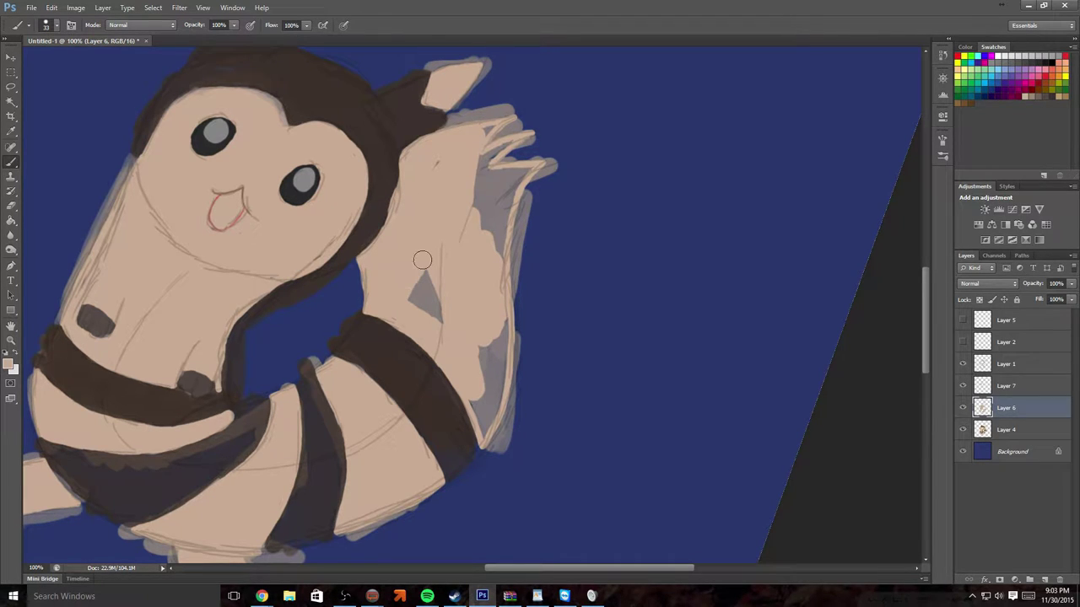
key("ctrl+z")
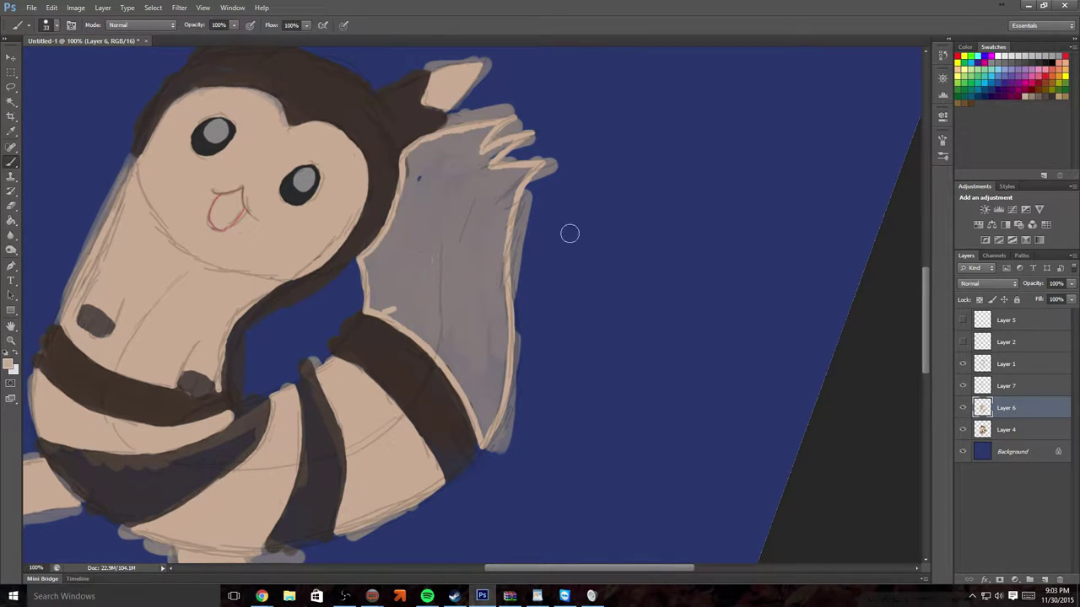
mouse_move(463, 291)
left_mouse_down()
mouse_move(449, 254)
mouse_move(468, 264)
mouse_move(469, 292)
mouse_move(416, 286)
mouse_move(419, 232)
mouse_move(472, 212)
mouse_move(475, 239)
mouse_move(441, 267)
mouse_move(433, 260)
mouse_move(423, 223)
mouse_move(451, 211)
mouse_move(481, 264)
mouse_move(478, 308)
mouse_move(456, 257)
mouse_move(432, 286)
left_mouse_up()
mouse_move(453, 344)
left_mouse_down()
mouse_move(468, 378)
mouse_move(445, 341)
mouse_move(451, 355)
mouse_move(389, 293)
left_mouse_up()
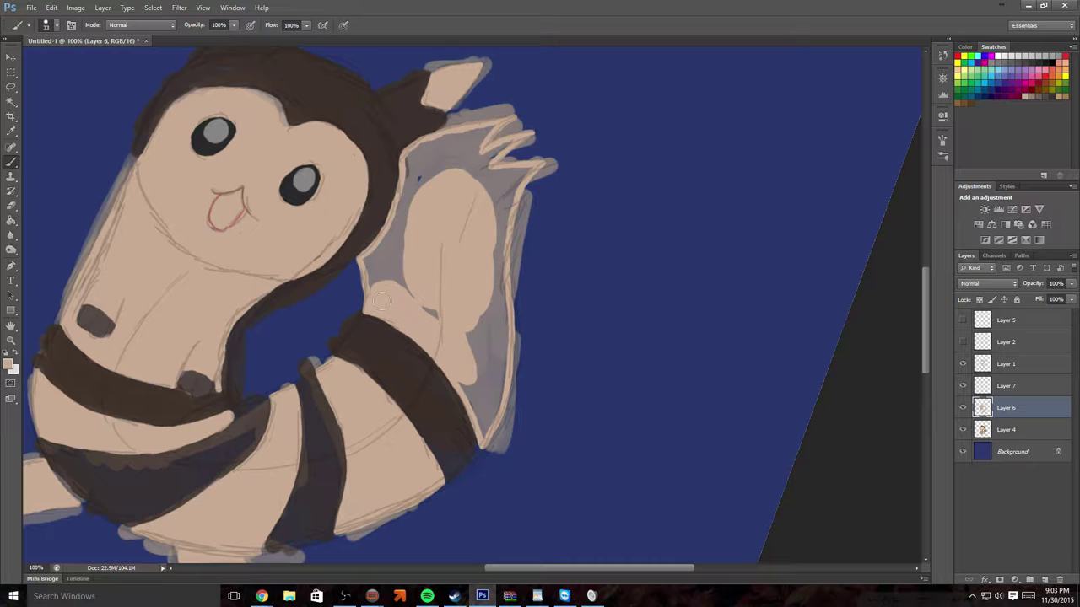
mouse_move(381, 300)
left_mouse_down()
mouse_move(414, 311)
mouse_move(381, 259)
mouse_move(394, 269)
left_mouse_up()
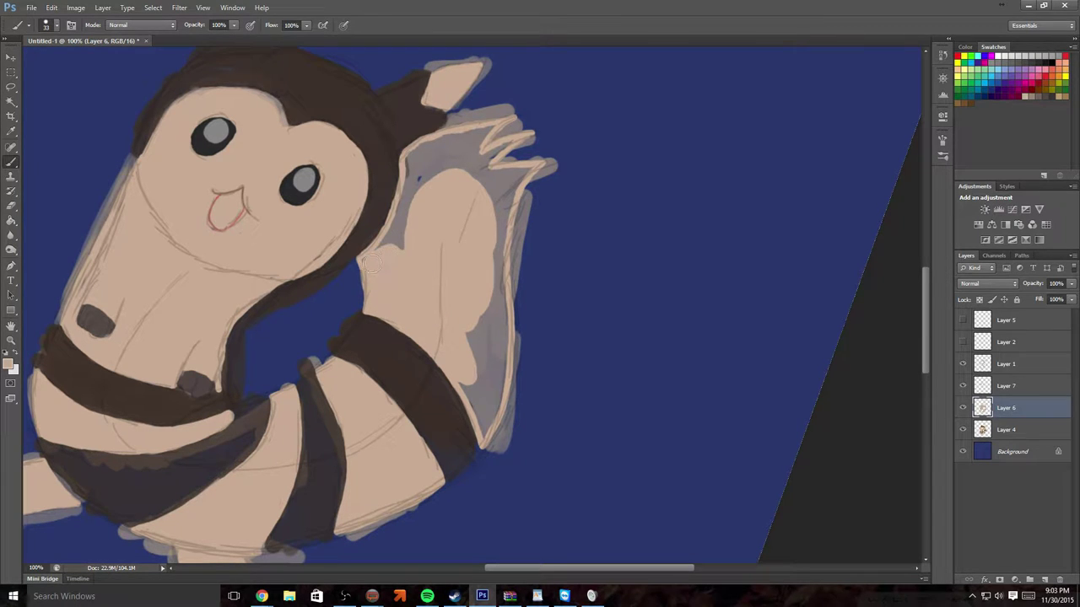
left_click_drag(395, 250, 383, 252)
mouse_move(477, 380)
left_mouse_down()
mouse_move(467, 346)
mouse_move(477, 306)
mouse_move(495, 359)
mouse_move(485, 254)
left_mouse_up()
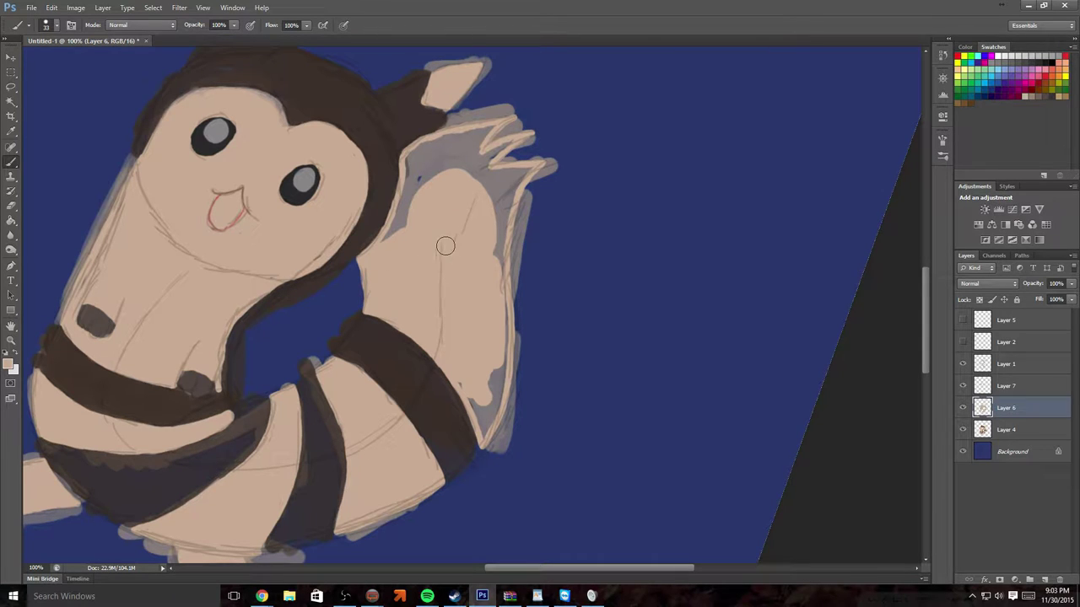
mouse_move(479, 274)
left_mouse_down()
mouse_move(504, 187)
mouse_move(472, 183)
mouse_move(481, 174)
mouse_move(485, 184)
mouse_move(473, 158)
mouse_move(446, 177)
mouse_move(454, 156)
mouse_move(442, 159)
mouse_move(402, 240)
mouse_move(410, 220)
mouse_move(389, 240)
mouse_move(414, 200)
mouse_move(416, 190)
mouse_move(407, 213)
mouse_move(414, 164)
mouse_move(457, 154)
left_mouse_up()
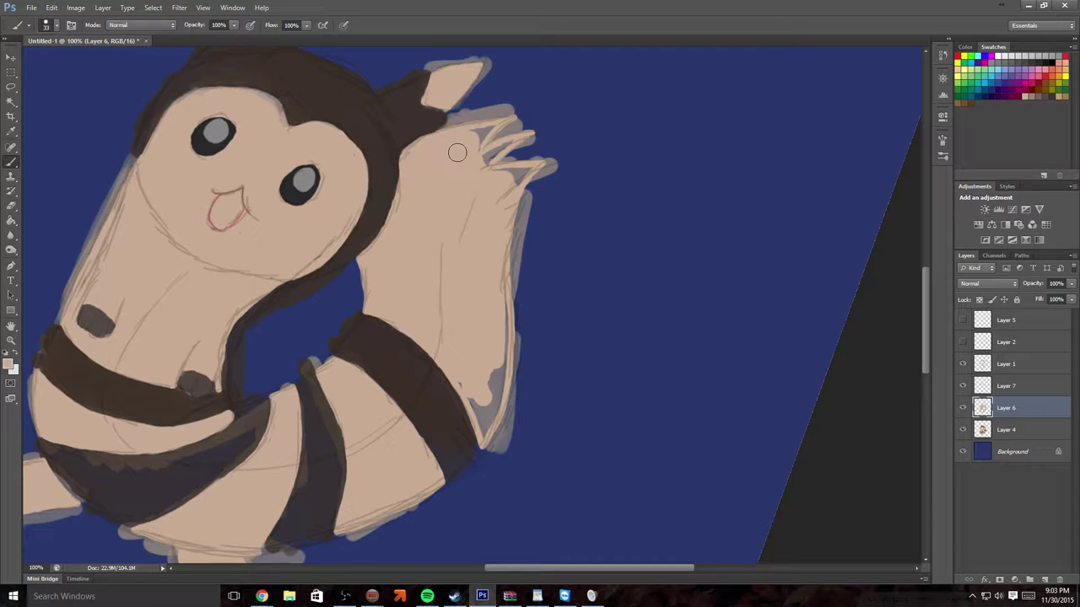
Shrink the brush and fill the remaining gaps at the tail's lower corner and between its fur tips with beige
left_click(57, 26)
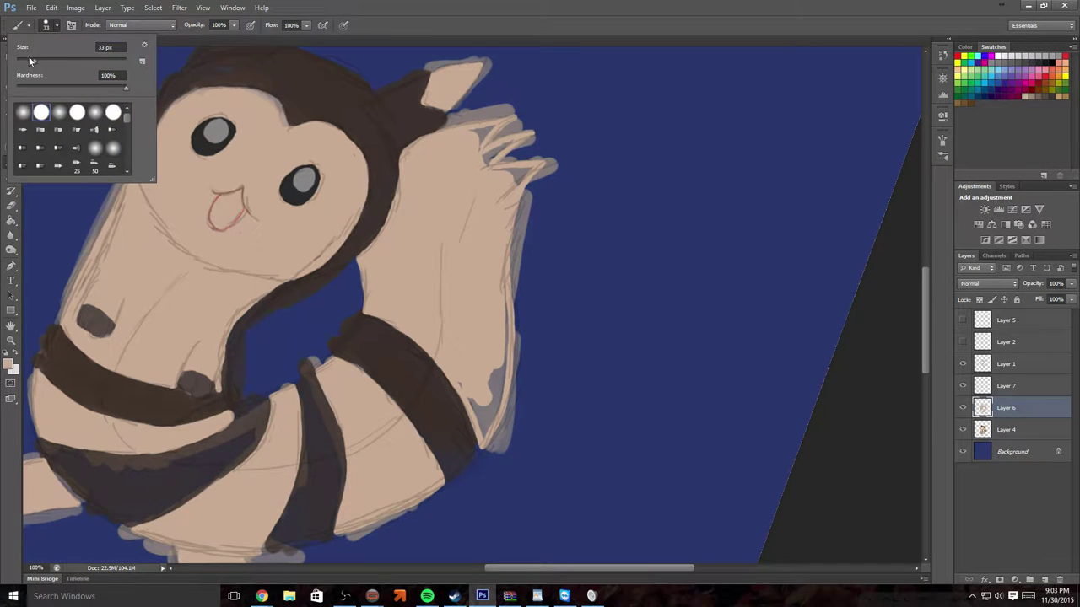
left_click_drag(29, 61, 22, 65)
key("Return")
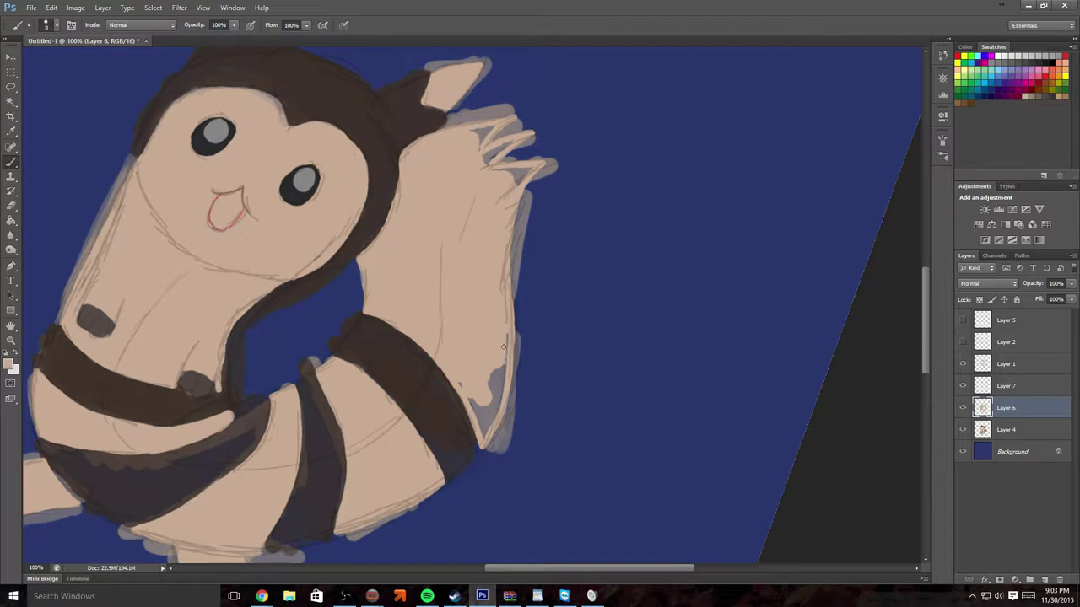
mouse_move(502, 375)
left_mouse_down()
mouse_move(490, 421)
mouse_move(476, 419)
left_mouse_up()
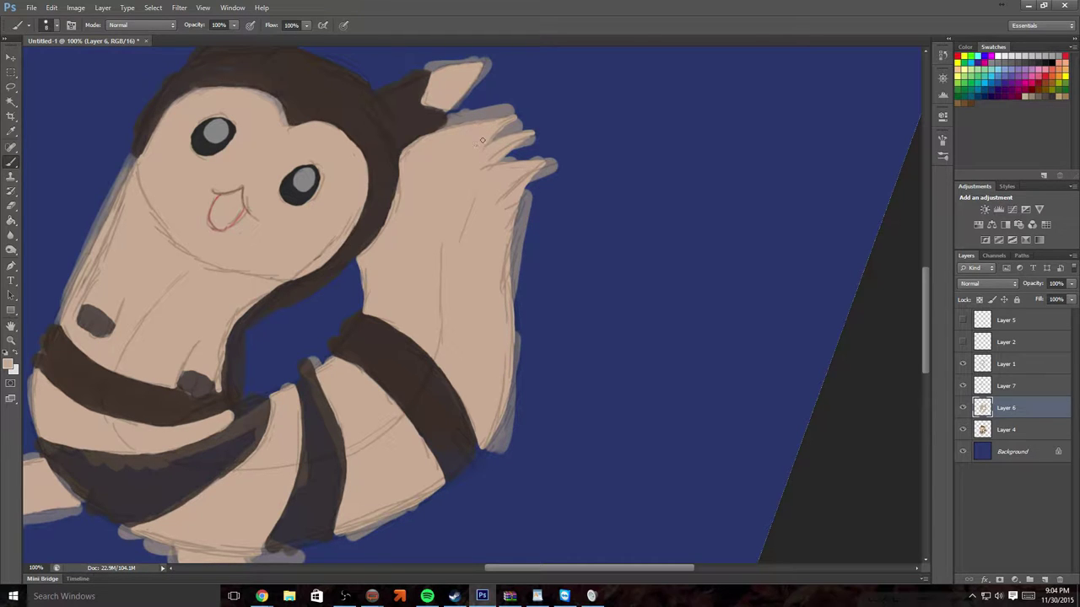
Add a new layer above Layer 6 and save the current beige as a colour swatch
scroll(939, 349, "up", 3)
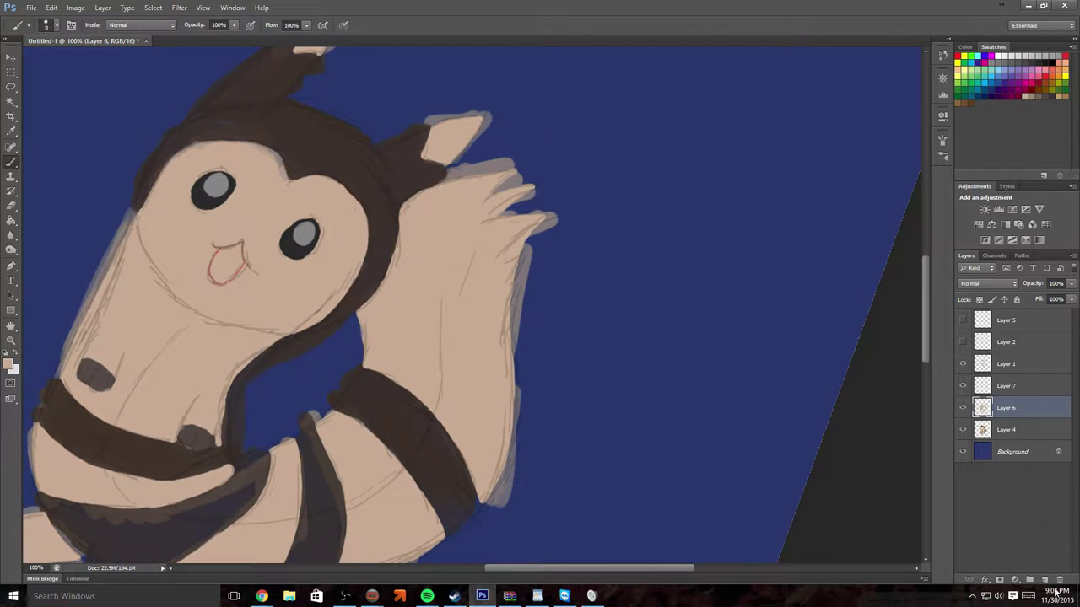
left_click(1046, 581)
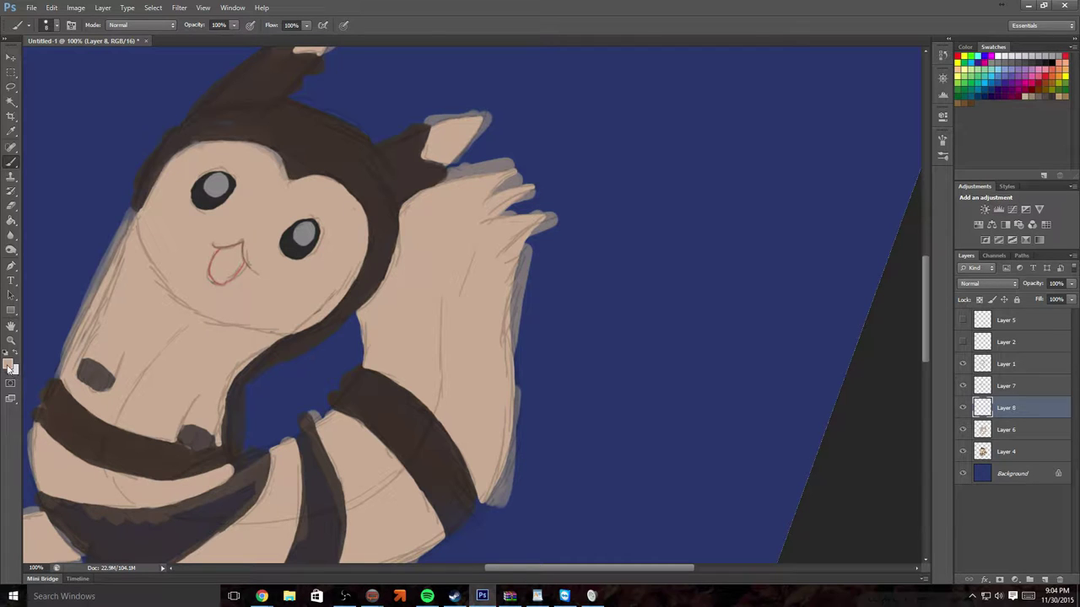
left_click(976, 105)
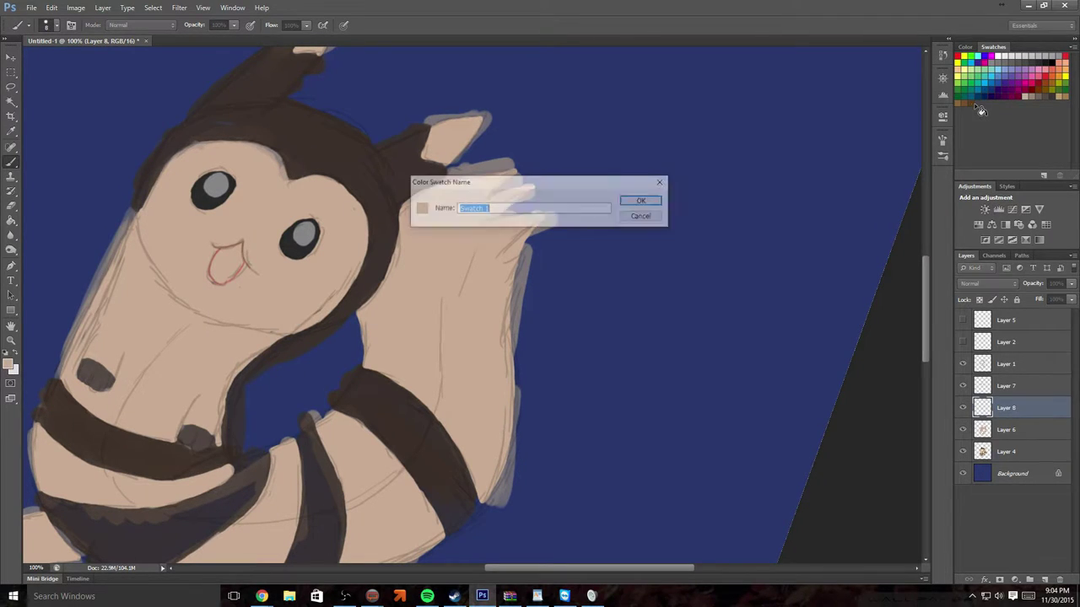
left_click(641, 202)
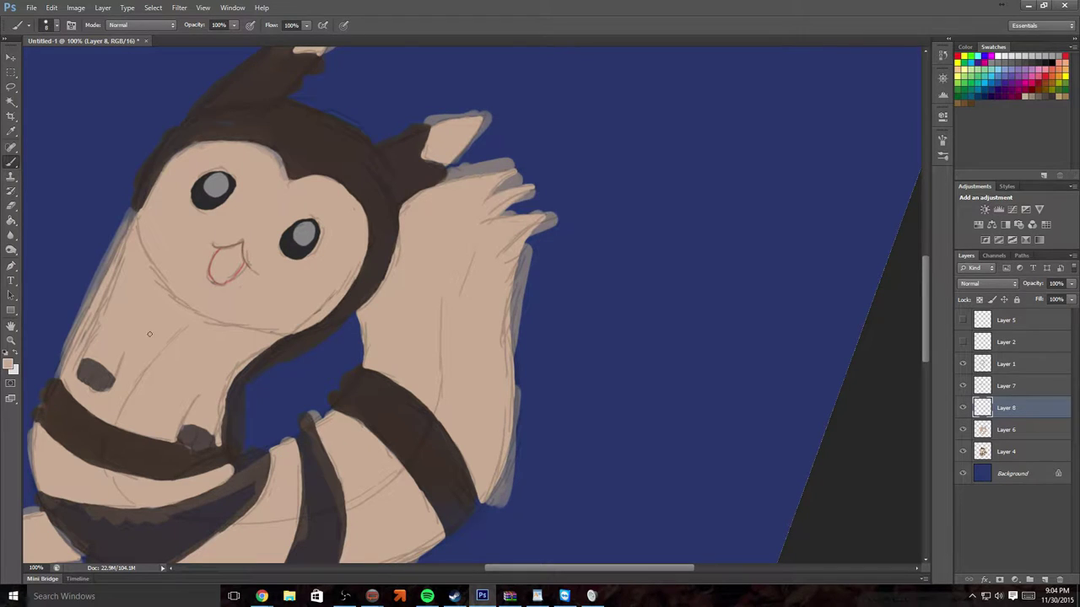
Set the foreground colour to dark brown 482606, starting from the brown swatch
left_click(9, 366)
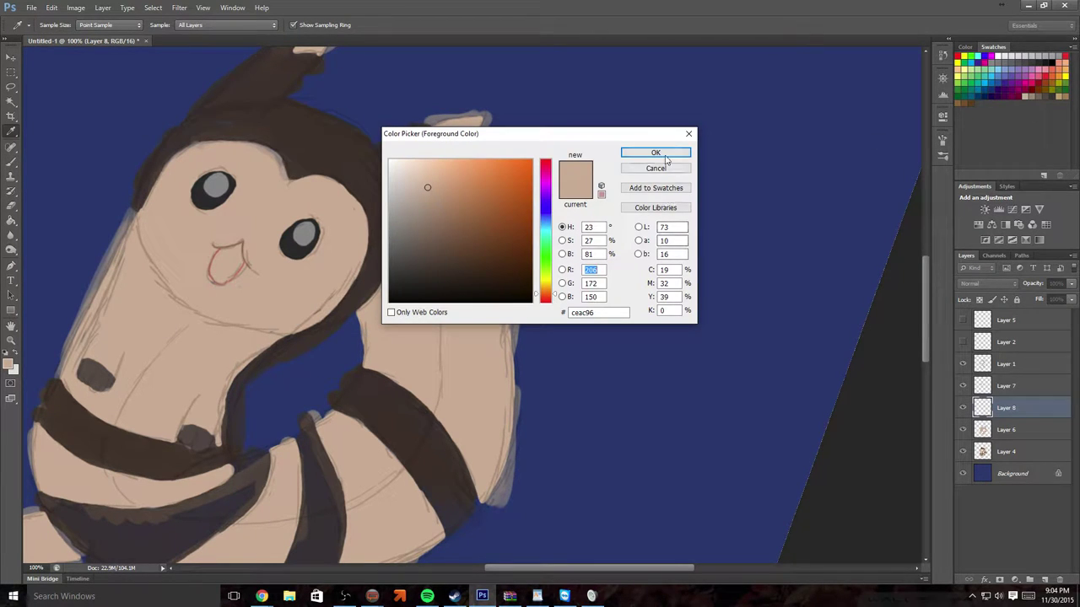
left_click(665, 157)
left_click(969, 102)
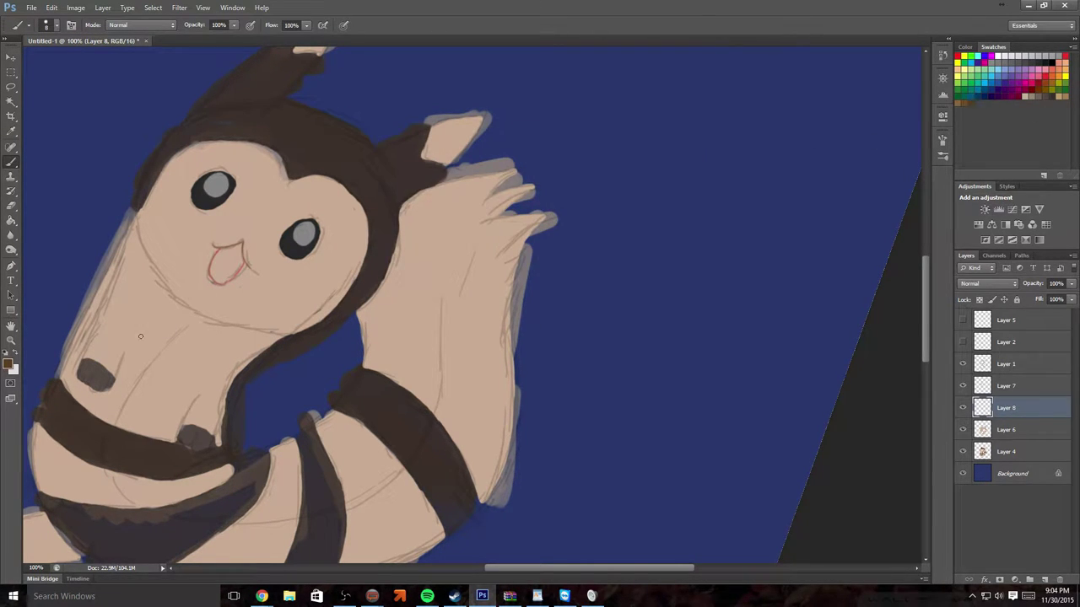
left_click(9, 367)
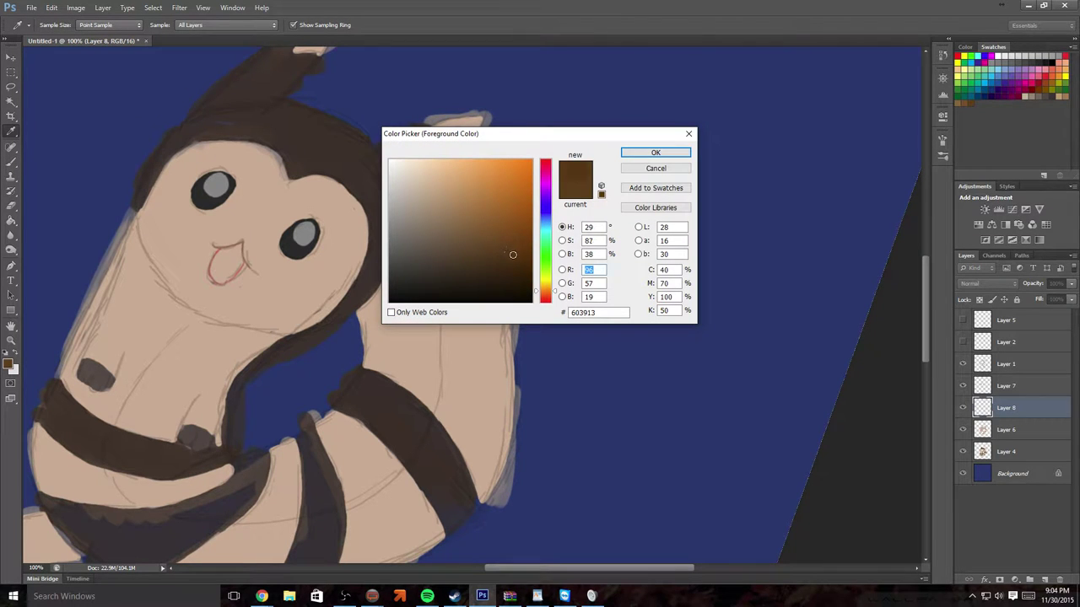
left_click_drag(512, 254, 519, 259)
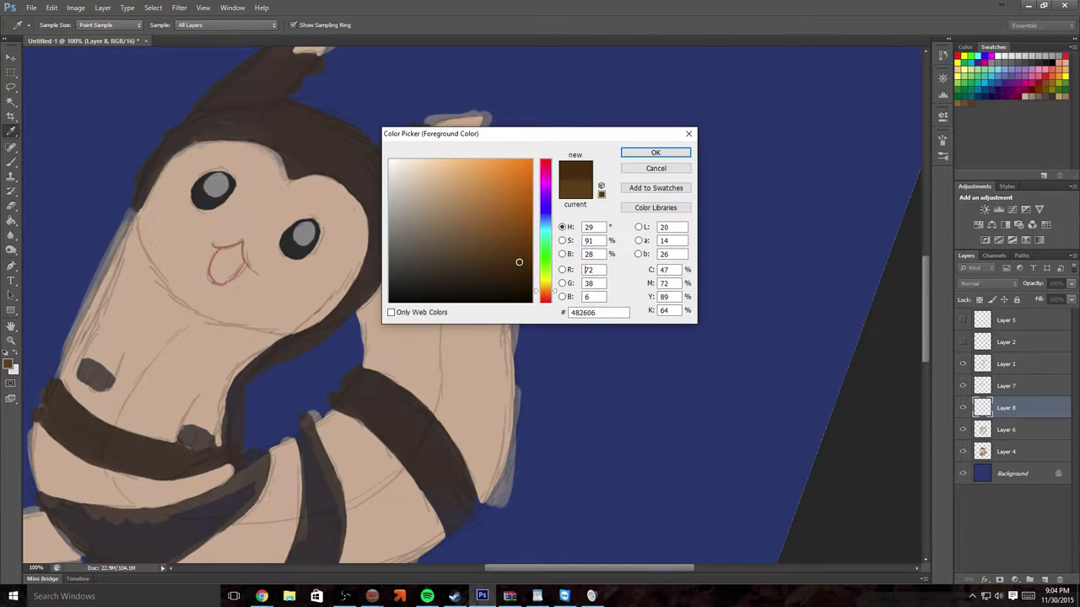
left_click(643, 152)
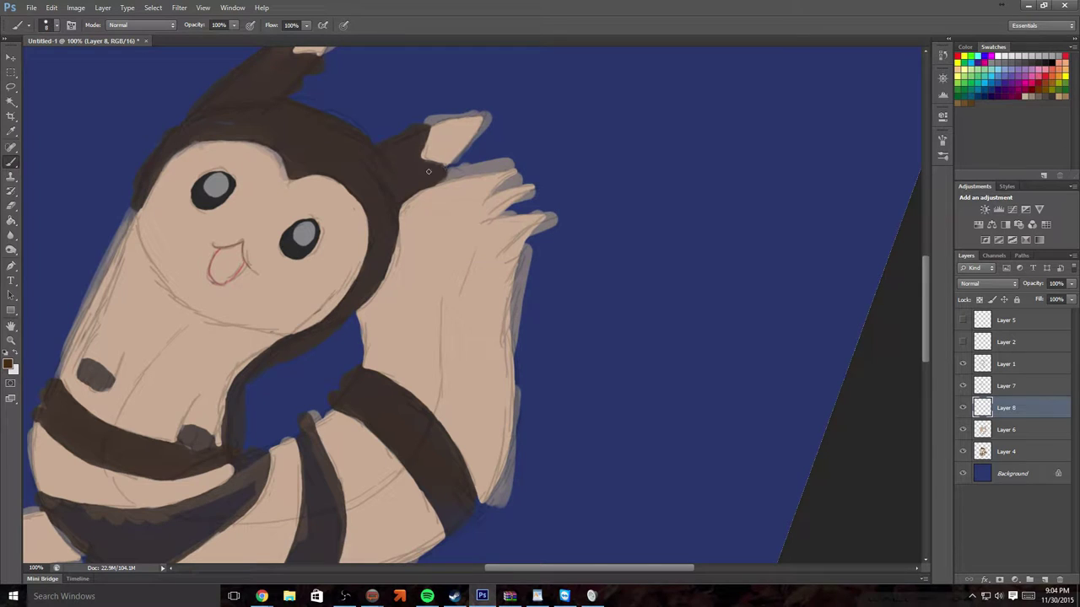
With a 6 px brush at 300% zoom, outline the dark fur in brown along the base of the left ear's beige tip
left_click(10, 340)
left_click_drag(221, 97, 318, 209)
scroll(318, 209, "up", 2)
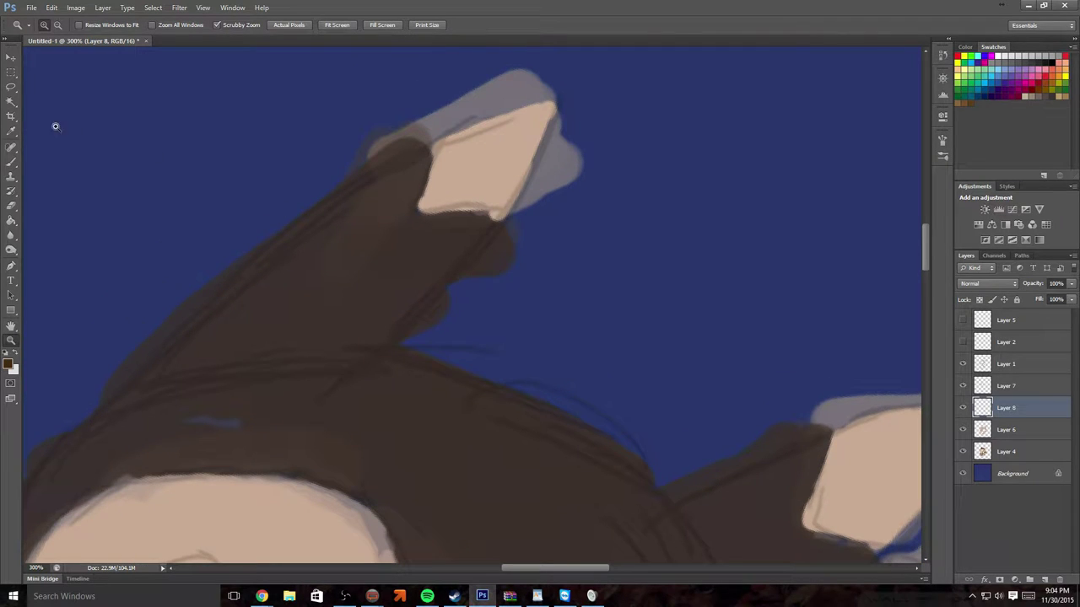
left_click(11, 161)
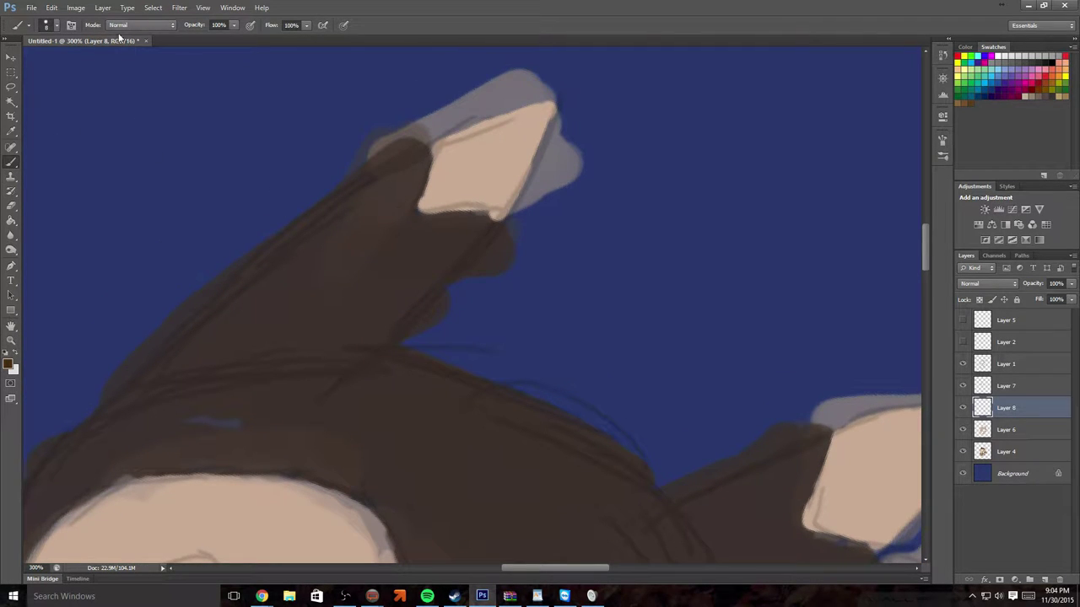
left_click(56, 25)
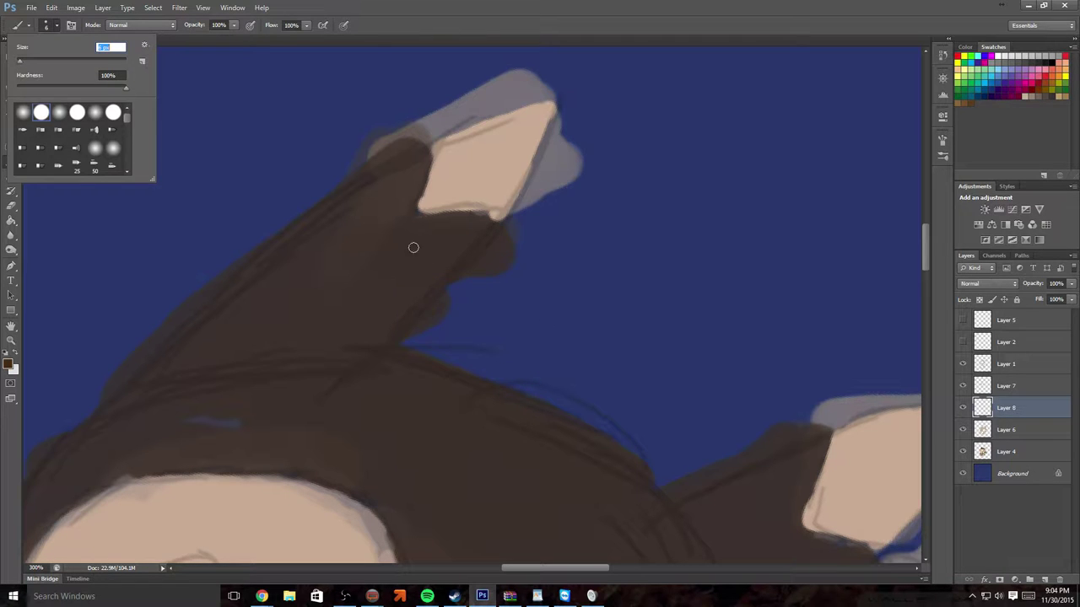
left_click(425, 159)
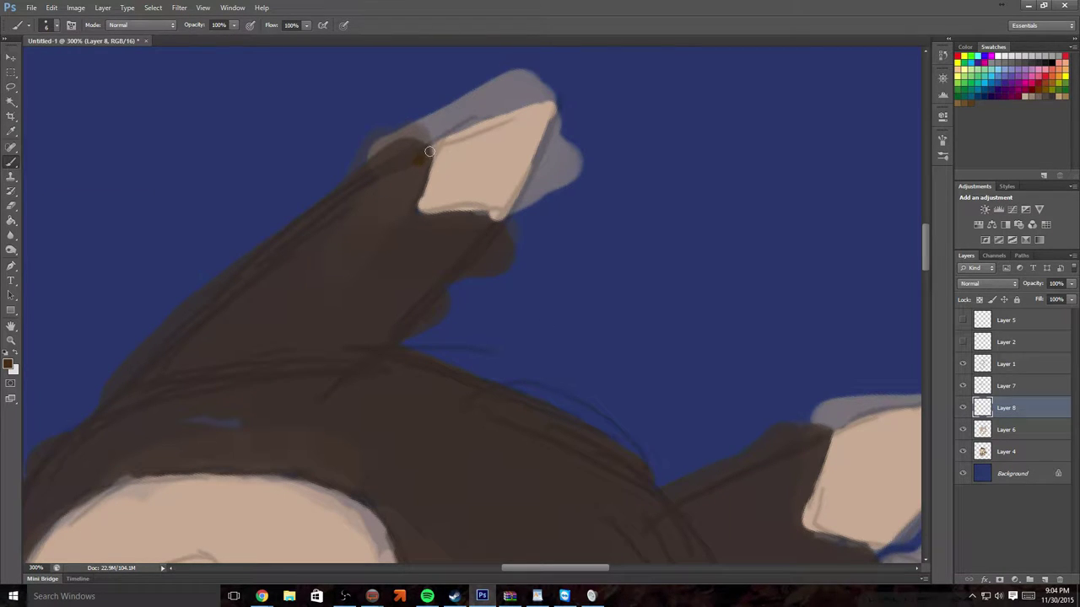
left_click_drag(424, 156, 411, 217)
left_click_drag(441, 218, 499, 217)
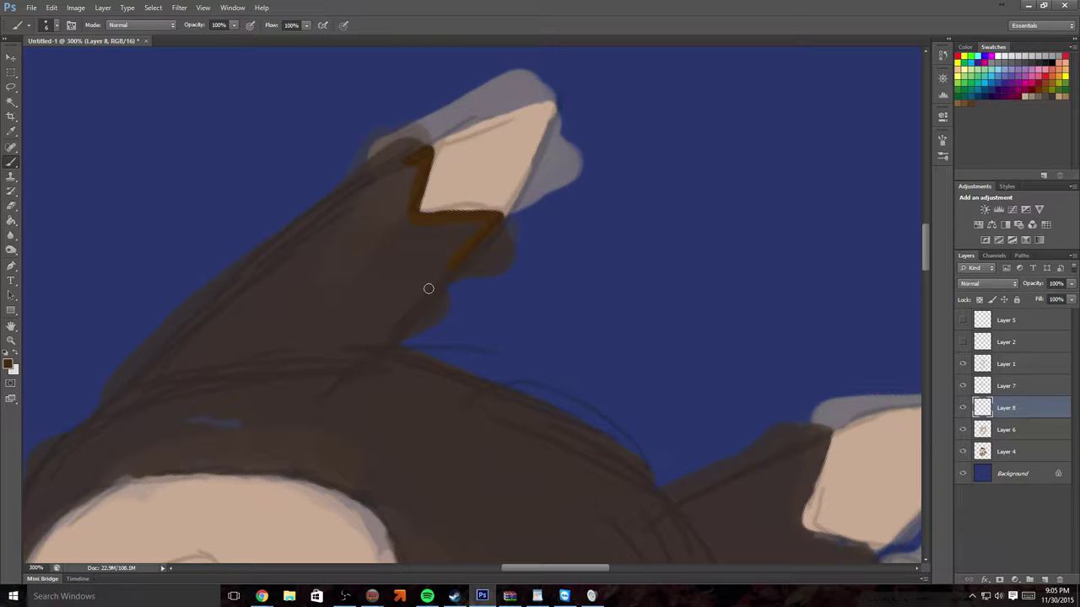
Lower Layer 4's opacity to 40%, and on Layer 8 extend the brown outline down the left ear's inner edge to the head
left_click(1006, 453)
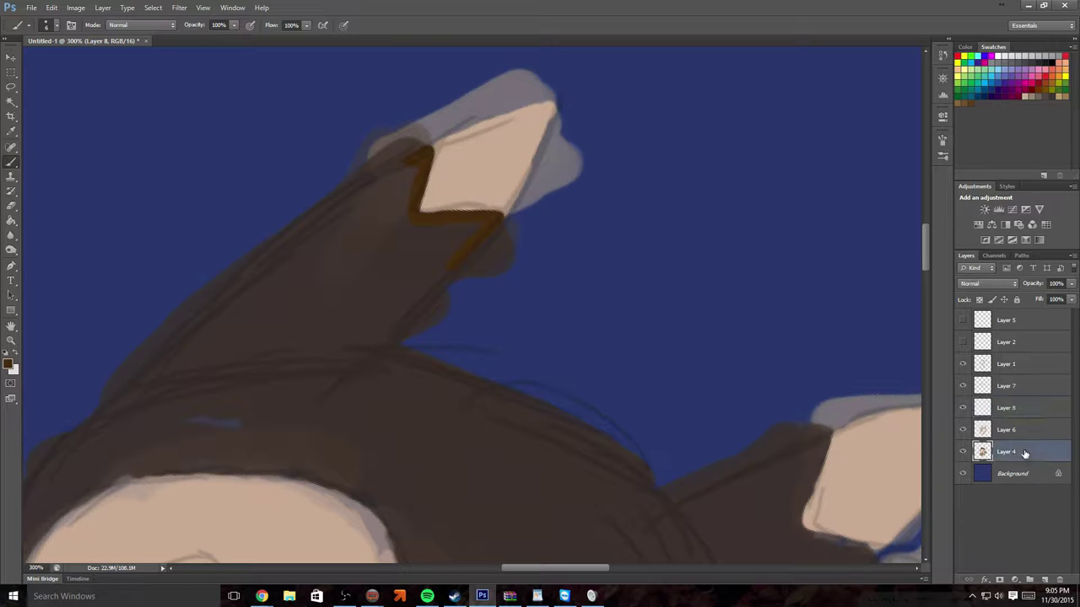
left_click(1071, 284)
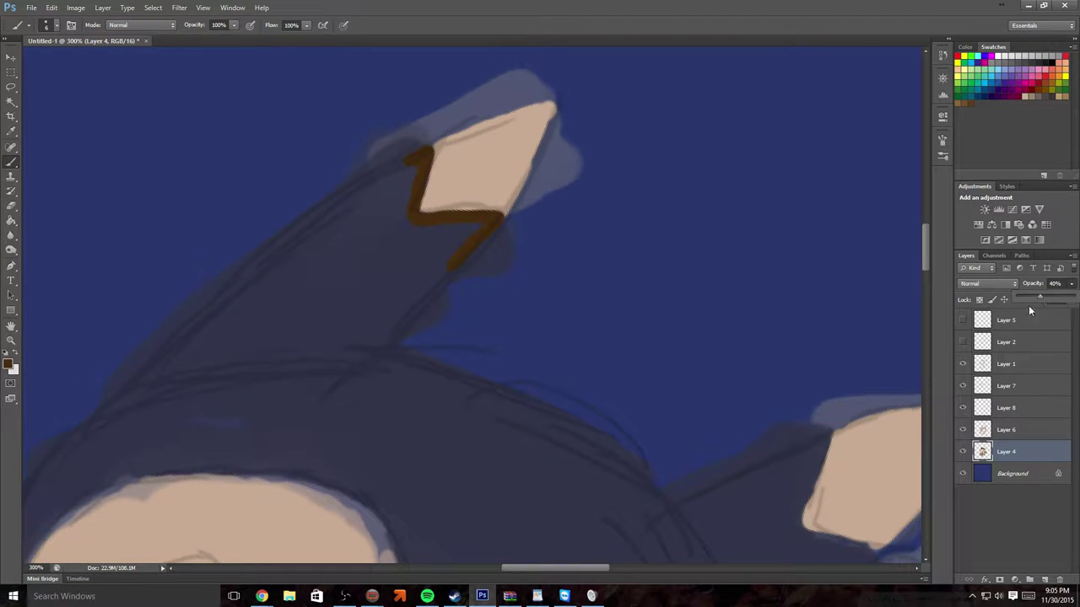
left_click(1022, 431)
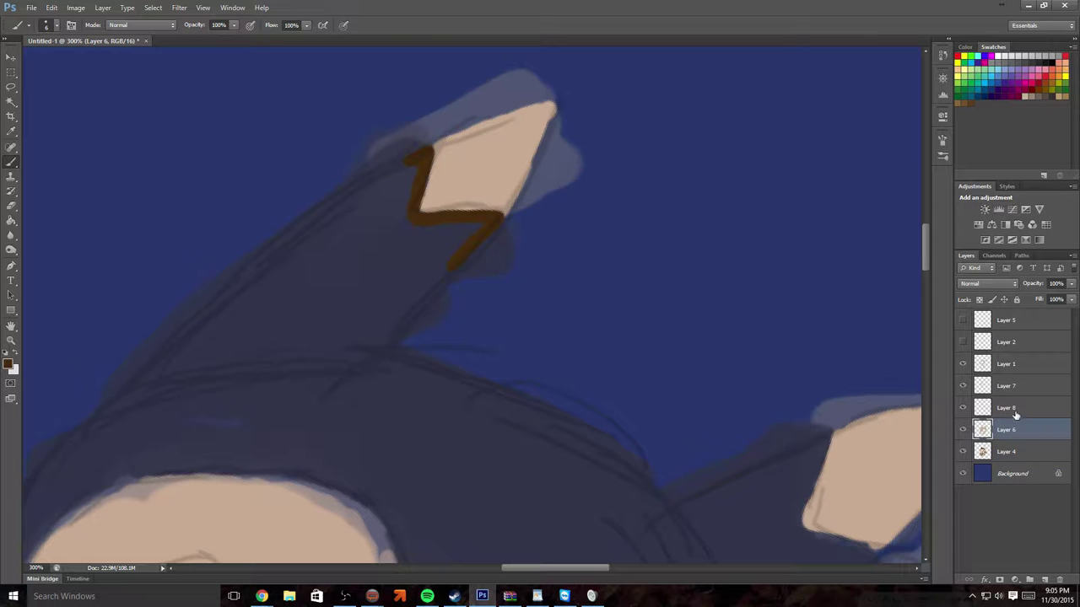
left_click(1012, 412)
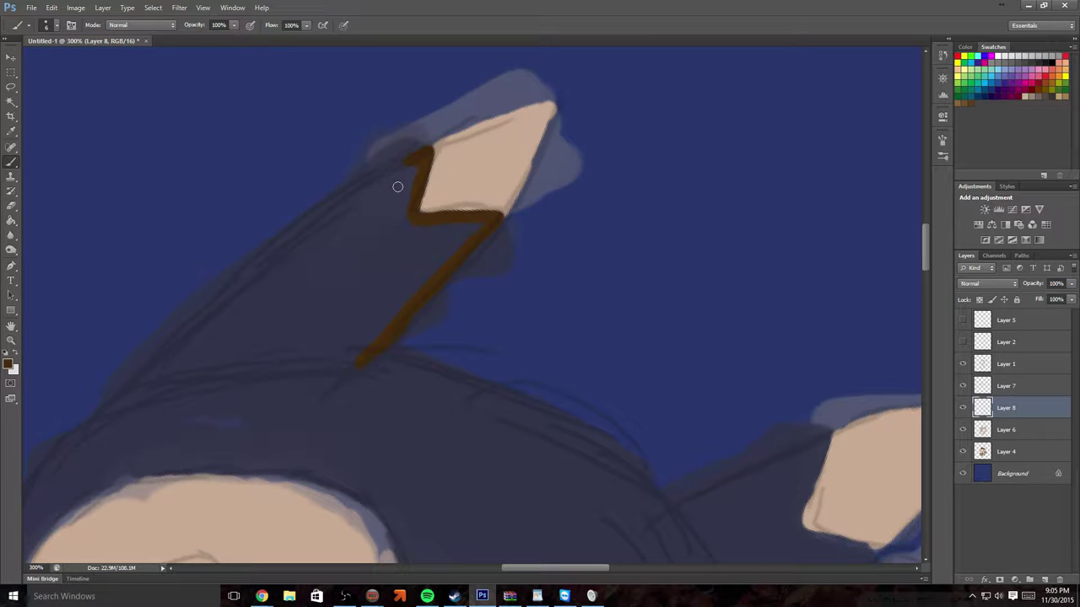
Rotate the canvas upright, zoom to 400% and trace the left ear's outer edge in brown down to the side of the head
key("r")
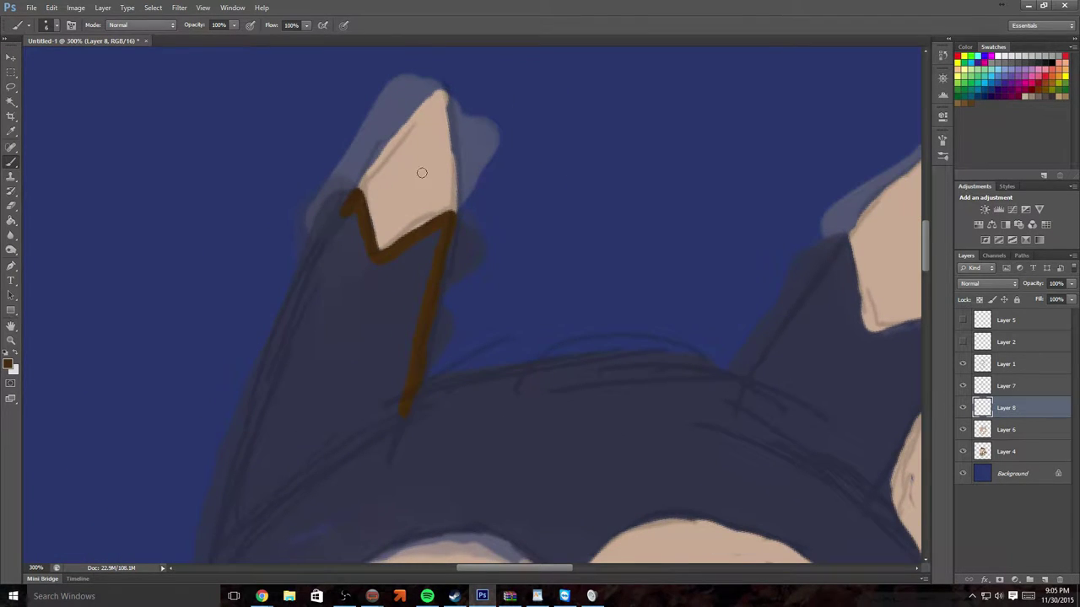
left_click(11, 340)
left_click(325, 331)
left_click_drag(325, 331, 329, 292)
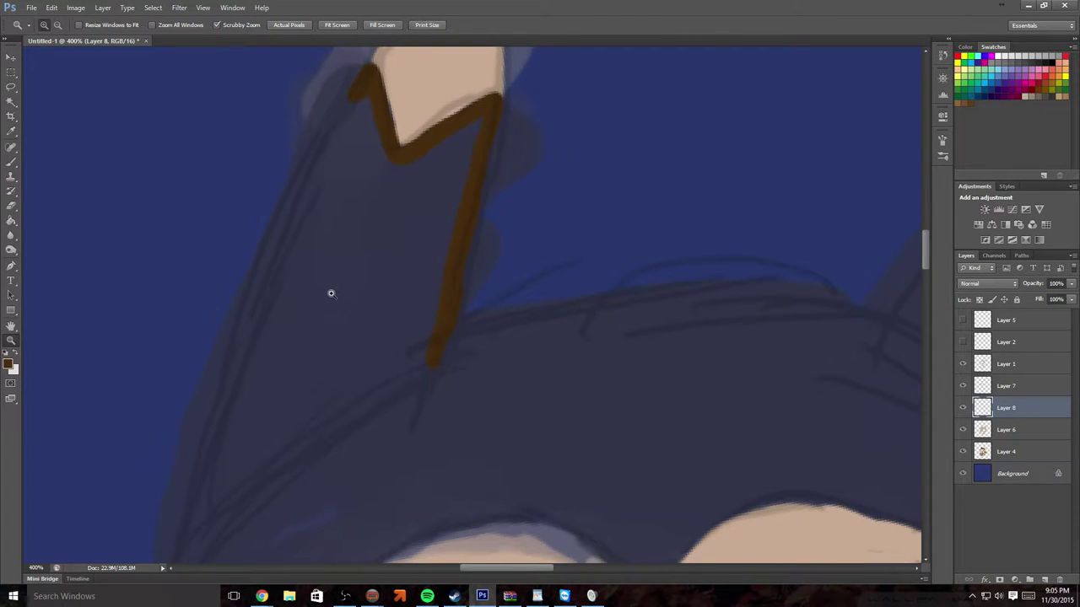
left_click(11, 162)
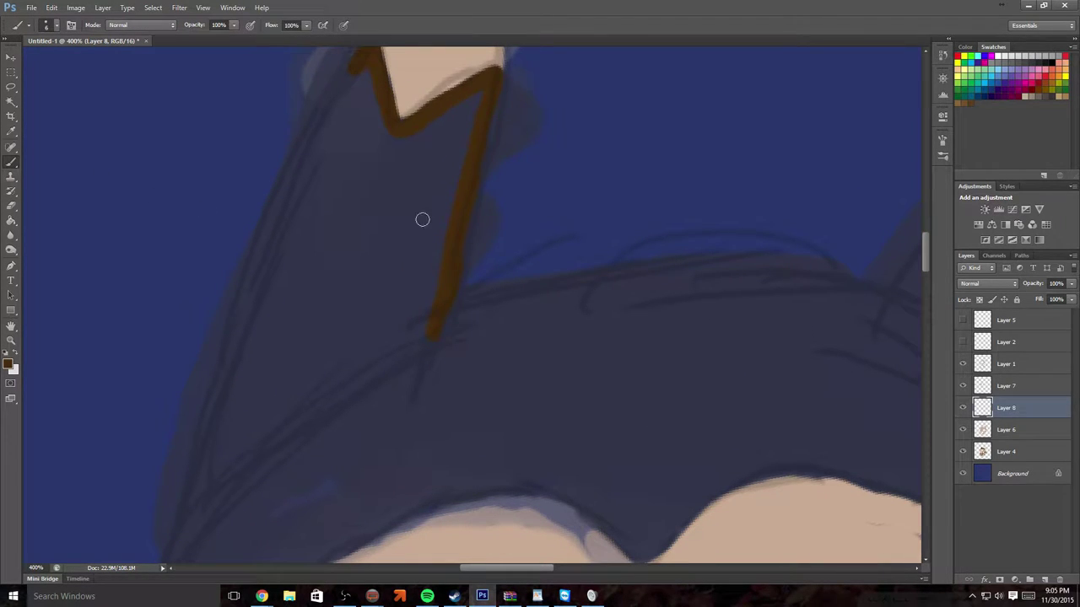
mouse_move(345, 85)
left_mouse_down()
mouse_move(258, 264)
mouse_move(270, 255)
mouse_move(211, 401)
left_mouse_up()
scroll(226, 413, "down", 5)
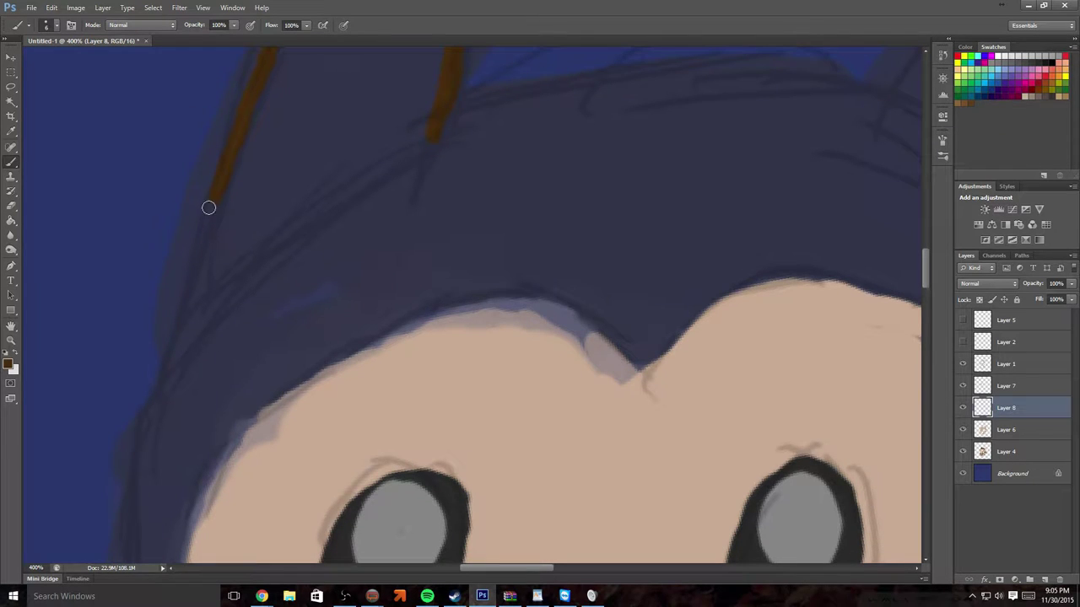
left_click_drag(208, 218, 157, 402)
scroll(171, 368, "down", 5)
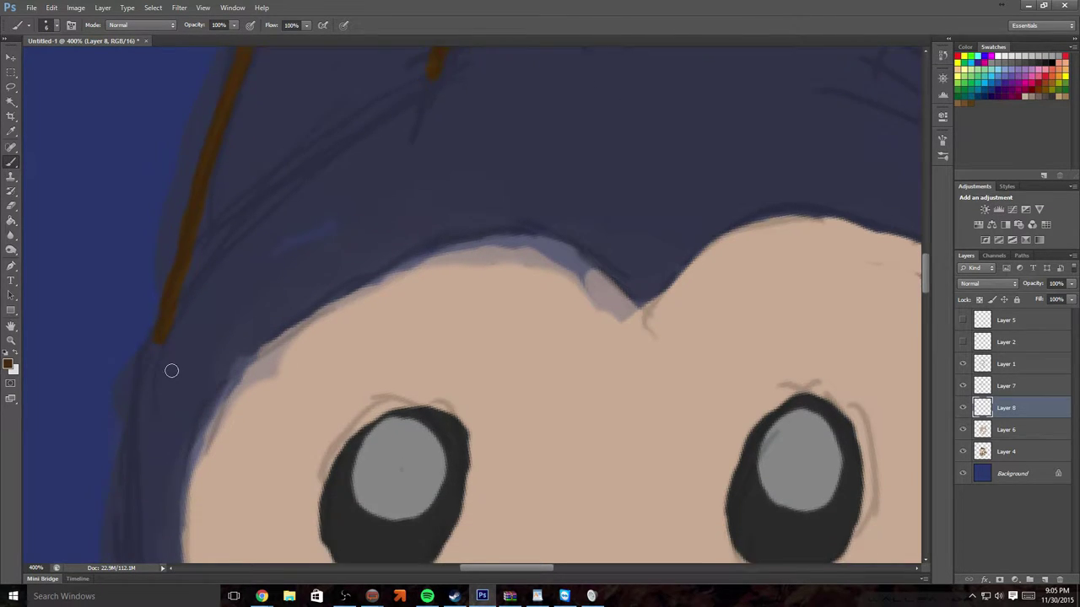
Make Layer 6 the active layer and sample the face's beige as the brush colour
scroll(197, 354, "up", 2)
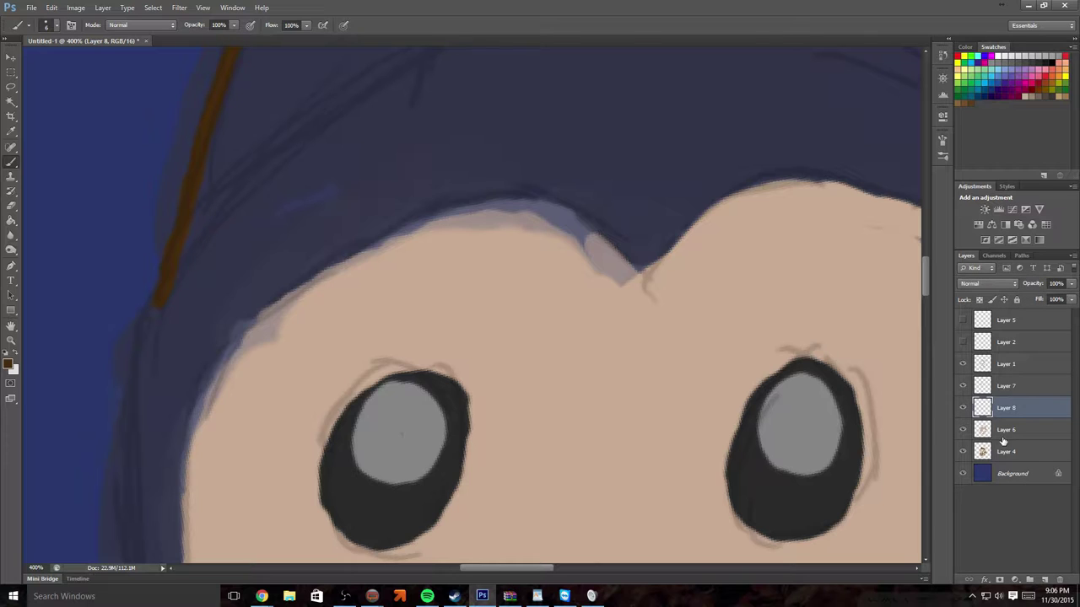
left_click(962, 430)
left_click(961, 431)
left_click(1019, 432)
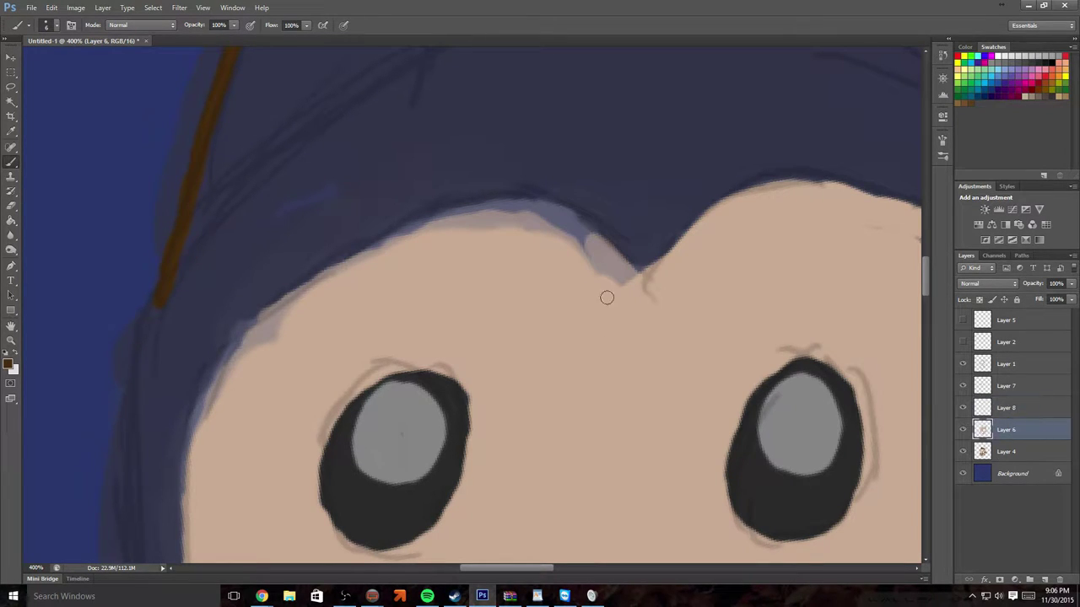
left_click(11, 131)
left_click(585, 323)
scroll(312, 378, "down", 1)
scroll(287, 380, "down", 6)
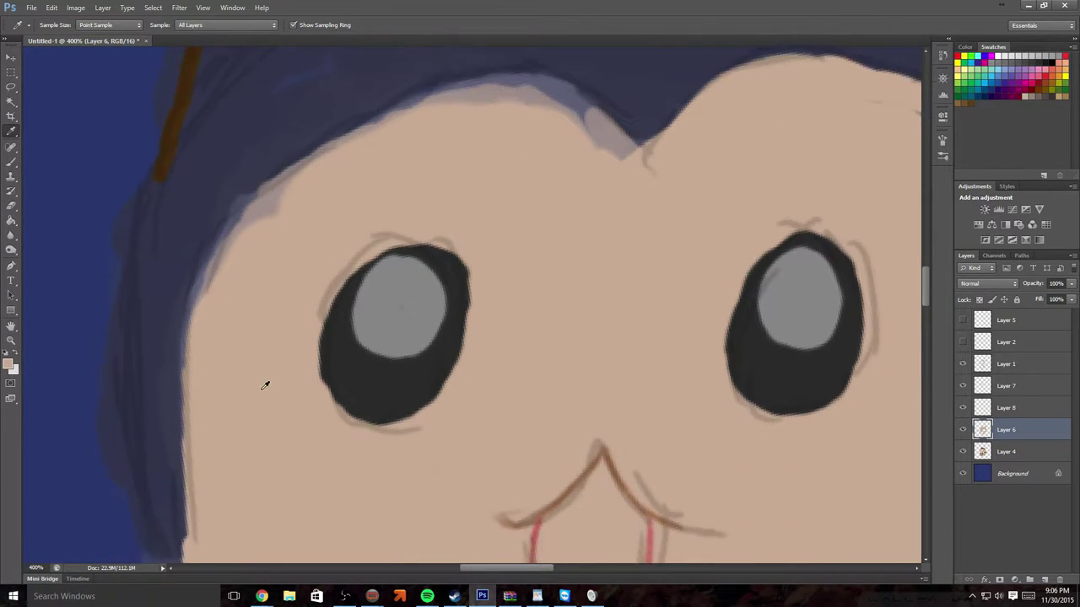
scroll(282, 334, "up", 6)
scroll(511, 385, "up", 3)
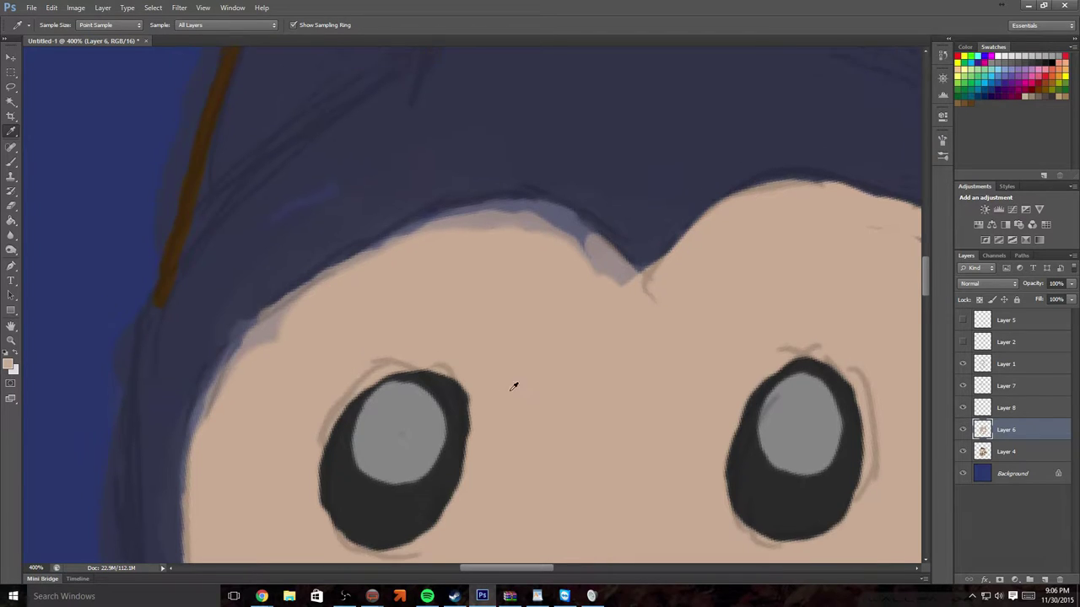
left_click(11, 161)
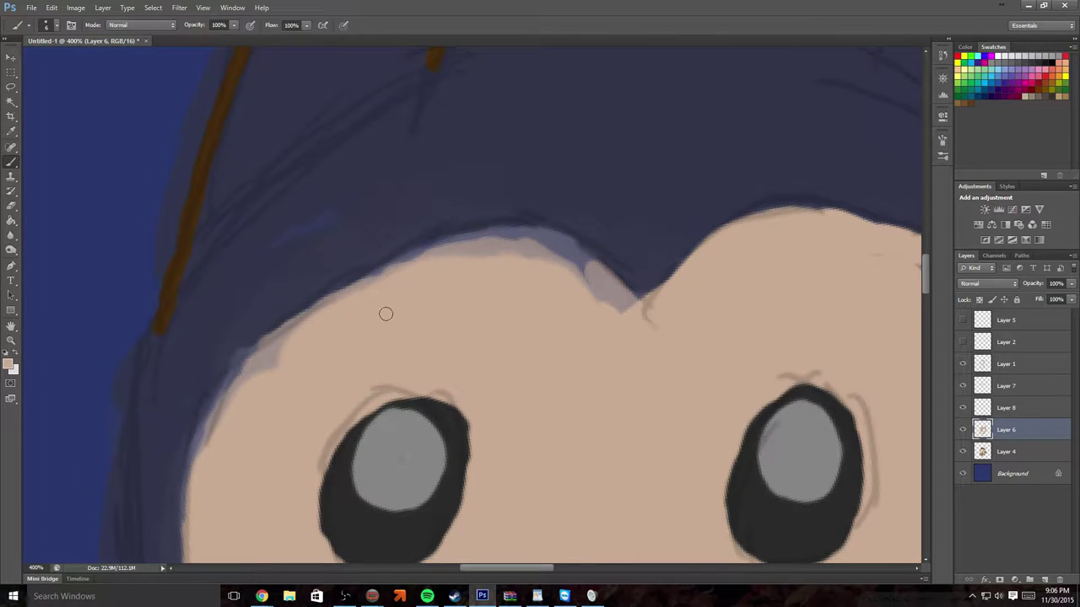
Paint beige over the gaps along the face's upper edge, from the forehead's central notch to the left cheek
mouse_move(631, 335)
left_mouse_down()
mouse_move(585, 269)
mouse_move(608, 285)
mouse_move(601, 276)
mouse_move(541, 238)
mouse_move(414, 264)
left_mouse_up()
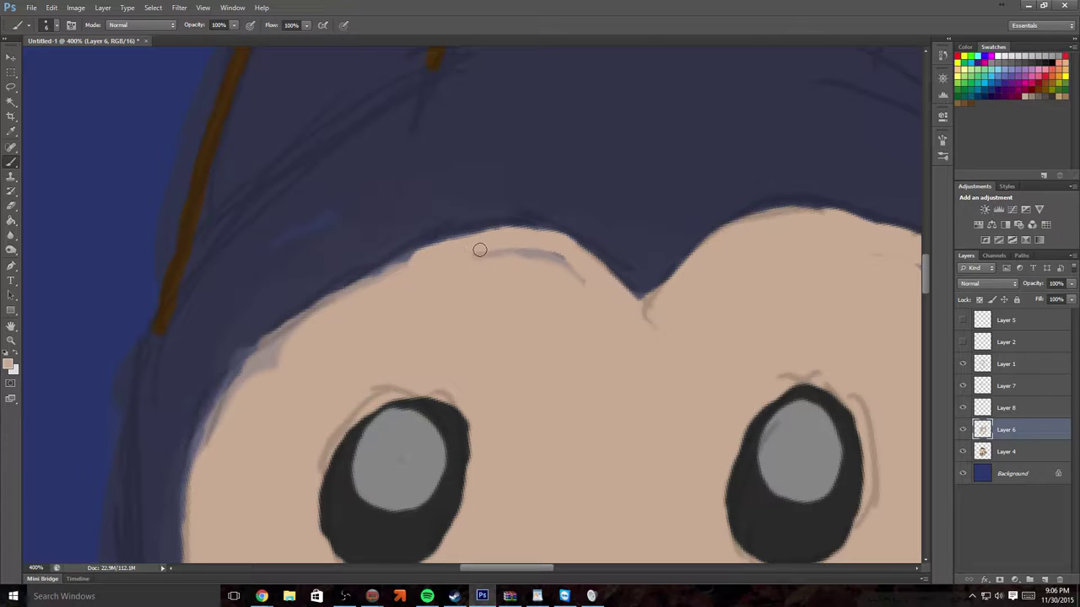
mouse_move(201, 458)
left_mouse_down()
mouse_move(235, 385)
mouse_move(266, 350)
mouse_move(226, 398)
mouse_move(295, 321)
mouse_move(255, 354)
mouse_move(413, 259)
left_mouse_up()
left_click_drag(278, 353, 257, 377)
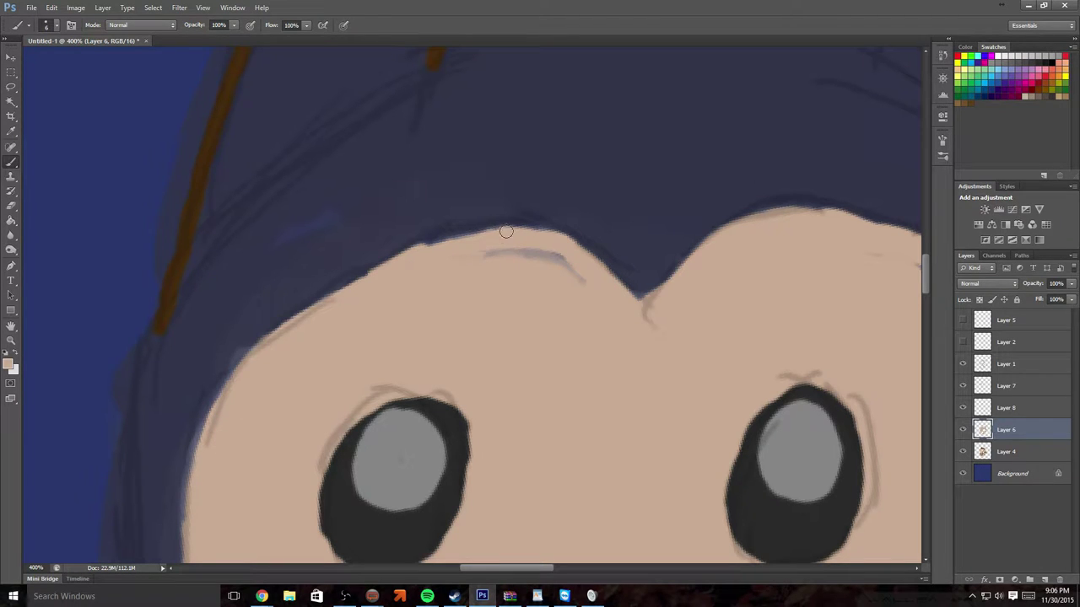
mouse_move(501, 229)
left_mouse_down()
mouse_move(492, 248)
mouse_move(549, 250)
mouse_move(555, 262)
left_mouse_up()
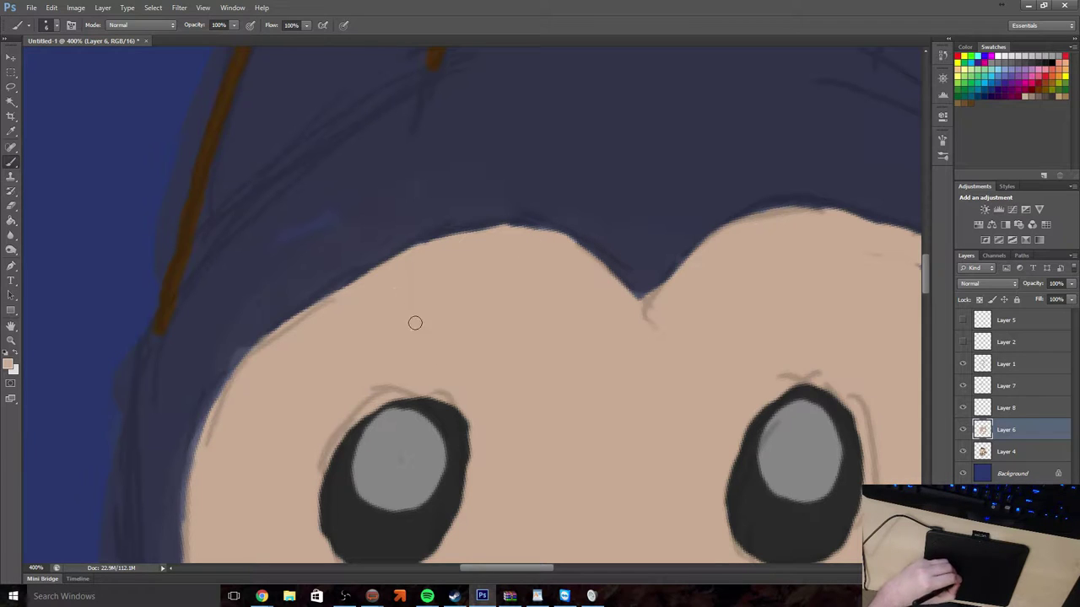
left_click_drag(537, 572, 567, 573)
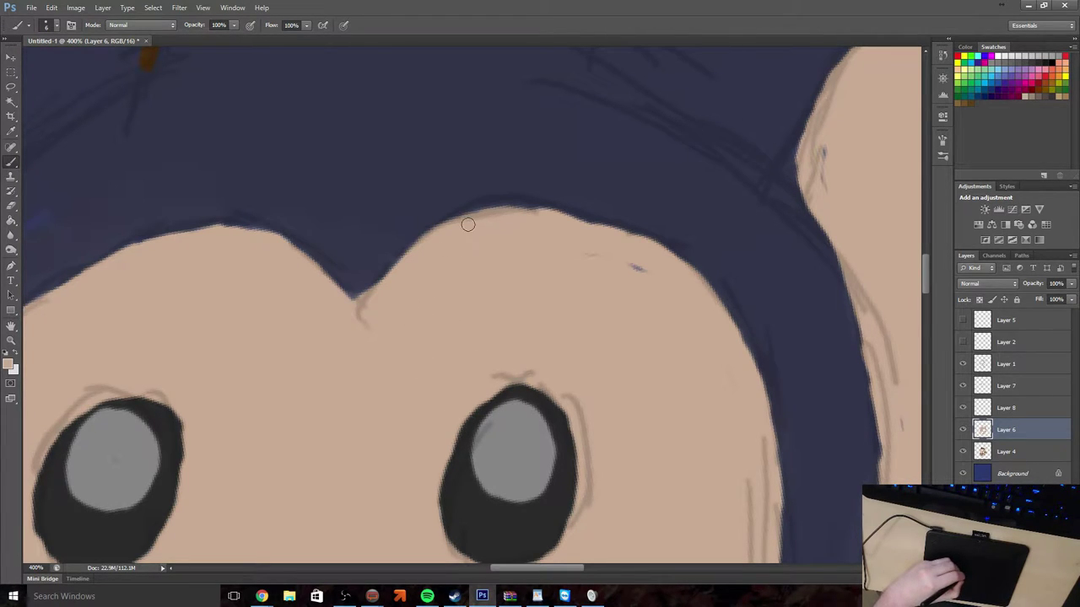
Paint beige over the remaining gaps and dark specks along the face's upper right edge and down the right cheek
mouse_move(468, 224)
left_mouse_down()
mouse_move(531, 211)
mouse_move(517, 216)
left_mouse_up()
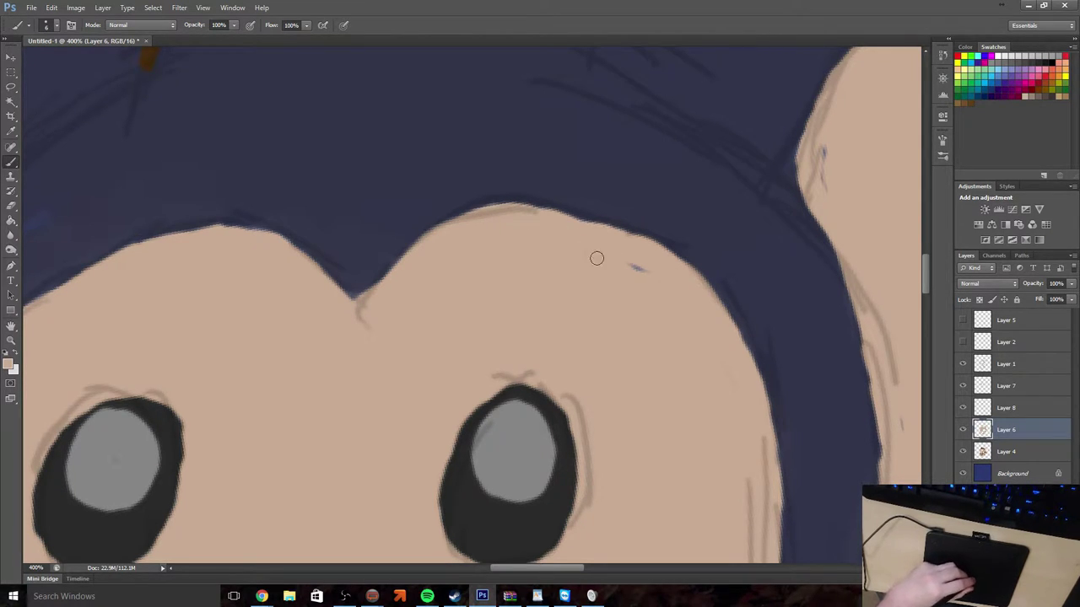
left_click_drag(635, 270, 632, 277)
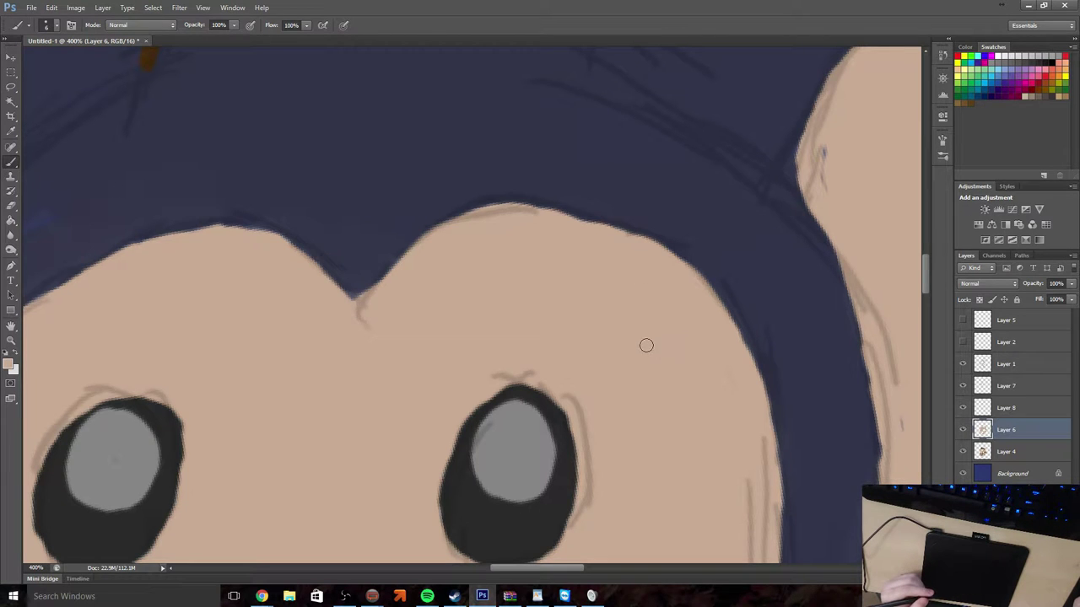
scroll(646, 344, "down", 3)
scroll(654, 333, "down", 4)
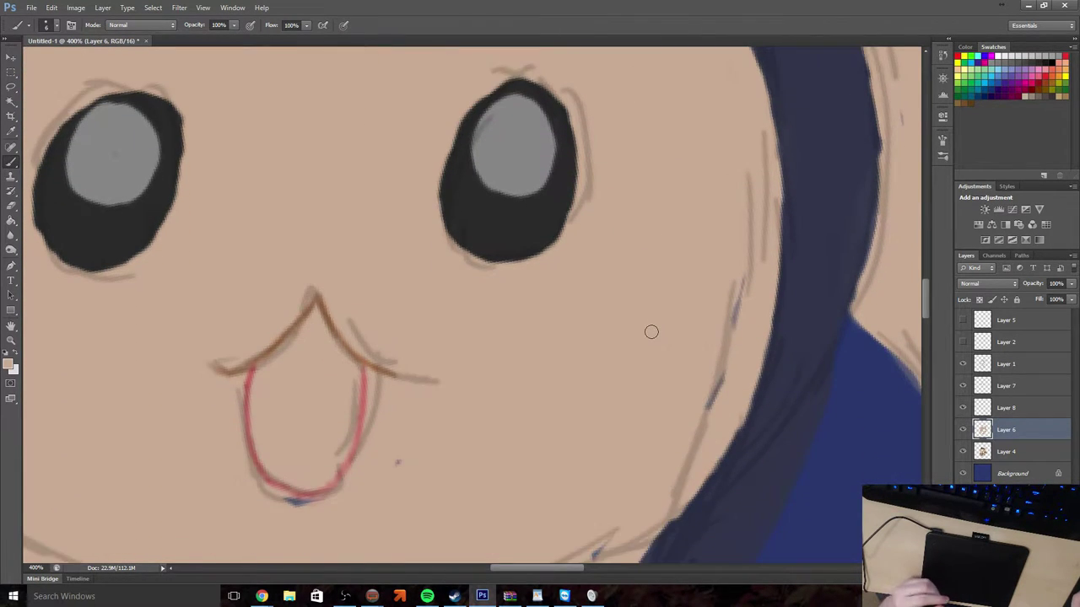
left_click_drag(734, 305, 730, 331)
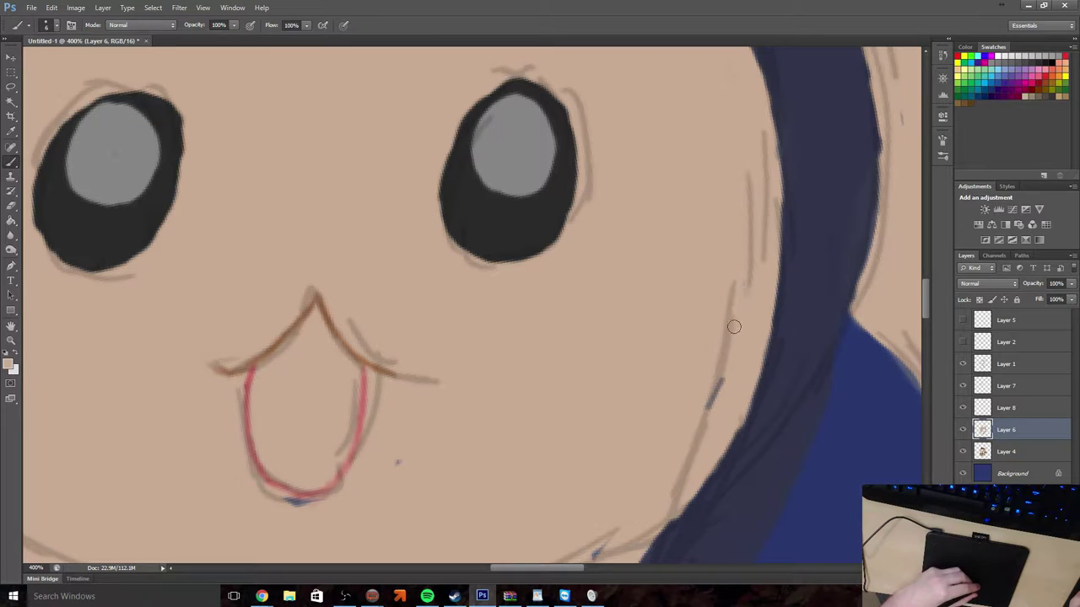
left_click_drag(723, 375, 705, 413)
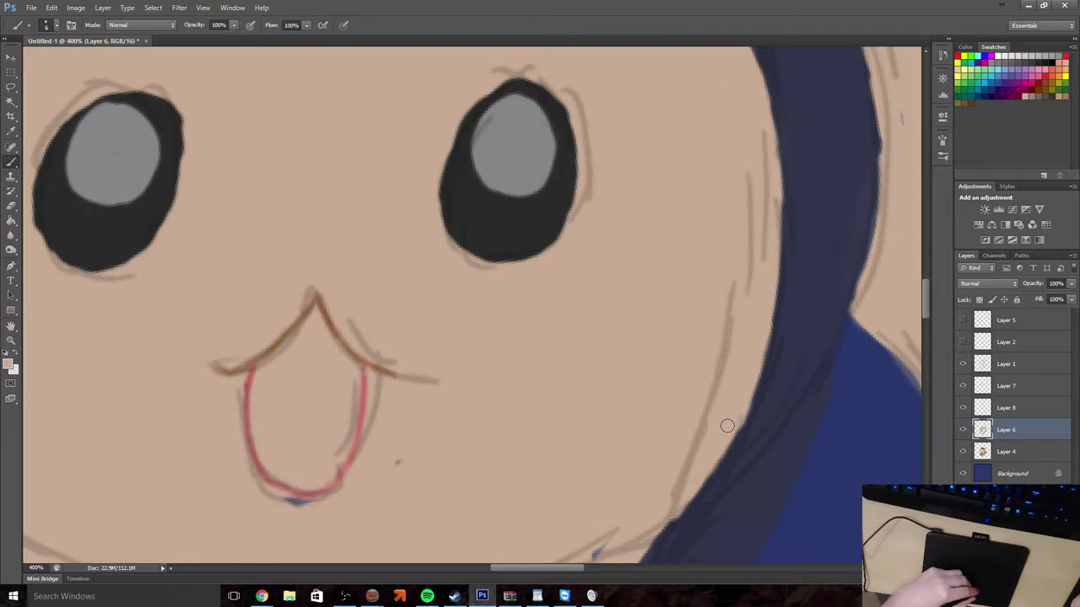
Fill the gaps along the lower right jaw, the speck on the chin line and the dark patch beneath the mouth with beige
scroll(681, 416, "down", 1)
scroll(681, 416, "down", 4)
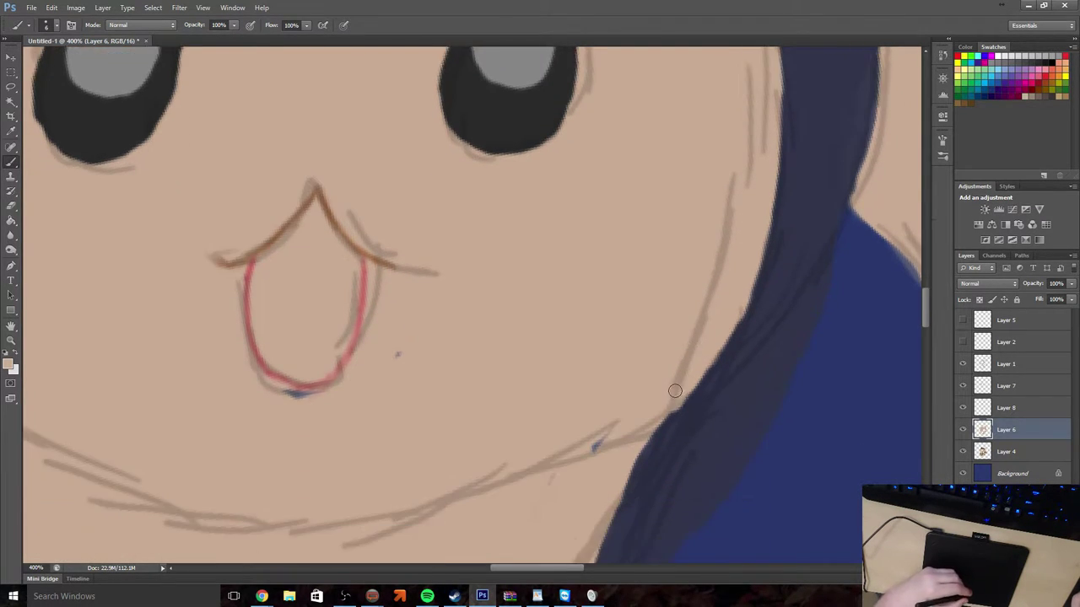
left_click_drag(664, 356, 599, 465)
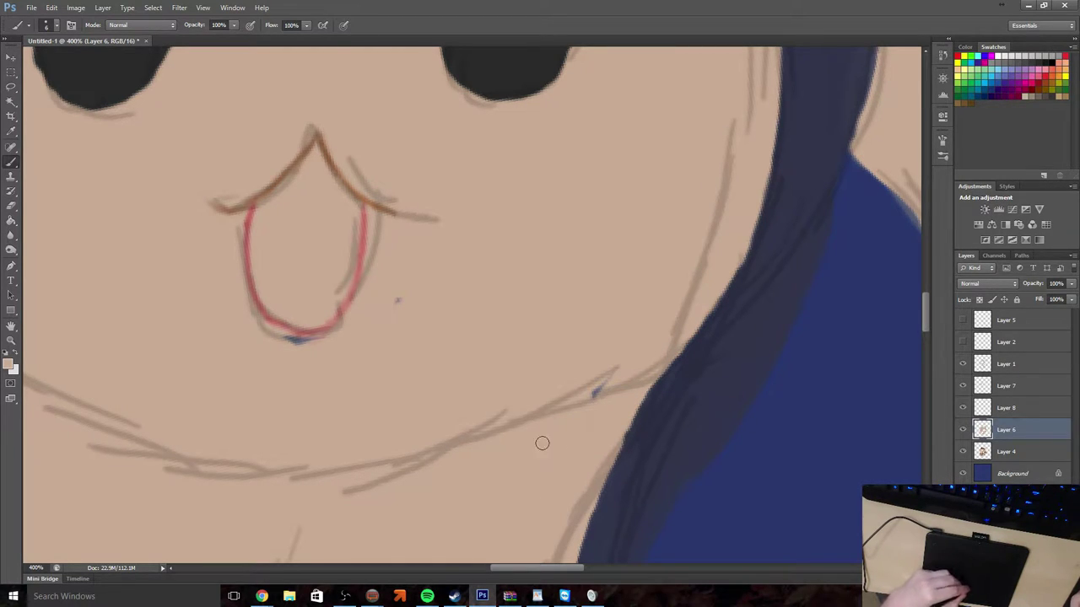
left_click_drag(590, 397, 594, 394)
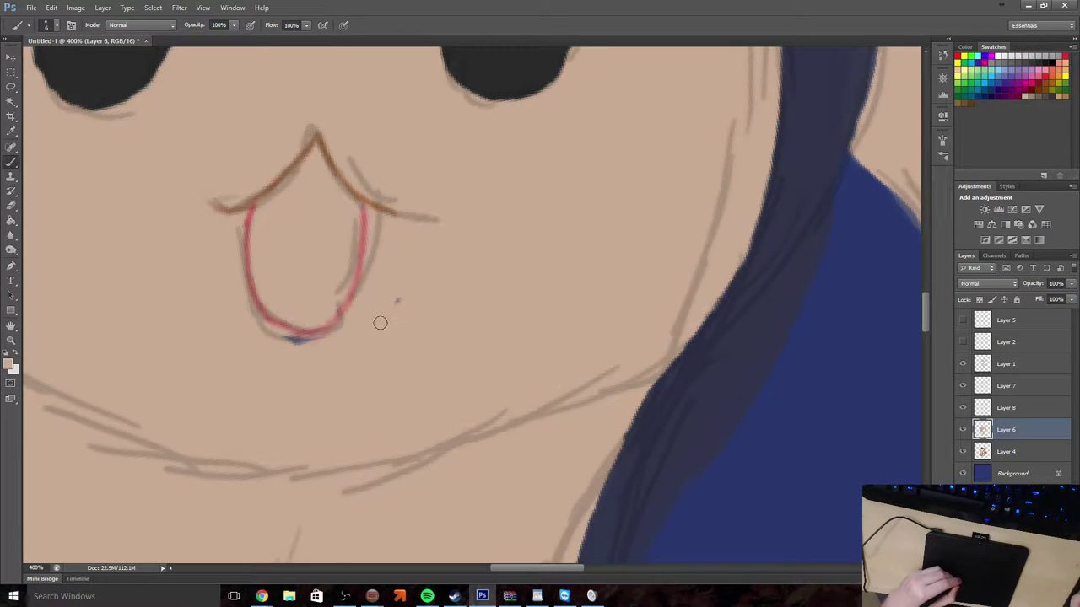
left_click_drag(313, 343, 281, 347)
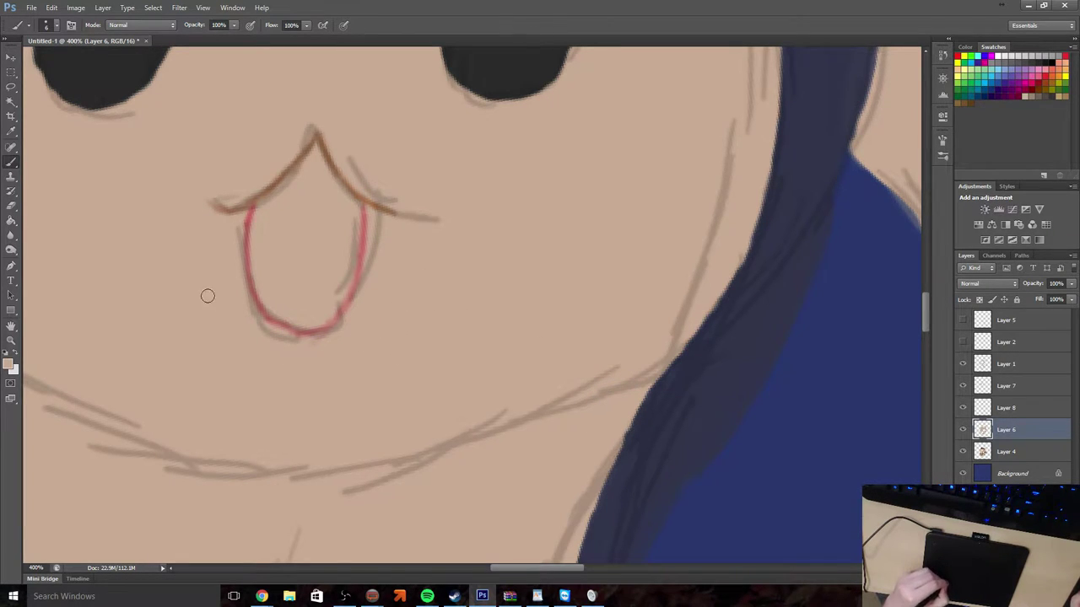
Tilt the canvas slightly and smooth the beige edge of the face along the left cheek
scroll(240, 347, "up", 10)
scroll(326, 339, "up", 2)
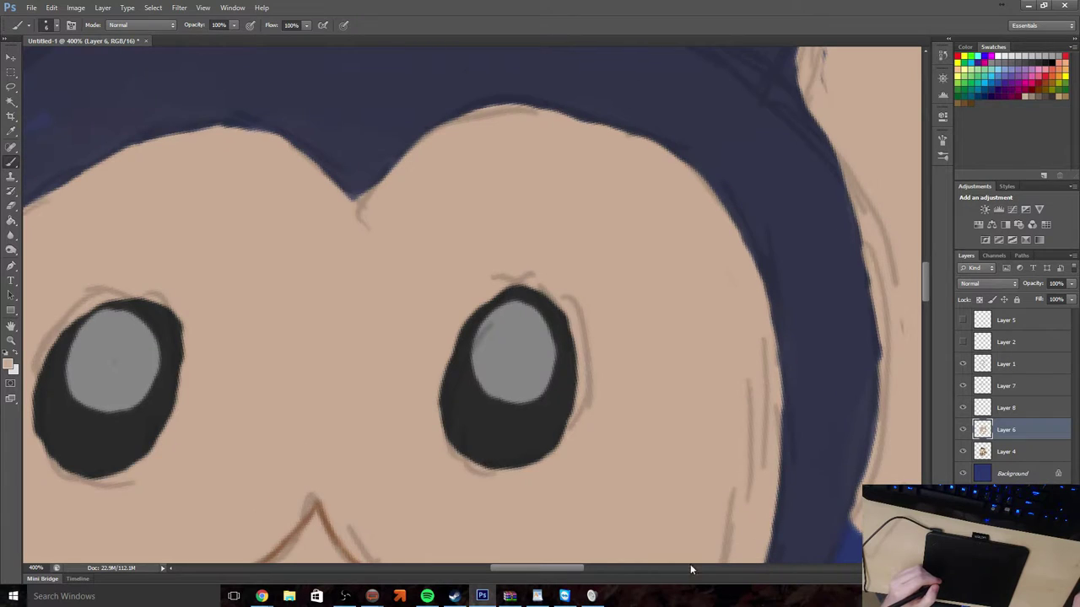
left_click_drag(525, 567, 477, 566)
scroll(427, 410, "down", 5)
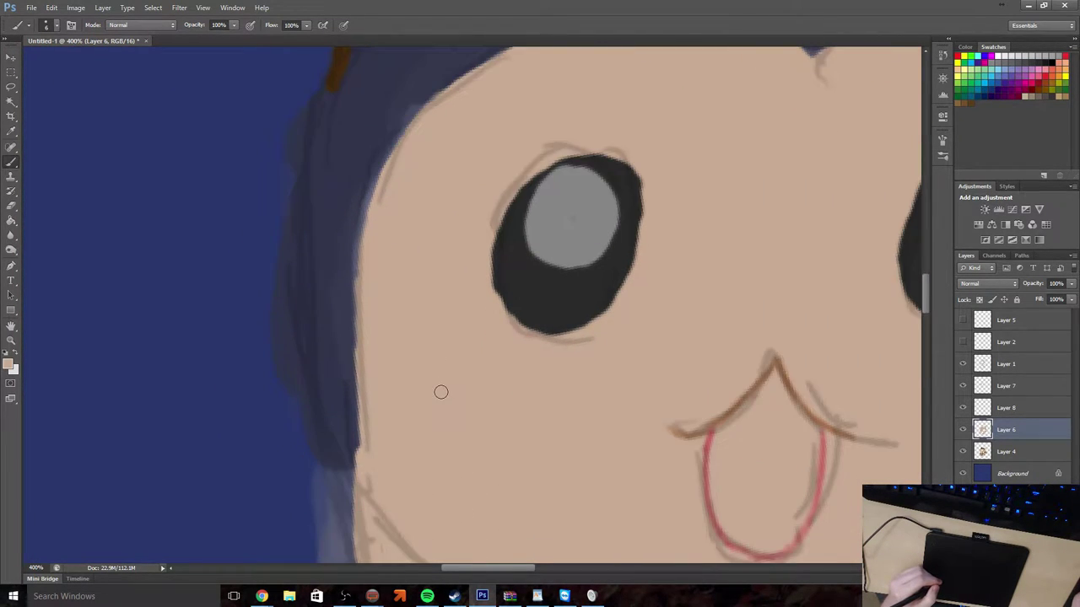
scroll(442, 391, "down", 2)
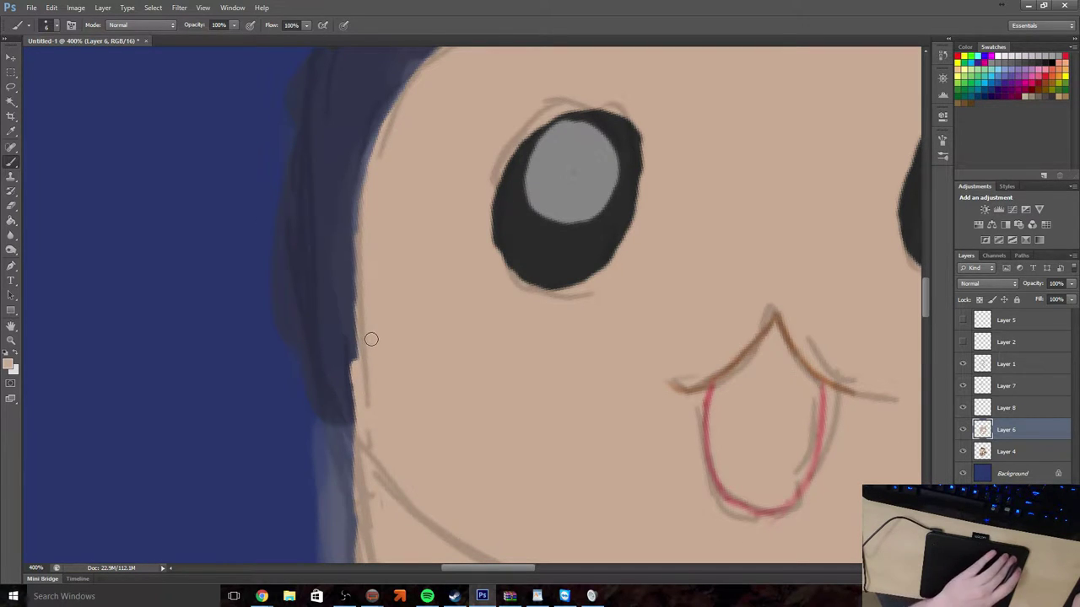
key("r")
left_click_drag(367, 337, 379, 362)
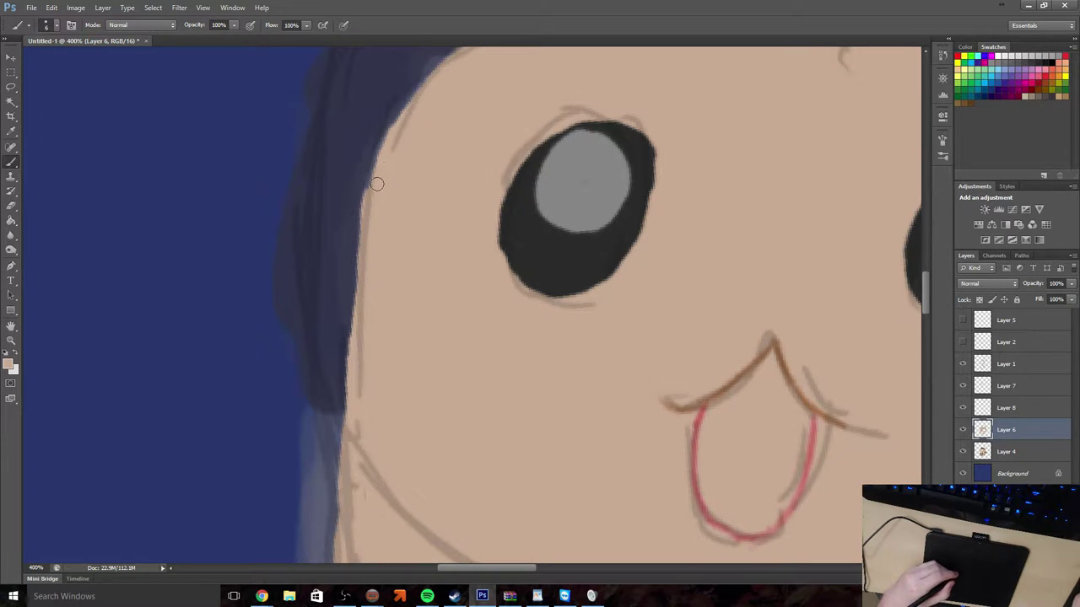
Tilt the canvas further, make Layer 8 active, check its brown outline by toggling its visibility, and sample that brown for the brush
scroll(441, 223, "up", 3)
scroll(438, 223, "up", 1)
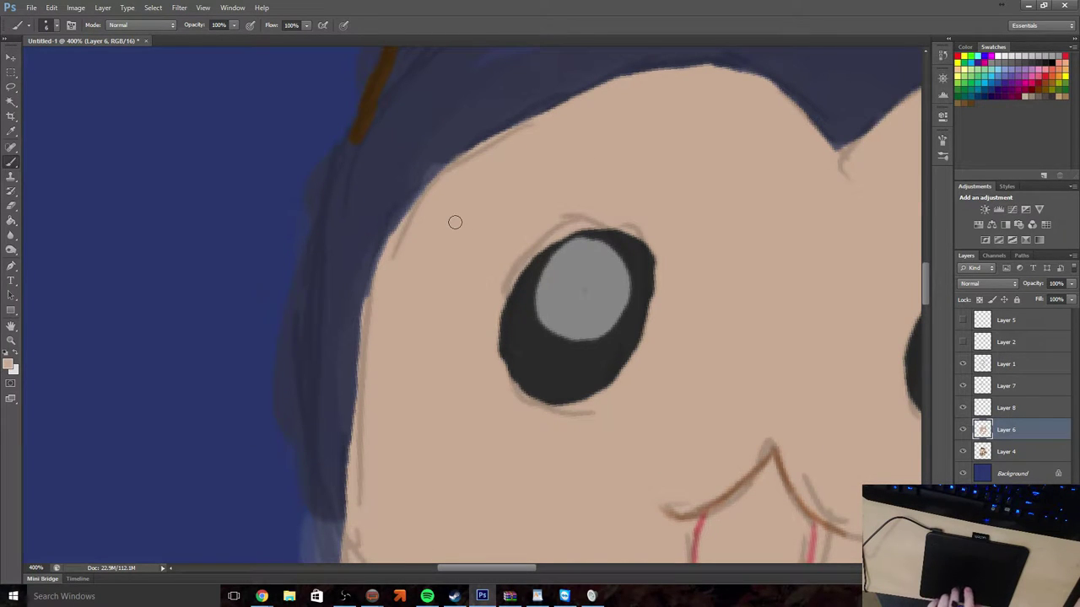
left_click_drag(455, 233, 458, 231)
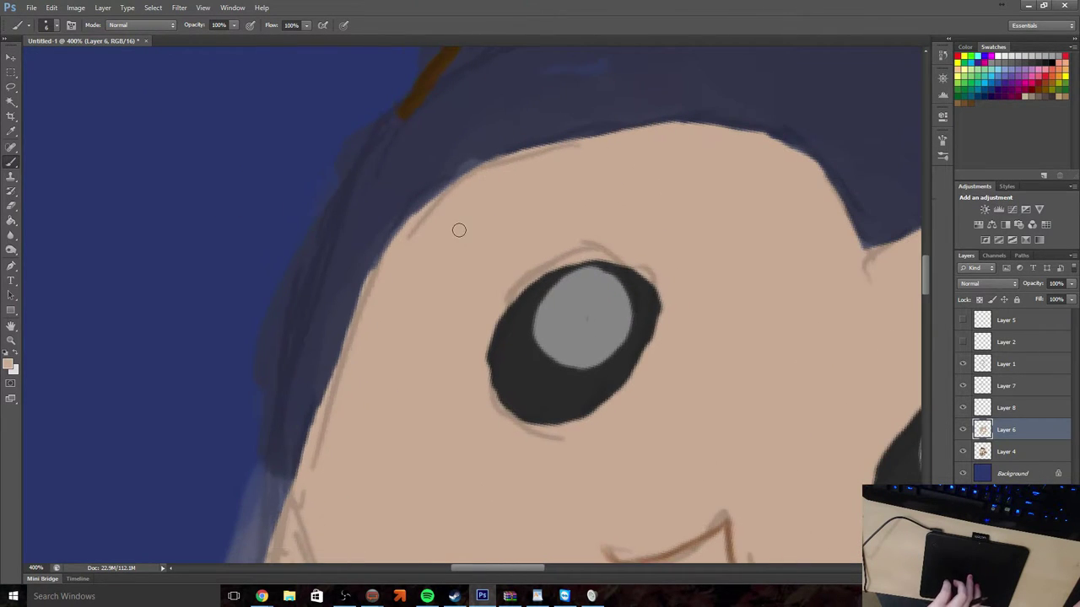
left_click(1028, 416)
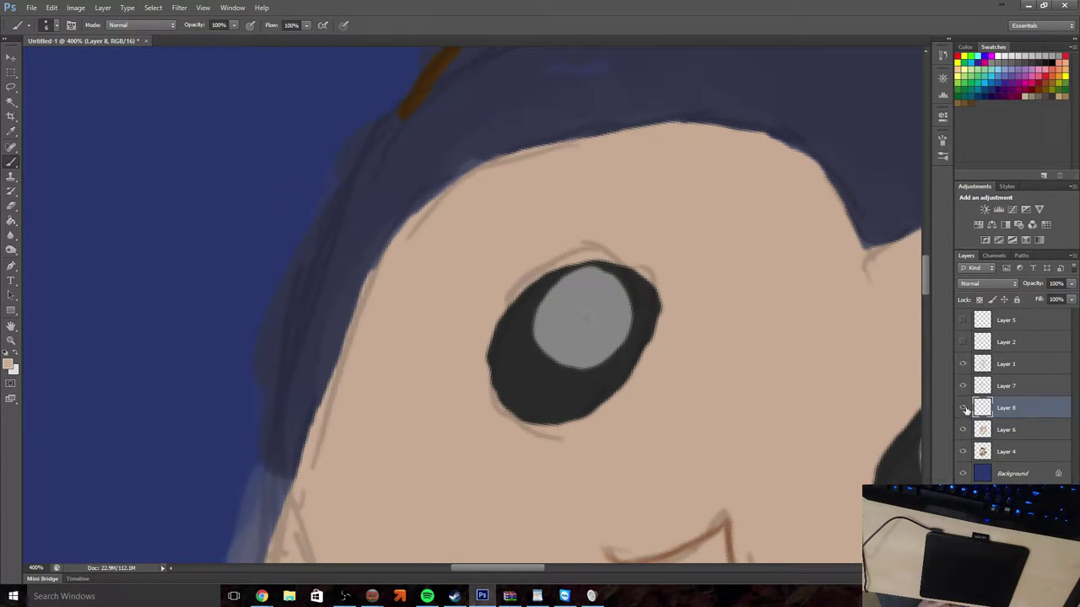
scroll(734, 366, "up", 5)
scroll(616, 341, "up", 3)
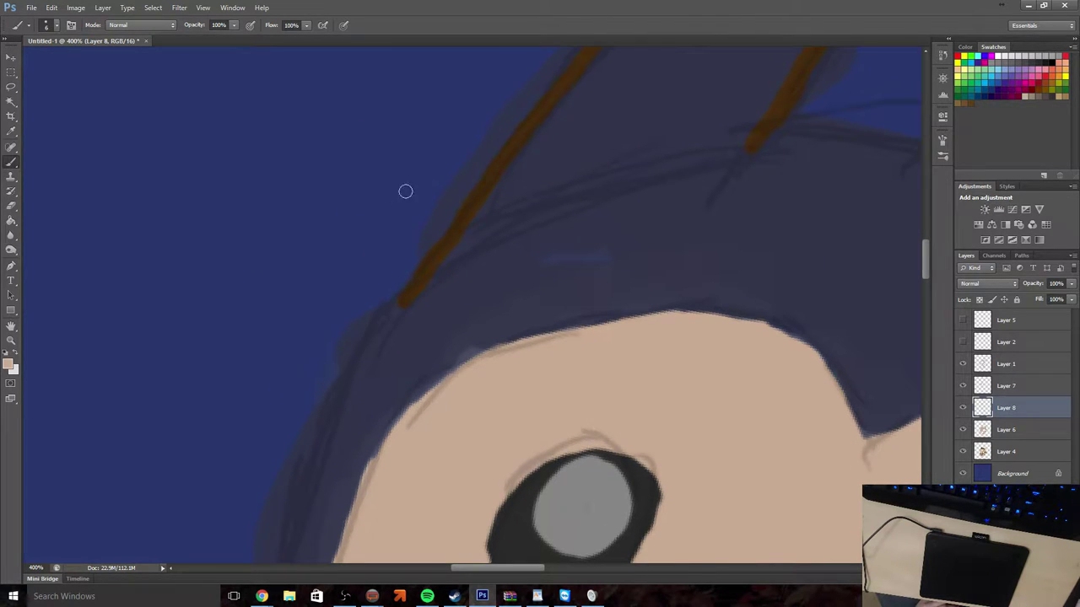
scroll(237, 235, "up", 1)
scroll(237, 235, "up", 1)
left_click(962, 407)
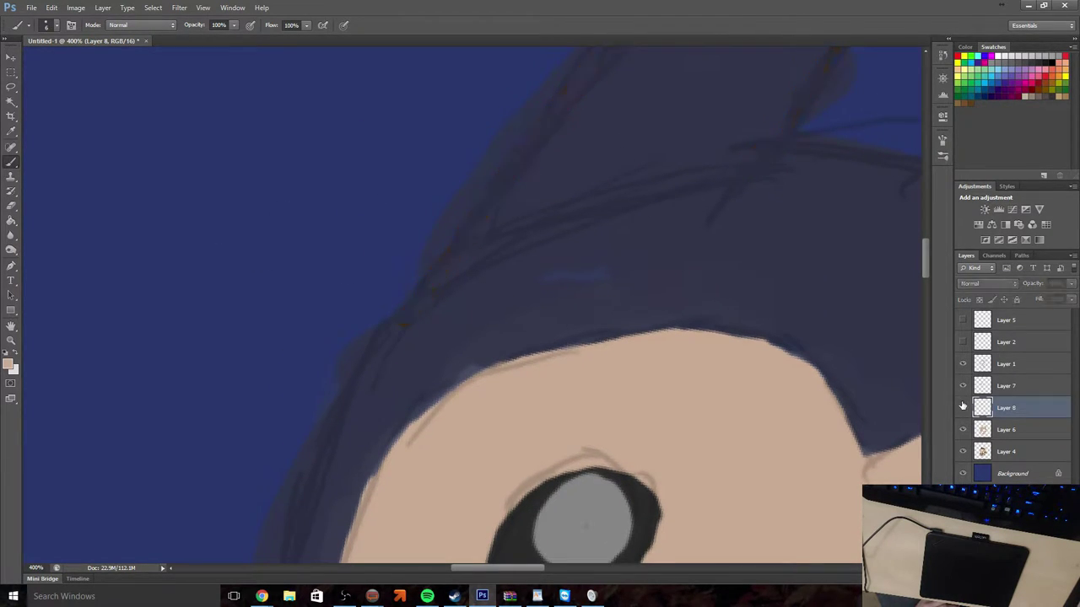
left_click(962, 407)
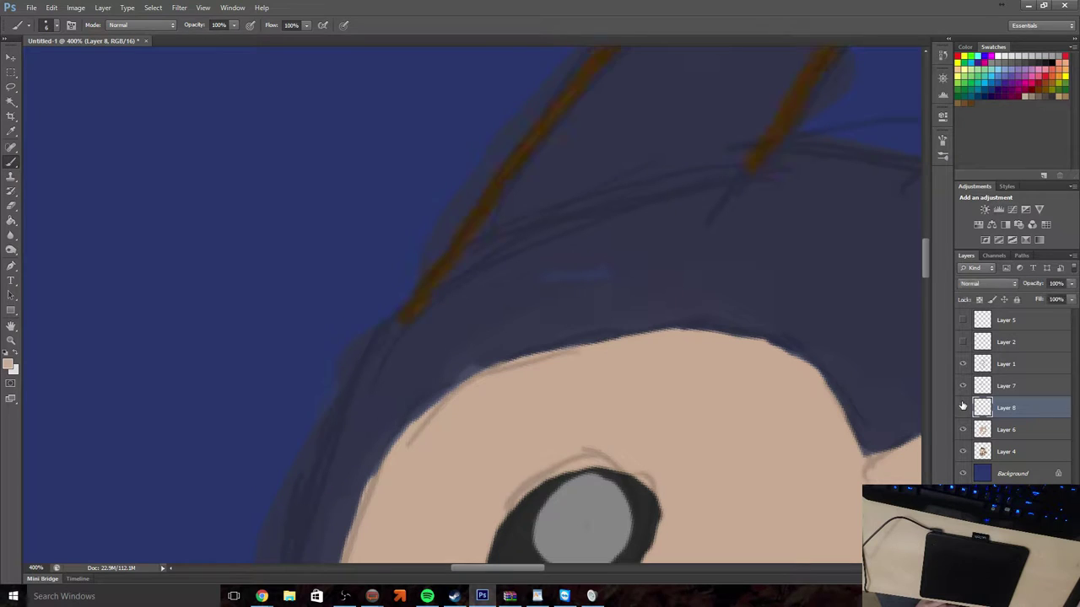
left_click(11, 131)
left_click(452, 256)
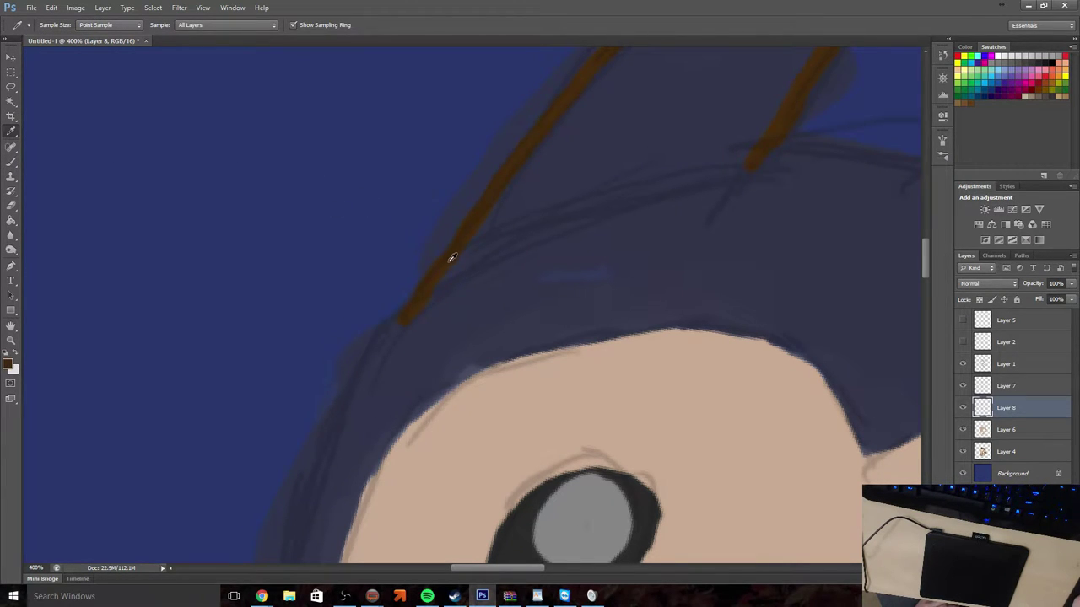
key("b")
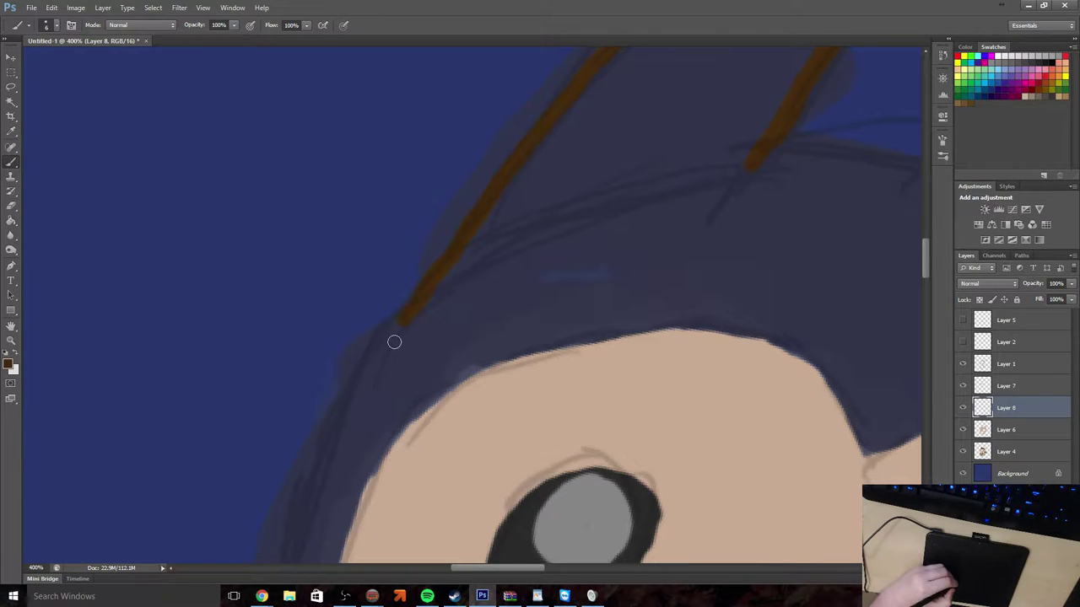
Extend the brown outline from the base of the left ear down the side of the head to the left cheek
left_click_drag(398, 330, 352, 413)
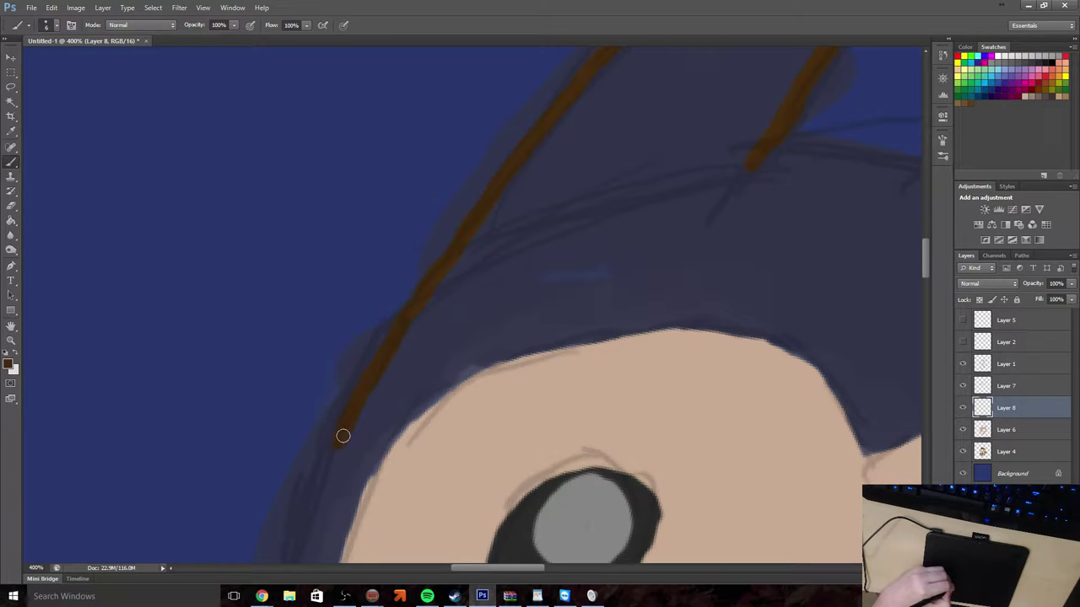
left_click_drag(341, 437, 330, 459)
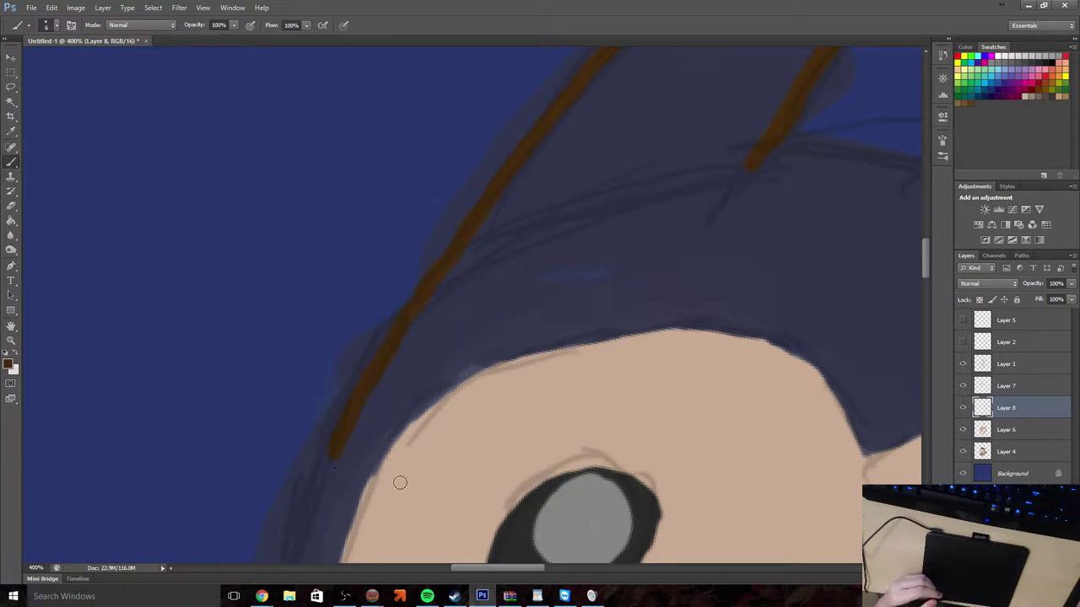
scroll(476, 435, "down", 5)
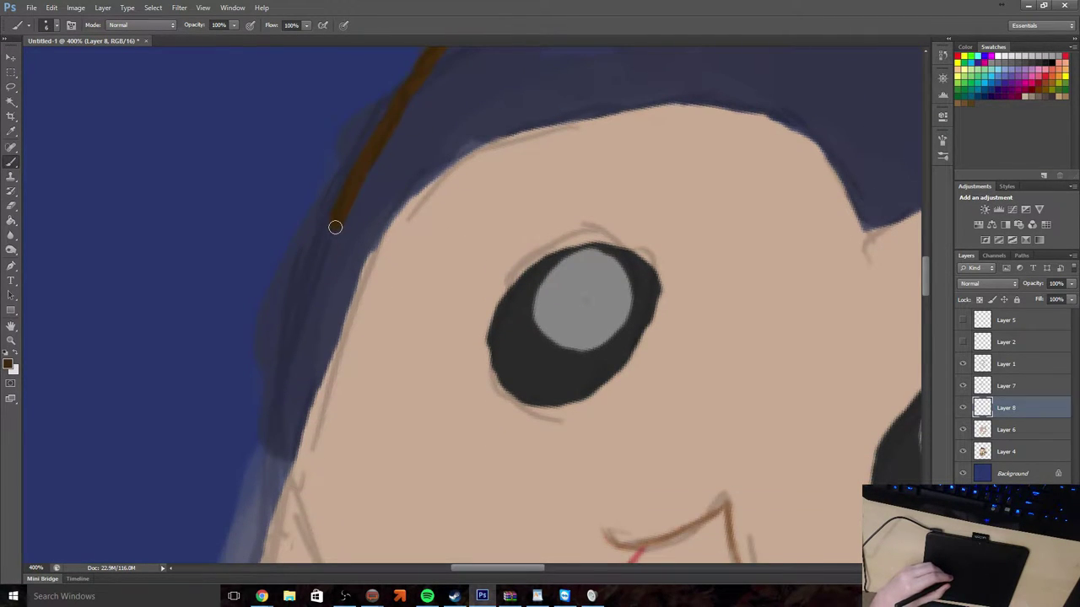
left_click_drag(332, 237, 325, 249)
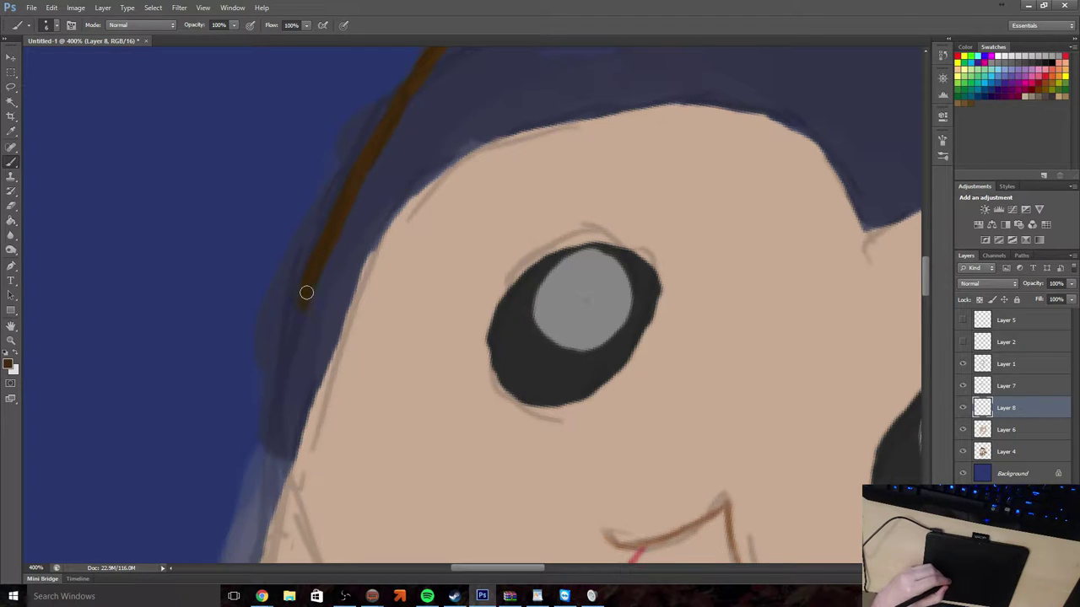
left_click_drag(296, 330, 273, 435)
scroll(274, 431, "down", 5)
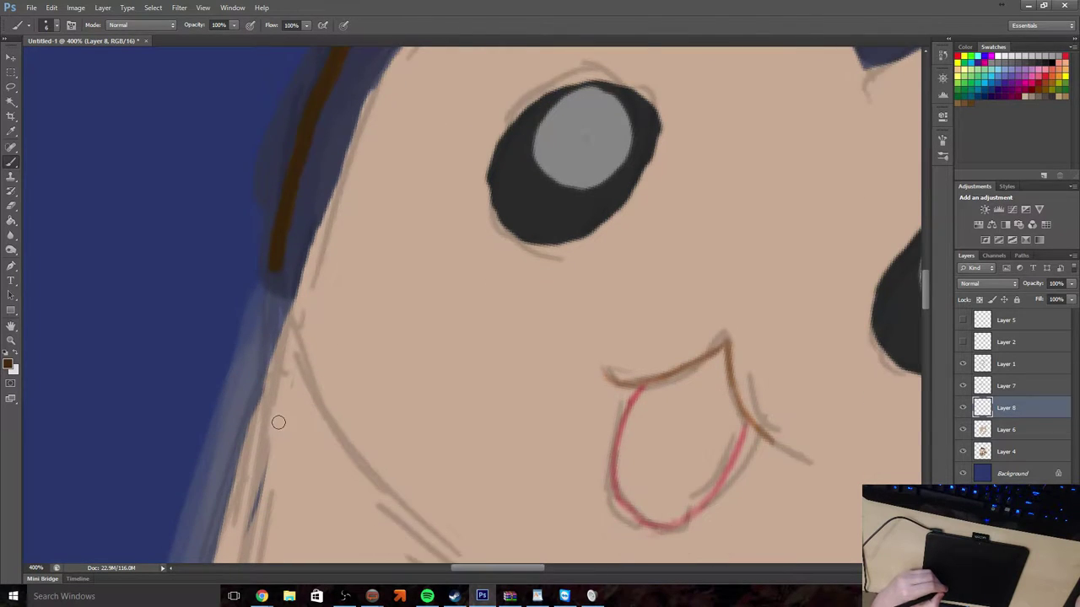
left_click_drag(275, 229, 258, 337)
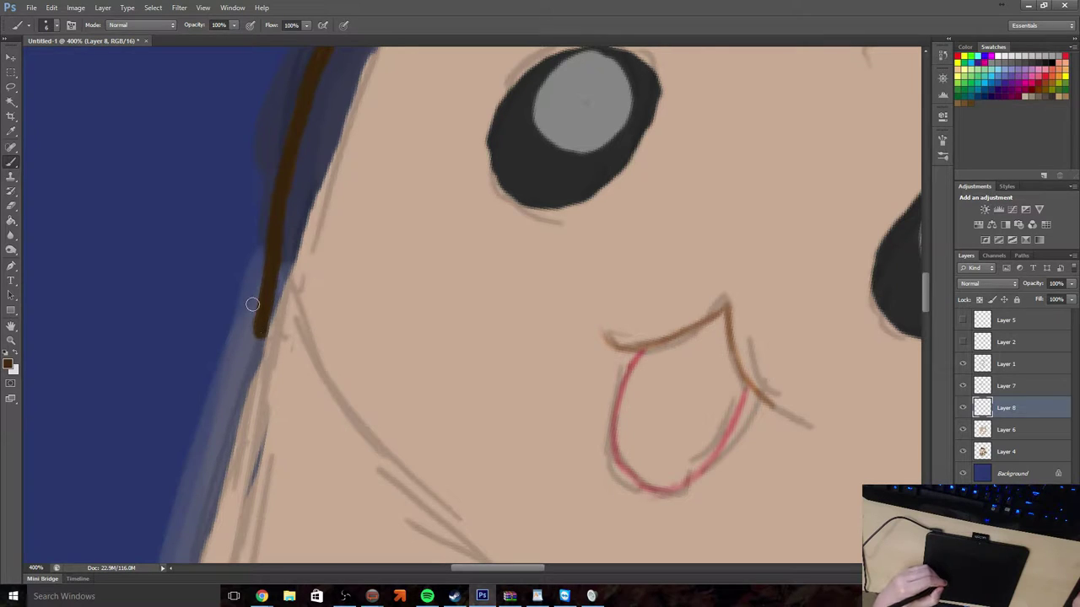
Set the brush size to 1 px and taper the lower end of the brown outline to a point at the left cheek
left_click(56, 25)
left_click(18, 64)
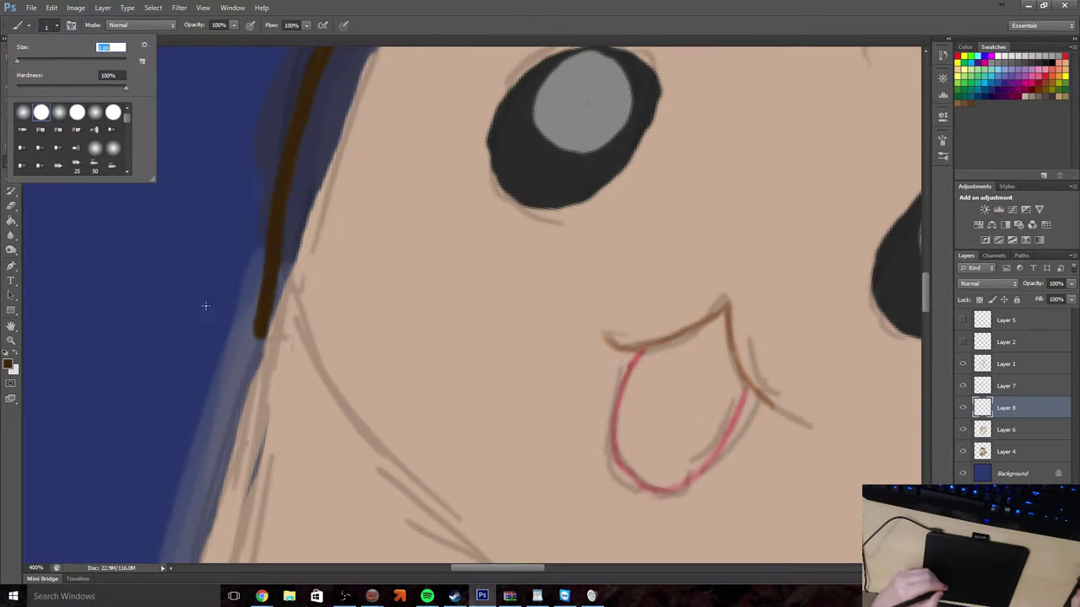
left_click(257, 337)
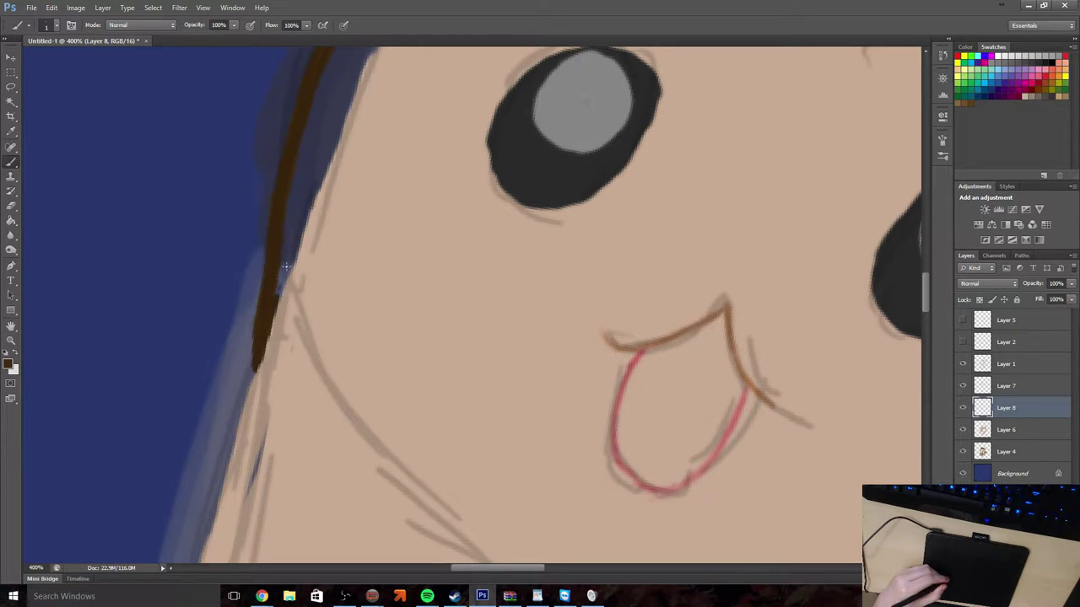
Set the brush size to 3 px and trace the fur's inner edge in brown along the face, from the left cheek up to the forehead
scroll(354, 253, "up", 5)
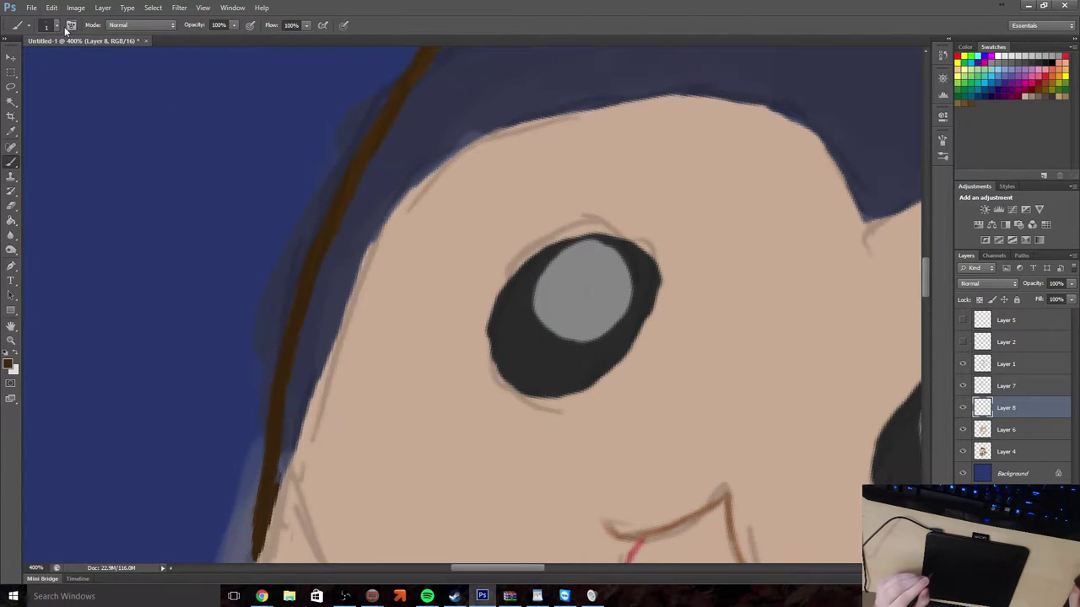
left_click(56, 25)
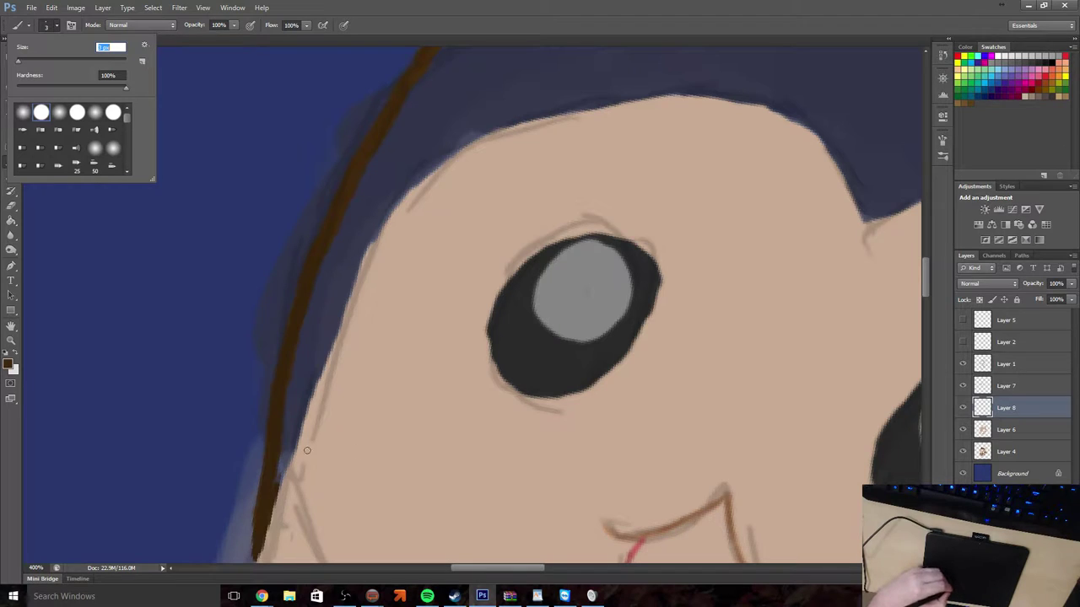
left_click(275, 483)
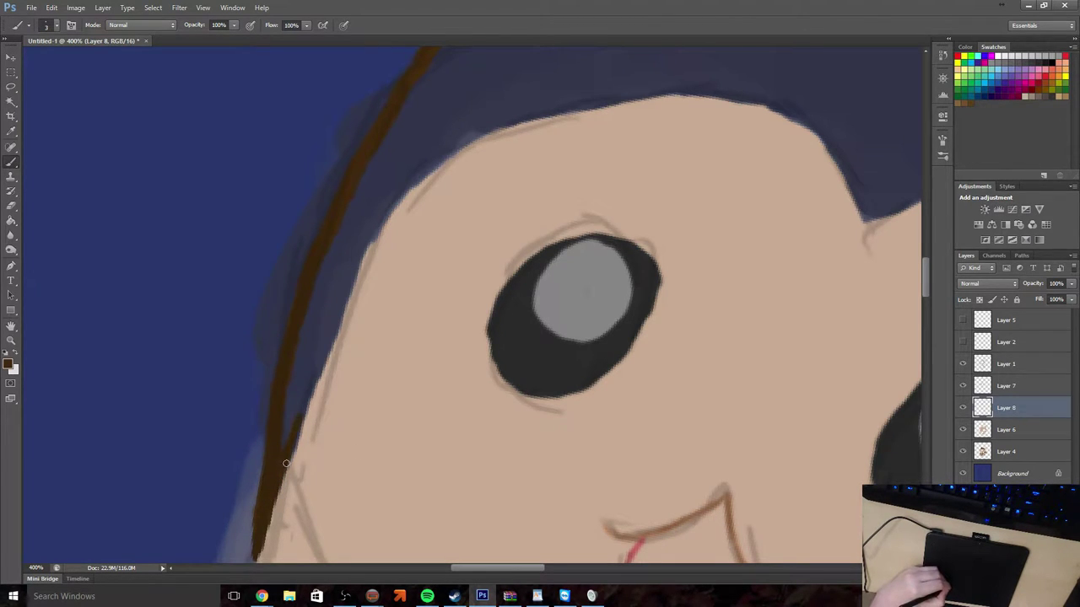
left_click_drag(304, 408, 339, 322)
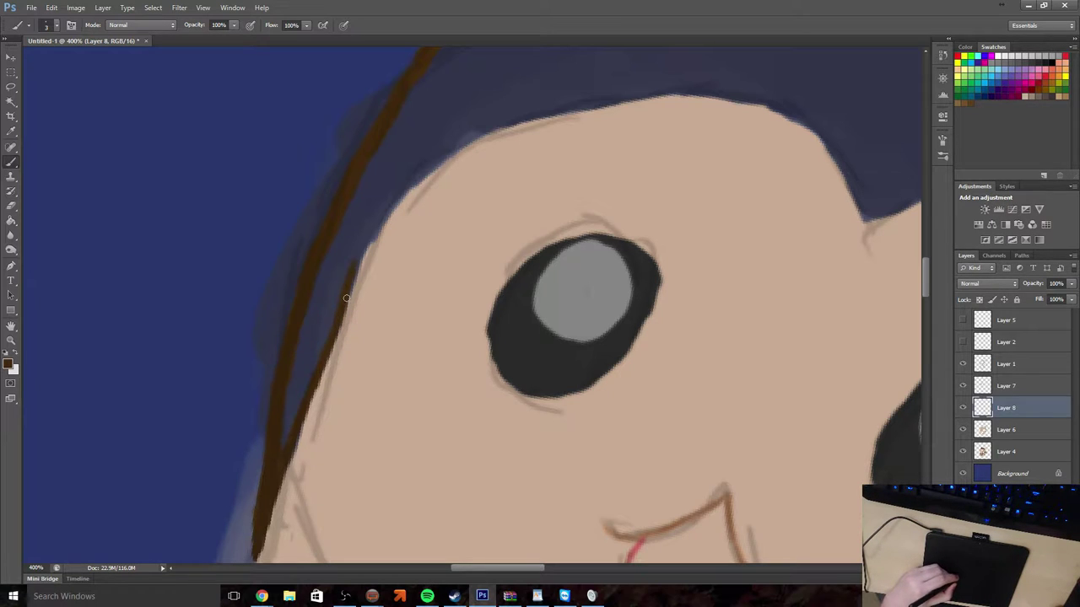
left_click_drag(354, 288, 366, 250)
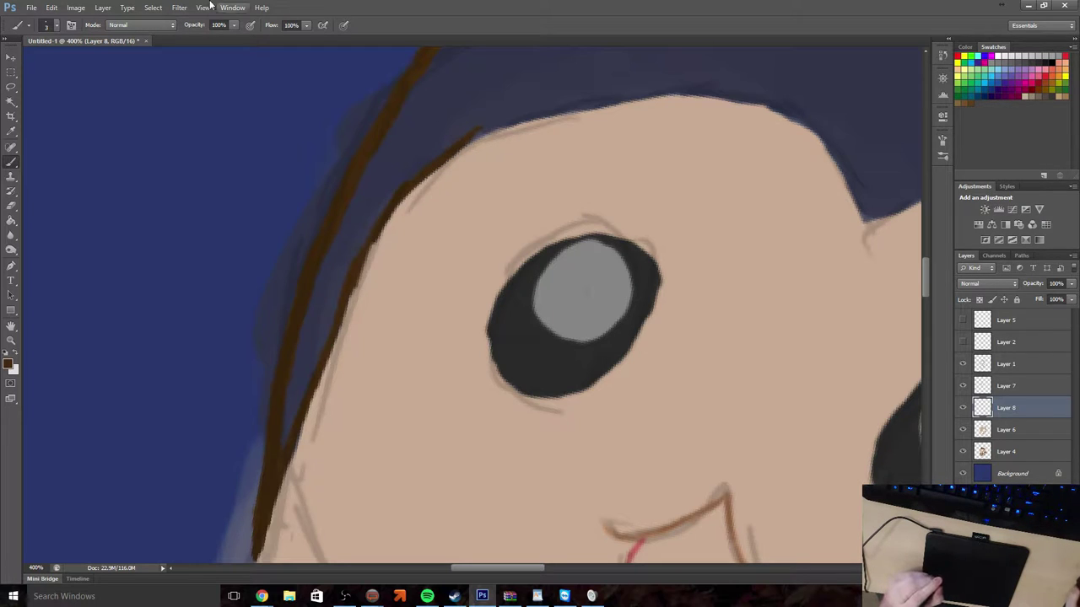
Set the brush size to 7 px and fill the strip between the two outlines beside the left cheek with brown
left_click(51, 26)
left_click(20, 66)
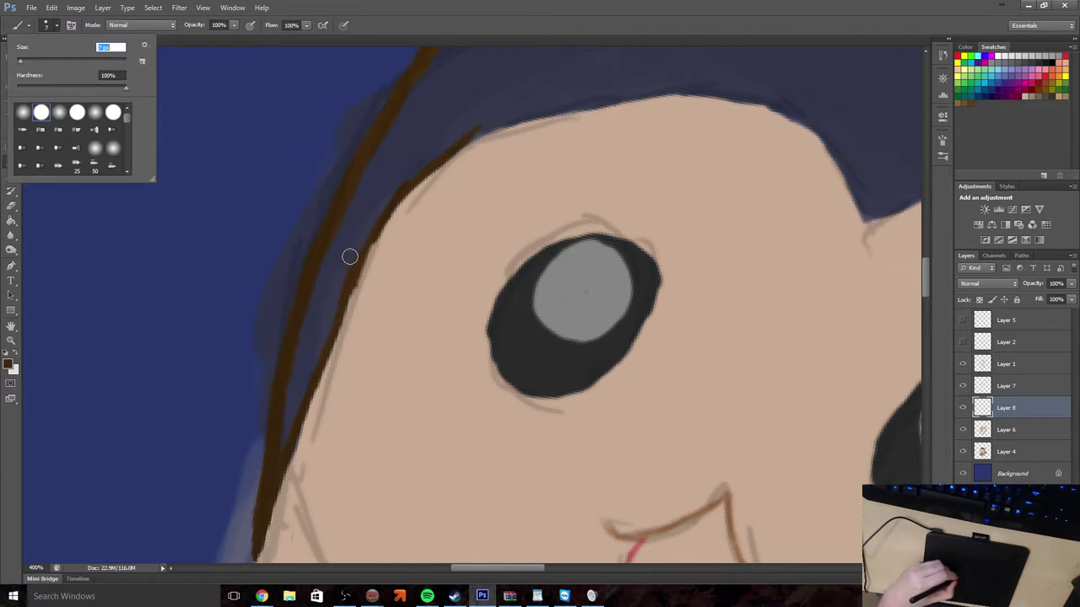
left_click_drag(350, 257, 363, 241)
left_click_drag(344, 283, 287, 422)
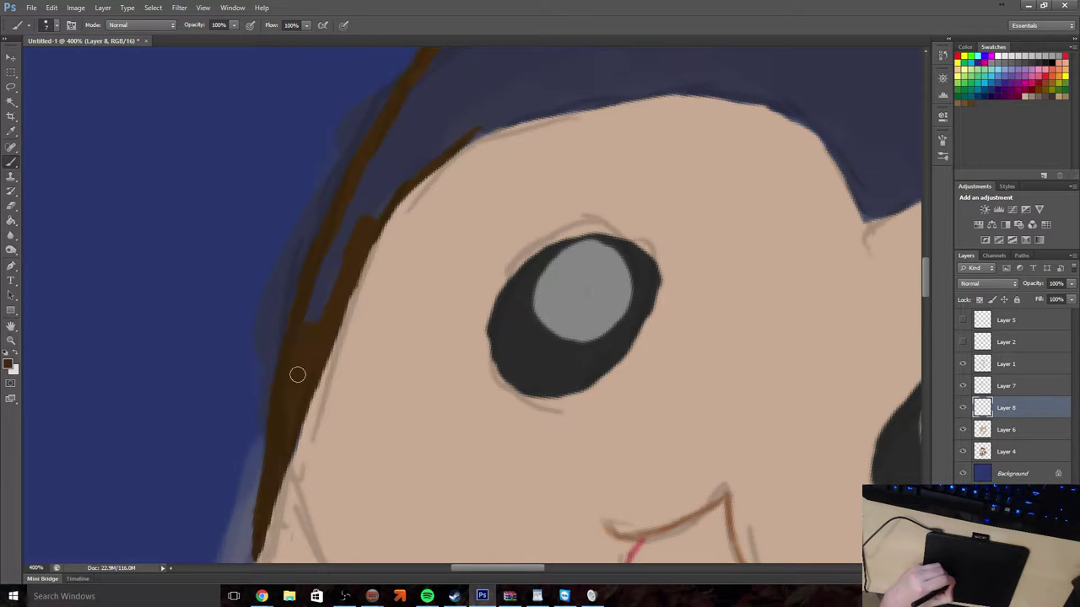
left_click_drag(297, 374, 301, 352)
mouse_move(323, 265)
left_mouse_down()
mouse_move(331, 290)
mouse_move(382, 199)
left_mouse_up()
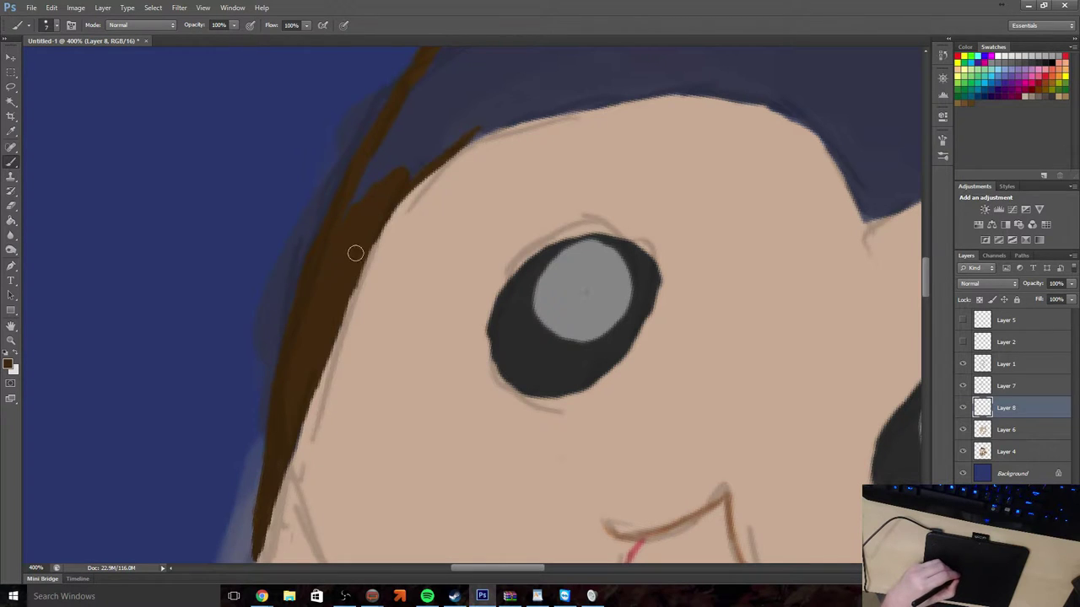
left_click_drag(315, 385, 305, 399)
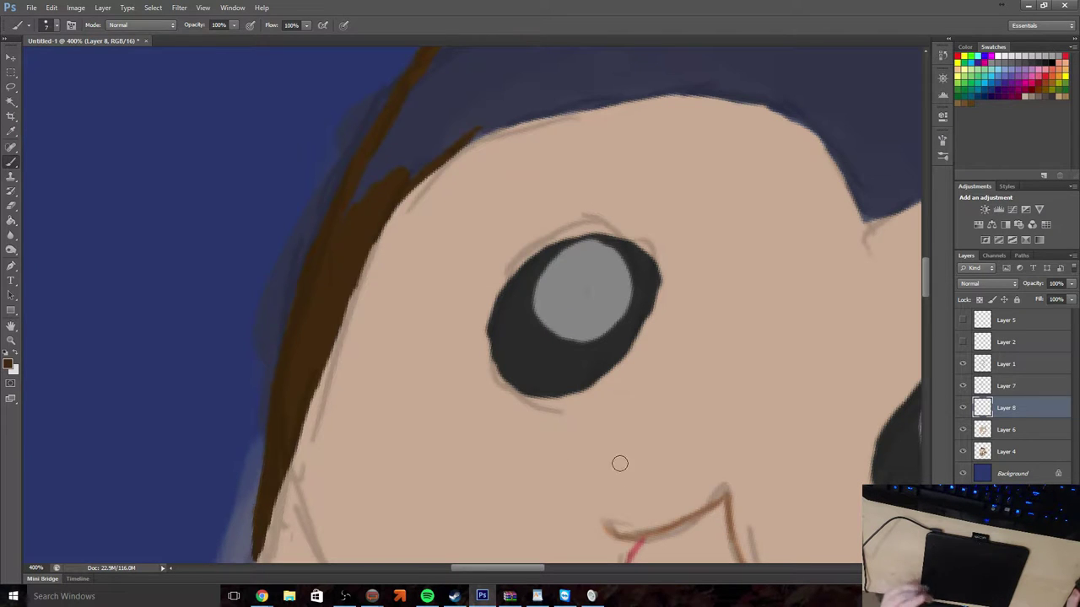
Paint the brown band along the upper edge of the face above the left eye, towards the central forehead notch
left_click_drag(522, 570, 563, 570)
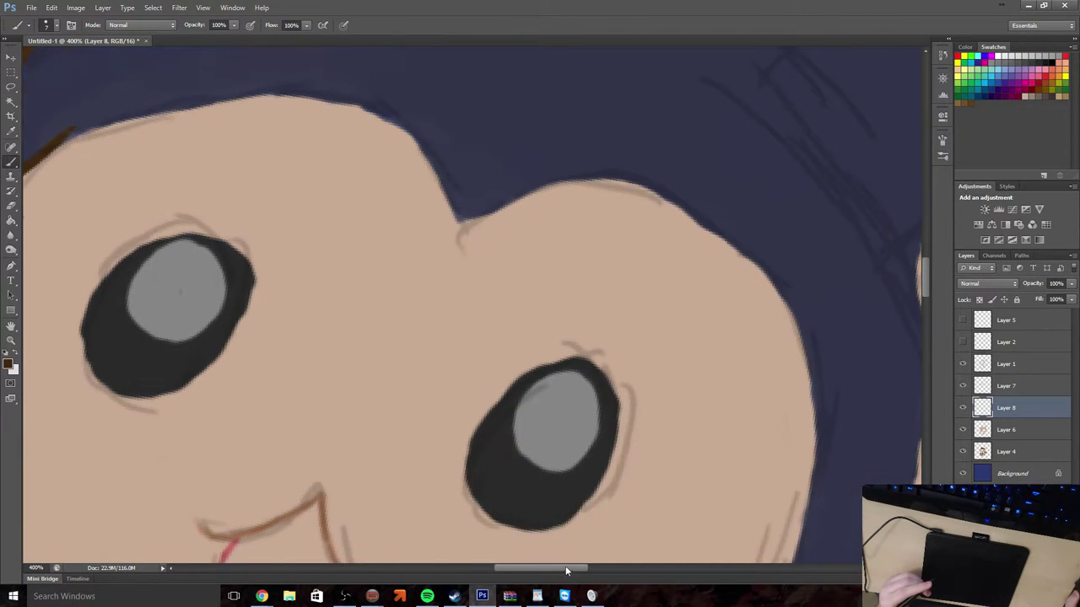
scroll(568, 525, "down", 3)
scroll(567, 525, "right", 3)
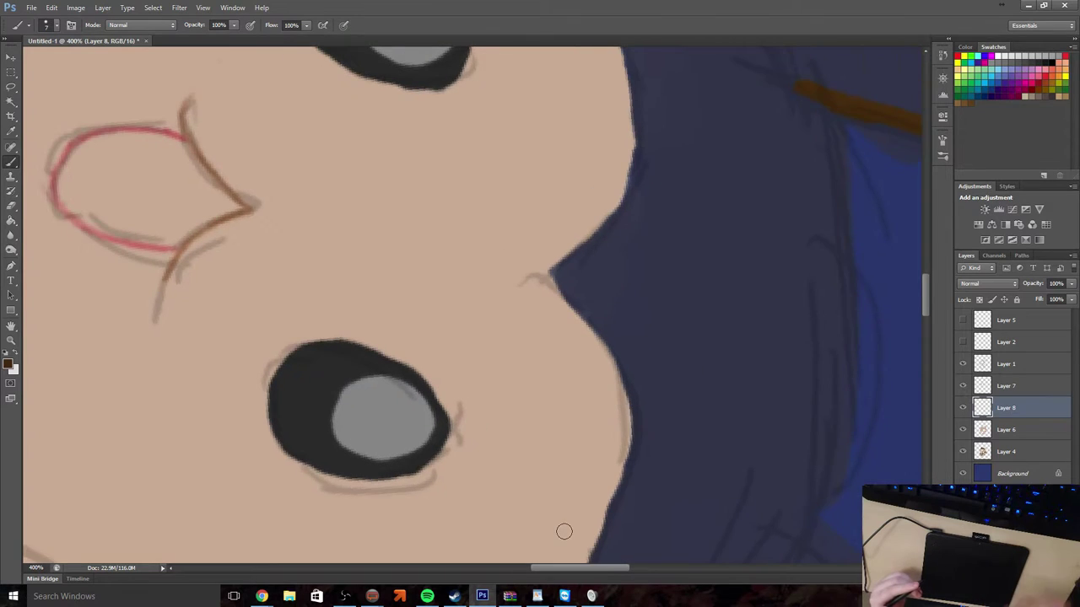
scroll(562, 528, "up", 5)
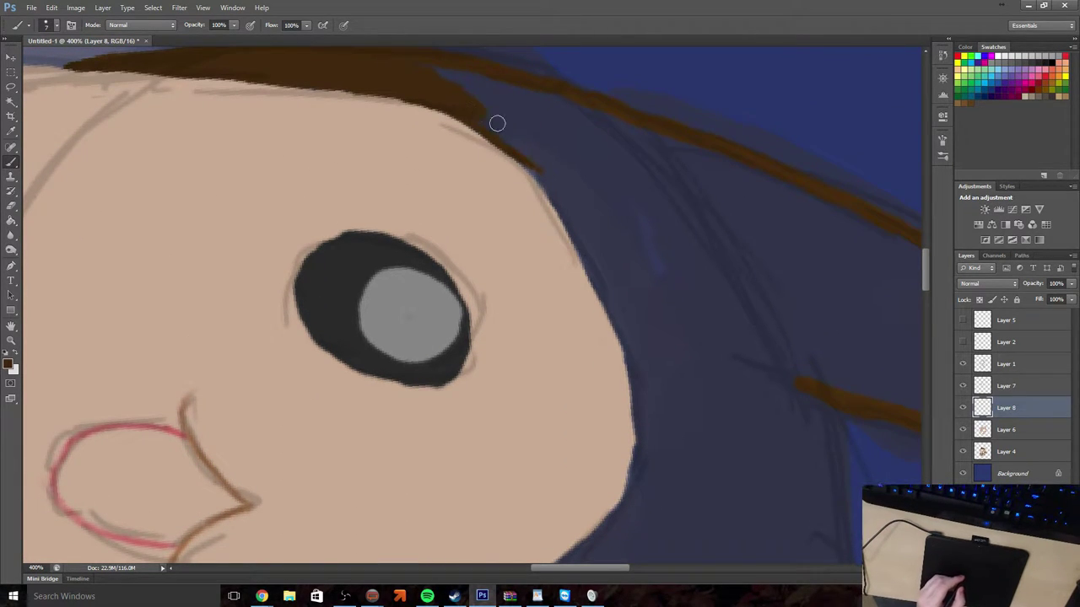
mouse_move(495, 124)
left_mouse_down()
mouse_move(475, 109)
mouse_move(534, 158)
mouse_move(569, 210)
left_mouse_up()
mouse_move(515, 151)
left_mouse_down()
mouse_move(578, 227)
mouse_move(625, 312)
left_mouse_up()
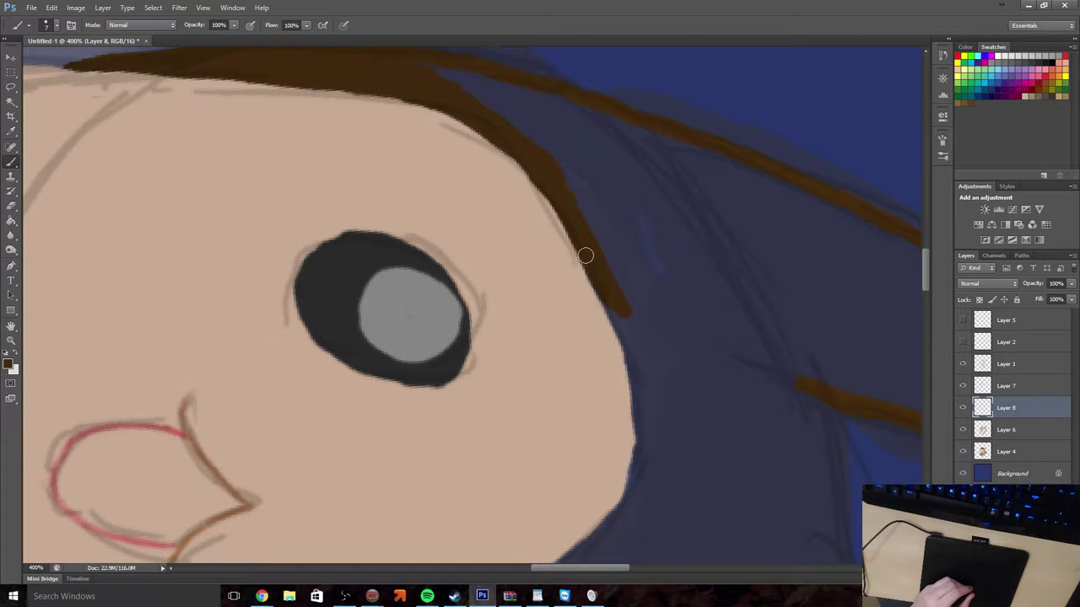
left_click_drag(586, 255, 609, 293)
mouse_move(628, 347)
left_mouse_down()
mouse_move(636, 500)
mouse_move(647, 446)
mouse_move(613, 259)
mouse_move(645, 315)
mouse_move(642, 347)
mouse_move(593, 232)
left_mouse_up()
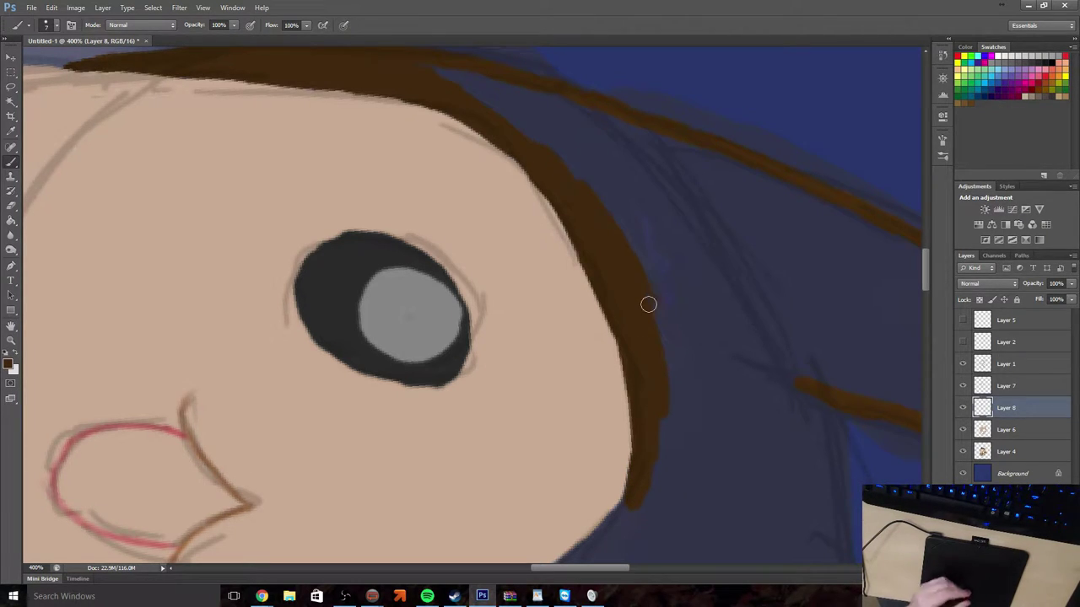
scroll(674, 274, "down", 5)
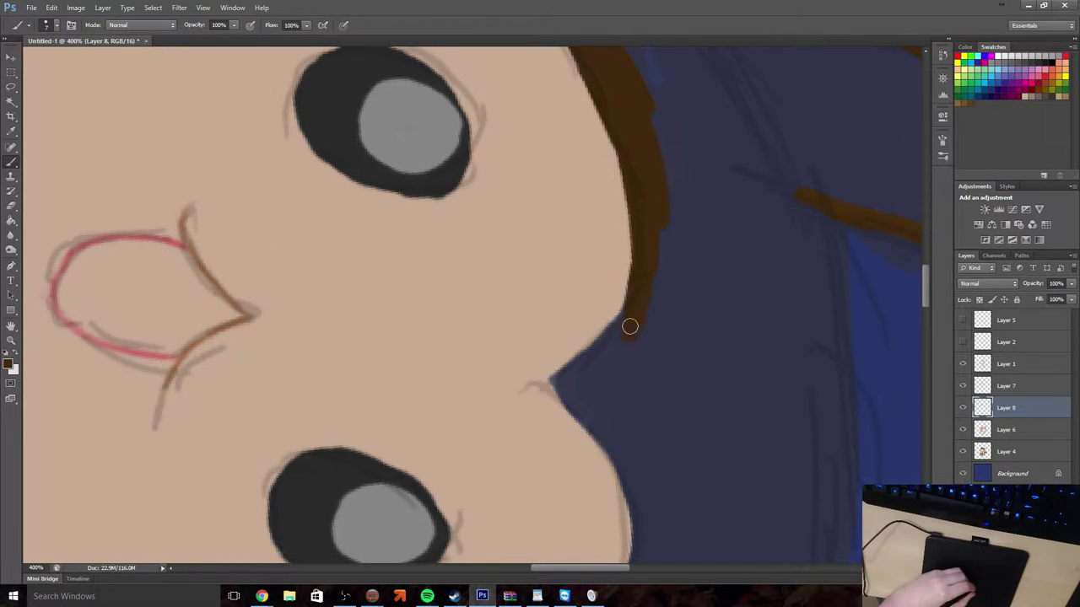
mouse_move(629, 324)
left_mouse_down()
mouse_move(606, 363)
mouse_move(630, 302)
mouse_move(591, 367)
mouse_move(613, 335)
mouse_move(604, 348)
left_mouse_up()
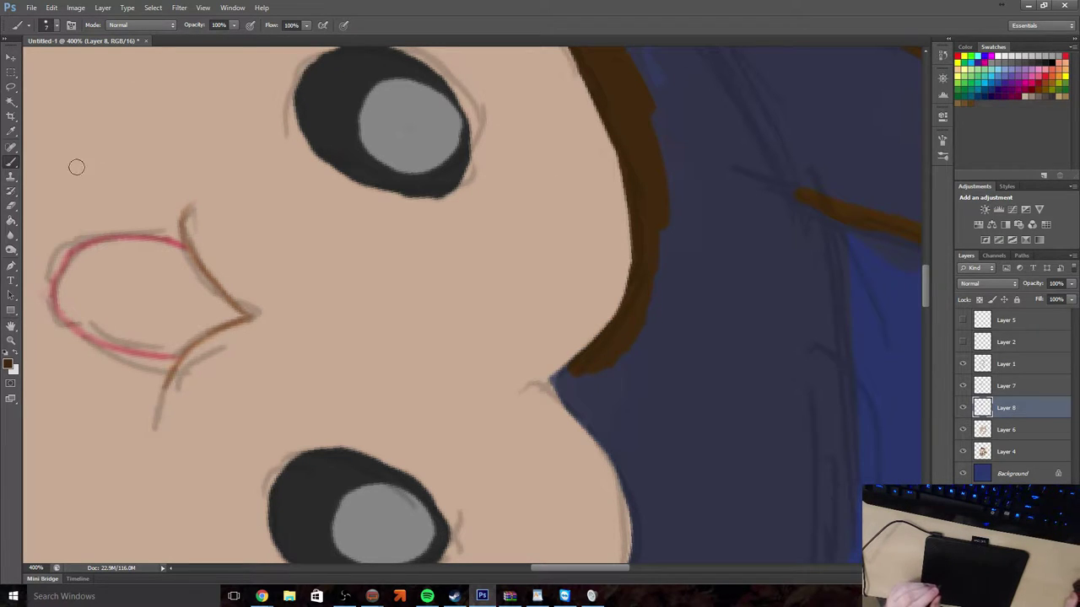
Set the brush size to 3 px and trace the forehead notch in brown, continuing onto the face's edge above the right eye
left_click(57, 26)
left_click_drag(26, 64, 19, 62)
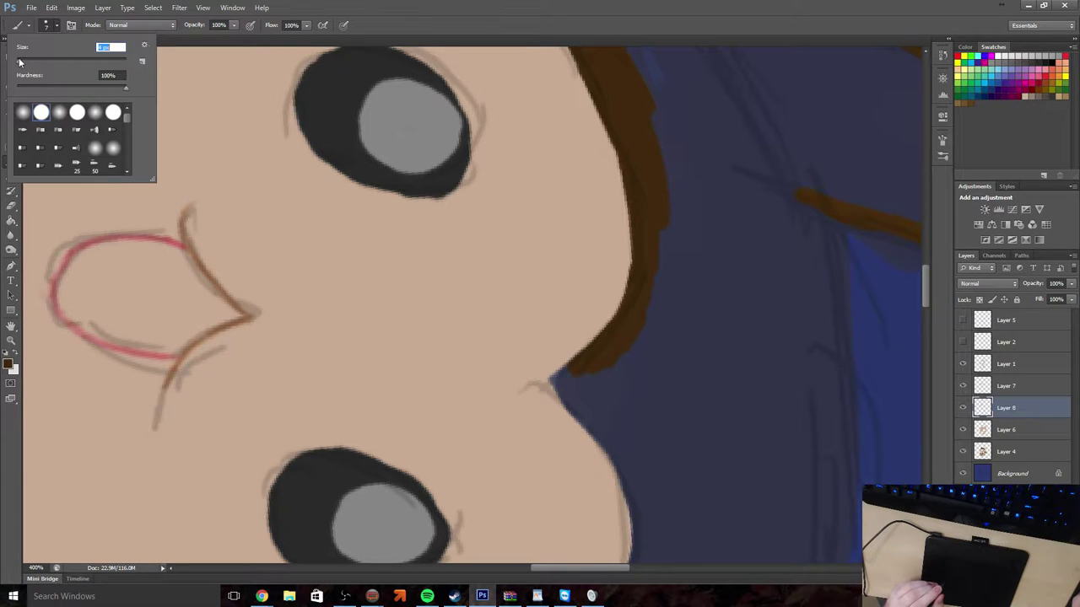
left_click(561, 372)
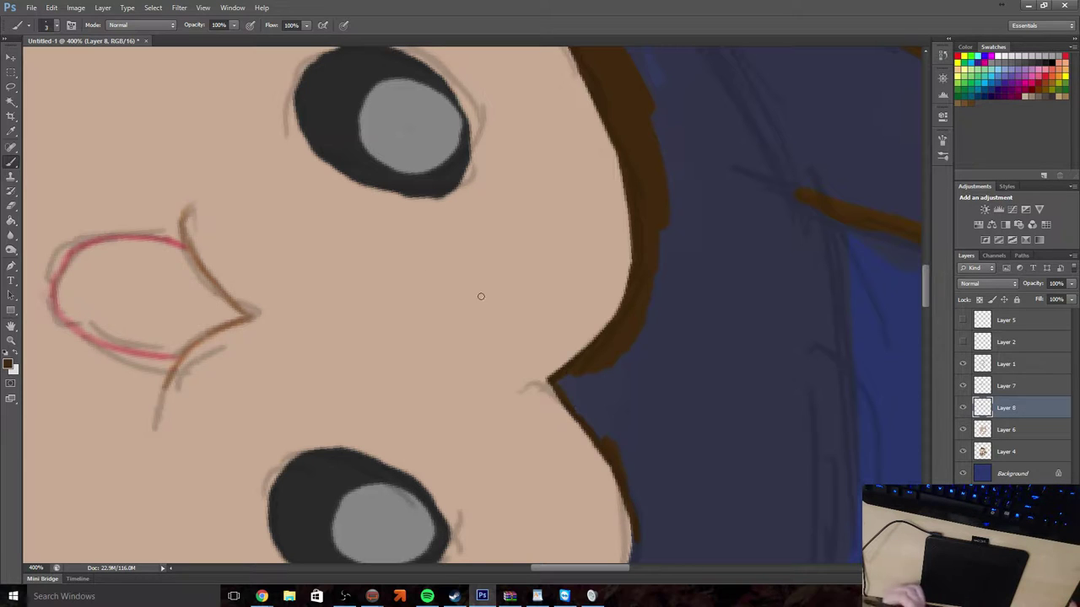
Set the brush size to 9 px, thicken the outline from the forehead notch, and continue it around the face beside the right eye
left_click(56, 26)
left_click_drag(28, 62, 23, 63)
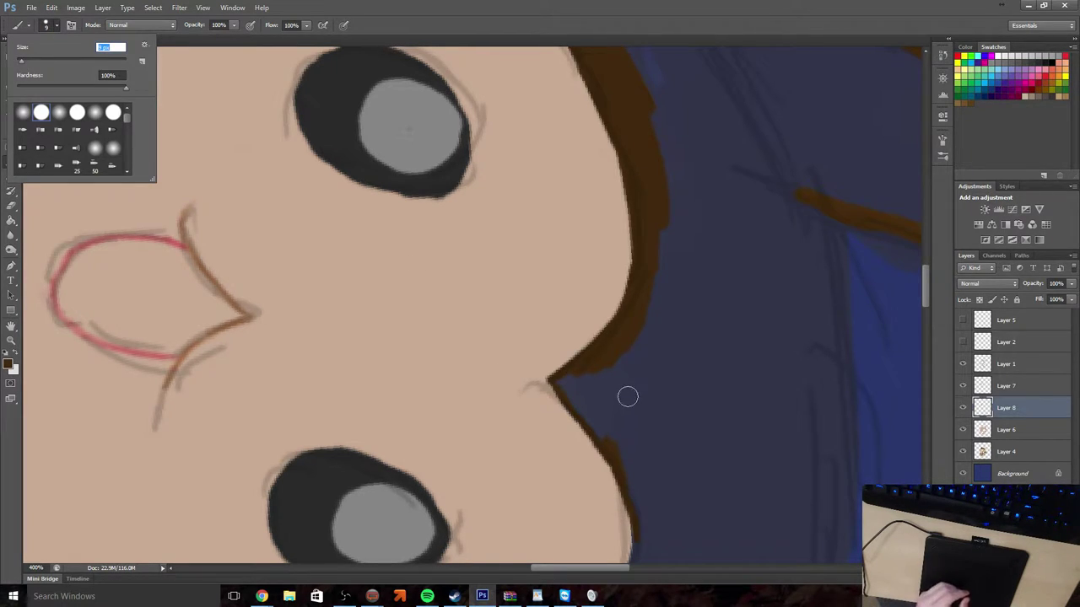
mouse_move(622, 431)
left_mouse_down()
mouse_move(615, 446)
mouse_move(579, 386)
left_mouse_up()
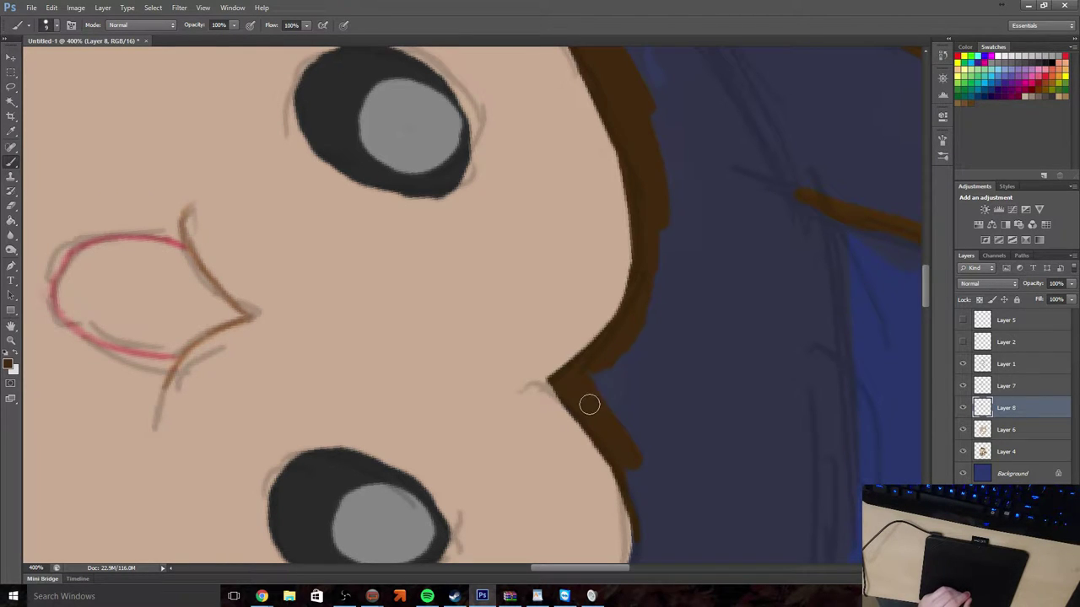
left_click_drag(624, 455, 644, 506)
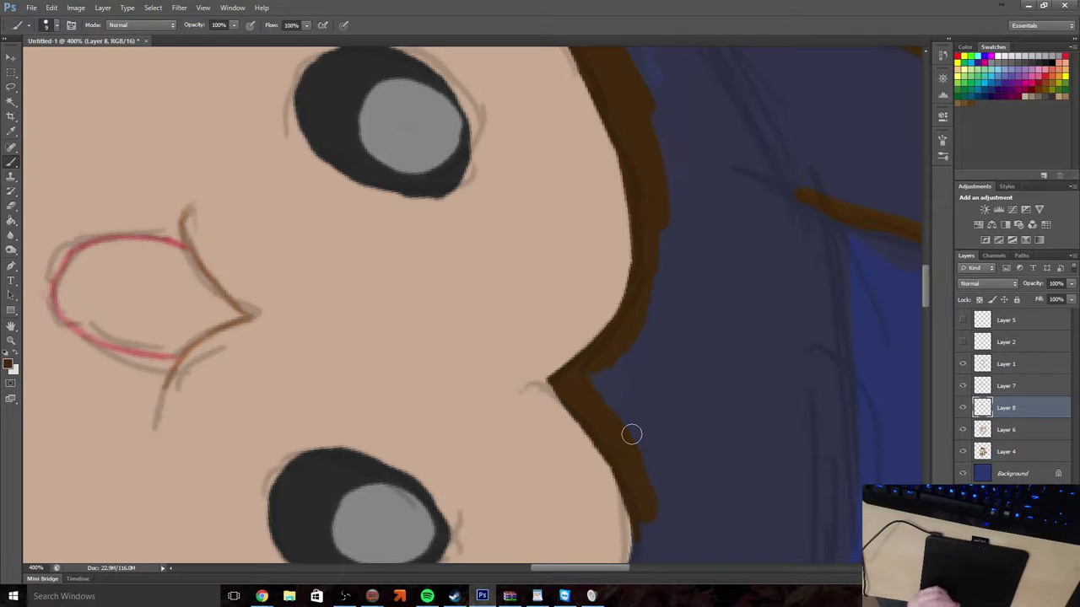
scroll(698, 419, "down", 1)
scroll(698, 419, "down", 5)
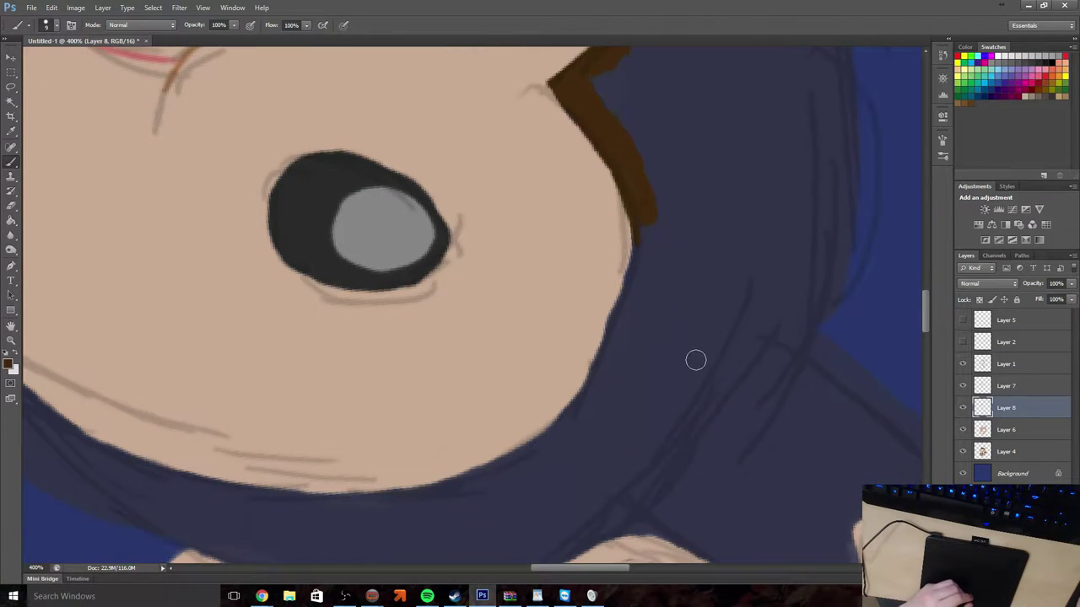
mouse_move(650, 253)
left_mouse_down()
mouse_move(641, 205)
mouse_move(652, 255)
mouse_move(644, 232)
mouse_move(617, 340)
mouse_move(622, 327)
mouse_move(607, 362)
mouse_move(622, 321)
mouse_move(574, 418)
mouse_move(527, 462)
mouse_move(453, 491)
left_mouse_up()
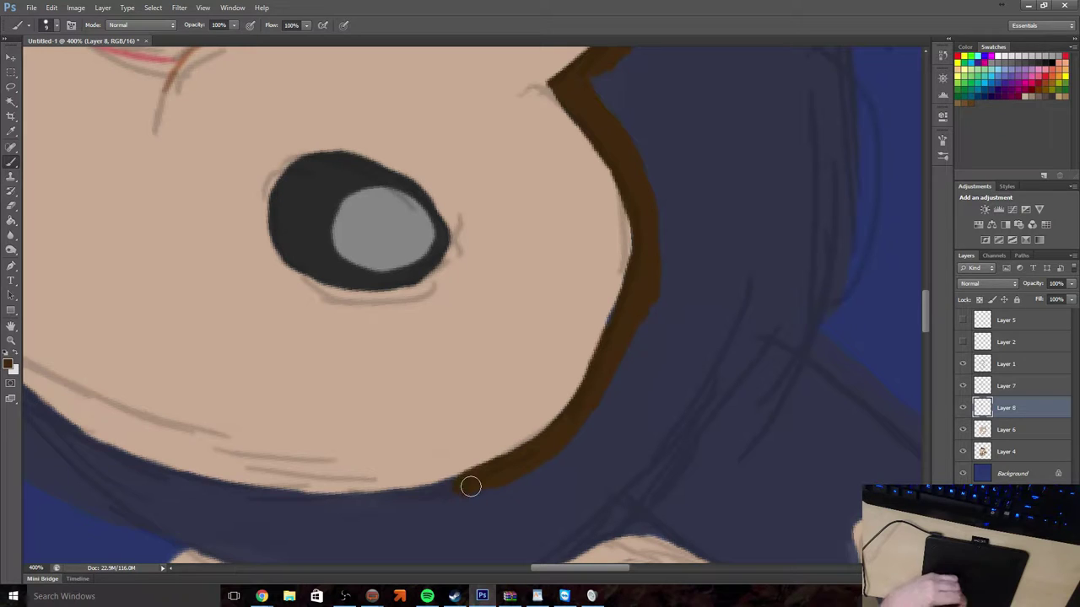
Extend the brown outline down the right side of the face and outline the fur's outer edge against the adjoining beige area
scroll(541, 529, "up", 5)
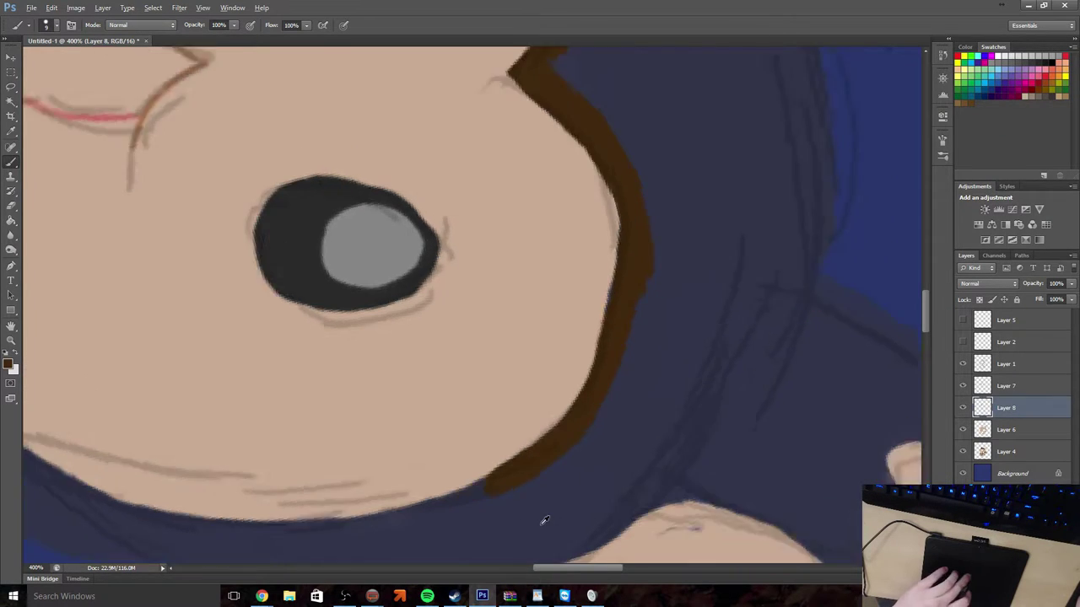
scroll(547, 523, "left", 2)
scroll(552, 519, "down", 3)
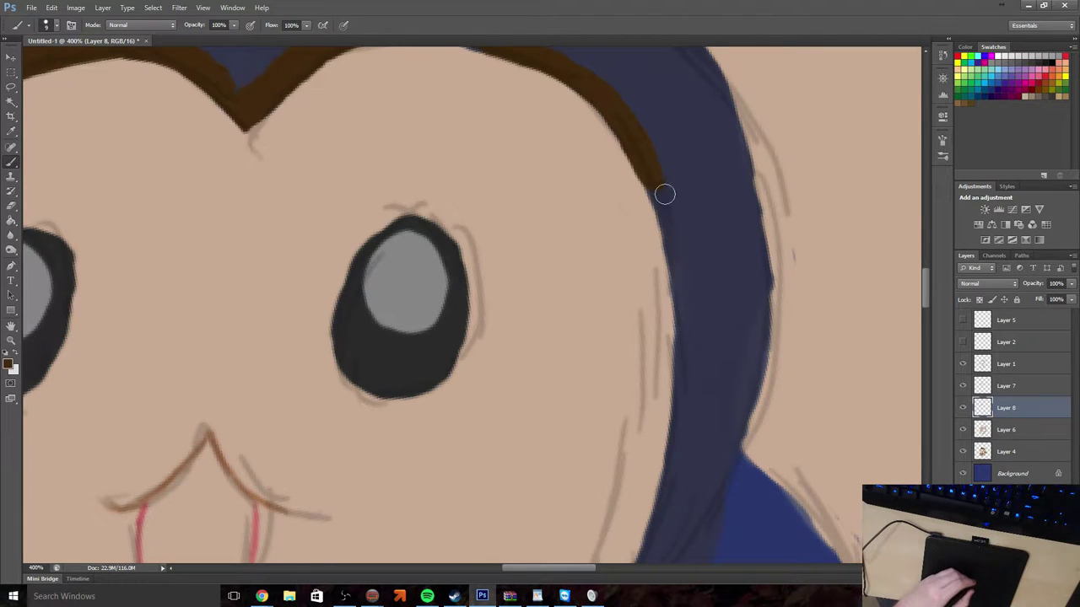
mouse_move(664, 197)
left_mouse_down()
mouse_move(690, 381)
mouse_move(733, 434)
mouse_move(759, 345)
mouse_move(755, 363)
mouse_move(761, 285)
mouse_move(744, 172)
mouse_move(752, 208)
mouse_move(710, 84)
left_mouse_up()
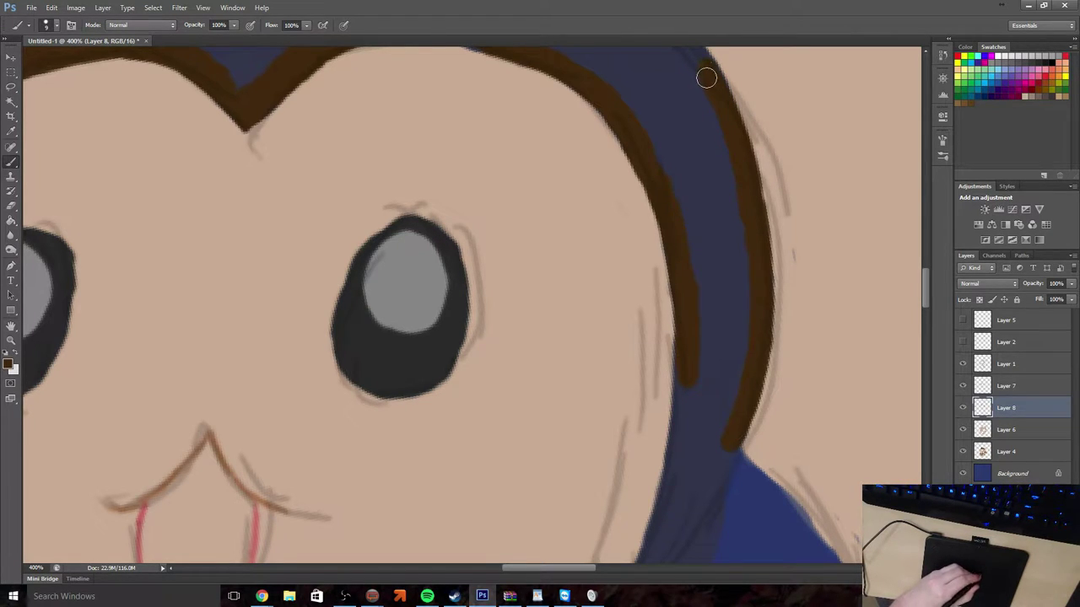
Continue the outer brown outline up the head to the right ear's base and along the ear's lower outer edge
scroll(689, 157, "up", 5)
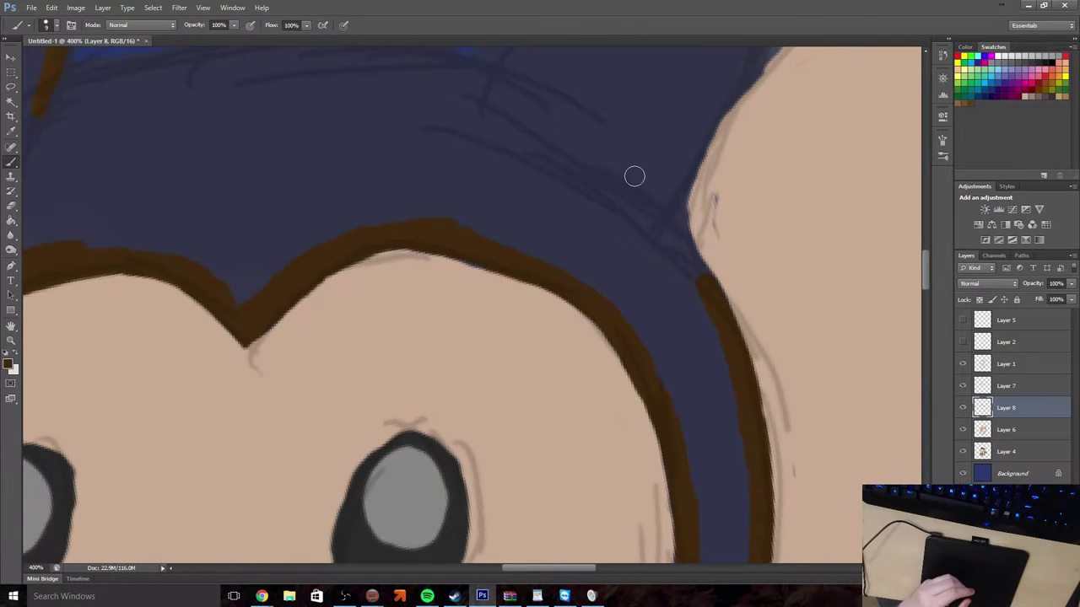
scroll(636, 175, "up", 2)
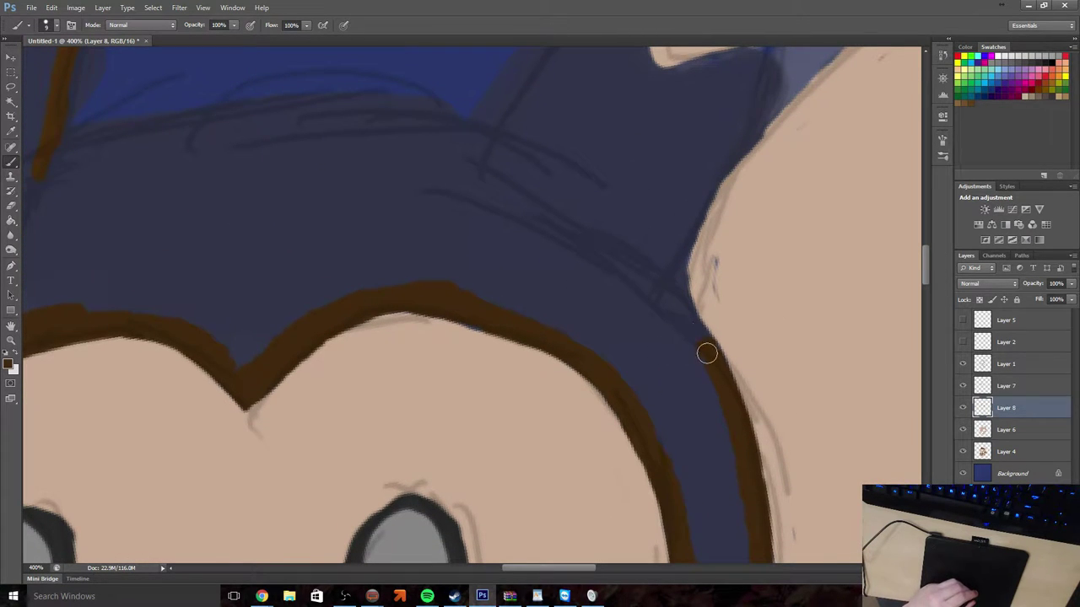
mouse_move(707, 353)
left_mouse_down()
mouse_move(673, 296)
mouse_move(687, 321)
mouse_move(682, 244)
left_mouse_up()
mouse_move(711, 184)
left_mouse_down()
mouse_move(691, 225)
mouse_move(738, 132)
left_mouse_up()
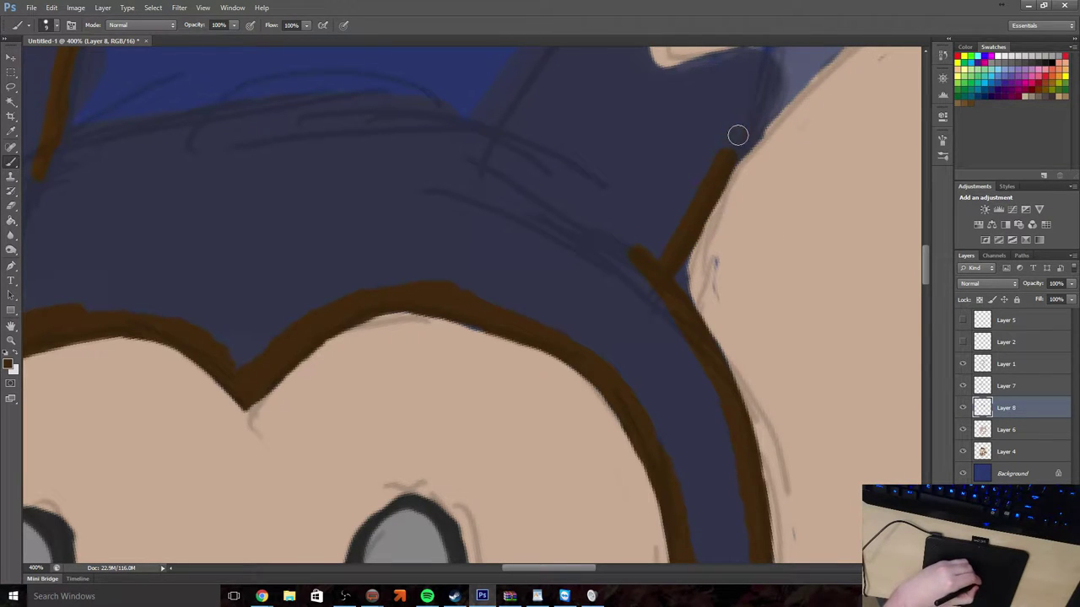
Outline the rest of the right ear's dark section below the beige tip and fill it with brown
scroll(717, 158, "up", 3)
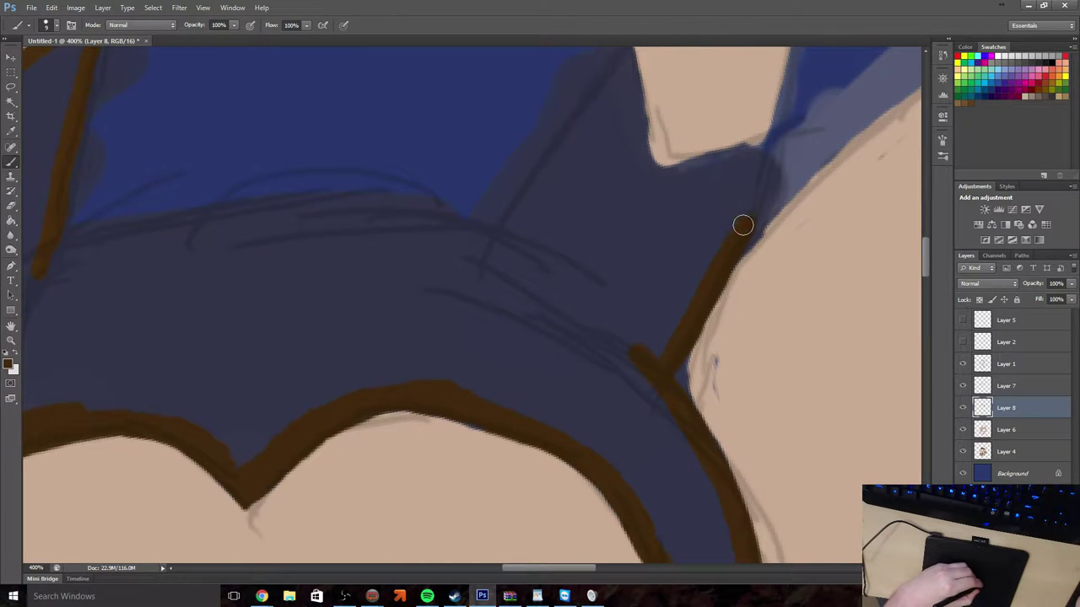
mouse_move(750, 206)
left_mouse_down()
mouse_move(758, 173)
mouse_move(751, 201)
mouse_move(757, 150)
mouse_move(667, 177)
left_mouse_up()
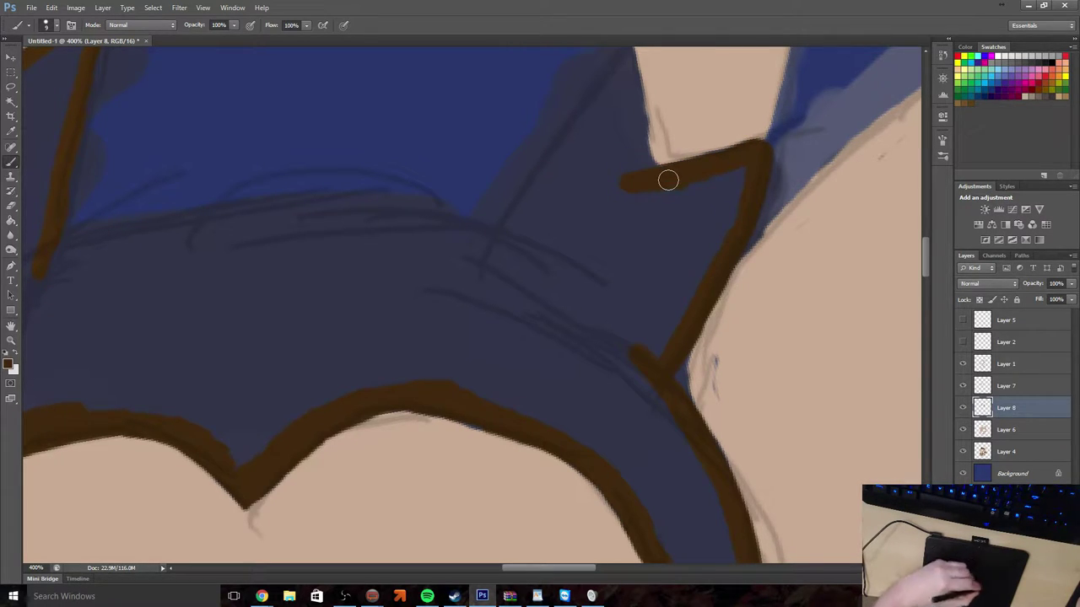
mouse_move(629, 111)
left_mouse_down()
mouse_move(642, 180)
mouse_move(642, 163)
mouse_move(615, 146)
mouse_move(631, 184)
mouse_move(627, 130)
mouse_move(629, 146)
mouse_move(596, 157)
mouse_move(610, 148)
mouse_move(522, 269)
left_mouse_up()
scroll(630, 160, "up", 3)
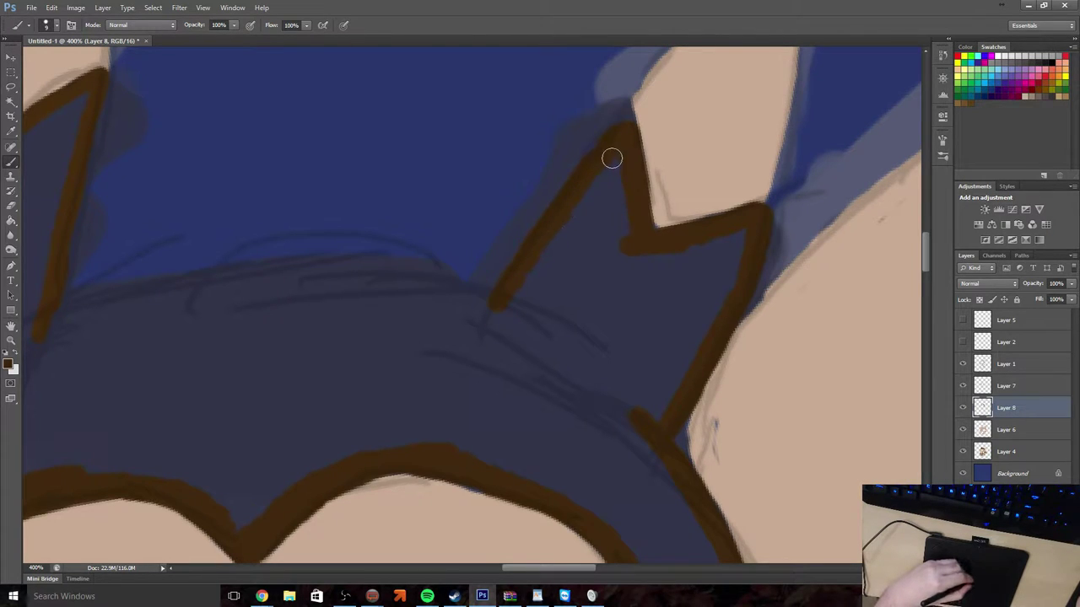
mouse_move(612, 157)
left_mouse_down()
mouse_move(615, 189)
mouse_move(555, 271)
mouse_move(546, 253)
mouse_move(530, 334)
mouse_move(599, 231)
mouse_move(609, 265)
mouse_move(599, 340)
mouse_move(629, 258)
mouse_move(648, 276)
mouse_move(713, 249)
mouse_move(723, 256)
mouse_move(699, 285)
mouse_move(729, 250)
mouse_move(686, 363)
mouse_move(698, 342)
mouse_move(642, 411)
mouse_move(670, 392)
mouse_move(647, 385)
mouse_move(622, 395)
mouse_move(655, 289)
mouse_move(615, 347)
mouse_move(568, 380)
mouse_move(574, 339)
mouse_move(572, 389)
mouse_move(526, 359)
mouse_move(547, 342)
mouse_move(539, 440)
mouse_move(546, 395)
mouse_move(529, 396)
mouse_move(510, 437)
mouse_move(490, 409)
mouse_move(484, 367)
mouse_move(519, 366)
mouse_move(465, 350)
left_mouse_up()
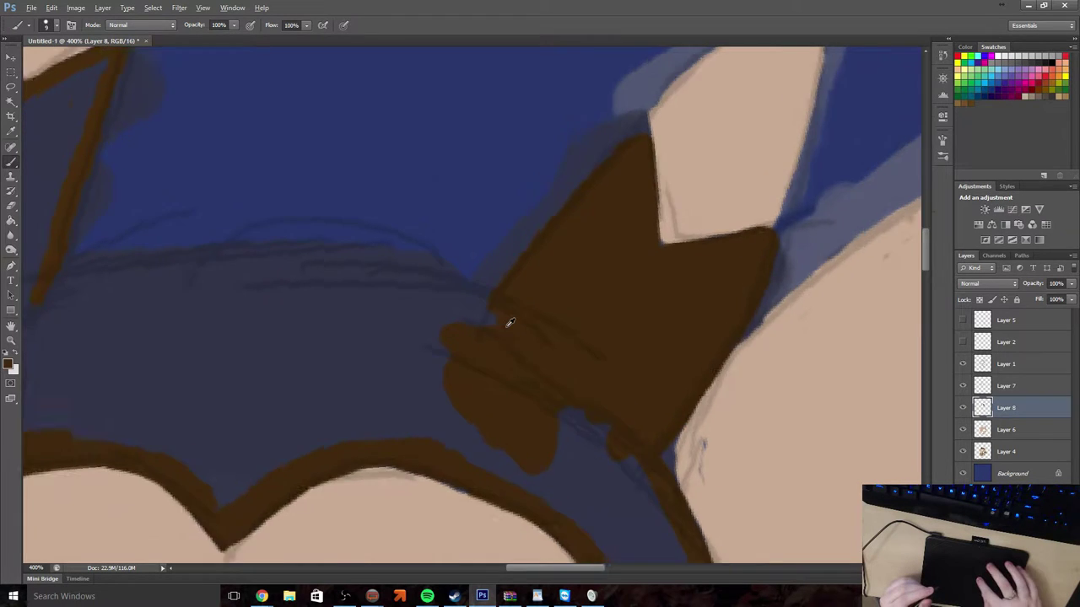
Outline the top of the head between the ears in brown and fill most of the fur above the forehead notch
scroll(506, 325, "up", 5)
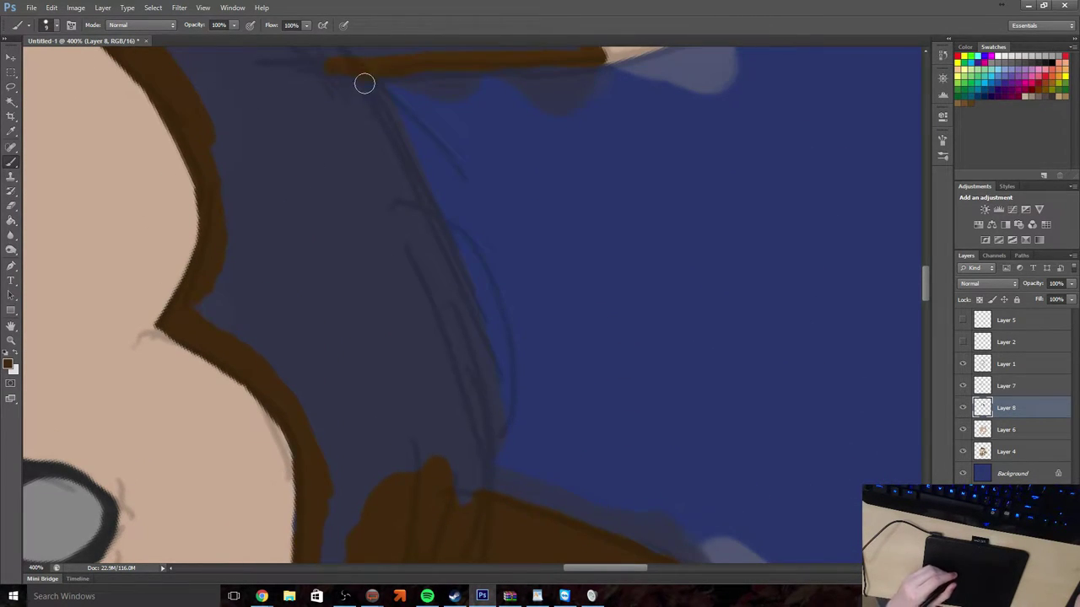
mouse_move(361, 75)
left_mouse_down()
mouse_move(395, 109)
mouse_move(431, 198)
mouse_move(484, 424)
left_mouse_up()
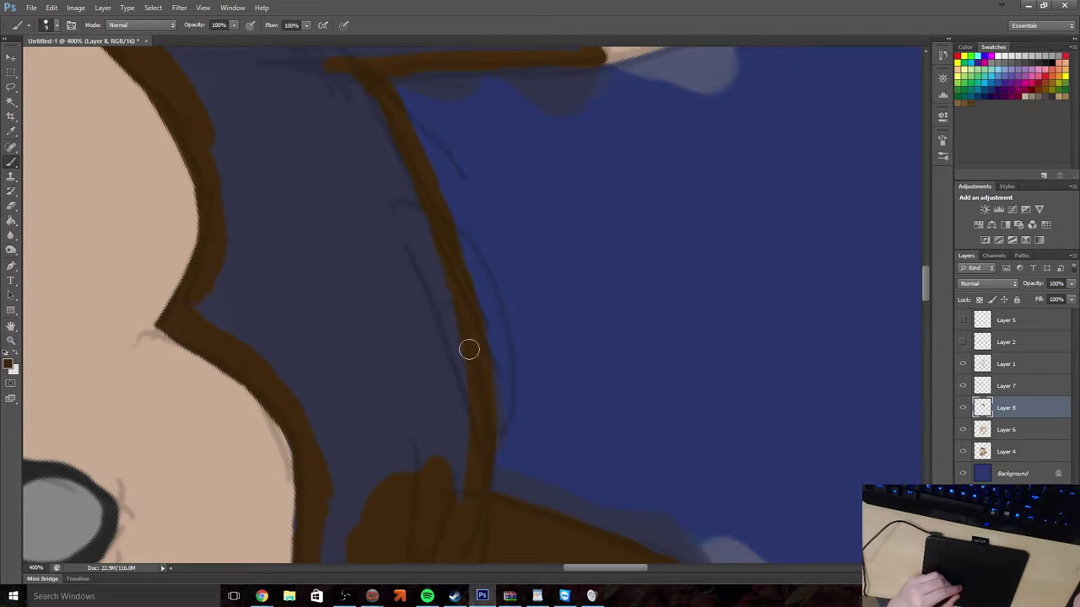
left_click_drag(437, 291, 367, 160)
mouse_move(421, 249)
left_mouse_down()
mouse_move(458, 401)
mouse_move(453, 499)
mouse_move(418, 316)
mouse_move(397, 295)
mouse_move(410, 420)
mouse_move(397, 468)
mouse_move(368, 416)
mouse_move(356, 334)
mouse_move(336, 312)
mouse_move(379, 513)
mouse_move(285, 317)
mouse_move(278, 333)
mouse_move(338, 429)
mouse_move(243, 328)
mouse_move(245, 312)
mouse_move(196, 306)
mouse_move(210, 299)
mouse_move(224, 336)
left_mouse_up()
scroll(224, 336, "down", 6)
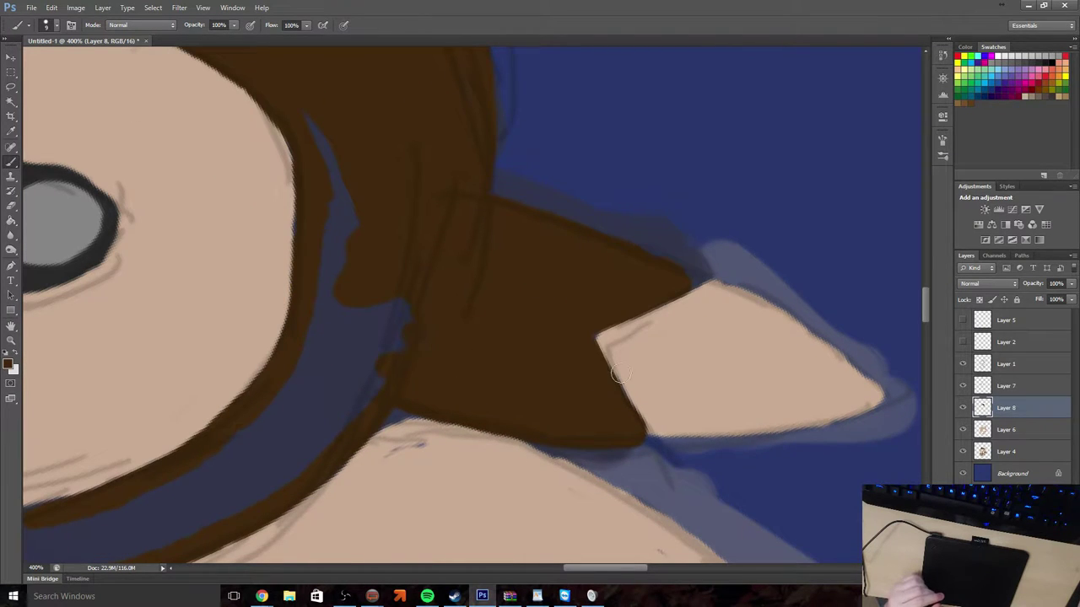
Set the brush size to 4 px and sharpen the brown corners on Layer 8 where the right ear meets its beige tip
left_click(1015, 433)
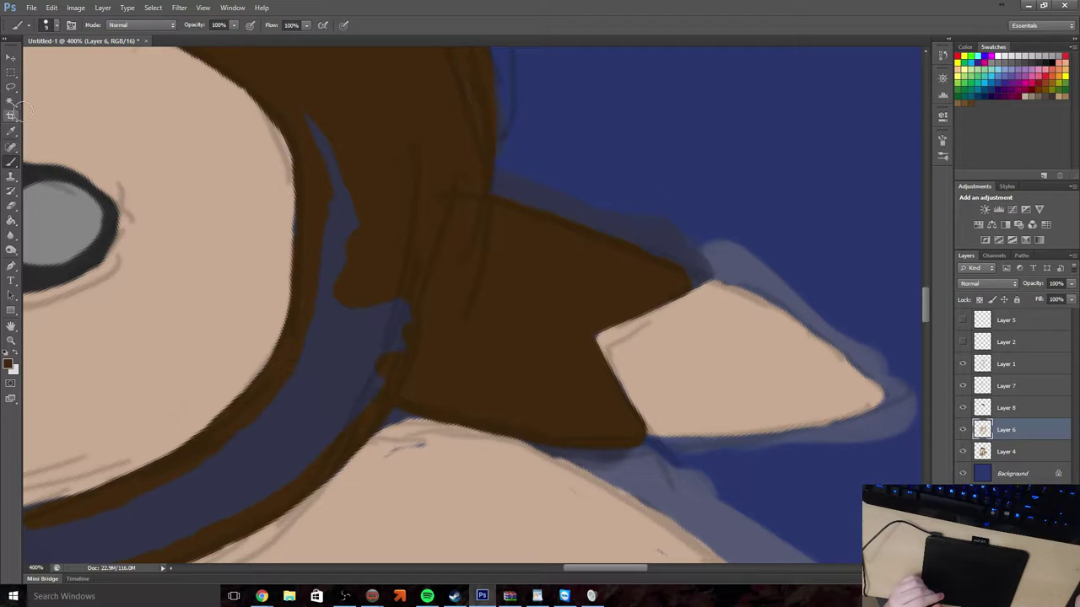
left_click(1018, 411)
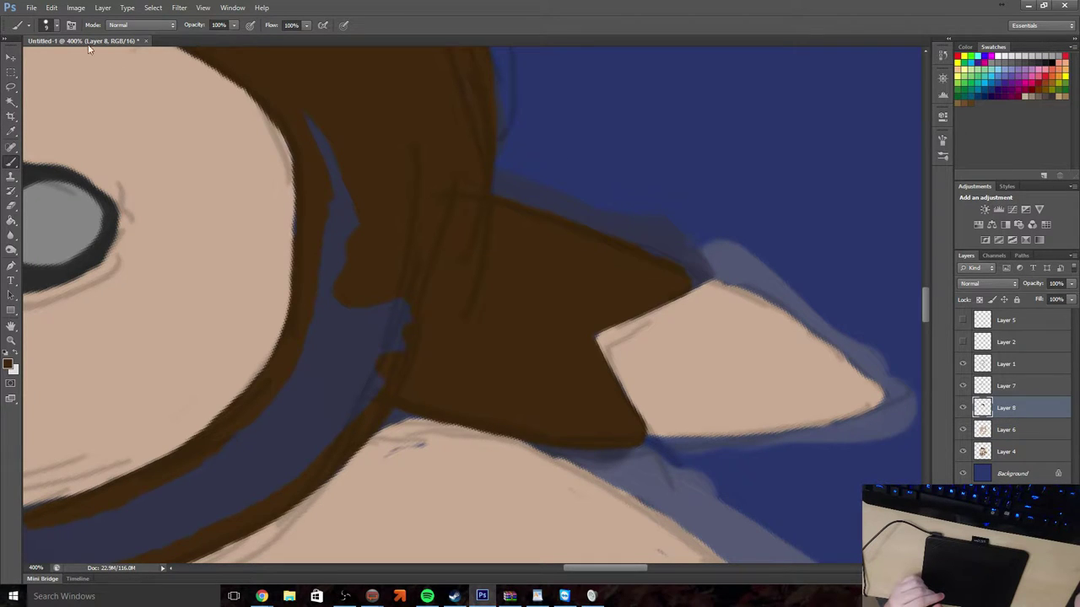
left_click(57, 25)
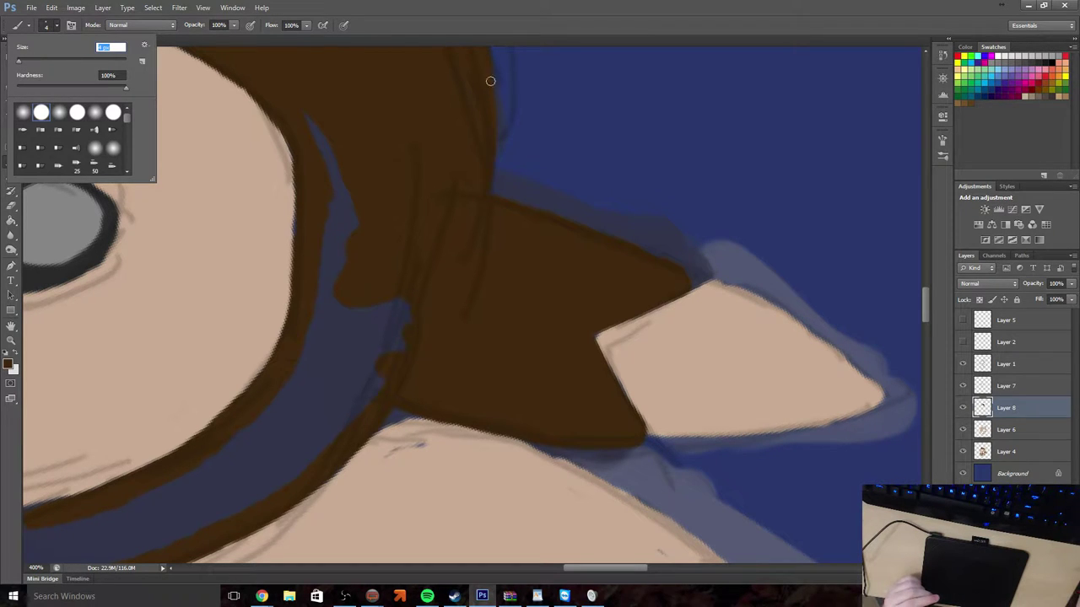
left_click(420, 129)
scroll(419, 125, "up", 5)
scroll(420, 122, "left", 5)
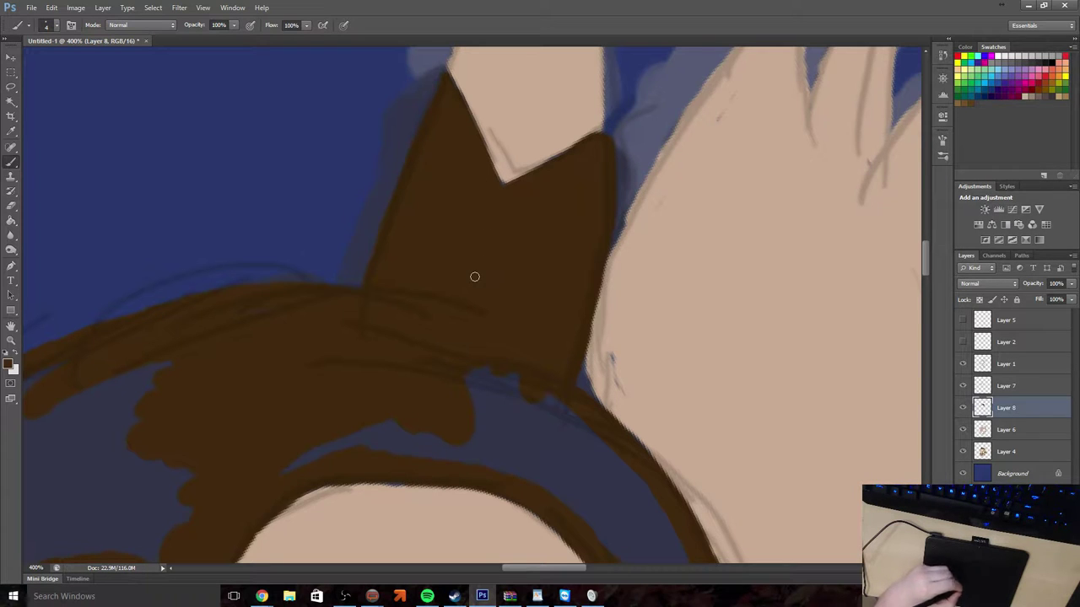
Sample the beige and, on Layer 6, widen the right ear tip along its inner edge and extend it to a sharp point
scroll(488, 277, "up", 3)
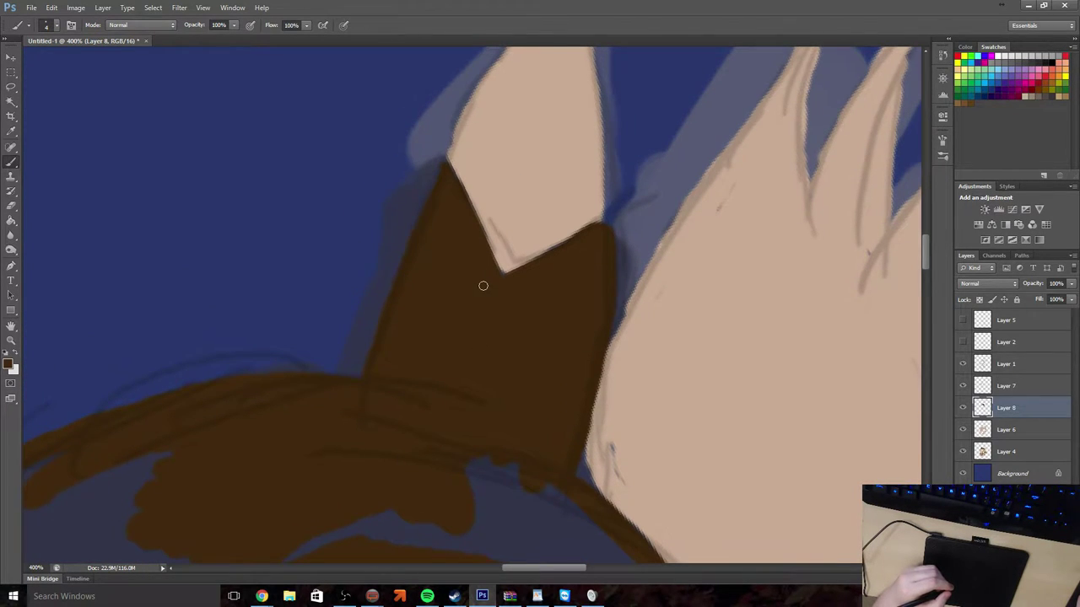
scroll(483, 286, "up", 4)
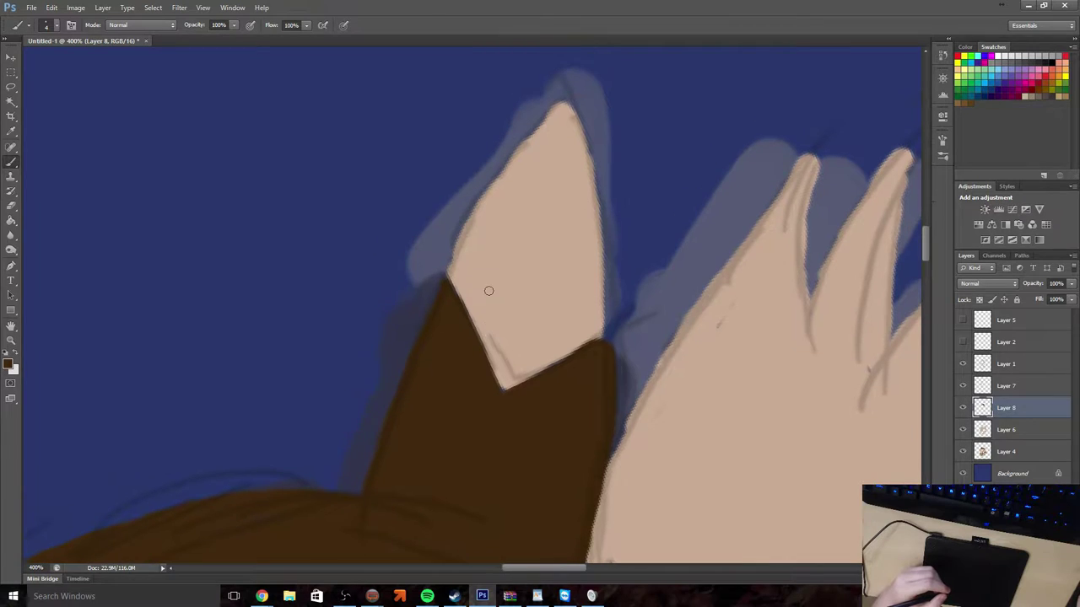
left_click(12, 130)
left_click(543, 244)
left_click(1017, 431)
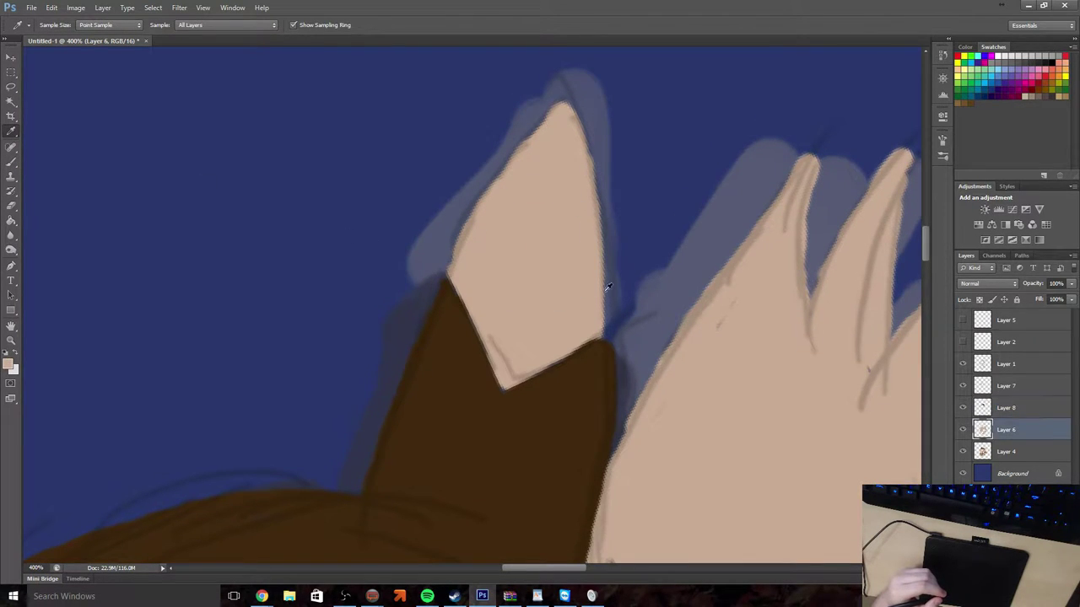
left_click(11, 160)
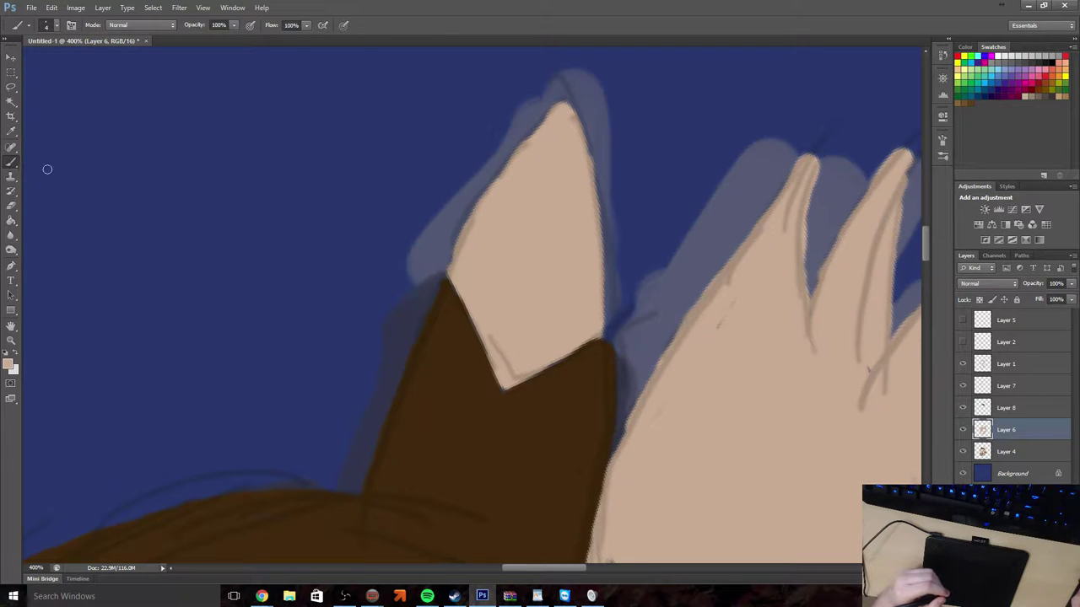
mouse_move(602, 332)
left_mouse_down()
mouse_move(606, 302)
mouse_move(605, 335)
mouse_move(604, 275)
left_mouse_up()
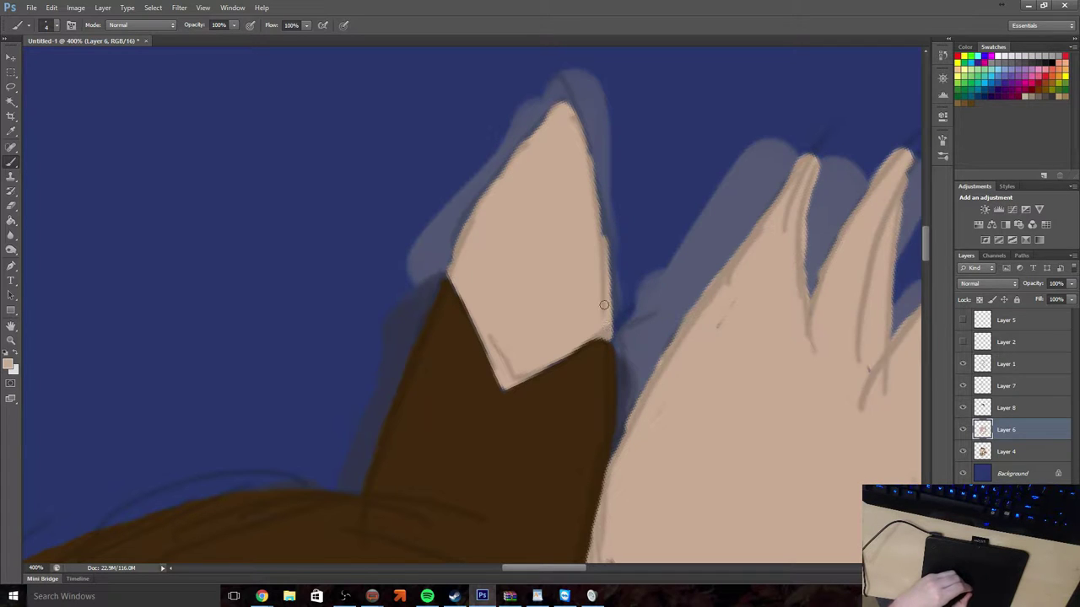
mouse_move(599, 248)
left_mouse_down()
mouse_move(570, 99)
mouse_move(529, 137)
mouse_move(551, 107)
mouse_move(562, 105)
mouse_move(552, 116)
mouse_move(565, 101)
mouse_move(452, 265)
left_mouse_up()
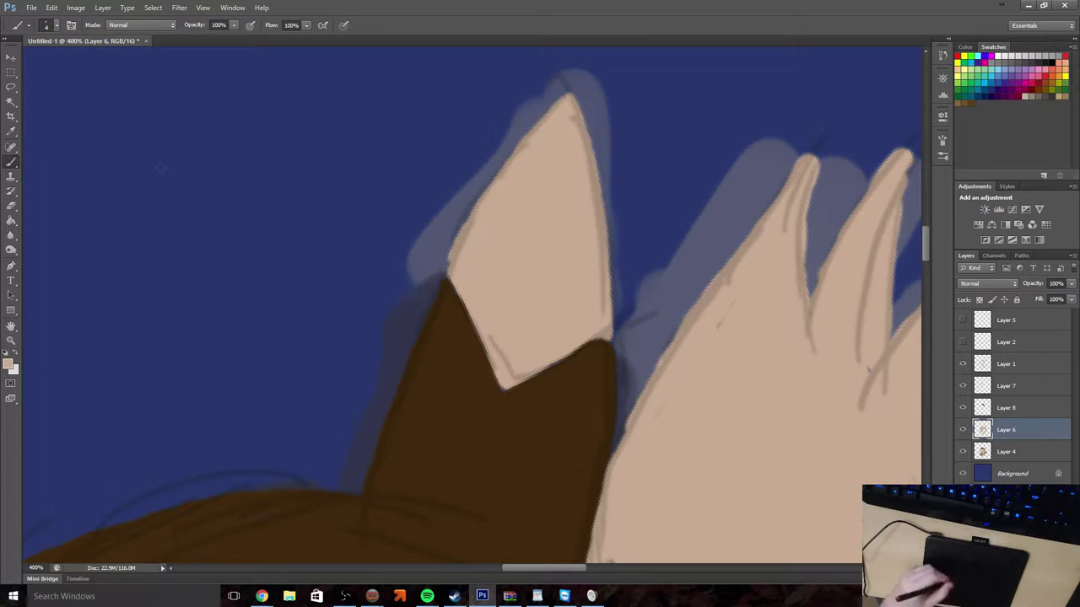
Erase the rough outer edge of the right ear's beige tip with a 6 px eraser
left_click(13, 205)
left_click(50, 26)
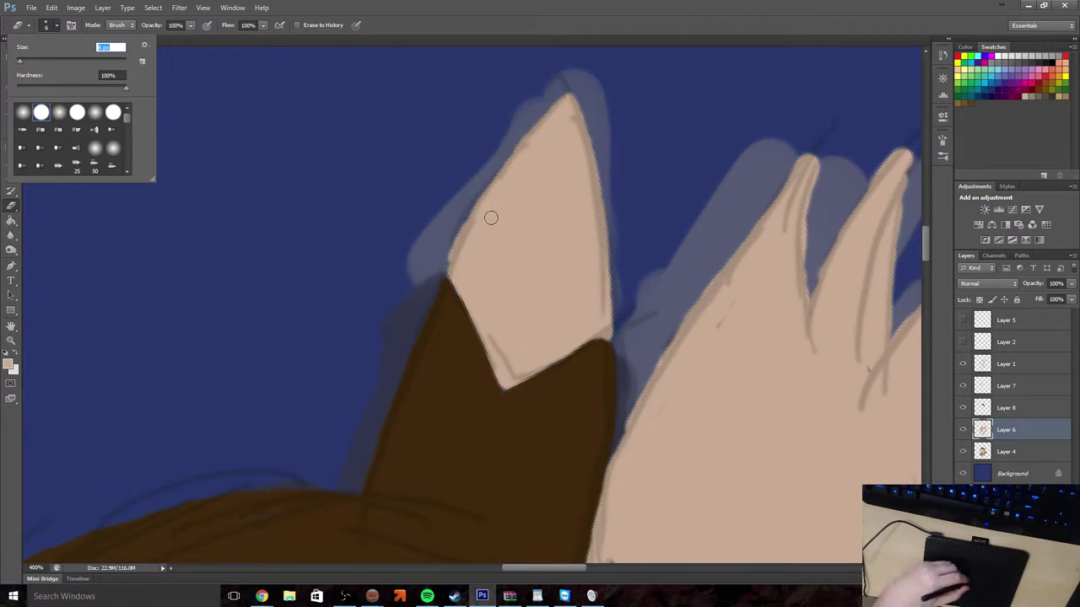
left_click(438, 250)
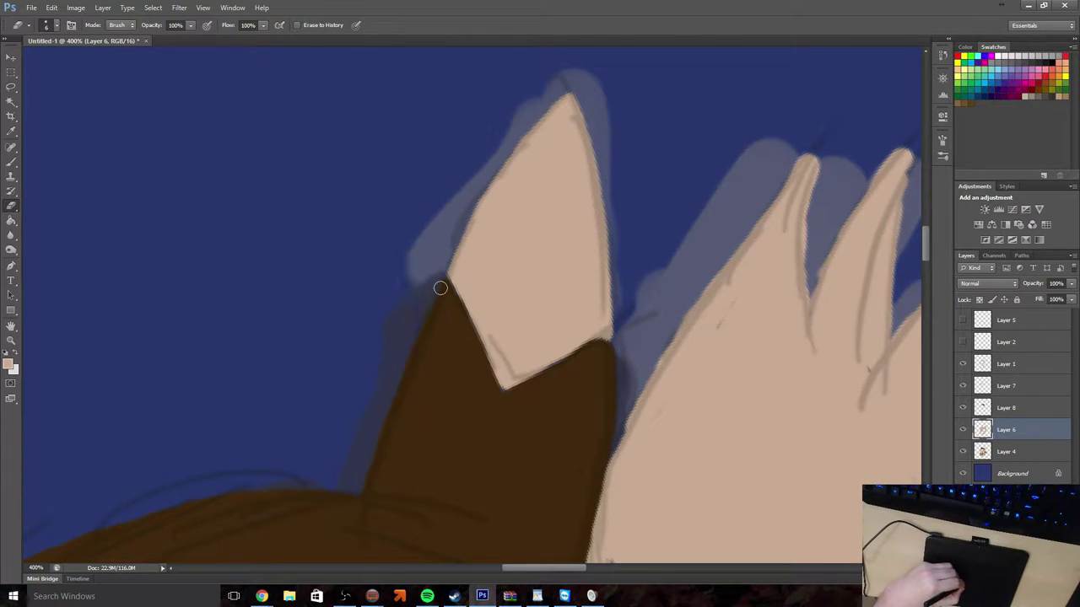
On Layer 8, sample the dark brown and use a 2 px brush to sharpen the ear's inner corner below the beige tip
left_click(1009, 408)
left_click(11, 130)
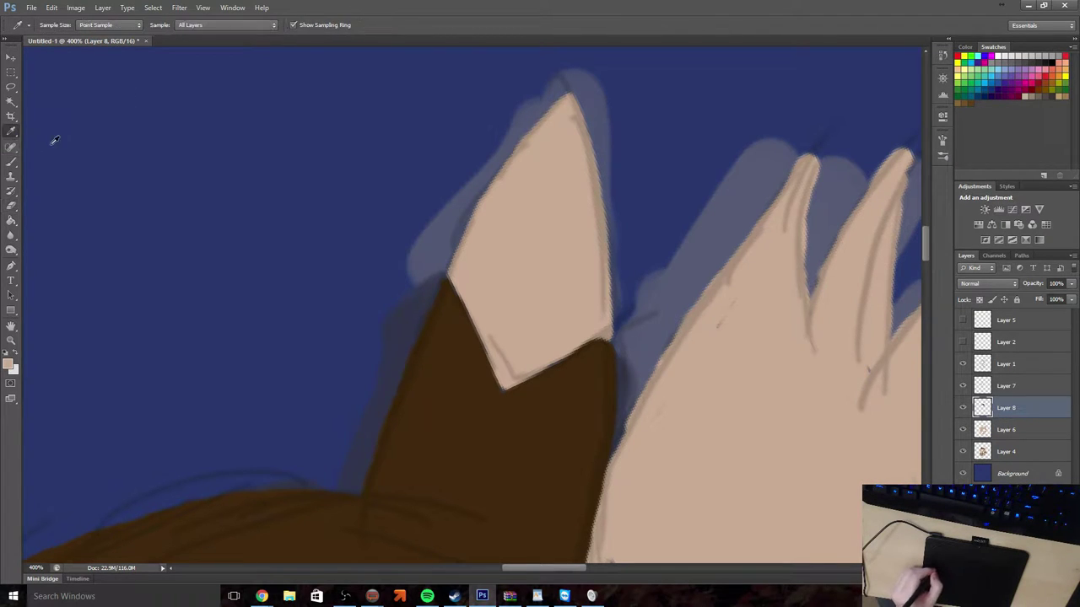
left_click(498, 428)
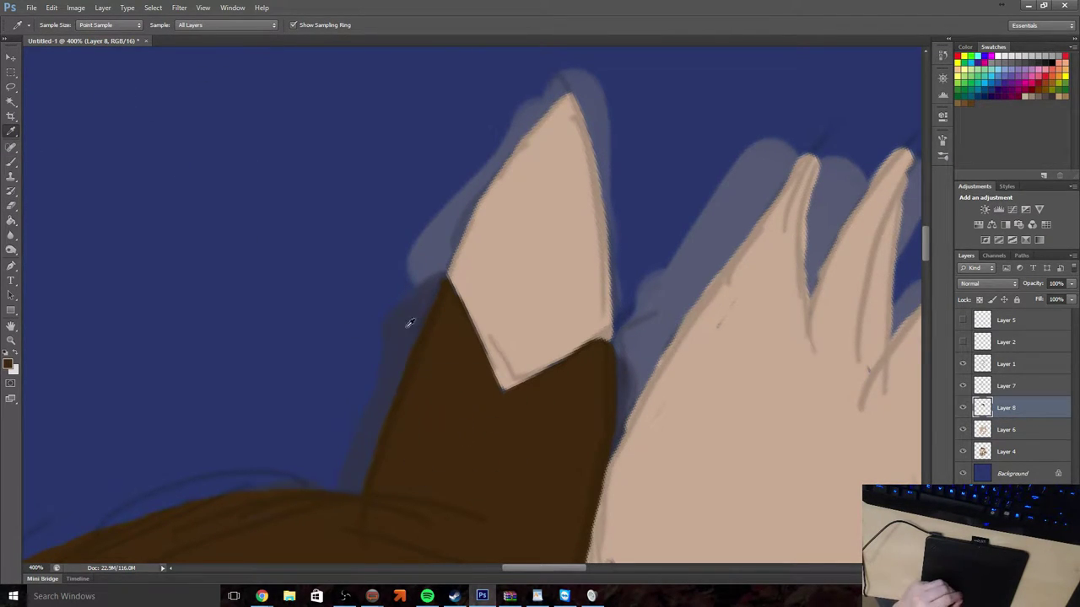
left_click(11, 160)
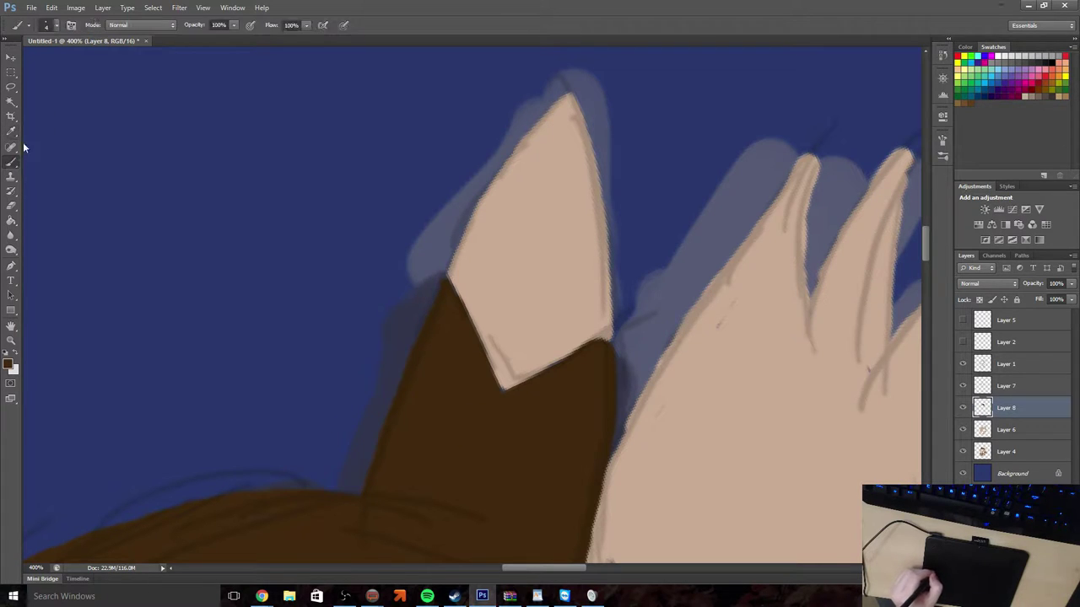
left_click(54, 27)
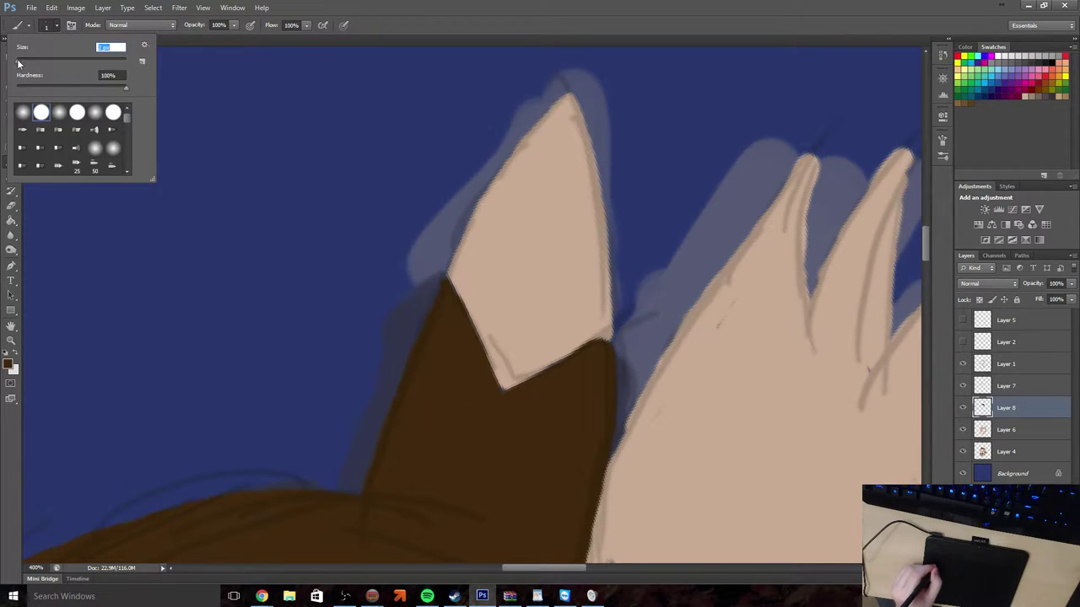
left_click_drag(19, 64, 20, 64)
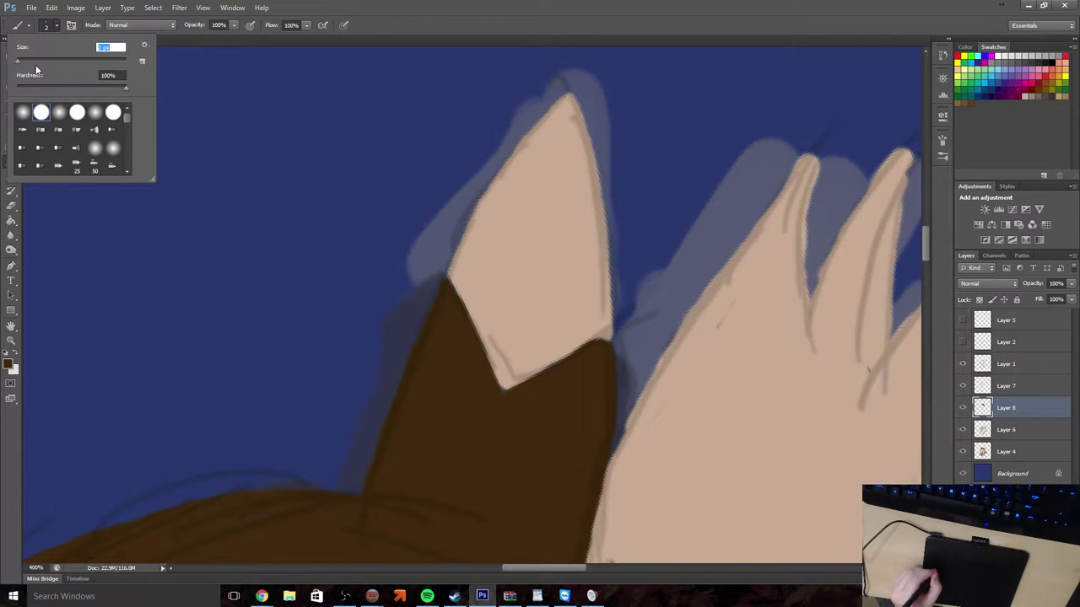
left_click(595, 346)
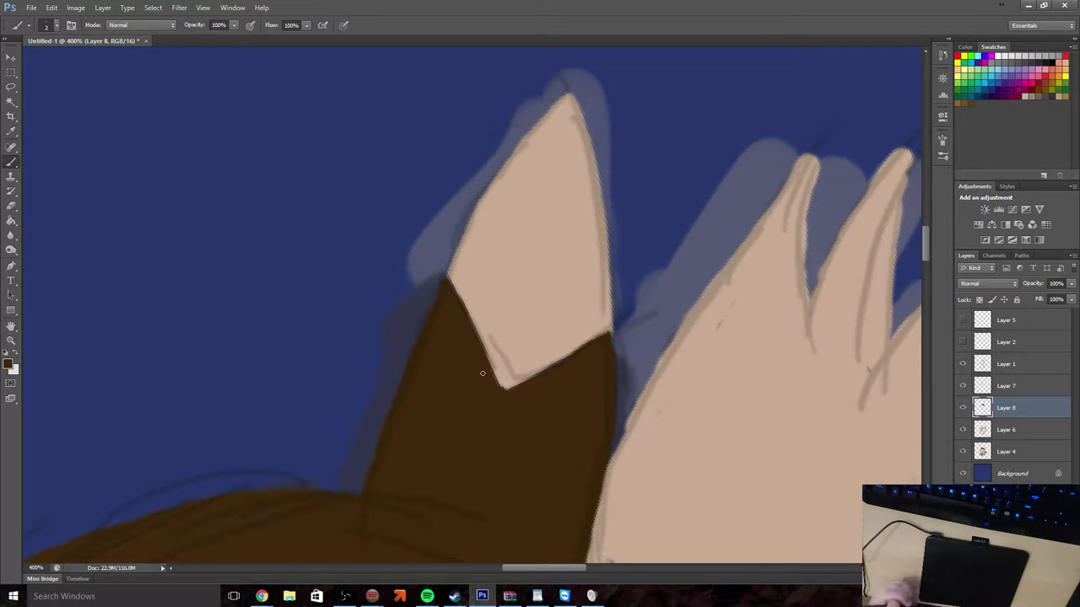
Sample the beige and, on Layer 6, fill the gap between the tail and the right ear's base and smooth the tail's edge
scroll(506, 439, "down", 5)
scroll(524, 499, "down", 4)
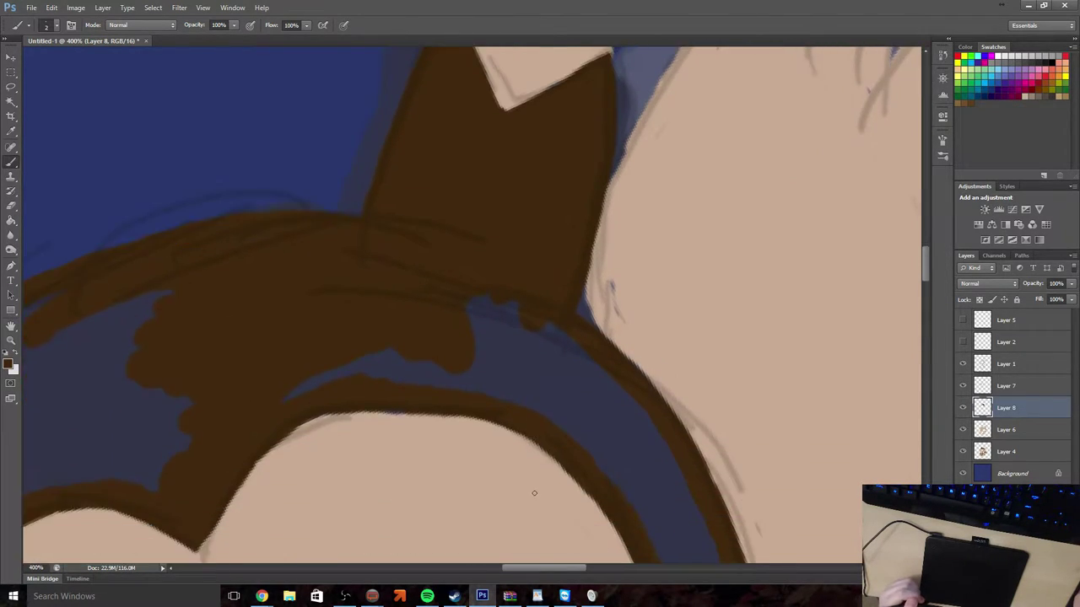
key("i")
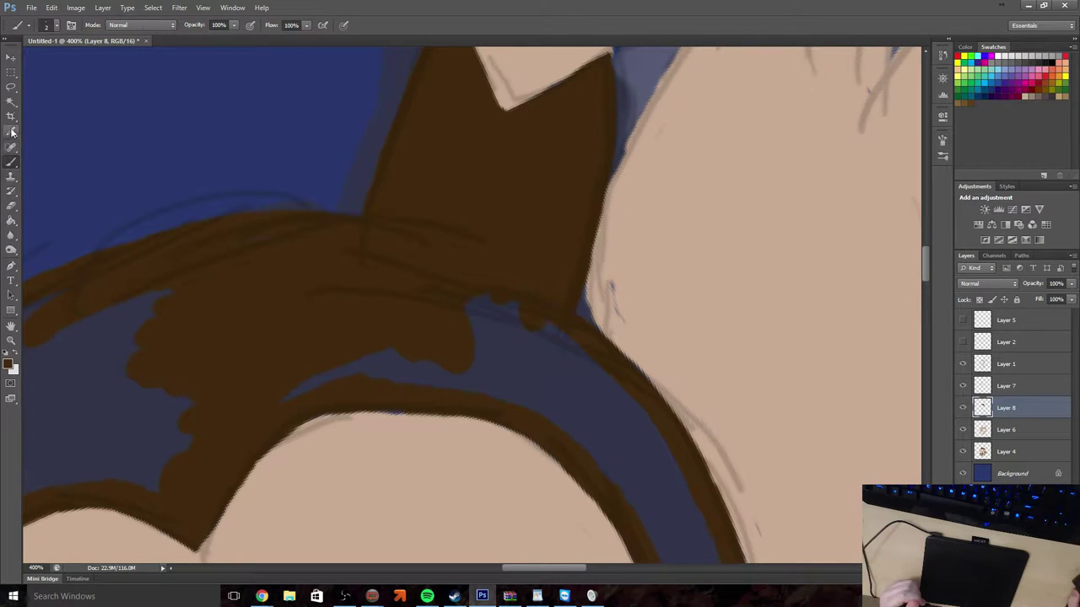
left_click(655, 308)
left_click(1031, 386)
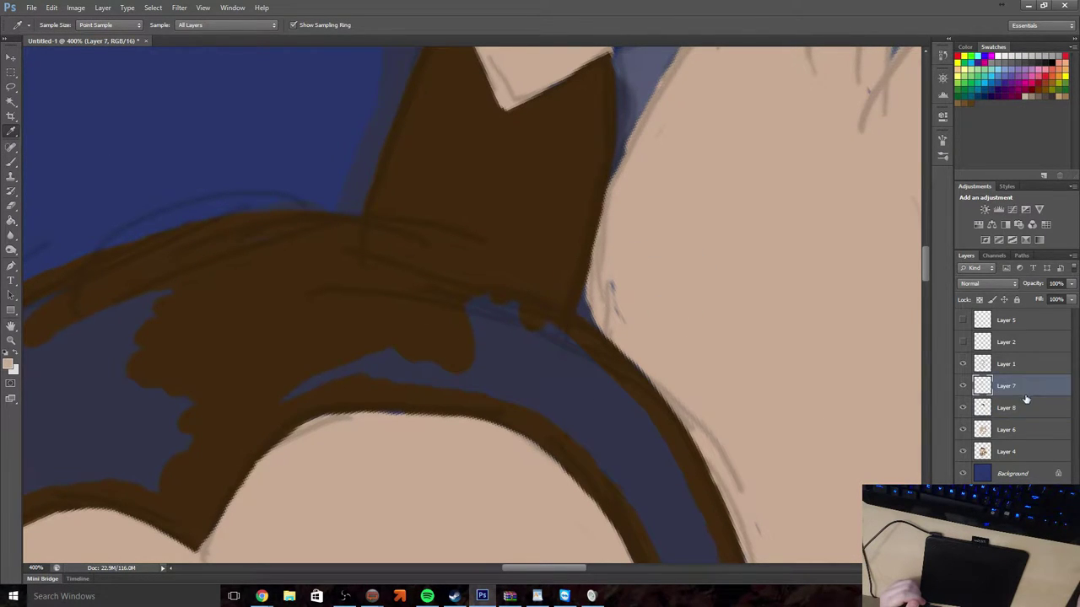
left_click(1010, 432)
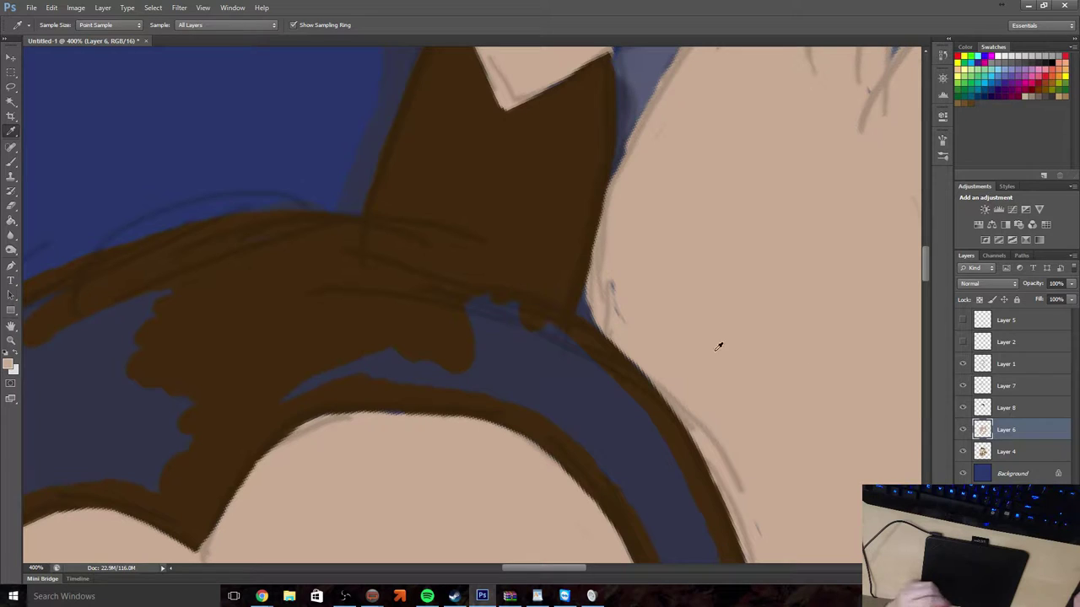
left_click(10, 166)
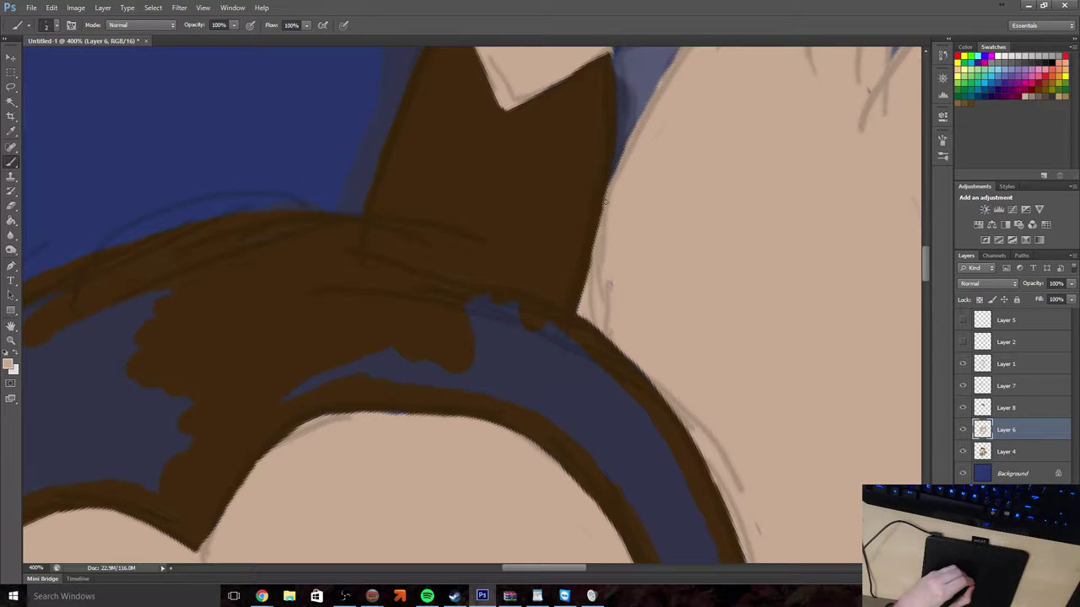
Review the whole character, hiding the Layer 1 sketch lines and showing them again
left_click(11, 340)
left_click(271, 200, "alt")
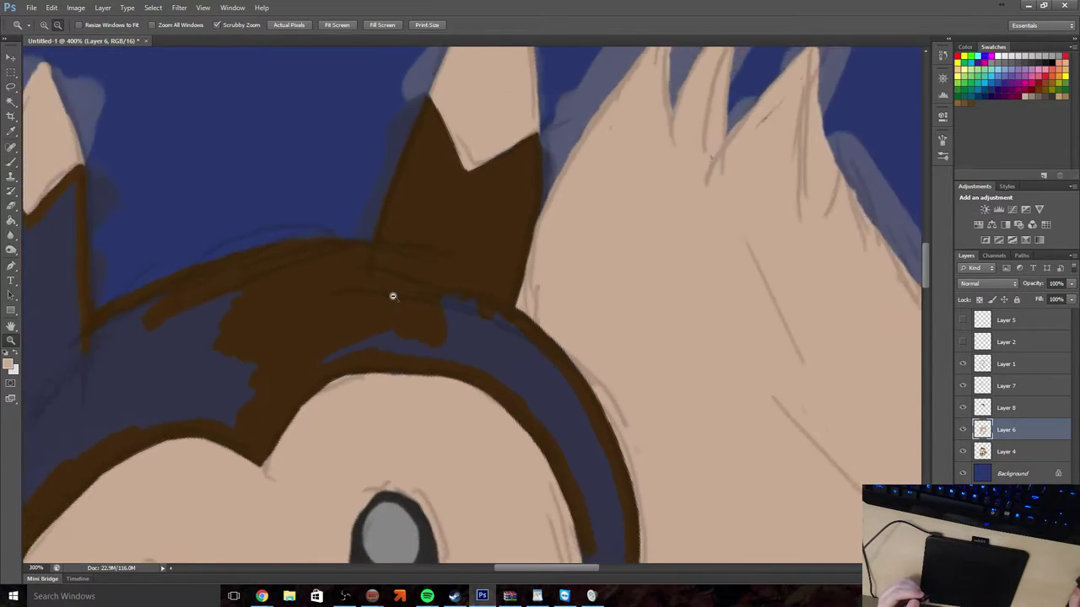
left_click(394, 294, "alt")
left_click(451, 338, "alt")
left_click(461, 352, "alt")
scroll(461, 351, "down", 3)
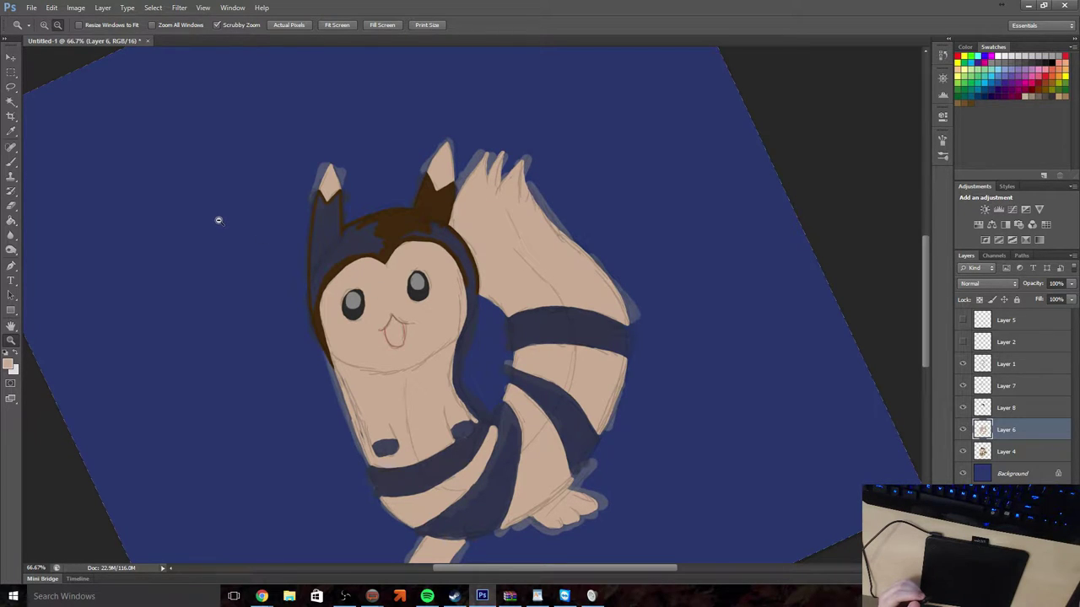
scroll(251, 337, "down", 3)
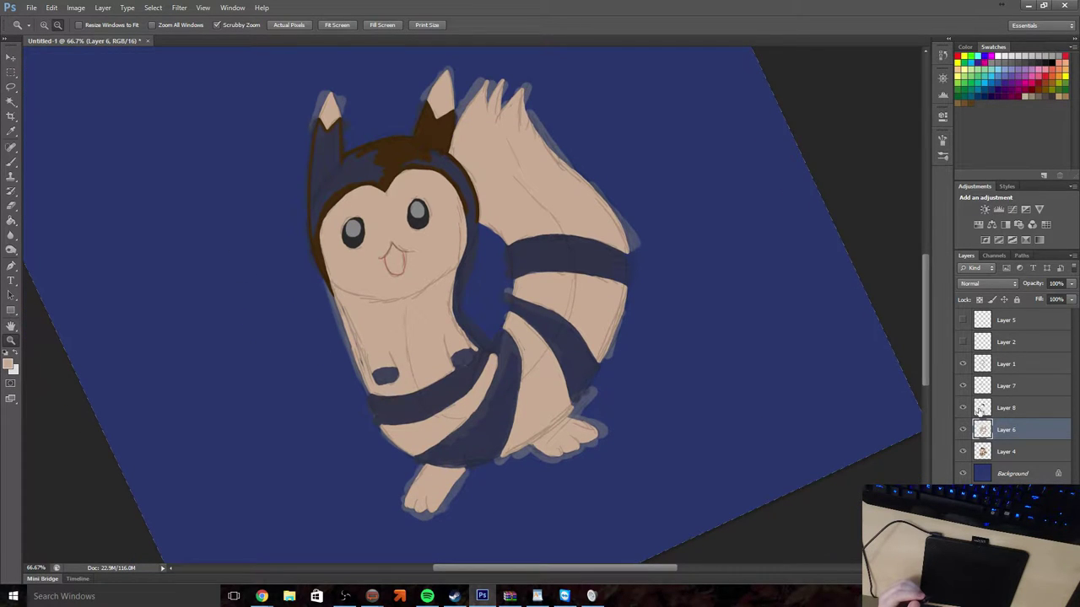
left_click(963, 365)
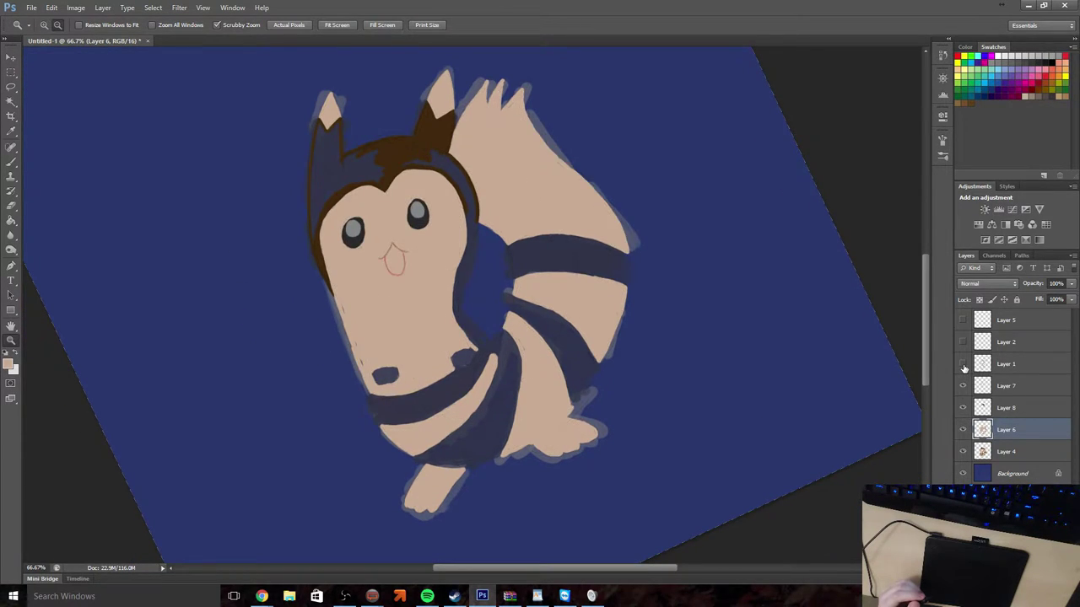
left_click(962, 364)
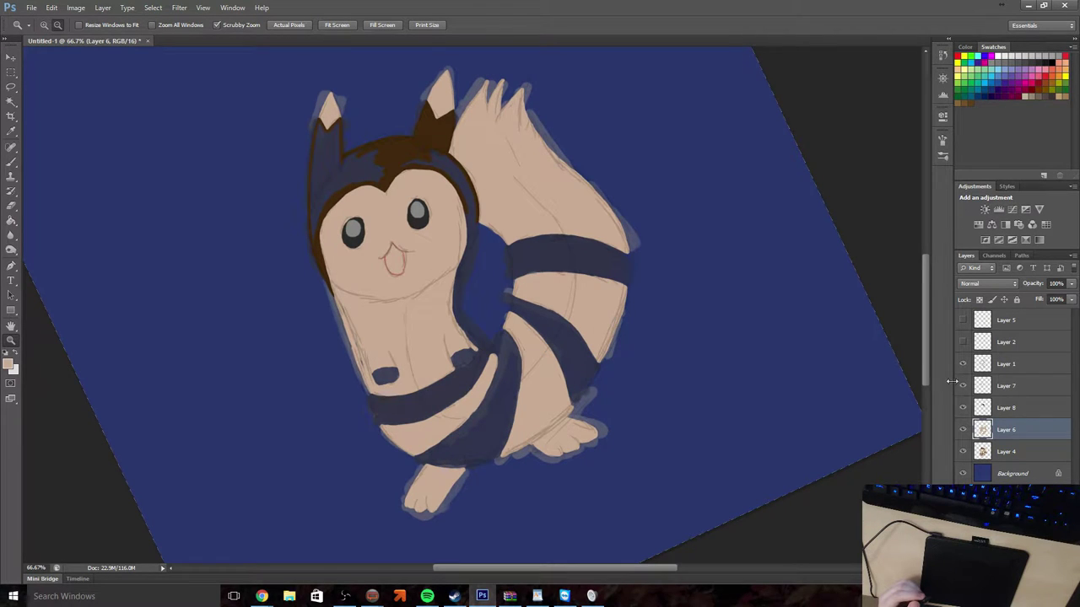
scroll(282, 221, "up", 2)
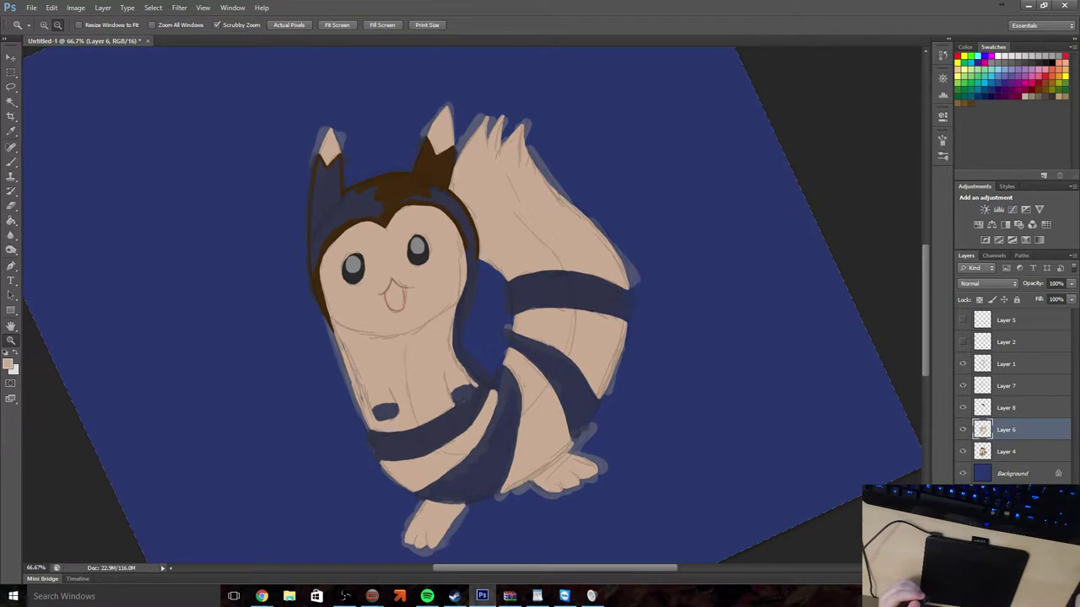
Sample the dark brown and, on Layer 8 with a 21 px brush, fill the top of the head and begin the left ear's base
left_click(12, 160)
left_click(11, 131)
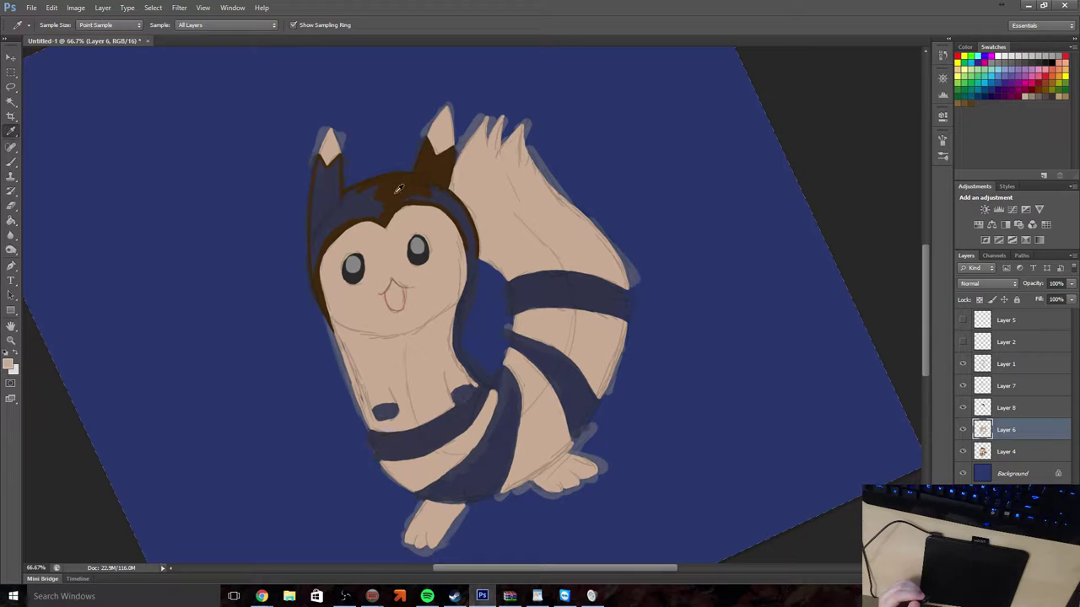
left_click(396, 189)
left_click(982, 408)
left_click(12, 160)
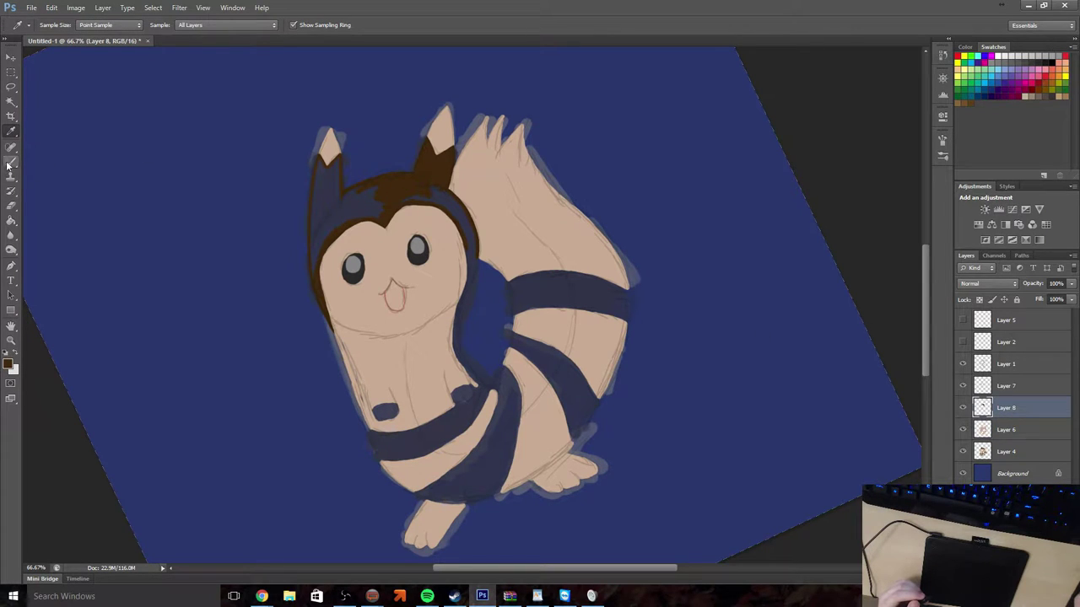
left_click(56, 25)
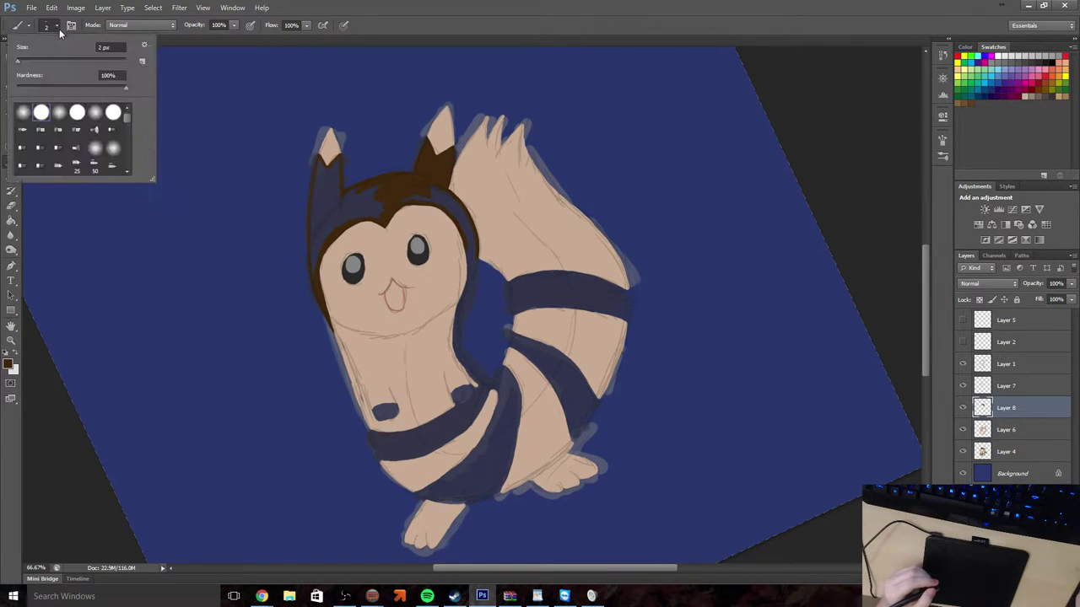
left_click(29, 61)
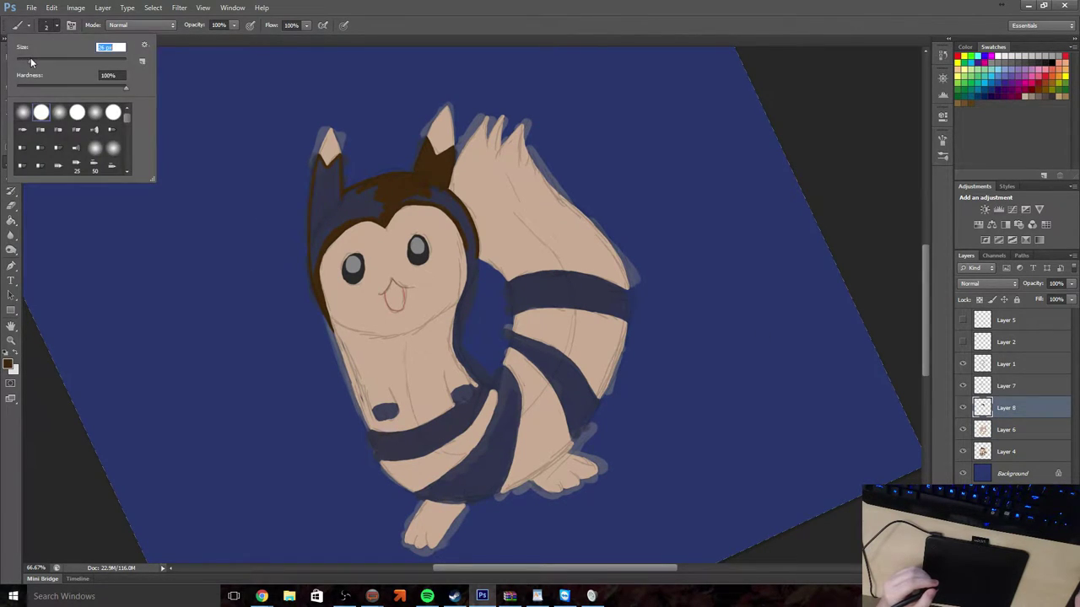
left_click(330, 212)
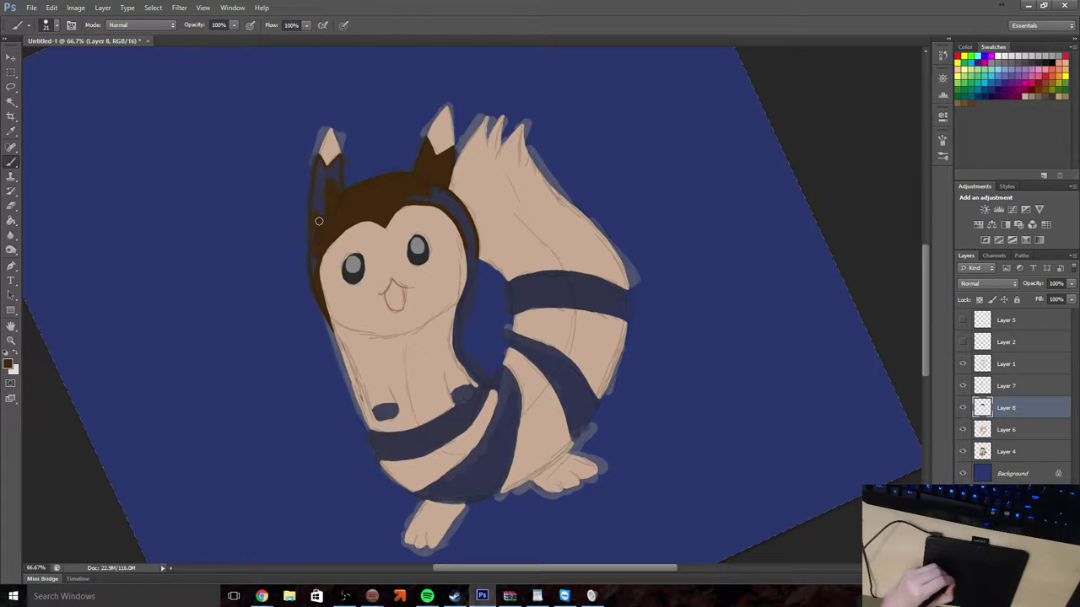
Fill the unpainted band around the right side of the face and most of the left ear's dark section with brown
left_click(11, 340)
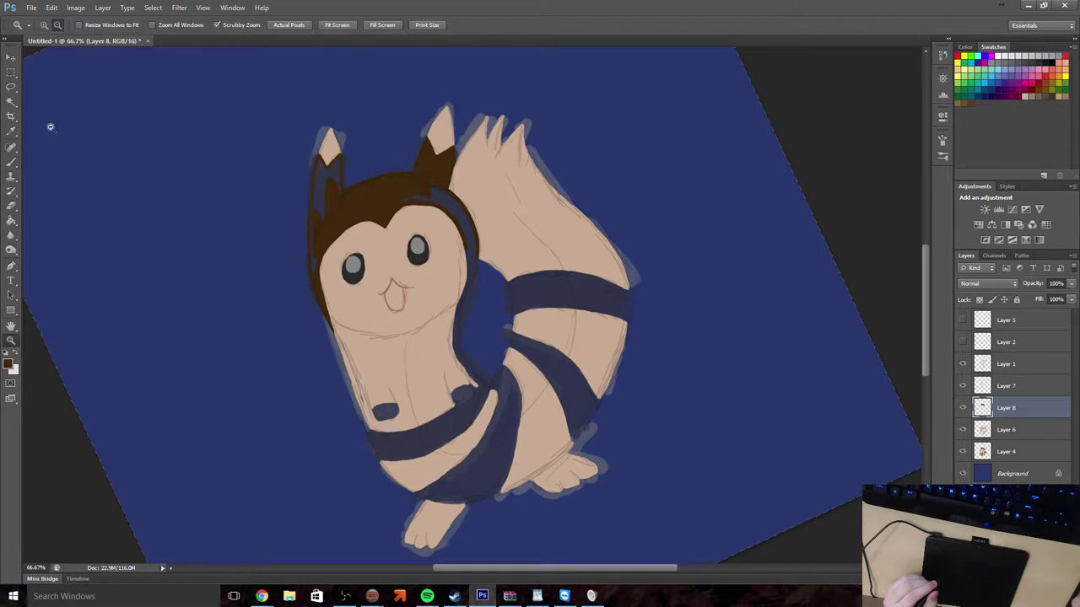
left_click(332, 207)
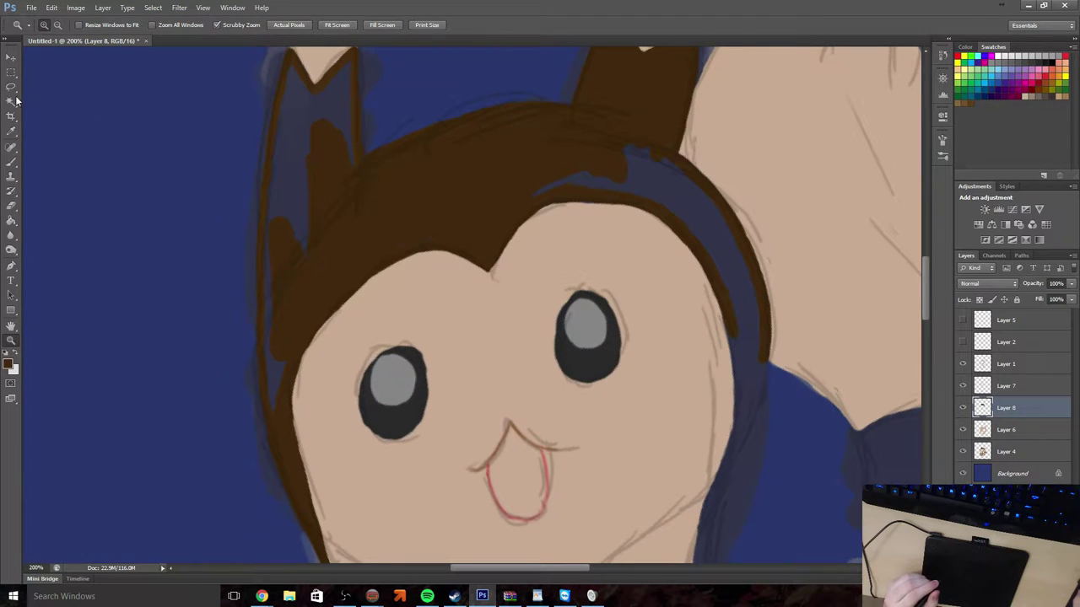
left_click(11, 161)
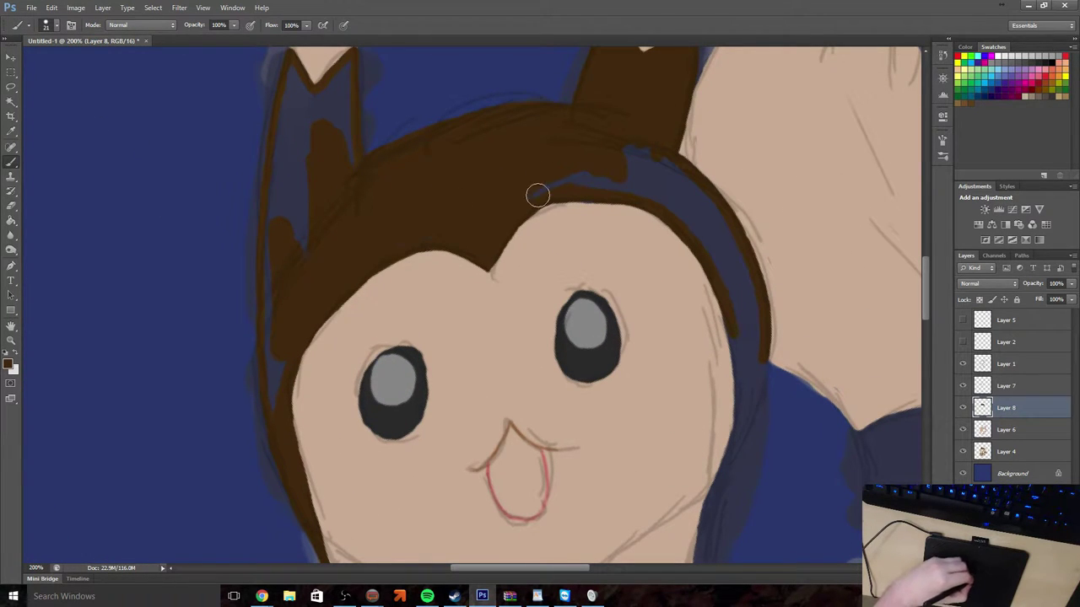
mouse_move(538, 195)
left_mouse_down()
mouse_move(615, 178)
mouse_move(594, 167)
mouse_move(623, 157)
mouse_move(632, 175)
mouse_move(621, 170)
mouse_move(644, 160)
mouse_move(701, 205)
mouse_move(729, 308)
mouse_move(698, 219)
mouse_move(720, 255)
mouse_move(713, 239)
mouse_move(652, 184)
mouse_move(709, 225)
mouse_move(706, 212)
mouse_move(744, 284)
mouse_move(748, 314)
left_mouse_up()
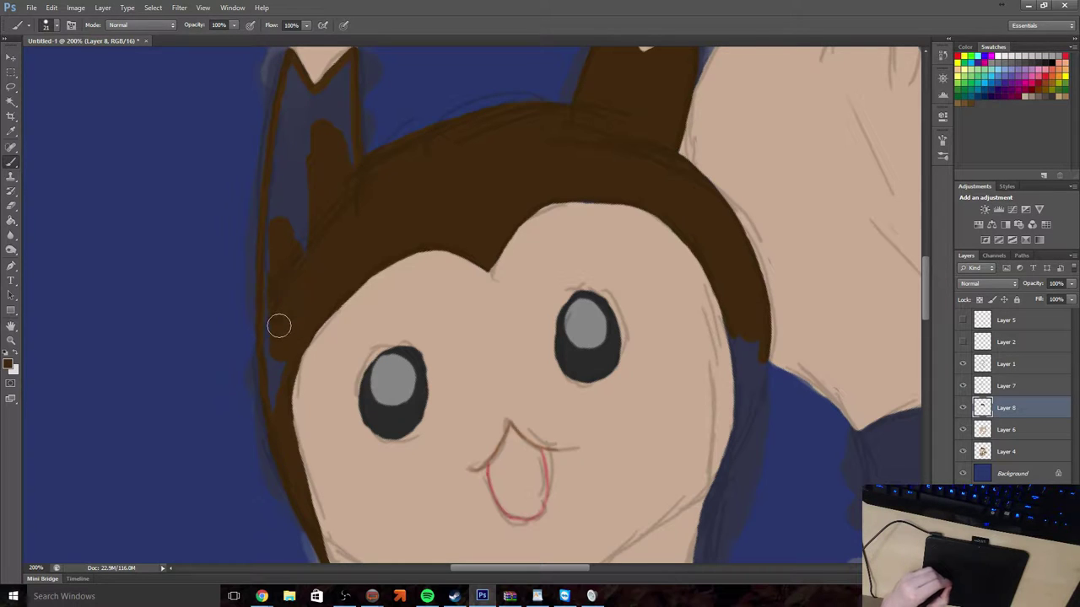
mouse_move(305, 223)
left_mouse_down()
mouse_move(276, 193)
mouse_move(298, 141)
mouse_move(297, 164)
mouse_move(287, 157)
mouse_move(295, 119)
mouse_move(326, 122)
mouse_move(314, 111)
mouse_move(328, 103)
mouse_move(342, 149)
left_mouse_up()
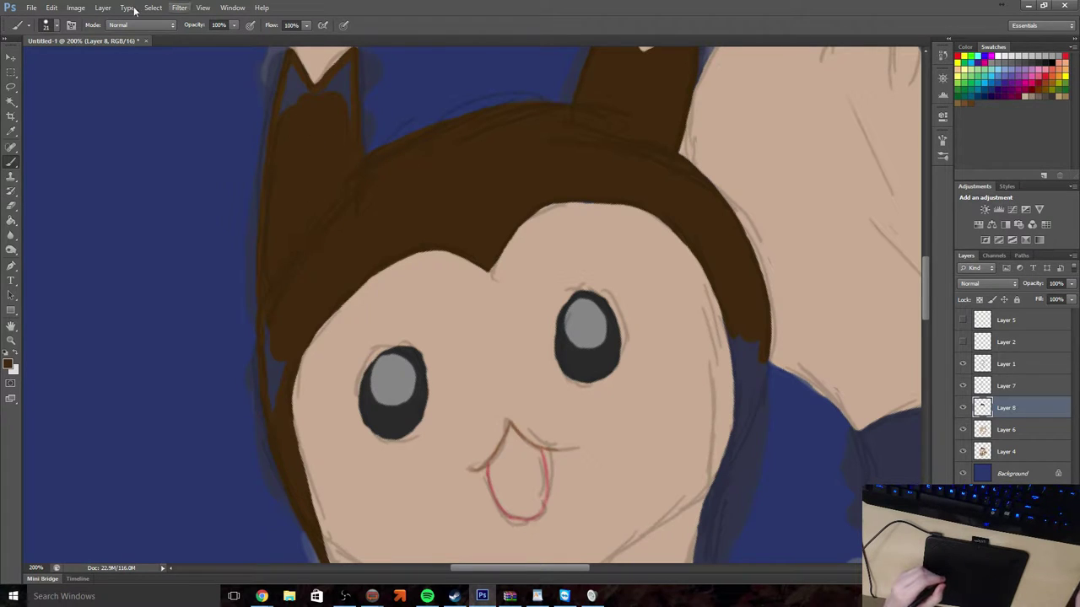
Set the brush to 9 px and fill the remaining gaps in the left ear and beside the face with brown
left_click(55, 26)
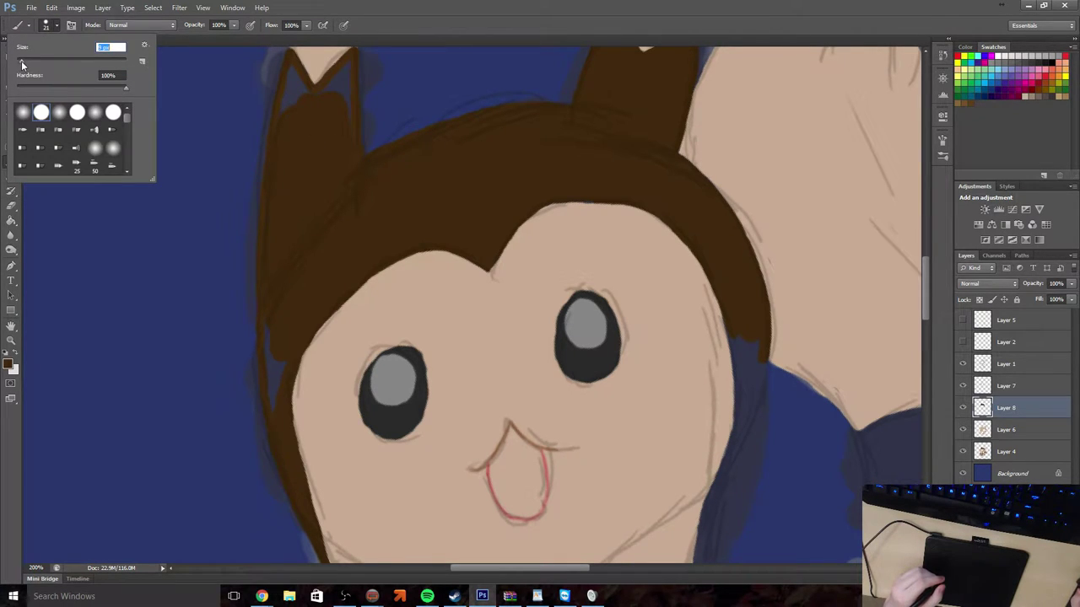
key("Return")
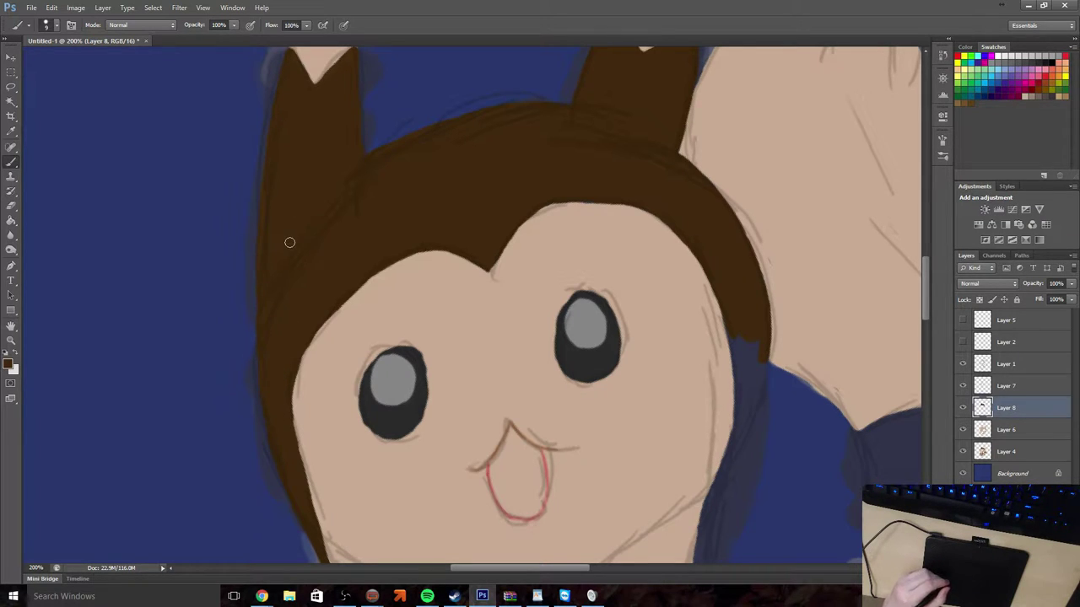
On Layer 8, erase the excess brown at the pointed tip where the face's left edge meets the neck
scroll(345, 242, "down", 8)
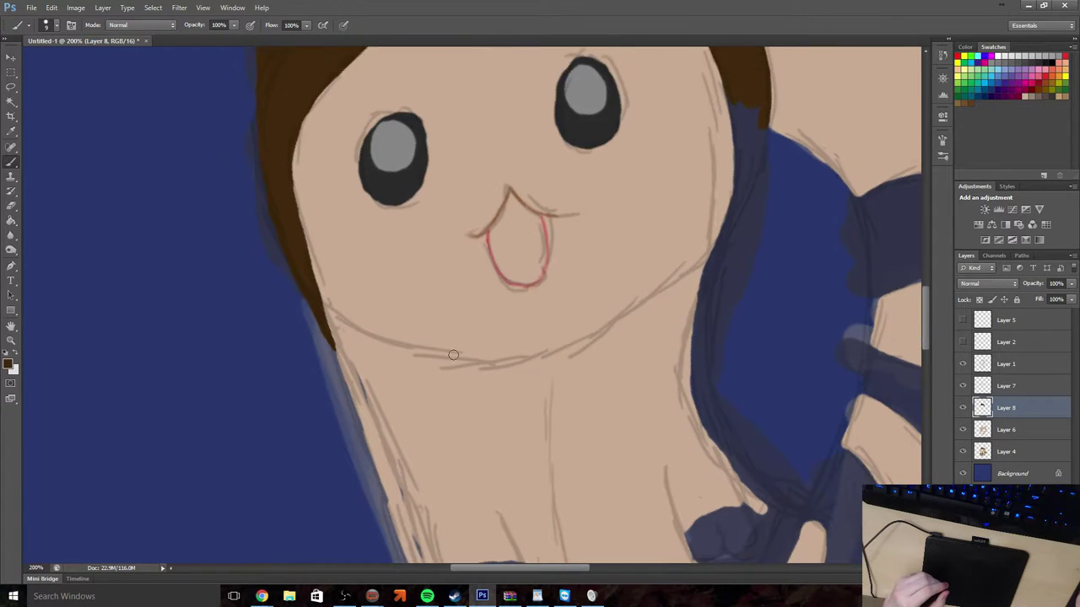
scroll(402, 379, "down", 1)
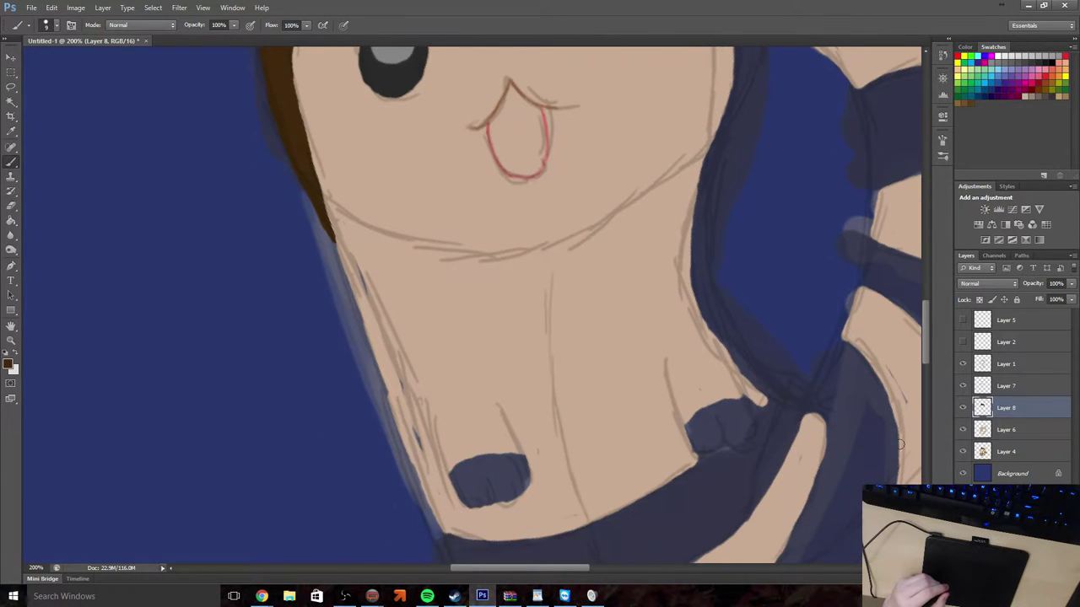
left_click(1017, 430, "ctrl")
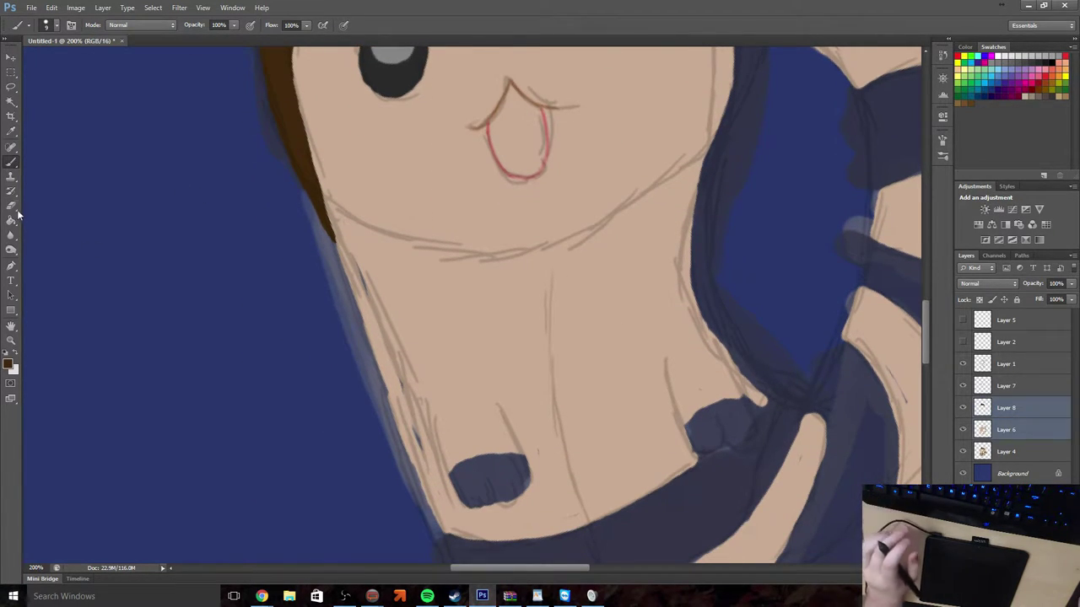
key("e")
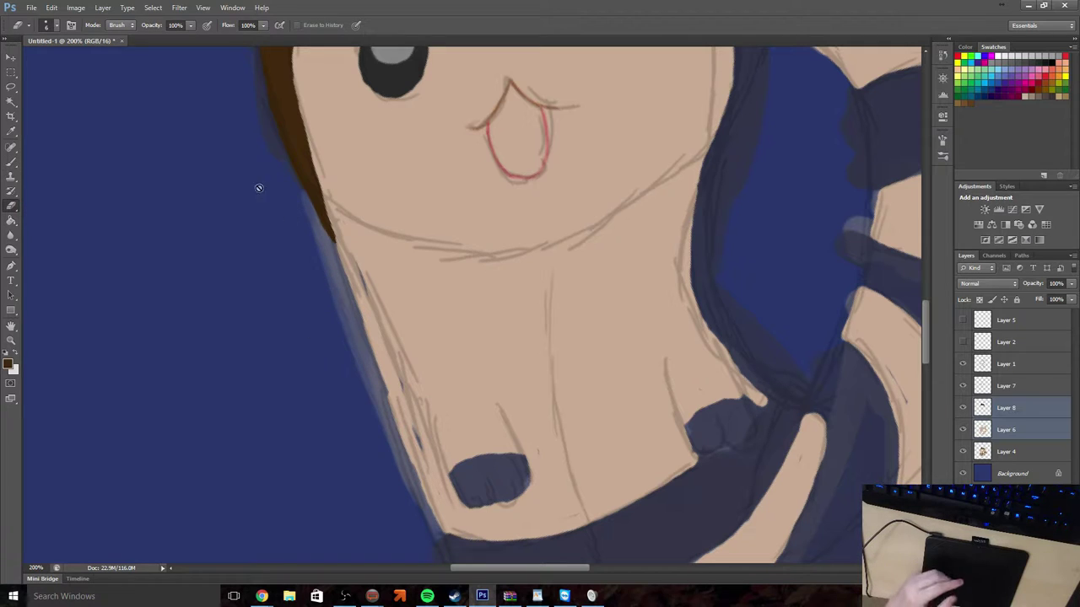
left_click(1021, 413)
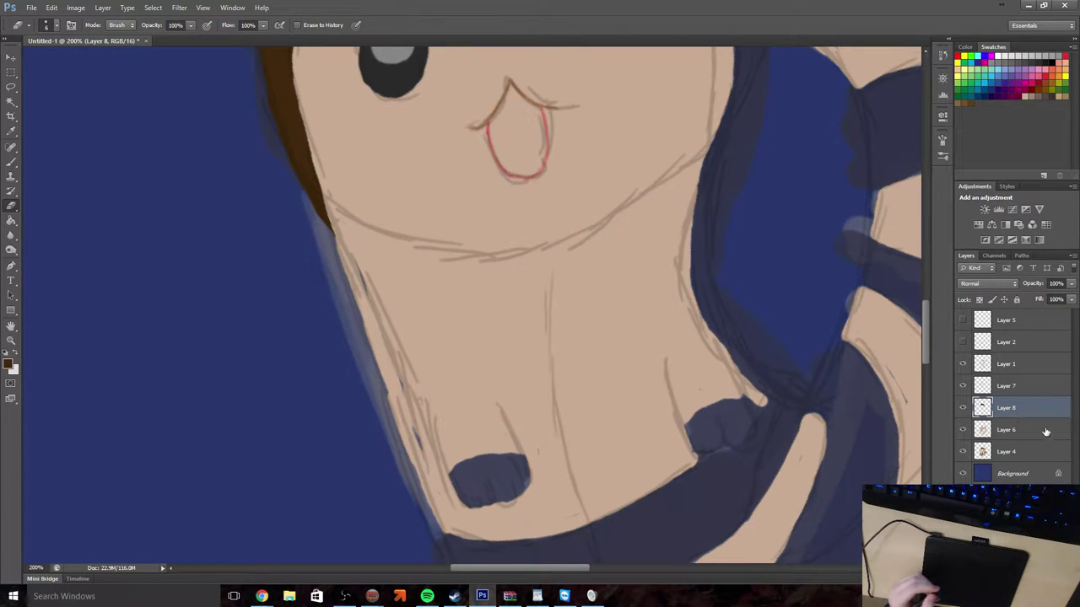
On Layer 6, erase the beige strip that spills outside the sketch line along the left side of the neck and body
left_click(1020, 434)
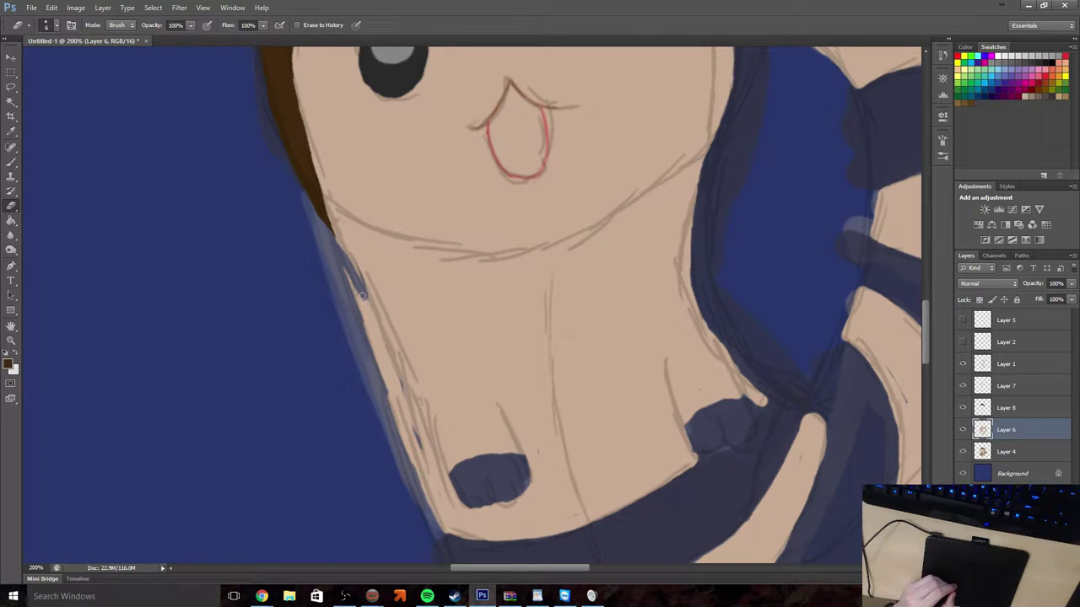
left_click_drag(362, 295, 373, 312)
left_click_drag(388, 359, 391, 367)
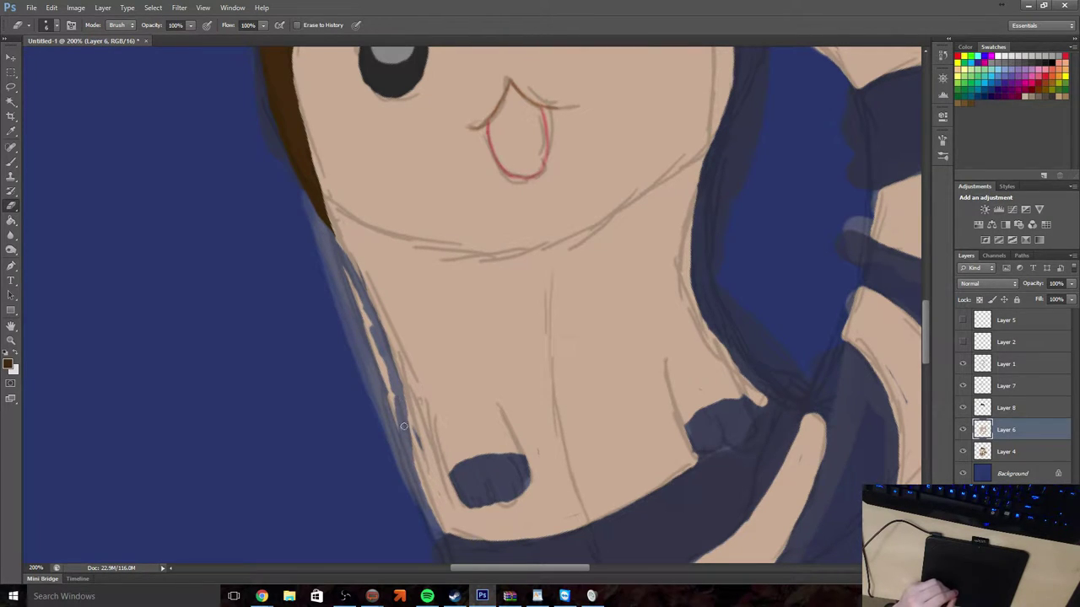
left_click_drag(403, 426, 379, 376)
left_click_drag(394, 428, 370, 341)
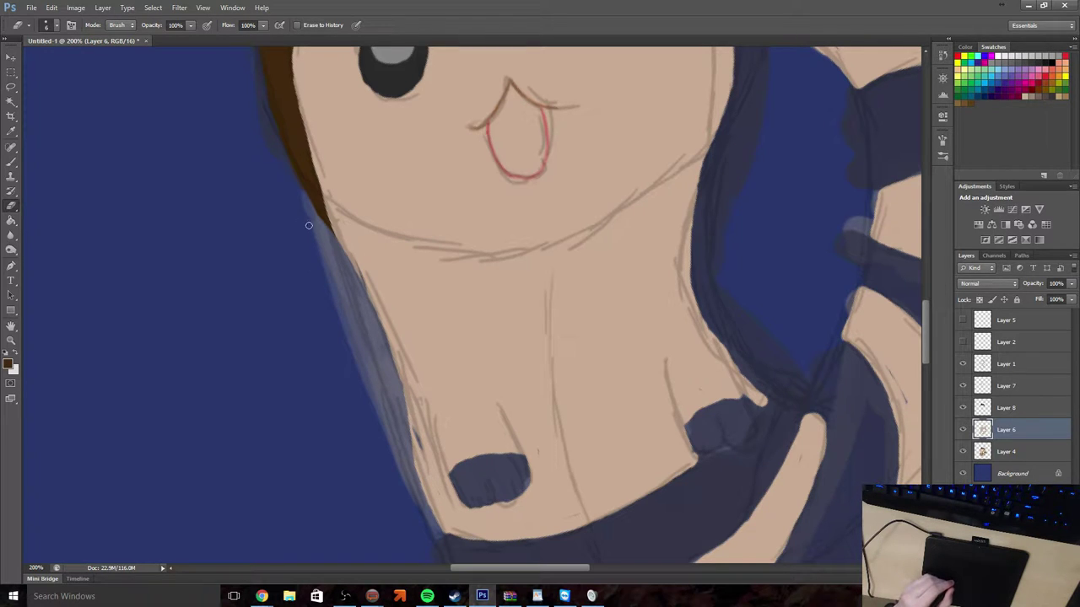
On Layer 8 with a 6 px brush, outline the left paw's dark patch in brown and fill it completely
left_click(1025, 408)
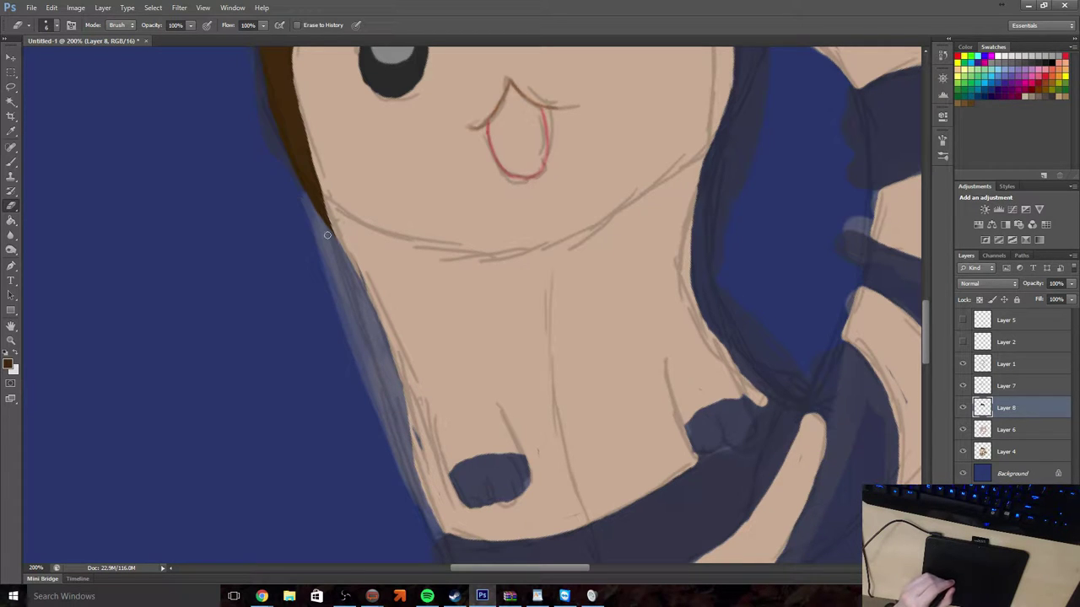
scroll(232, 273, "up", 3)
scroll(244, 279, "up", 5)
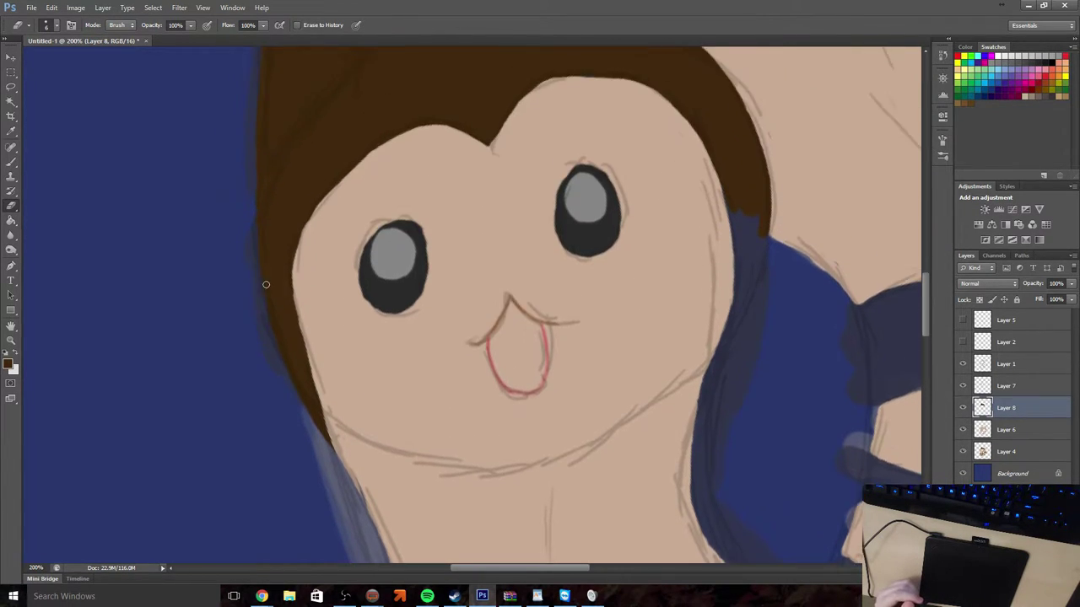
scroll(248, 306, "down", 5)
scroll(256, 330, "down", 3)
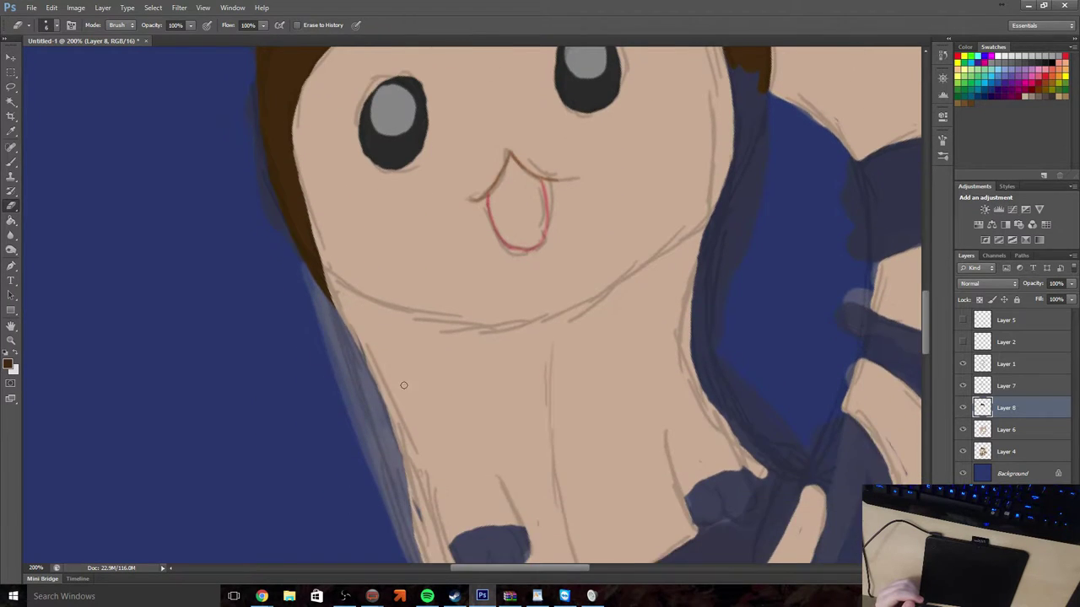
scroll(541, 423, "up", 5)
scroll(541, 422, "down", 5)
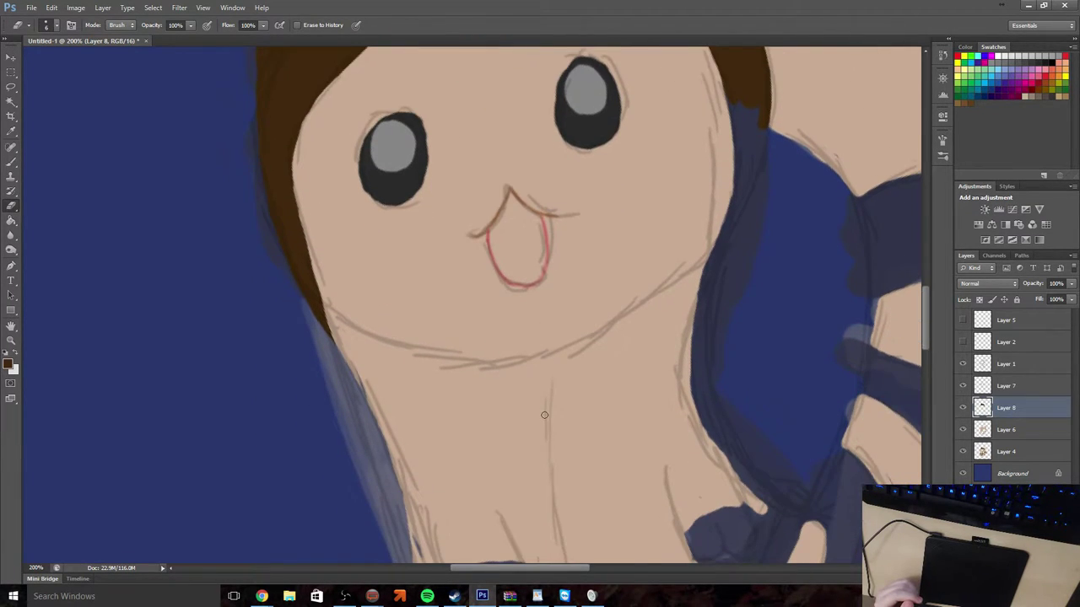
left_click(11, 340)
left_click_drag(493, 333, 612, 337)
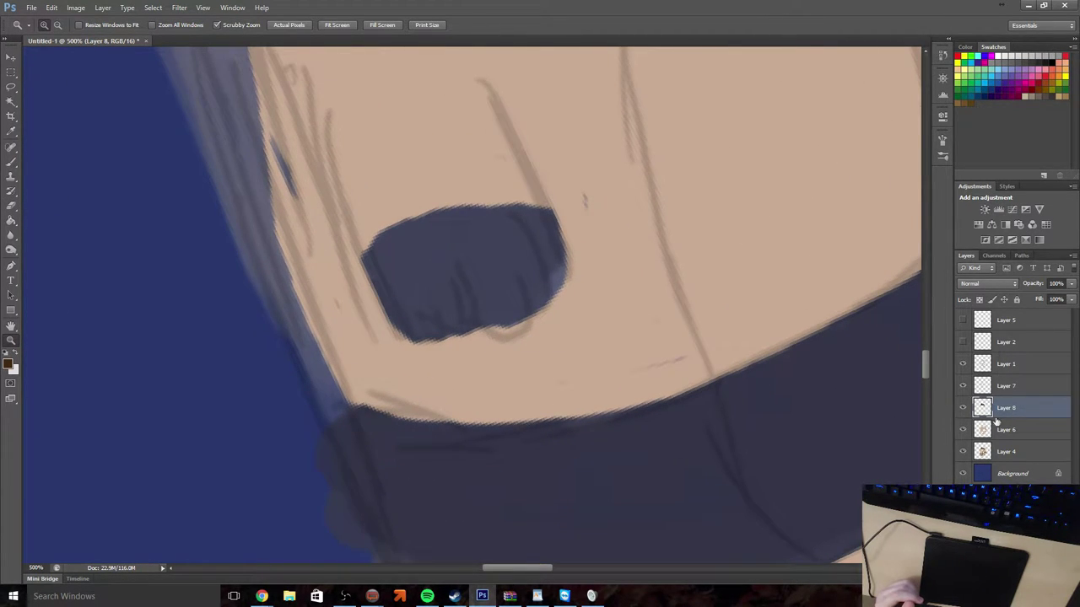
left_click(11, 161)
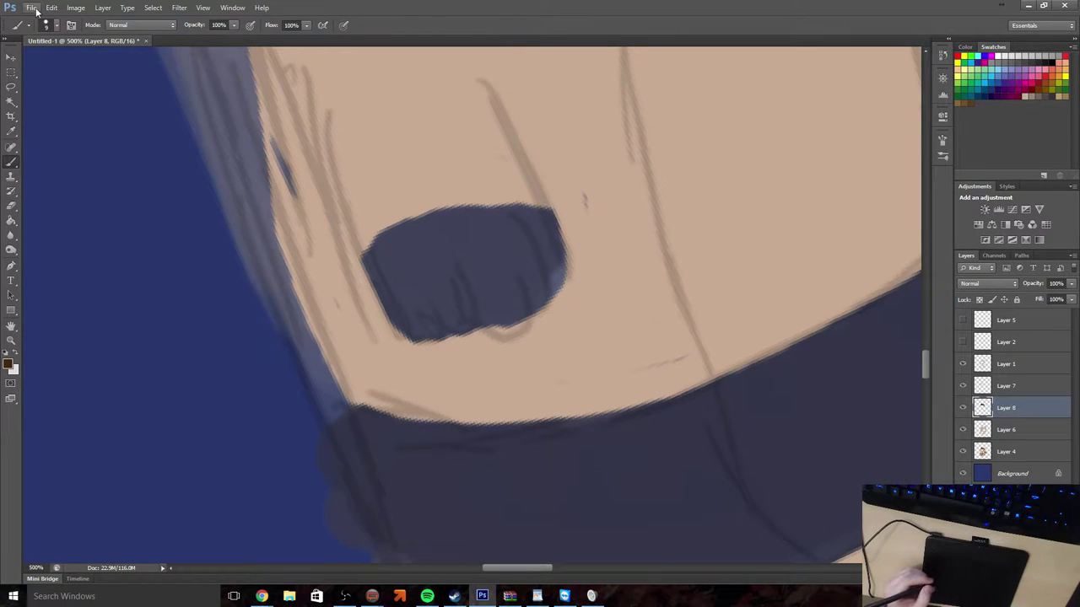
left_click(55, 26)
left_click_drag(24, 62, 20, 63)
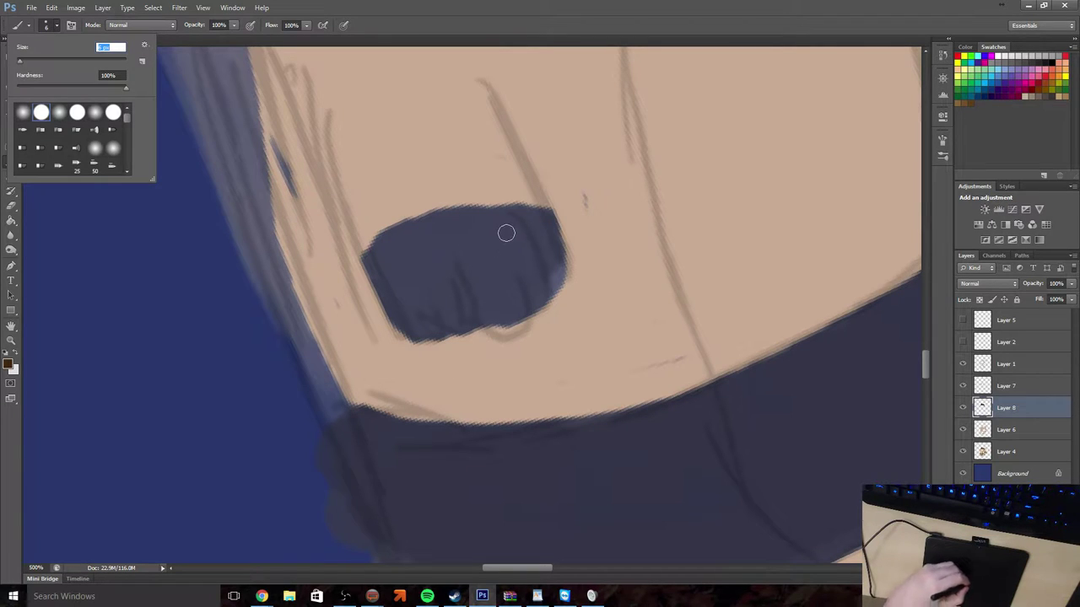
left_click(533, 220)
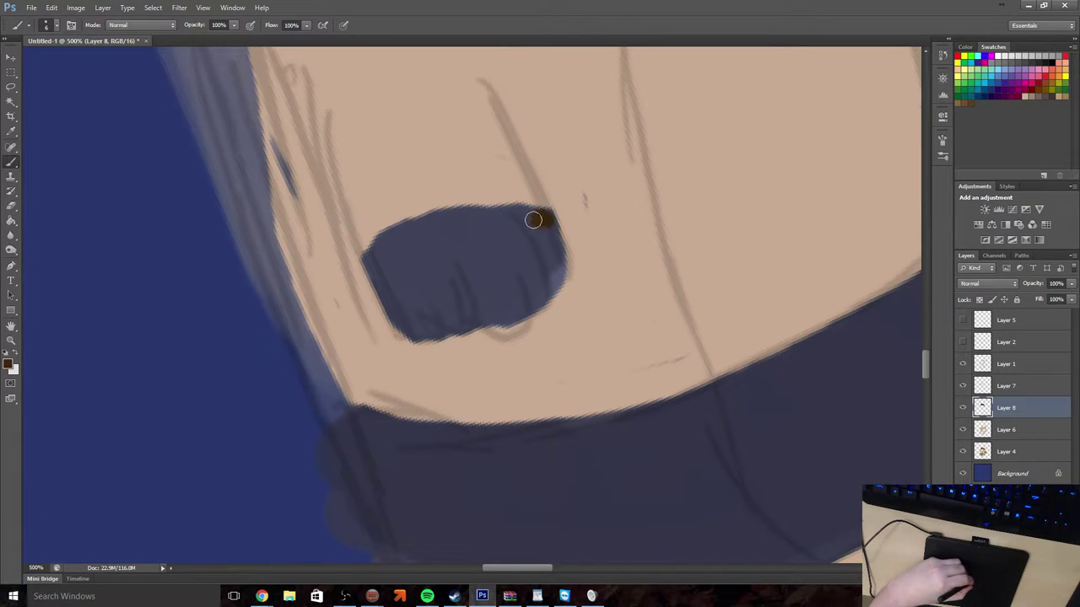
mouse_move(533, 220)
left_mouse_down()
mouse_move(416, 226)
mouse_move(380, 251)
mouse_move(392, 235)
mouse_move(404, 225)
mouse_move(373, 257)
mouse_move(411, 329)
mouse_move(442, 333)
mouse_move(454, 306)
mouse_move(455, 327)
mouse_move(461, 312)
mouse_move(493, 323)
mouse_move(511, 294)
mouse_move(510, 306)
mouse_move(545, 295)
mouse_move(558, 281)
mouse_move(551, 226)
left_mouse_up()
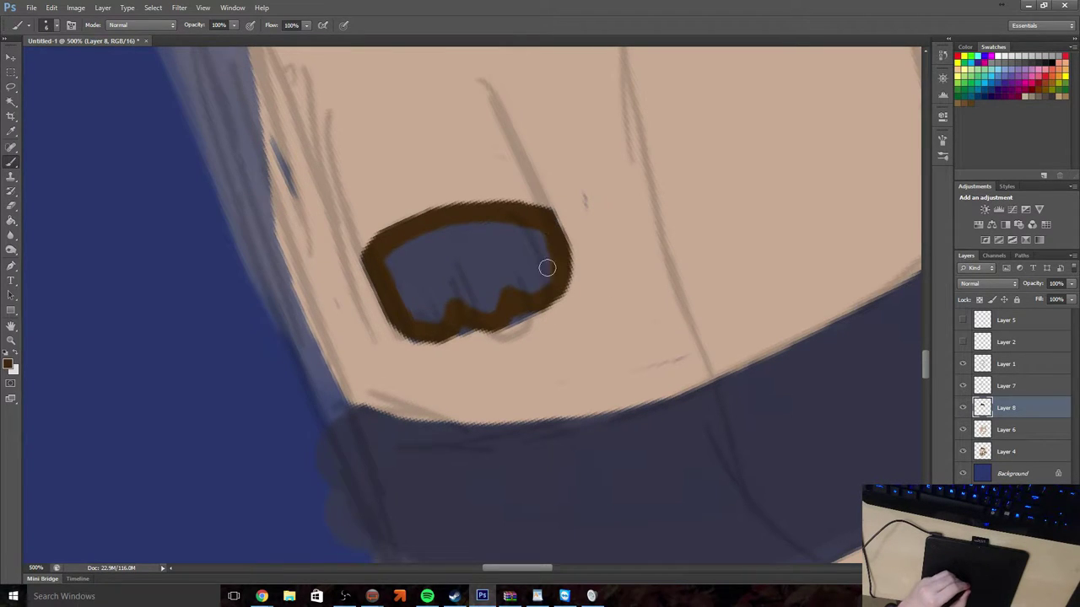
mouse_move(546, 267)
left_mouse_down()
mouse_move(525, 281)
mouse_move(519, 273)
mouse_move(525, 285)
mouse_move(485, 278)
mouse_move(496, 297)
mouse_move(481, 308)
mouse_move(460, 284)
mouse_move(425, 307)
mouse_move(414, 297)
mouse_move(443, 307)
mouse_move(435, 323)
mouse_move(406, 291)
mouse_move(401, 250)
mouse_move(430, 246)
mouse_move(425, 280)
mouse_move(475, 231)
mouse_move(481, 265)
mouse_move(509, 234)
mouse_move(528, 235)
mouse_move(501, 245)
left_mouse_up()
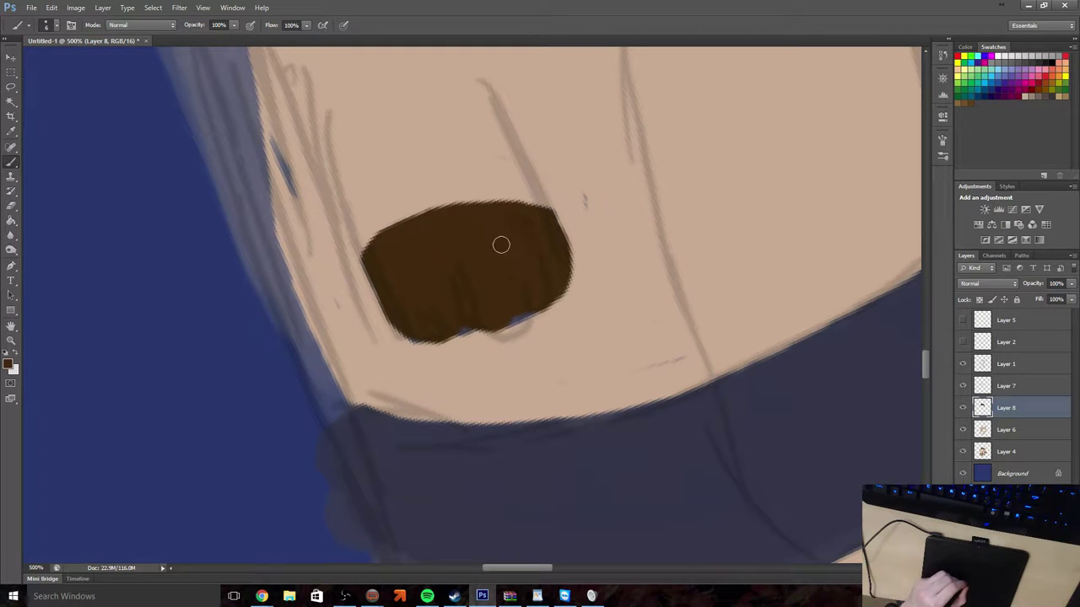
Sample the beige and, on Layer 6, cover the gaps along the left paw's lower edge, finishing with a 3 px brush
left_click(1005, 432)
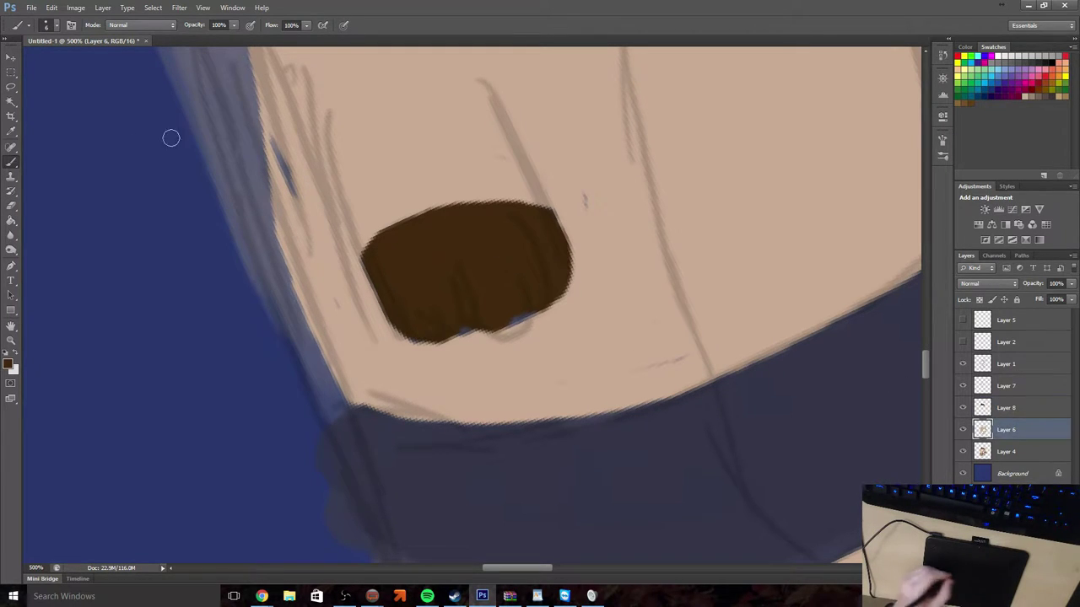
left_click(11, 131)
left_click(644, 216)
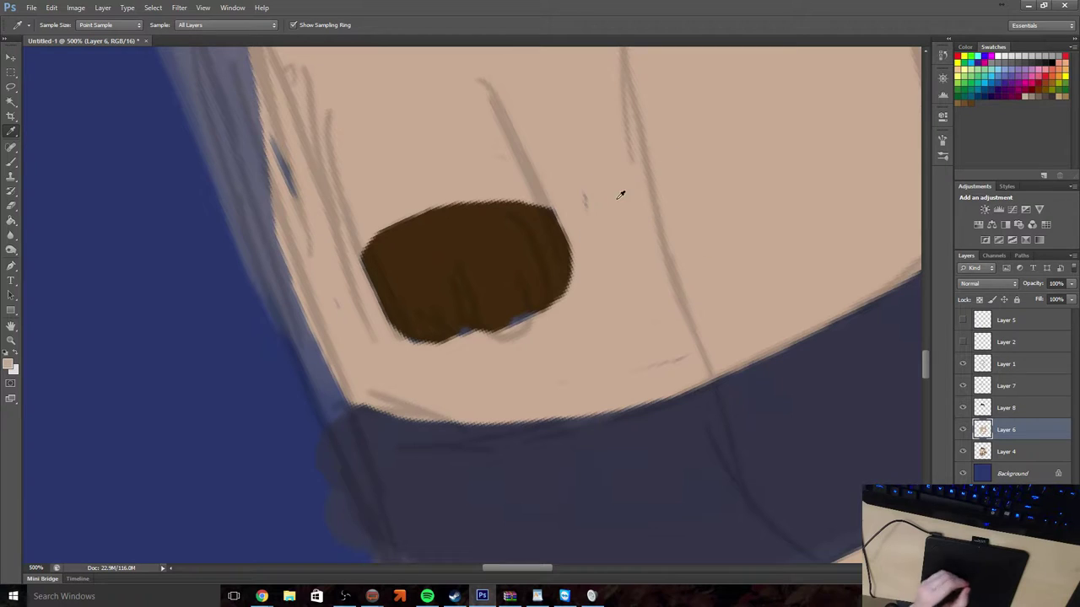
left_click(11, 161)
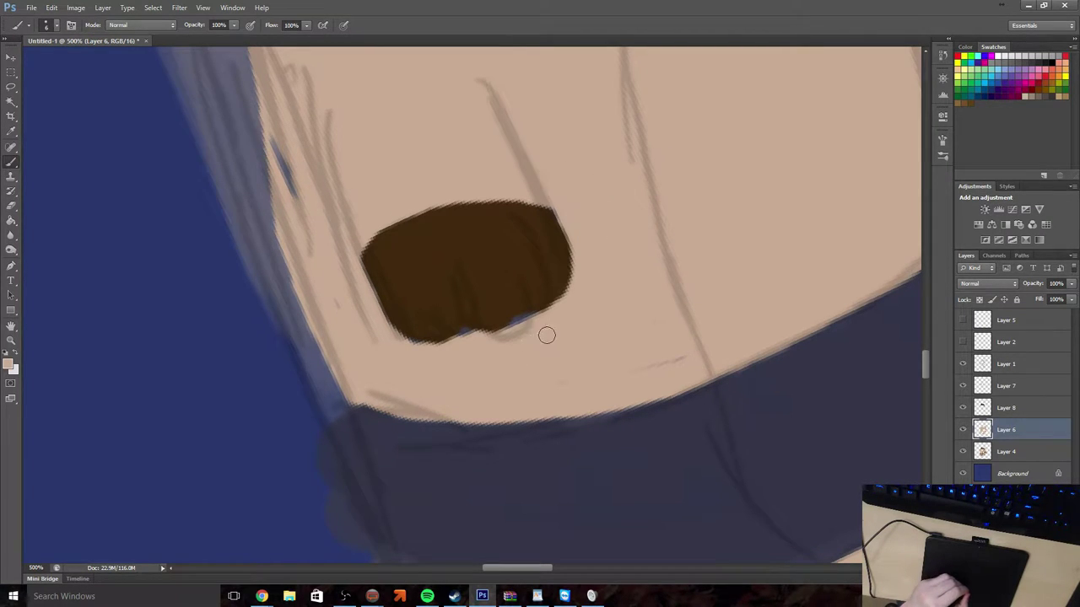
mouse_move(547, 335)
left_mouse_down()
mouse_move(528, 321)
mouse_move(478, 354)
mouse_move(469, 338)
left_mouse_up()
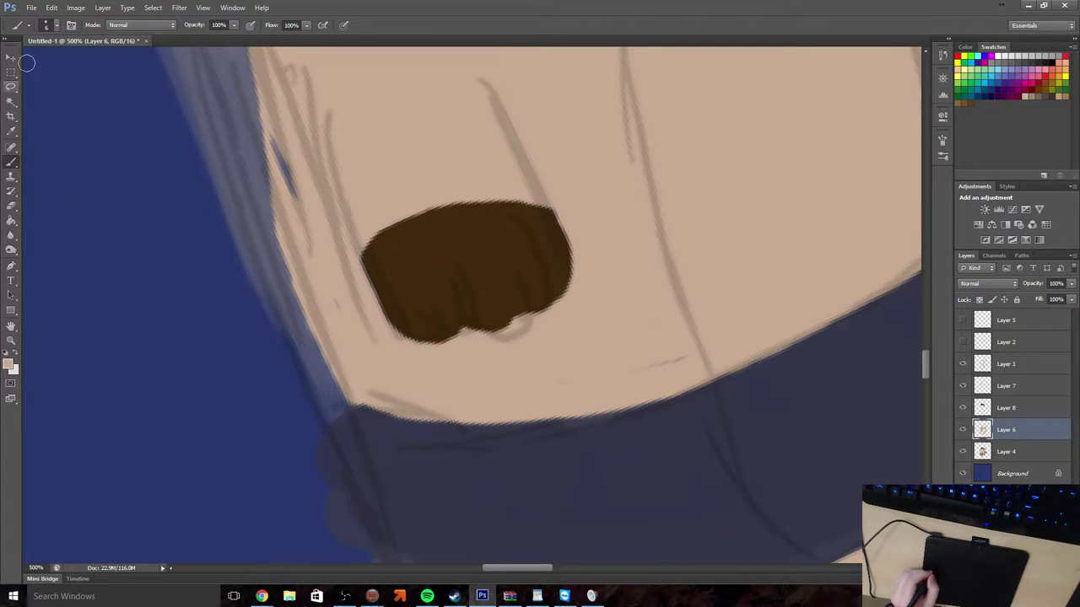
left_click(56, 25)
left_click(22, 65)
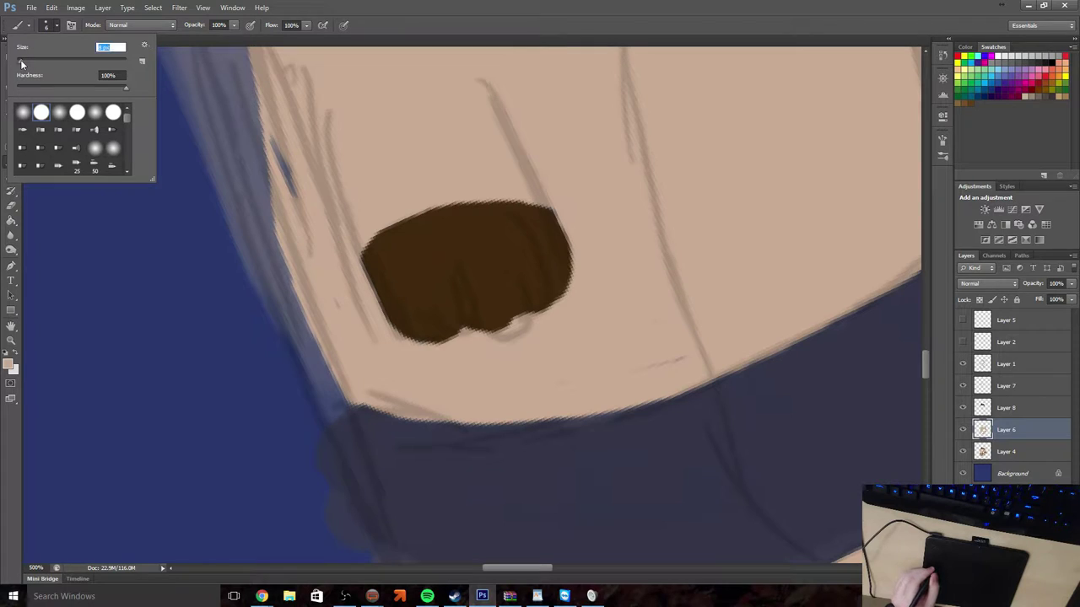
left_click_drag(20, 65, 18, 60)
left_click(516, 321)
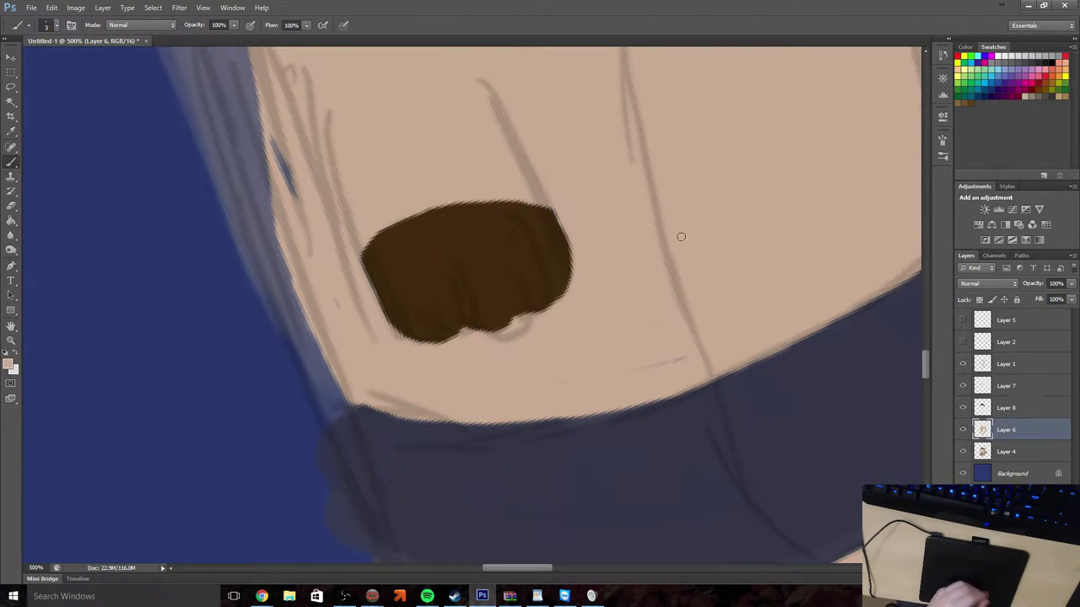
Fill the small blue gap in the beige at the body's left edge, above the left paw
left_click(10, 341)
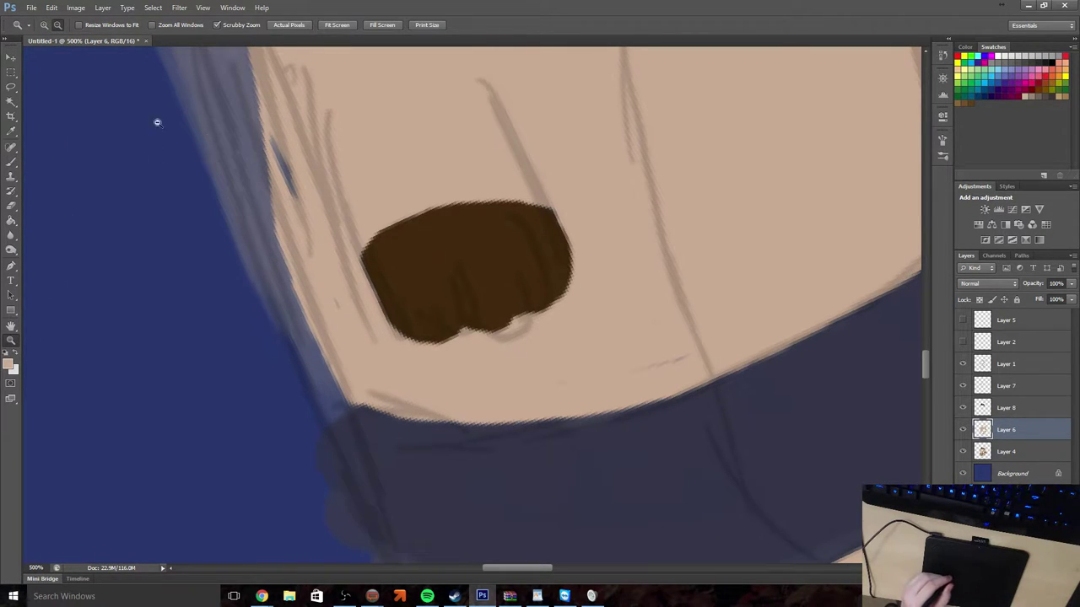
left_click(11, 163)
left_click_drag(279, 141, 294, 195)
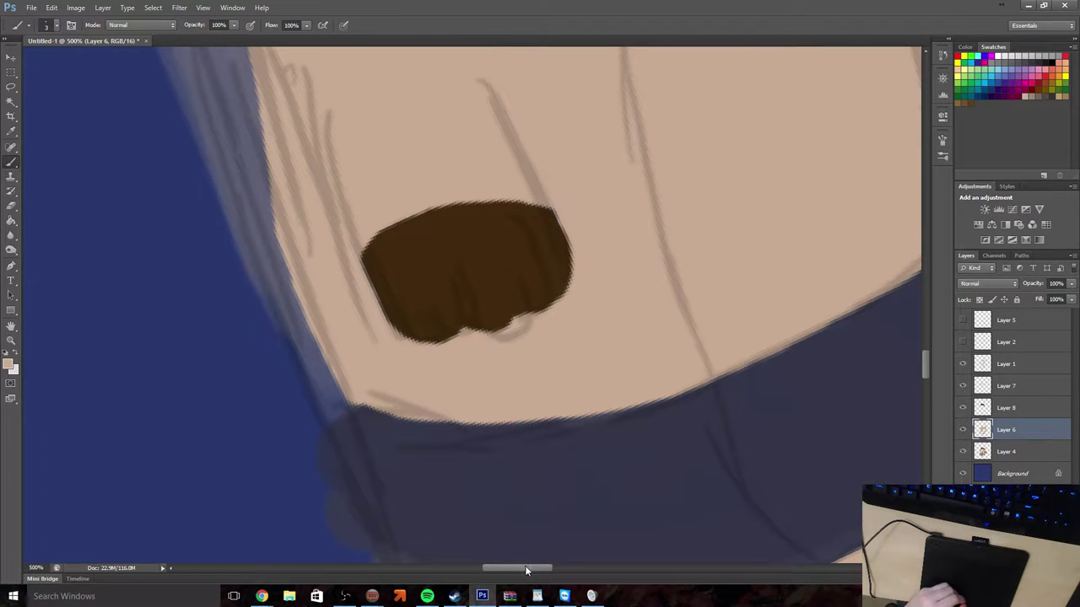
On Layer 8, sample the left paw's dark brown and outline the right paw's dark patch with a 3 px brush
left_click_drag(524, 570, 568, 570)
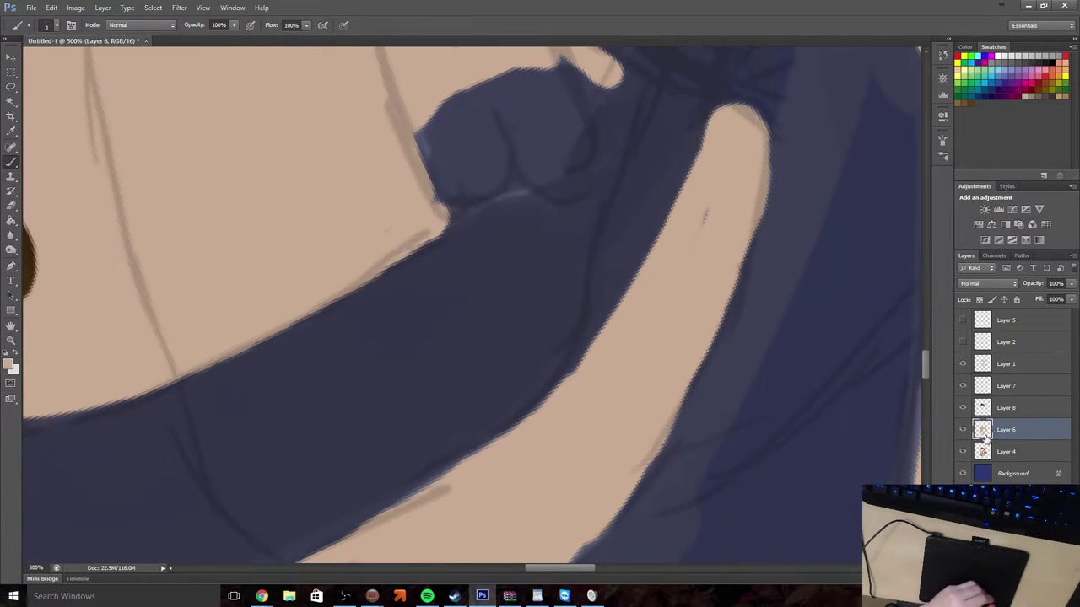
left_click(1007, 409)
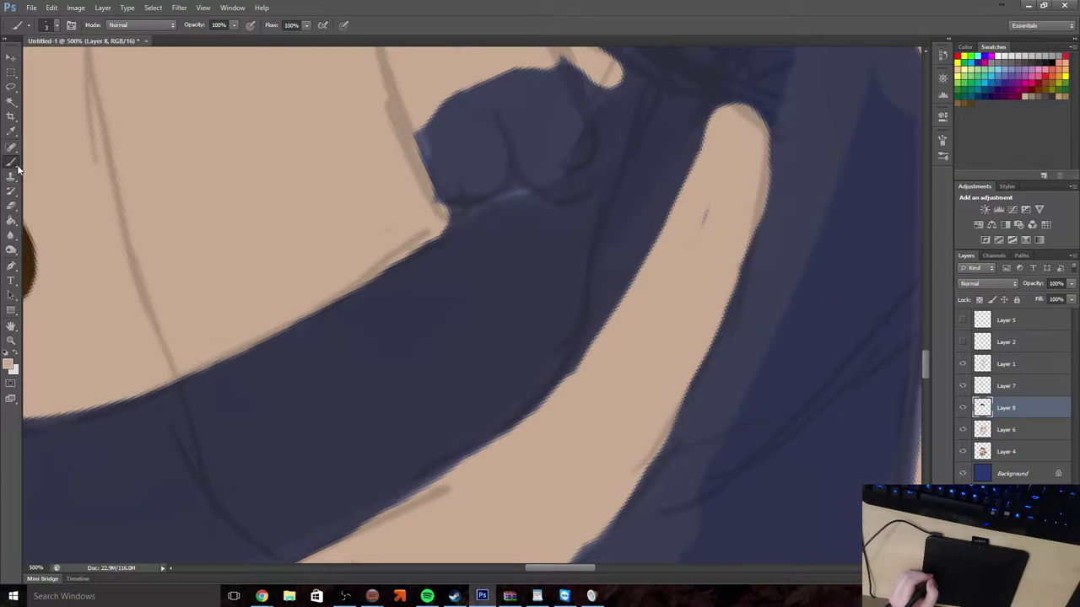
left_click(9, 132)
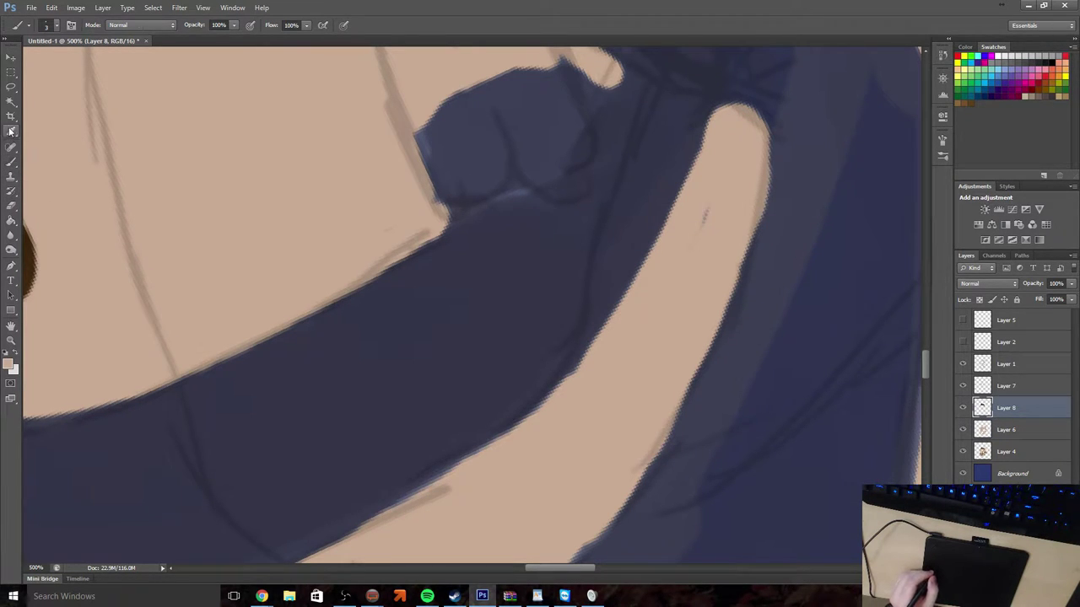
left_click(34, 253)
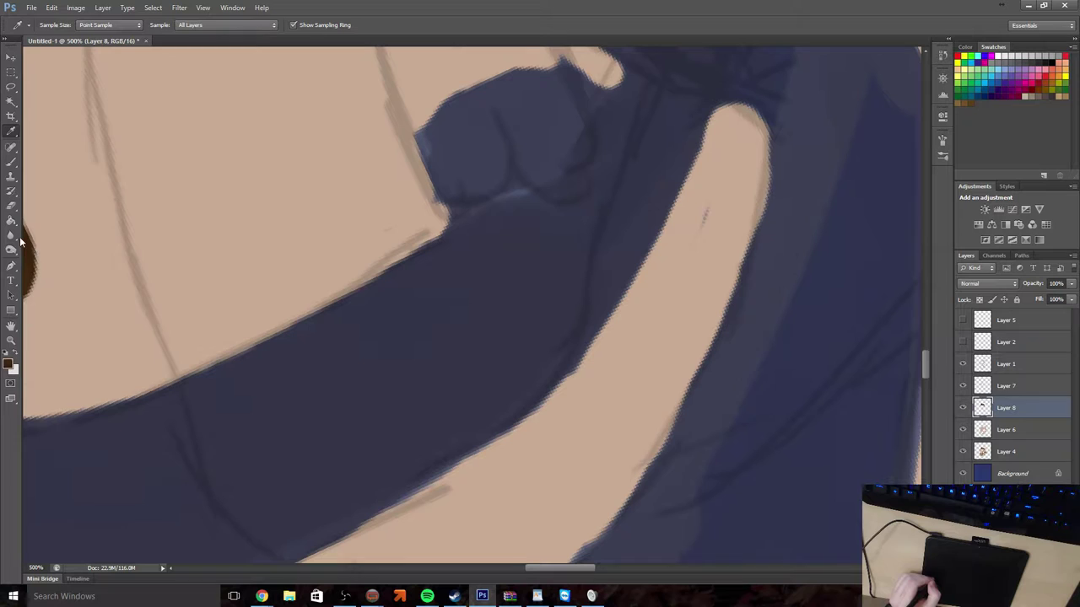
left_click(11, 162)
scroll(571, 236, "up", 5)
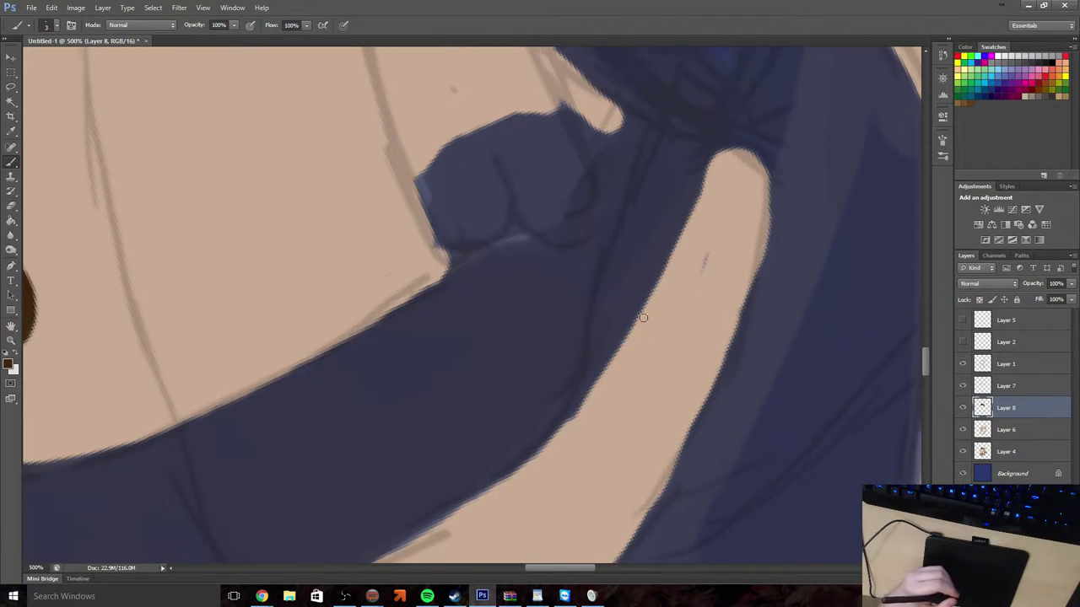
scroll(532, 298, "up", 1)
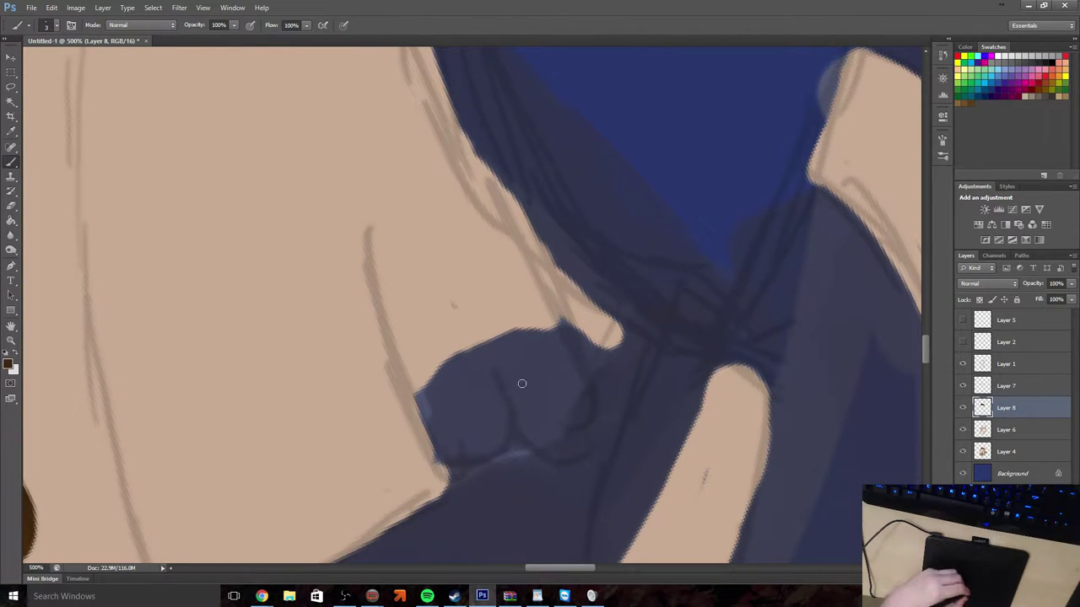
mouse_move(419, 392)
left_mouse_down()
mouse_move(478, 344)
mouse_move(556, 324)
left_mouse_up()
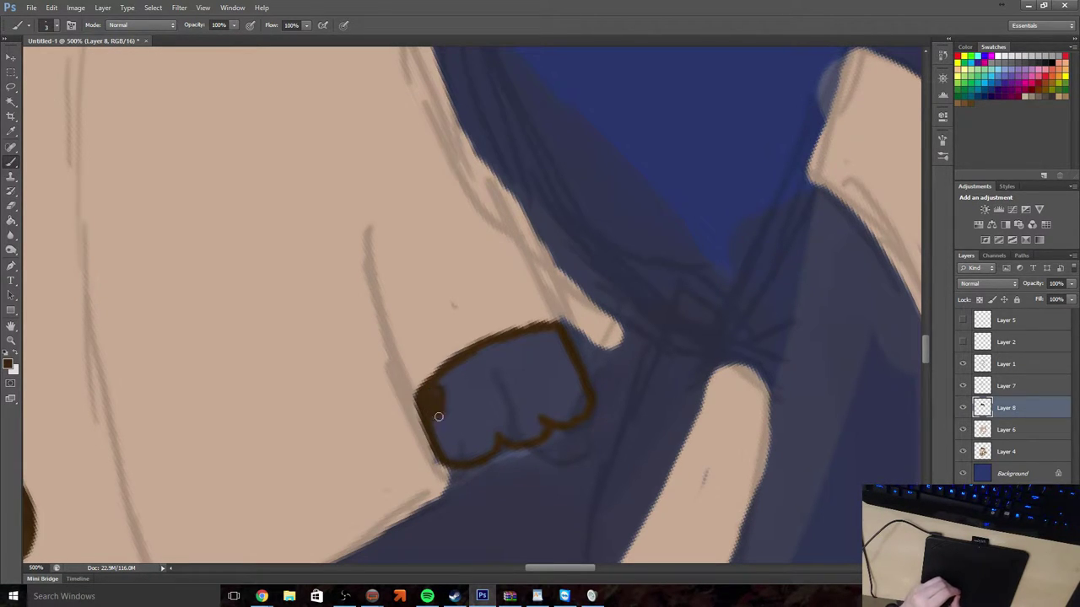
Fill the right paw's outlined patch completely with brown, enlarging the brush to 7 px
mouse_move(454, 375)
left_mouse_down()
mouse_move(511, 346)
mouse_move(519, 359)
mouse_move(505, 350)
mouse_move(522, 340)
mouse_move(550, 352)
left_mouse_up()
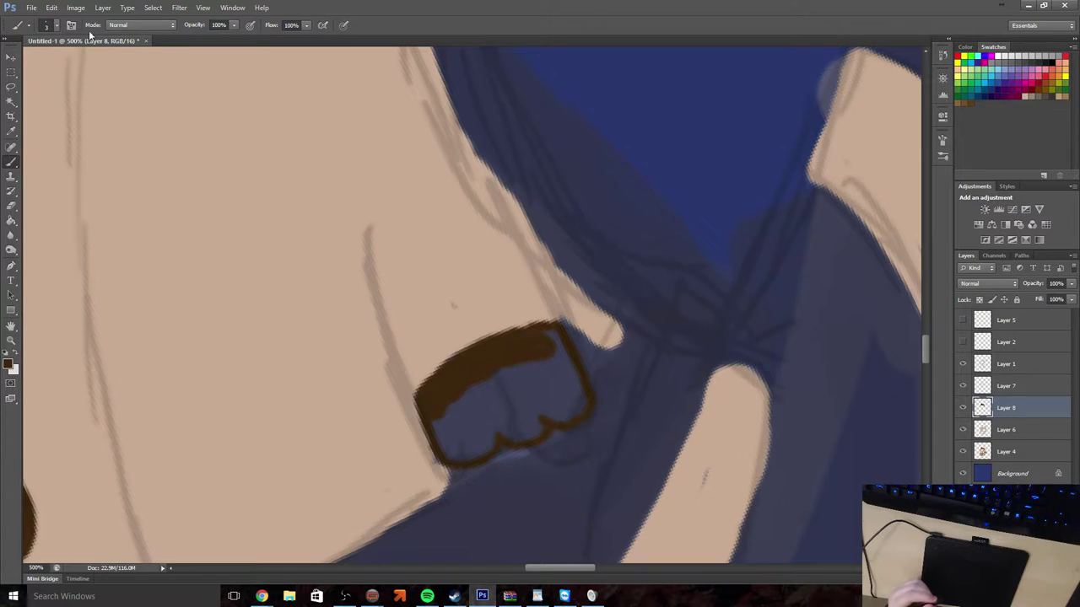
left_click(57, 27)
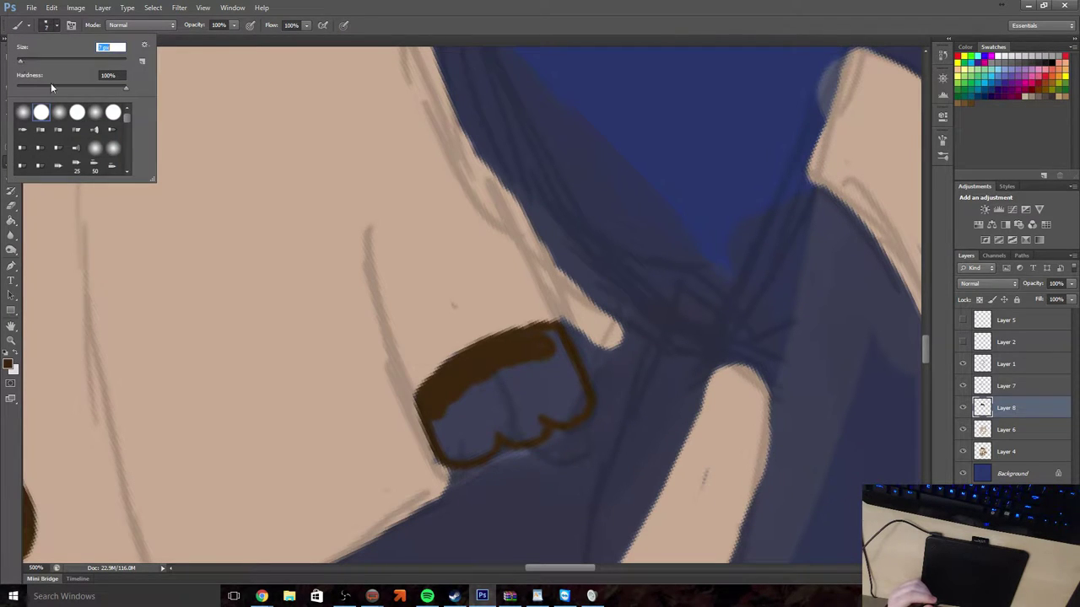
mouse_move(497, 404)
left_mouse_down()
mouse_move(516, 370)
mouse_move(510, 384)
mouse_move(525, 346)
mouse_move(545, 347)
mouse_move(520, 354)
mouse_move(535, 345)
mouse_move(569, 370)
mouse_move(573, 401)
mouse_move(546, 407)
mouse_move(550, 372)
mouse_move(519, 405)
mouse_move(541, 413)
mouse_move(531, 429)
mouse_move(486, 412)
mouse_move(467, 445)
mouse_move(438, 421)
mouse_move(471, 420)
left_mouse_up()
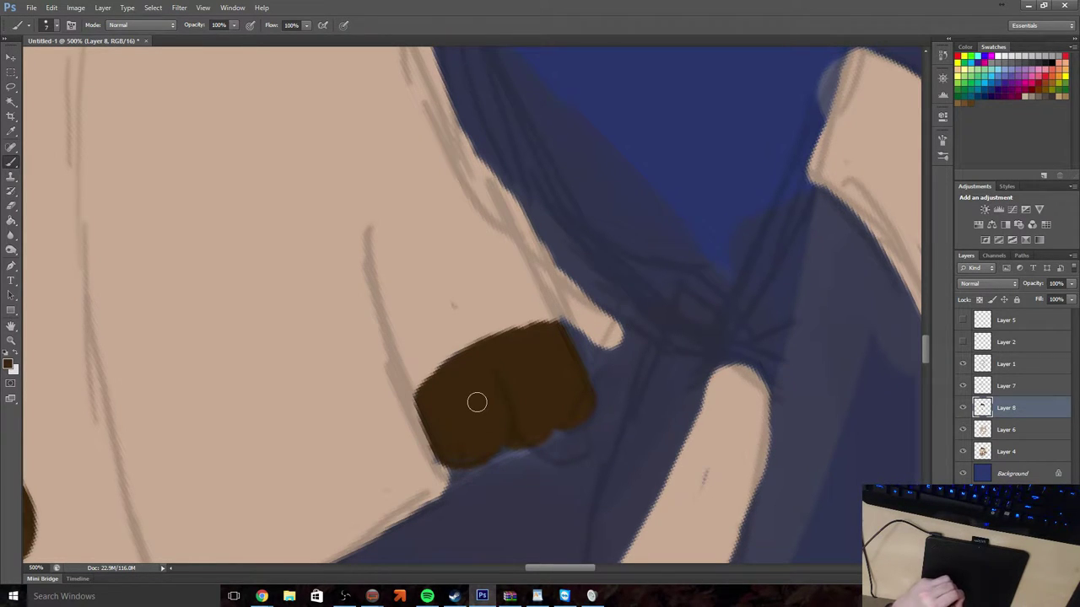
Extend the brown fur down along the right edge of the face as a tapering strip and fill it solid
scroll(474, 399, "up", 4)
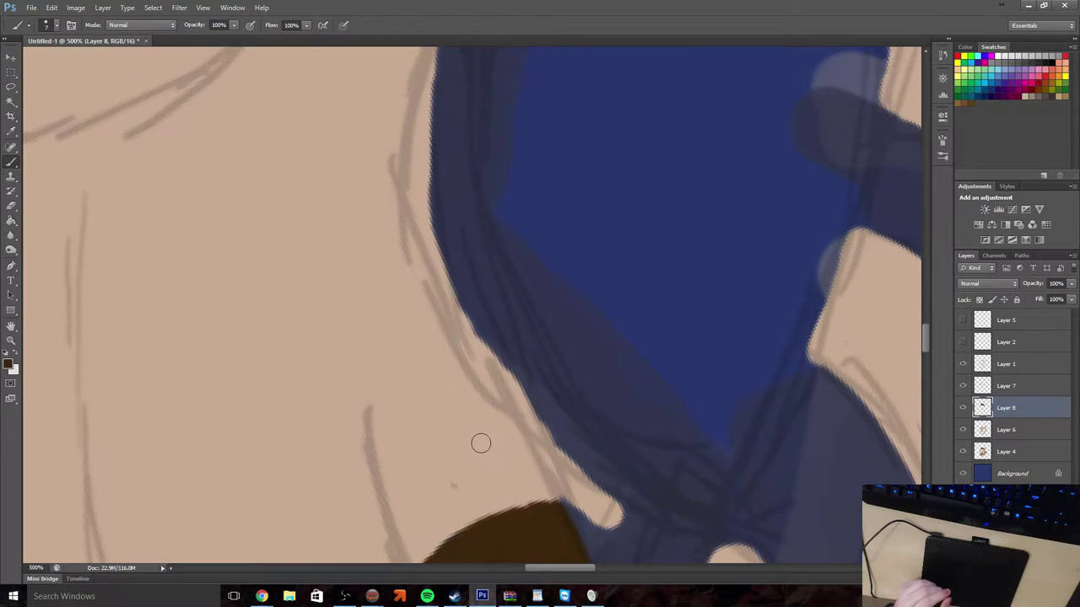
scroll(481, 443, "up", 10)
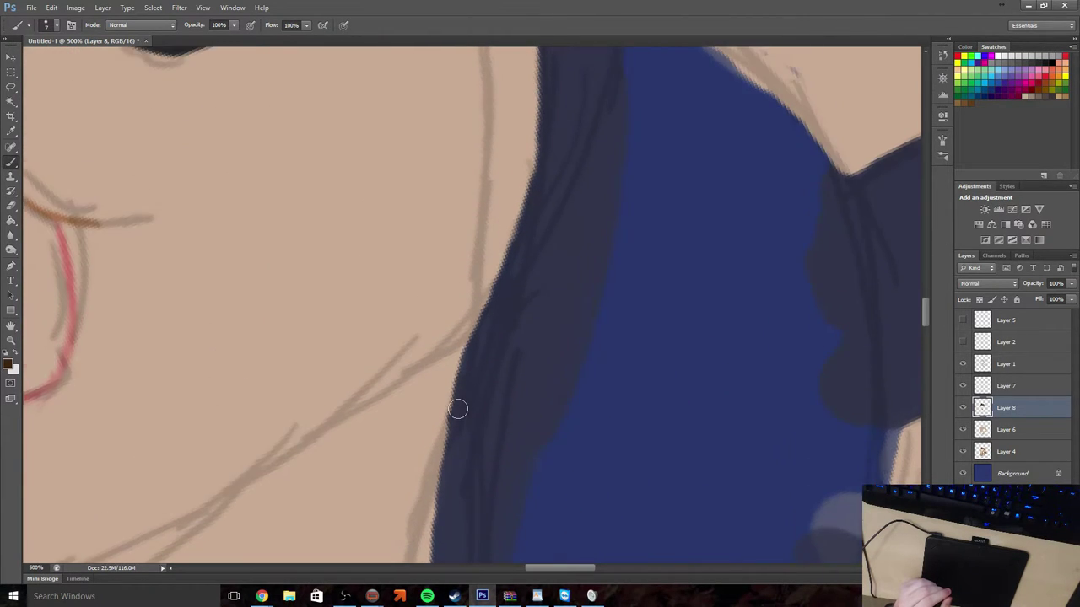
scroll(457, 409, "up", 5)
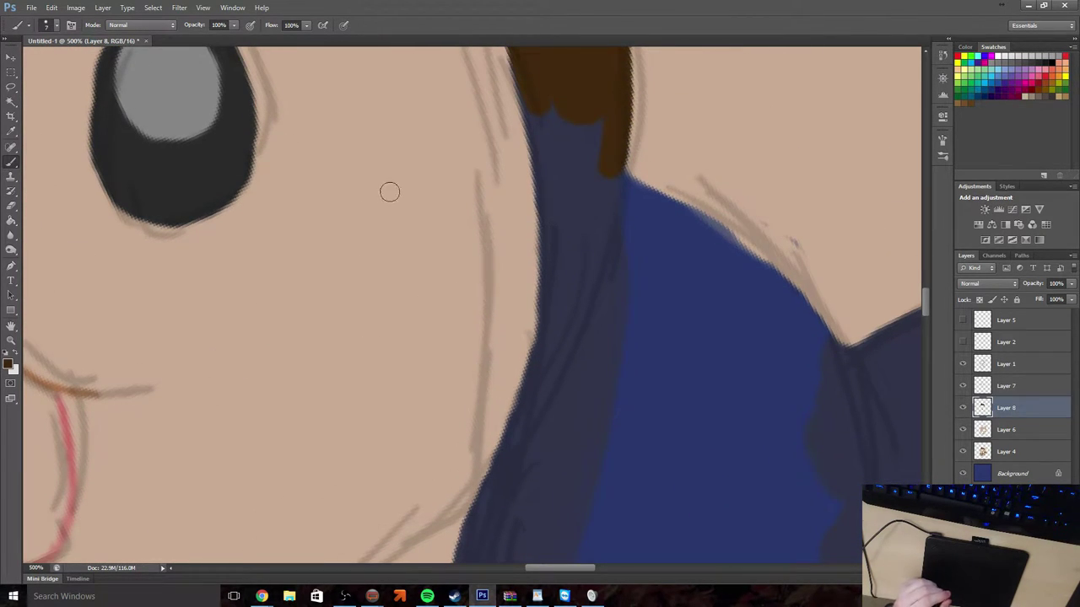
mouse_move(573, 99)
left_mouse_down()
mouse_move(538, 94)
mouse_move(551, 276)
mouse_move(499, 465)
left_mouse_up()
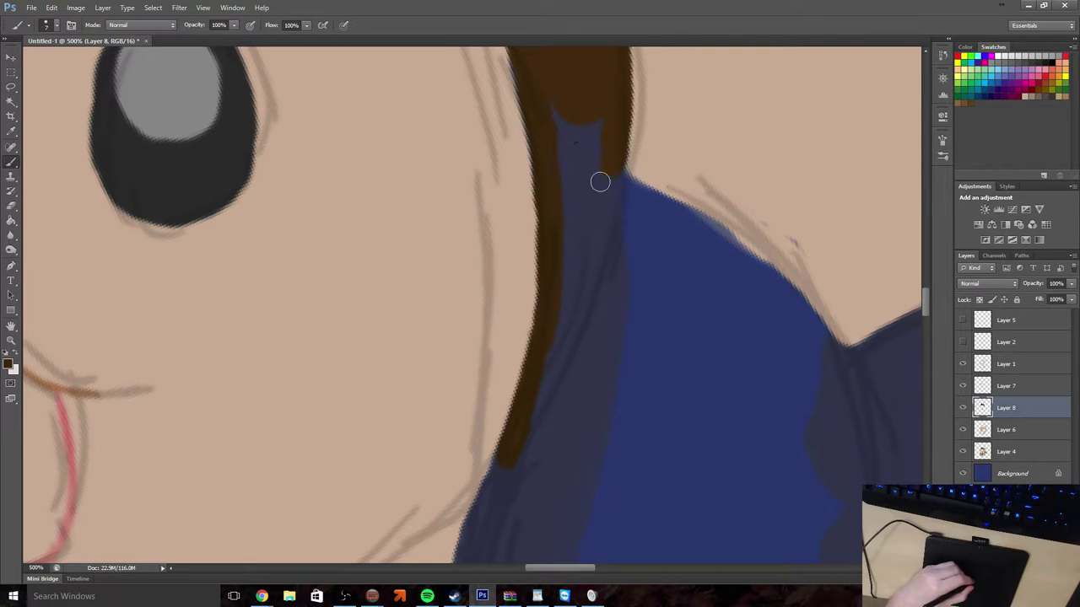
mouse_move(611, 171)
left_mouse_down()
mouse_move(583, 298)
mouse_move(548, 380)
left_mouse_up()
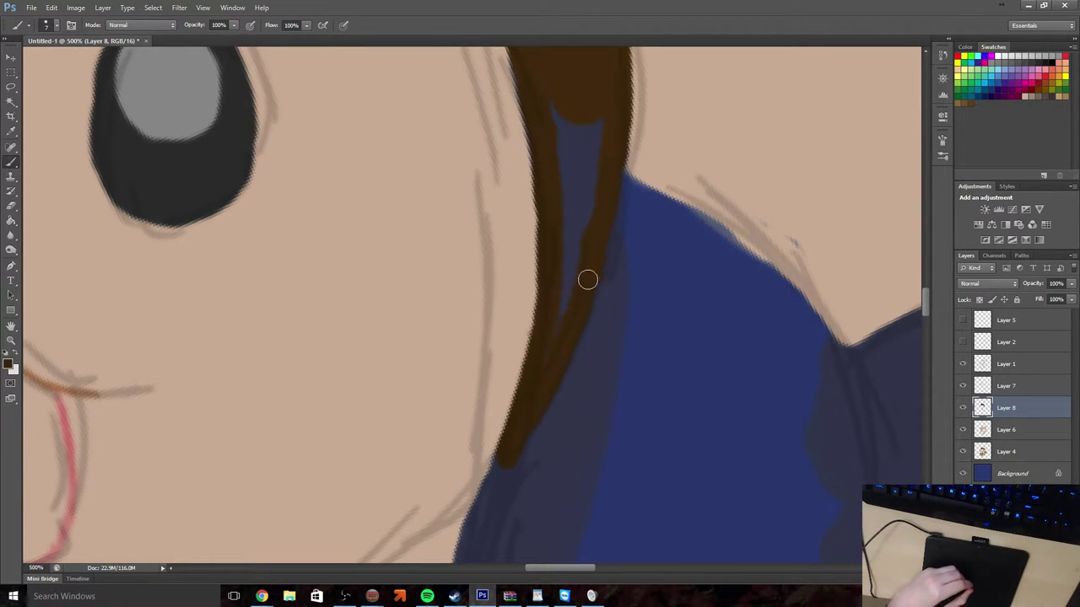
mouse_move(606, 169)
left_mouse_down()
mouse_move(592, 209)
mouse_move(561, 91)
mouse_move(578, 222)
mouse_move(570, 294)
left_mouse_up()
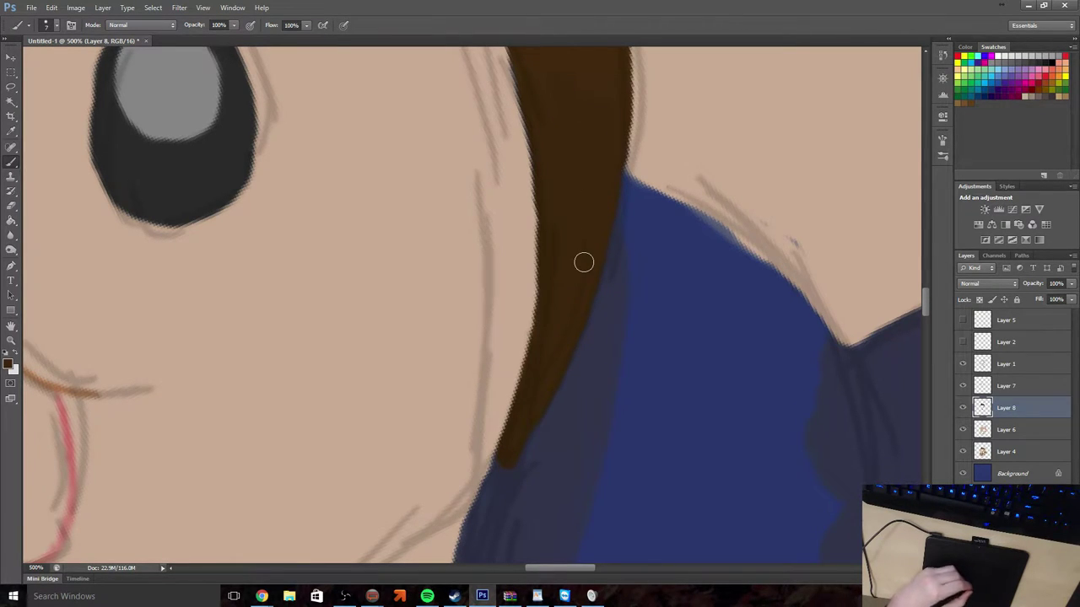
Draw the brown strip's outer line from the cheek down the body's right side to just above the rounded beige tip beside the paw
scroll(583, 263, "down", 10)
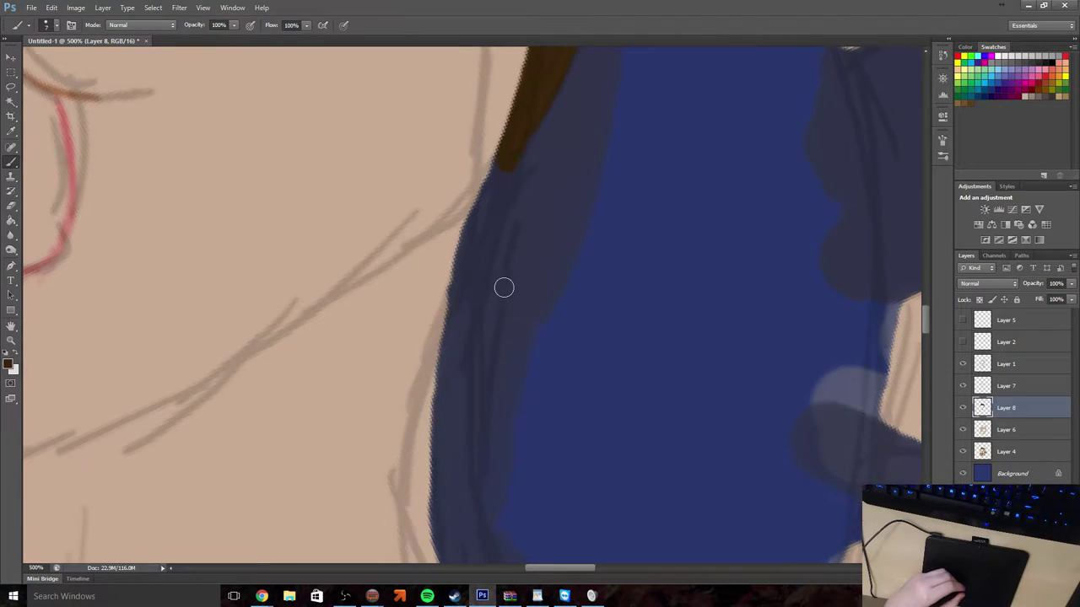
scroll(506, 270, "down", 3)
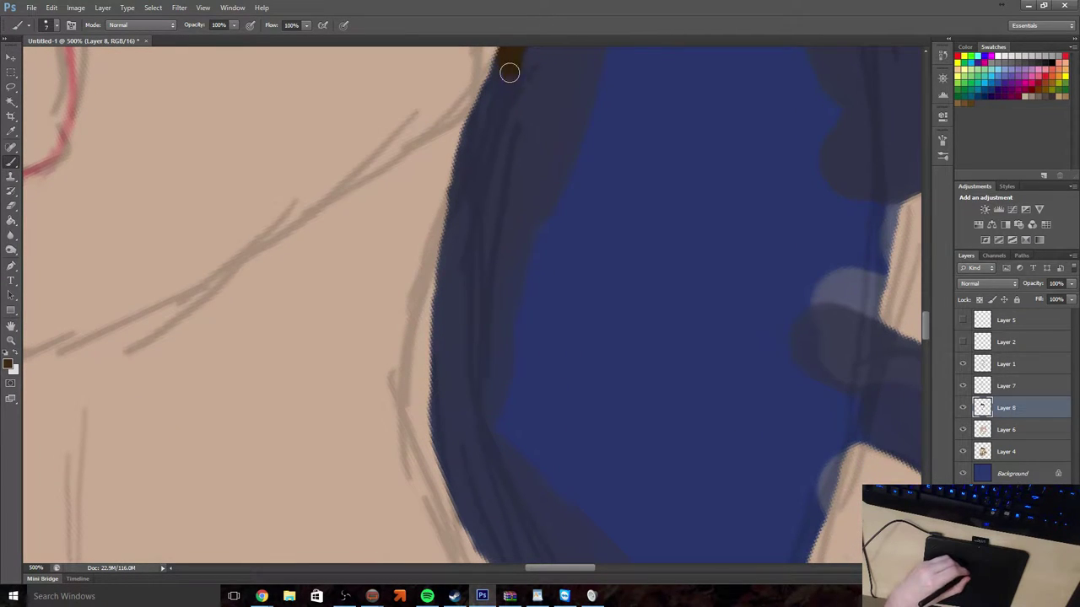
mouse_move(502, 91)
left_mouse_down()
mouse_move(465, 241)
mouse_move(469, 383)
left_mouse_up()
scroll(465, 352, "down", 4)
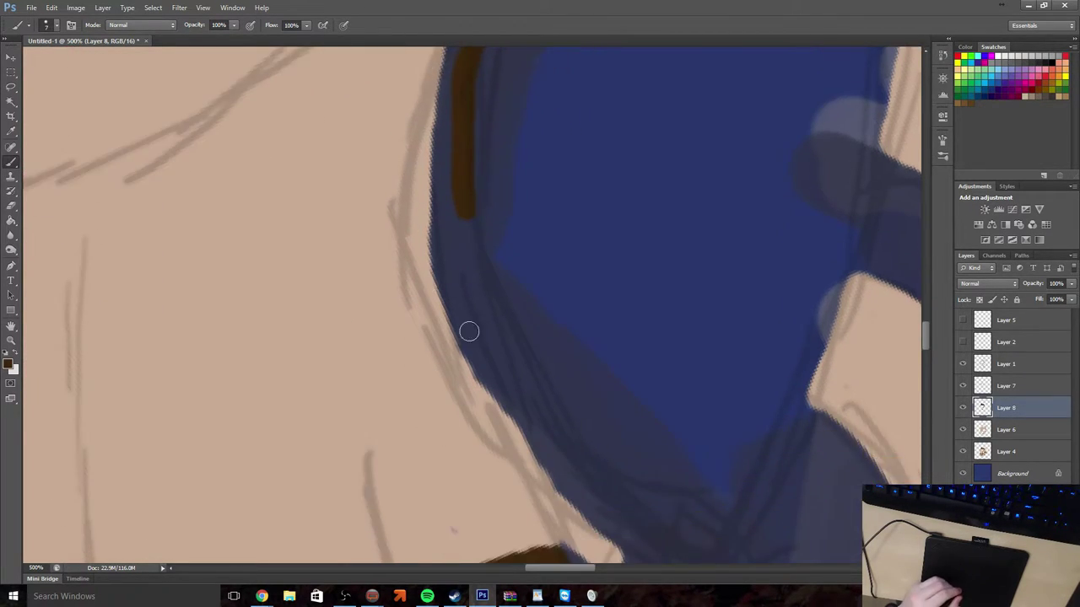
scroll(472, 329, "down", 2)
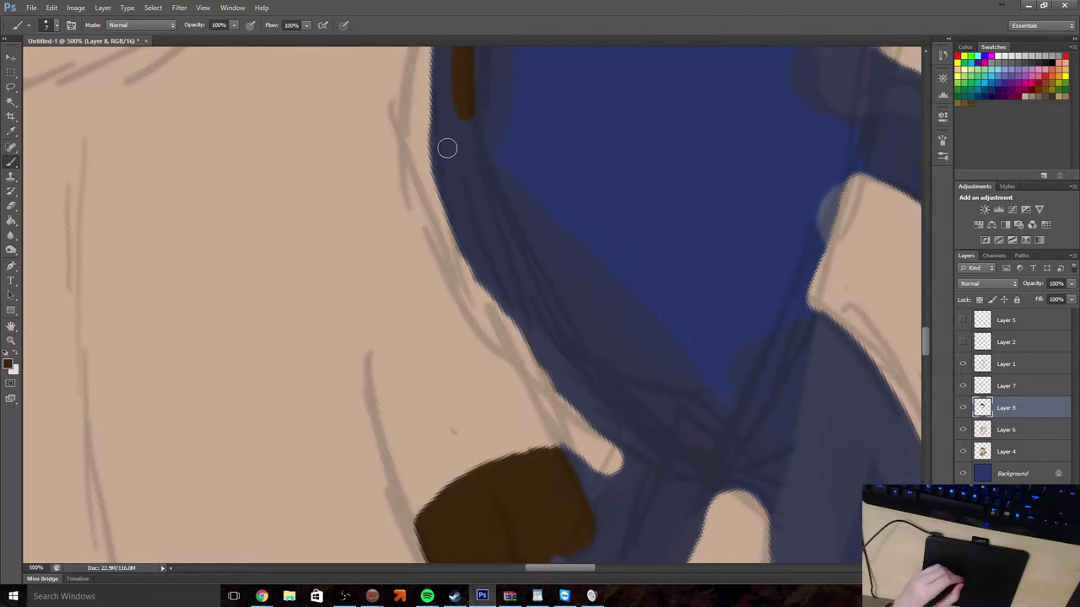
left_click_drag(466, 108, 473, 155)
left_click_drag(487, 200, 606, 405)
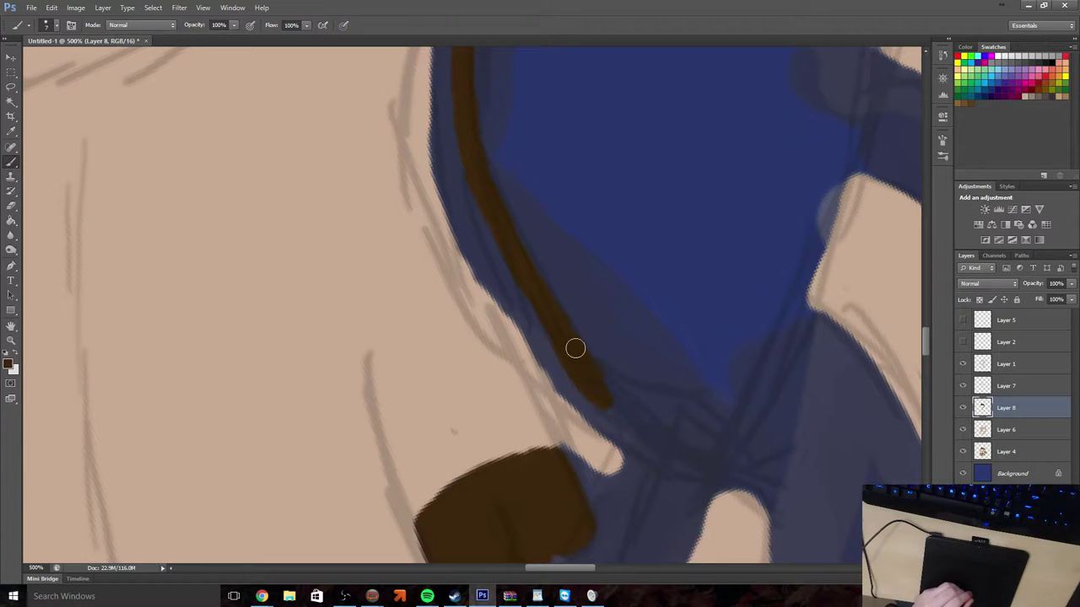
scroll(624, 422, "down", 6)
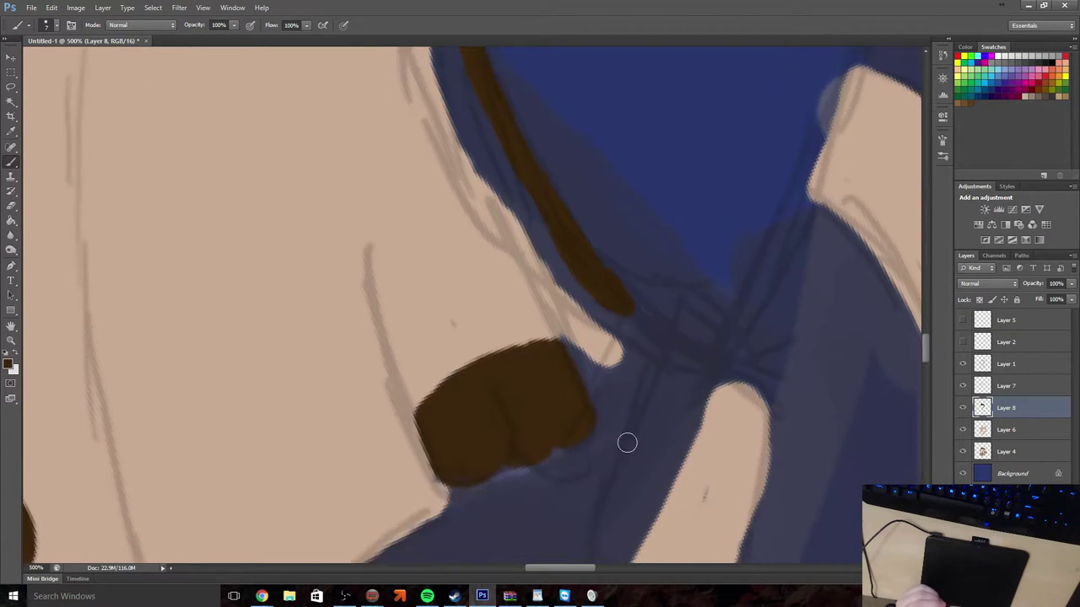
scroll(635, 430, "up", 4)
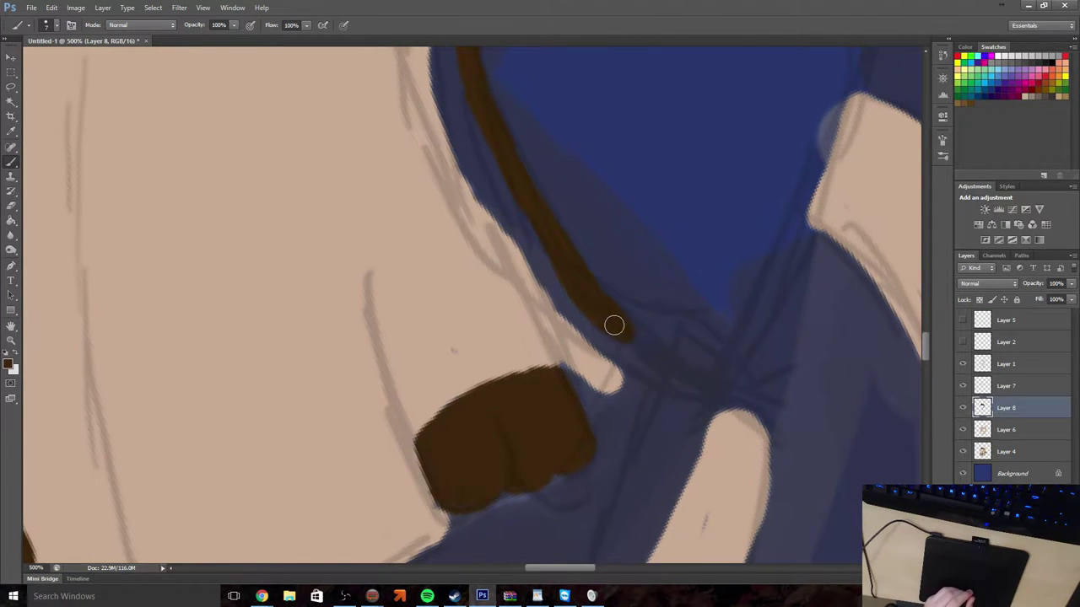
left_click_drag(613, 325, 712, 396)
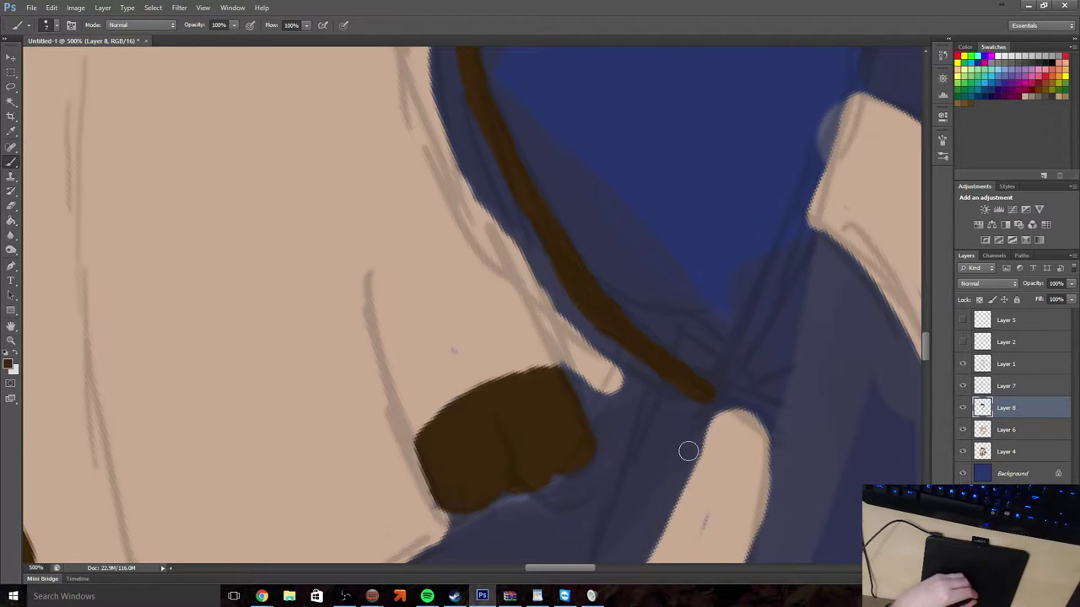
Fill the space between the brown outer line and the beige edge along the neck and upper body with brown
scroll(698, 434, "down", 2)
scroll(697, 434, "up", 2)
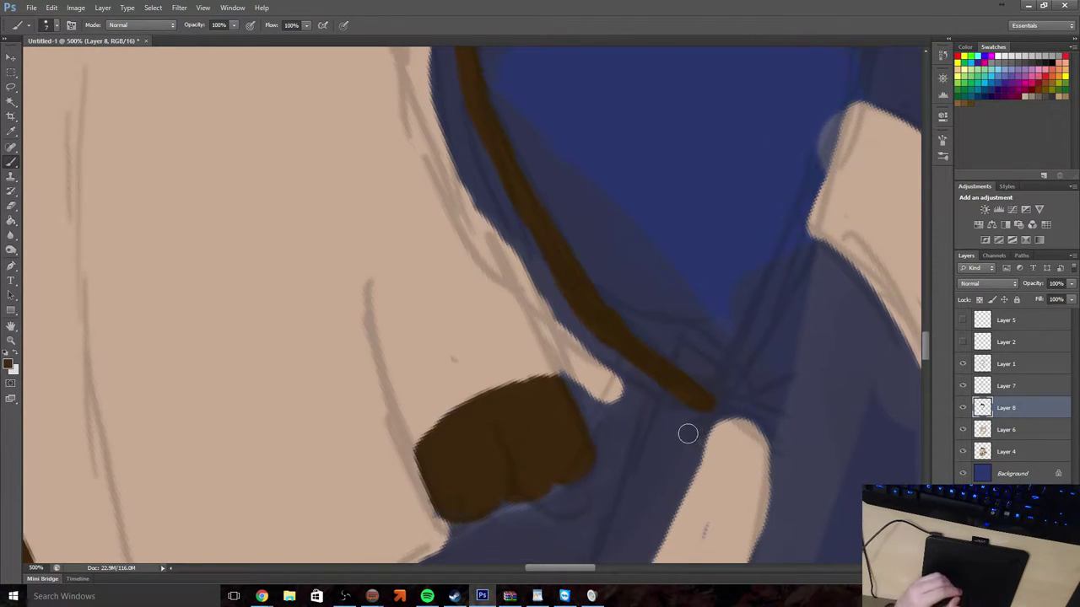
scroll(687, 434, "up", 5)
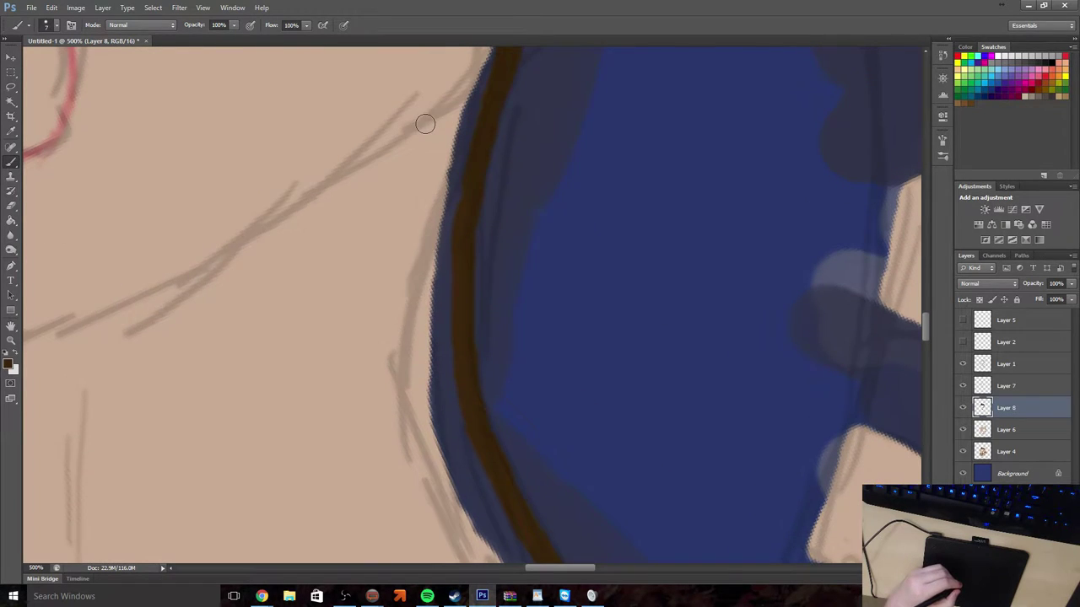
scroll(425, 124, "up", 2)
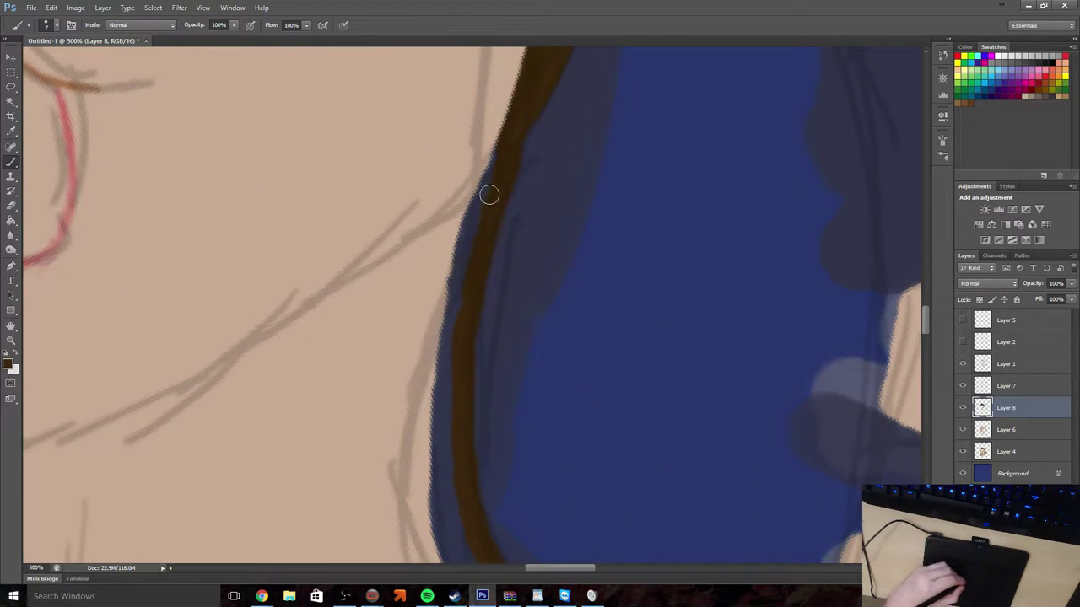
mouse_move(498, 168)
left_mouse_down()
mouse_move(452, 306)
mouse_move(439, 402)
mouse_move(449, 468)
left_mouse_up()
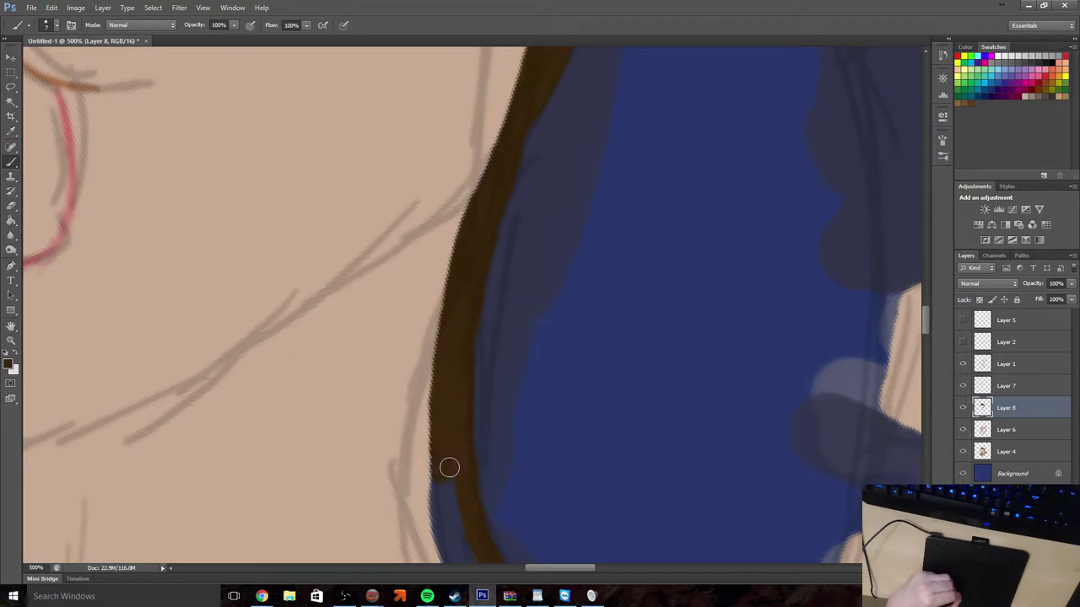
scroll(497, 407, "down", 5)
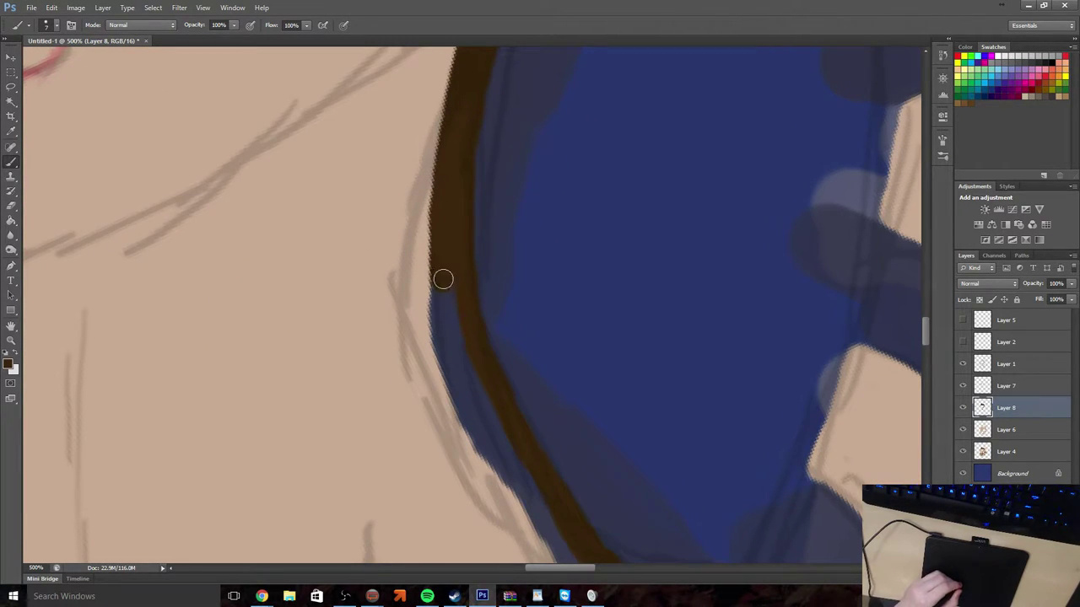
mouse_move(443, 278)
left_mouse_down()
mouse_move(439, 316)
mouse_move(456, 396)
mouse_move(512, 475)
left_mouse_up()
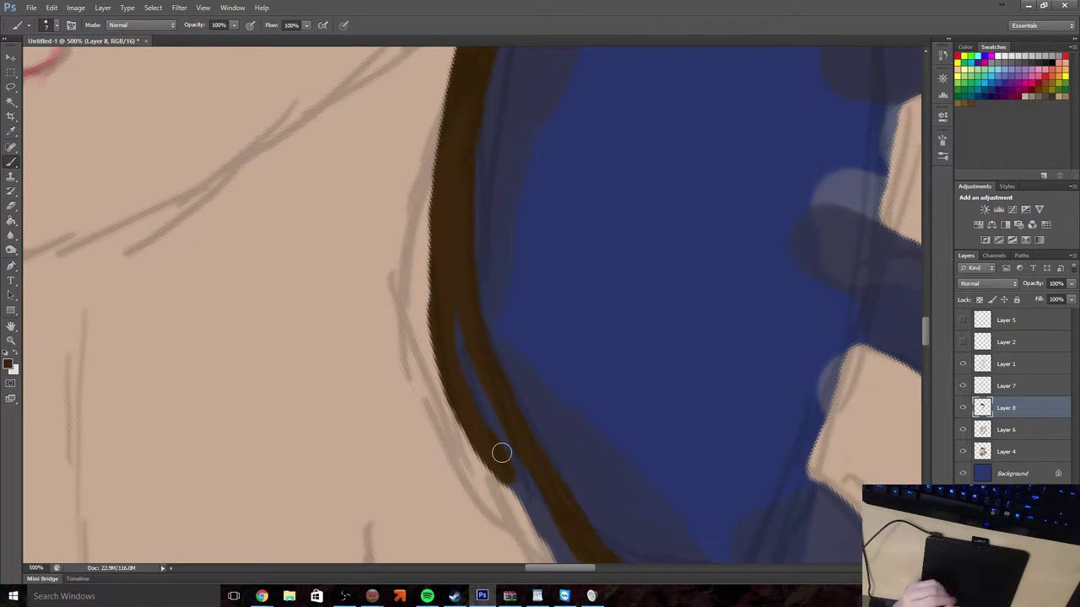
mouse_move(460, 336)
left_mouse_down()
mouse_move(477, 391)
mouse_move(467, 325)
left_mouse_up()
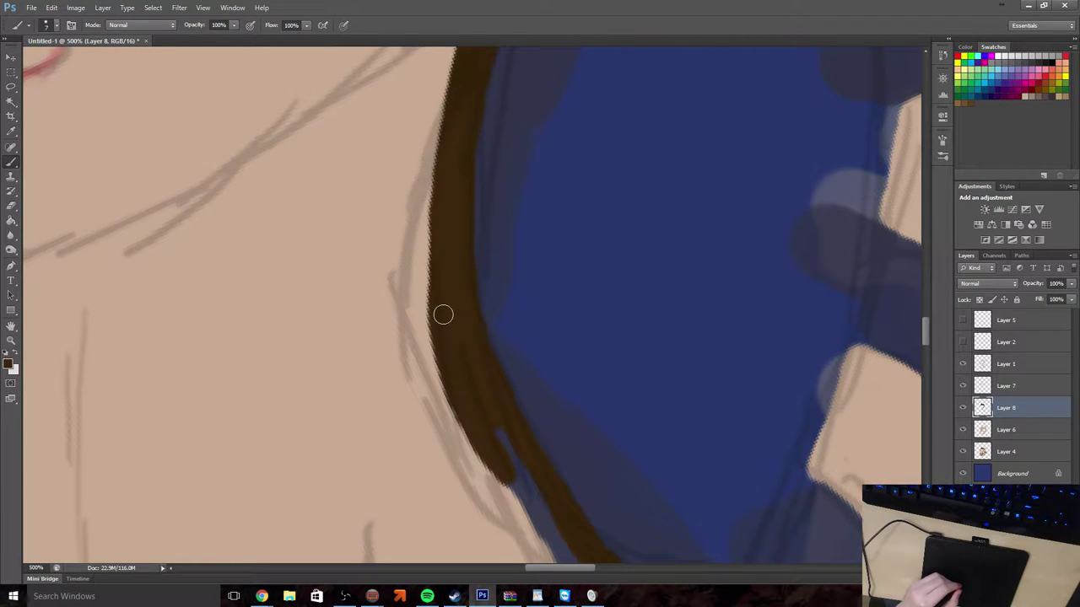
Fill the gap between the brown outer line and the beige edge down to the rounded beige tip, covering the tip's end beside the paw
scroll(448, 325, "down", 5)
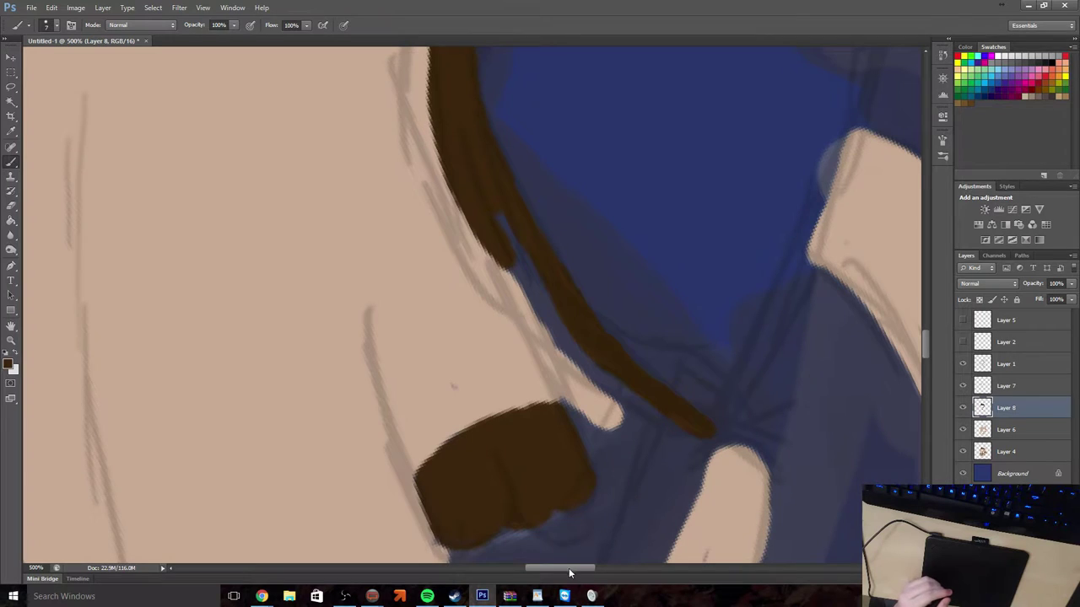
left_click_drag(569, 573, 581, 574)
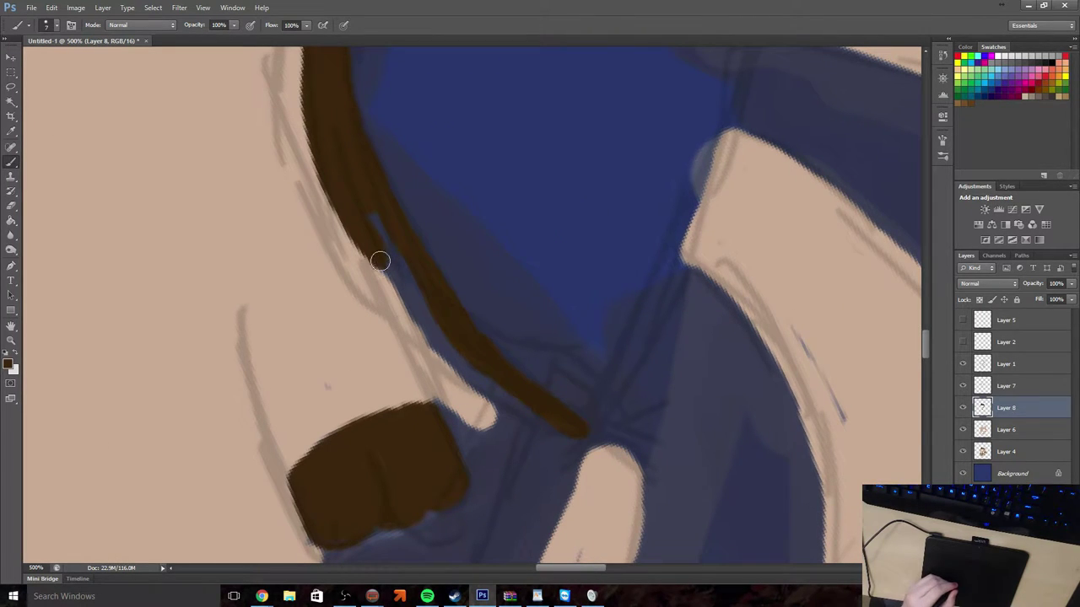
mouse_move(373, 252)
left_mouse_down()
mouse_move(450, 352)
mouse_move(425, 321)
mouse_move(434, 347)
mouse_move(429, 325)
mouse_move(528, 410)
left_mouse_up()
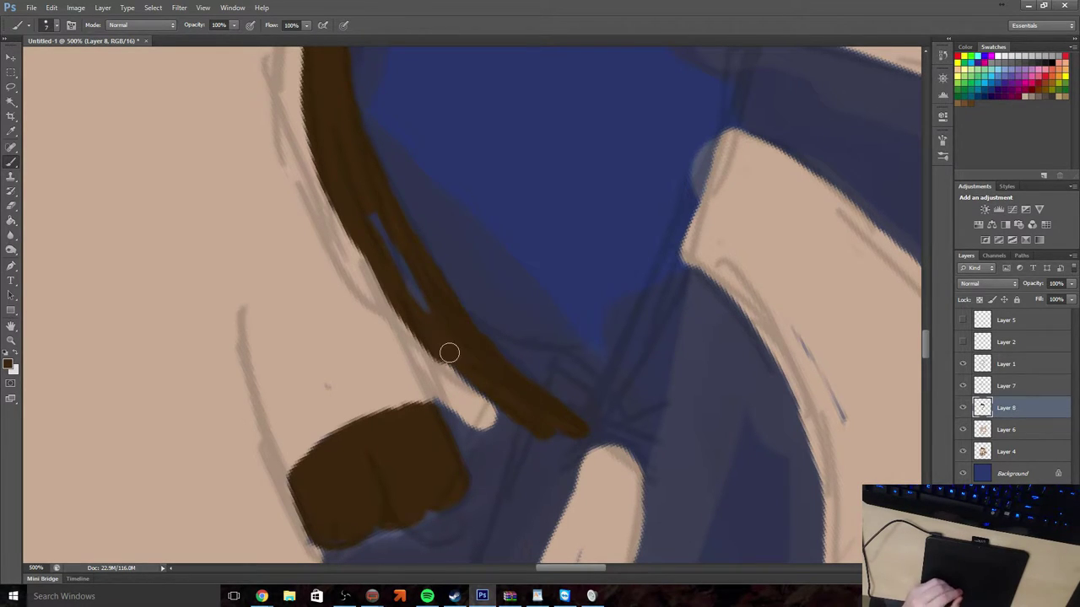
left_click_drag(448, 352, 493, 397)
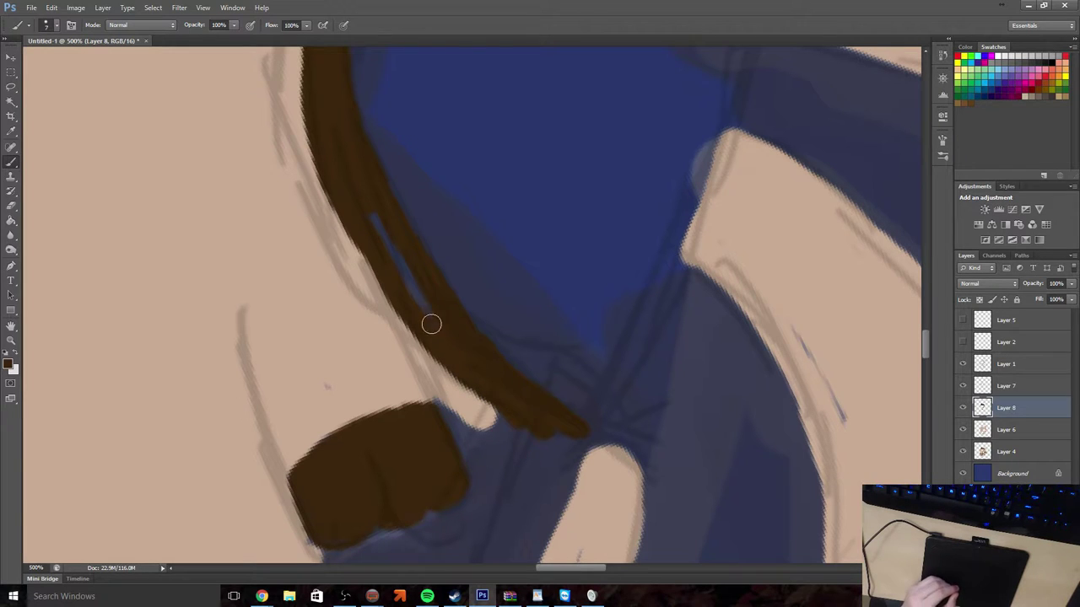
left_click_drag(429, 323, 403, 269)
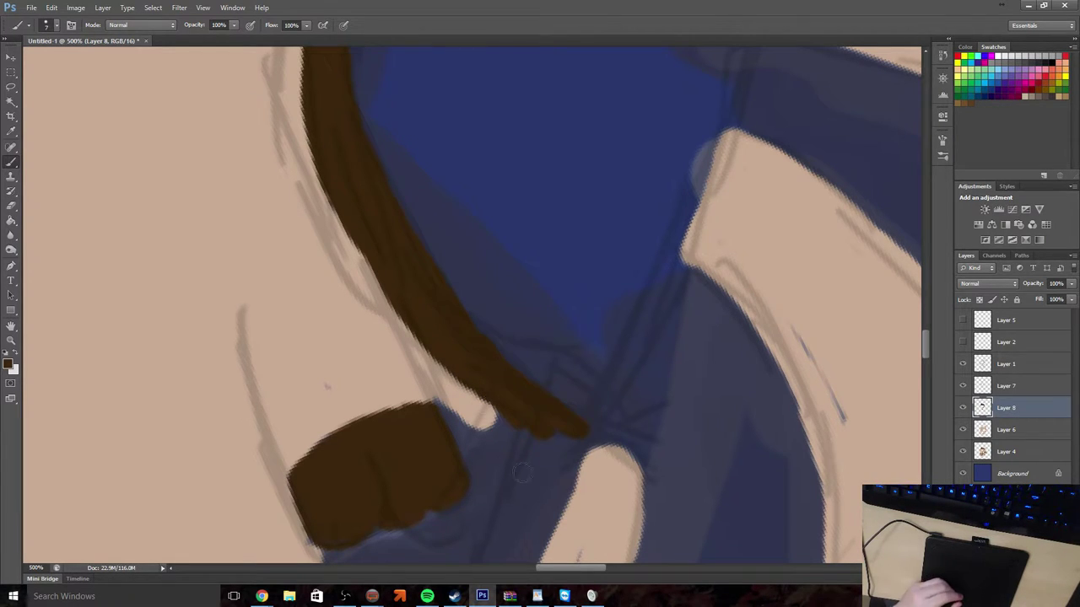
left_click_drag(499, 402, 483, 436)
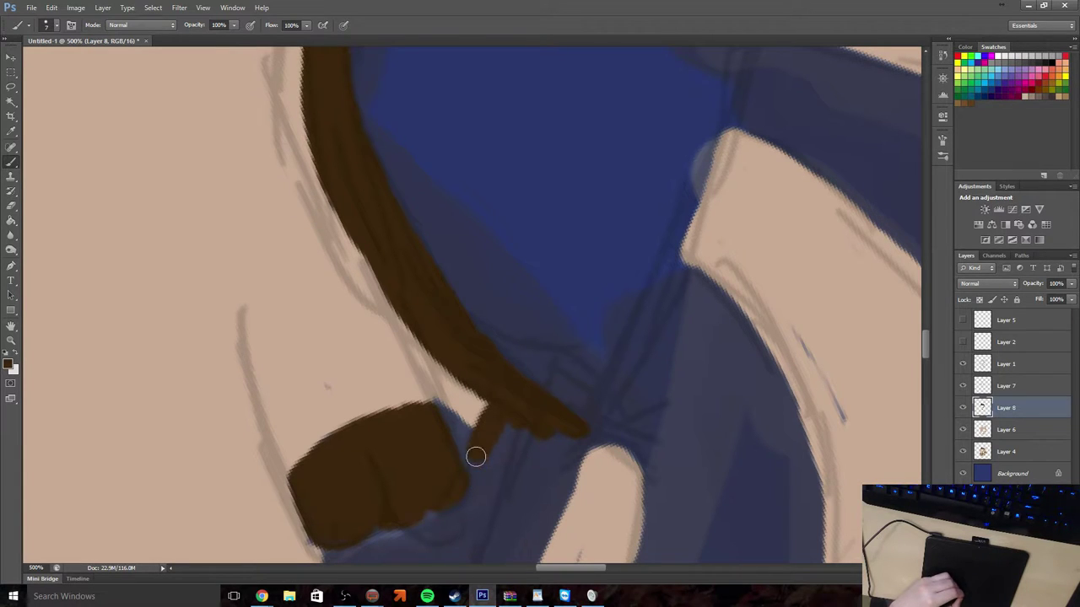
Draw a brown line from the strip's lower end along the edge of the beige stripe below the paw, following the dark band's lower side
scroll(494, 438, "down", 5)
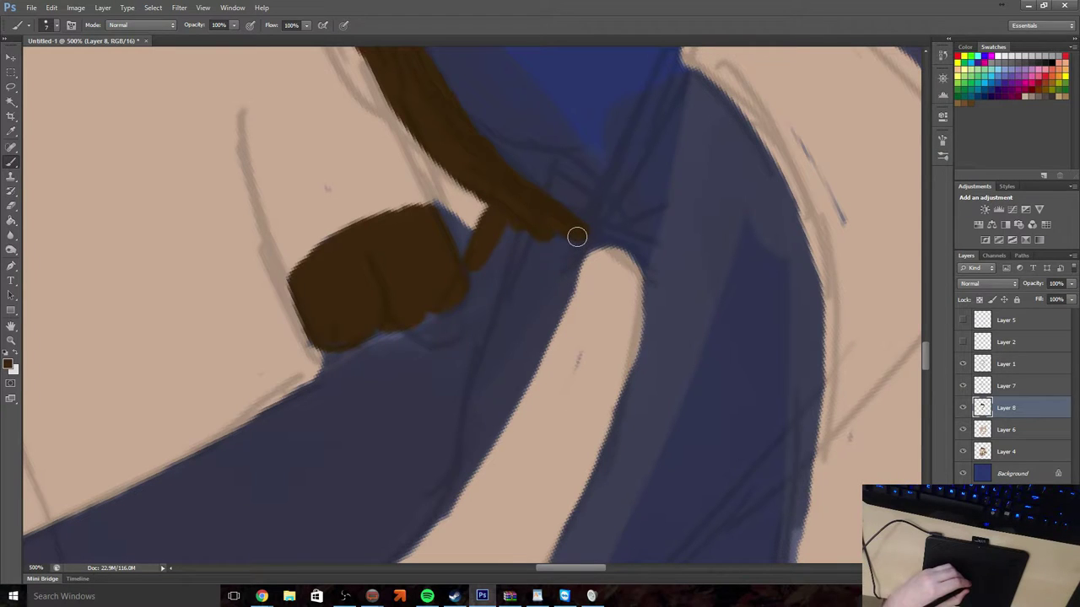
mouse_move(579, 233)
left_mouse_down()
mouse_move(537, 348)
mouse_move(544, 325)
mouse_move(404, 547)
left_mouse_up()
scroll(506, 514, "down", 5)
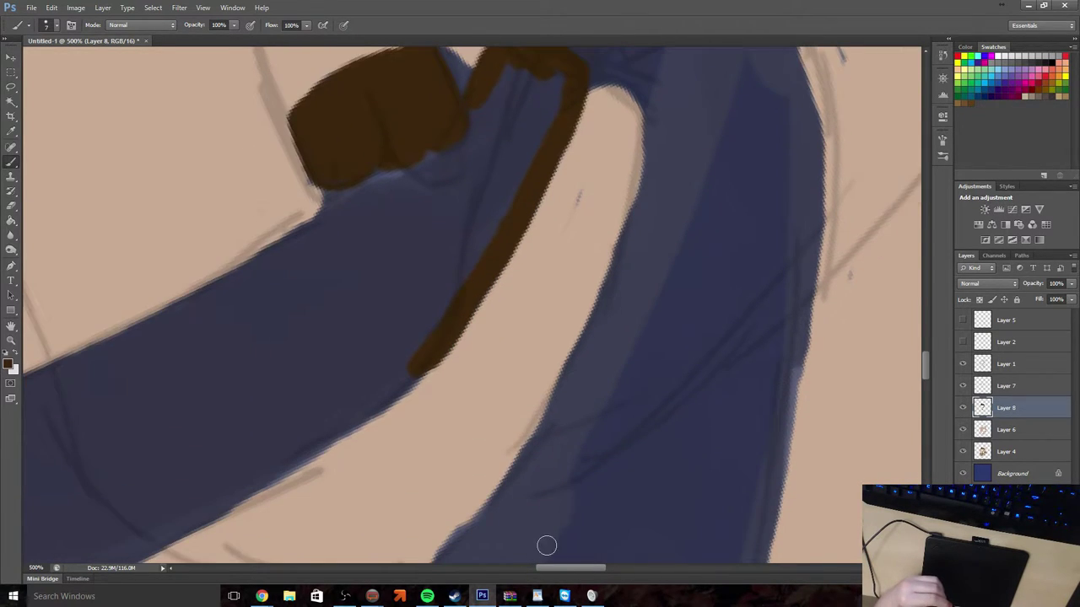
left_click_drag(561, 572, 542, 567)
scroll(549, 473, "down", 3)
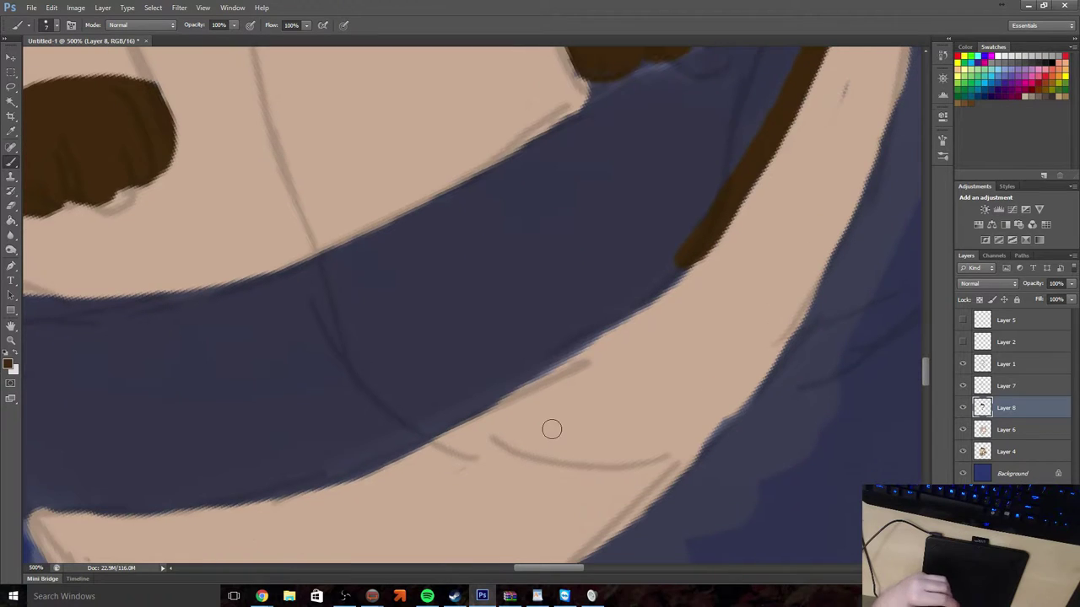
scroll(552, 431, "right", 10)
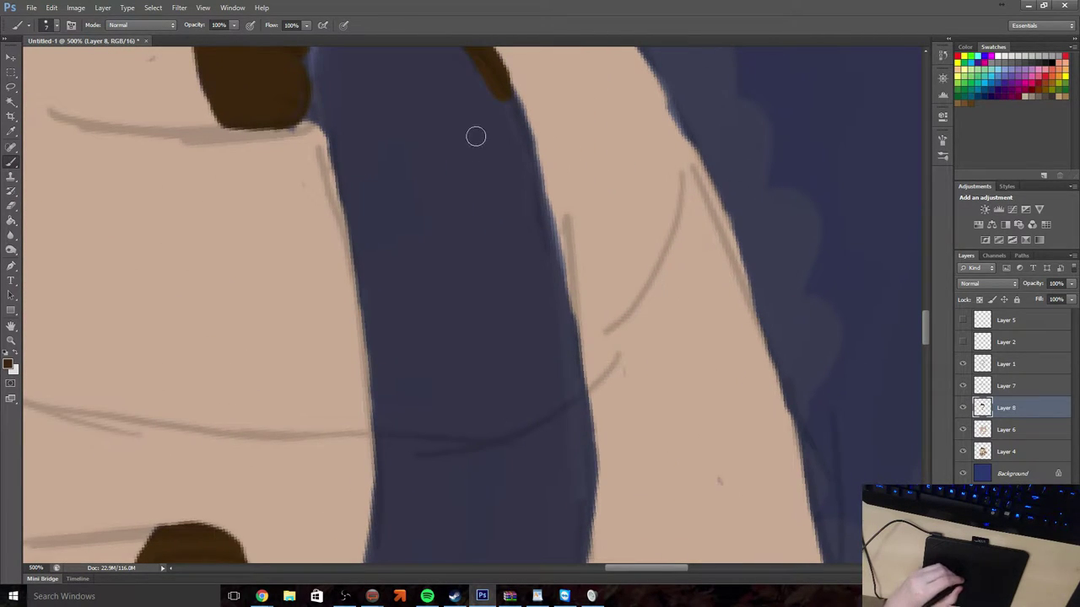
mouse_move(485, 84)
left_mouse_down()
mouse_move(501, 82)
mouse_move(525, 145)
mouse_move(552, 248)
mouse_move(542, 262)
left_mouse_up()
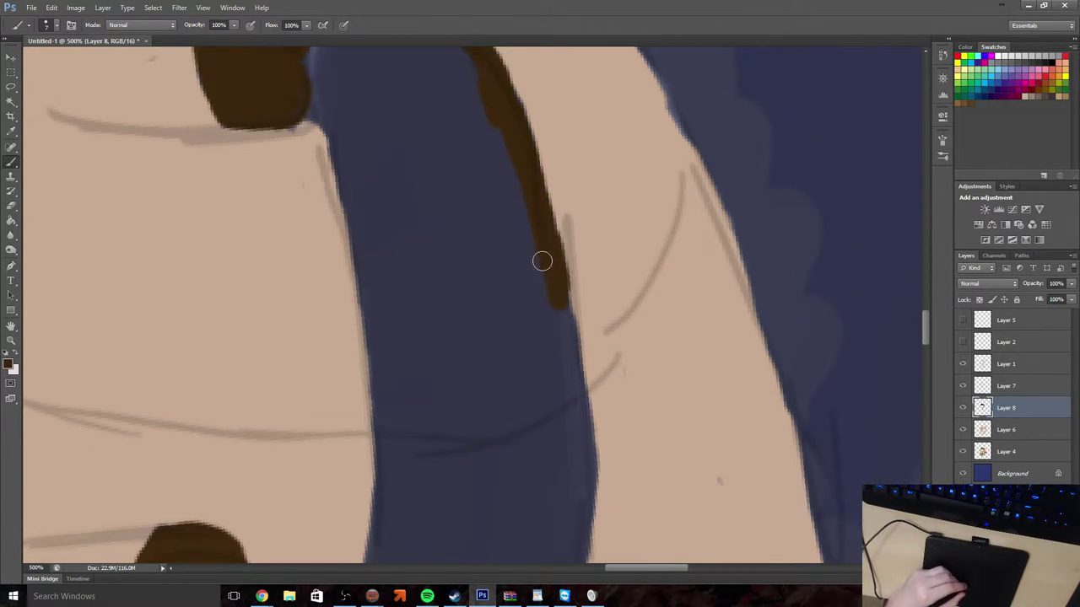
Undo the last brown strokes and redraw the line along the beige stripe all the way to the dark band's far corner
key("ctrl+alt+z")
key("ctrl+alt+z")
key("ctrl+alt+z")
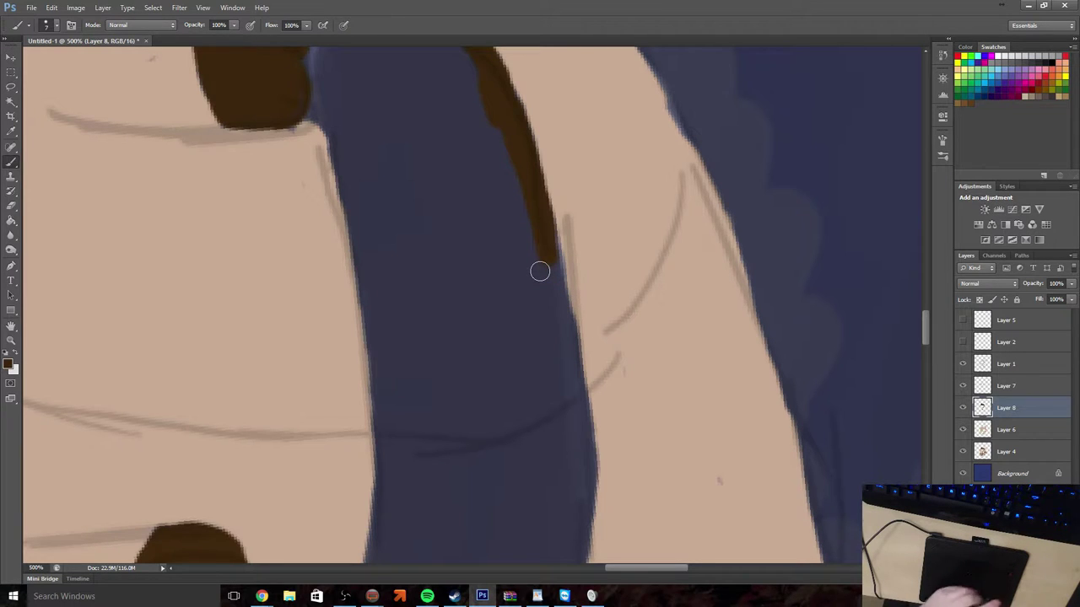
mouse_move(529, 227)
left_mouse_down()
mouse_move(556, 281)
mouse_move(588, 471)
left_mouse_up()
scroll(583, 384, "down", 5)
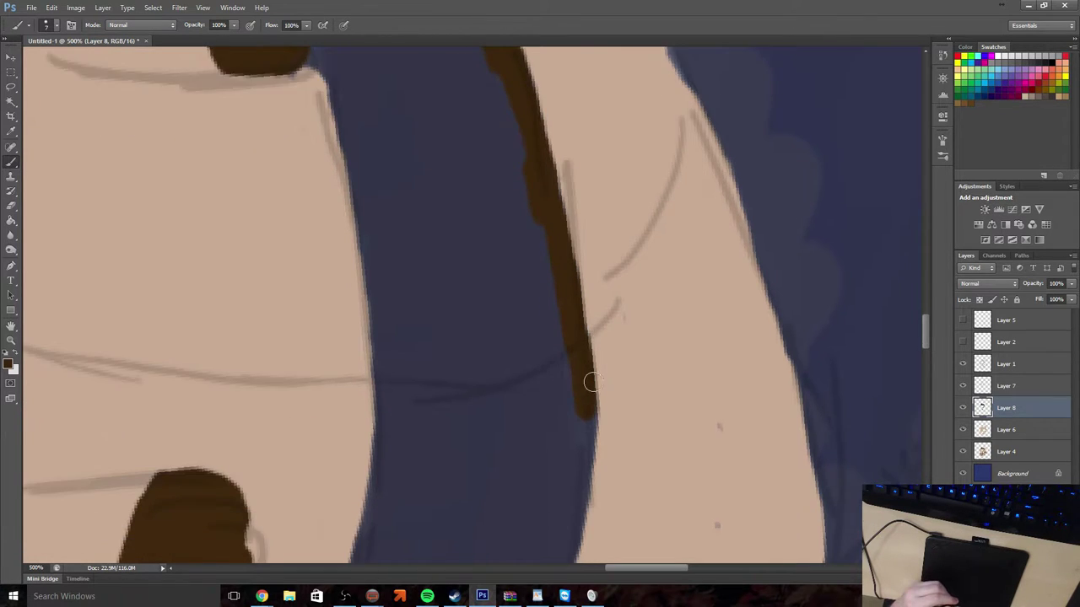
mouse_move(580, 287)
left_mouse_down()
mouse_move(579, 387)
mouse_move(532, 540)
left_mouse_up()
scroll(551, 503, "down", 5)
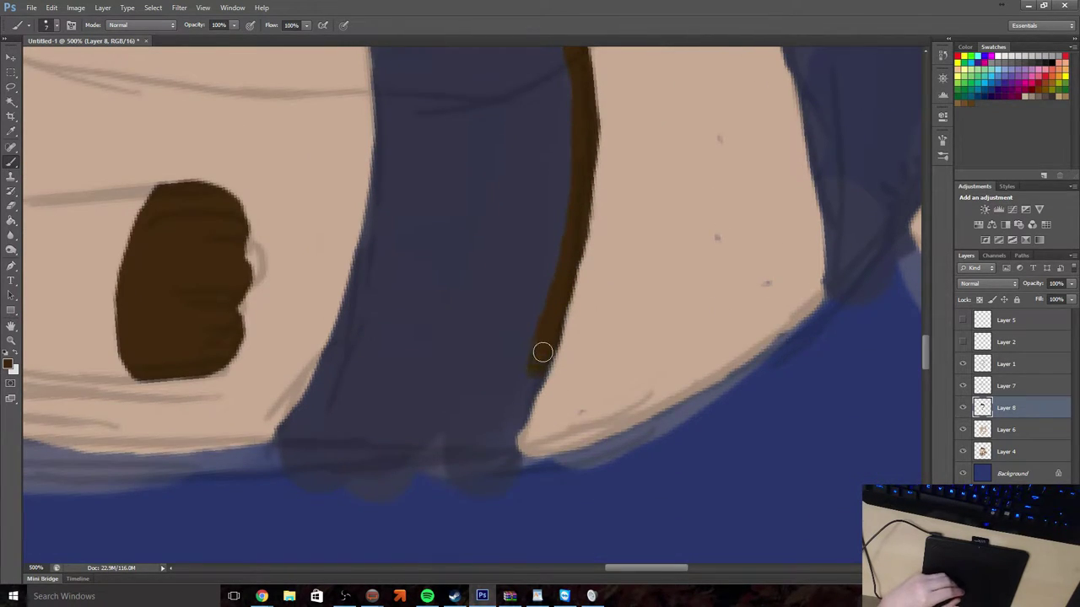
left_click_drag(543, 352, 508, 443)
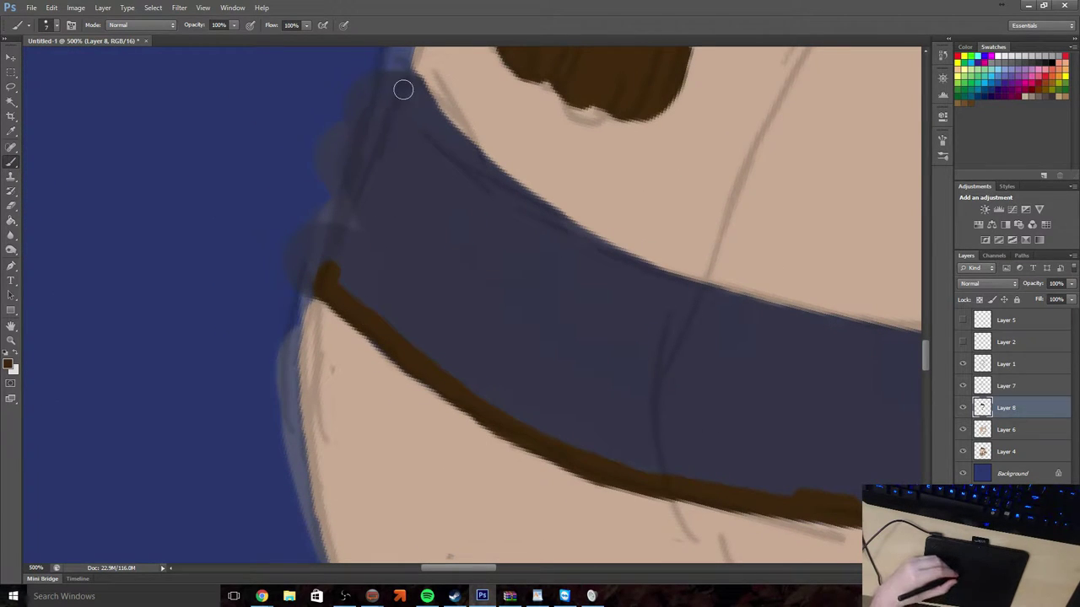
Close the dark band's far end with a brown line and outline its upper edge along the beige belly back to the paw
left_click_drag(409, 79, 339, 258)
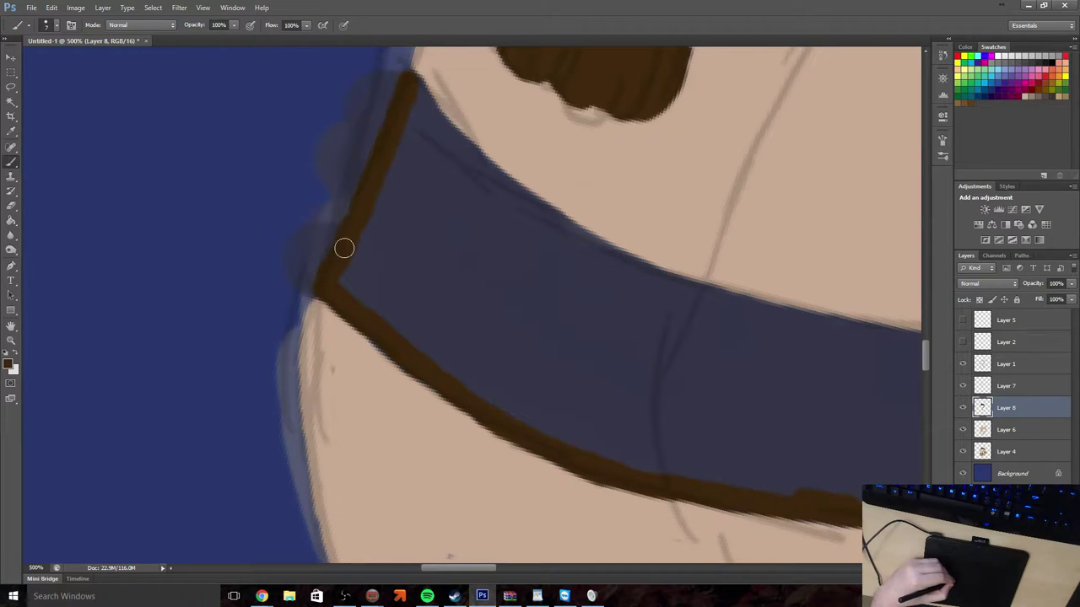
mouse_move(428, 103)
left_mouse_down()
mouse_move(456, 135)
mouse_move(429, 101)
left_mouse_up()
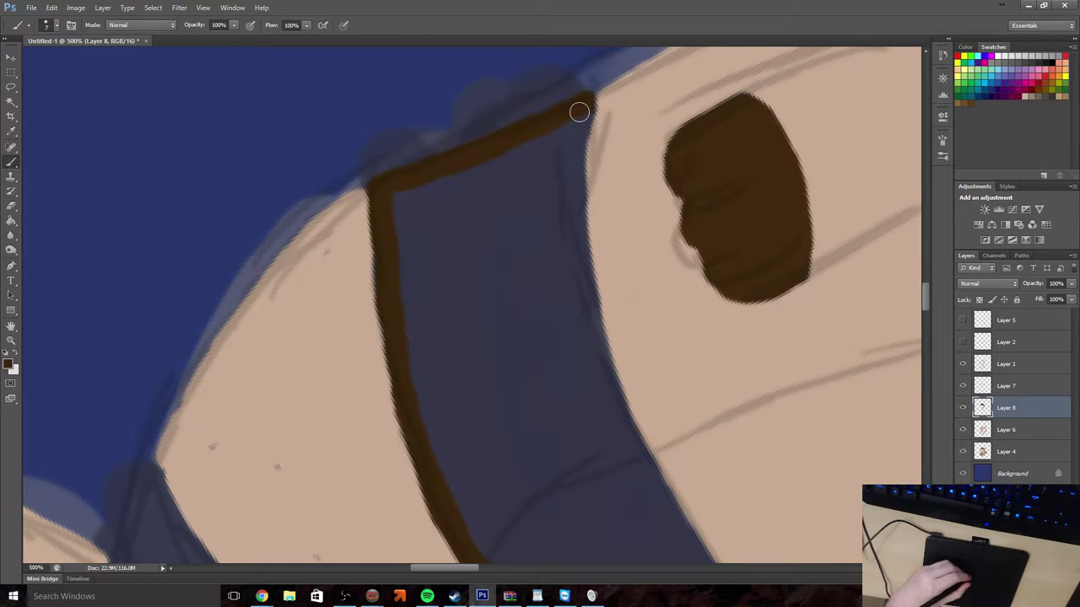
left_click_drag(578, 109, 572, 247)
mouse_move(576, 197)
left_mouse_down()
mouse_move(609, 388)
mouse_move(587, 278)
mouse_move(599, 362)
mouse_move(610, 380)
mouse_move(611, 346)
left_mouse_up()
scroll(610, 346, "down", 3)
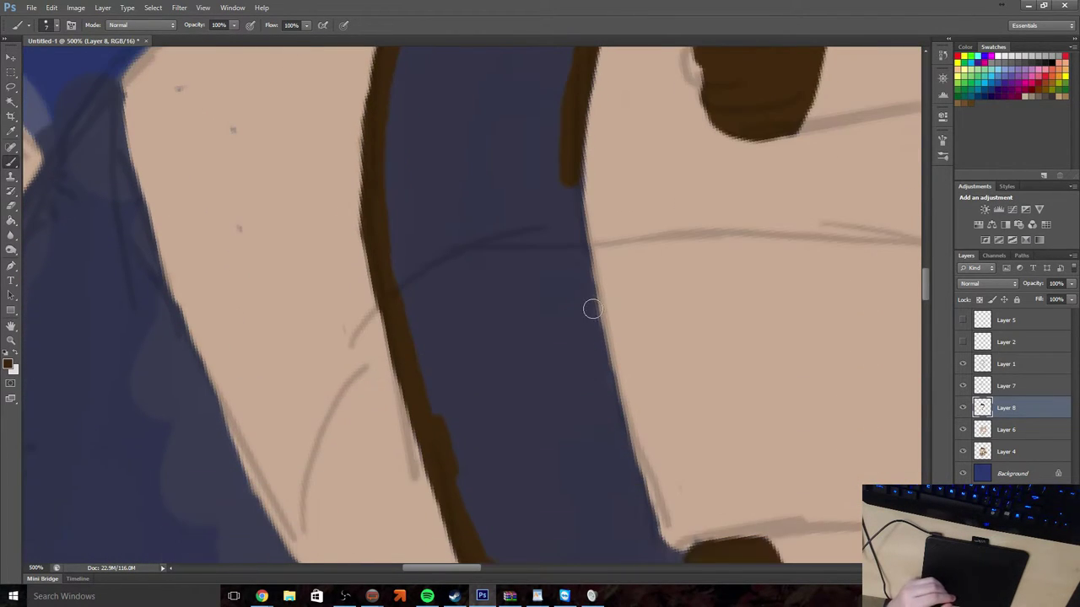
mouse_move(549, 155)
left_mouse_down()
mouse_move(568, 178)
mouse_move(607, 391)
left_mouse_up()
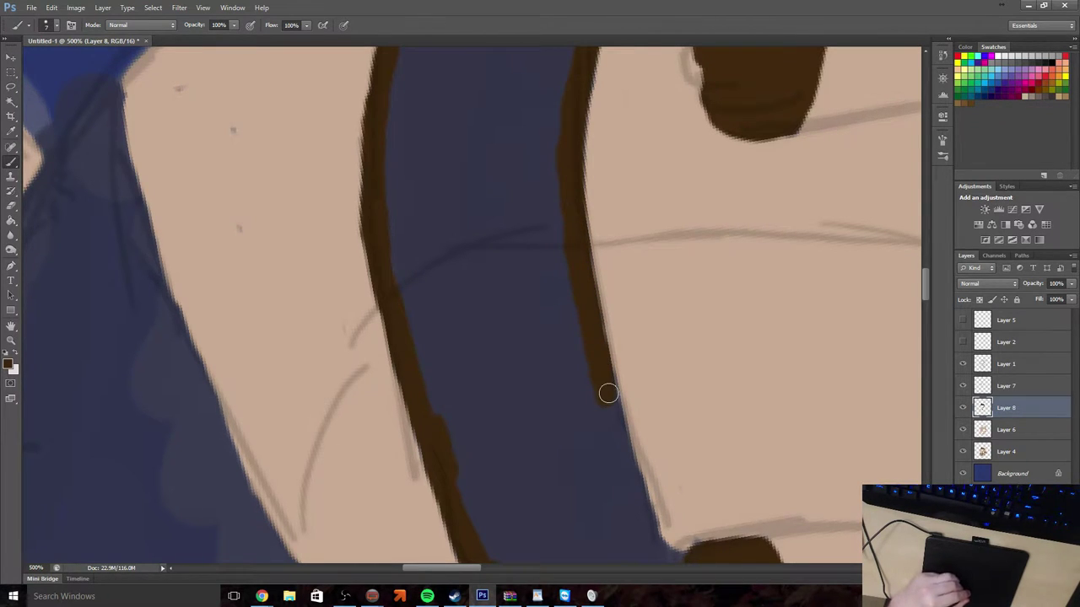
scroll(637, 426, "down", 2)
scroll(637, 427, "down", 2)
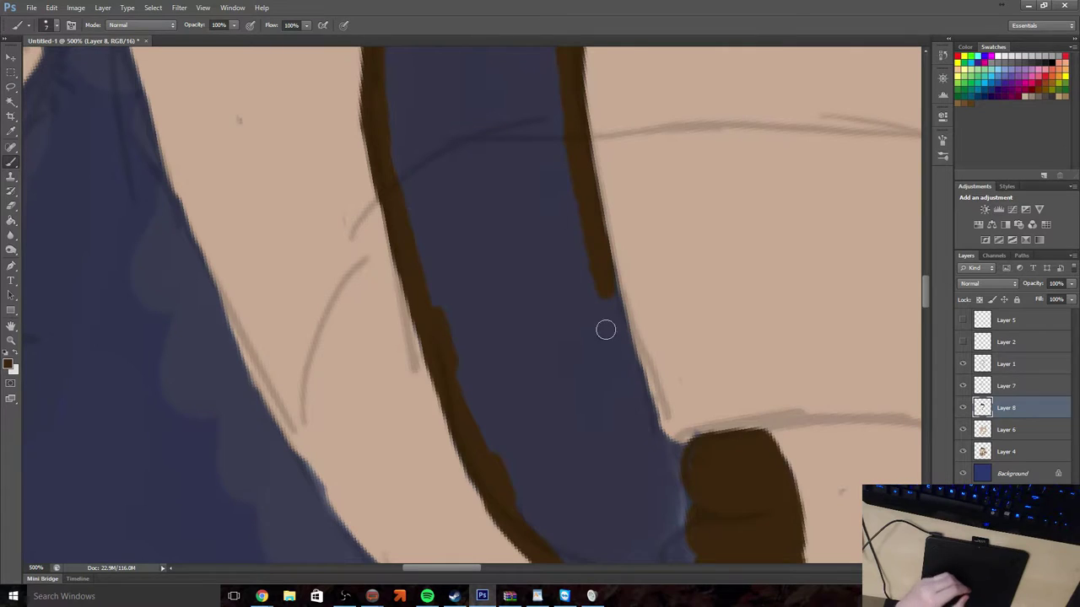
mouse_move(611, 288)
left_mouse_down()
mouse_move(637, 397)
mouse_move(636, 386)
mouse_move(674, 468)
left_mouse_up()
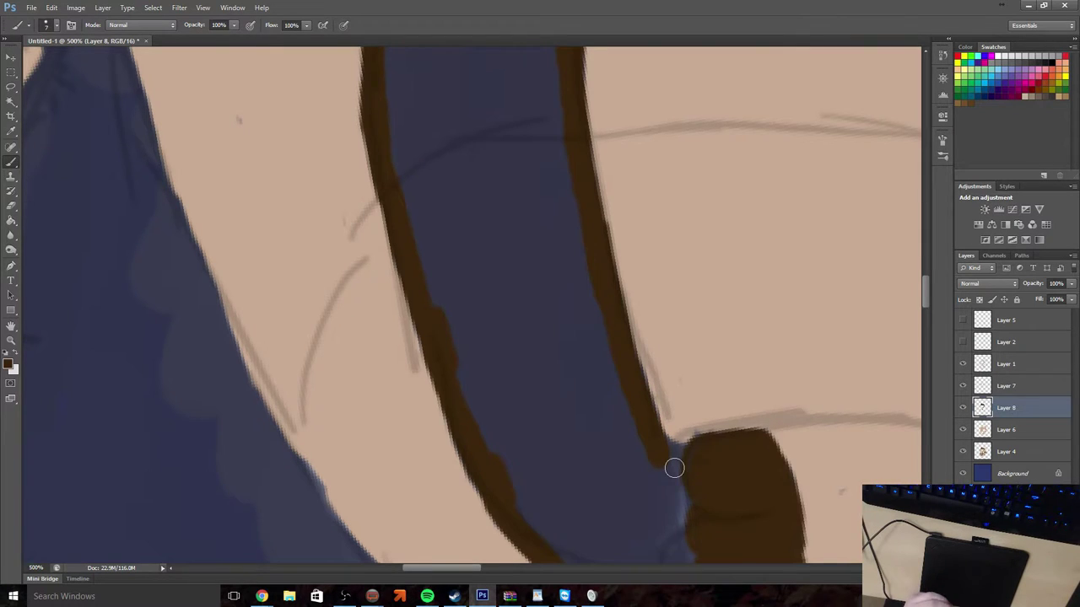
Fill the band's end around the paw with brown, joining it to the paw and the strip from the neck
scroll(674, 469, "down", 3)
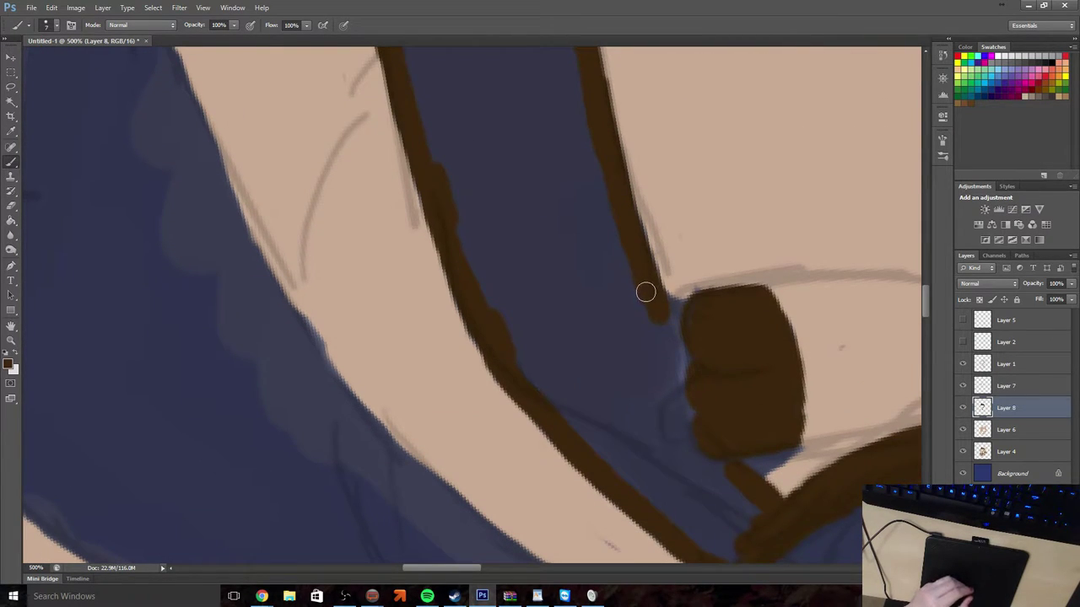
mouse_move(645, 281)
left_mouse_down()
mouse_move(696, 430)
mouse_move(727, 472)
mouse_move(697, 460)
mouse_move(692, 428)
mouse_move(654, 384)
mouse_move(685, 410)
mouse_move(669, 398)
mouse_move(662, 336)
mouse_move(653, 363)
mouse_move(628, 358)
mouse_move(699, 487)
left_mouse_up()
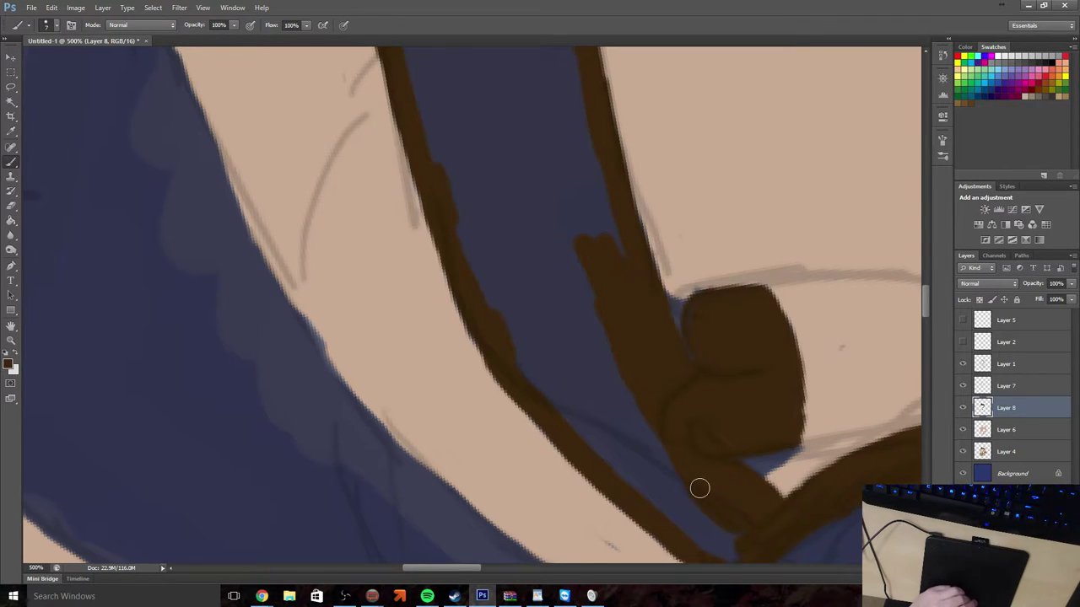
scroll(659, 381, "down", 2)
mouse_move(707, 445)
left_mouse_down()
mouse_move(734, 483)
mouse_move(716, 477)
mouse_move(656, 406)
mouse_move(692, 451)
mouse_move(604, 395)
mouse_move(584, 341)
mouse_move(582, 283)
mouse_move(665, 388)
mouse_move(651, 382)
mouse_move(628, 329)
mouse_move(627, 263)
mouse_move(625, 280)
mouse_move(594, 246)
mouse_move(626, 243)
mouse_move(615, 253)
mouse_move(626, 315)
mouse_move(615, 334)
mouse_move(587, 334)
mouse_move(510, 234)
mouse_move(553, 311)
mouse_move(518, 262)
left_mouse_up()
Fill the rest of the outlined band solid brown from the paw to its closed far end
scroll(506, 220, "up", 3)
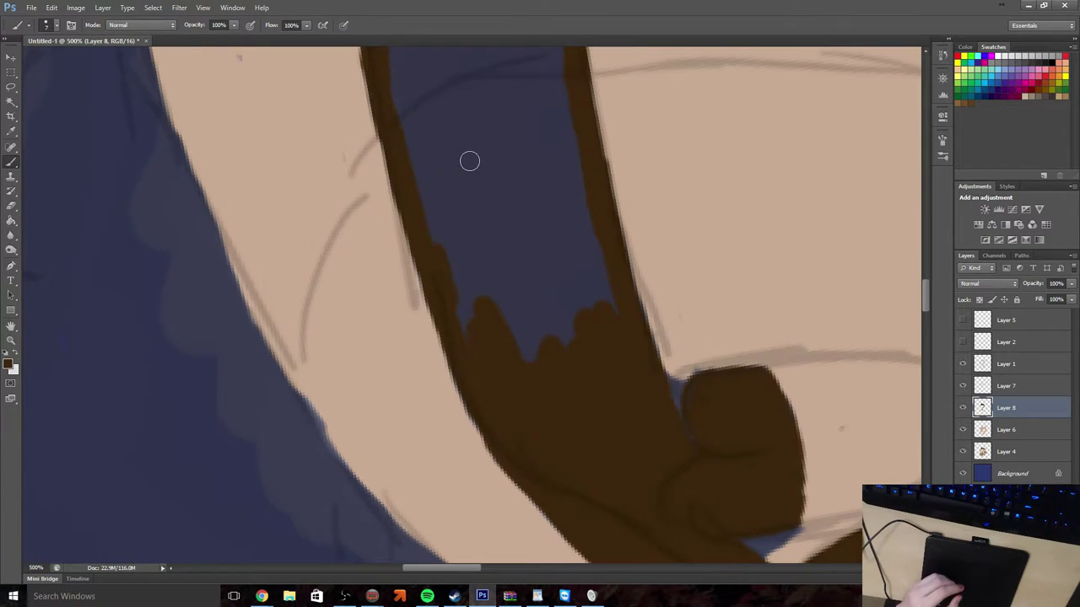
mouse_move(488, 187)
left_mouse_down()
mouse_move(496, 159)
mouse_move(506, 123)
mouse_move(518, 121)
mouse_move(586, 220)
mouse_move(591, 282)
left_mouse_up()
mouse_move(489, 161)
left_mouse_down()
mouse_move(464, 157)
mouse_move(477, 211)
mouse_move(455, 163)
mouse_move(454, 224)
mouse_move(416, 156)
mouse_move(419, 106)
left_mouse_up()
scroll(430, 168, "up", 5)
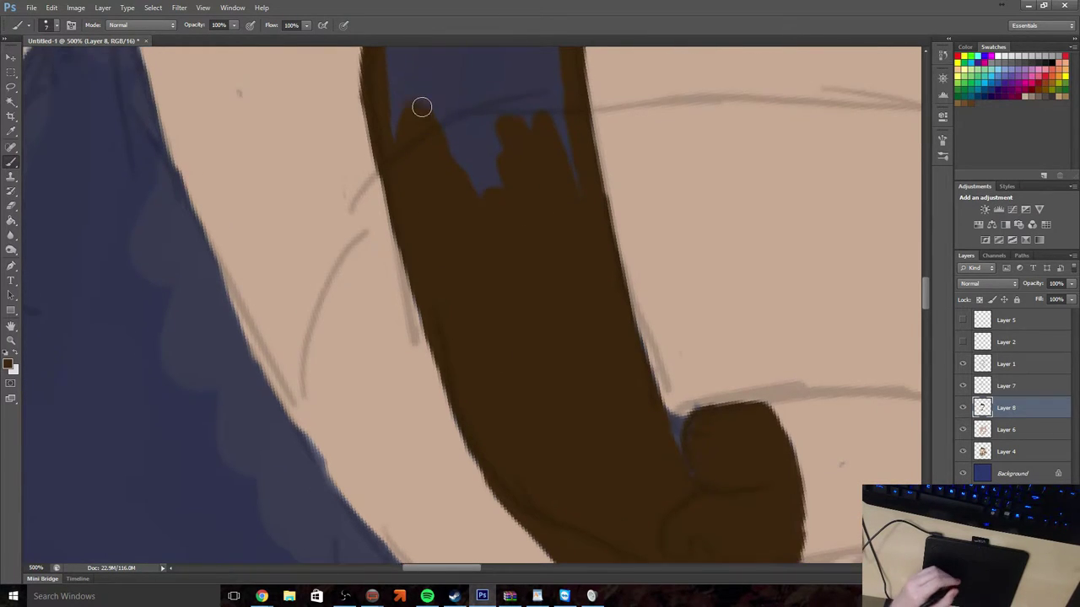
scroll(447, 232, "up", 4)
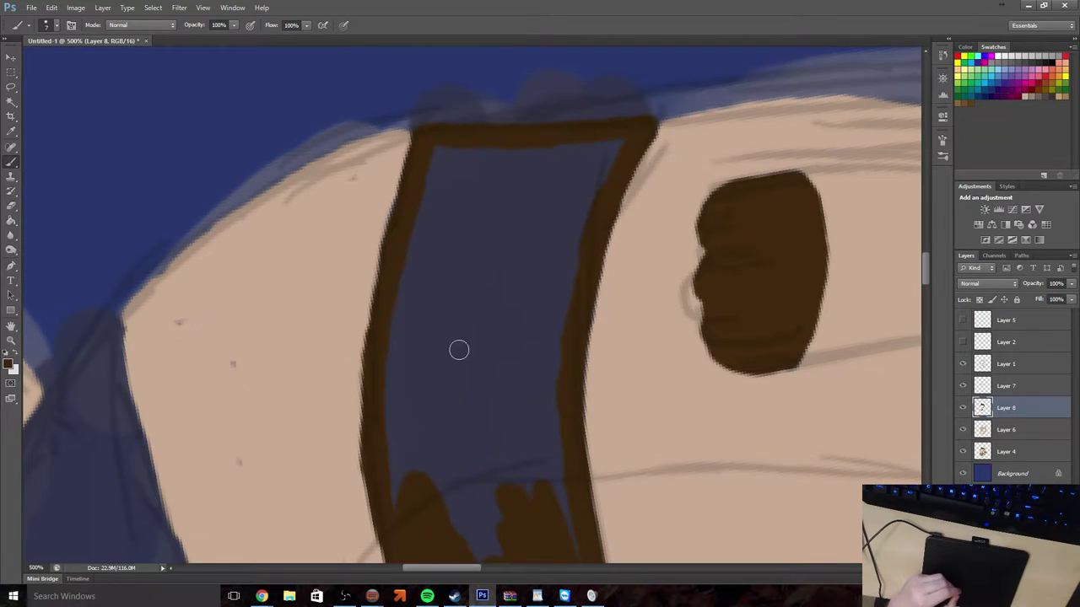
mouse_move(477, 456)
left_mouse_down()
mouse_move(484, 301)
mouse_move(502, 317)
mouse_move(538, 509)
mouse_move(552, 508)
mouse_move(477, 453)
mouse_move(484, 532)
mouse_move(462, 374)
mouse_move(448, 453)
mouse_move(419, 472)
mouse_move(403, 394)
mouse_move(405, 498)
mouse_move(400, 335)
mouse_move(421, 244)
mouse_move(428, 281)
mouse_move(433, 171)
mouse_move(452, 161)
mouse_move(467, 366)
mouse_move(475, 205)
mouse_move(531, 349)
mouse_move(557, 352)
mouse_move(571, 191)
mouse_move(526, 241)
mouse_move(478, 174)
mouse_move(482, 160)
mouse_move(587, 152)
mouse_move(602, 176)
mouse_move(584, 166)
left_mouse_up()
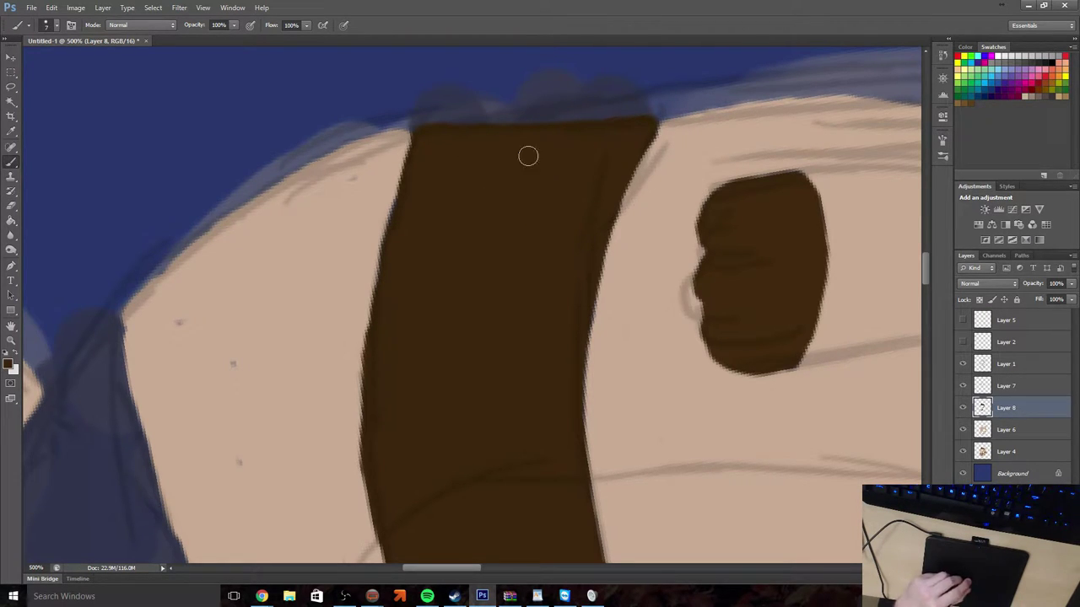
On Layer 6, sample the beige fur colour and paint over the small blue gap between the band and the paw with a 1 px brush
scroll(528, 155, "down", 2)
scroll(504, 165, "down", 10)
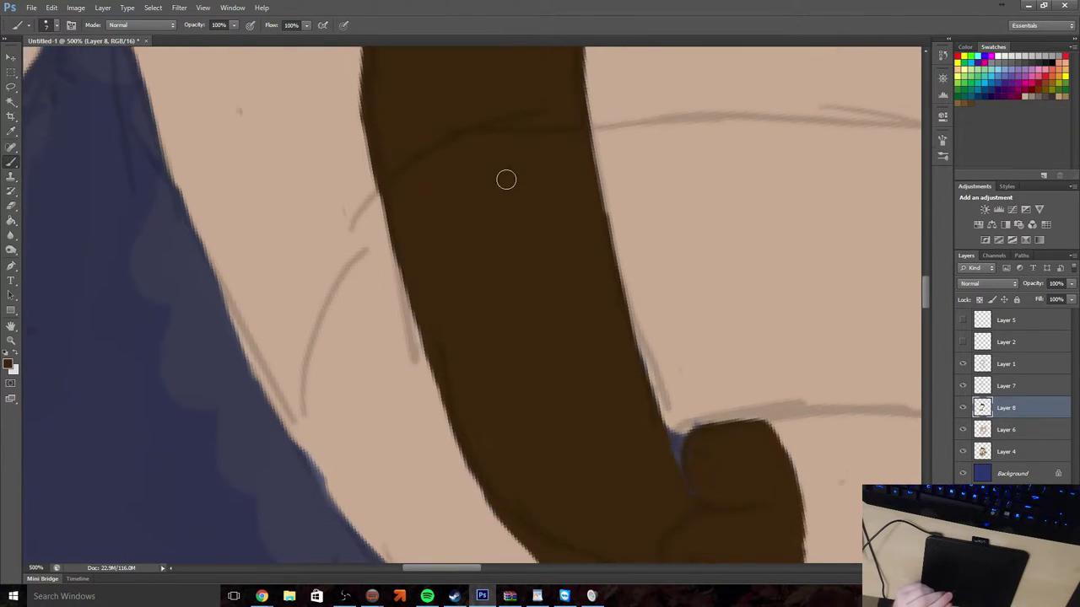
scroll(510, 184, "down", 2)
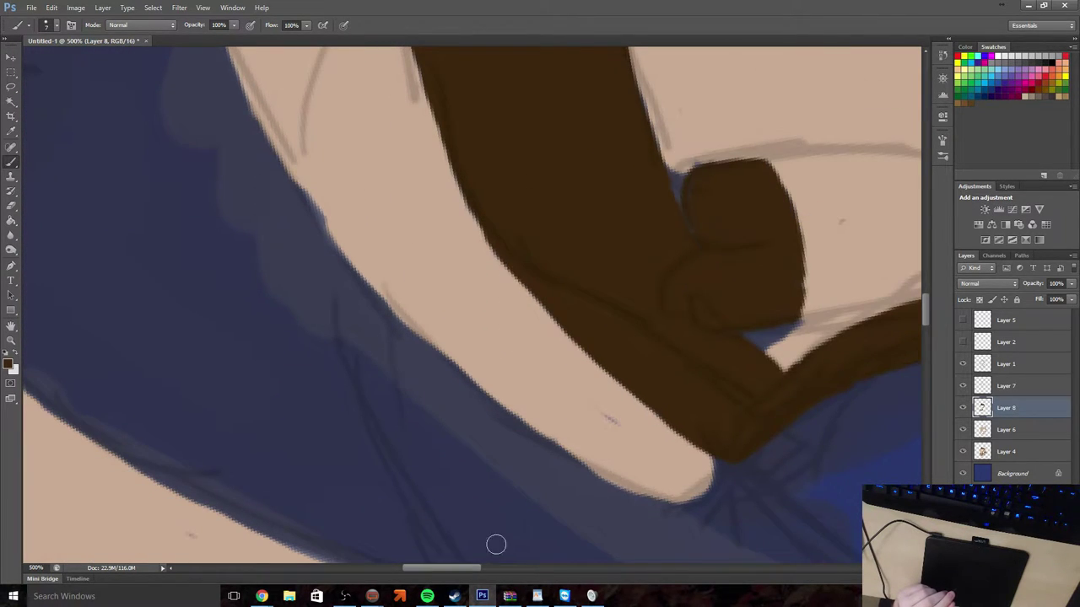
left_click_drag(461, 565, 475, 566)
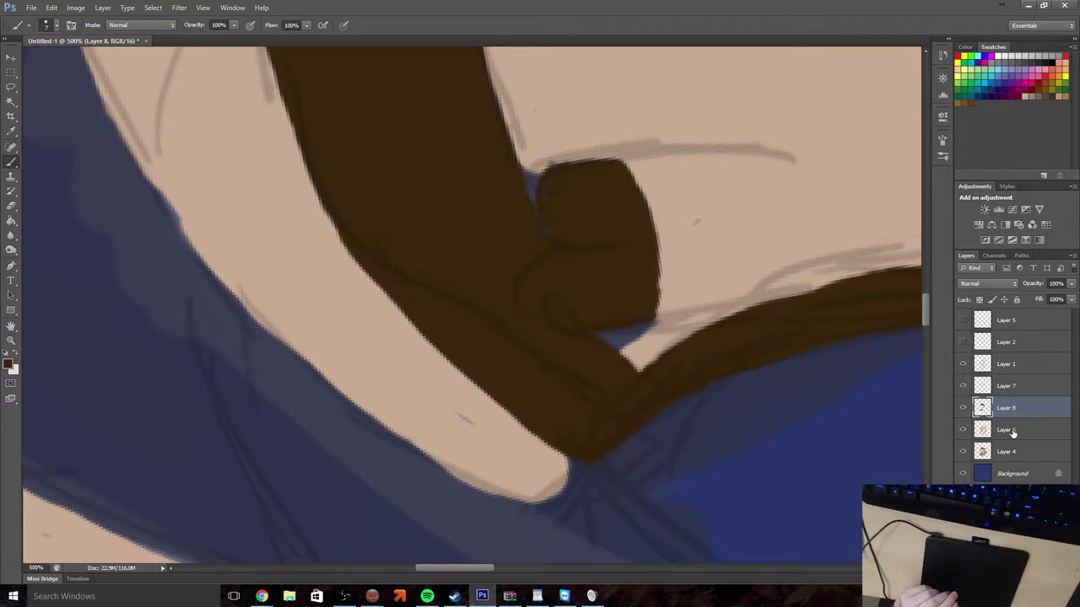
left_click(1012, 431)
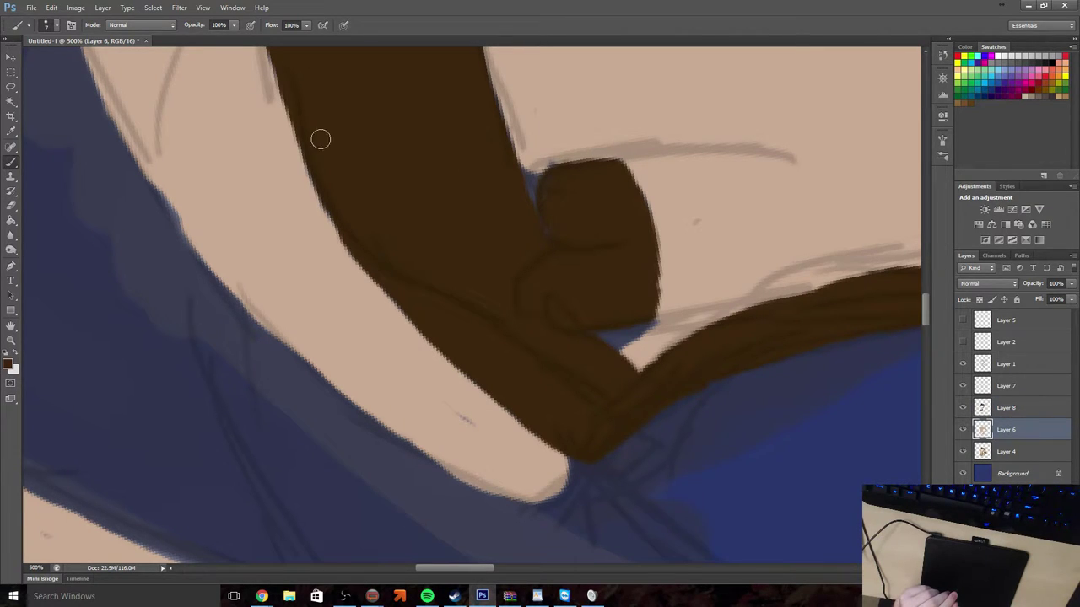
left_click(11, 131)
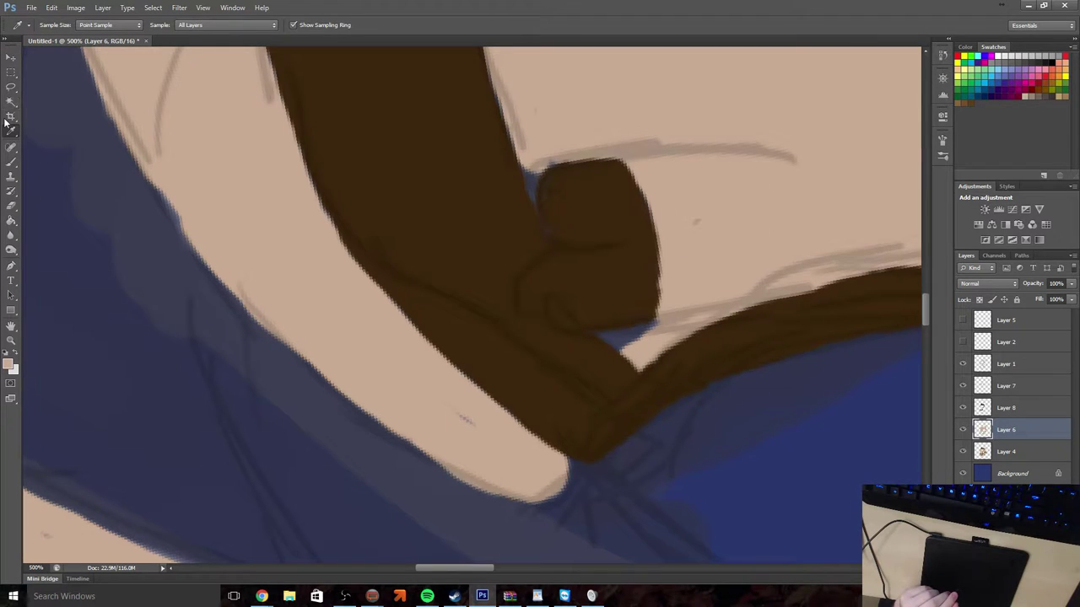
left_click(11, 160)
left_click(53, 25)
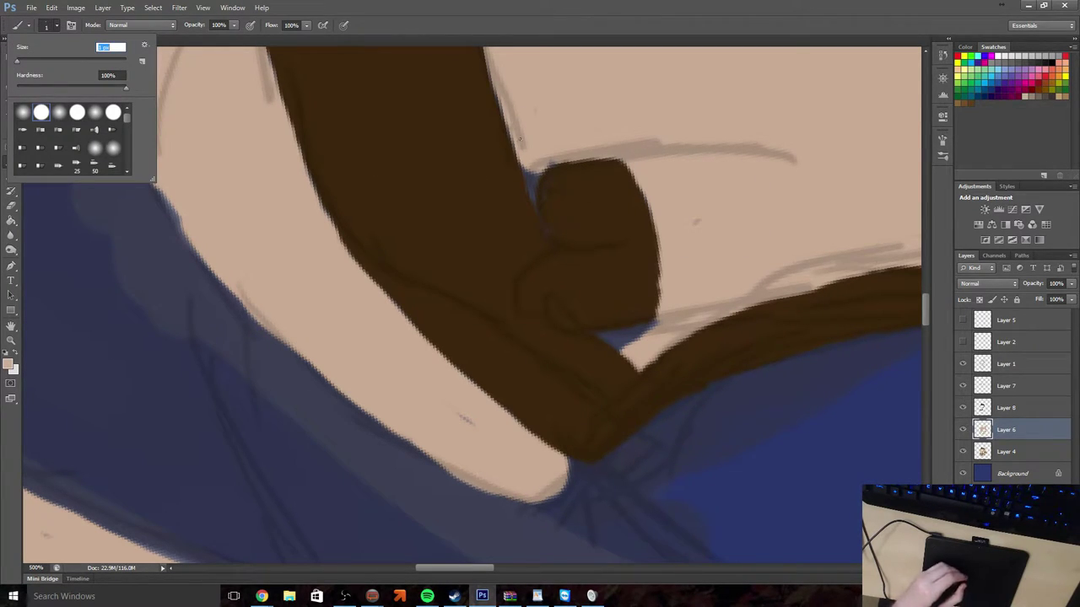
left_click(527, 173)
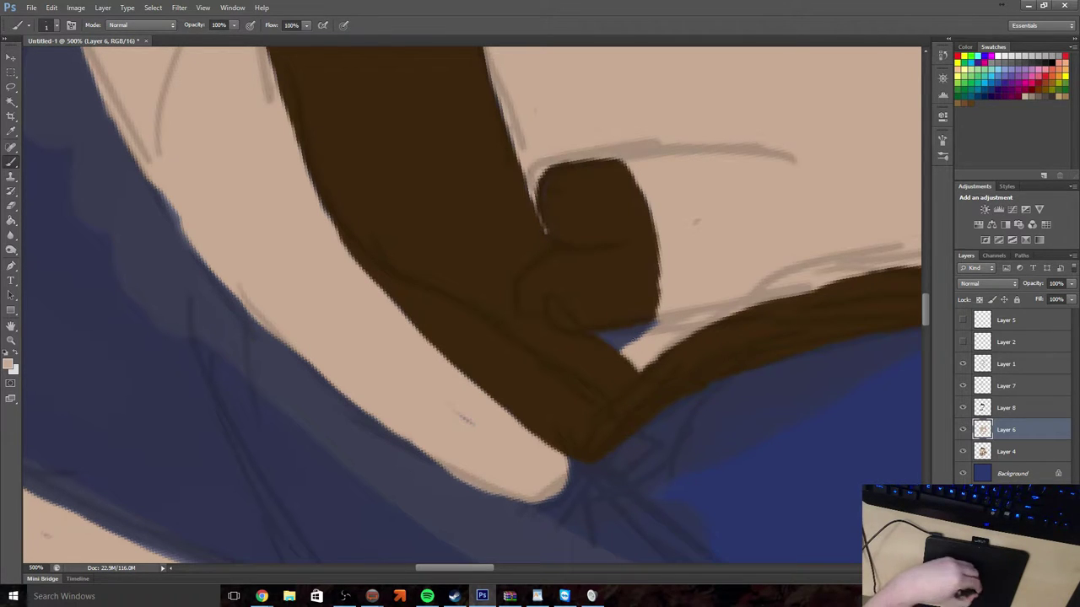
key("r")
mouse_move(615, 328)
left_mouse_down()
mouse_move(615, 278)
mouse_move(583, 211)
mouse_move(509, 164)
left_mouse_up()
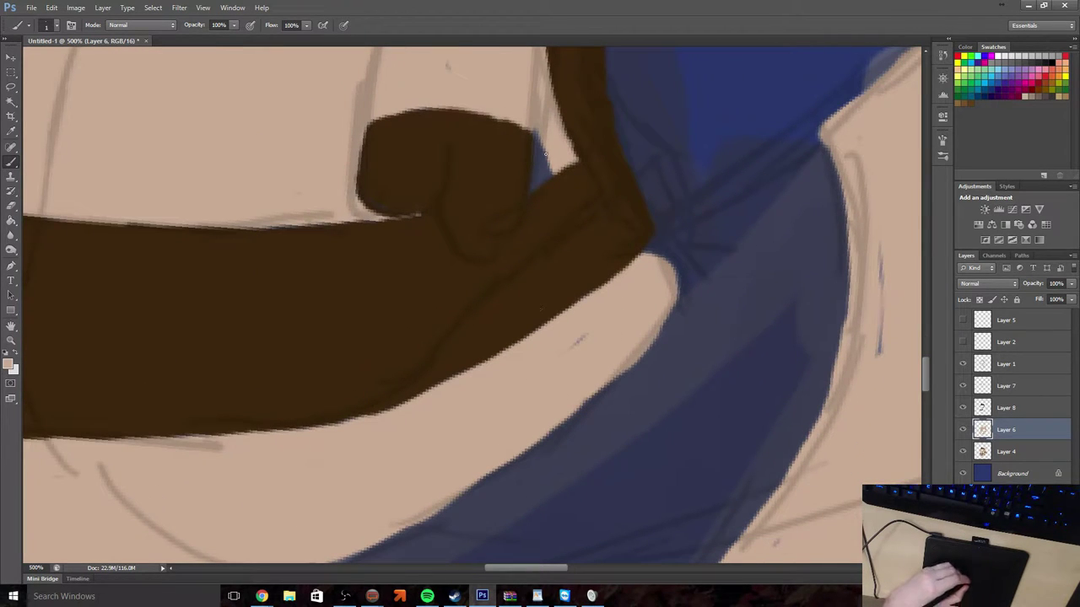
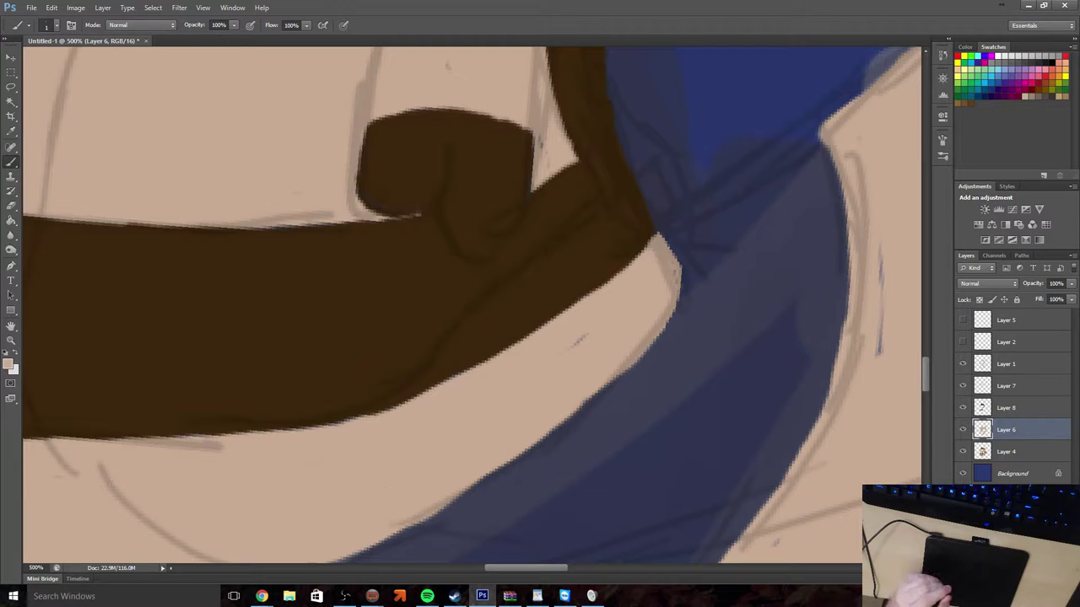
Zoom out to the whole character and compare the painting with Layer 6 and Layer 4 hidden and shown
left_click(10, 340)
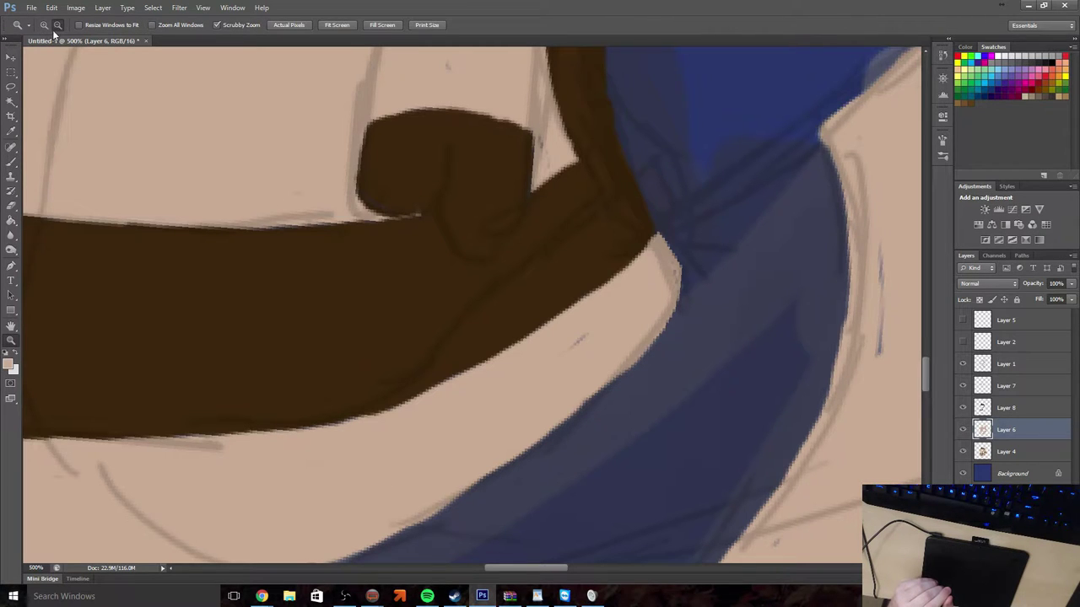
scroll(270, 225, "down", 10)
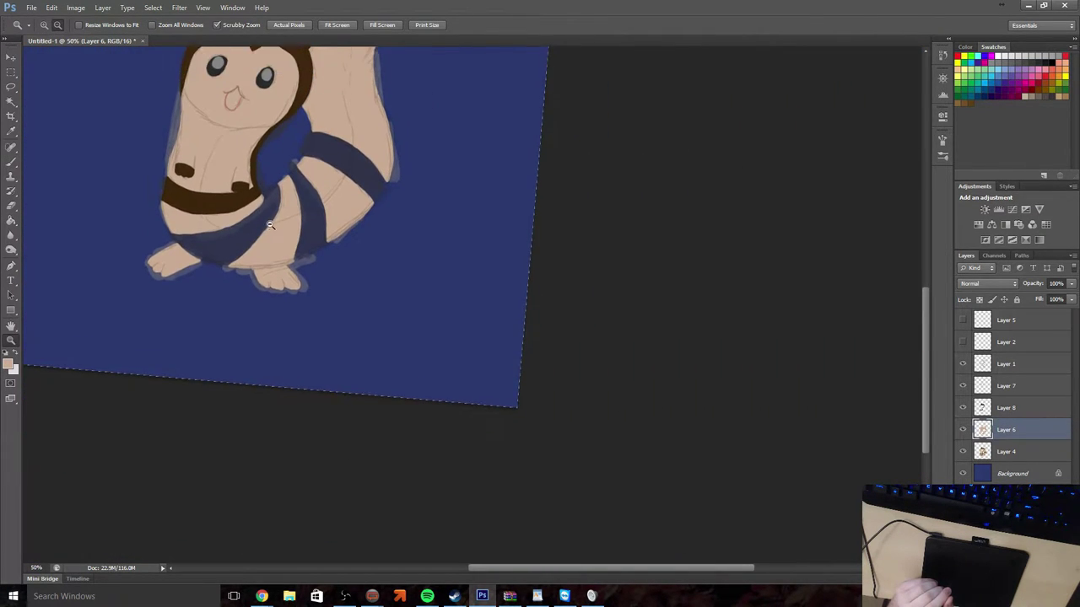
scroll(270, 224, "up", 4)
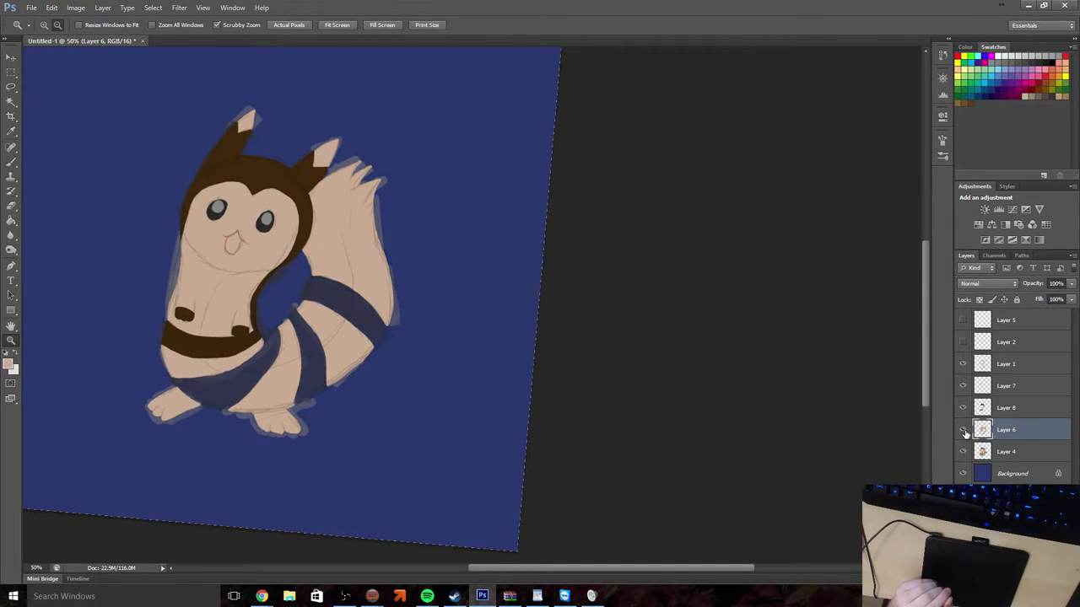
left_click(963, 430)
left_click(963, 430)
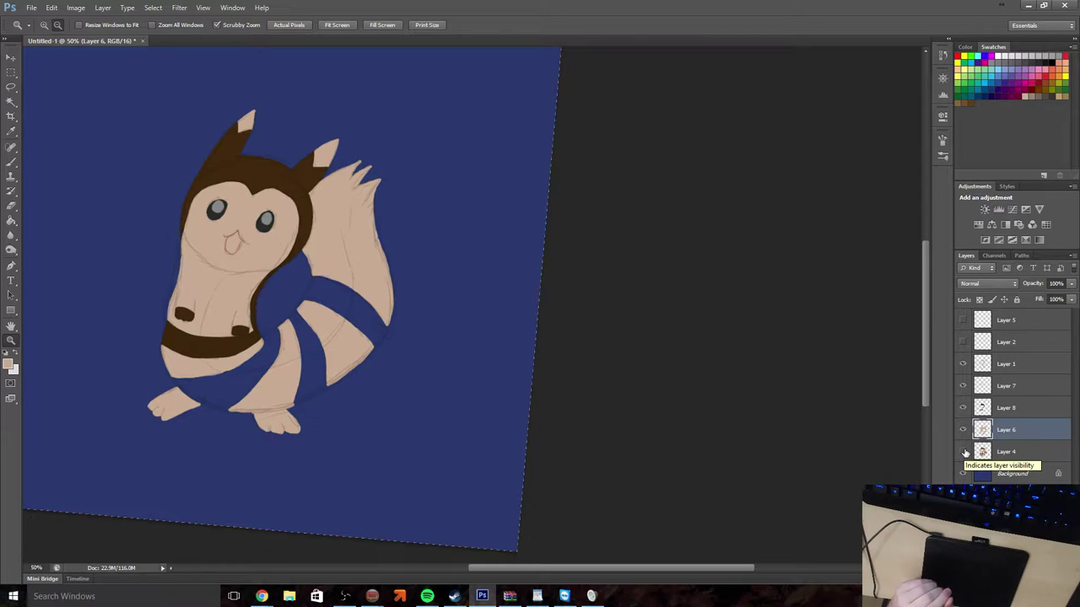
left_click(964, 453)
left_click(964, 453)
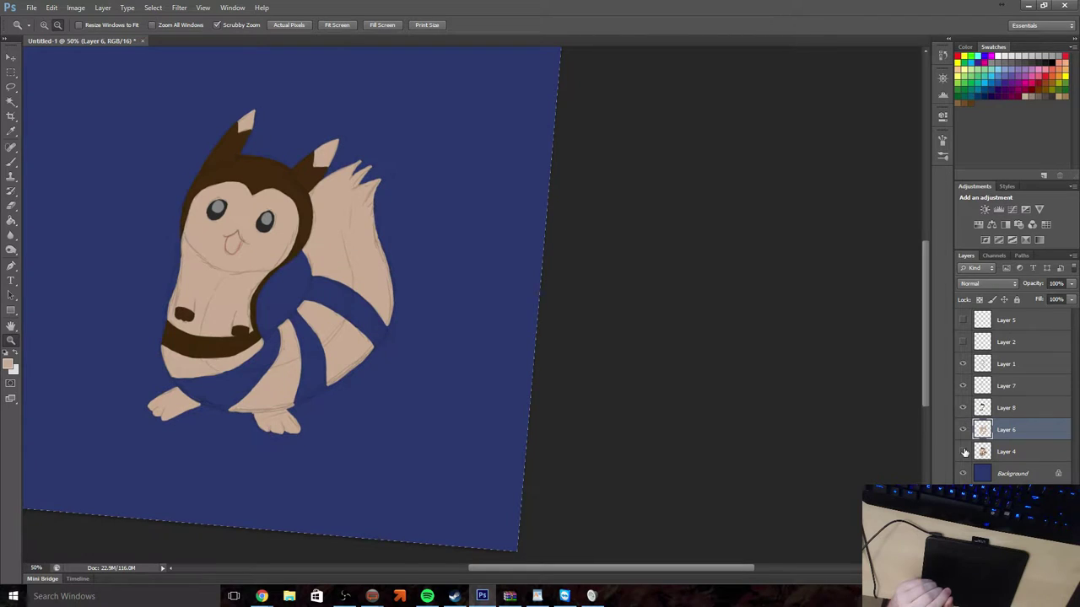
left_click(964, 453)
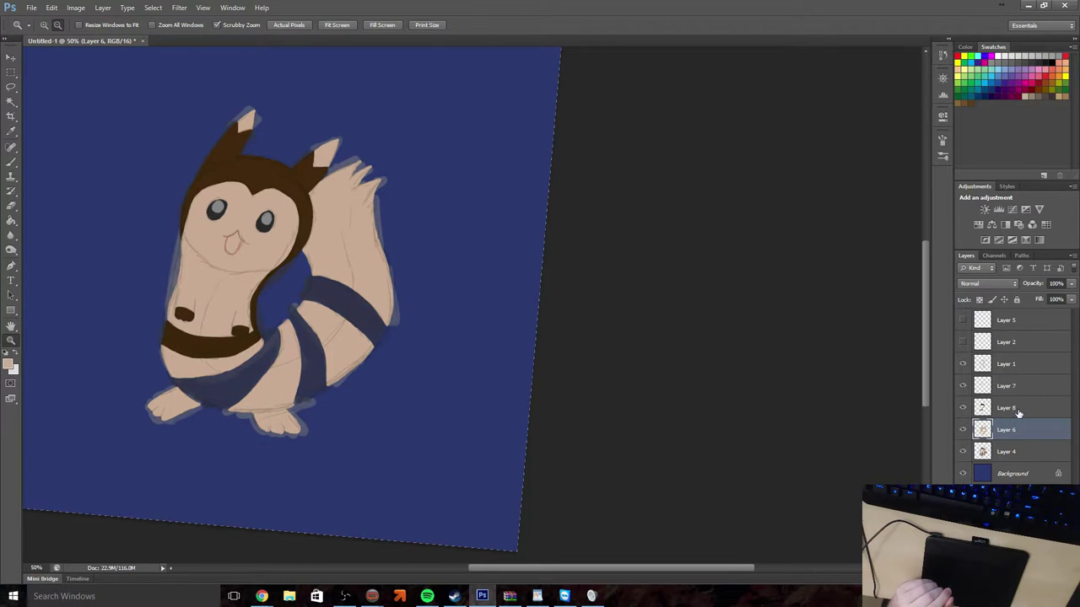
On Layer 8, sample the dark brown and outline the lower stripe's edge along the beige hind segment with a 6 px brush
left_click(1019, 410)
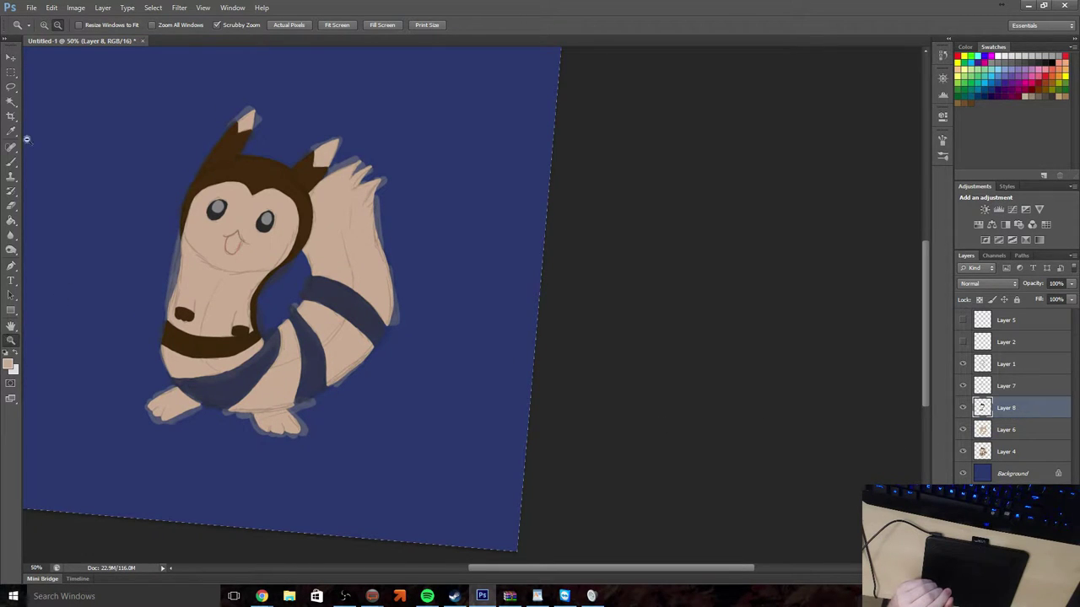
left_click_drag(161, 377, 316, 404)
scroll(436, 380, "down", 2)
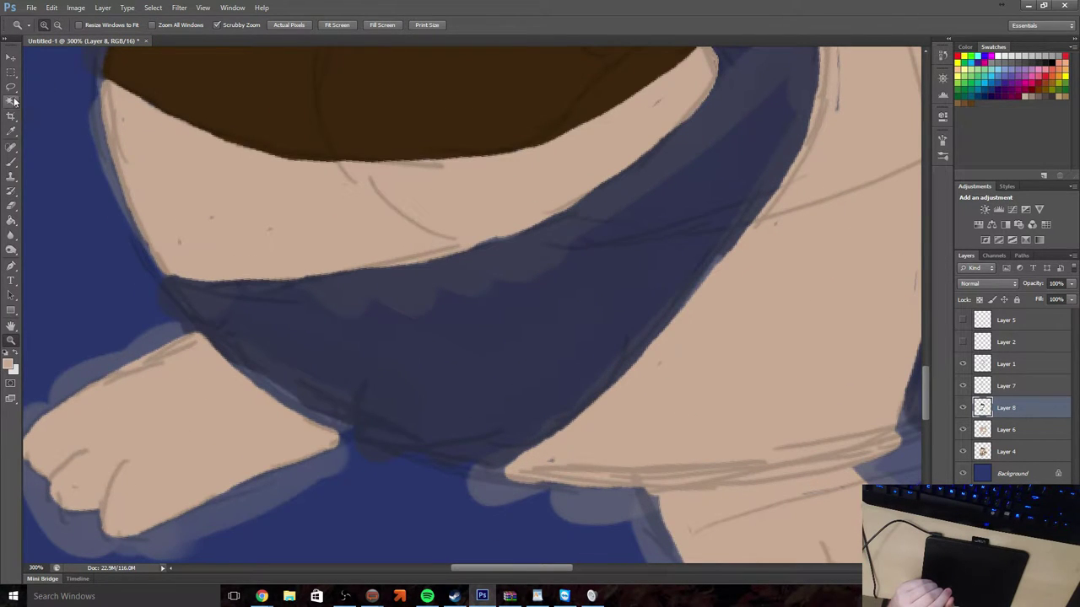
left_click(11, 131)
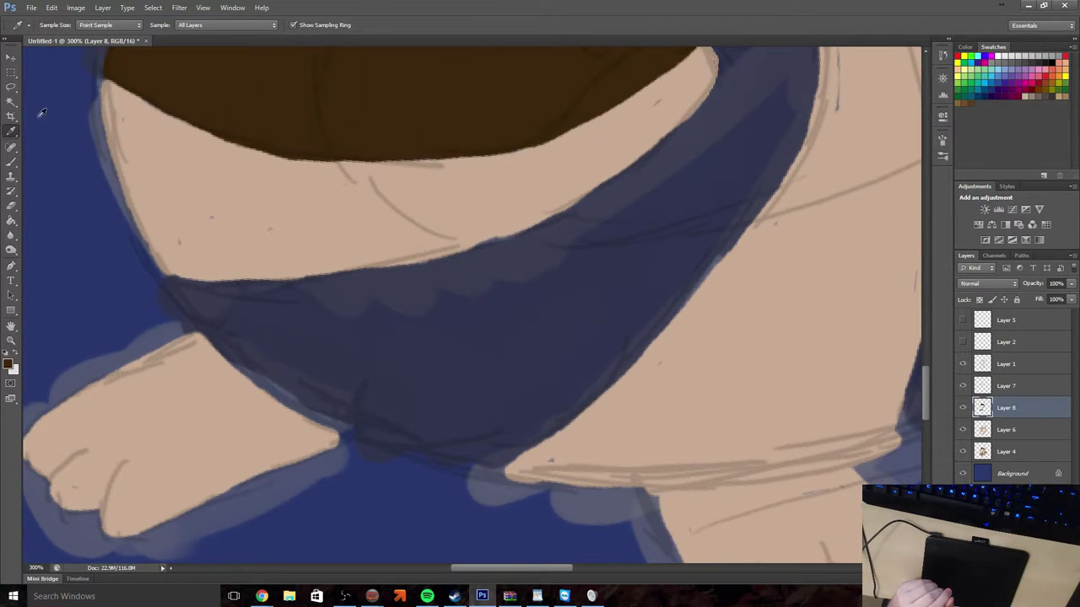
left_click(11, 162)
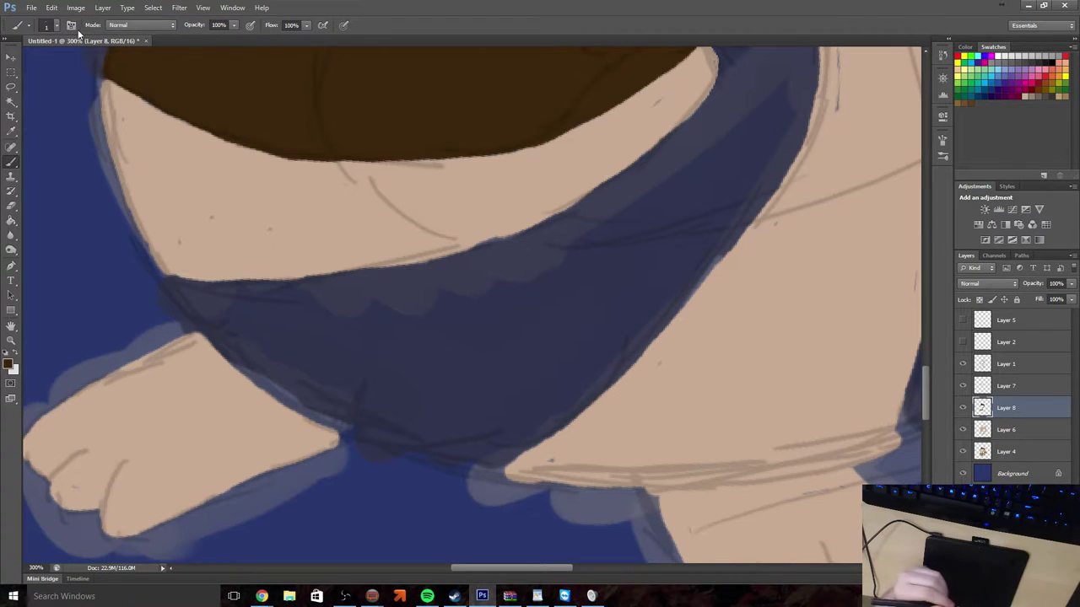
left_click(47, 25)
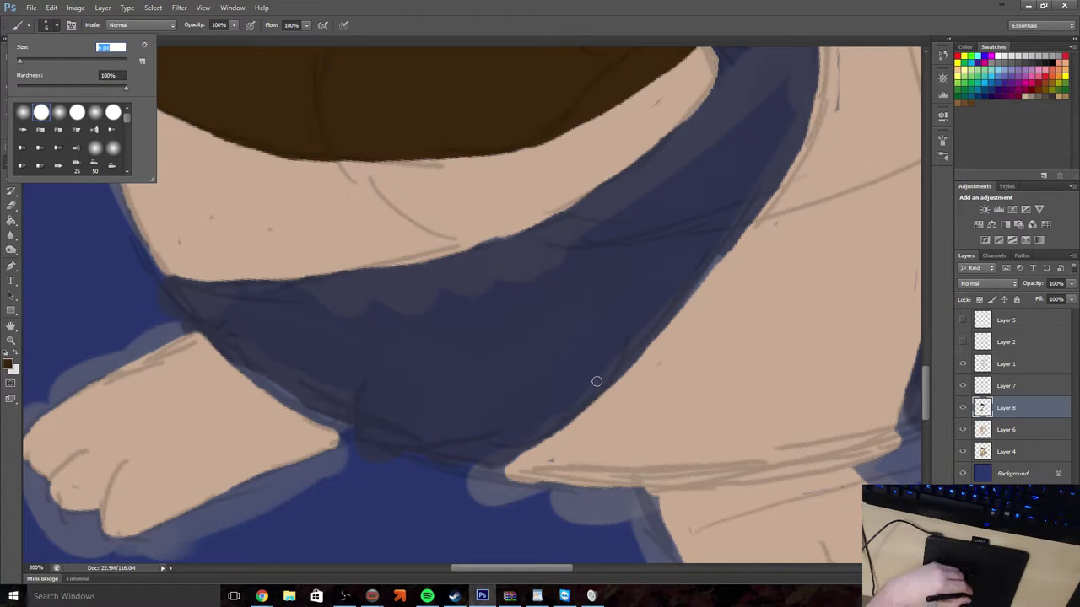
mouse_move(704, 251)
left_mouse_down()
mouse_move(677, 281)
mouse_move(727, 229)
mouse_move(663, 321)
mouse_move(696, 284)
left_mouse_up()
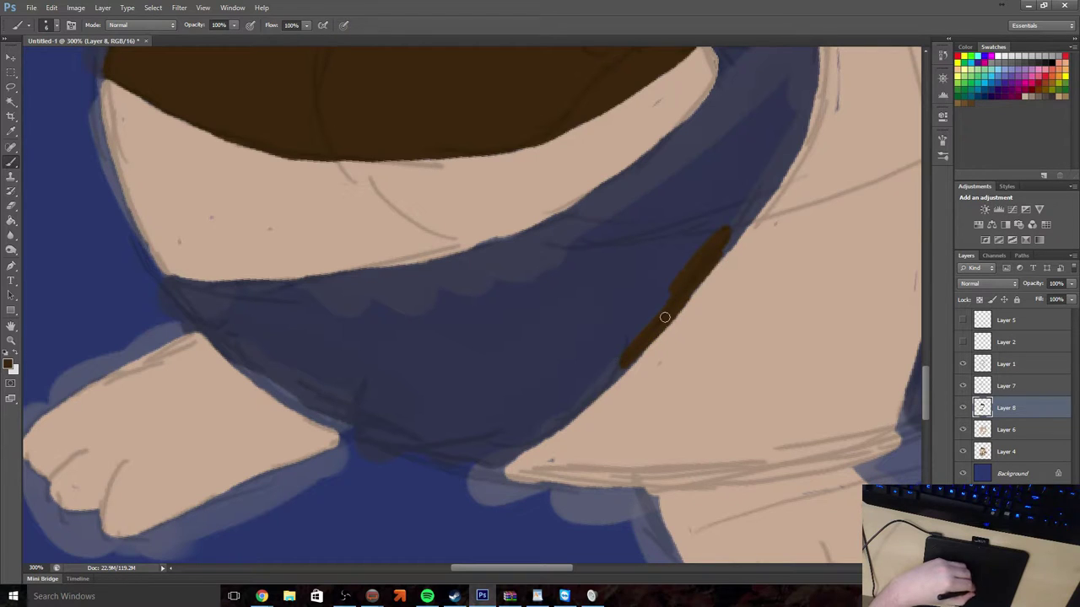
left_click_drag(665, 317, 500, 464)
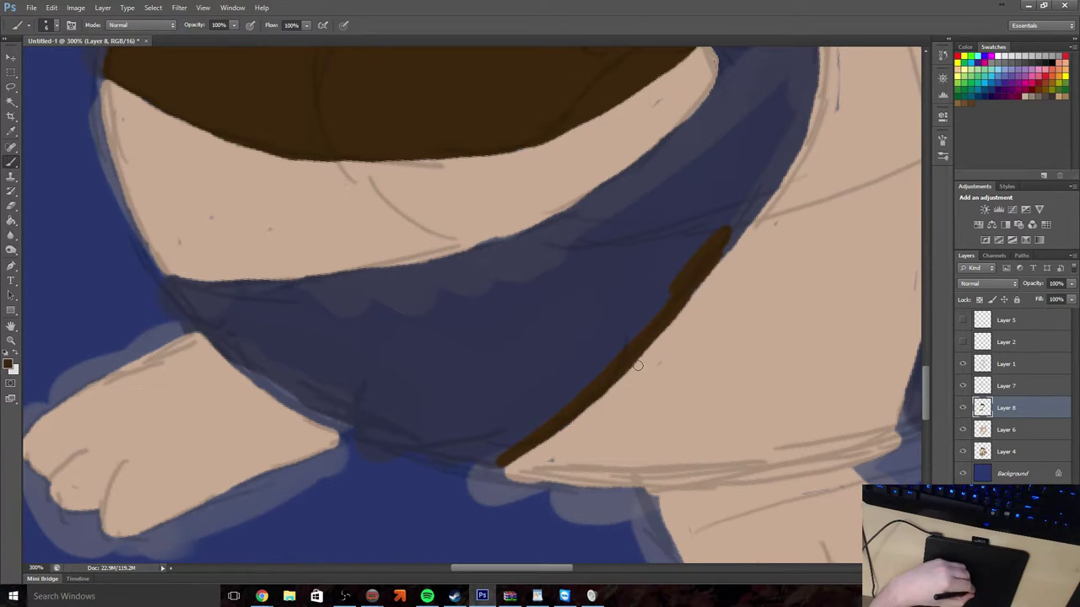
Outline the stripe's upper end between the neck strip, beige belly tip and hind segment, and fill that end with brown
scroll(748, 242, "up", 4)
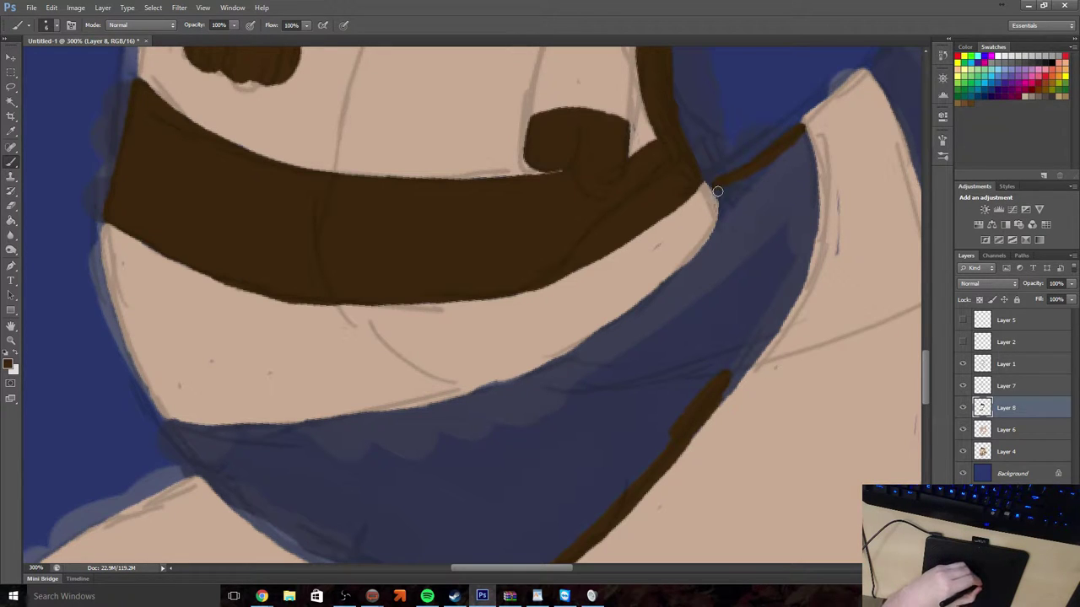
left_click_drag(720, 199, 725, 206)
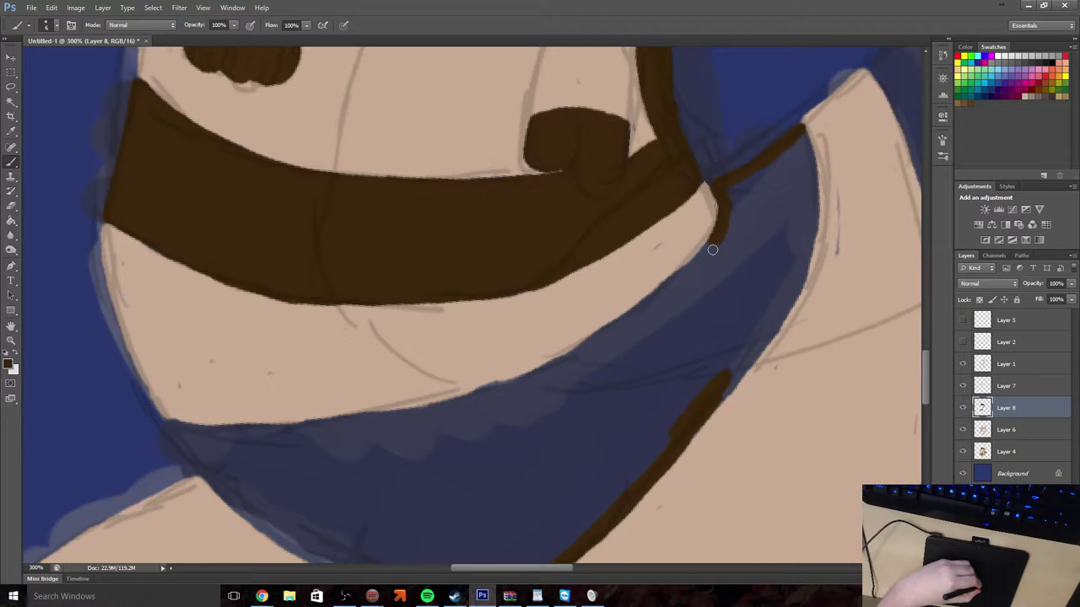
left_click_drag(716, 239, 705, 251)
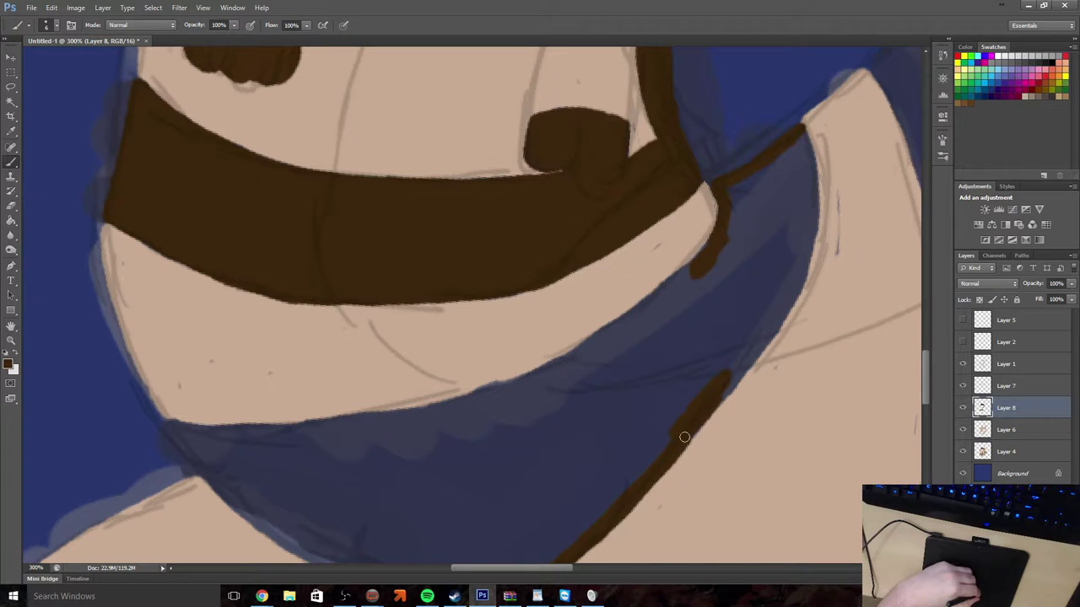
mouse_move(705, 411)
left_mouse_down()
mouse_move(755, 352)
mouse_move(735, 381)
mouse_move(753, 350)
left_mouse_up()
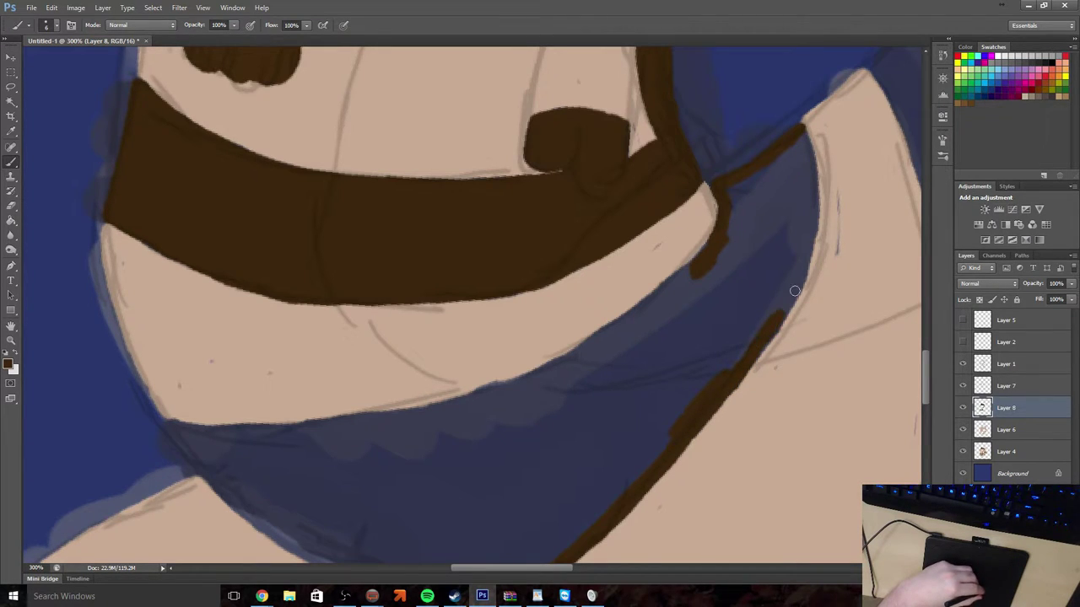
mouse_move(795, 291)
left_mouse_down()
mouse_move(782, 310)
mouse_move(801, 269)
left_mouse_up()
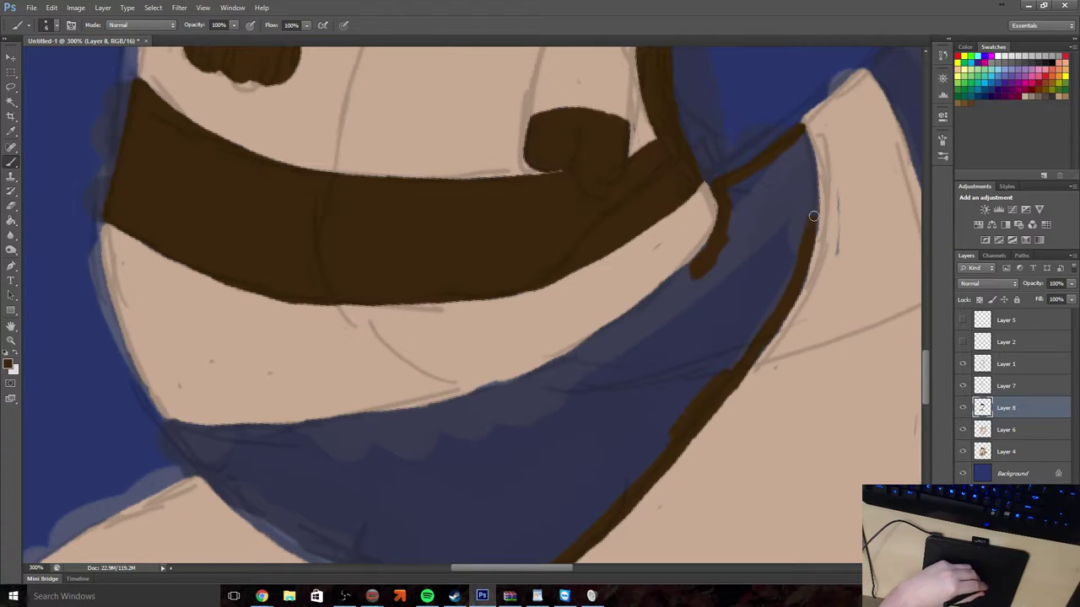
left_click_drag(813, 216, 812, 204)
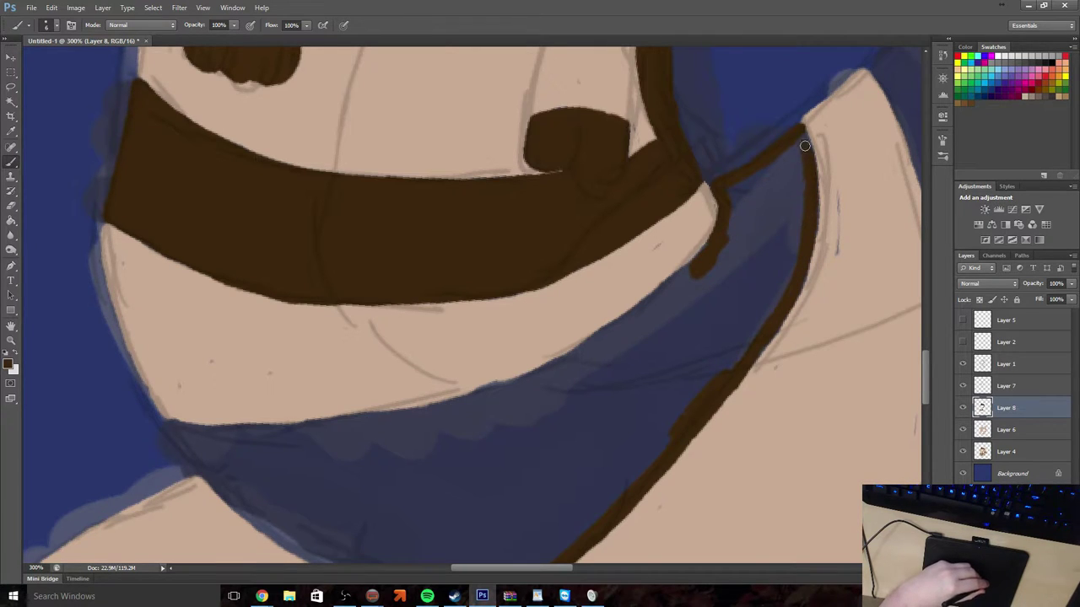
mouse_move(802, 139)
left_mouse_down()
mouse_move(775, 170)
mouse_move(784, 153)
mouse_move(786, 185)
mouse_move(800, 166)
mouse_move(754, 317)
mouse_move(783, 285)
left_mouse_up()
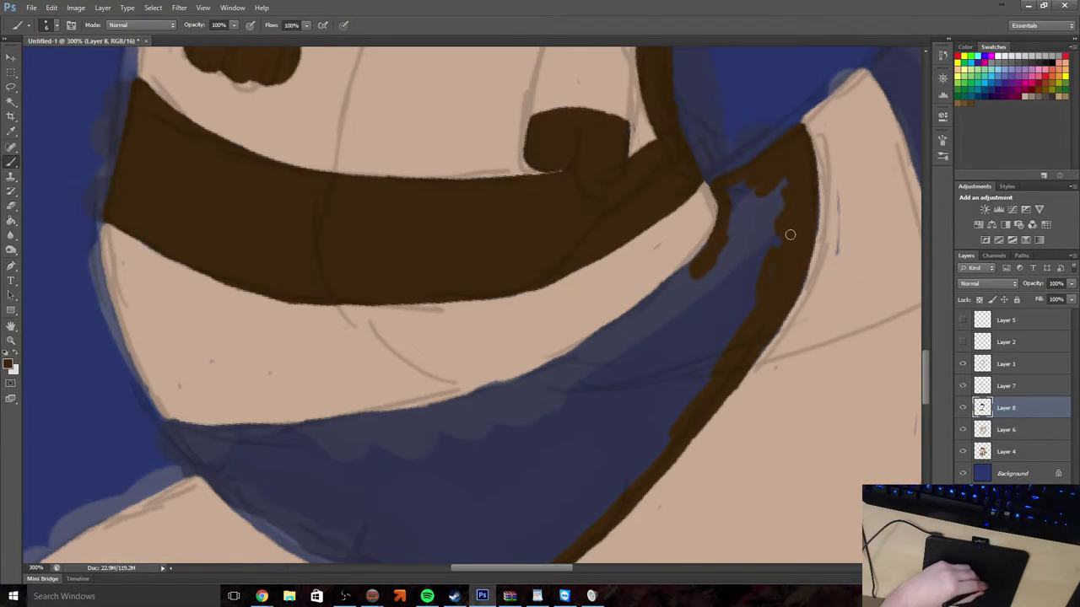
mouse_move(790, 234)
left_mouse_down()
mouse_move(764, 283)
mouse_move(779, 210)
mouse_move(748, 263)
mouse_move(761, 181)
mouse_move(740, 228)
mouse_move(741, 185)
mouse_move(732, 276)
mouse_move(700, 305)
mouse_move(717, 266)
mouse_move(691, 363)
mouse_move(748, 294)
mouse_move(674, 417)
left_mouse_up()
Extend the brown line along the hind segment down to the stripe's lower corner above the hind paw
scroll(711, 385, "down", 5)
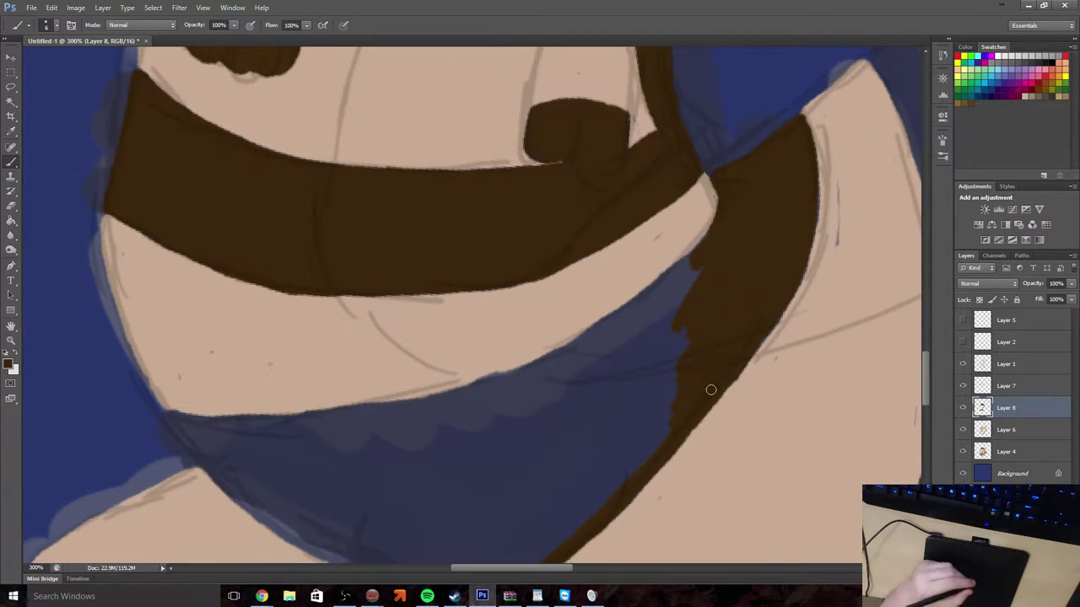
scroll(717, 404, "down", 7)
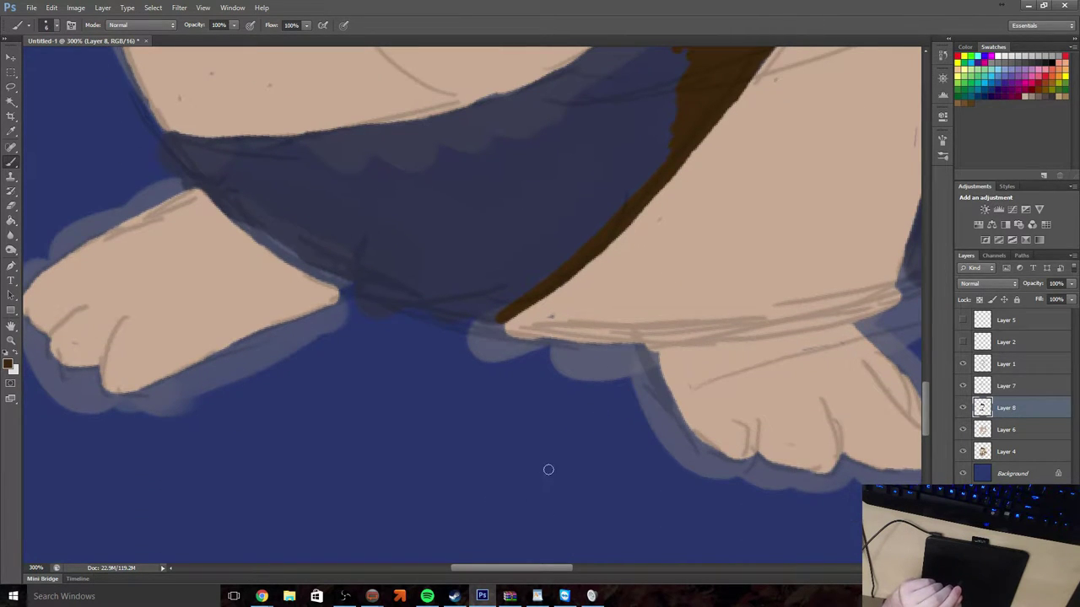
left_click(12, 342)
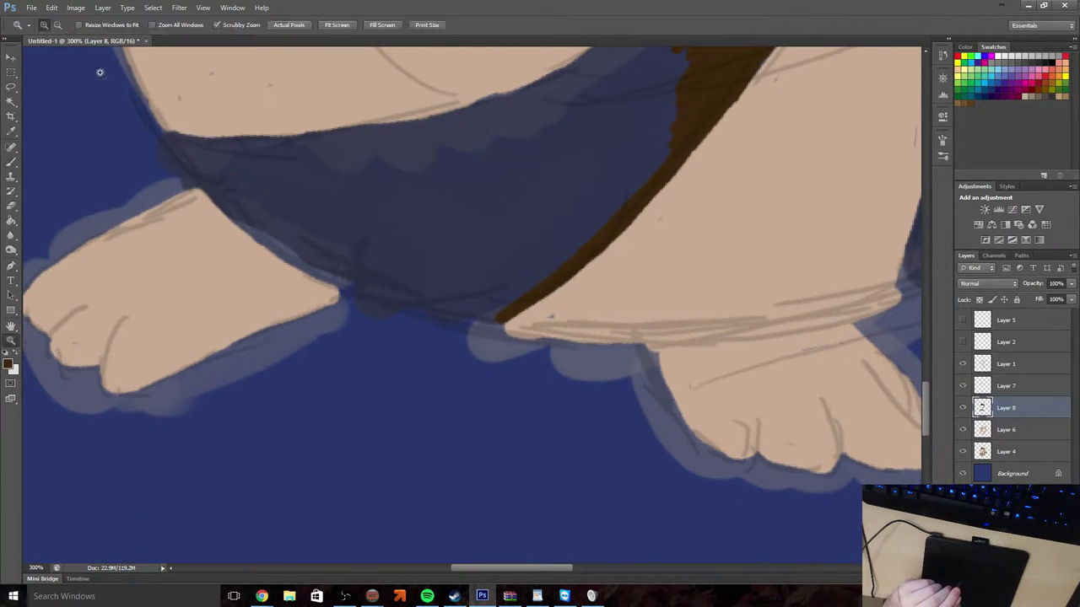
left_click(324, 242)
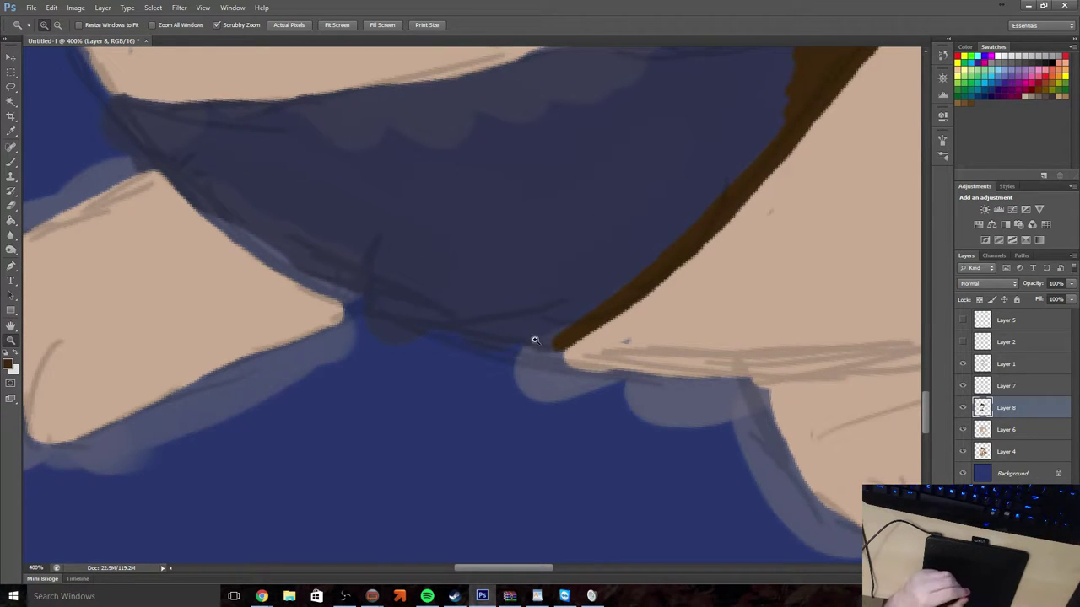
left_click(11, 163)
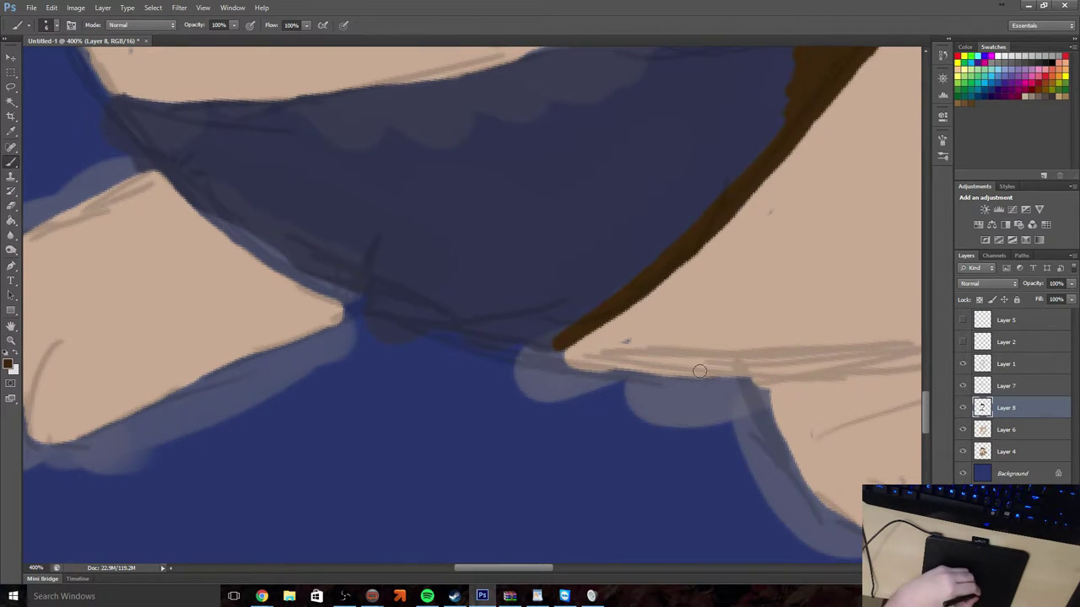
left_click_drag(589, 322, 557, 354)
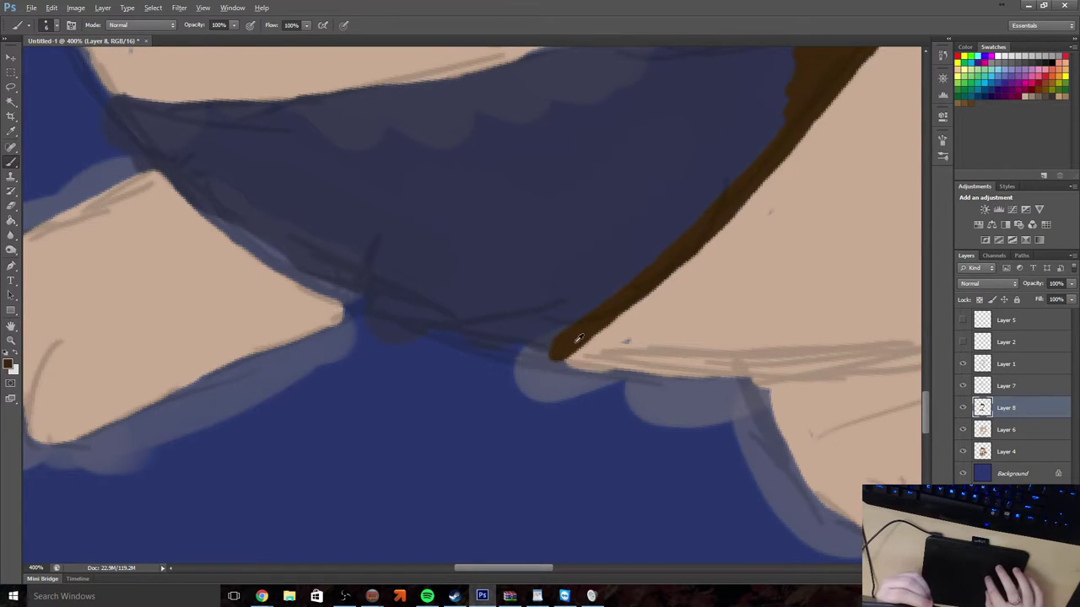
Outline the stripe's underside in brown from the belly's outer corner past the front foot to the hind segment's corner
scroll(579, 338, "up", 15)
scroll(578, 337, "left", 10)
scroll(575, 342, "up", 10)
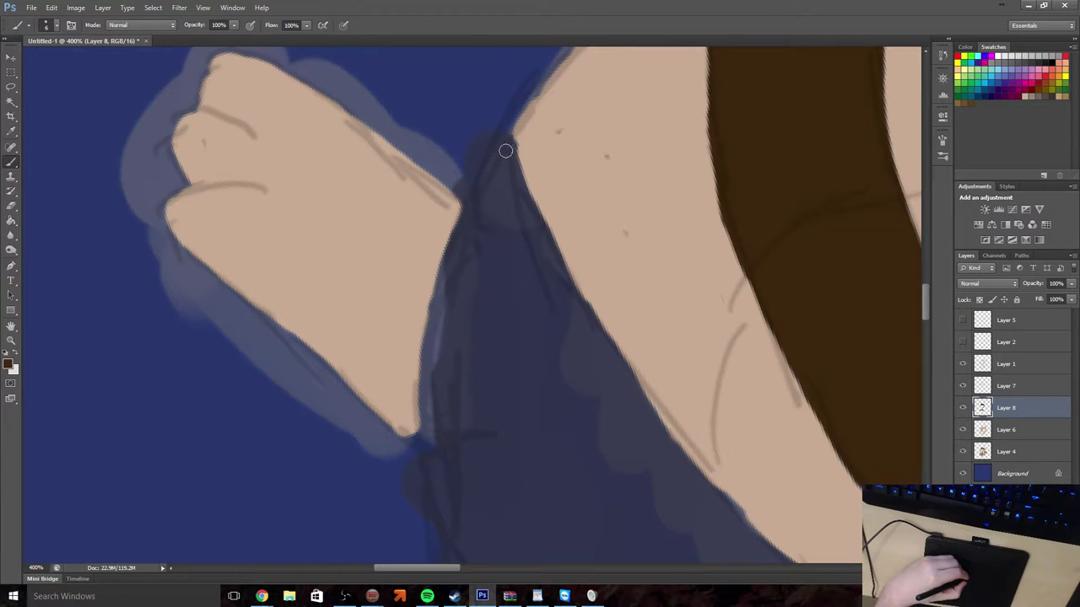
mouse_move(512, 137)
left_mouse_down()
mouse_move(448, 253)
mouse_move(429, 328)
mouse_move(426, 470)
left_mouse_up()
scroll(491, 443, "down", 5)
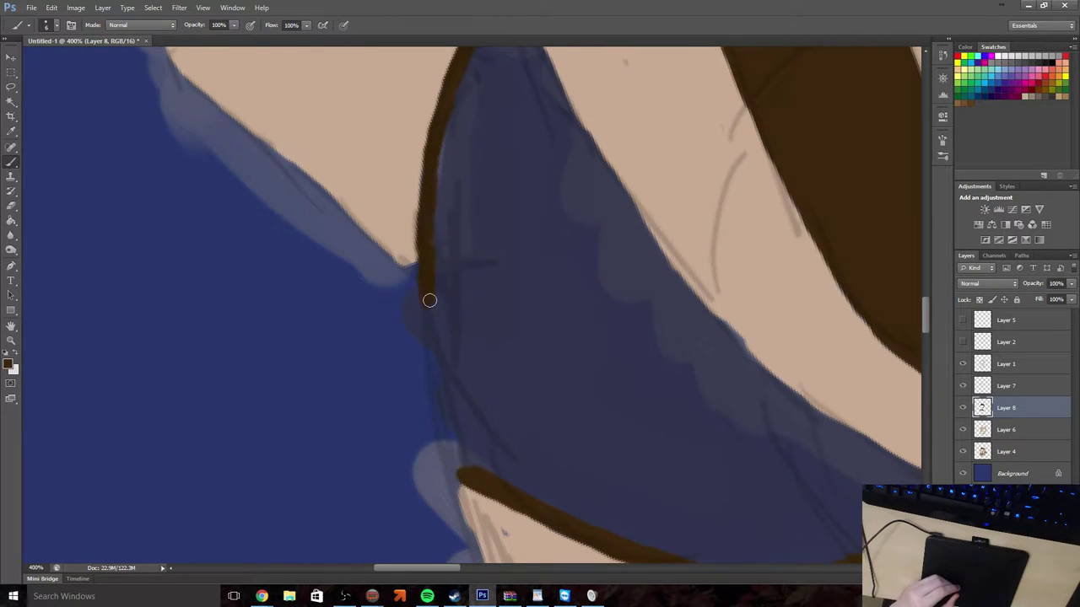
left_click_drag(429, 300, 432, 329)
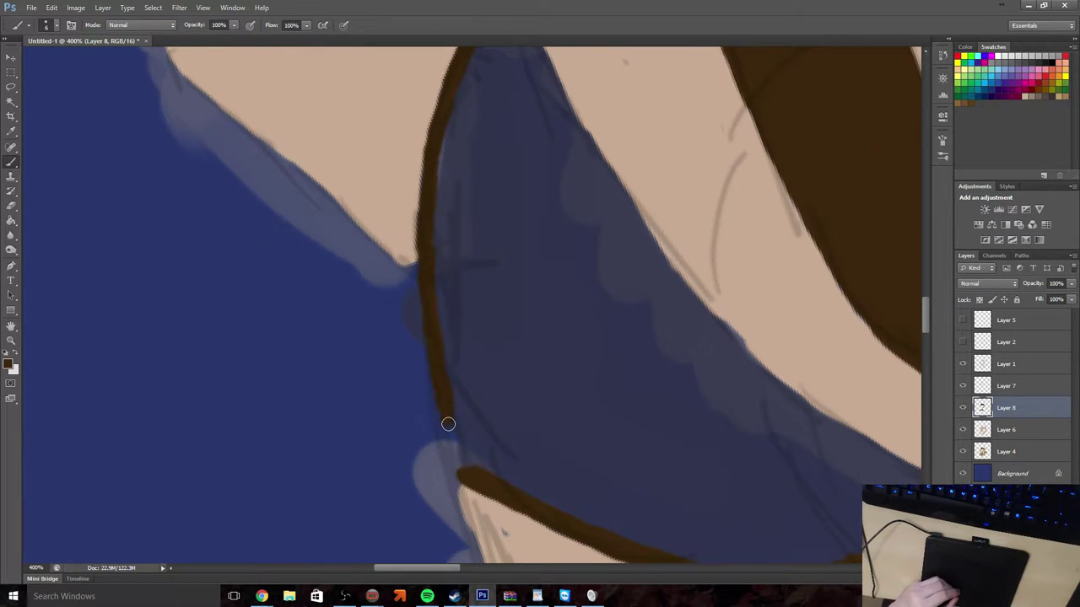
left_click_drag(448, 424, 460, 481)
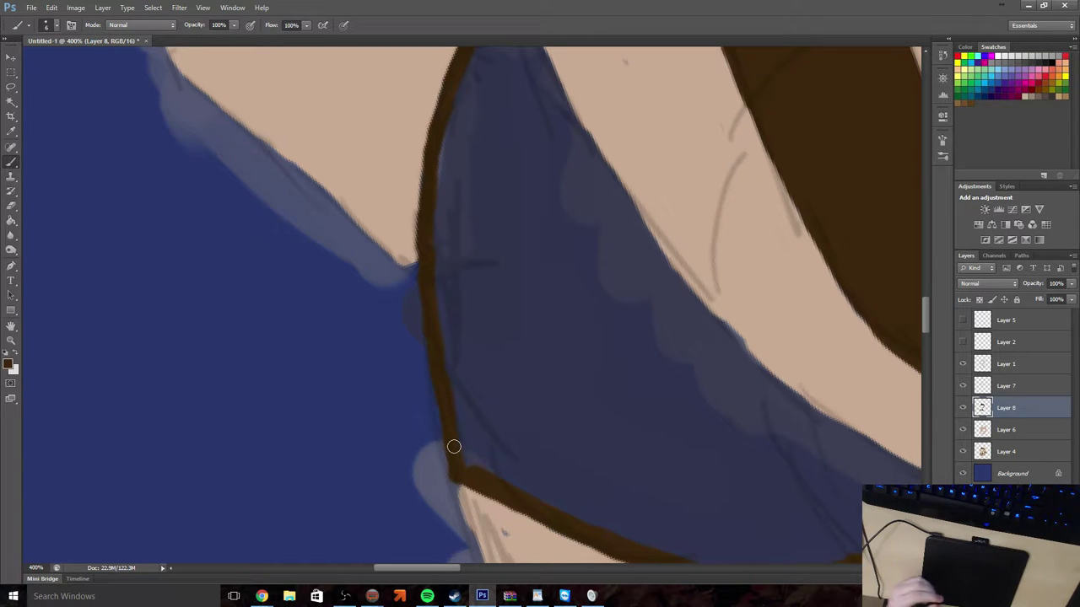
Outline the stripe's remaining edge in brown along the beige belly, starting from its outer corner
scroll(456, 444, "up", 5)
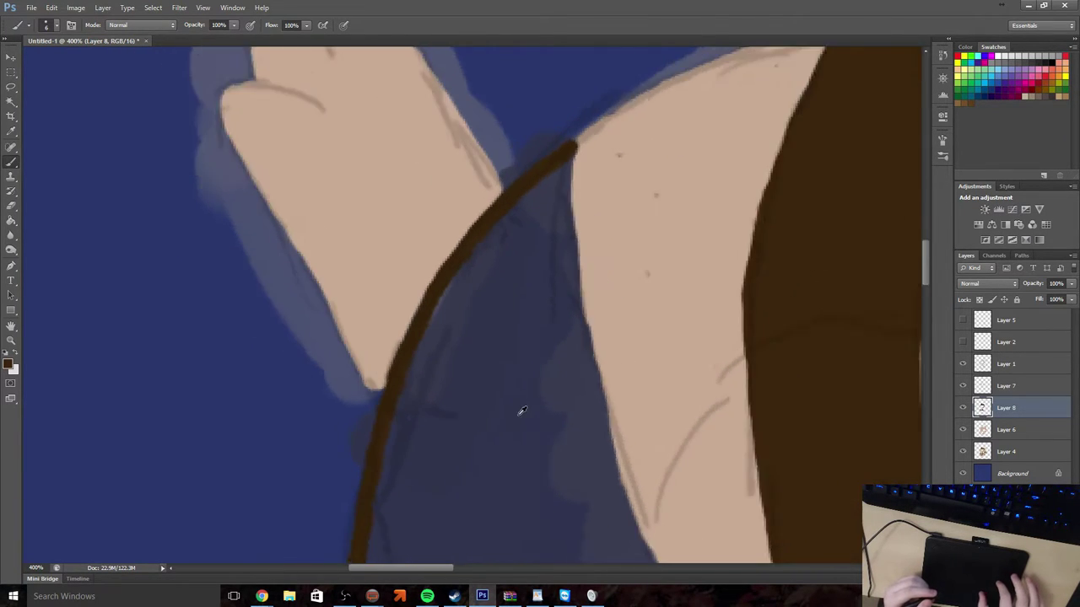
left_click_drag(522, 410, 515, 414)
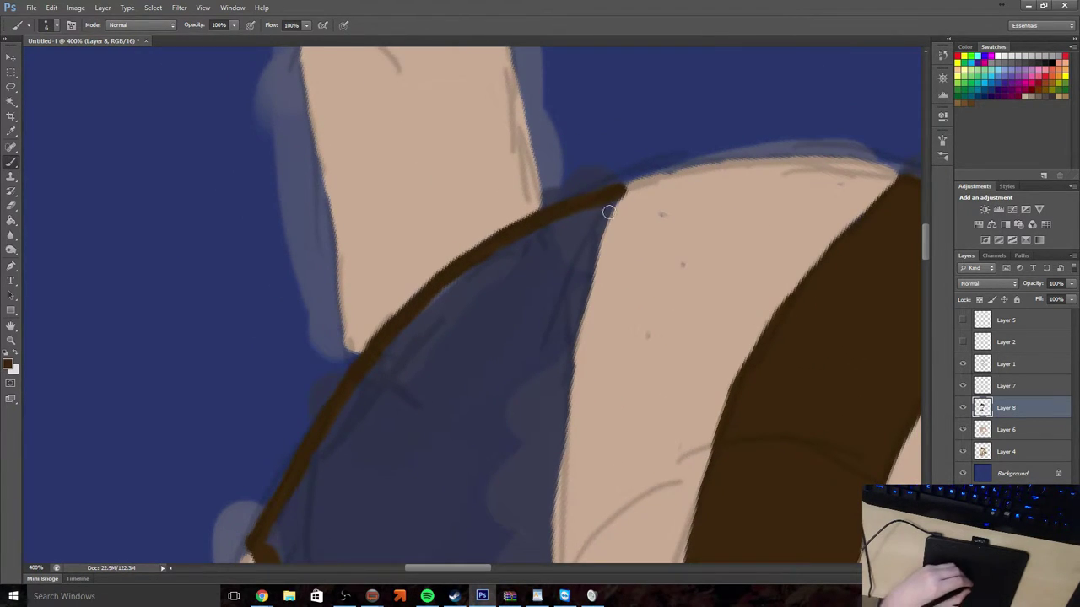
mouse_move(622, 189)
left_mouse_down()
mouse_move(580, 292)
mouse_move(554, 455)
left_mouse_up()
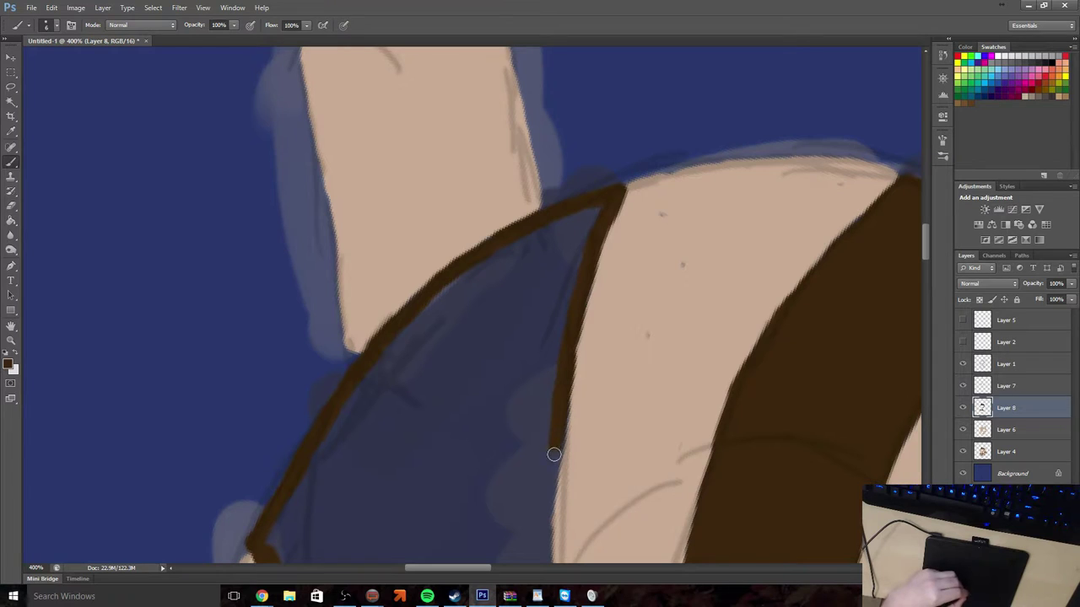
scroll(400, 388, "down", 6)
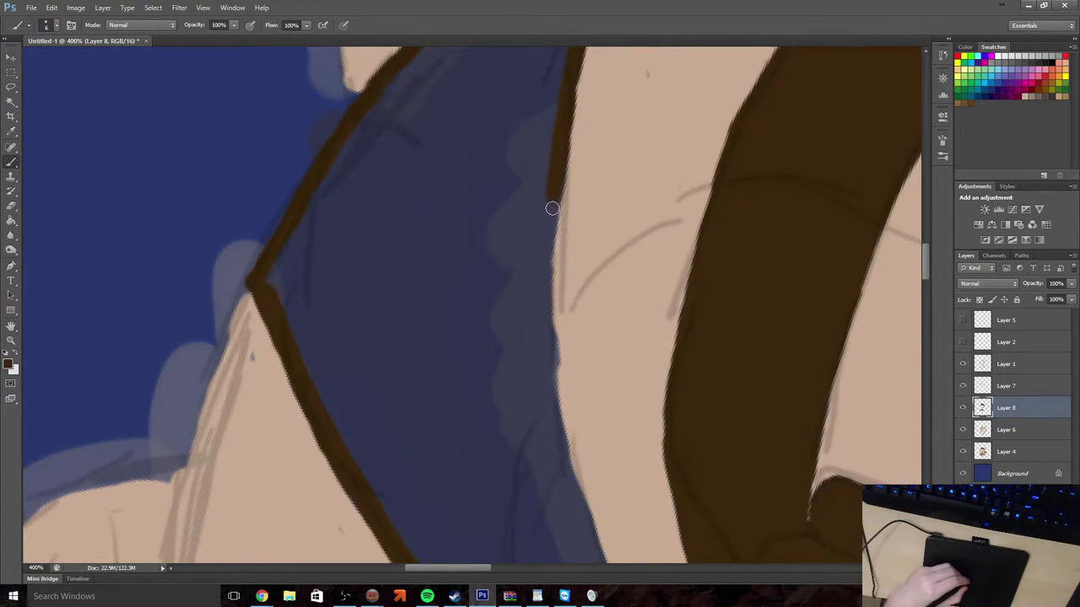
left_click_drag(552, 209, 535, 339)
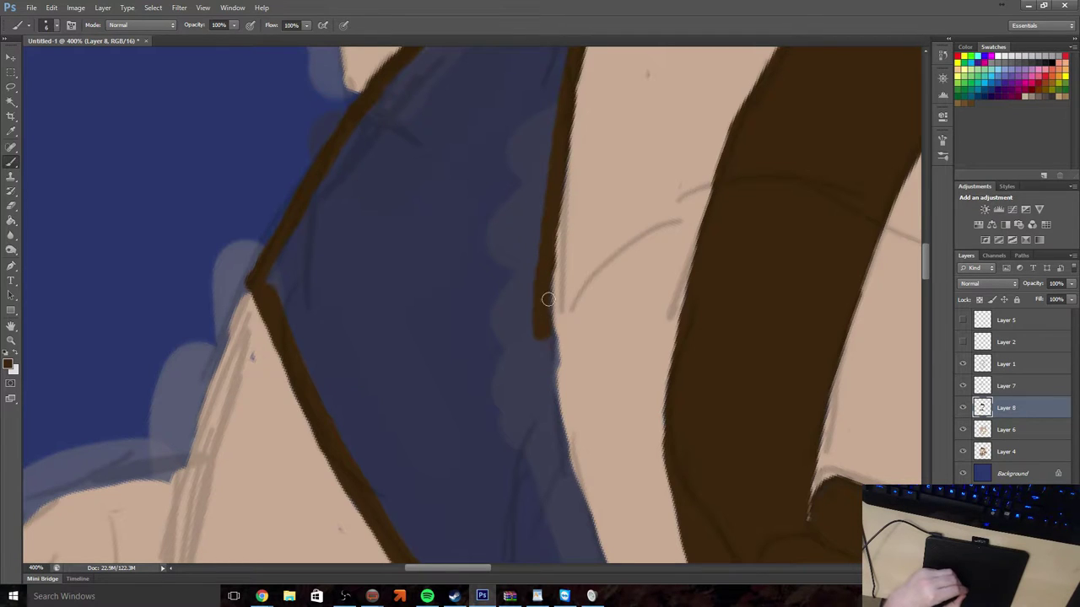
left_click_drag(548, 299, 546, 397)
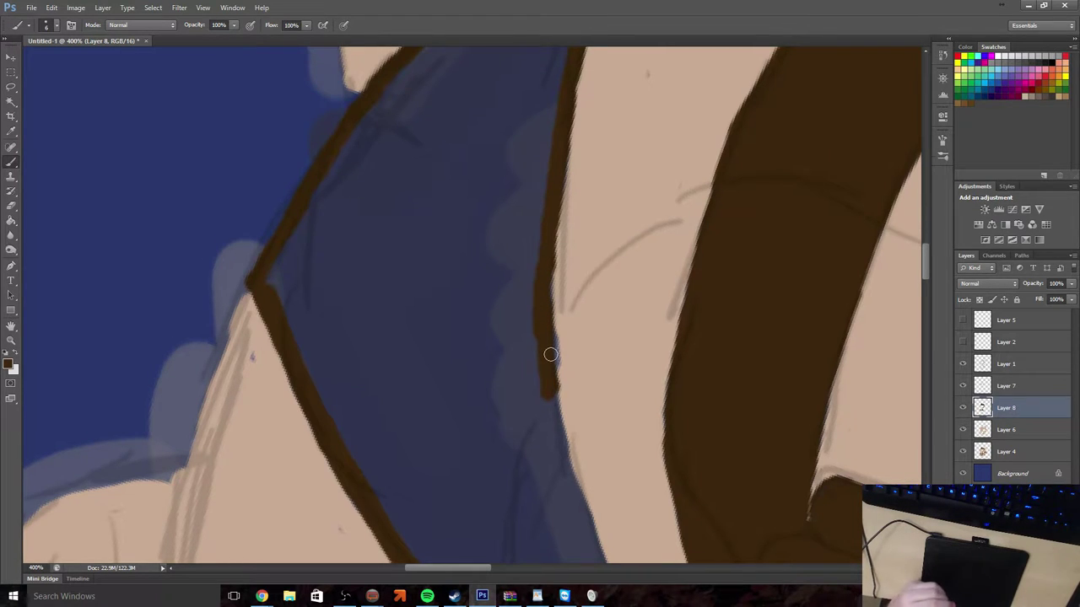
Paint the dark brown outline down the inner edge of the unfilled lower body stripe on Layer 8, joining it to the filled end
scroll(550, 354, "down", 3)
mouse_move(548, 289)
left_mouse_down()
mouse_move(547, 329)
mouse_move(578, 430)
left_mouse_up()
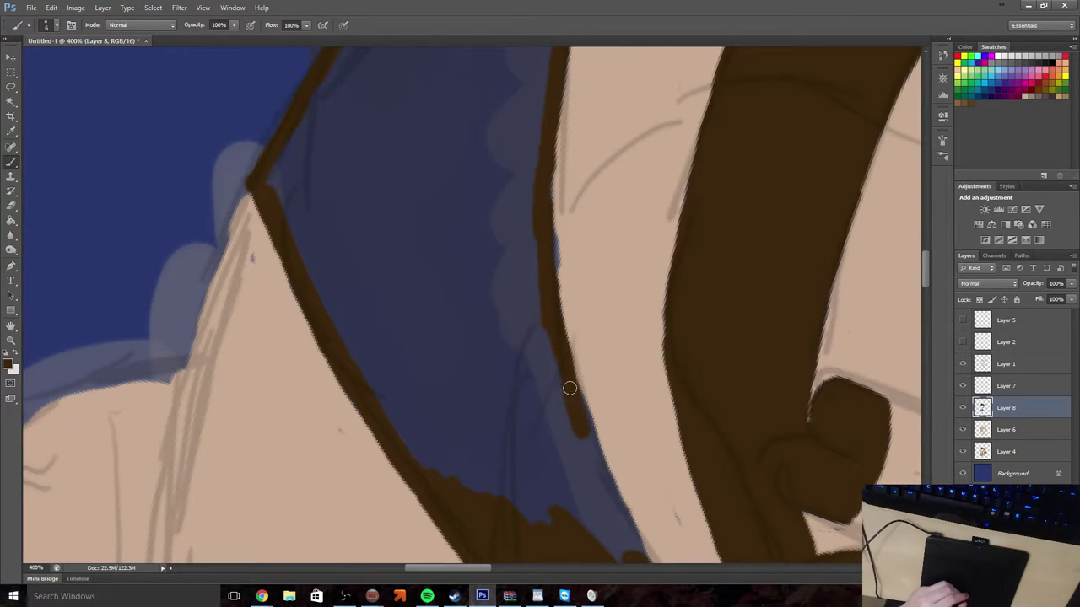
left_click_drag(572, 393, 591, 451)
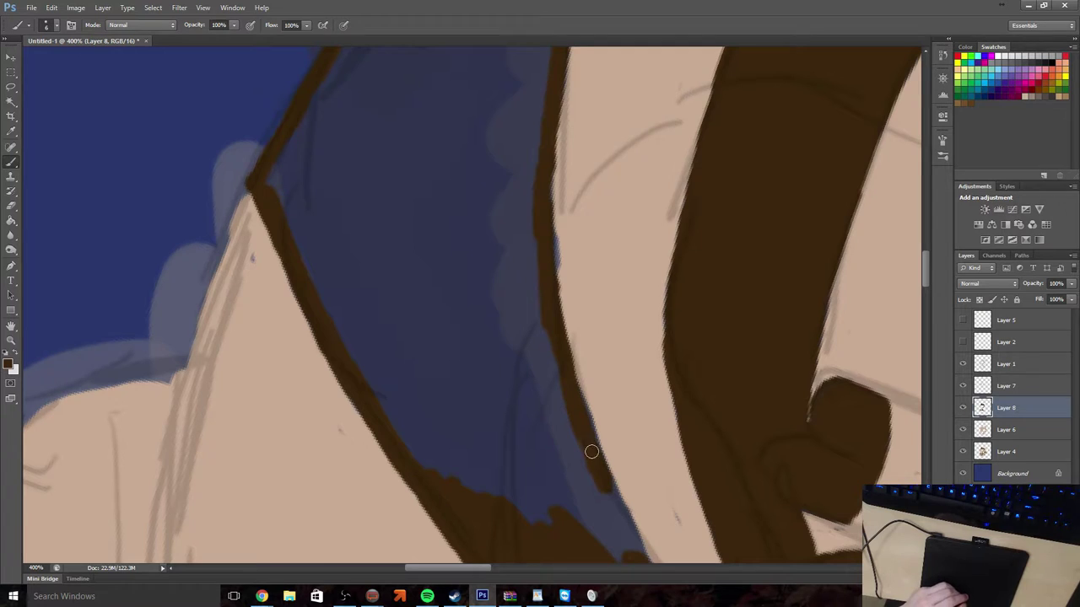
scroll(594, 446, "down", 2)
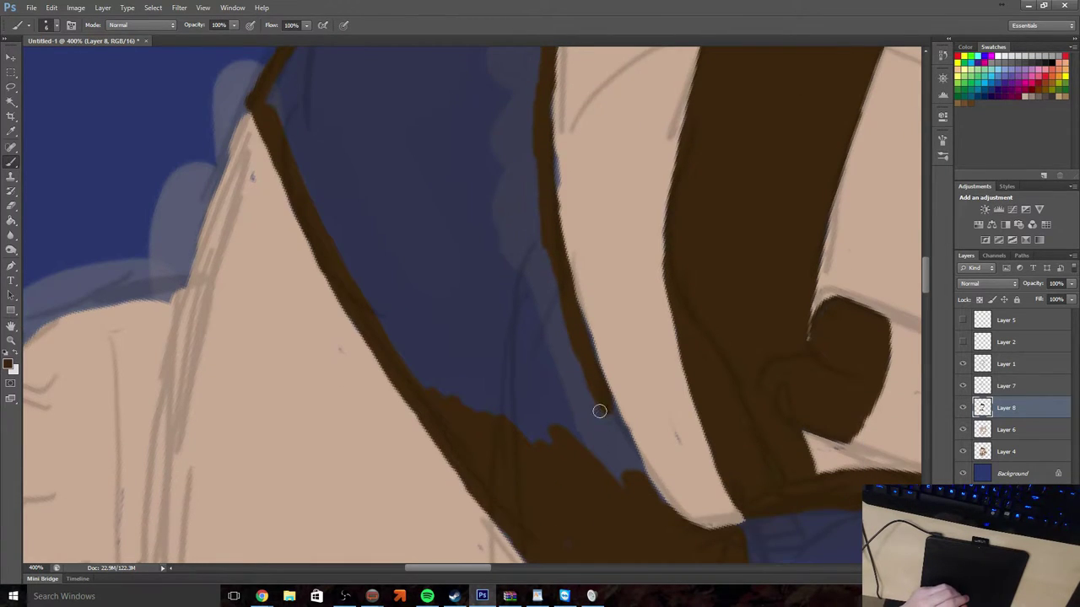
left_click_drag(609, 411, 656, 497)
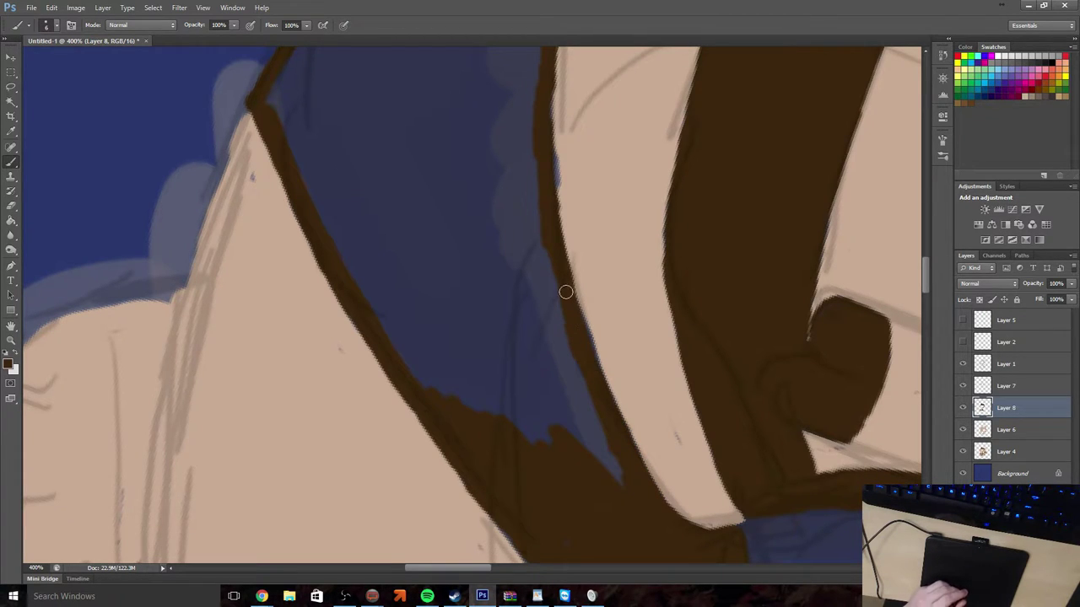
Fill the lower part of the outlined body stripe with solid dark brown brush strokes
mouse_move(528, 135)
left_mouse_down()
mouse_move(571, 366)
mouse_move(630, 506)
left_mouse_up()
mouse_move(564, 540)
left_mouse_down()
mouse_move(576, 498)
mouse_move(515, 345)
mouse_move(545, 448)
mouse_move(475, 378)
mouse_move(405, 266)
mouse_move(463, 415)
mouse_move(372, 277)
mouse_move(400, 343)
mouse_move(339, 201)
left_mouse_up()
mouse_move(311, 154)
left_mouse_down()
mouse_move(329, 211)
mouse_move(300, 156)
mouse_move(326, 153)
mouse_move(405, 271)
left_mouse_up()
mouse_move(451, 339)
left_mouse_down()
mouse_move(432, 241)
mouse_move(480, 294)
left_mouse_up()
mouse_move(559, 446)
left_mouse_down()
mouse_move(546, 330)
mouse_move(472, 212)
mouse_move(449, 229)
mouse_move(469, 293)
mouse_move(390, 214)
mouse_move(370, 169)
mouse_move(519, 308)
mouse_move(489, 234)
mouse_move(431, 183)
mouse_move(498, 279)
mouse_move(555, 308)
mouse_move(454, 110)
mouse_move(525, 232)
mouse_move(516, 193)
left_mouse_up()
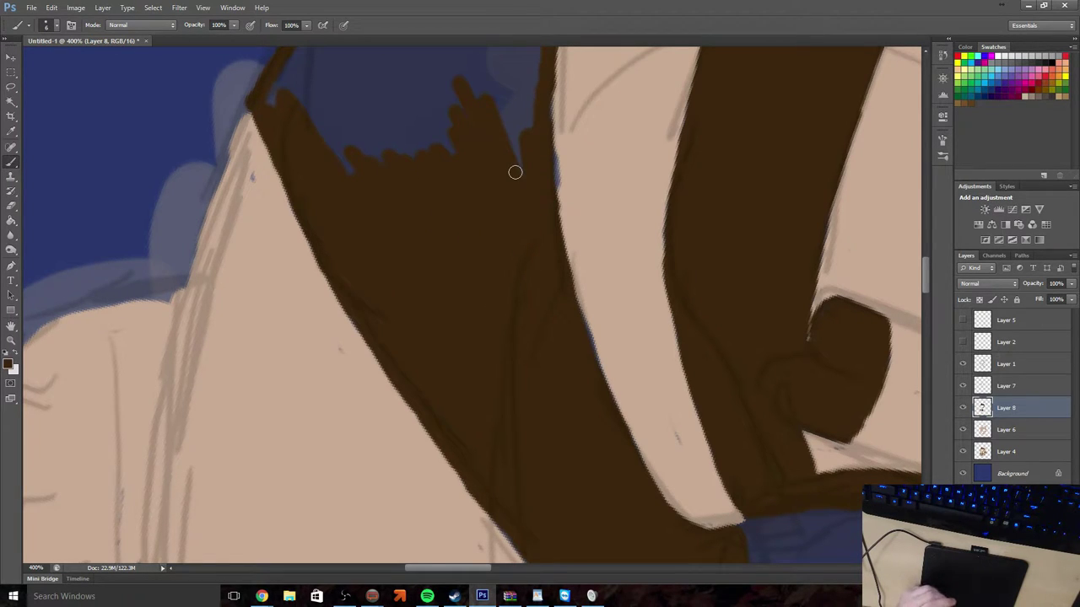
Extend the dark brown fill through the middle of the body stripe, out to its outer corner
scroll(515, 172, "up", 5)
mouse_move(508, 368)
left_mouse_down()
mouse_move(512, 325)
mouse_move(519, 393)
mouse_move(504, 236)
mouse_move(515, 212)
mouse_move(526, 269)
mouse_move(516, 338)
mouse_move(470, 327)
mouse_move(465, 250)
left_mouse_up()
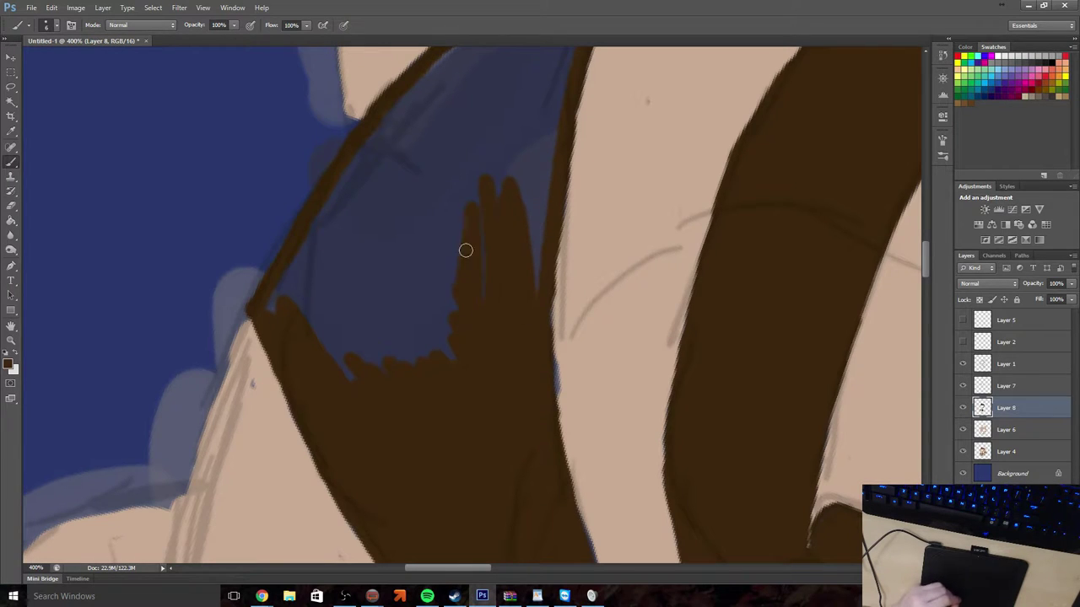
mouse_move(483, 308)
left_mouse_down()
mouse_move(451, 357)
mouse_move(423, 346)
mouse_move(414, 307)
mouse_move(419, 212)
mouse_move(413, 267)
mouse_move(369, 385)
mouse_move(351, 360)
mouse_move(371, 269)
left_mouse_up()
mouse_move(378, 370)
left_mouse_down()
mouse_move(326, 329)
mouse_move(370, 228)
left_mouse_up()
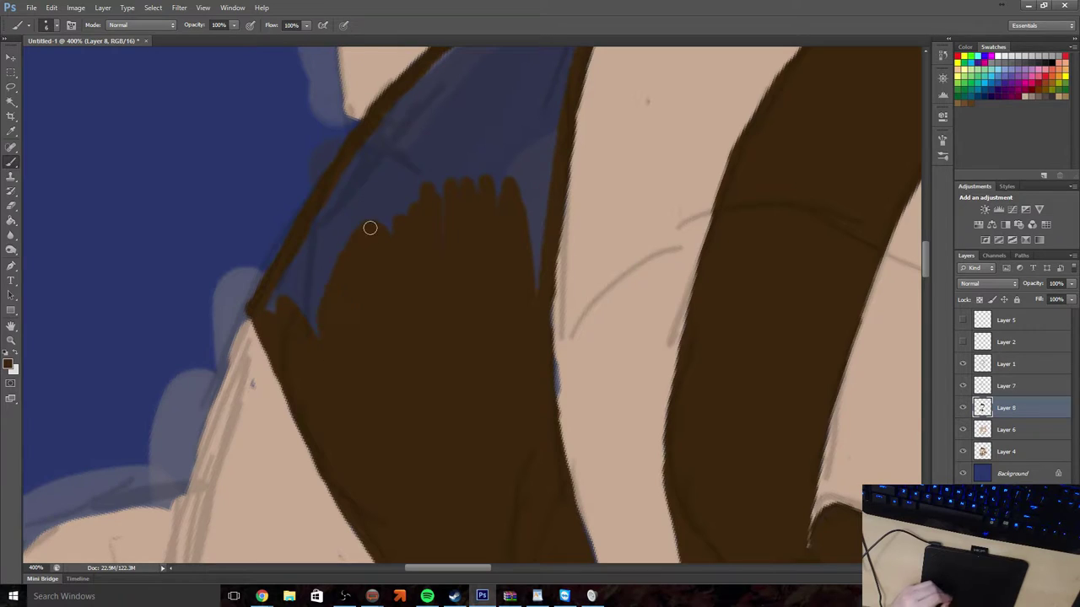
mouse_move(333, 339)
left_mouse_down()
mouse_move(322, 272)
mouse_move(333, 245)
mouse_move(274, 304)
mouse_move(328, 230)
mouse_move(334, 250)
mouse_move(331, 224)
mouse_move(353, 188)
mouse_move(378, 185)
mouse_move(404, 254)
mouse_move(414, 247)
mouse_move(404, 180)
mouse_move(458, 248)
left_mouse_up()
Fill the remaining blue area up to the pointed tip of the body stripe with dark brown
scroll(455, 244, "up", 5)
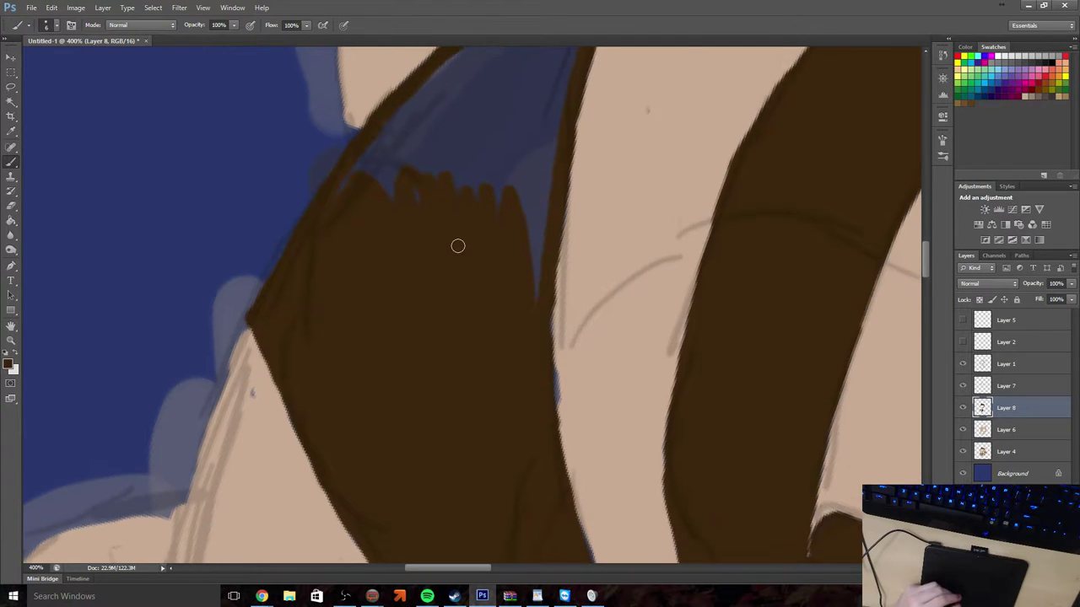
mouse_move(537, 445)
left_mouse_down()
mouse_move(545, 458)
mouse_move(549, 356)
left_mouse_up()
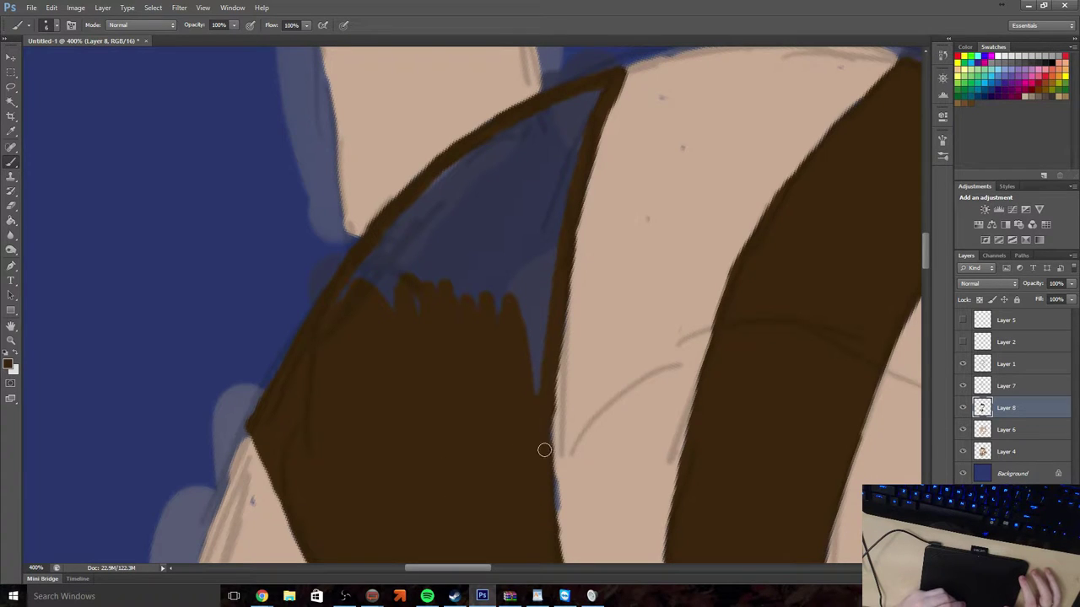
mouse_move(544, 414)
left_mouse_down()
mouse_move(528, 366)
mouse_move(540, 261)
mouse_move(527, 200)
left_mouse_up()
mouse_move(490, 329)
left_mouse_down()
mouse_move(483, 292)
mouse_move(513, 248)
mouse_move(512, 333)
mouse_move(502, 222)
mouse_move(449, 309)
left_mouse_up()
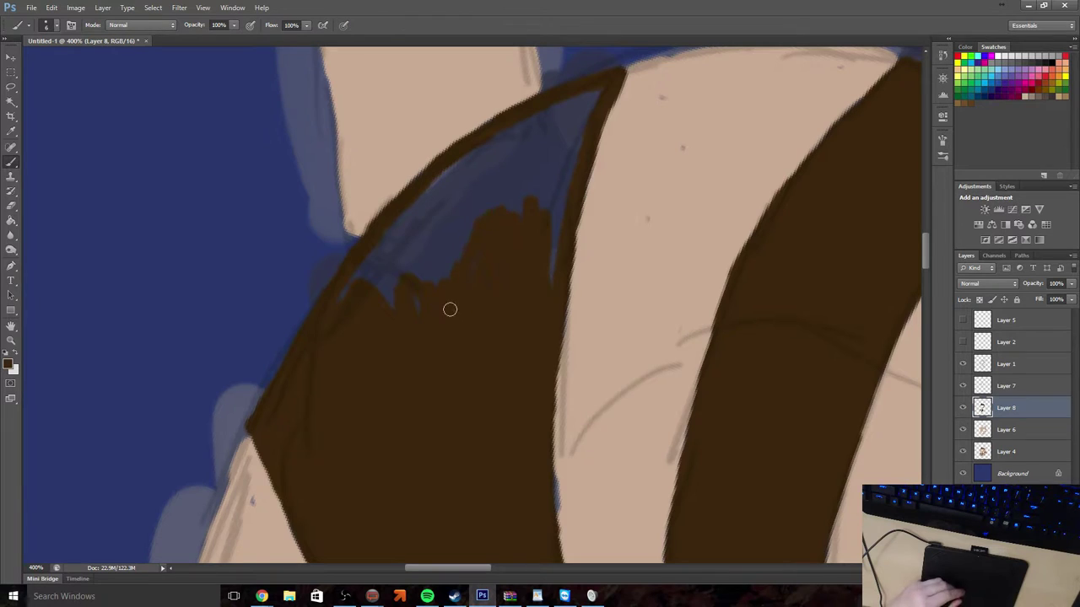
mouse_move(469, 236)
left_mouse_down()
mouse_move(355, 309)
mouse_move(373, 255)
mouse_move(399, 232)
mouse_move(384, 238)
mouse_move(452, 166)
mouse_move(452, 181)
mouse_move(494, 150)
mouse_move(452, 213)
mouse_move(419, 239)
mouse_move(486, 161)
mouse_move(478, 223)
mouse_move(498, 160)
mouse_move(527, 243)
mouse_move(559, 188)
mouse_move(544, 288)
left_mouse_up()
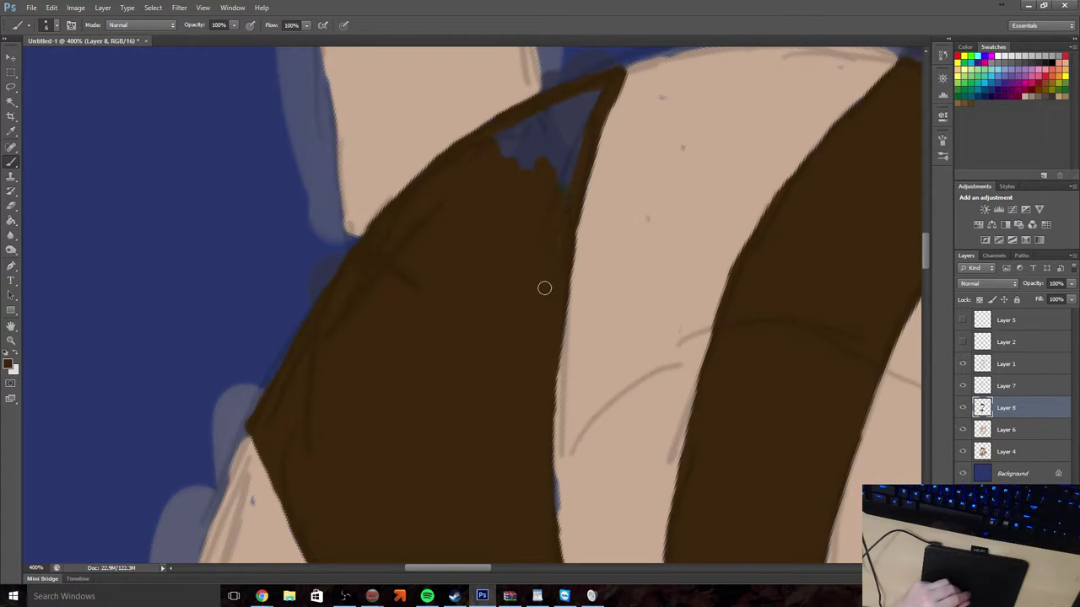
mouse_move(548, 197)
left_mouse_down()
mouse_move(598, 89)
mouse_move(494, 141)
mouse_move(530, 170)
mouse_move(511, 143)
mouse_move(527, 161)
mouse_move(522, 173)
mouse_move(546, 128)
left_mouse_up()
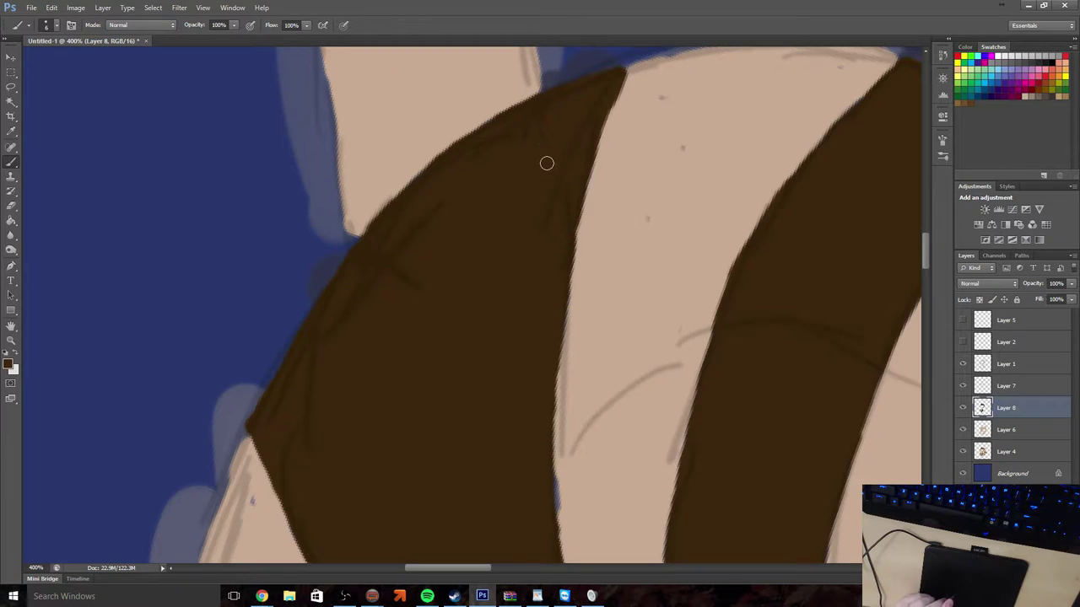
Sample the beige body colour and, on Layer 6 with a 3 px brush, cover the blue gaps beside the brown stripe
scroll(546, 162, "down", 5)
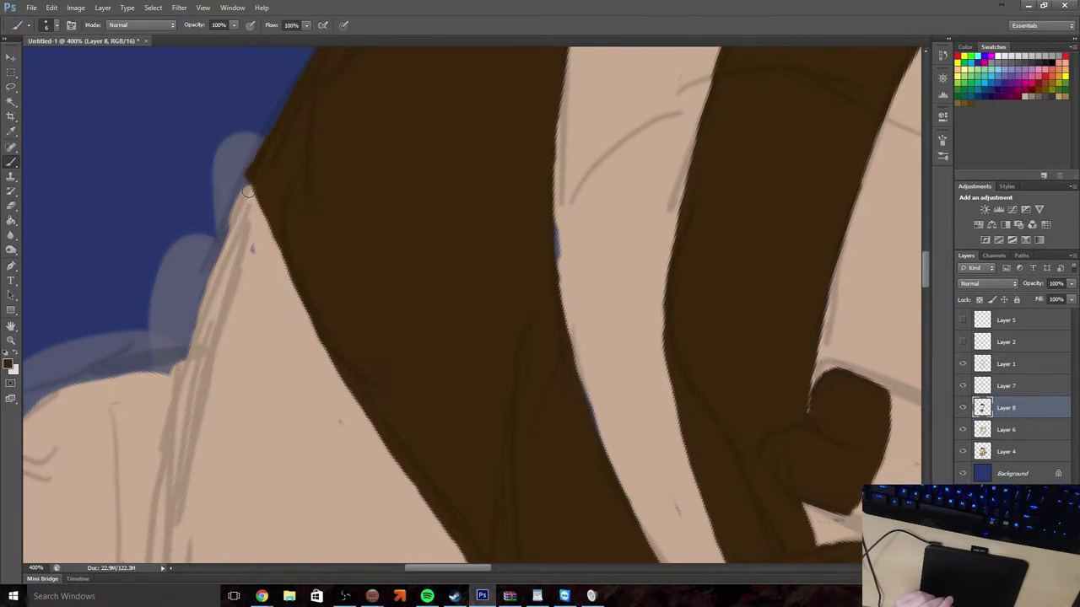
key("i")
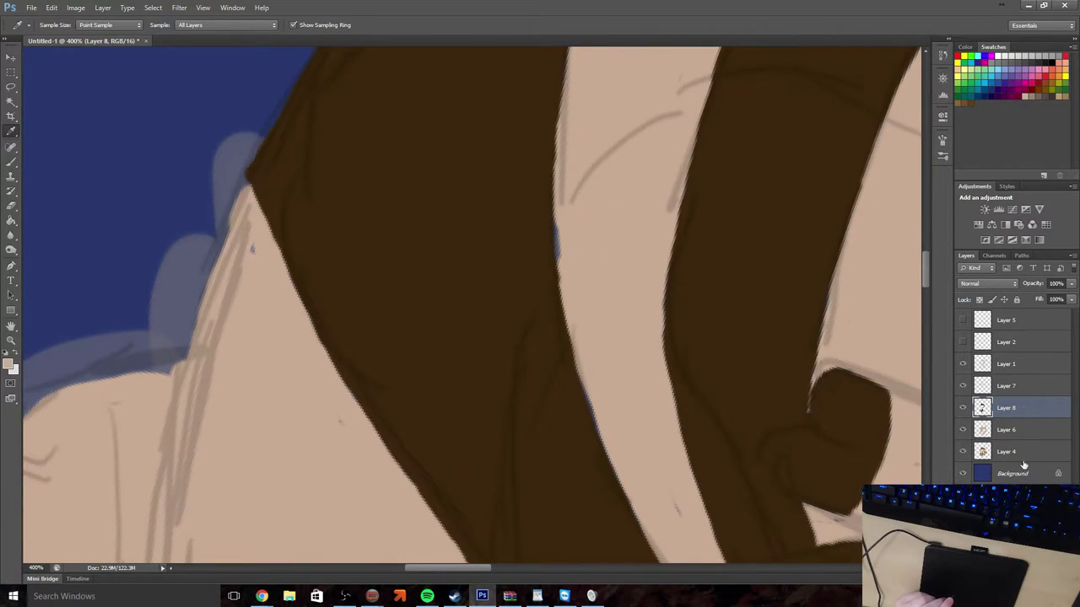
left_click(1013, 430)
scroll(9, 144, "up", 1)
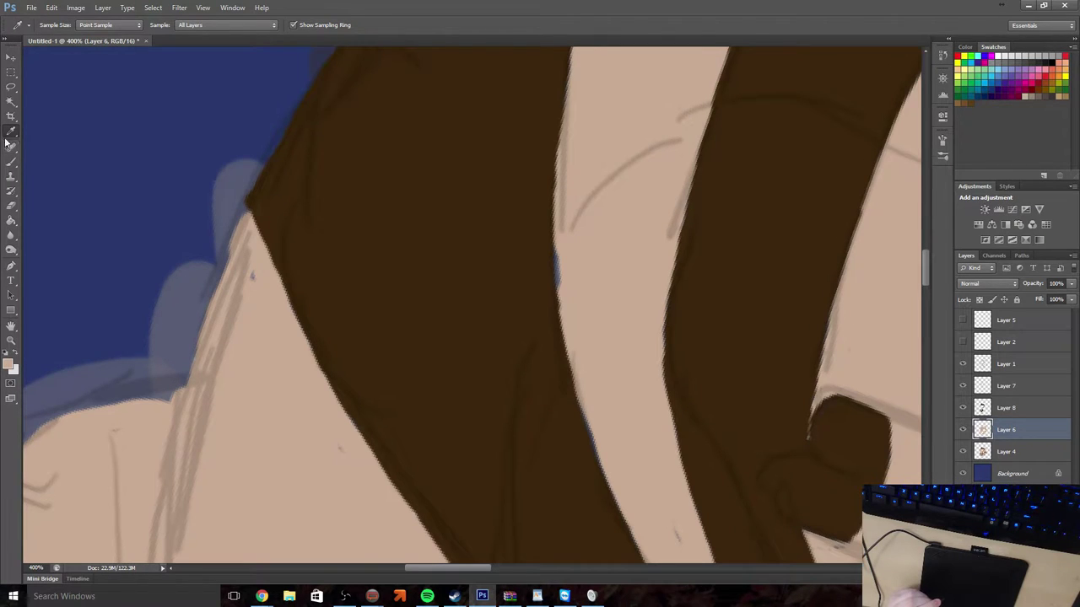
left_click(11, 161)
left_click(55, 26)
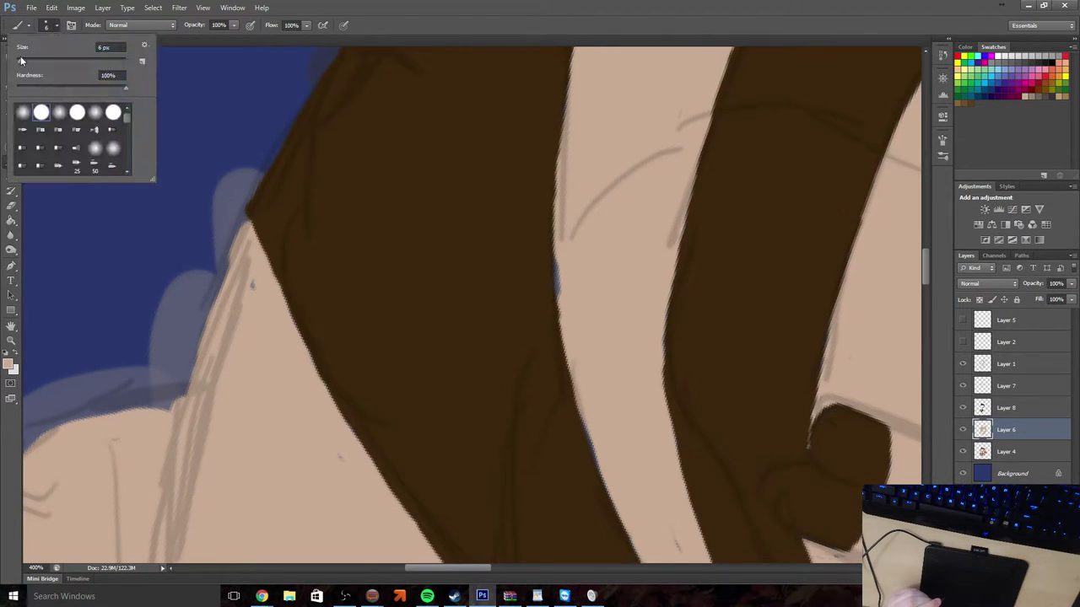
left_click_drag(21, 65, 19, 66)
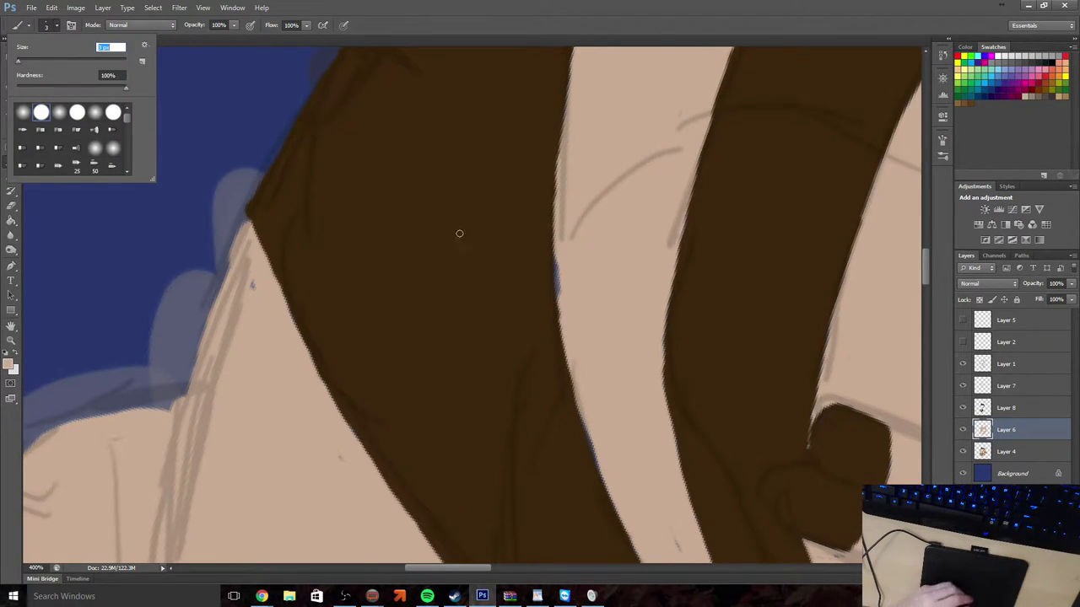
left_click(567, 290)
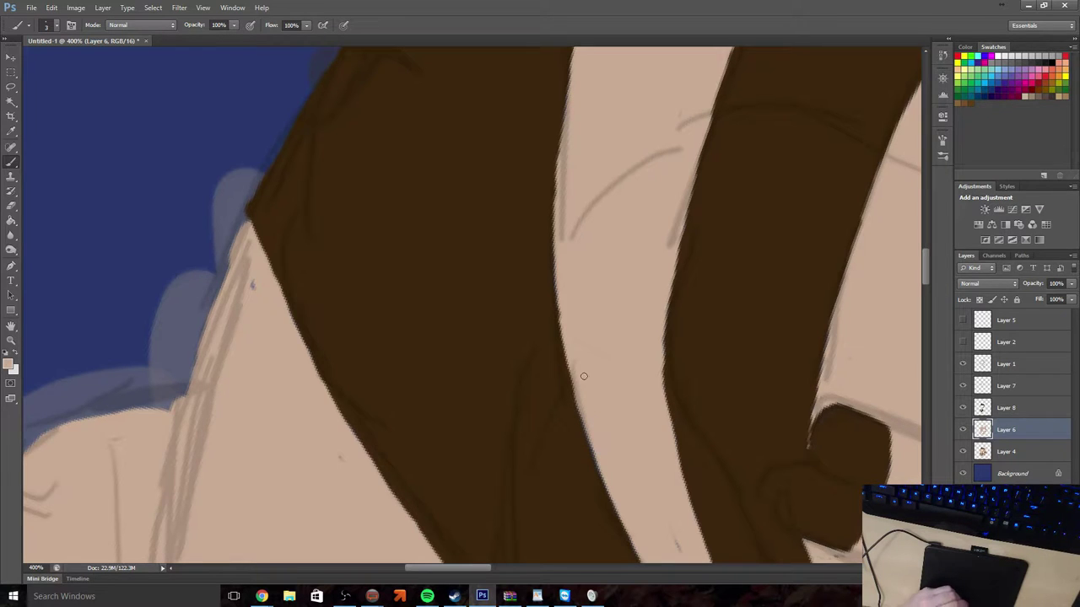
Examine the edges of the foot, the brown body stripes and the unpainted tail stripes for leftover gaps
scroll(583, 376, "up", 10)
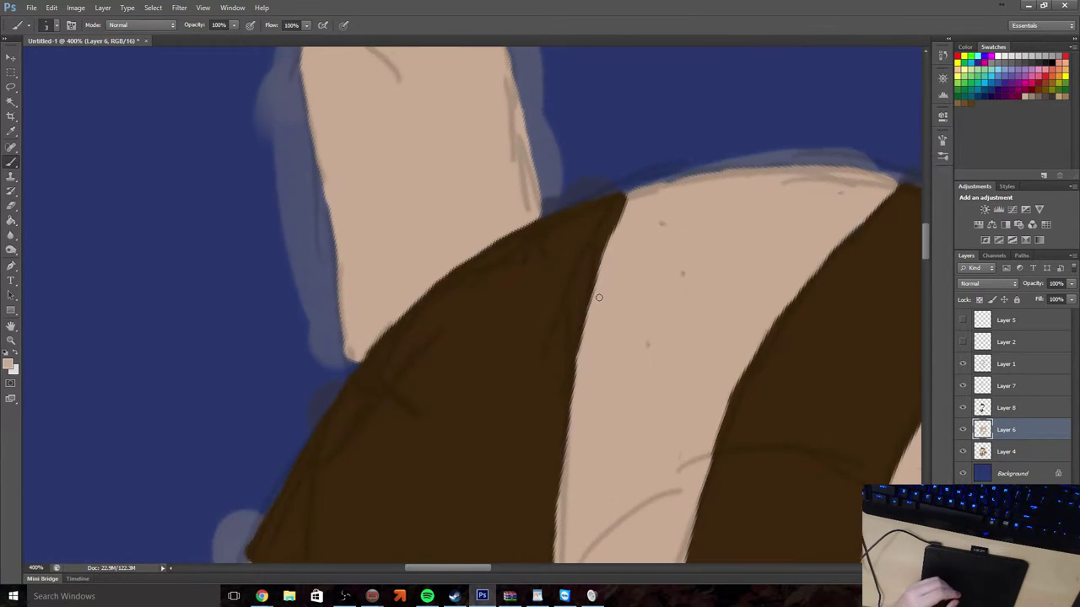
scroll(599, 297, "up", 3)
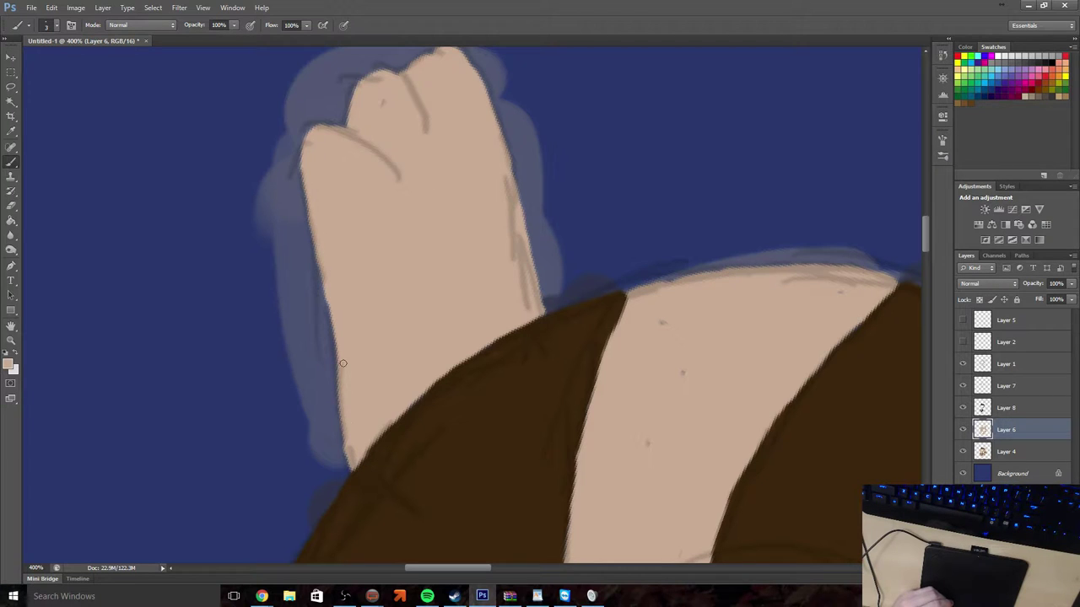
scroll(355, 408, "down", 6)
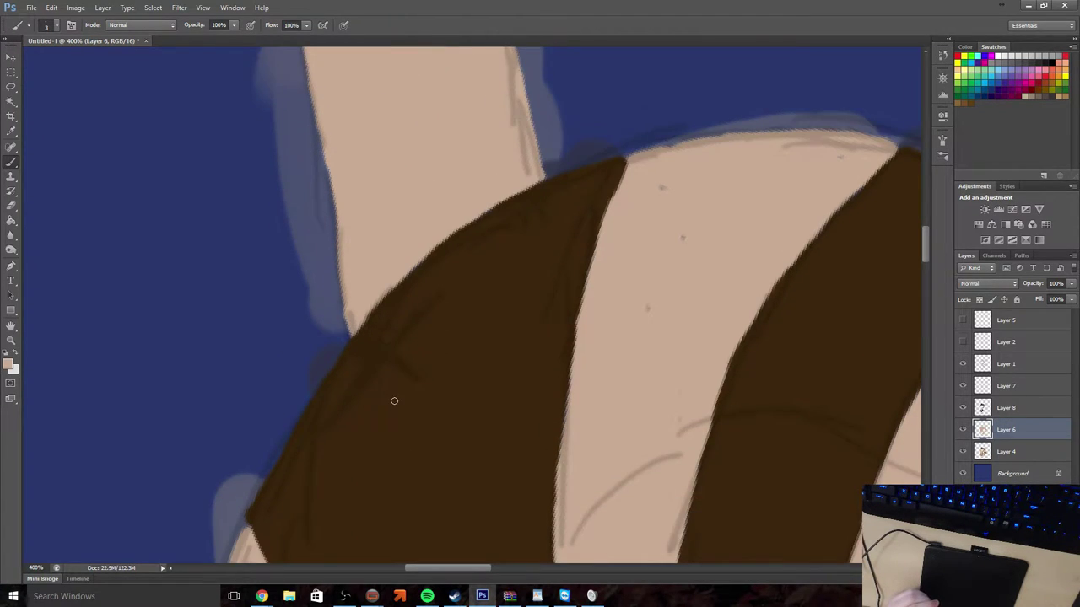
scroll(396, 388, "down", 5)
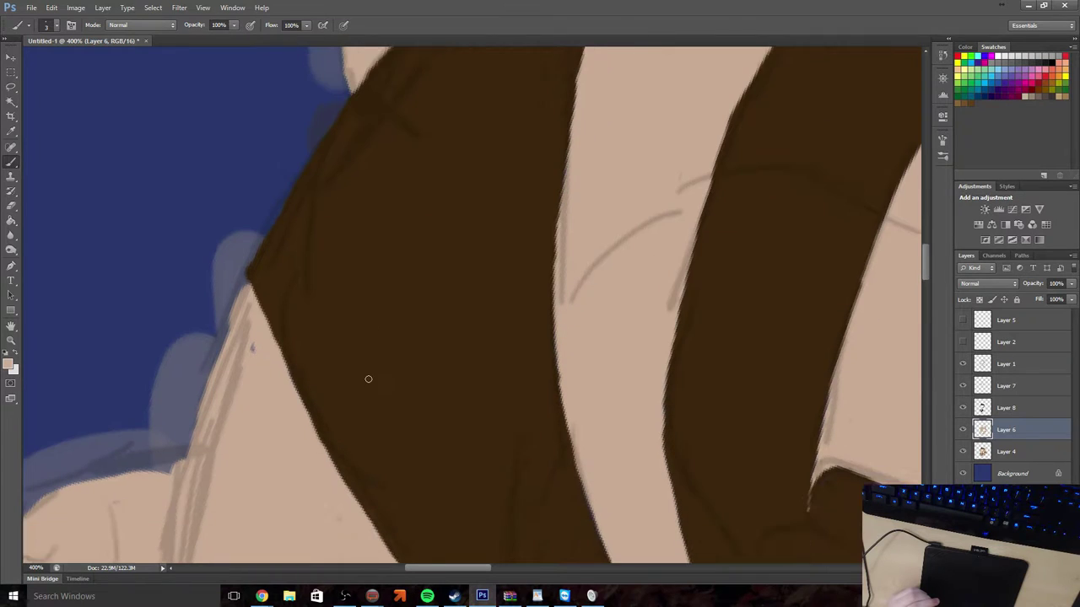
scroll(163, 319, "down", 8)
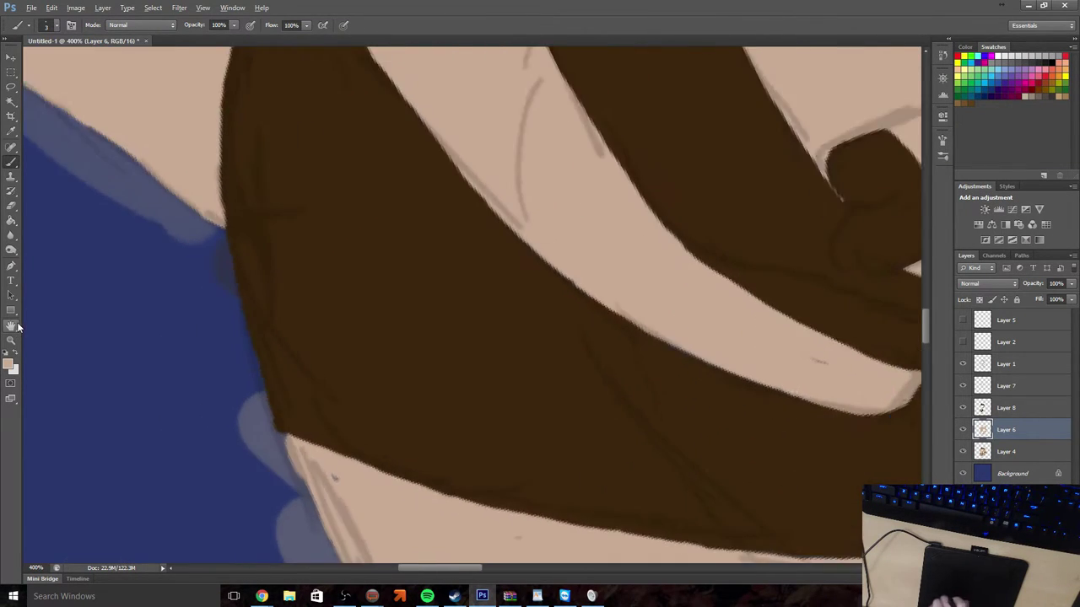
scroll(538, 241, "up", 15)
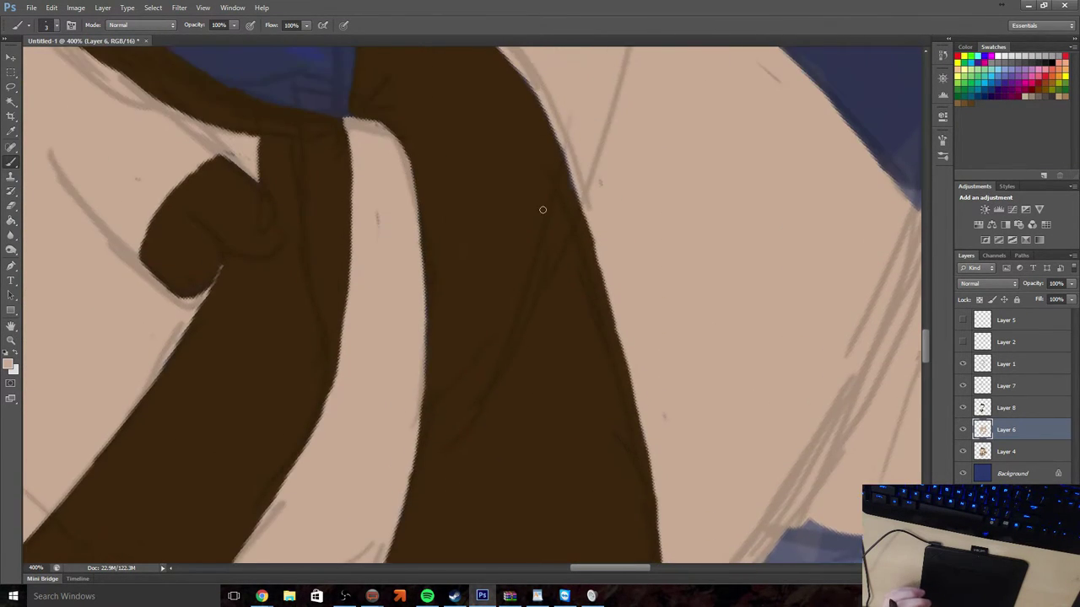
scroll(522, 237, "up", 5)
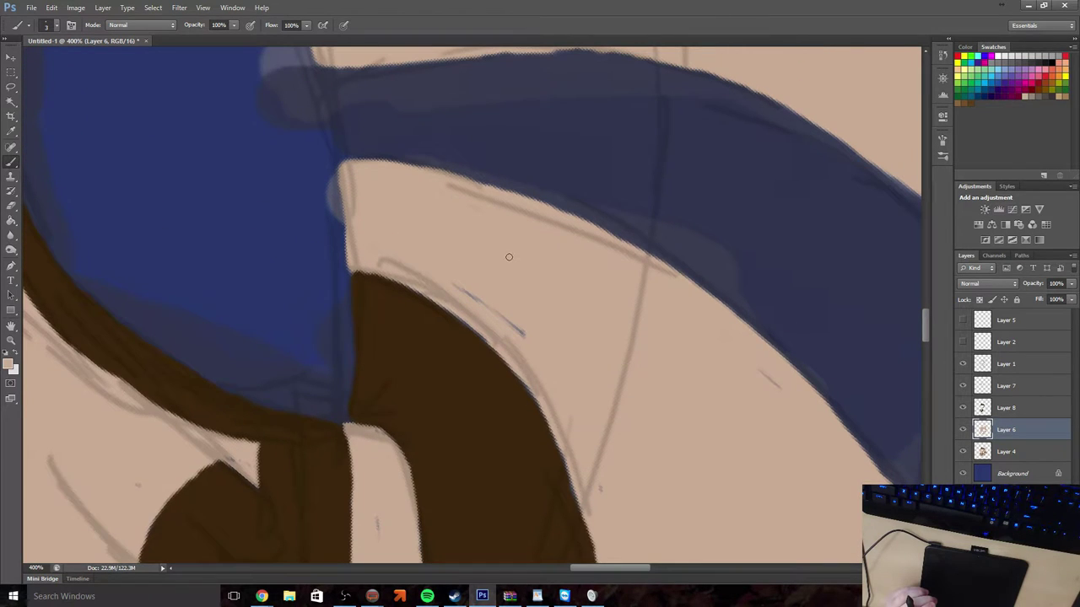
scroll(507, 257, "up", 10)
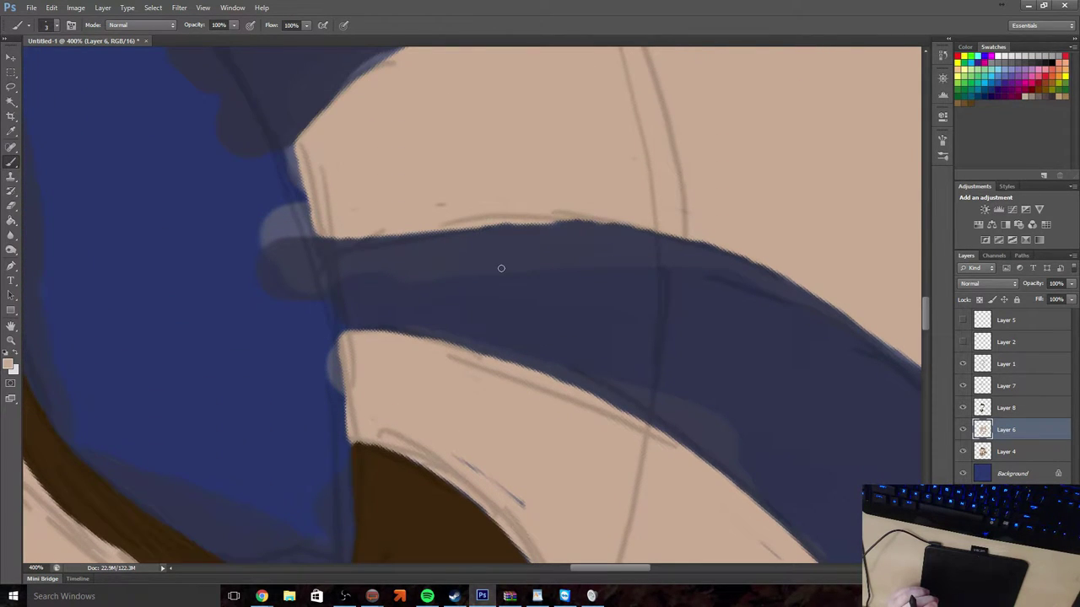
Zoom out to the whole character at 33.3% and hide Layer 4
left_click(11, 341)
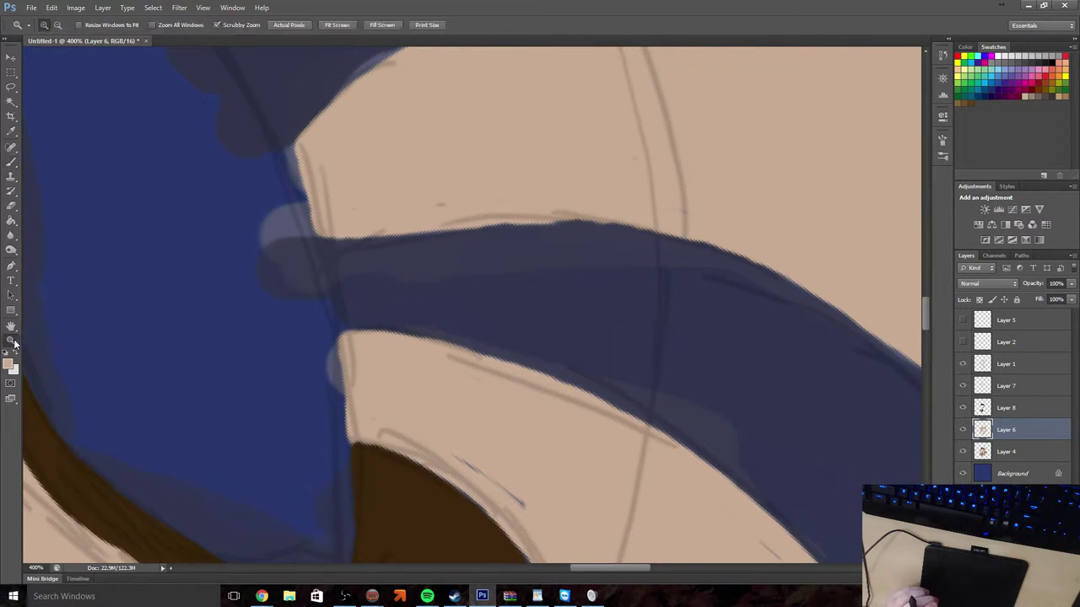
left_click(58, 24)
left_click(323, 289)
left_click(323, 290)
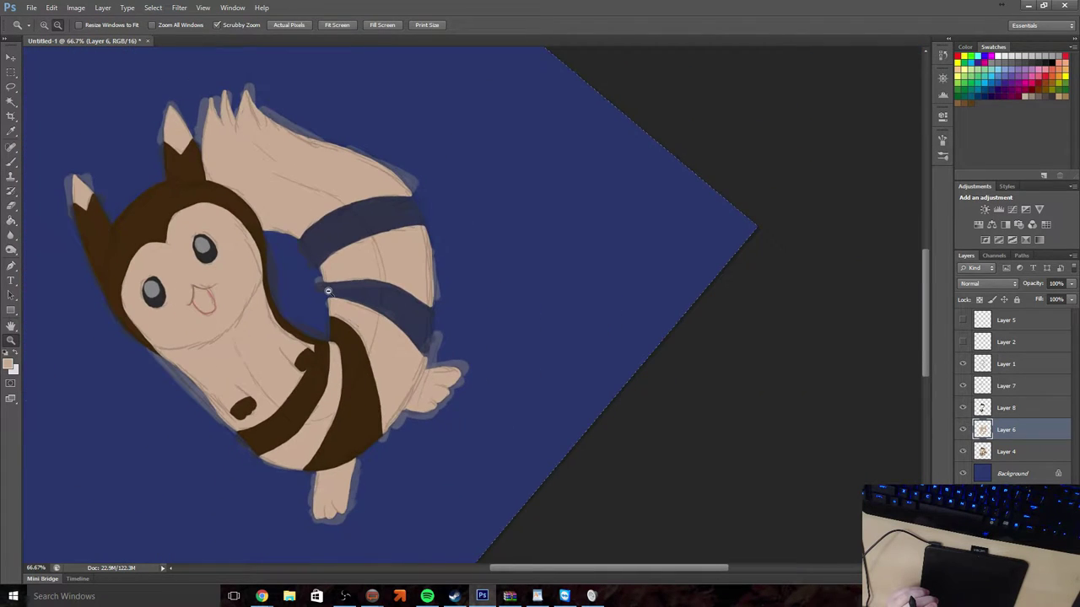
left_click(363, 311)
left_click(393, 320)
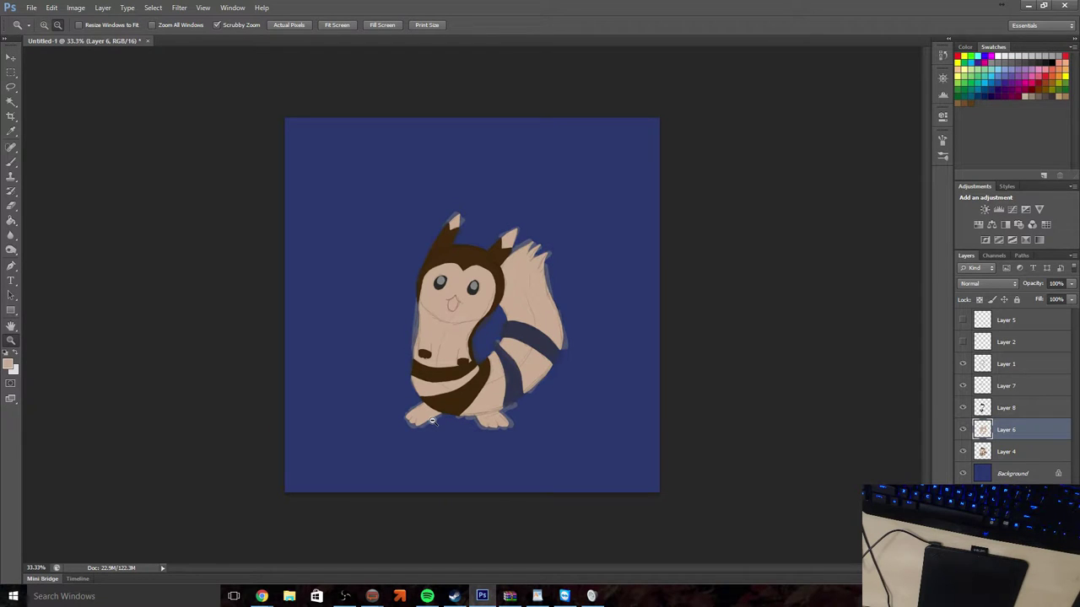
left_click(964, 452)
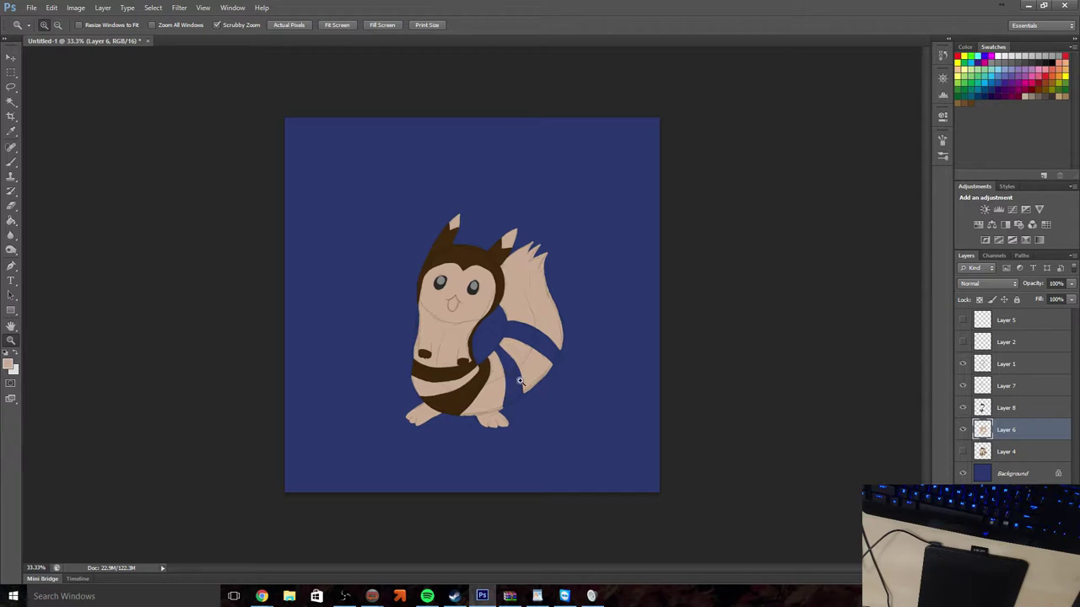
Sample the dark brown and, on Layer 8, brush over the thin blue gap along the body stripe's edge facing the tail
left_click_drag(520, 382, 312, 299)
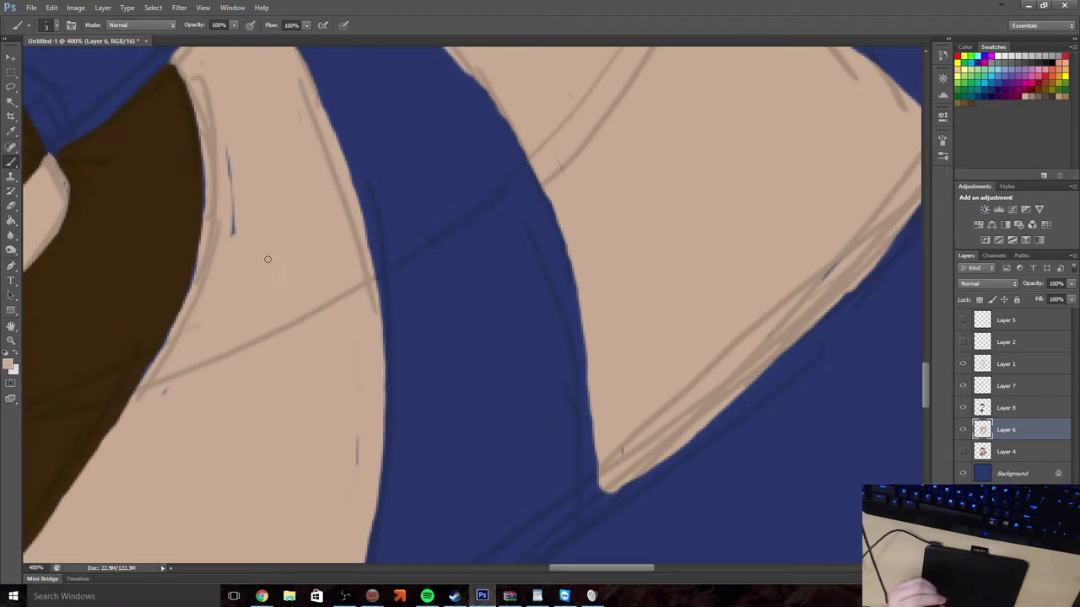
left_click(11, 131)
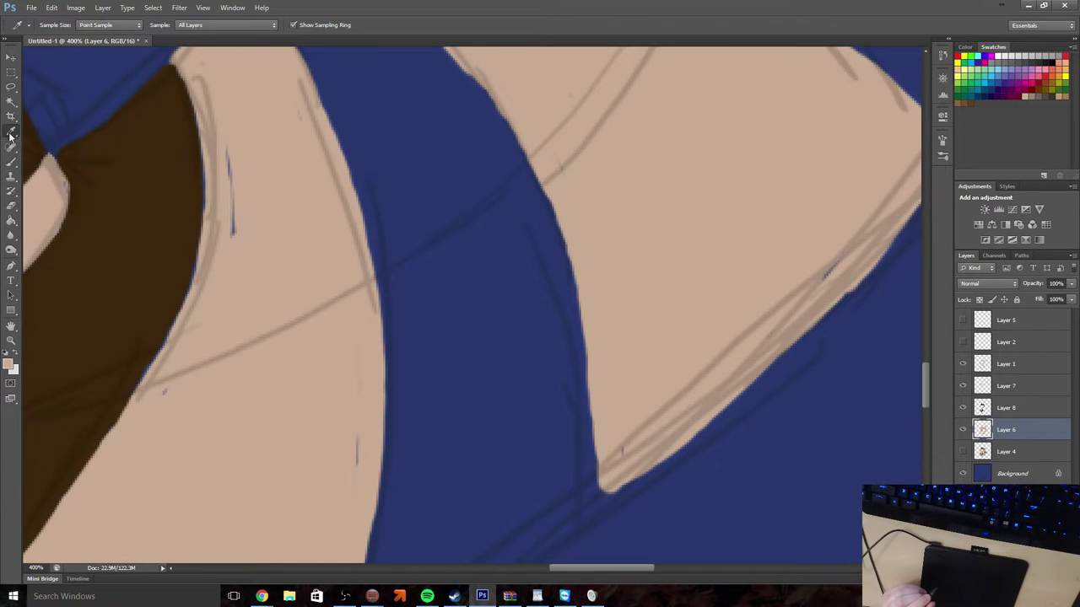
left_click(1008, 410)
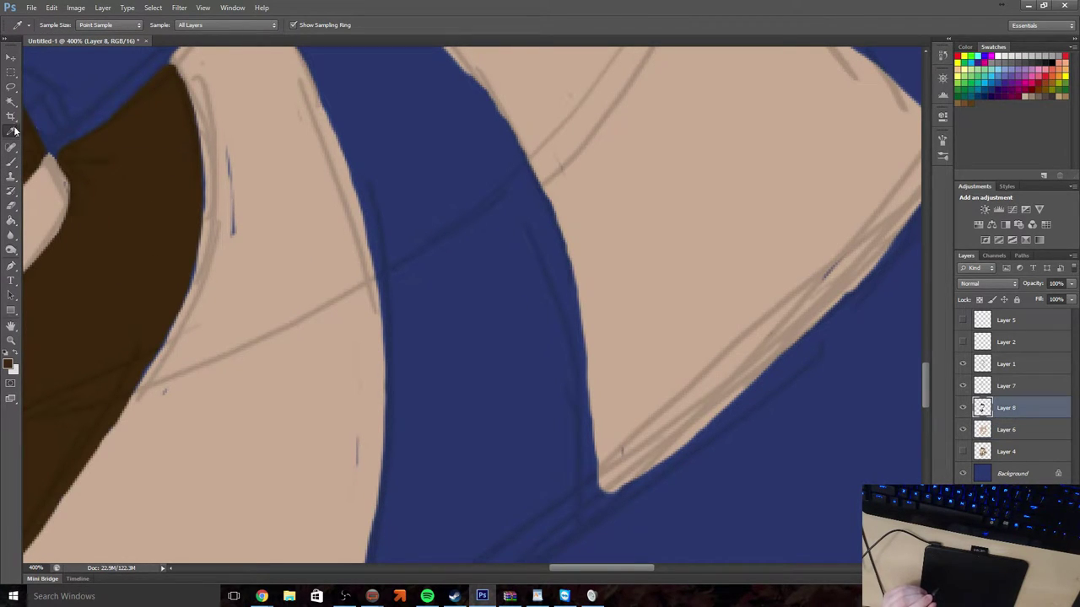
left_click(11, 161)
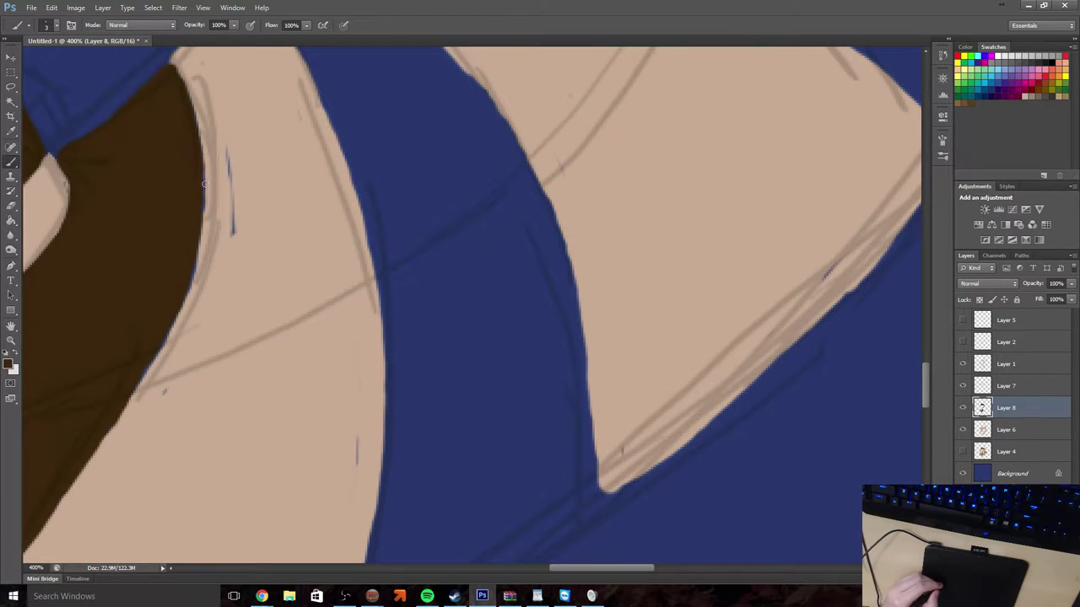
mouse_move(203, 205)
left_mouse_down()
mouse_move(200, 278)
mouse_move(143, 376)
left_mouse_up()
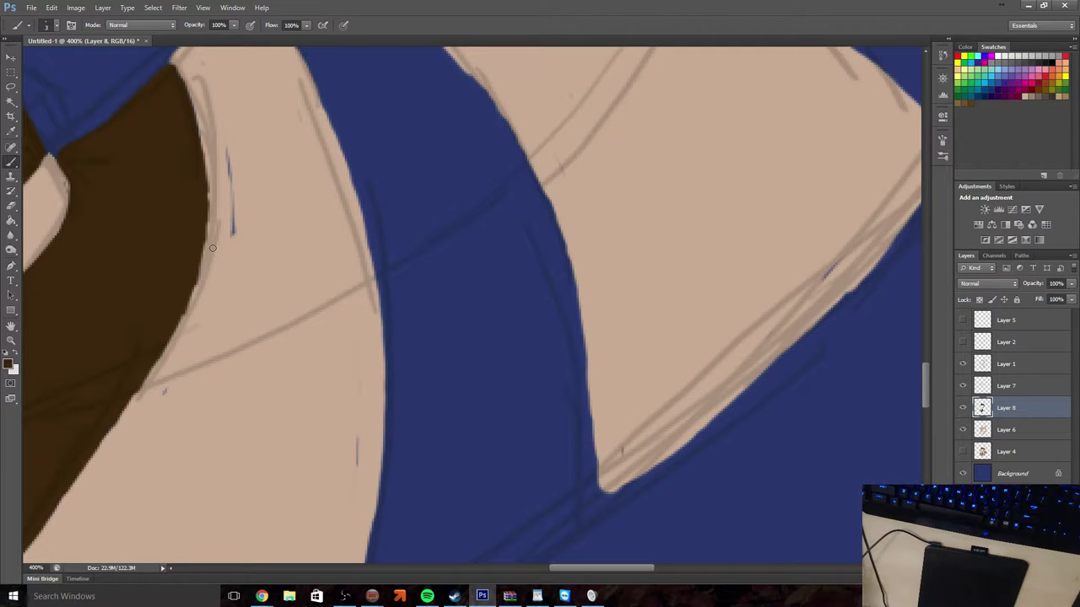
Set the brush to 7 px and outline in dark brown the lower end and lower tail-tip side of the empty tail stripe nearest the body
scroll(418, 359, "down", 5)
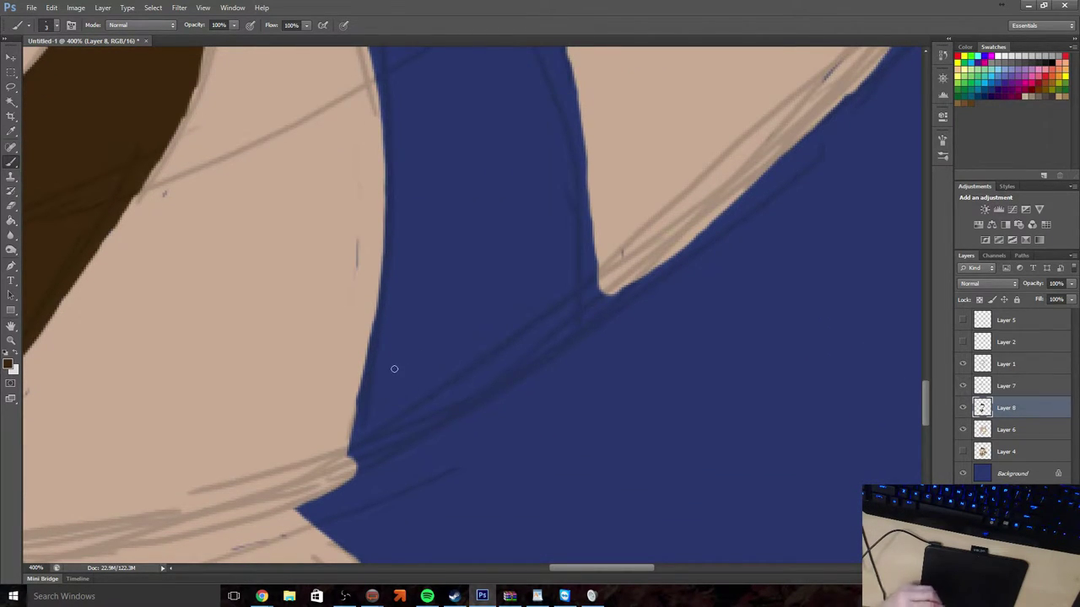
left_click(55, 24)
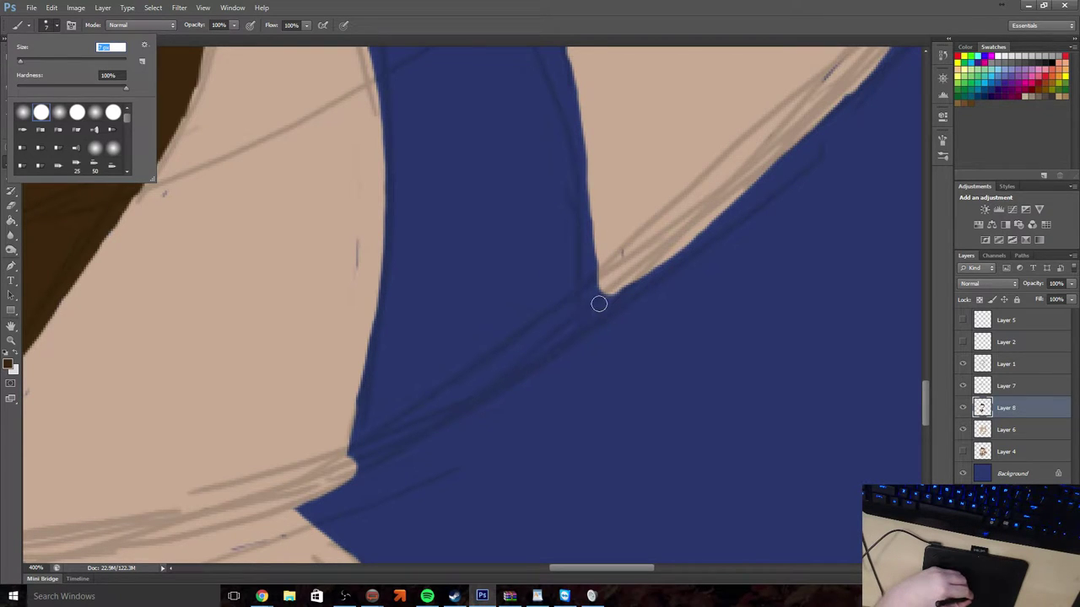
mouse_move(599, 304)
left_mouse_down()
mouse_move(356, 462)
mouse_move(357, 451)
left_mouse_up()
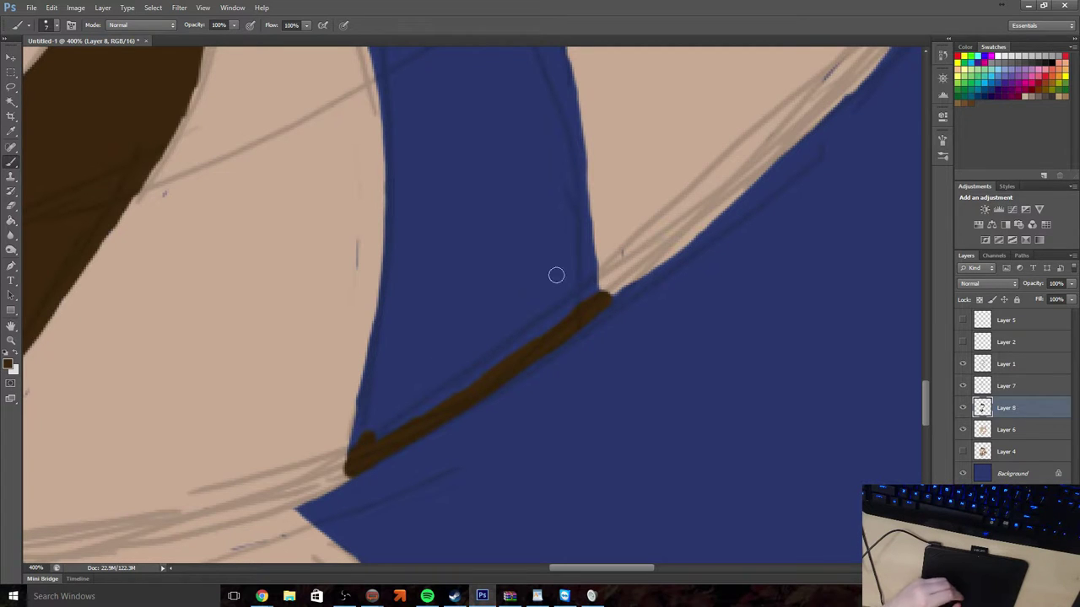
mouse_move(588, 293)
left_mouse_down()
mouse_move(596, 268)
mouse_move(599, 286)
mouse_move(569, 102)
mouse_move(575, 118)
mouse_move(575, 131)
mouse_move(553, 63)
left_mouse_up()
scroll(552, 62, "up", 8)
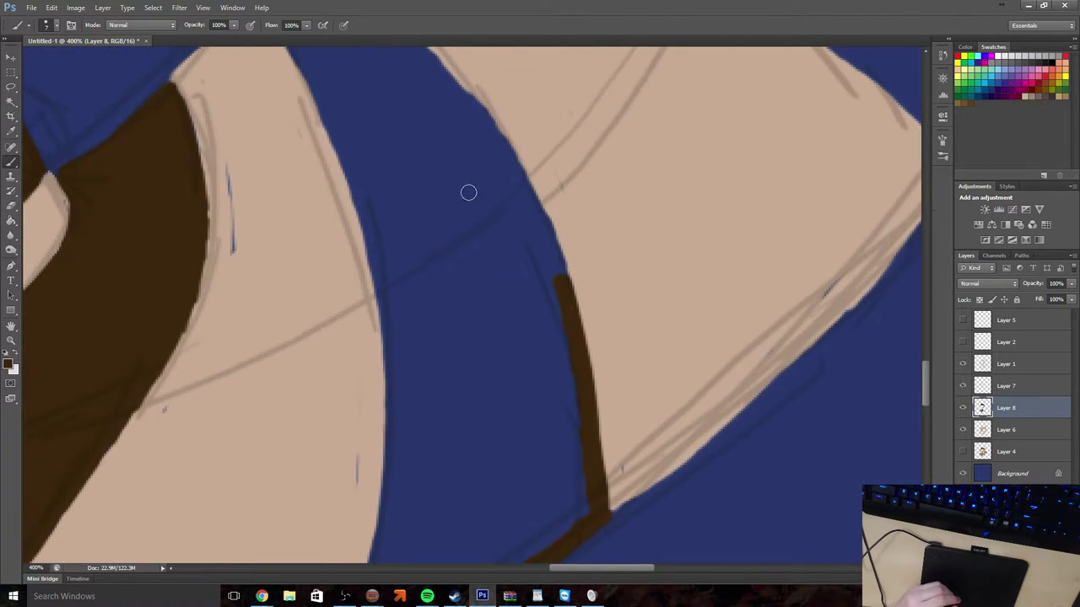
Continue the dark brown outline along the stripe's tail-tip side up to its upper corner, following the beige edge
left_click_drag(552, 336, 506, 229)
left_click_drag(532, 279, 524, 261)
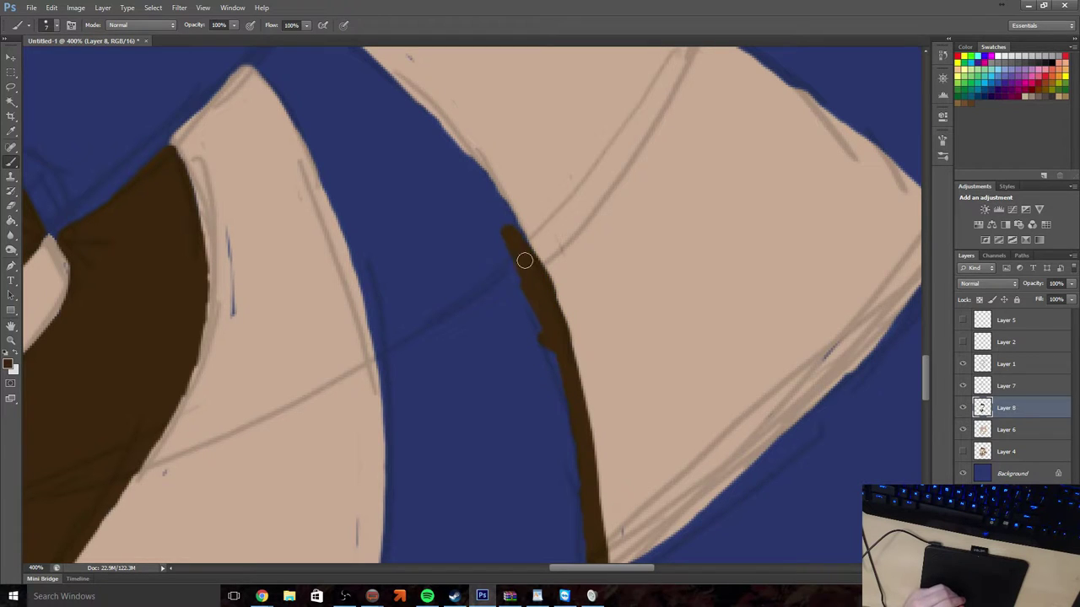
key("ctrl+z")
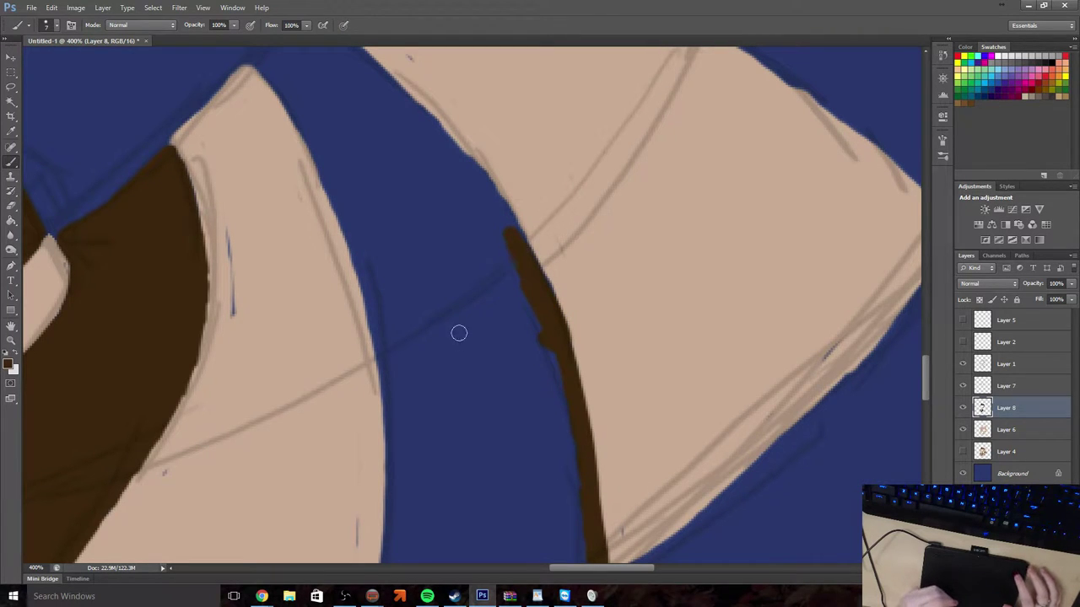
left_click(446, 287)
left_click_drag(502, 286, 518, 266)
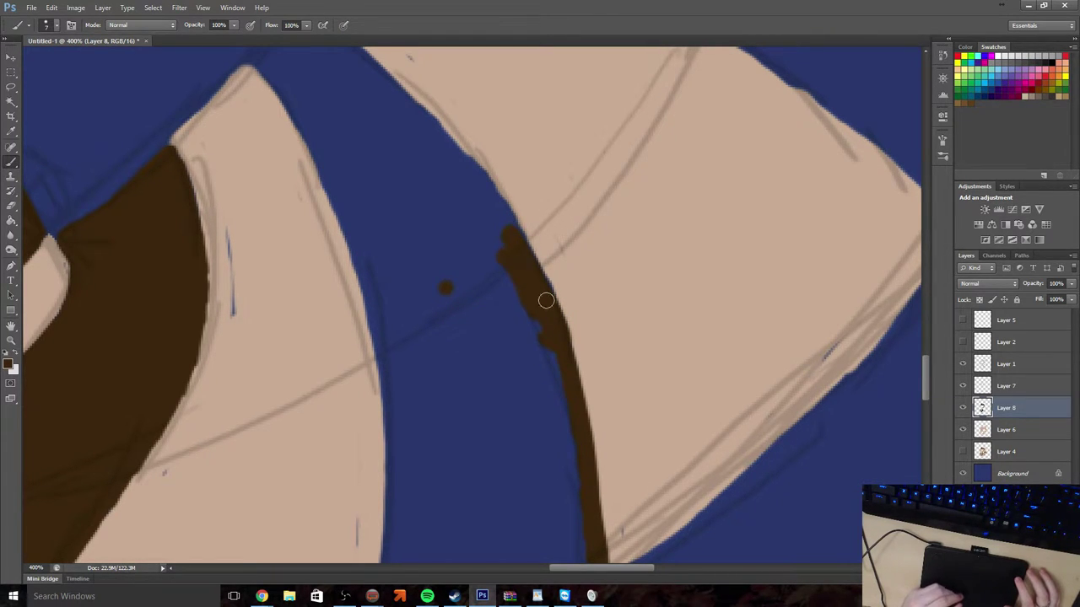
mouse_move(546, 301)
left_mouse_down()
mouse_move(463, 159)
mouse_move(470, 169)
mouse_move(391, 87)
left_mouse_up()
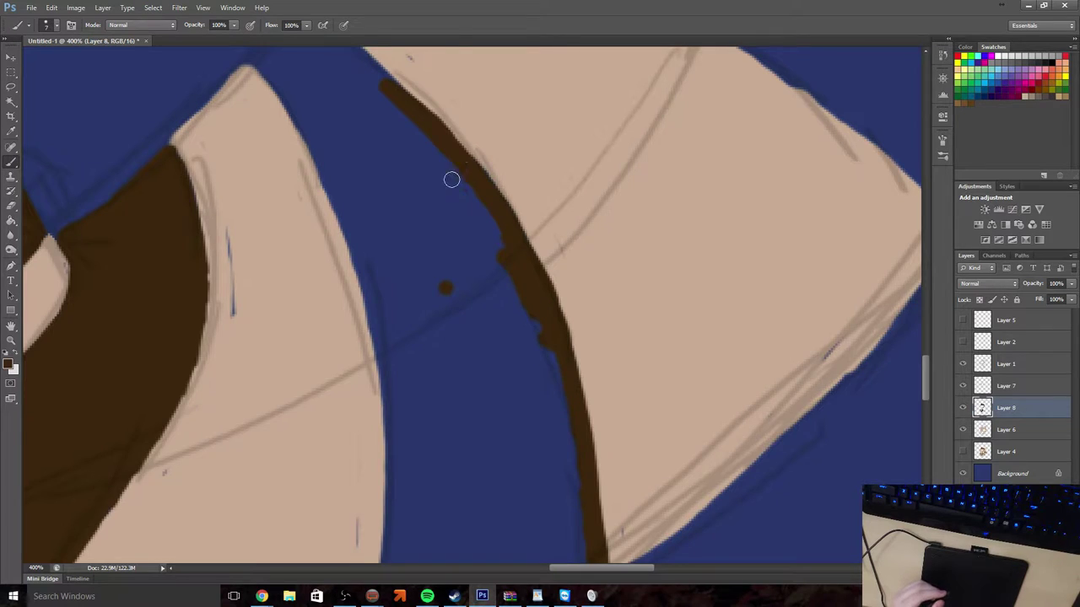
scroll(450, 177, "up", 2)
scroll(415, 186, "up", 1)
left_click_drag(364, 173, 358, 165)
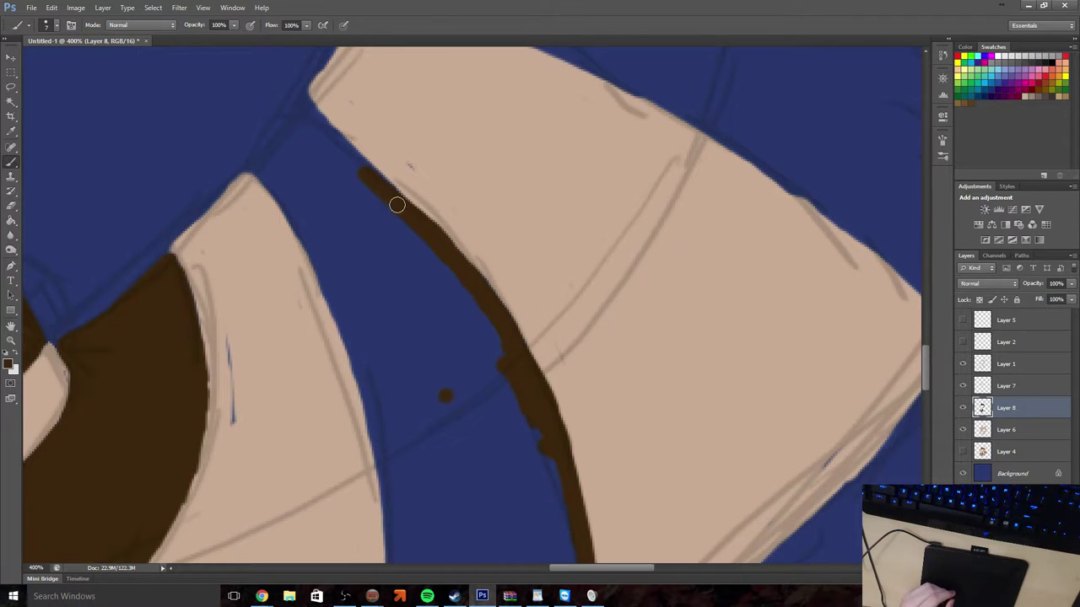
left_click_drag(397, 205, 334, 141)
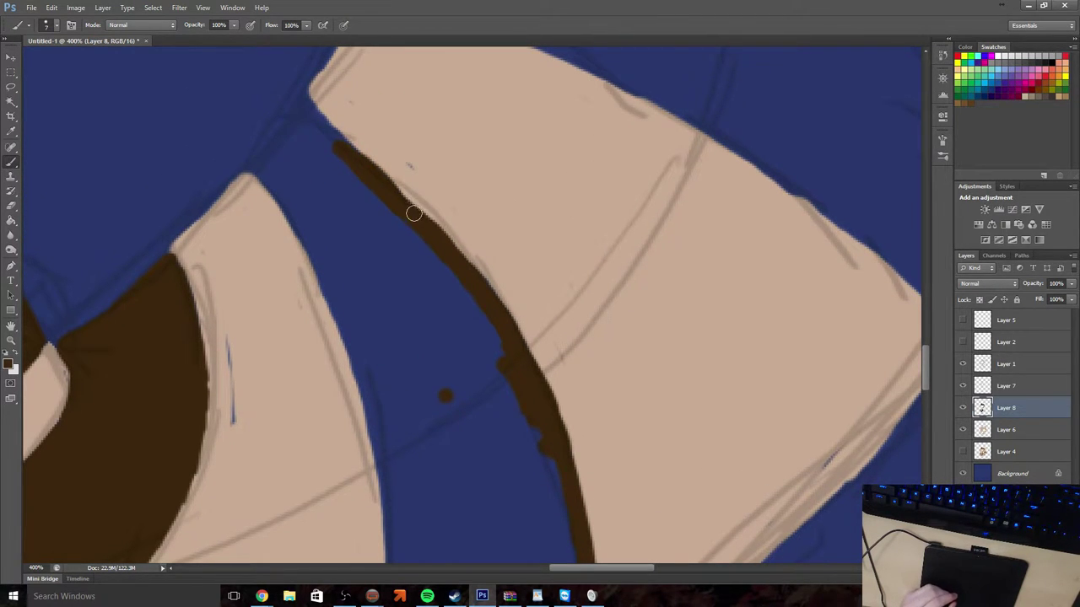
left_click_drag(413, 213, 380, 184)
mouse_move(351, 166)
left_mouse_down()
mouse_move(364, 171)
mouse_move(320, 126)
left_mouse_up()
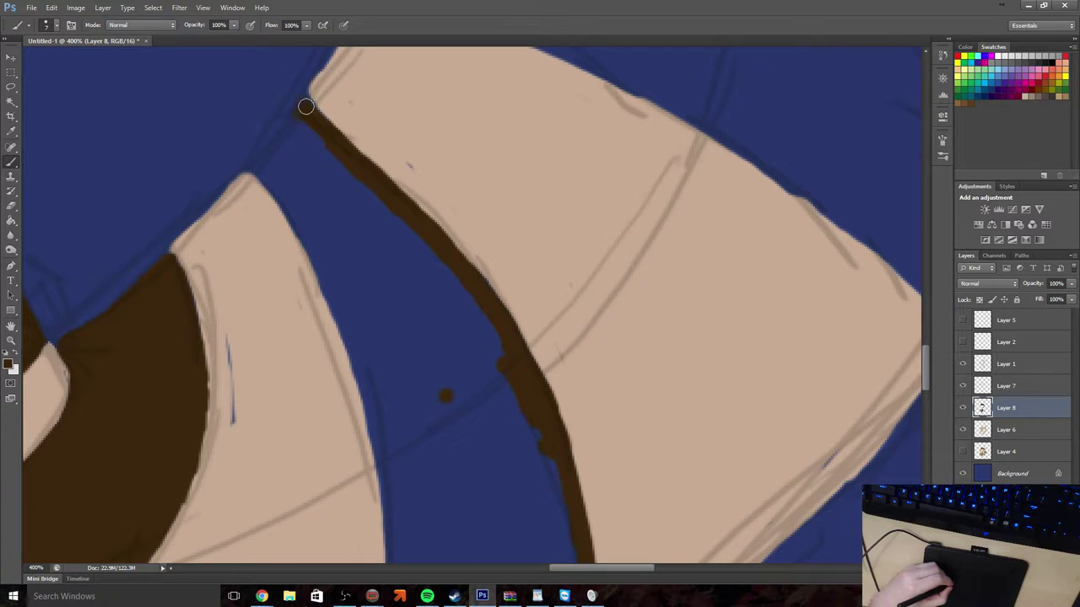
Close the dark brown outline across the stripe's upper end and down its body-facing side to the lower corner
left_click_drag(309, 111, 282, 149)
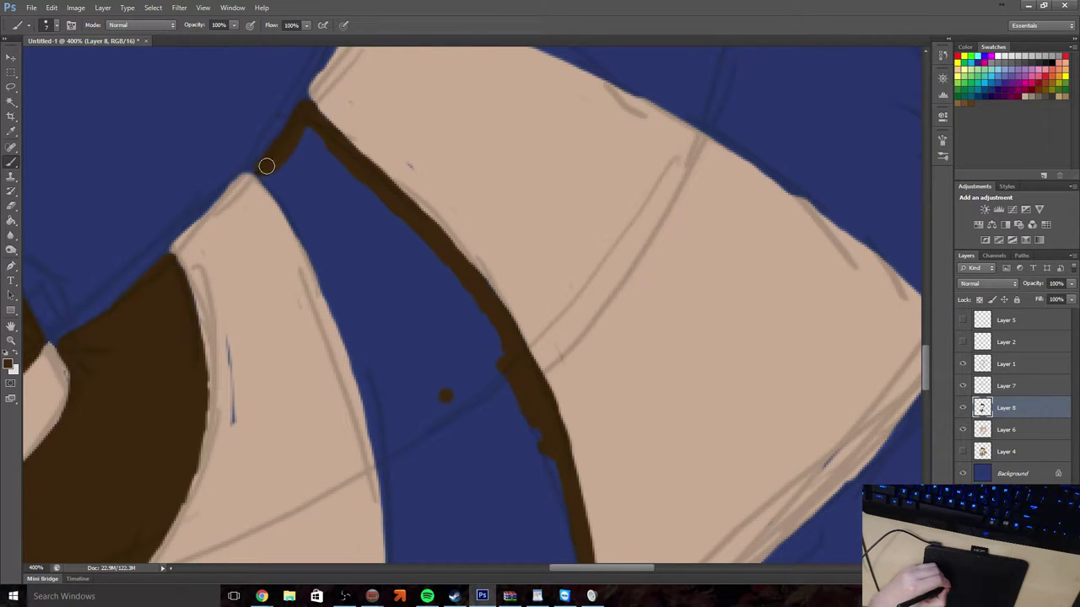
mouse_move(301, 132)
left_mouse_down()
mouse_move(283, 196)
mouse_move(362, 356)
mouse_move(382, 444)
left_mouse_up()
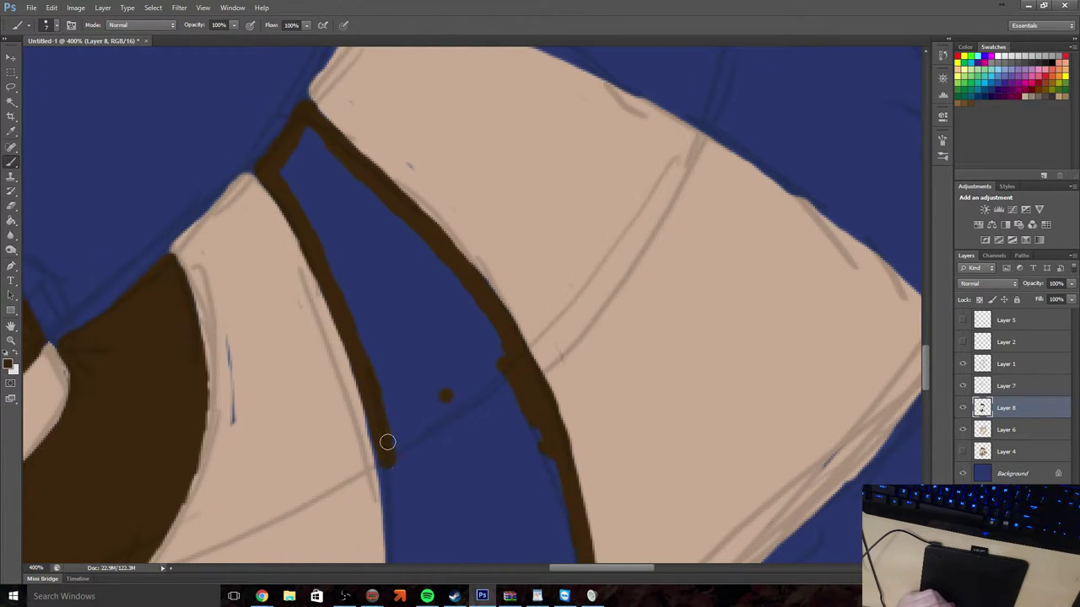
scroll(387, 396, "down", 10)
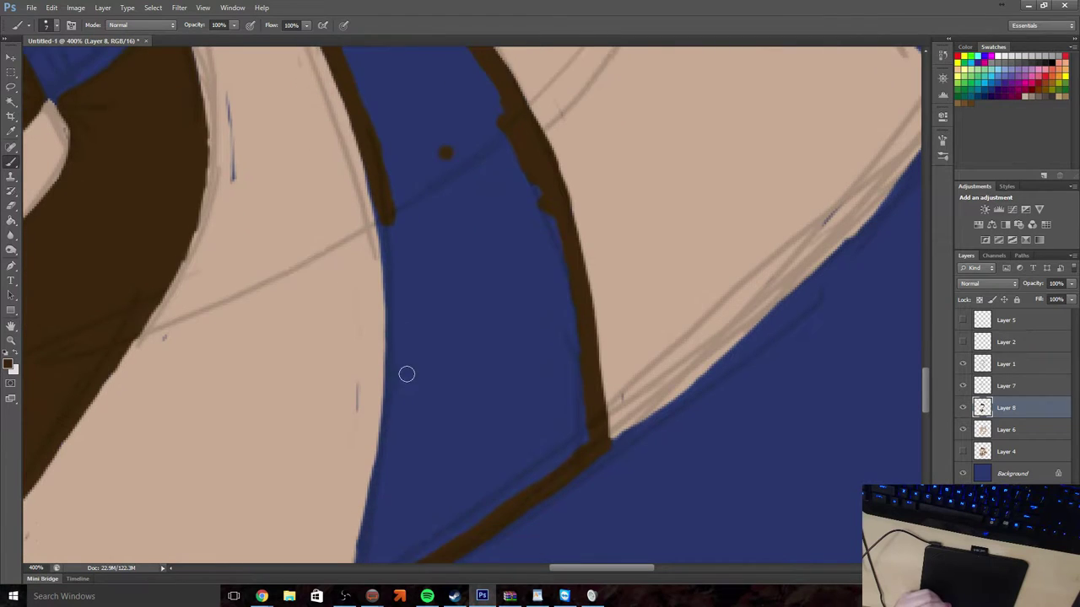
left_click_drag(365, 475, 366, 426)
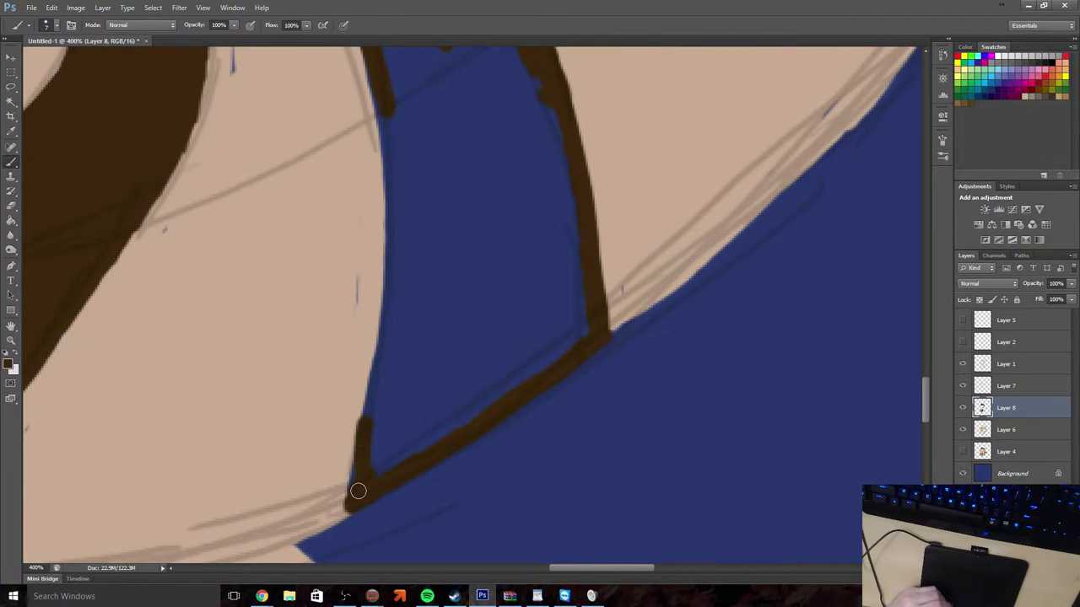
key("ctrl+z")
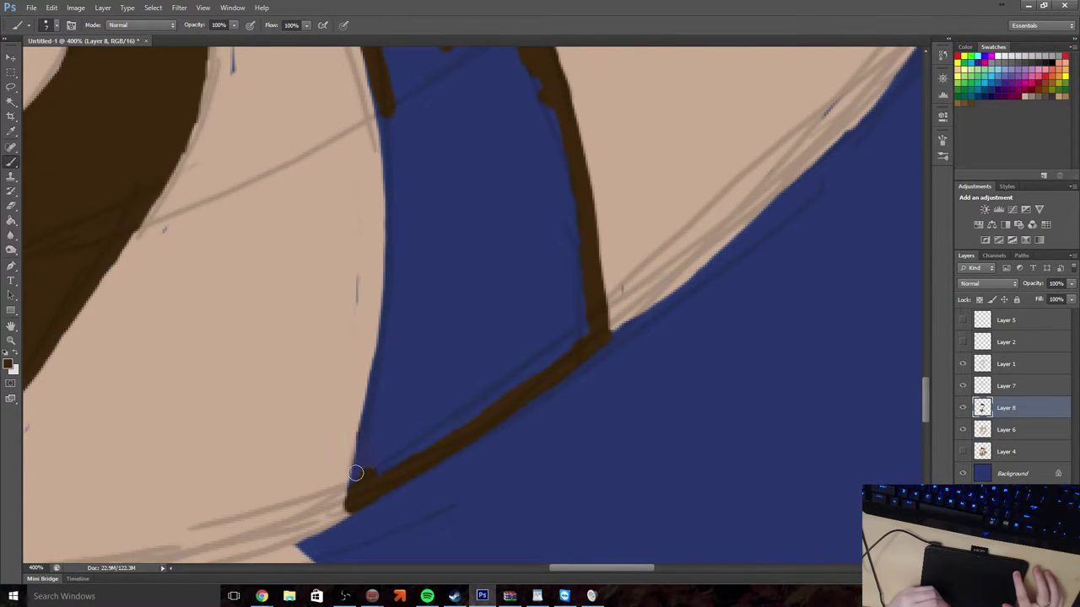
mouse_move(360, 484)
left_mouse_down()
mouse_move(366, 447)
mouse_move(356, 495)
mouse_move(386, 317)
left_mouse_up()
mouse_move(372, 412)
left_mouse_down()
mouse_move(393, 290)
mouse_move(388, 313)
mouse_move(393, 169)
left_mouse_up()
left_click_drag(393, 208, 390, 218)
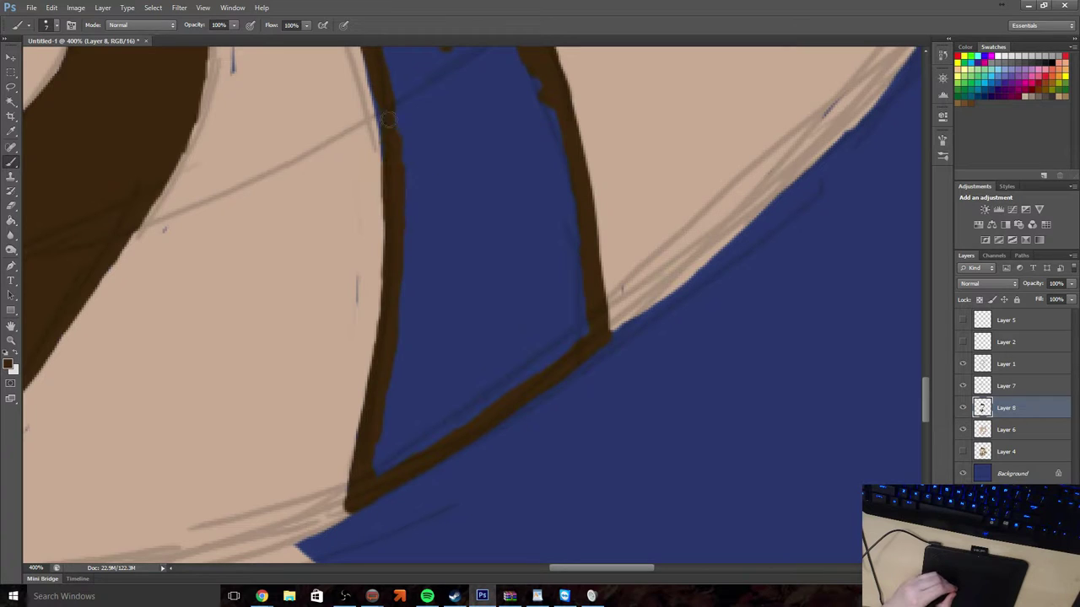
left_click_drag(388, 176, 379, 89)
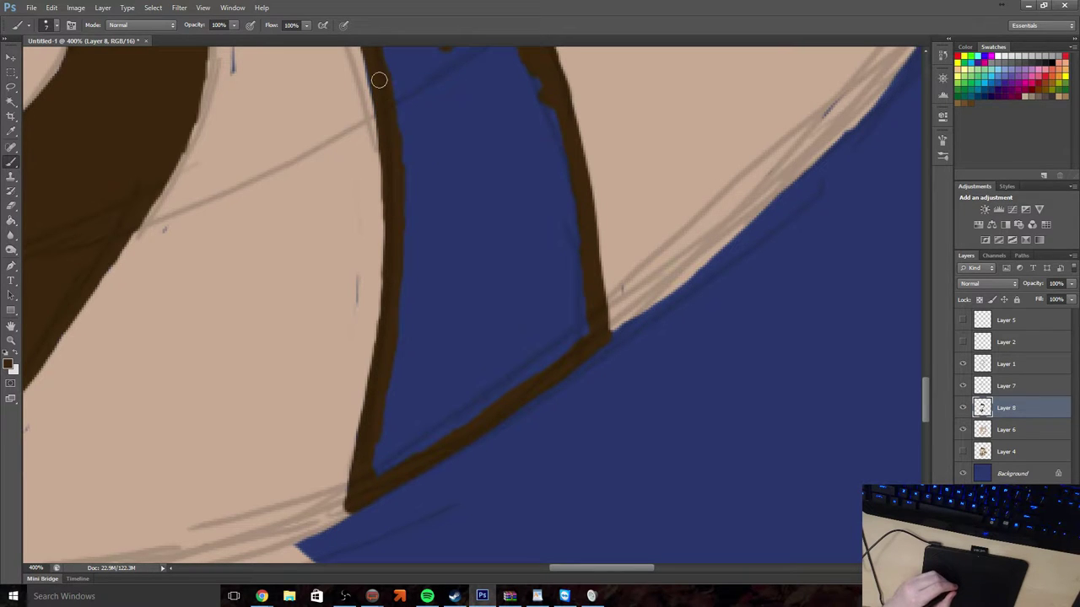
Fill the upper half of the outlined tail stripe with dark brown
scroll(451, 161, "up", 3)
scroll(393, 130, "up", 8)
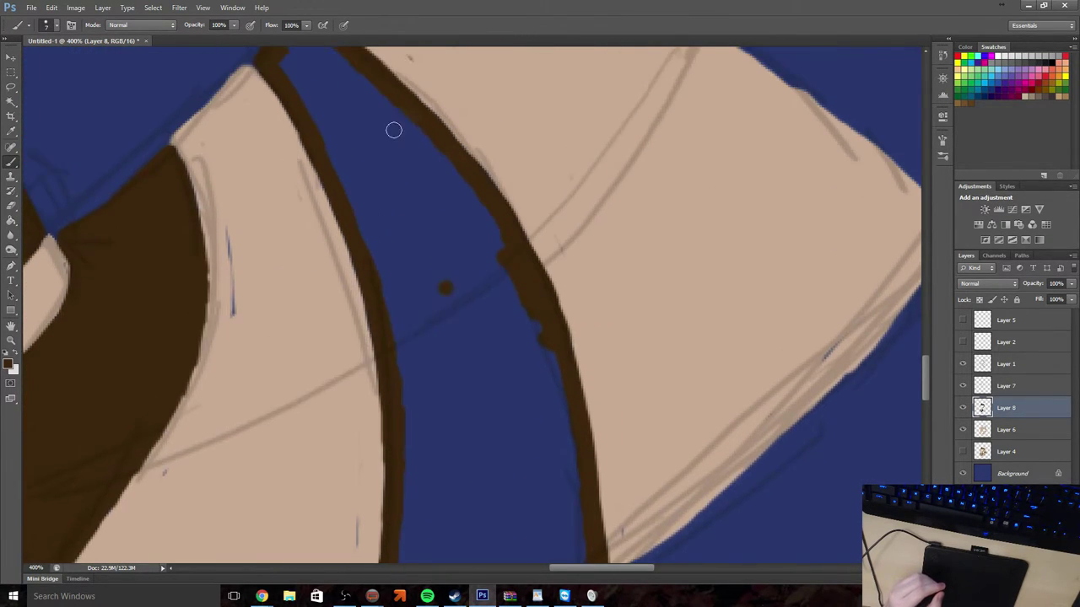
mouse_move(315, 212)
left_mouse_down()
mouse_move(292, 175)
mouse_move(311, 160)
mouse_move(314, 177)
mouse_move(297, 163)
mouse_move(310, 152)
mouse_move(336, 193)
mouse_move(307, 170)
mouse_move(343, 245)
mouse_move(296, 208)
mouse_move(365, 348)
mouse_move(340, 258)
mouse_move(413, 342)
mouse_move(362, 210)
mouse_move(456, 332)
mouse_move(414, 258)
mouse_move(509, 388)
mouse_move(439, 314)
mouse_move(445, 408)
mouse_move(415, 397)
mouse_move(409, 328)
mouse_move(426, 430)
mouse_move(384, 378)
mouse_move(405, 453)
left_mouse_up()
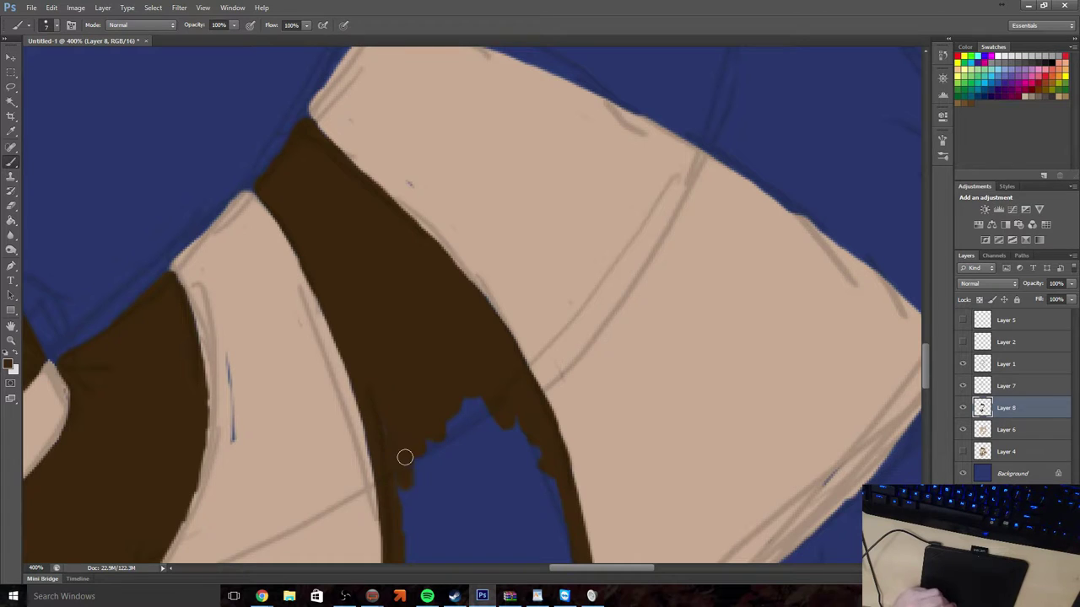
Fill the lower half of the tail stripe with dark brown, covering the last blue patches inside the outline
scroll(405, 453, "down", 10)
scroll(452, 397, "down", 1)
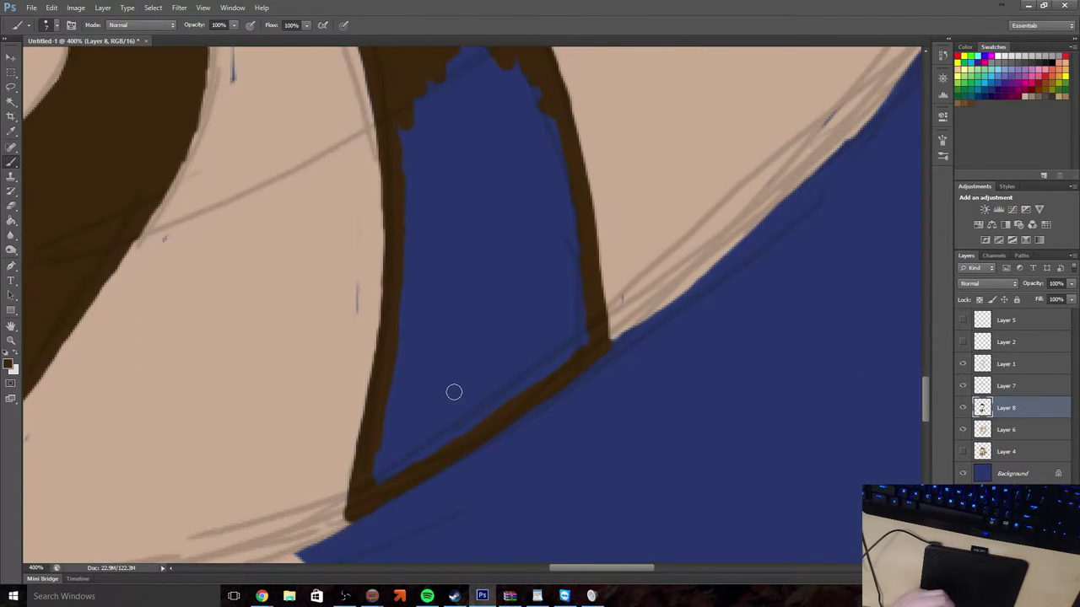
mouse_move(380, 465)
left_mouse_down()
mouse_move(416, 442)
mouse_move(376, 482)
mouse_move(571, 358)
mouse_move(584, 326)
mouse_move(568, 320)
mouse_move(543, 352)
mouse_move(438, 429)
mouse_move(455, 404)
mouse_move(520, 375)
mouse_move(476, 423)
mouse_move(415, 448)
mouse_move(433, 380)
mouse_move(407, 366)
mouse_move(390, 435)
mouse_move(414, 174)
mouse_move(402, 126)
mouse_move(430, 196)
mouse_move(439, 84)
mouse_move(495, 179)
mouse_move(429, 151)
mouse_move(469, 128)
mouse_move(461, 157)
mouse_move(487, 257)
mouse_move(478, 167)
mouse_move(489, 153)
mouse_move(513, 203)
mouse_move(534, 231)
mouse_move(515, 172)
mouse_move(554, 242)
mouse_move(565, 440)
mouse_move(576, 406)
mouse_move(555, 434)
mouse_move(556, 361)
mouse_move(535, 340)
mouse_move(526, 254)
mouse_move(506, 439)
mouse_move(496, 448)
mouse_move(472, 328)
left_mouse_up()
scroll(463, 157, "up", 3)
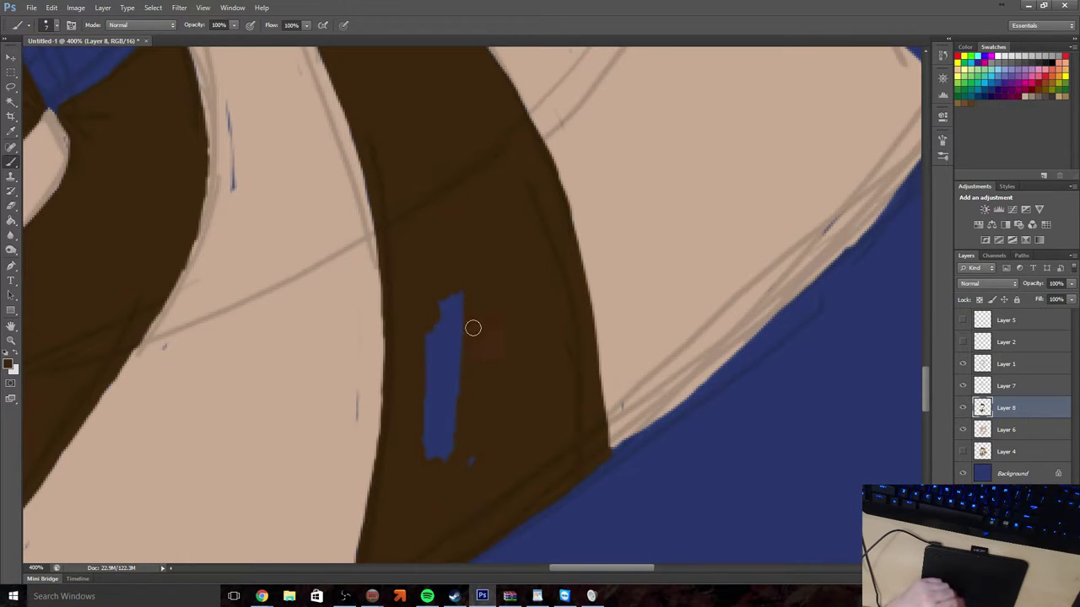
mouse_move(455, 457)
left_mouse_down()
mouse_move(440, 305)
mouse_move(464, 437)
left_mouse_up()
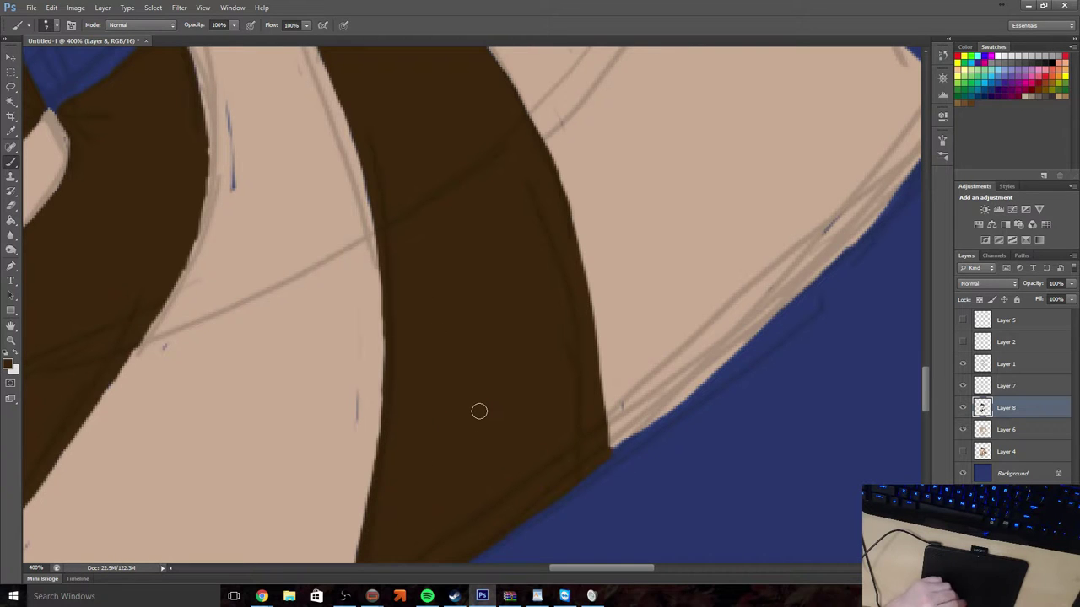
Zoom out to the whole character at 33.3% to review the painted tail stripe
scroll(474, 393, "up", 3)
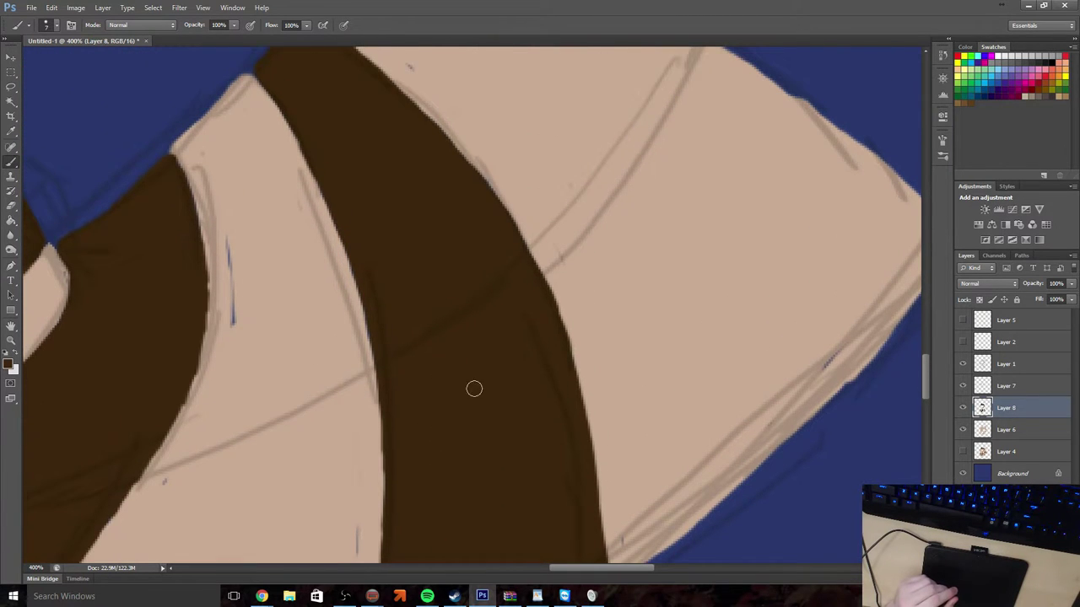
left_click(11, 340)
left_click(57, 25)
left_click(330, 196)
left_click(330, 196)
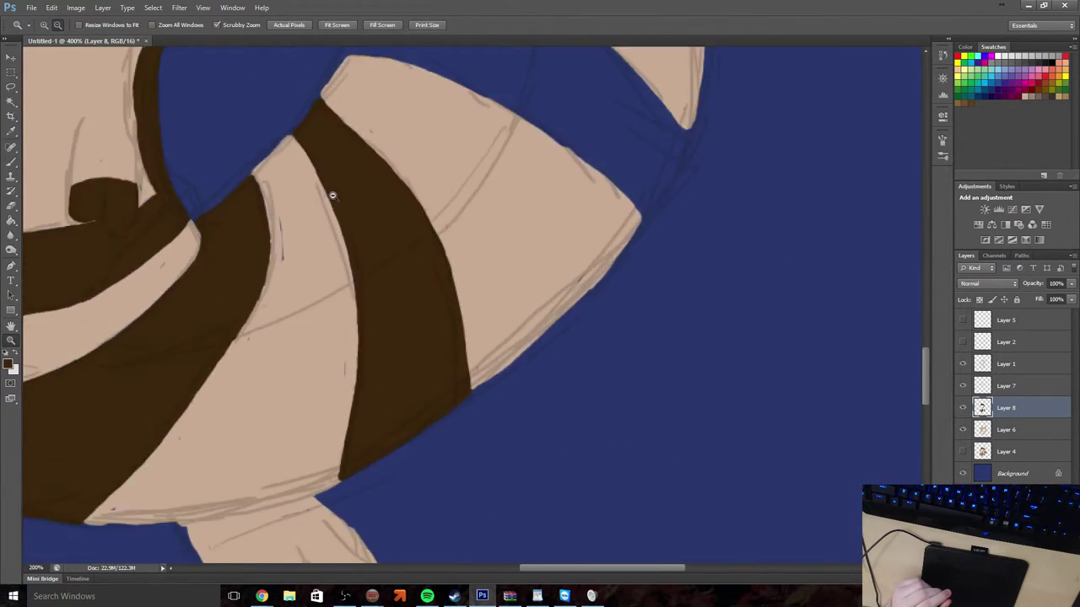
left_click(330, 197)
left_click(330, 196)
left_click(329, 197)
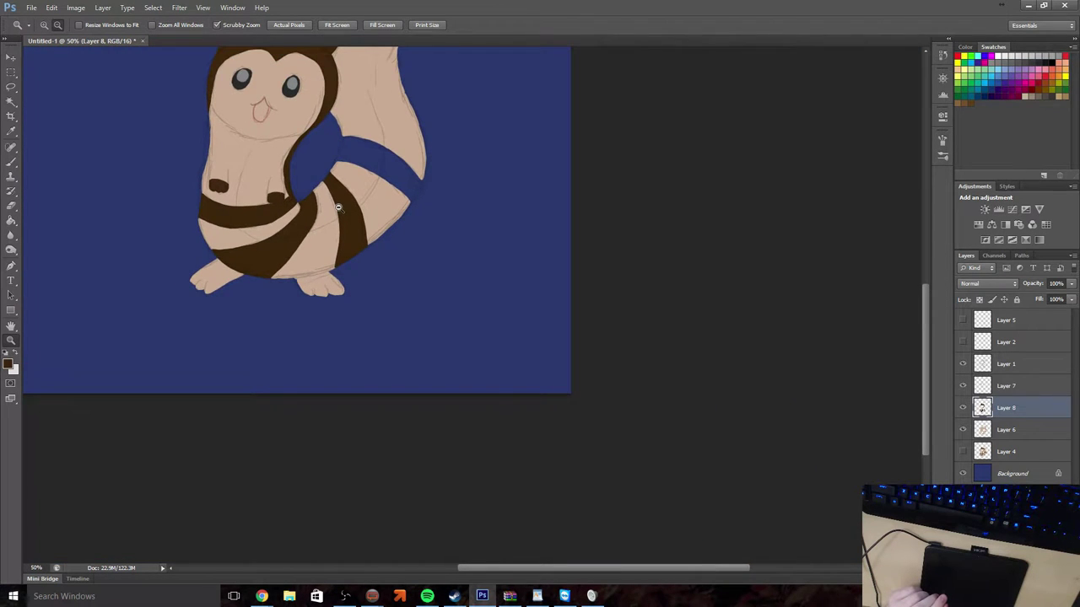
left_click(337, 208)
left_click(44, 25)
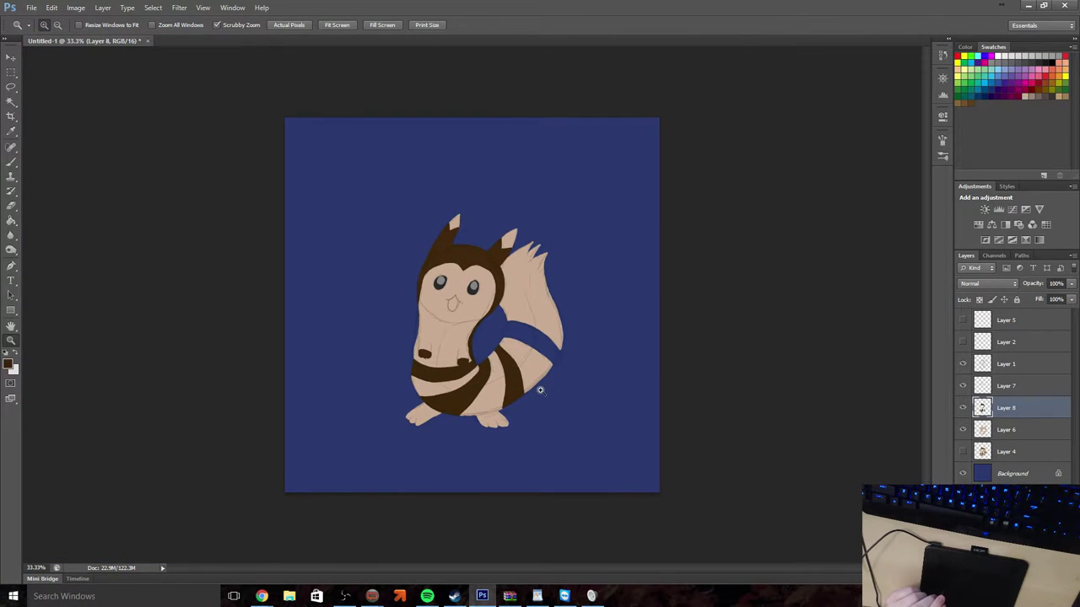
Extend the dark brown along the new stripe's upper end so it sits flush with the neighbouring beige edges
mouse_move(481, 361)
left_mouse_down()
mouse_move(518, 354)
mouse_move(512, 313)
mouse_move(465, 333)
left_mouse_up()
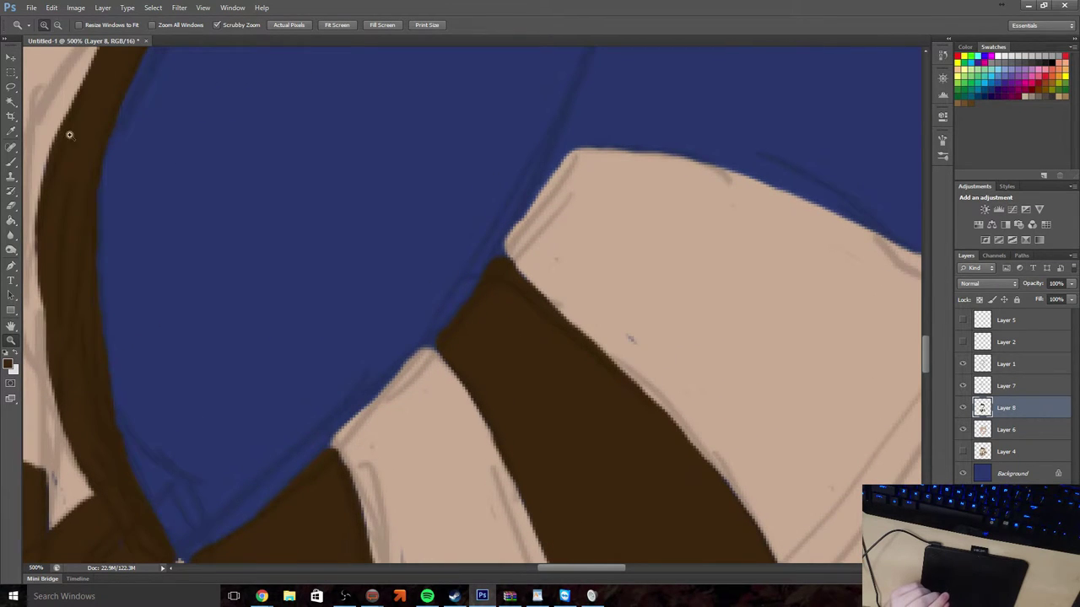
left_click(11, 162)
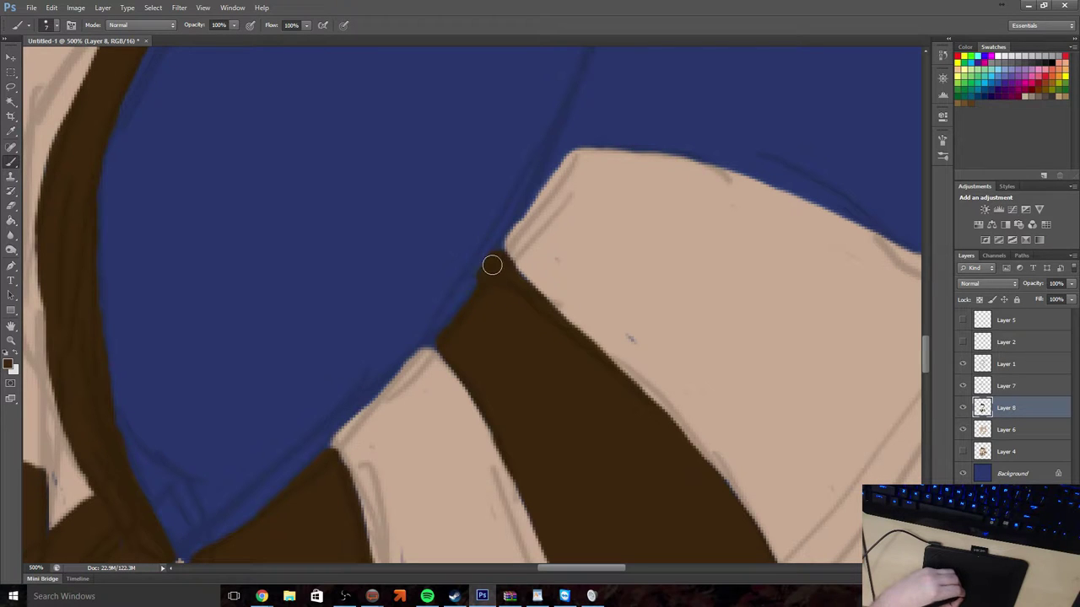
left_click_drag(491, 266, 432, 346)
Sample the beige and, on Layer 6 with a 3 px brush, touch up the beige edges beside the stripe's upper end
left_click(11, 131)
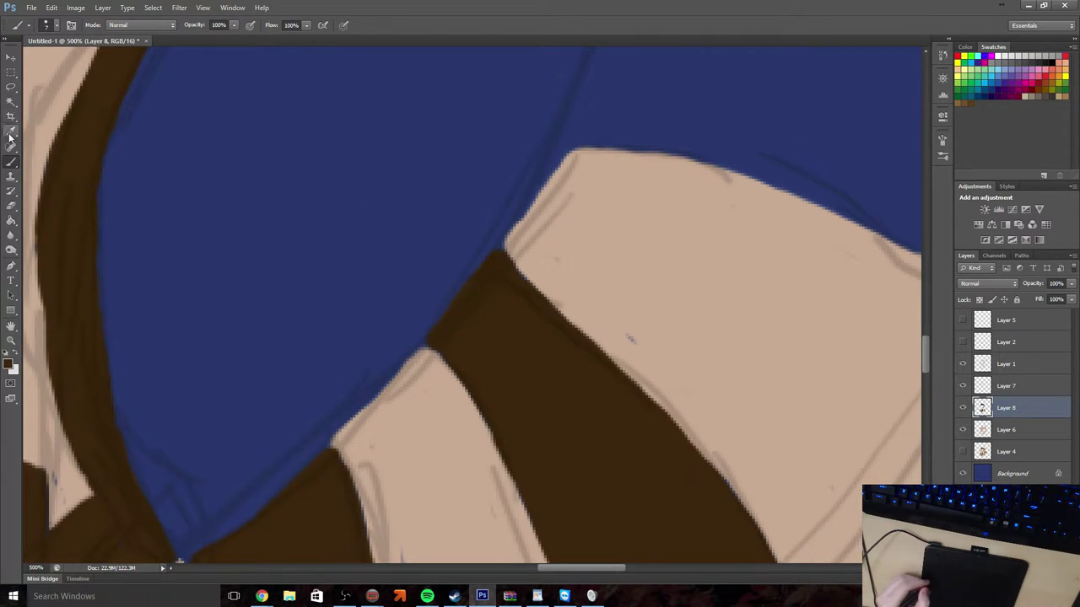
left_click(551, 235)
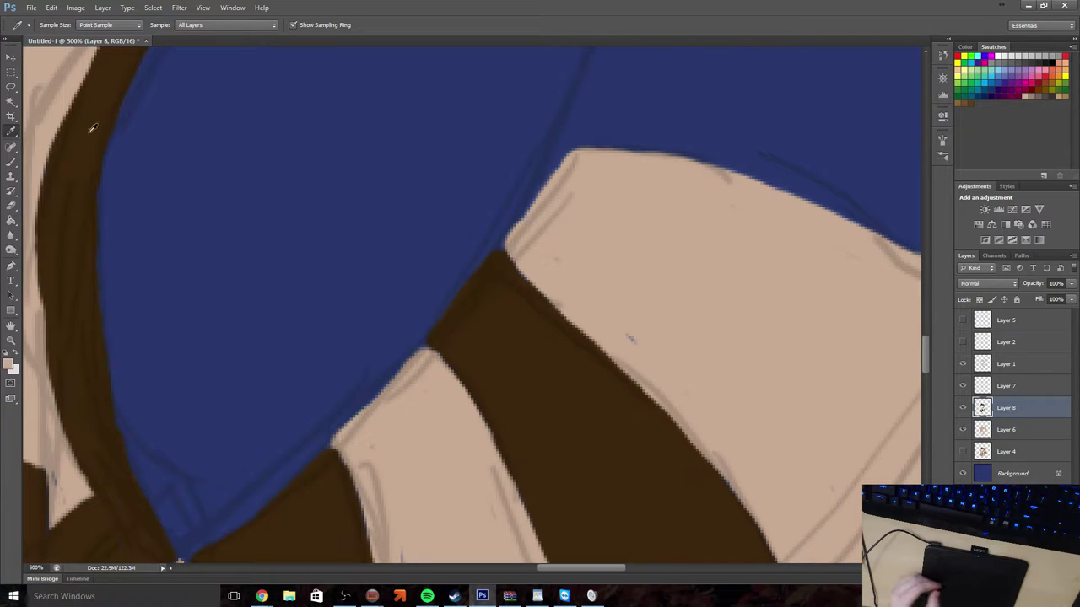
left_click(11, 162)
left_click(51, 25)
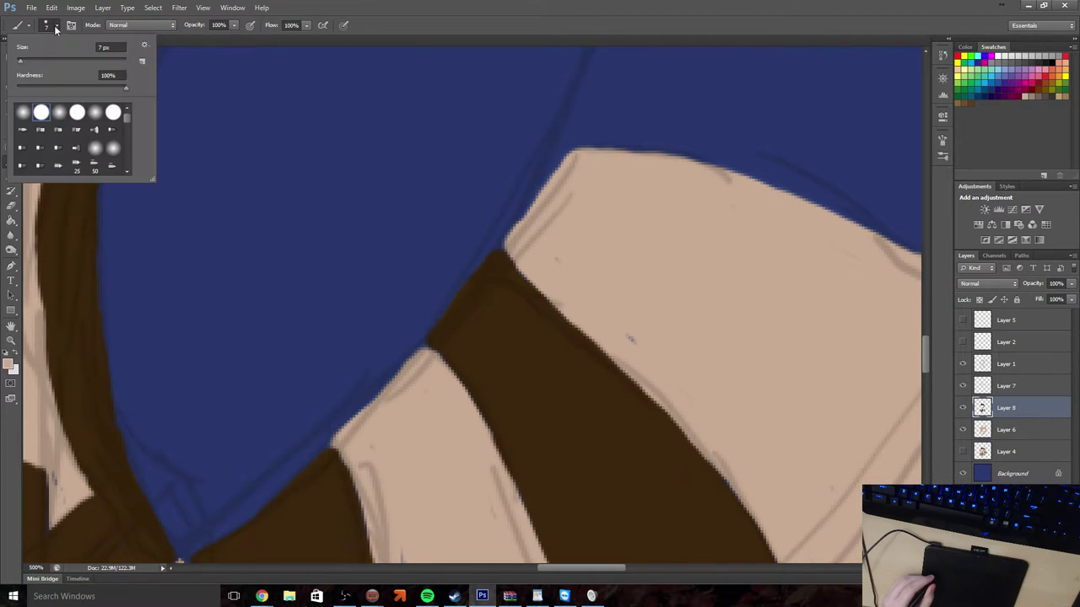
left_click_drag(15, 61, 20, 65)
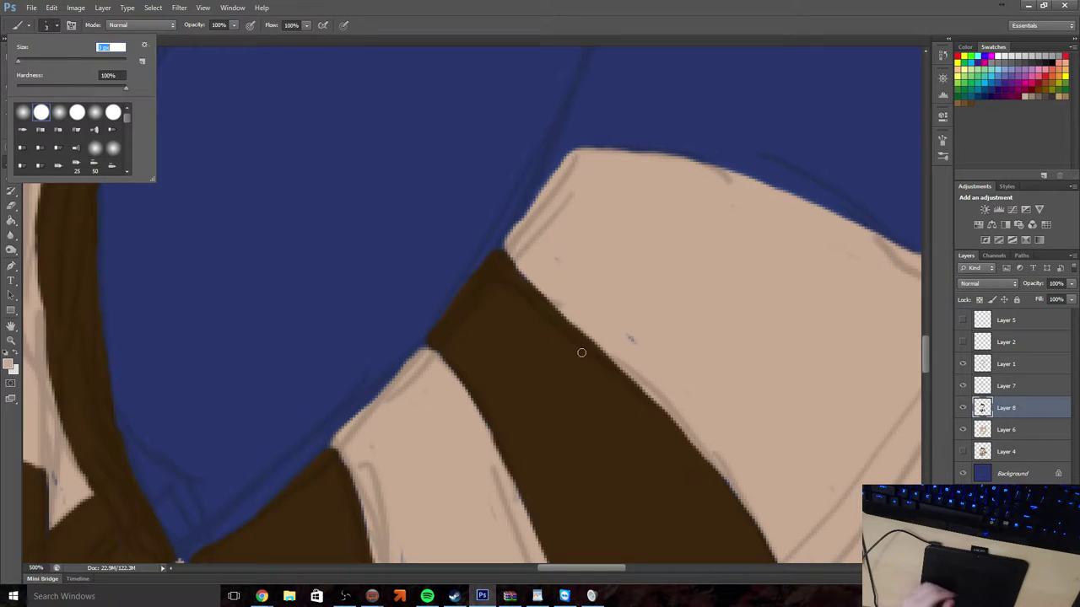
type("3")
key("Return")
key("alt+bracketleft")
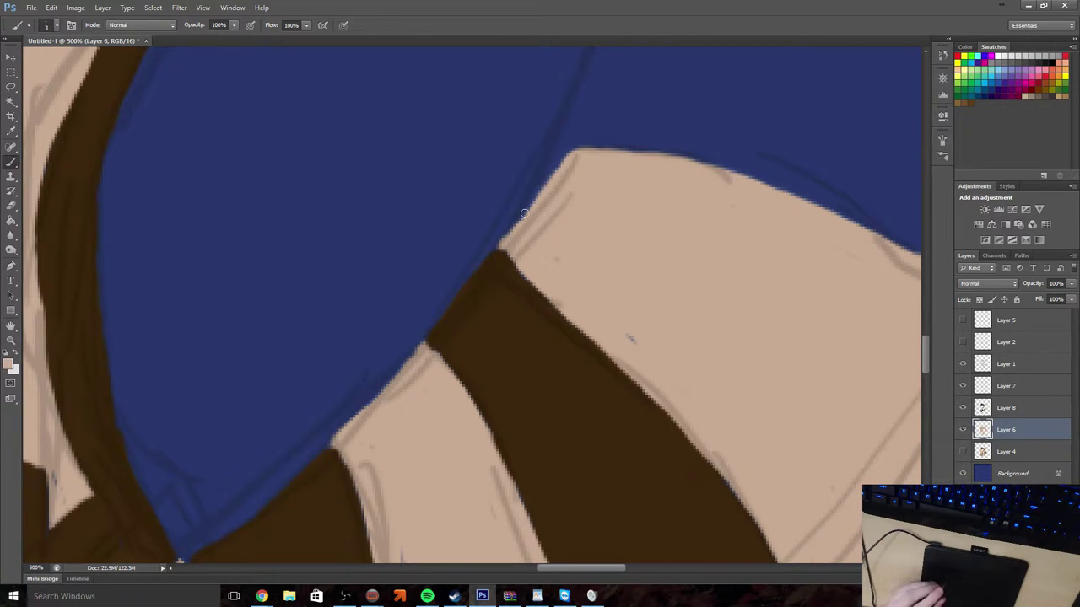
scroll(524, 214, "up", 6)
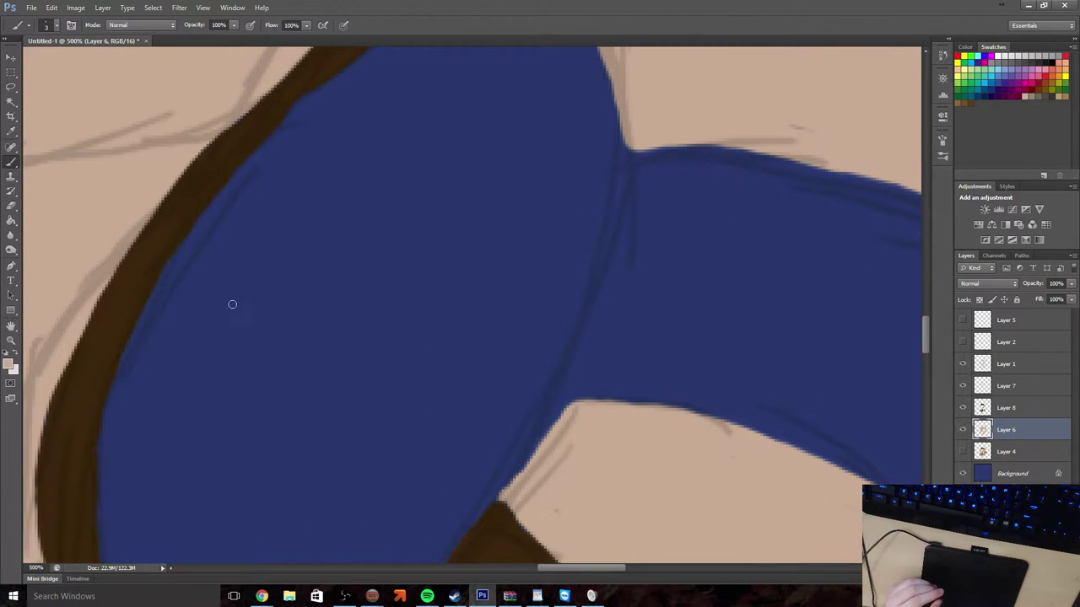
Sample the dark brown from the neighbouring stripe and ready the brush on Layer 8
key("i")
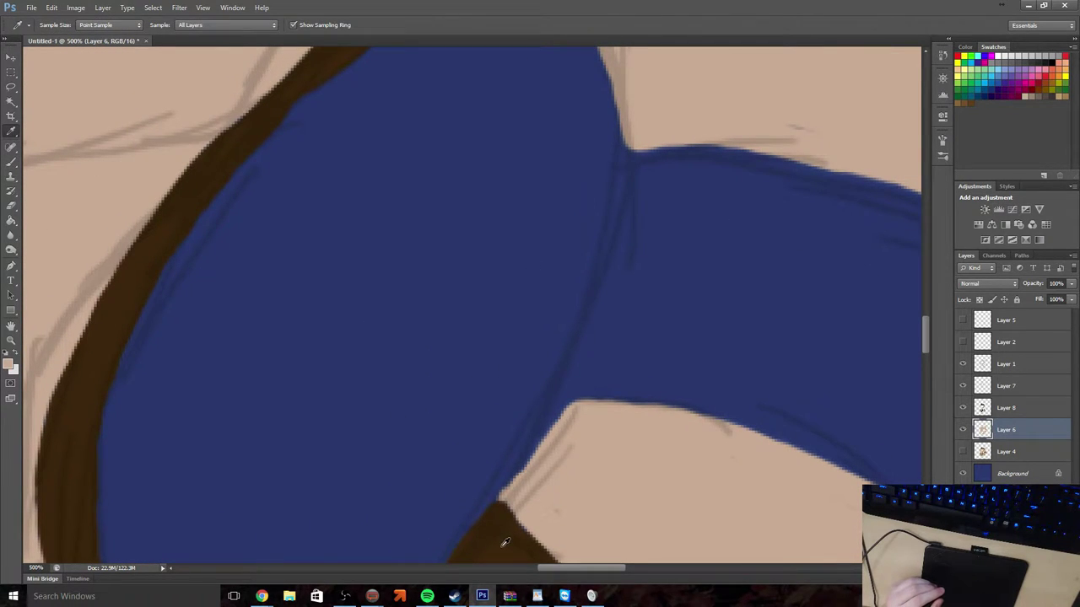
left_click(1023, 409)
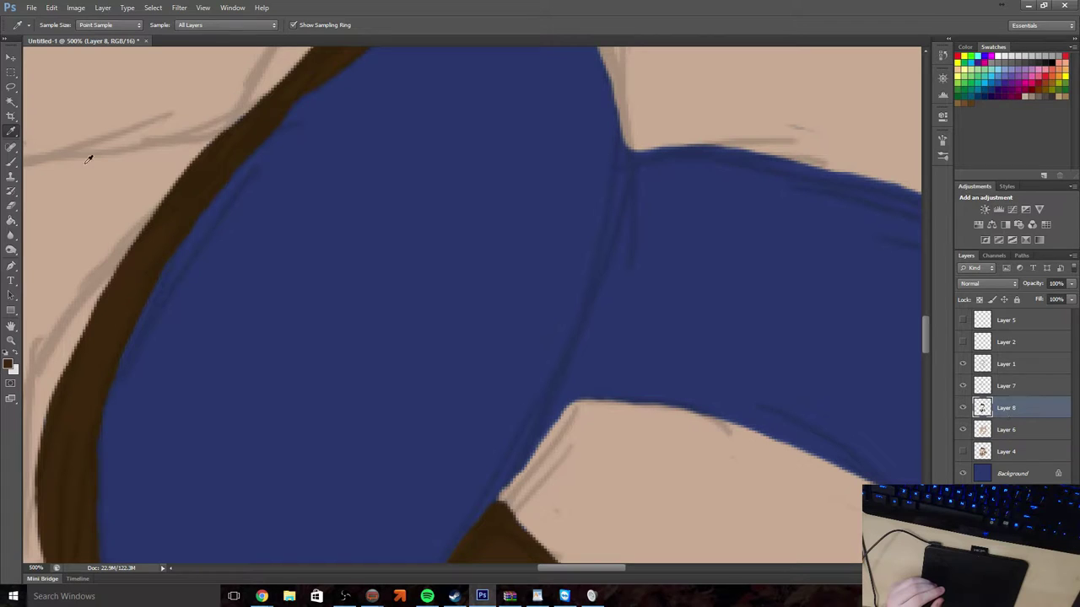
left_click(10, 168)
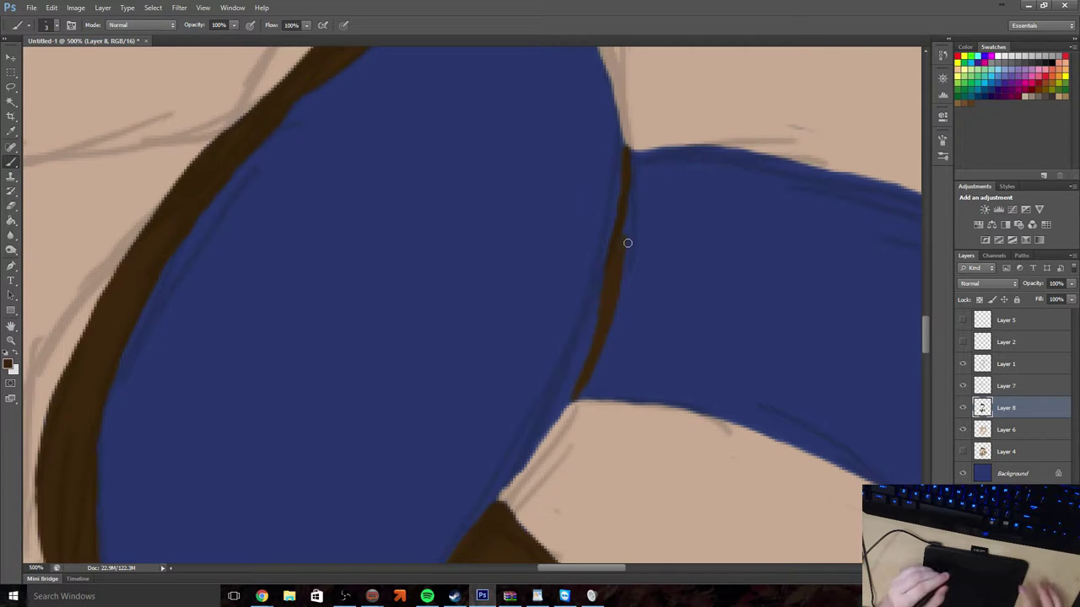
Undo the thin brown strokes across the unfilled stripe's inner end and erase the leftover piece
key("ctrl+alt+z")
key("ctrl+alt+z")
key("ctrl+alt+z")
key("ctrl+alt+z")
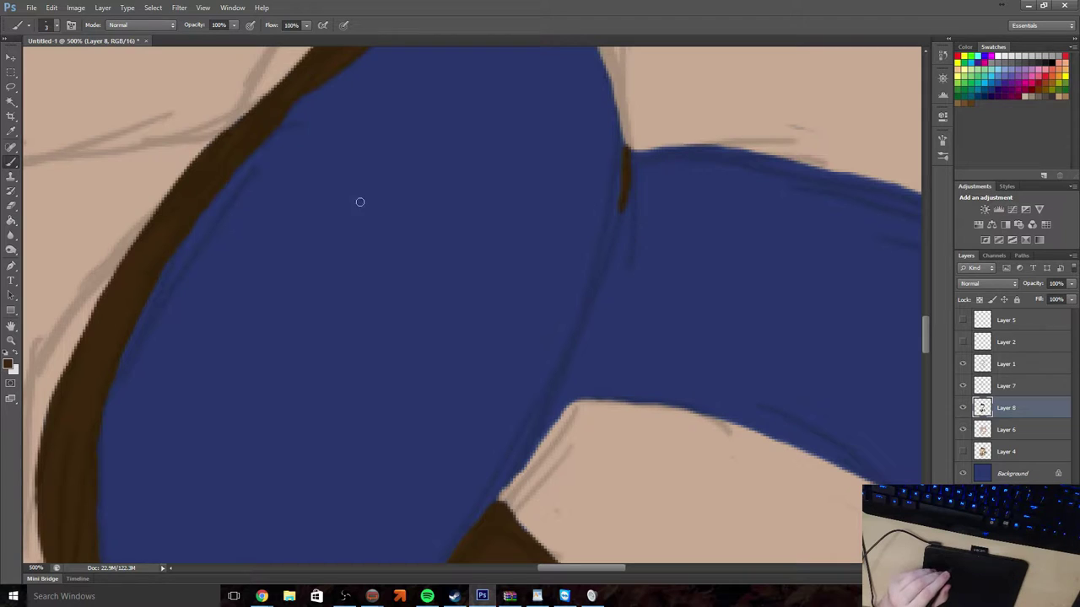
left_click(11, 205)
left_click_drag(623, 201, 620, 169)
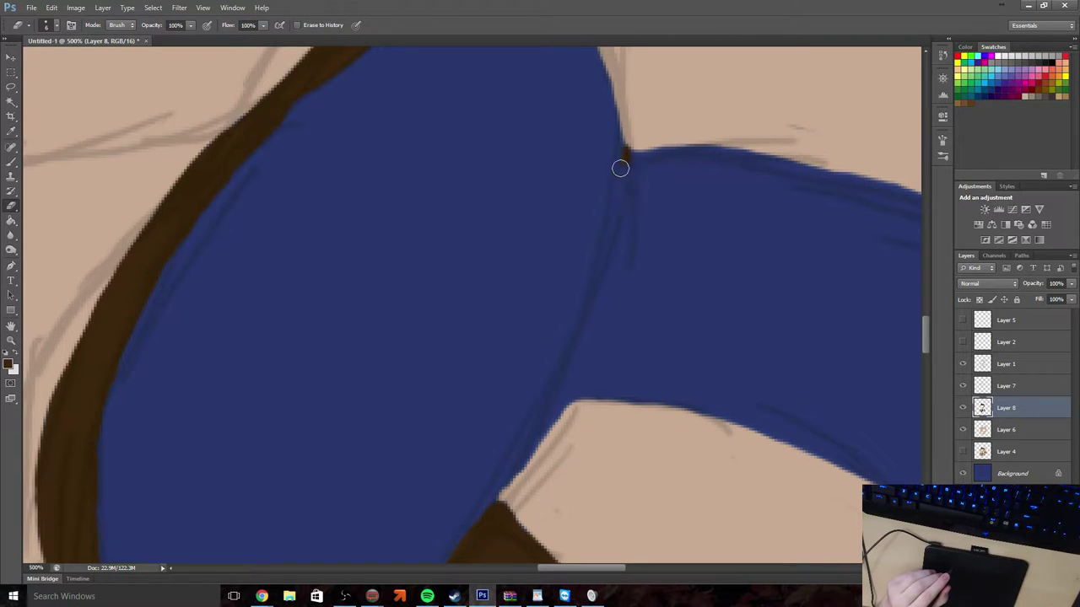
Set the brush size to 5 px and paint a dark brown edge across the unfilled stripe's inner end
left_click(11, 162)
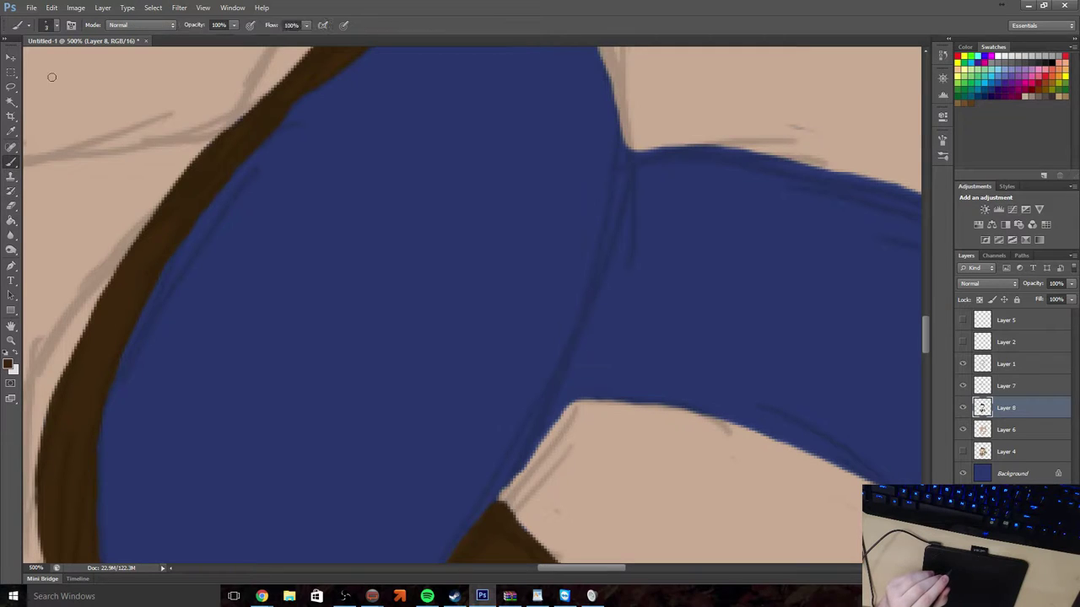
left_click(52, 25)
left_click_drag(31, 64, 17, 67)
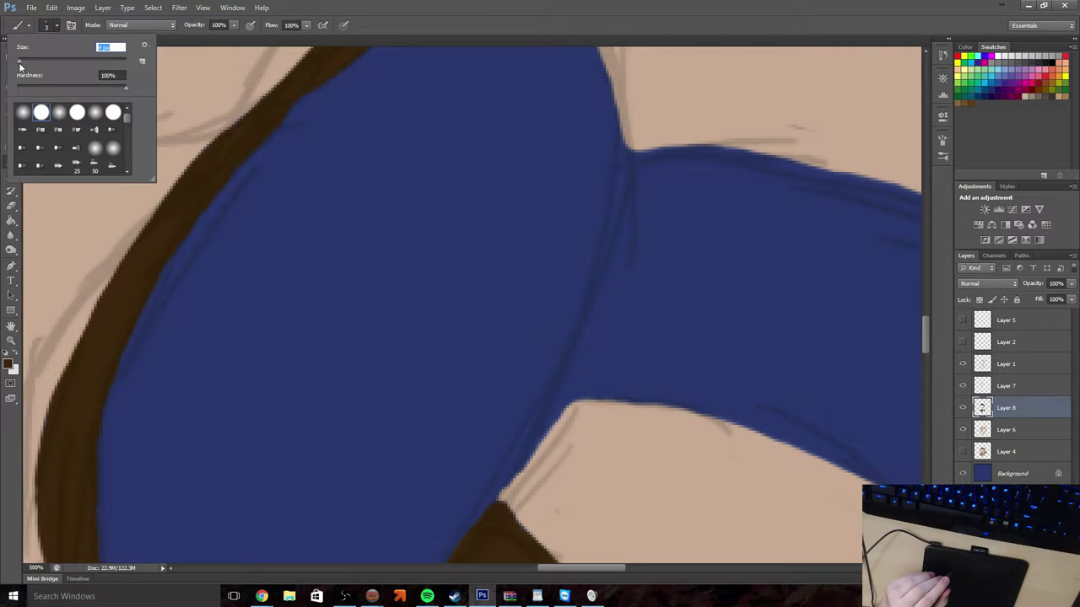
left_click(582, 379)
key("ctrl+z")
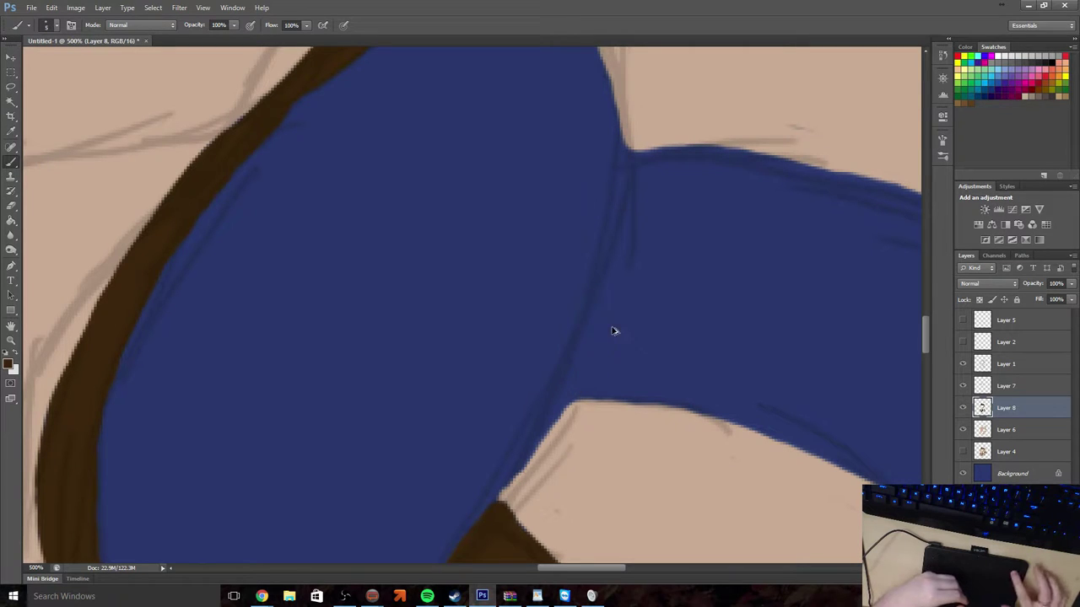
left_click(629, 178)
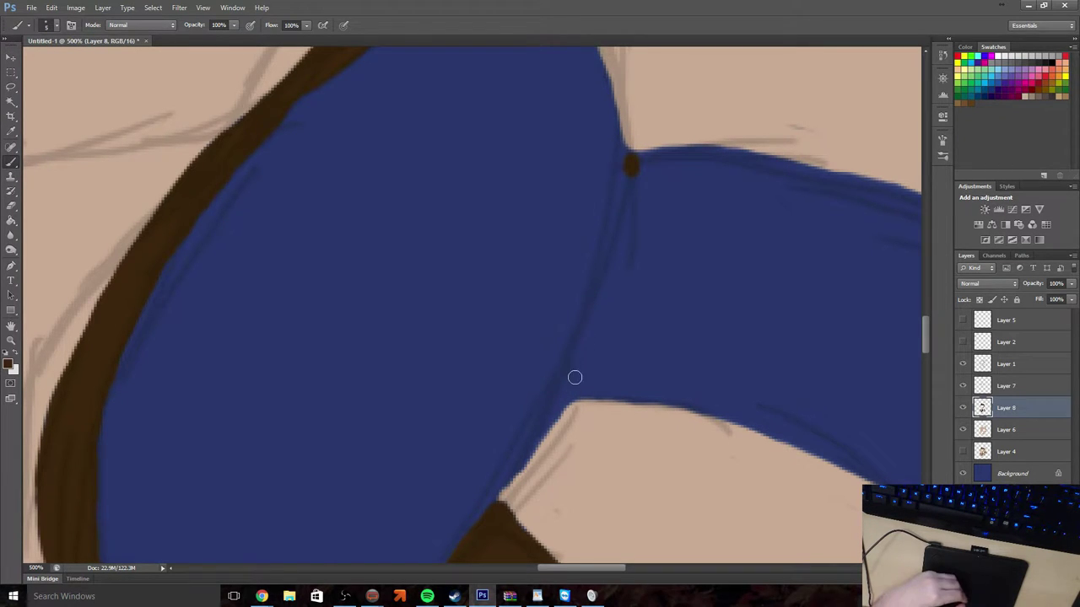
mouse_move(577, 398)
left_mouse_down()
mouse_move(620, 306)
mouse_move(633, 180)
mouse_move(650, 161)
left_mouse_up()
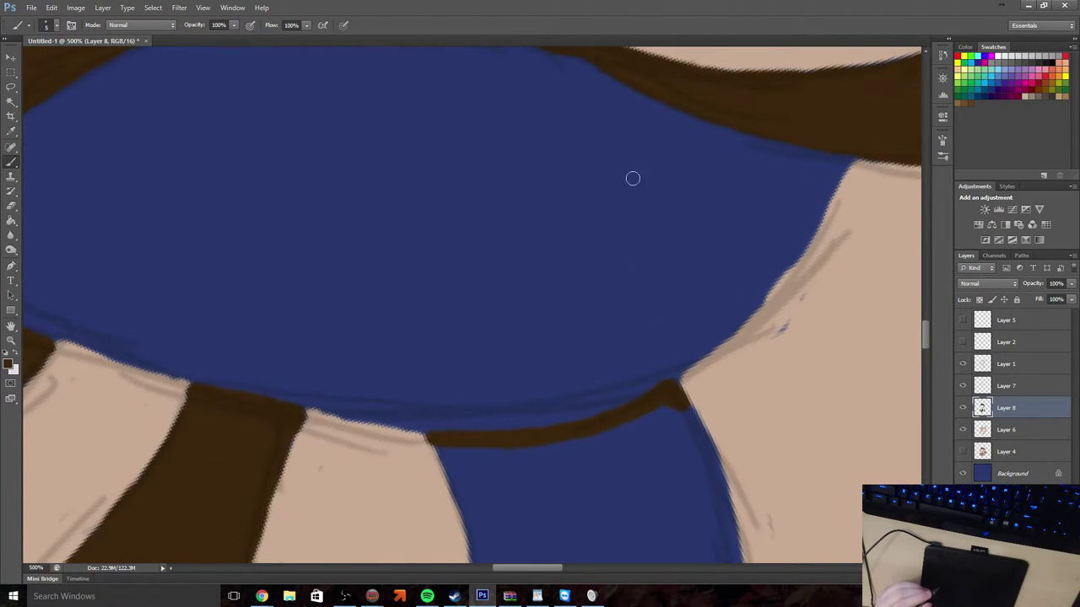
Set the brush size to 7 px and line the upper part of the stripe's left edge in dark brown
scroll(631, 178, "down", 5)
scroll(589, 298, "down", 2)
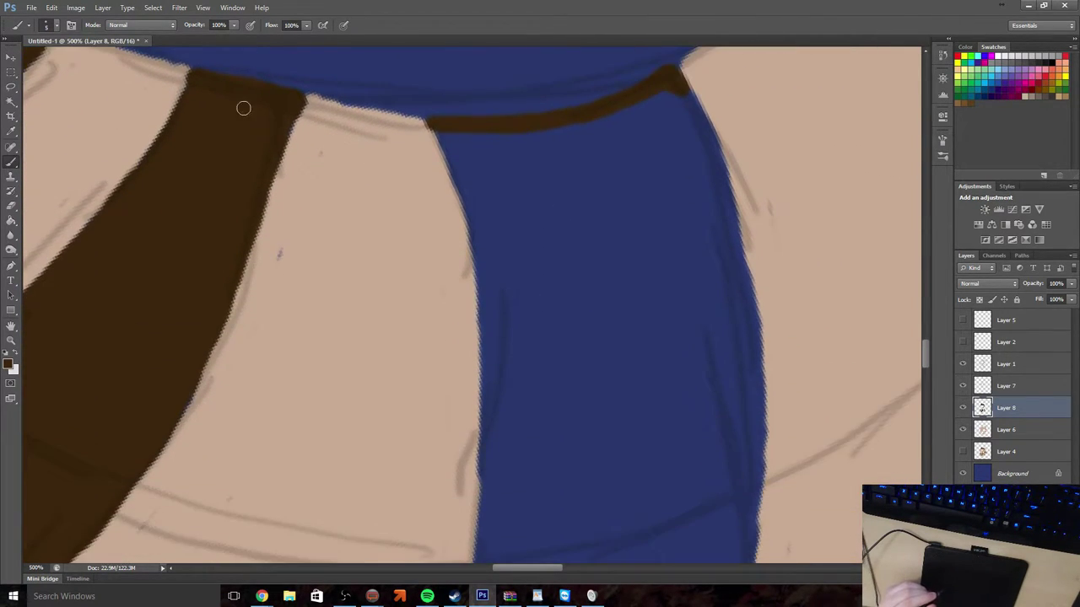
left_click(52, 26)
left_click(21, 62)
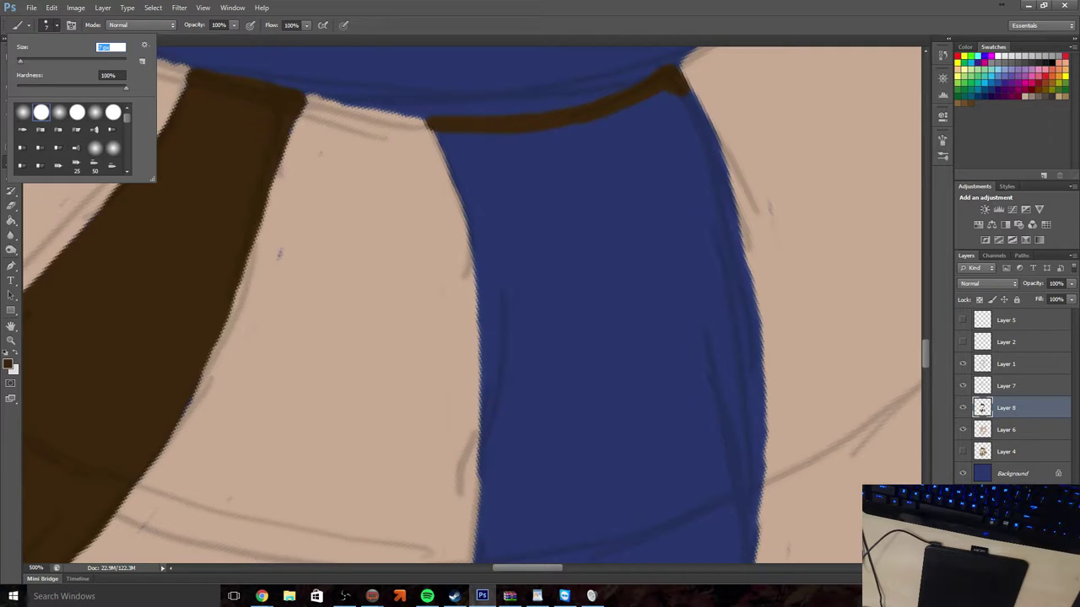
key("Return")
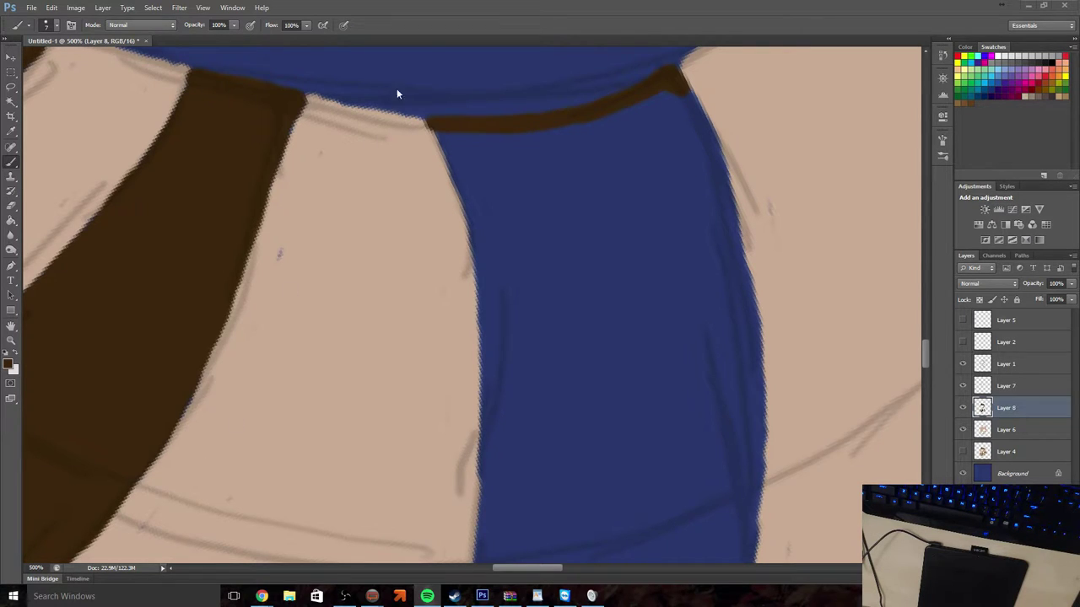
left_click(446, 6)
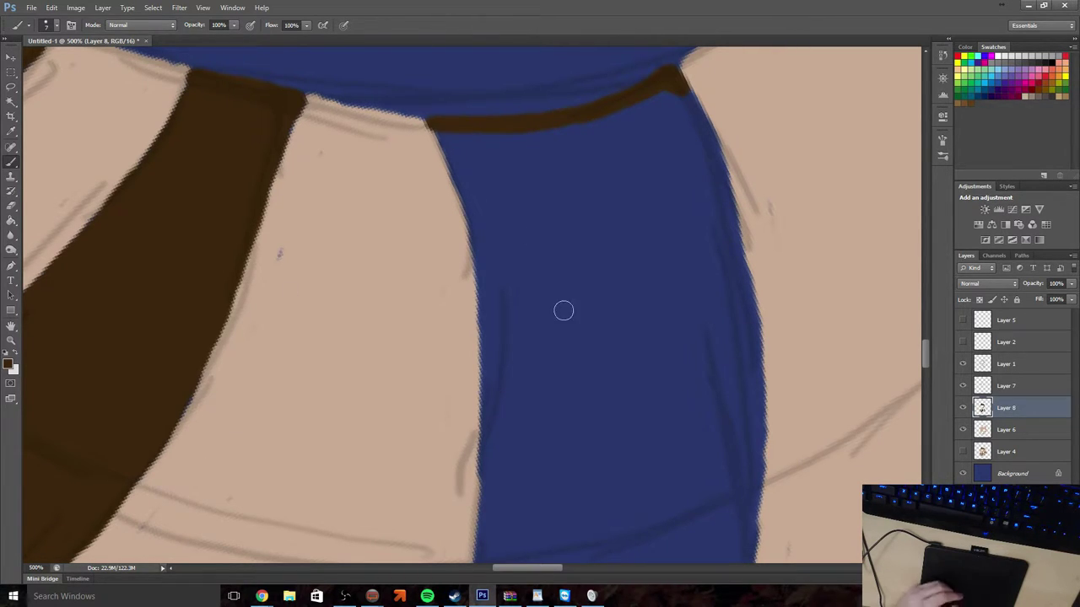
mouse_move(444, 133)
left_mouse_down()
mouse_move(475, 203)
mouse_move(500, 363)
mouse_move(492, 287)
mouse_move(499, 419)
mouse_move(495, 391)
left_mouse_up()
Continue the dark brown line down the stripe's left edge to the body's outer outline, smoothing its uneven spots
scroll(495, 400, "down", 5)
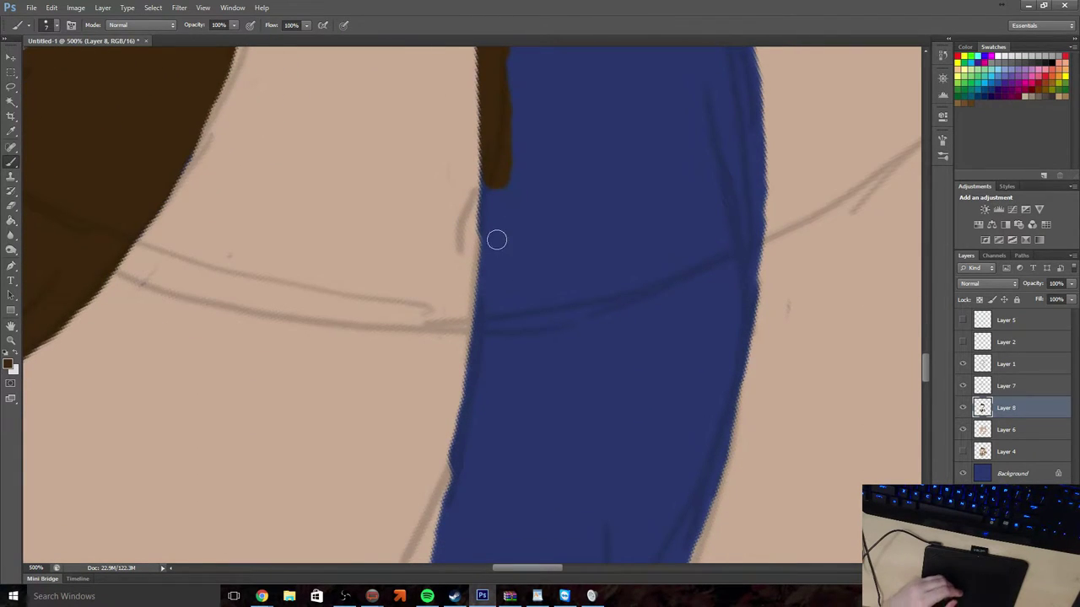
mouse_move(494, 213)
left_mouse_down()
mouse_move(491, 160)
mouse_move(485, 321)
mouse_move(468, 371)
mouse_move(475, 408)
mouse_move(456, 477)
left_mouse_up()
scroll(476, 362, "down", 5)
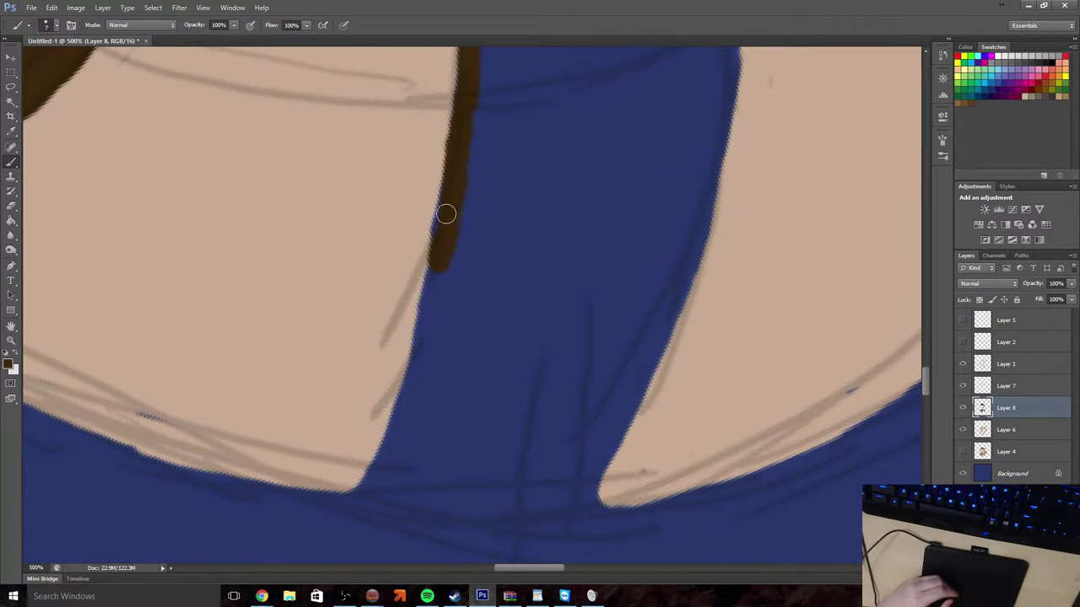
mouse_move(441, 244)
left_mouse_down()
mouse_move(432, 355)
mouse_move(373, 472)
left_mouse_up()
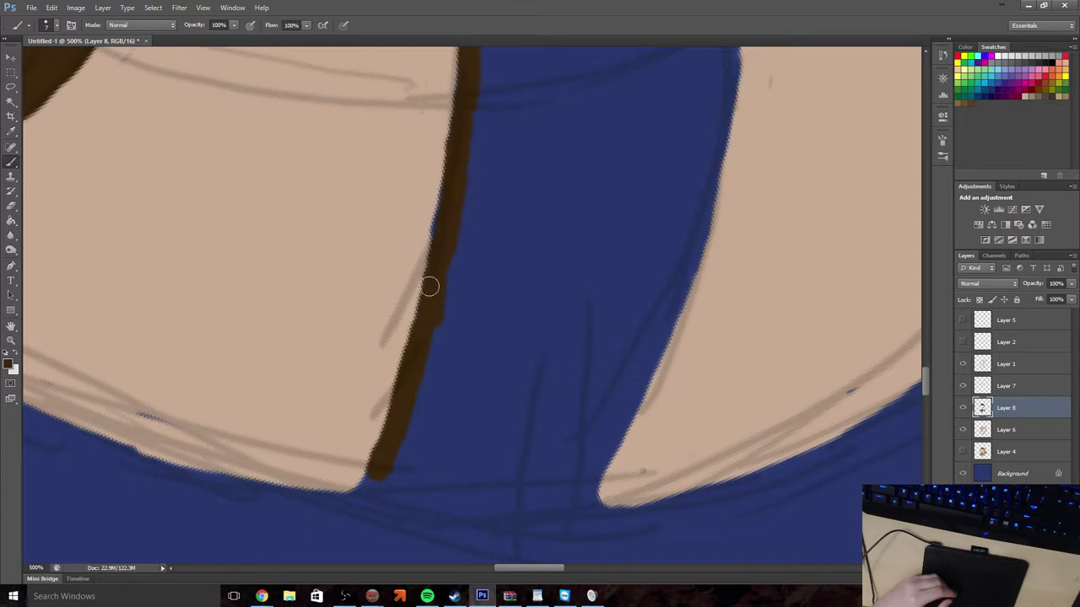
left_click_drag(429, 300, 424, 328)
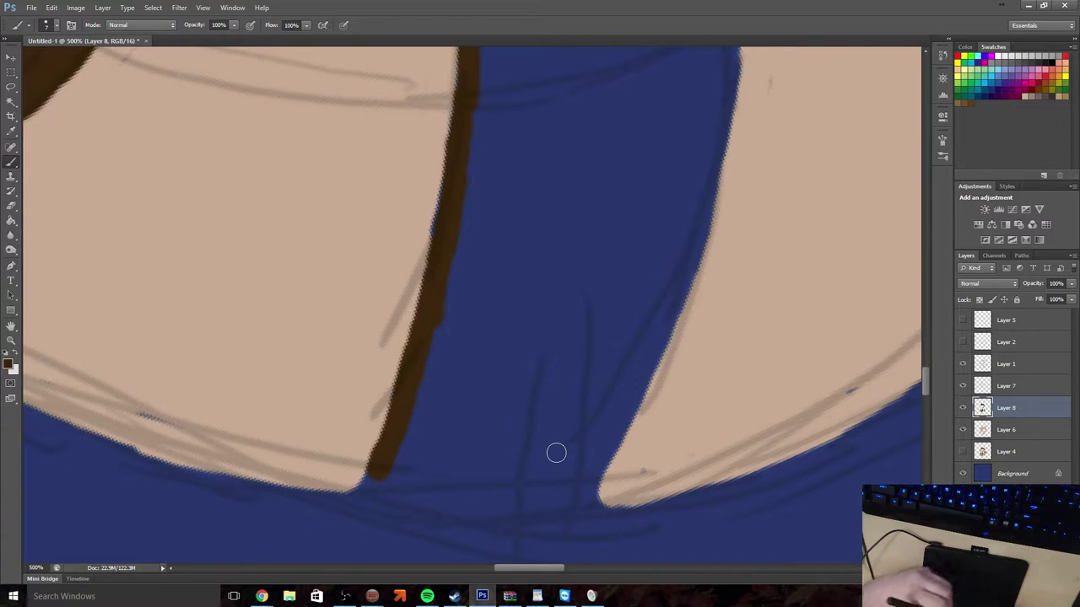
Close off the stripe's outer end in dark brown, fill in behind it, and erase the overshoot beyond the body outline
mouse_move(557, 450)
left_mouse_down()
mouse_move(559, 441)
mouse_move(555, 453)
left_mouse_up()
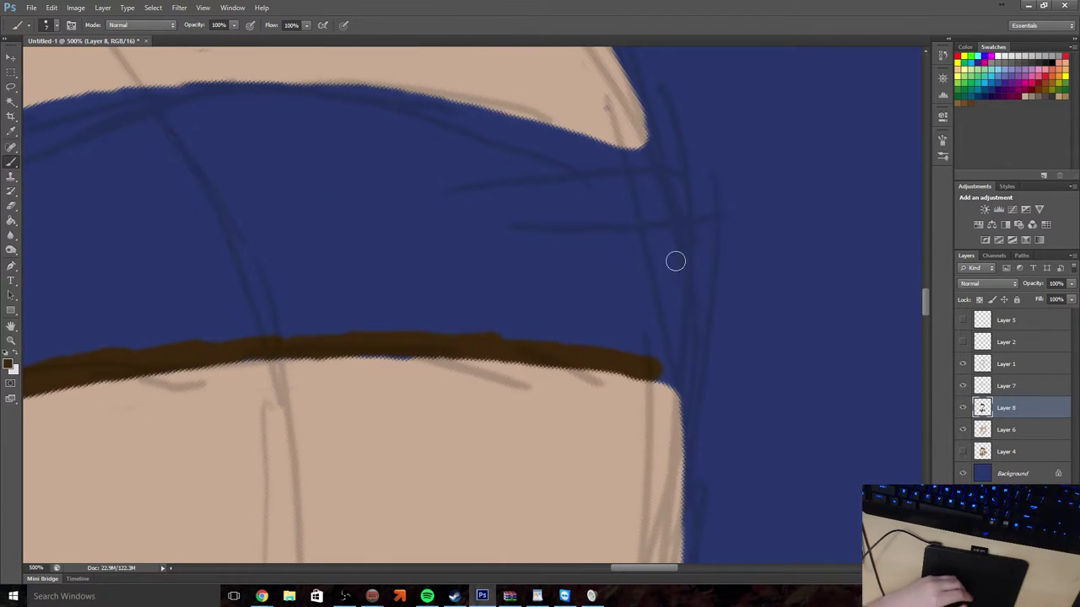
mouse_move(666, 374)
left_mouse_down()
mouse_move(675, 340)
mouse_move(672, 374)
mouse_move(677, 276)
mouse_move(676, 298)
mouse_move(650, 152)
mouse_move(612, 171)
left_mouse_up()
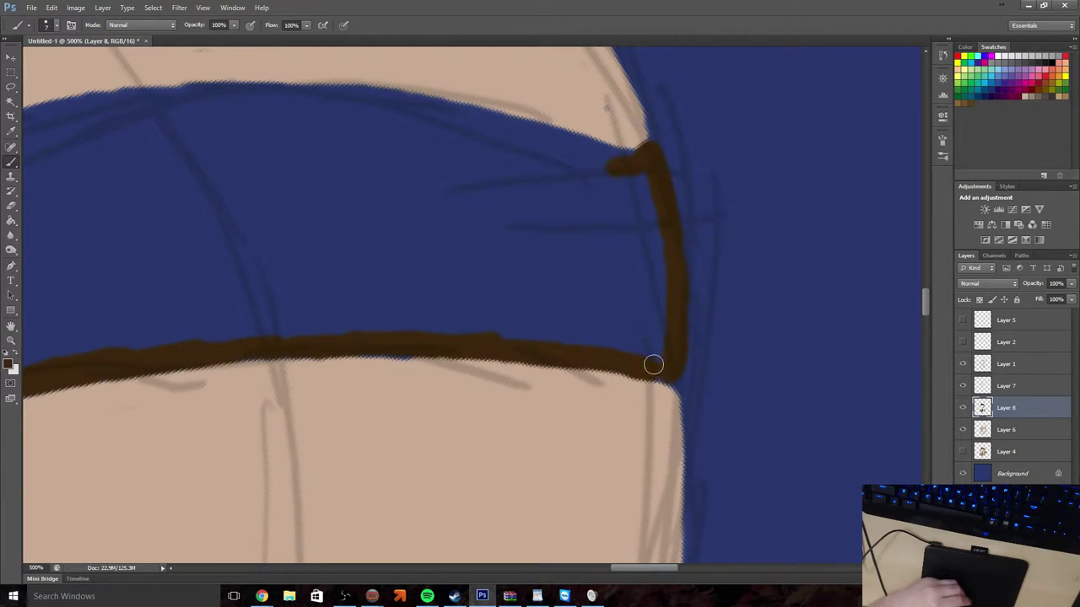
mouse_move(647, 364)
left_mouse_down()
mouse_move(653, 339)
mouse_move(662, 341)
mouse_move(635, 263)
mouse_move(641, 339)
mouse_move(604, 291)
mouse_move(609, 310)
mouse_move(596, 319)
mouse_move(552, 211)
mouse_move(627, 277)
mouse_move(613, 279)
mouse_move(595, 199)
mouse_move(625, 186)
mouse_move(632, 245)
mouse_move(640, 181)
left_mouse_up()
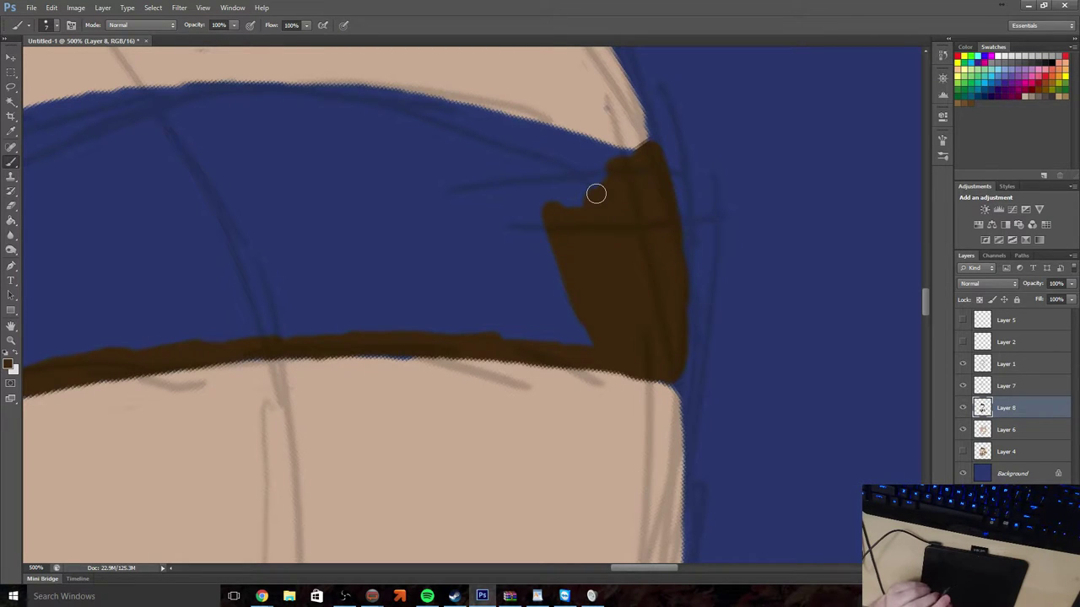
left_click(10, 207)
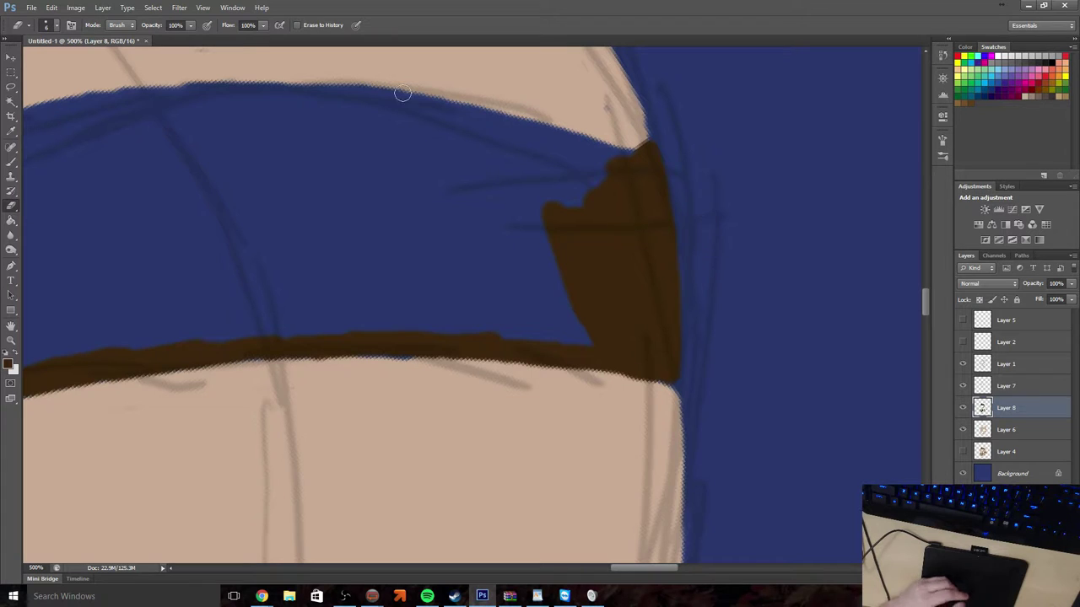
Line the lower part of the stripe's right edge in dark brown, starting from the filled outer end
left_click(11, 162)
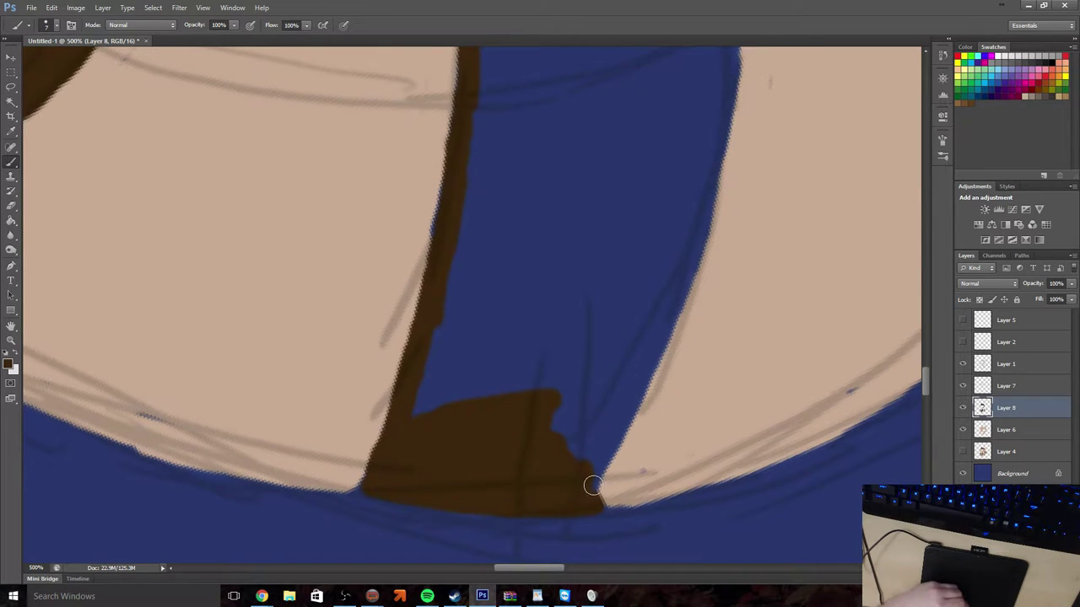
mouse_move(595, 480)
left_mouse_down()
mouse_move(614, 435)
mouse_move(593, 491)
mouse_move(640, 378)
mouse_move(591, 492)
mouse_move(634, 389)
left_mouse_up()
left_click_drag(653, 335, 607, 453)
mouse_move(687, 253)
left_mouse_down()
mouse_move(682, 281)
mouse_move(717, 153)
left_mouse_up()
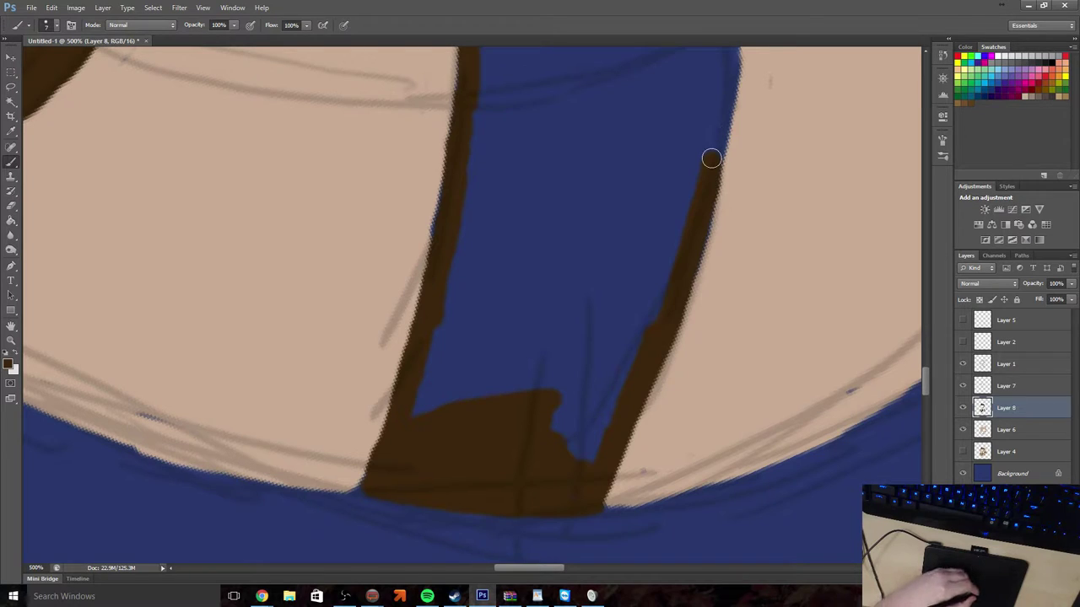
Extend the dark brown line up the stripe's right edge to its inner end and thicken the corner there
scroll(619, 219, "up", 2)
scroll(639, 235, "up", 1)
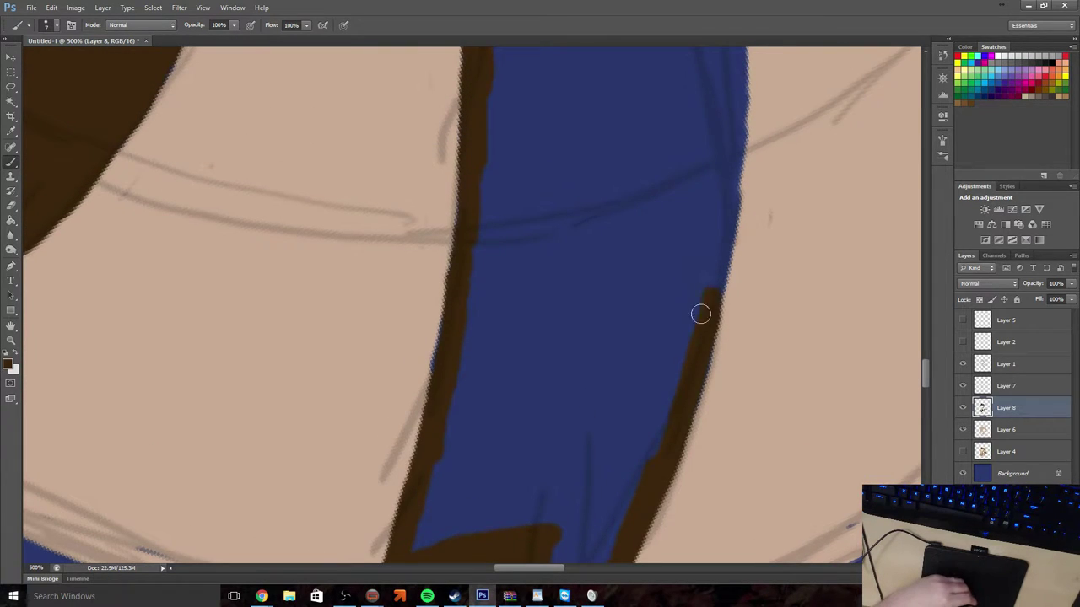
left_click_drag(708, 279, 718, 213)
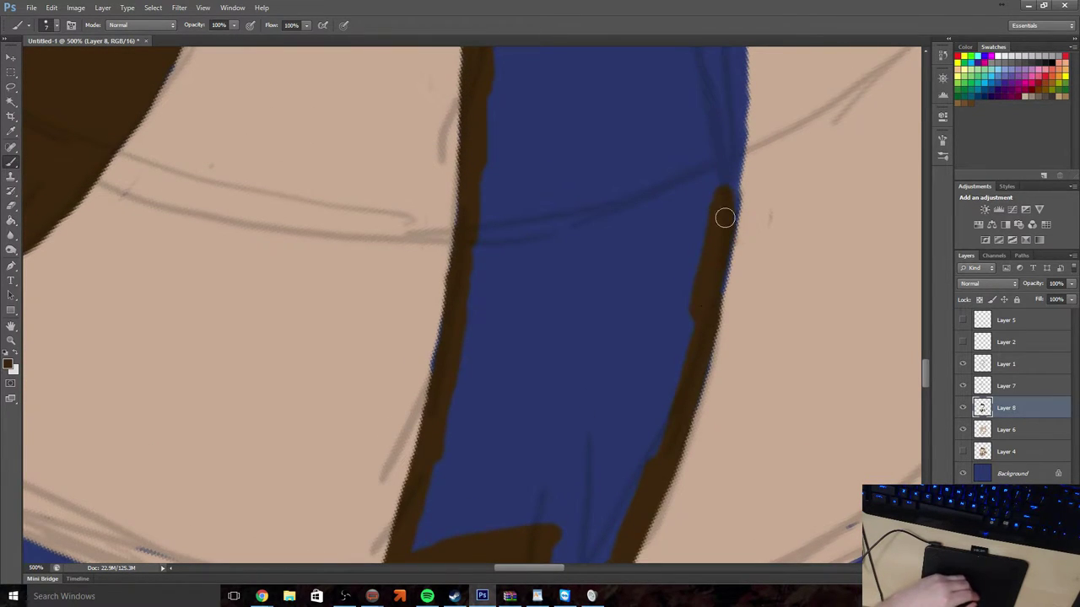
left_click_drag(711, 313, 732, 107)
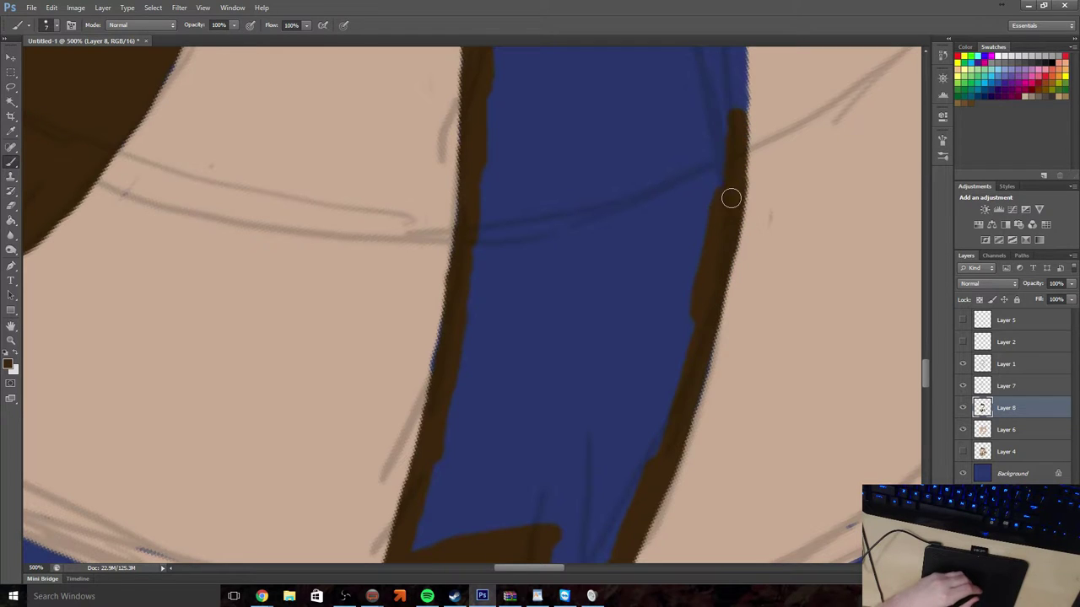
left_click_drag(730, 197, 724, 59)
scroll(686, 210, "up", 5)
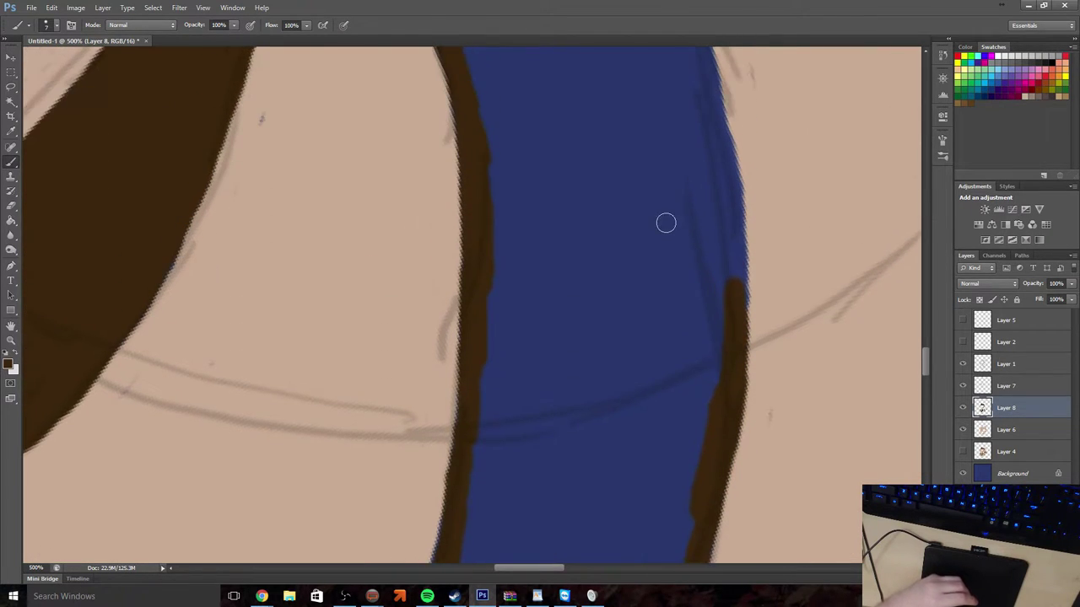
mouse_move(733, 337)
left_mouse_down()
mouse_move(723, 222)
mouse_move(730, 244)
mouse_move(697, 108)
left_mouse_up()
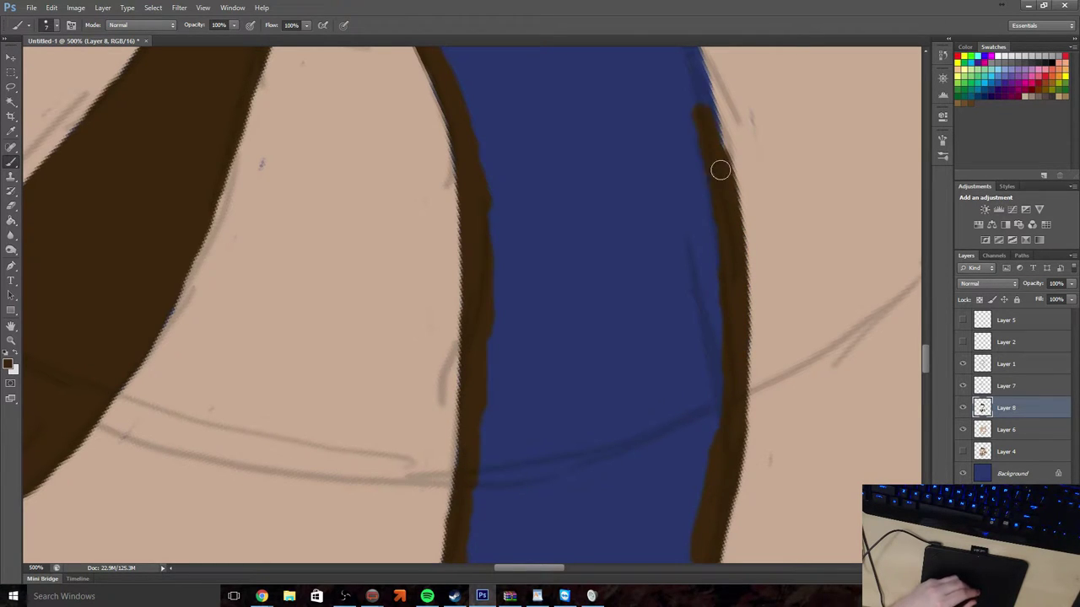
left_click_drag(719, 170, 684, 60)
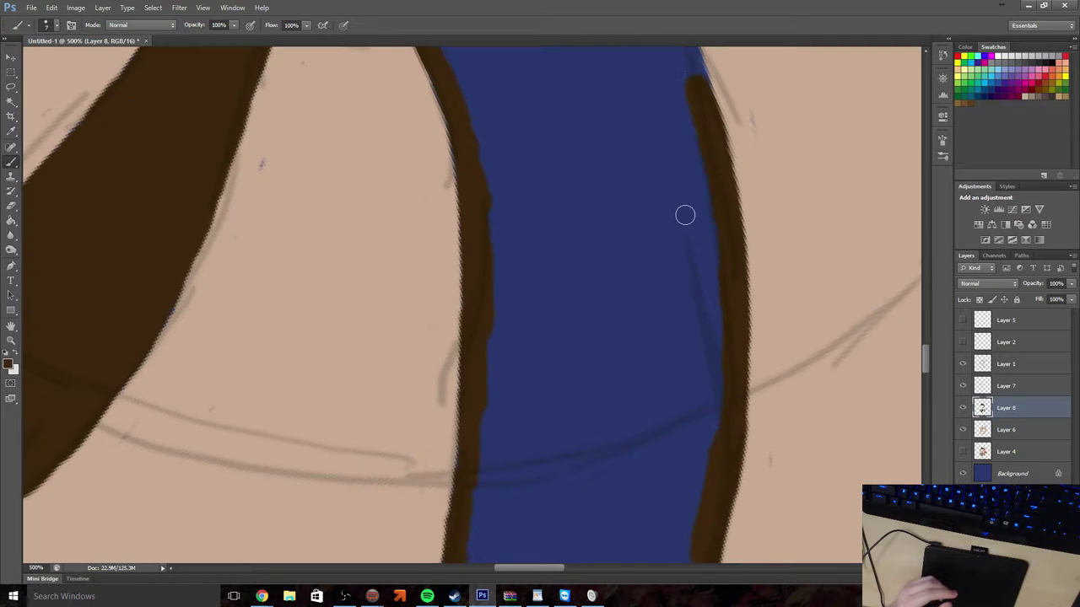
scroll(685, 215, "up", 4)
mouse_move(701, 246)
left_mouse_down()
mouse_move(656, 133)
mouse_move(649, 170)
mouse_move(652, 158)
mouse_move(628, 170)
mouse_move(665, 180)
mouse_move(654, 207)
mouse_move(603, 164)
mouse_move(573, 176)
left_mouse_up()
Fill the remaining blue interior of the outlined tail stripe with dark brown on Layer 8 using the Brush
key("z")
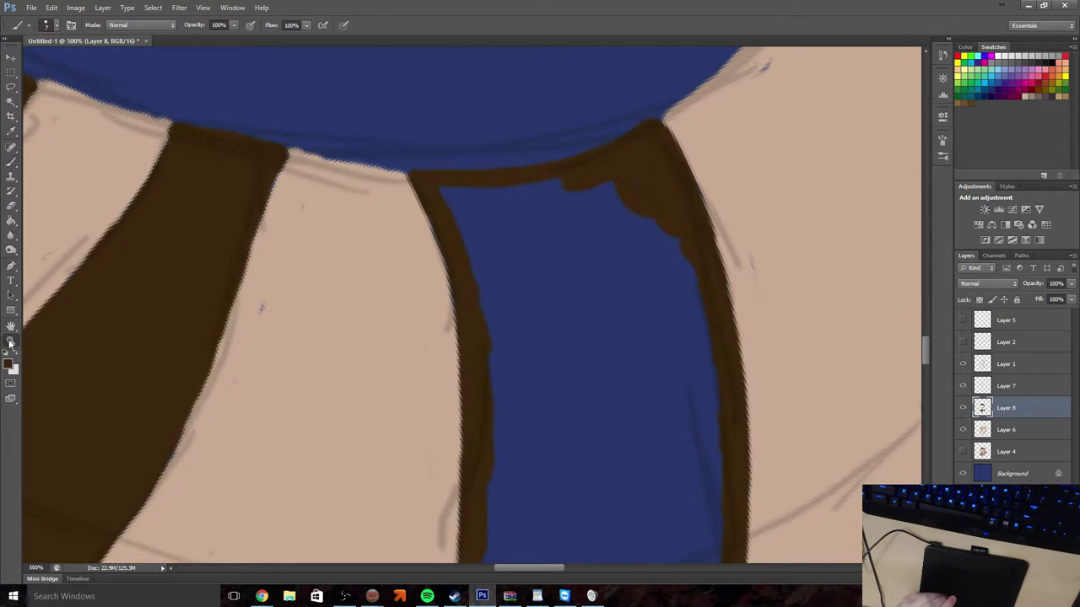
left_click(525, 352, "alt")
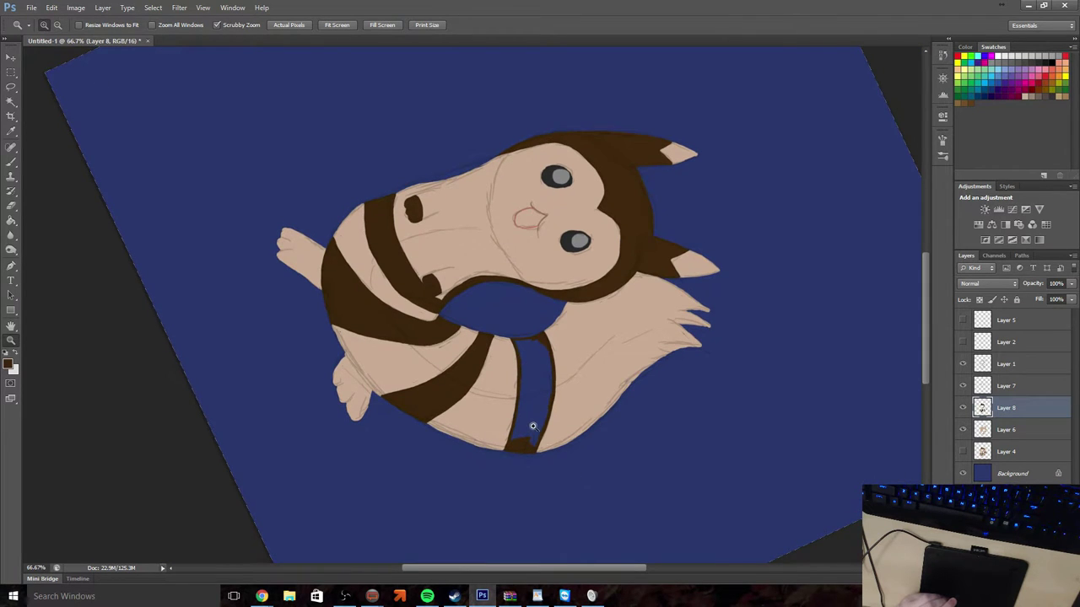
left_click_drag(530, 433, 550, 429)
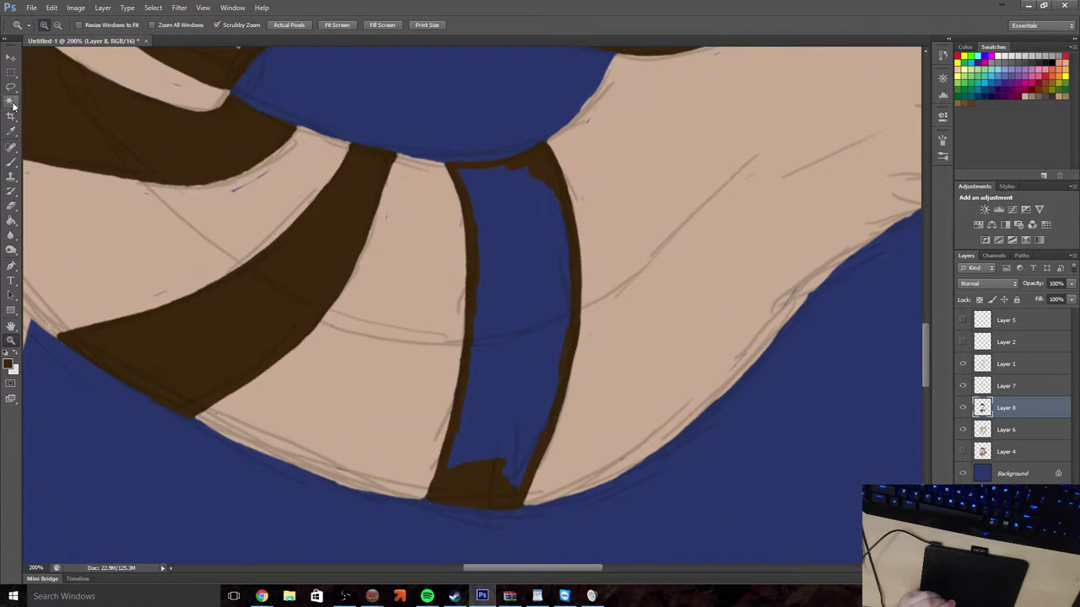
left_click(11, 161)
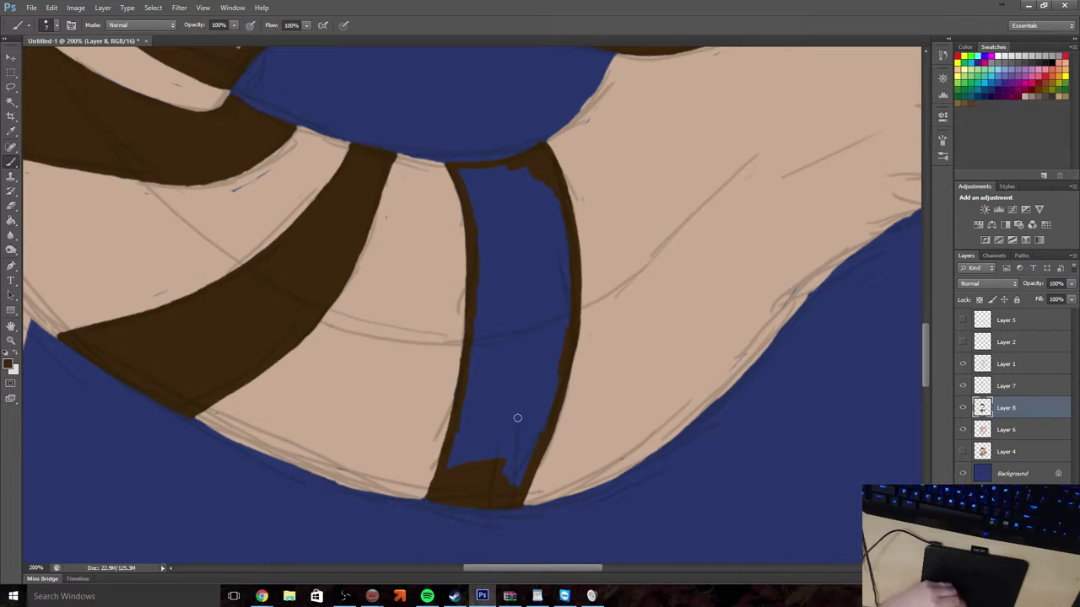
mouse_move(517, 418)
left_mouse_down()
mouse_move(527, 345)
mouse_move(509, 486)
left_mouse_up()
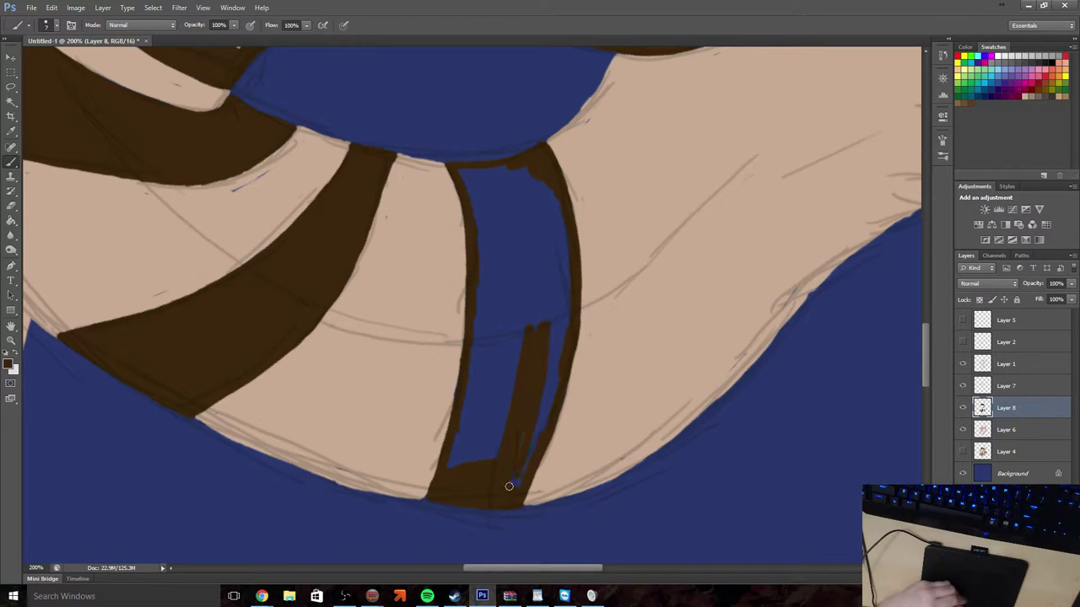
left_click_drag(541, 414, 536, 432)
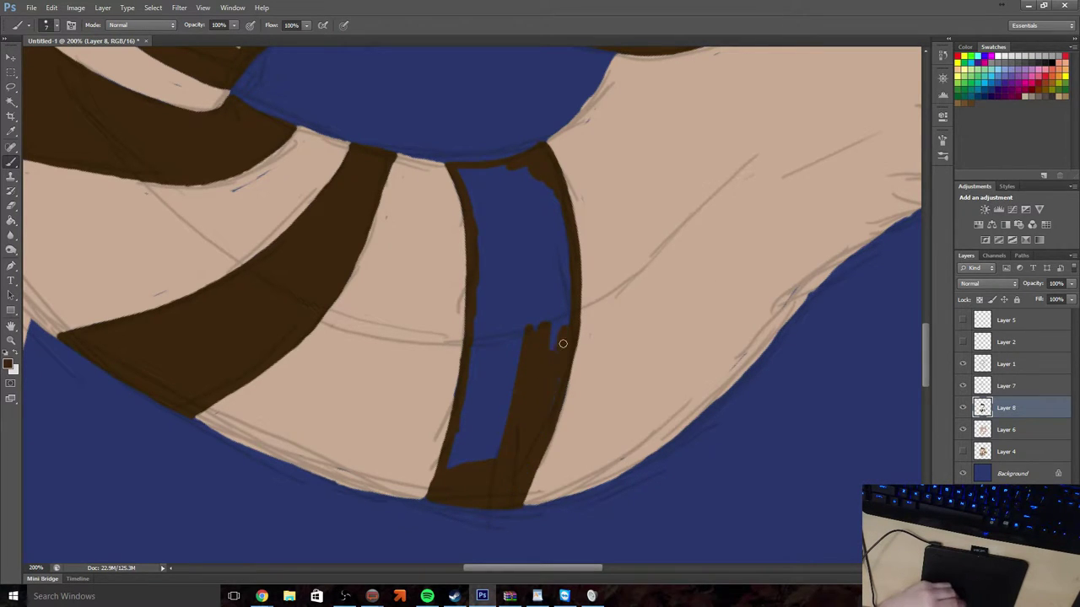
mouse_move(562, 343)
left_mouse_down()
mouse_move(543, 374)
mouse_move(525, 354)
mouse_move(497, 441)
mouse_move(512, 327)
mouse_move(505, 334)
left_mouse_up()
mouse_move(501, 335)
left_mouse_down()
mouse_move(455, 462)
mouse_move(459, 427)
left_mouse_up()
mouse_move(487, 319)
left_mouse_down()
mouse_move(486, 225)
mouse_move(503, 290)
mouse_move(474, 227)
mouse_move(516, 296)
left_mouse_up()
mouse_move(507, 237)
left_mouse_down()
mouse_move(516, 212)
mouse_move(544, 307)
mouse_move(539, 233)
mouse_move(558, 321)
mouse_move(565, 230)
mouse_move(561, 247)
mouse_move(534, 202)
mouse_move(542, 192)
mouse_move(544, 209)
mouse_move(544, 185)
mouse_move(557, 205)
mouse_move(538, 205)
mouse_move(531, 177)
mouse_move(516, 225)
mouse_move(492, 212)
mouse_move(509, 207)
mouse_move(507, 222)
mouse_move(476, 214)
mouse_move(472, 201)
mouse_move(487, 212)
mouse_move(478, 187)
mouse_move(460, 171)
mouse_move(489, 205)
mouse_move(484, 180)
mouse_move(526, 176)
left_mouse_up()
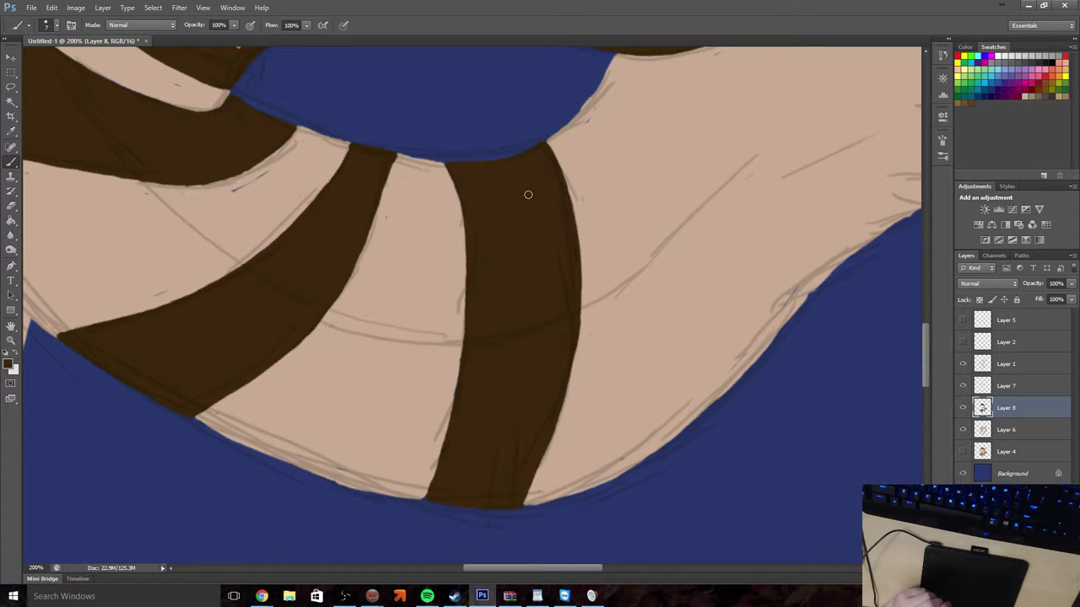
Examine the whole coloured character, first tilted and then with the canvas view rotated nearly upright
scroll(475, 183, "up", 5)
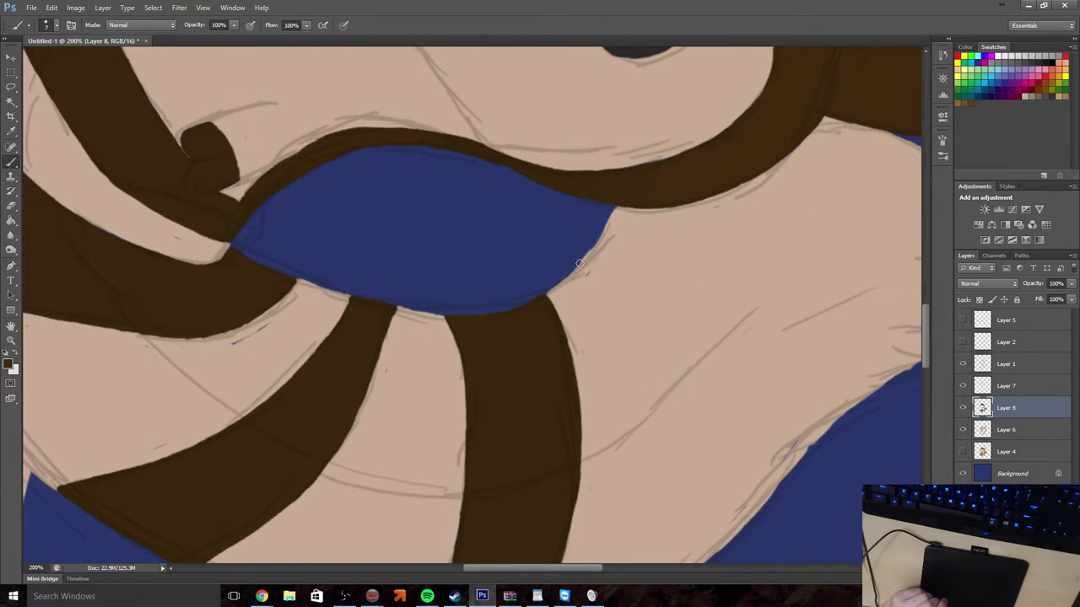
scroll(534, 256, "up", 3)
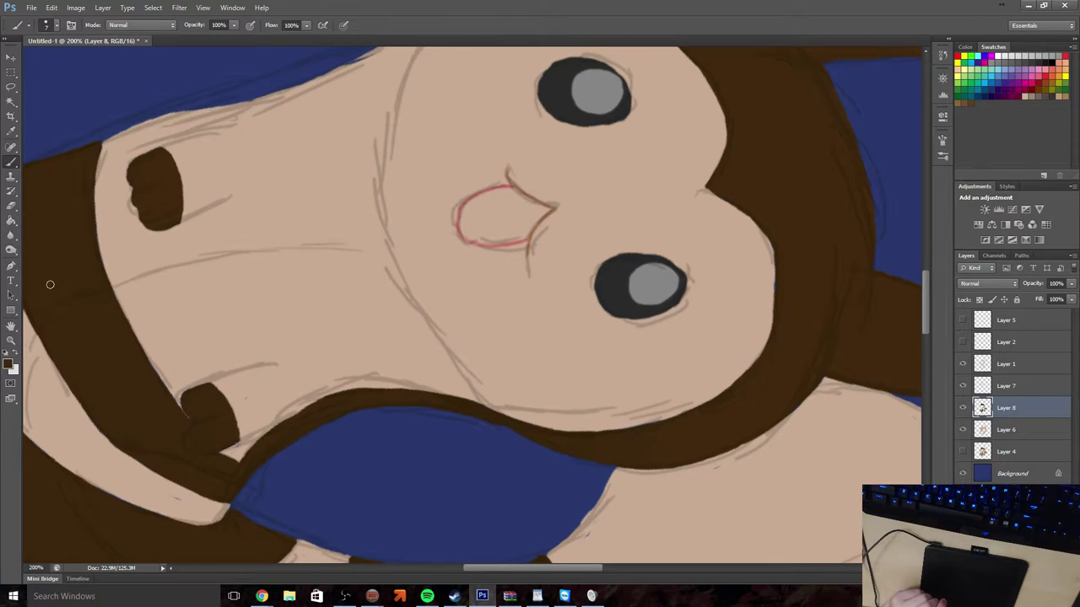
left_click(11, 340)
left_click(293, 169, "alt")
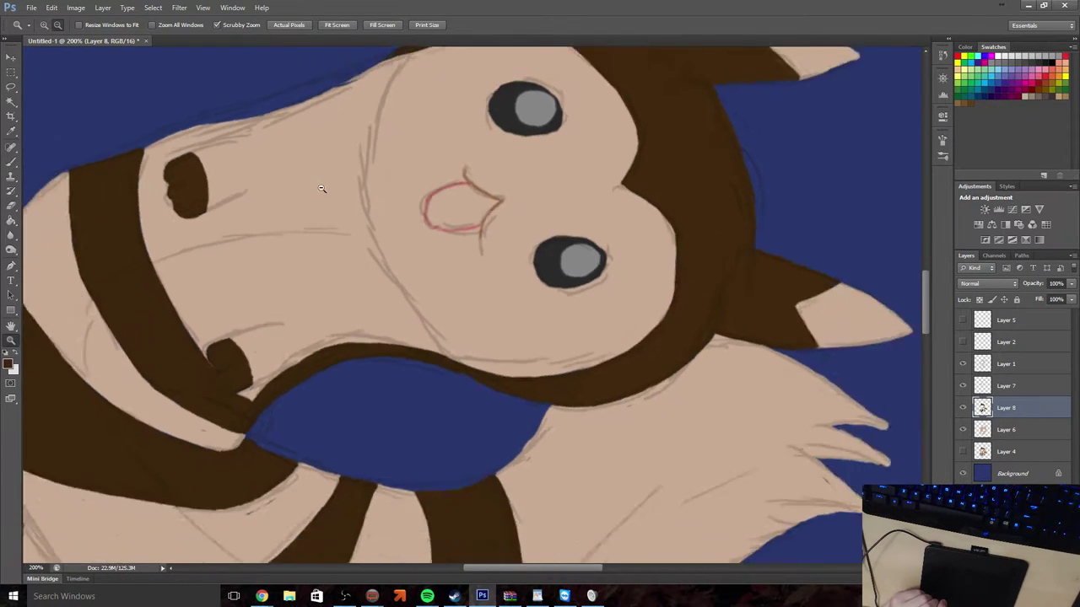
left_click(321, 188, "alt")
left_click(368, 216, "alt")
left_click(369, 227, "alt")
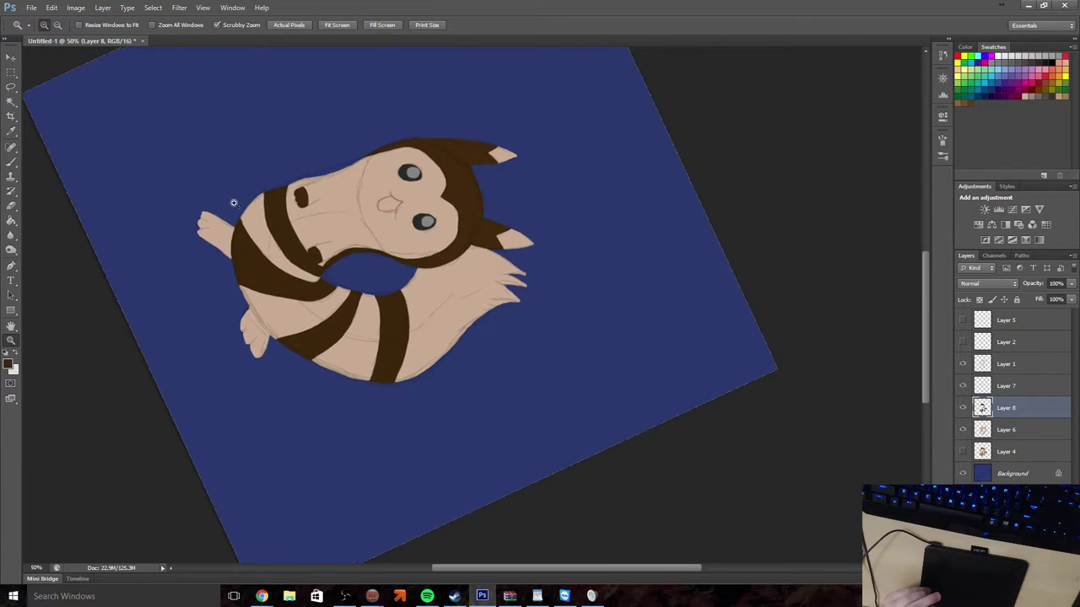
scroll(251, 223, "up", 1)
scroll(251, 223, "up", 3)
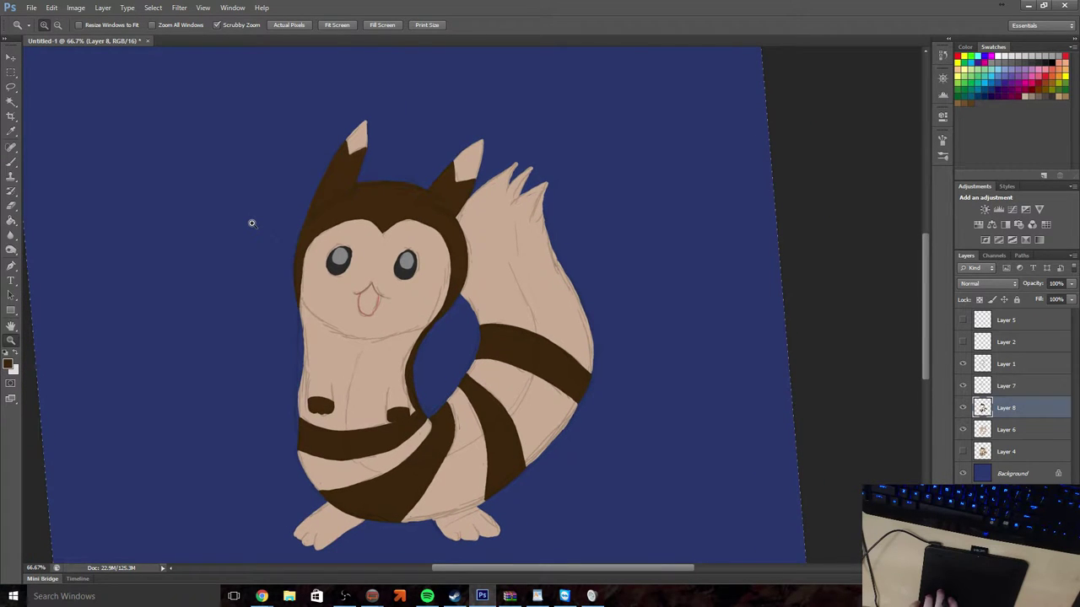
Duplicate Layer 8 and Layer 6, and put the two originals into a hidden group
left_click(1025, 429, "ctrl")
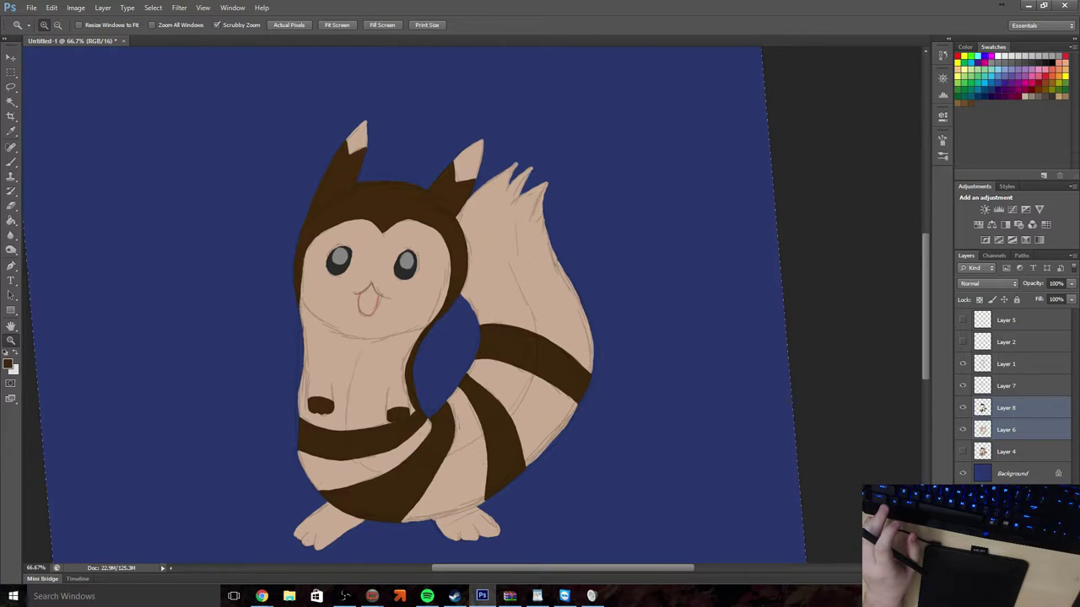
key("ctrl+j")
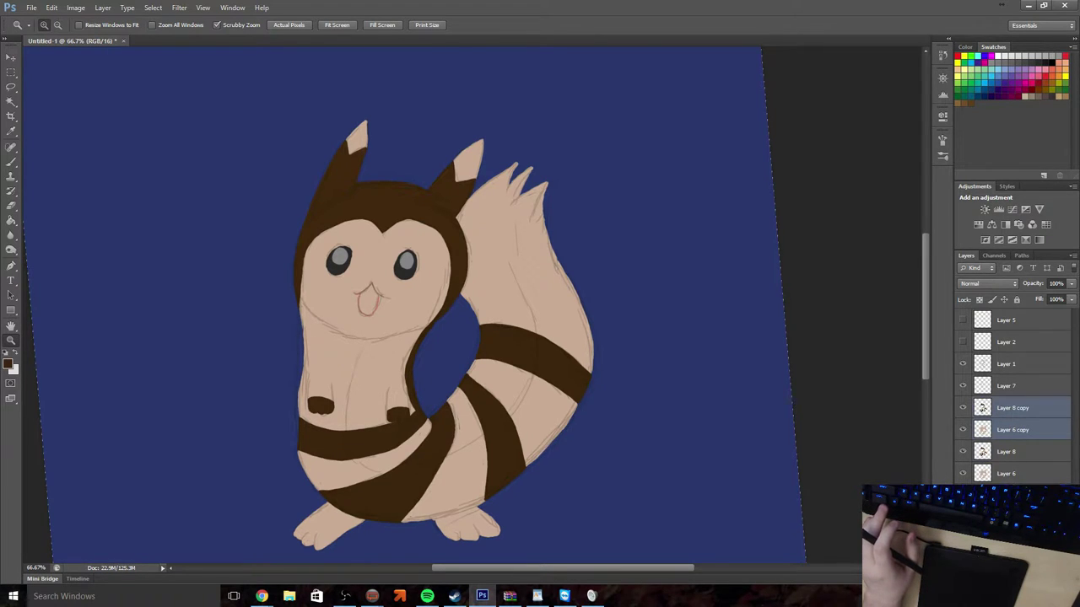
left_click(1016, 453)
left_click(1016, 473, "shift")
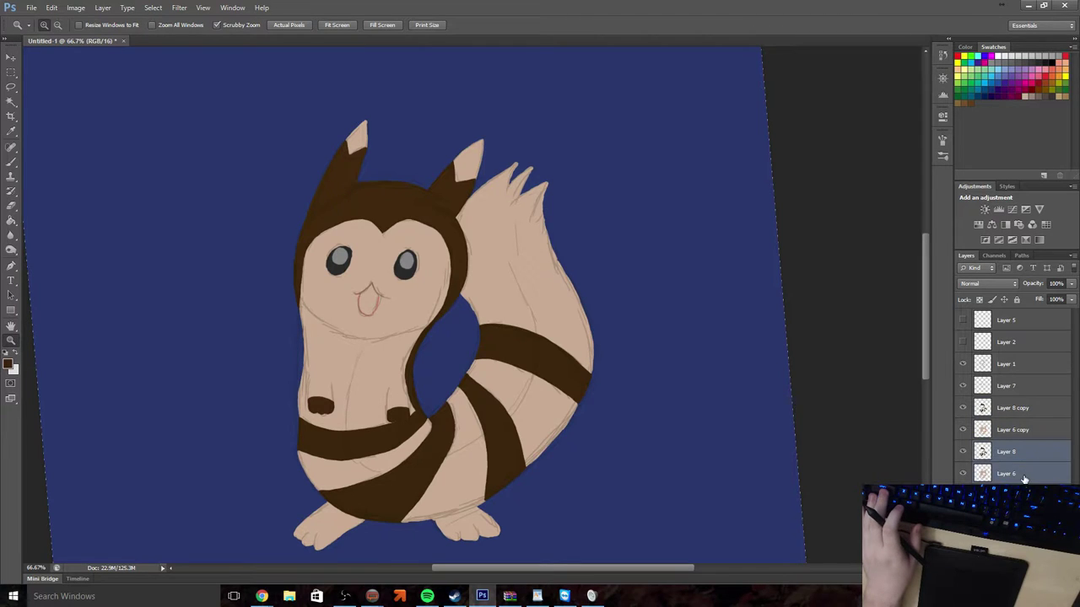
key("ctrl+g")
left_click(962, 447)
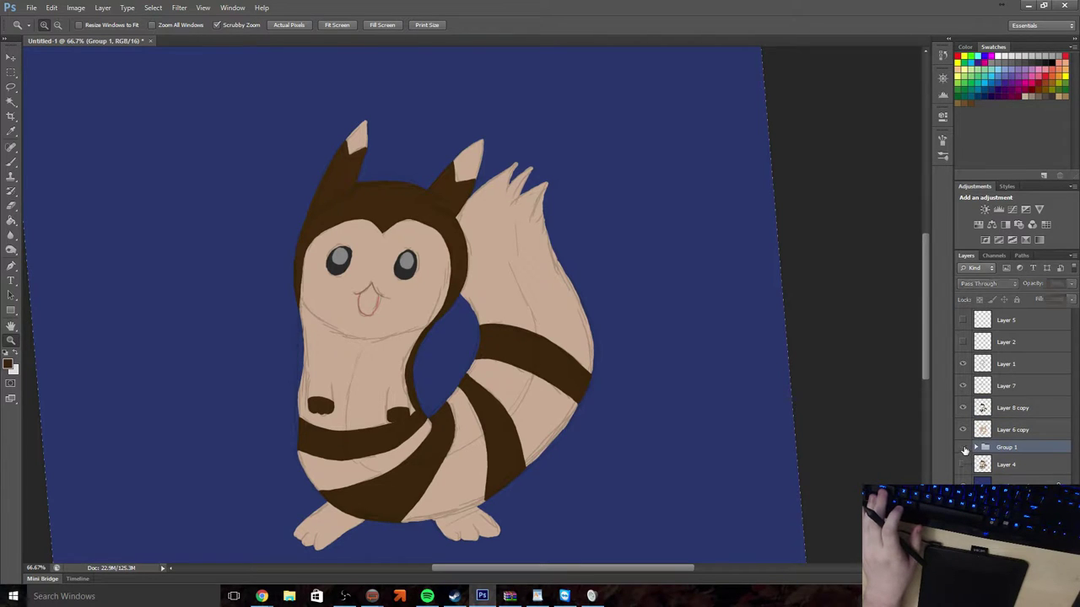
Merge Layer 8 copy down into Layer 6 copy
left_click(1013, 409)
key("ctrl+e")
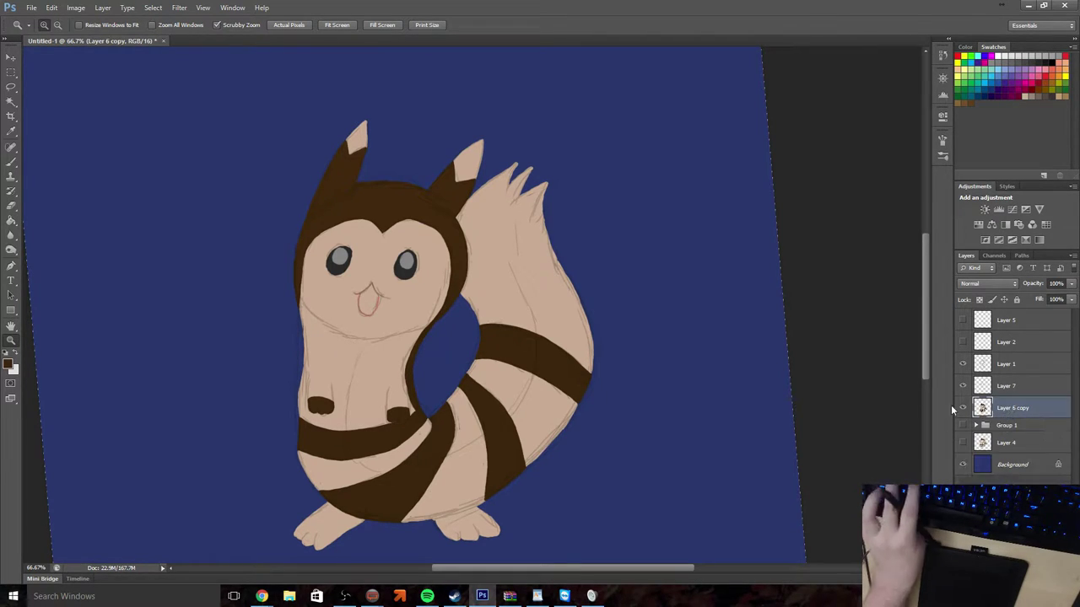
left_click(11, 161)
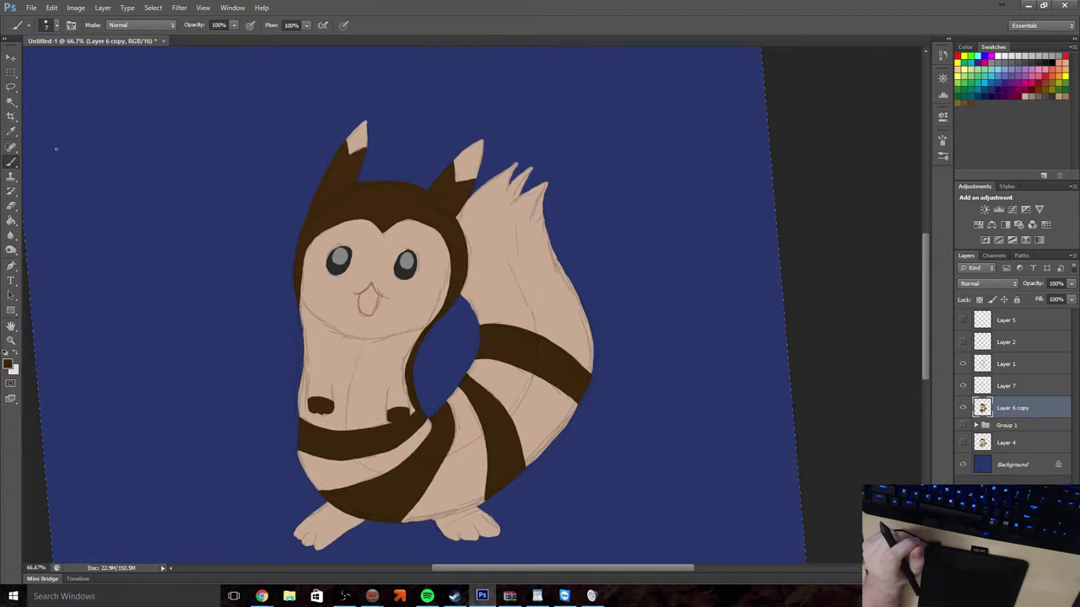
left_click(11, 340)
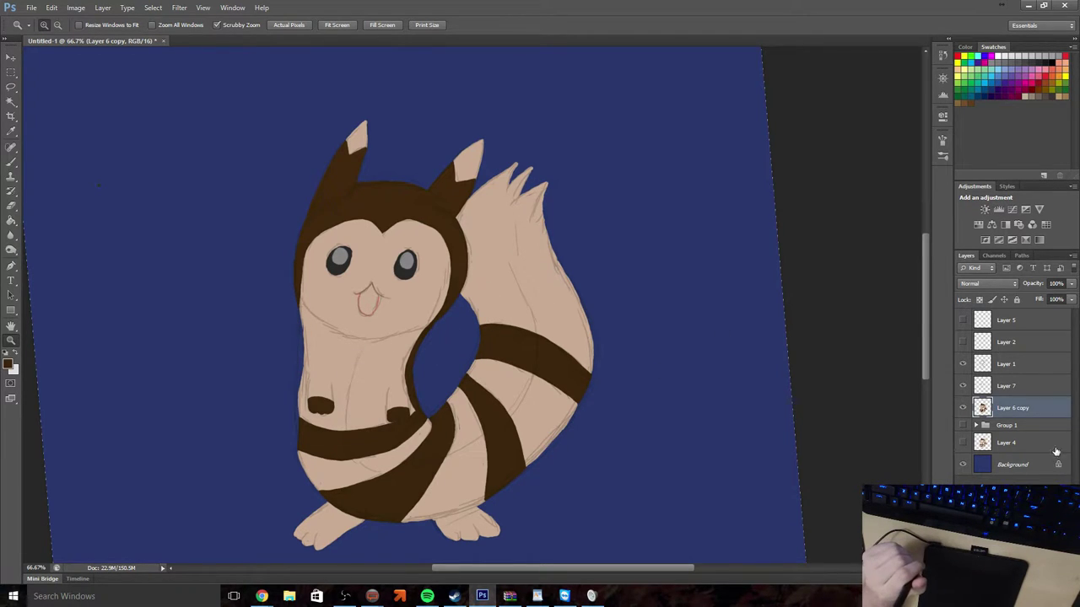
Check the artwork with the Layer 1 sketch lines hidden, and set Layer 1's opacity to 8%
left_click(962, 367)
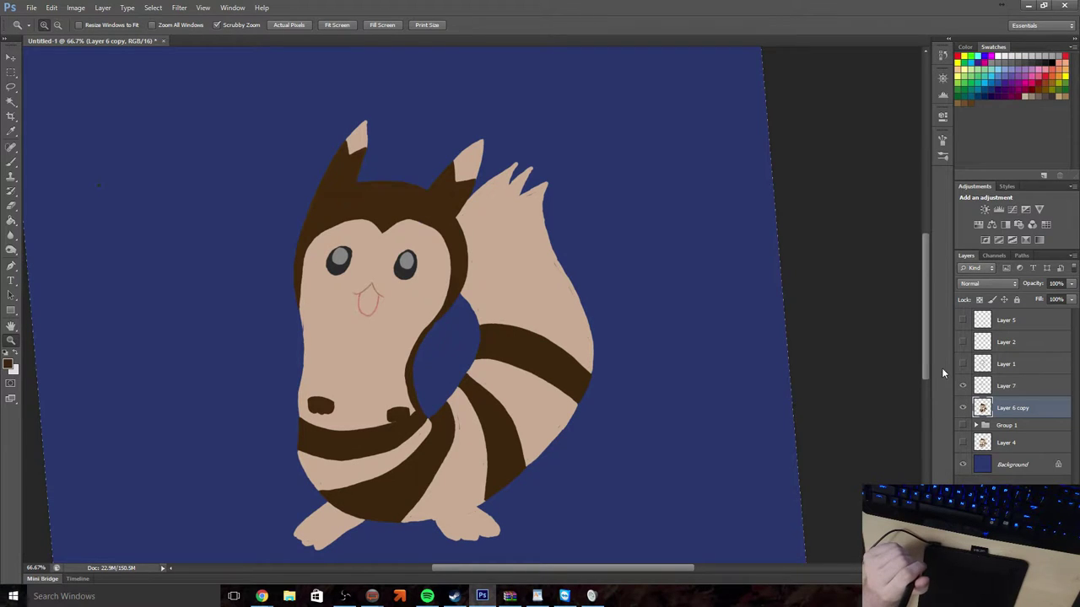
left_click(963, 364)
left_click(1012, 363)
key("1")
key("7")
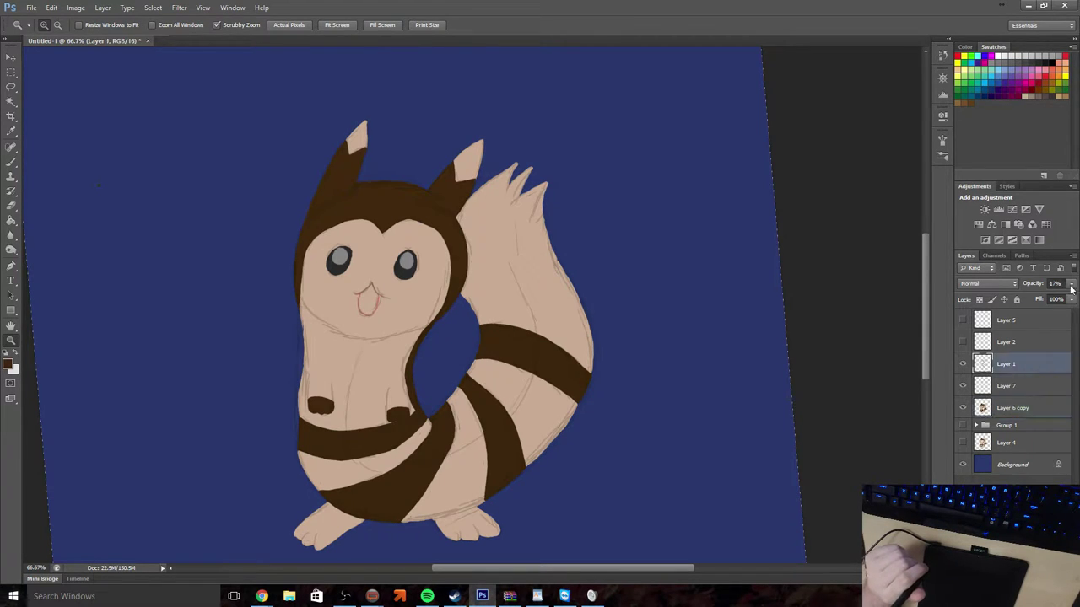
left_click(1073, 285)
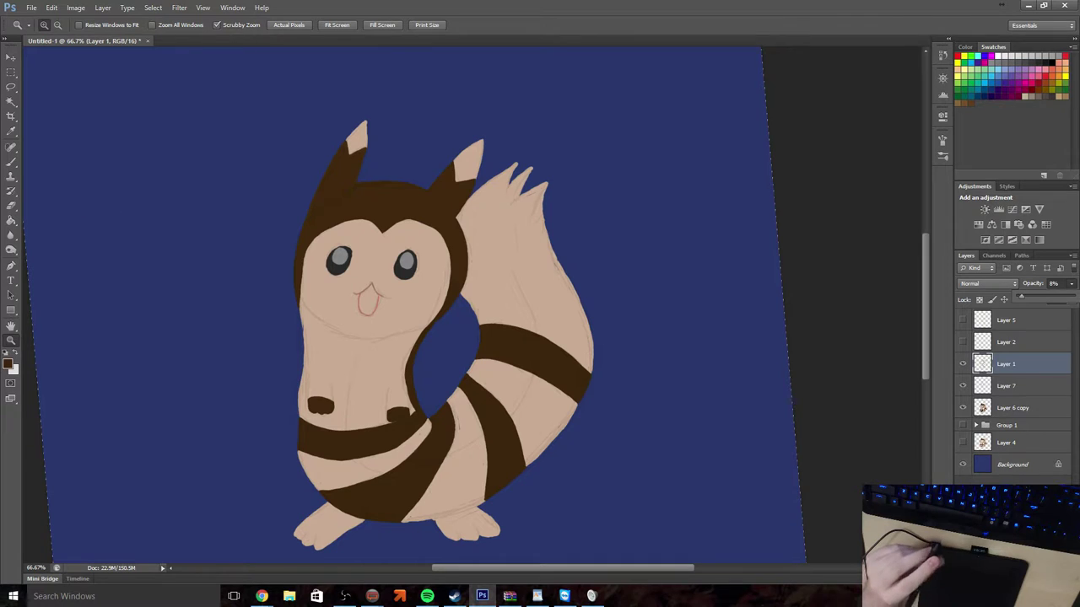
Show the highlight strokes on Layer 2 and soften them with a Gaussian Blur of 20.9 pixels radius
left_click(962, 342)
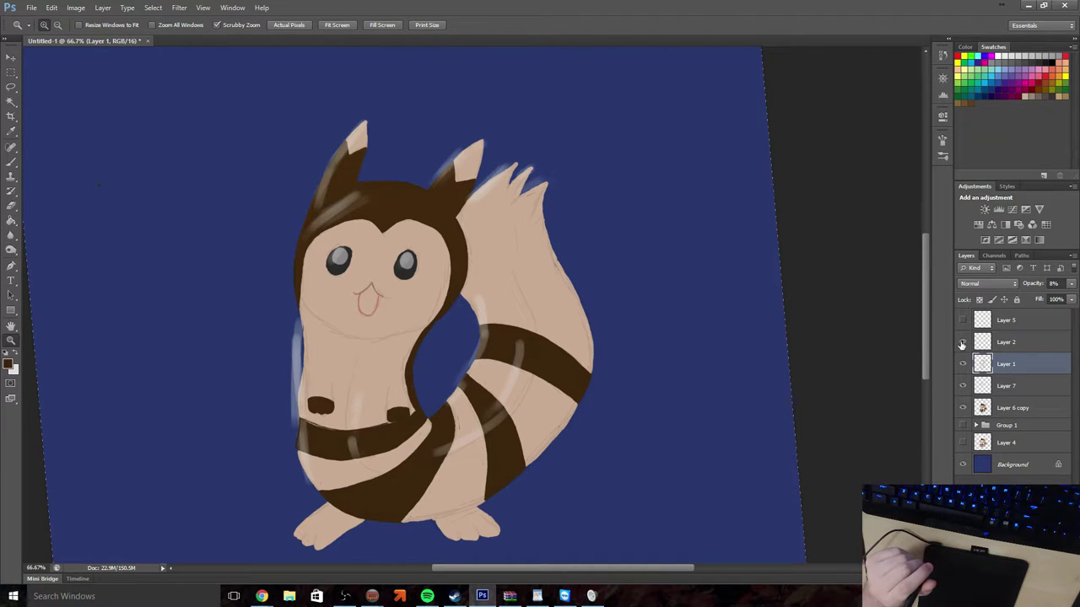
left_click(1010, 349)
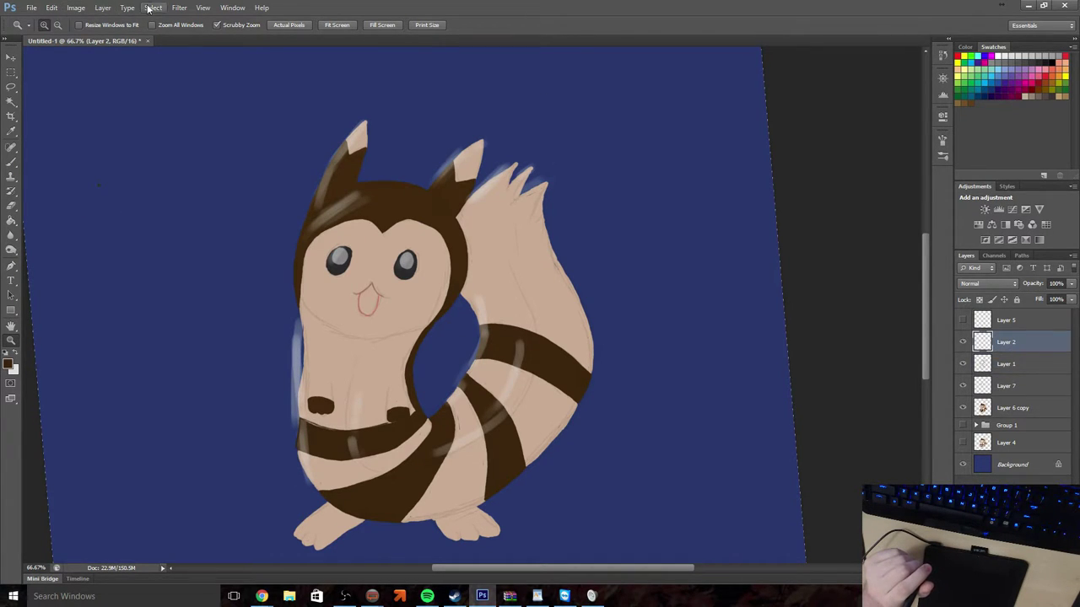
left_click(175, 8)
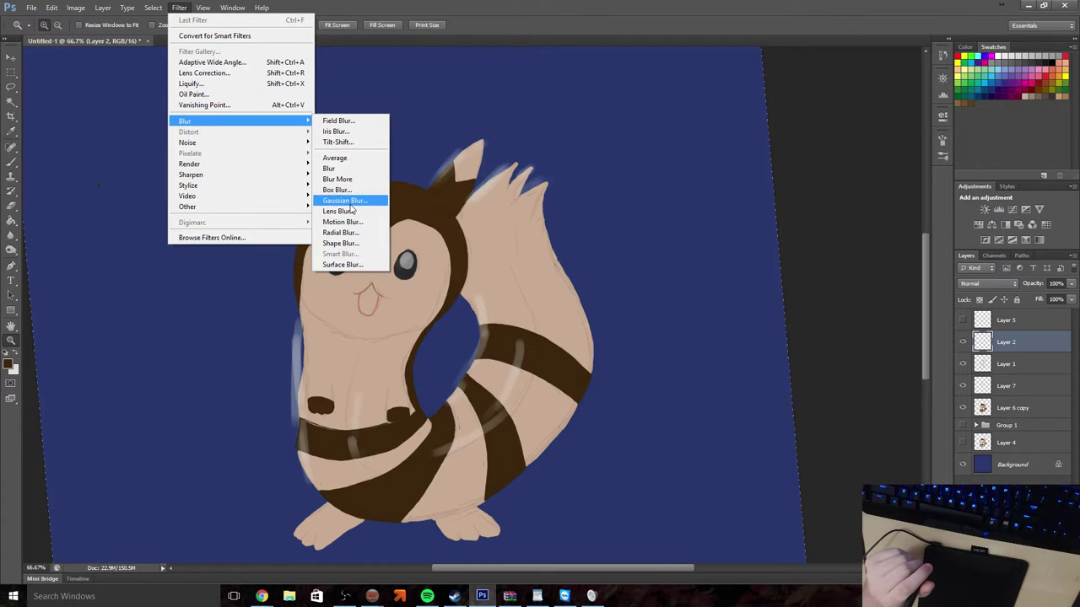
left_click(345, 198)
mouse_move(495, 313)
left_mouse_down()
mouse_move(524, 311)
mouse_move(503, 311)
left_mouse_up()
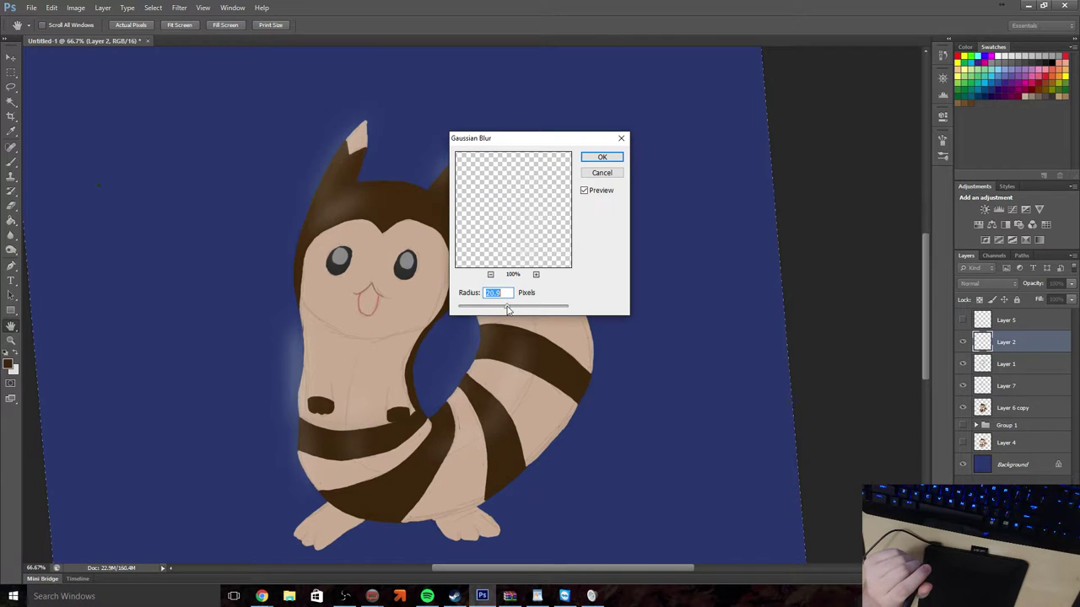
left_click(609, 160)
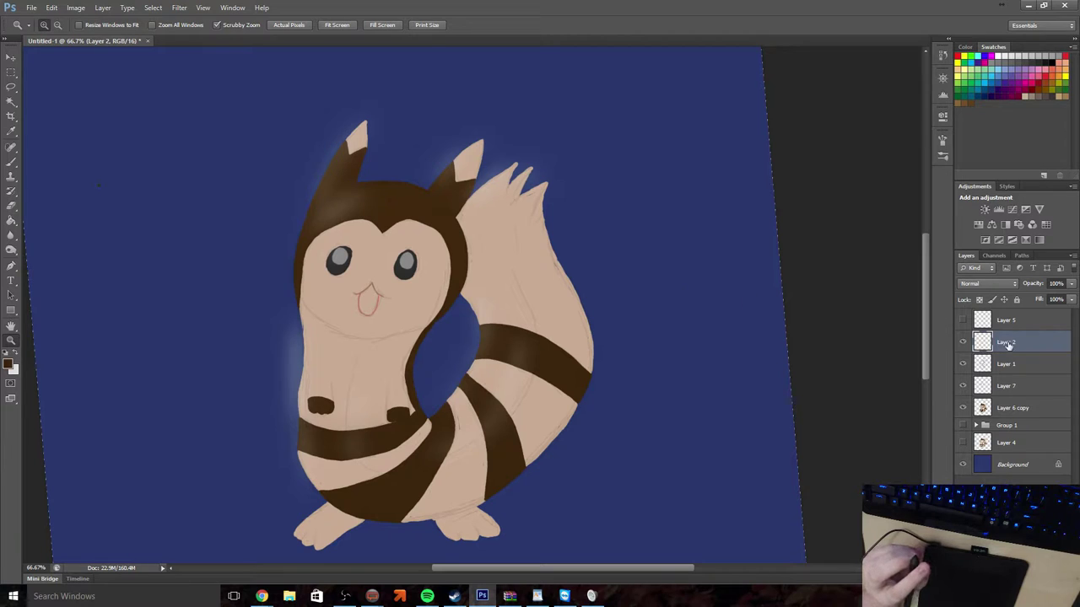
Delete Layer 2 with the blurred highlight strokes
key("Delete")
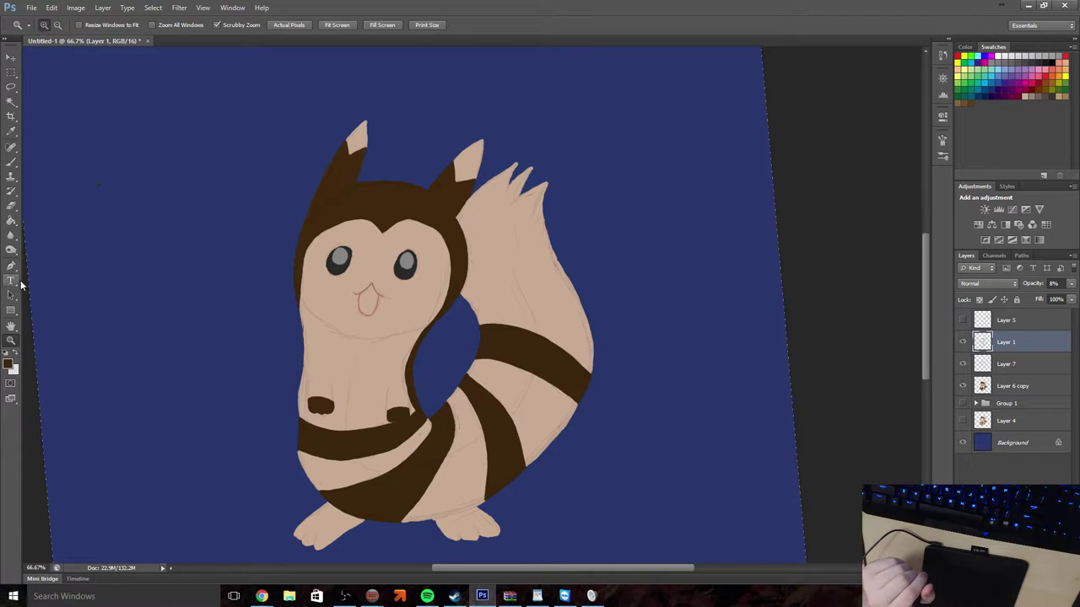
Give the Eraser the flat 50 px brush tip and reduce its size to 7 px for work around the ears
left_click(11, 207)
key("z")
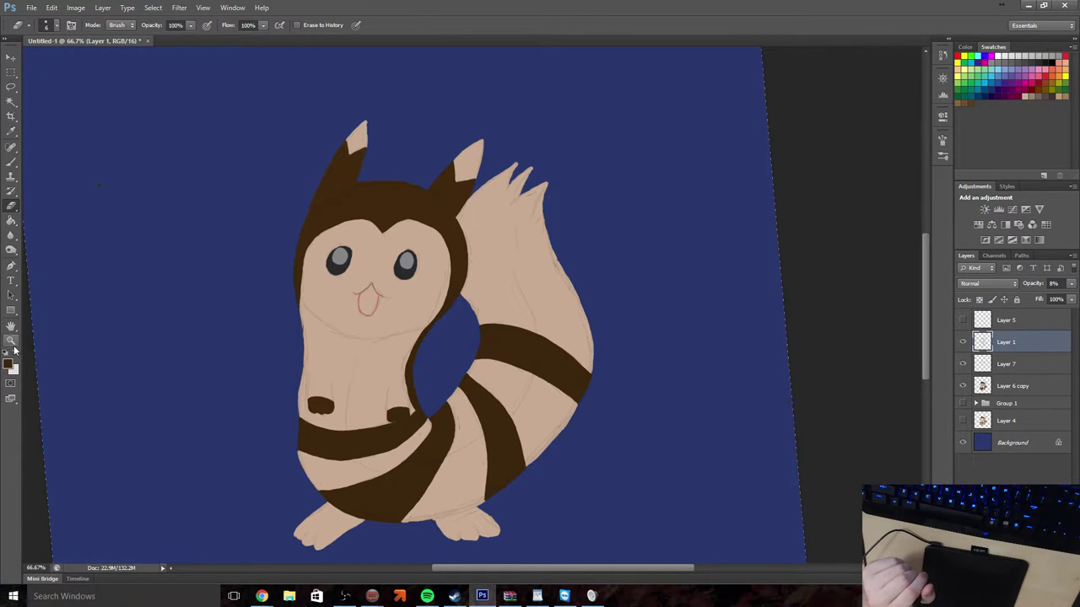
left_click(369, 141)
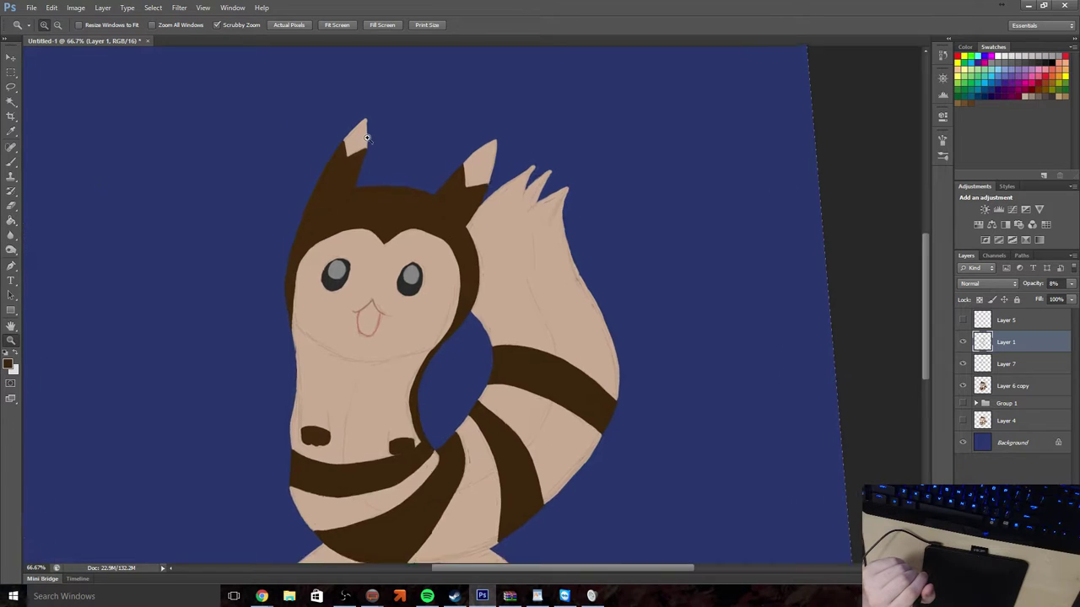
left_click(365, 139)
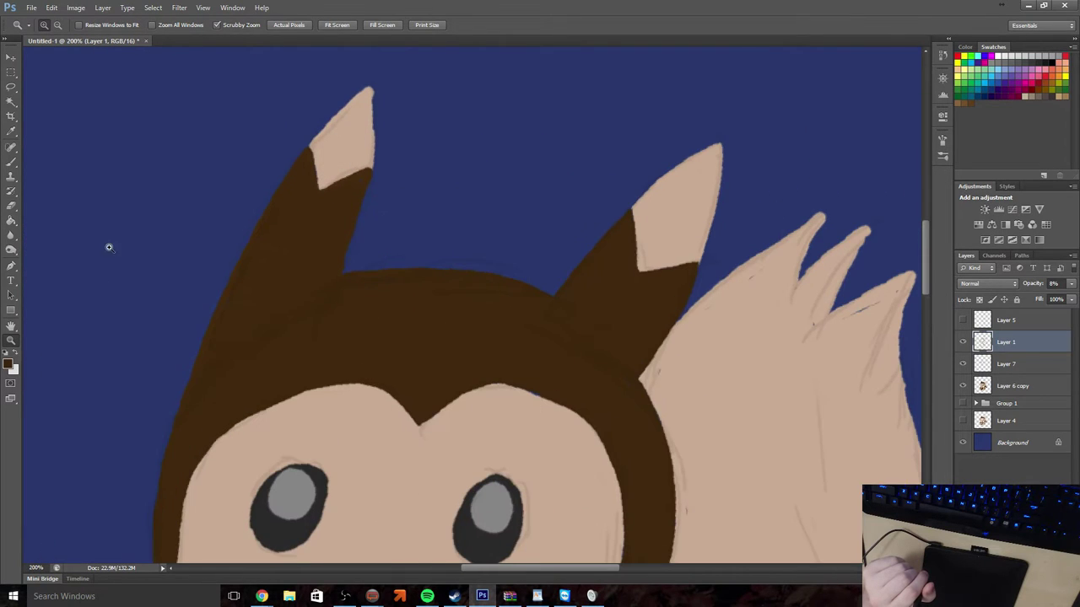
left_click(11, 206)
left_click(57, 26)
scroll(103, 139, "down", 5)
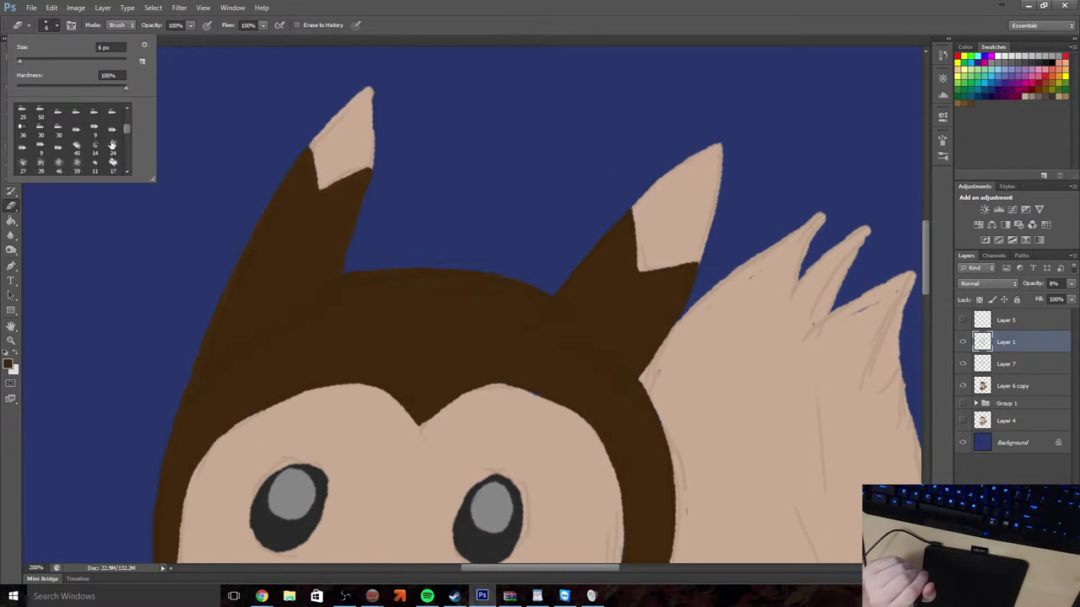
scroll(112, 158, "down", 1)
left_click(113, 157)
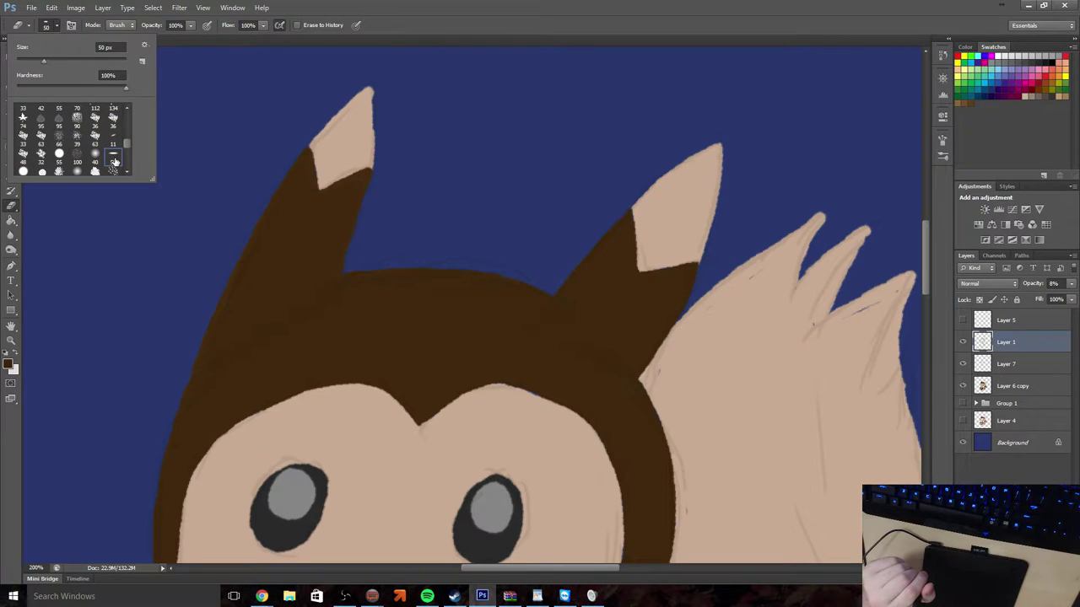
left_click_drag(44, 61, 31, 66)
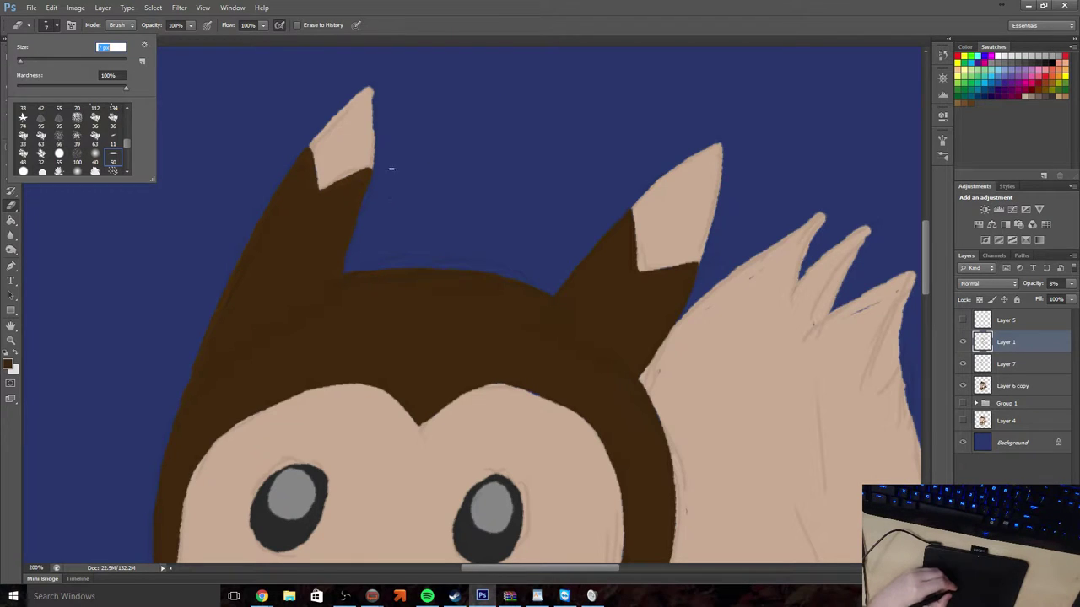
key("Return")
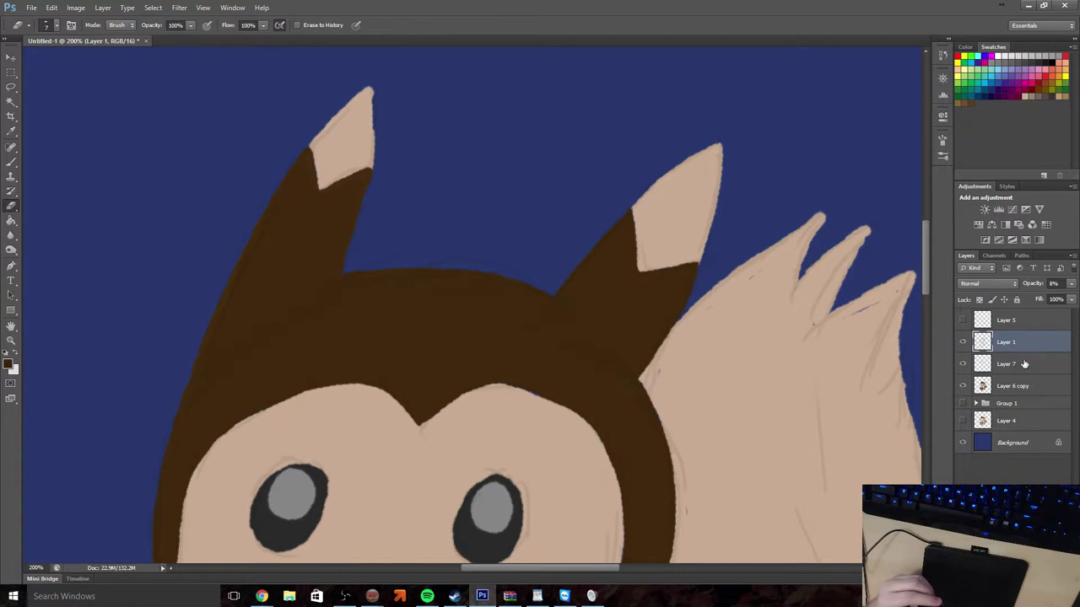
Make Layer 6 copy the active layer, check Layer 7's content by toggling its visibility, and undo the test eraser stroke on the forehead
left_click(354, 185, "ctrl")
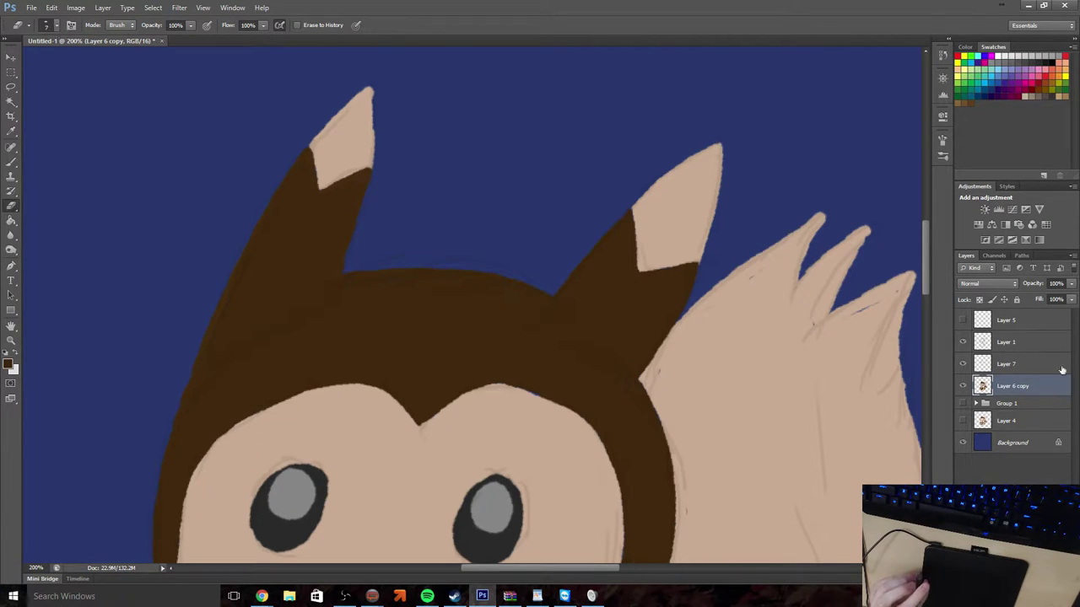
left_click(962, 365)
left_click(962, 365)
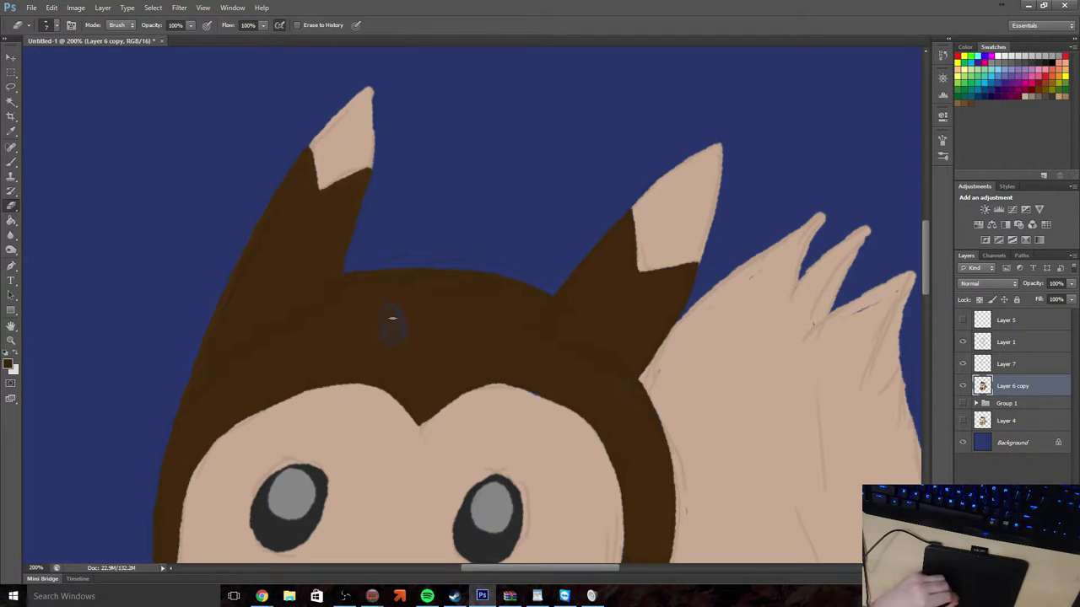
left_click(52, 7)
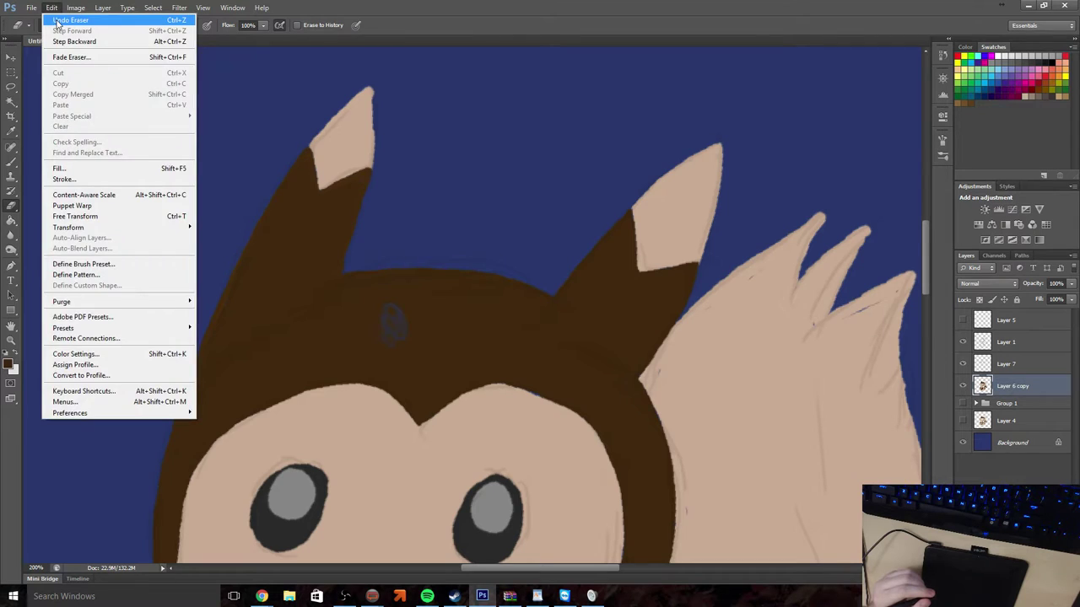
left_click(59, 19)
Turn off the Transfer option in the Eraser's brush settings
left_click(69, 25)
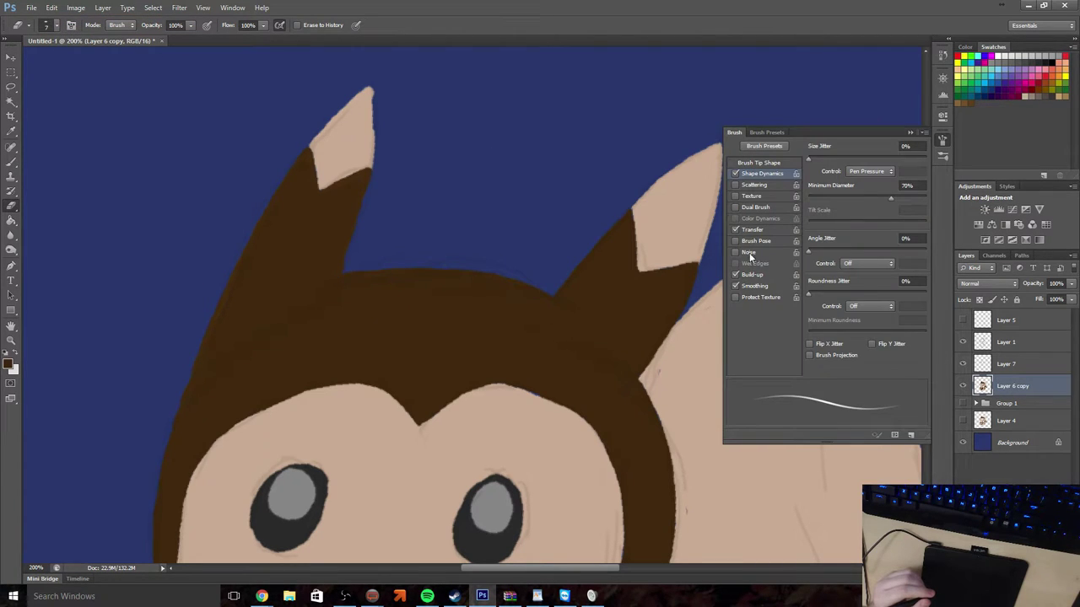
left_click(736, 229)
left_click(911, 132)
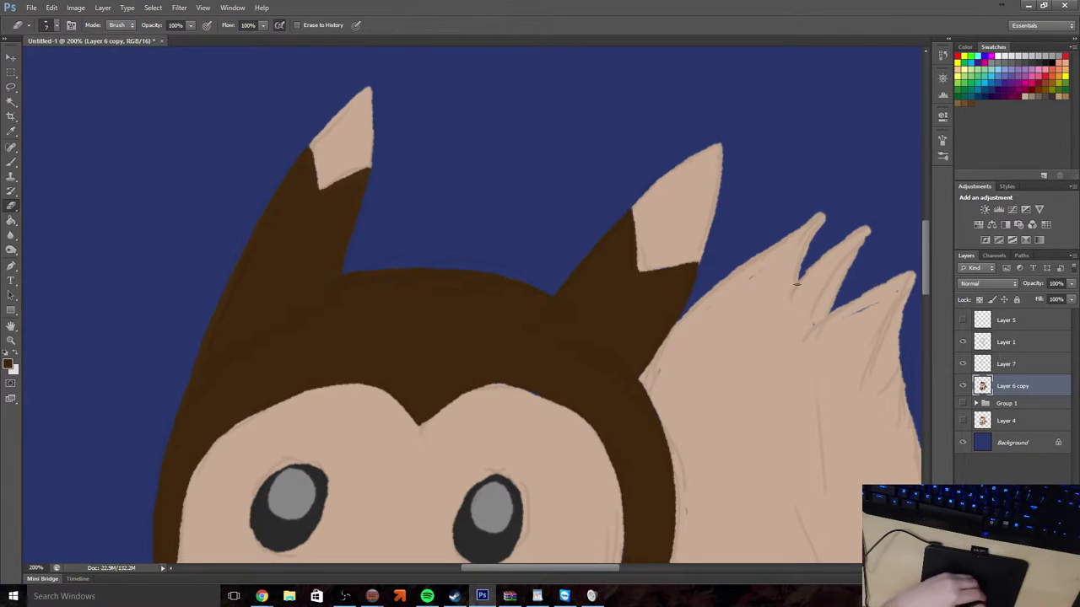
Set the Eraser size to 13 px for trimming the tail's outer edge
left_click_drag(619, 568, 671, 566)
scroll(762, 272, "down", 10)
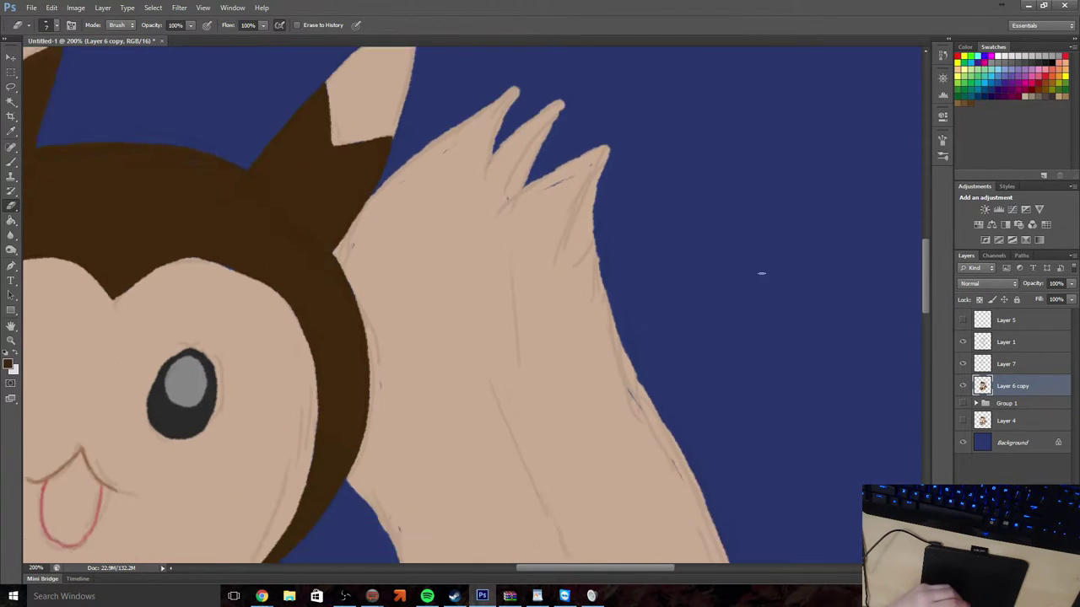
scroll(655, 203, "up", 4)
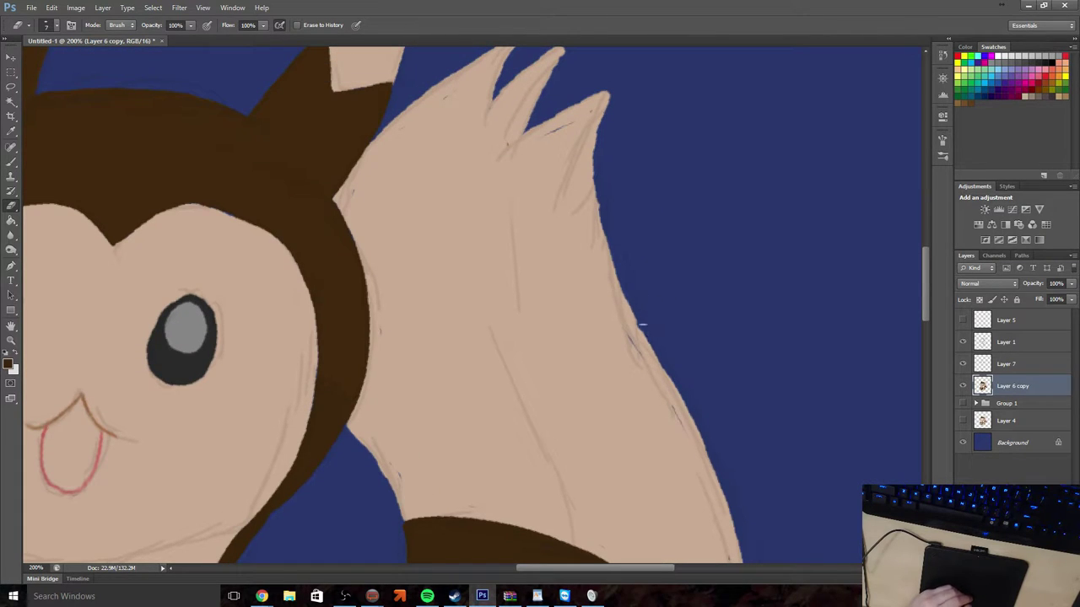
left_click(56, 25)
left_click_drag(22, 67, 25, 68)
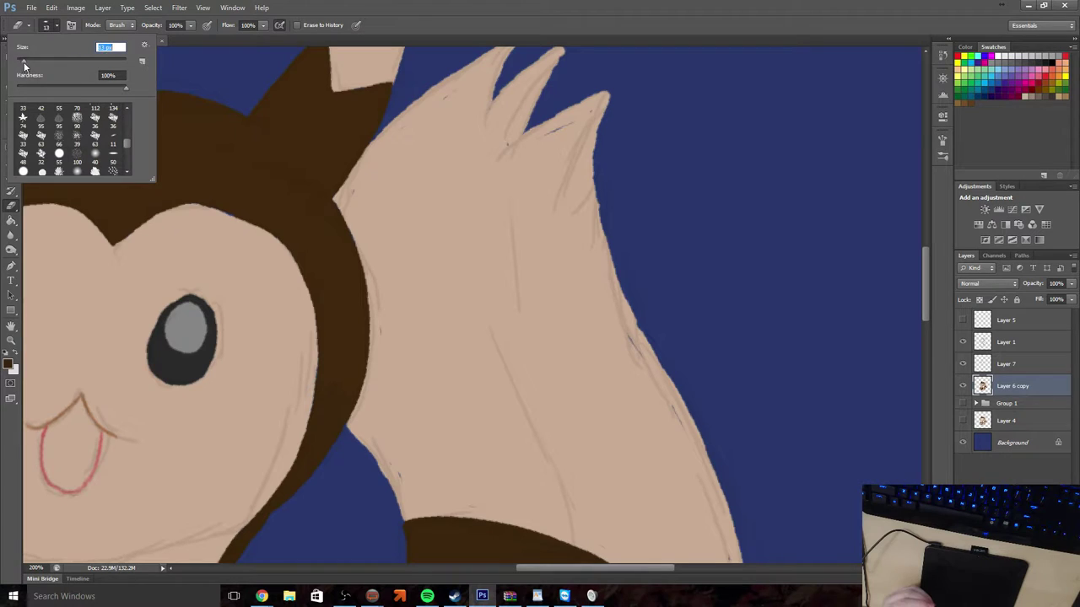
key("Return")
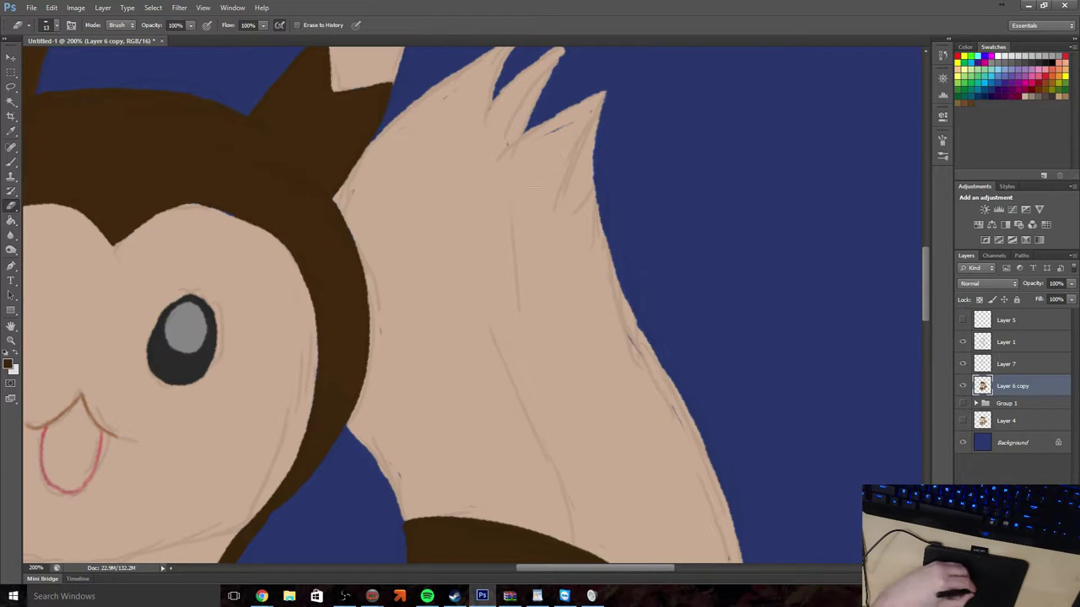
Erase the rough edges around the pointed tail tips on Layer 6 copy, refining the tail's outline
scroll(585, 63, "up", 2)
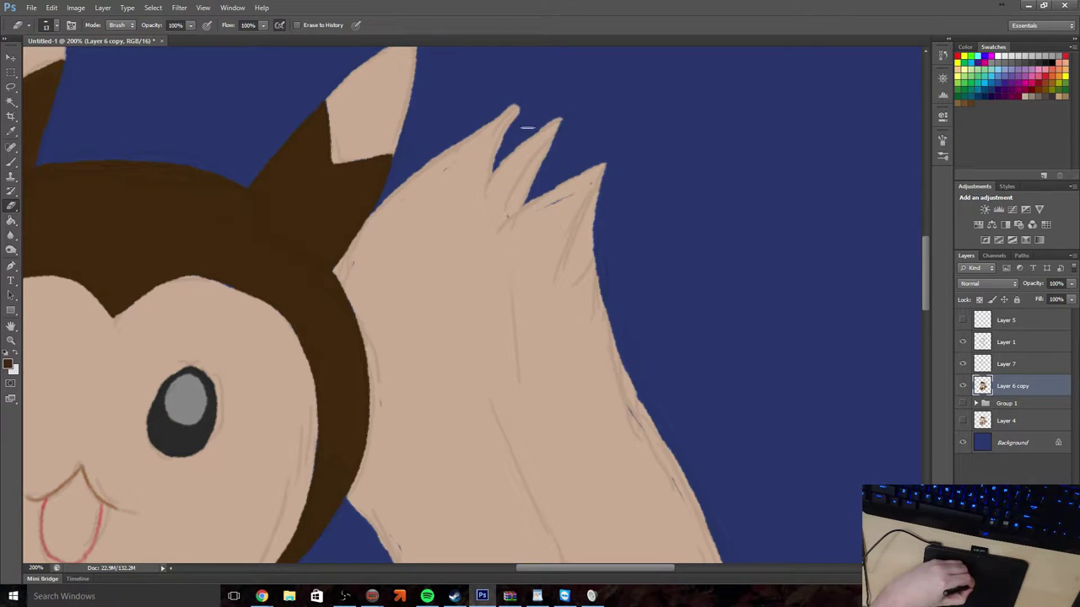
left_click_drag(531, 126, 359, 228)
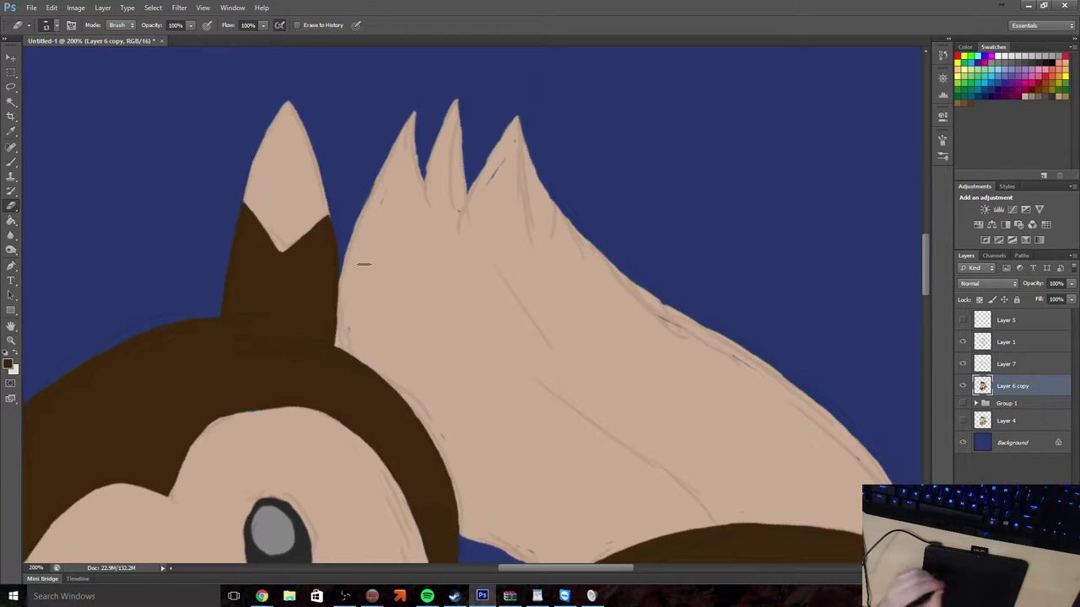
scroll(523, 376, "down", 4)
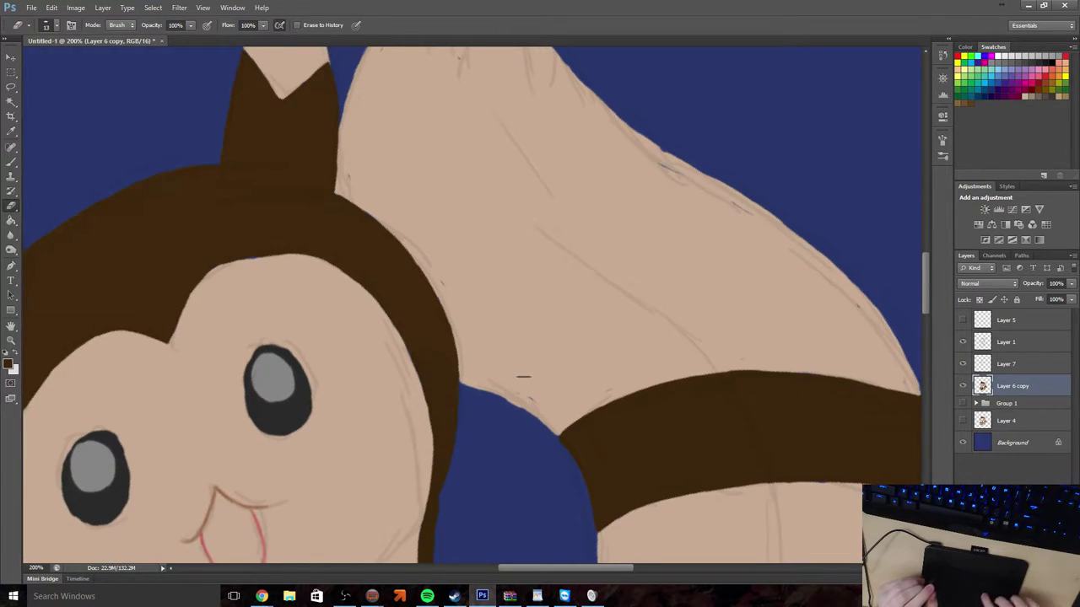
scroll(380, 407, "down", 1)
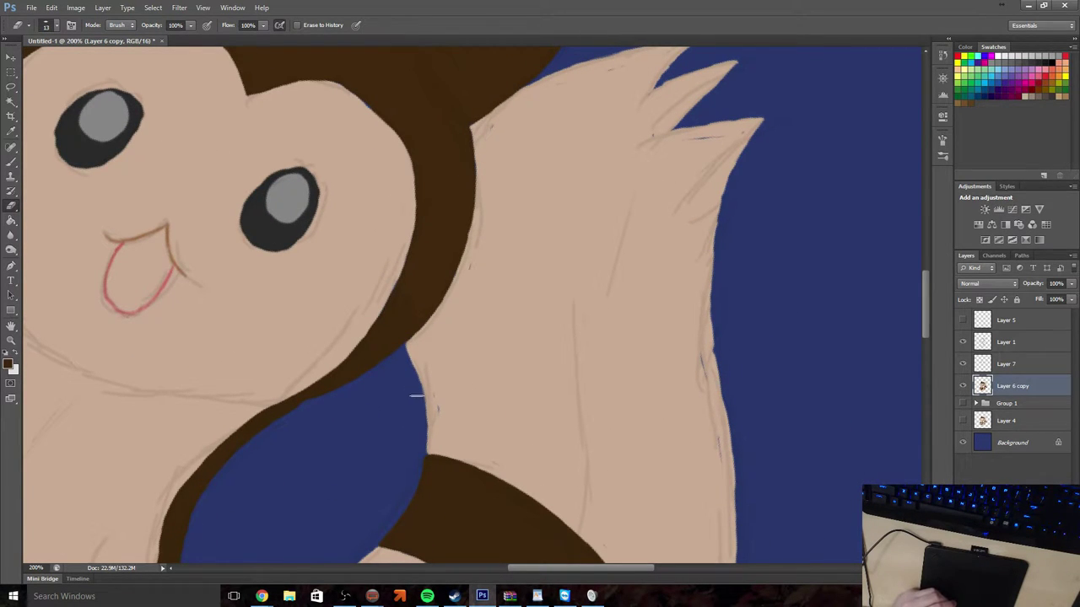
scroll(371, 435, "down", 2)
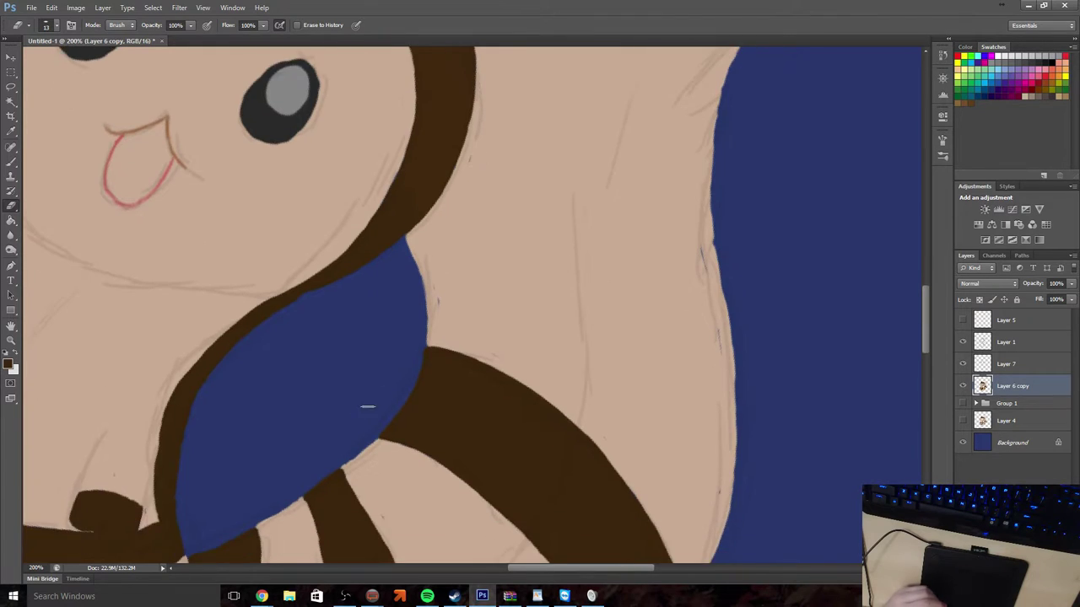
scroll(368, 407, "down", 2)
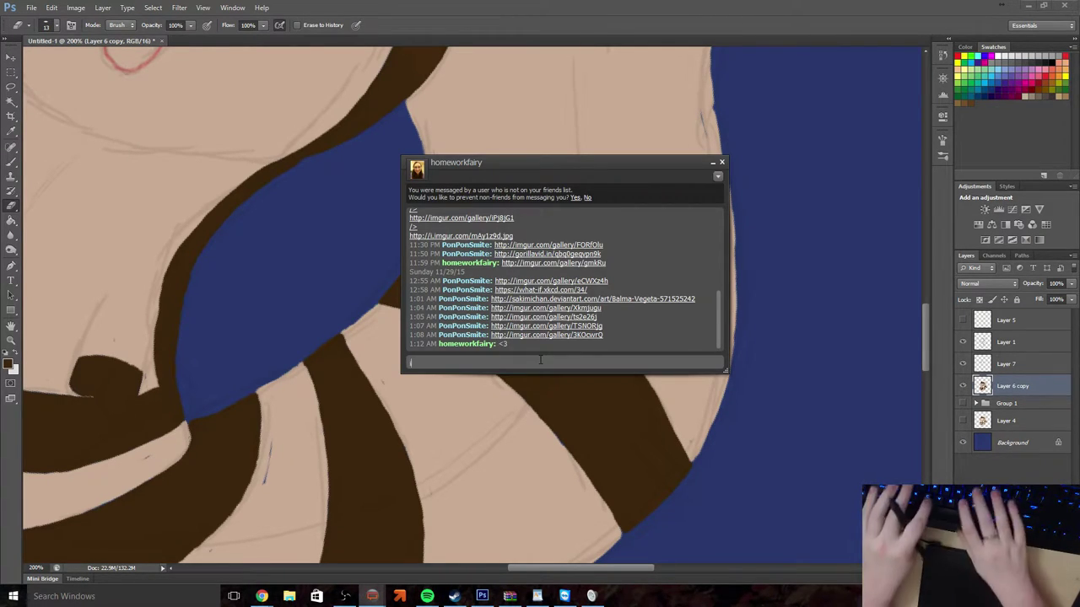
Send the chat message "if you want to hear me sing I could turn my mic on"
type("if you want to")
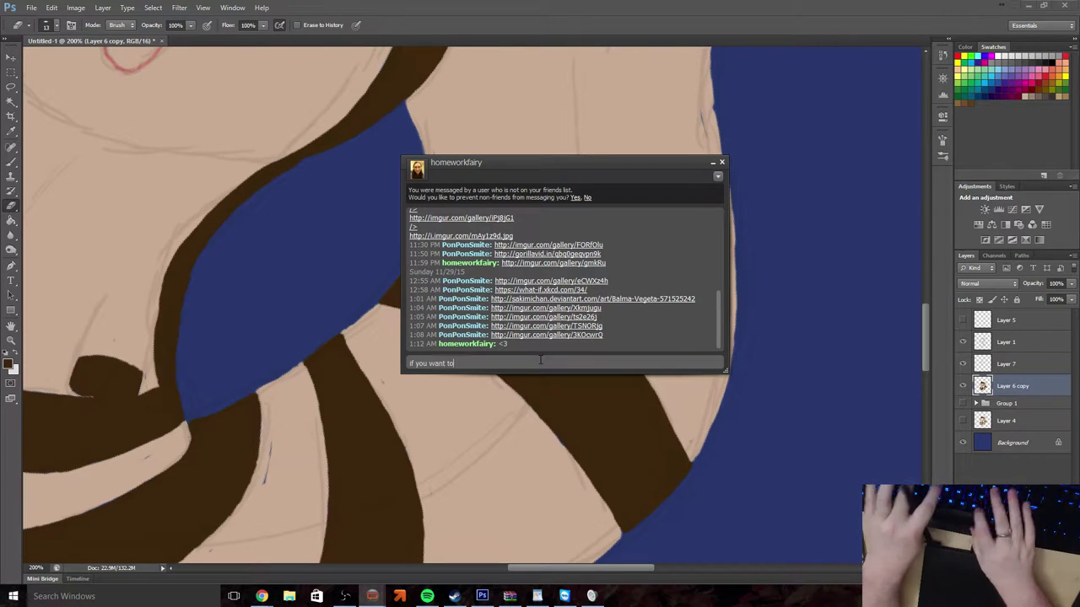
type(" hear me sing I")
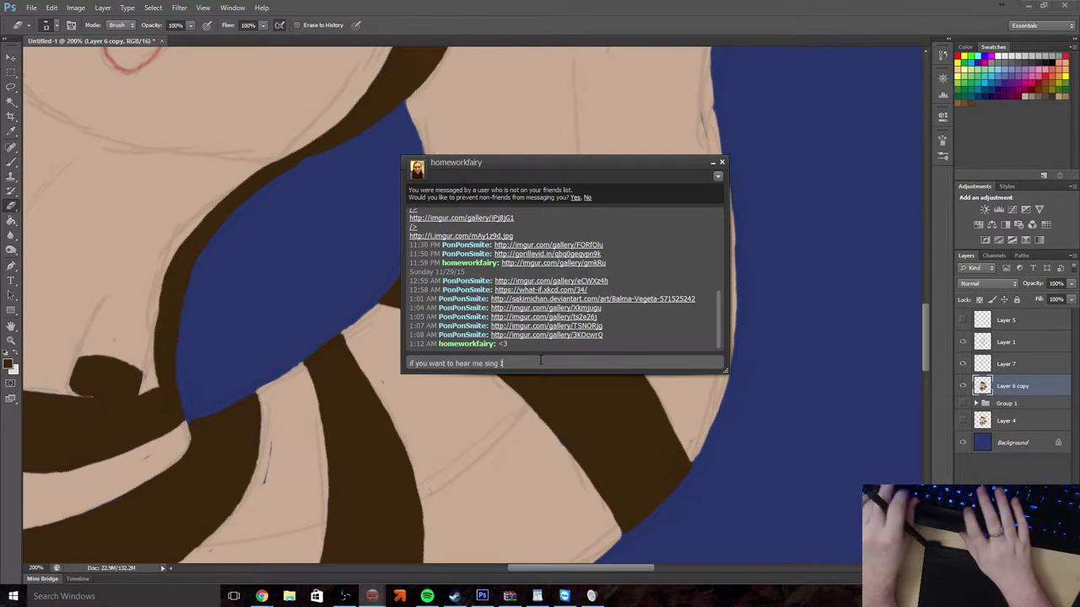
type(" could turn my mic on")
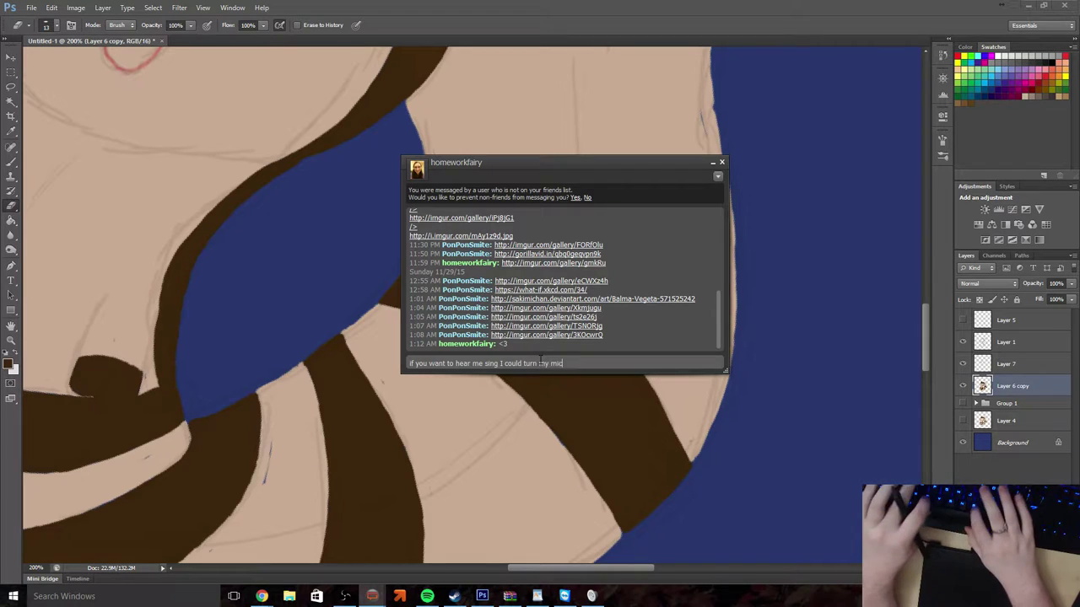
key("Return")
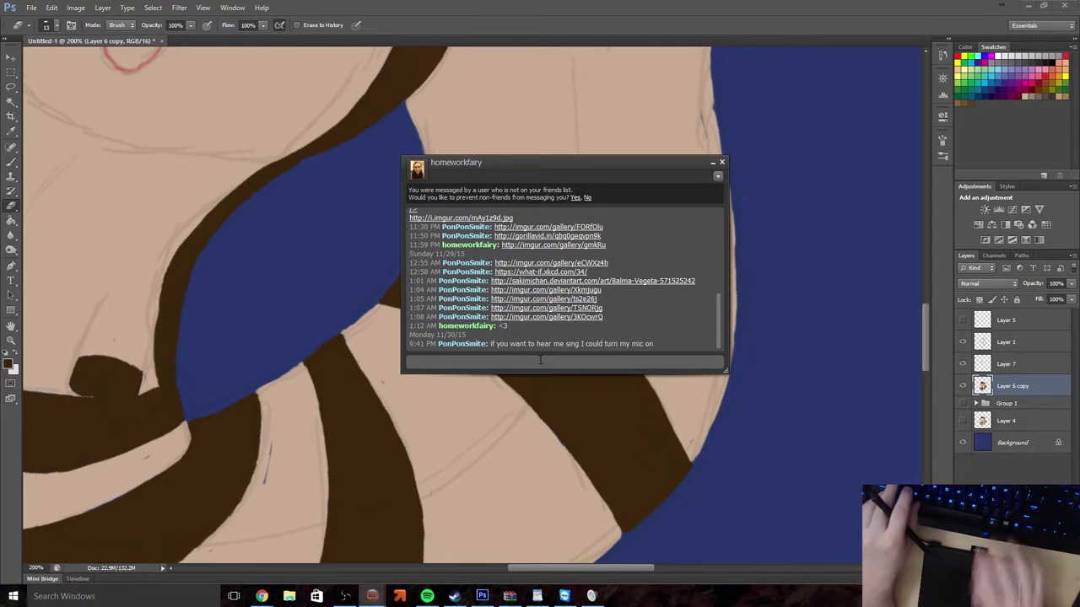
Send the chat message "Ive been singing this whole time basically lol" and return to the artwork
type("loe been singing this wh")
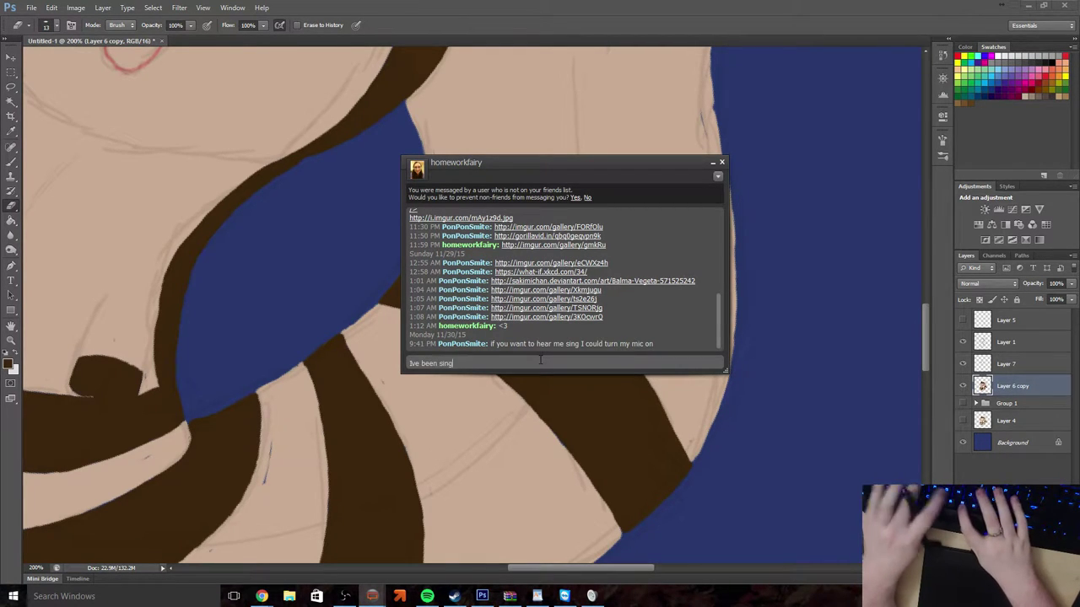
type("ole time ba")
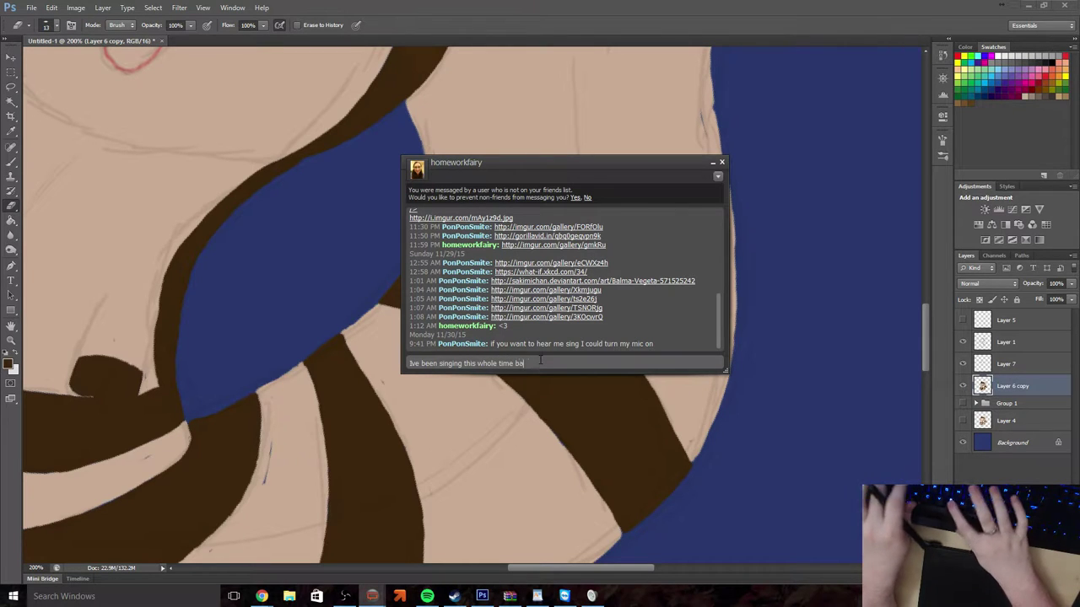
type("sically lol")
key("Return")
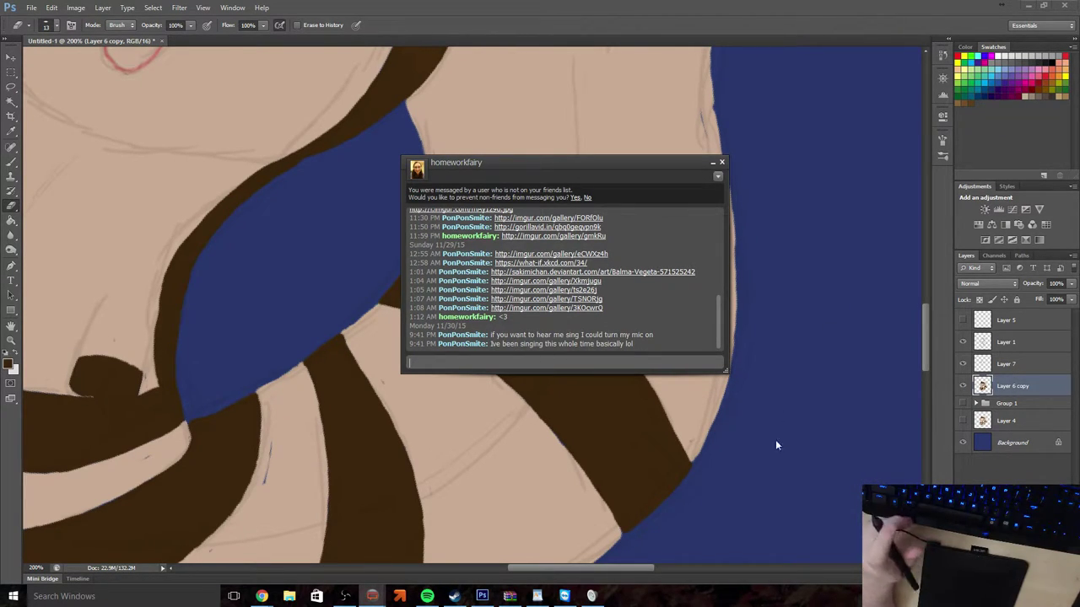
left_click(807, 445)
Inspect the lower tail and stripe edges, and check the overall shape of the whole character
scroll(796, 470, "down", 3)
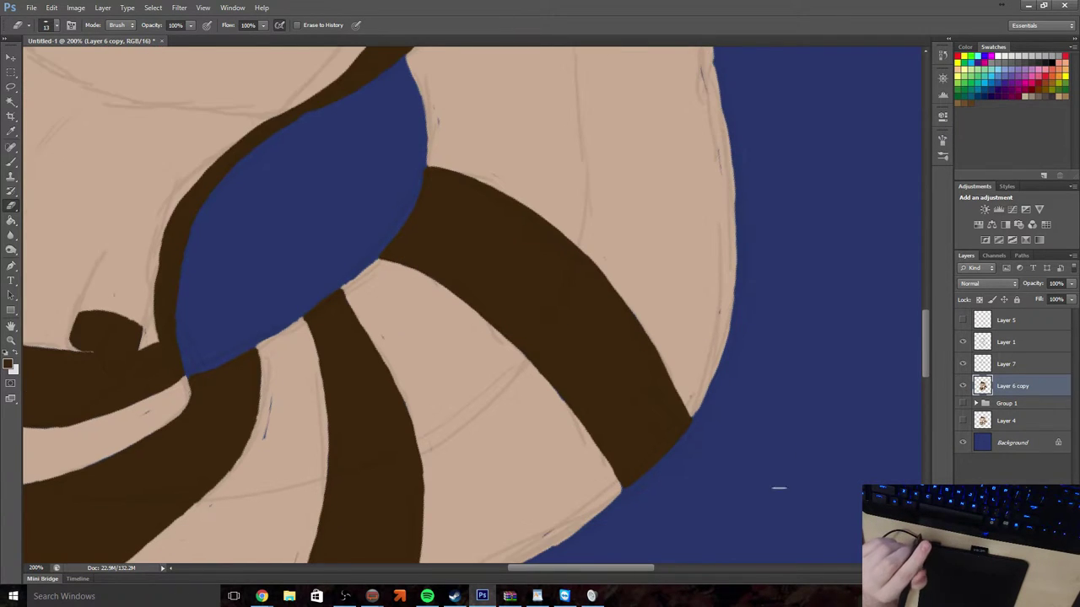
scroll(724, 463, "down", 3)
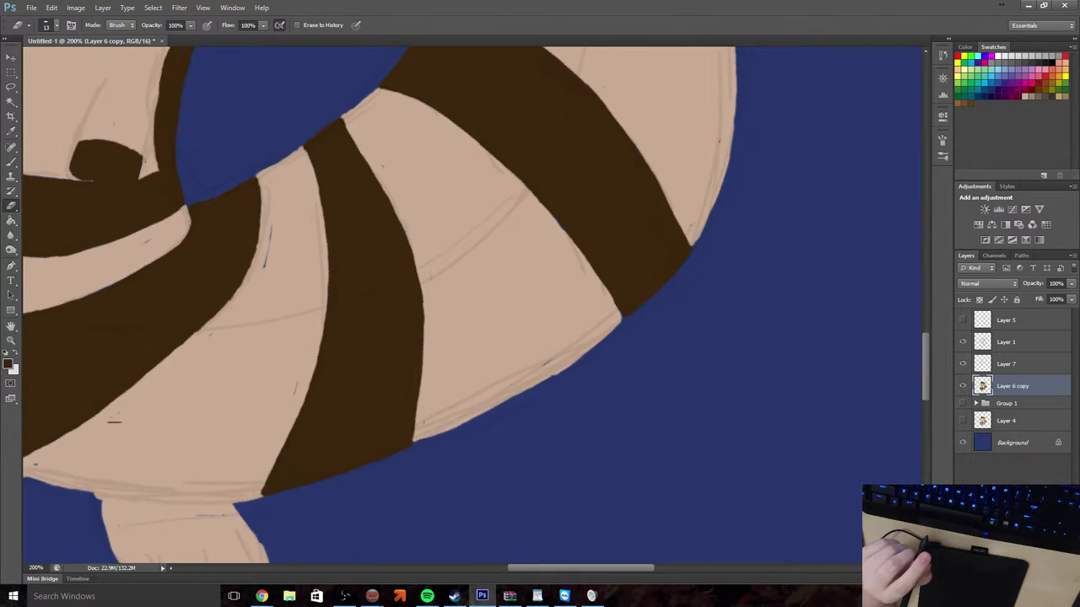
left_click(11, 340)
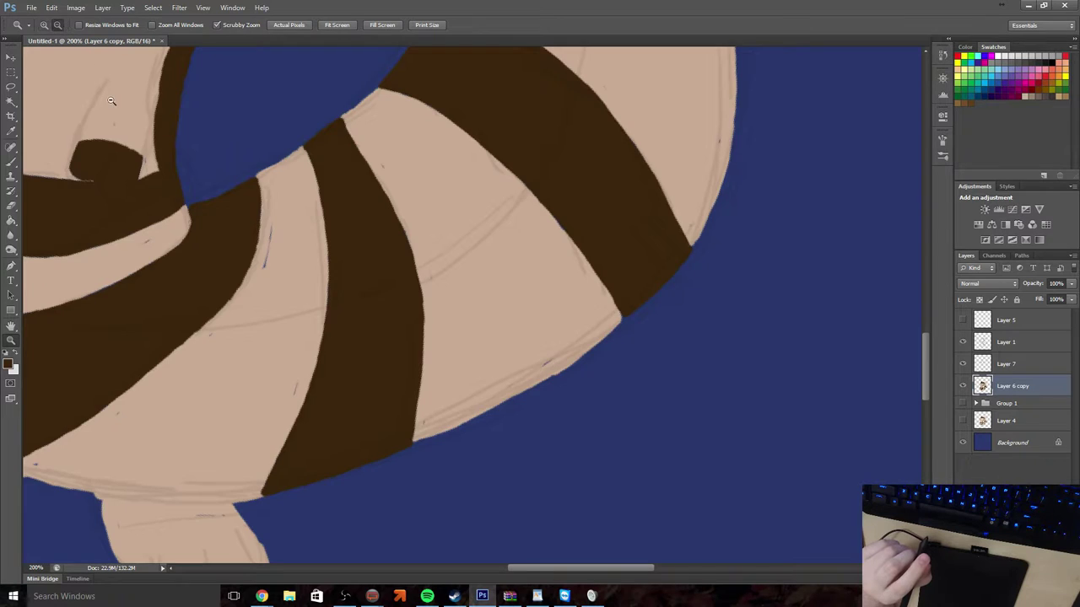
left_click(114, 104, "alt")
left_click(114, 103, "alt")
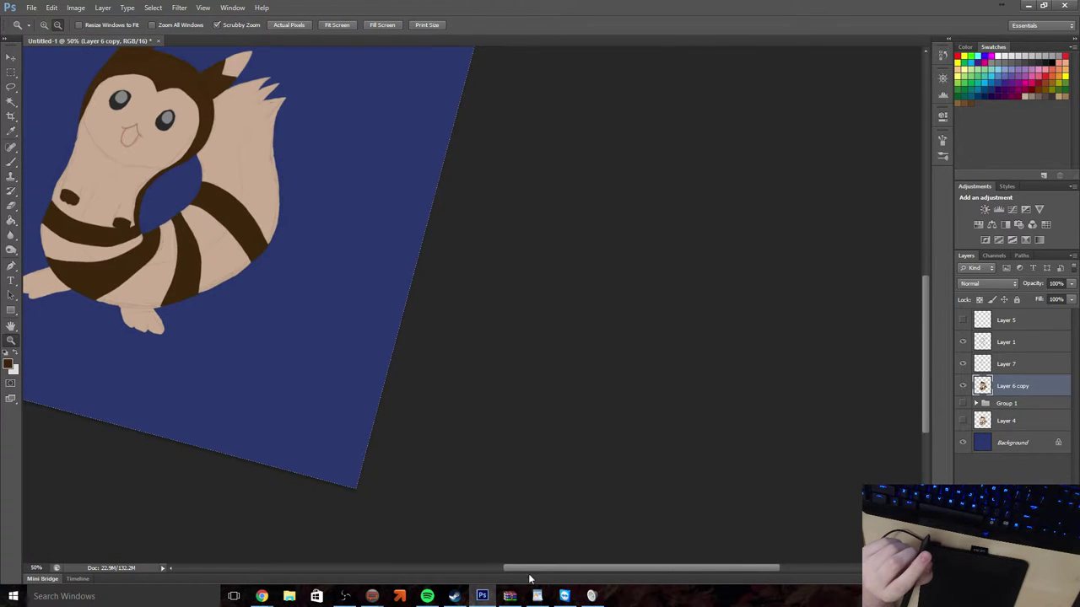
left_click_drag(556, 571, 488, 567)
scroll(373, 528, "up", 4)
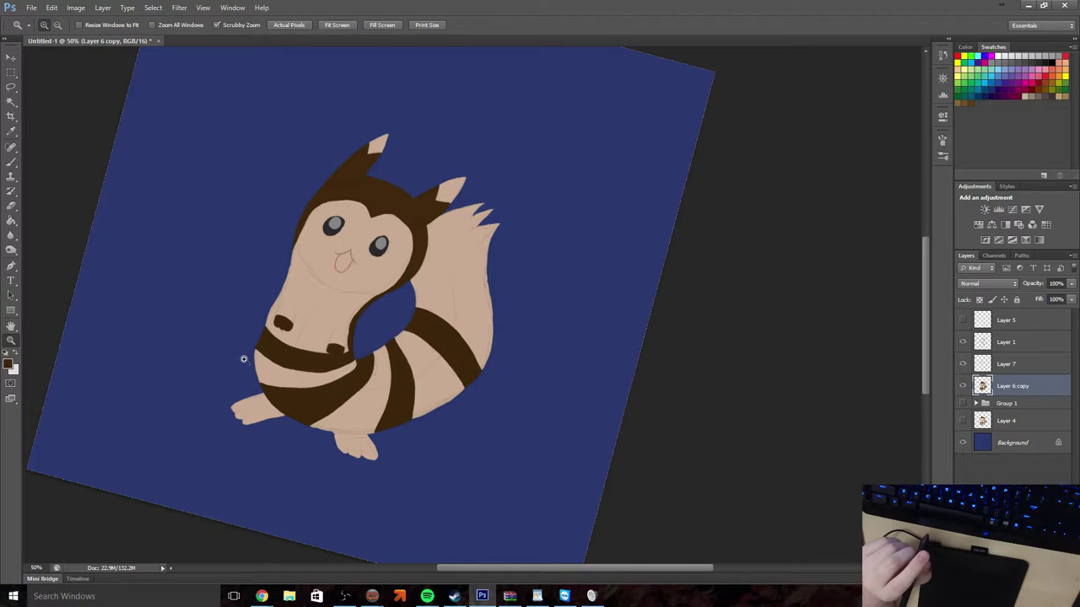
left_click(286, 384)
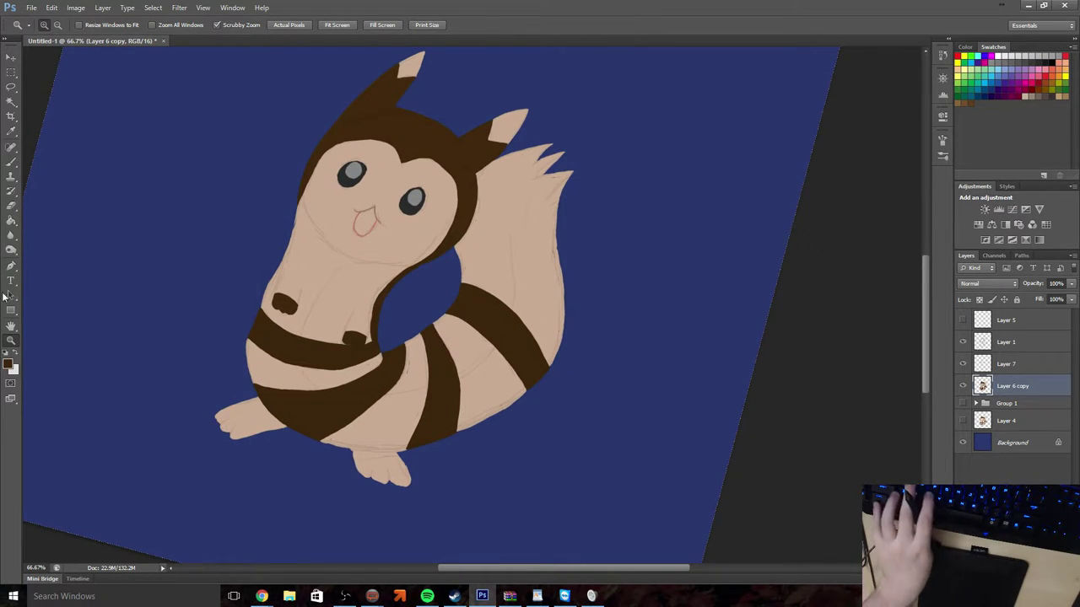
key("Escape")
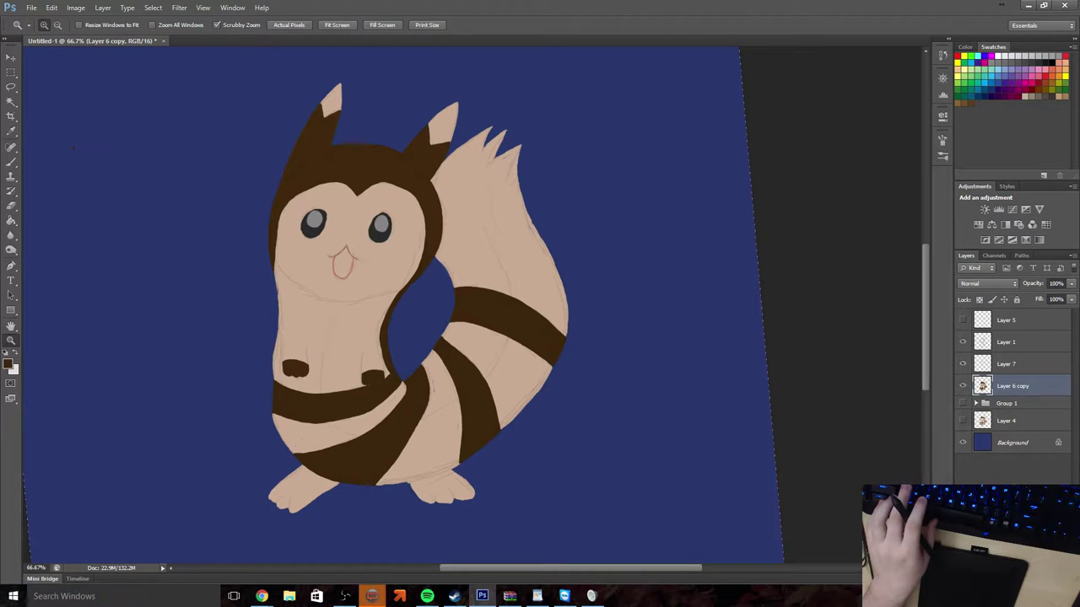
Duplicate Layer 6 copy with the original hidden, and try a slight warp on the duplicate's head and upper body
key("ctrl+j")
key("ctrl+t")
right_click(384, 337)
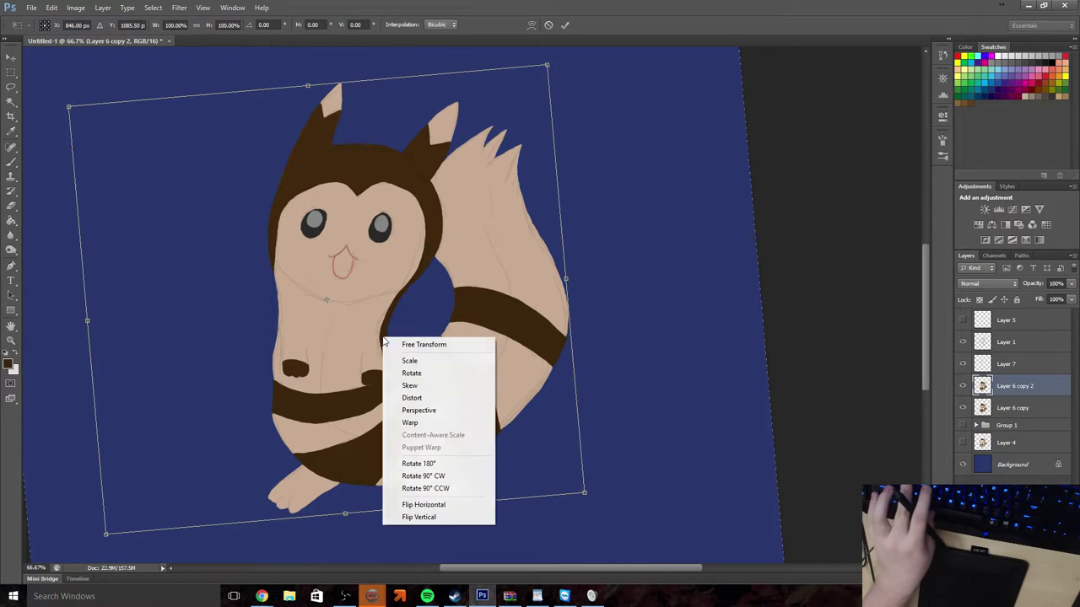
left_click(401, 426)
left_click_drag(349, 176, 334, 175)
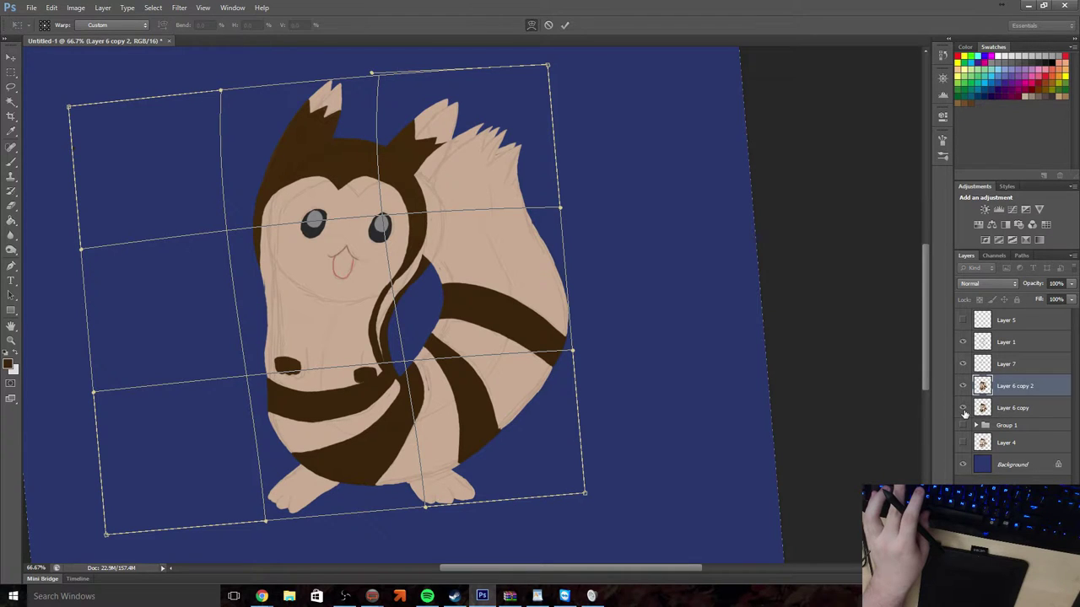
left_click(565, 24)
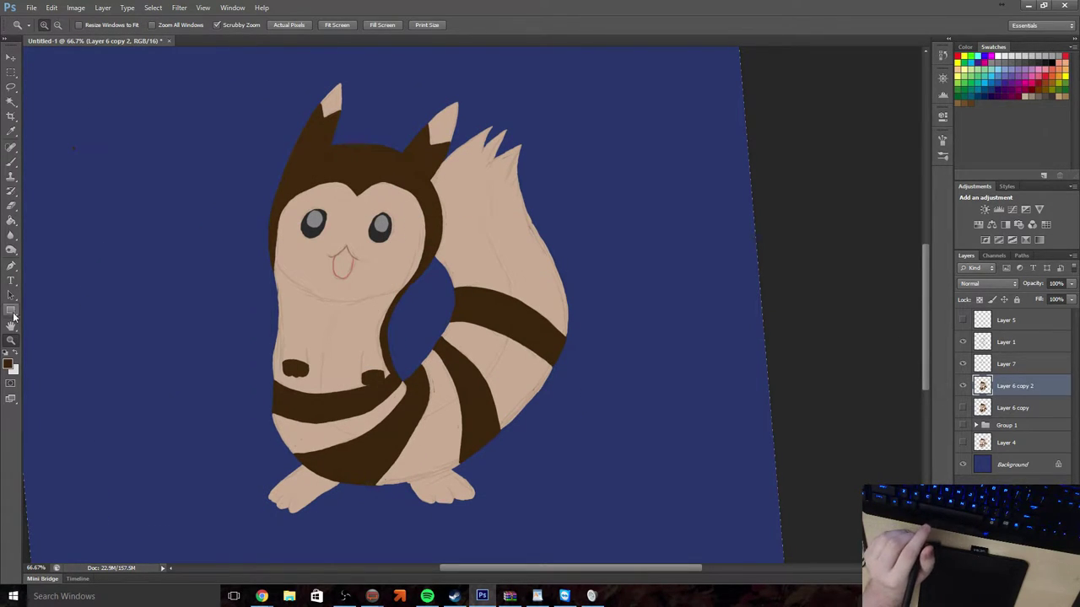
Erase the uneven edge along the body's left side, above the first dark stripe, on Layer 6 copy 2
left_click_drag(279, 376, 253, 369)
left_click(11, 205)
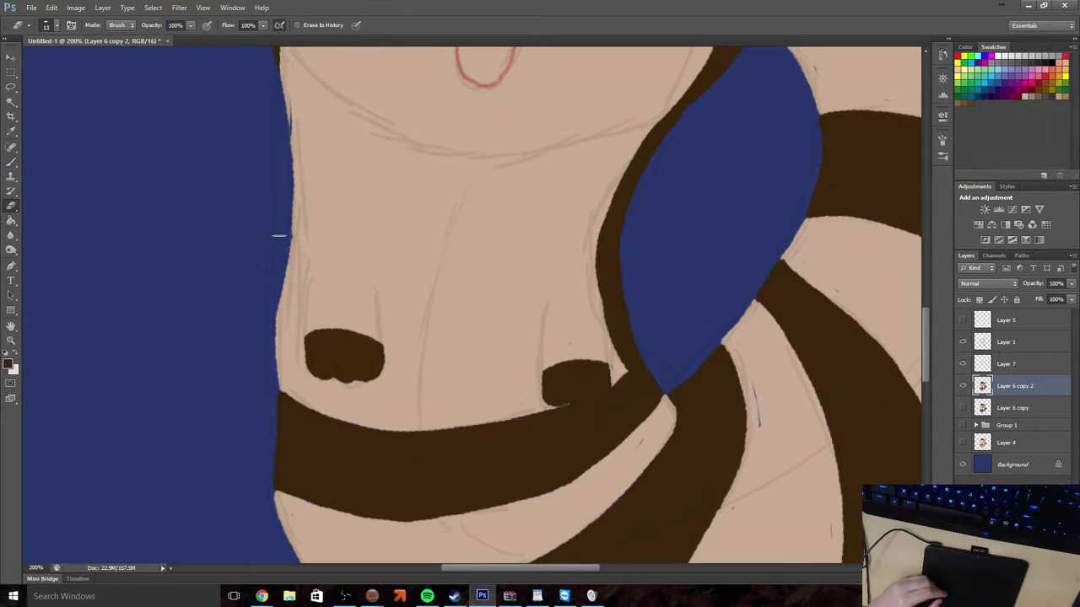
mouse_move(279, 243)
left_mouse_down()
mouse_move(270, 378)
mouse_move(285, 283)
mouse_move(280, 308)
mouse_move(276, 259)
left_mouse_up()
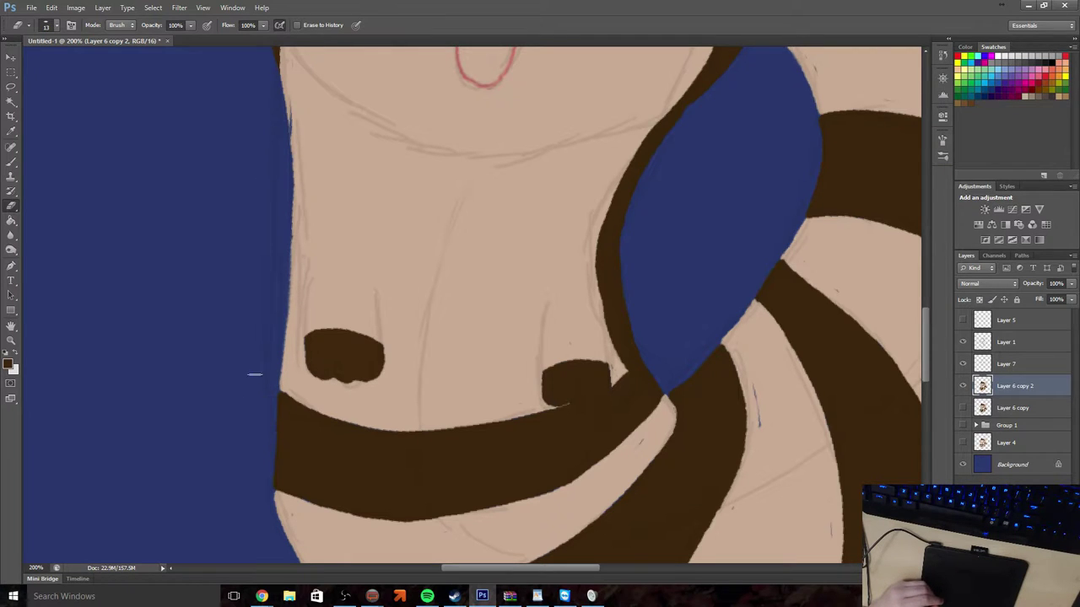
Switch to the chat window to read the contact's reply
mouse_move(372, 596)
left_click(431, 550)
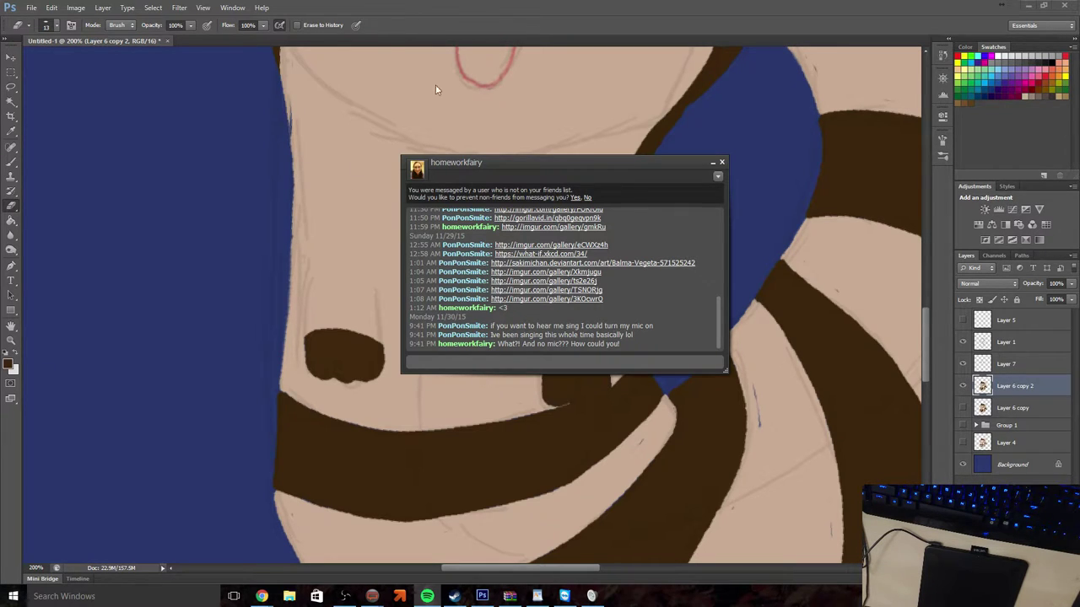
Dismiss the chat window and check the overall shape of the whole character
left_click(711, 162)
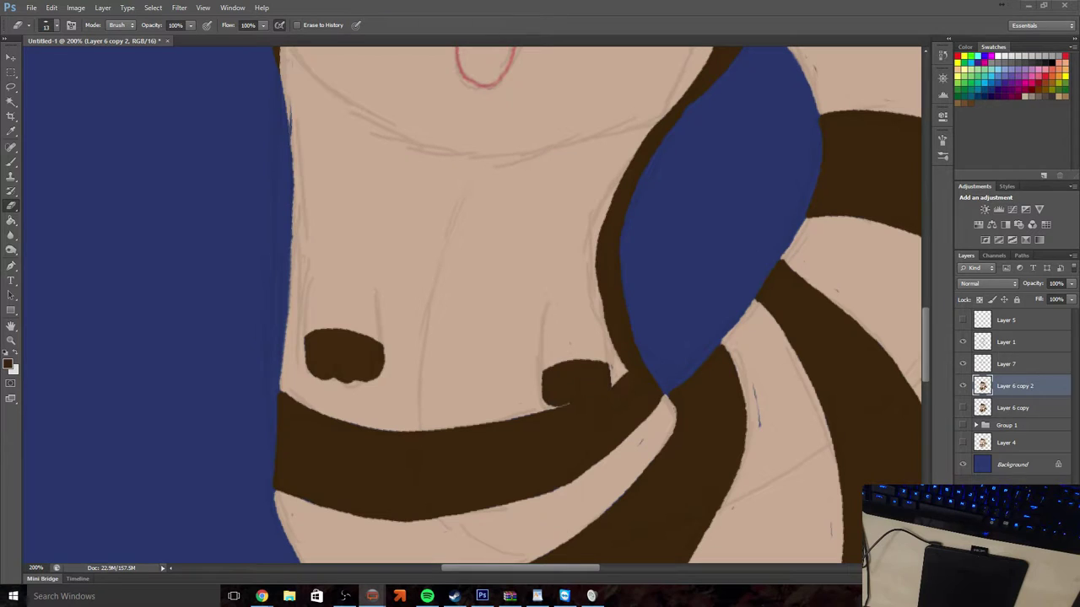
left_click(440, 8)
scroll(135, 359, "down", 1)
scroll(148, 367, "up", 1)
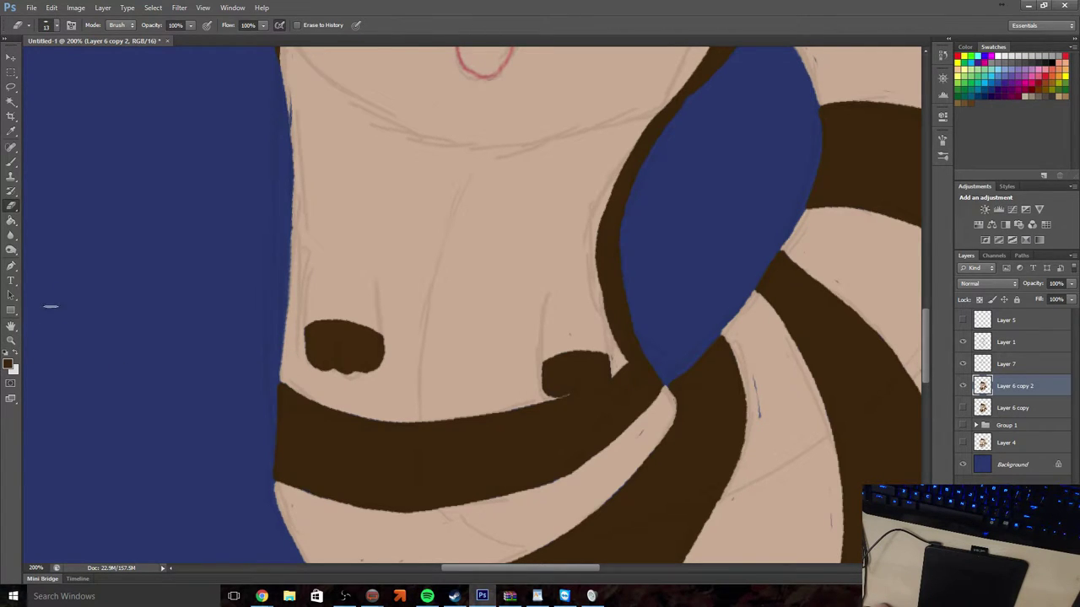
left_click(15, 340)
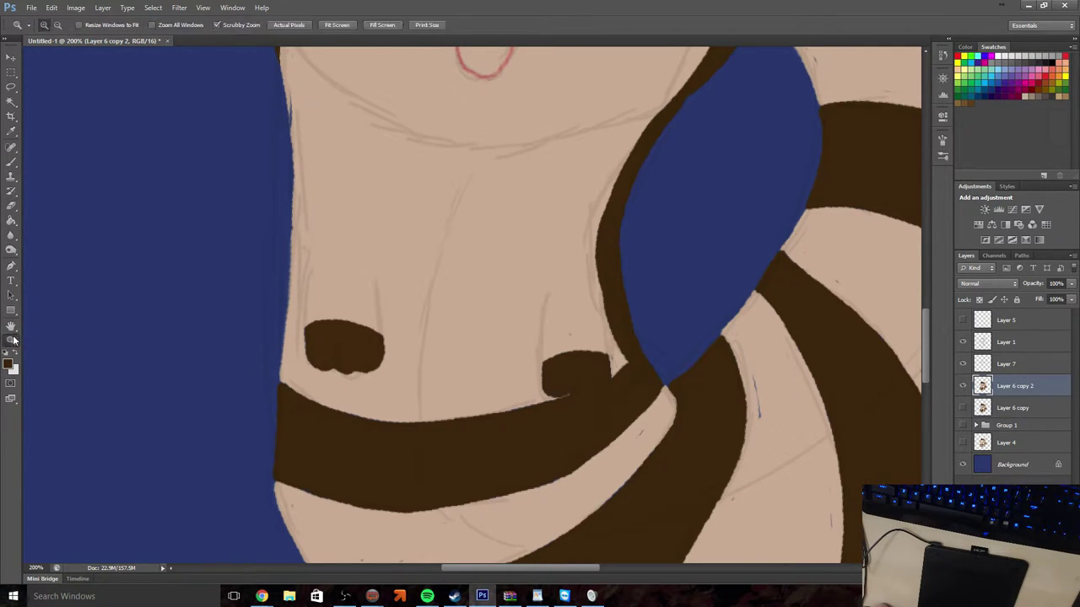
left_click(57, 25)
left_click(356, 170)
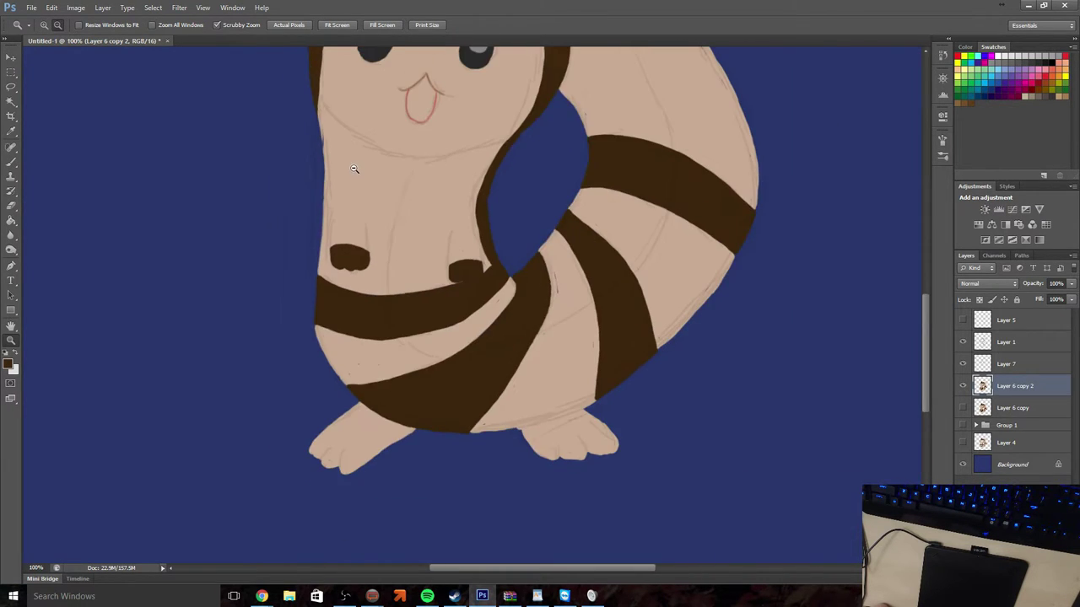
left_click(354, 175)
scroll(365, 201, "up", 5)
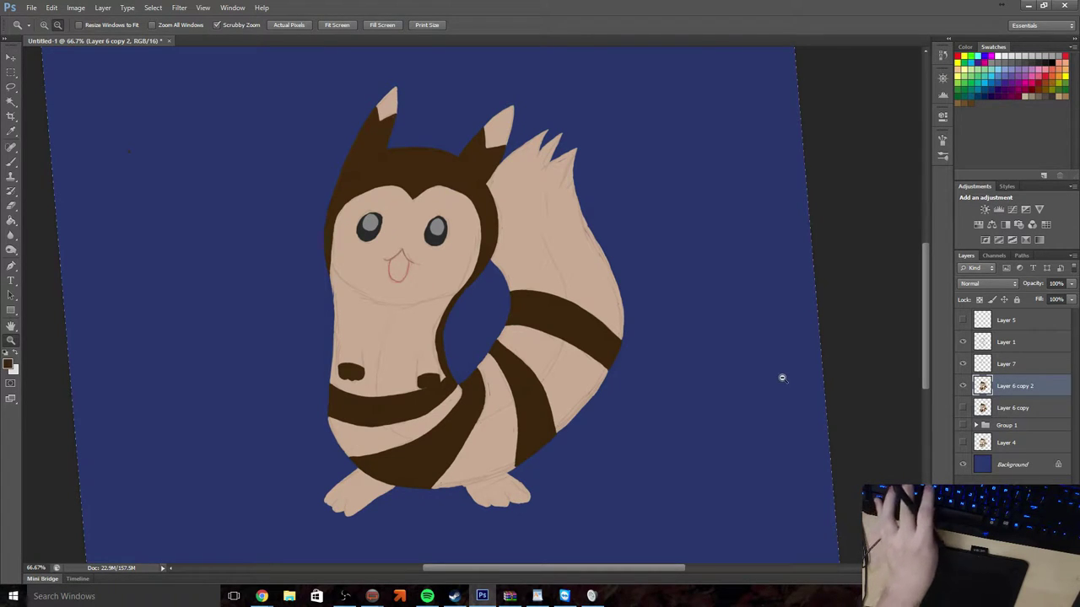
key("ctrl+t")
right_click(433, 287)
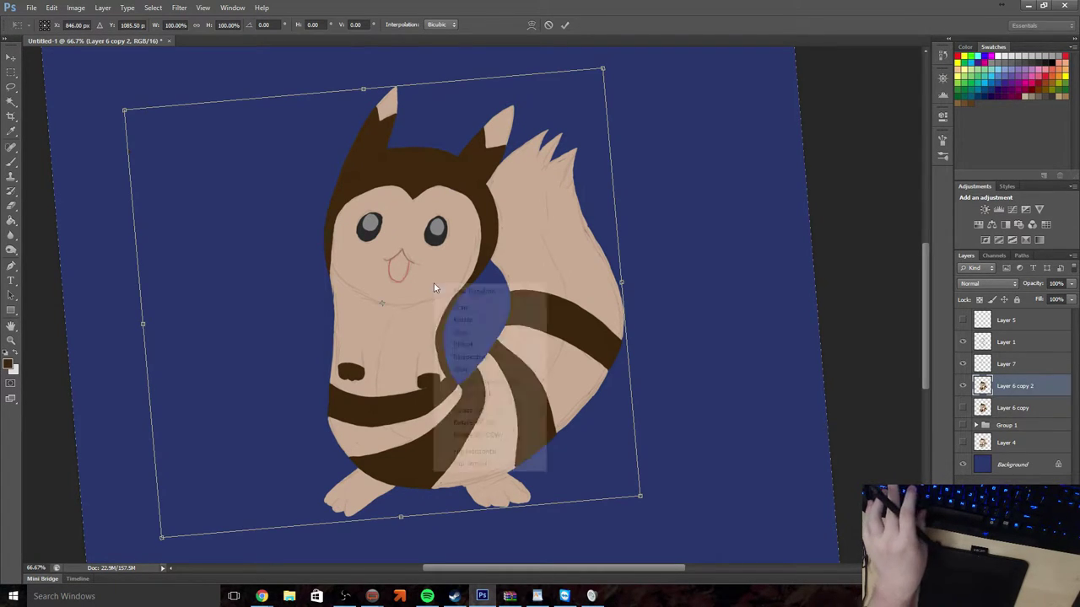
left_click(477, 366)
left_click_drag(437, 167, 431, 166)
left_click(548, 25)
key("z")
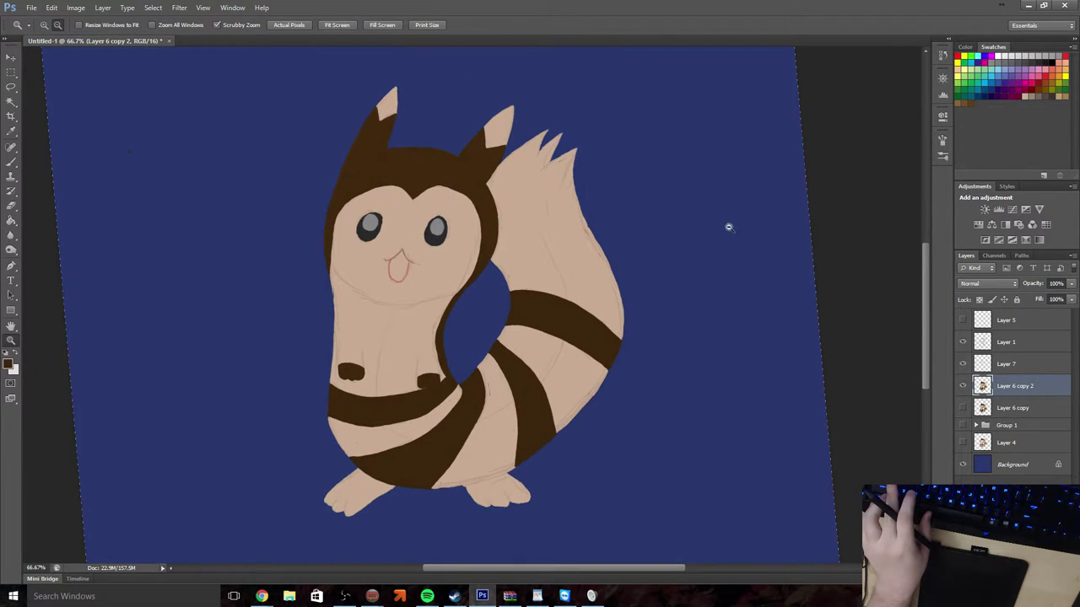
Hide Layer 7 with the eyes and mouth, and compare the colour shape with and without Layer 1's sketch lines
left_click(963, 386)
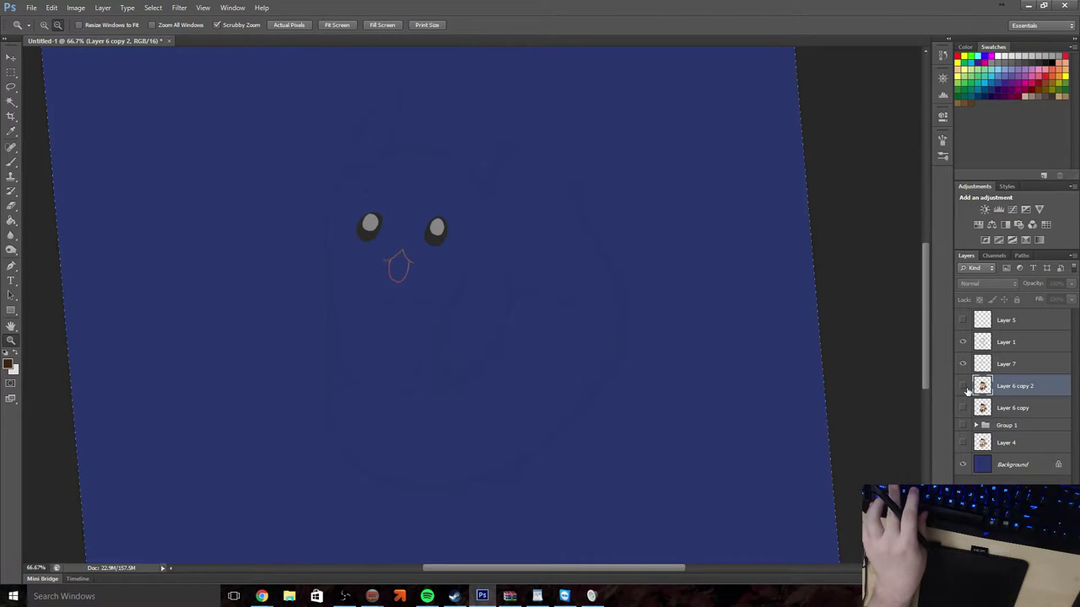
left_click(964, 386)
left_click(964, 364)
left_click(963, 363)
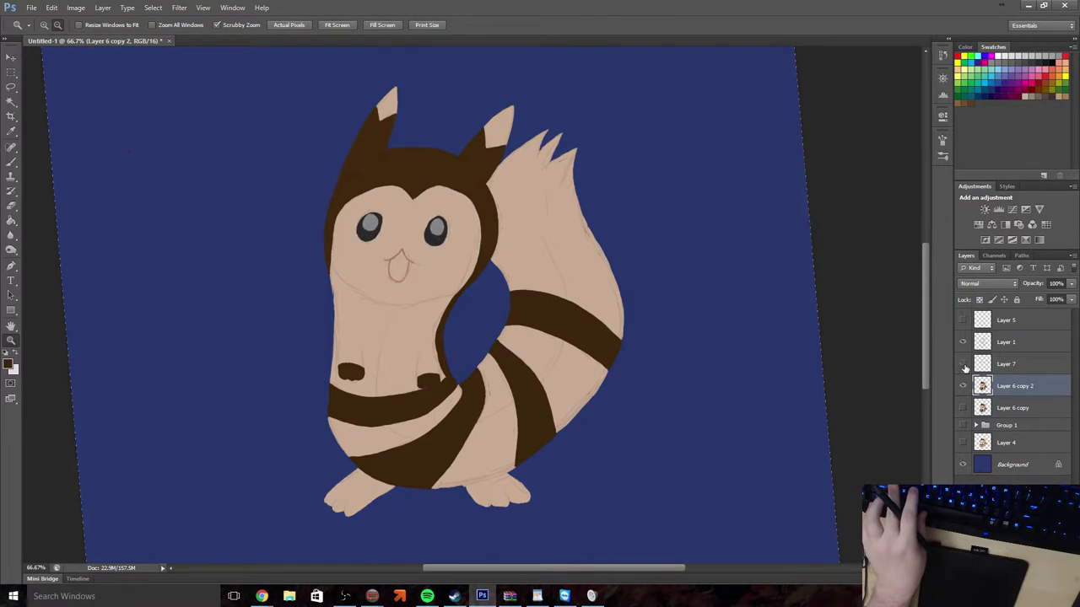
left_click(964, 364)
key("ctrl+t")
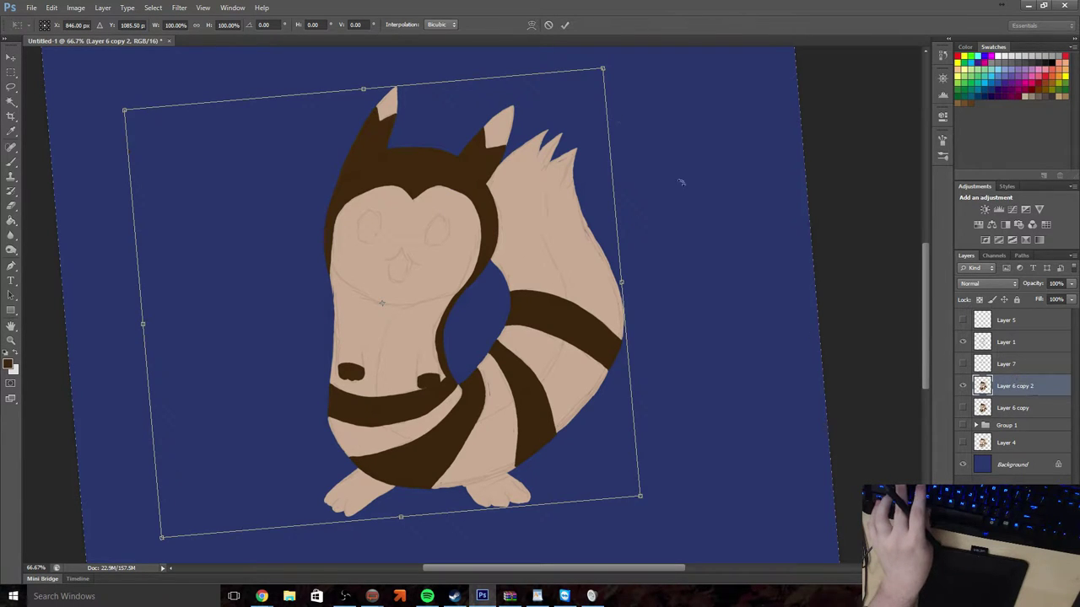
left_click(548, 25)
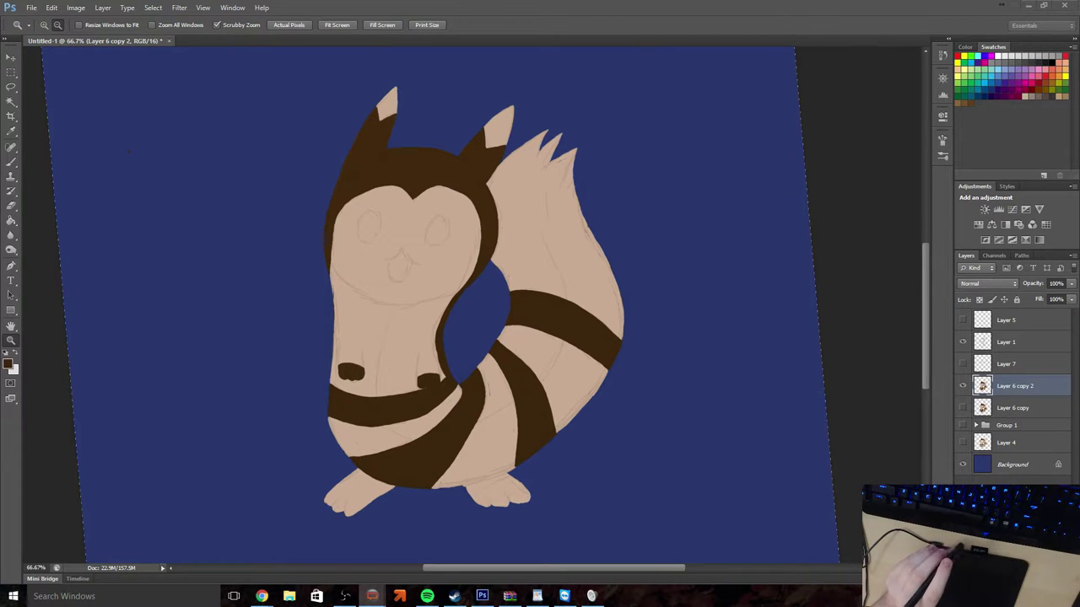
left_click(962, 343)
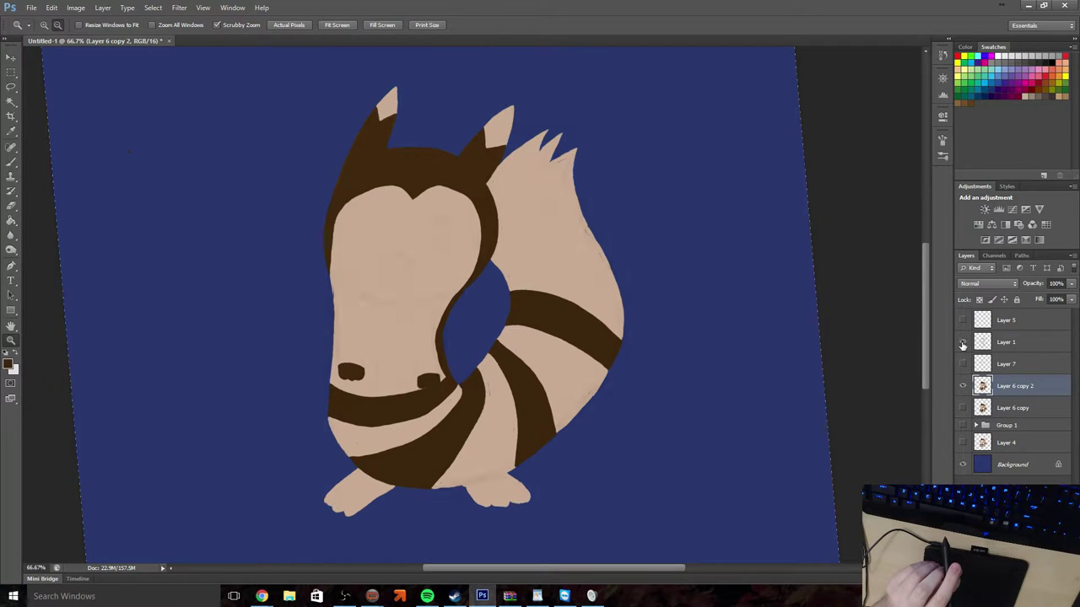
left_click(962, 342)
left_click(963, 363)
left_click(963, 363)
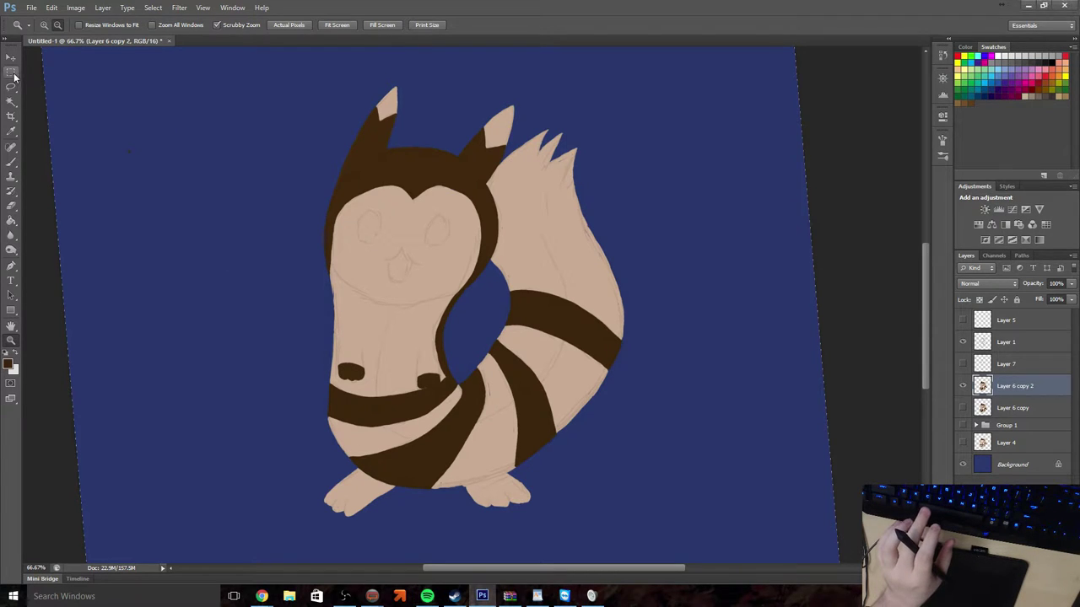
Warp Layer 6 copy 2, shifting the head, ears and upper body slightly to the left and raising the feet a little
left_click(148, 126, "alt")
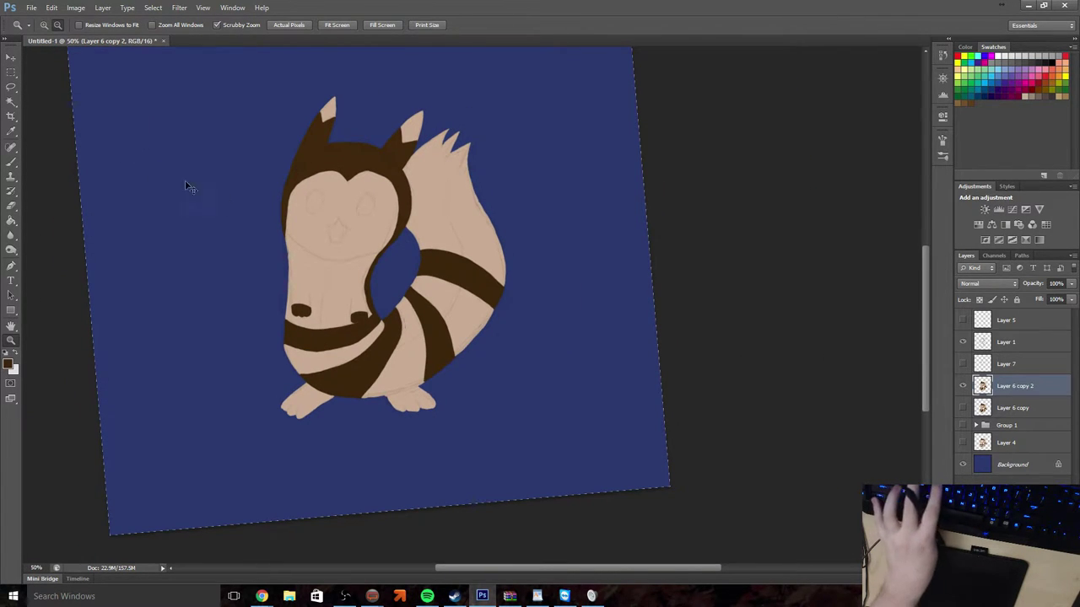
key("ctrl+t")
right_click(326, 212)
left_click(353, 297)
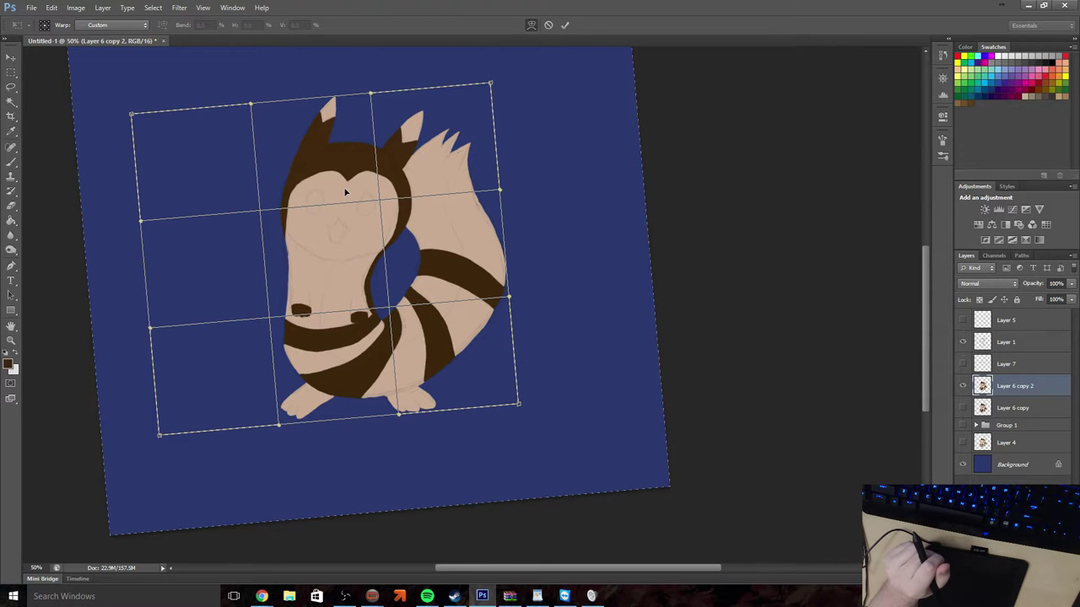
left_click_drag(371, 118, 339, 99)
mouse_move(479, 93)
left_mouse_down()
mouse_move(458, 90)
mouse_move(463, 82)
left_mouse_up()
mouse_move(325, 381)
left_mouse_down()
mouse_move(329, 389)
mouse_move(314, 370)
left_mouse_up()
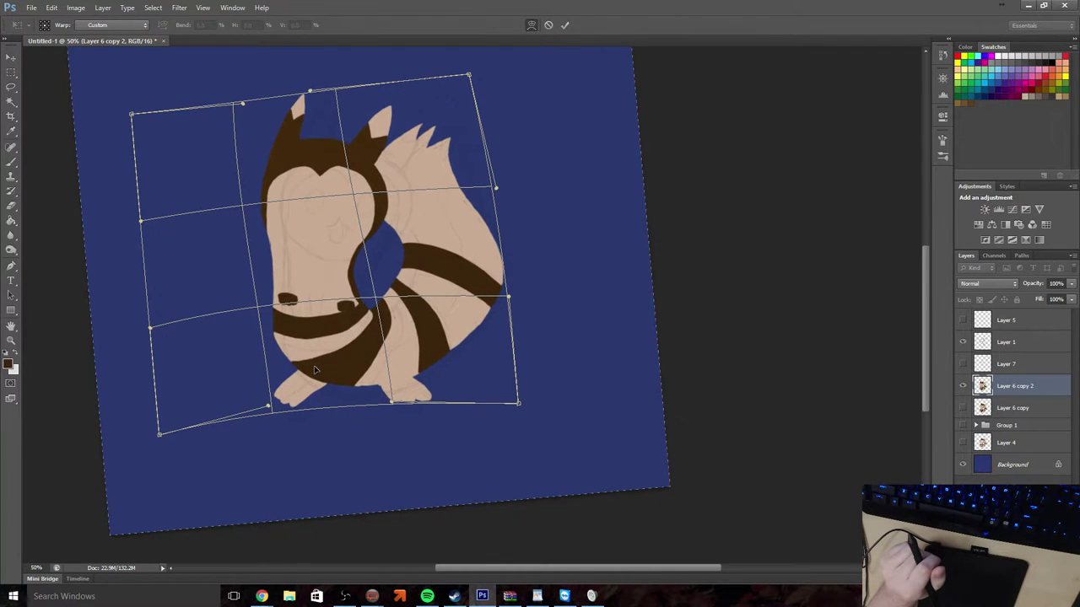
left_click_drag(392, 268, 403, 273)
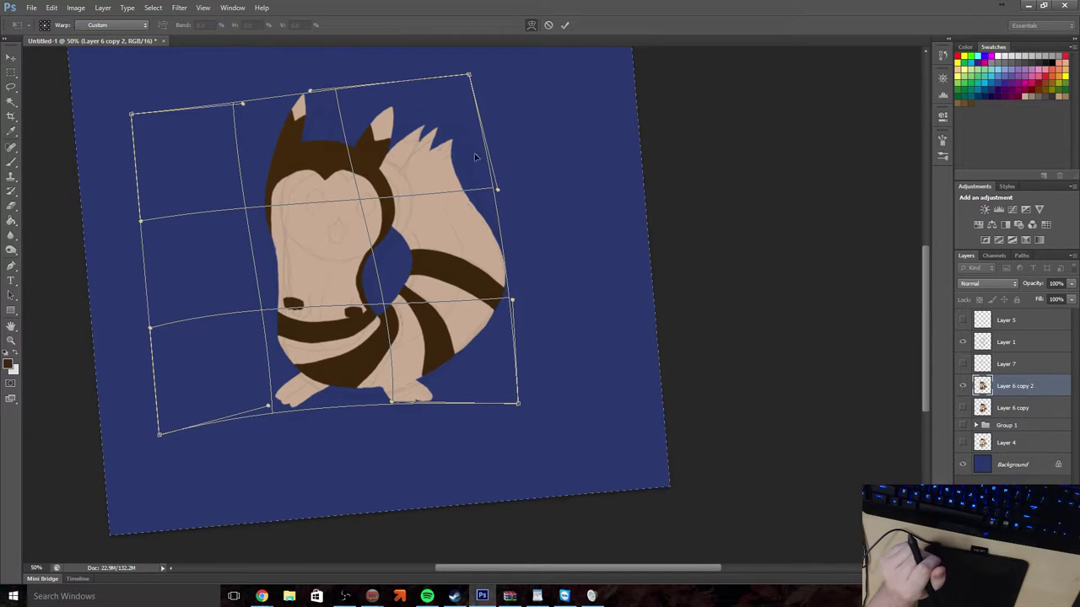
left_click_drag(398, 406, 384, 415)
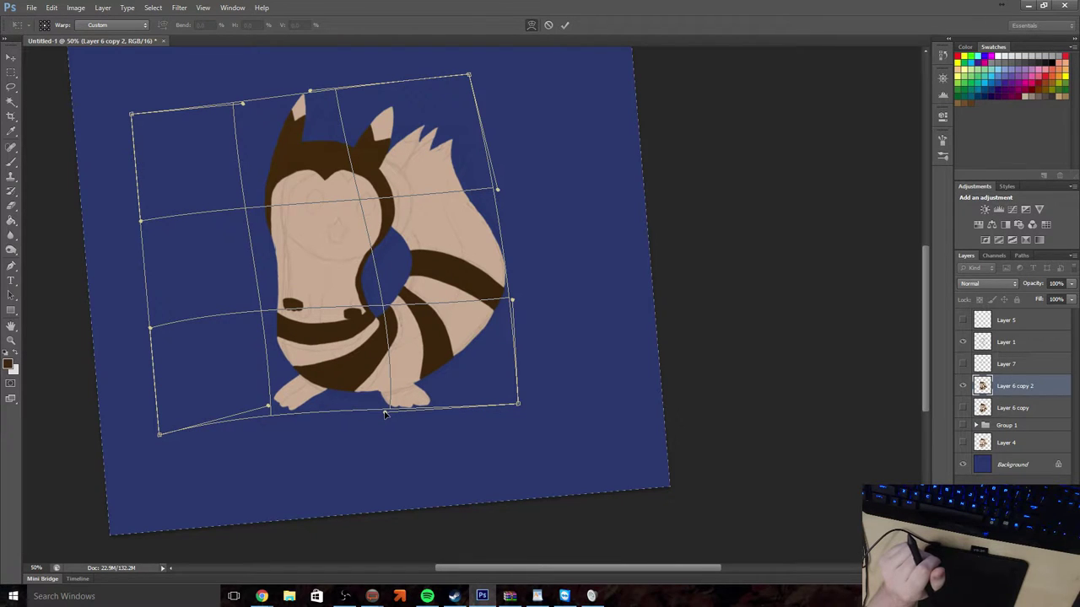
left_click(565, 25)
key("z")
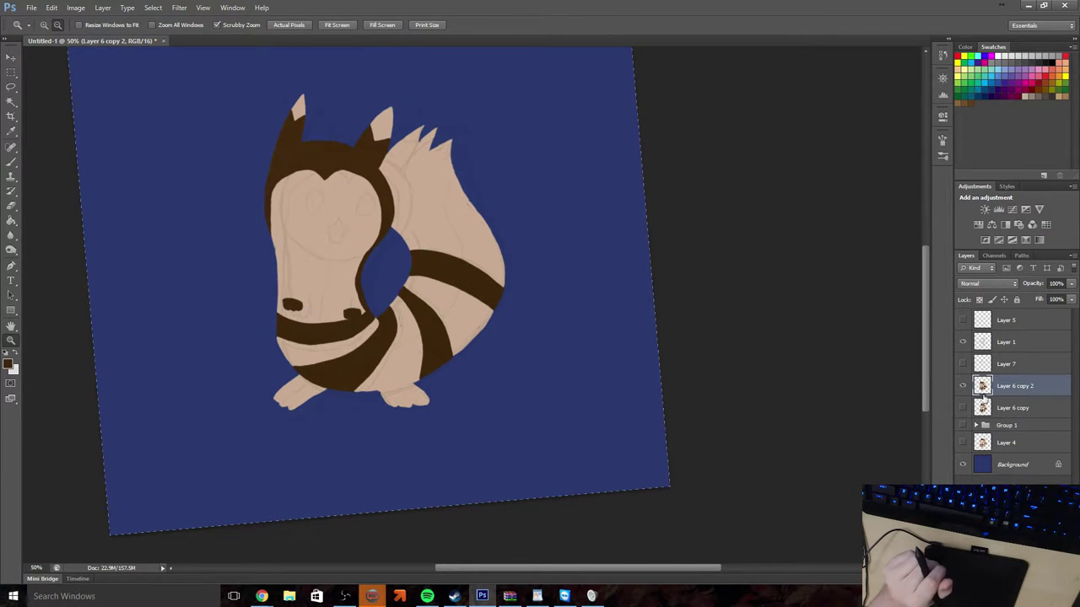
Show the face on Layer 7 and hide the sketch lines on Layer 1
left_click(963, 364)
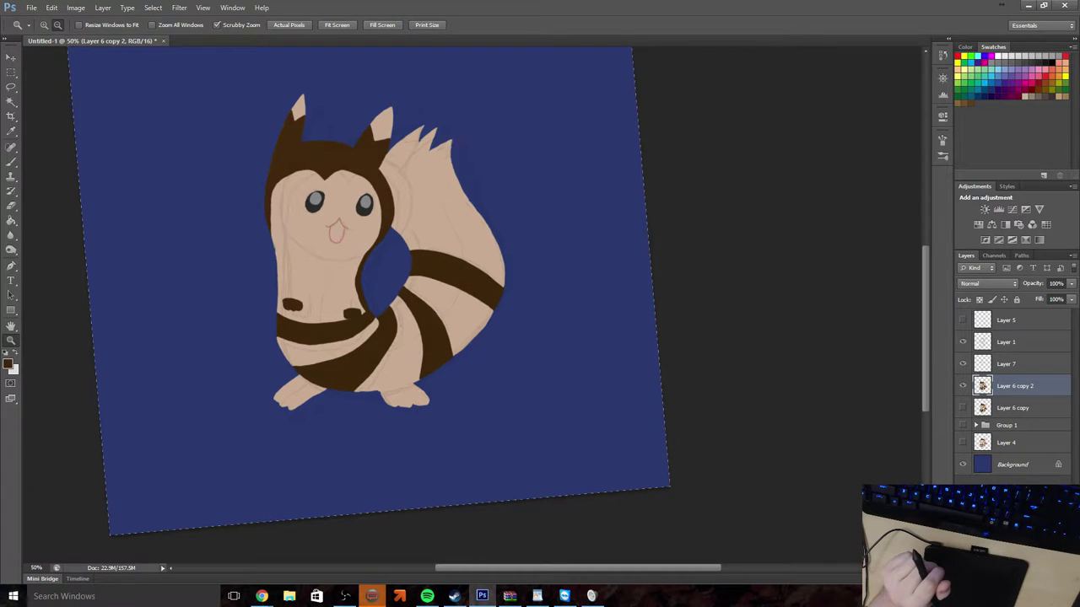
left_click(963, 342)
Try moving the eyes and mouth on Layer 7 slightly left to centre them on the face, and undo the move
left_click(1020, 366)
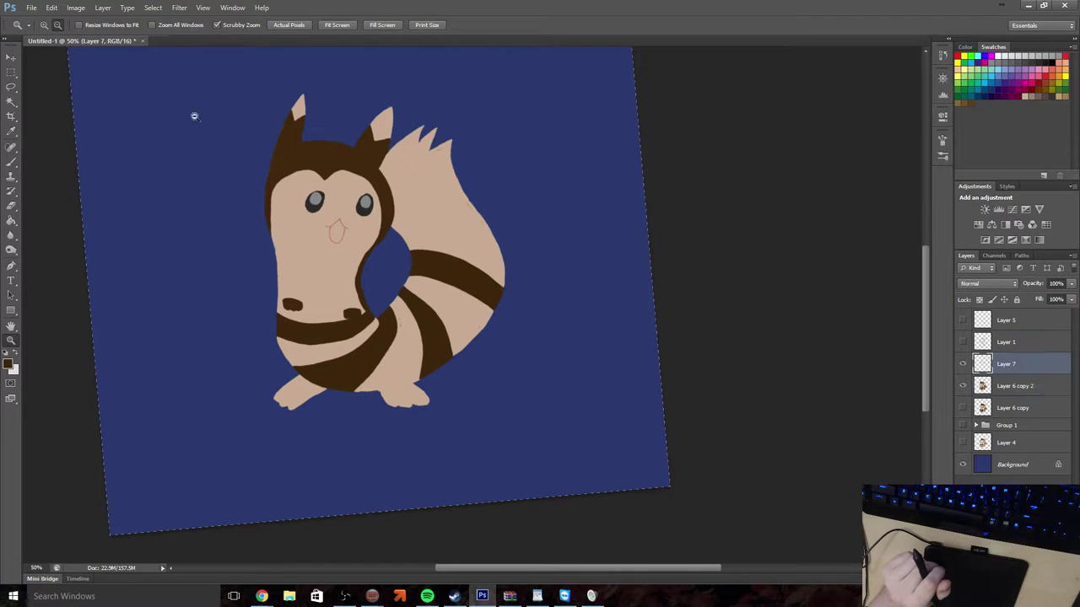
left_click(11, 57)
left_click_drag(346, 224, 326, 214)
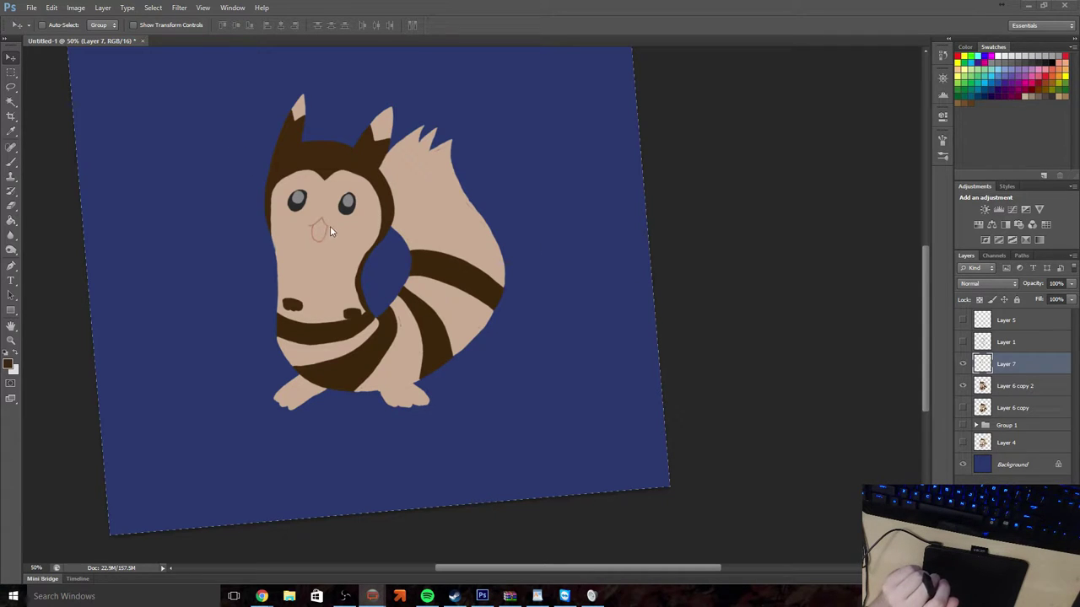
left_click(53, 8)
left_click(74, 42)
left_click(52, 8)
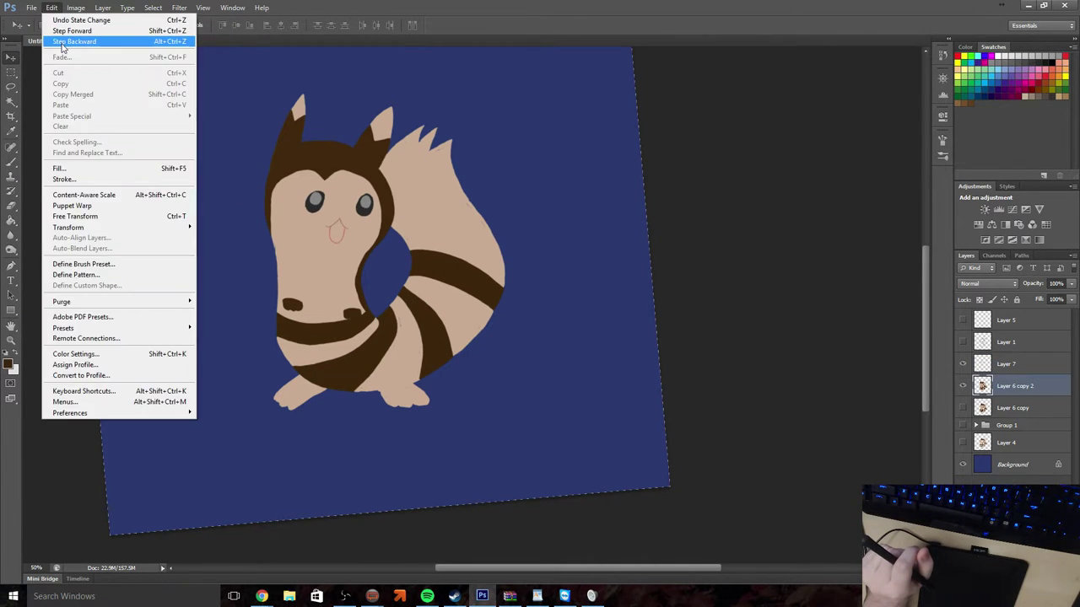
left_click(61, 42)
left_click(52, 8)
left_click(67, 41)
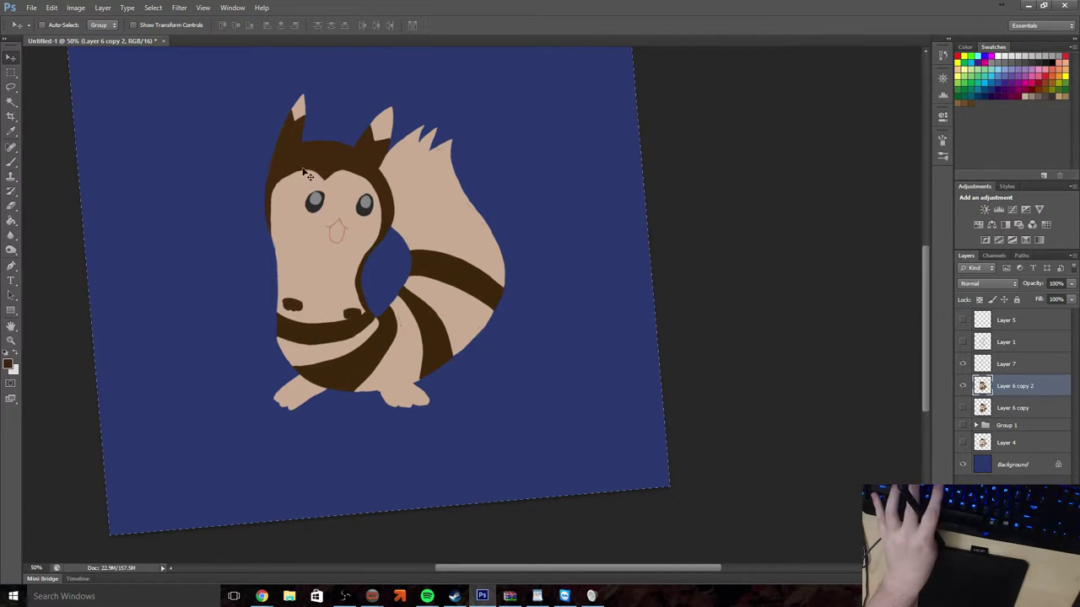
Duplicate Layer 6 copy 2 and add a layer mask to the duplicate
left_click(11, 71)
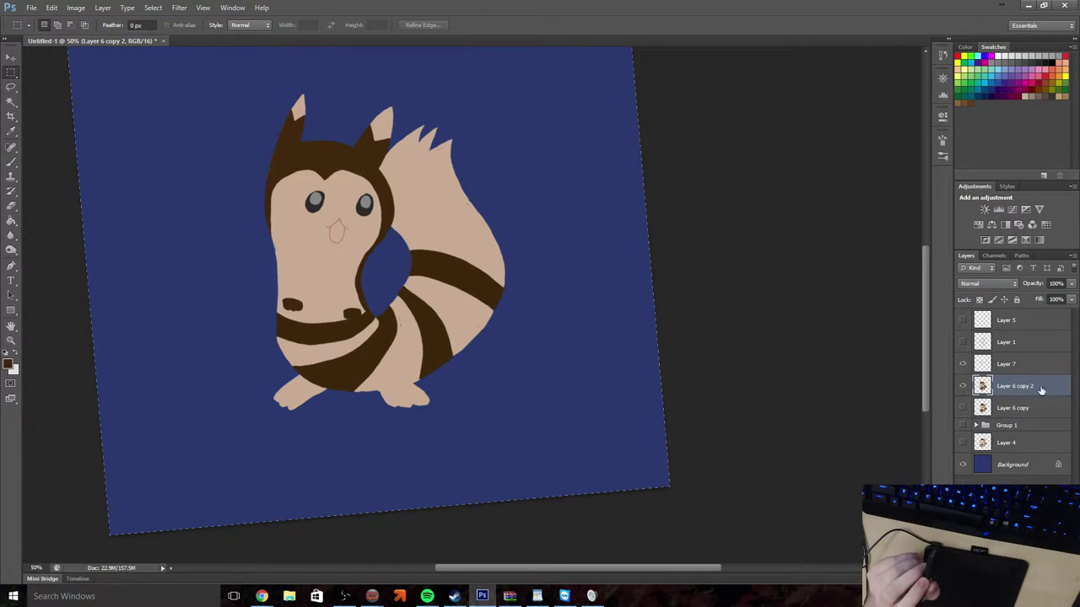
left_click_drag(1042, 389, 1044, 563)
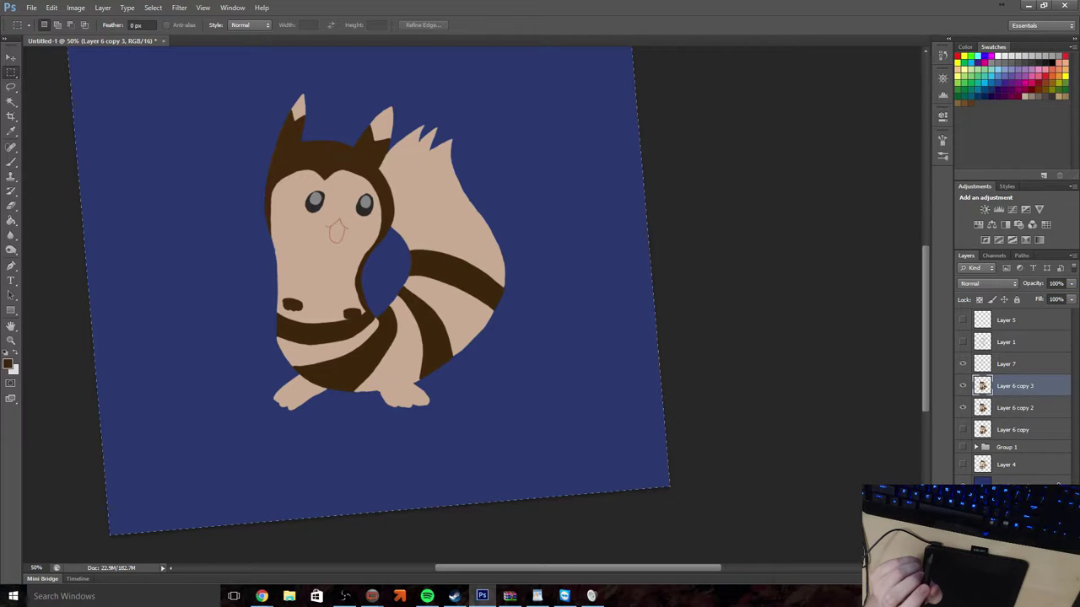
left_click(1012, 557)
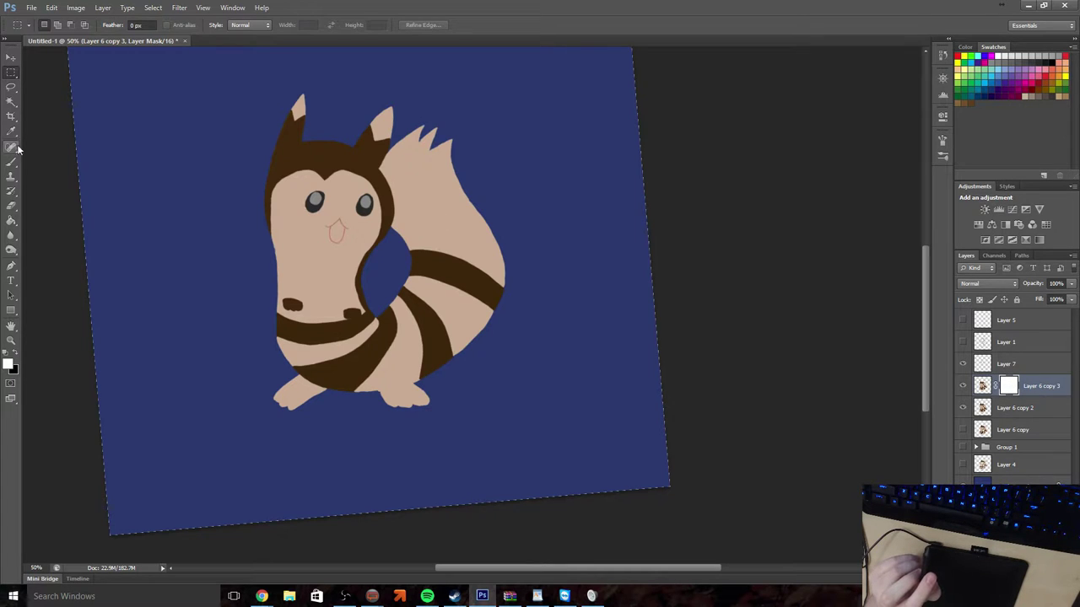
Select the area around the character with the Magic Wand, fill it black on Layer 6 copy 3's mask, and reselect the whole canvas
left_click(11, 101)
left_click(144, 142)
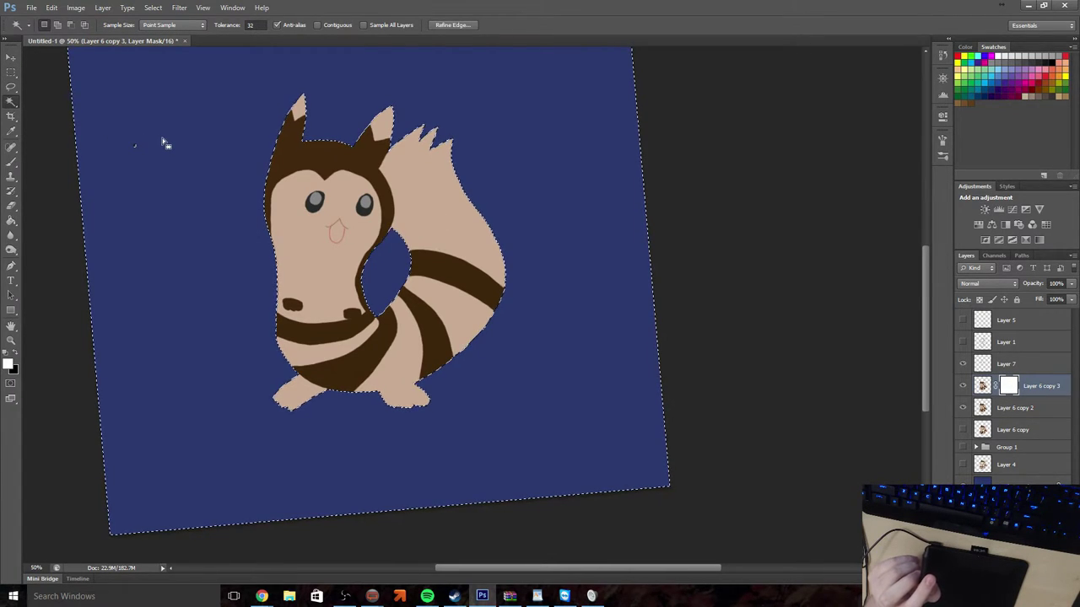
left_click(153, 8)
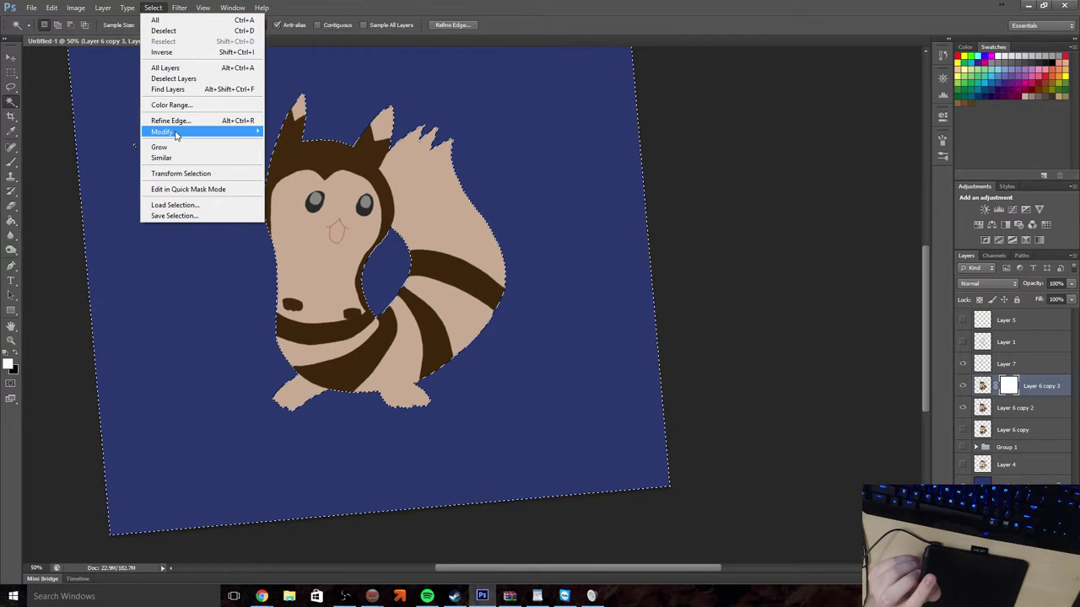
mouse_move(177, 135)
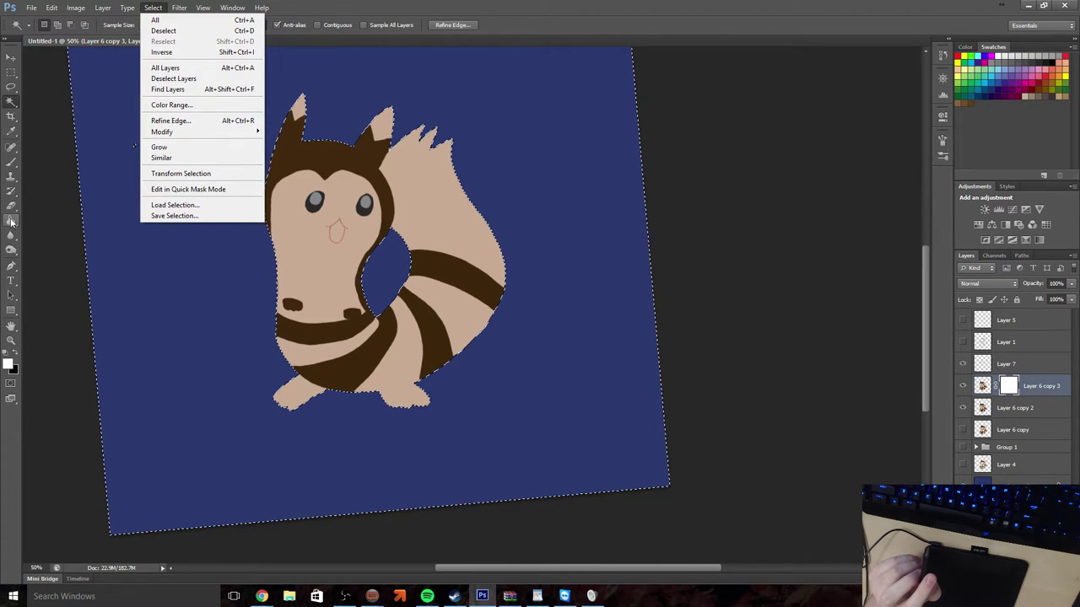
key("Escape")
key("g")
key("x")
left_click(152, 344)
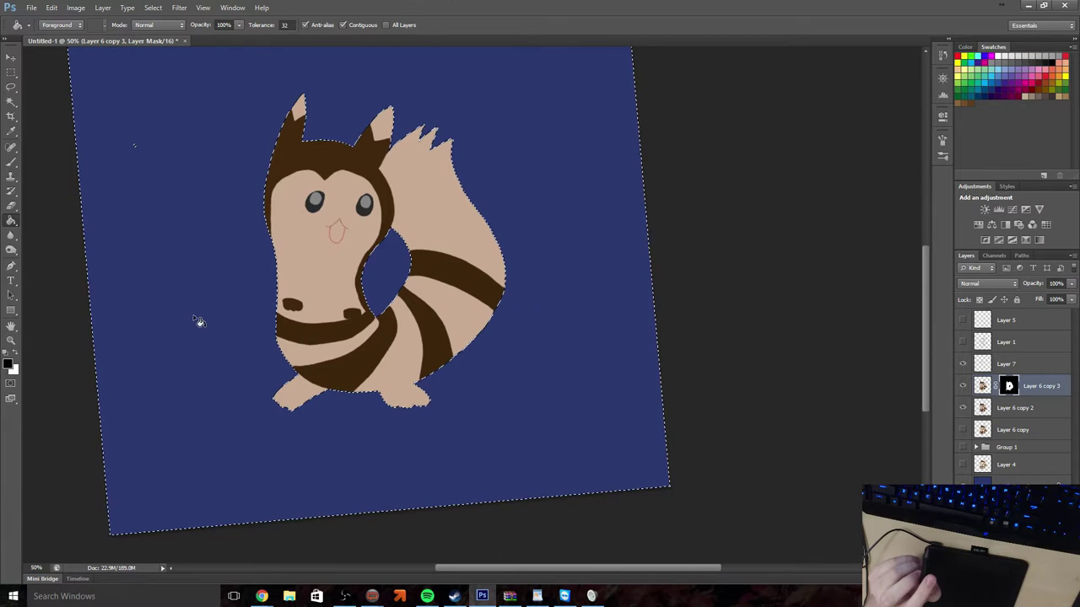
left_click(12, 73)
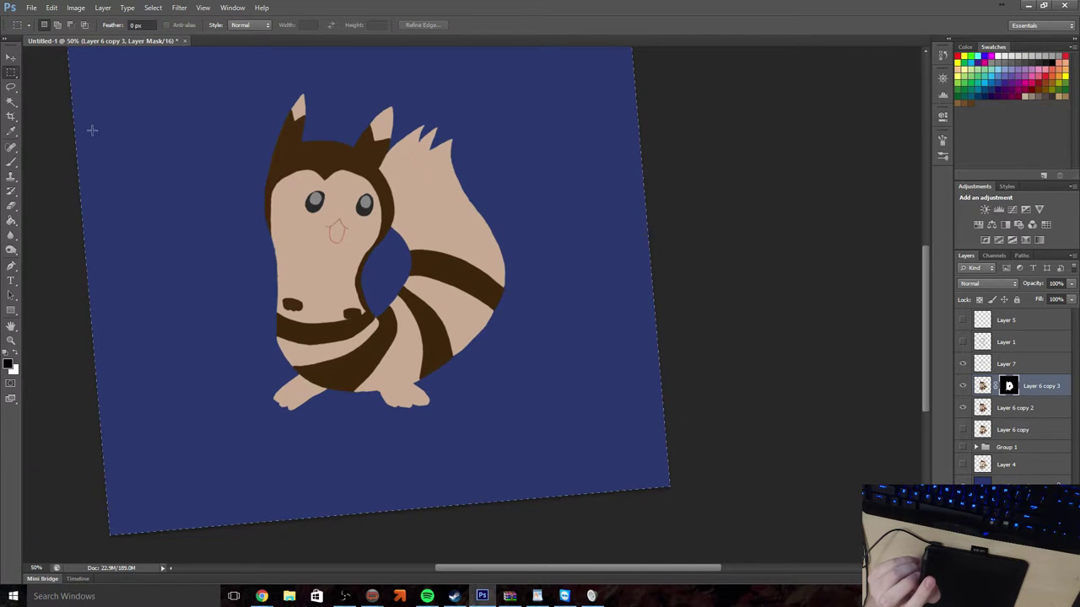
Duplicate the masked Layer 6 copy 3 and switch to the Brush tool
left_click(1009, 386)
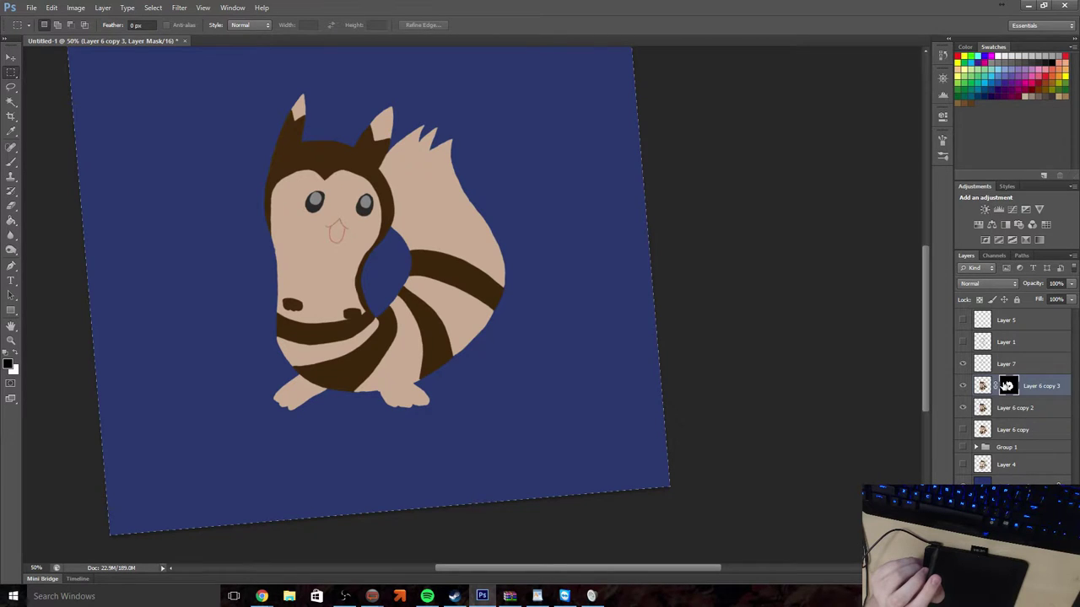
key("ctrl+j")
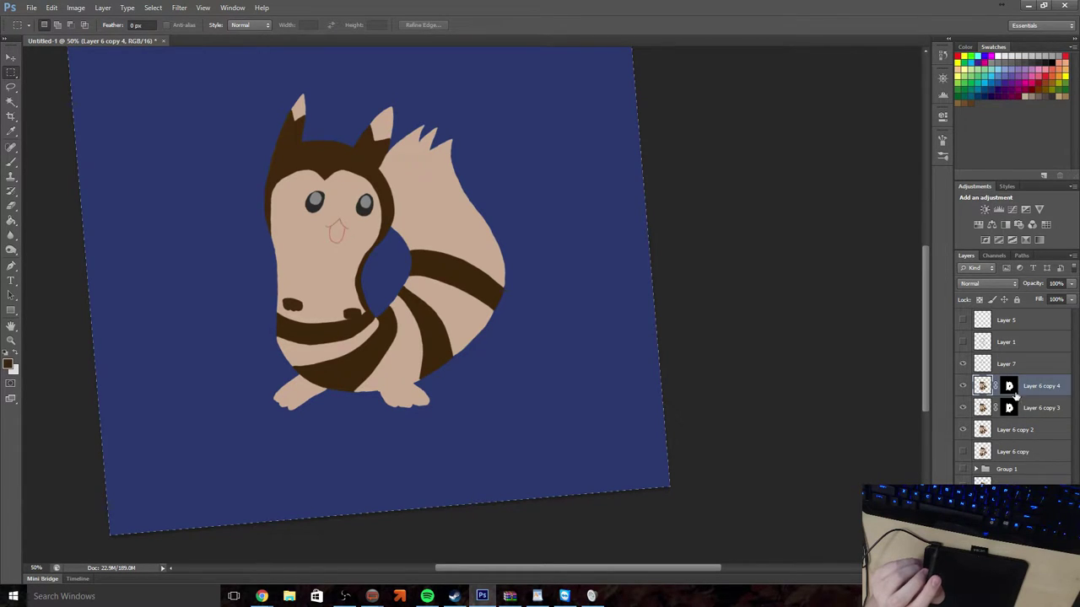
key("b")
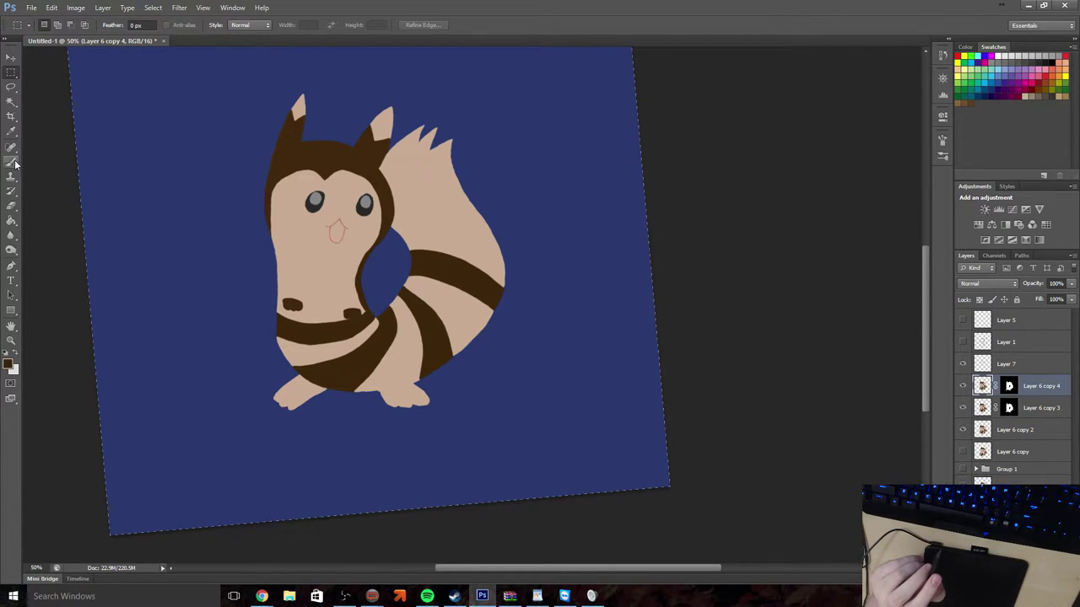
Try thin dark brown brush lines across the body and tail stripes on Layer 6 copy 4, and undo them
left_click_drag(376, 318, 339, 360)
left_click_drag(417, 324, 421, 364)
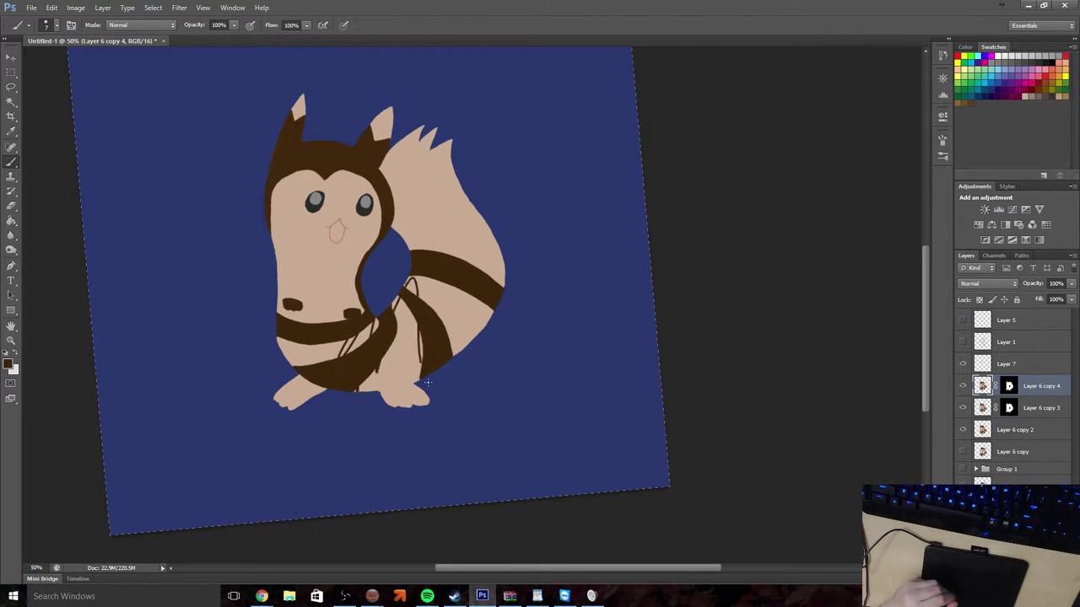
left_click_drag(489, 304, 456, 356)
left_click(52, 8)
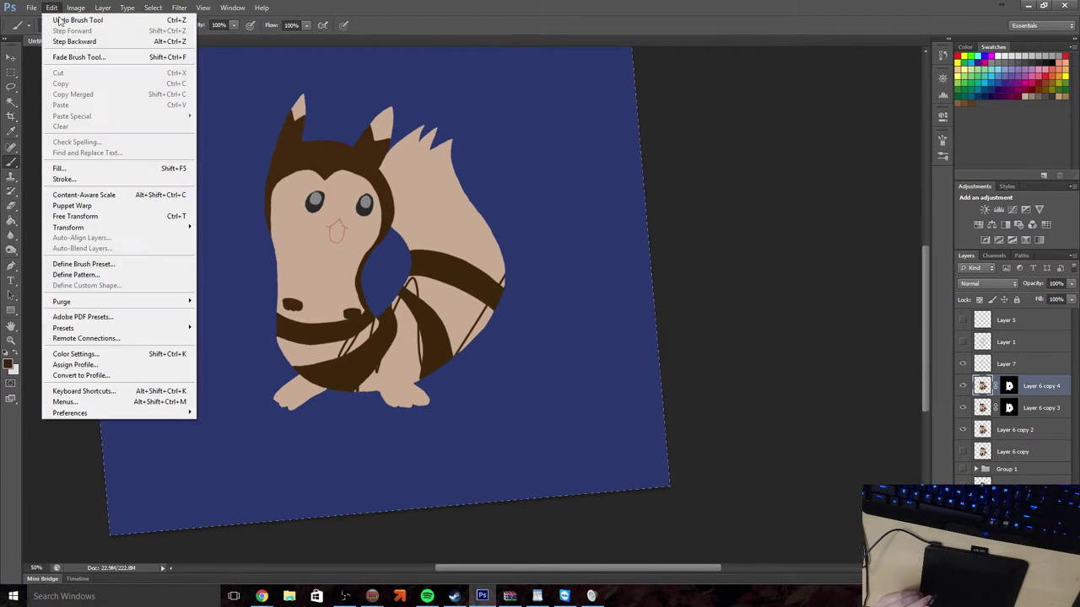
left_click(71, 41)
Choose the soft 40 px round brush preset, enlarge it to 67 px, and set the foreground colour to pale cream #f7e8d9
left_click(52, 25)
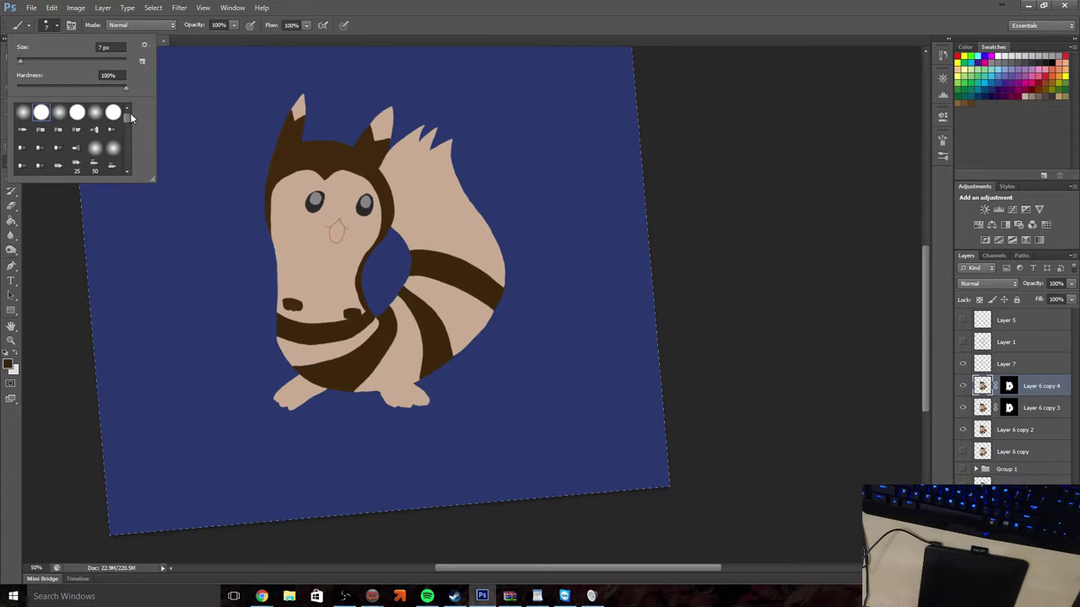
left_click_drag(127, 113, 124, 150)
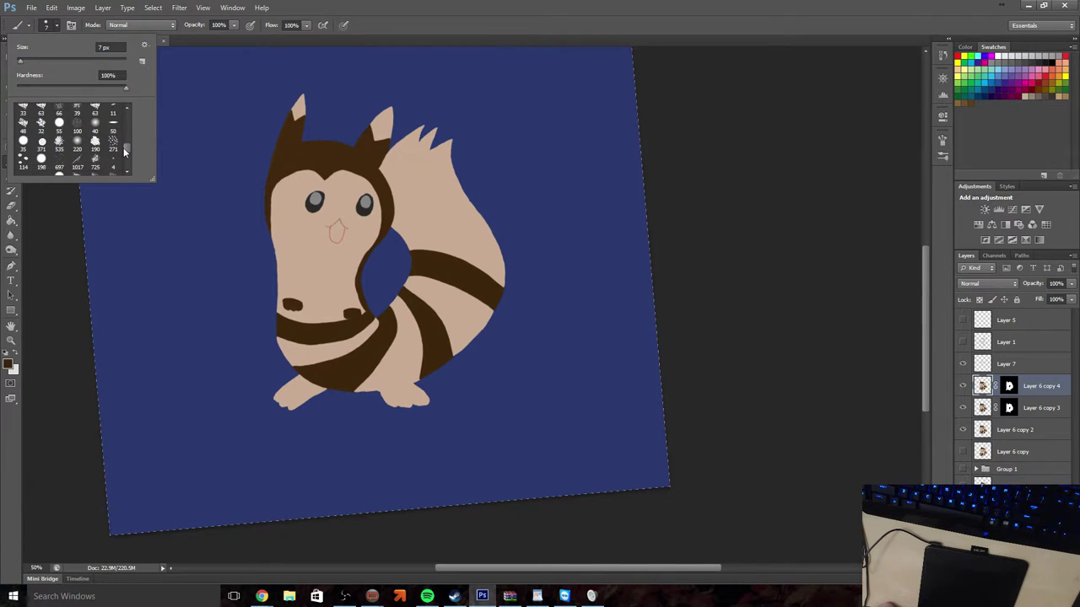
left_click(95, 127)
left_click_drag(39, 64, 41, 64)
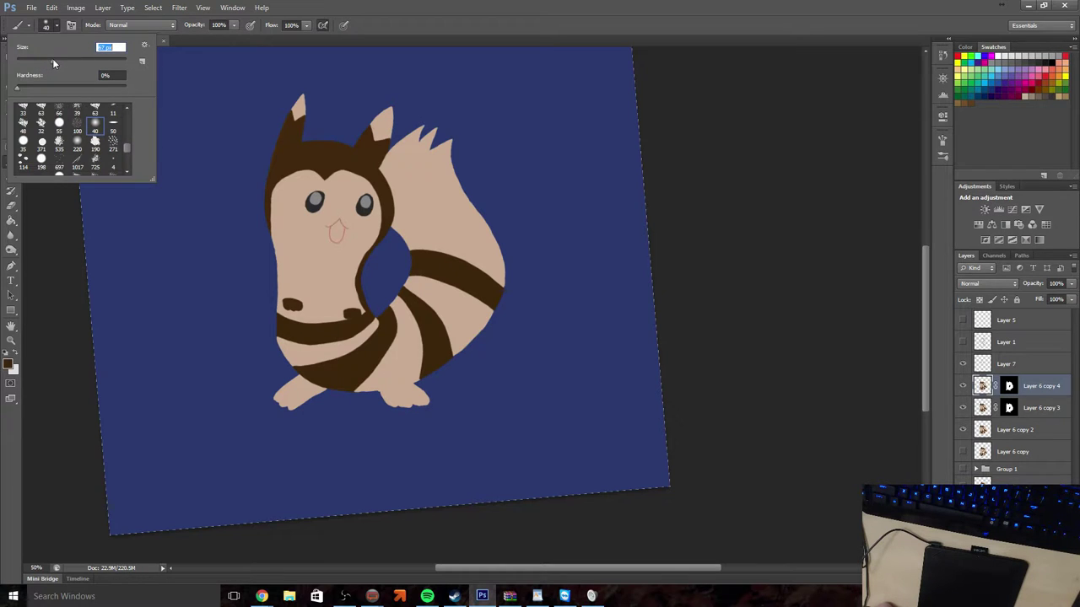
left_click(8, 363)
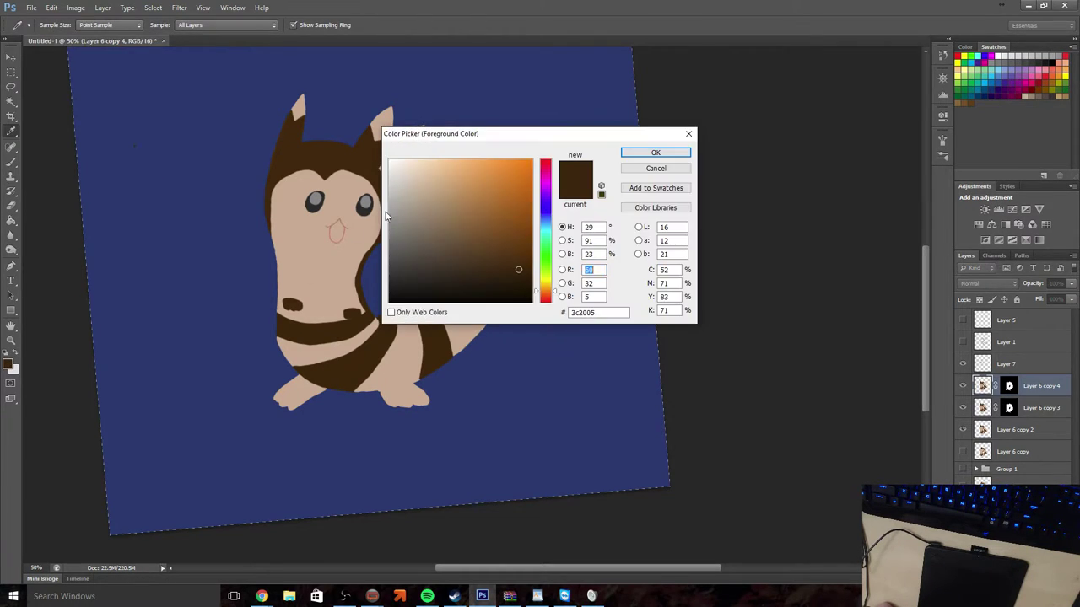
left_click_drag(444, 177, 408, 164)
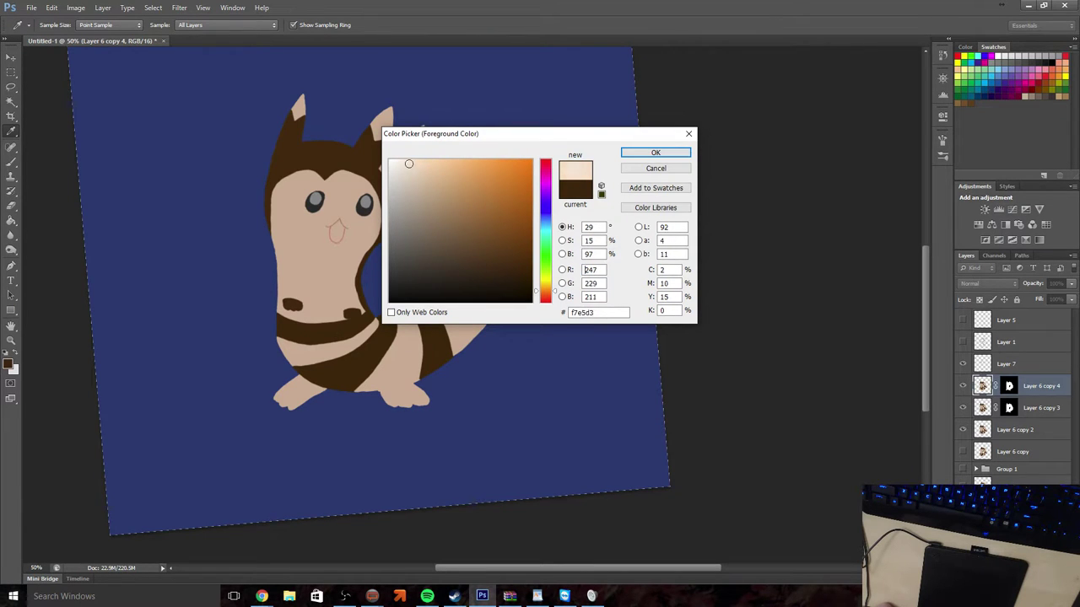
left_click(655, 152)
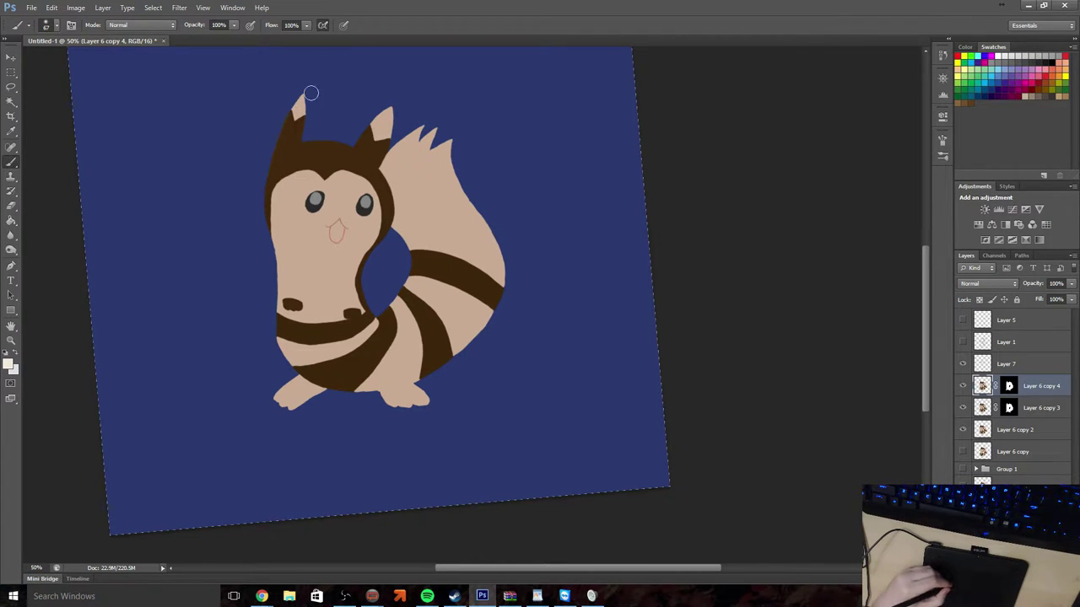
Try a cream highlight stroke at full opacity on the left ear's outer edge, and undo it
left_click_drag(275, 135, 297, 103)
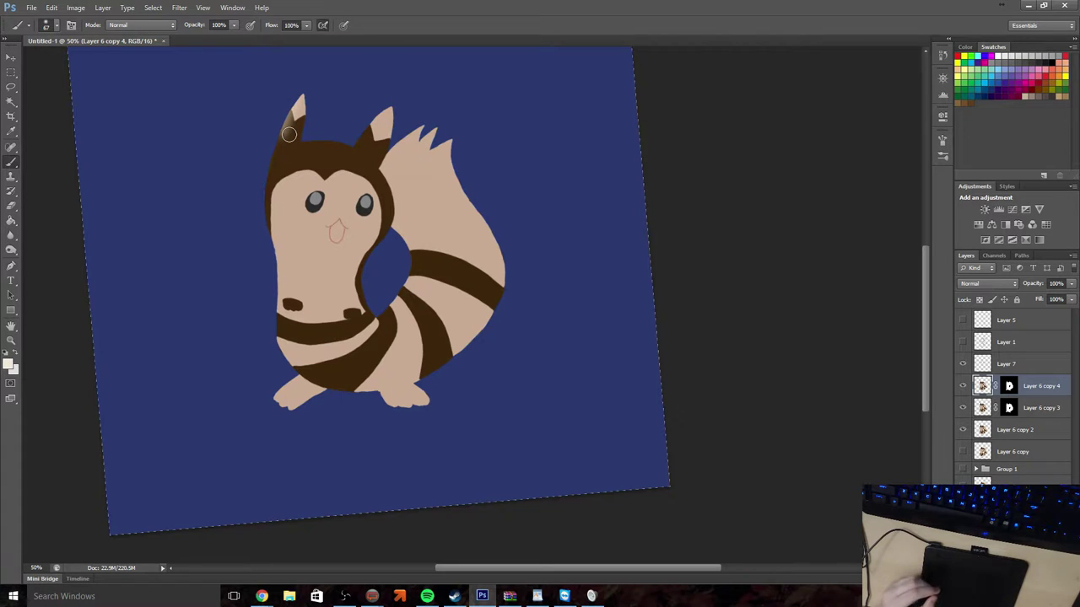
left_click(52, 8)
left_click(76, 36)
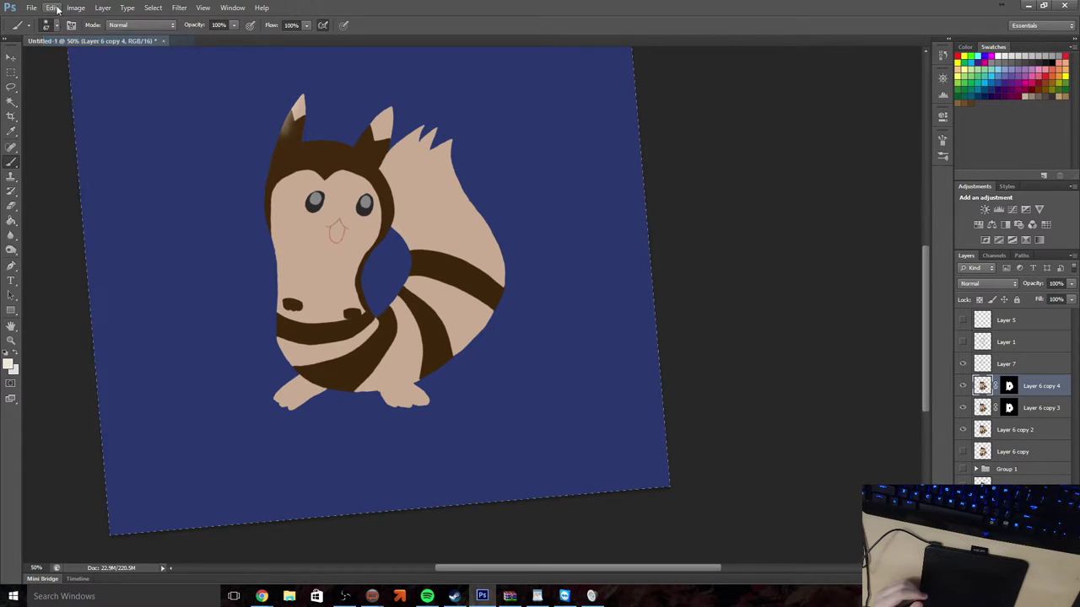
left_click(52, 8)
left_click(57, 10)
left_click(57, 10)
left_click(80, 36)
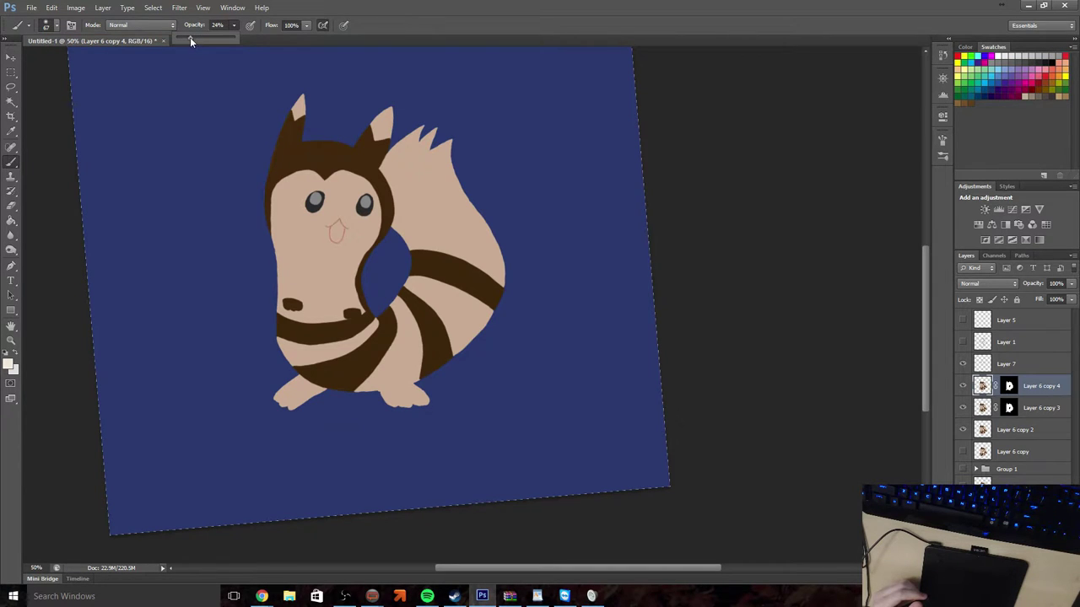
Set the brush to 19% opacity and 96 px, and paint a soft cream highlight down the left ear and side of the head
left_click_drag(190, 37, 187, 38)
left_click(53, 24)
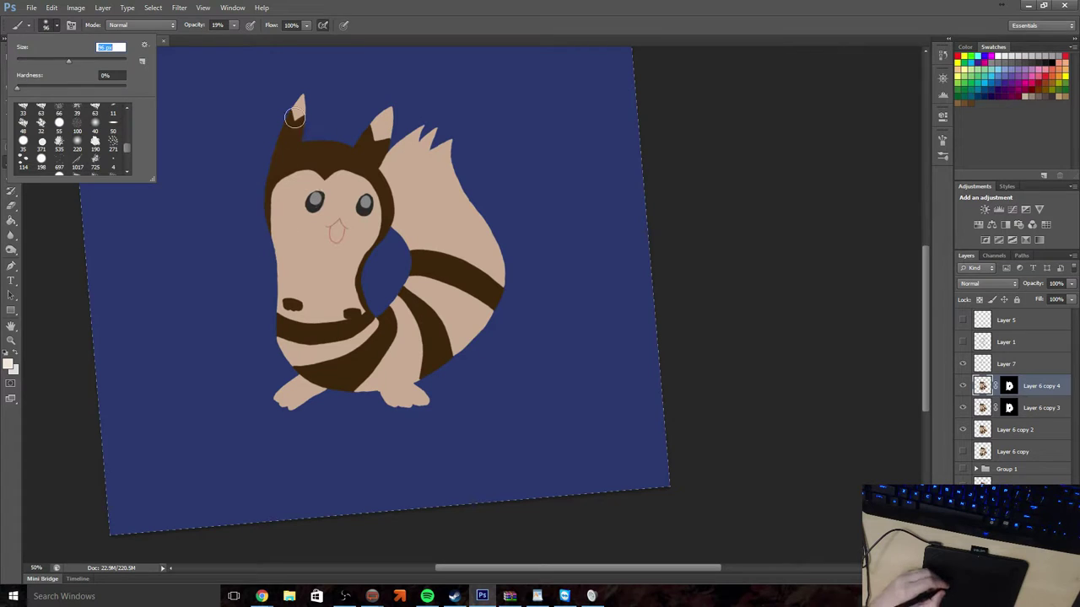
left_click(314, 96)
mouse_move(275, 140)
left_mouse_down()
mouse_move(284, 121)
mouse_move(277, 157)
left_mouse_up()
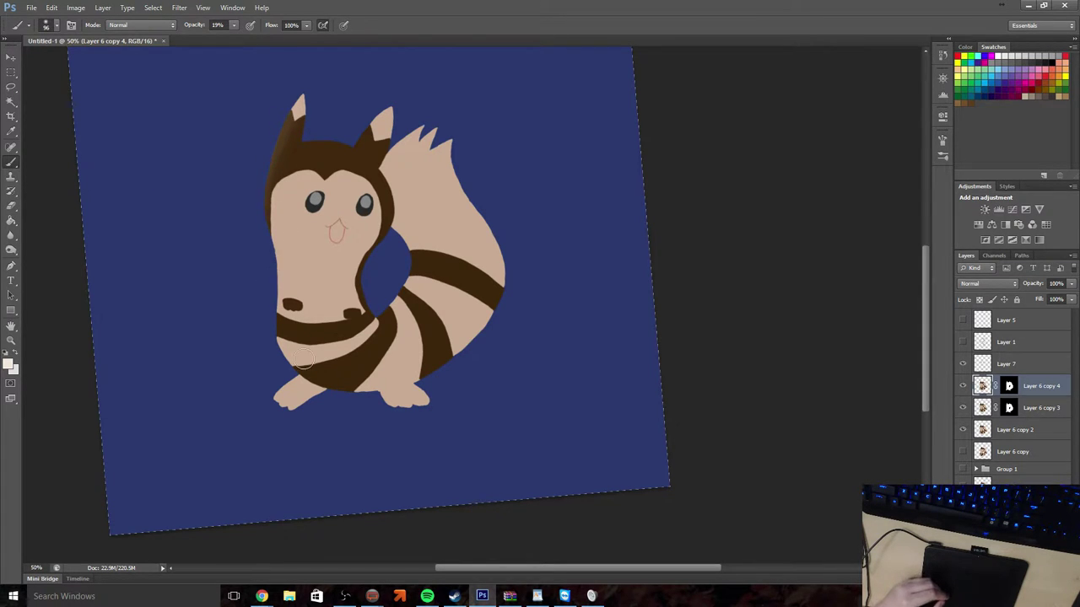
Hide Layer 7 and brush soft cream highlights along the top of the head and on the tail
left_click(963, 320)
left_click(963, 320)
left_click(964, 363)
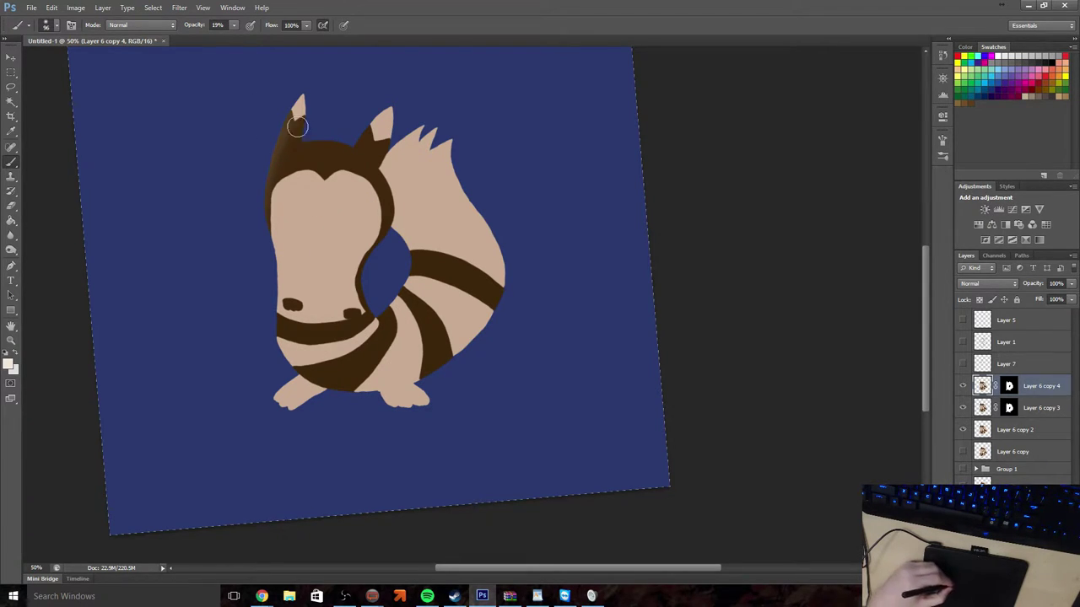
mouse_move(302, 141)
left_mouse_down()
mouse_move(313, 140)
mouse_move(307, 147)
left_mouse_up()
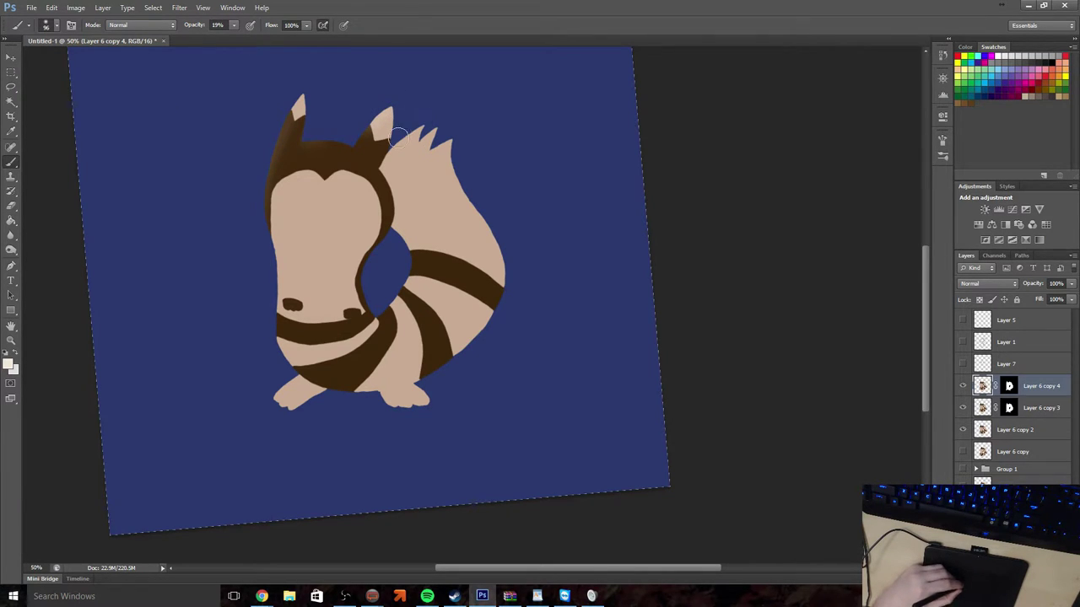
left_click_drag(427, 146, 456, 141)
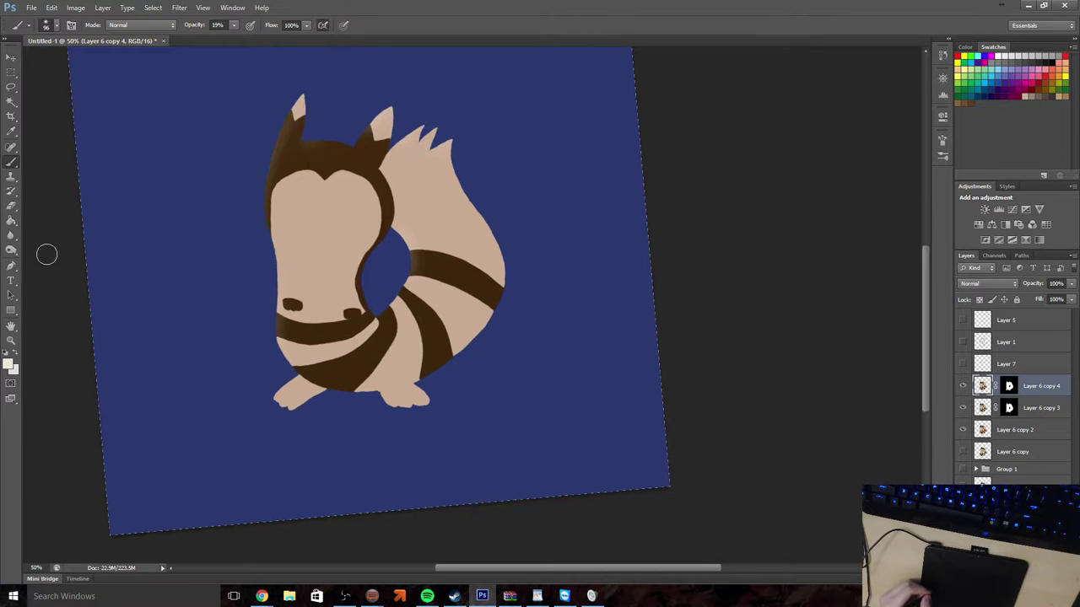
Set the foreground colour to dark grey #45403b and brush soft shadows along the tail's outer edge, lower body, neck and right side of the head
left_click(8, 365)
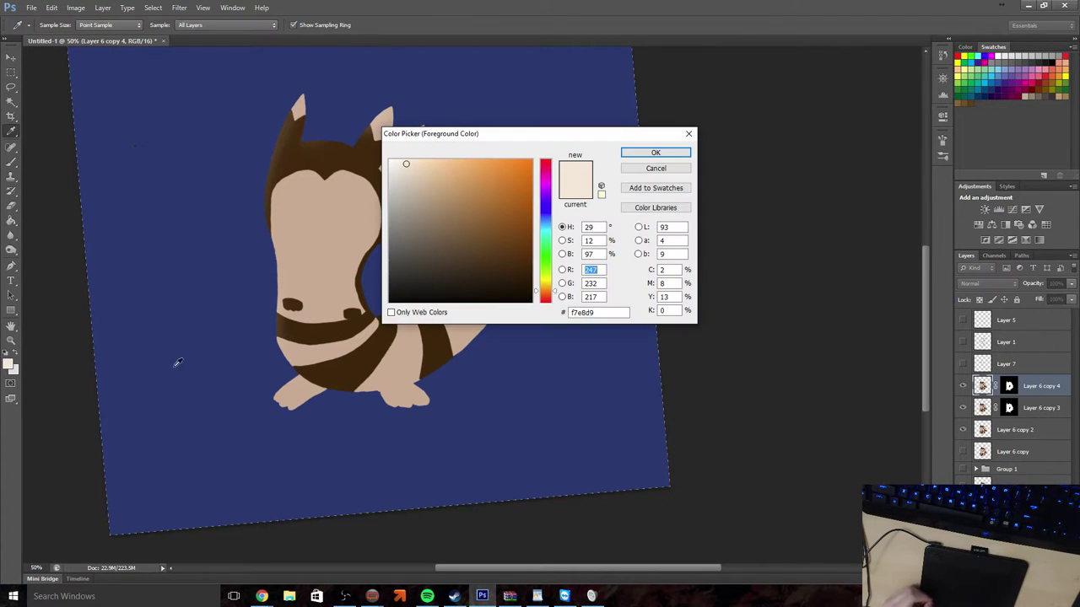
mouse_move(521, 276)
left_mouse_down()
mouse_move(497, 251)
mouse_move(513, 272)
mouse_move(411, 264)
left_mouse_up()
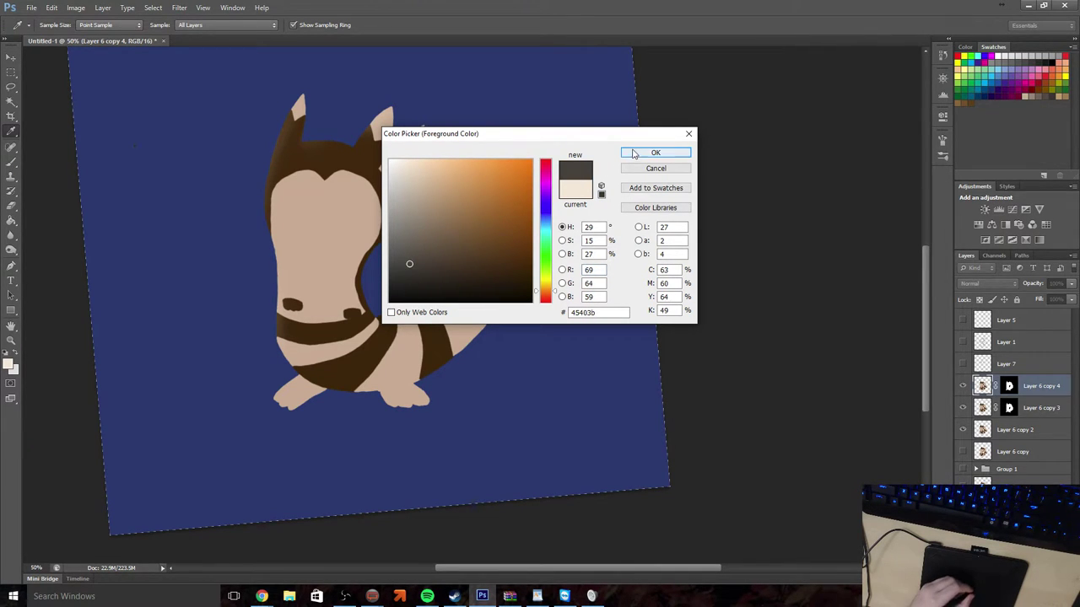
left_click(629, 154)
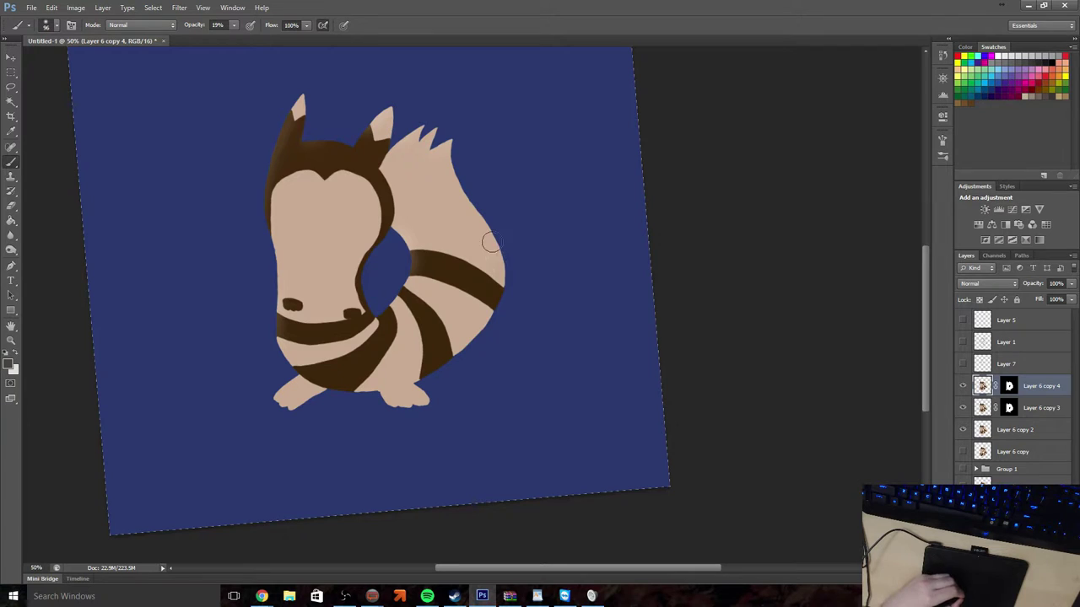
mouse_move(490, 242)
left_mouse_down()
mouse_move(488, 315)
mouse_move(498, 245)
mouse_move(456, 336)
mouse_move(387, 389)
mouse_move(456, 351)
mouse_move(417, 407)
mouse_move(399, 400)
mouse_move(422, 409)
mouse_move(309, 409)
mouse_move(306, 395)
mouse_move(272, 379)
mouse_move(294, 400)
mouse_move(289, 385)
mouse_move(350, 402)
mouse_move(392, 318)
left_mouse_up()
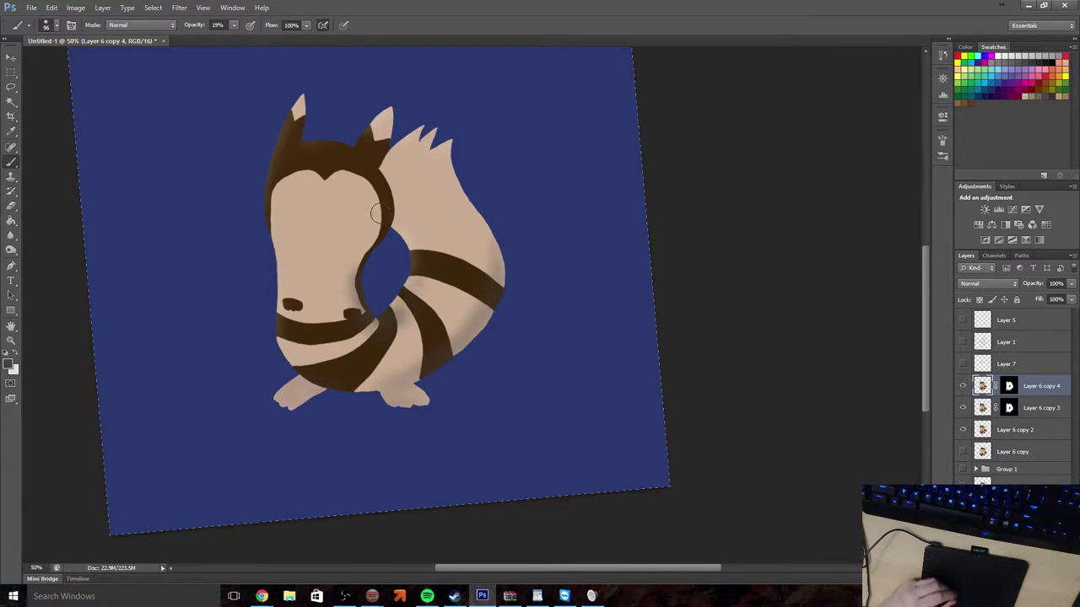
mouse_move(380, 211)
left_mouse_down()
mouse_move(393, 237)
mouse_move(388, 211)
mouse_move(401, 212)
mouse_move(384, 176)
mouse_move(397, 244)
mouse_move(379, 270)
mouse_move(400, 206)
mouse_move(353, 312)
mouse_move(395, 221)
mouse_move(356, 299)
left_mouse_up()
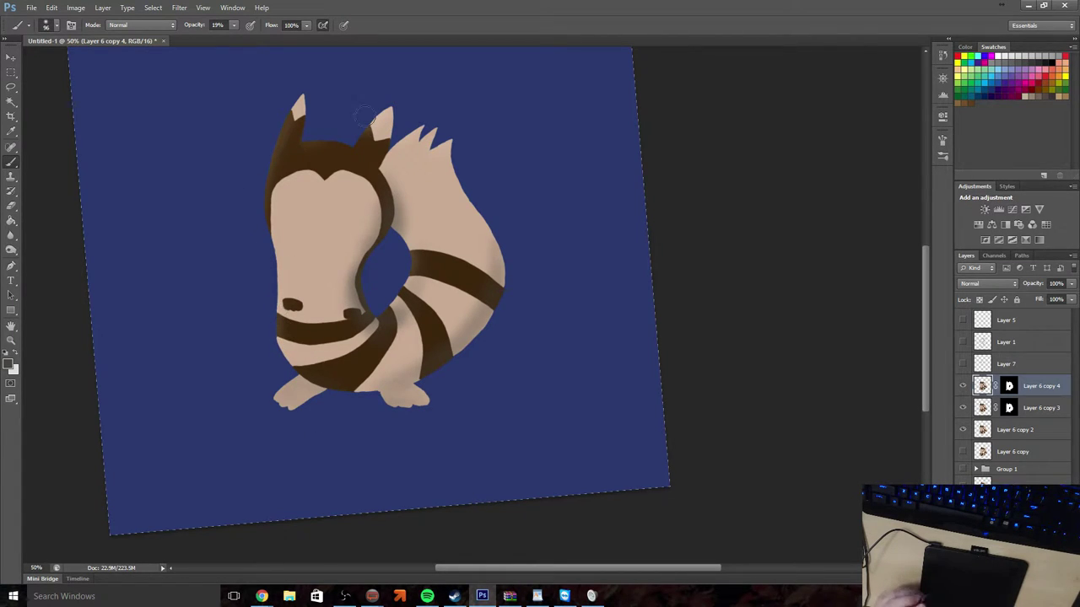
Try Gaussian Blur on Layer 6 copy 4 with the layer opacity reduced to 27%, and undo both changes
left_click(180, 8)
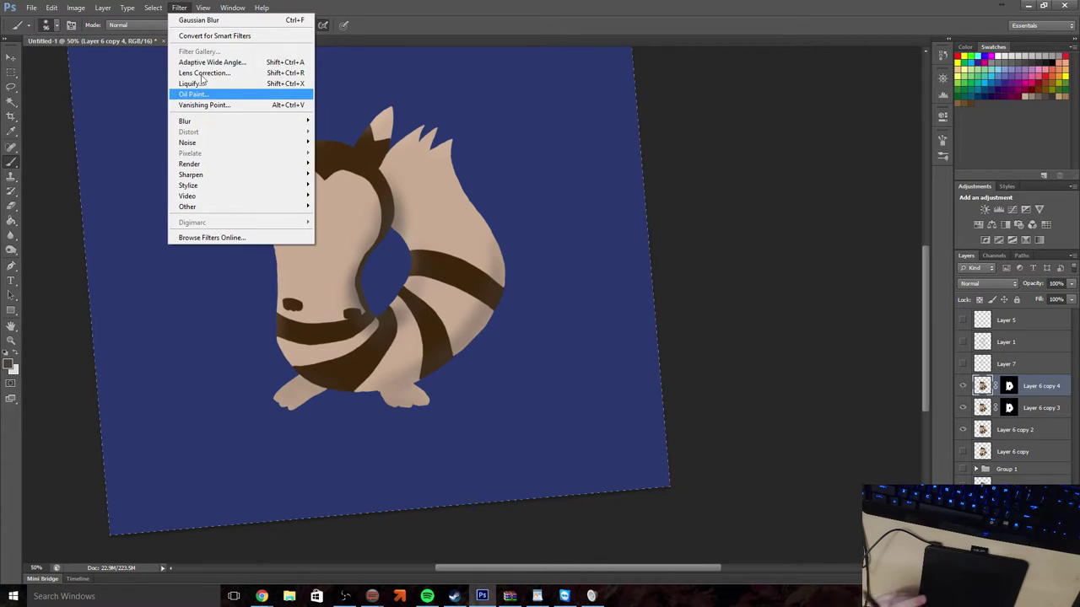
left_click(211, 20)
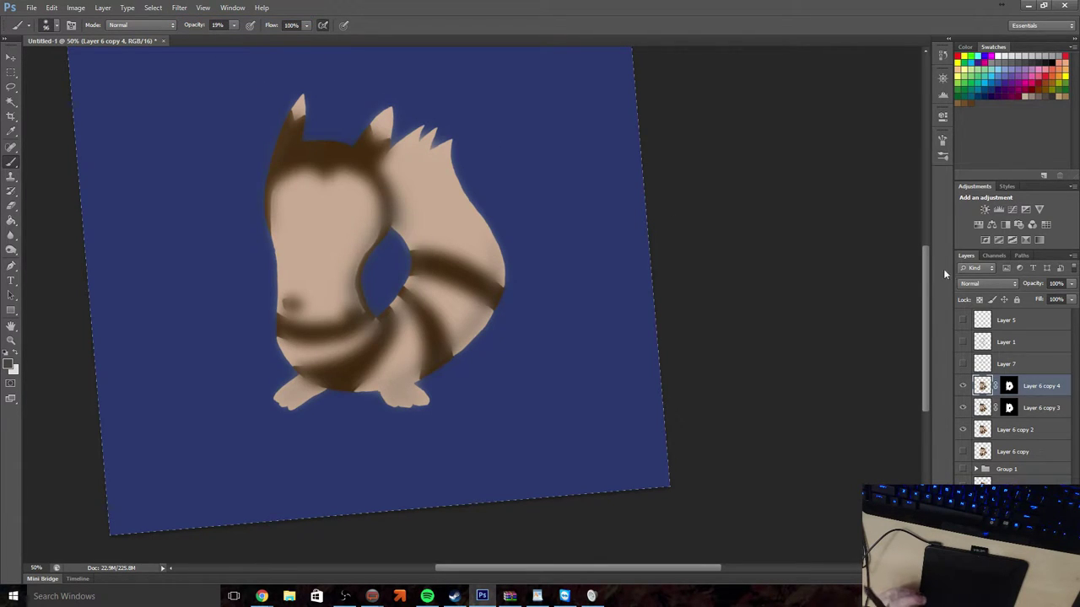
left_click(1072, 284)
left_click_drag(1041, 296, 1034, 296)
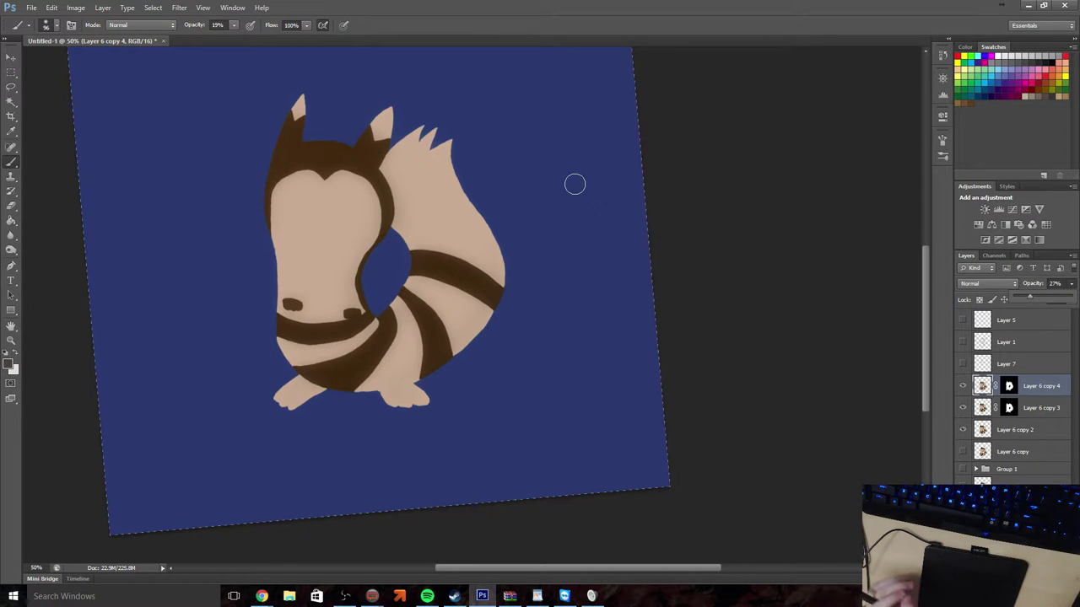
left_click(52, 8)
left_click(63, 40)
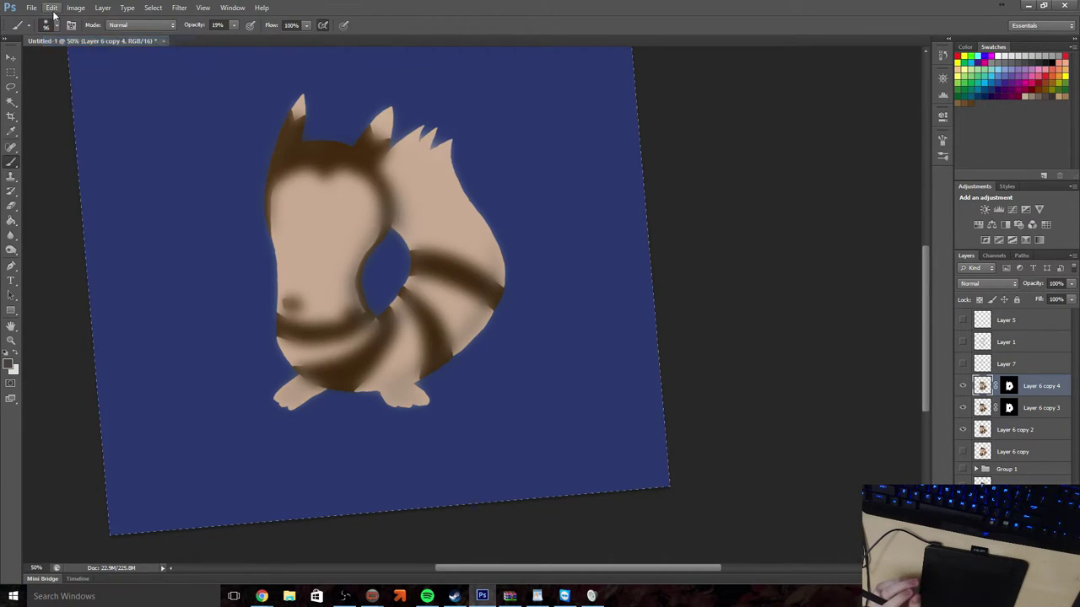
left_click(52, 7)
left_click(61, 42)
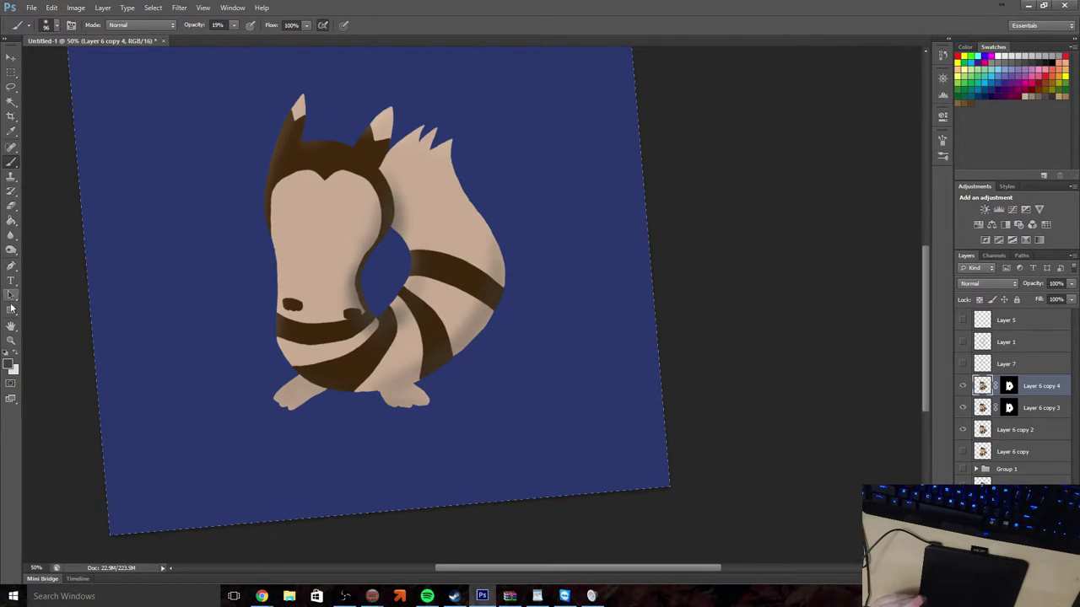
Sample the head's dark brown, choose the hard 35 px round brush, and paint over the highlight on the left side of the head
left_click(11, 131)
left_click(329, 155)
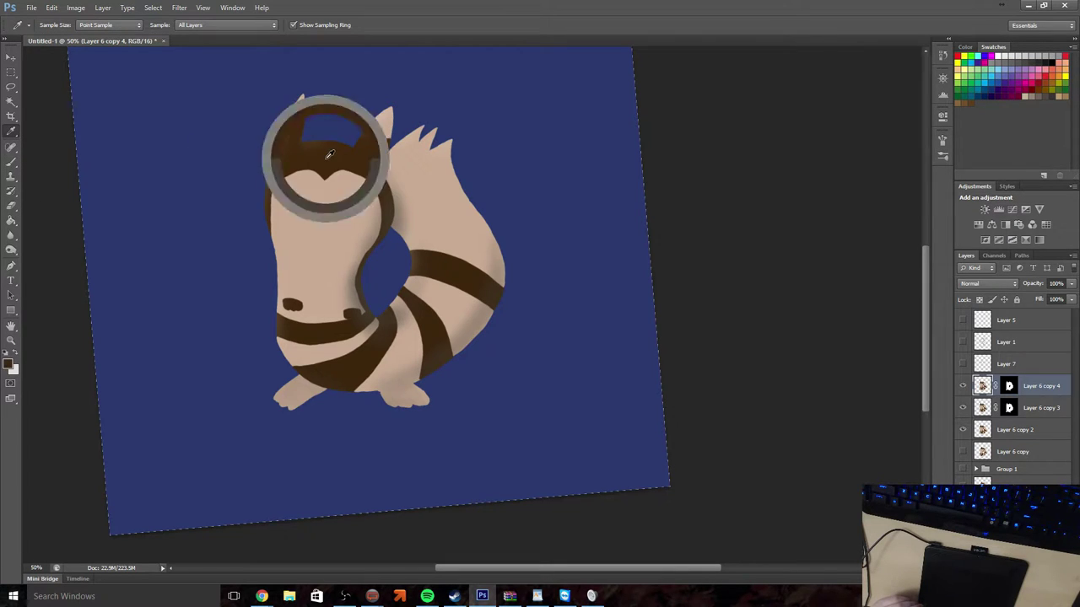
key("b")
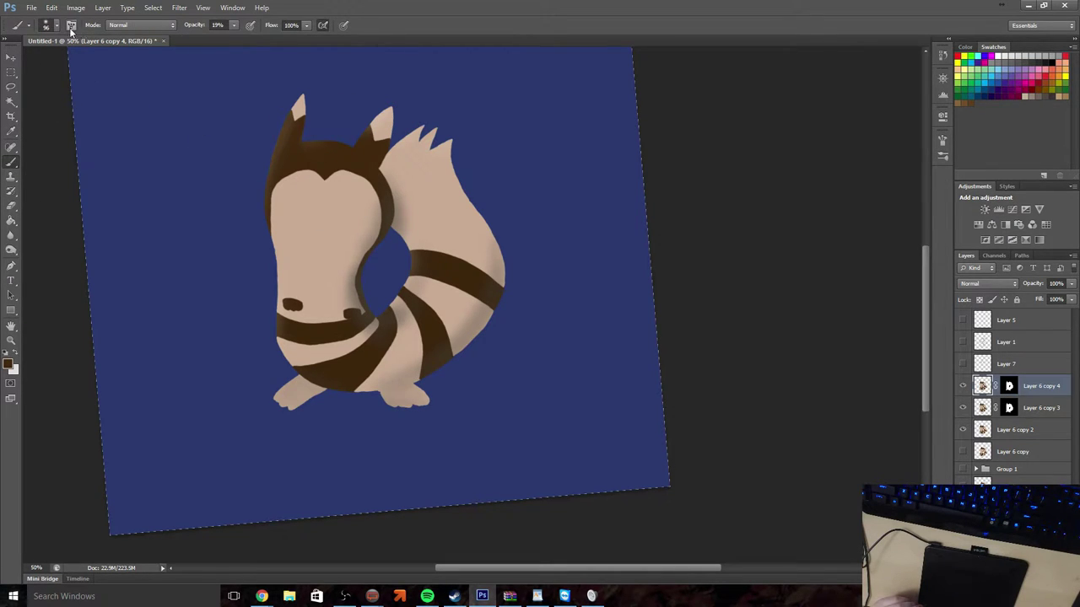
left_click(56, 25)
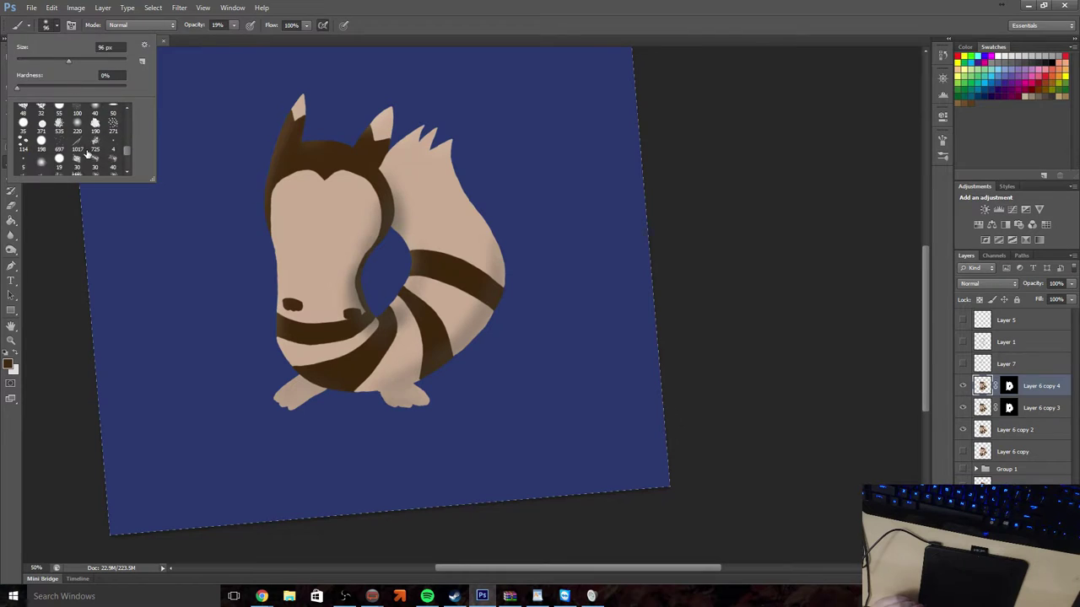
scroll(90, 154, "up", 5)
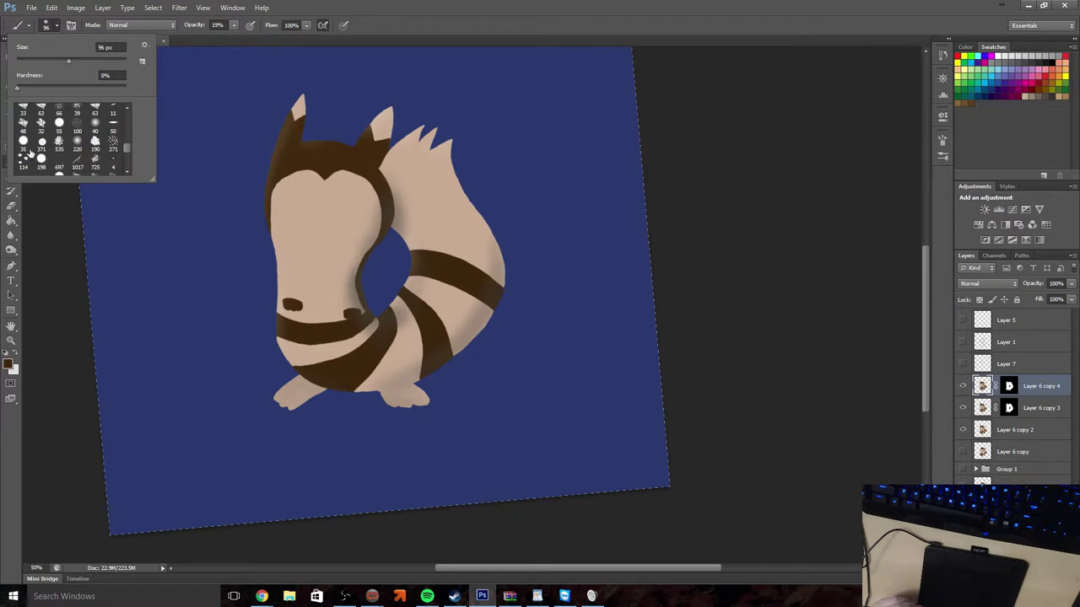
left_click(23, 142)
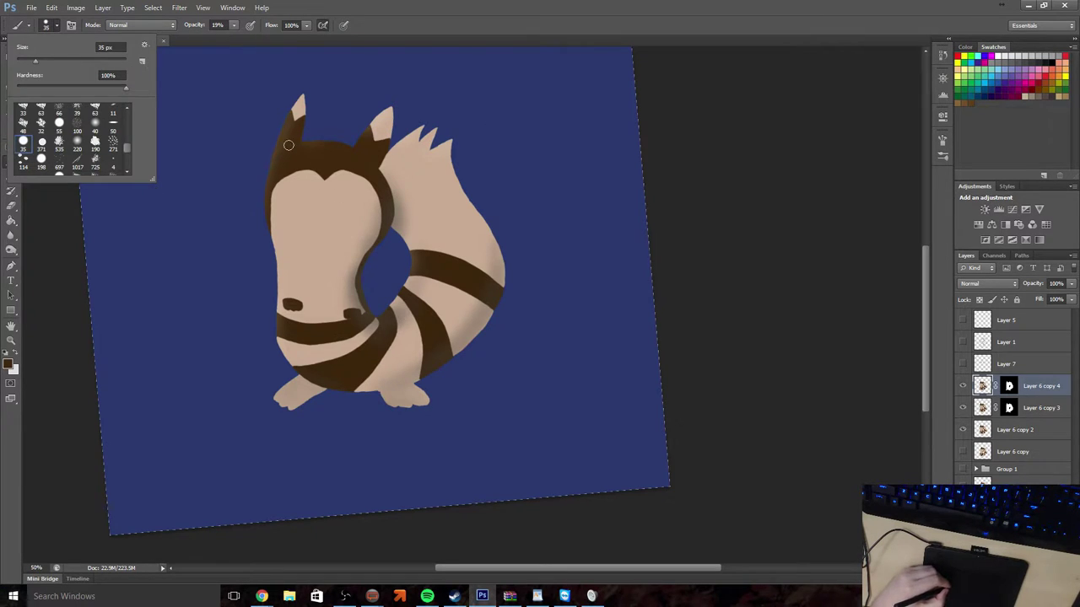
left_click(279, 168)
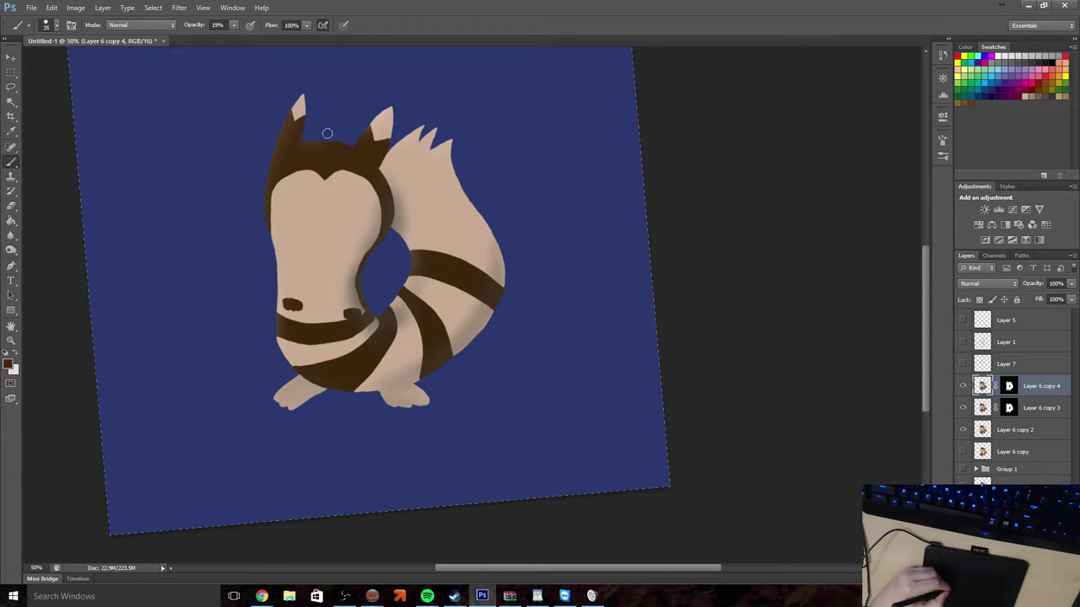
Set the foreground colour to the very dark brown #1b0e02 for the brush
left_click(8, 365)
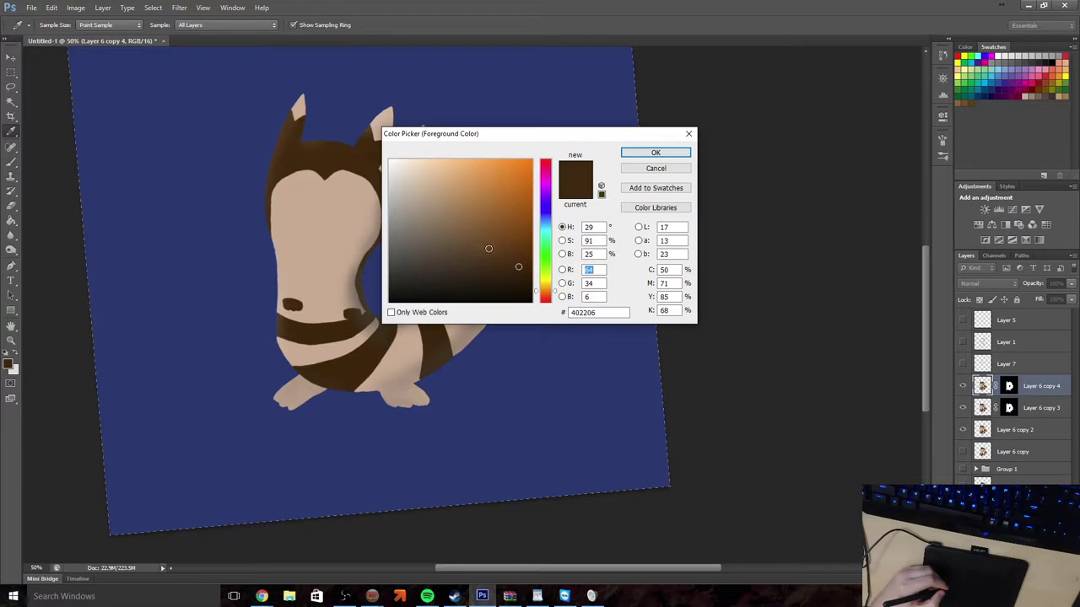
left_click(520, 284)
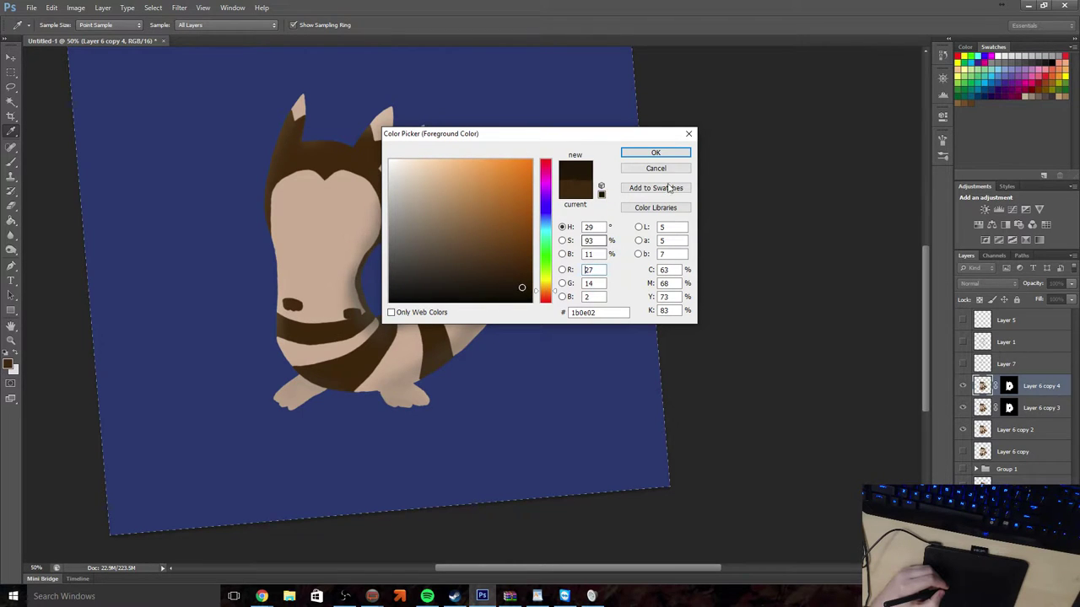
left_click(650, 152)
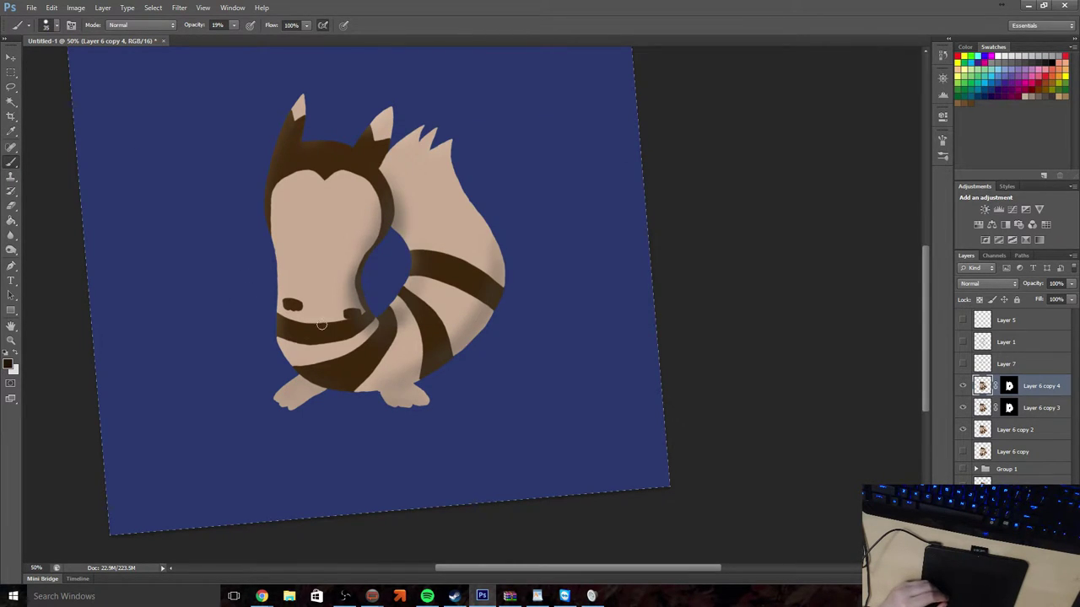
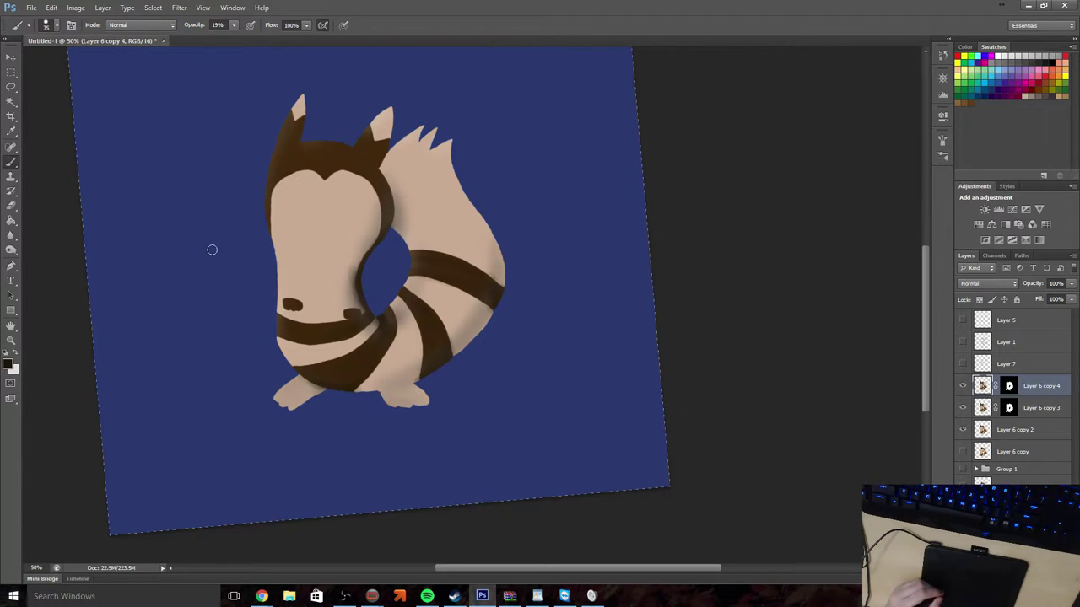
Reduce the hard round brush to 5 px and raise its opacity to 76% for detail work on the head
left_click(11, 340)
left_click(379, 176)
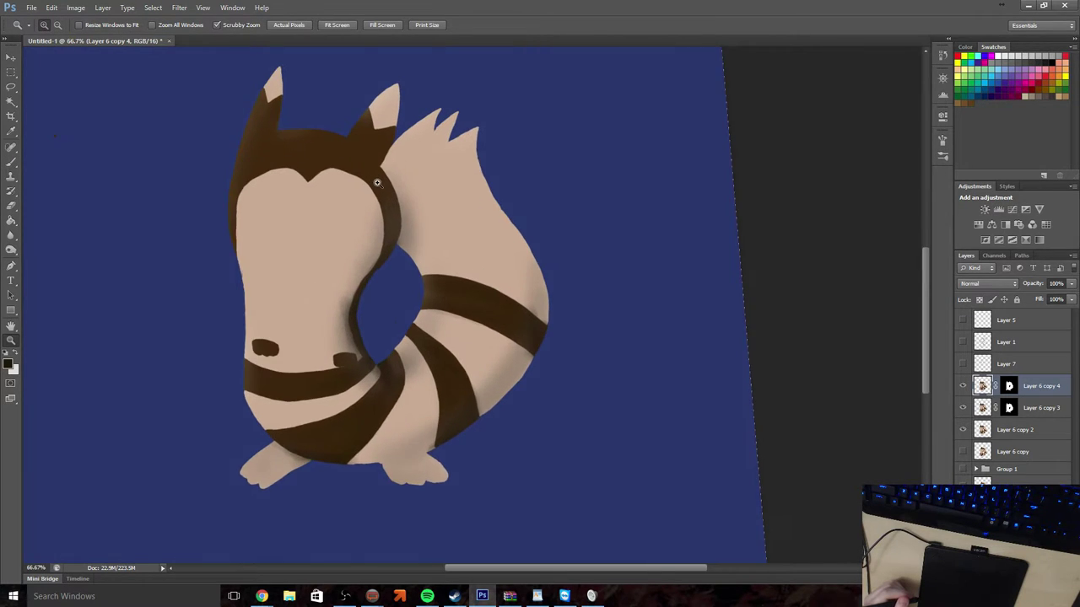
left_click(379, 176)
left_click(12, 164)
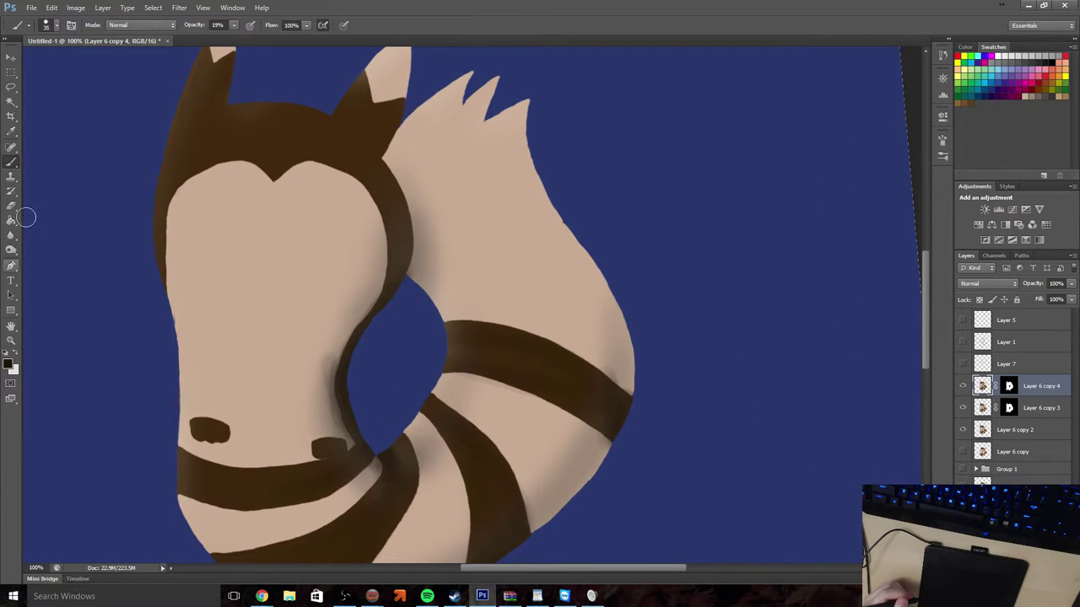
left_click(57, 25)
left_click_drag(36, 67, 26, 67)
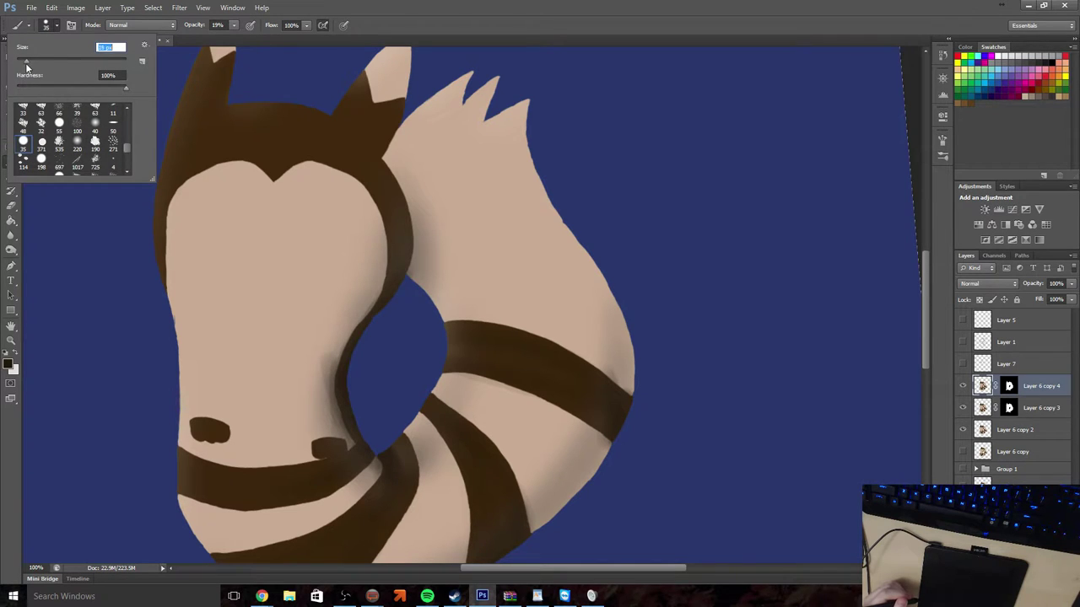
left_click(234, 26)
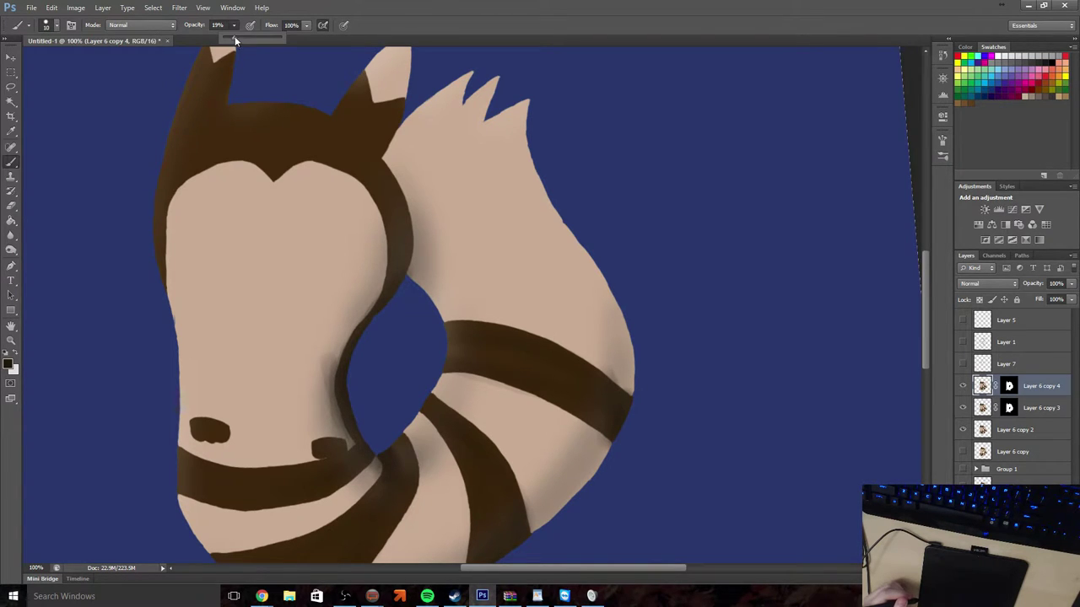
left_click_drag(235, 38, 236, 38)
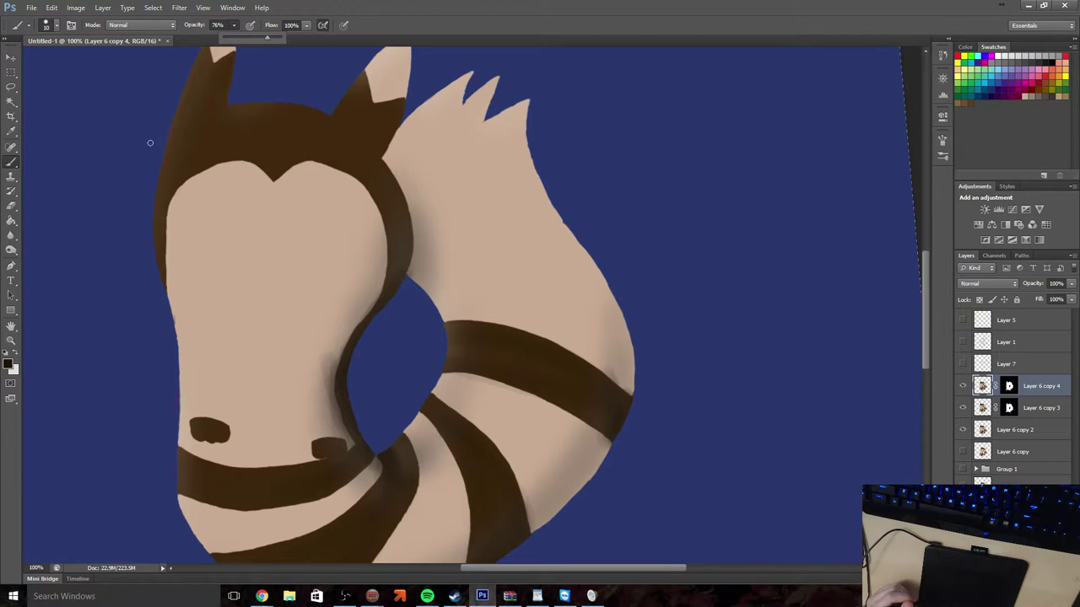
left_click(56, 26)
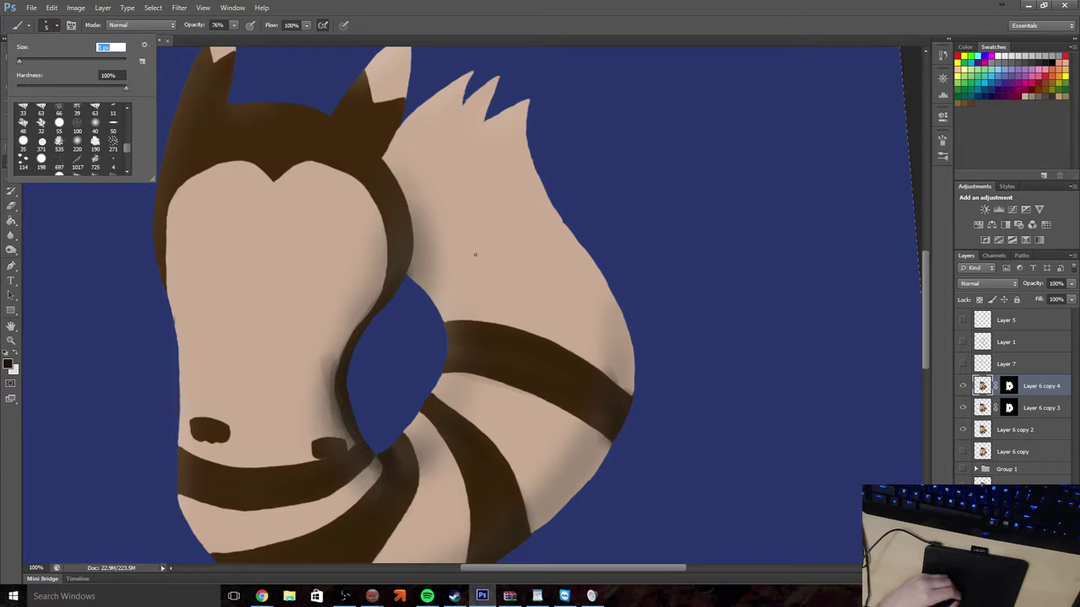
Brush thin dark lines along the brown edges of the right ear and the corner where it meets the head
left_click(393, 137)
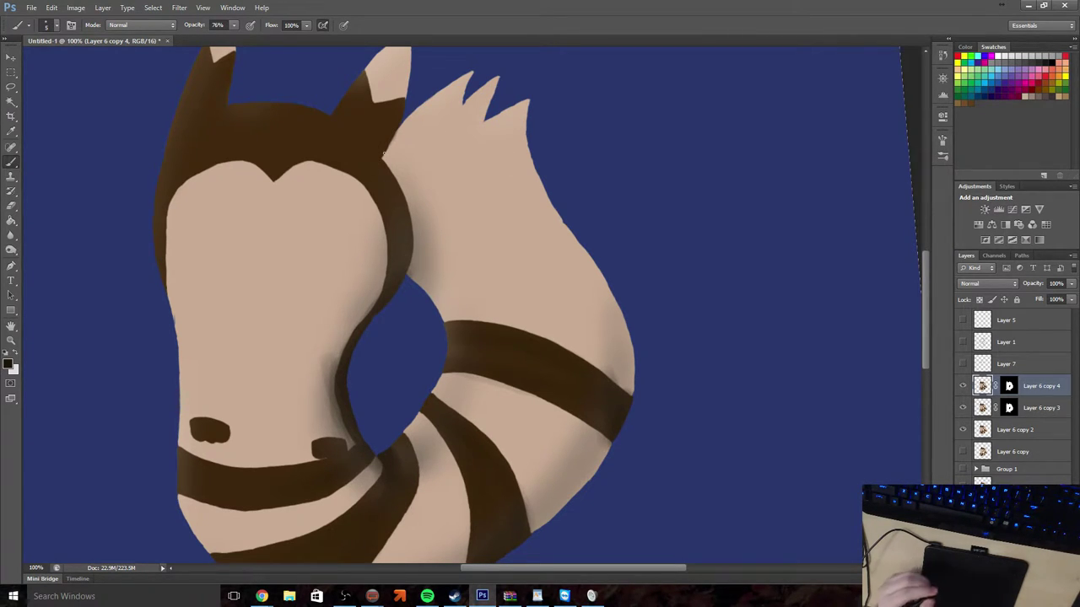
left_click(11, 340)
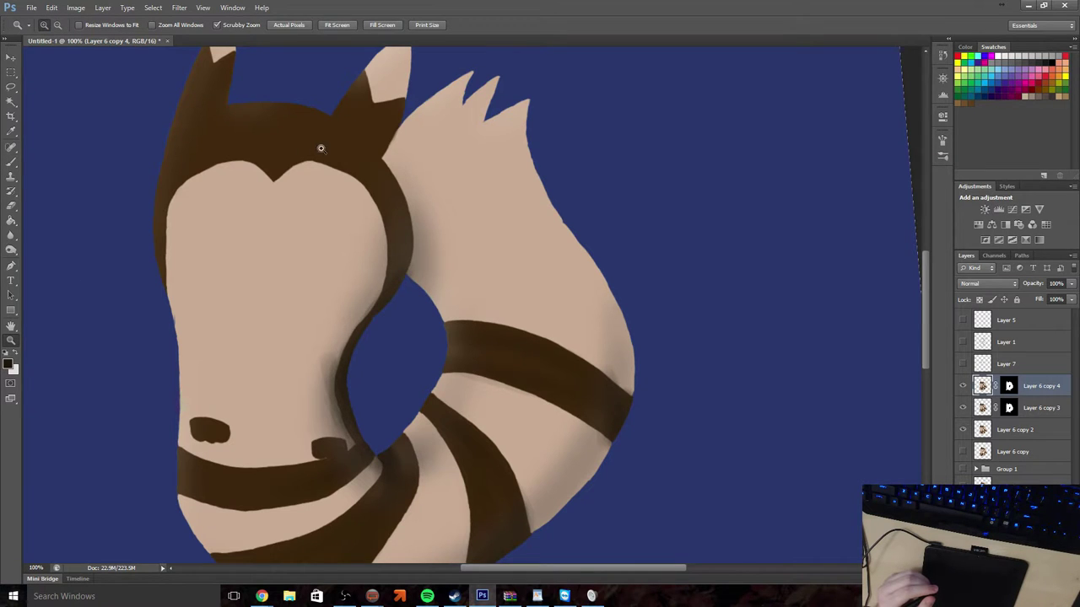
left_click(350, 148)
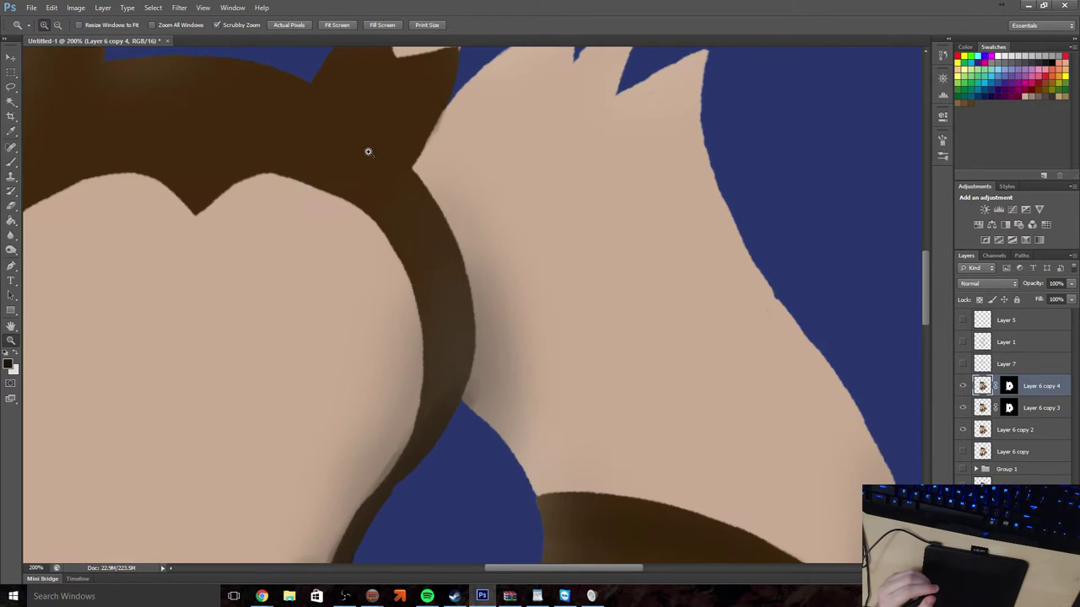
left_click(11, 160)
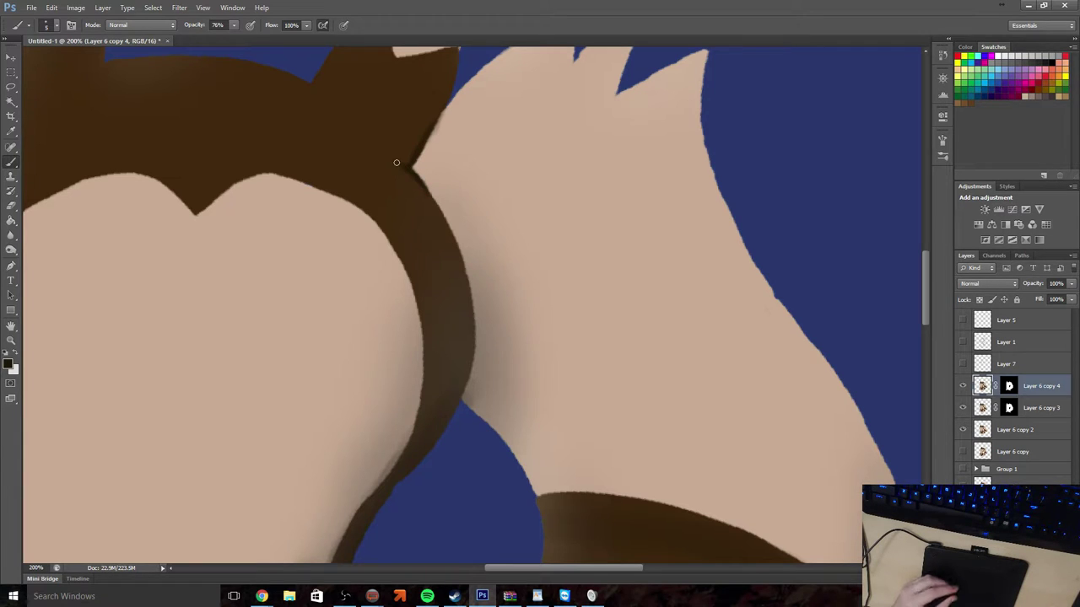
scroll(352, 181, "up", 1)
scroll(352, 182, "up", 1)
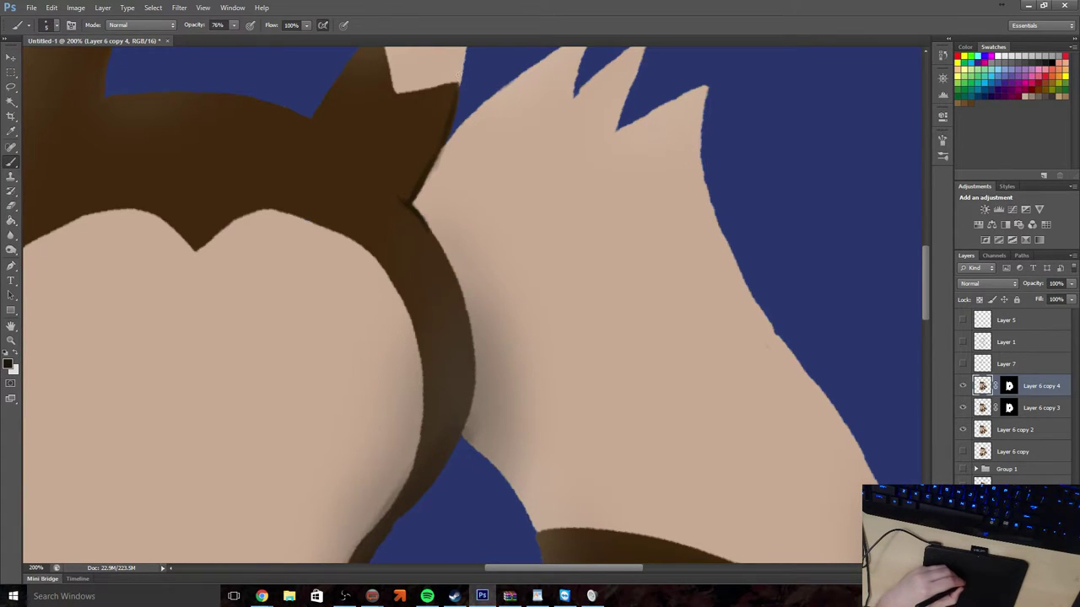
scroll(406, 102, "up", 5)
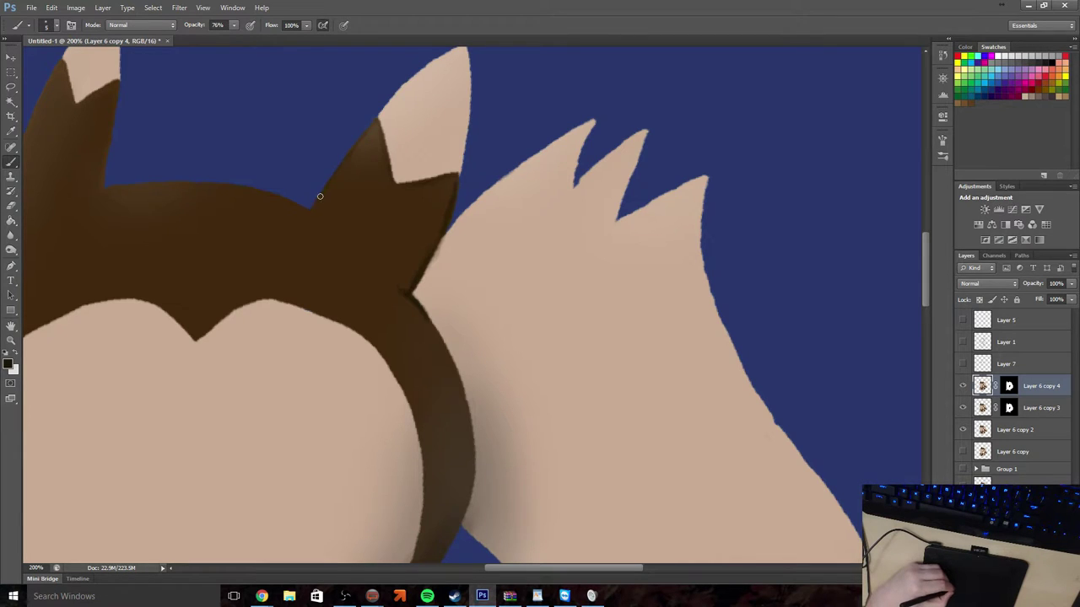
Continue the thin dark line down the head's right outer edge and darken the crease where the neck meets the tail
scroll(325, 187, "down", 2)
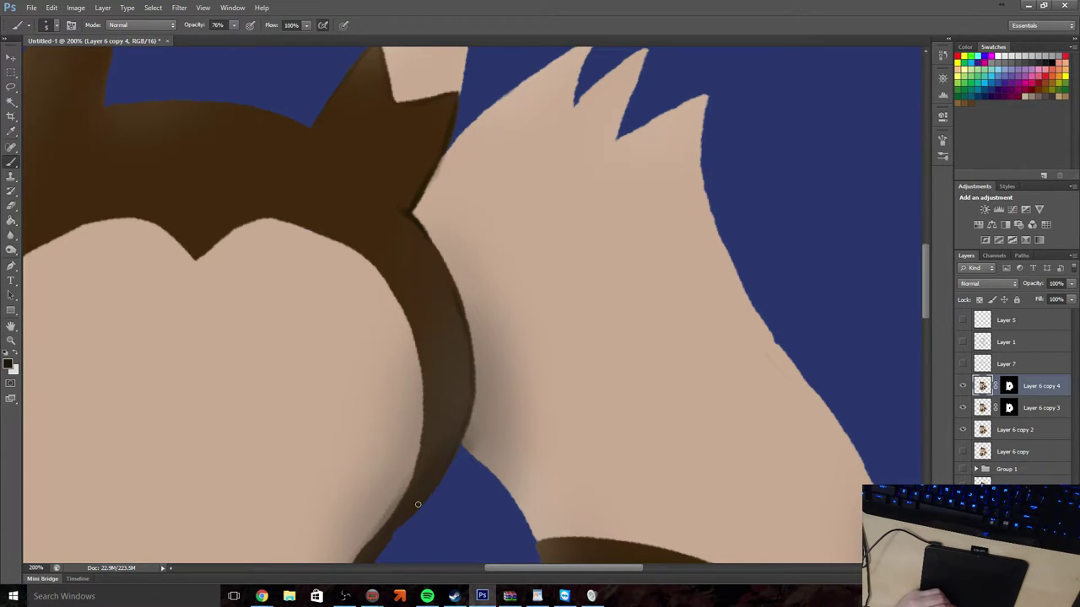
scroll(417, 507, "down", 2)
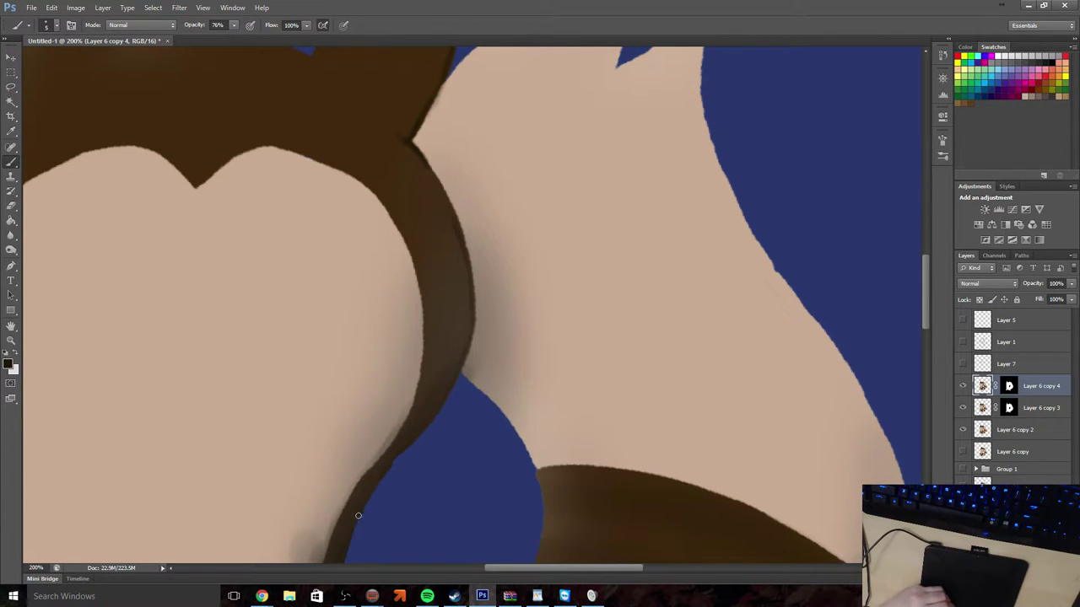
scroll(371, 481, "down", 10)
scroll(363, 458, "down", 2)
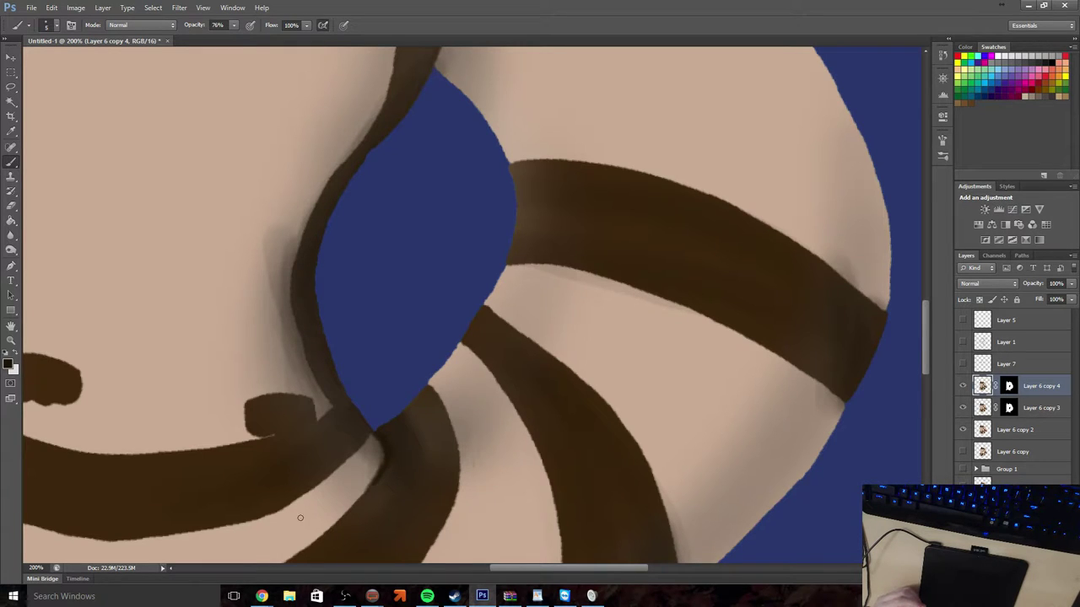
Outline both small brown paws with thin dark strokes and draw the short divisions between their toes
key("alt+Tab")
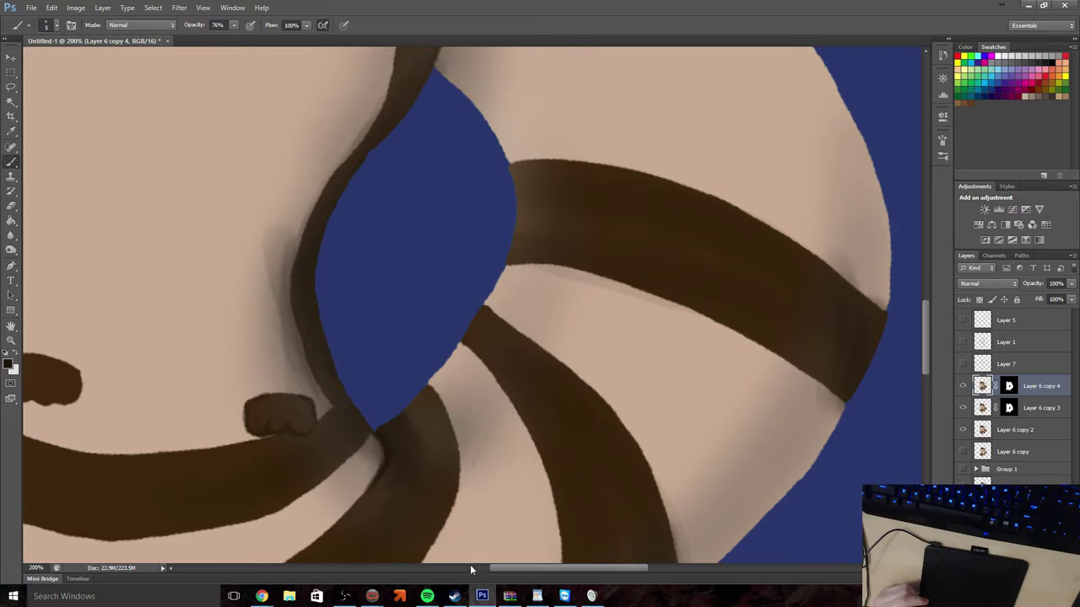
left_click_drag(521, 568, 466, 567)
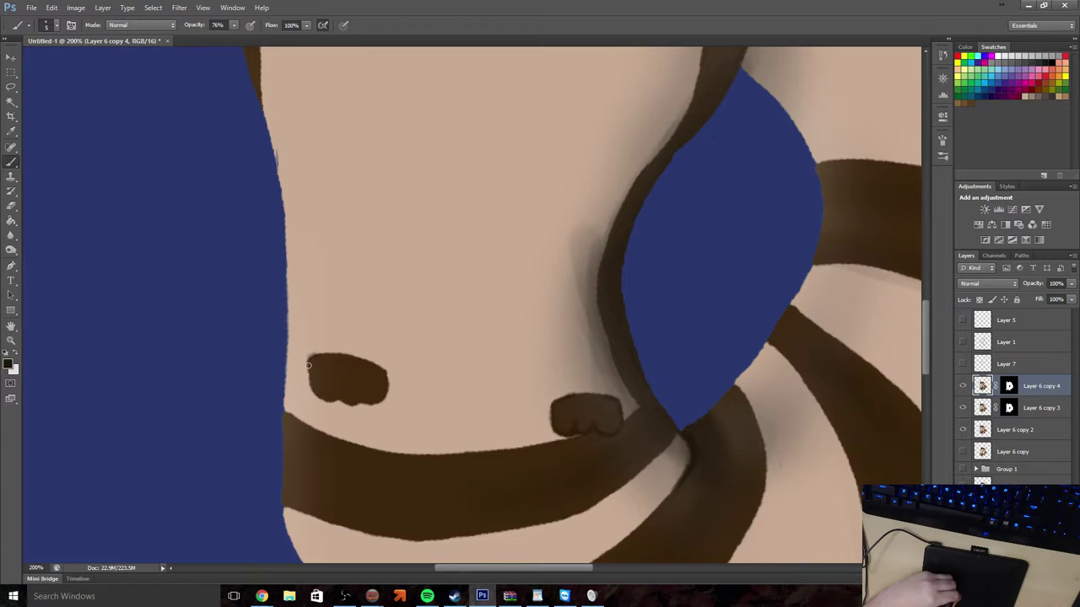
left_click_drag(308, 365, 315, 392)
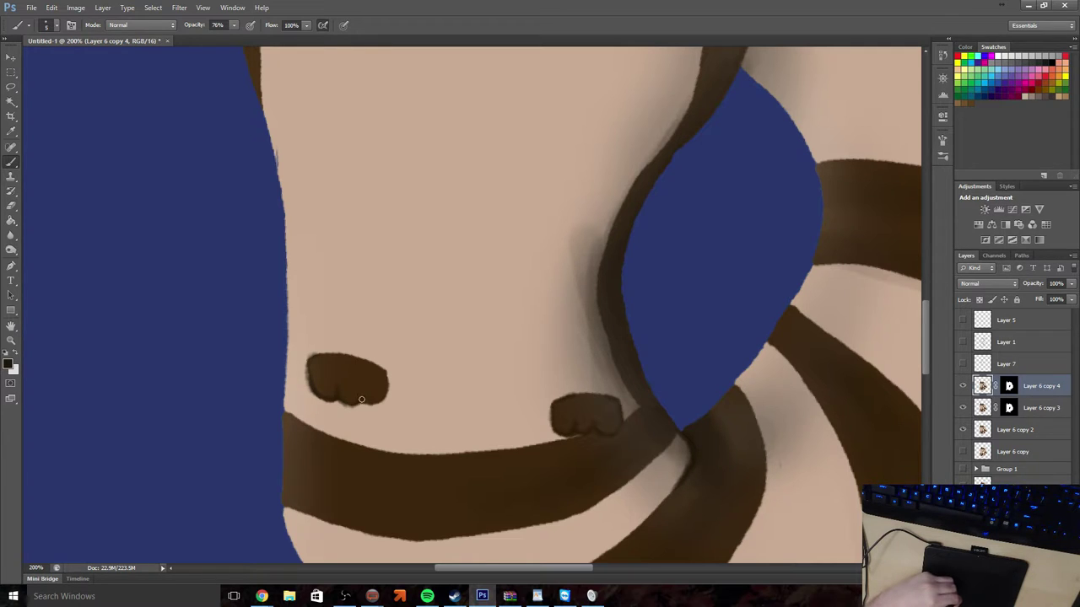
left_click_drag(361, 399, 372, 403)
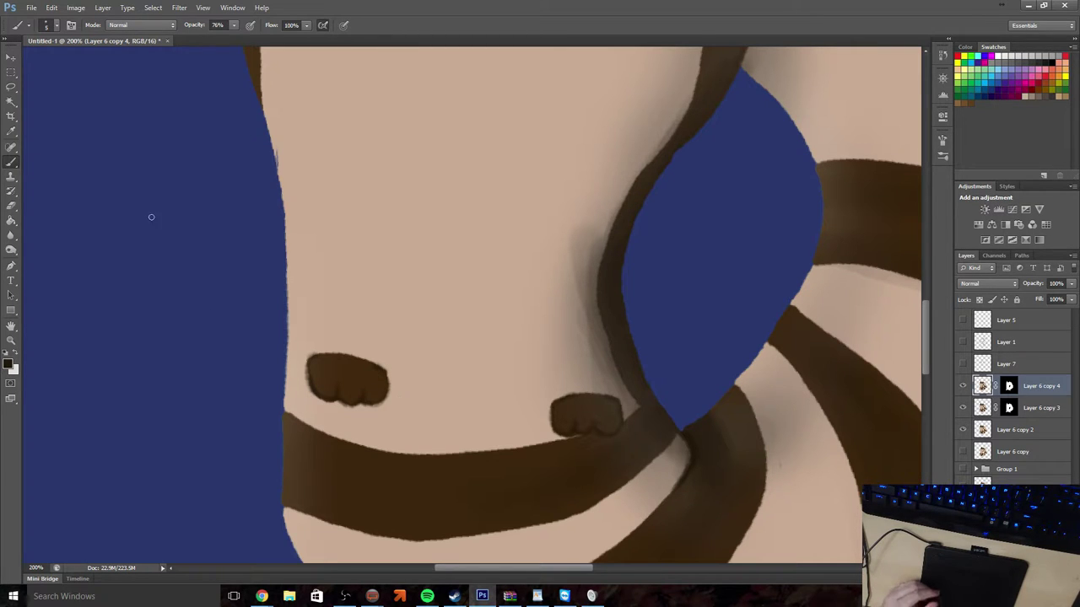
Rotate the canvas and brush a thin dark line along the lower edges of the large brown belly stripe beside the foot
scroll(149, 210, "down", 5)
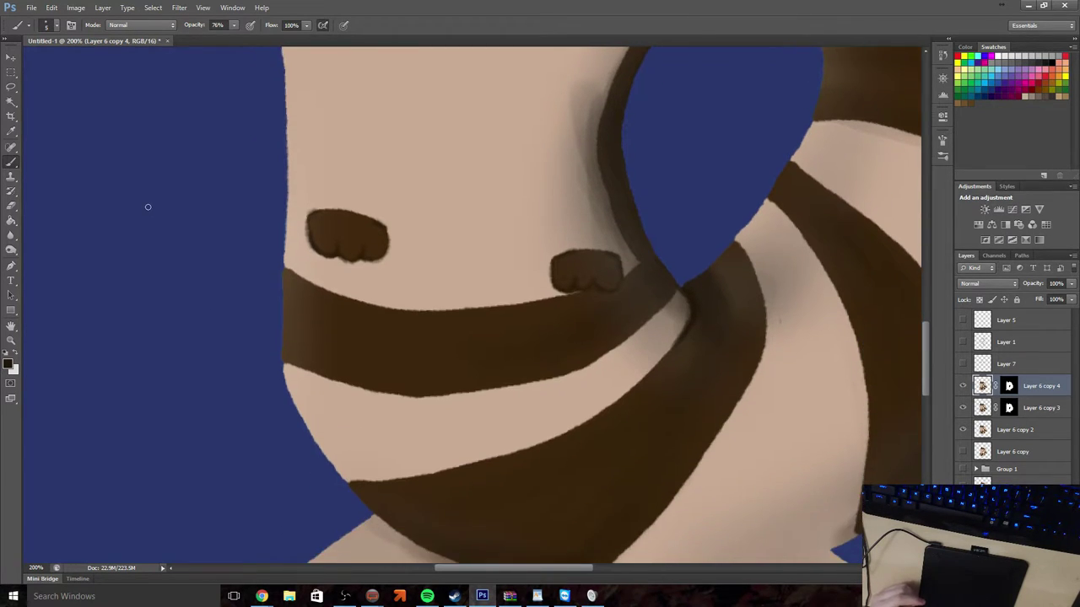
scroll(148, 206, "down", 2)
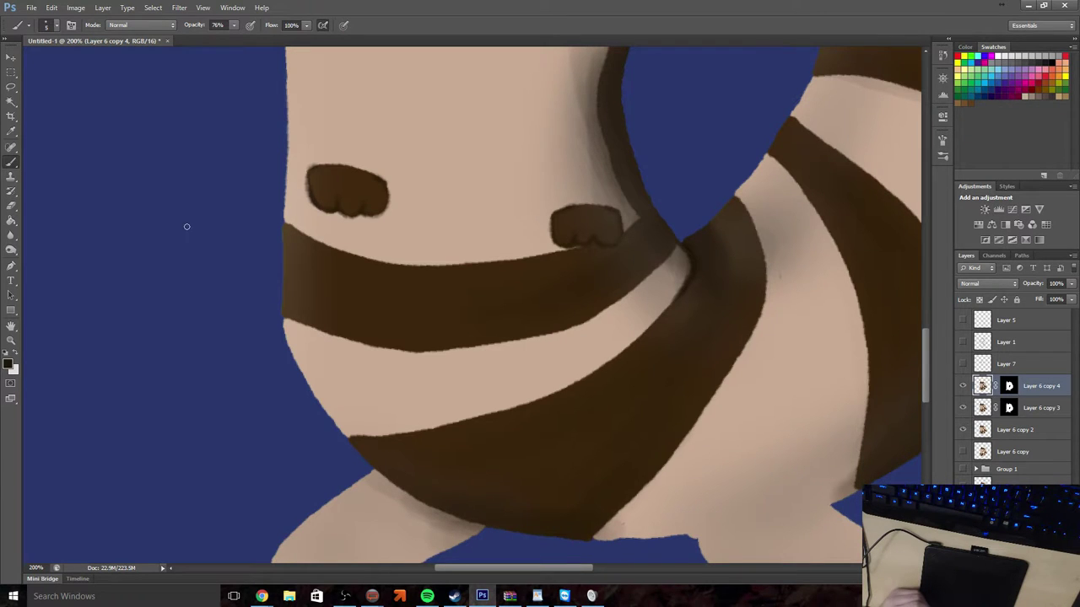
scroll(192, 227, "down", 3)
left_click_drag(198, 228, 197, 231)
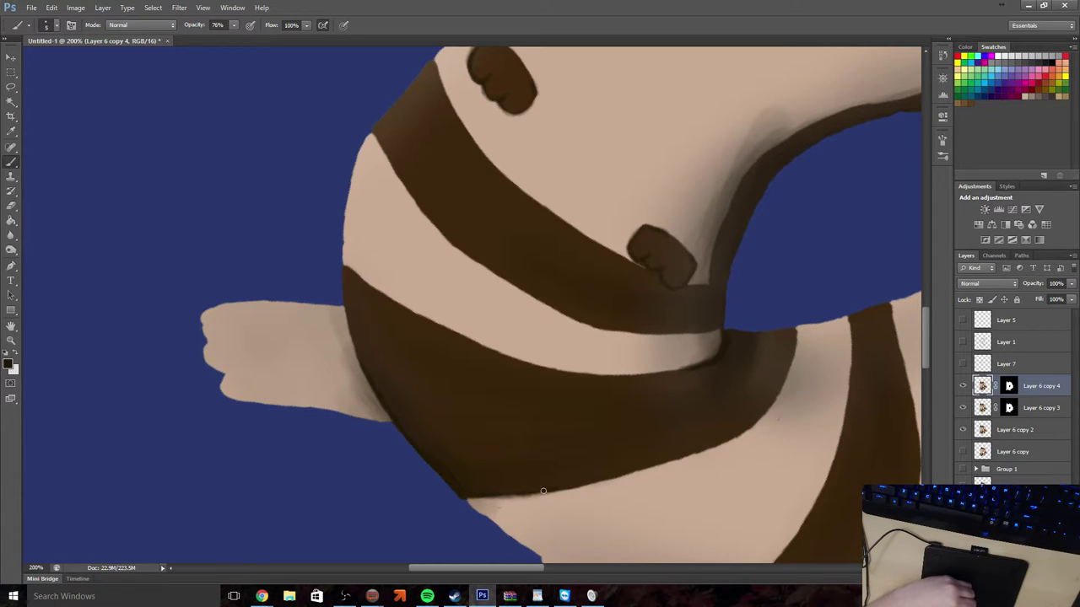
scroll(602, 470, "up", 3)
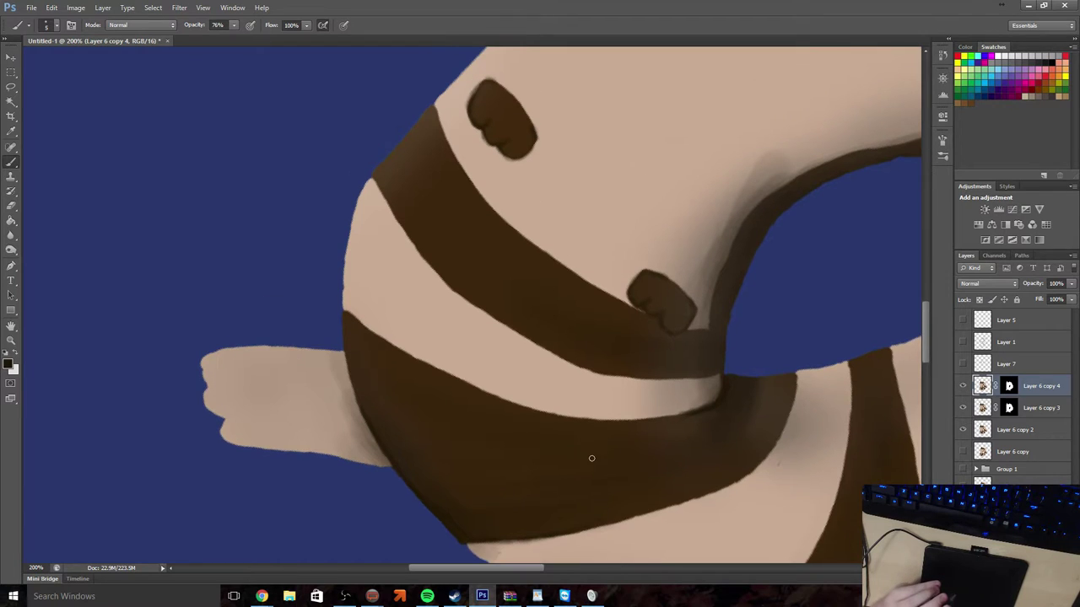
Brush thin dark lines along the edges and outer ends of the two brown tail stripes
scroll(557, 437, "right", 10)
scroll(557, 437, "down", 4)
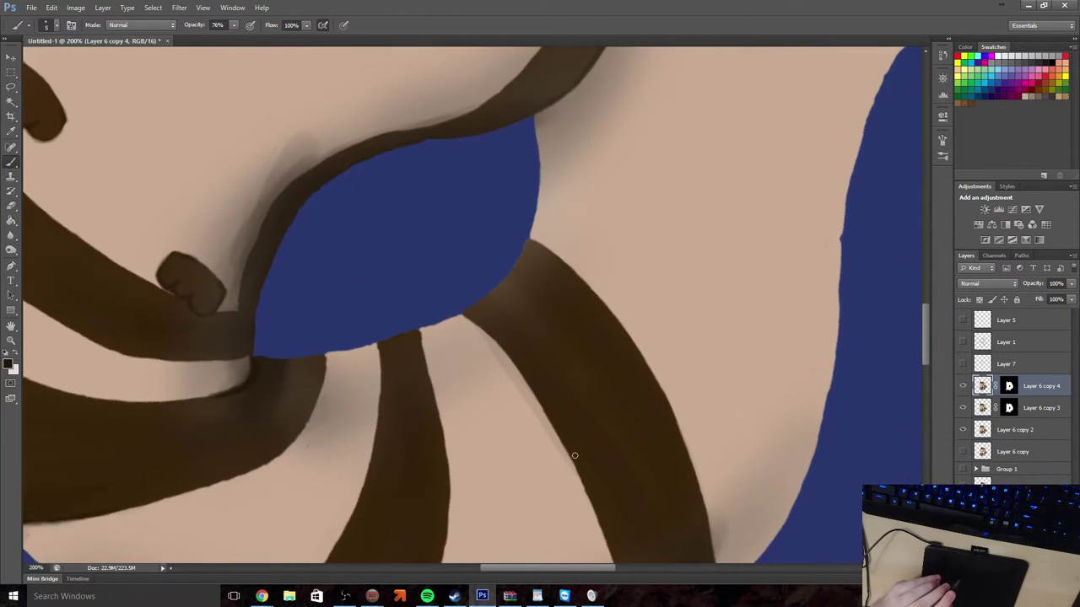
scroll(557, 437, "right", 10)
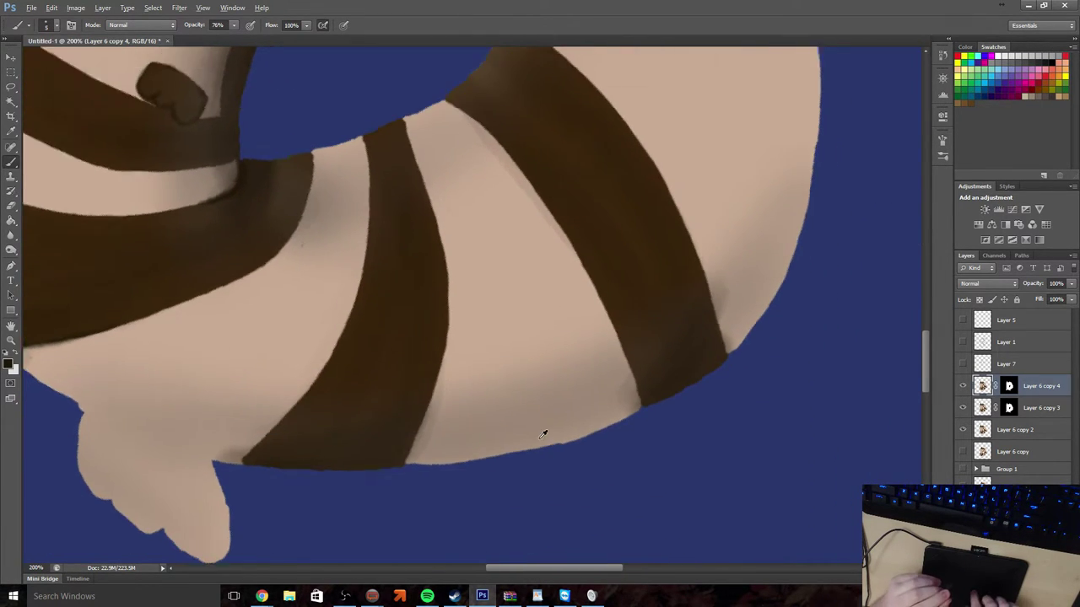
scroll(536, 435, "right", 1)
scroll(521, 405, "down", 1)
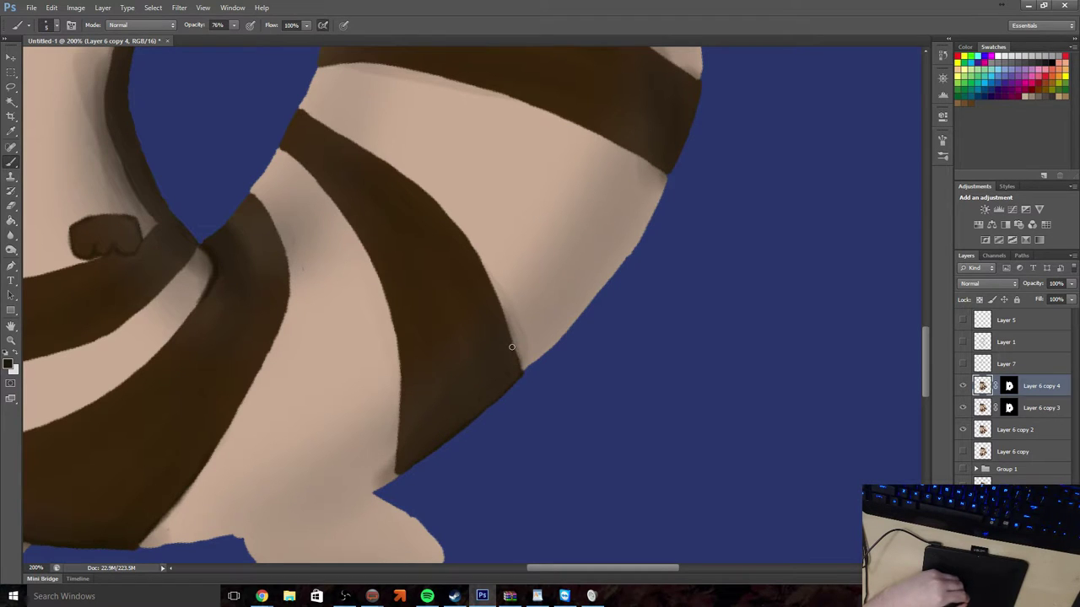
mouse_move(511, 347)
left_mouse_down()
mouse_move(518, 361)
mouse_move(508, 327)
left_mouse_up()
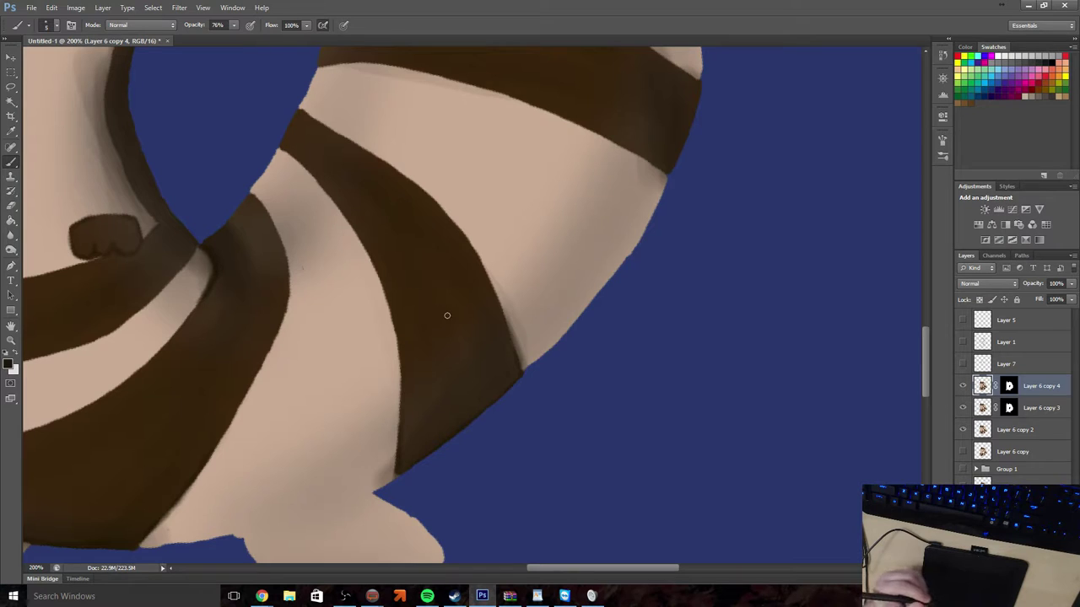
scroll(447, 315, "up", 5)
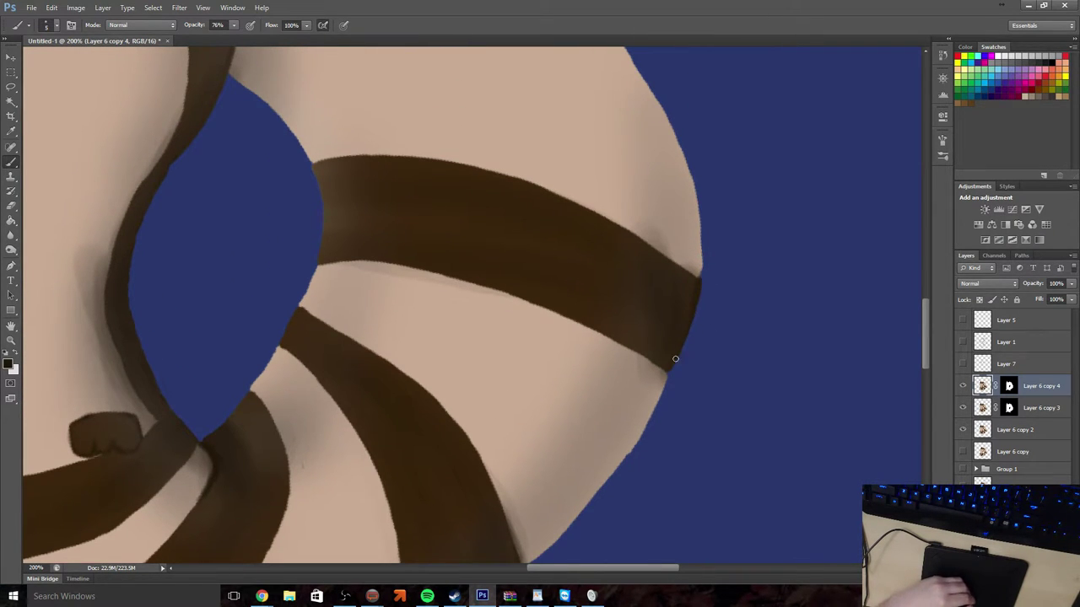
scroll(677, 360, "up", 3)
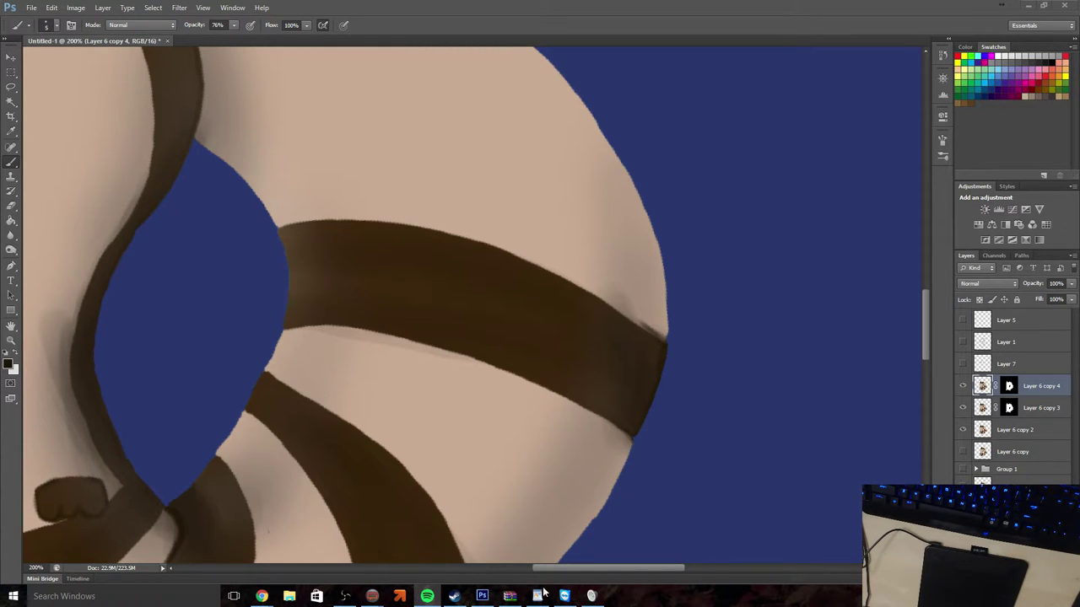
Brush thin dark lines along both sides of the pointed notch at the top of the beige face
left_click_drag(564, 574, 480, 554)
scroll(465, 531, "up", 2)
scroll(465, 532, "up", 5)
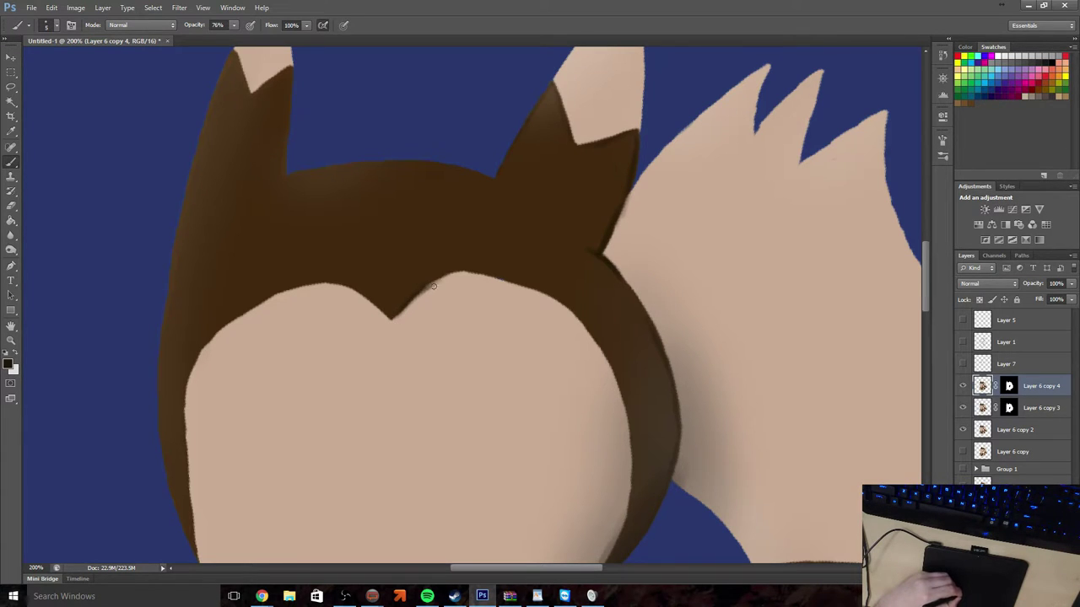
left_click_drag(452, 274, 427, 288)
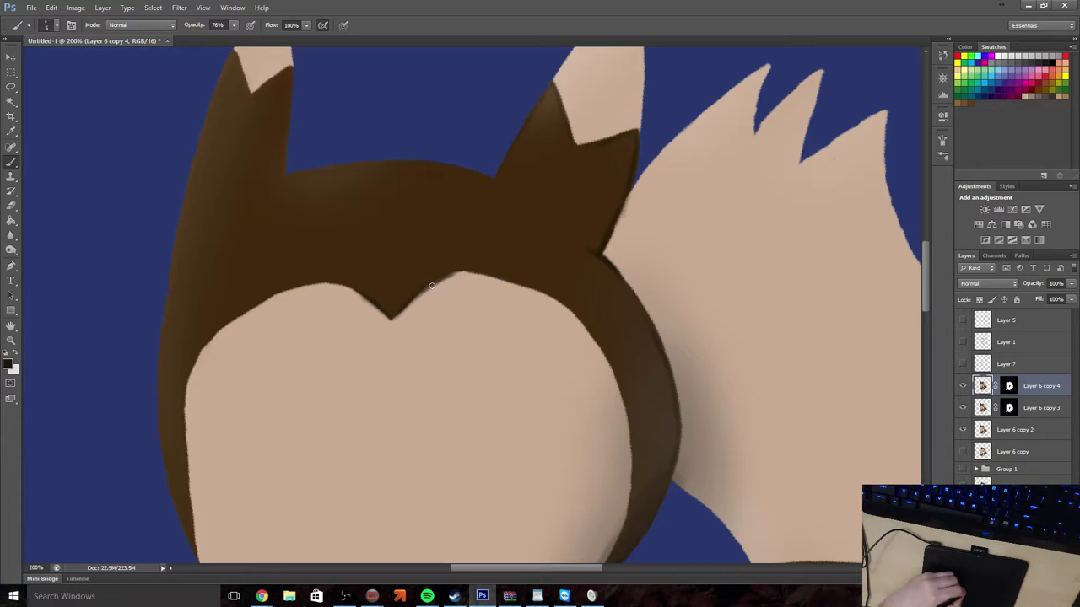
left_click_drag(474, 267, 381, 308)
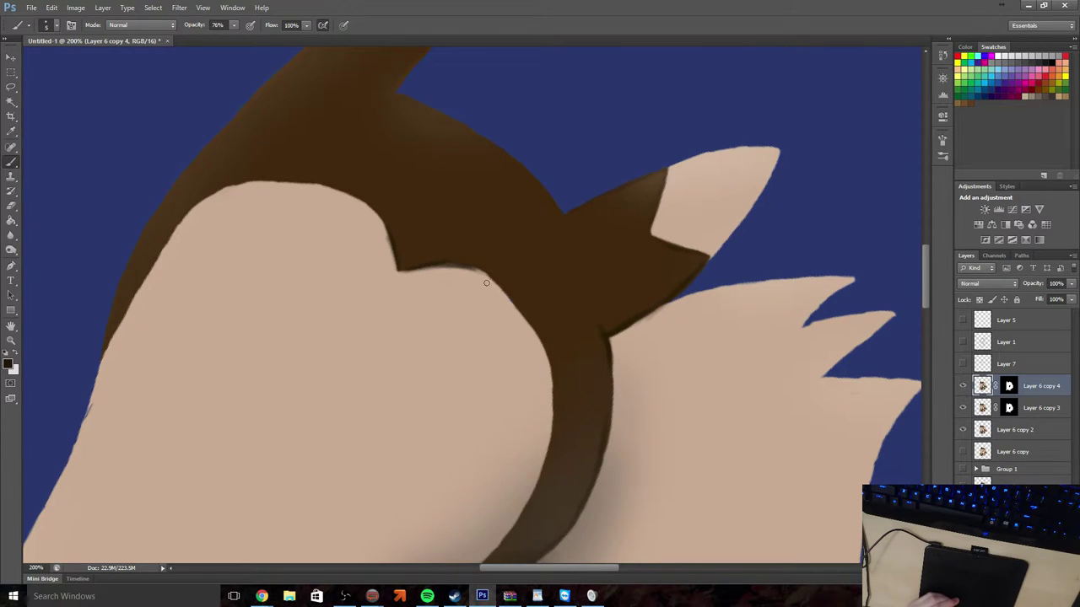
Brush a thin dark line around the right lobe of the beige face where it meets the brown band, undoing unsatisfactory strokes
mouse_move(476, 268)
left_mouse_down()
mouse_move(542, 345)
mouse_move(549, 444)
left_mouse_up()
key("ctrl+alt+z")
key("ctrl+alt+z")
key("ctrl+alt+z")
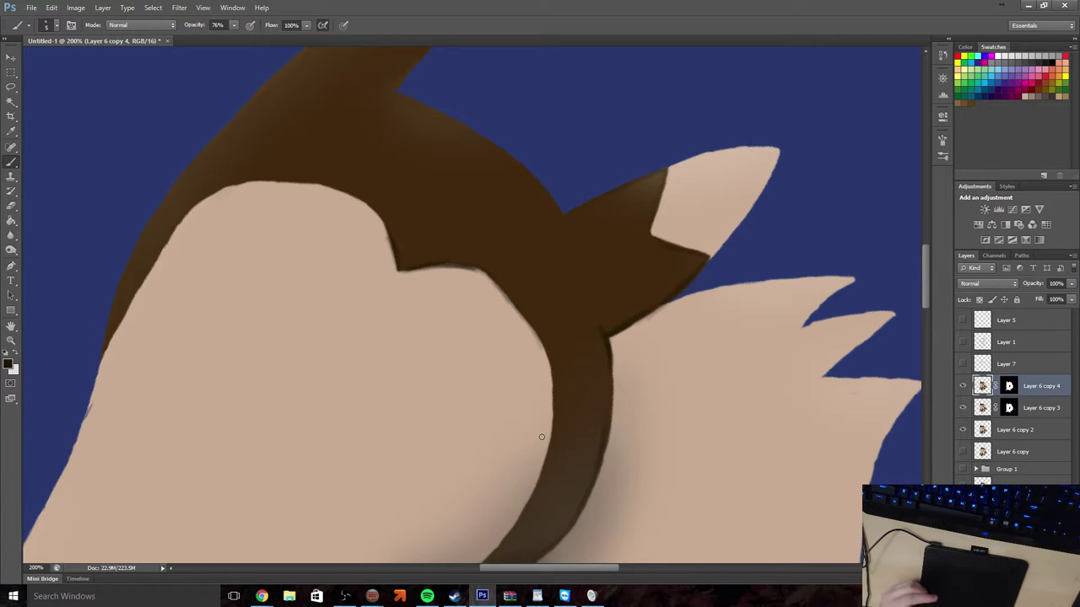
key("ctrl+alt+z")
key("ctrl+alt+z")
key("ctrl+alt+z")
key("ctrl+alt+z")
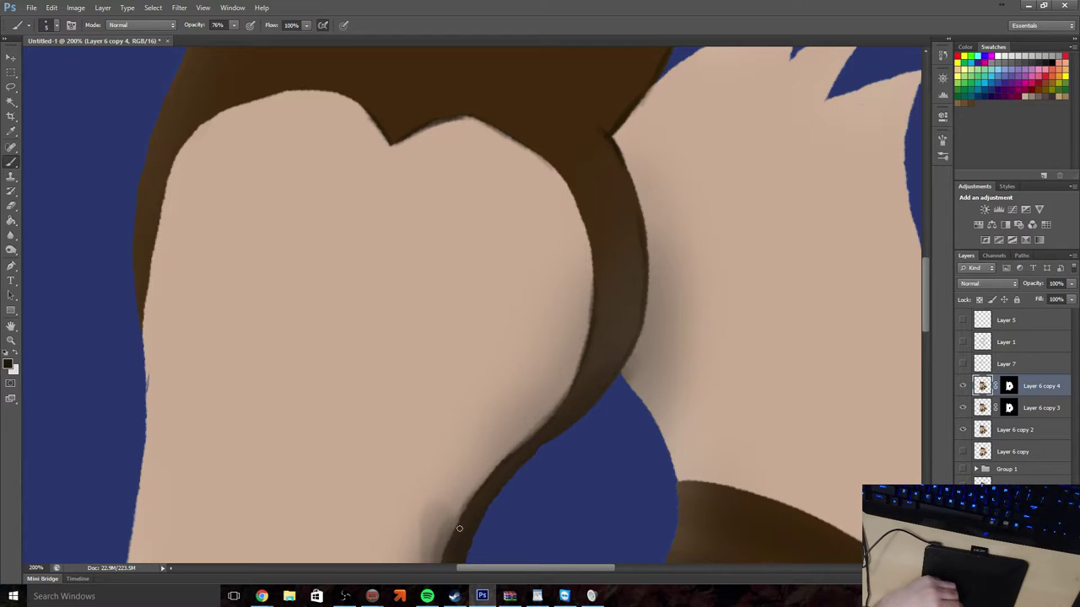
Continue the thin dark line down the inner edge of the narrow brown band to the small paw
scroll(473, 516, "down", 2)
scroll(471, 512, "down", 2)
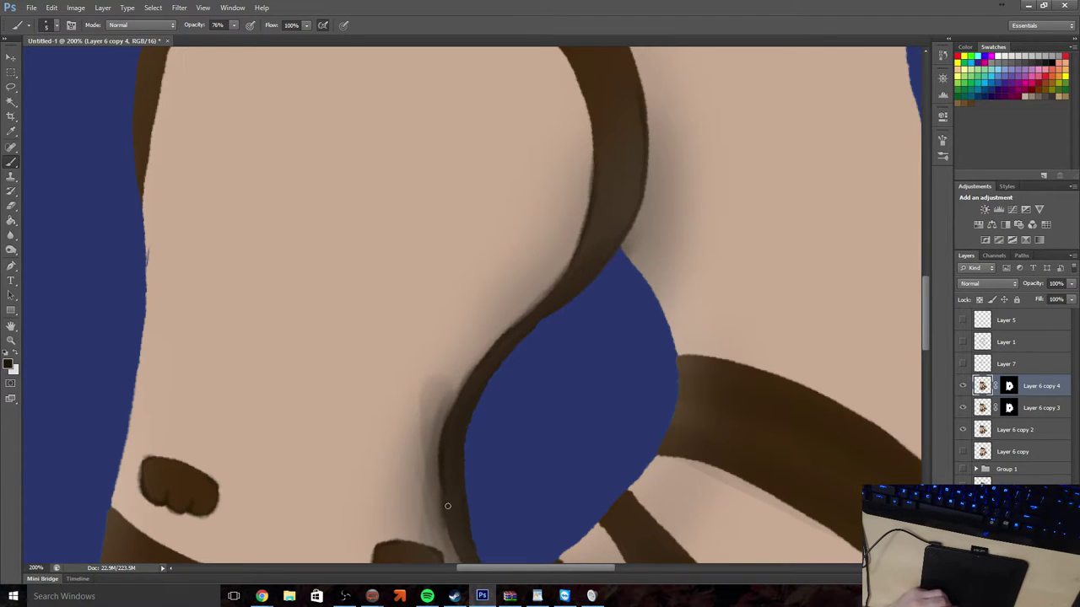
scroll(447, 506, "down", 3)
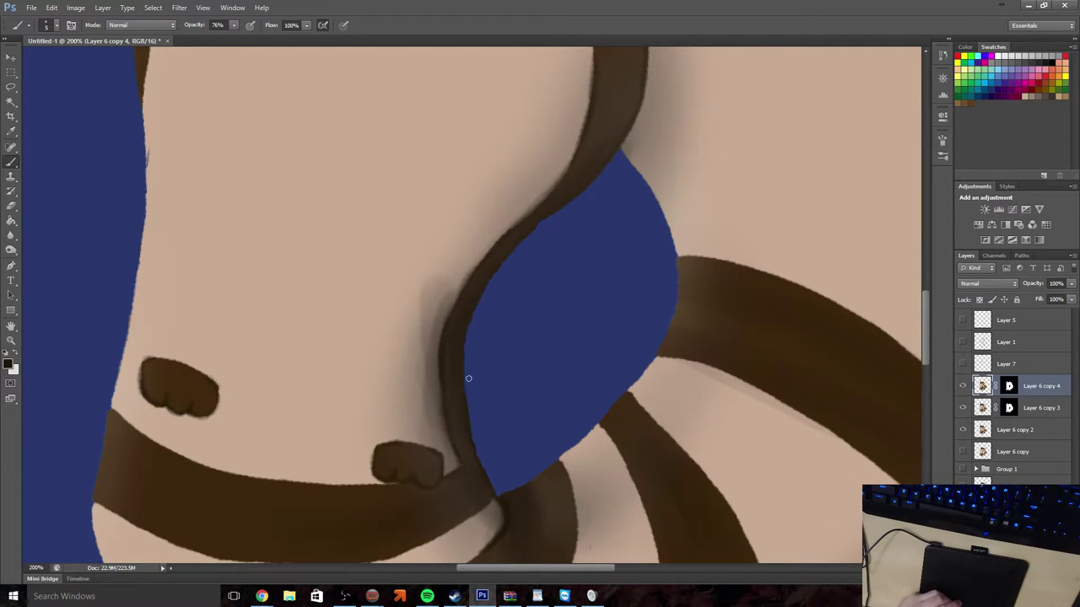
scroll(467, 329, "up", 8)
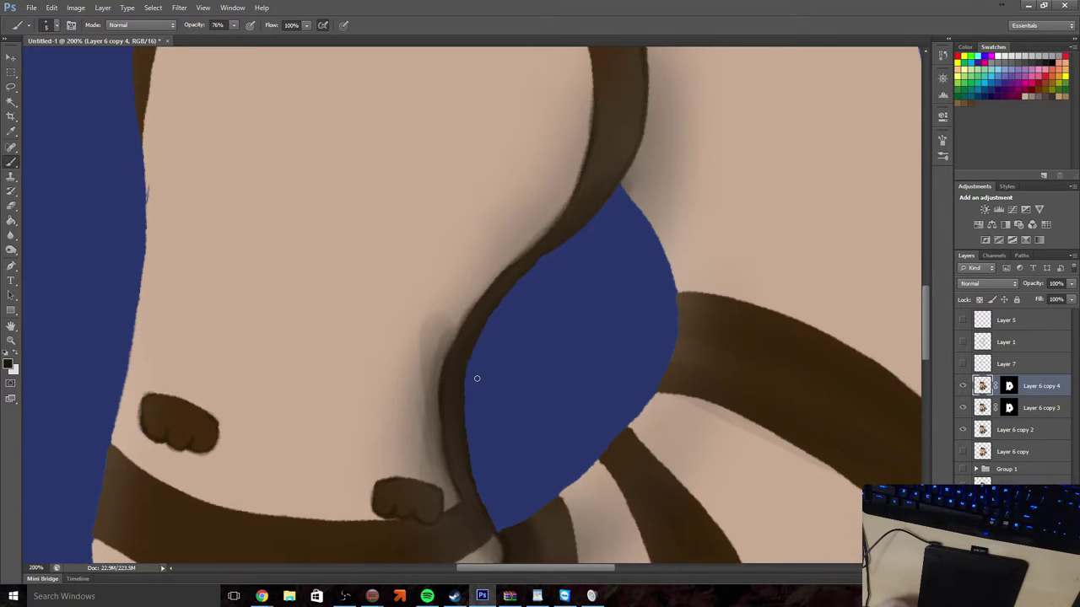
Brush thin dark lines in the corner at the left ear's base and along the left edge of the beige face
scroll(455, 349, "up", 8)
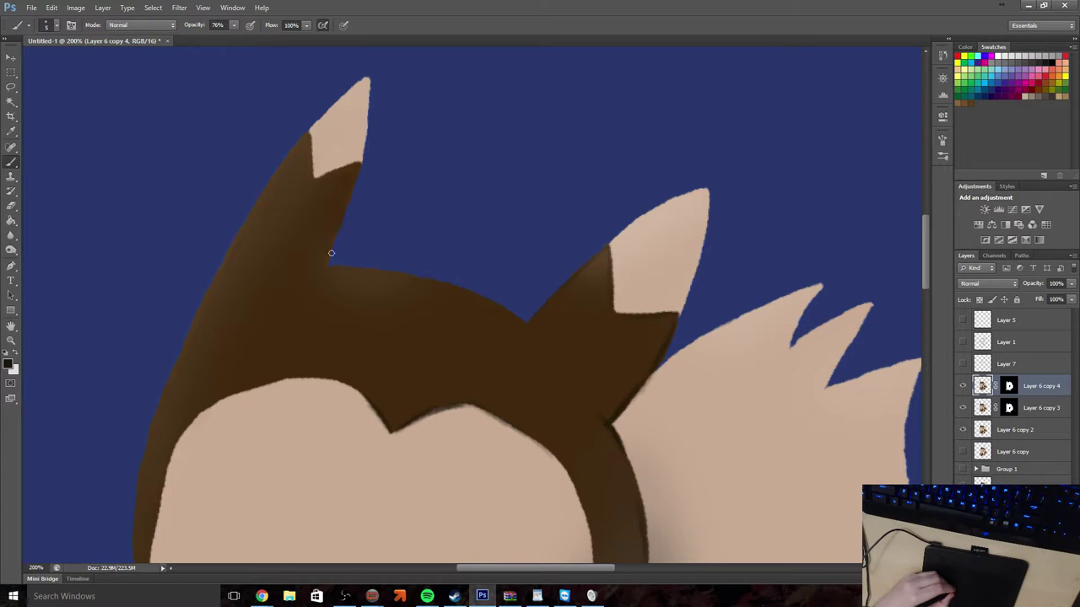
left_click_drag(331, 268, 364, 269)
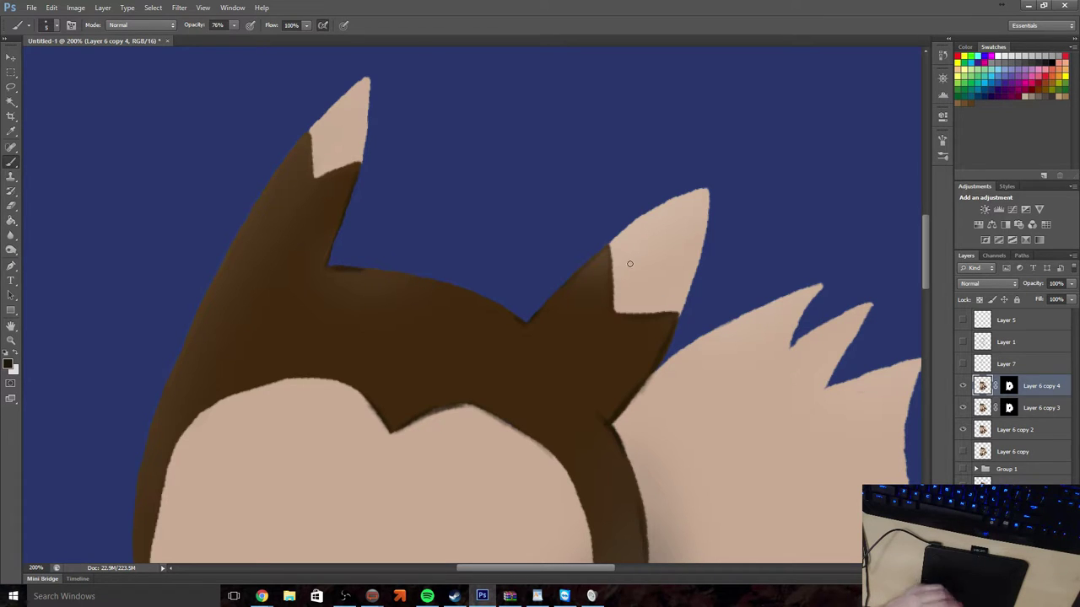
left_click_drag(501, 567, 457, 560)
scroll(457, 469, "down", 1)
scroll(443, 437, "down", 2)
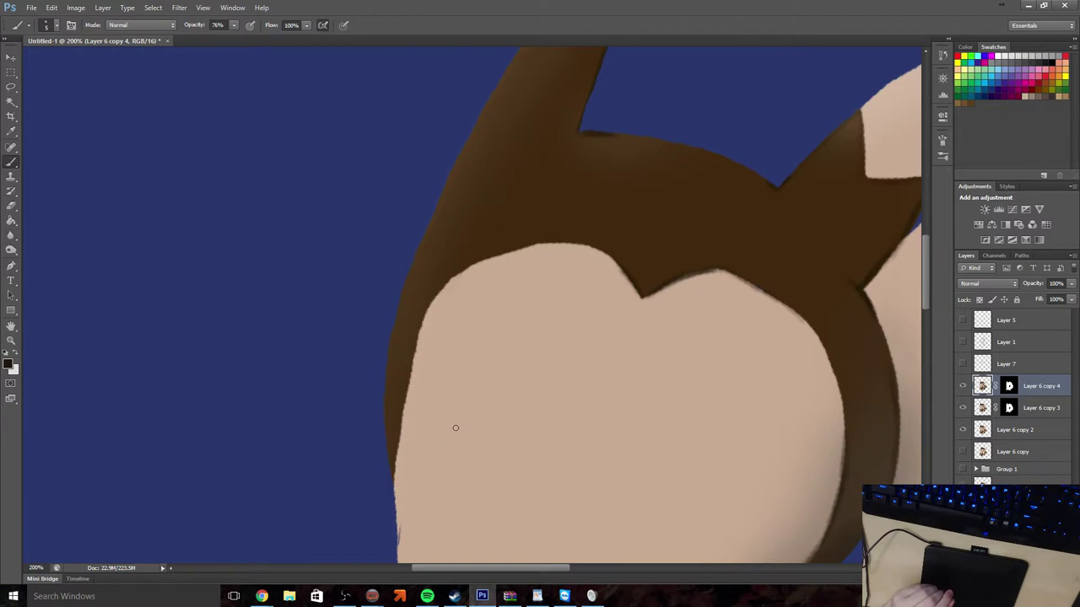
scroll(498, 388, "down", 2)
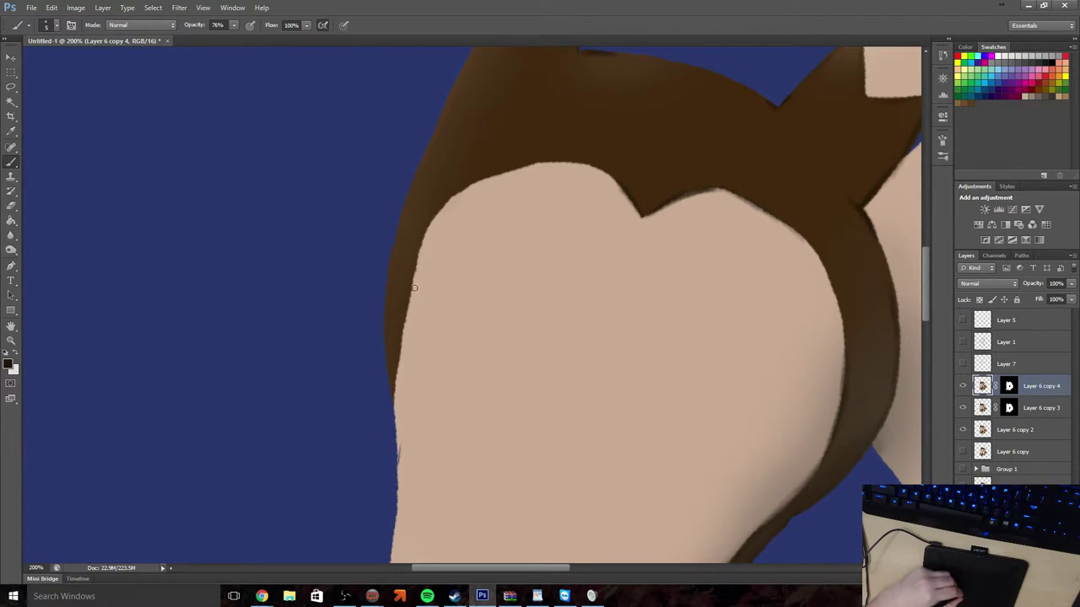
left_click_drag(429, 224, 501, 174)
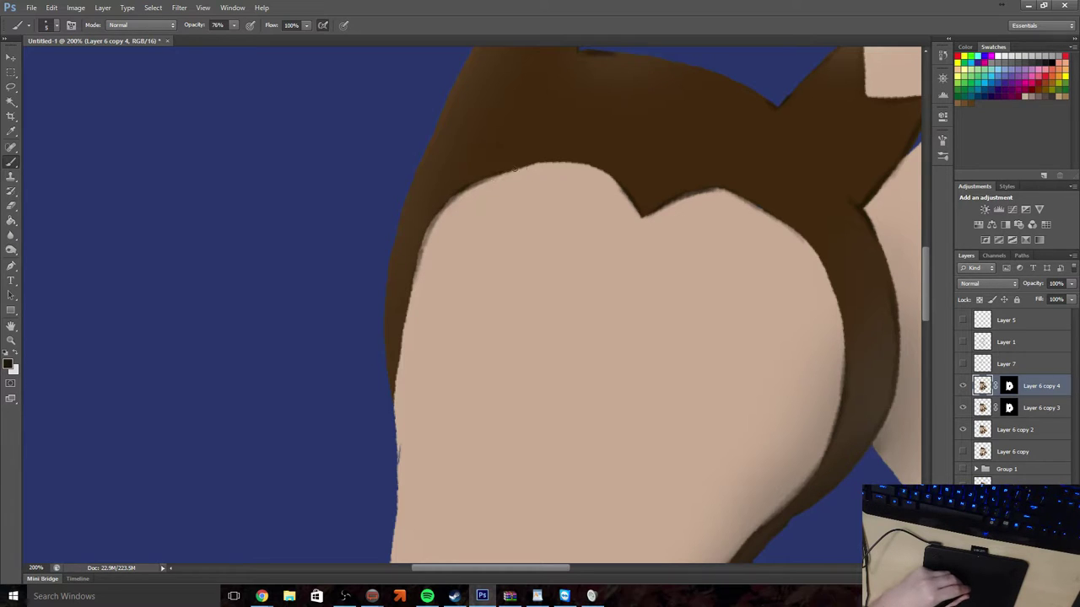
scroll(533, 156, "down", 3)
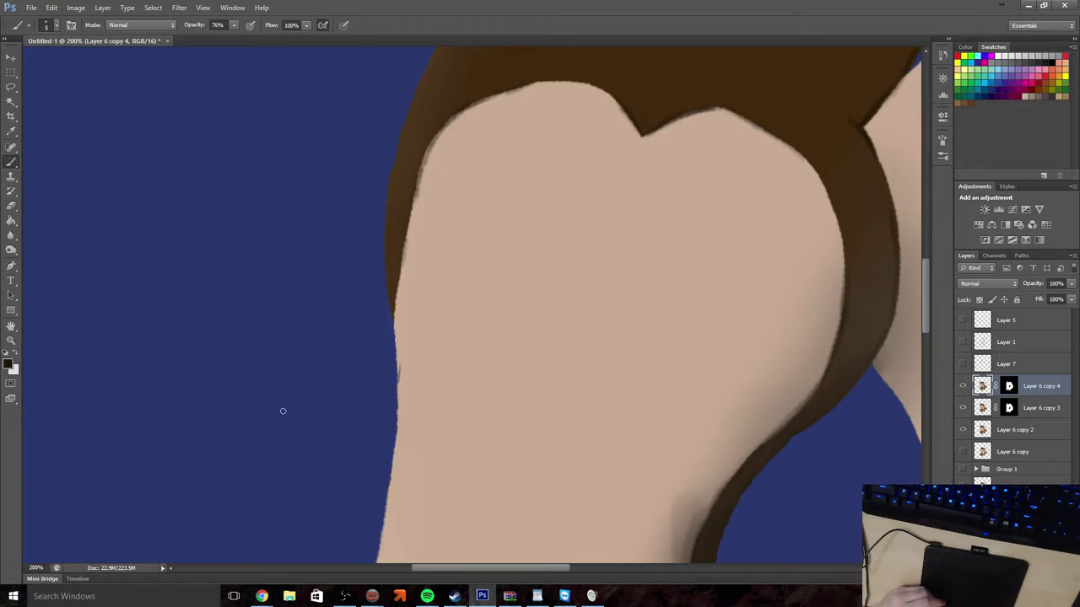
scroll(278, 376, "up", 4)
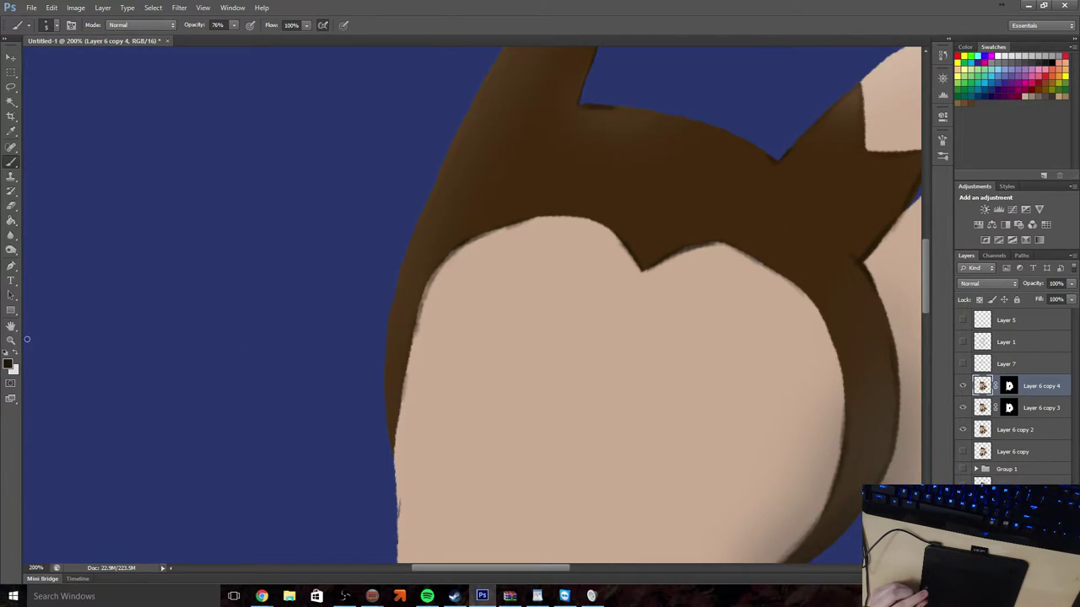
Examine the dark edge lines on the whole character from further out
left_click(11, 340)
left_click(57, 25)
left_click(368, 258)
left_click(384, 297)
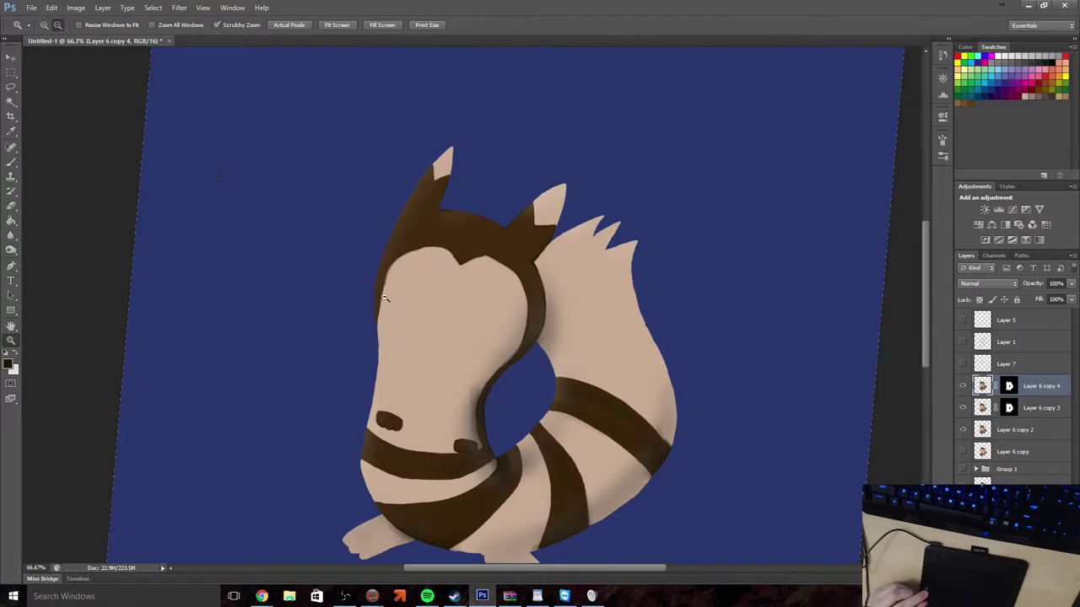
scroll(417, 325, "down", 4)
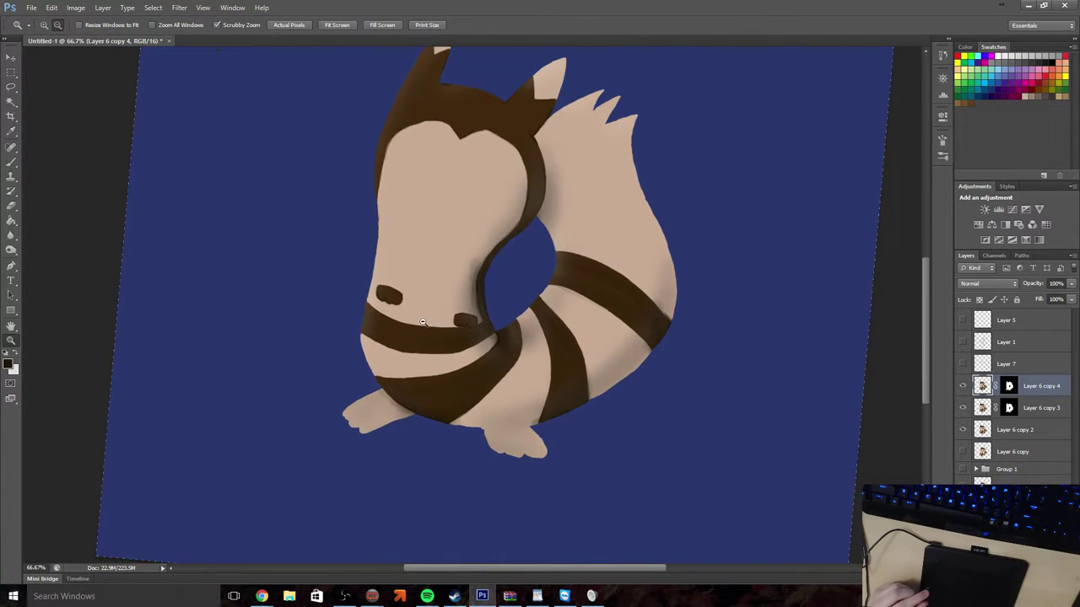
scroll(442, 327, "up", 2)
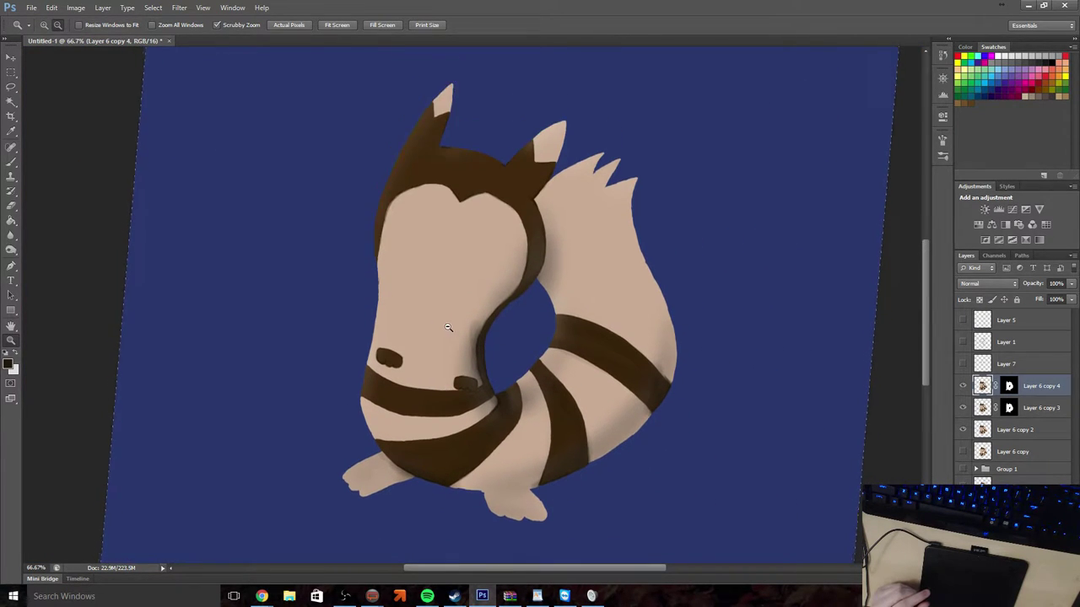
scroll(451, 328, "up", 1)
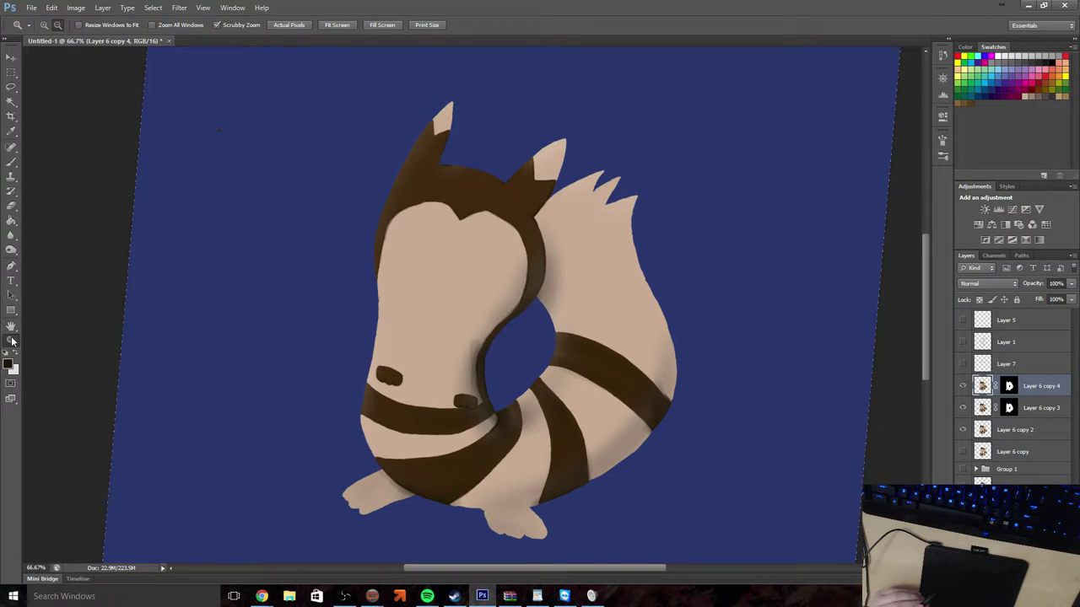
Set the foreground colour to the medium brown 723e0d for the ear tips
left_click_drag(581, 180, 516, 186)
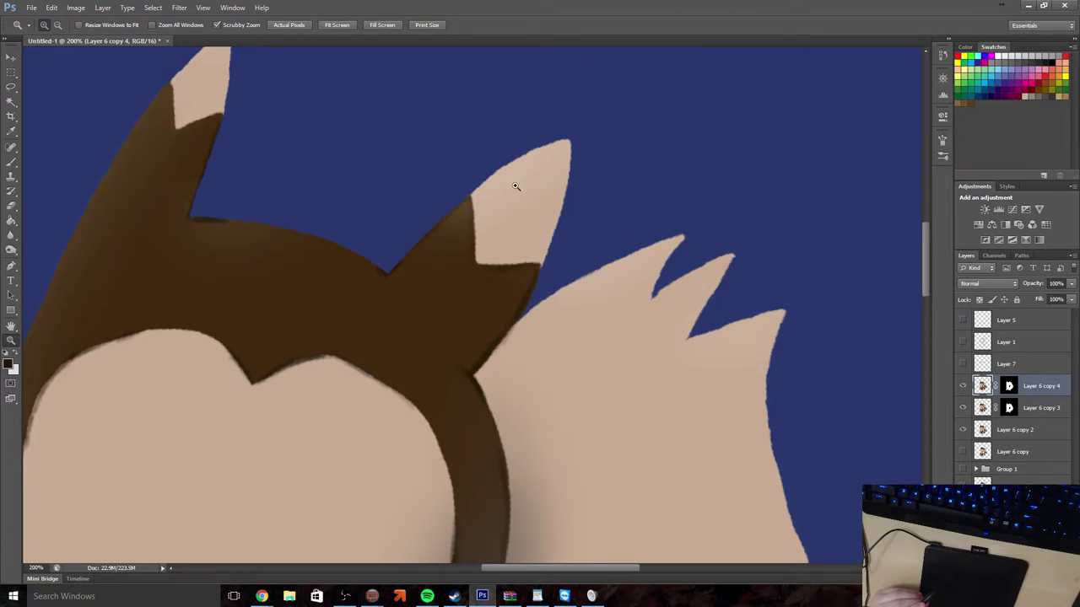
left_click(8, 365)
left_click_drag(539, 259, 517, 263)
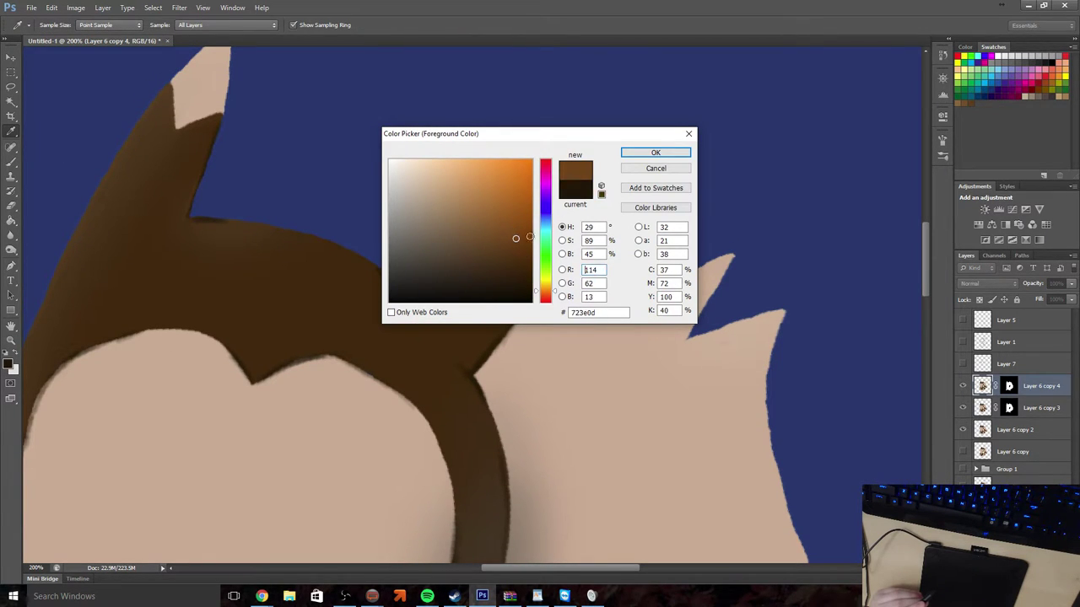
left_click(655, 152)
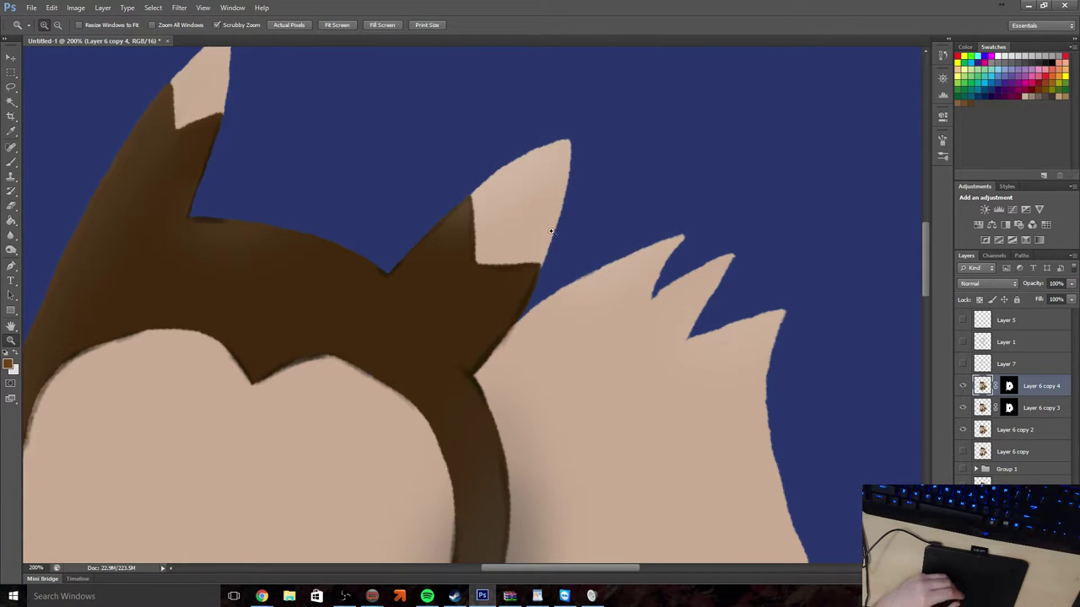
Brush thin brown lines along the outer edges of the beige tips of both ears
left_click(11, 181)
left_click(11, 162)
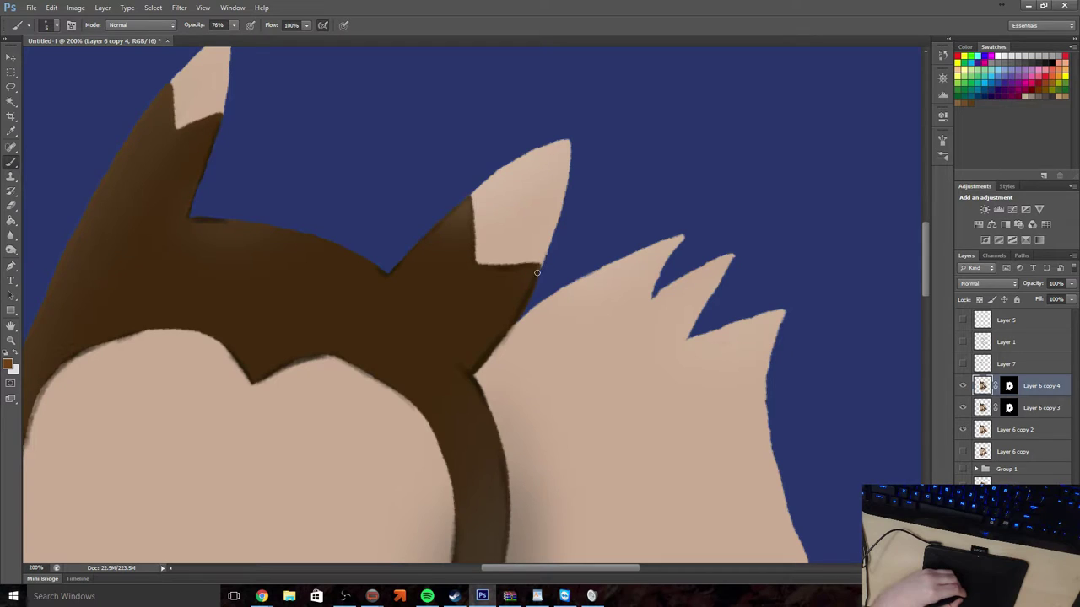
left_click_drag(536, 272, 567, 179)
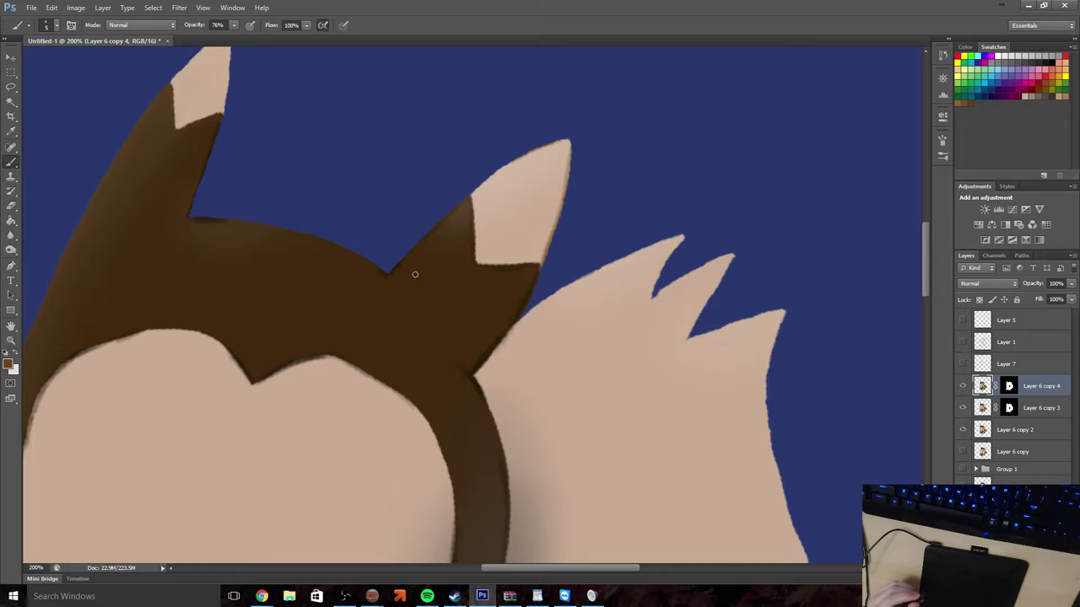
left_click_drag(564, 573, 527, 567)
scroll(363, 465, "up", 5)
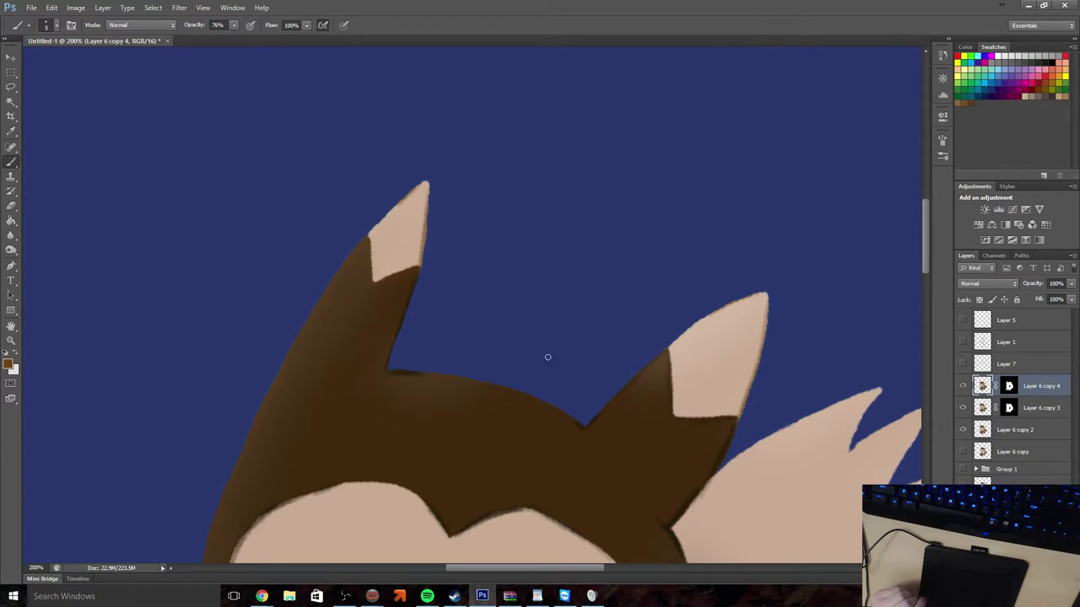
Examine the outlined ears, face and body, and compare the lines across the whole character
scroll(548, 356, "down", 10)
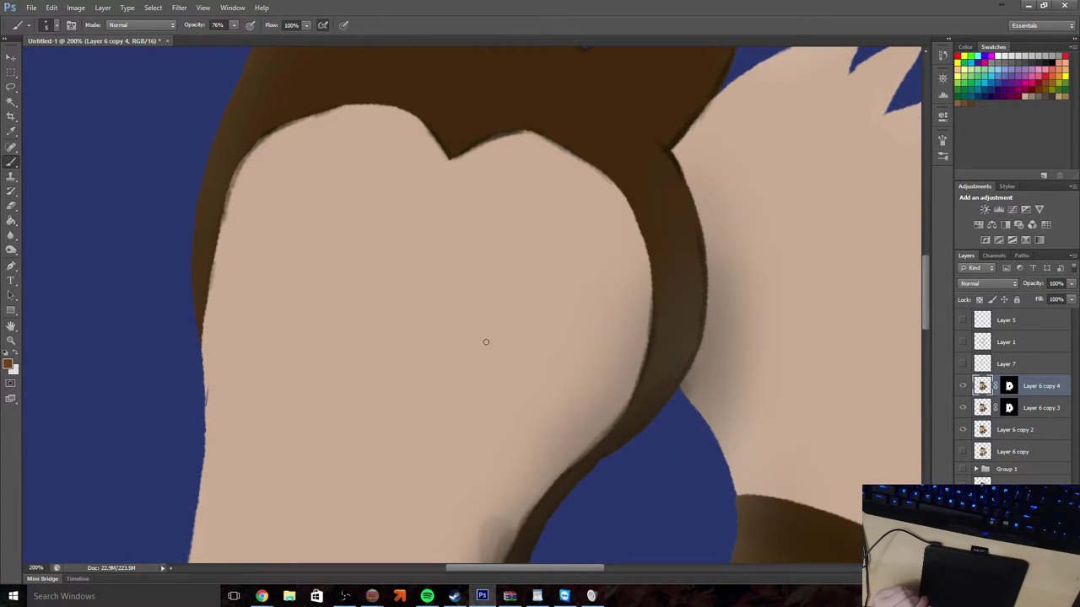
scroll(486, 342, "down", 2)
left_click(11, 340)
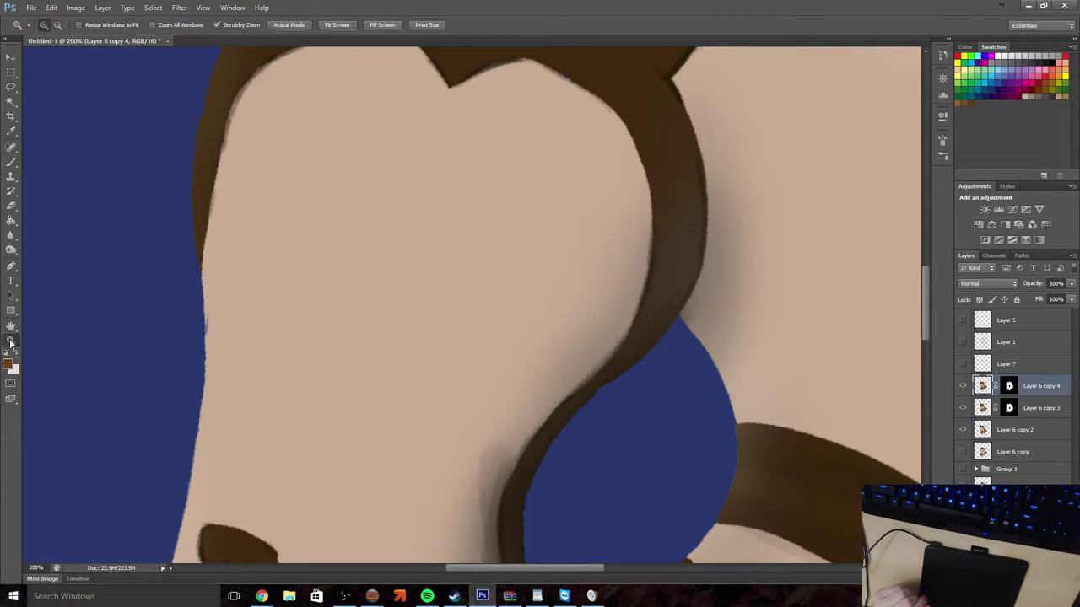
left_click(57, 24)
left_click(212, 149)
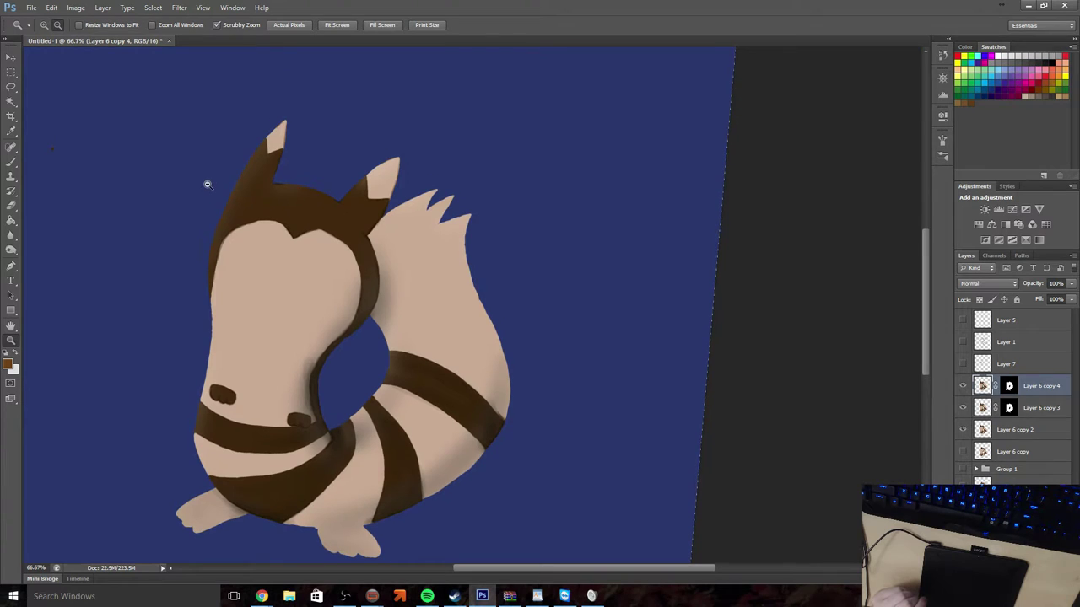
left_click(213, 182)
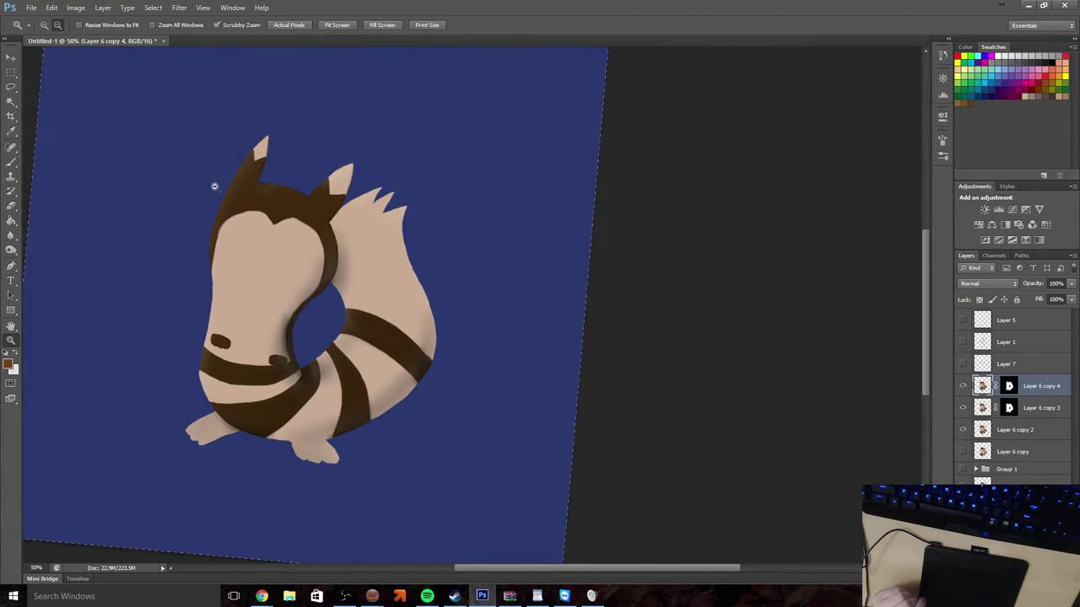
left_click(263, 150)
left_click(44, 25)
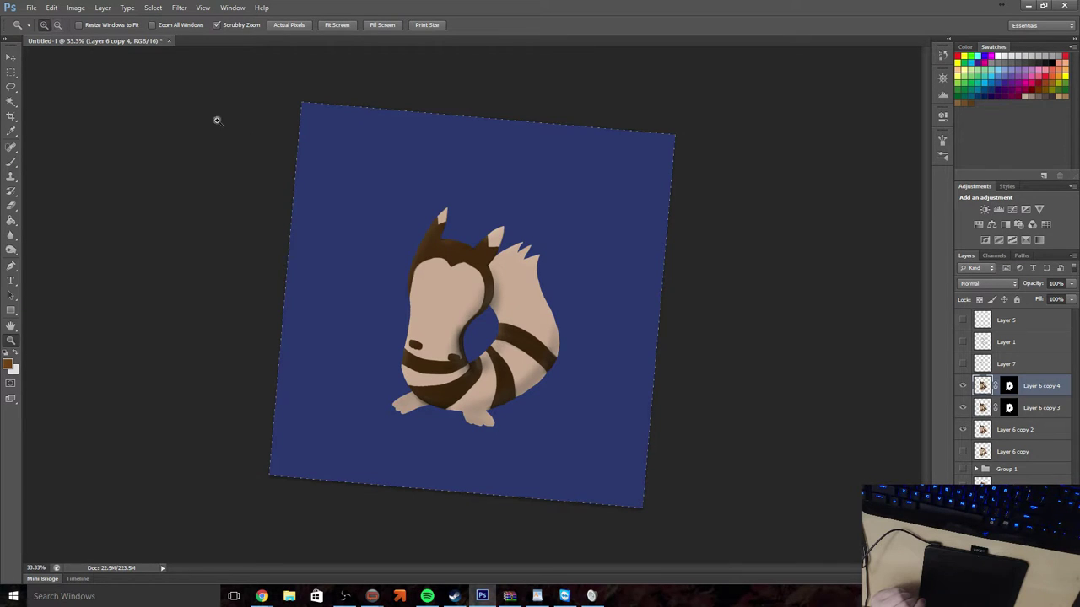
Change the foreground colour to a light orange and open the Brush tool's size and hardness settings
left_click_drag(476, 285, 517, 259)
left_click(518, 259)
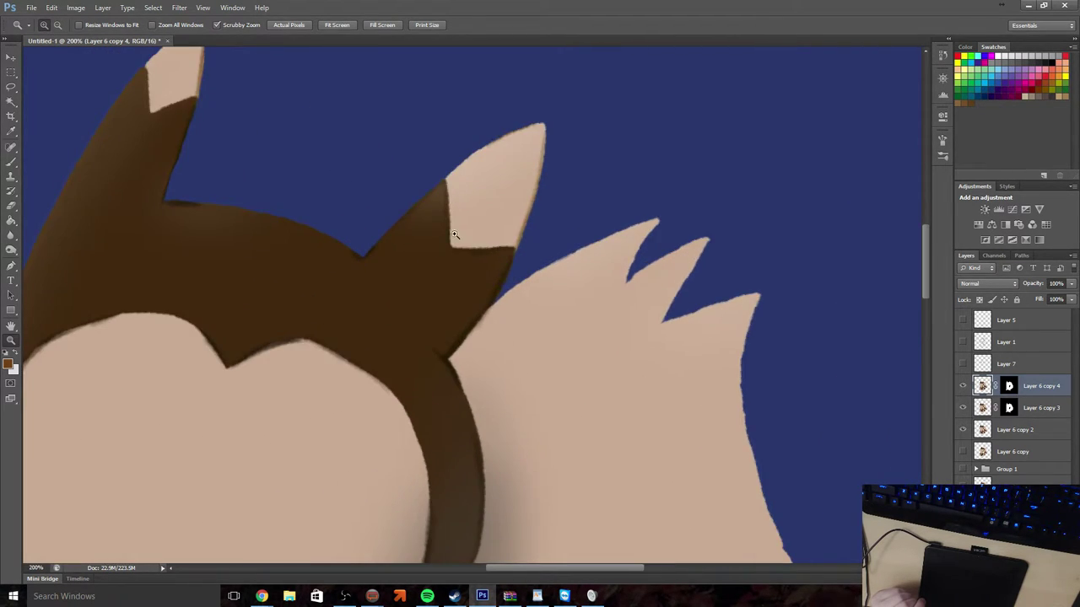
left_click(8, 365)
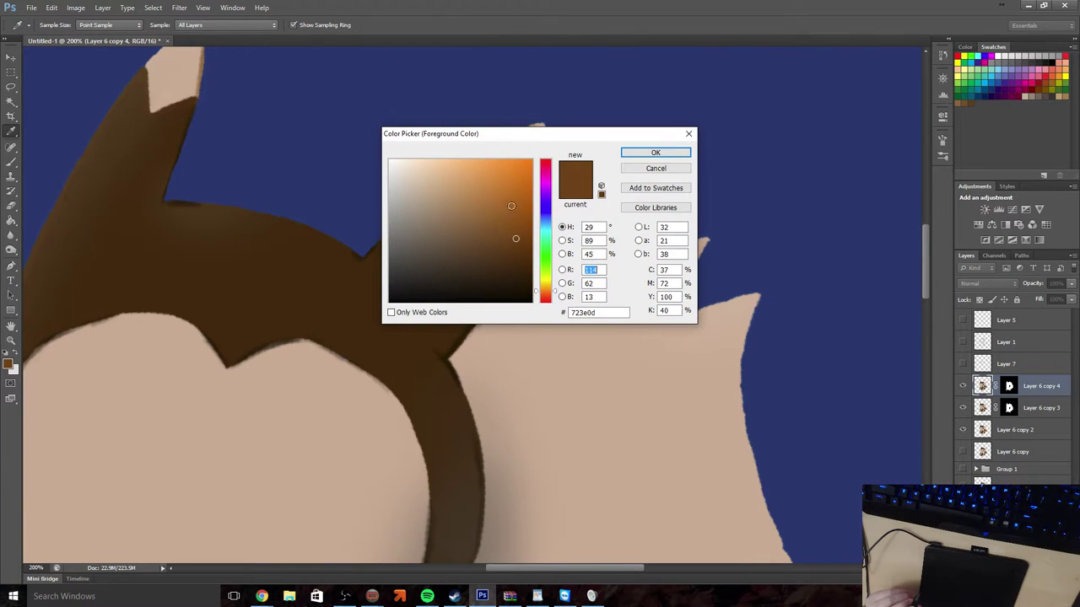
left_click_drag(510, 205, 469, 151)
left_click(656, 152)
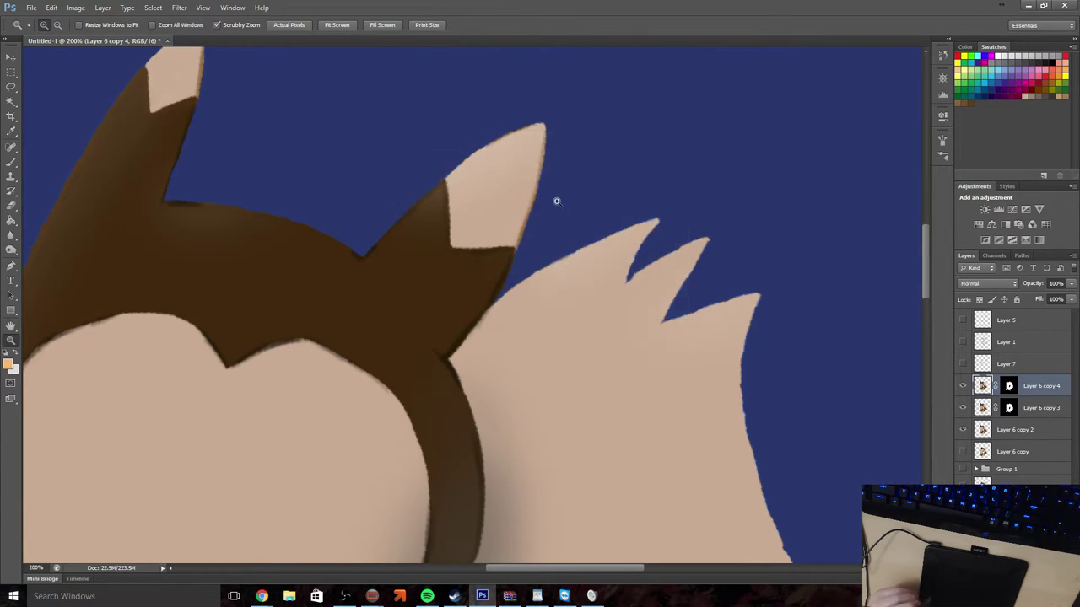
left_click(11, 162)
left_click(56, 25)
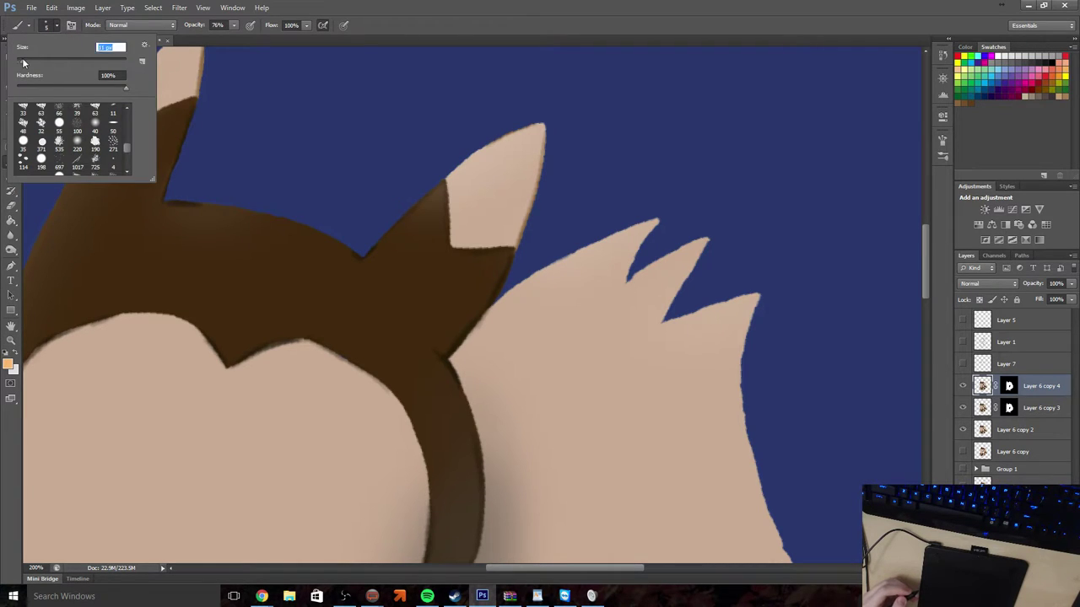
Set the brush to 13 px with 56% hardness and paint an orange rim highlight along the right ear's light tip
left_click_drag(43, 86, 37, 90)
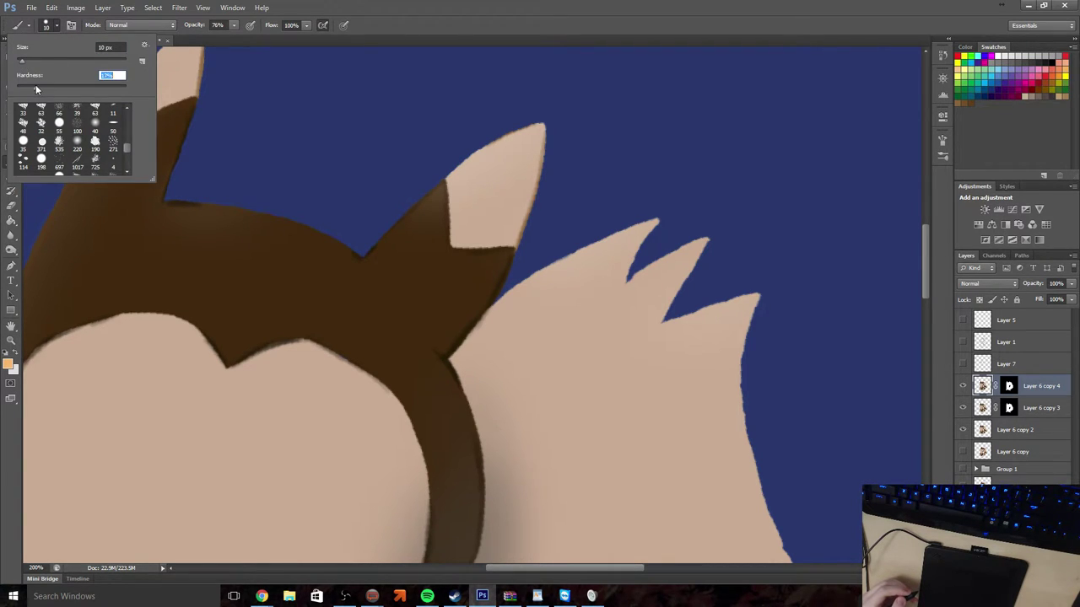
left_click(23, 61)
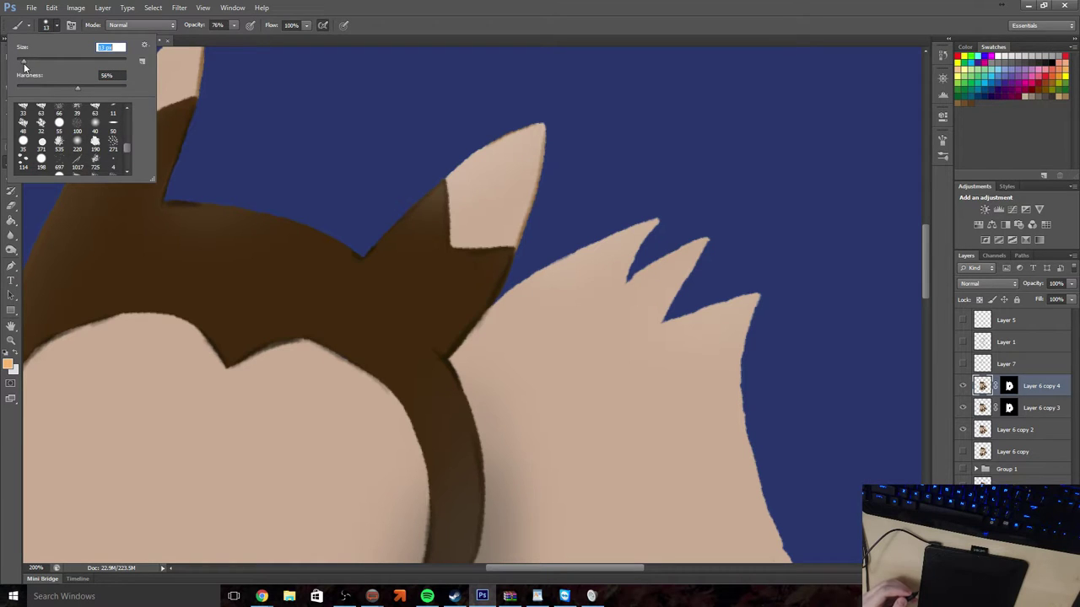
left_click(537, 180)
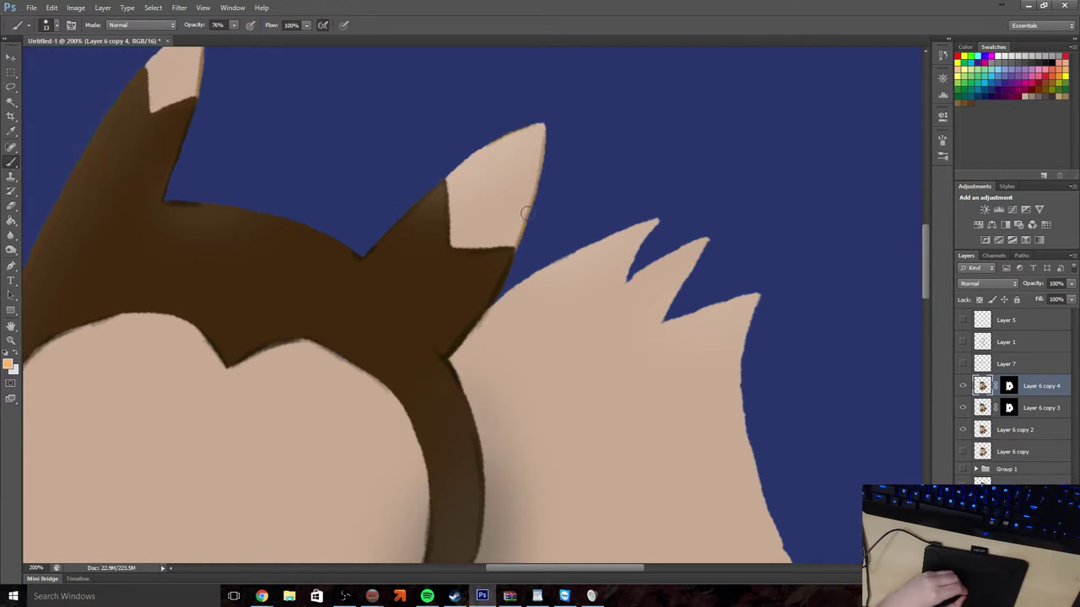
left_click_drag(523, 229, 540, 143)
mouse_move(537, 180)
left_mouse_down()
mouse_move(544, 135)
mouse_move(524, 127)
left_mouse_up()
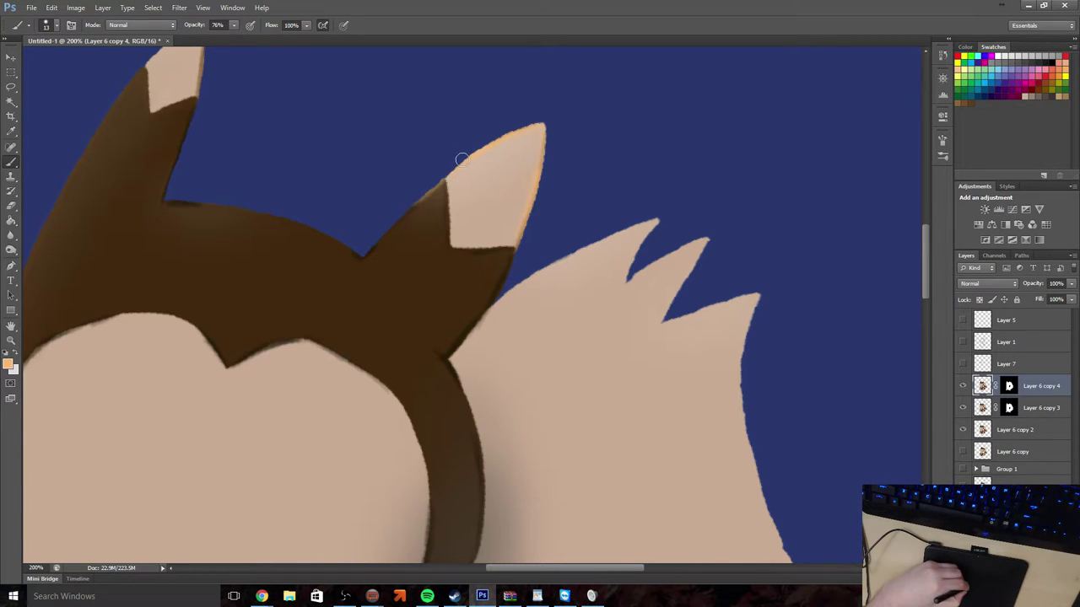
Undo the last brush stroke on the right ear's brown edge and lower the brush opacity to 7%
left_click(51, 7)
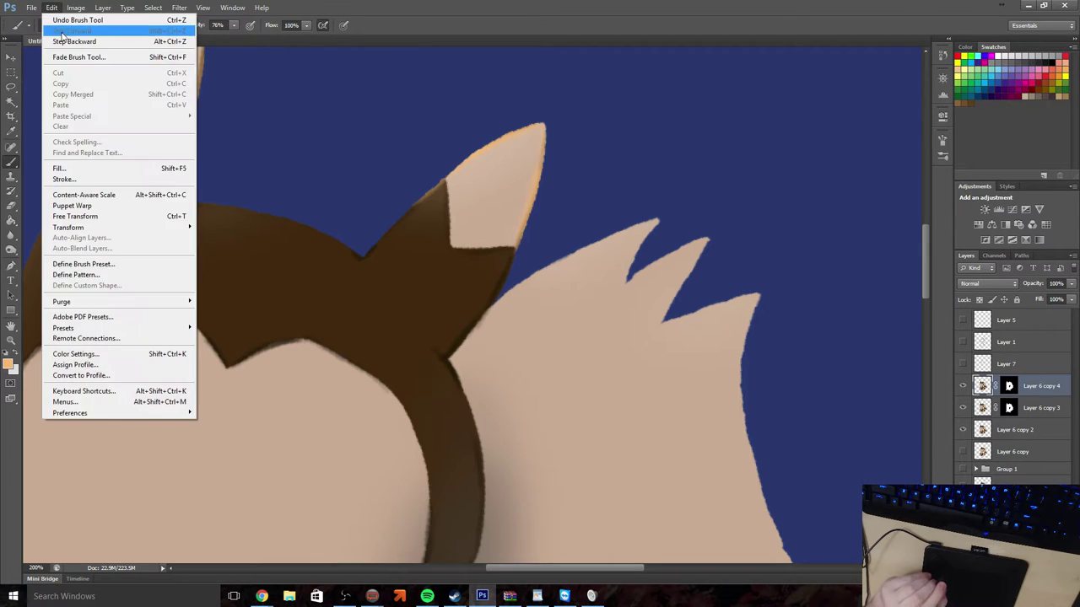
left_click(205, 32)
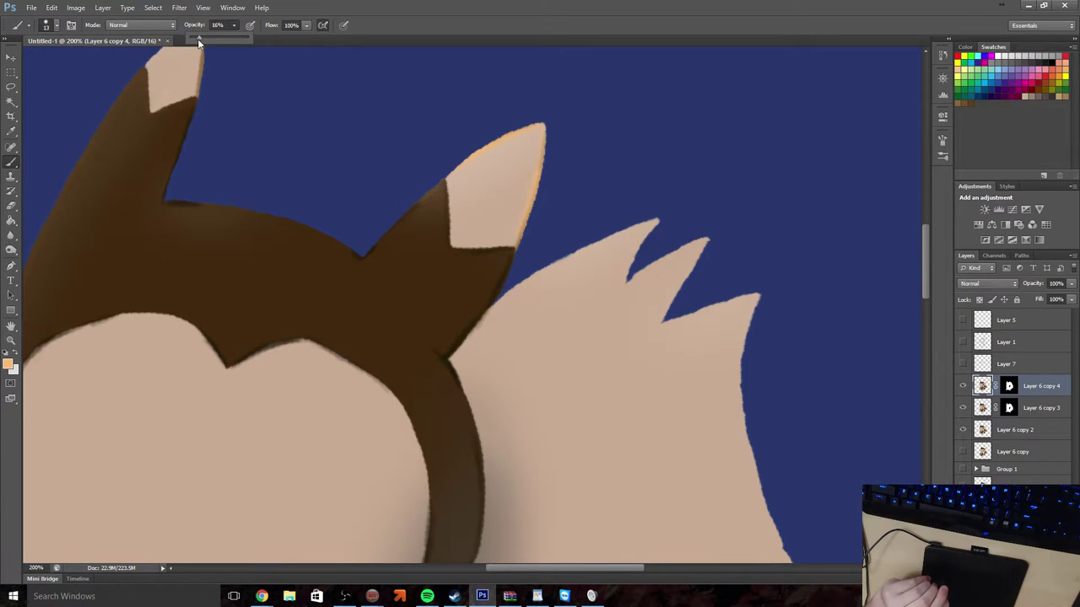
left_click_drag(198, 42, 193, 42)
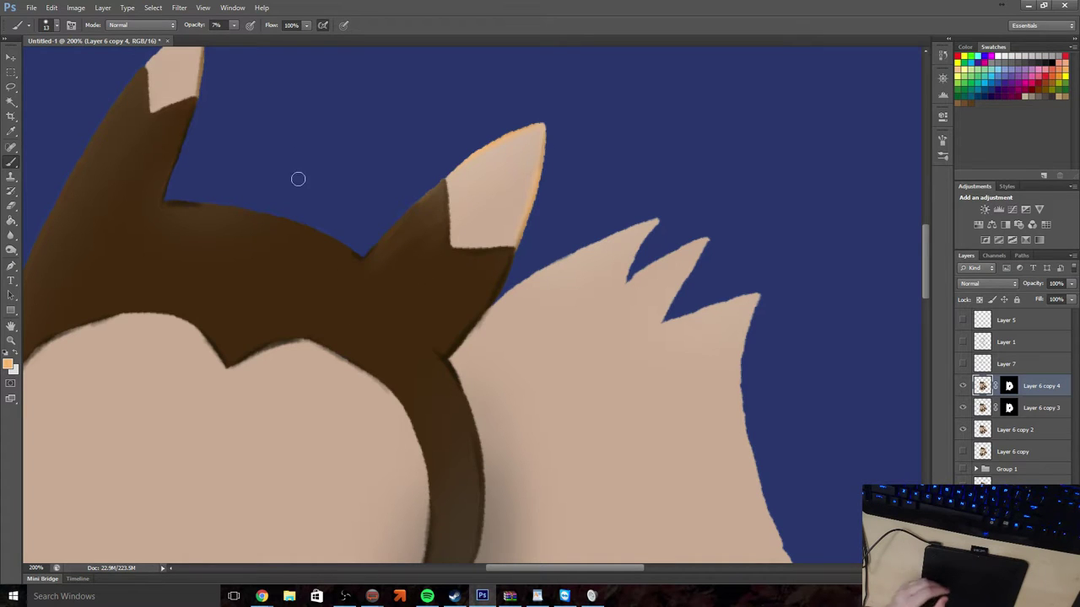
Paint faint orange highlights along the left ear, the brown top of the head and its outer edge
left_click_drag(538, 570, 493, 565)
scroll(274, 394, "up", 2)
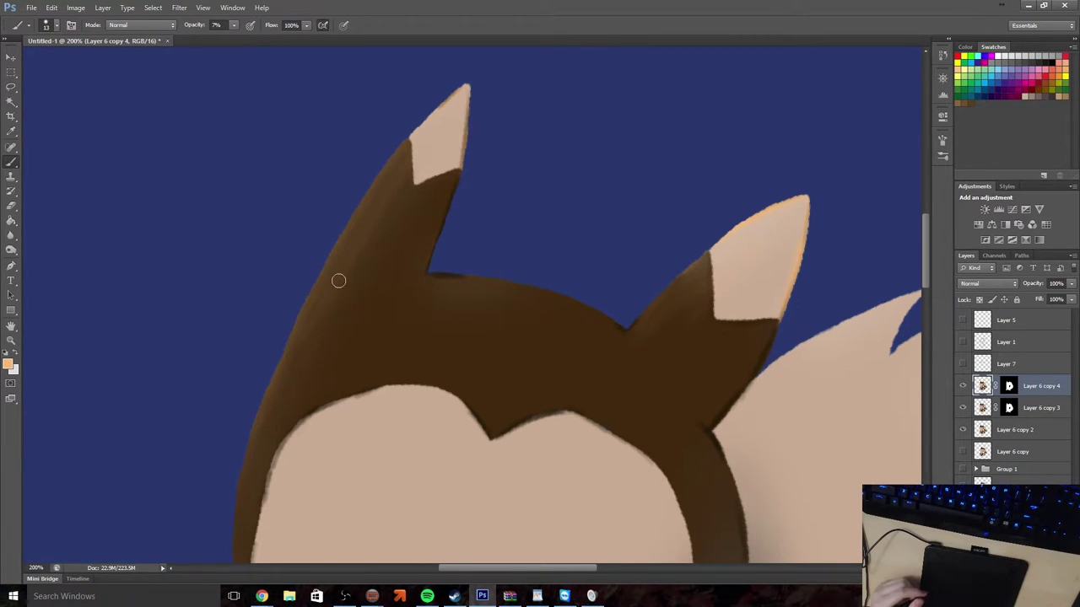
scroll(338, 282, "down", 5)
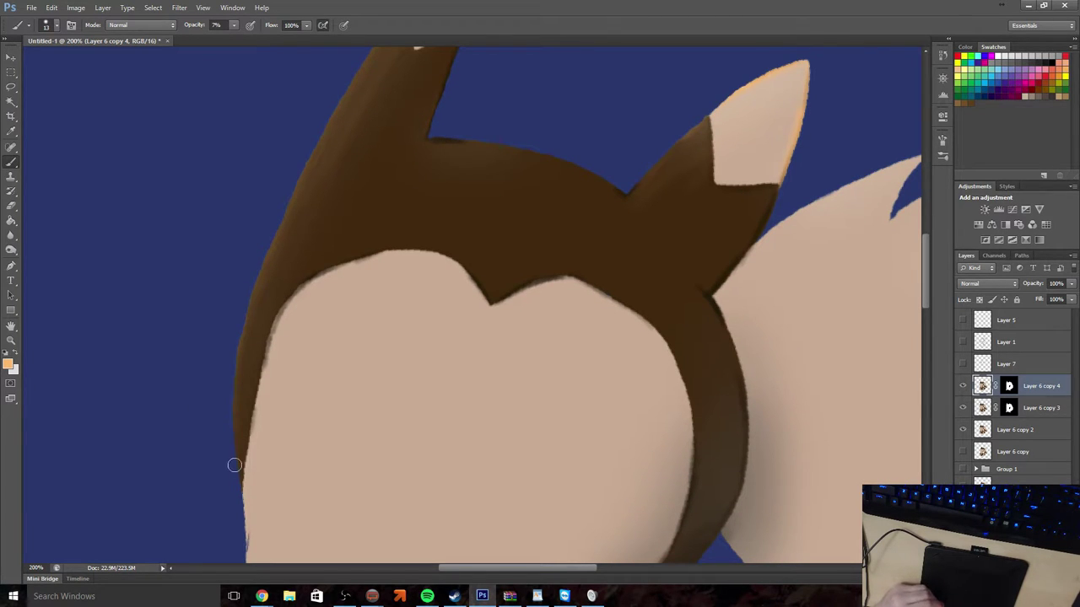
scroll(203, 472, "up", 3)
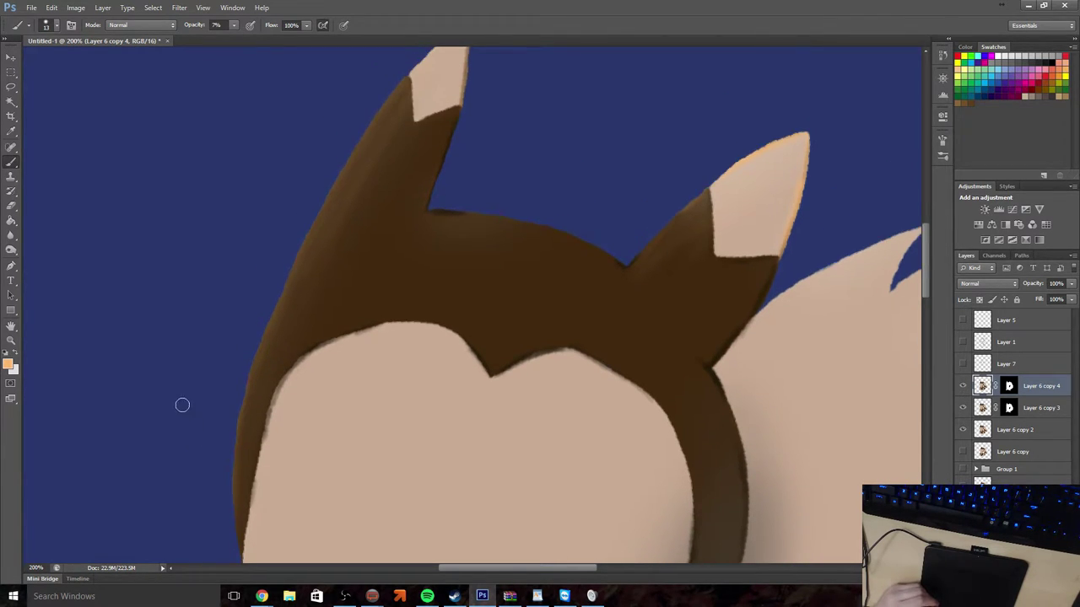
scroll(184, 403, "up", 1)
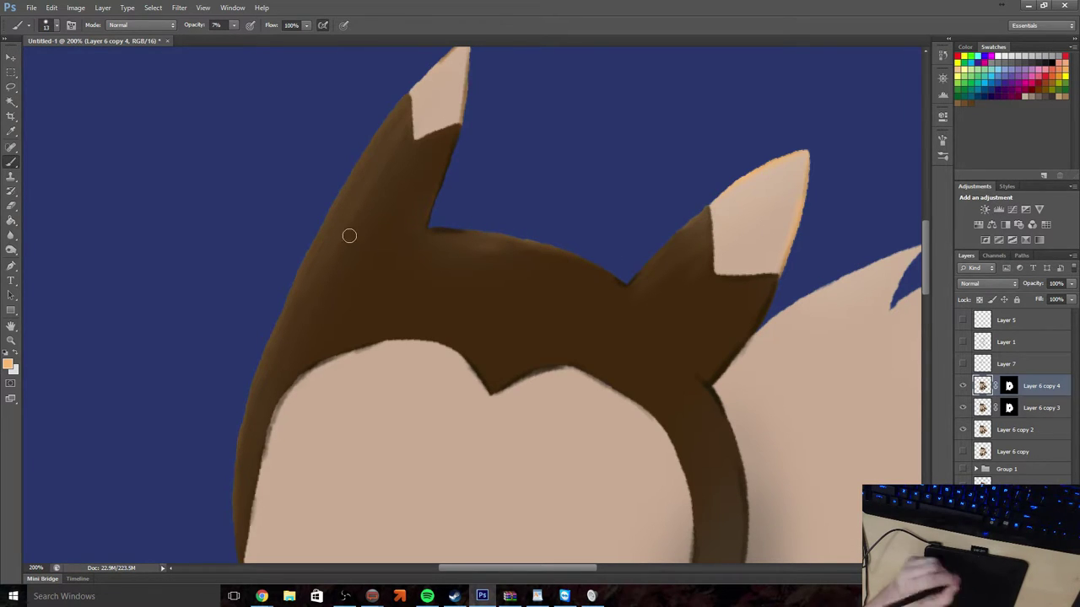
Set the brush to 33% opacity and 133 px, and try a broad orange highlight over the left ear
left_click(11, 341)
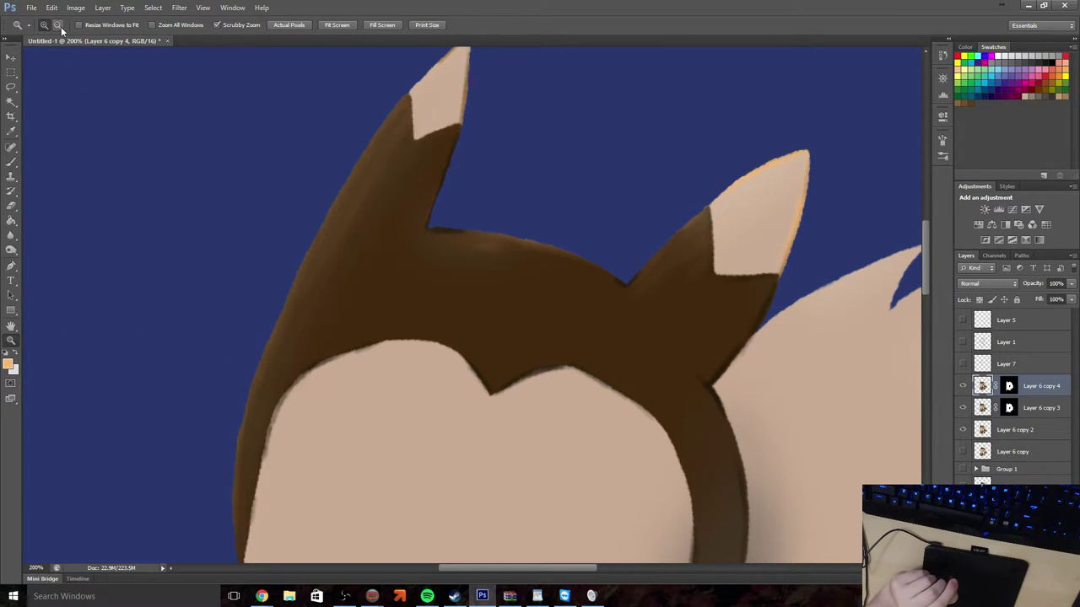
left_click(369, 244, "alt")
left_click(379, 282, "alt")
left_click(402, 277, "alt")
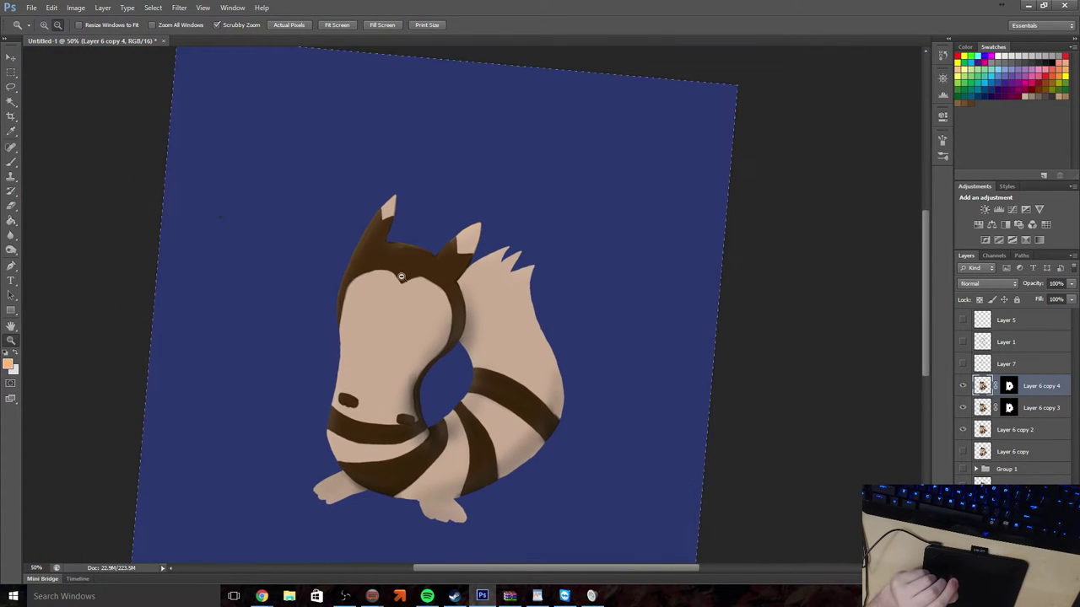
scroll(431, 330, "down", 2)
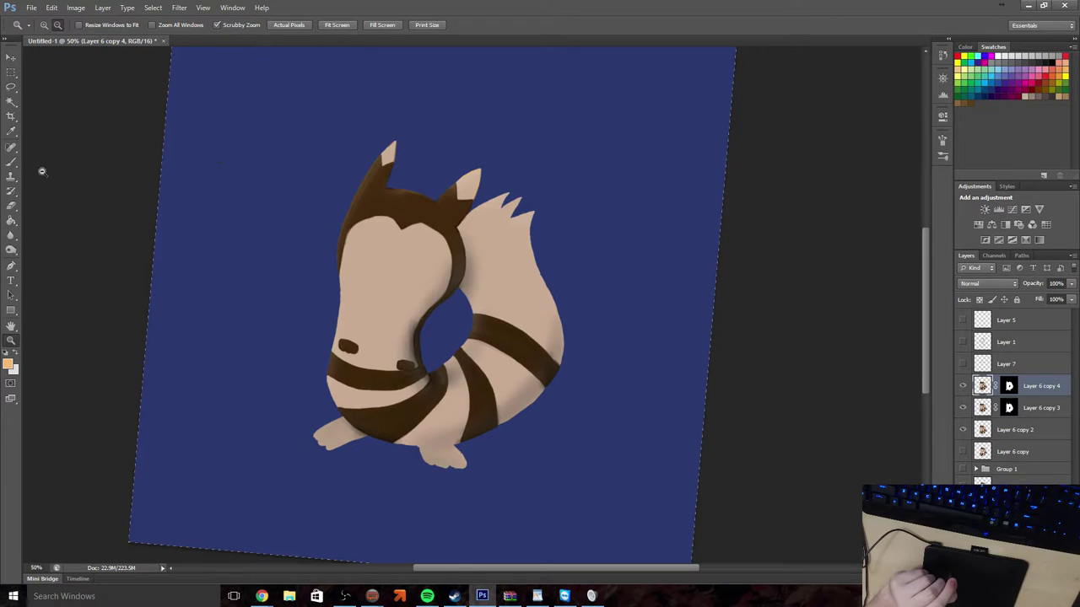
left_click(11, 165)
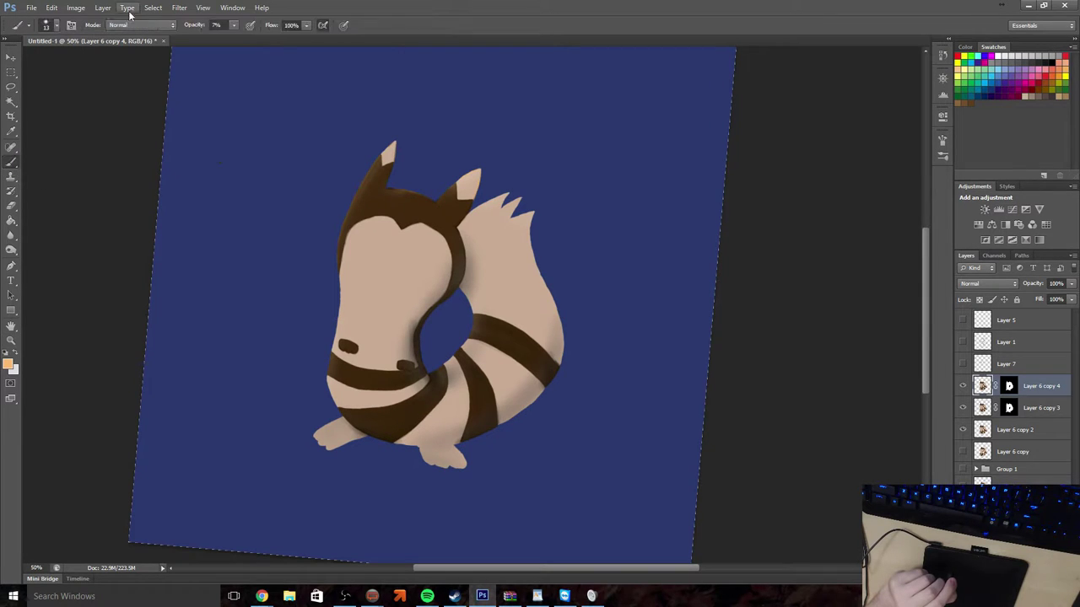
left_click(234, 25)
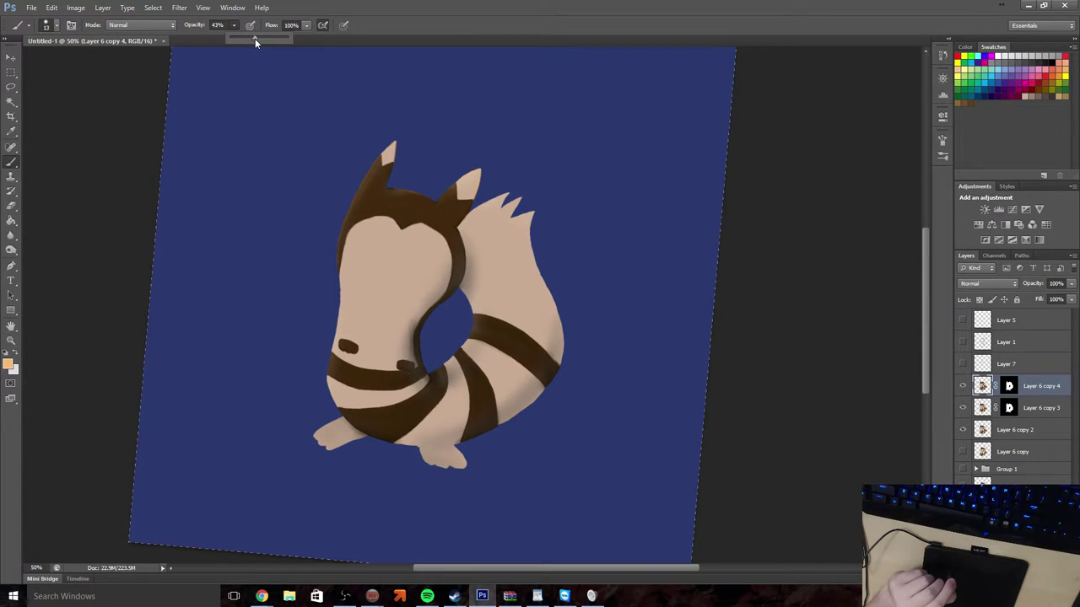
left_click_drag(255, 38, 249, 38)
left_click(54, 25)
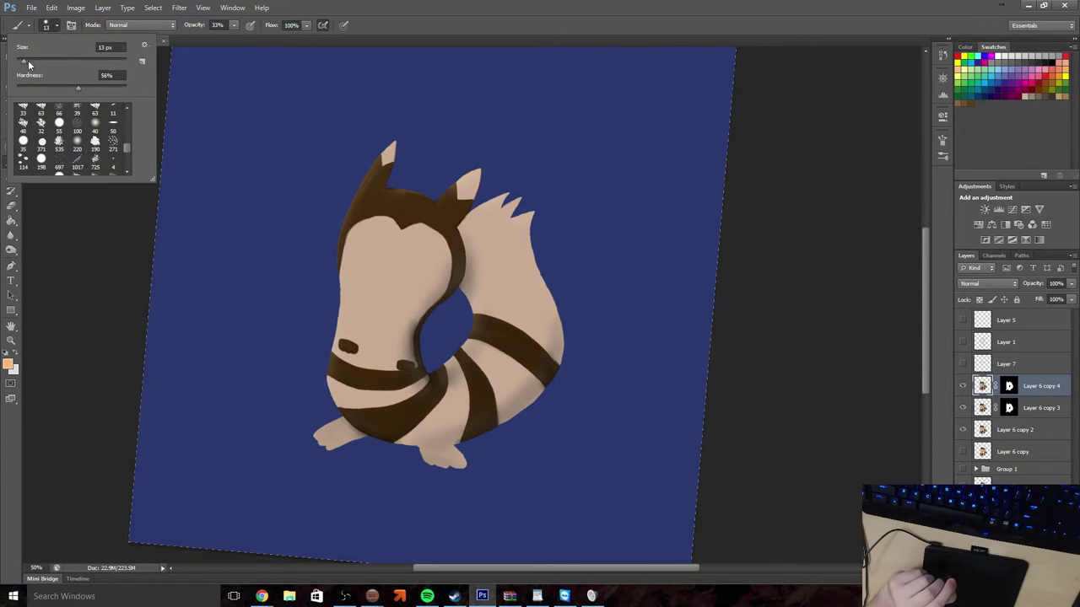
left_click_drag(28, 62, 81, 62)
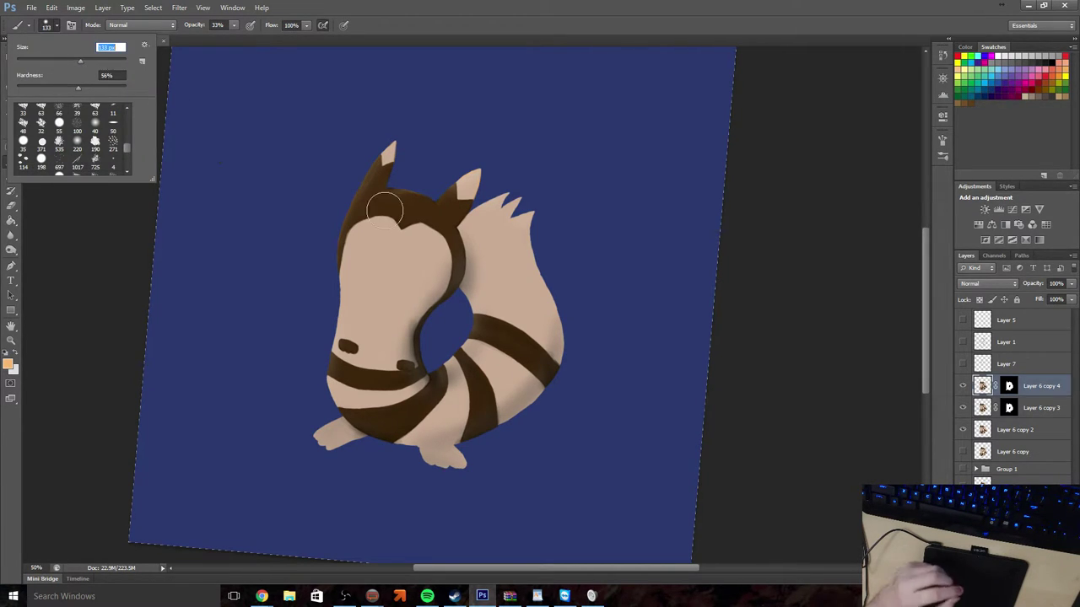
key("Return")
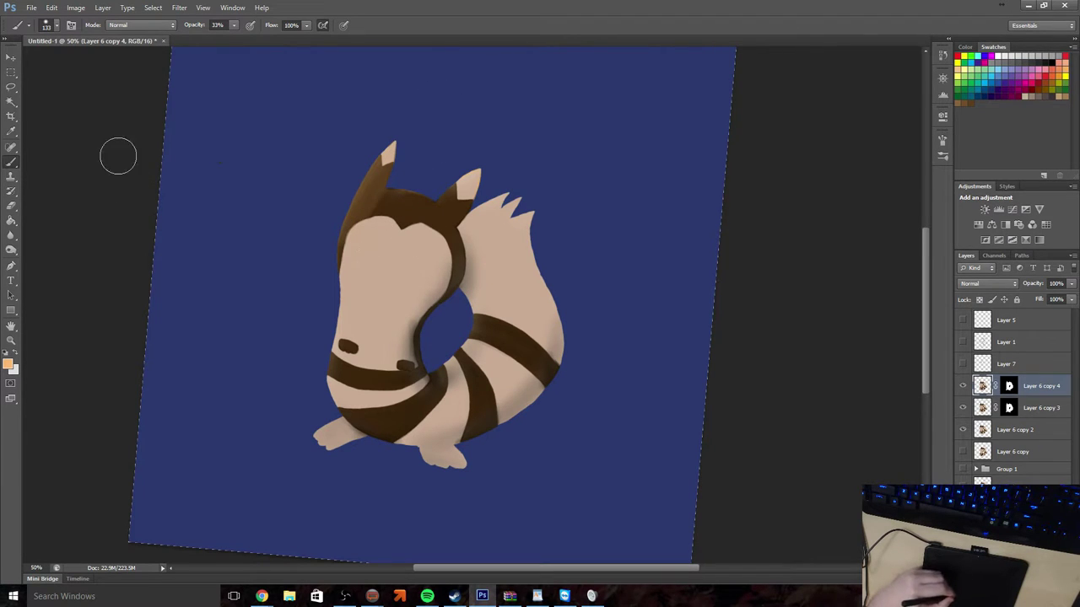
Undo the broad ear highlight and brush softer orange light over the head, ears, tail and body at 14% opacity
left_click(52, 7)
left_click(84, 39)
left_click(234, 25)
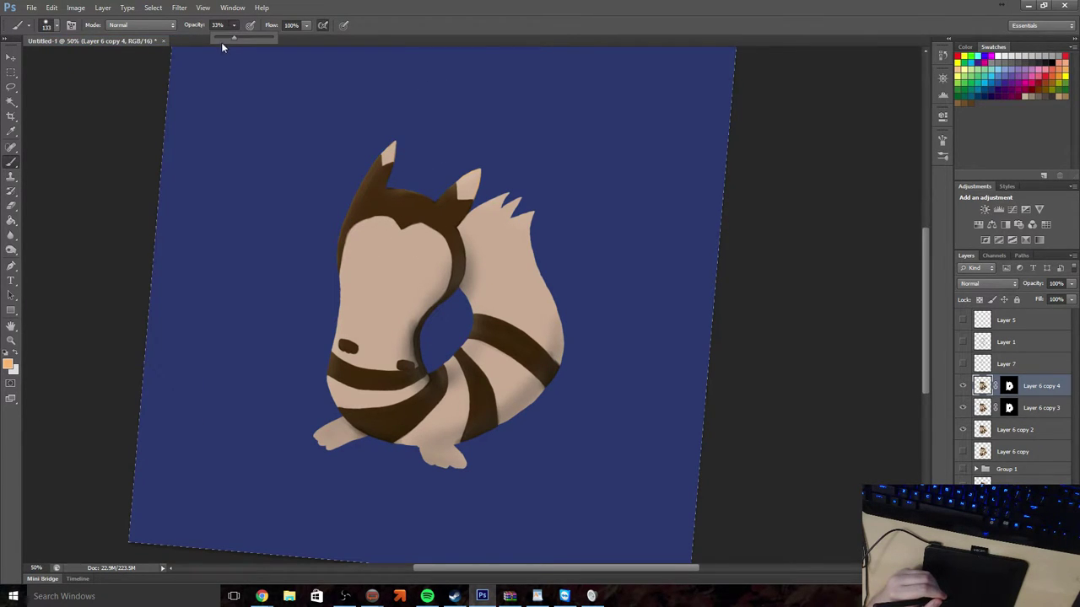
left_click_drag(226, 37, 222, 38)
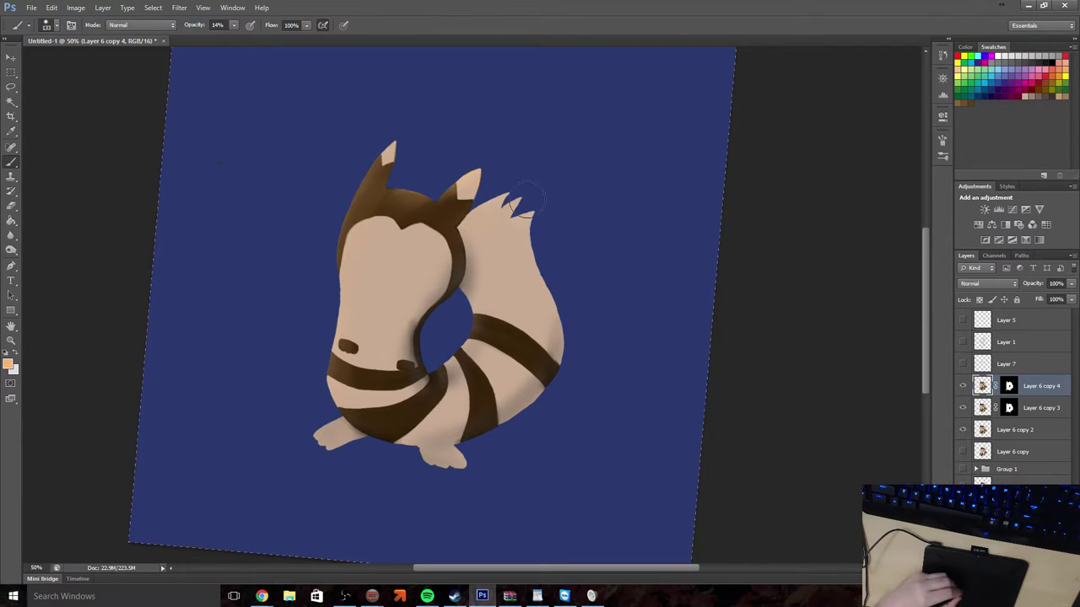
mouse_move(523, 202)
left_mouse_down()
mouse_move(488, 219)
mouse_move(531, 205)
left_mouse_up()
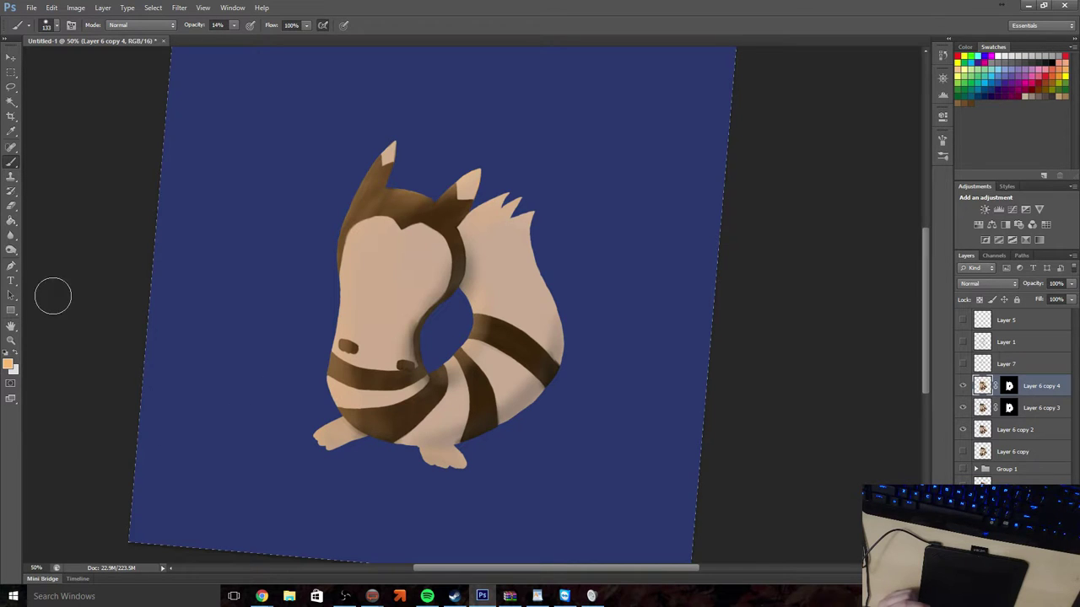
Change the foreground colour to brown #734922 and brush soft shading over the face, tail, body and feet
left_click(8, 365)
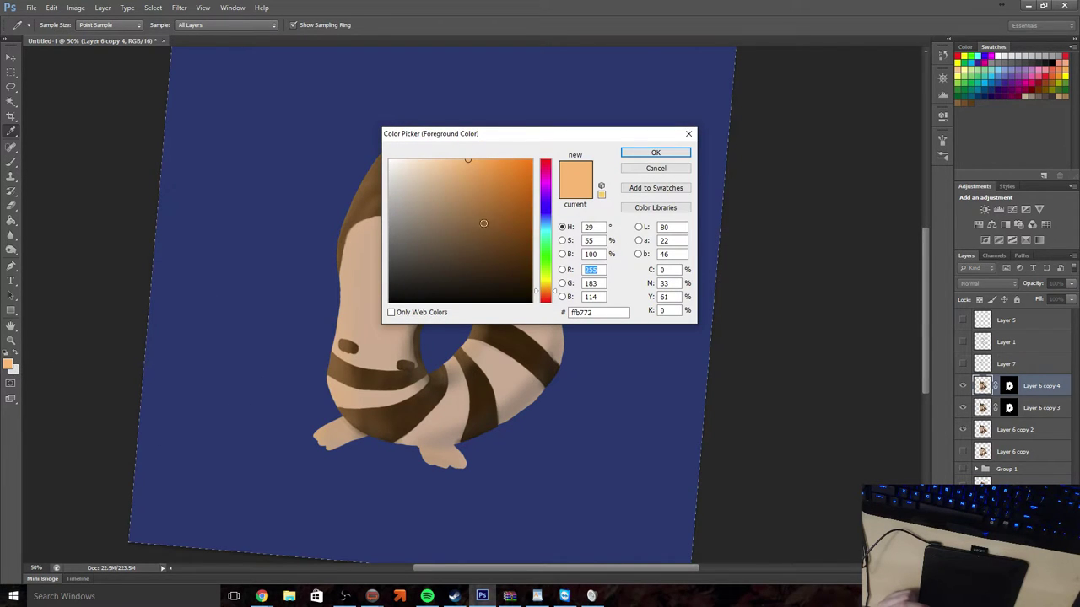
left_click_drag(485, 194, 489, 235)
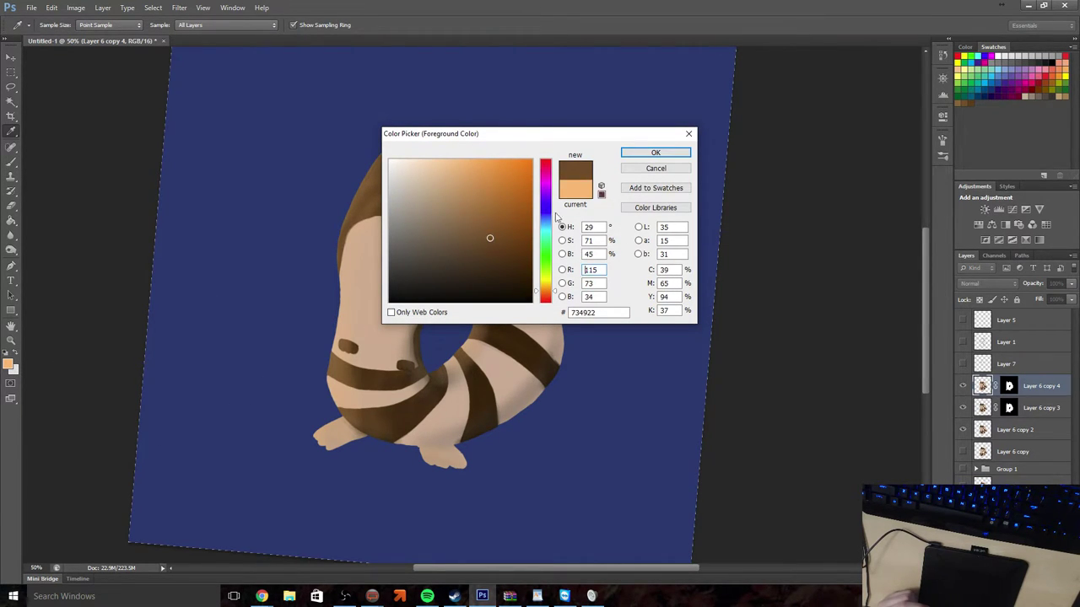
left_click(655, 153)
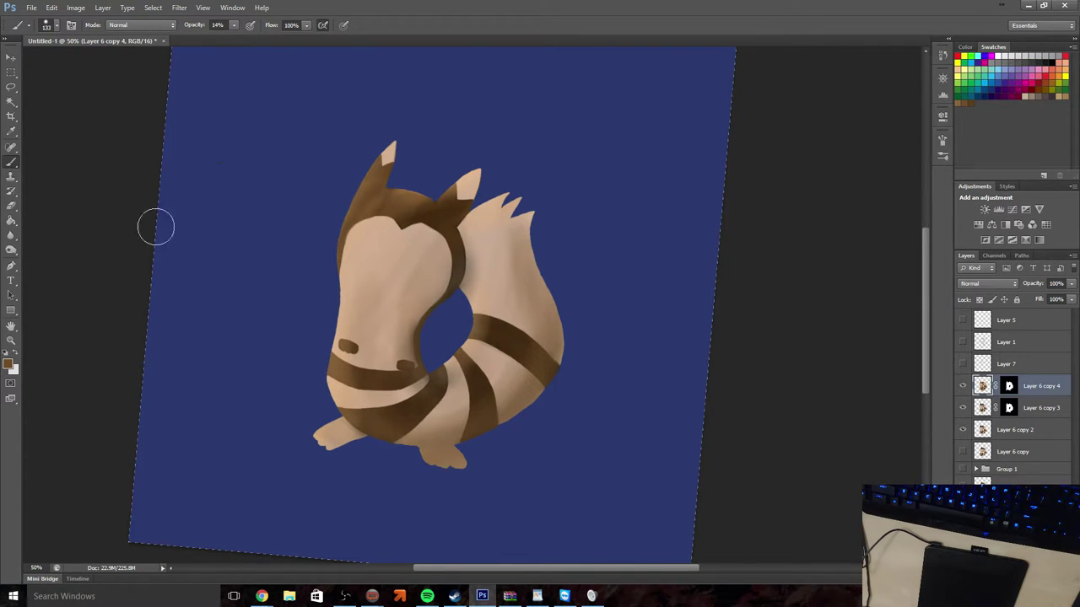
Choose the 371 px rough-edged brush preset and deepen the brown shading on the face, body and tail
left_click(58, 25)
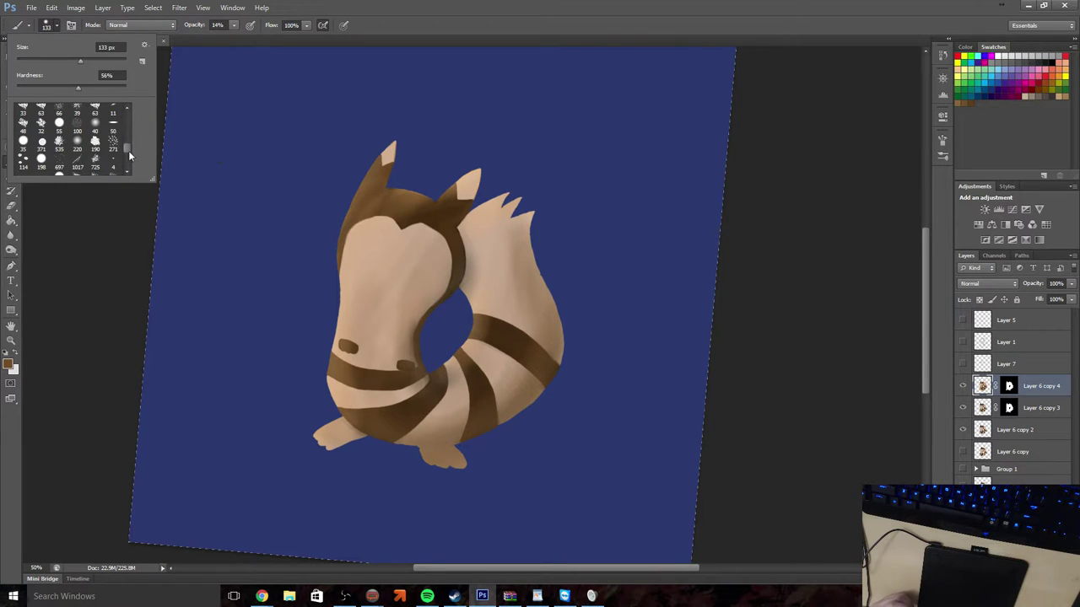
mouse_move(129, 155)
left_mouse_down()
mouse_move(127, 128)
mouse_move(126, 148)
left_mouse_up()
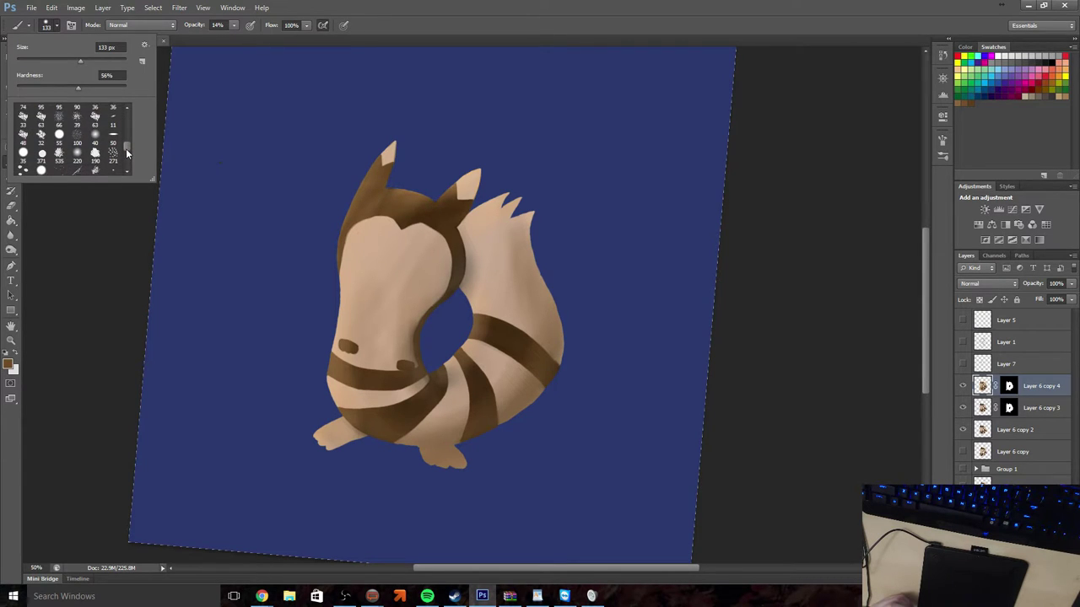
left_click(41, 154)
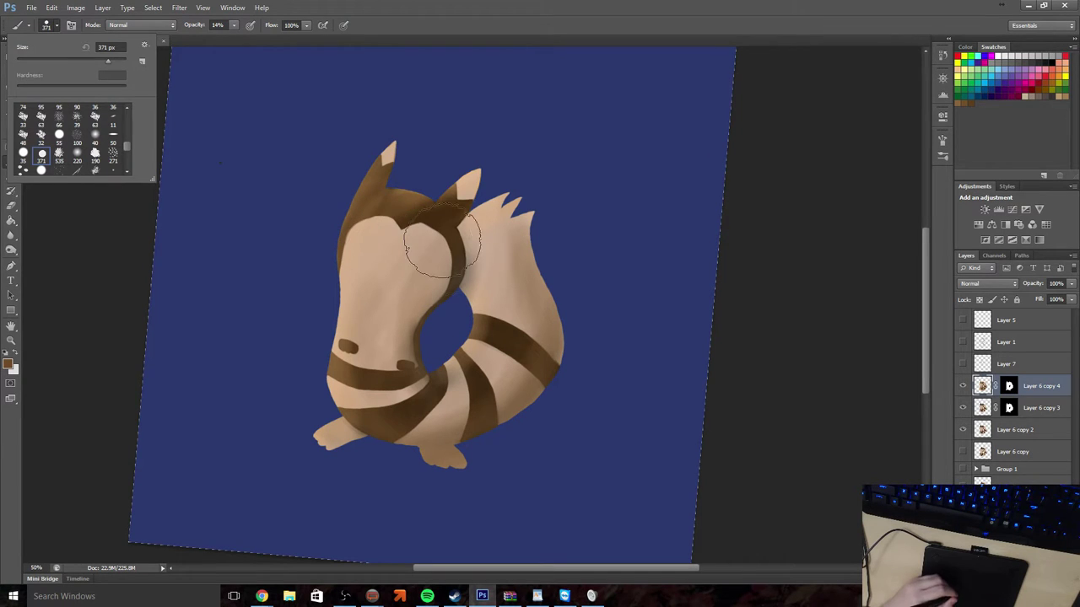
left_click(377, 344)
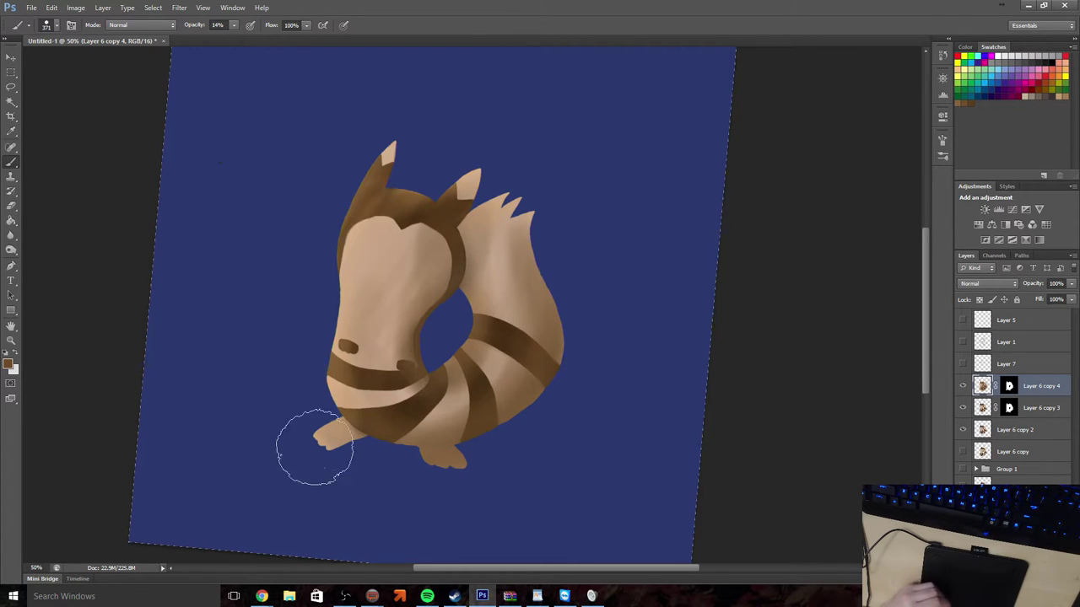
Change the foreground colour to light orange and brush warm light over the head, ears and upper tail
key("i")
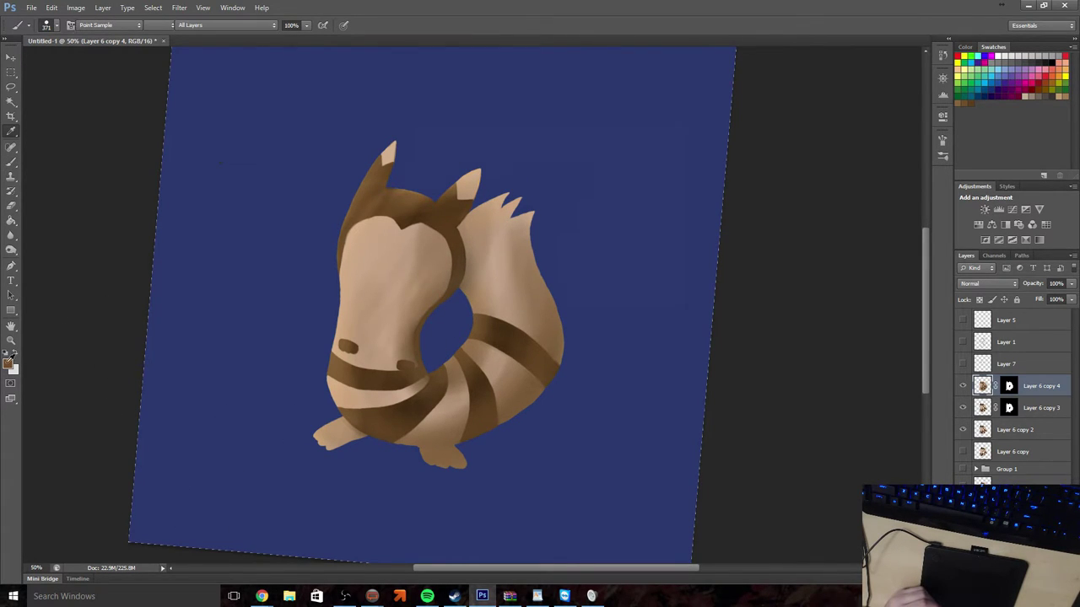
left_click(9, 364)
mouse_move(503, 195)
left_mouse_down()
mouse_move(458, 169)
mouse_move(489, 172)
mouse_move(485, 163)
left_mouse_up()
left_click(654, 152)
key("b")
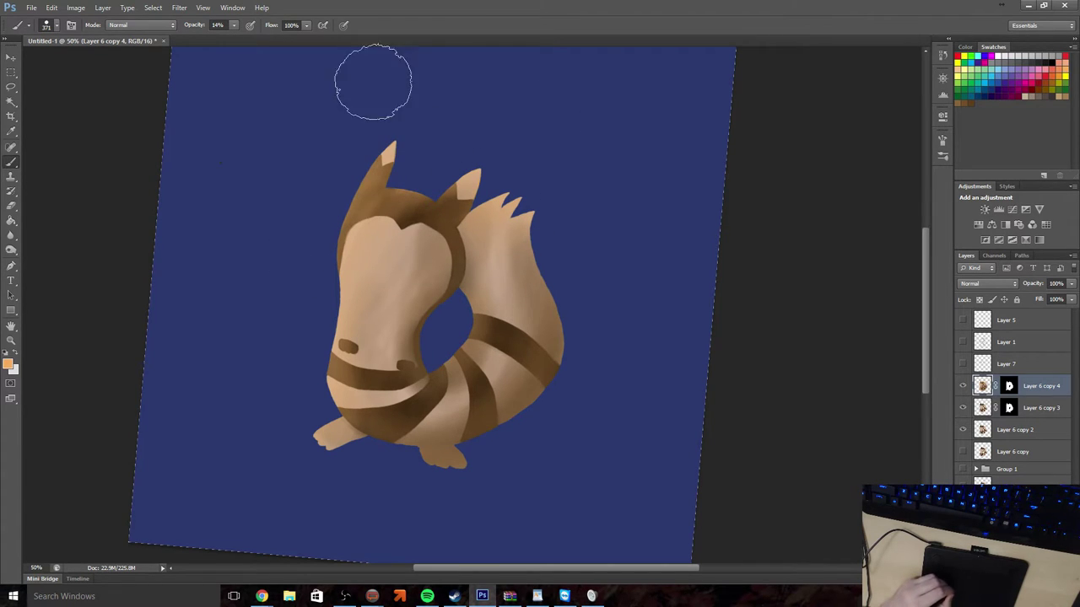
Try the Soft Light, Multiply and Darker Color blend modes on Layer 6 copy 4 and return it to Normal
left_click(1017, 286)
left_click(983, 425)
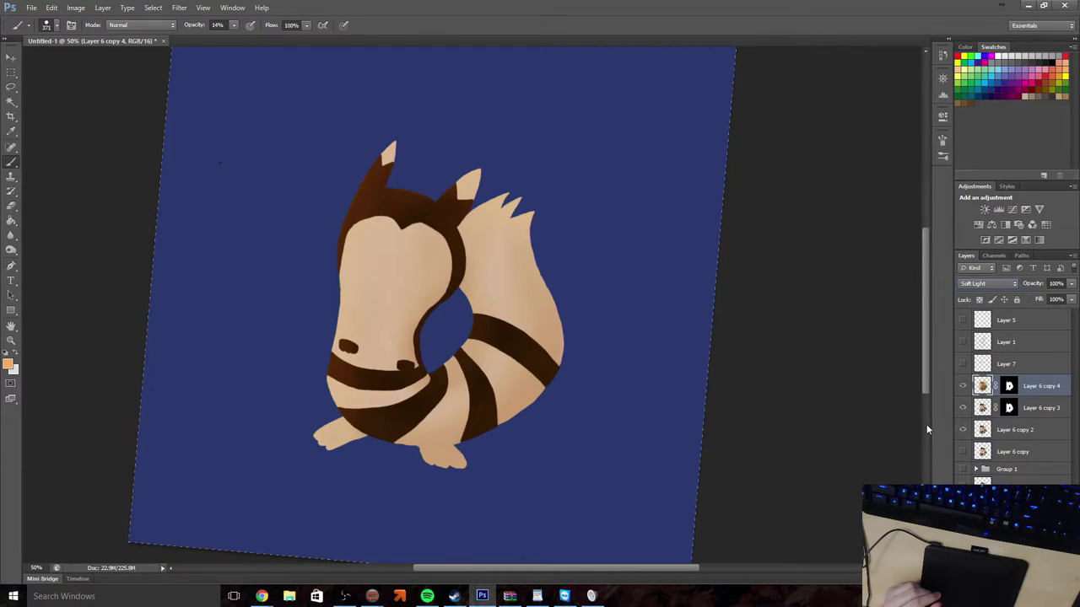
left_click(1004, 287)
left_click(983, 334)
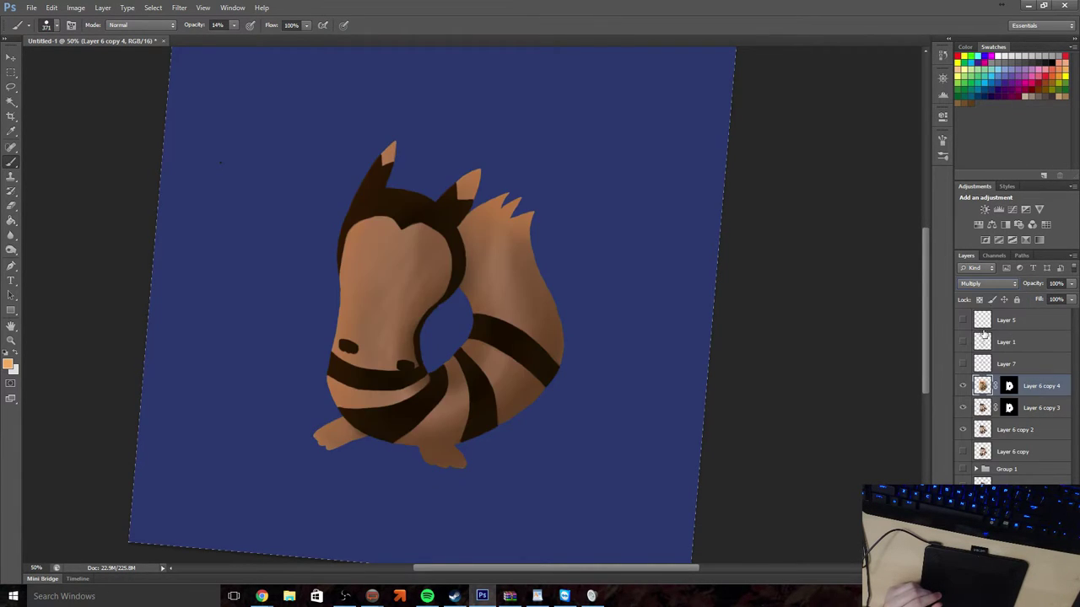
left_click(1008, 286)
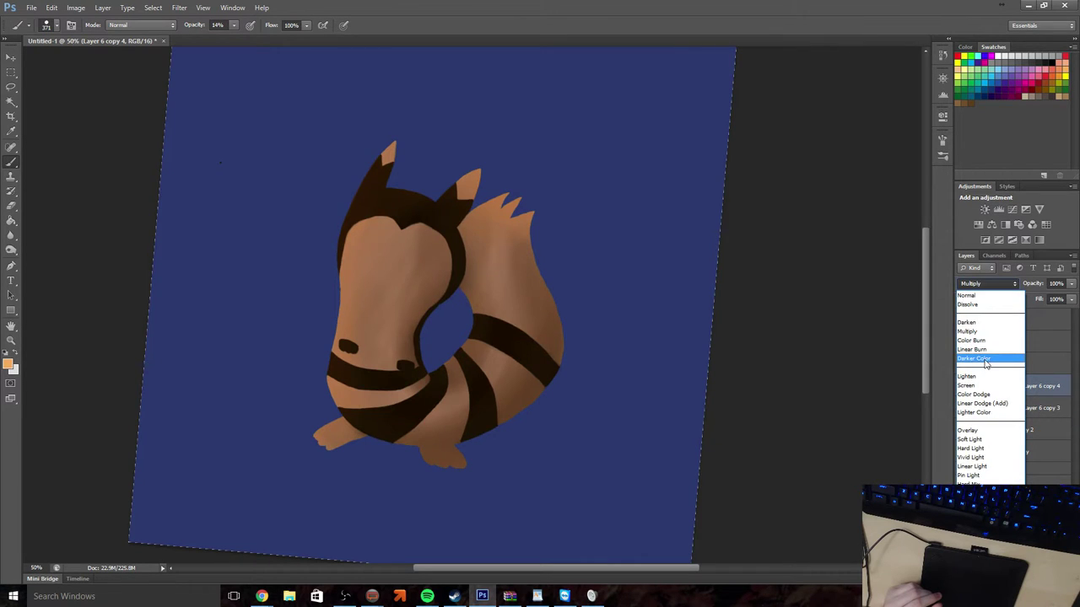
left_click(984, 360)
left_click(999, 284)
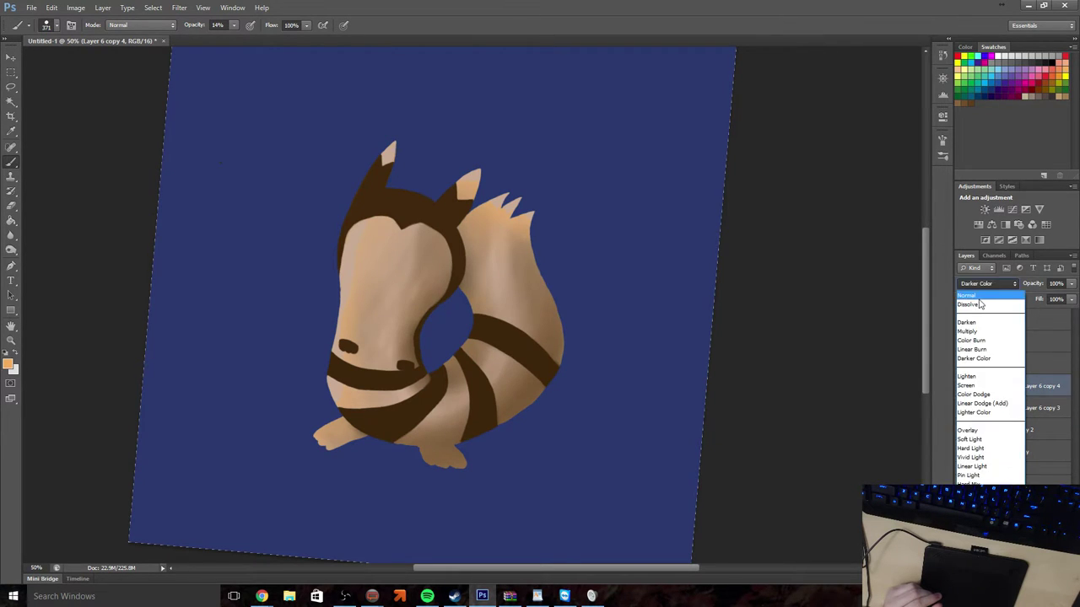
left_click(981, 300)
Lower the opacity of Layer 6 copy 4 to 65% and duplicate the layer
left_click(1072, 284)
left_click_drag(1068, 299, 1050, 301)
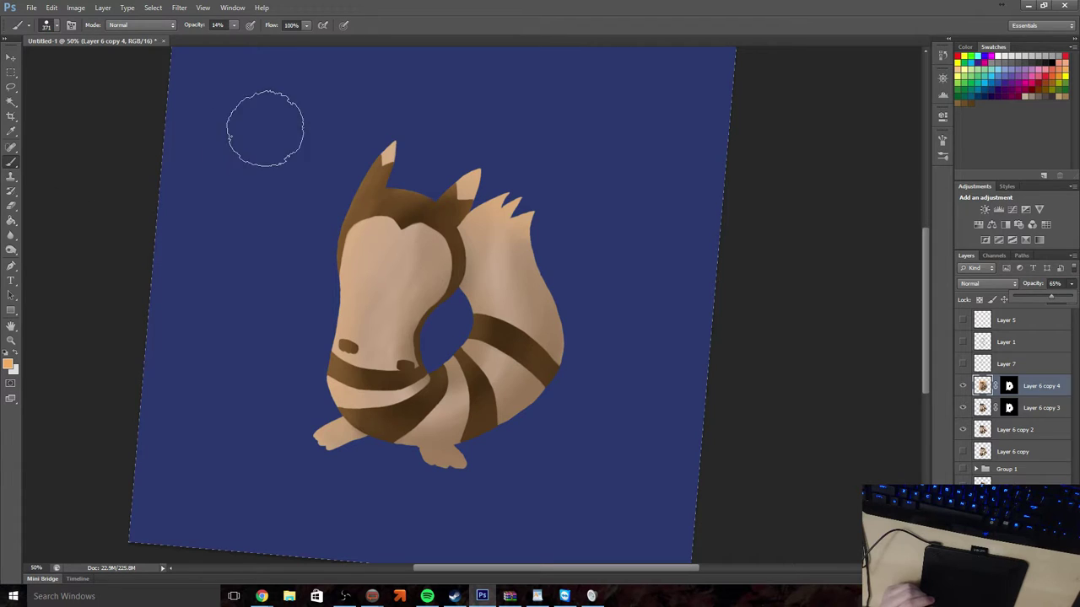
left_click(988, 391)
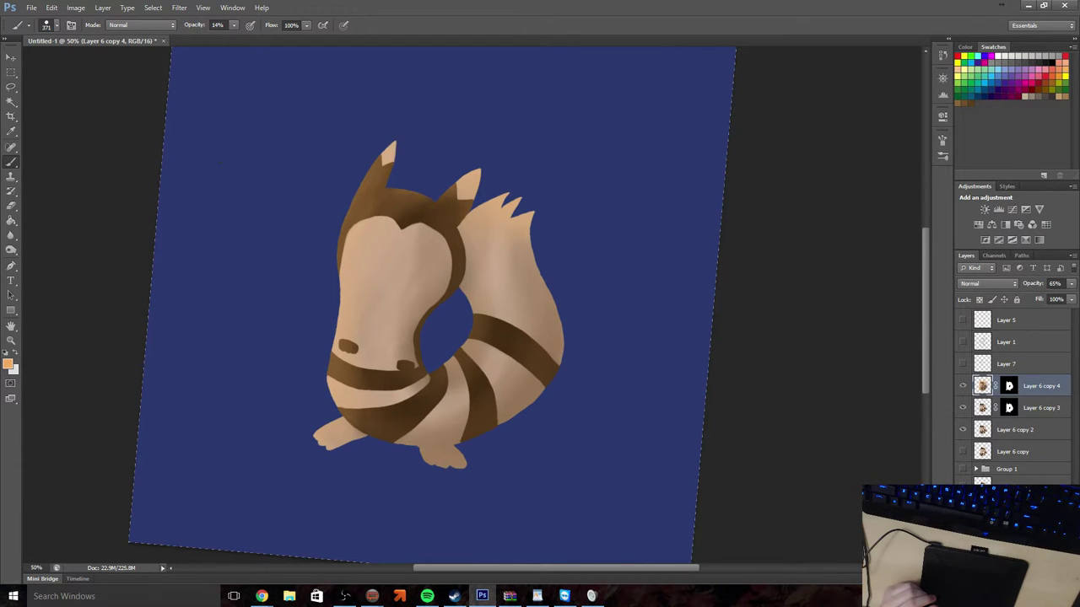
key("ctrl+j")
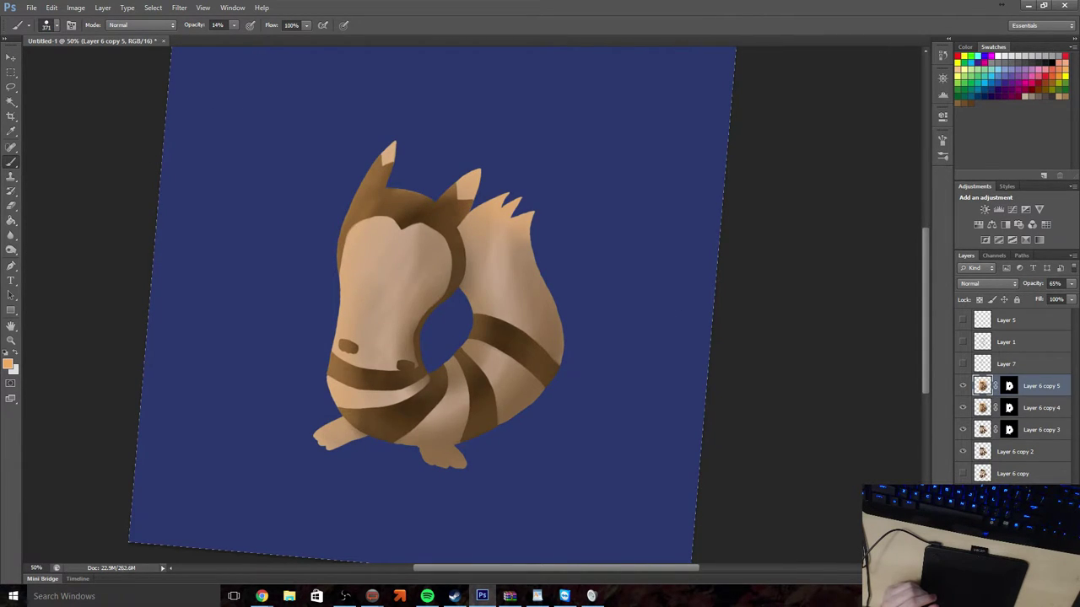
Set both the duplicate and Layer 6 copy 4 to 100% opacity, leaving the duplicate as the active layer
left_click_drag(1073, 291, 1061, 320)
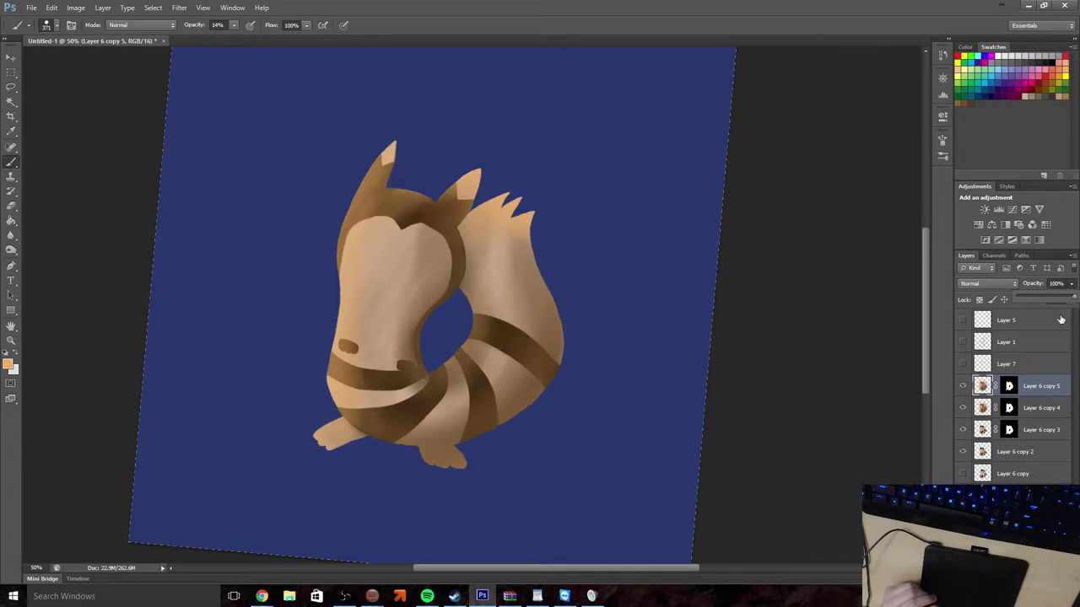
left_click(1042, 408)
left_click(1072, 283)
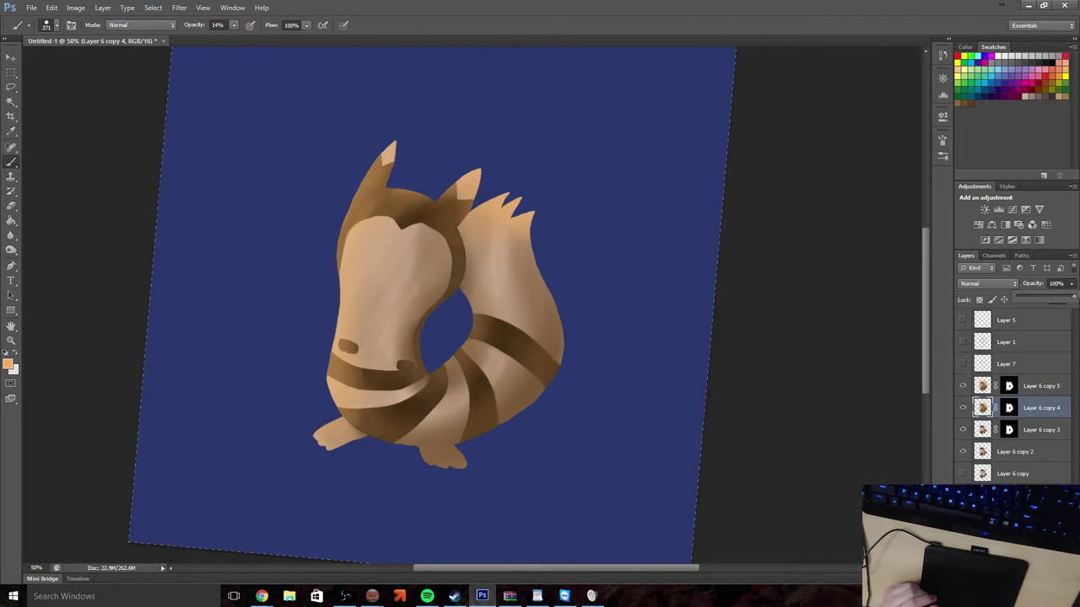
left_click(1042, 388)
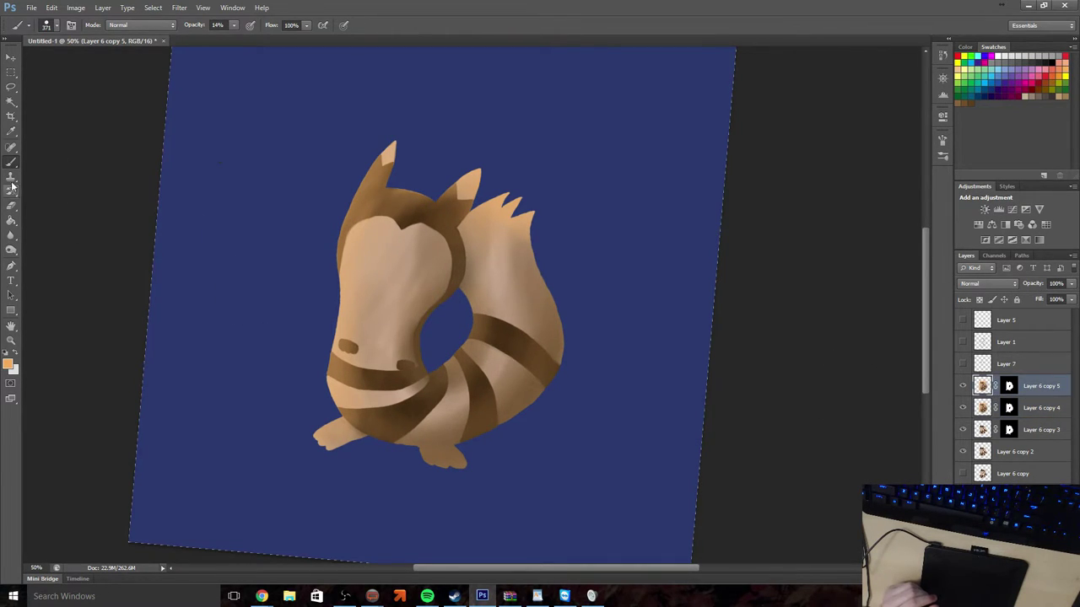
Try the Sponge tool in Desaturate mode on the creature's muzzle and mouth stripe
left_click(11, 251)
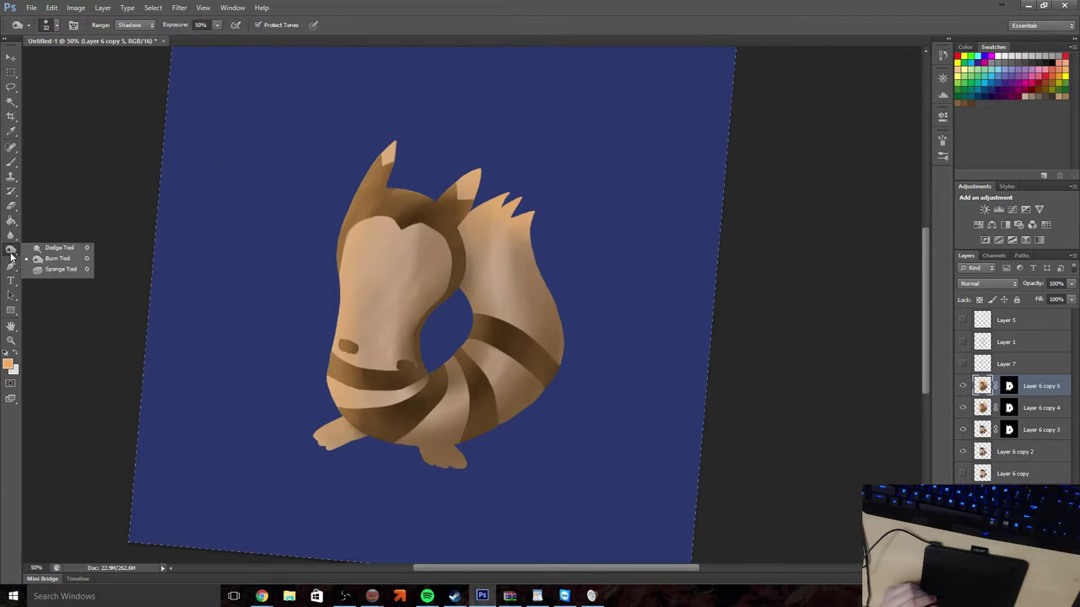
left_click(44, 270)
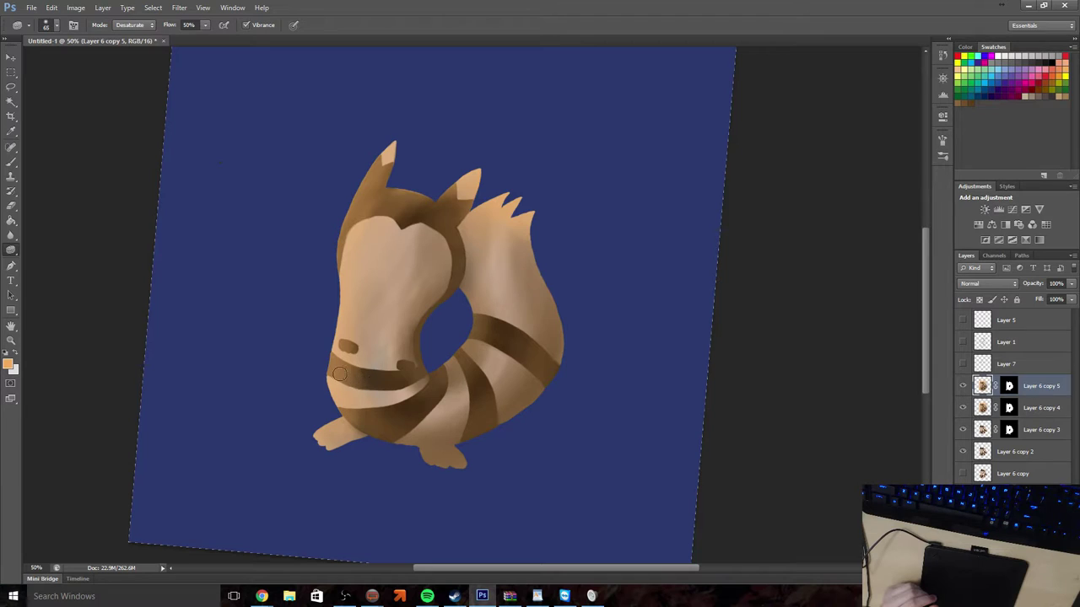
left_click(10, 251)
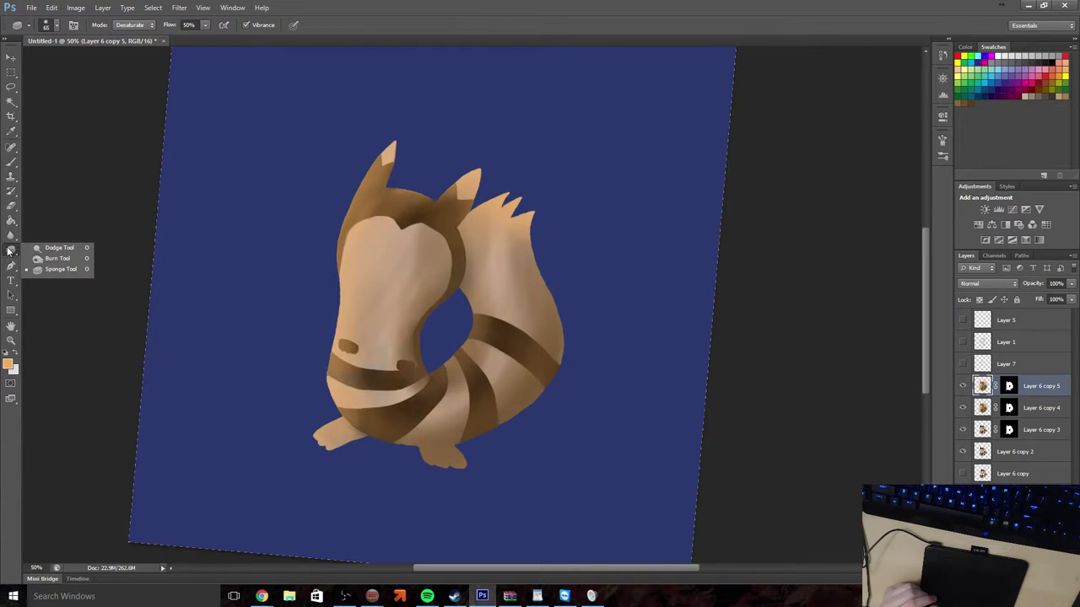
Smudge the edges of the lower body stripes with the Smudge tool's 50 px textured brush preset
left_click(11, 235)
left_click(51, 256)
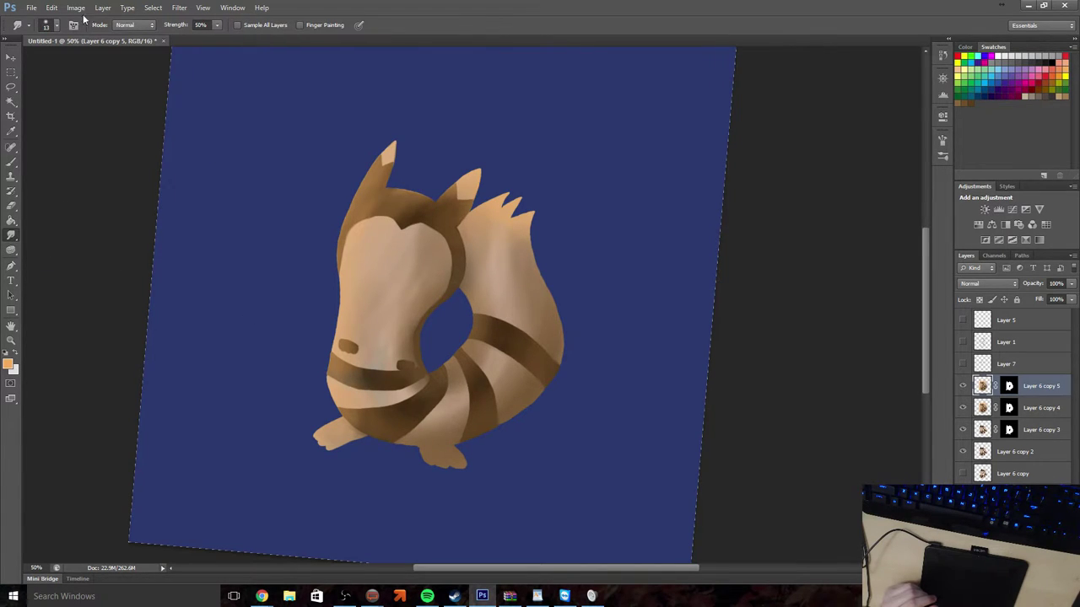
left_click(59, 25)
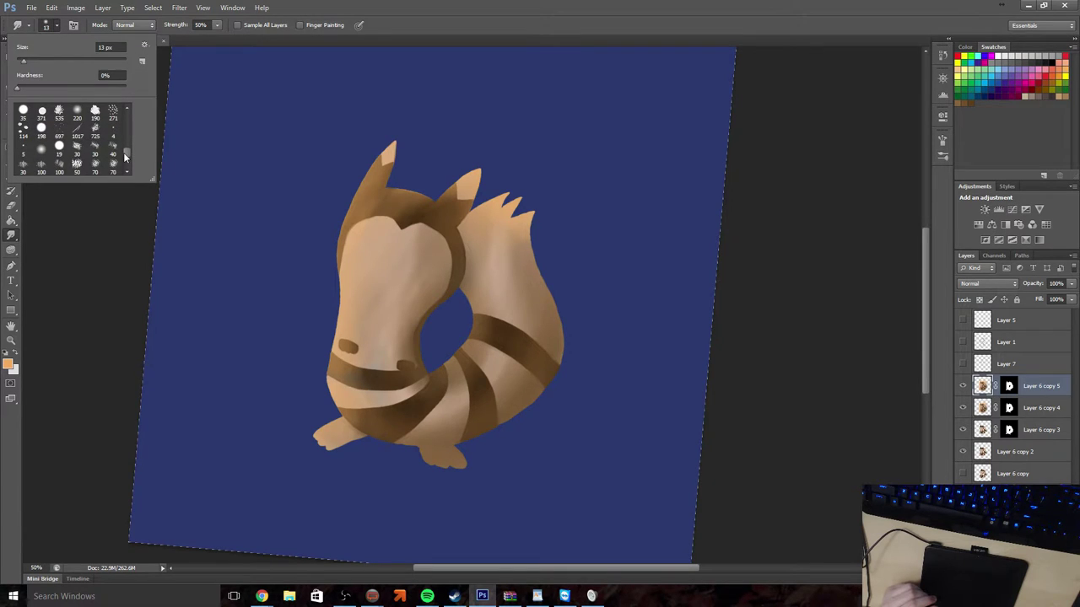
scroll(125, 159, "down", 1)
left_click(77, 146)
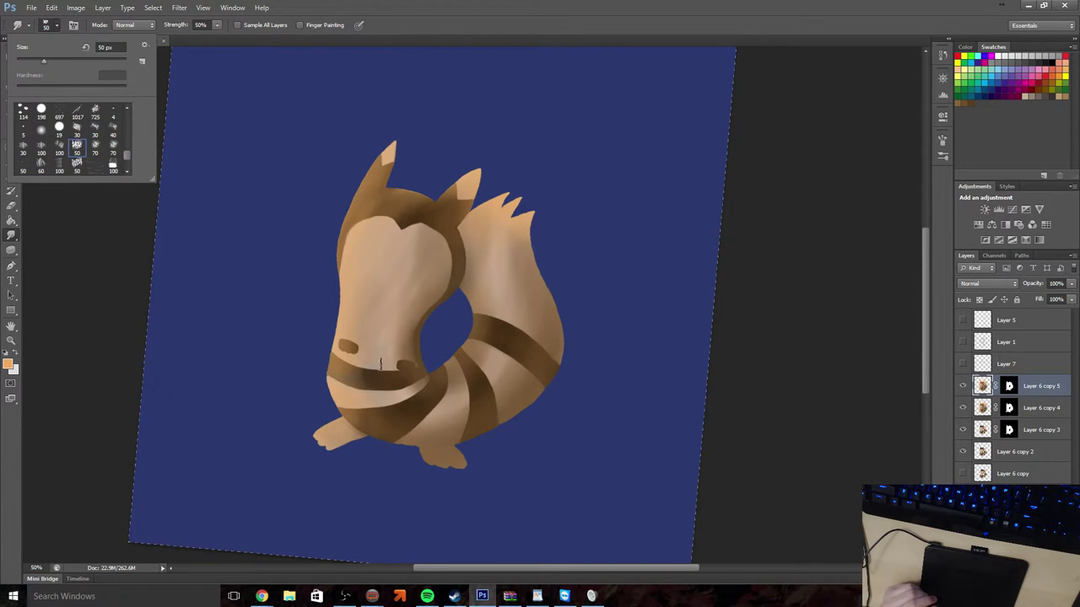
left_click(442, 393)
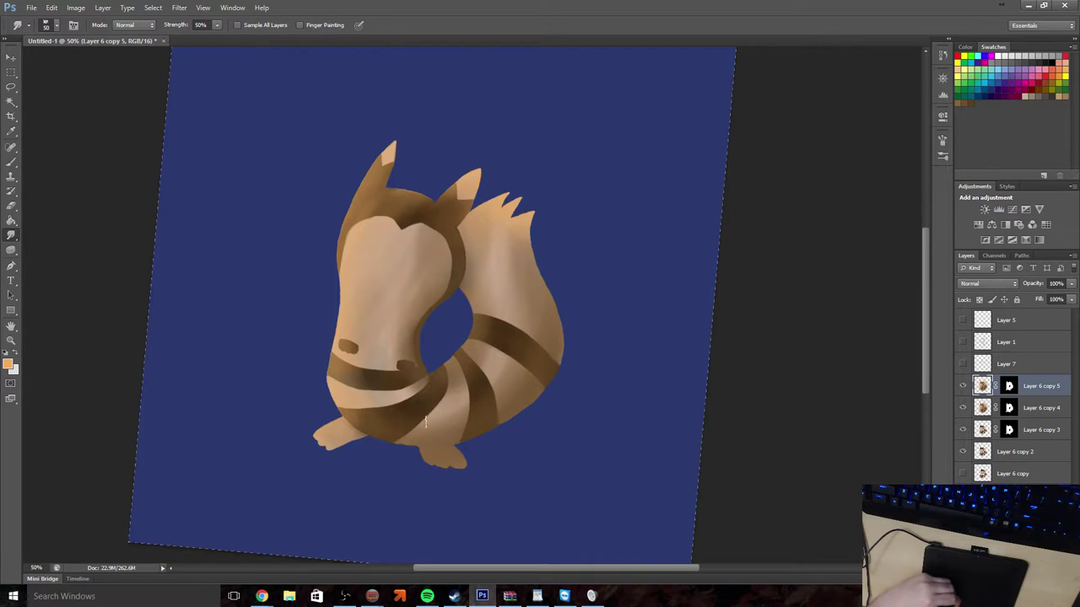
left_click_drag(415, 420, 275, 458)
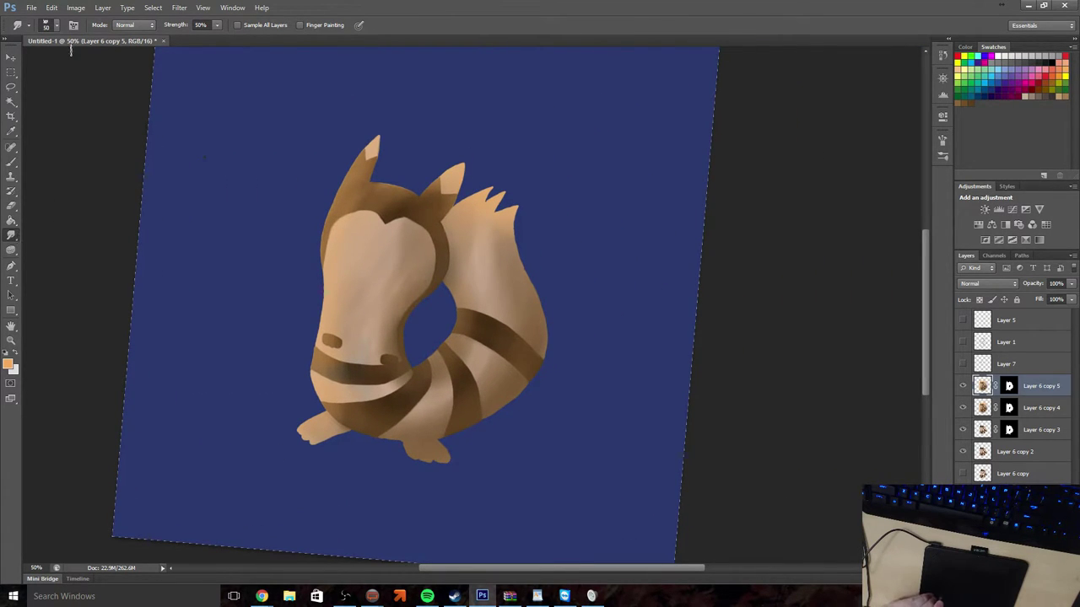
Try the 30 px Smudge preset on the lower face and discard the sponge and smudge edits
left_click(57, 27)
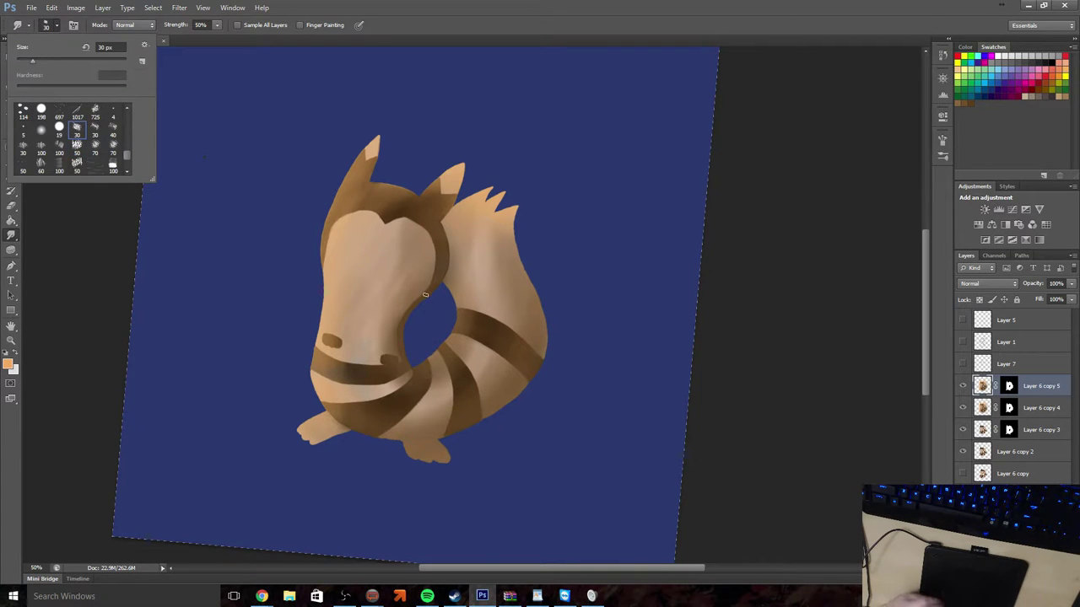
left_click(395, 327)
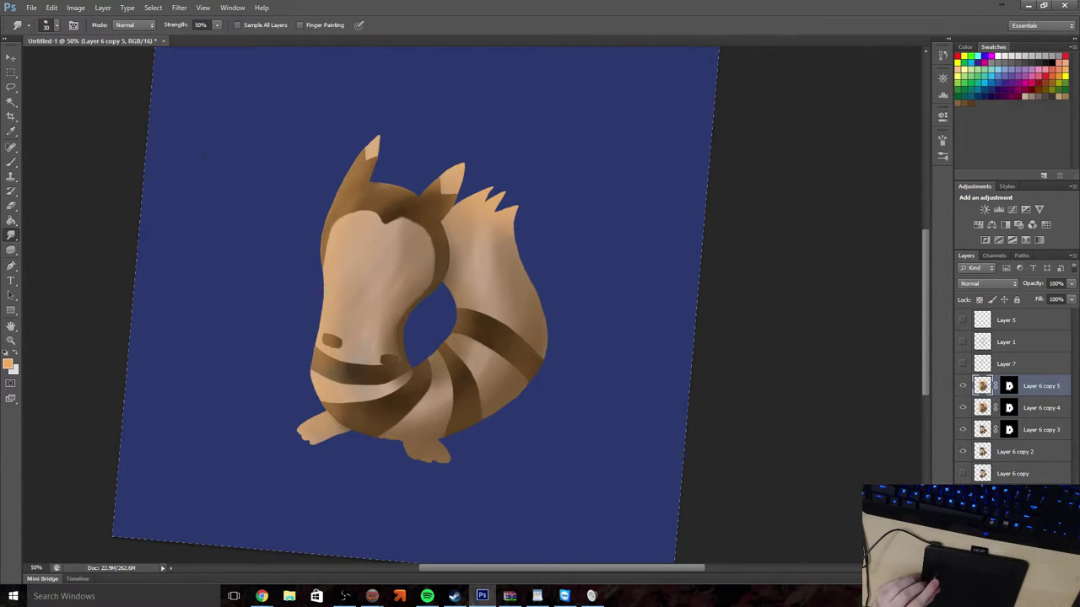
key("Delete")
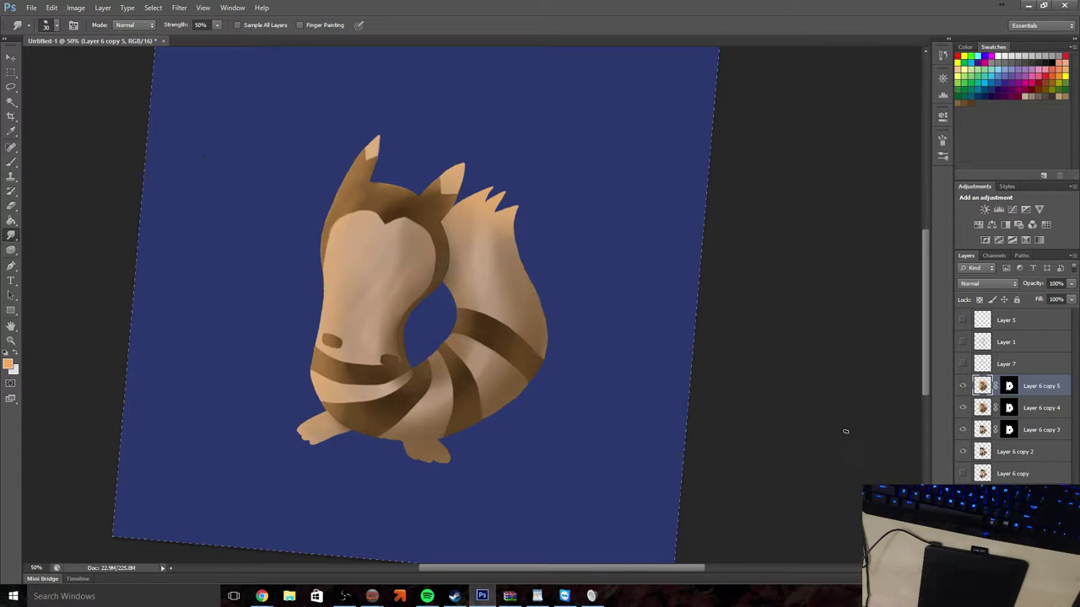
Try smudging the dark fur edge across the forehead with the 70 px textured brush preset
left_click(56, 25)
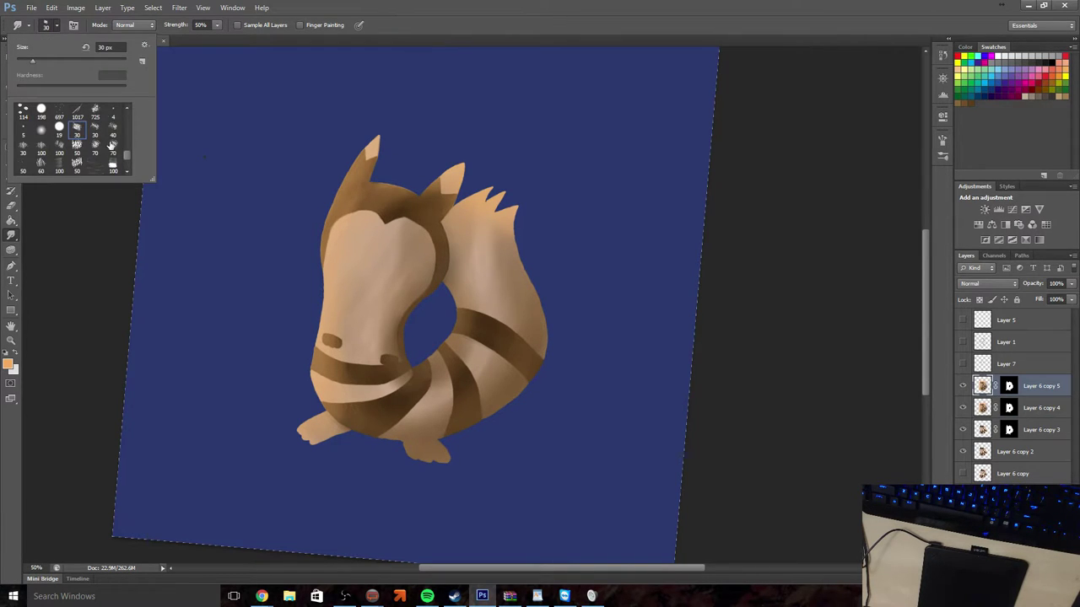
left_click(112, 145)
left_click_drag(426, 217, 332, 228)
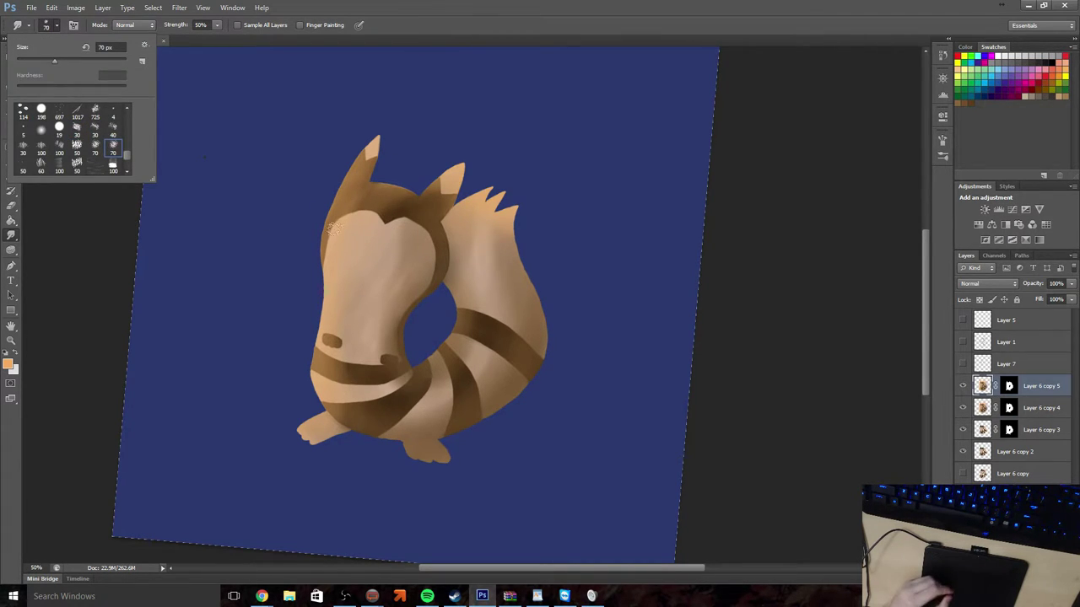
Set the foreground colour to brown #7b4c20
key("i")
left_click(8, 364)
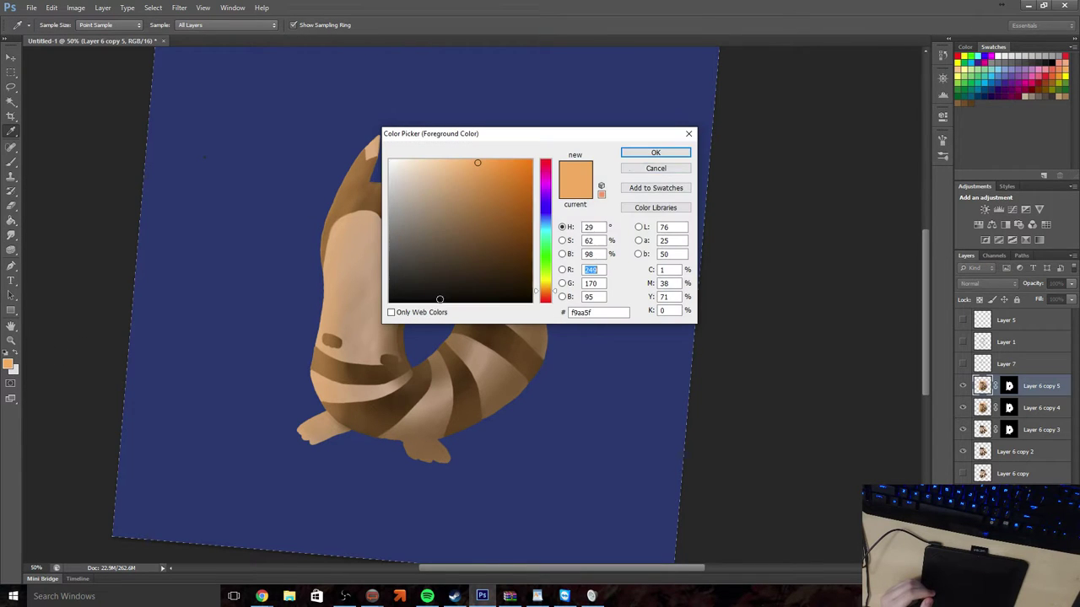
left_click(493, 226)
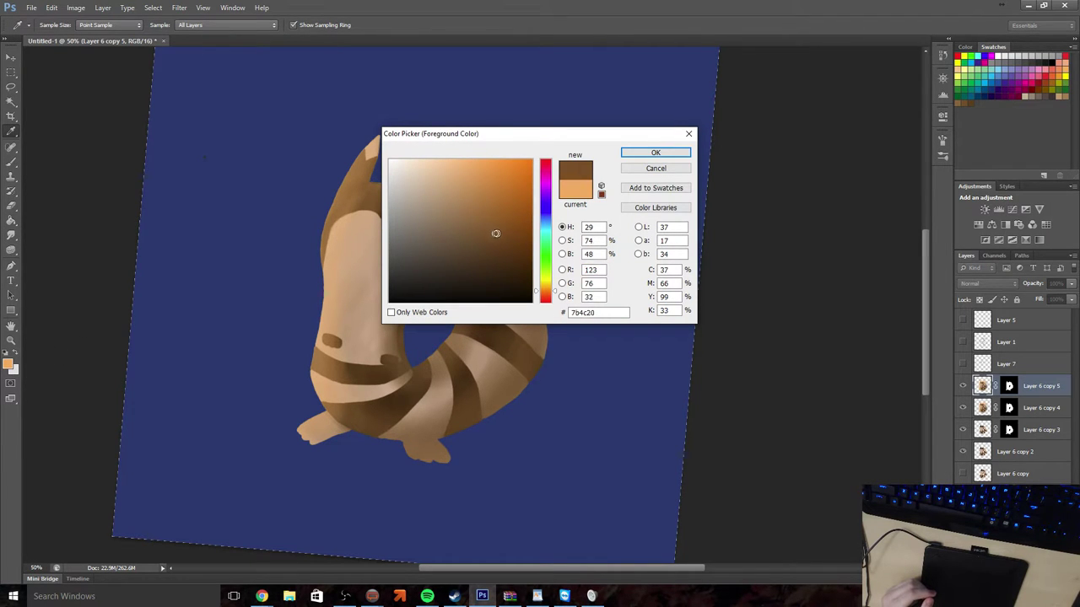
left_click(655, 152)
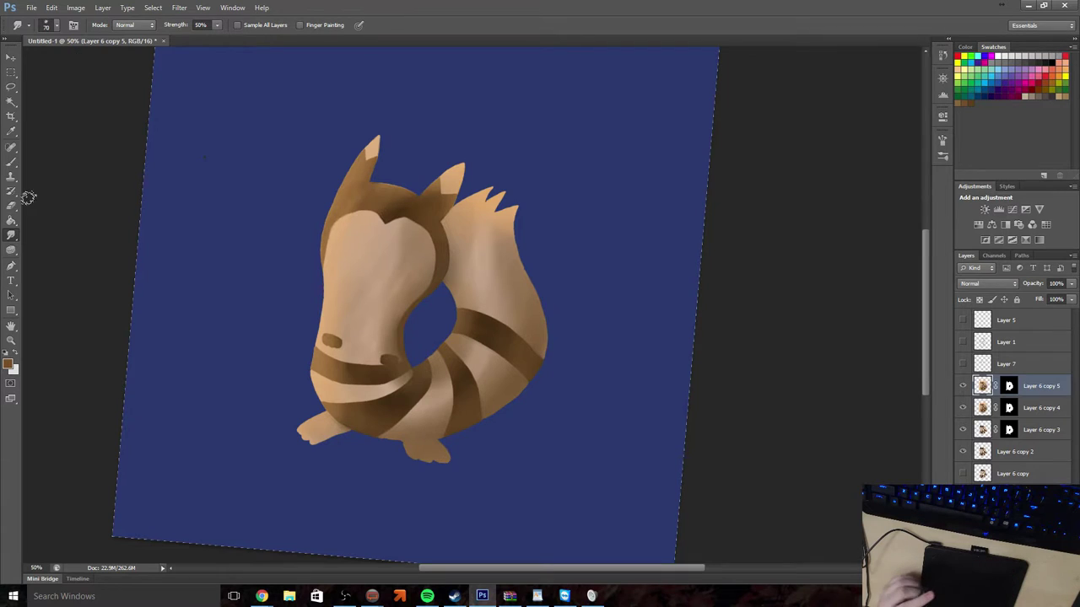
Switch to the Brush tool with the 70 px textured preset and set the foreground colour to dark brown #5e3a18
left_click(12, 163)
left_click(52, 27)
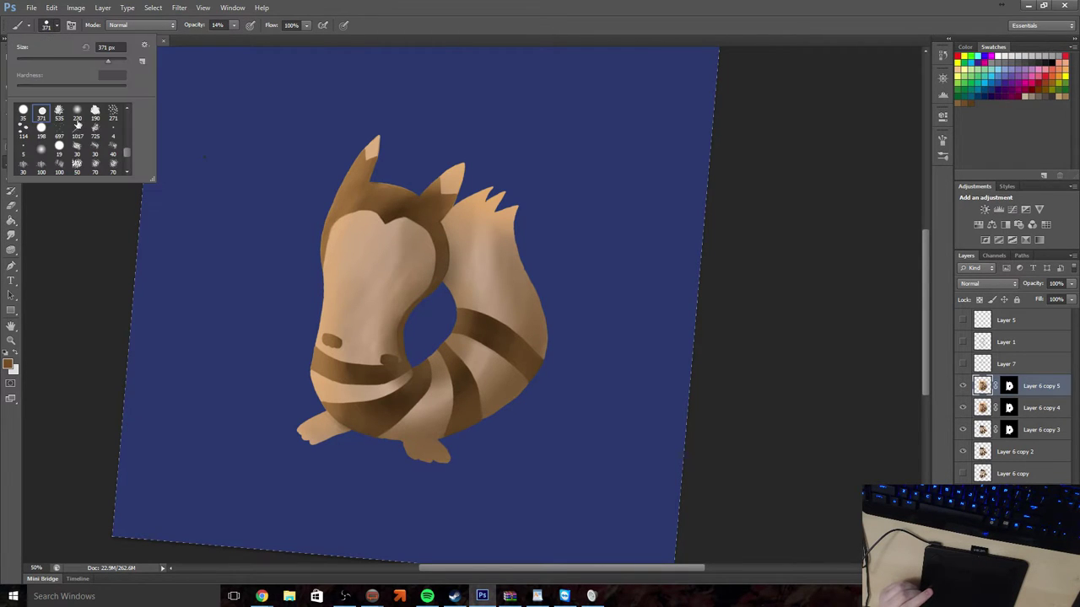
left_click(96, 166)
left_click(8, 363)
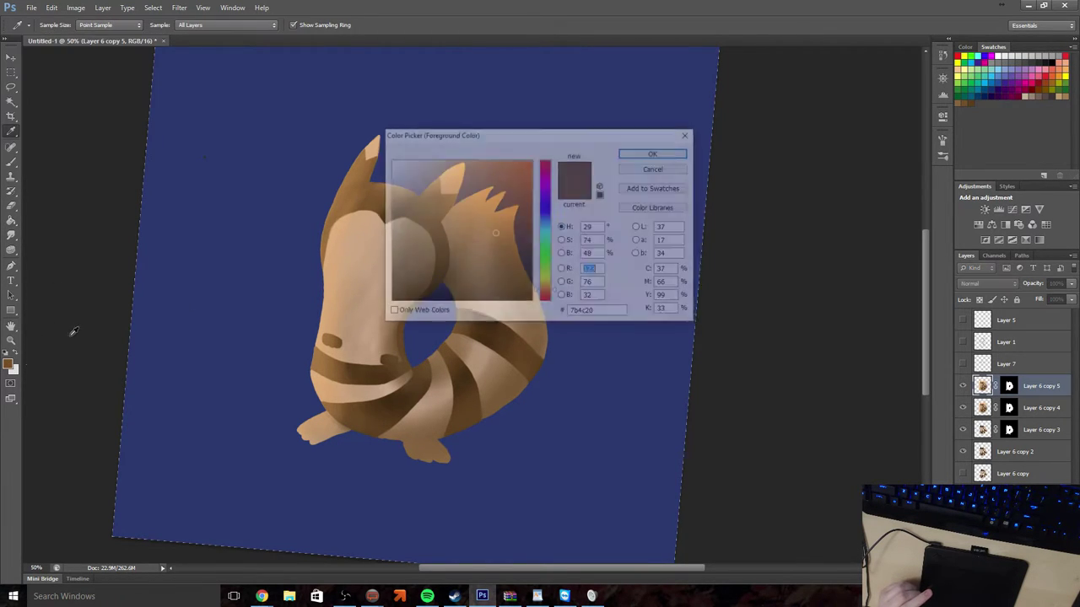
left_click(499, 250)
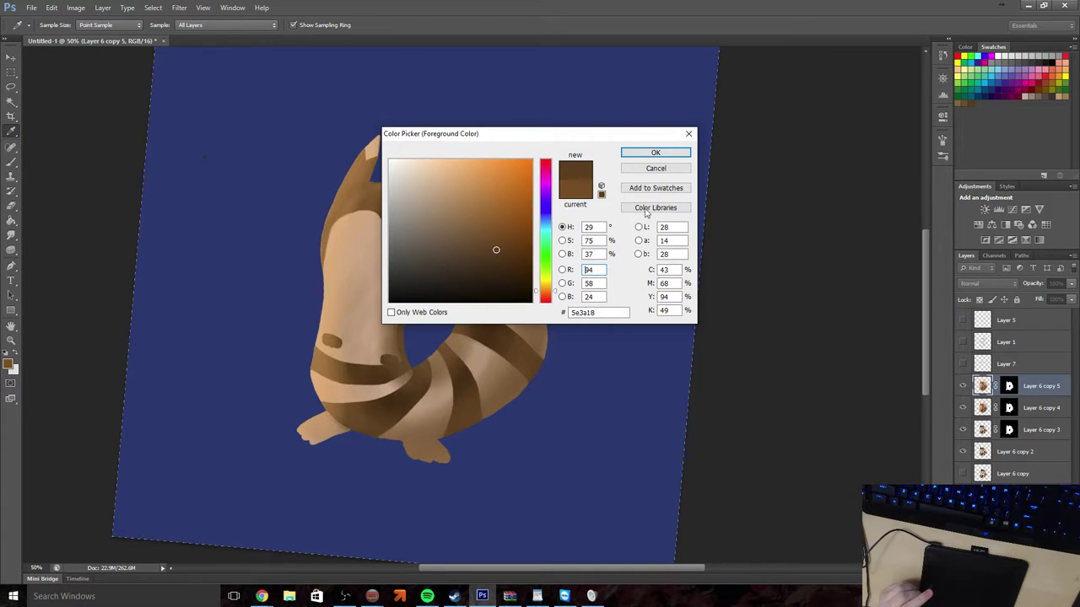
left_click(656, 153)
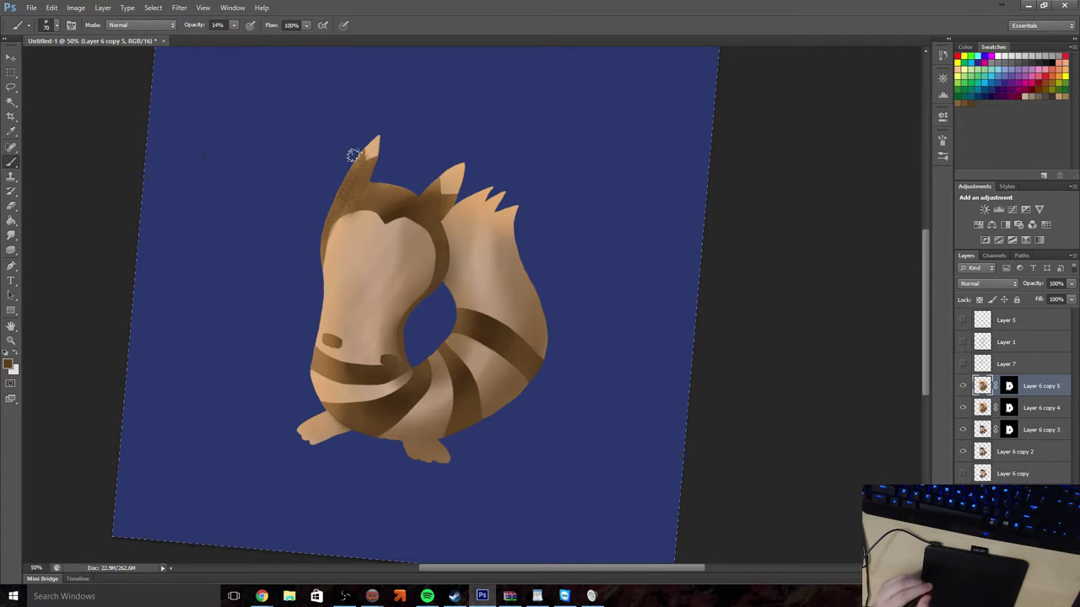
Undo the textured brown stroke on the left ear and raise the brush opacity to 42%
left_click(51, 7)
left_click(63, 42)
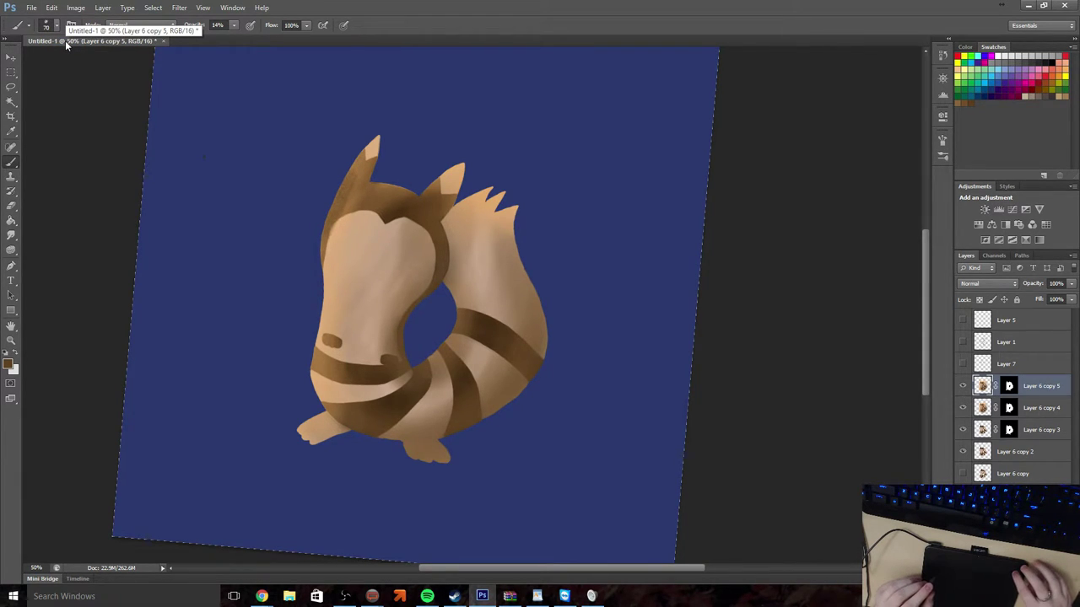
left_click(233, 25)
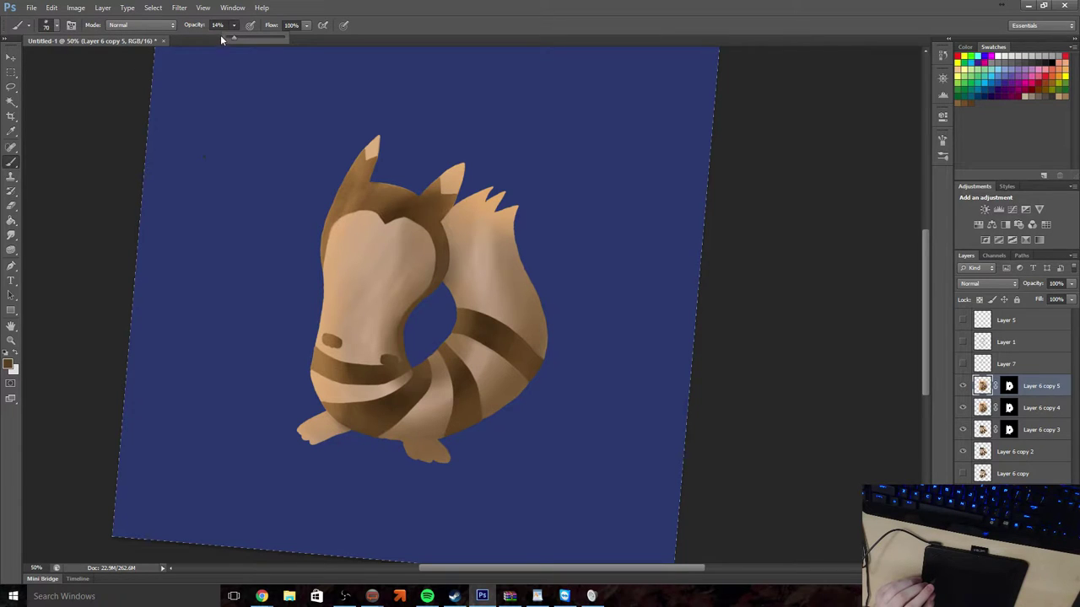
left_click_drag(231, 40, 250, 38)
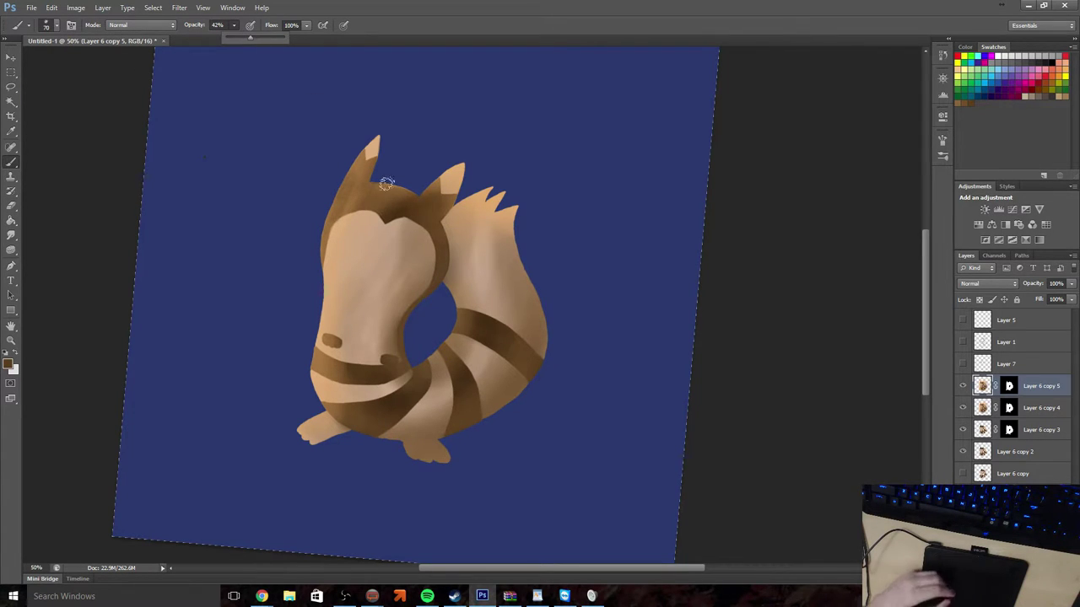
Try a textured dark brown stroke down the left ear to the forehead and undo it
left_click_drag(356, 147, 333, 207)
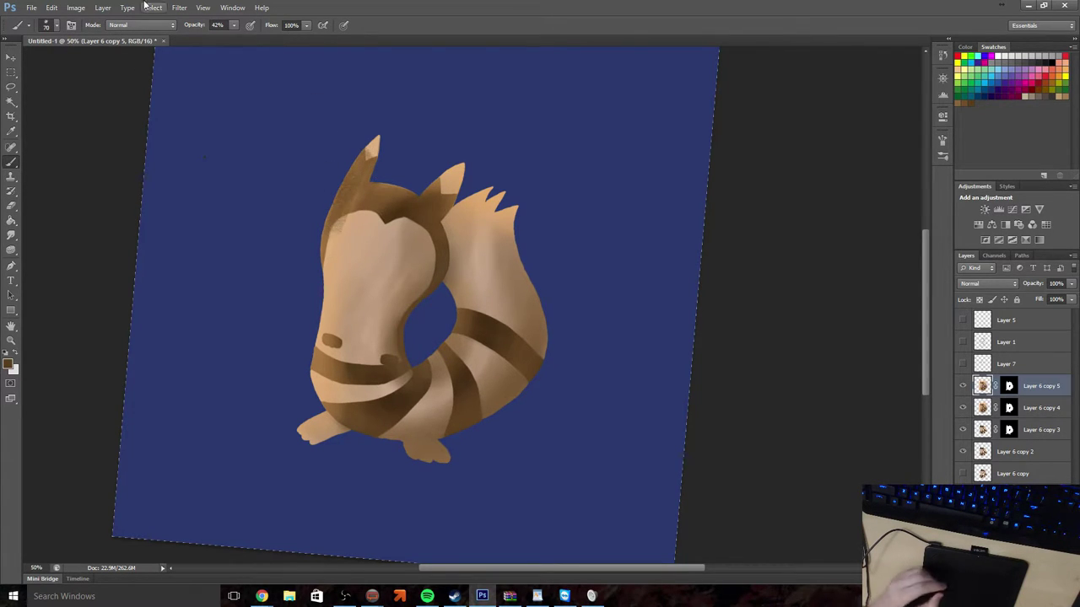
left_click(51, 7)
left_click(69, 41)
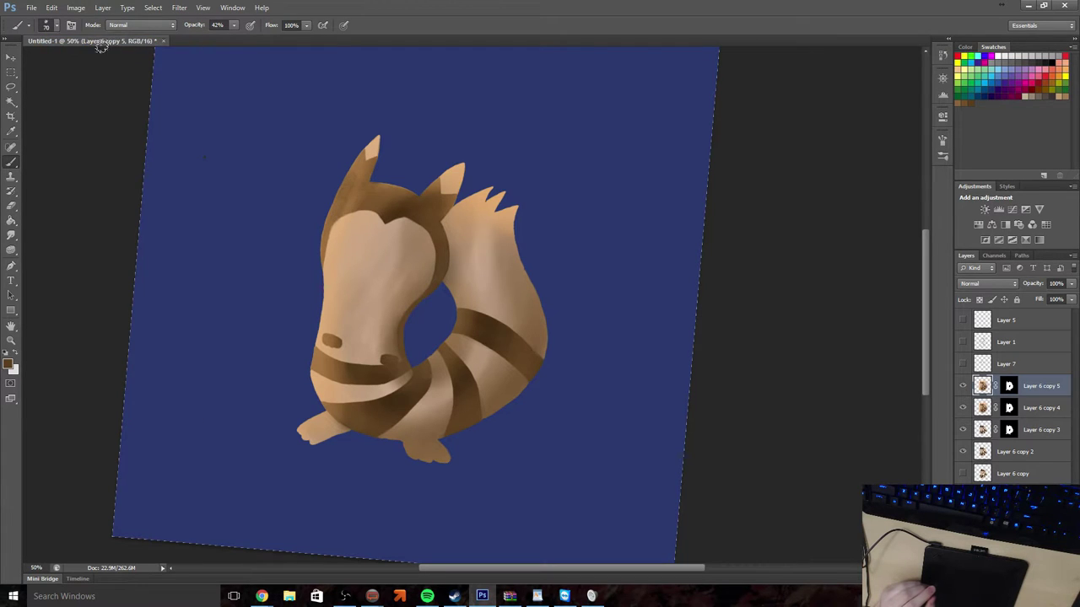
Undo the last stroke and paint dark brown texture over the left ear and face edge at 81 px and 8% opacity
left_click(51, 7)
left_click(69, 42)
left_click(57, 26)
left_click_drag(57, 59, 61, 59)
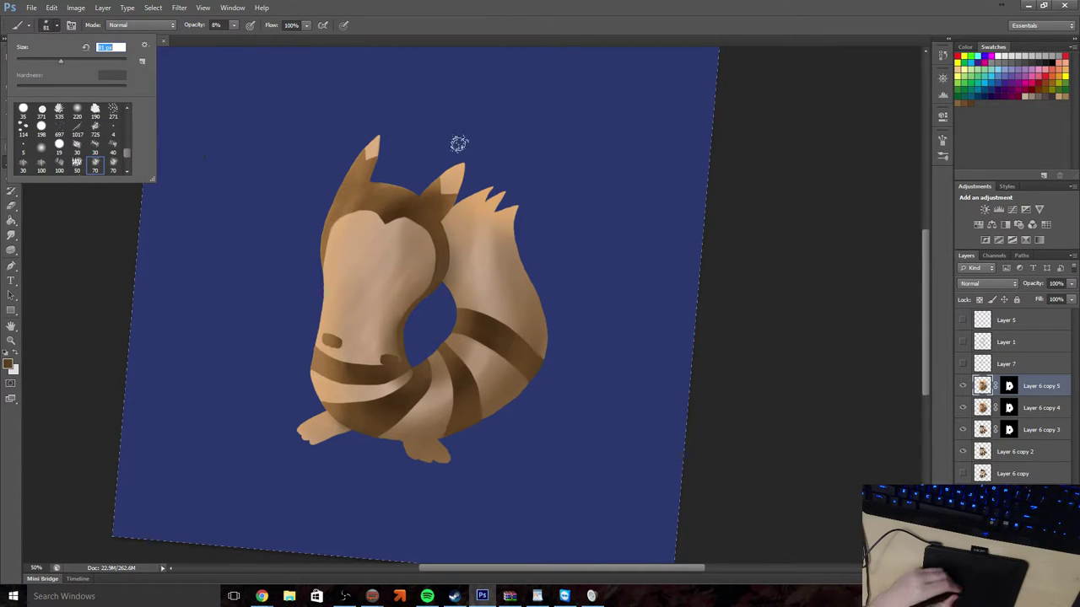
left_click(342, 200)
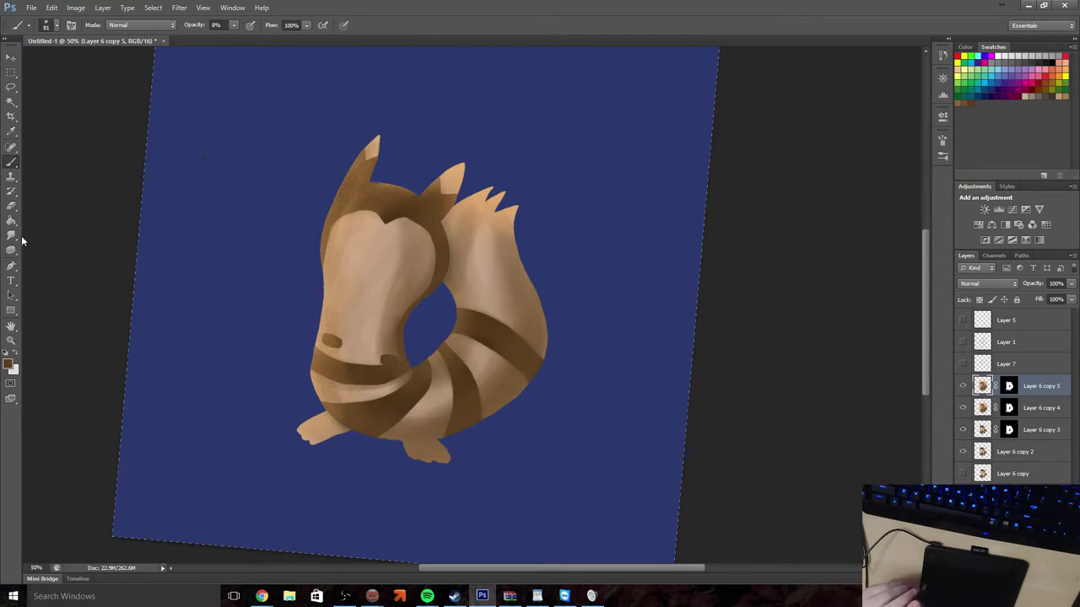
Soften the new texture with the Eraser, using the 70 px textured preset enlarged to 89 px at 15% opacity
left_click(10, 205)
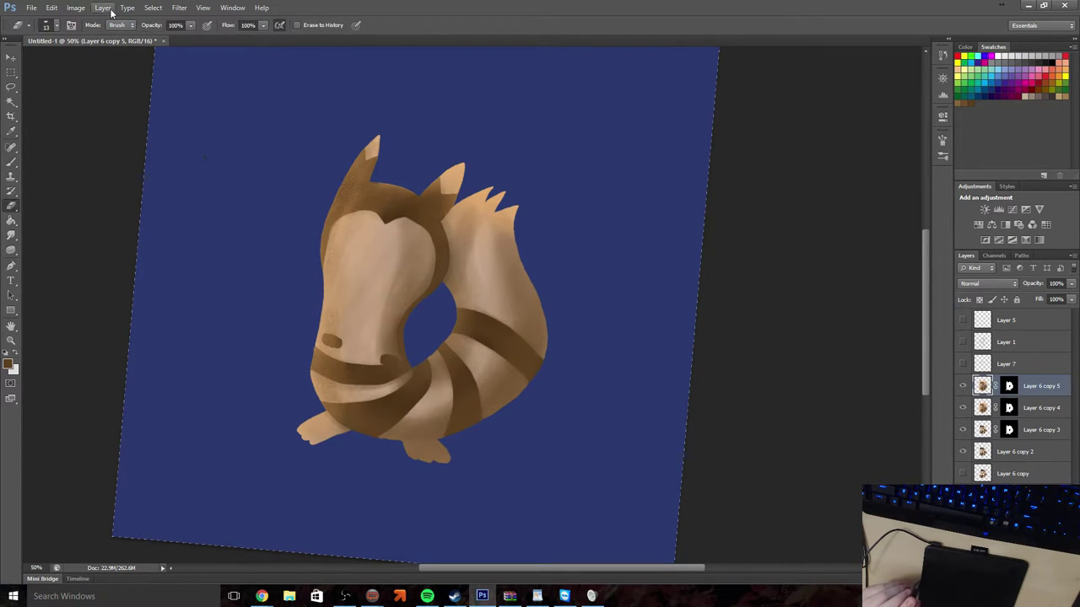
left_click(60, 25)
scroll(126, 156, "down", 1)
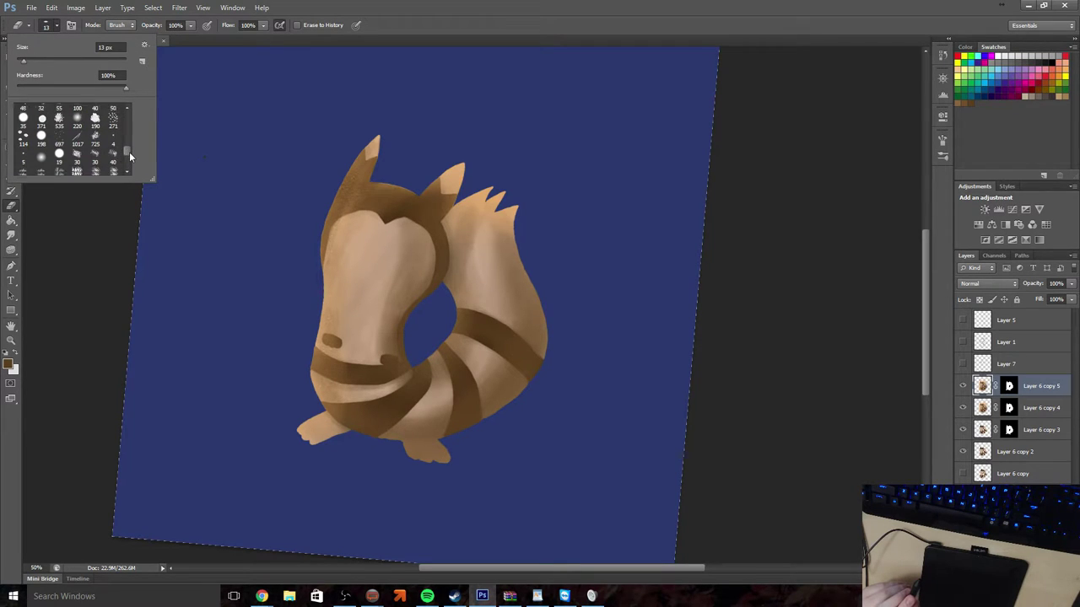
left_click(113, 155)
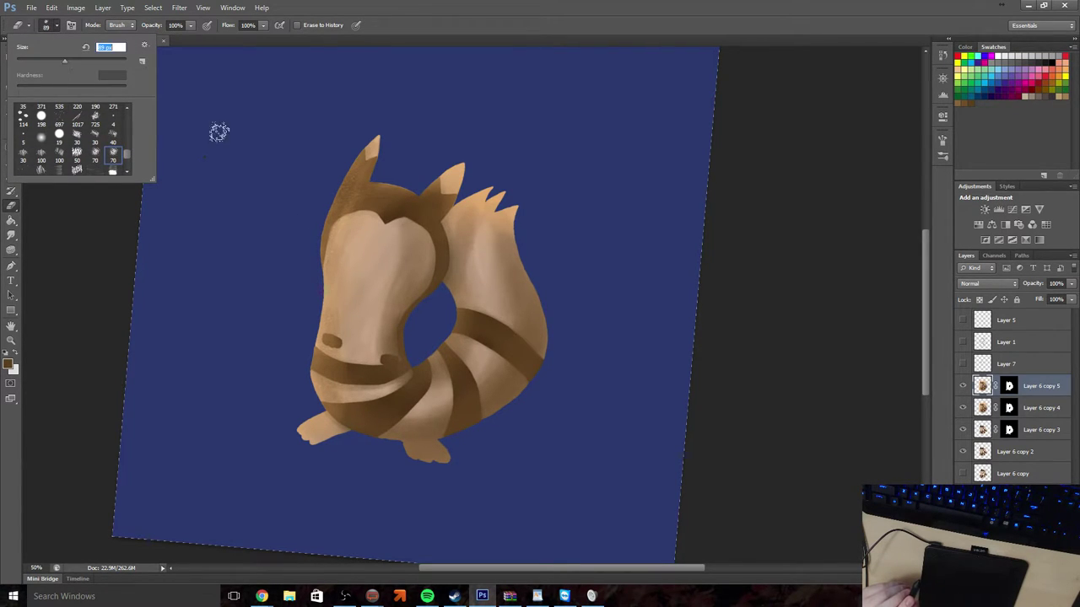
left_click(188, 39)
left_click_drag(146, 37, 141, 37)
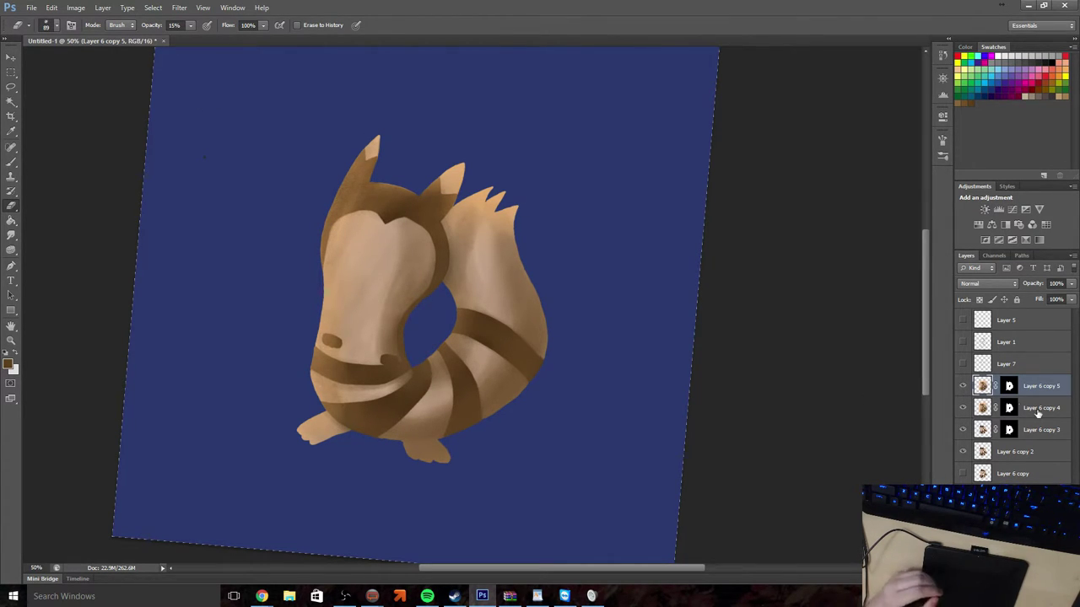
Reduce the opacity of Layer 6 copy 4 to 45%
left_click(984, 410)
left_click(1072, 284)
left_click_drag(1066, 298, 1051, 298)
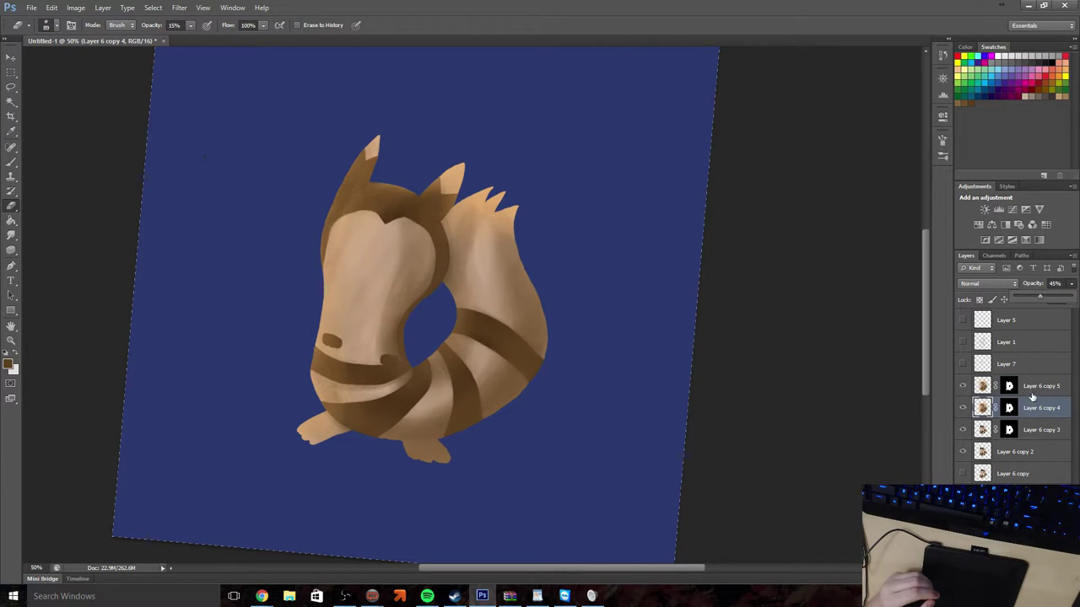
key("Return")
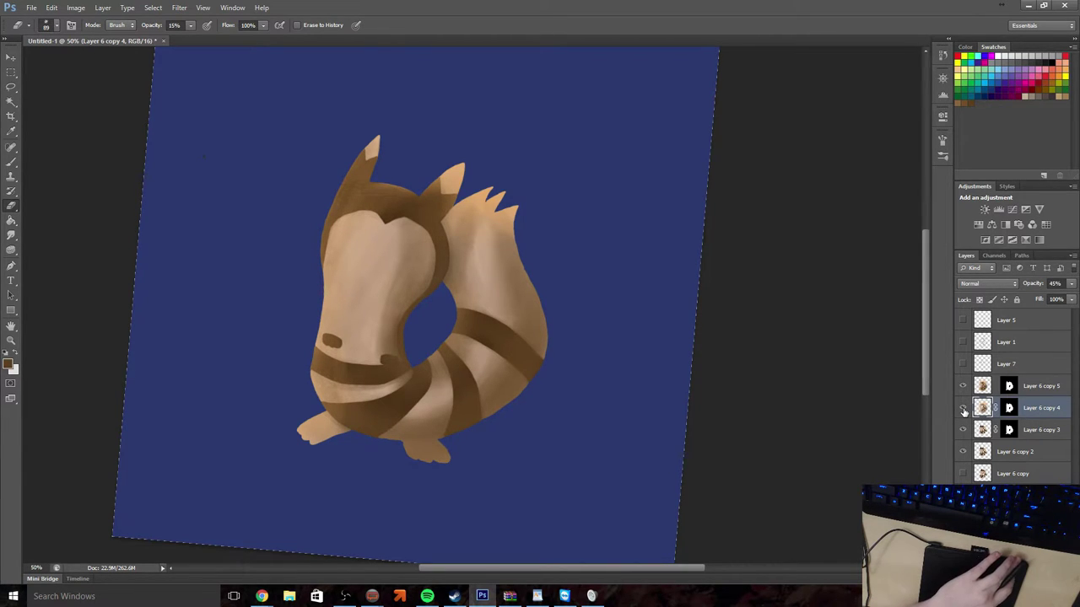
Compare the artwork with and without Layer 6 copy 5, and erase some of that layer's shading over the face
left_click(964, 387)
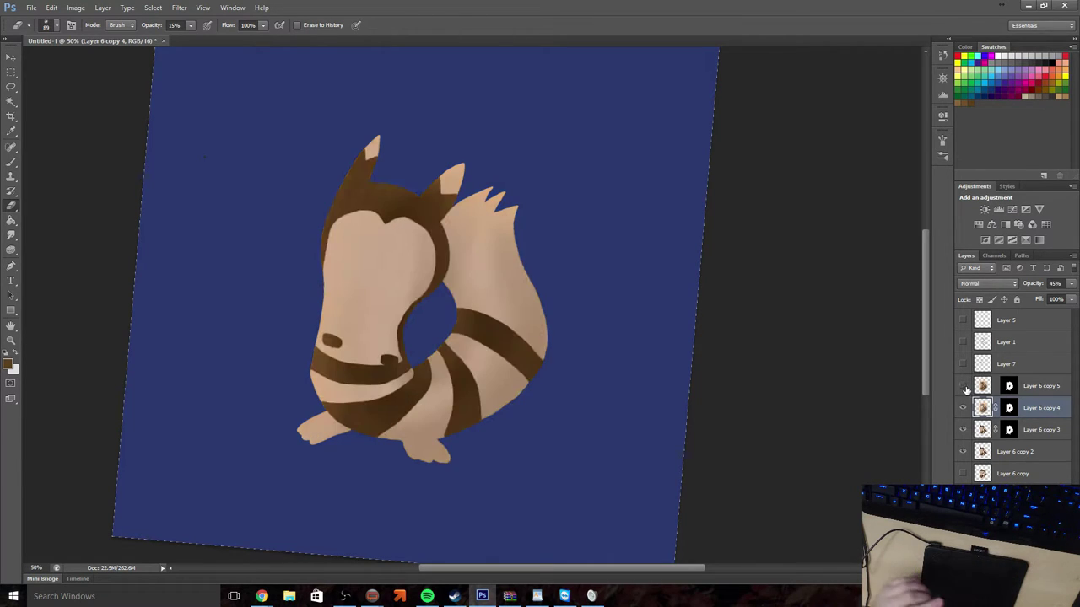
left_click(964, 386)
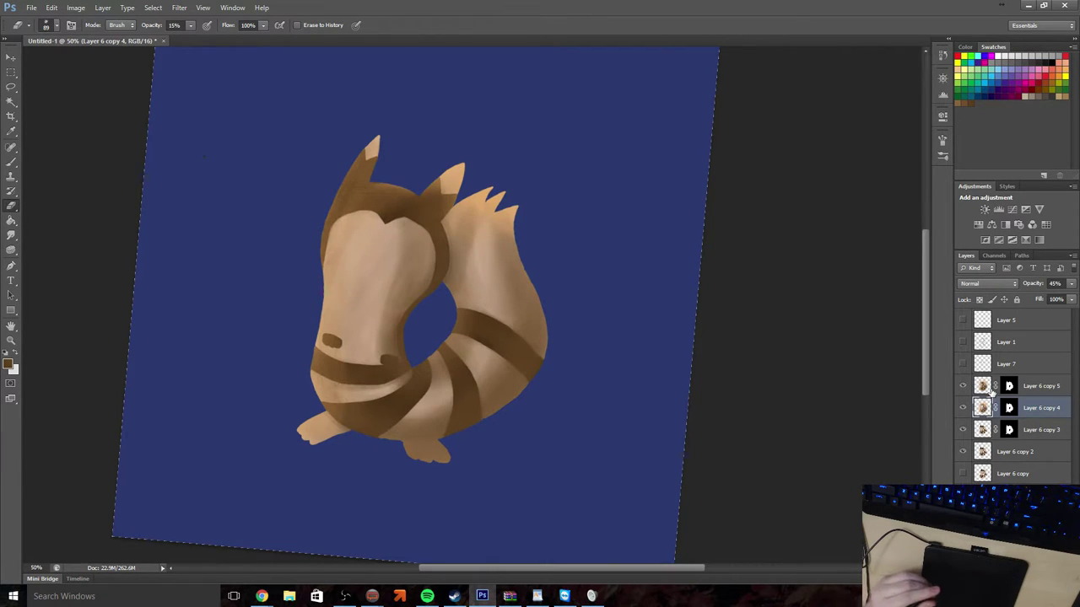
left_click(982, 387)
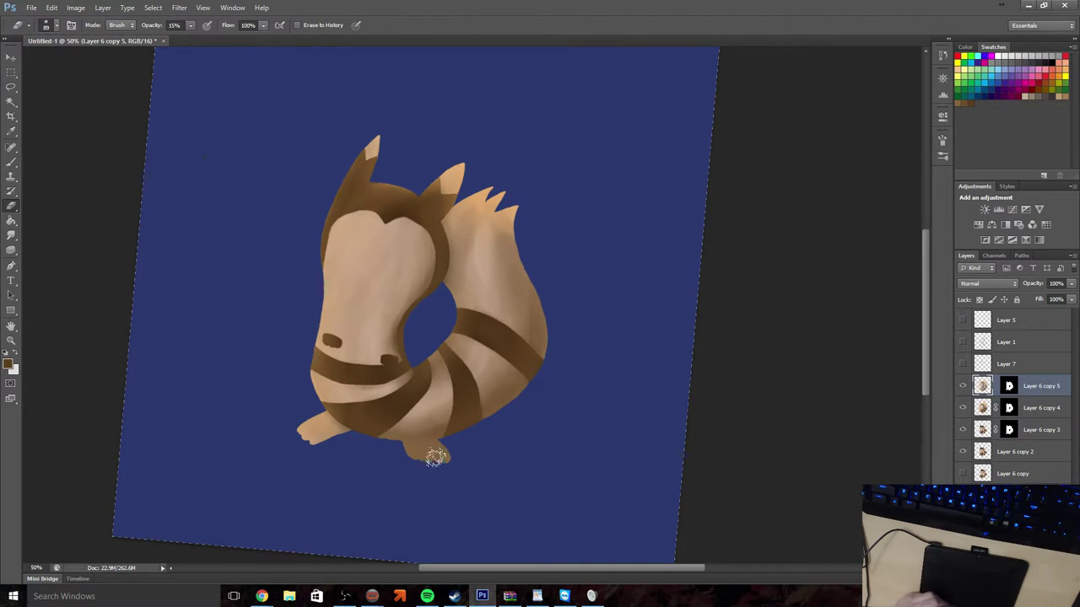
Try a Brush stroke with the 190 px preset along the underside of the body and undo it
left_click(11, 162)
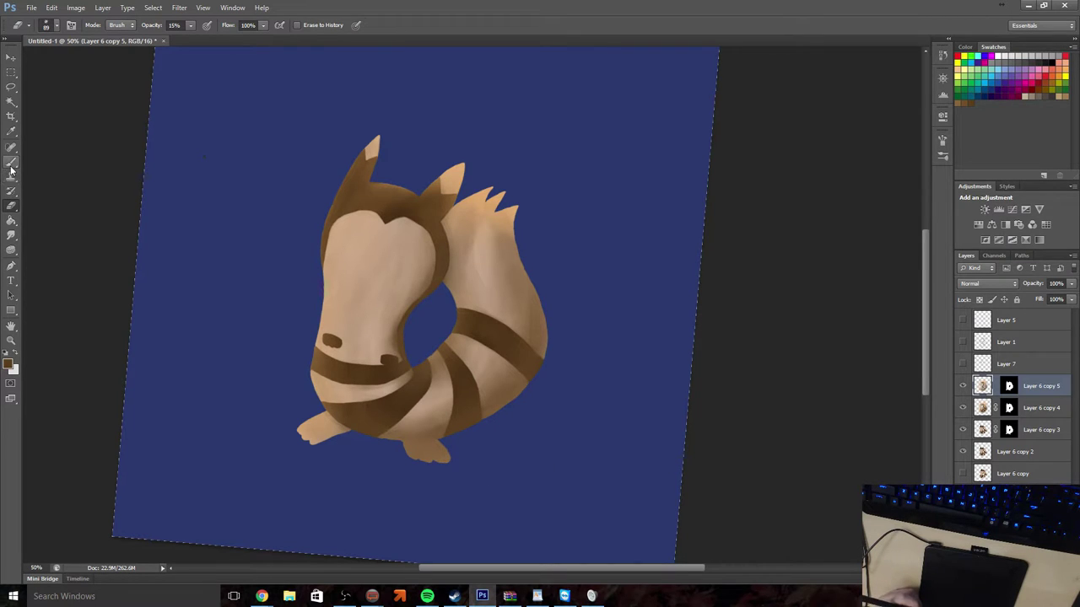
left_click(54, 27)
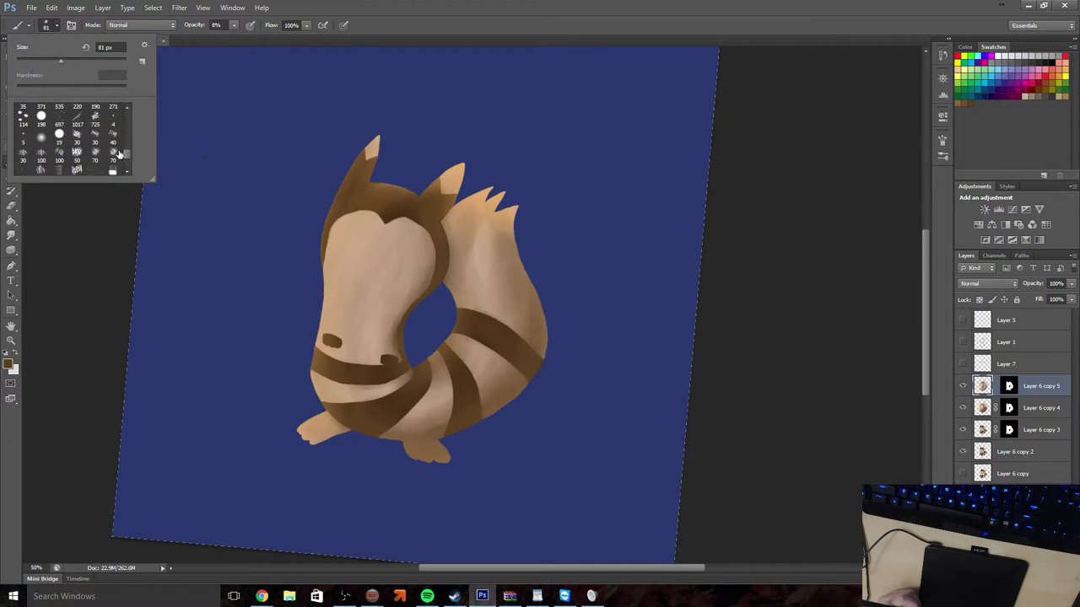
scroll(125, 149, "up", 3)
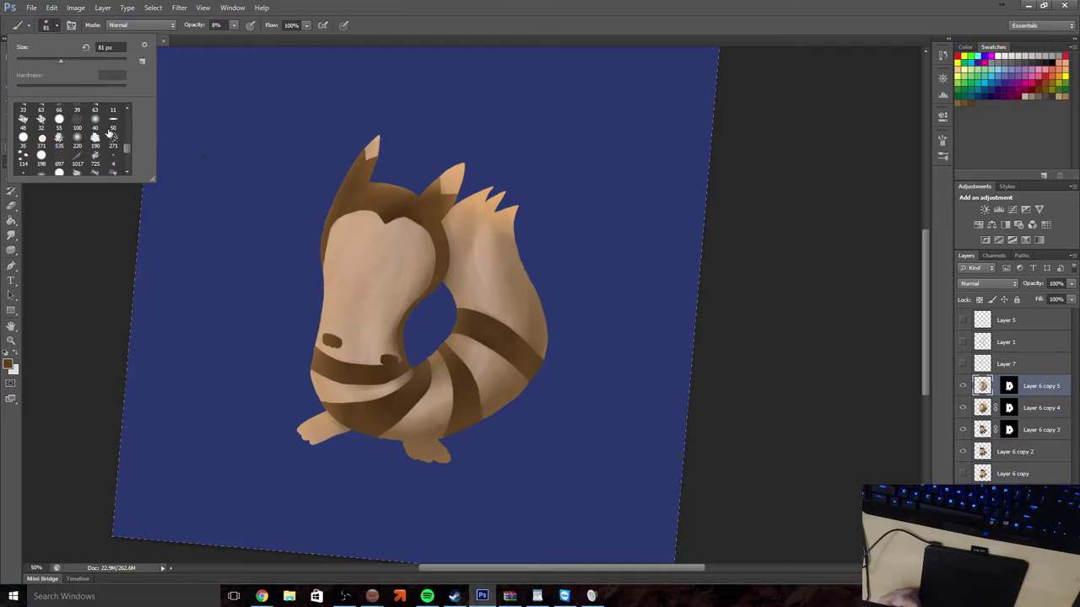
scroll(96, 169, "down", 2)
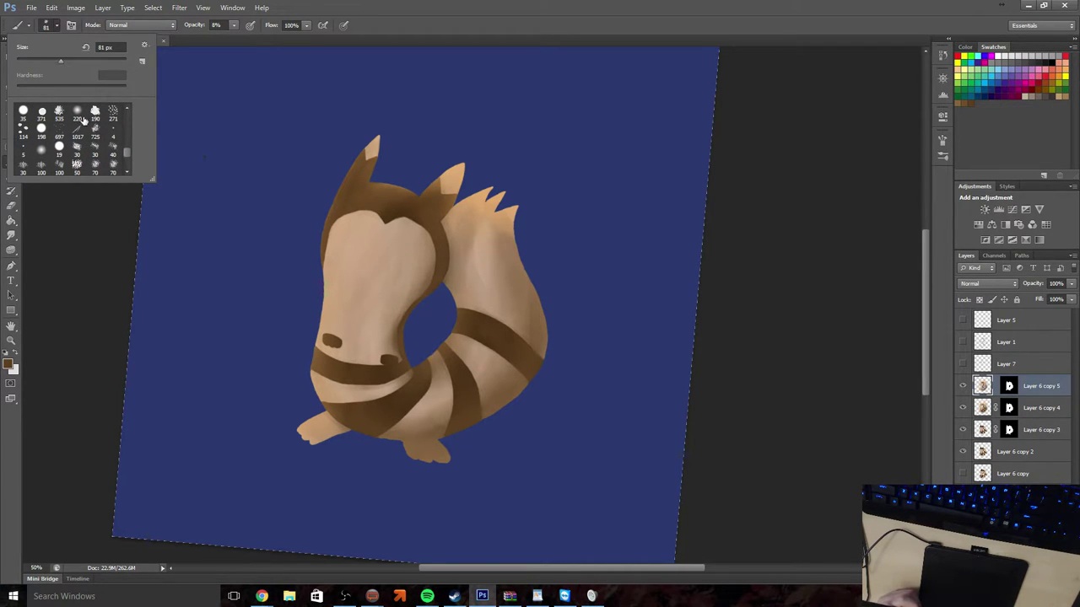
left_click(373, 437)
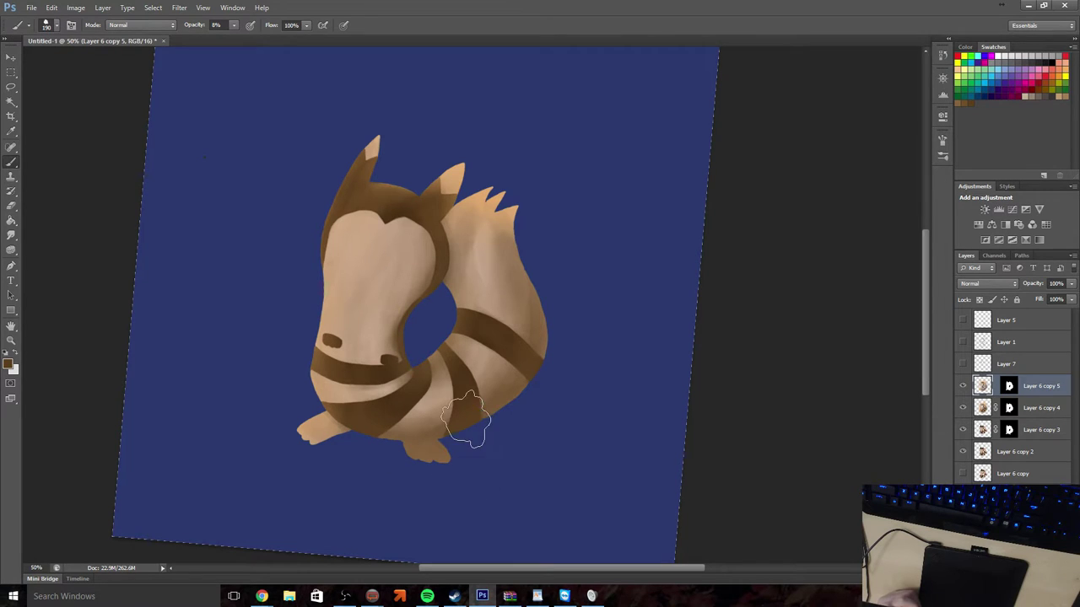
left_click(53, 7)
Raise the brush opacity to 66%, try a stroke across the lower body between the feet and undo it
left_click(232, 25)
left_click(233, 26)
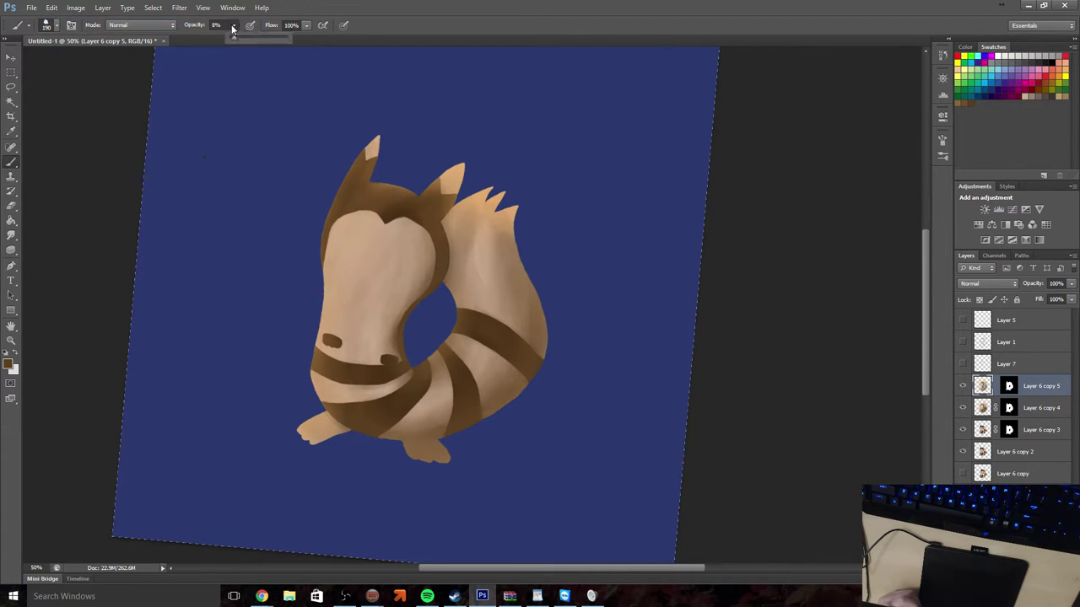
left_click_drag(267, 38, 269, 39)
mouse_move(434, 426)
left_mouse_down()
mouse_move(357, 441)
mouse_move(342, 418)
left_mouse_up()
left_click(53, 7)
left_click(67, 15)
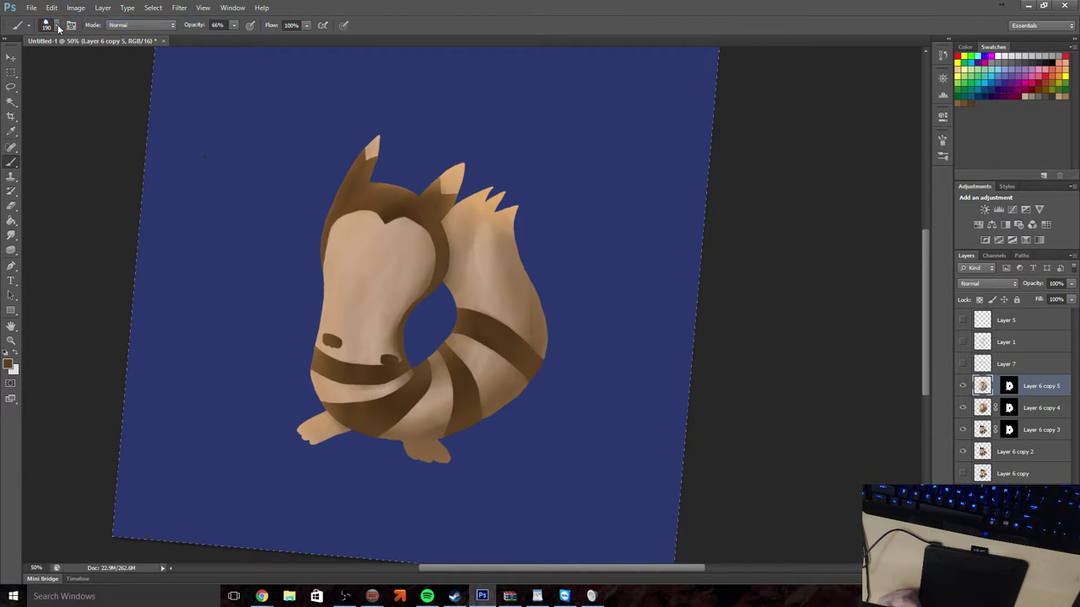
Switch the brush to the soft round 40 px preset and raise its hardness slightly
left_click(56, 24)
left_click(95, 131)
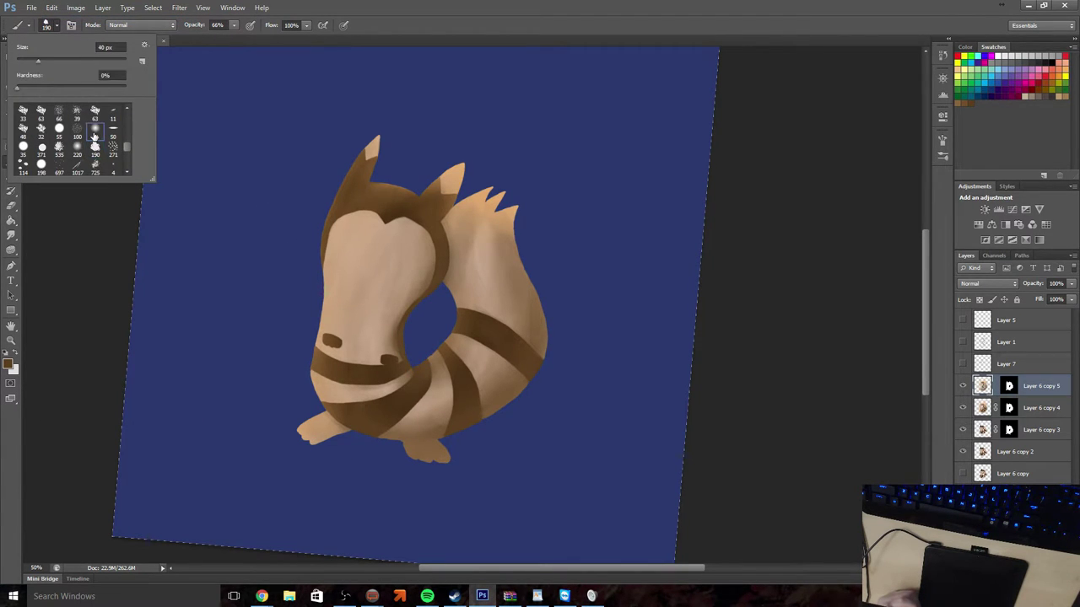
left_click(29, 89)
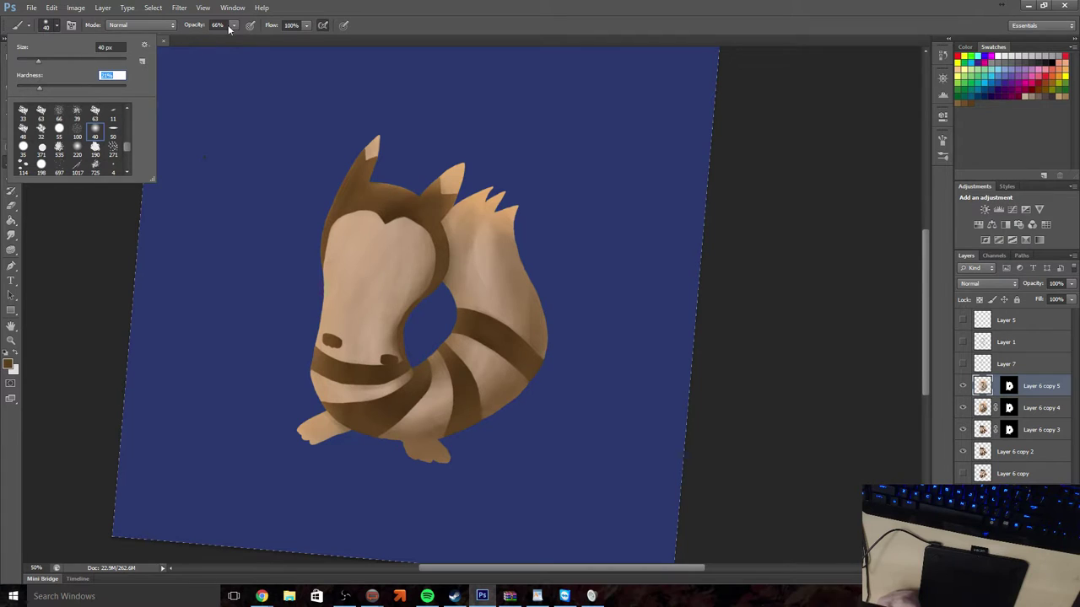
Set the foreground colour to very dark brown #402a16
left_click(9, 365)
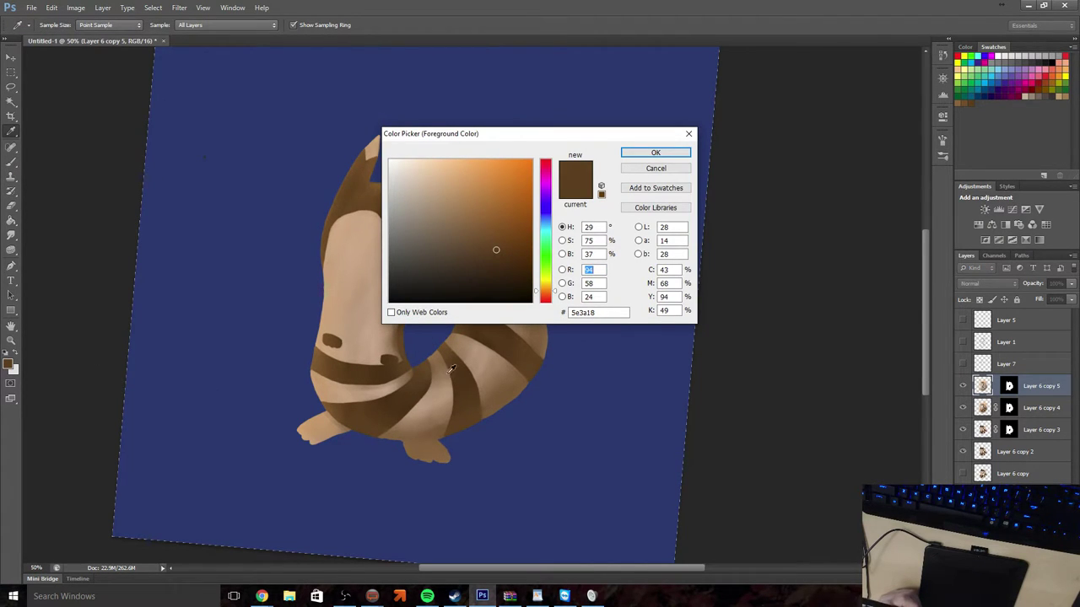
left_click(430, 443)
left_click(485, 339)
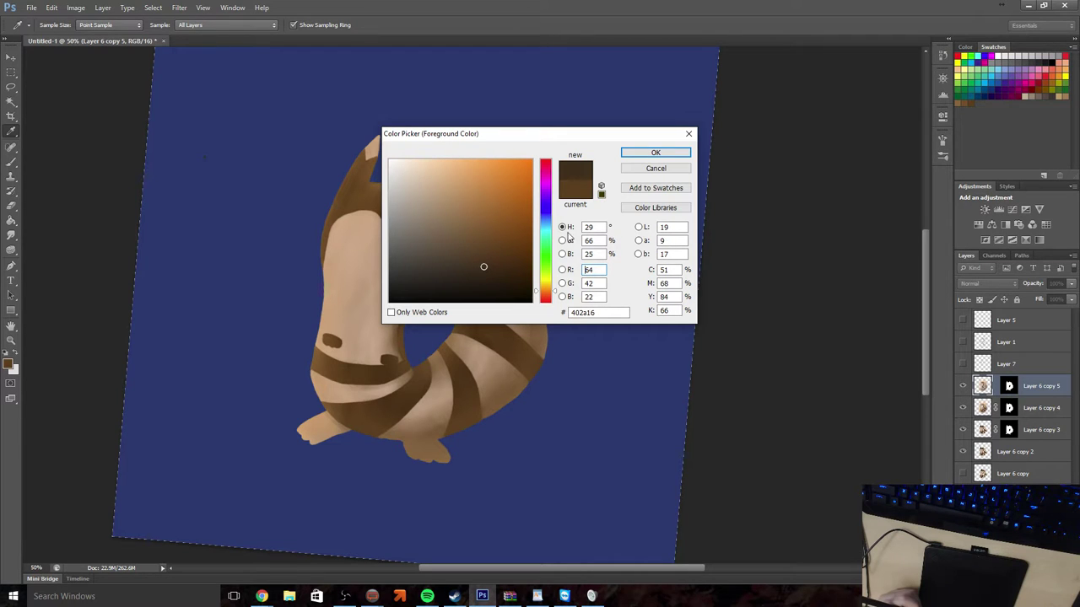
left_click(663, 156)
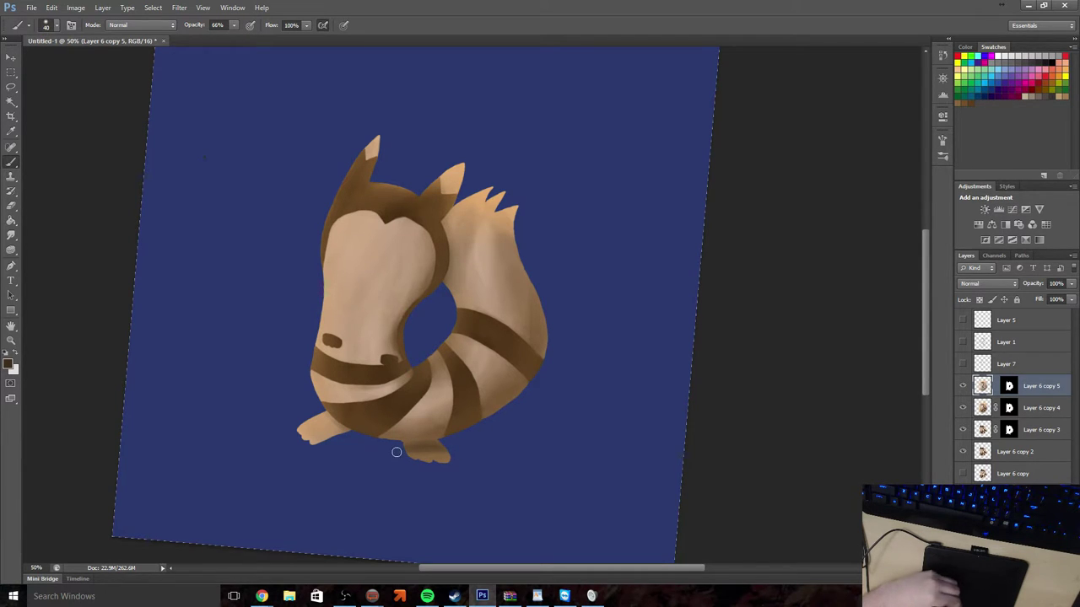
Undo the dark brown strokes on the foot beneath the belly
left_click(52, 8)
left_click(60, 41)
left_click(52, 7)
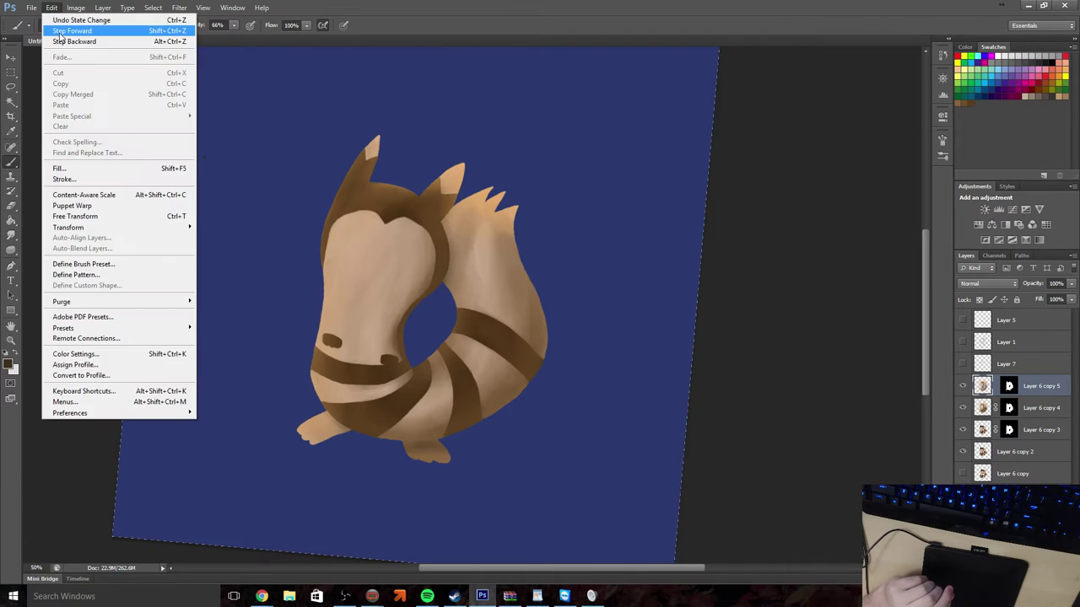
left_click(60, 42)
left_click(52, 8)
left_click(60, 41)
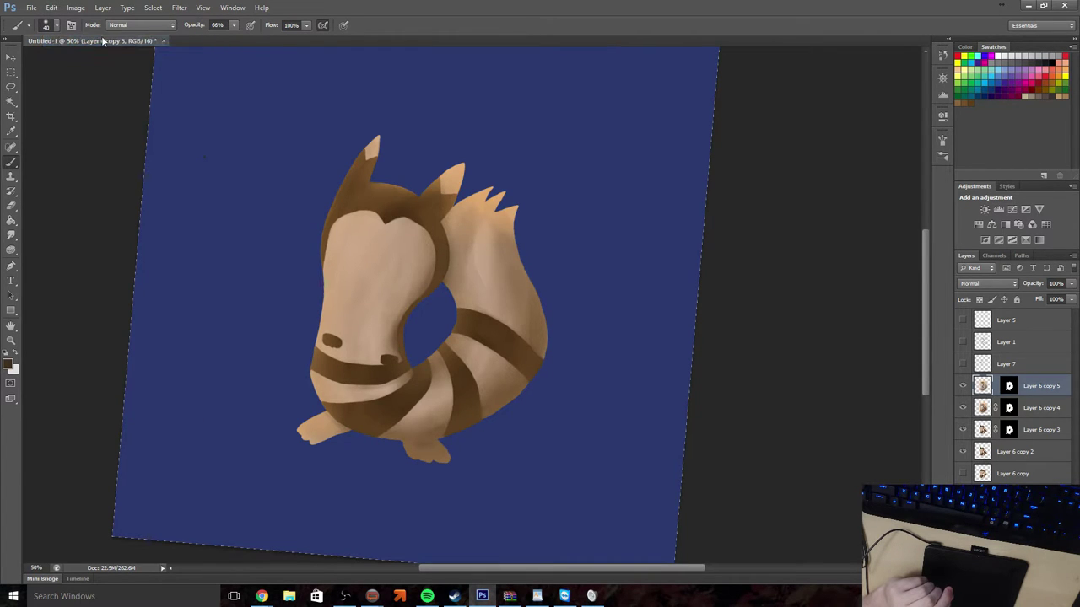
Lower the brush opacity to 17% and shade the upper part of the foot beneath the belly
left_click(234, 24)
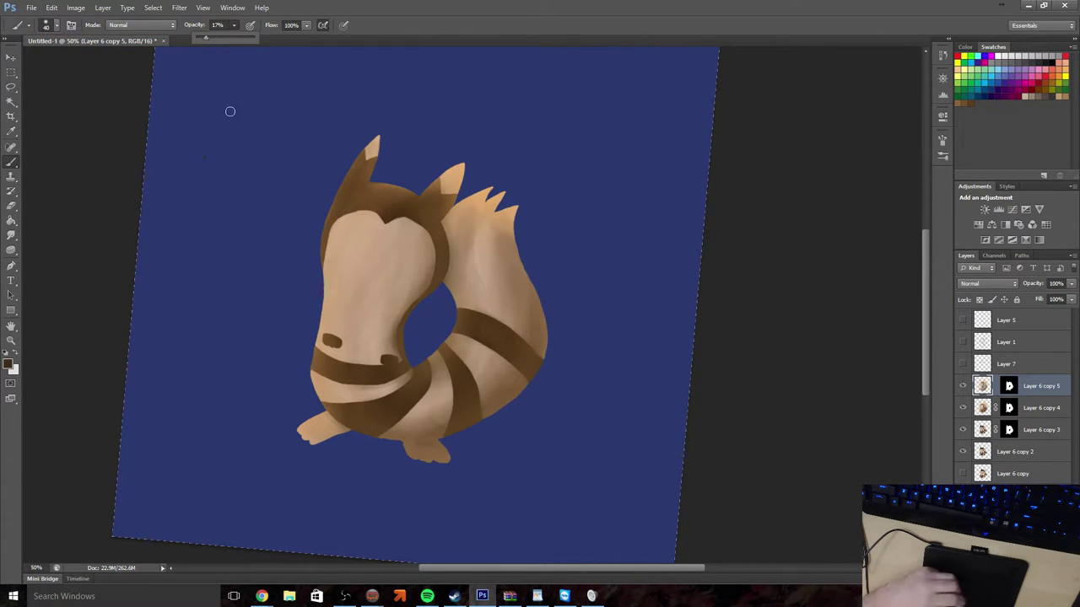
key("1")
key("7")
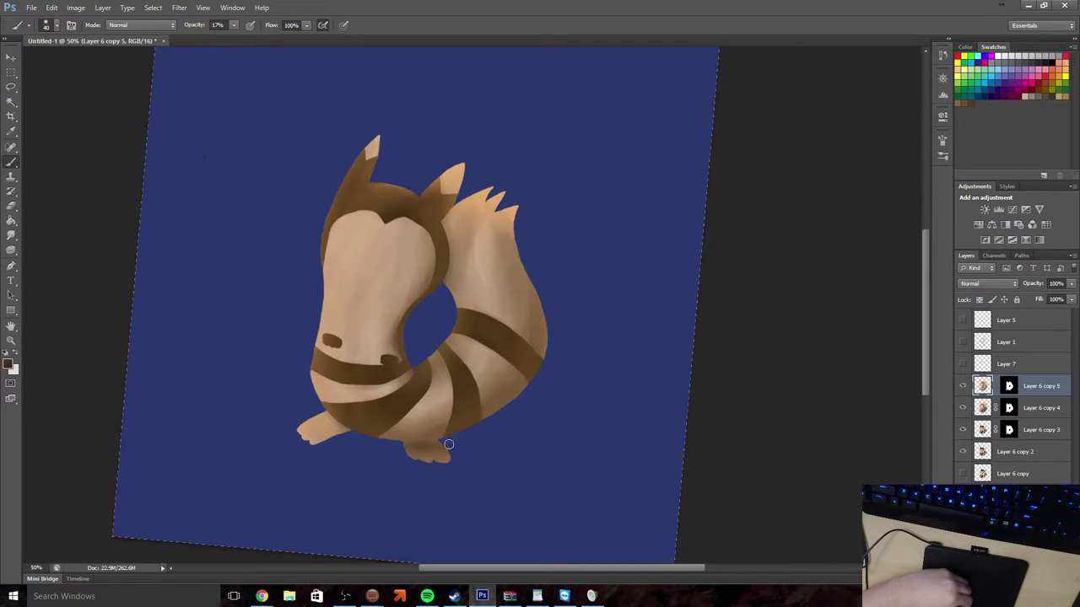
Paint a thin dark shadow where the foot meets the belly with a 14 px brush at 100% hardness
left_click(11, 340)
left_click(44, 24)
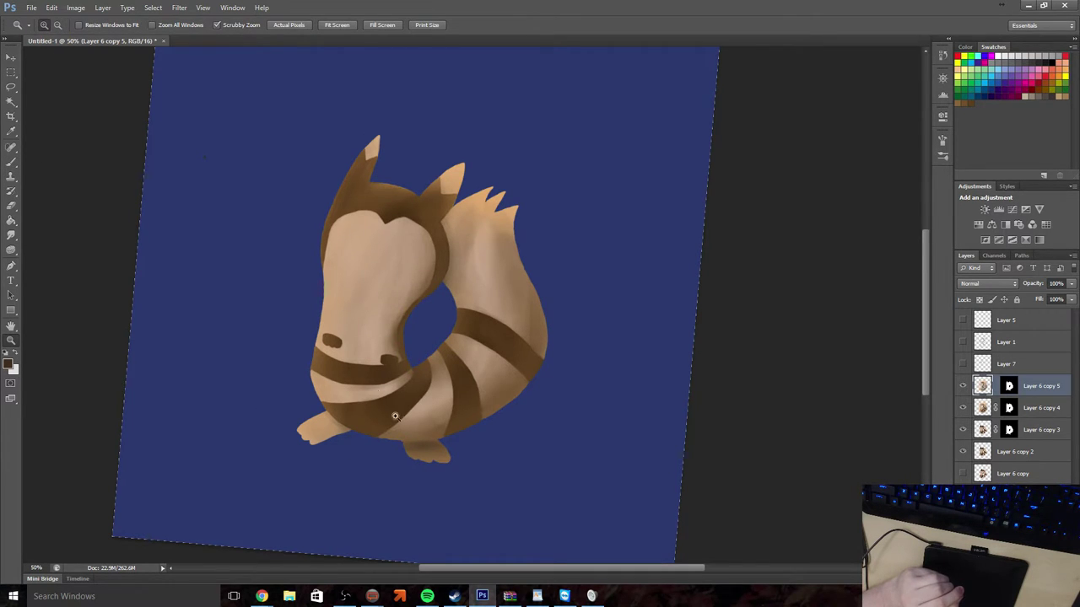
left_click(426, 462)
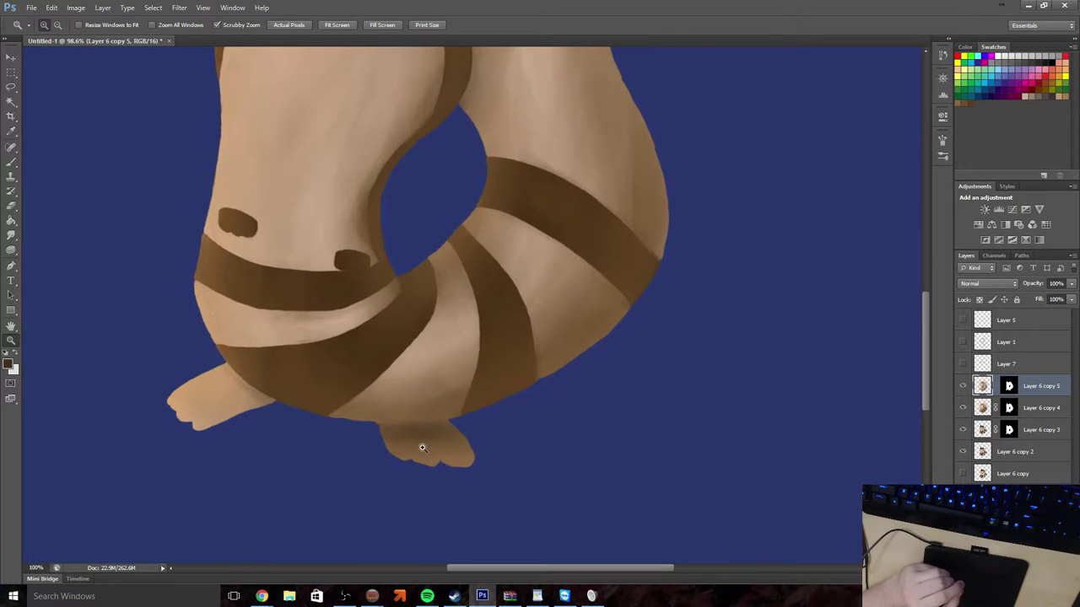
left_click(416, 449)
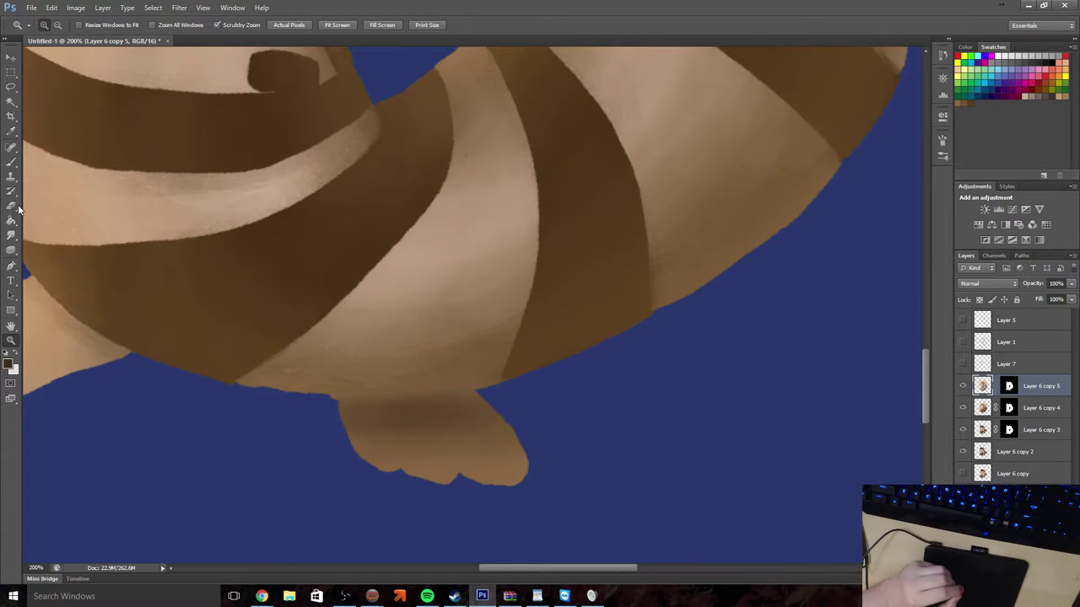
left_click(11, 161)
left_click(52, 25)
mouse_move(41, 62)
left_mouse_down()
mouse_move(29, 66)
mouse_move(26, 92)
left_mouse_up()
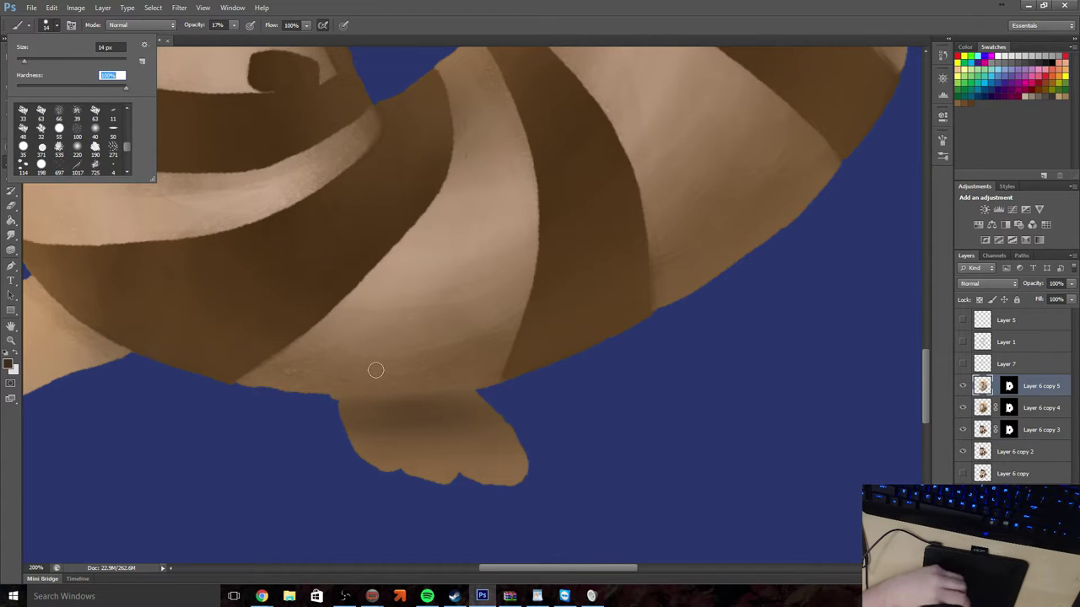
left_click(337, 403)
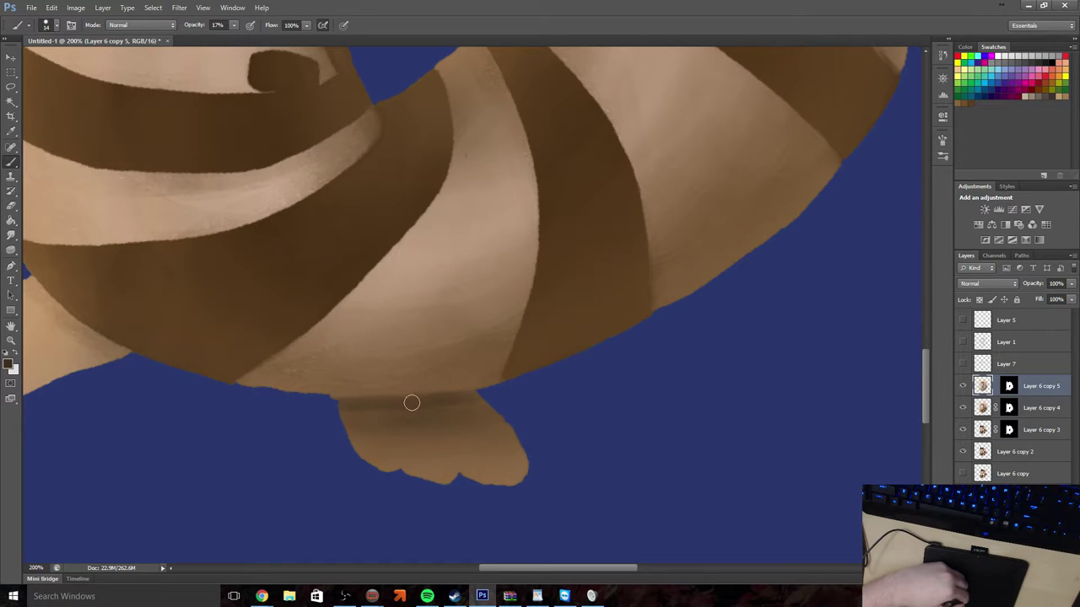
Set the Eraser to the soft round 40 px preset reduced to 11 px
left_click(11, 206)
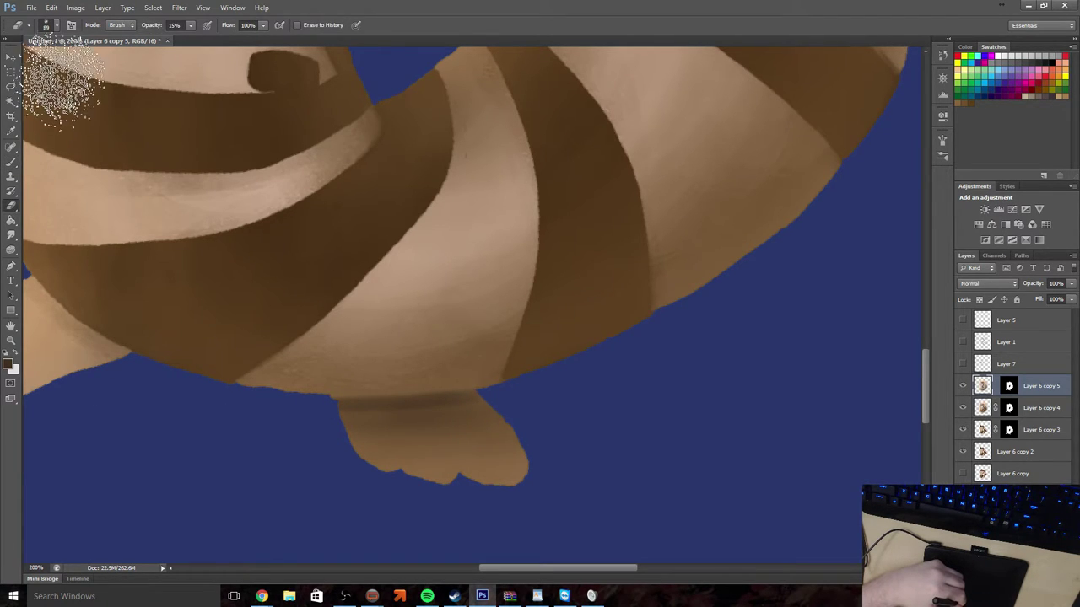
left_click(56, 24)
left_click(95, 129)
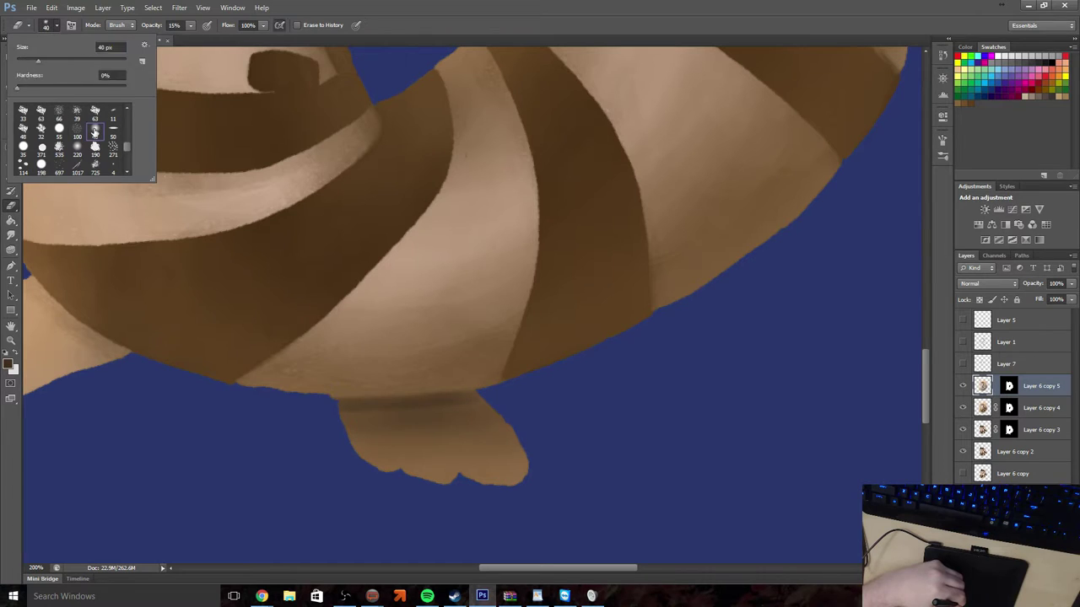
left_click_drag(38, 60, 22, 61)
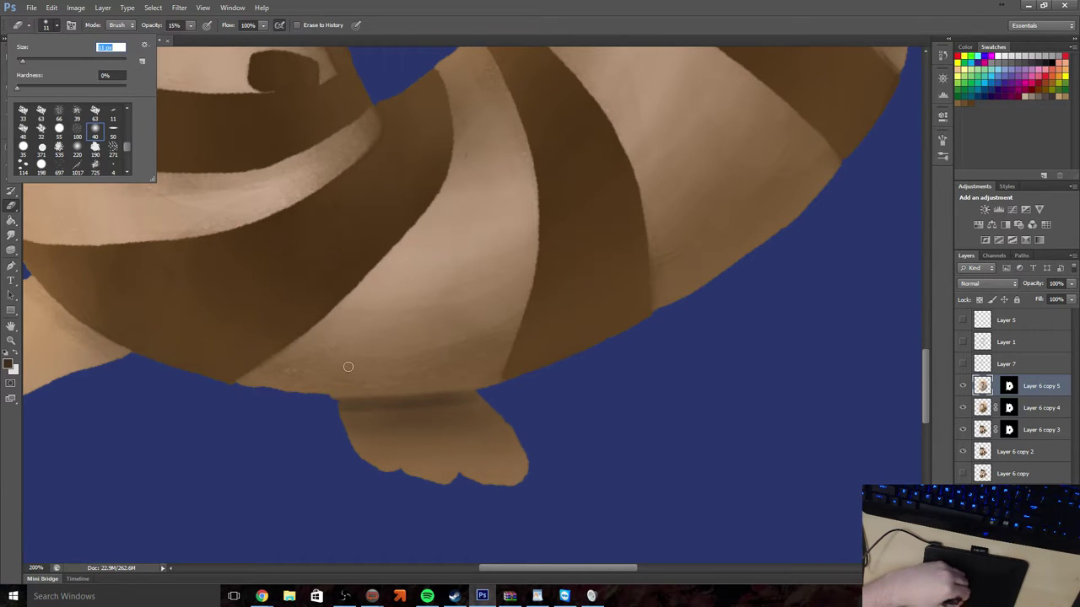
Soften the shadow on the foot beneath the belly with the Eraser, and deepen its centre with the Burn tool on Shadows at 50% exposure
key("Return")
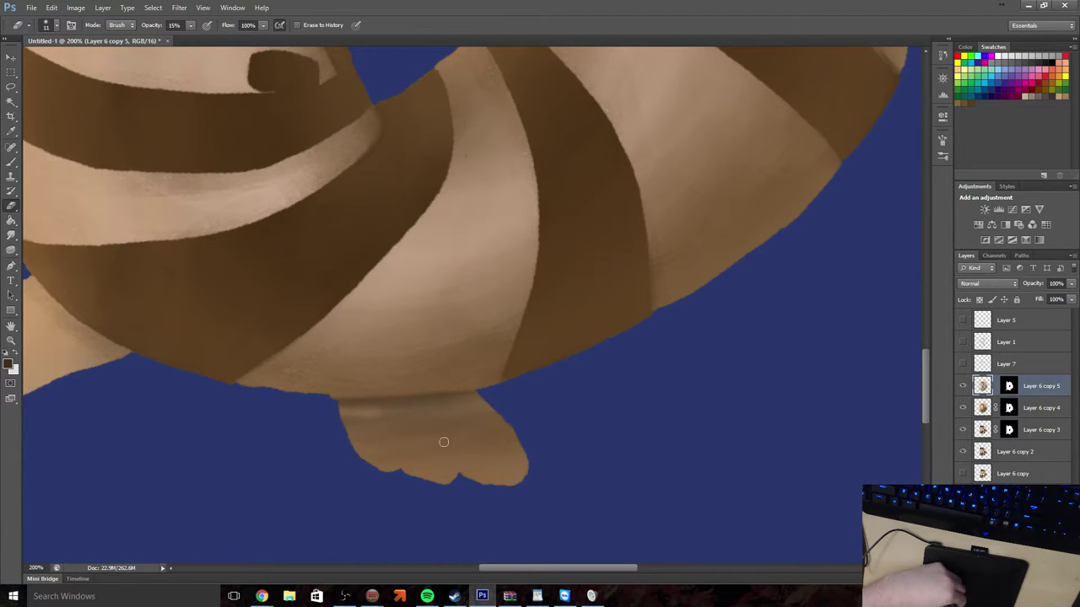
left_click(11, 161)
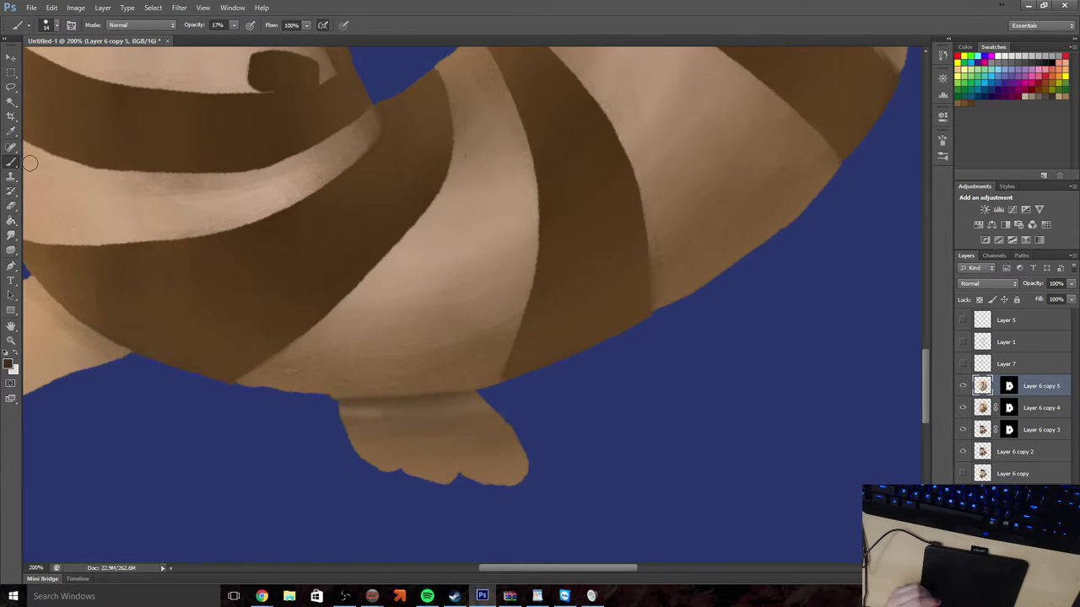
mouse_move(11, 235)
left_mouse_down()
mouse_move(34, 250)
mouse_move(16, 250)
left_mouse_up()
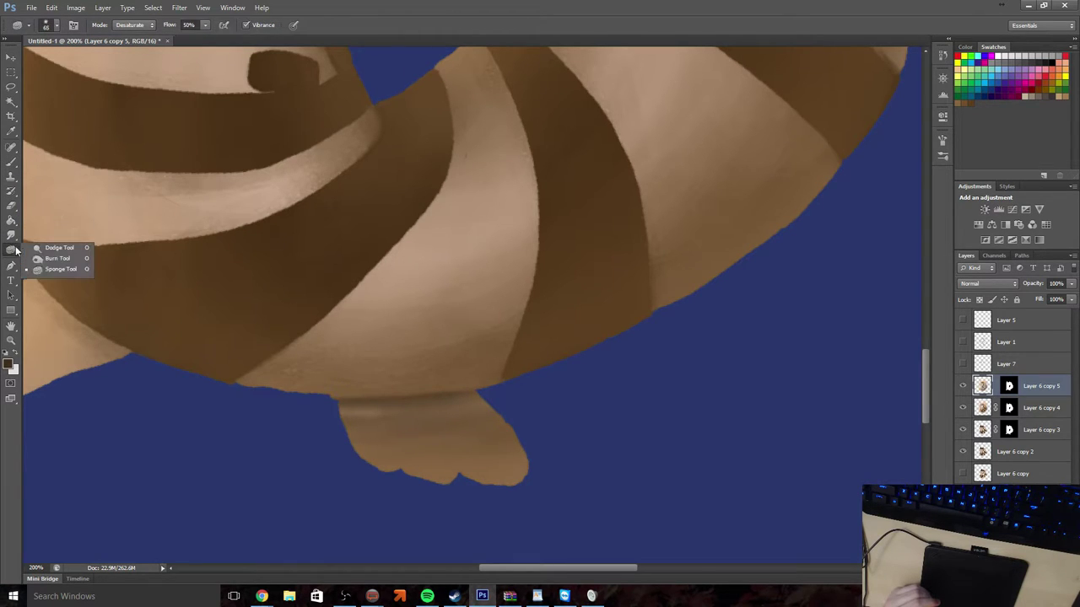
left_click(45, 258)
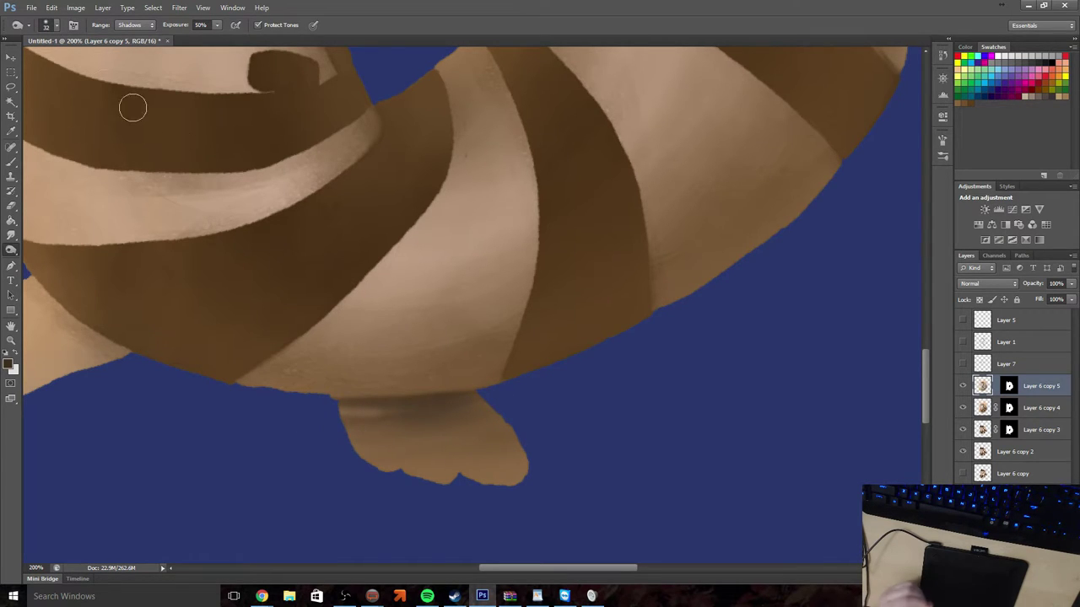
Burn the toe separations and outer edge of the foot beneath the belly with a 5 px brush at 100% hardness
left_click(55, 26)
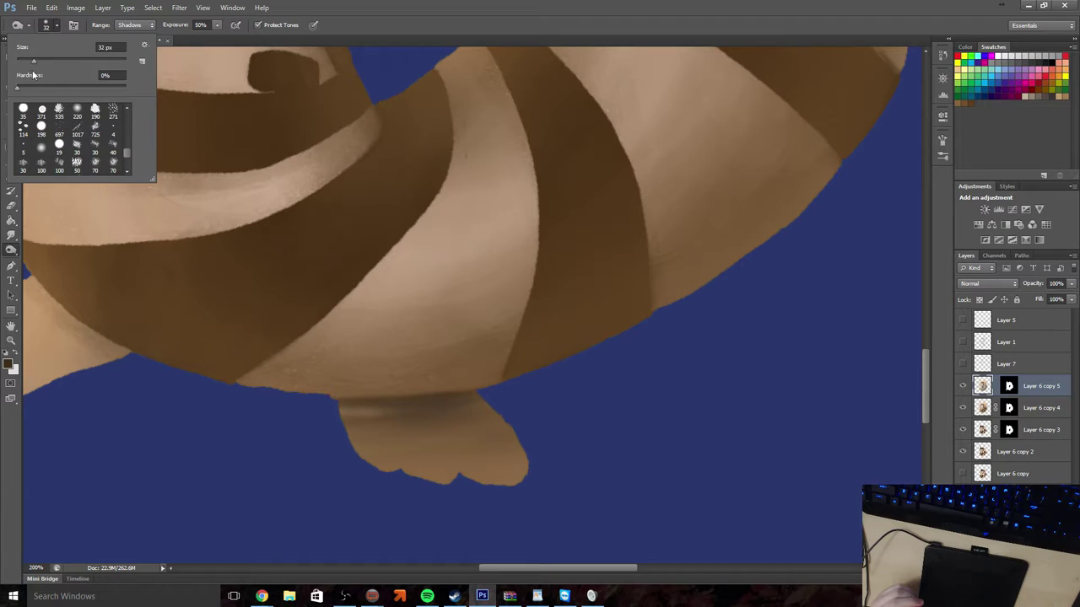
left_click_drag(34, 60, 23, 61)
left_click(22, 61)
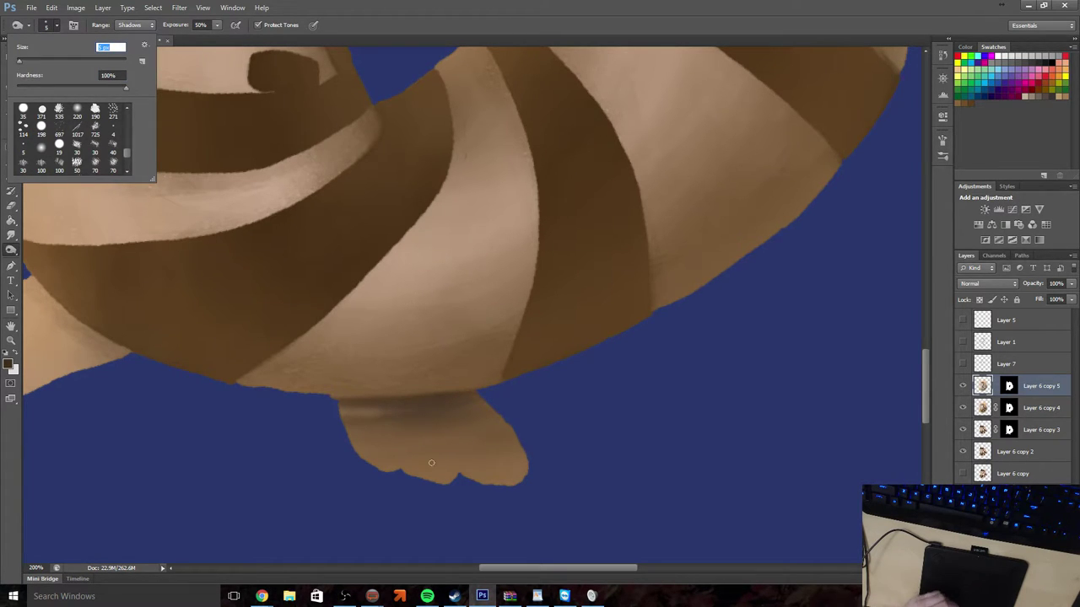
left_click(346, 429)
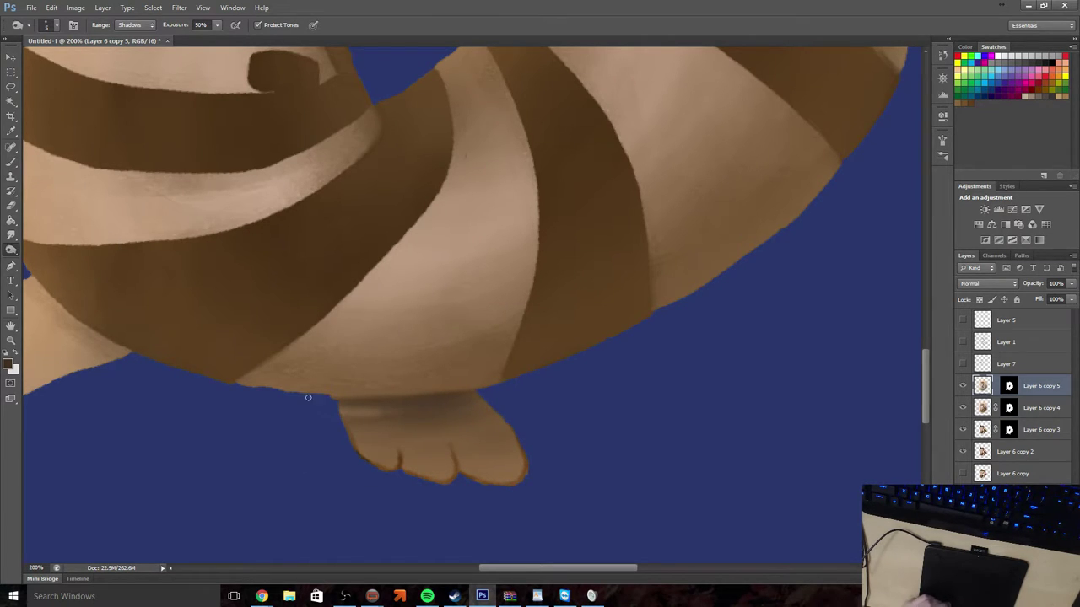
Darken the outlines of the foot beneath the belly with the Burn tool on Midtones at 15% exposure, 9 px size and 0% hardness
left_click(11, 341)
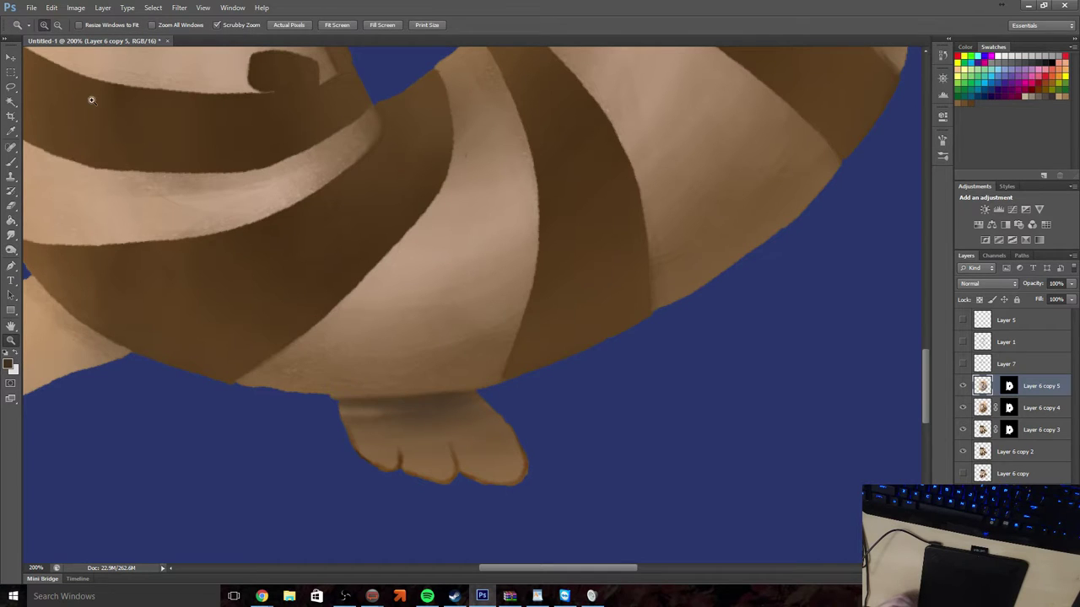
left_click(57, 24)
left_click_drag(290, 414, 299, 450)
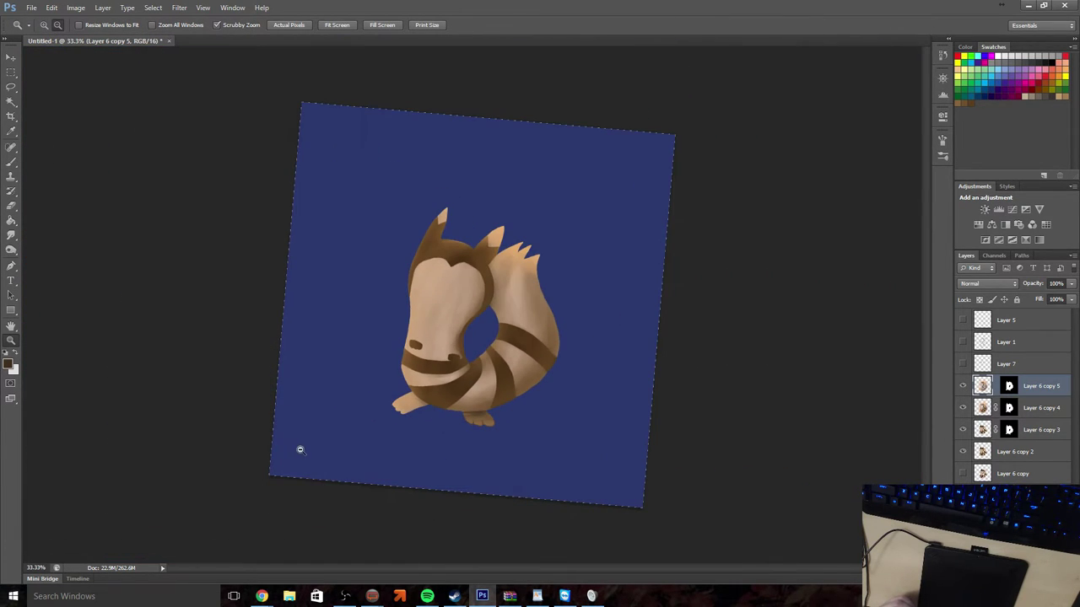
left_click(44, 25)
left_click_drag(453, 436, 511, 446)
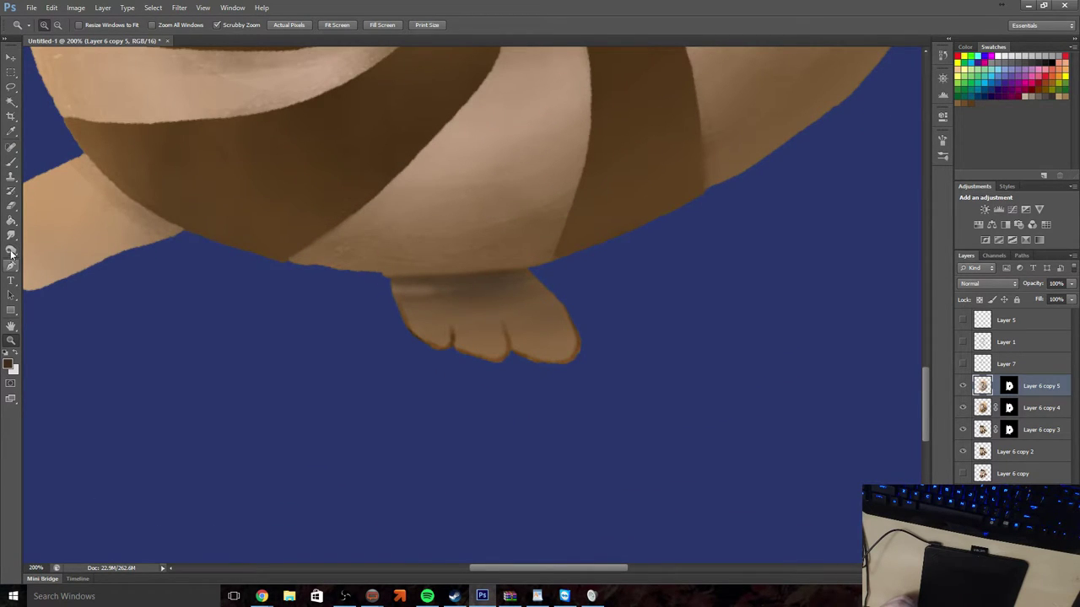
left_click(11, 251)
left_click(40, 250)
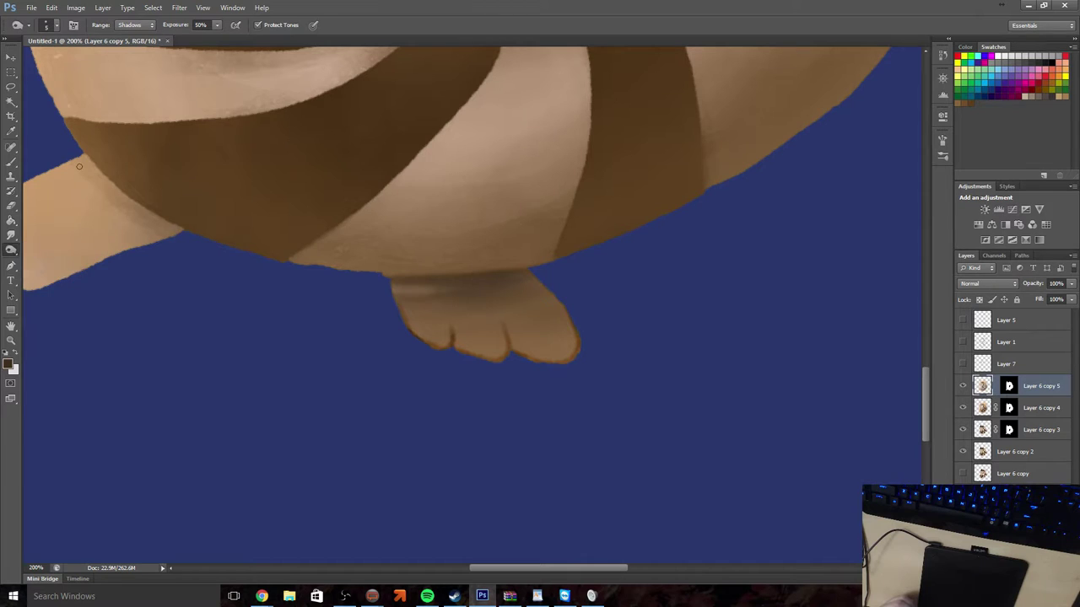
left_click(135, 25)
left_click(135, 41)
left_click(216, 28)
left_click(56, 26)
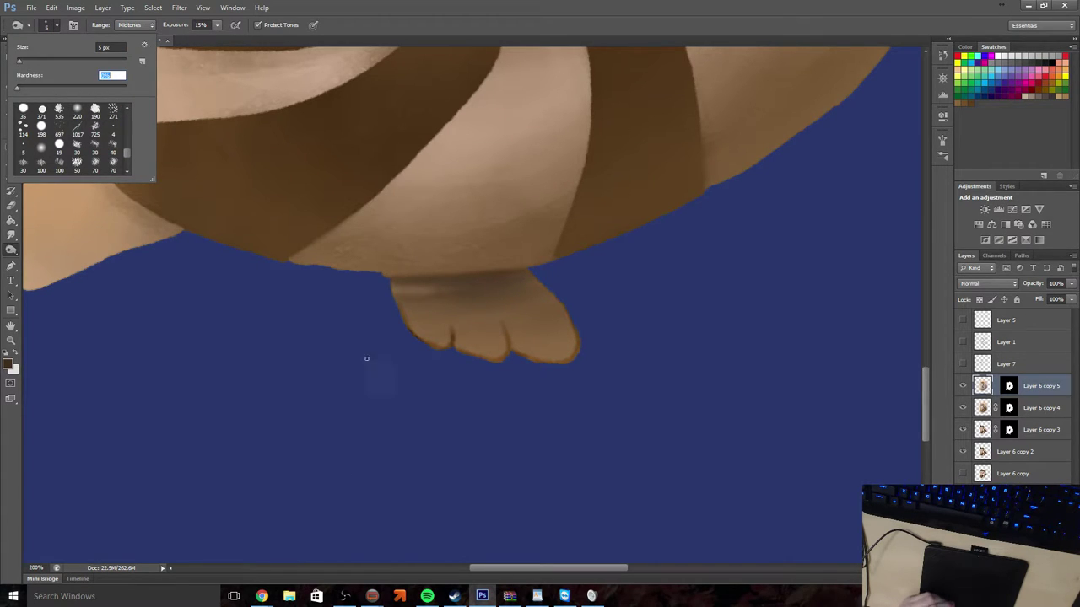
left_click(22, 63)
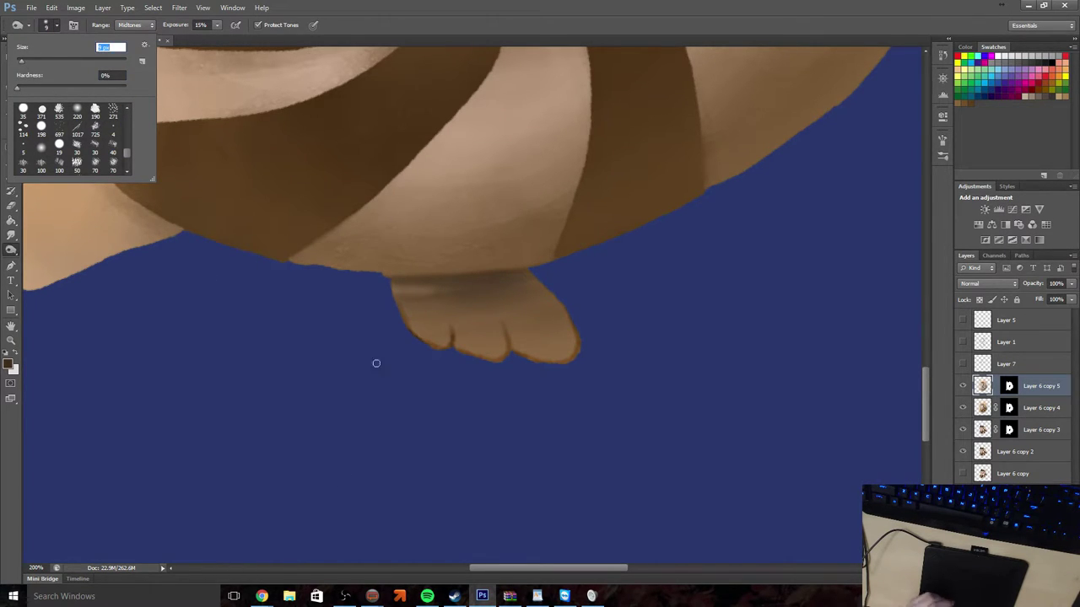
left_click(417, 347)
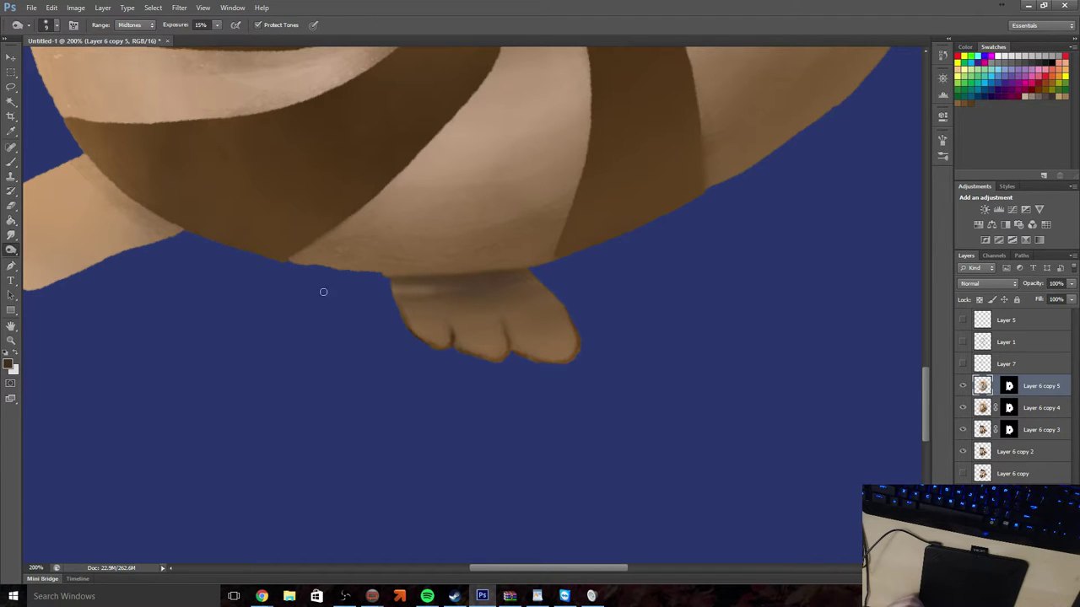
Burn a warm shadow where the front foot meets the body, using a soft 24 px brush on Shadows at 15% exposure
left_click_drag(585, 569, 563, 568)
scroll(430, 518, "up", 2)
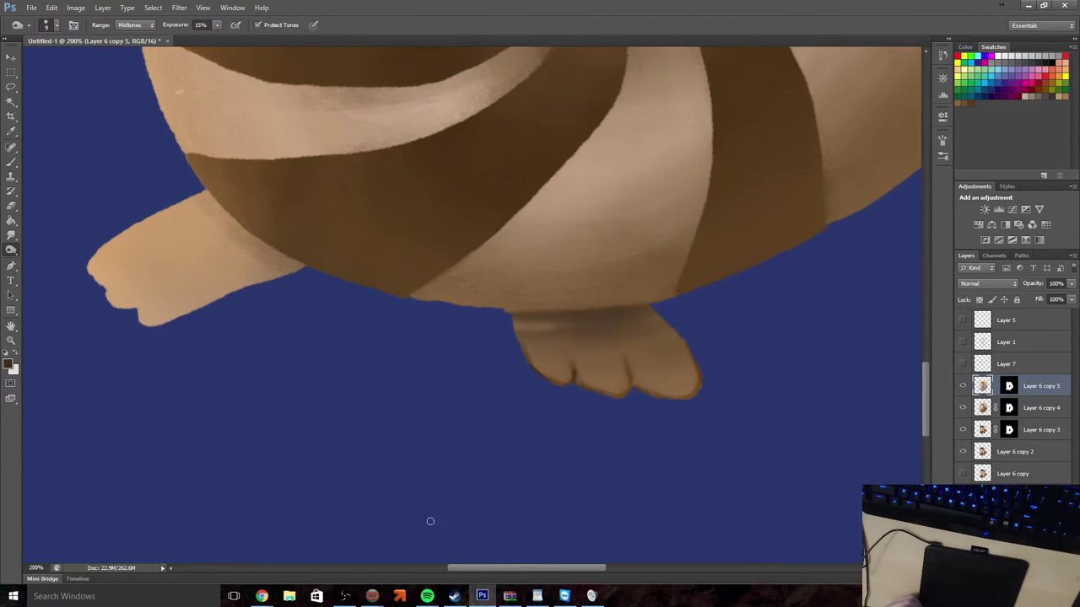
left_click(55, 27)
left_click(135, 26)
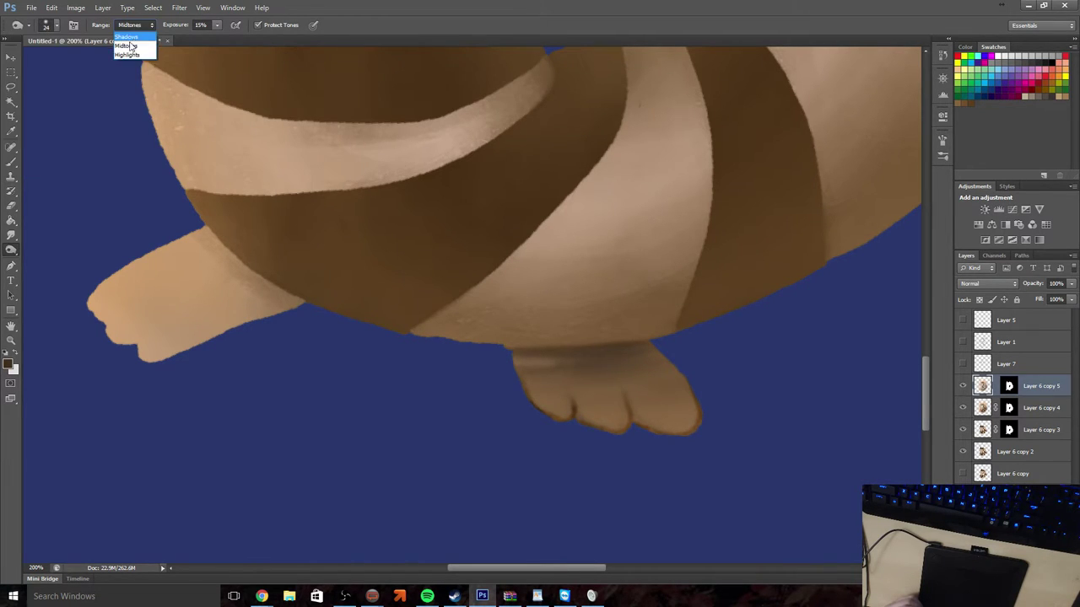
left_click(128, 38)
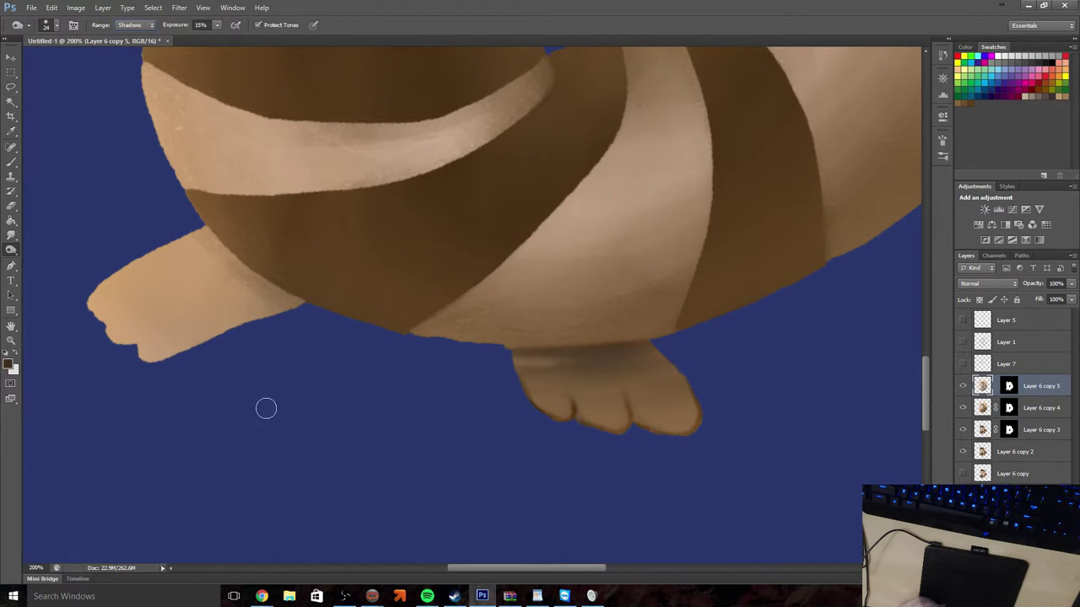
mouse_move(188, 241)
left_mouse_down()
mouse_move(227, 266)
mouse_move(181, 218)
mouse_move(304, 311)
mouse_move(201, 248)
mouse_move(268, 309)
mouse_move(190, 228)
mouse_move(284, 325)
mouse_move(193, 222)
mouse_move(284, 330)
mouse_move(242, 300)
mouse_move(181, 241)
mouse_move(199, 240)
mouse_move(263, 298)
mouse_move(237, 264)
mouse_move(218, 256)
mouse_move(303, 322)
mouse_move(182, 257)
left_mouse_up()
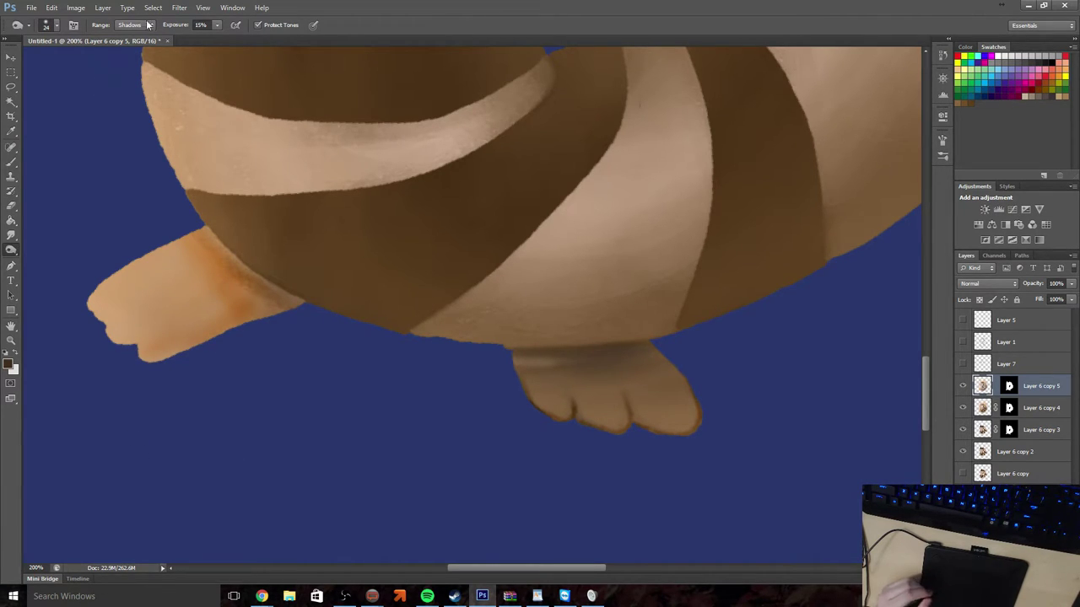
Try to brighten the front foot's upper edge with the Dodge tool at 23 px on Highlights and 50% exposure
right_click(12, 252)
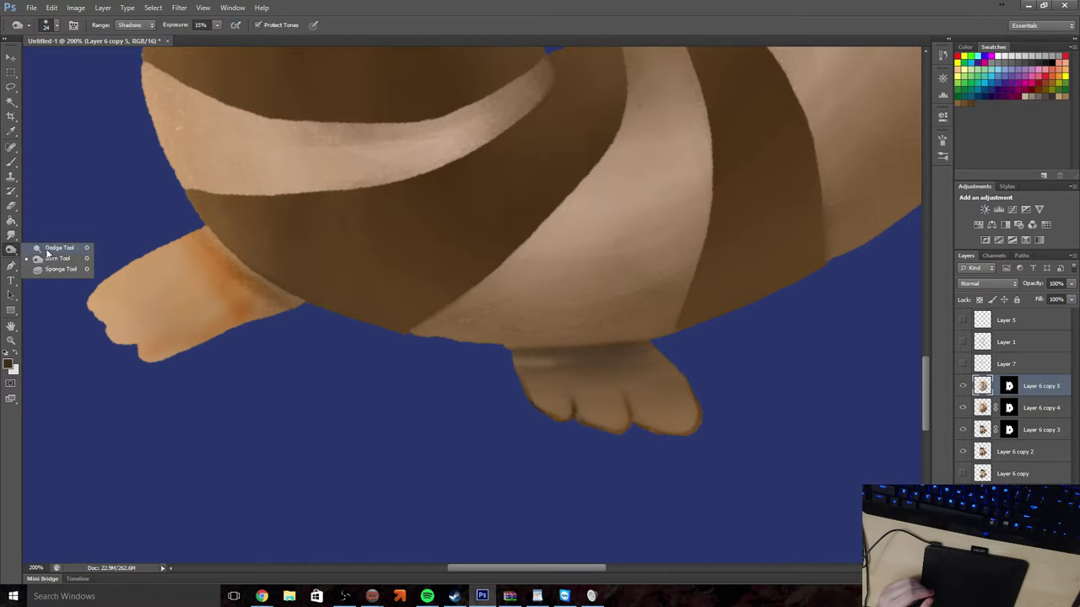
left_click(47, 250)
mouse_move(193, 290)
left_mouse_down()
mouse_move(171, 251)
mouse_move(188, 246)
mouse_move(91, 318)
left_mouse_up()
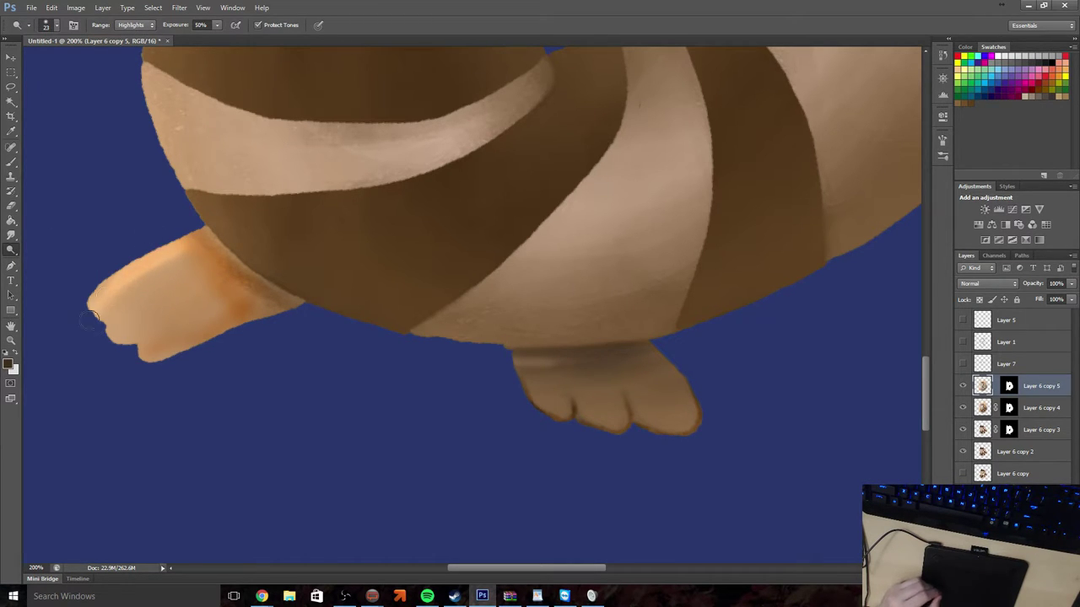
left_click(51, 7)
left_click(53, 43)
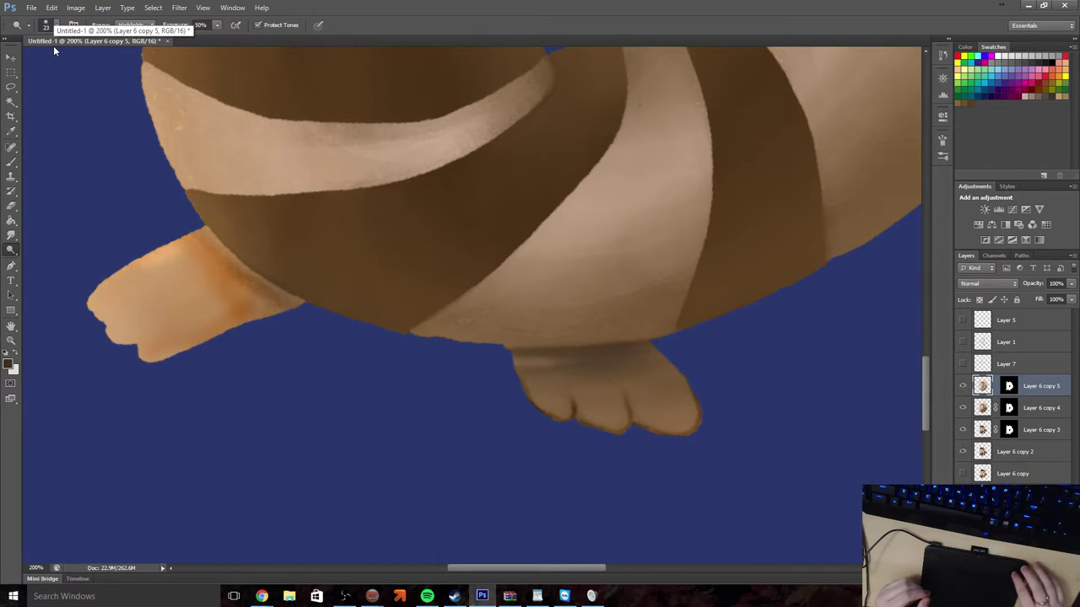
key("ctrl+alt+z")
Brighten the upper edge and toes of the front foot with a soft 78 px Dodge brush
left_click(57, 25)
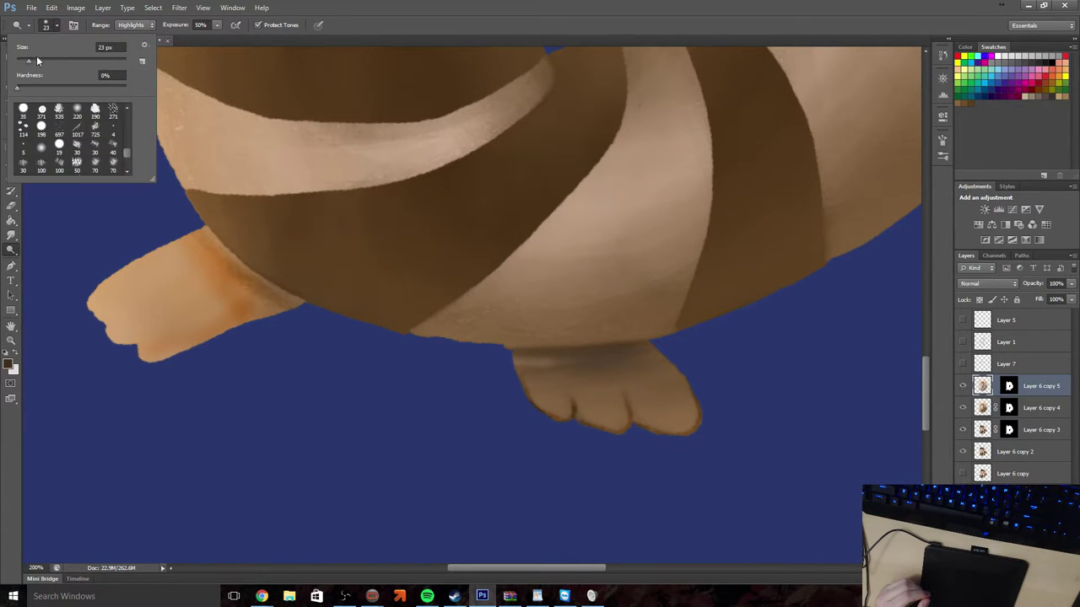
left_click_drag(36, 59, 54, 61)
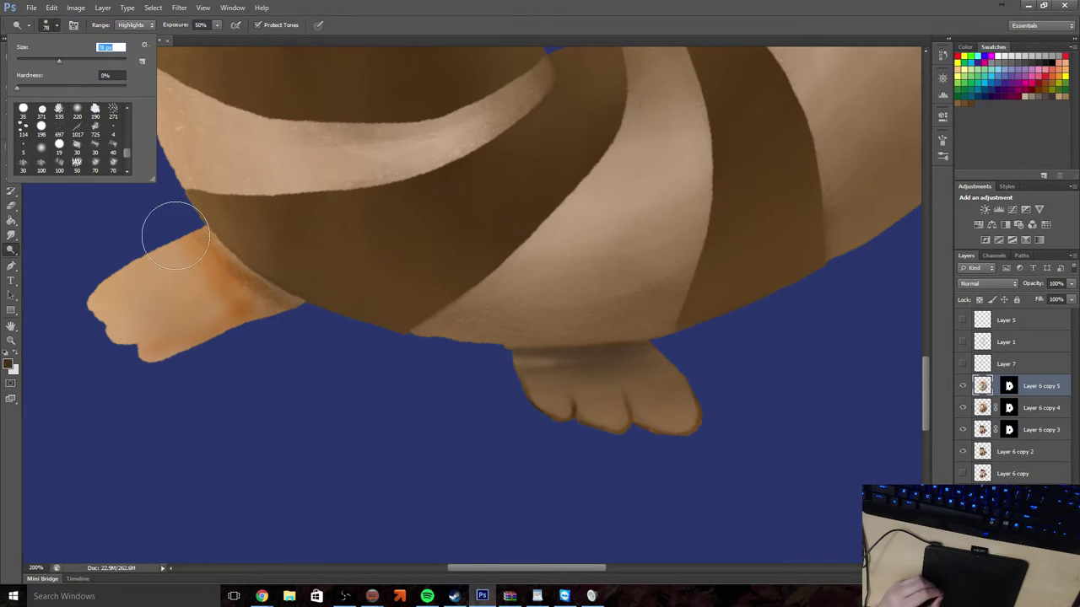
mouse_move(169, 228)
left_mouse_down()
mouse_move(108, 335)
mouse_move(109, 368)
left_mouse_up()
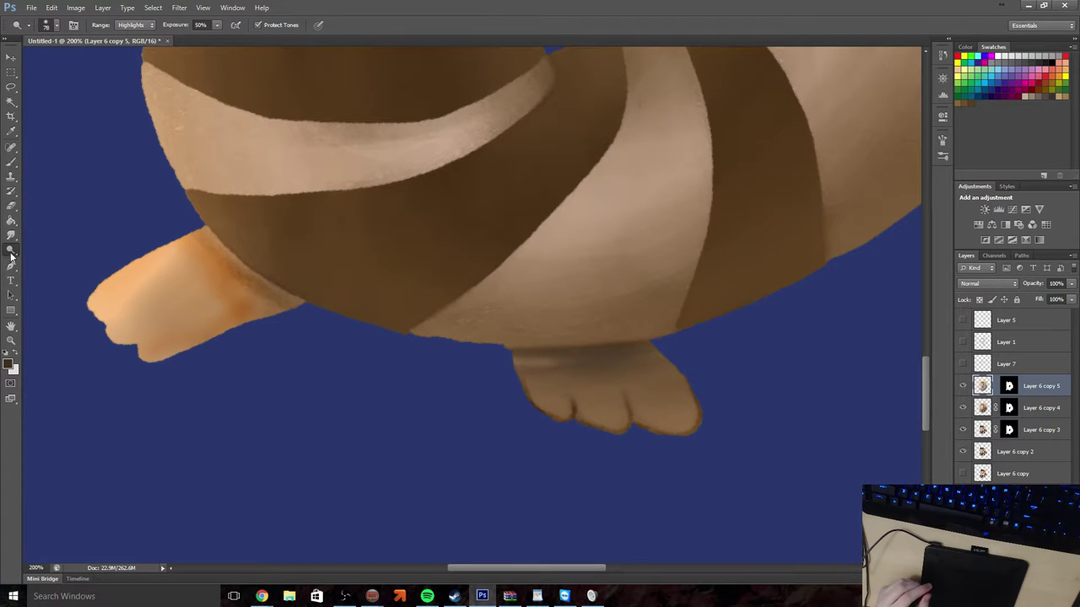
Define the front foot's toes and edges with a 7 px Burn brush on Shadows at 15% exposure
left_click_drag(12, 253, 51, 260)
left_click(57, 25)
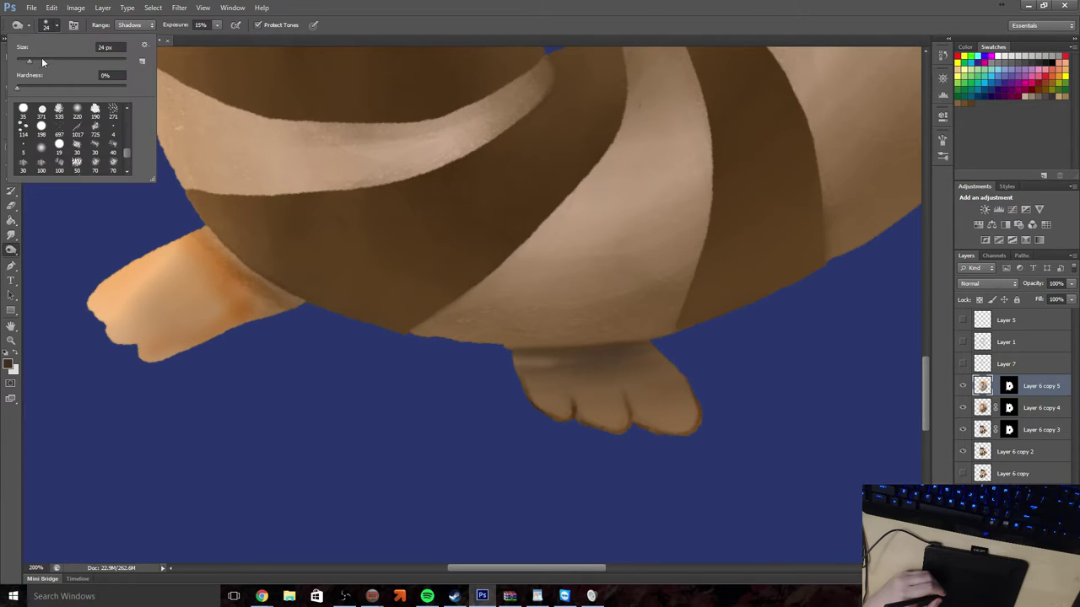
mouse_move(31, 62)
left_mouse_down()
mouse_move(21, 67)
mouse_move(37, 92)
left_mouse_up()
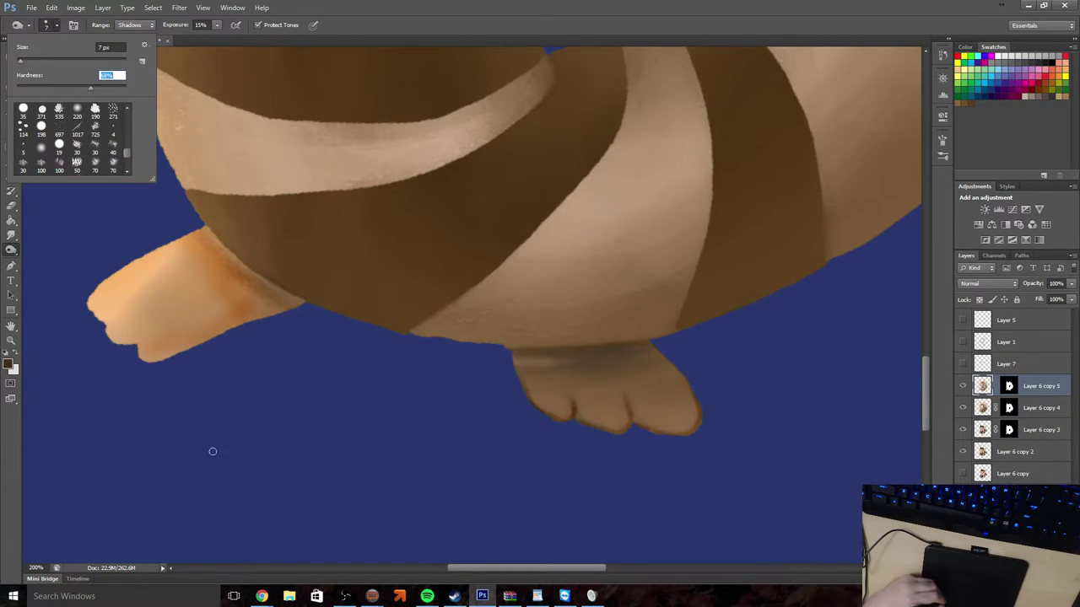
left_click(210, 343)
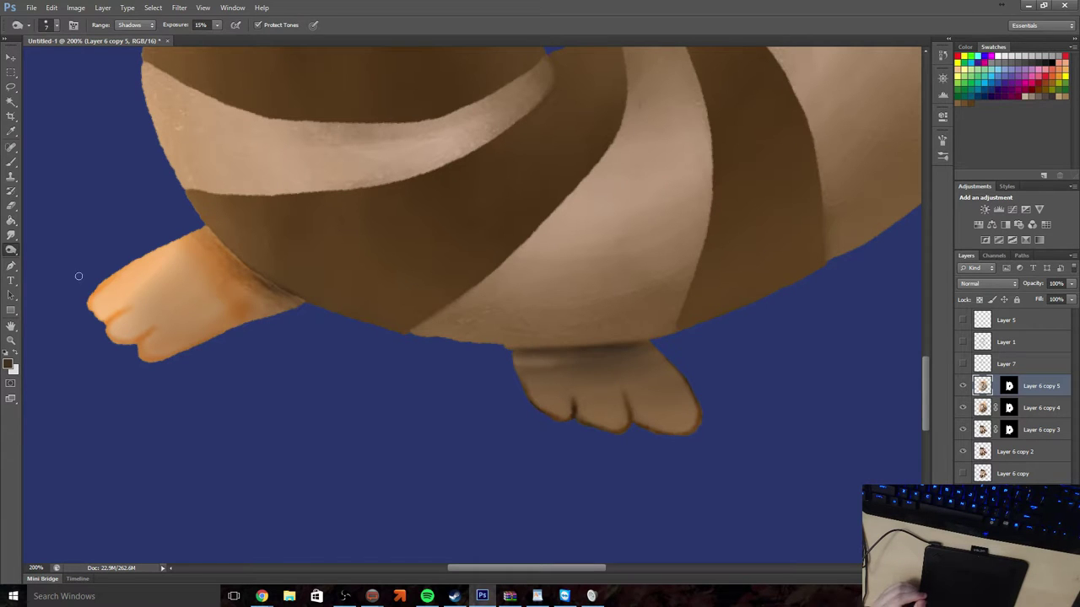
Examine the whole creature and compare its shading with Layer 6 copy 5 and Layer 6 copy 4 each hidden and shown
left_click(11, 340)
key("ctrl+minus")
key("ctrl+minus")
key("ctrl+minus")
key("ctrl+minus")
key("ctrl+minus")
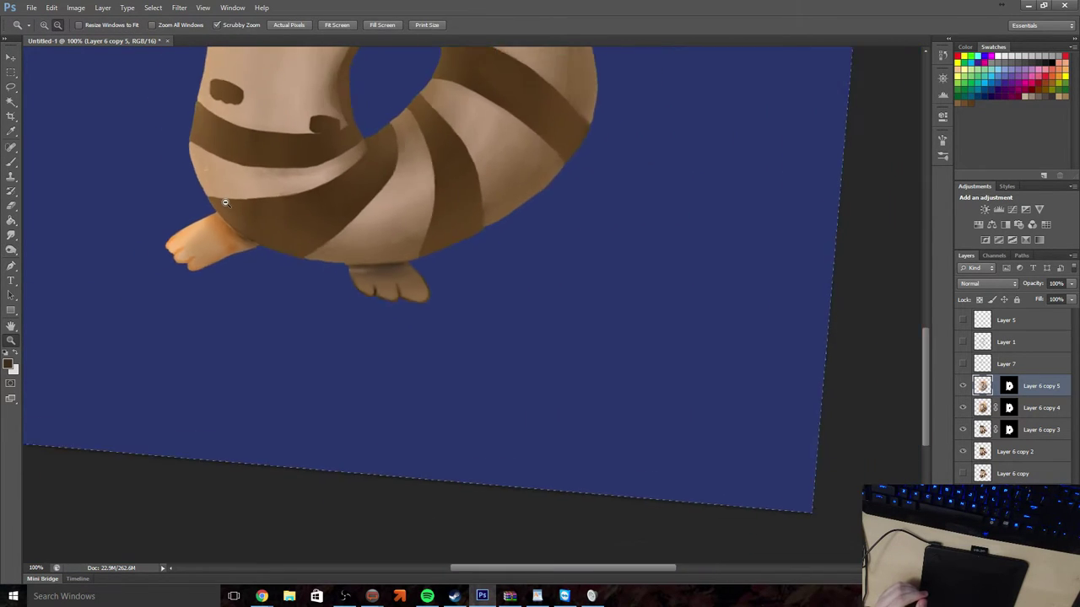
key("ctrl+minus")
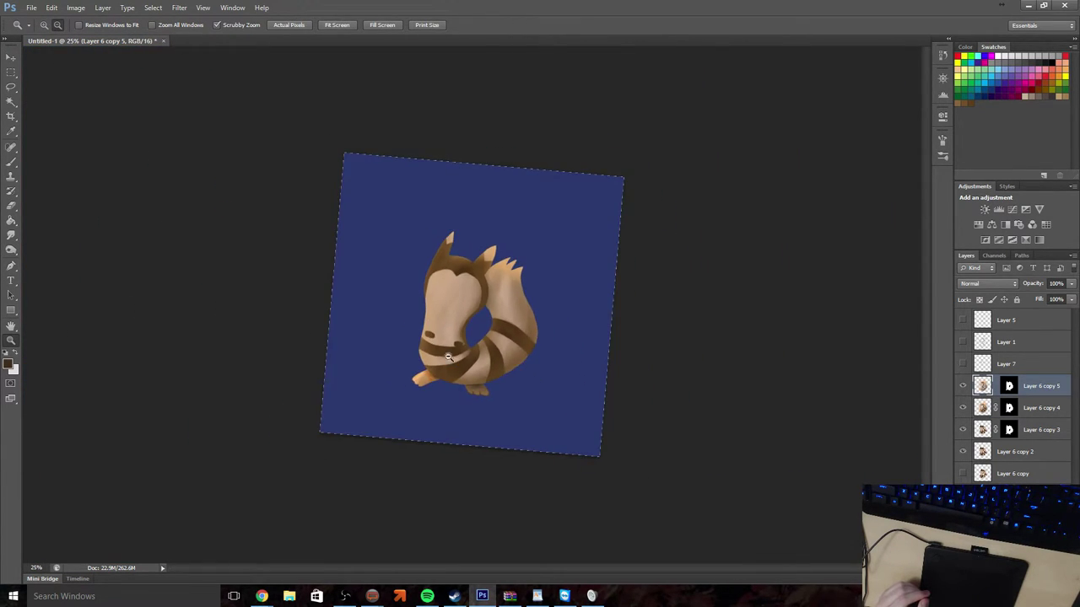
key("ctrl+plus")
key("ctrl+plus")
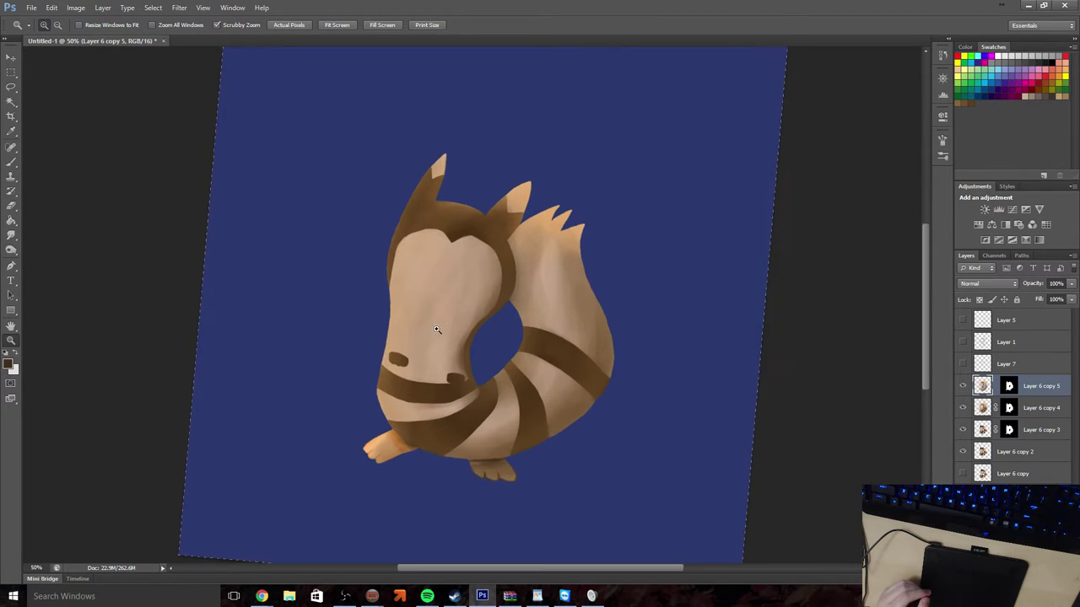
left_click(962, 385)
left_click(963, 385)
left_click(962, 408)
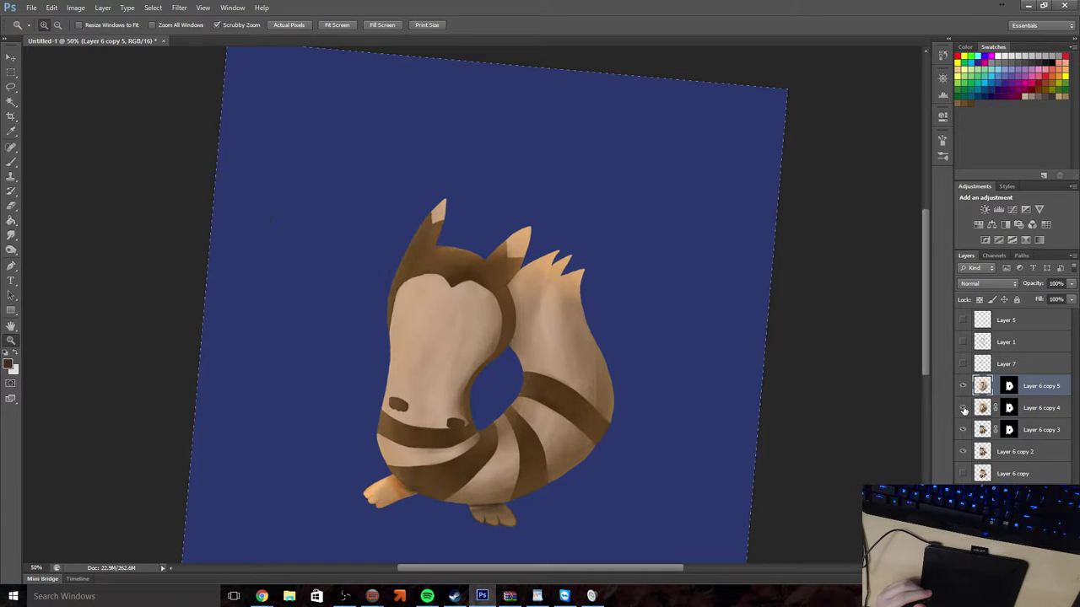
left_click(962, 409)
left_click(963, 408)
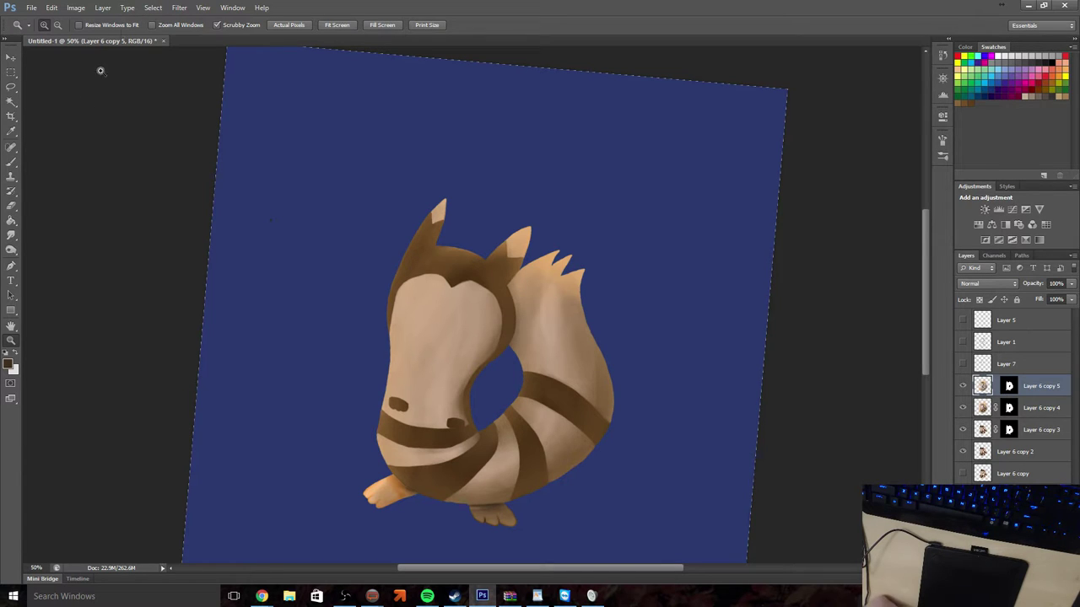
Select the Brush tool with the flat elliptical 50 px tip and enlarge the brush to 65 px
left_click(11, 165)
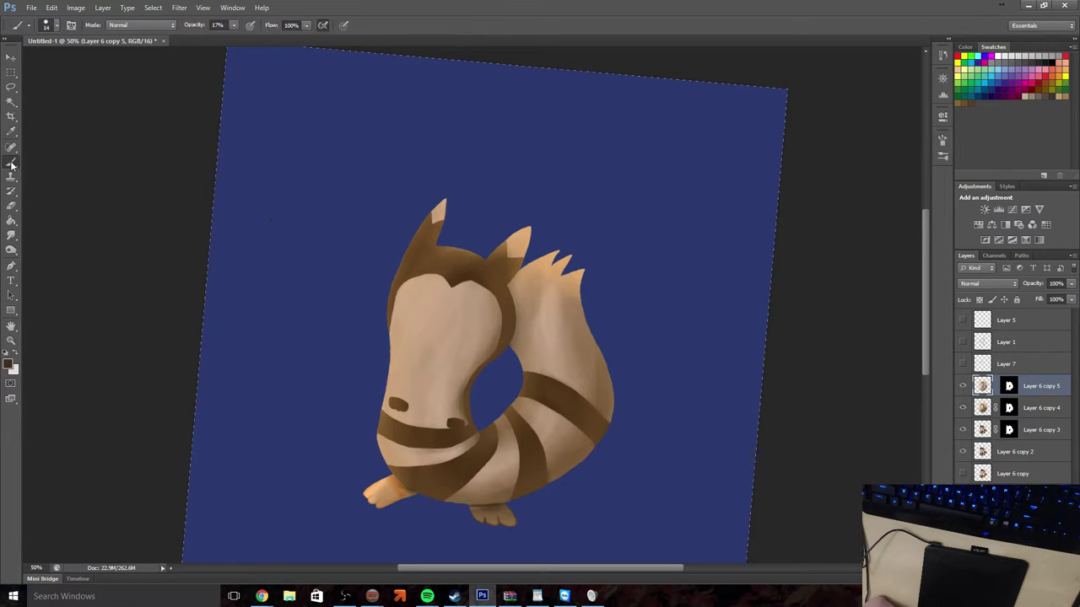
right_click(11, 164)
left_click(57, 27)
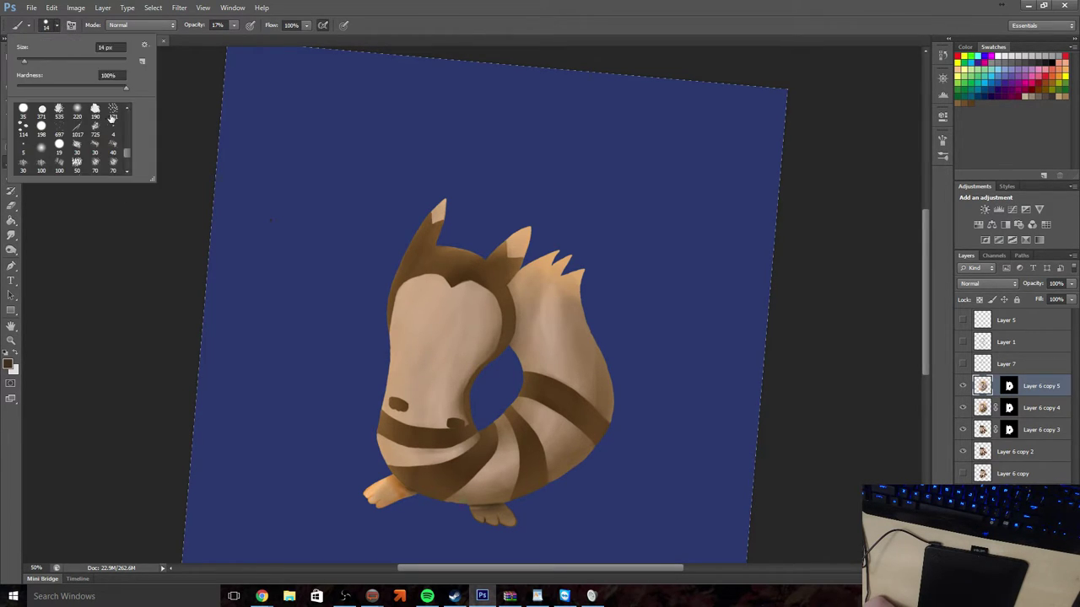
scroll(125, 161, "up", 8)
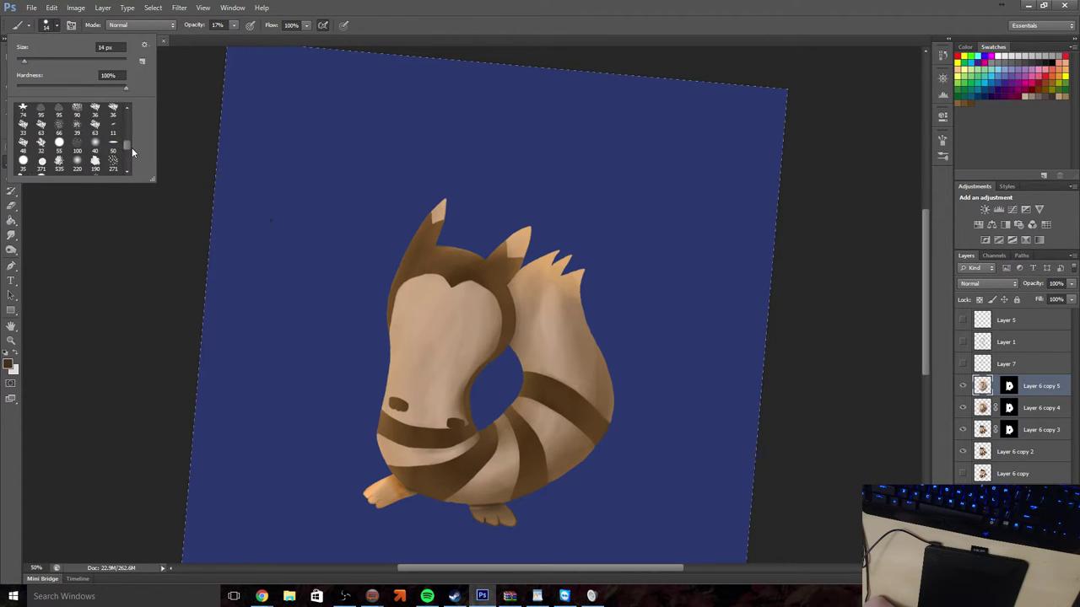
scroll(133, 144, "down", 1)
left_click(113, 157)
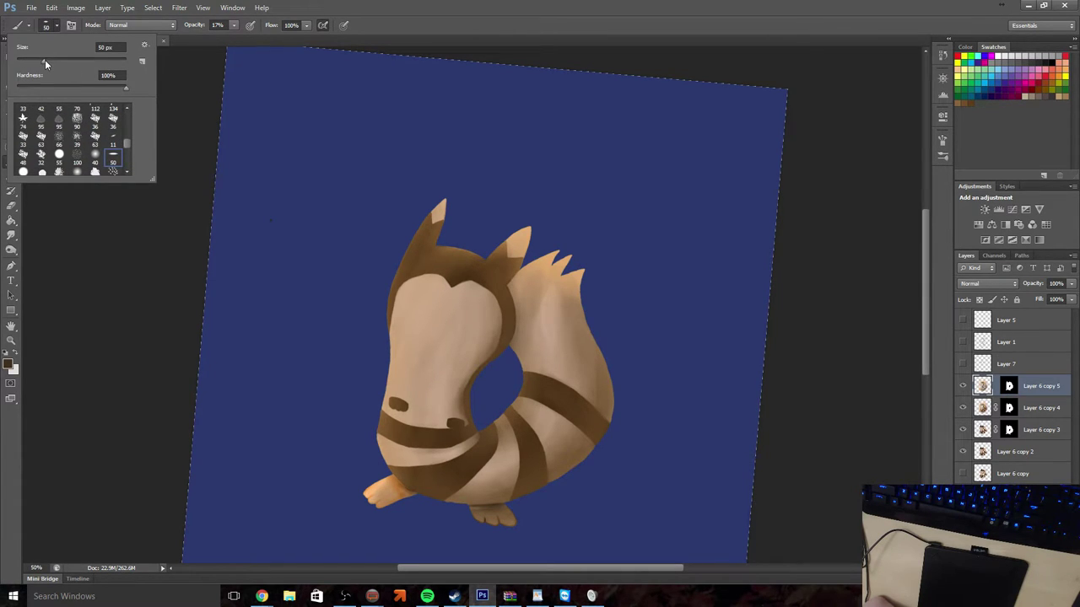
left_click_drag(51, 61, 52, 60)
Set the foreground colour to medium brown #916238 and the brush size to 74 px
left_click(9, 365)
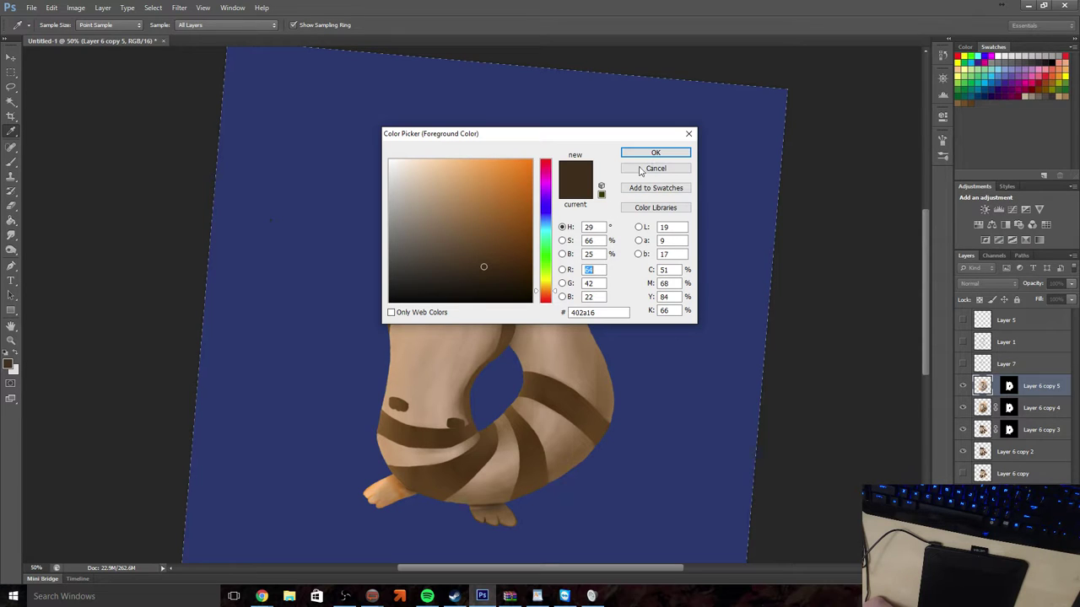
left_click_drag(485, 252, 475, 221)
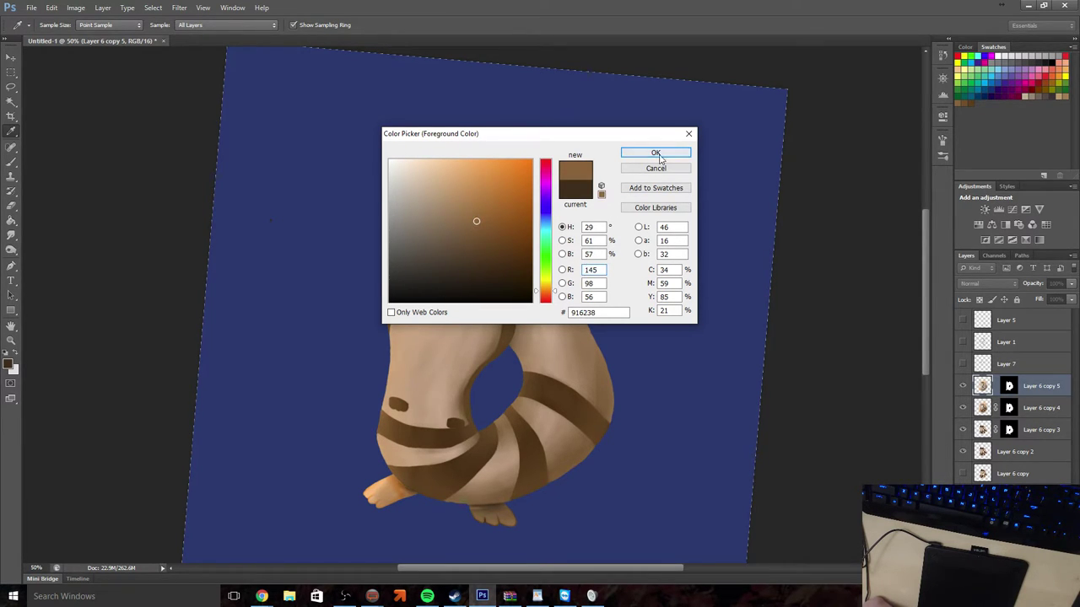
left_click(655, 153)
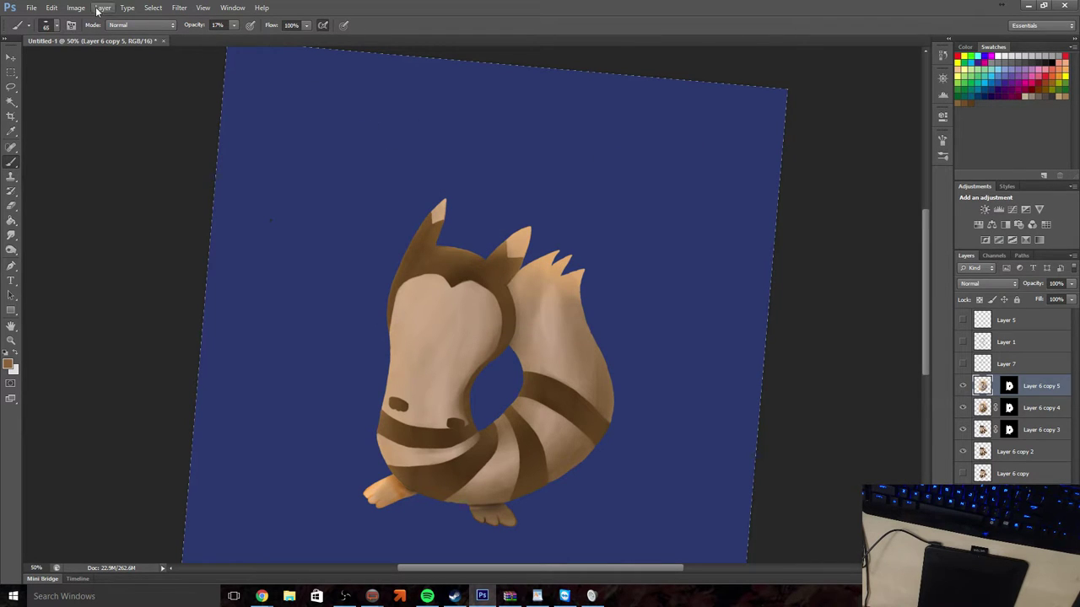
left_click(56, 26)
left_click(56, 61)
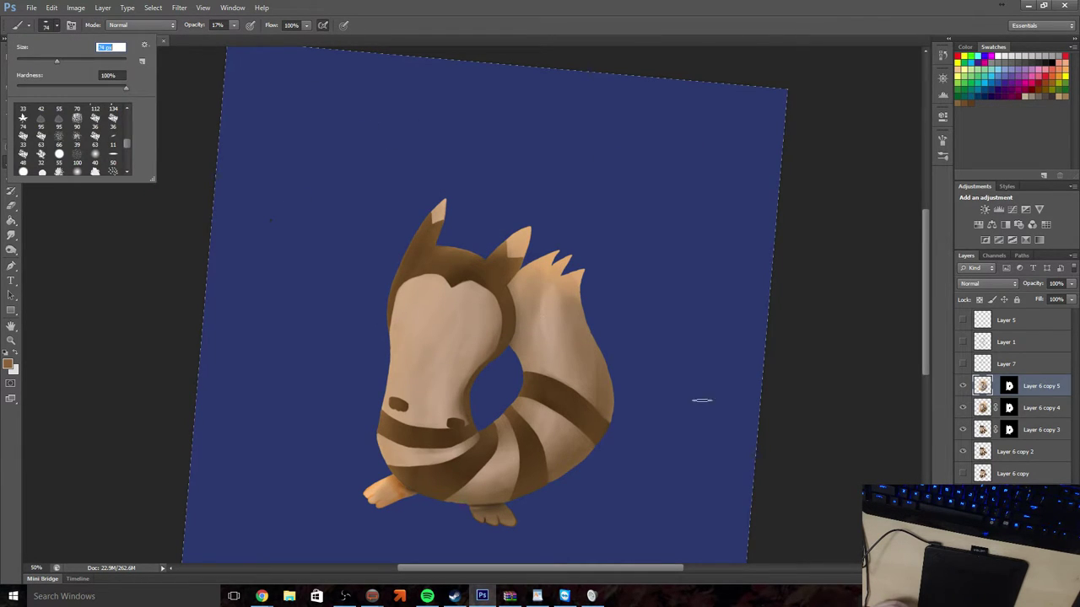
left_click(588, 320)
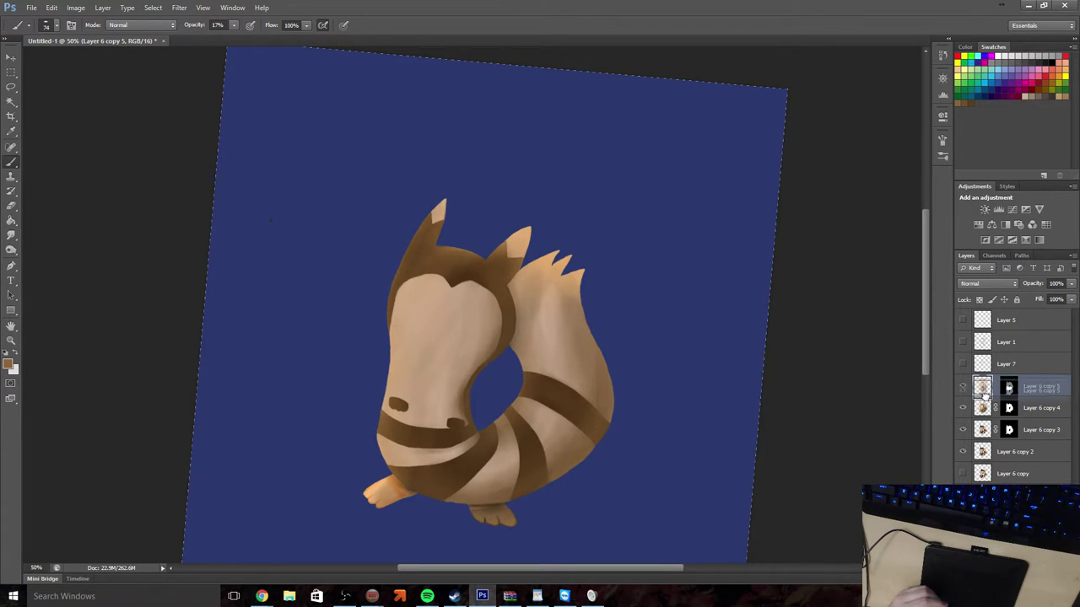
Duplicate Layer 6 copy 5 and set the foreground colour to dark brown #5a320e
key("ctrl+j")
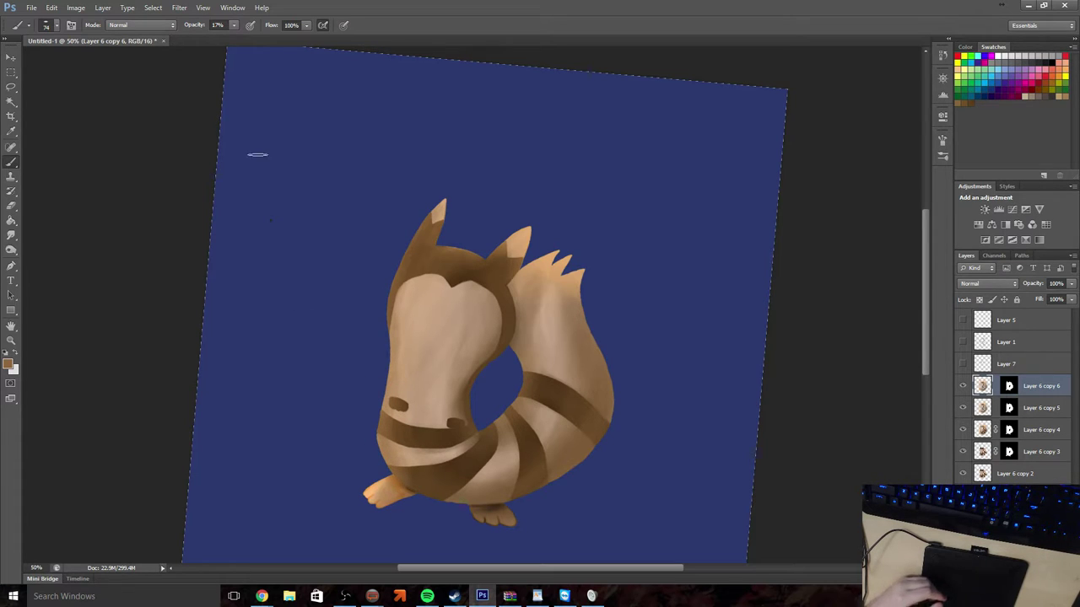
left_click(57, 28)
left_click(57, 28)
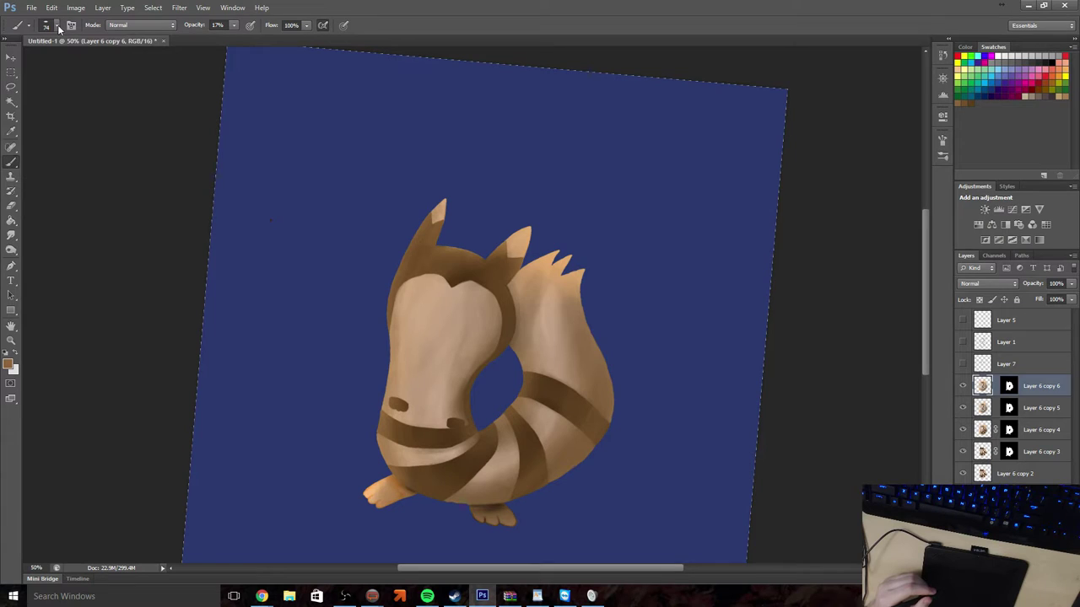
left_click(10, 366)
left_click_drag(476, 221, 508, 251)
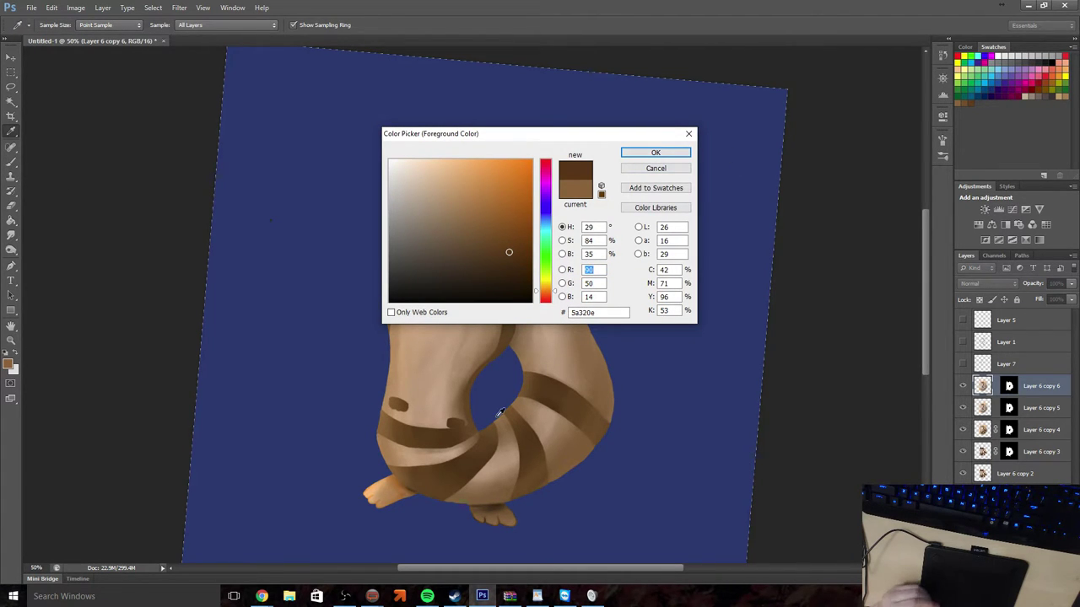
left_click(656, 152)
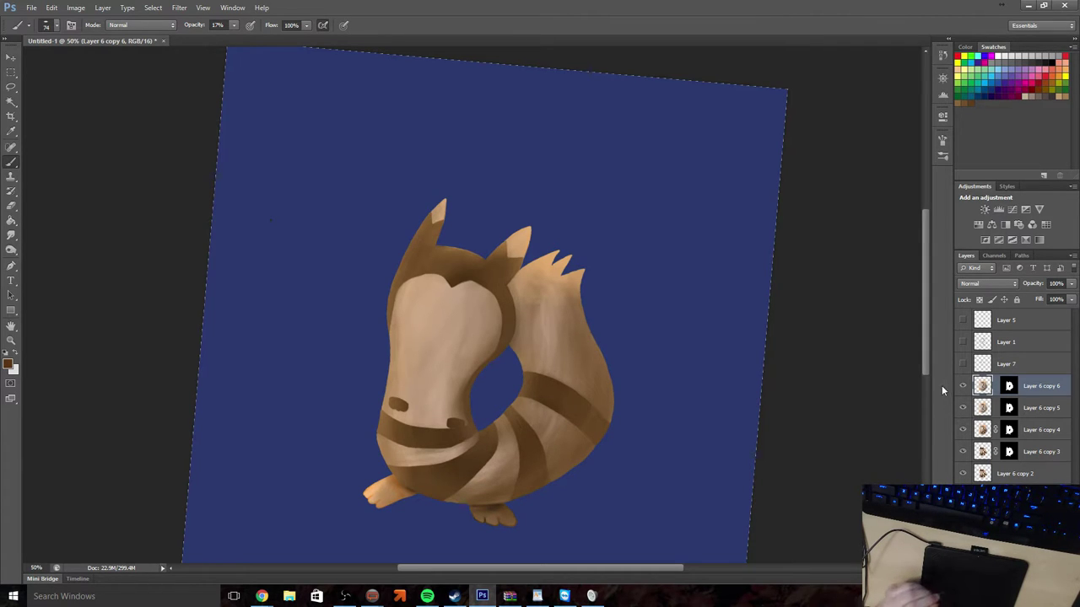
Try Screen blending on Layer 6 copy 6, and set its blend mode to Overlay instead
left_click(1004, 285)
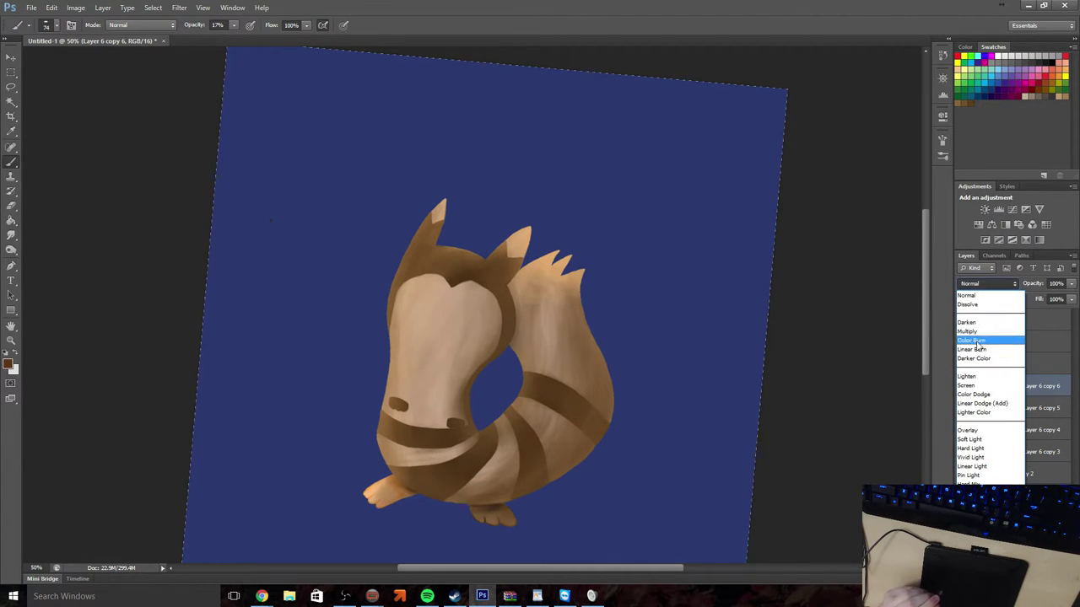
left_click(971, 384)
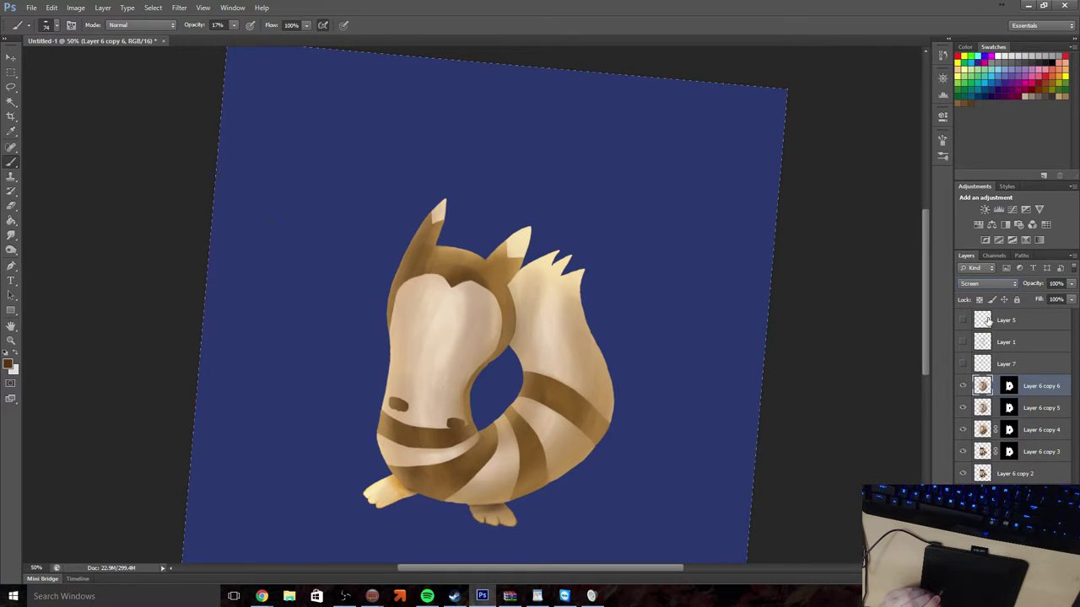
left_click(987, 284)
left_click(963, 430)
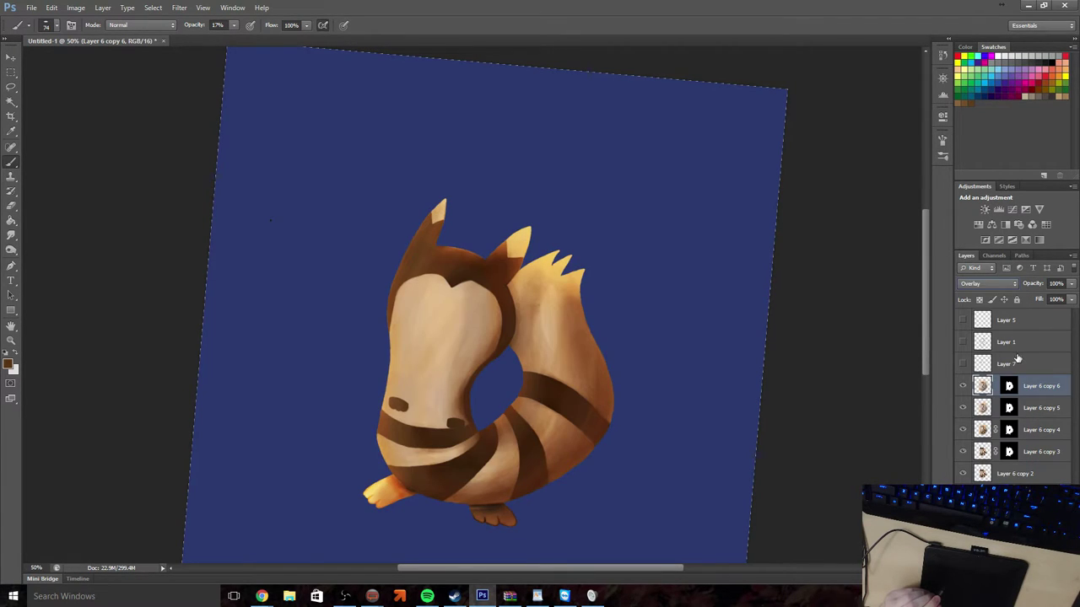
left_click(1072, 285)
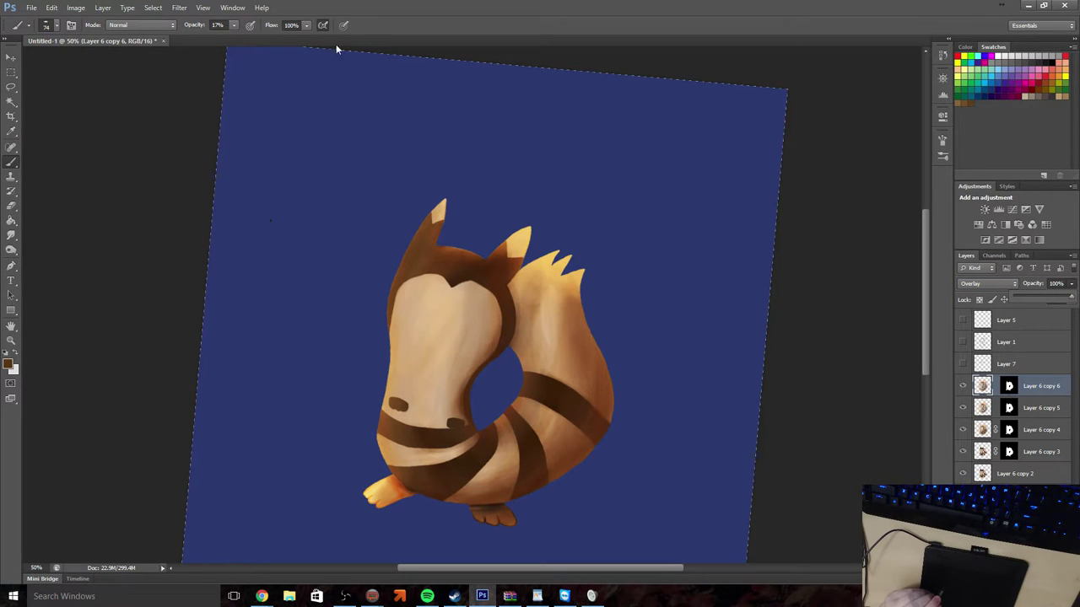
Apply a Brightness/Contrast adjustment to Layer 6 copy 6 with brightness -17 and contrast 100
left_click(75, 7)
mouse_move(100, 37)
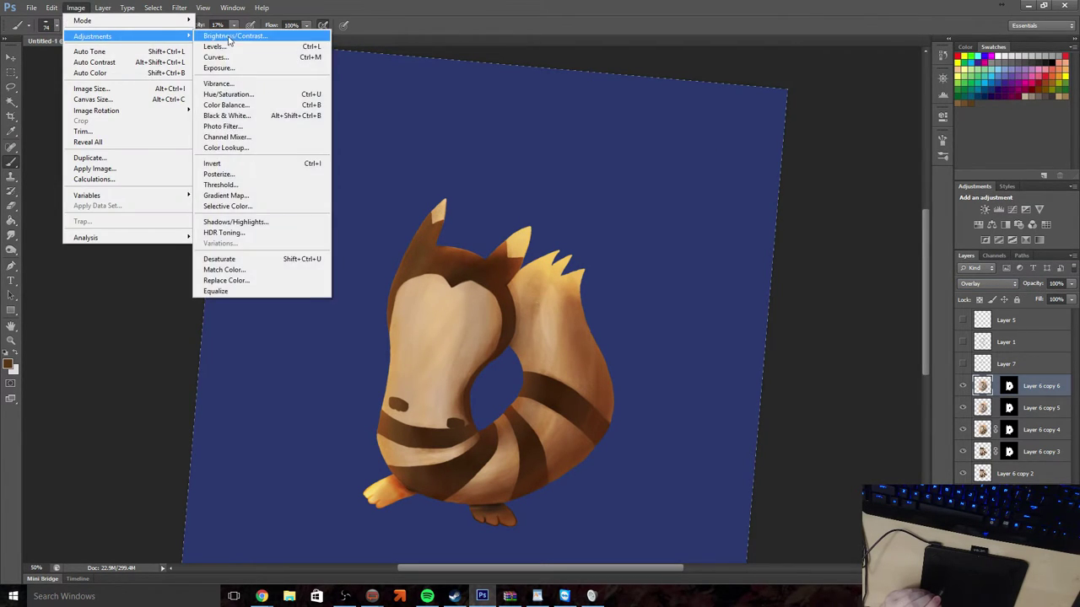
left_click(229, 36)
double_click(549, 214)
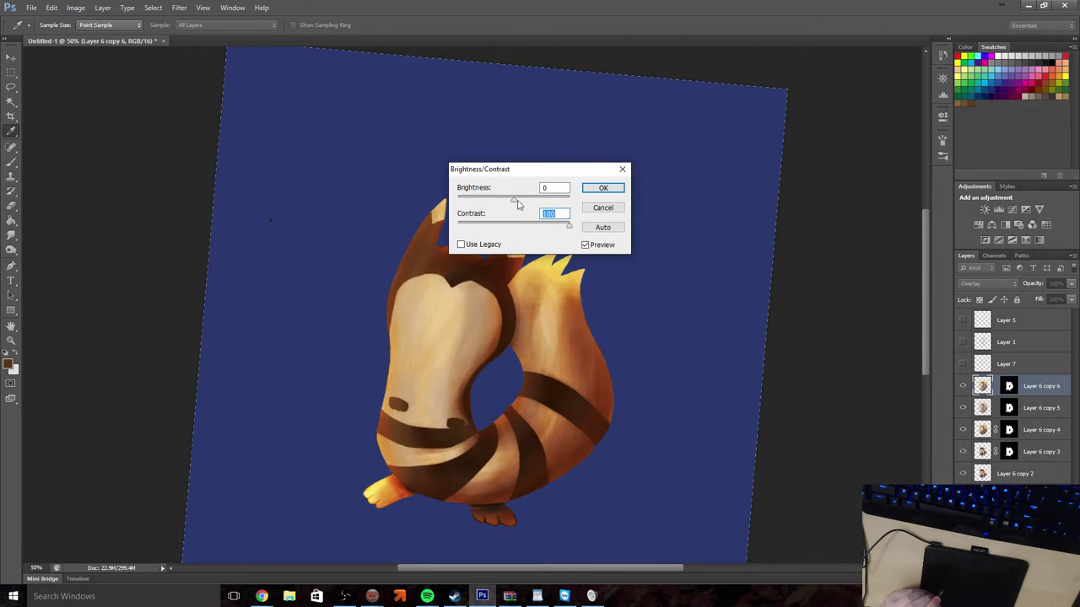
mouse_move(518, 205)
left_mouse_down()
mouse_move(540, 203)
mouse_move(508, 203)
left_mouse_up()
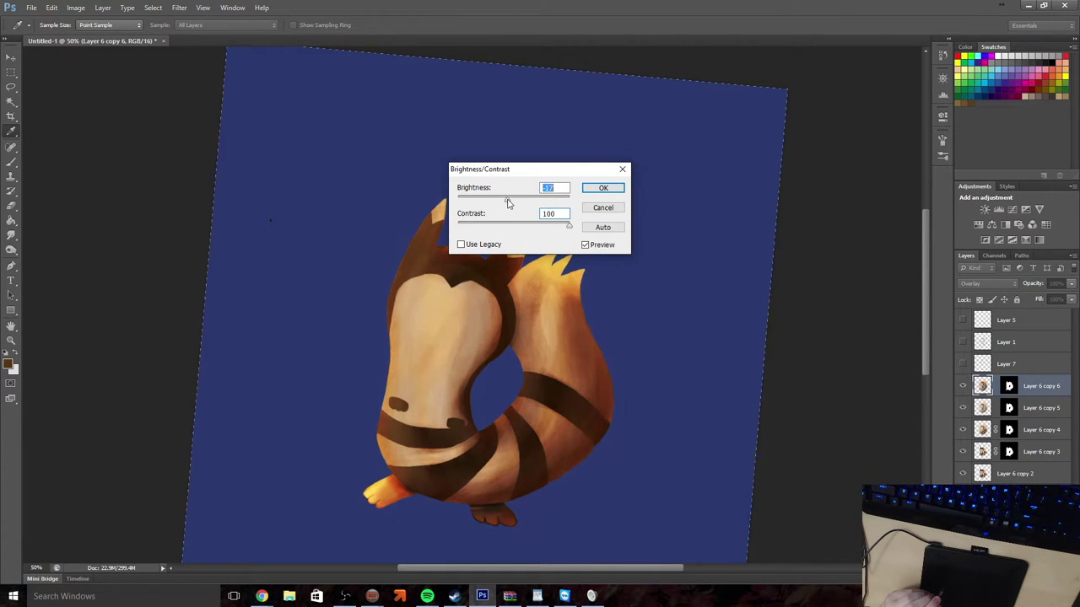
left_click(601, 189)
key("b")
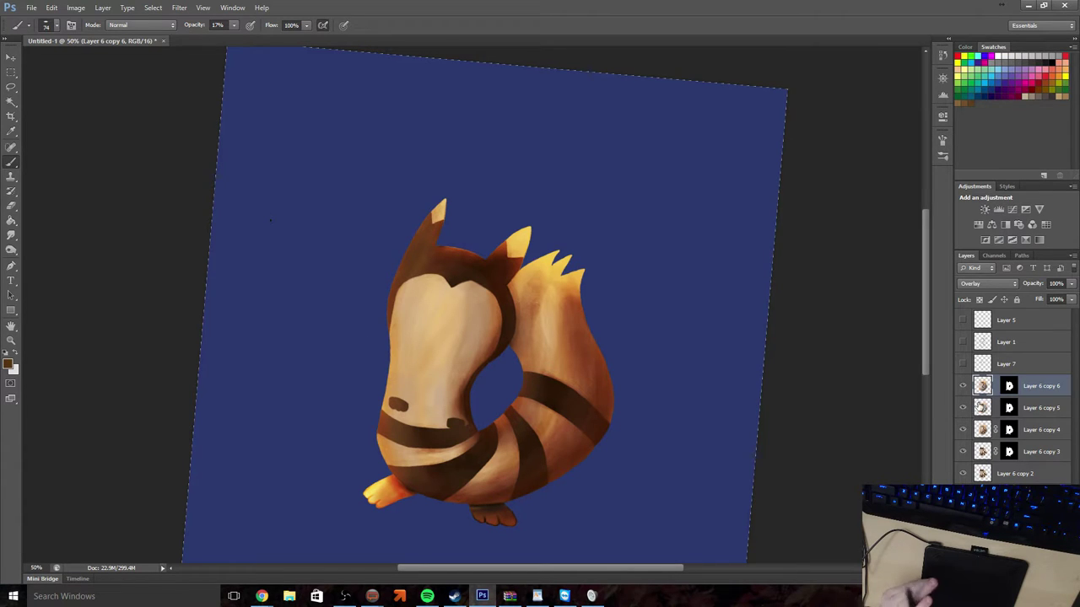
Check Layer 5 and hide it again, and show and select Layer 7 with the eyes and mouth
key("z")
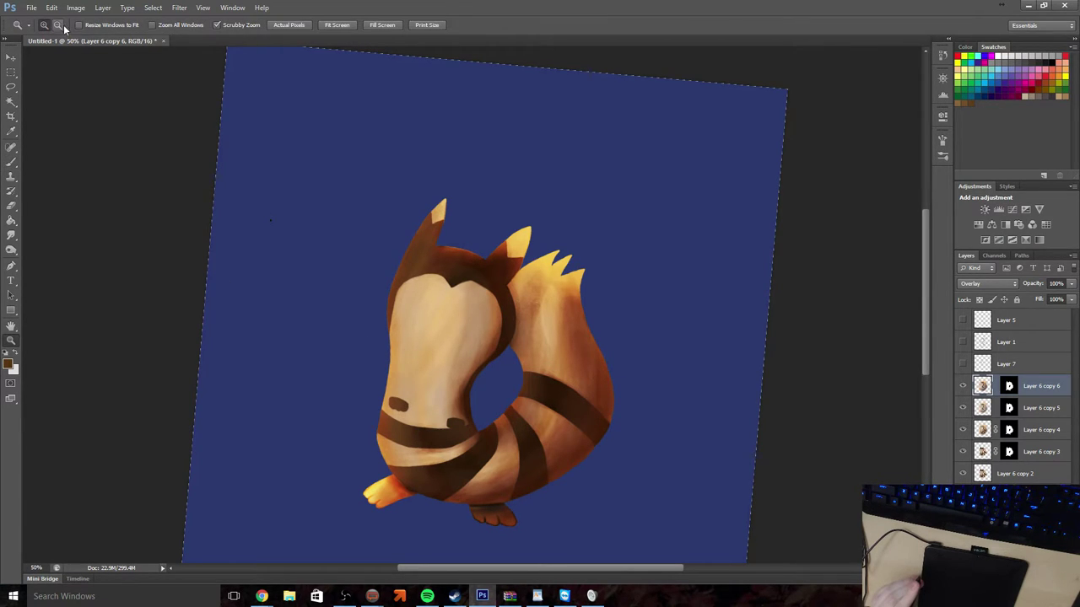
left_click(963, 321)
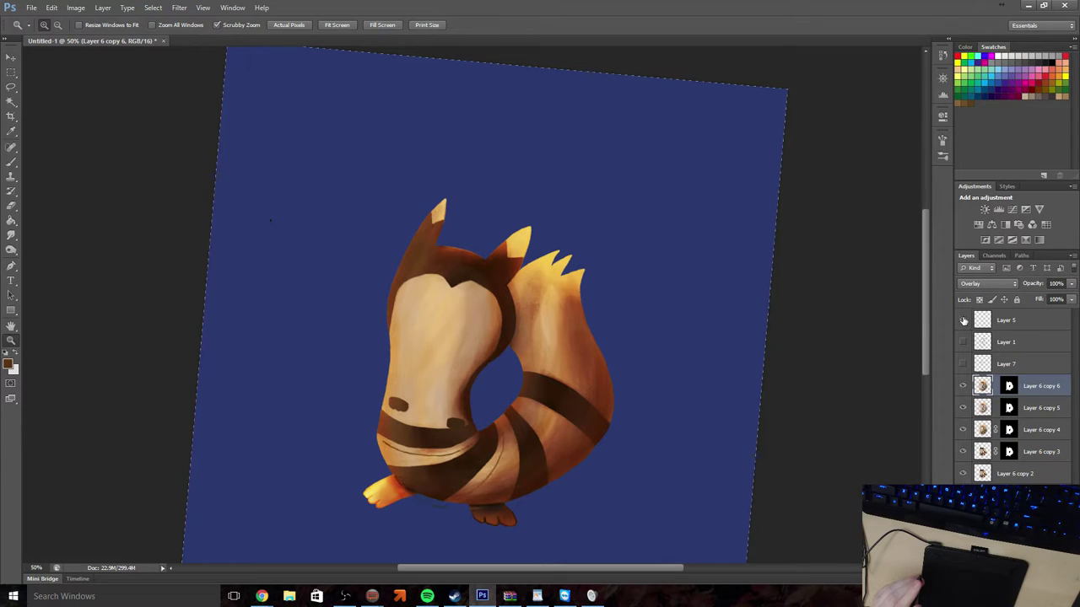
left_click(964, 321)
left_click(962, 363)
left_click(1034, 366)
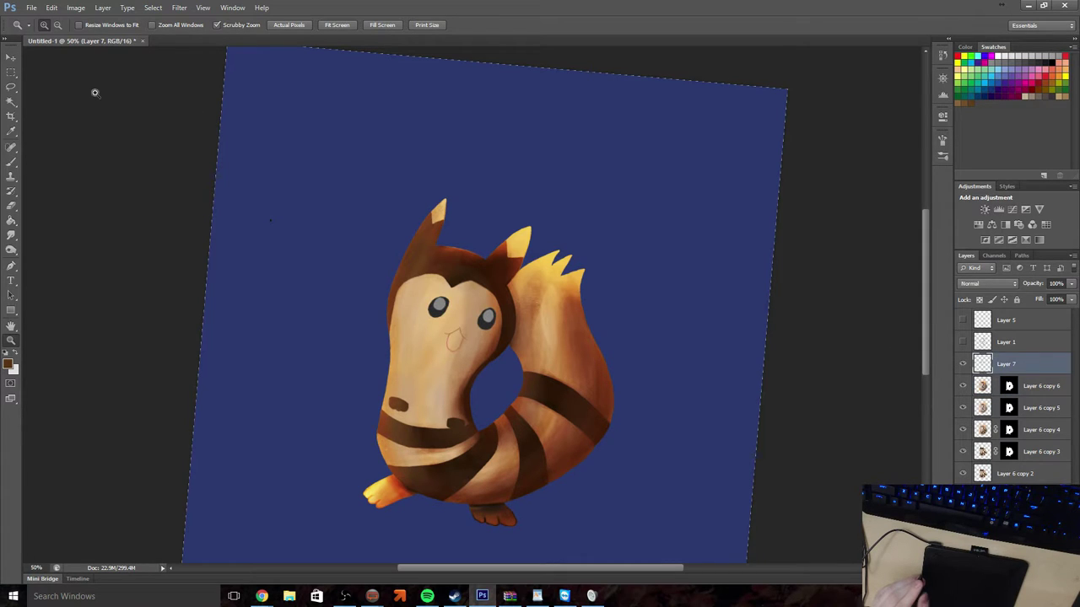
Move the eyes and mouth on Layer 7 slightly left and up to centre them on the face
key("v")
left_click_drag(462, 324, 443, 324)
key("shift+Right")
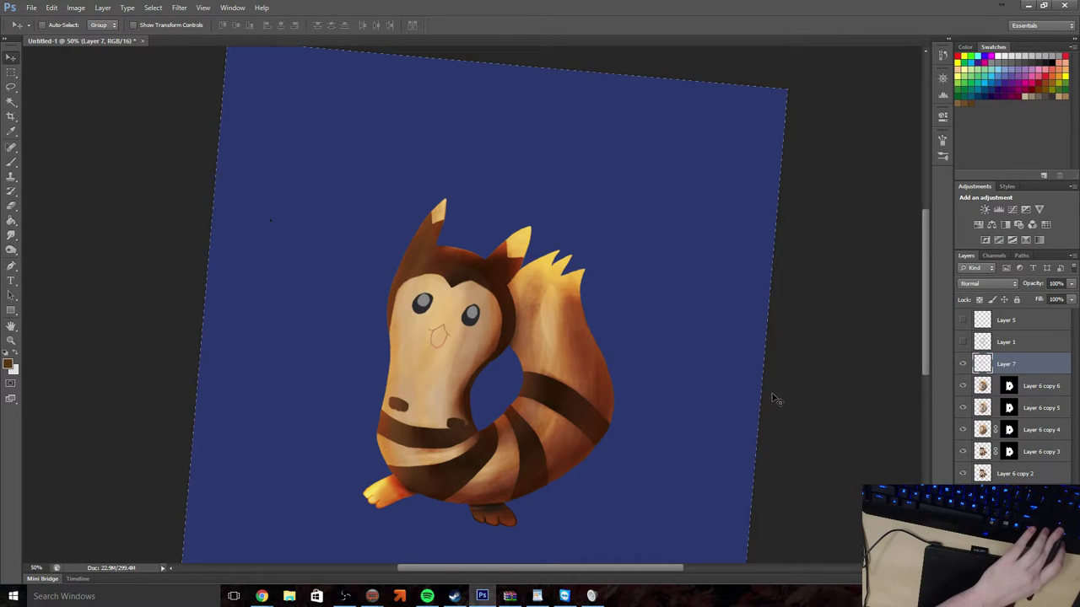
left_click(11, 72)
left_click_drag(257, 202, 332, 327)
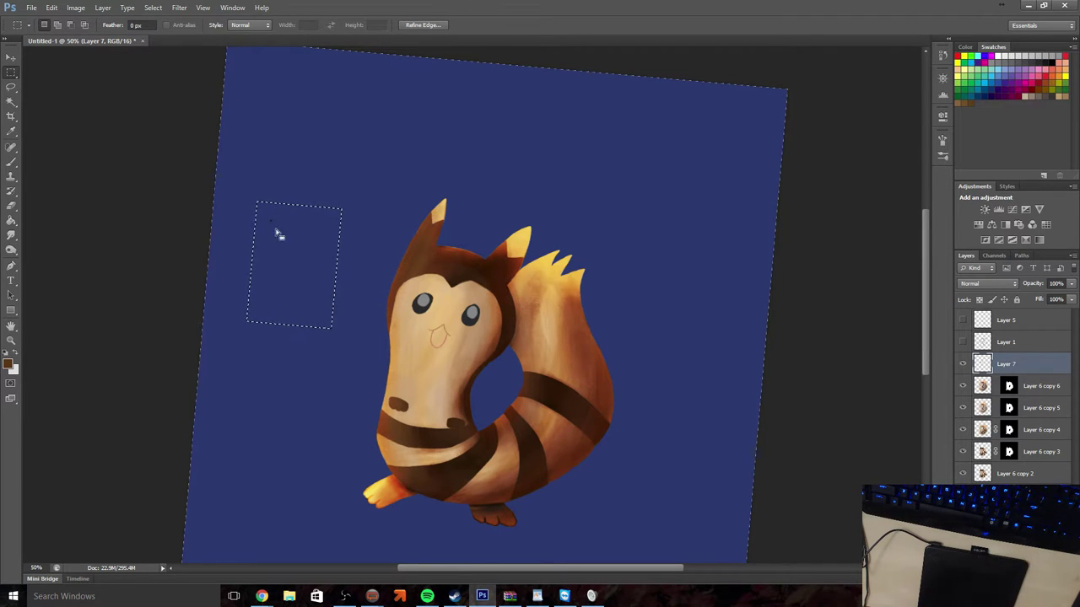
left_click(60, 95)
Set up a soft round brush of 3 px with 29% hardness for detailing the face on Layer 7
left_click(11, 340)
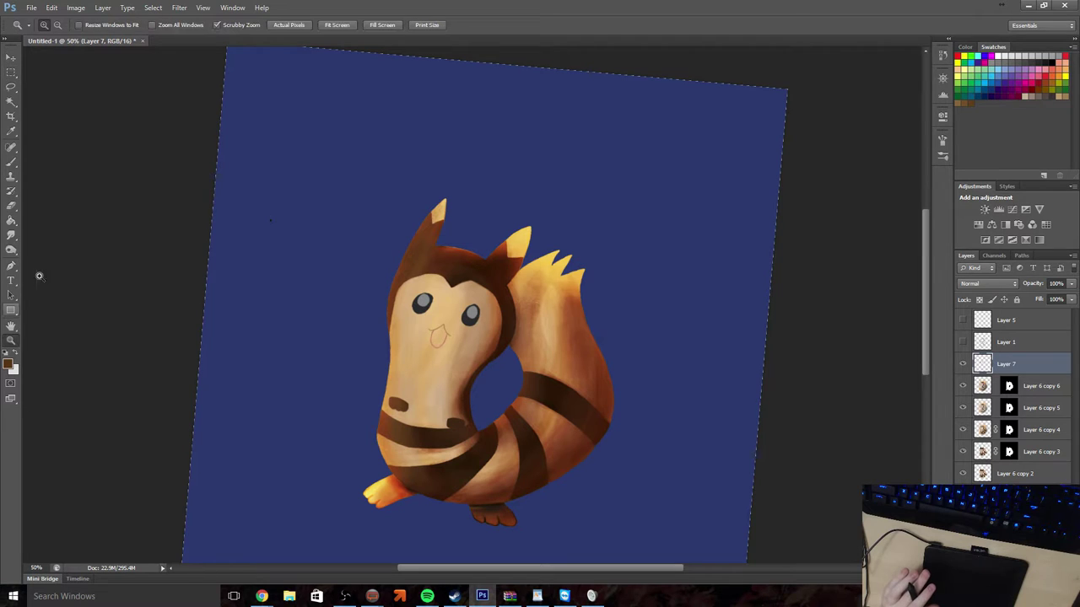
left_click(476, 336)
left_click(480, 339)
left_click(471, 350)
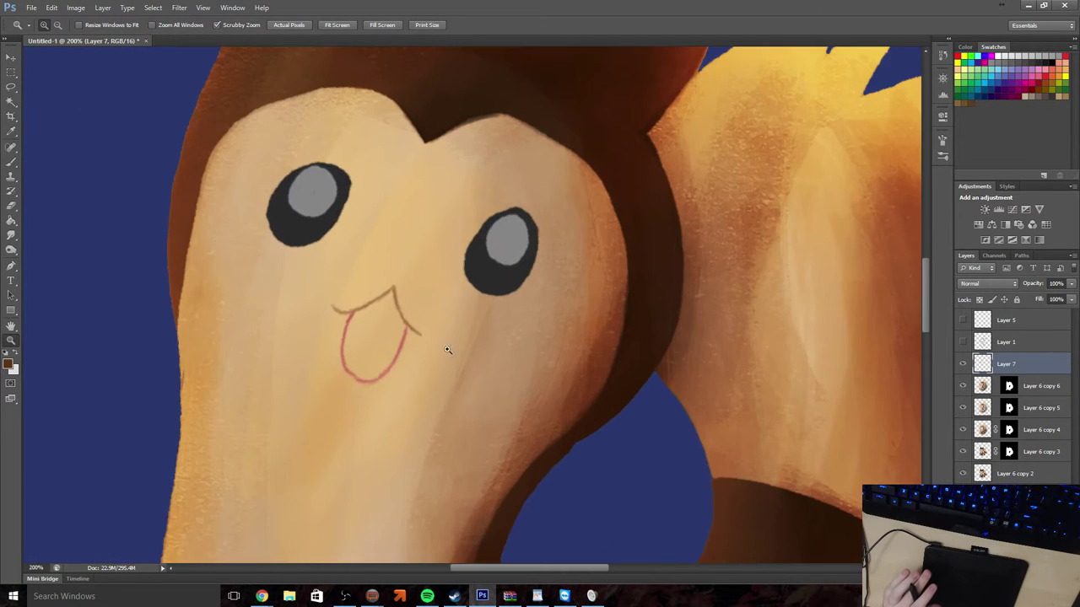
left_click(11, 161)
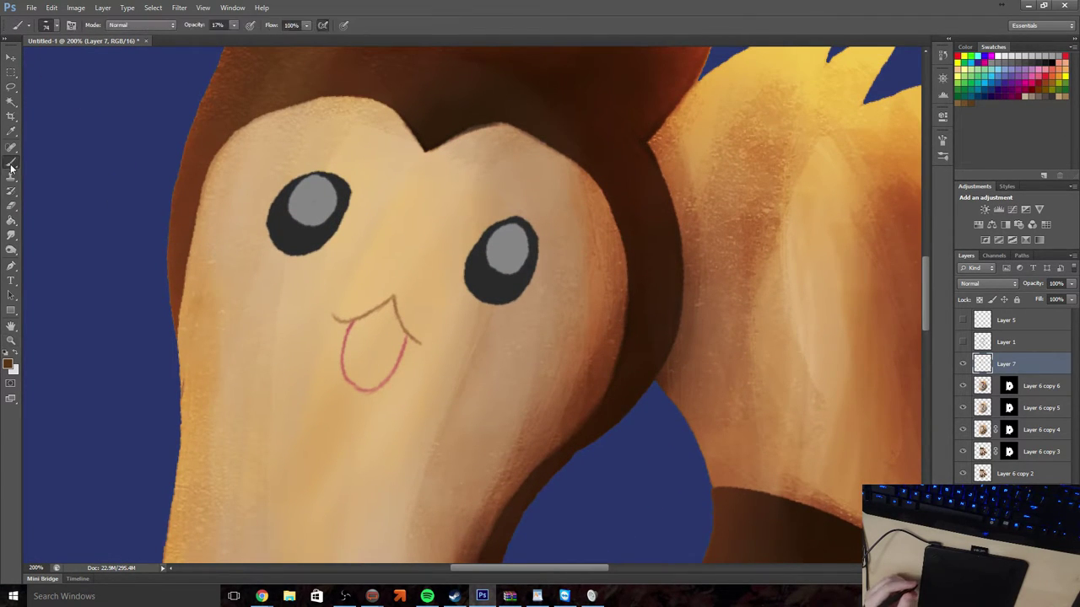
left_click(50, 25)
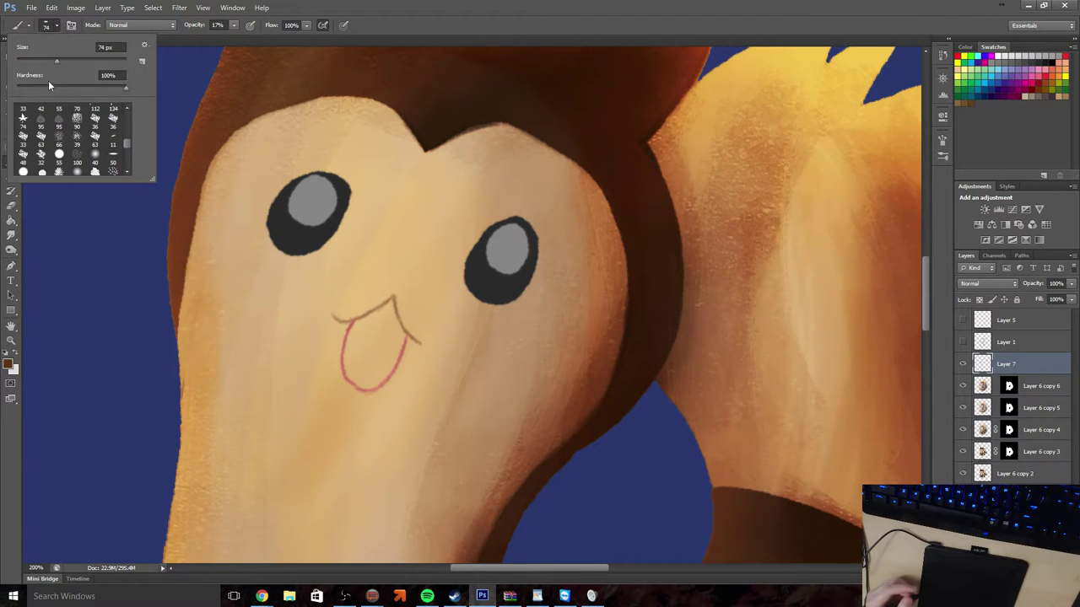
left_click(96, 155)
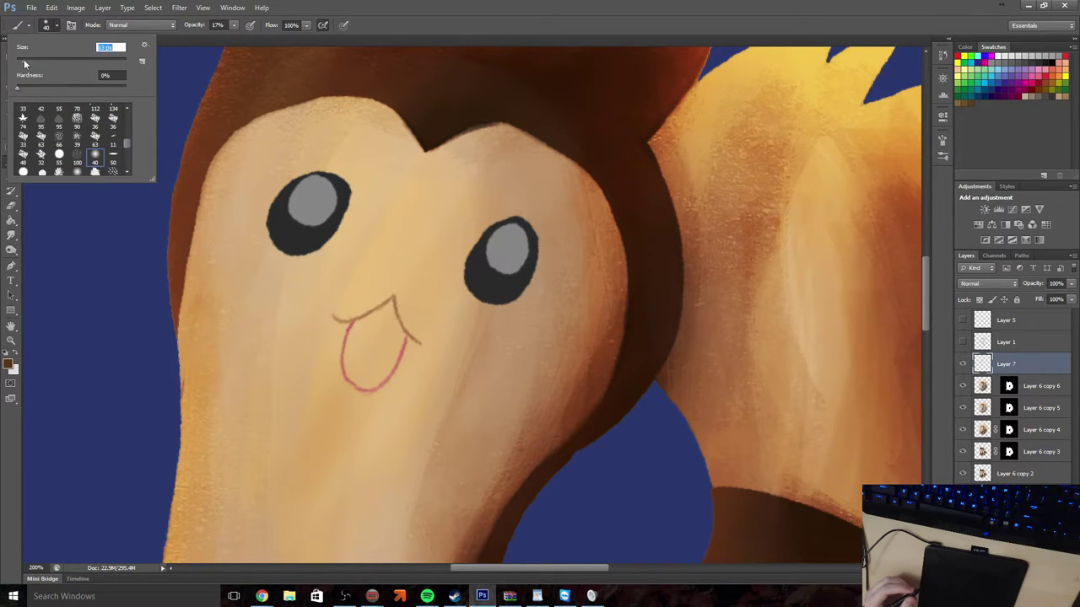
left_click_drag(20, 91, 24, 93)
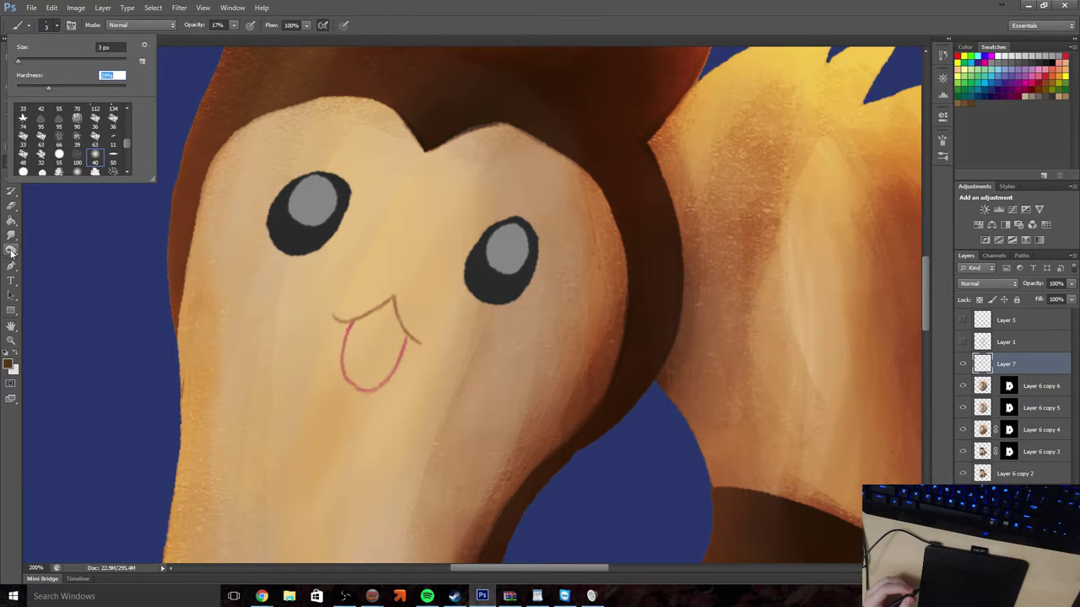
key("Return")
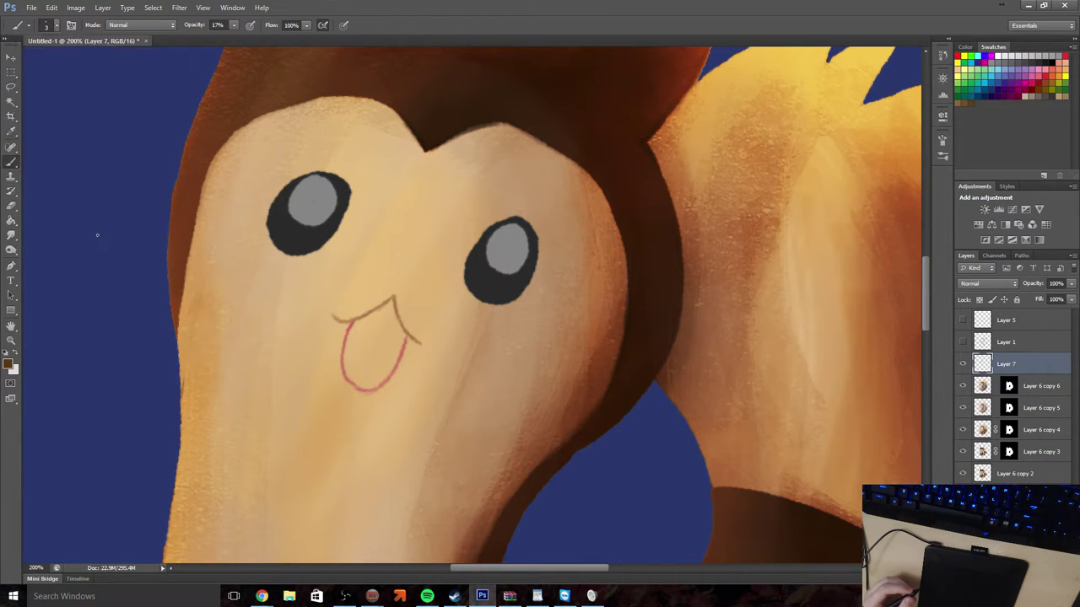
Set the foreground colour to near-black #0f0f0f, darker than the eyes' sampled dark grey, and the brush hardness to 20%
left_click(11, 131)
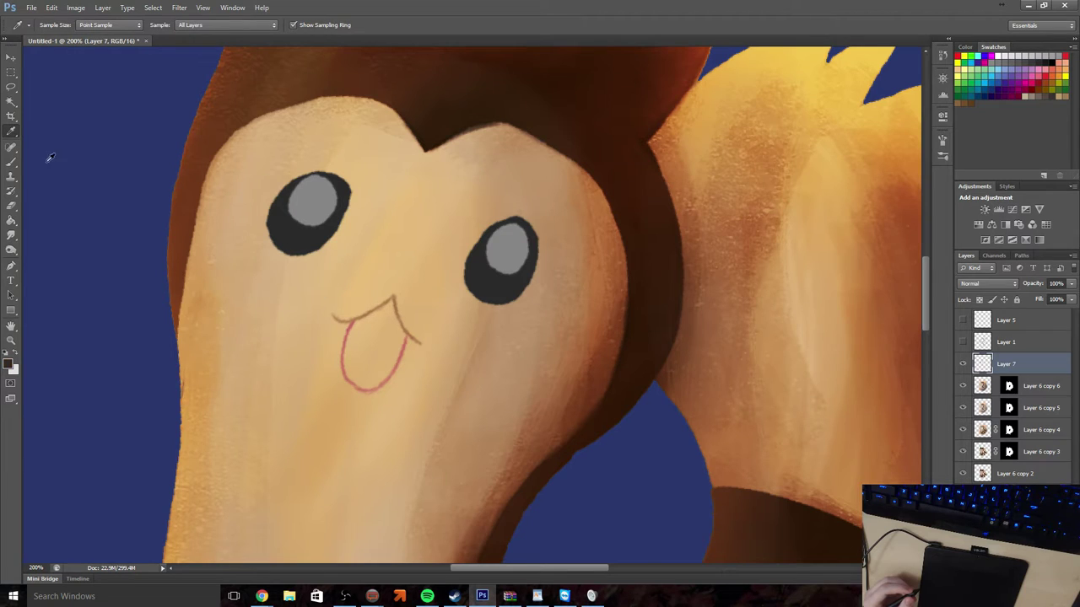
left_click(11, 164)
left_click(54, 25)
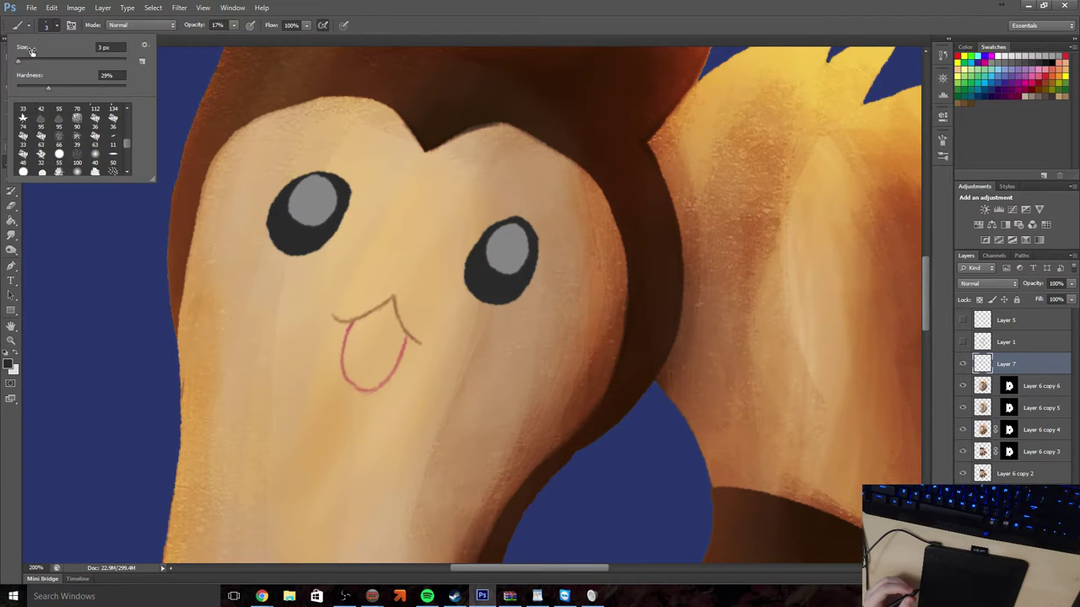
left_click(57, 28)
left_click(9, 363)
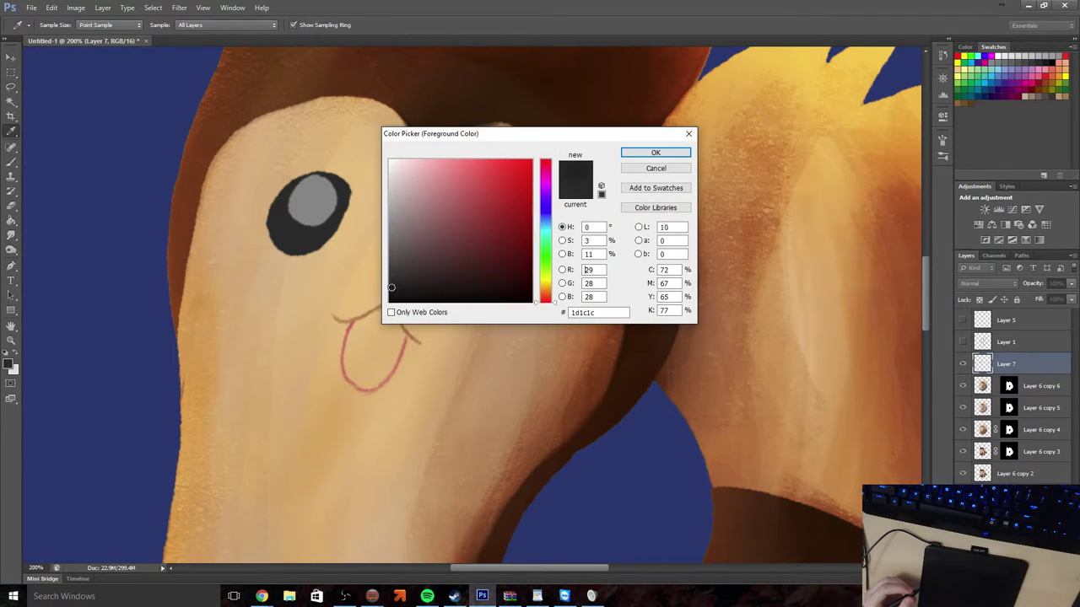
left_click(628, 154)
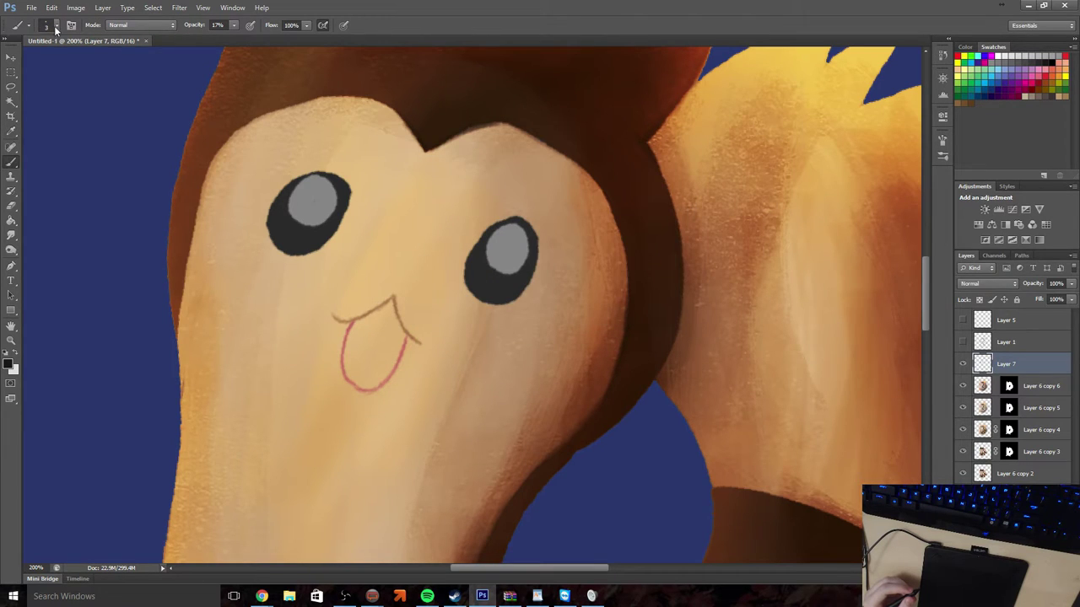
left_click(56, 26)
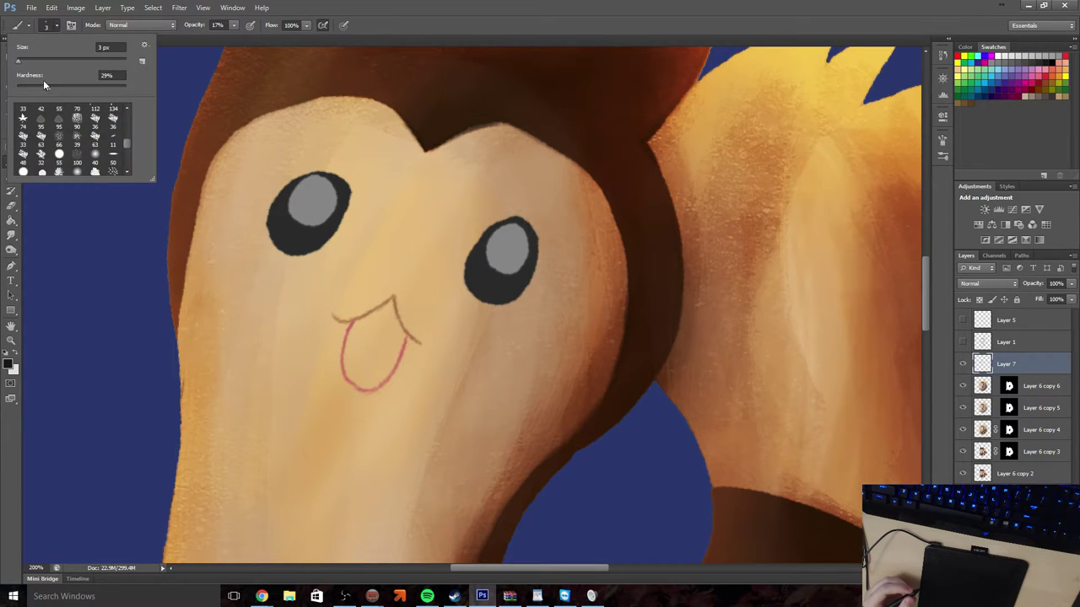
left_click(58, 243)
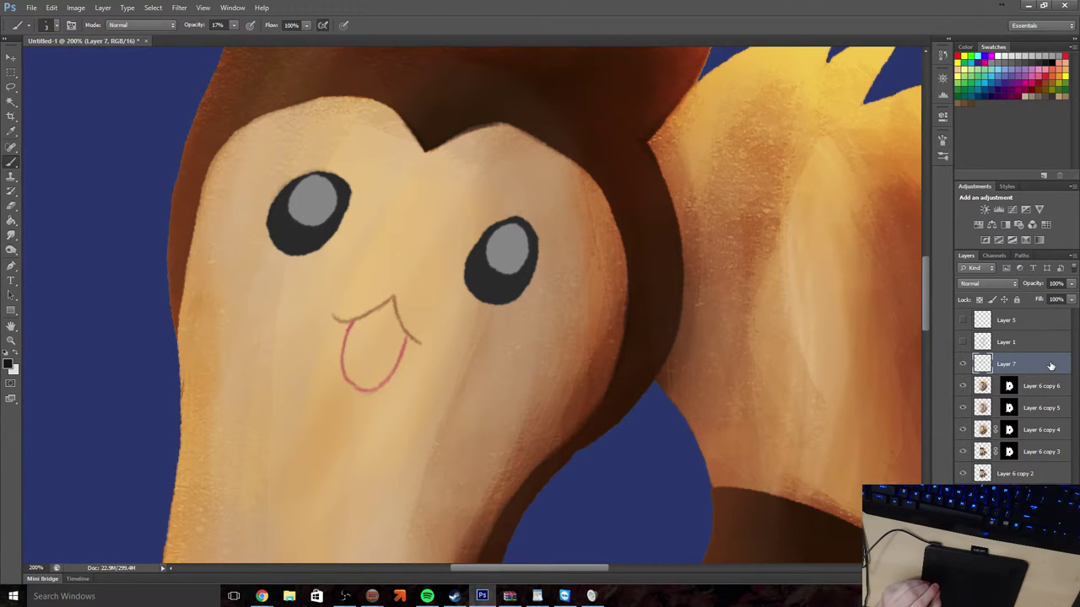
Duplicate Layer 7 and darken the rims of both eyes on the copy with a slightly larger brush at 59% opacity
key("ctrl+j")
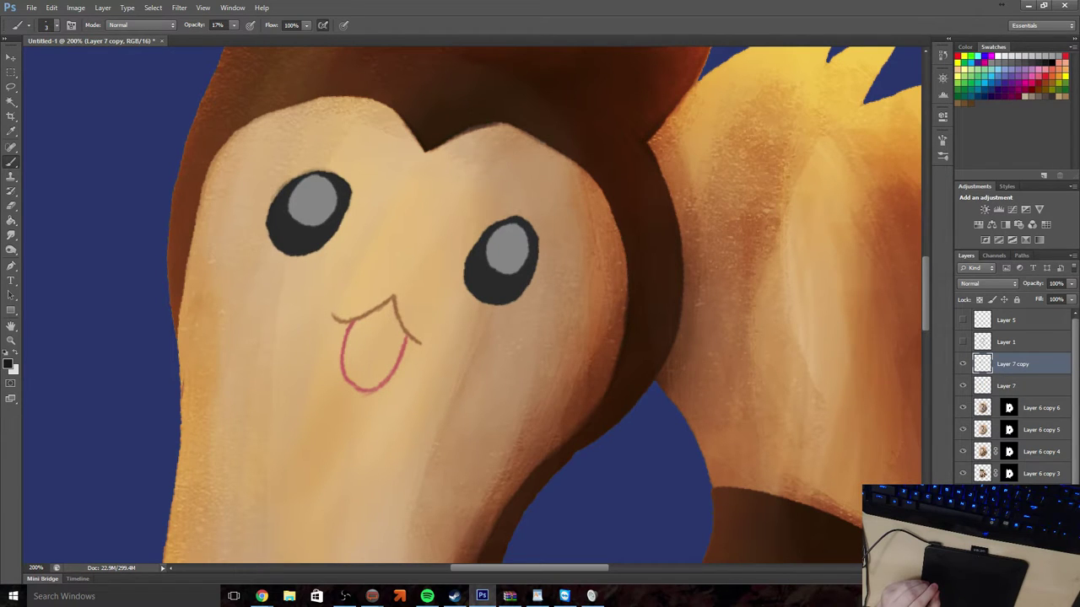
left_click(54, 25)
left_click(57, 26)
left_click(235, 28)
left_click_drag(285, 38, 258, 37)
left_click(56, 27)
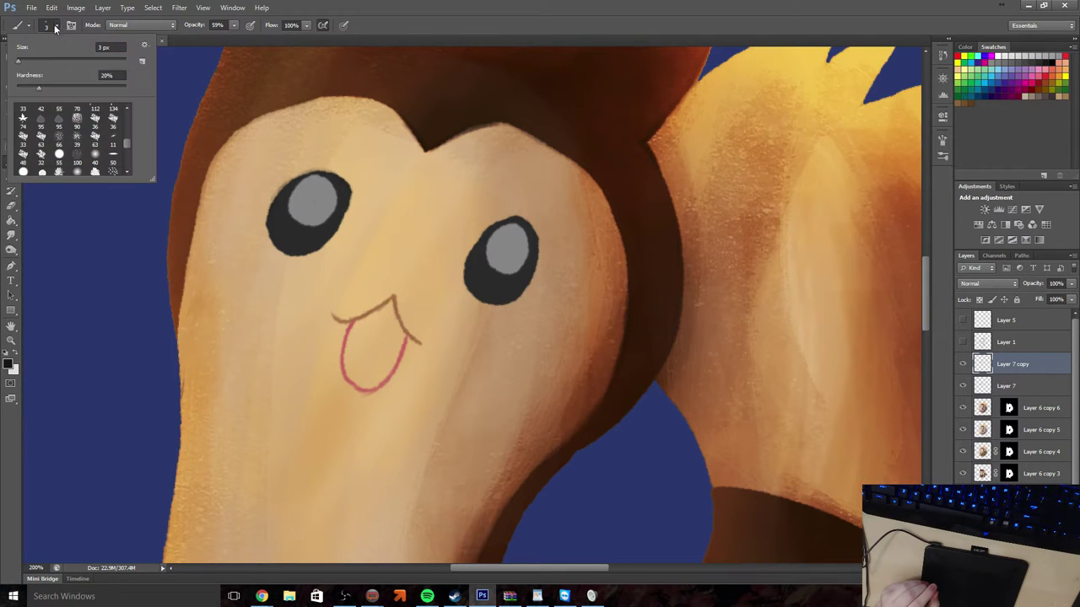
left_click(21, 65)
left_click_drag(21, 65, 22, 65)
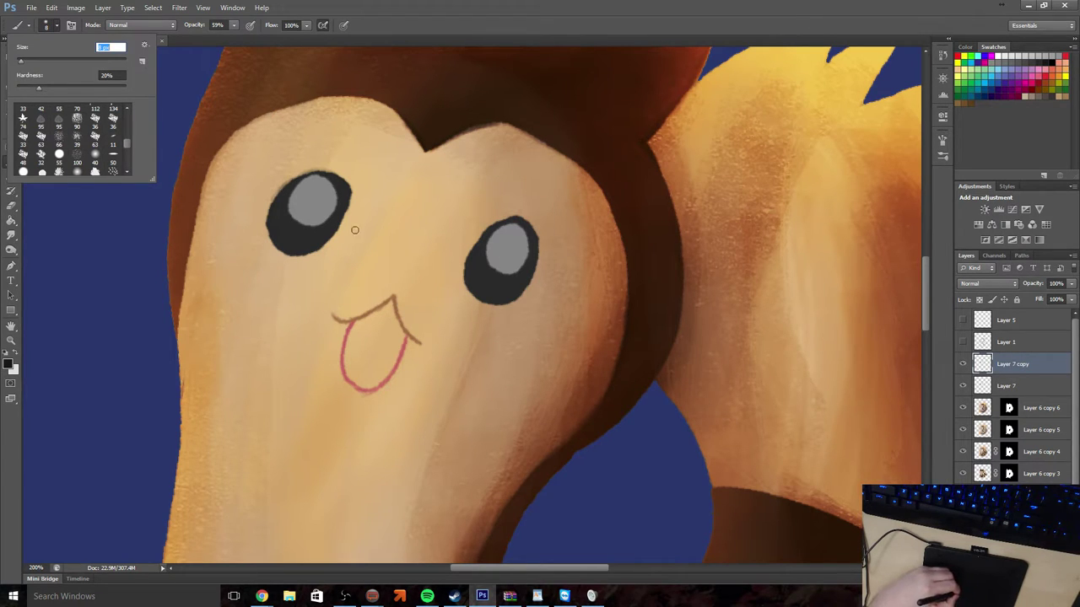
left_click(314, 246)
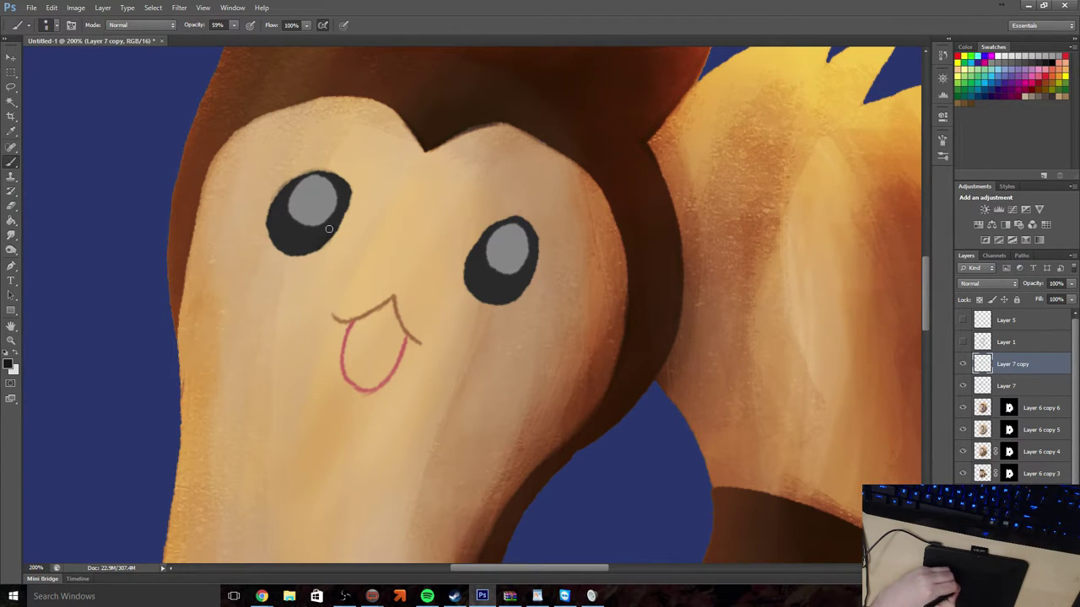
left_click_drag(327, 240, 347, 196)
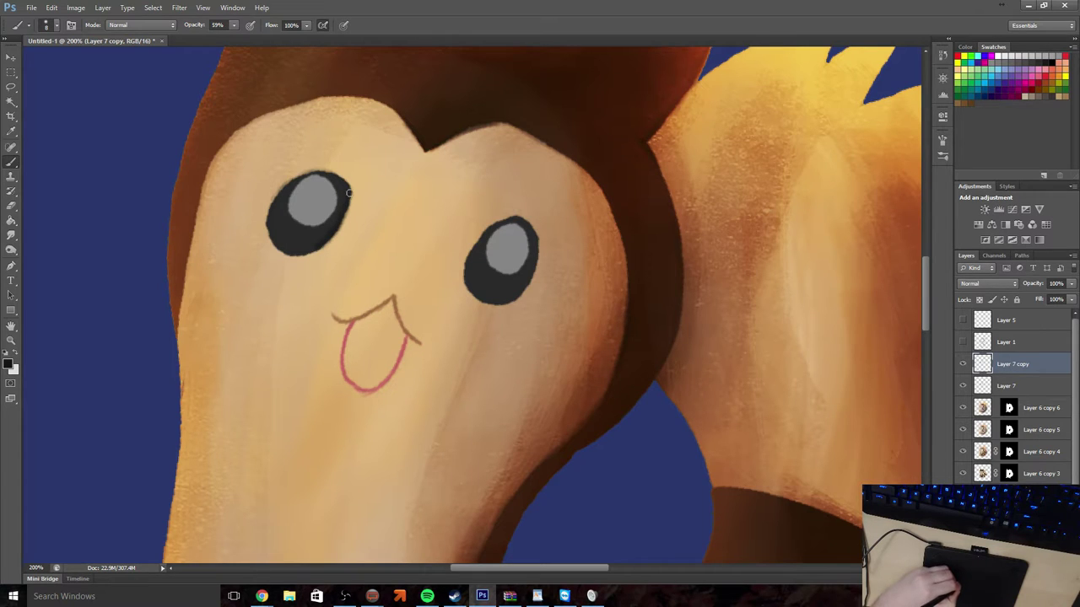
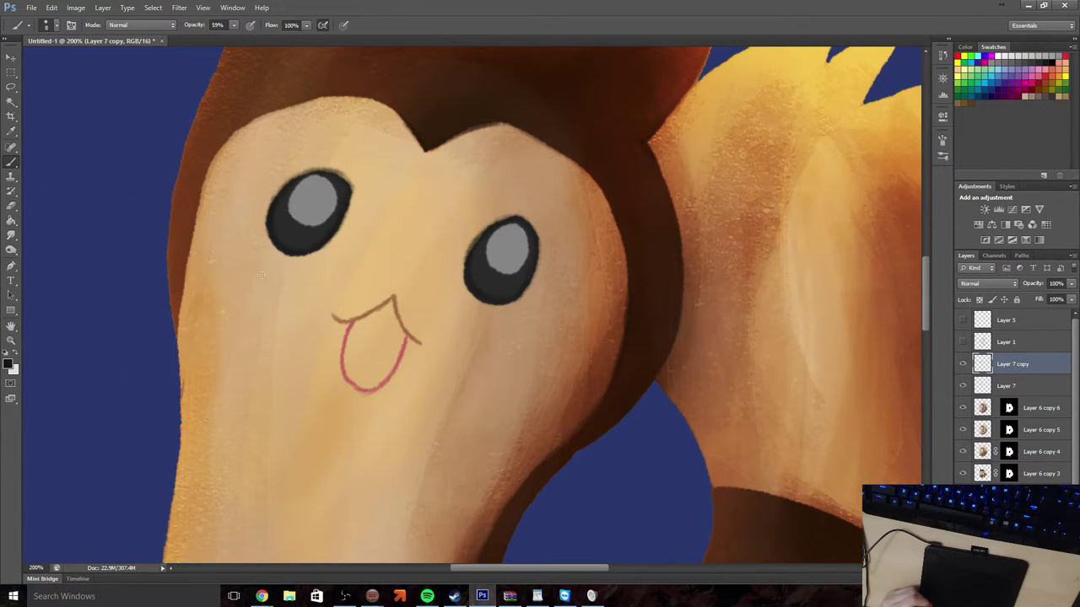
Set the foreground to a muted, very dark brown derived from the dark fur at the top of the head
left_click(7, 362)
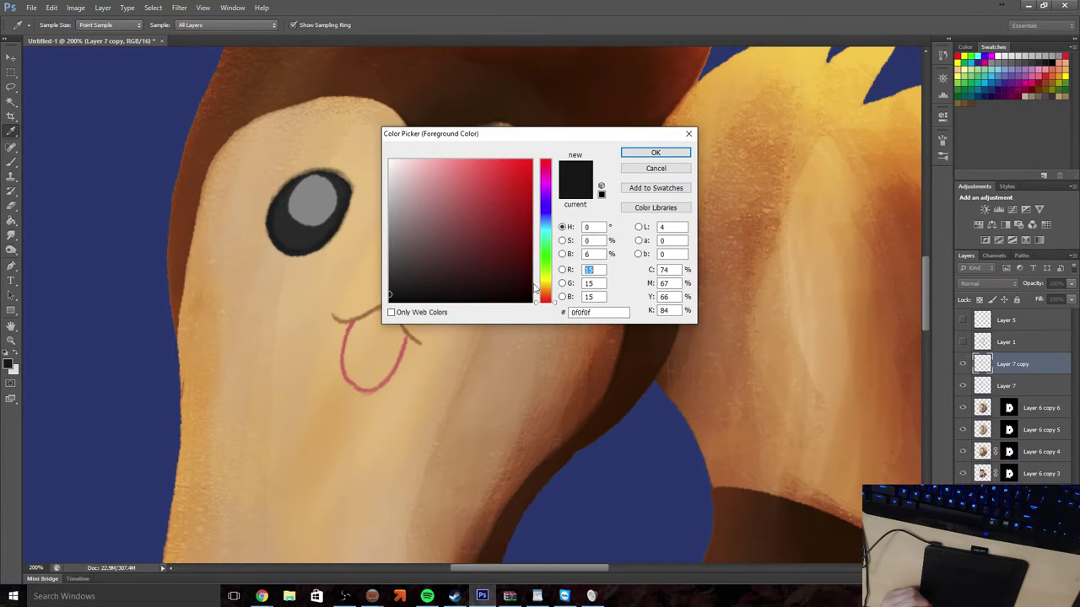
left_click(489, 83)
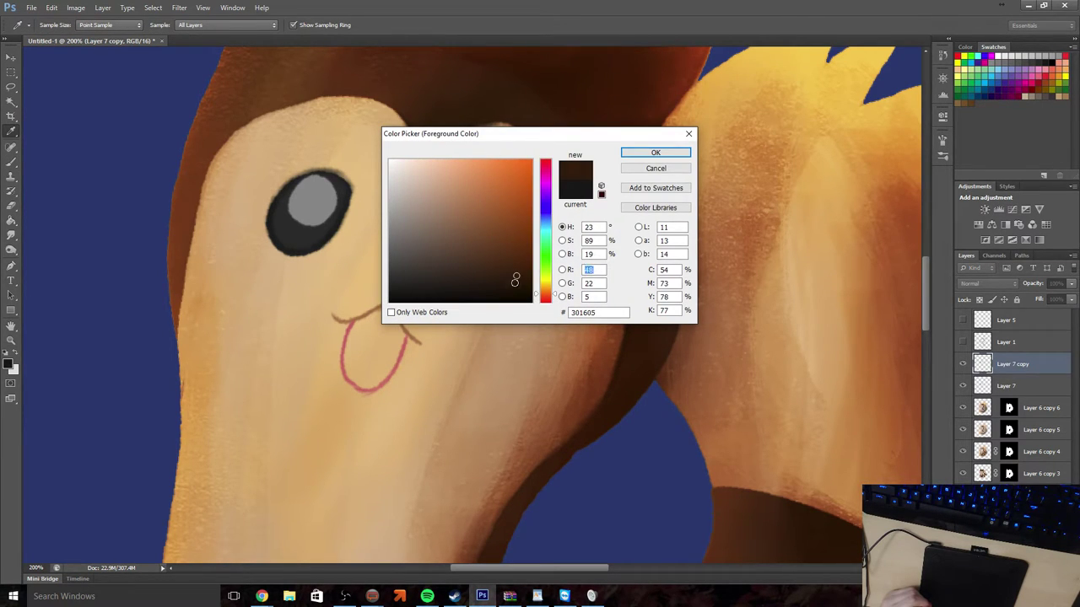
left_click_drag(515, 279, 474, 281)
left_click(655, 152)
key("b")
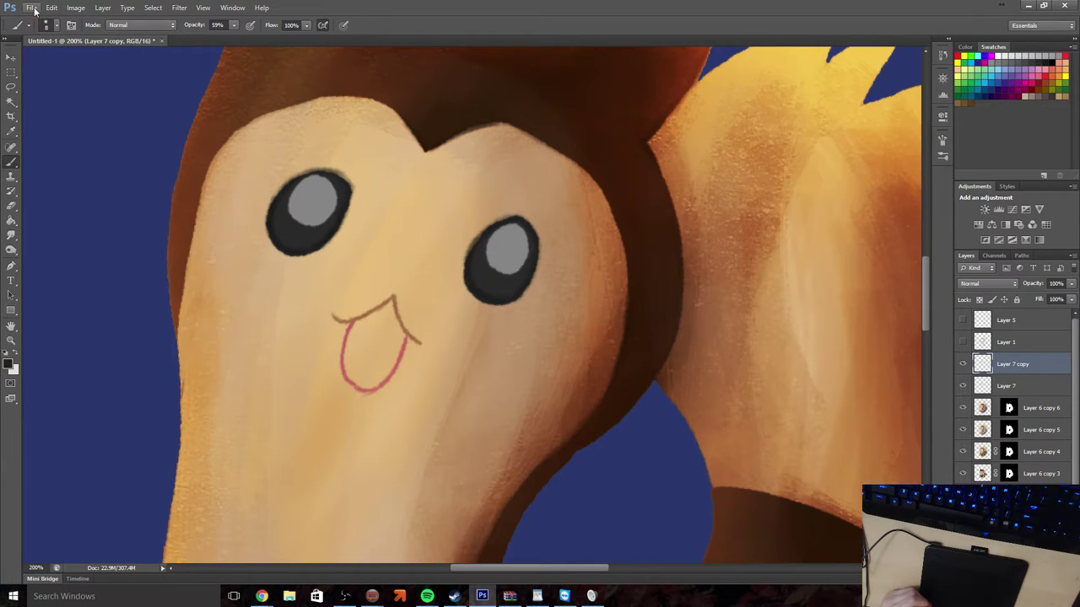
Shade the left eye and soften its grey highlight with a 22 px soft brush at 0% hardness and 26% opacity
left_click(55, 26)
left_click(95, 156)
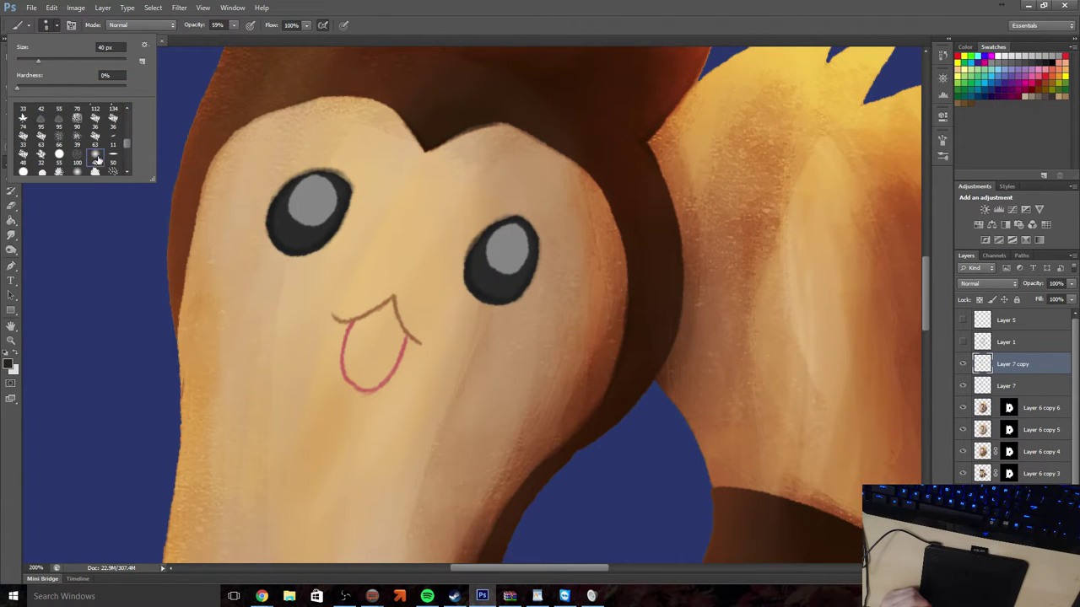
left_click_drag(35, 62, 31, 66)
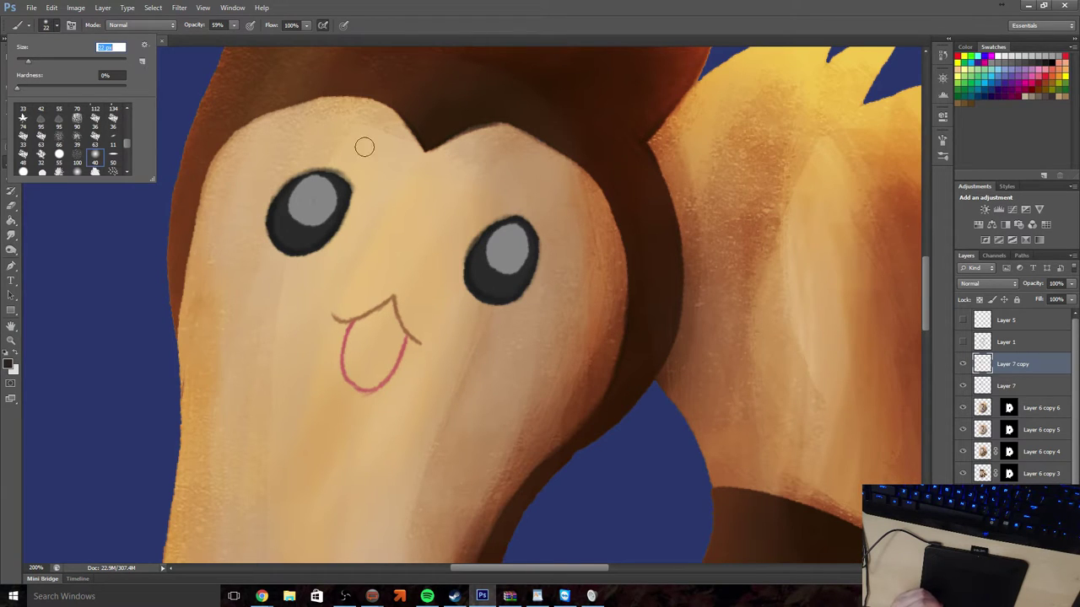
left_click(235, 26)
left_click_drag(217, 38, 213, 38)
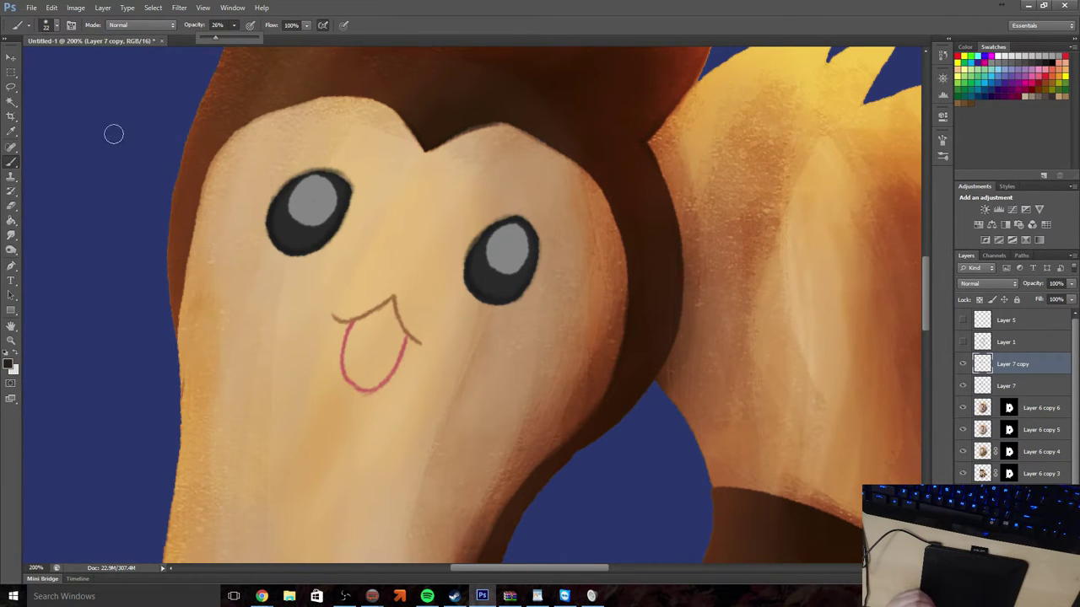
left_click(297, 229)
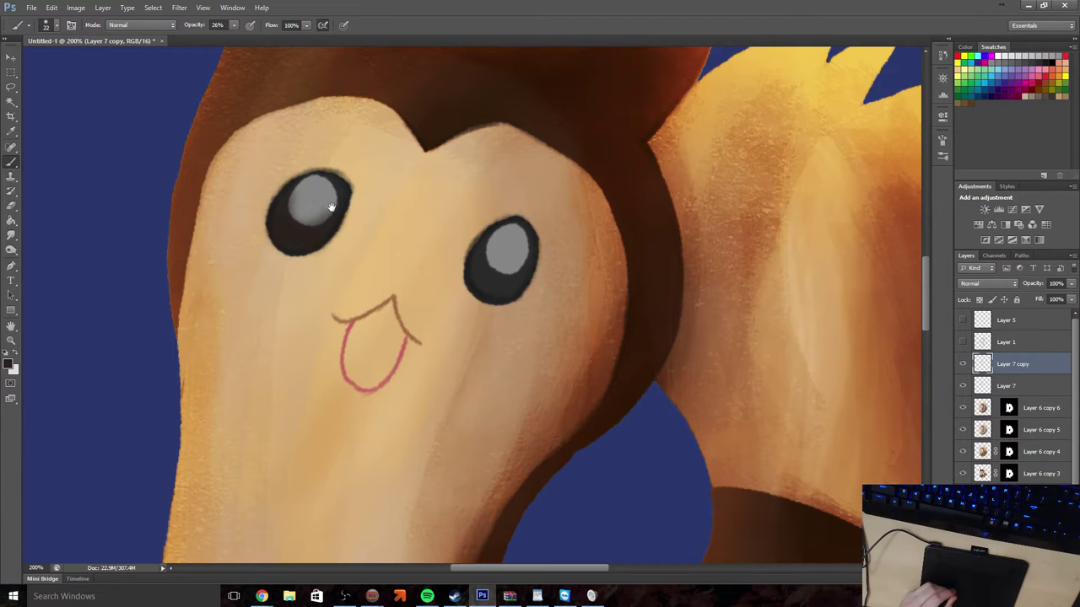
mouse_move(330, 216)
left_mouse_down()
mouse_move(293, 242)
mouse_move(283, 226)
mouse_move(298, 190)
mouse_move(283, 218)
mouse_move(319, 219)
mouse_move(323, 181)
mouse_move(315, 179)
mouse_move(333, 184)
mouse_move(310, 183)
mouse_move(291, 229)
mouse_move(326, 213)
mouse_move(318, 236)
mouse_move(301, 245)
mouse_move(275, 228)
mouse_move(276, 210)
mouse_move(306, 244)
mouse_move(322, 200)
left_mouse_up()
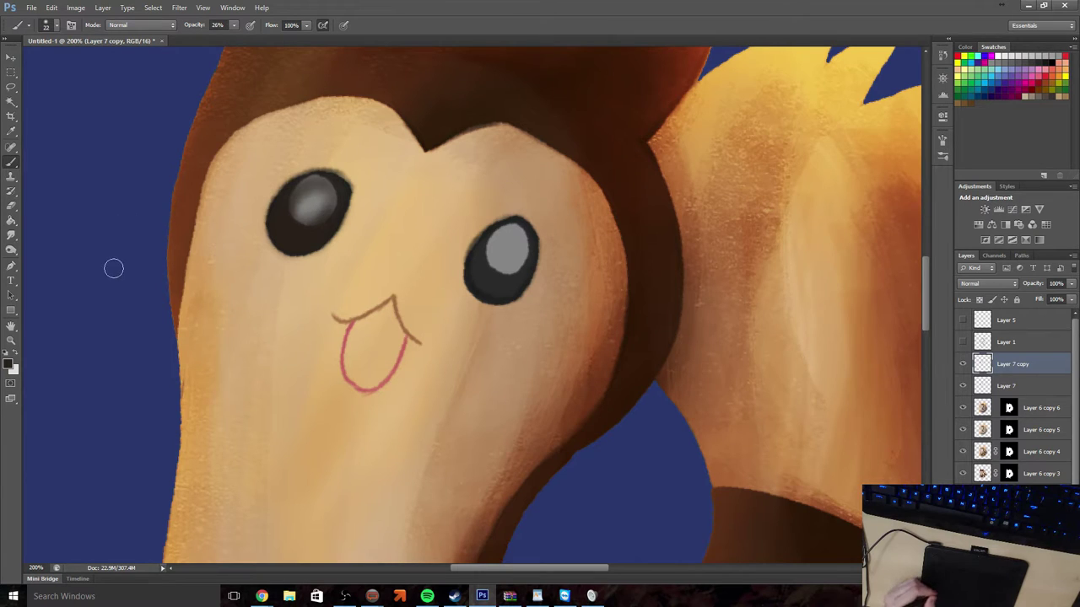
Sample the reddish brown #6a3010 from the head fur and tint the lower part of the left eye with it
left_click(6, 368)
left_click(215, 118)
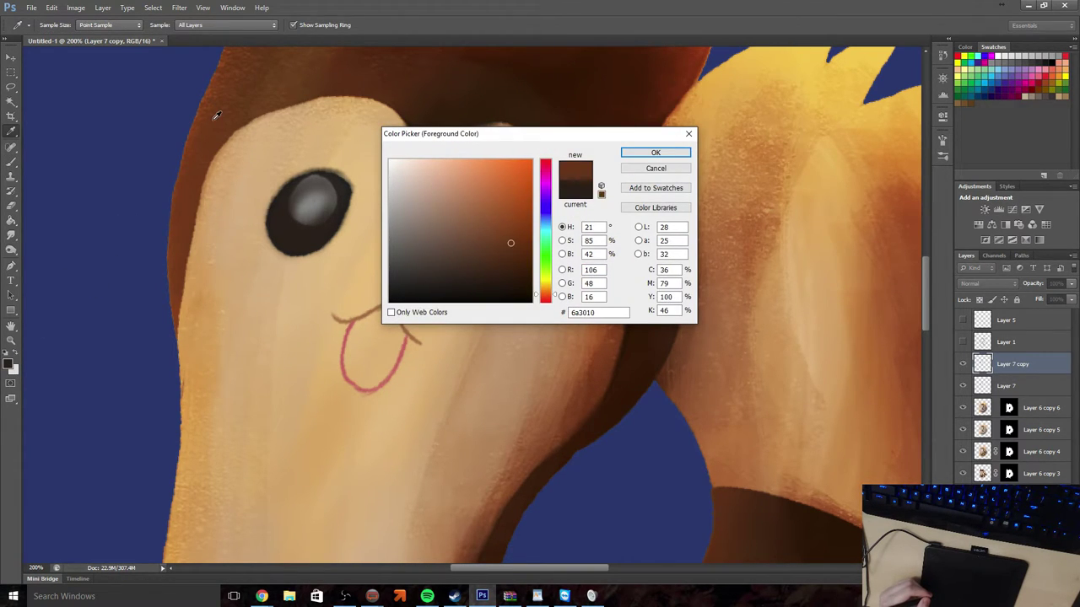
left_click(635, 155)
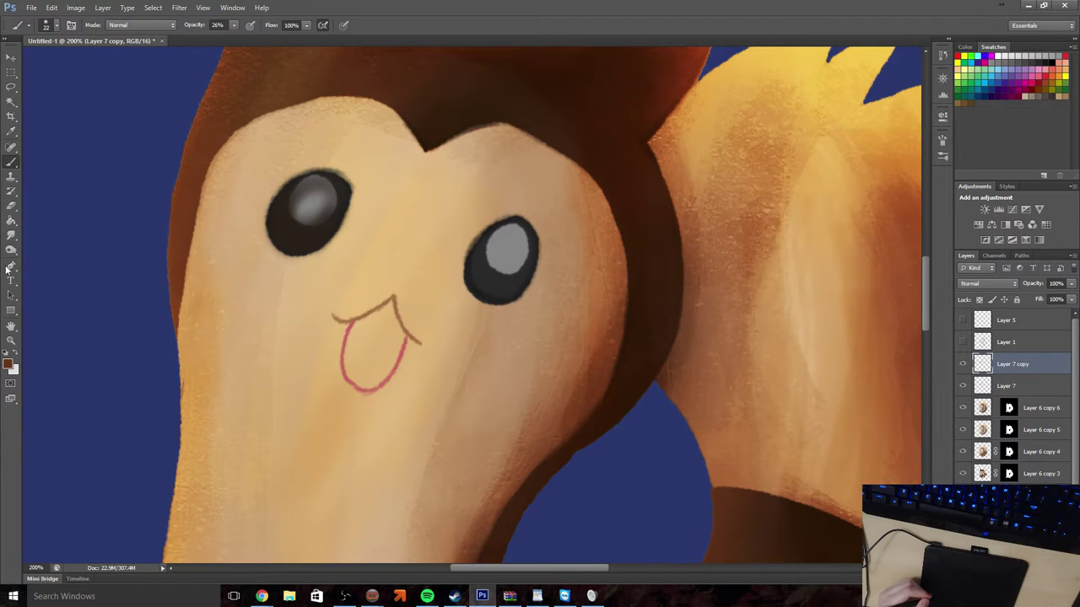
key("b")
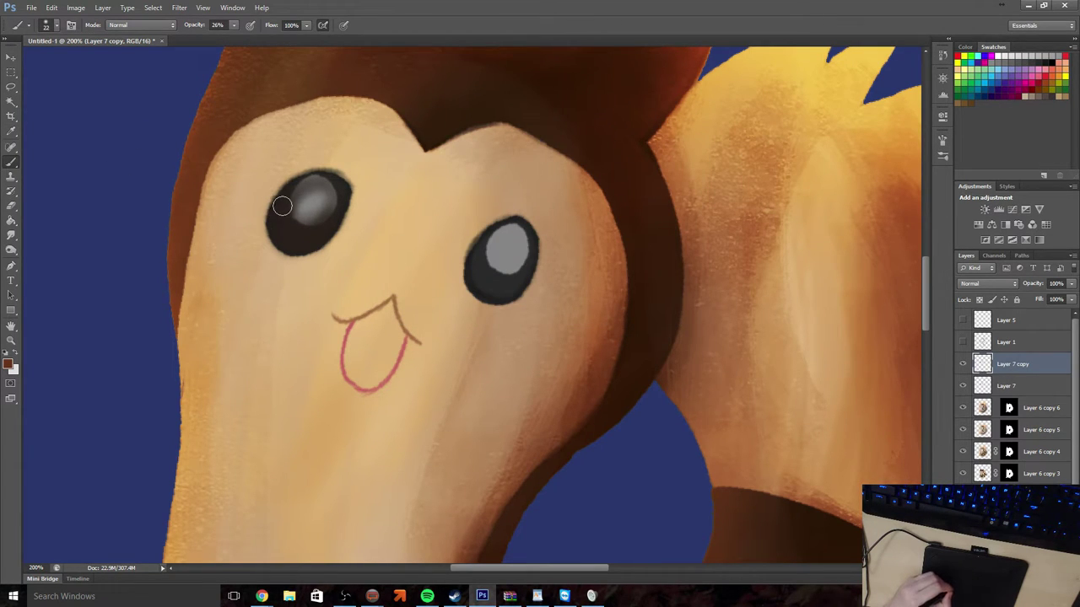
mouse_move(275, 226)
left_mouse_down()
mouse_move(335, 222)
mouse_move(279, 231)
left_mouse_up()
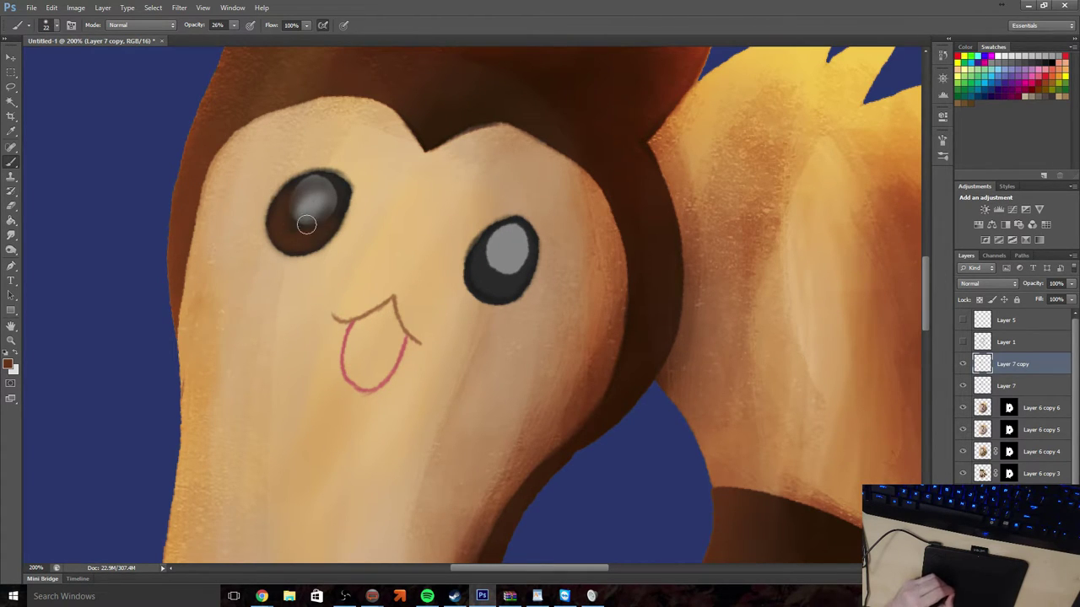
left_click_drag(337, 188, 294, 239)
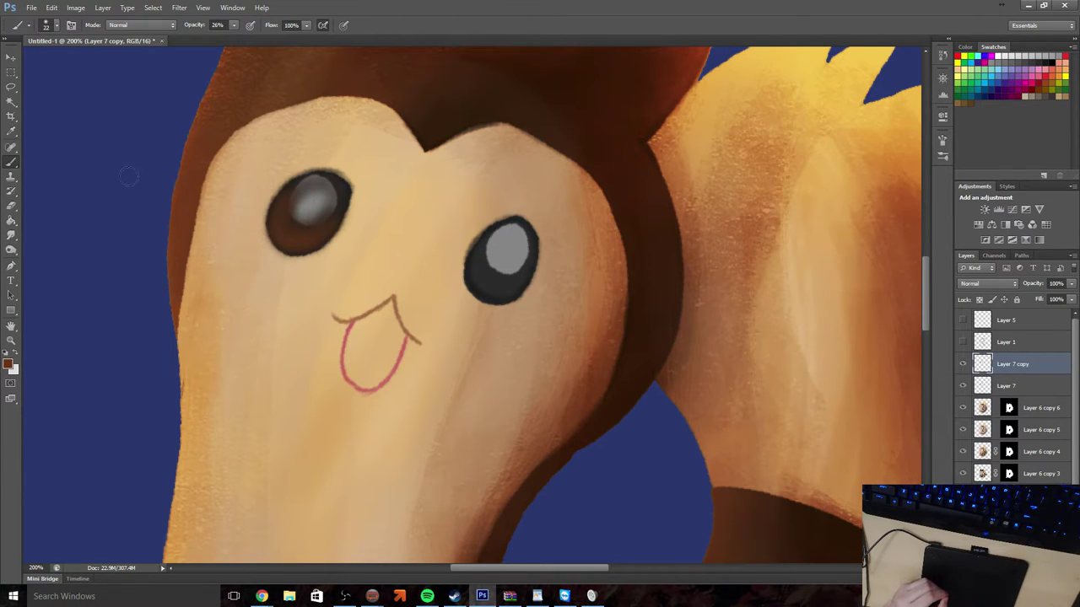
Choose a darker shade of the brown and paint it around the upper edges of the left eye's highlight
left_click(6, 364)
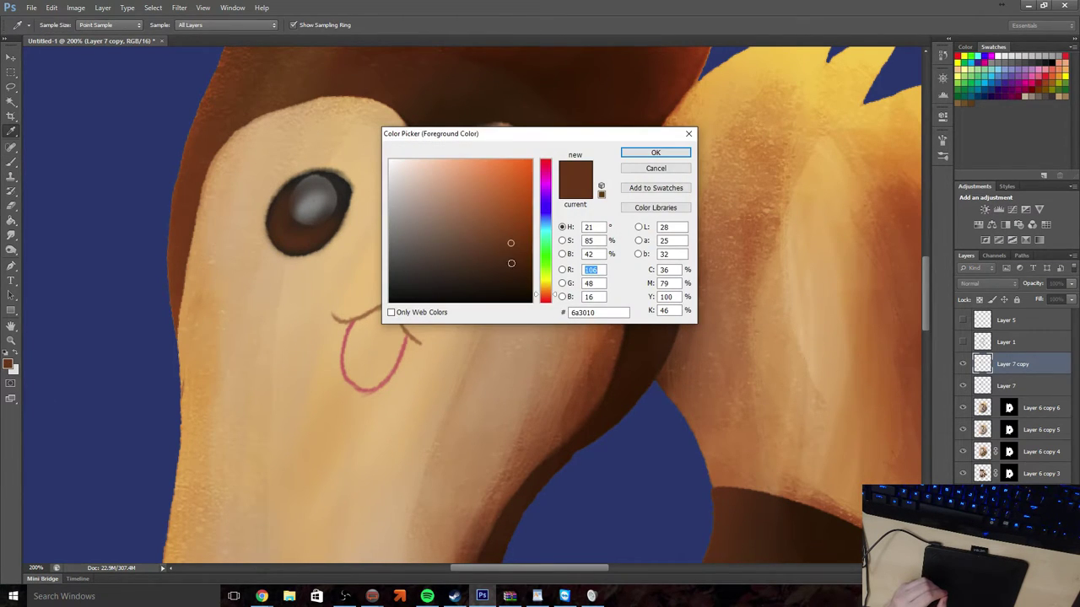
left_click_drag(512, 274, 518, 273)
left_click(656, 153)
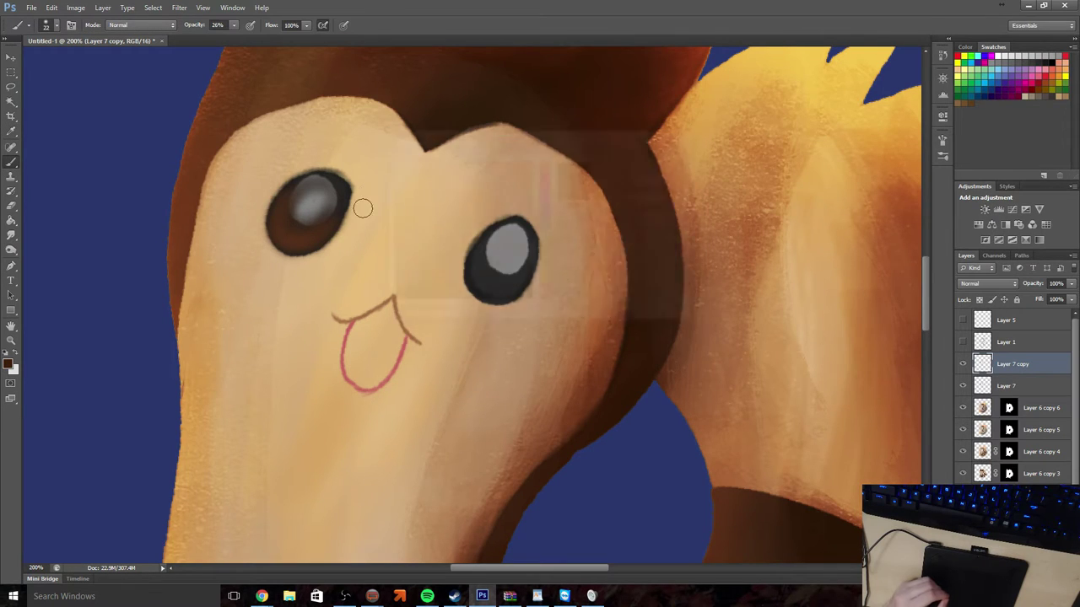
mouse_move(362, 208)
left_mouse_down()
mouse_move(290, 220)
mouse_move(318, 250)
mouse_move(318, 198)
mouse_move(327, 215)
mouse_move(336, 211)
mouse_move(327, 218)
mouse_move(318, 210)
mouse_move(338, 199)
mouse_move(335, 183)
mouse_move(298, 182)
left_mouse_up()
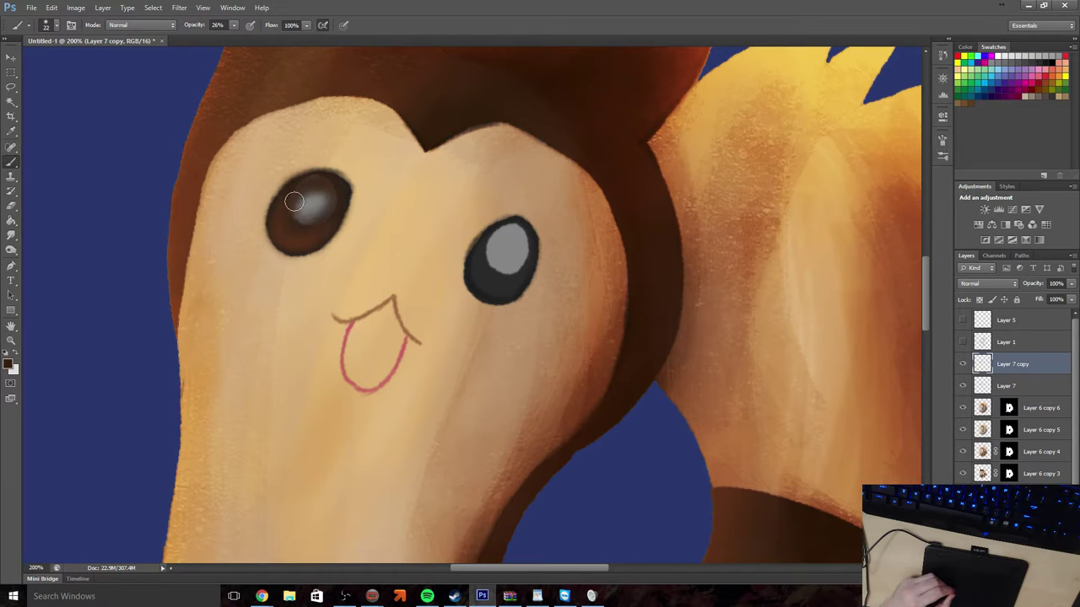
Brighten the left eye's highlight with a near-white colour using the soft brush at 12 px
left_click(9, 363)
left_click(655, 153)
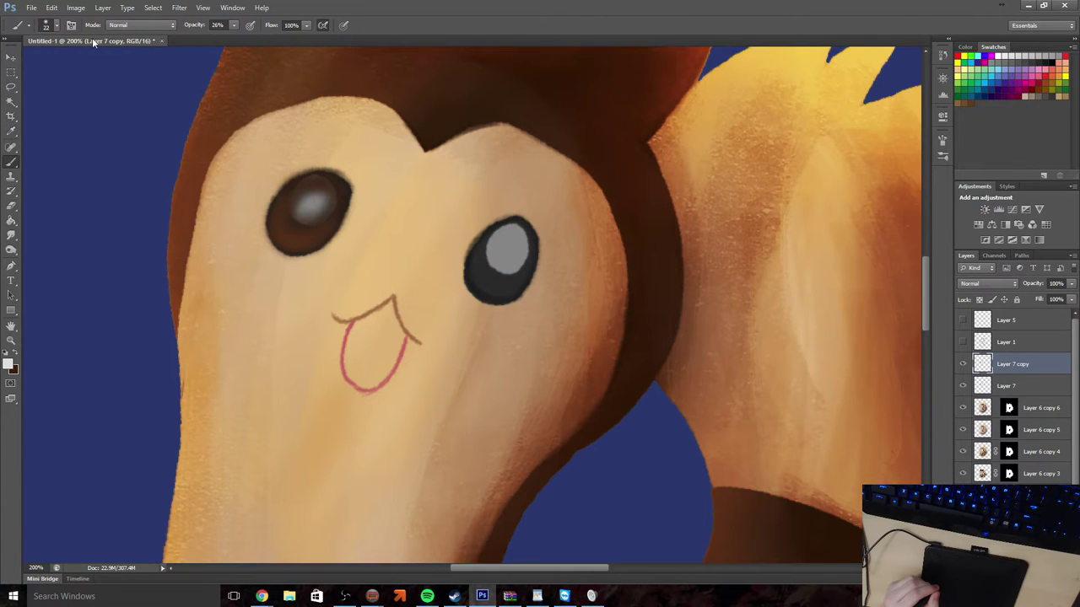
left_click(57, 27)
left_click_drag(24, 66, 24, 64)
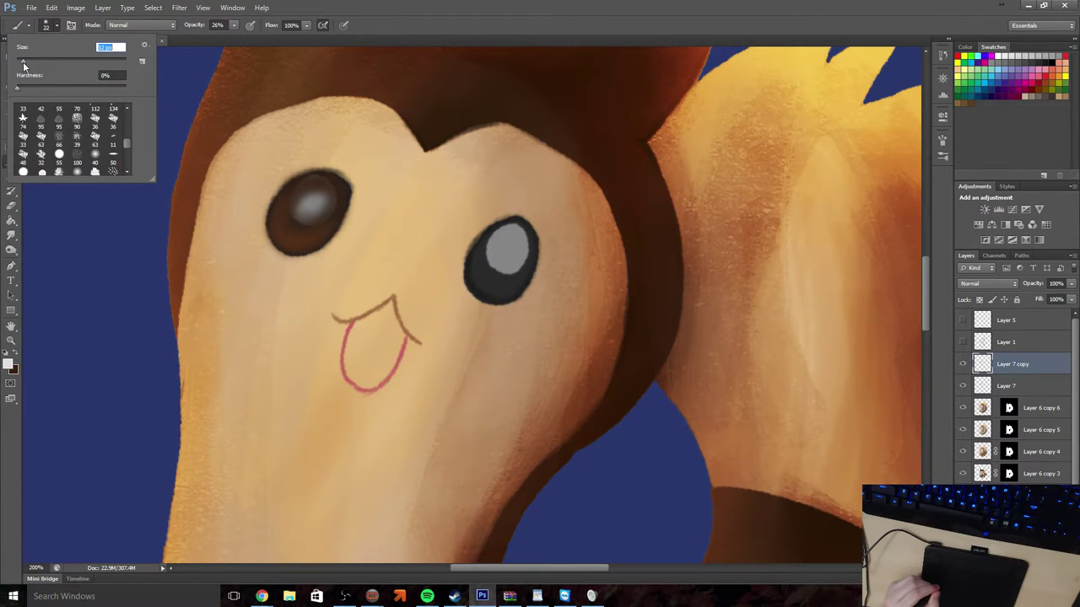
left_click(304, 216)
mouse_move(304, 215)
left_mouse_down()
mouse_move(313, 196)
mouse_move(308, 209)
mouse_move(328, 202)
mouse_move(297, 217)
mouse_move(296, 196)
mouse_move(318, 184)
mouse_move(308, 212)
left_mouse_up()
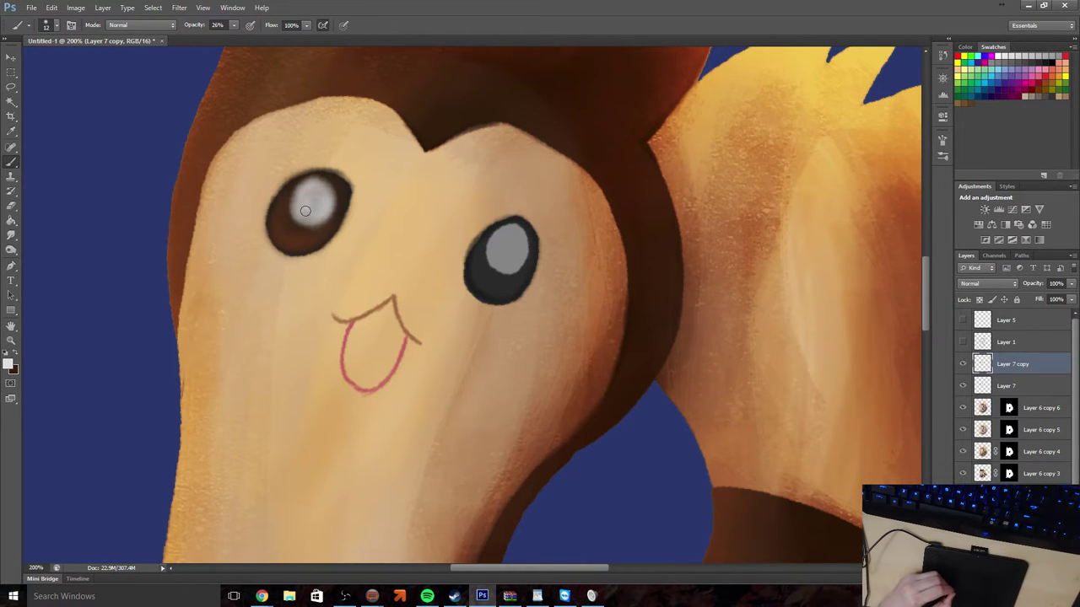
Sample a medium brown and glaze it over the left eye's highlight, raising the brush opacity to 53%
left_click(10, 132)
left_click(11, 161)
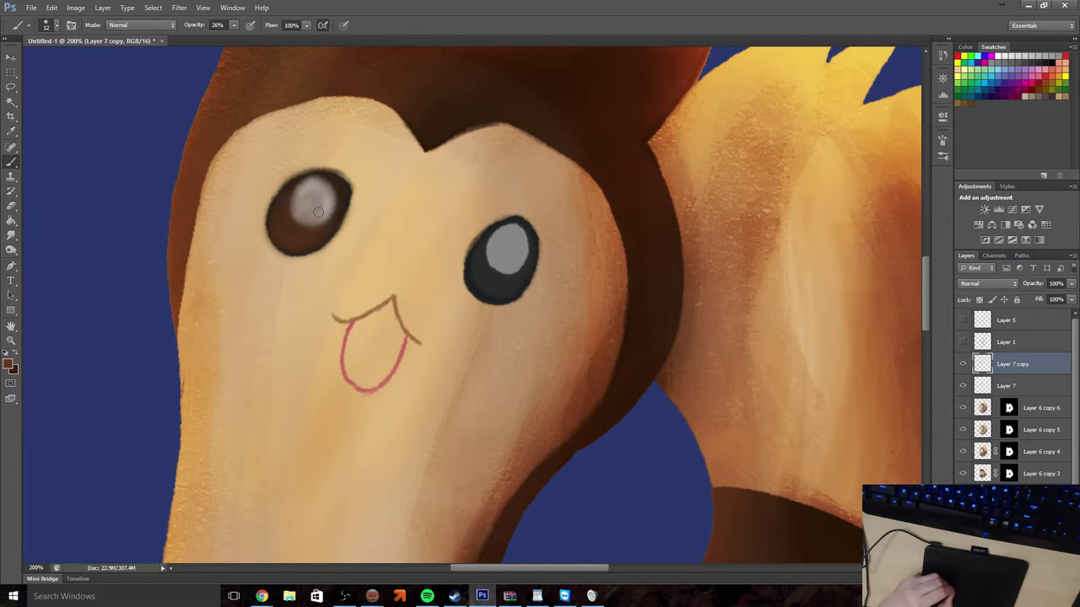
left_click_drag(328, 212, 329, 210)
left_click(234, 24)
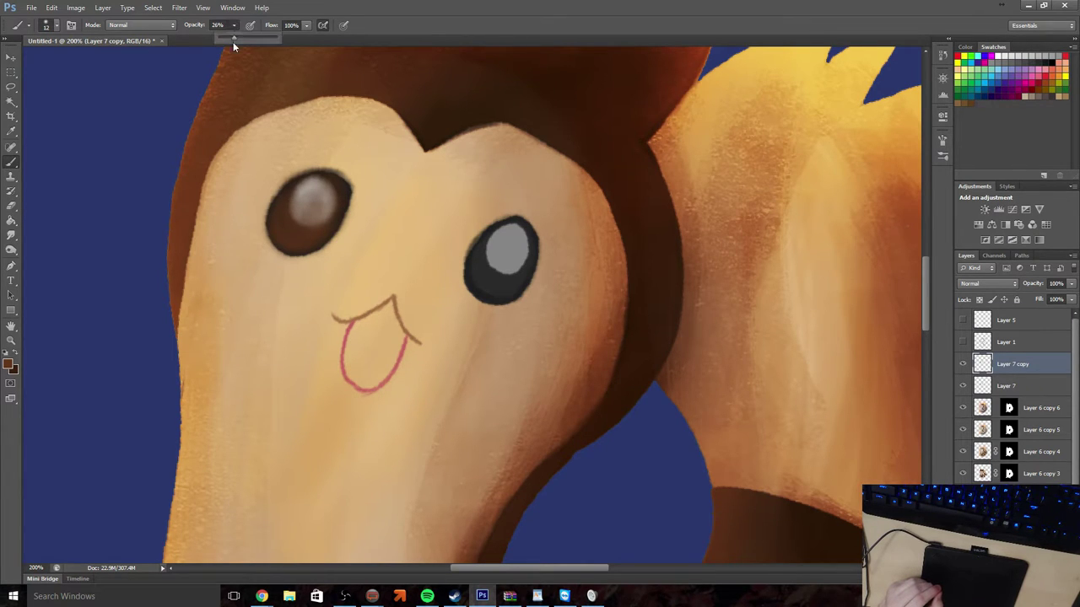
left_click_drag(233, 41, 250, 42)
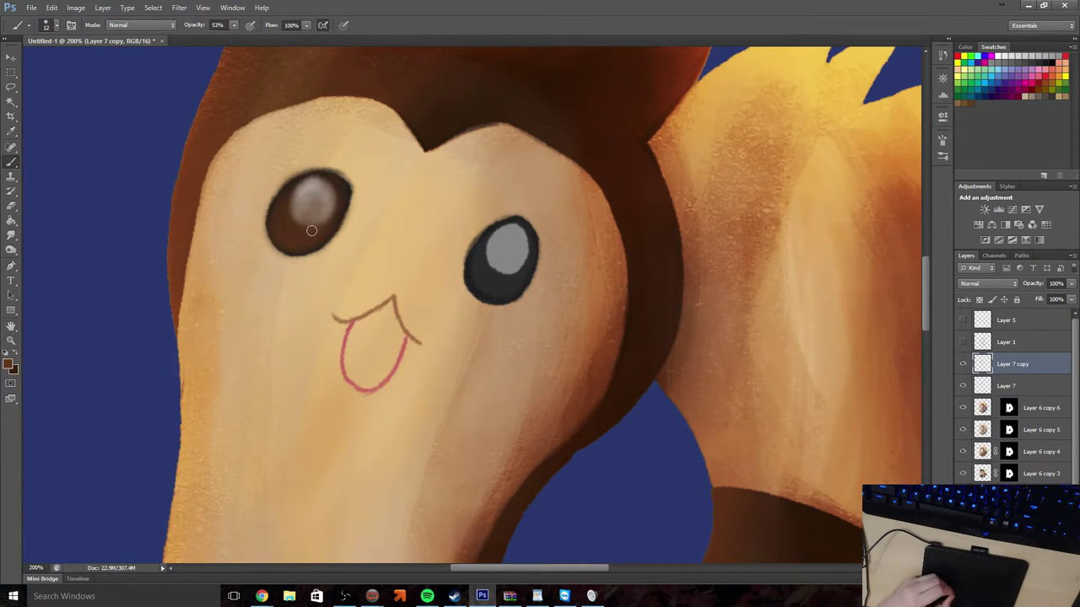
mouse_move(311, 227)
left_mouse_down()
mouse_move(328, 212)
mouse_move(309, 192)
mouse_move(328, 197)
mouse_move(310, 214)
mouse_move(311, 185)
left_mouse_up()
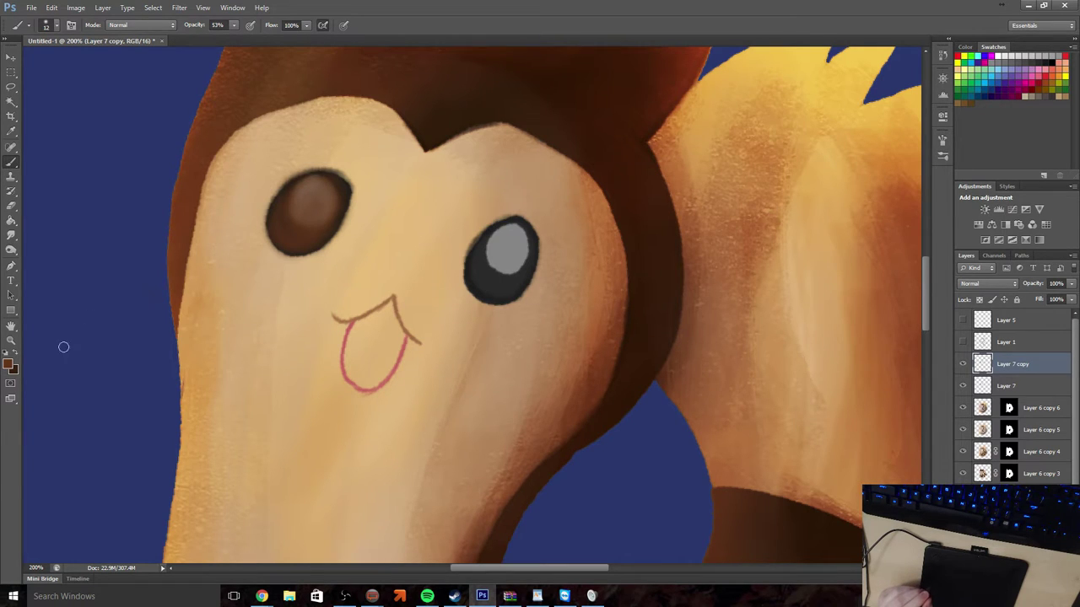
Sample a golden orange from the creature's tail fur as the foreground colour
left_click(9, 366)
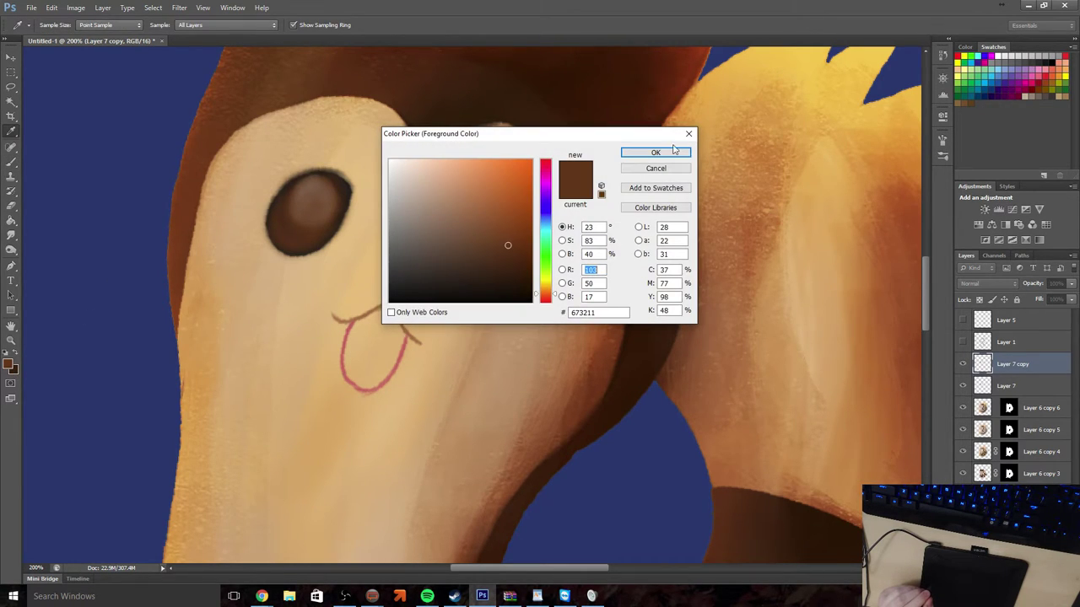
left_click(871, 131)
left_click(653, 153)
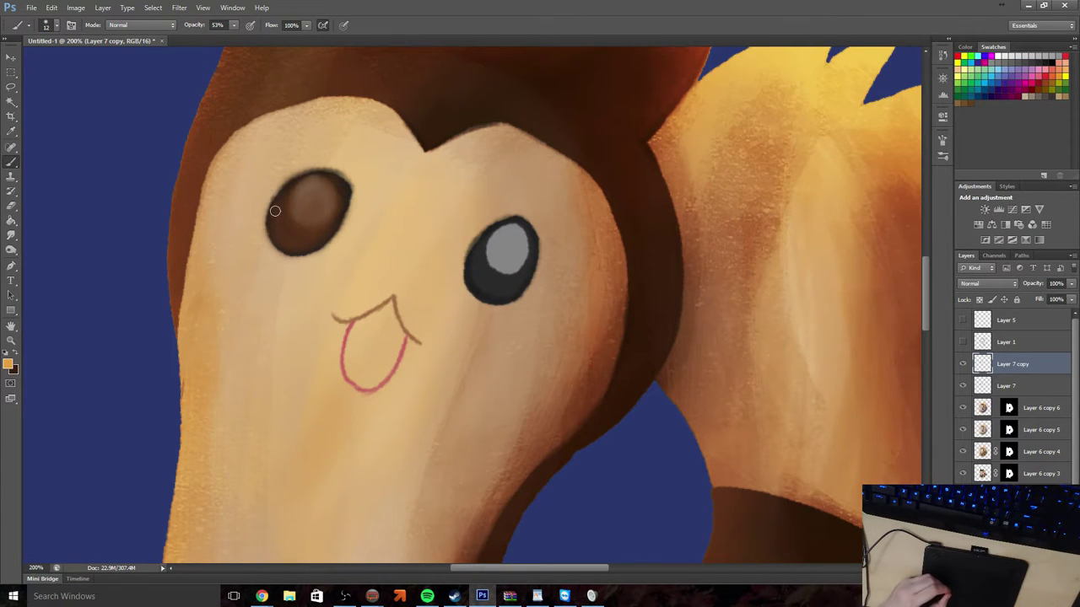
mouse_move(275, 210)
left_mouse_down()
mouse_move(275, 234)
mouse_move(304, 245)
left_mouse_up()
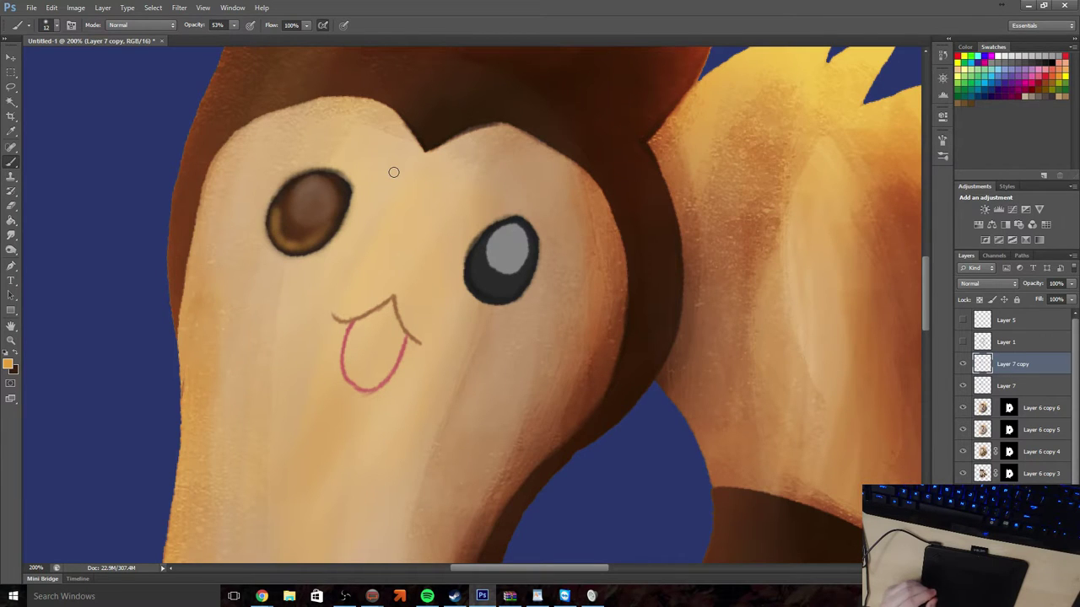
key("ctrl+alt+z")
key("ctrl+alt+z")
key("ctrl+alt+z")
key("ctrl+alt+z")
key("ctrl+alt+z")
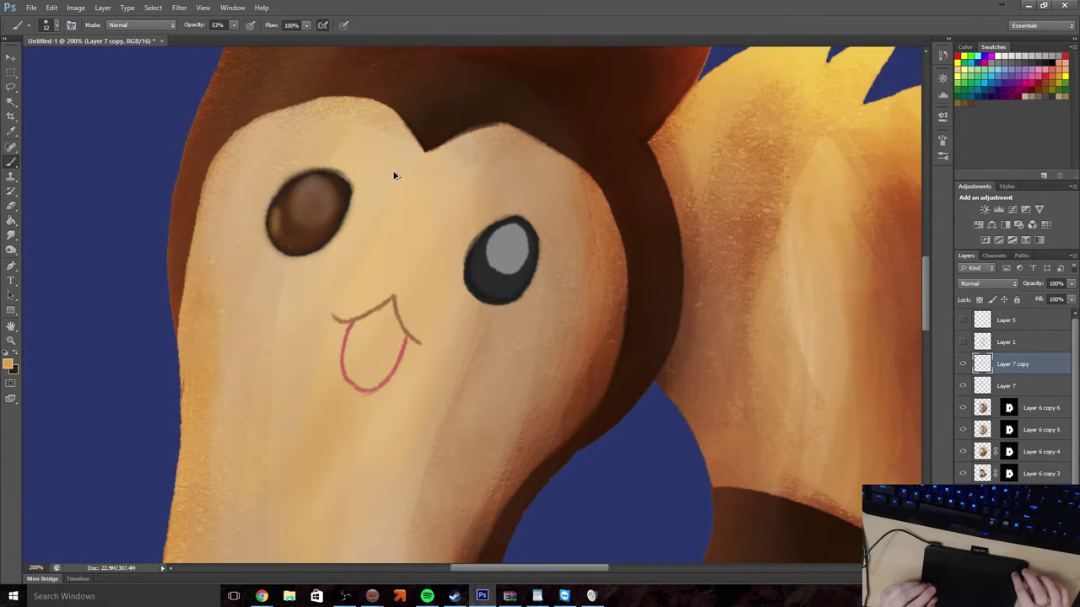
At 21% brush opacity, paint an orange glow along the left eye's lower edge and glaze its highlight with sampled reddish brown
left_click(234, 26)
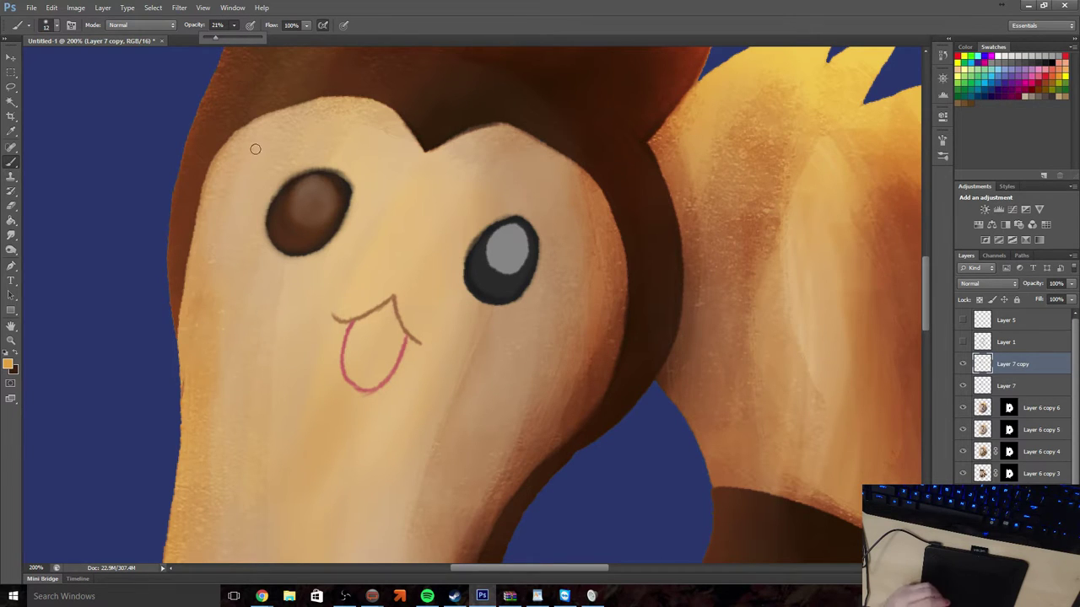
left_click(273, 226)
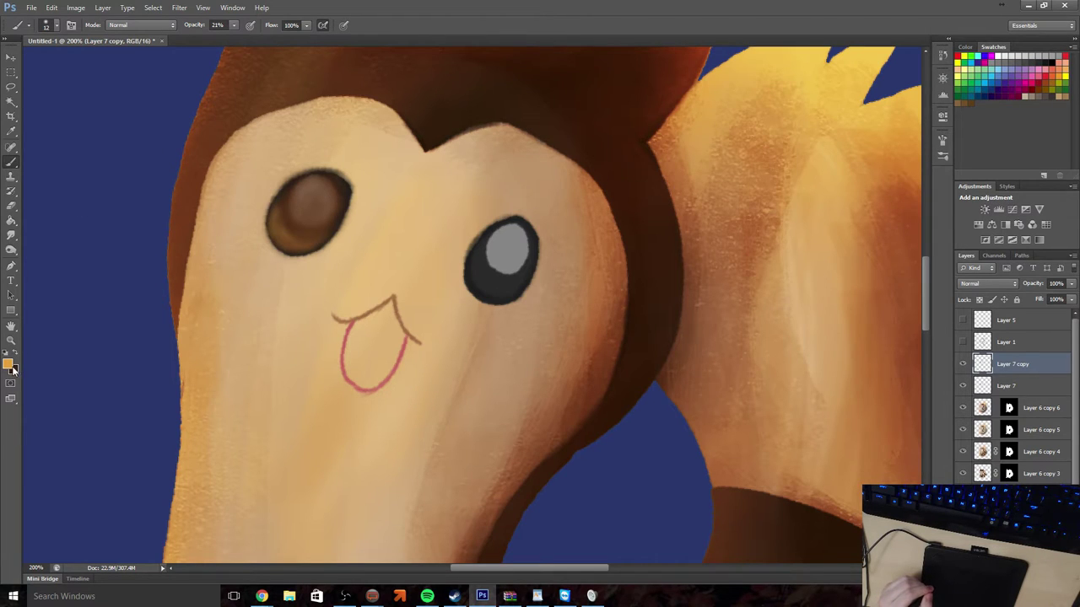
left_click(11, 131)
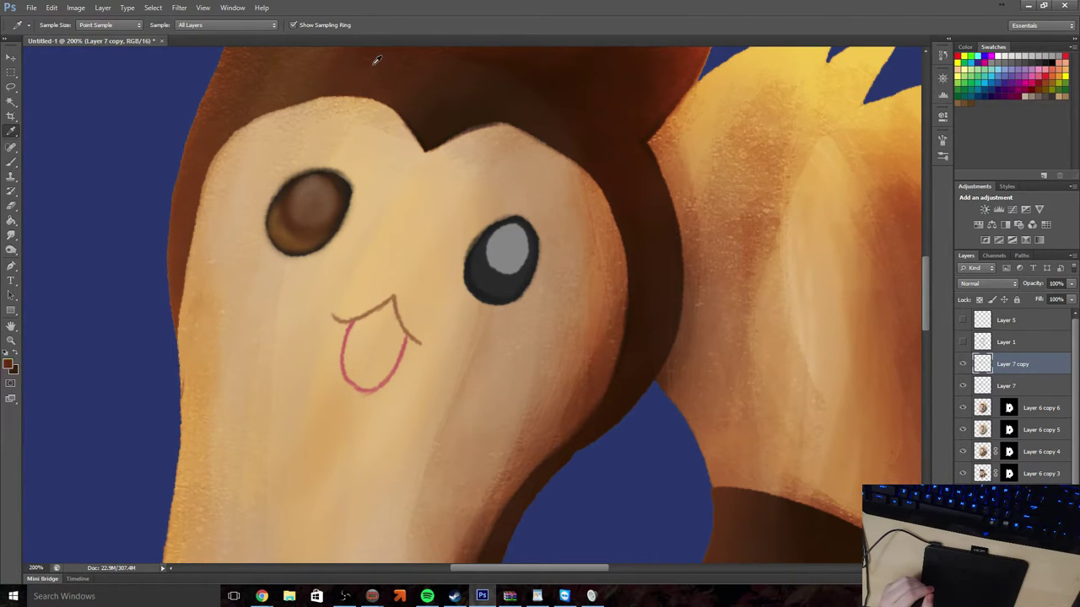
key("b")
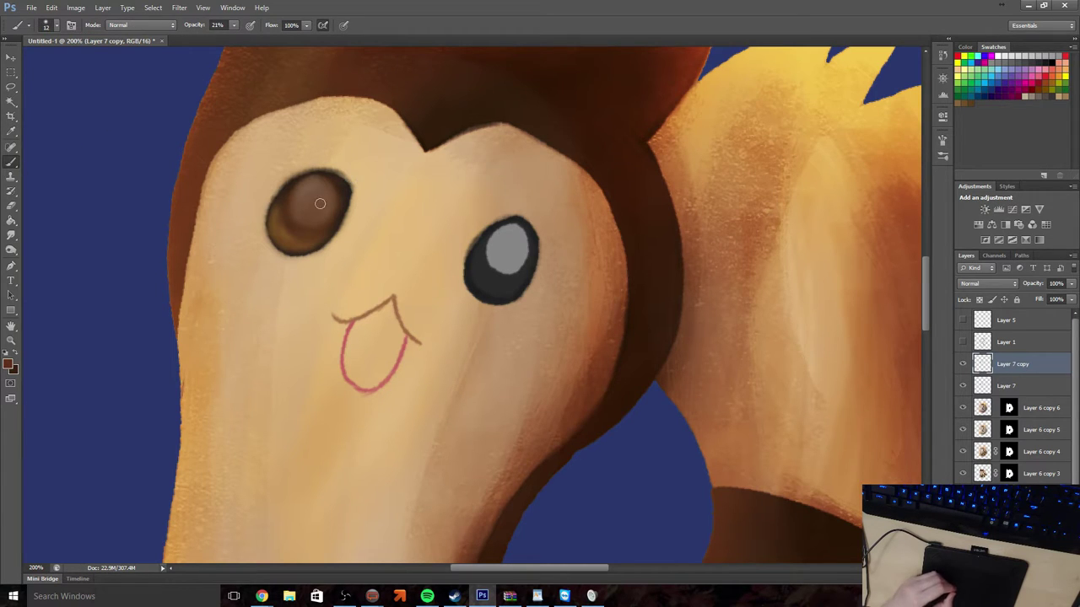
mouse_move(295, 195)
left_mouse_down()
mouse_move(315, 219)
mouse_move(323, 185)
mouse_move(300, 195)
mouse_move(318, 216)
mouse_move(332, 190)
mouse_move(299, 209)
mouse_move(326, 211)
left_mouse_up()
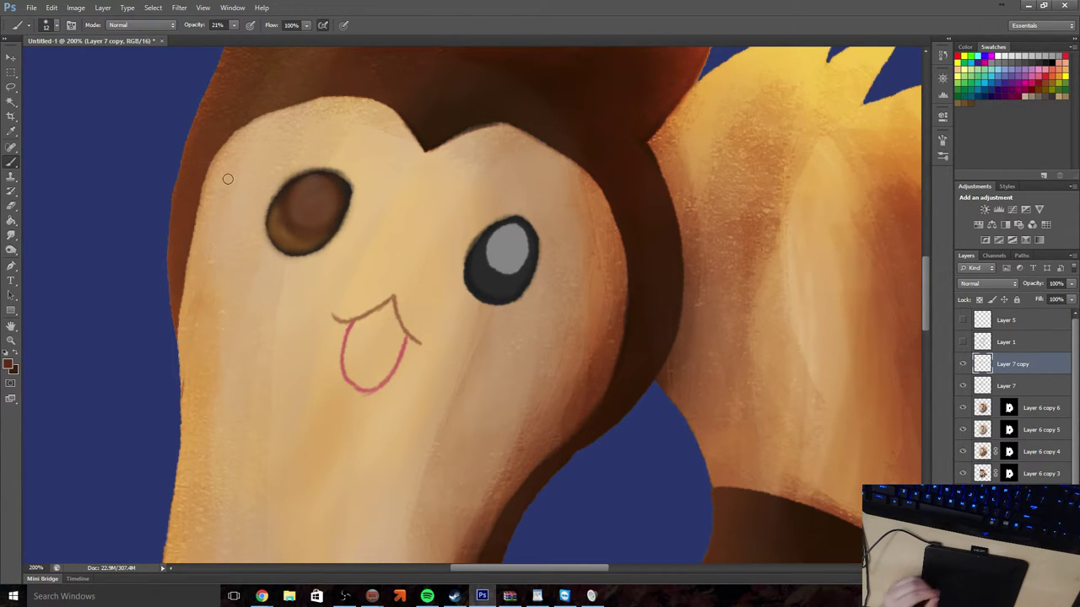
Sample the right eye's grey, shift it to a pale pink and dab a soft glint at the top of the left eye
left_click(13, 132)
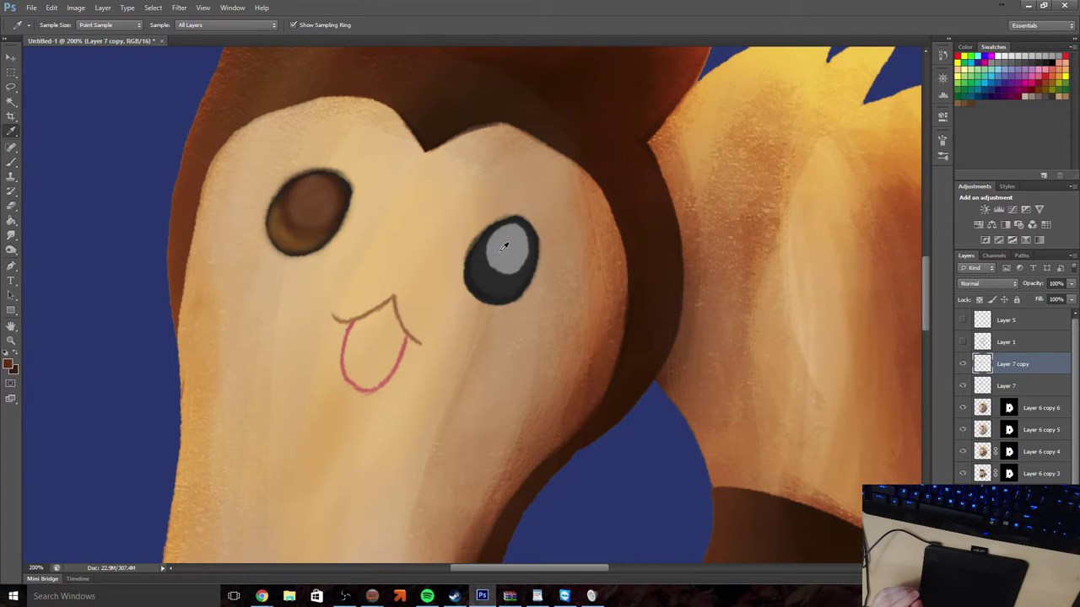
left_click(9, 364)
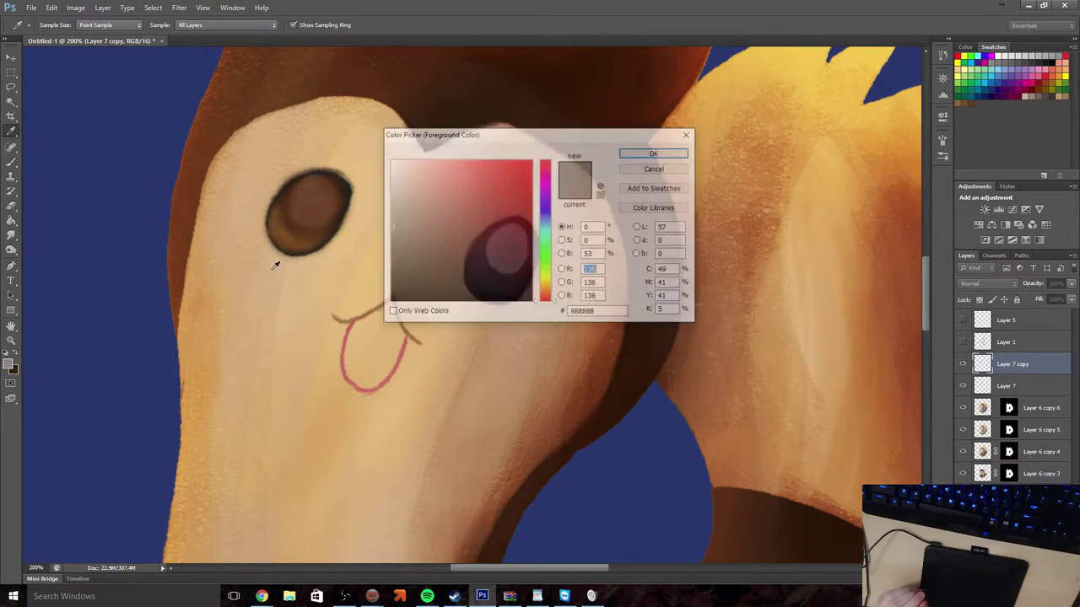
left_click(546, 296)
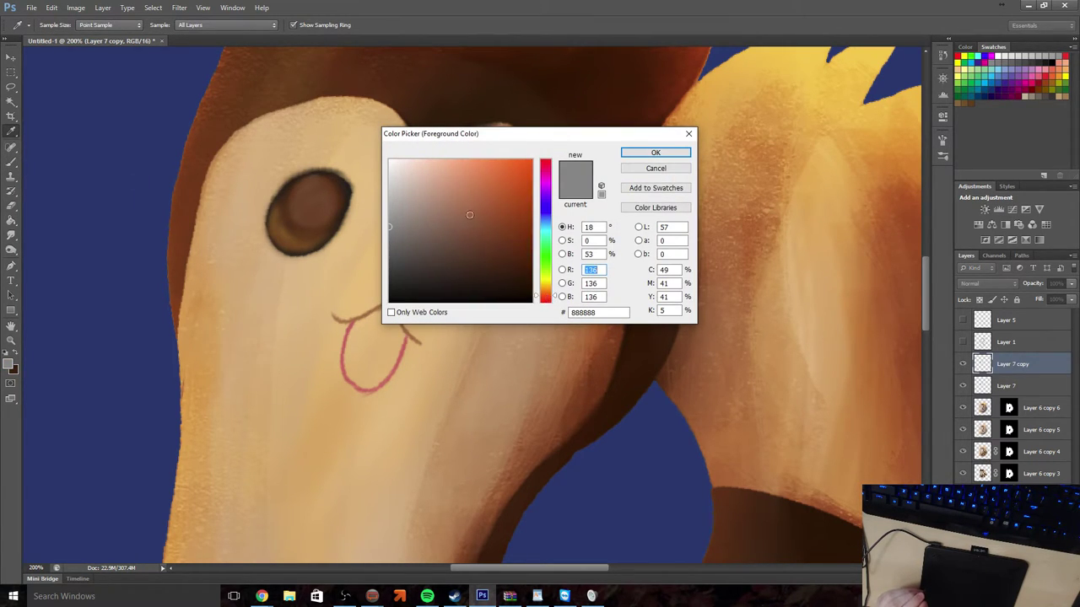
left_click_drag(447, 194, 419, 153)
left_click(655, 153)
key("b")
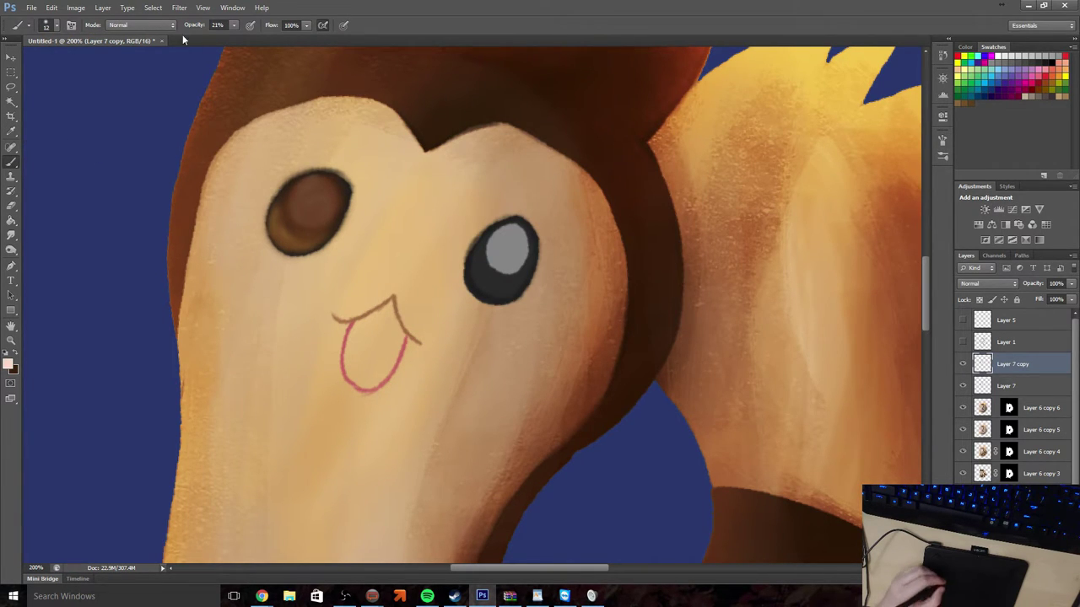
left_click(317, 180)
Set the brush to 7 px with 98% hardness and paint sharper pale pink glints at the top of the left eye
left_click(53, 25)
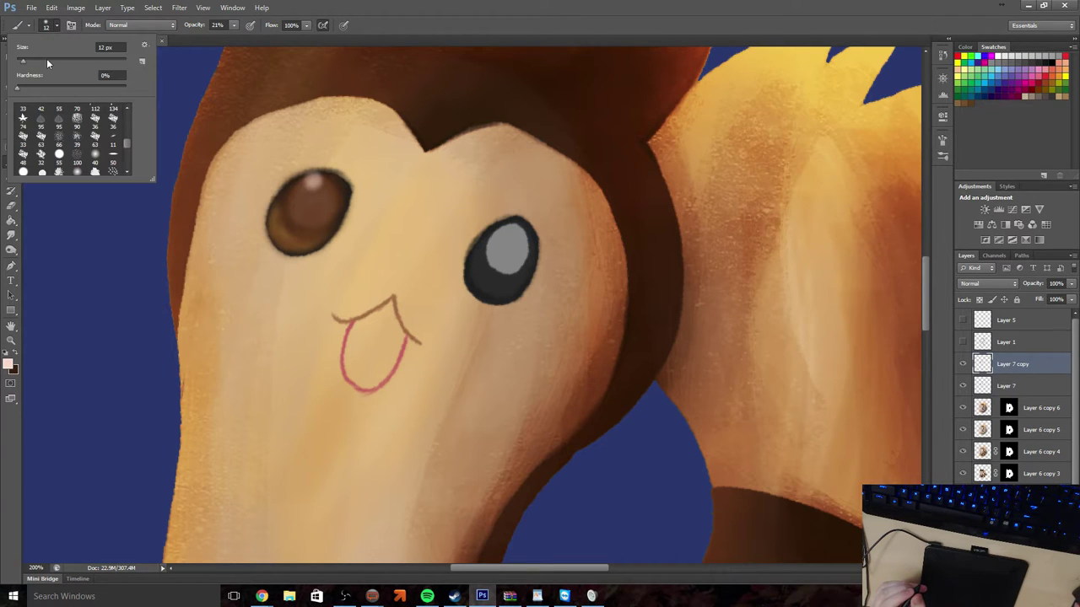
left_click_drag(31, 87, 39, 89)
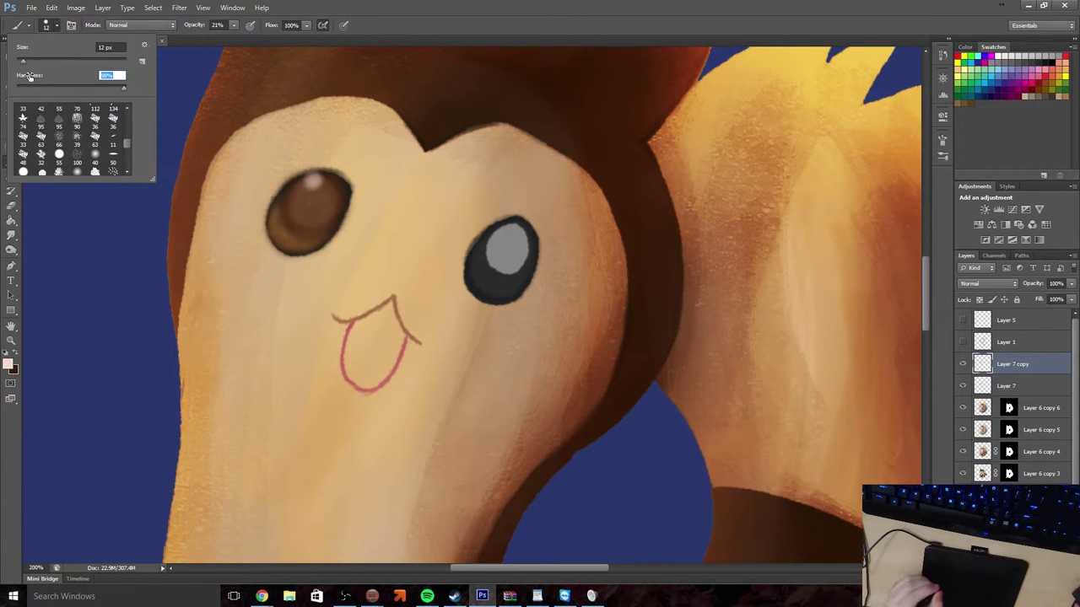
left_click(22, 64)
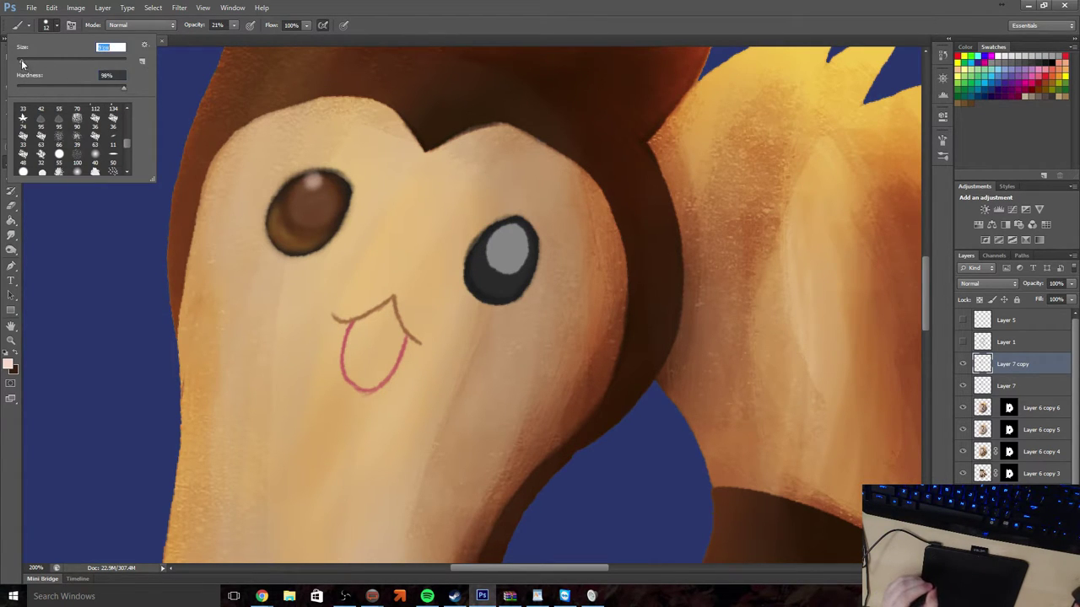
left_click(314, 175)
left_click(312, 182)
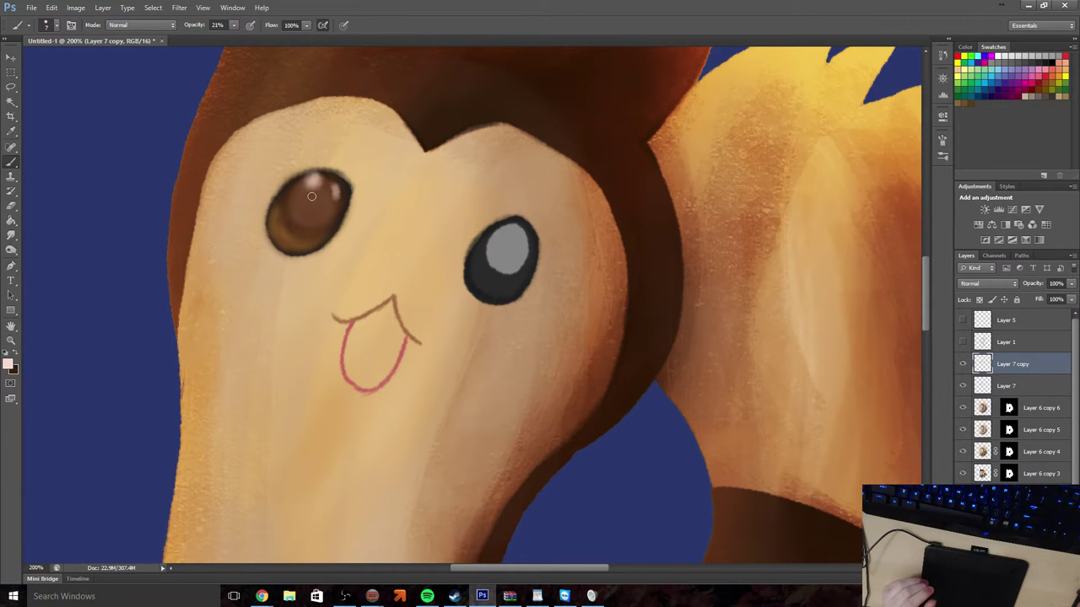
Sample the dark outline colour of the left eye and trim the upper edge of its glint with it
left_click(11, 132)
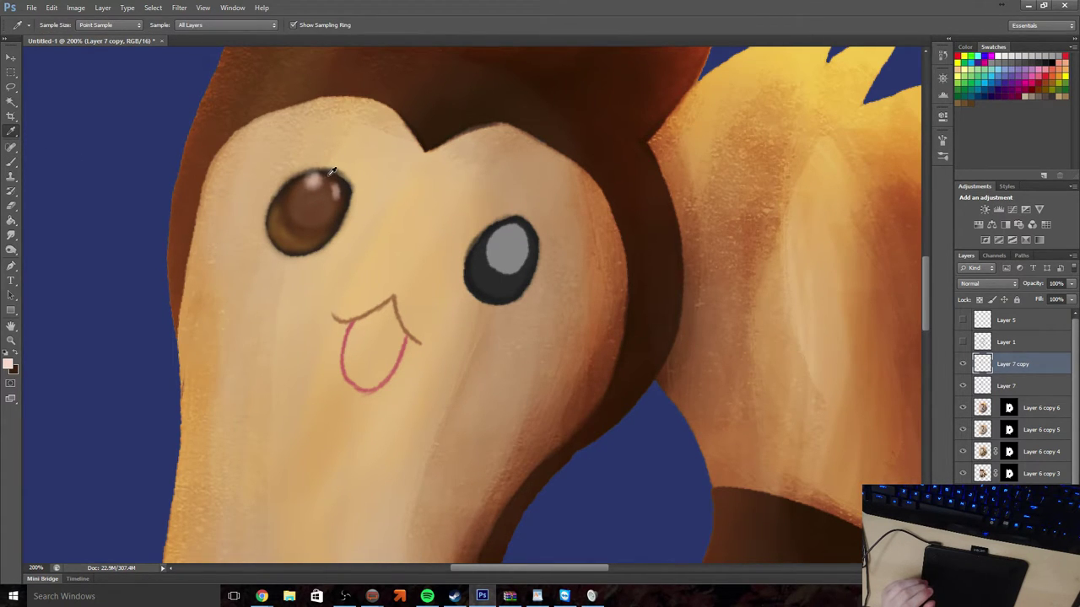
left_click(333, 170)
left_click(11, 162)
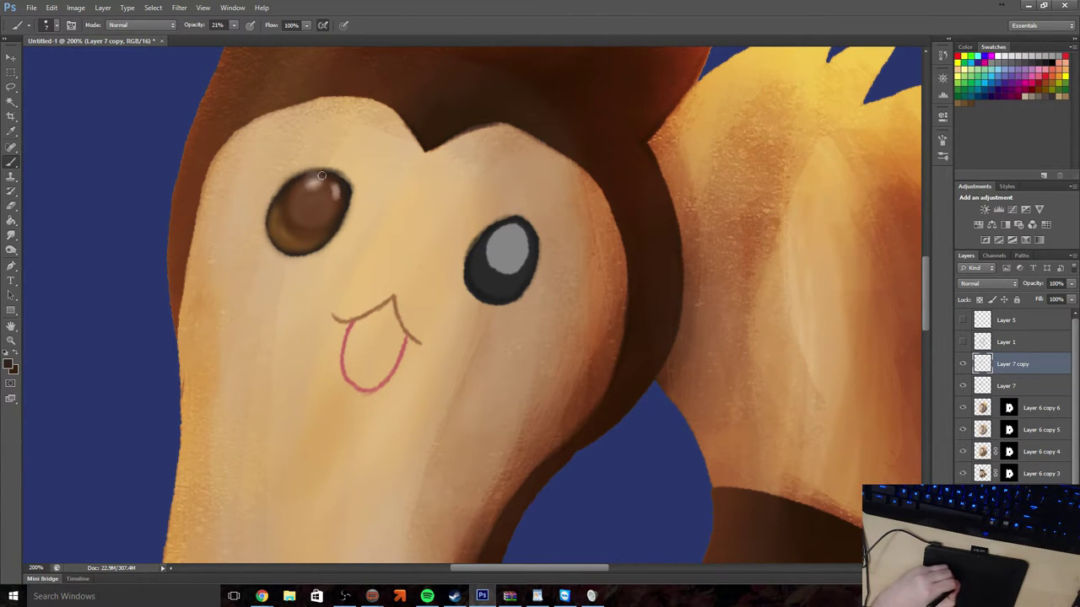
Choose the 30 px speckled texture brush for detailing the left eye
key("z")
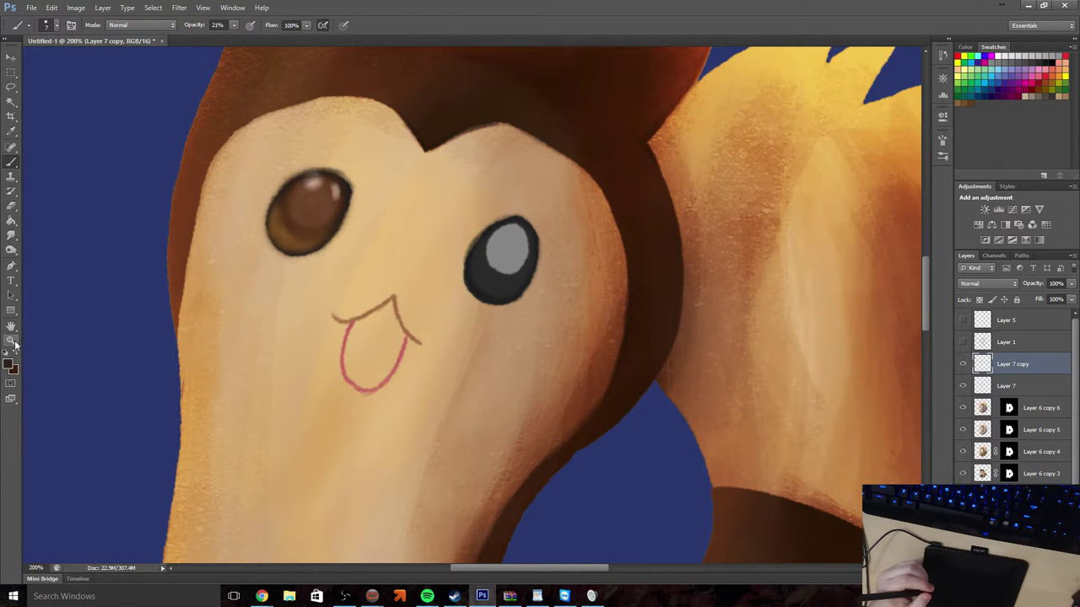
left_click(343, 222, "alt")
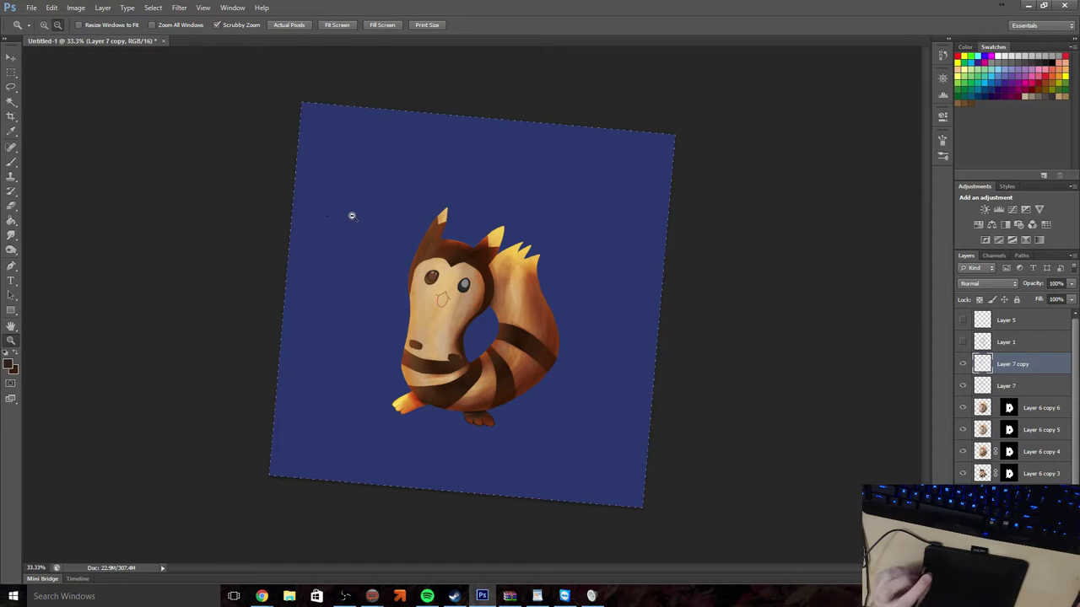
left_click(44, 26)
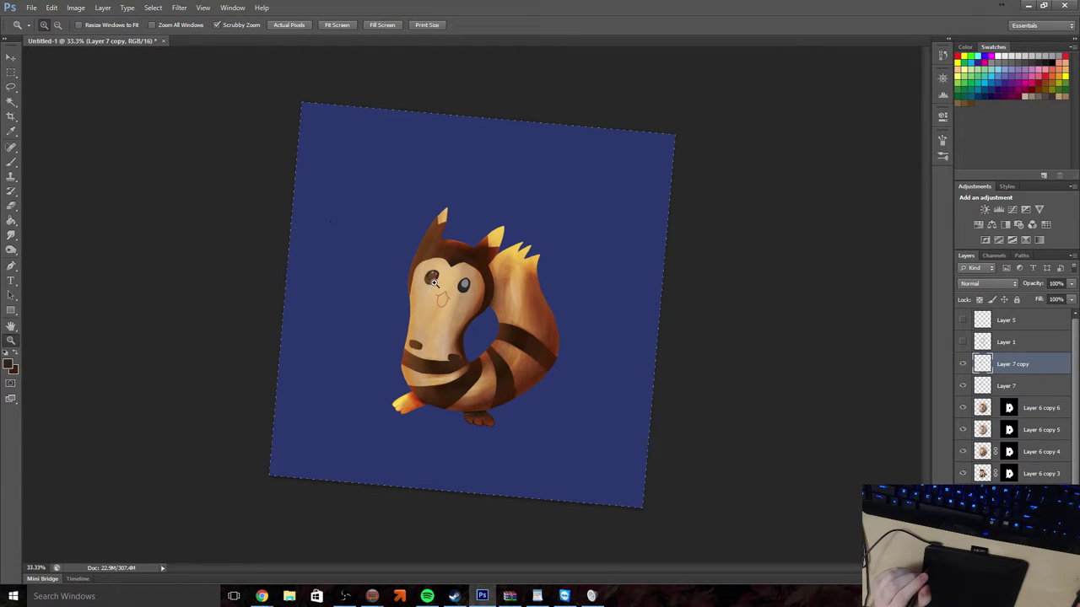
left_click_drag(434, 283, 426, 288)
key("b")
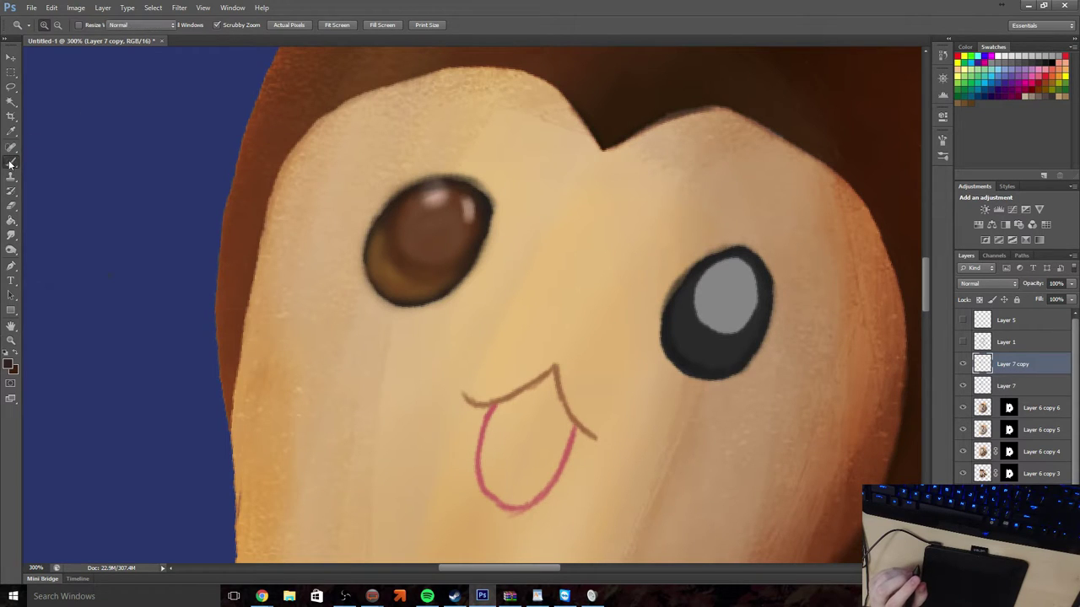
left_click(54, 29)
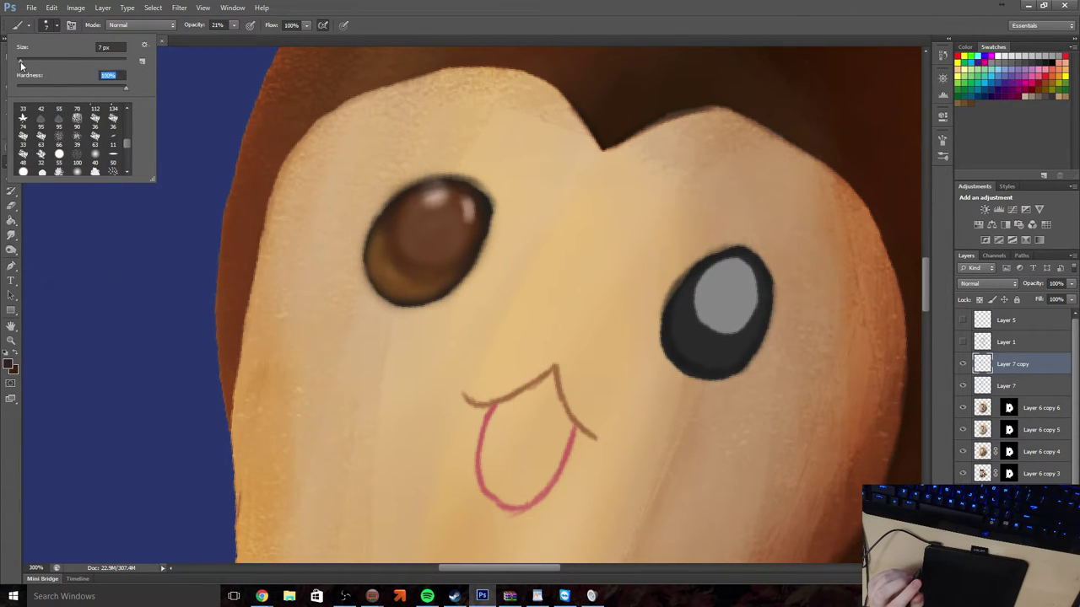
left_click_drag(21, 66, 24, 66)
key("Return")
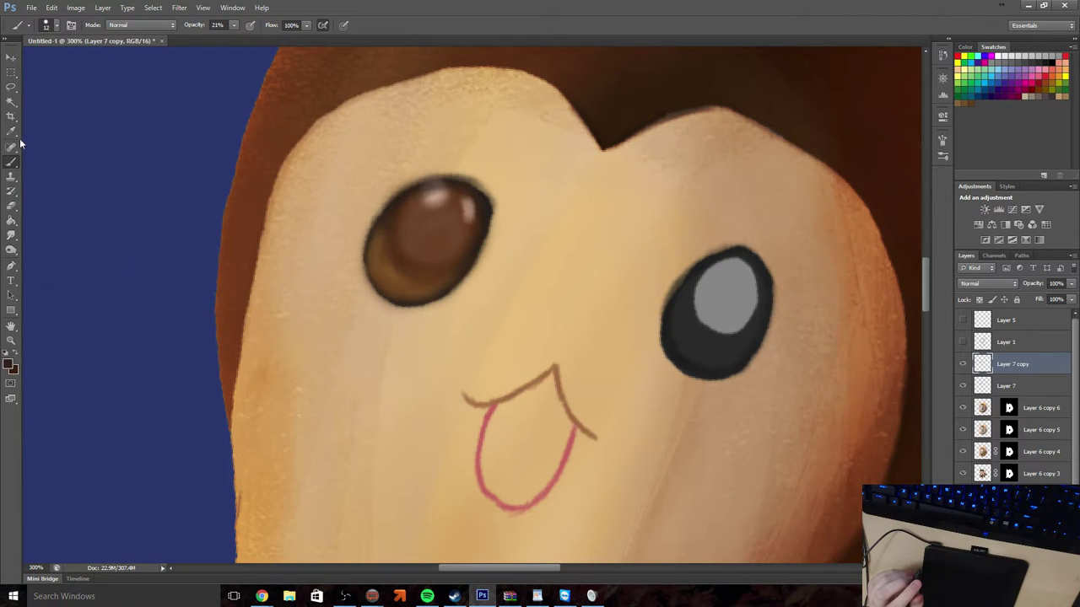
left_click(55, 28)
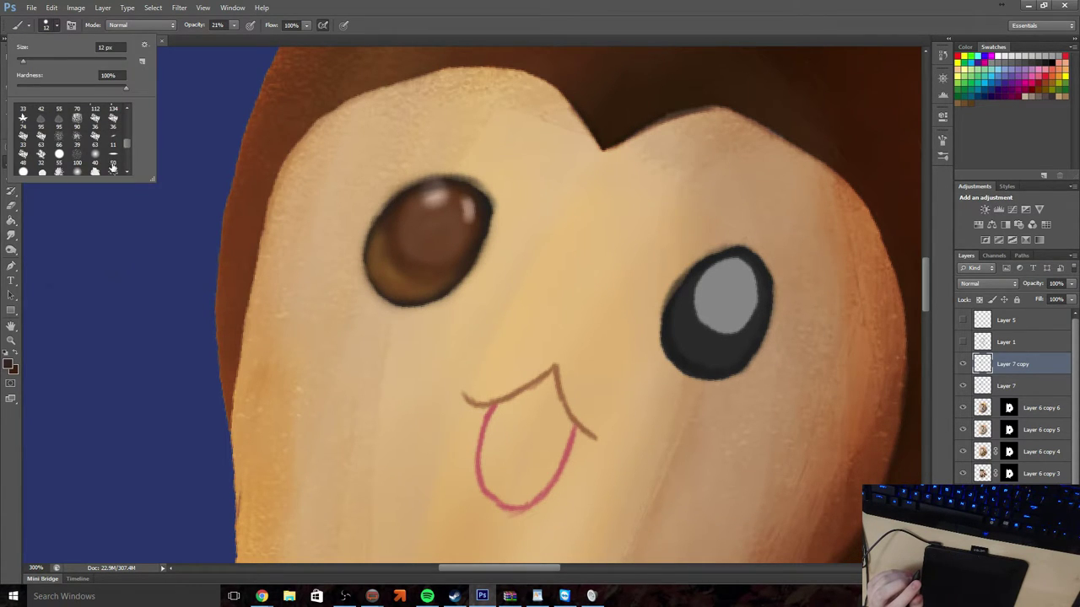
scroll(126, 147, "down", 2)
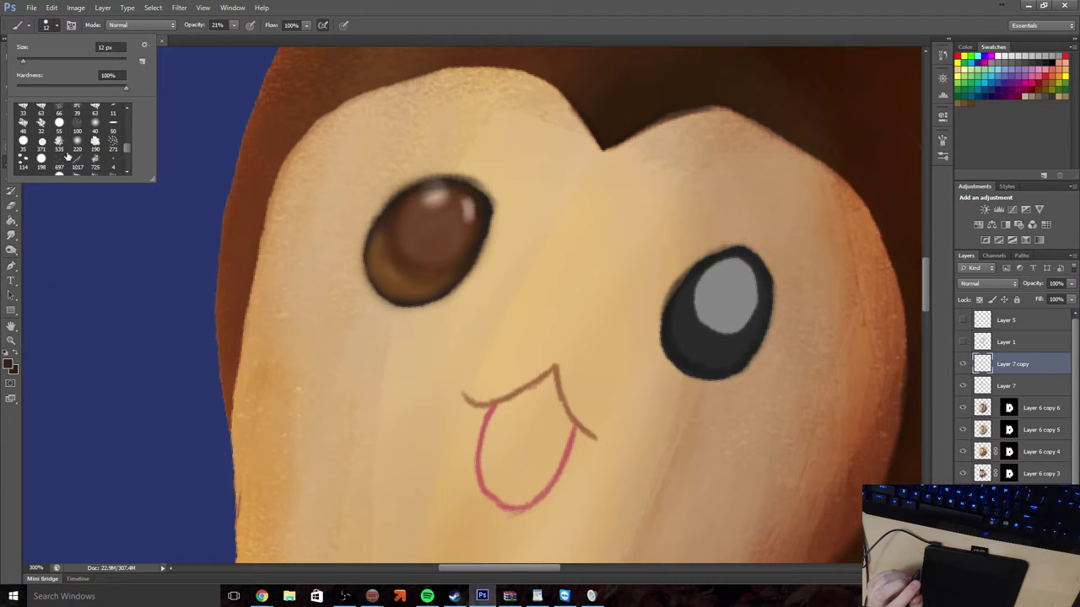
scroll(112, 147, "down", 1)
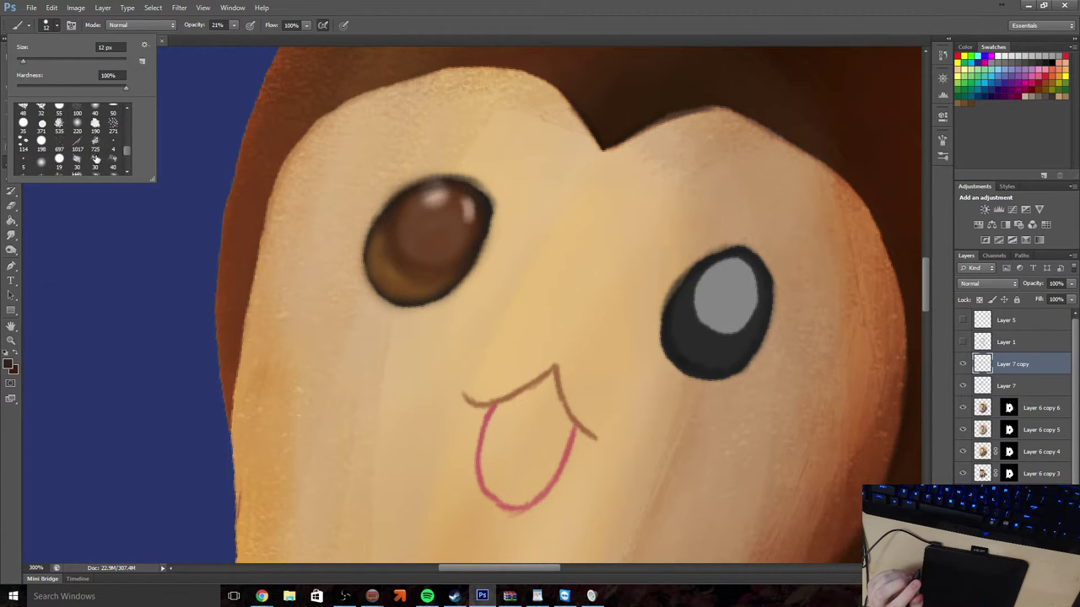
left_click(94, 160)
Sample the reddish brown #914116 from the outer head fur and glaze it over the left eye's interior with the texture brush
left_click(10, 364)
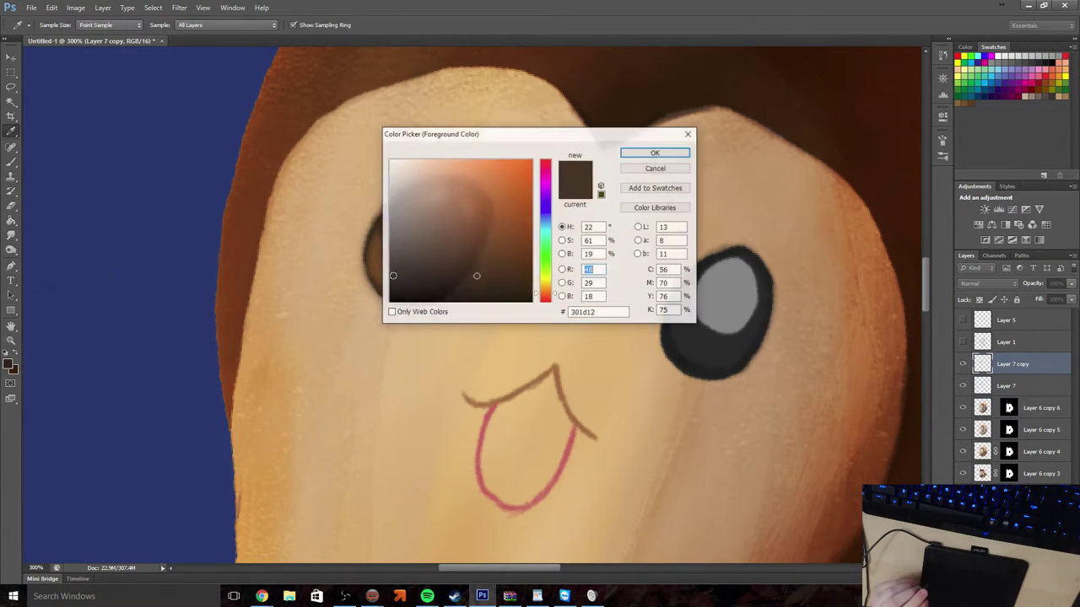
left_click(489, 180)
left_click_drag(490, 180, 498, 165)
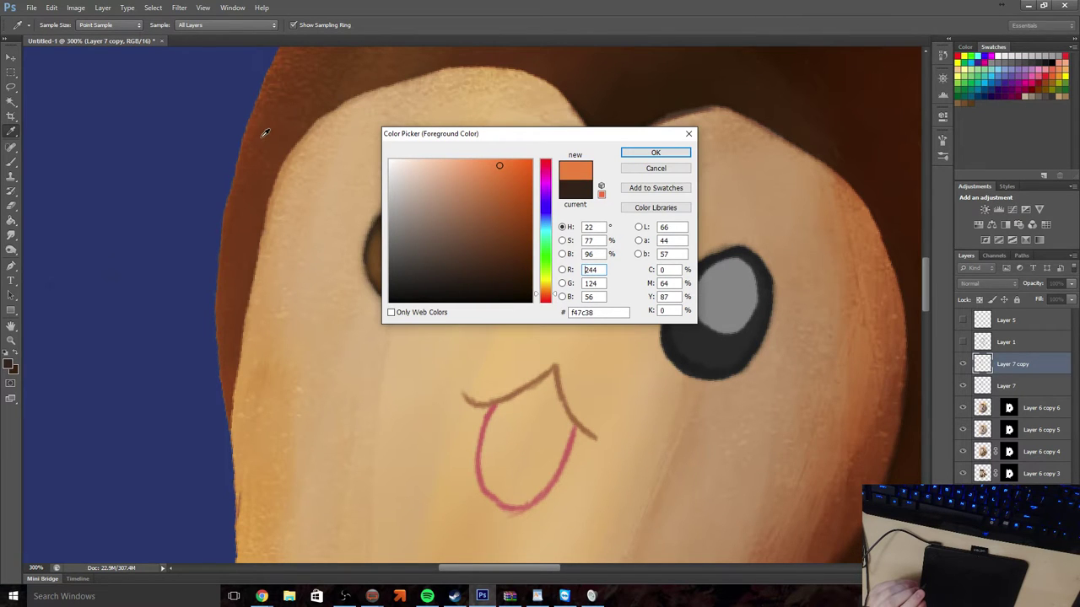
left_click(265, 132)
left_click(265, 90)
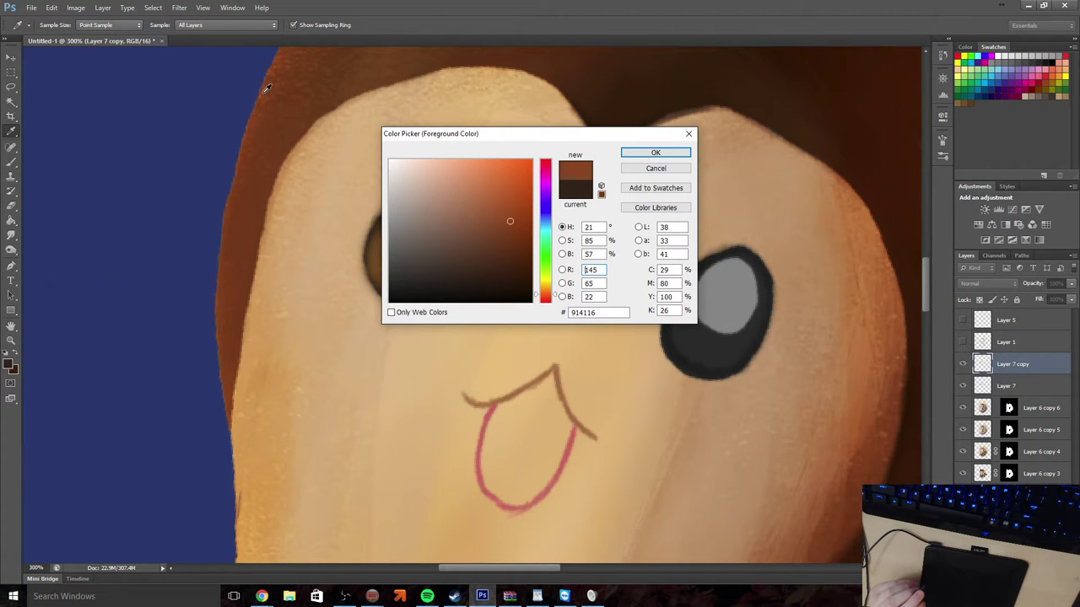
left_click(651, 152)
key("b")
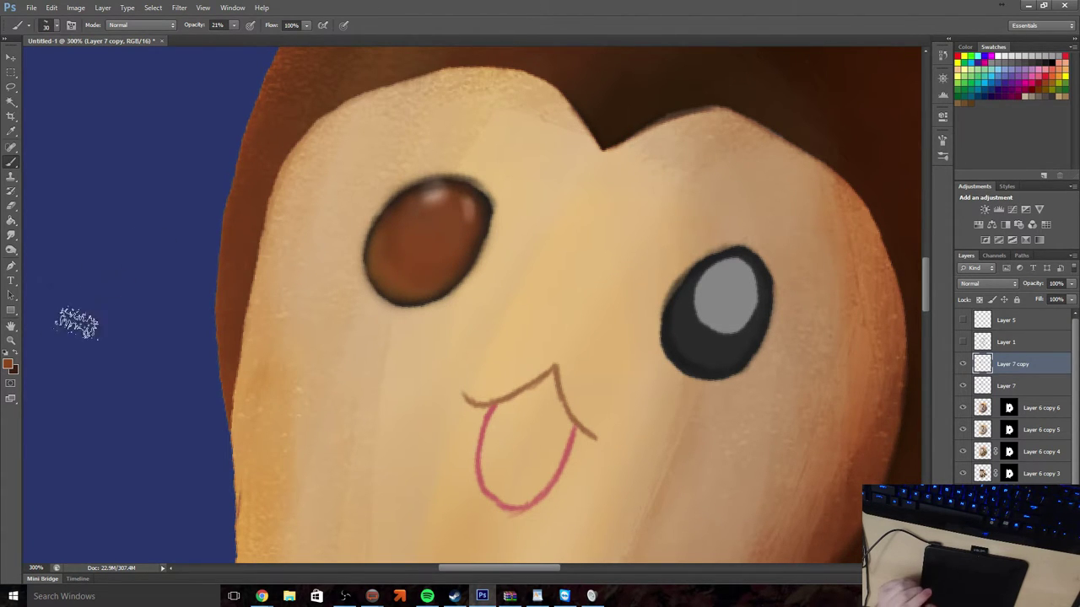
Set the foreground to dark brown #321708 and glaze it over the left eye's interior with the speckled texture brush
left_click(9, 365)
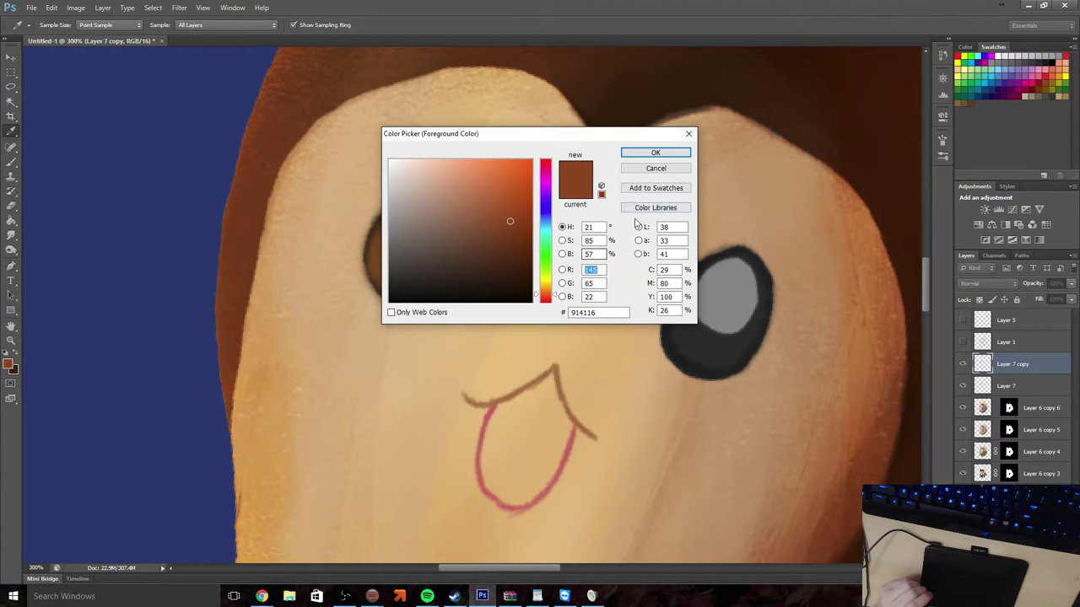
left_click_drag(506, 258, 509, 281)
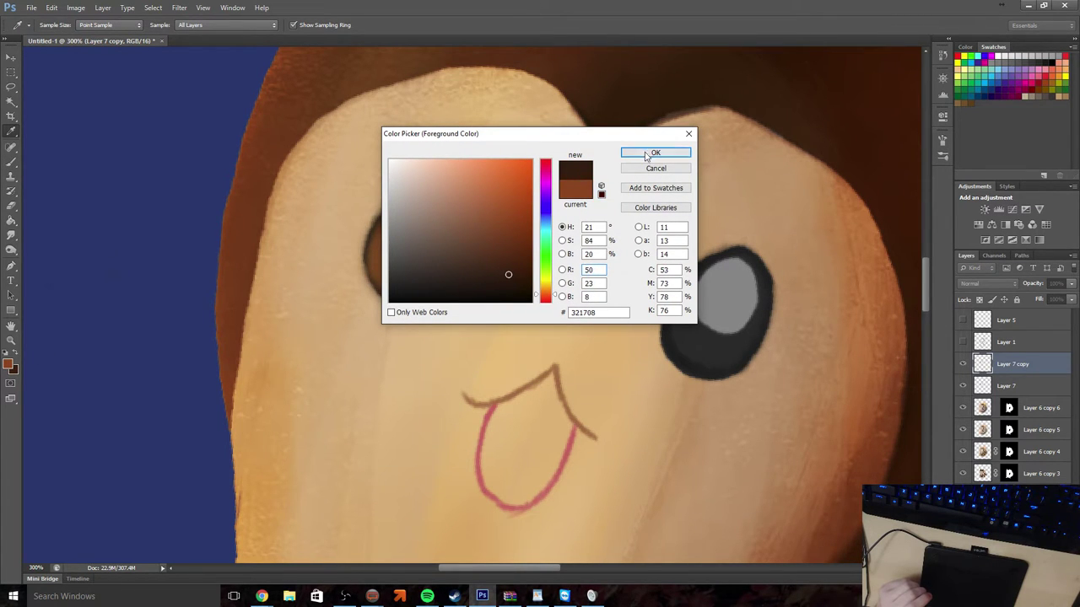
left_click(655, 154)
key("b")
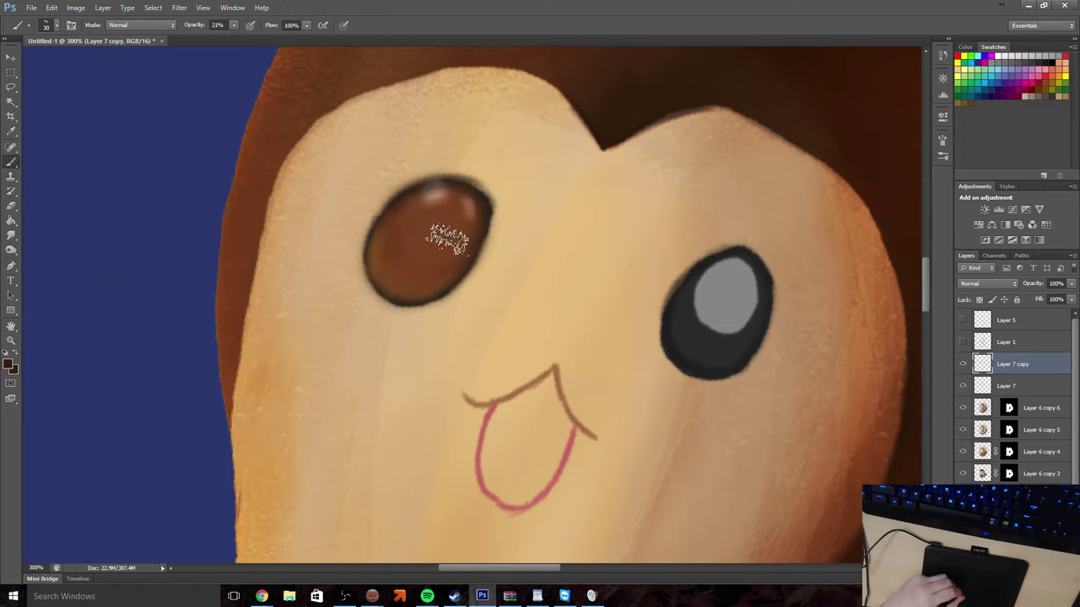
mouse_move(447, 239)
left_mouse_down()
mouse_move(422, 274)
mouse_move(447, 256)
mouse_move(420, 243)
mouse_move(458, 200)
mouse_move(441, 253)
mouse_move(410, 279)
mouse_move(396, 268)
mouse_move(416, 256)
mouse_move(401, 287)
mouse_move(445, 207)
mouse_move(443, 237)
mouse_move(451, 205)
mouse_move(410, 233)
mouse_move(464, 201)
mouse_move(458, 221)
mouse_move(426, 232)
mouse_move(423, 222)
mouse_move(452, 216)
mouse_move(445, 202)
mouse_move(413, 219)
mouse_move(386, 268)
mouse_move(399, 275)
mouse_move(419, 255)
mouse_move(444, 253)
mouse_move(424, 213)
left_mouse_up()
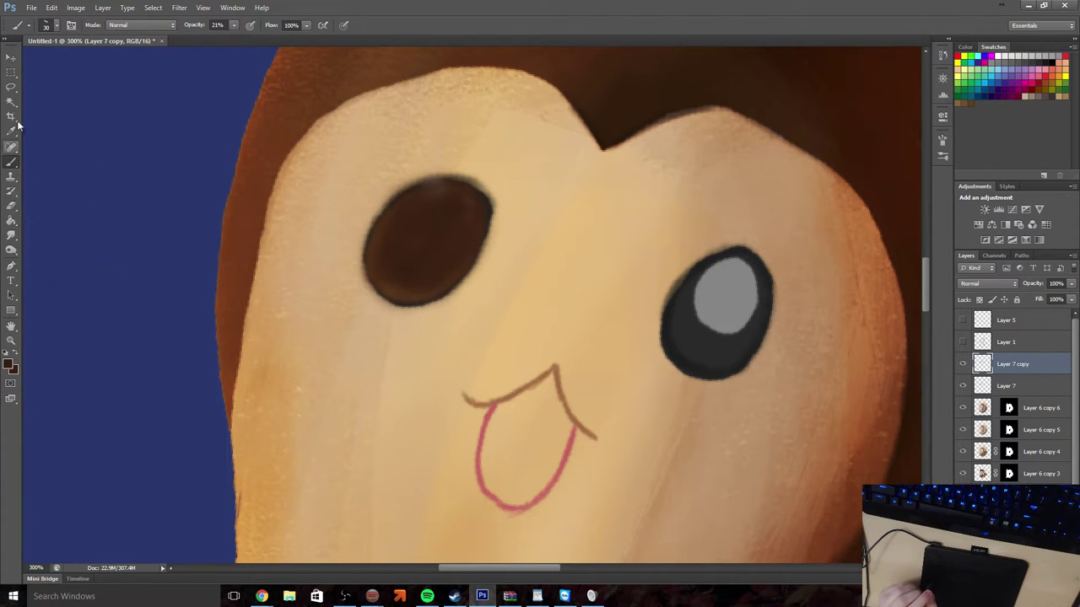
Sample #bb6f3b from the orange fur and dab it into the left eye's lower part with the 190 px cloud-shaped brush reduced to 46 px
left_click(57, 27)
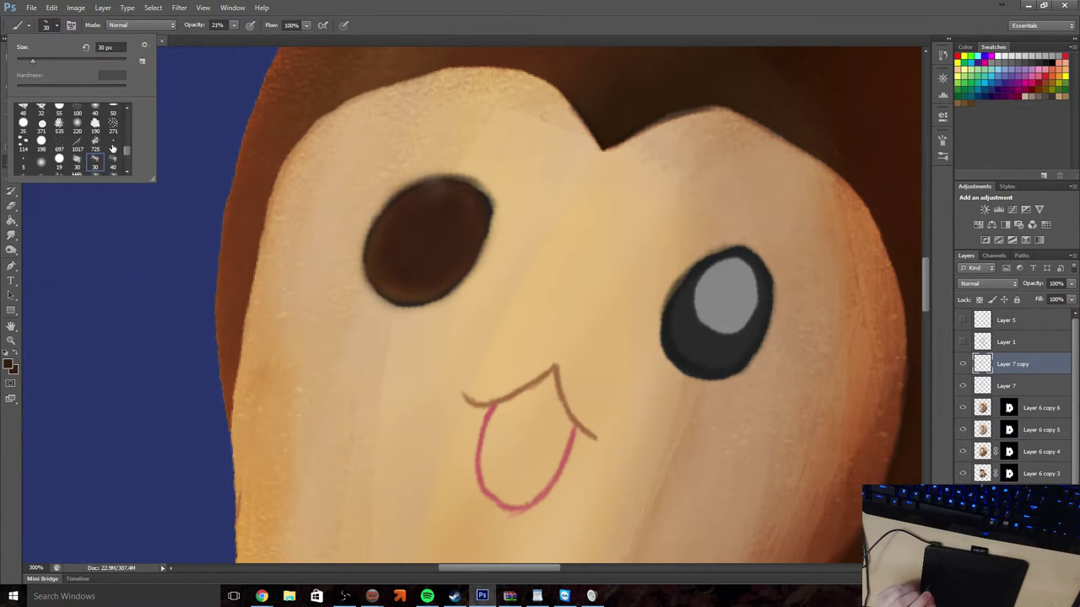
left_click(94, 125)
left_click(10, 365)
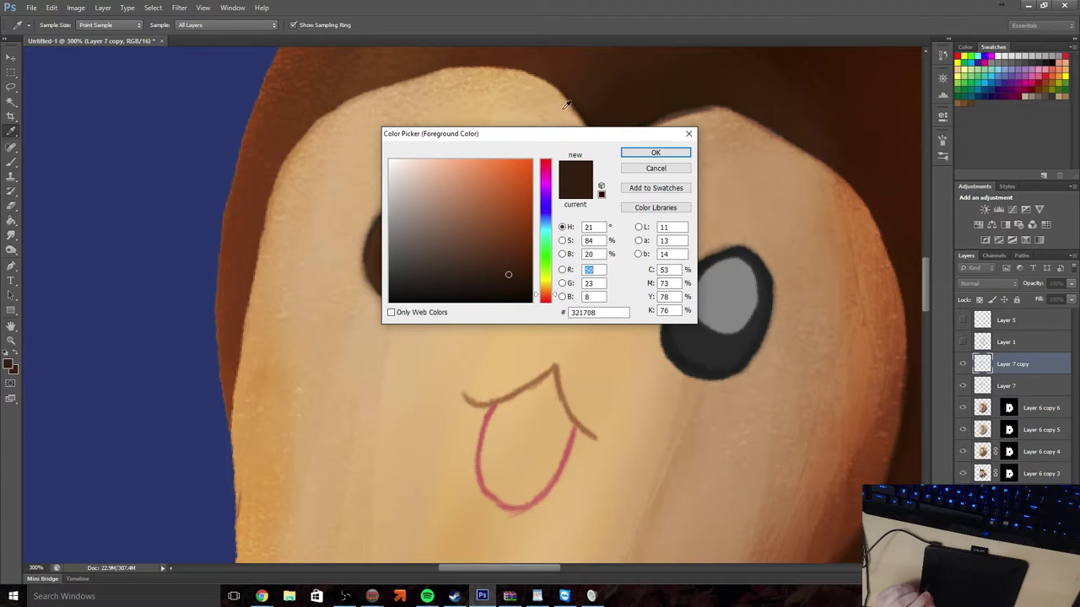
left_click(861, 355)
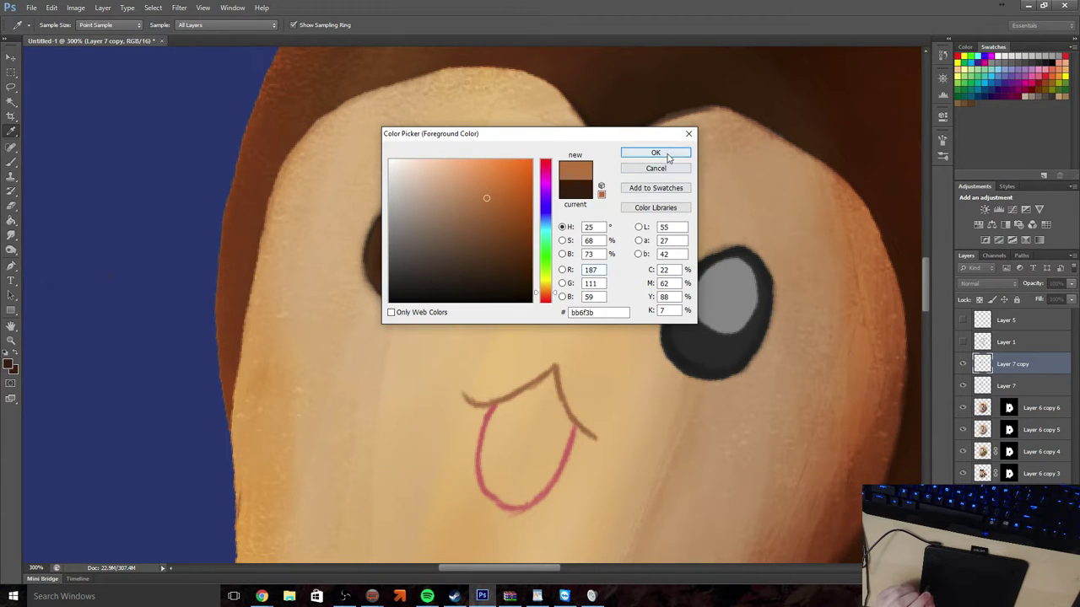
left_click(655, 152)
left_click(51, 26)
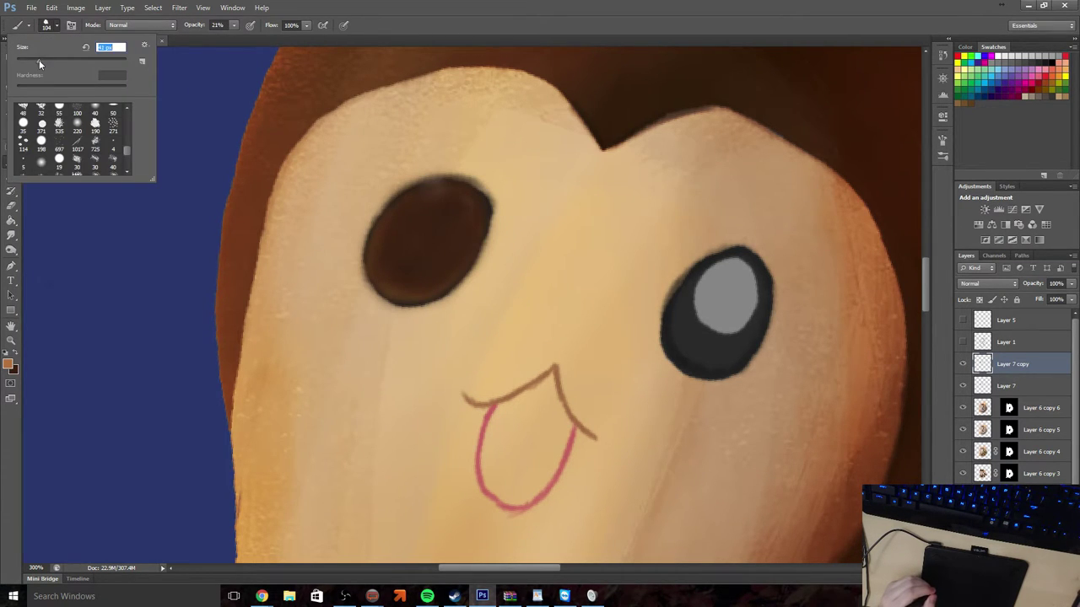
key("Return")
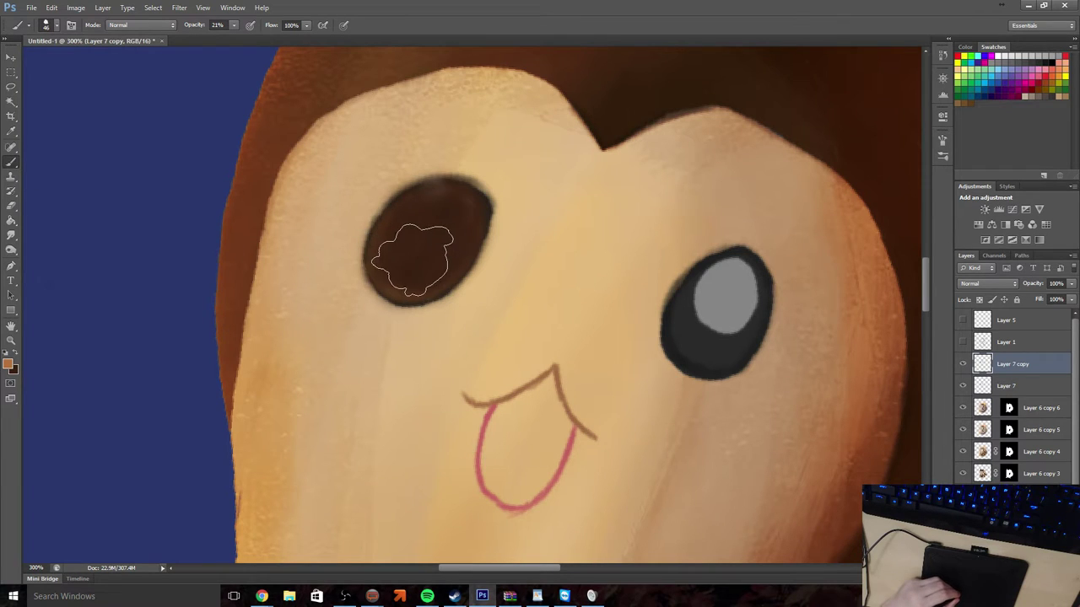
mouse_move(408, 261)
left_mouse_down()
mouse_move(436, 248)
mouse_move(415, 270)
mouse_move(397, 241)
mouse_move(424, 219)
mouse_move(397, 257)
mouse_move(414, 264)
mouse_move(396, 241)
mouse_move(422, 273)
mouse_move(438, 250)
mouse_move(405, 265)
mouse_move(397, 241)
mouse_move(410, 241)
left_mouse_up()
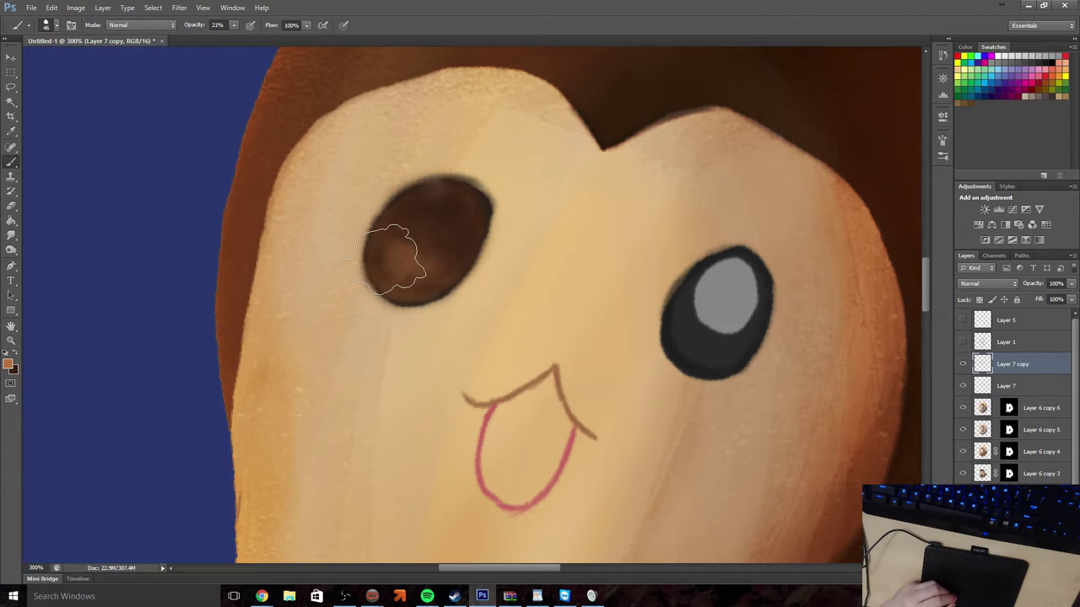
Switch the foreground to brighter orange #ee7a29 and paint it along the left eye's lower-left interior
left_click(11, 365)
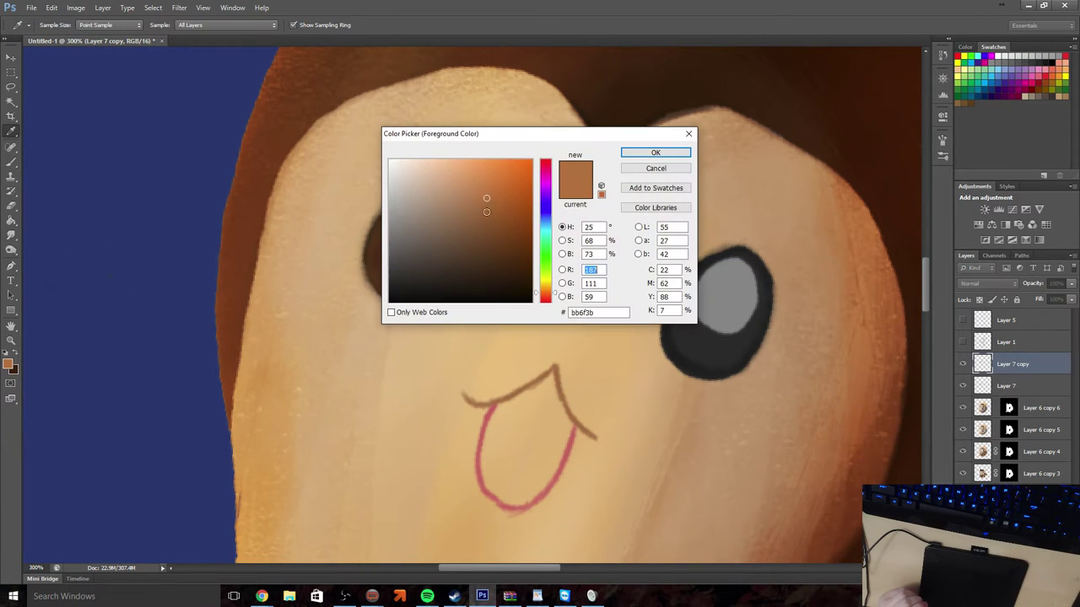
left_click(506, 171)
left_click(655, 153)
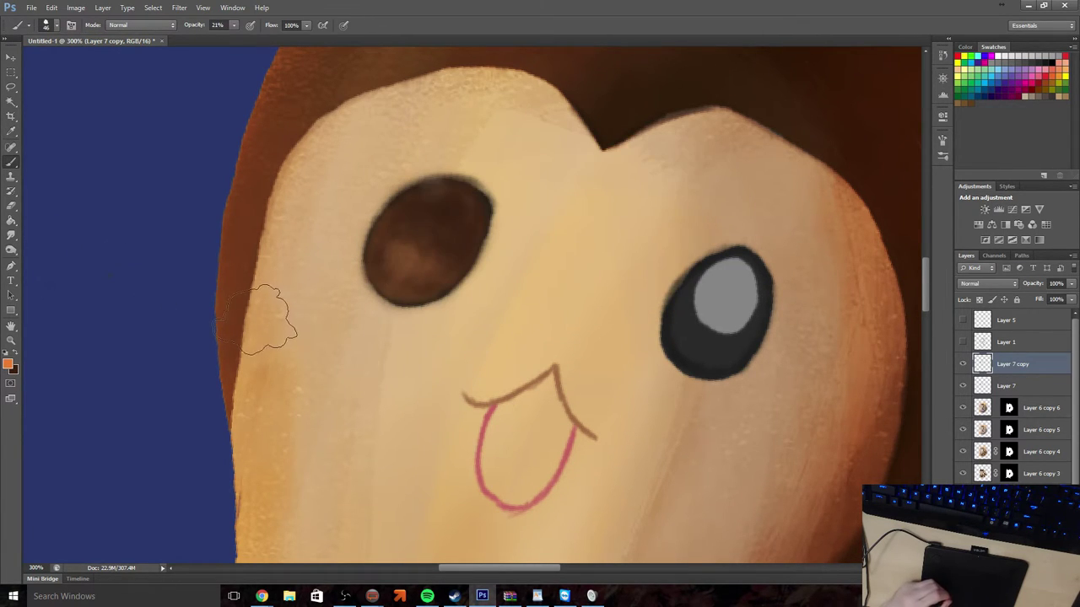
mouse_move(392, 268)
left_mouse_down()
mouse_move(412, 300)
mouse_move(429, 287)
mouse_move(412, 297)
mouse_move(365, 249)
left_mouse_up()
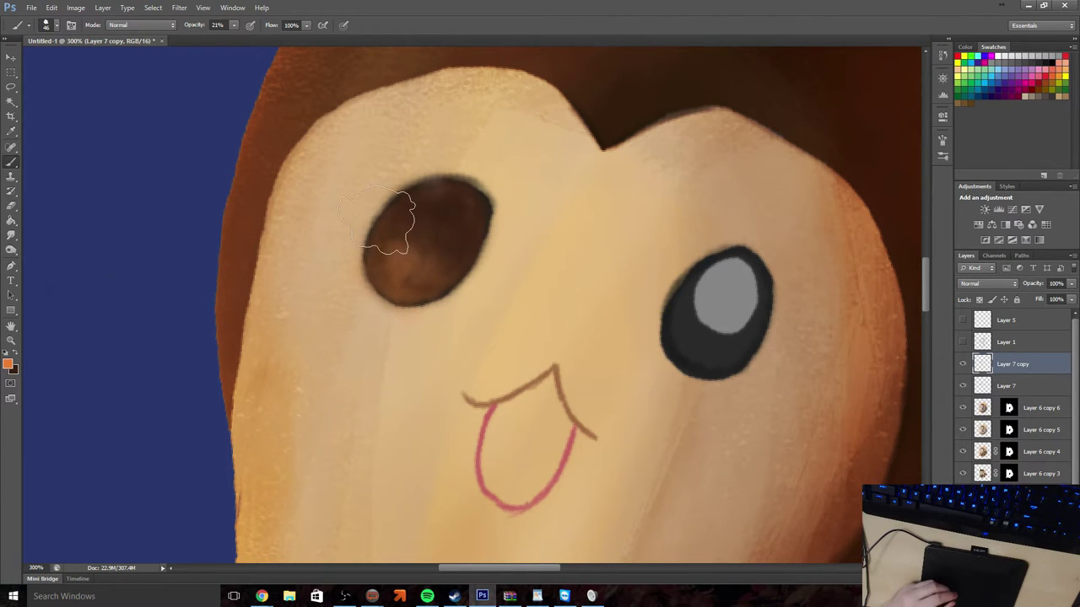
Choose the flat 50 px brush, reduce it to 9 px, and set it to white (ffffff) at 100% opacity
left_click(57, 25)
left_click_drag(42, 62, 31, 60)
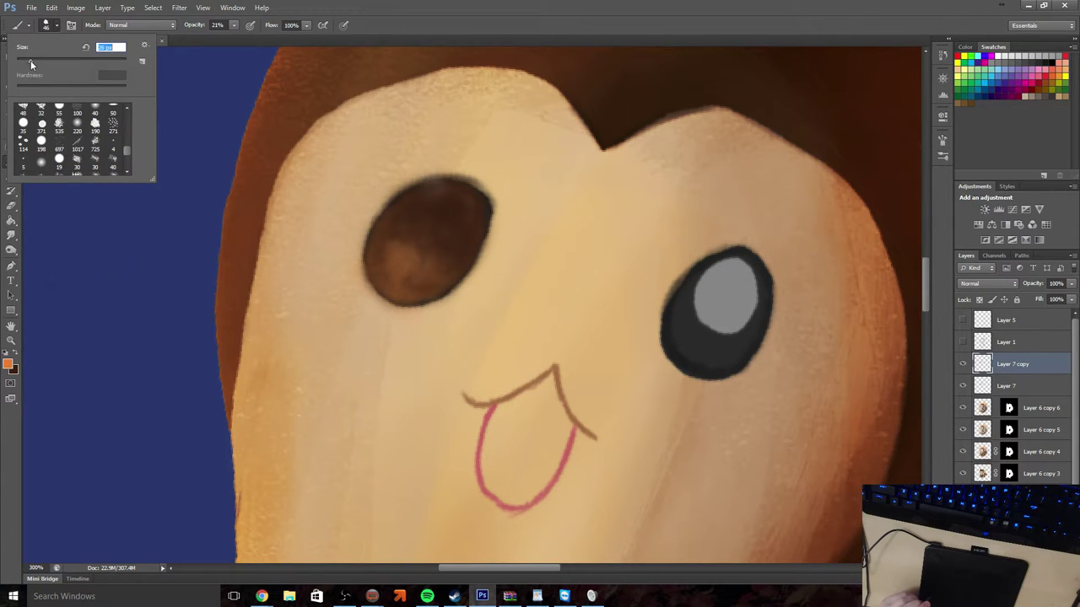
scroll(122, 147, "up", 1)
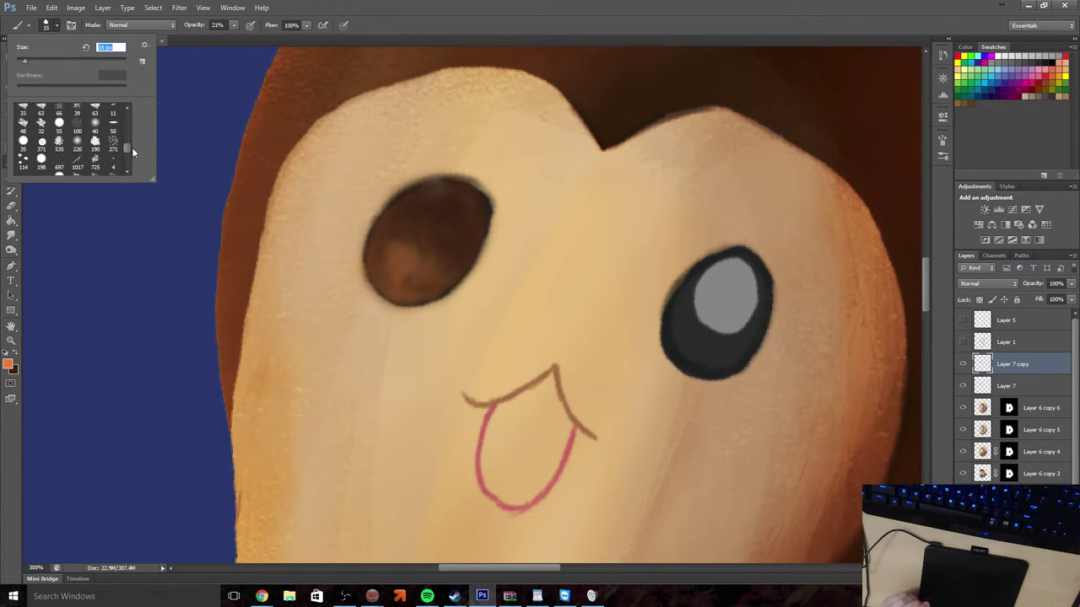
left_click(113, 127)
left_click(9, 364)
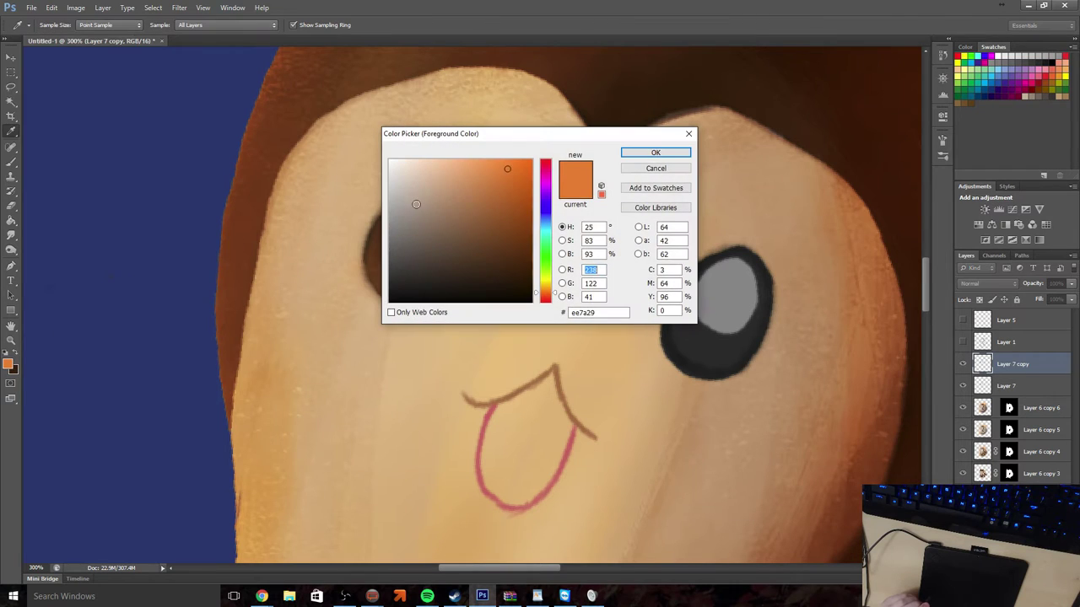
type("ffffff")
key("Return")
left_click_drag(236, 26, 343, 42)
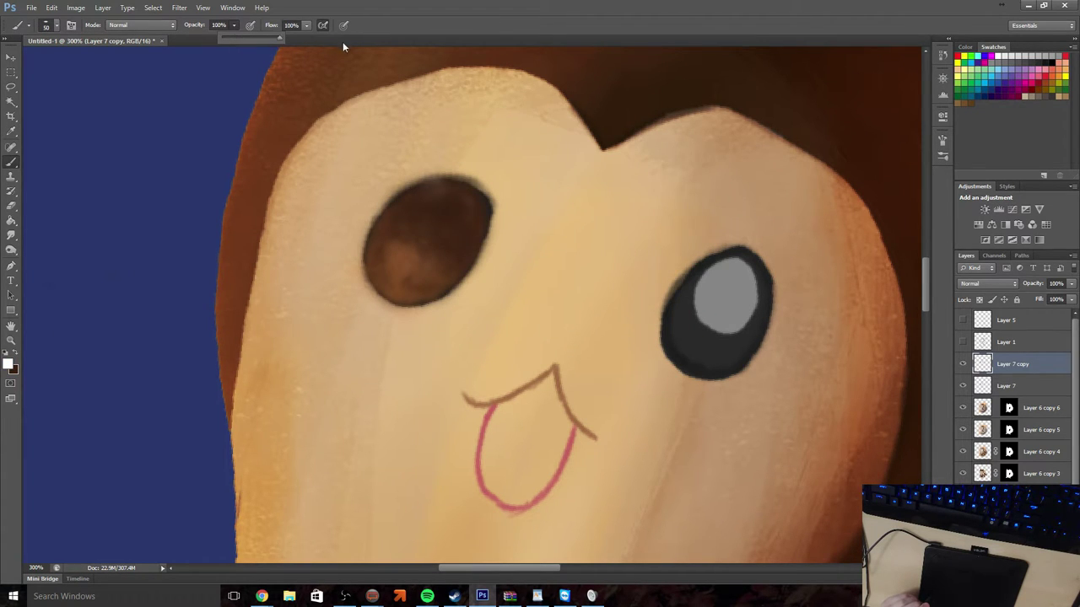
left_click(56, 25)
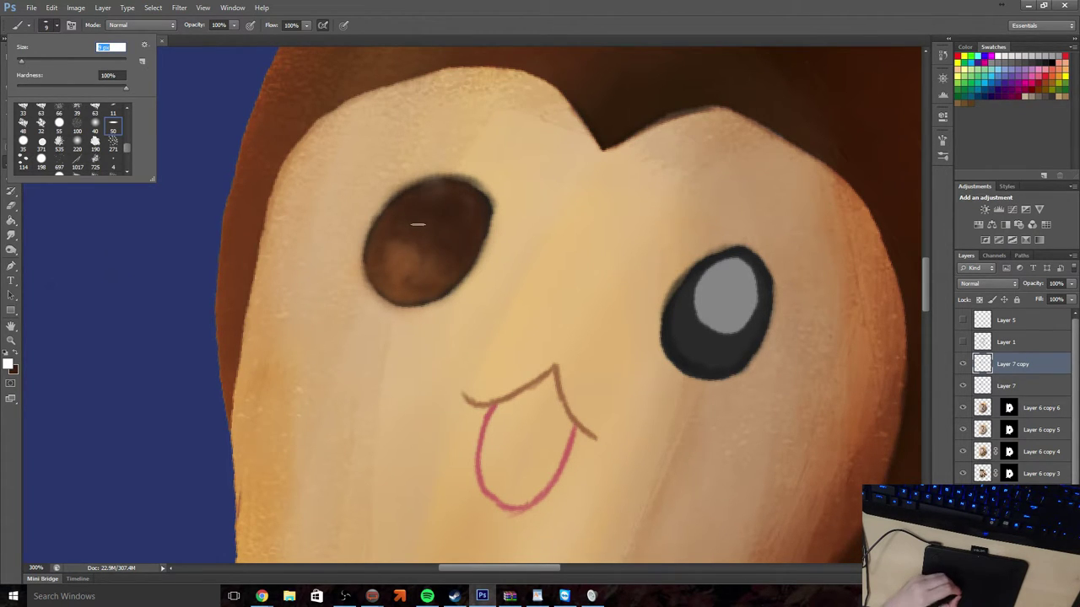
Paint a small white glint at the top of the left eye and check it against the whole creature
left_click(440, 186)
left_click_drag(436, 188, 448, 188)
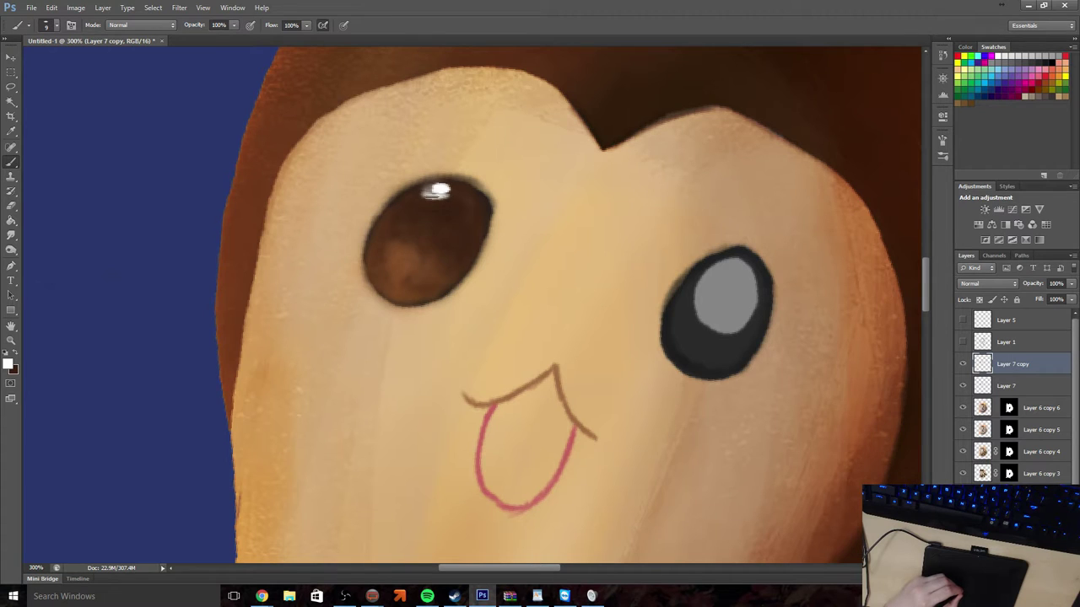
left_click(7, 342)
left_click(441, 309, "alt")
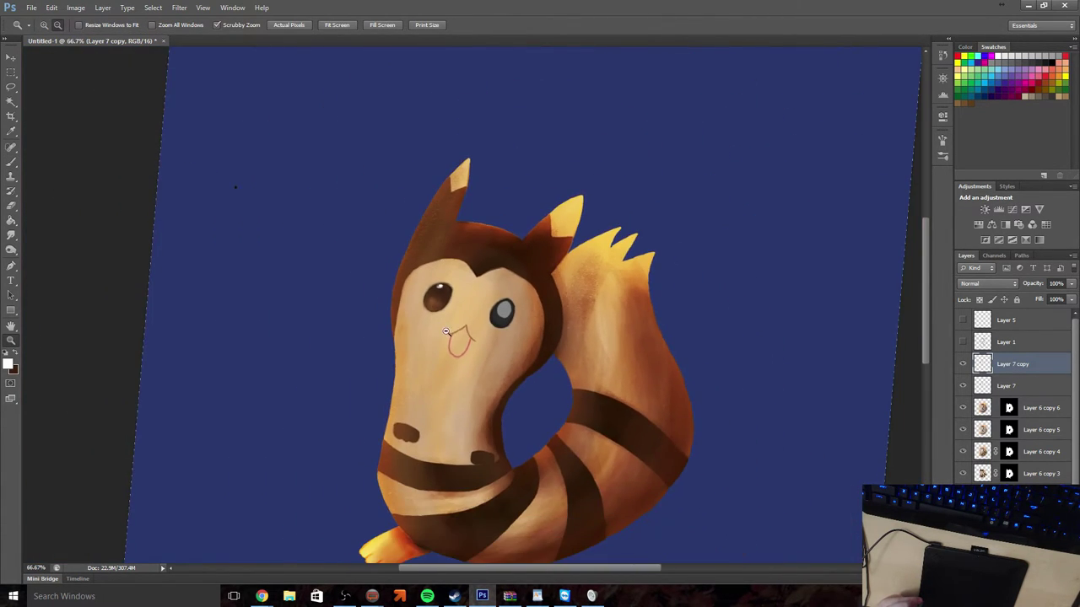
left_click(442, 349, "alt")
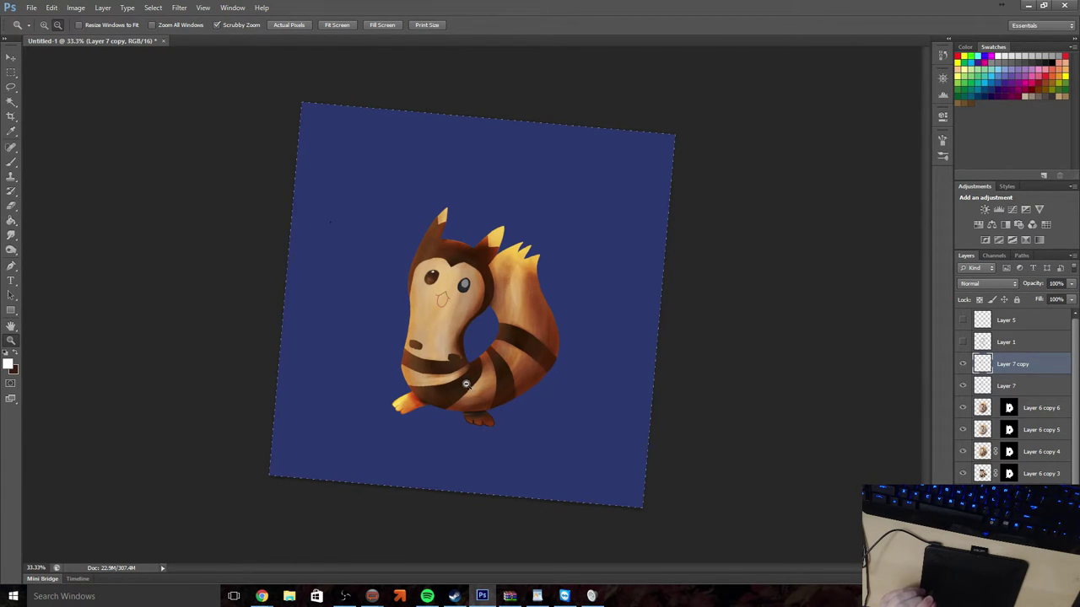
Undo the last brush strokes of the white glint at the top of the left eye
left_click(52, 9)
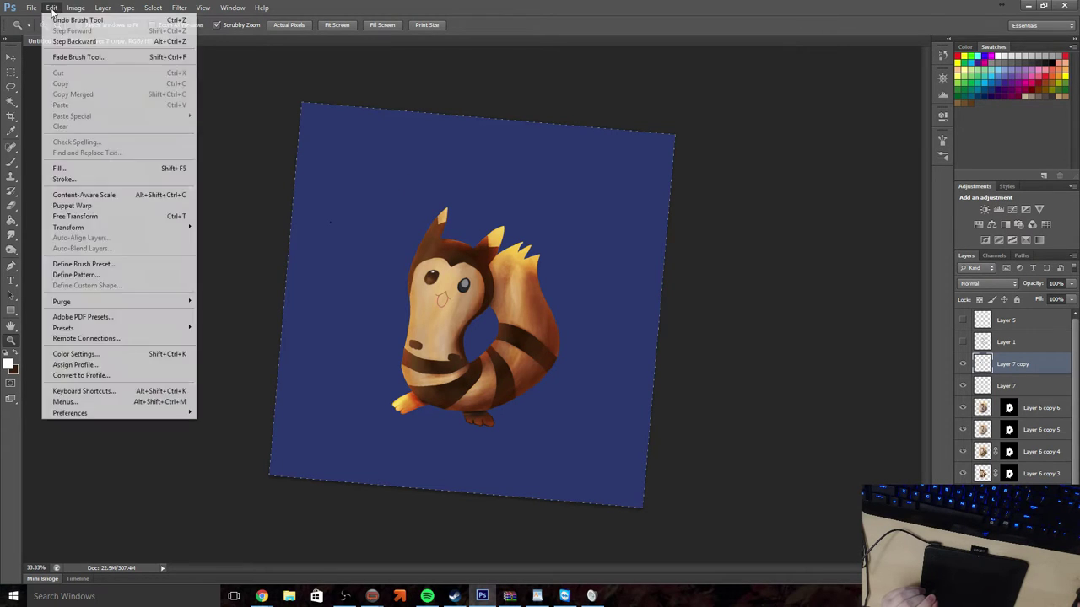
left_click(76, 19)
left_click(52, 9)
left_click(73, 42)
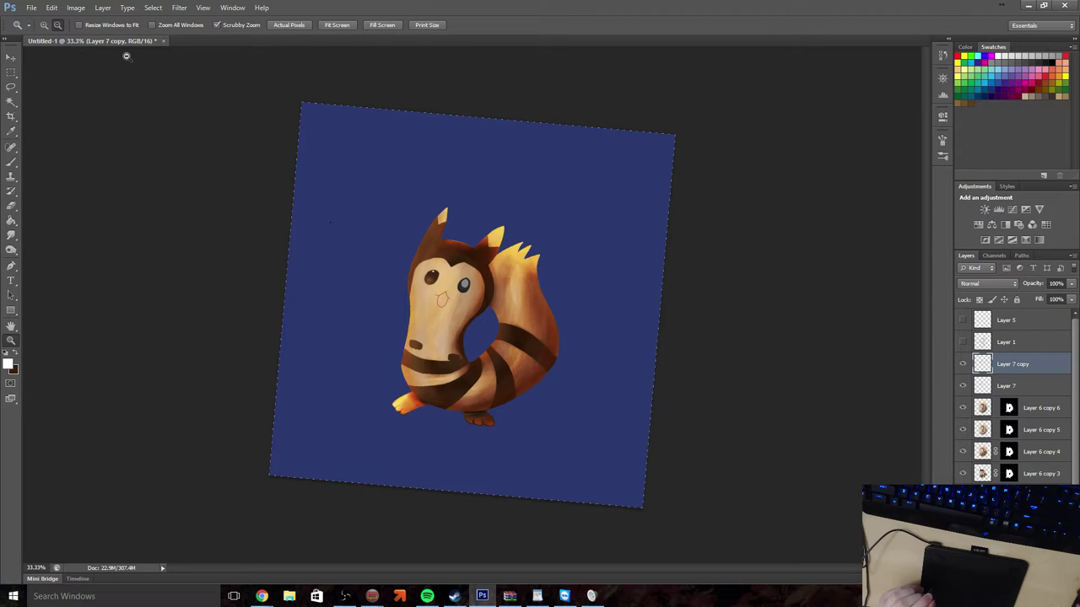
Cover the remaining white glint at the top of the left eye with the Clone Stamp
left_click_drag(421, 278, 421, 279)
left_click(52, 7)
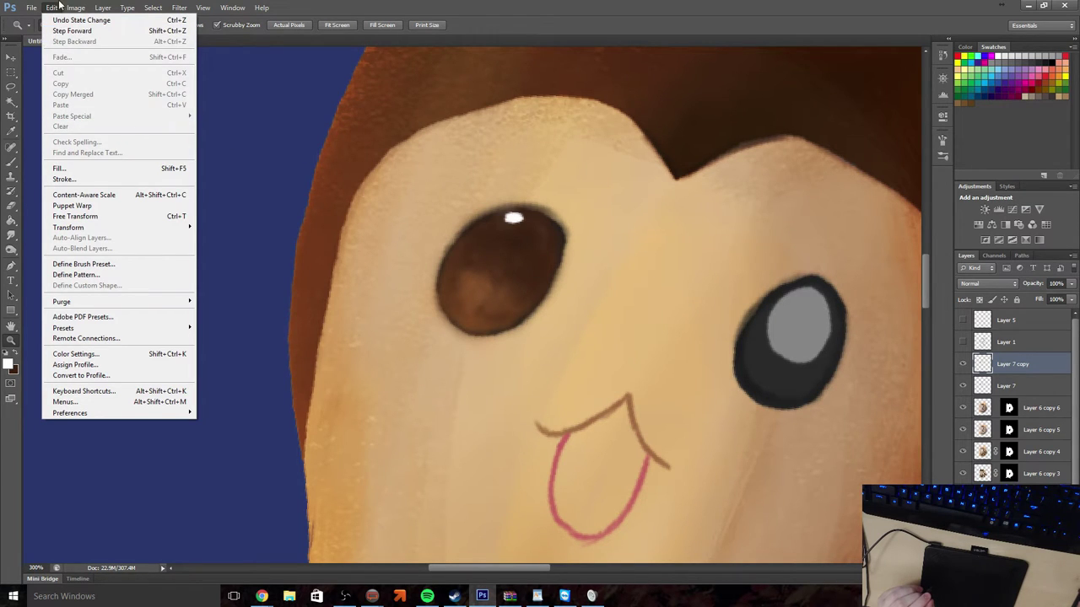
left_click(431, 7)
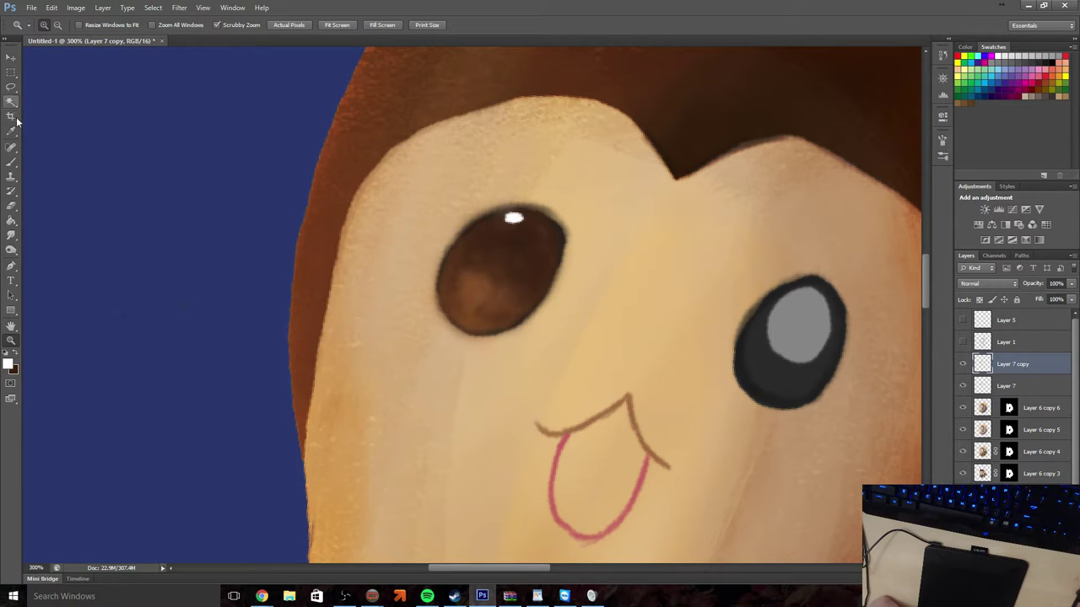
left_click(11, 178)
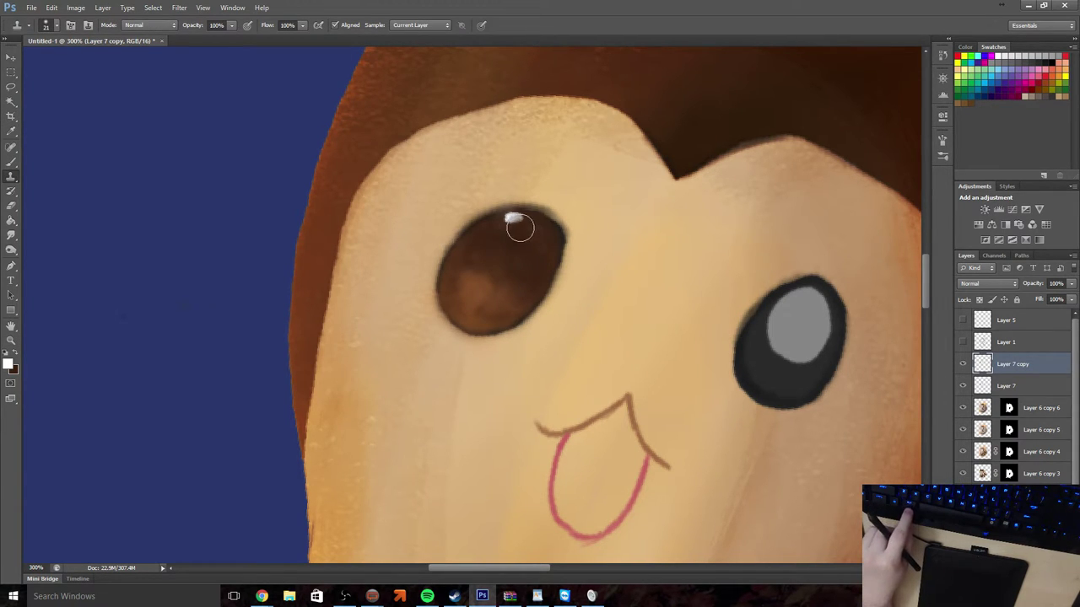
mouse_move(513, 222)
left_mouse_down()
mouse_move(482, 219)
mouse_move(504, 219)
left_mouse_up()
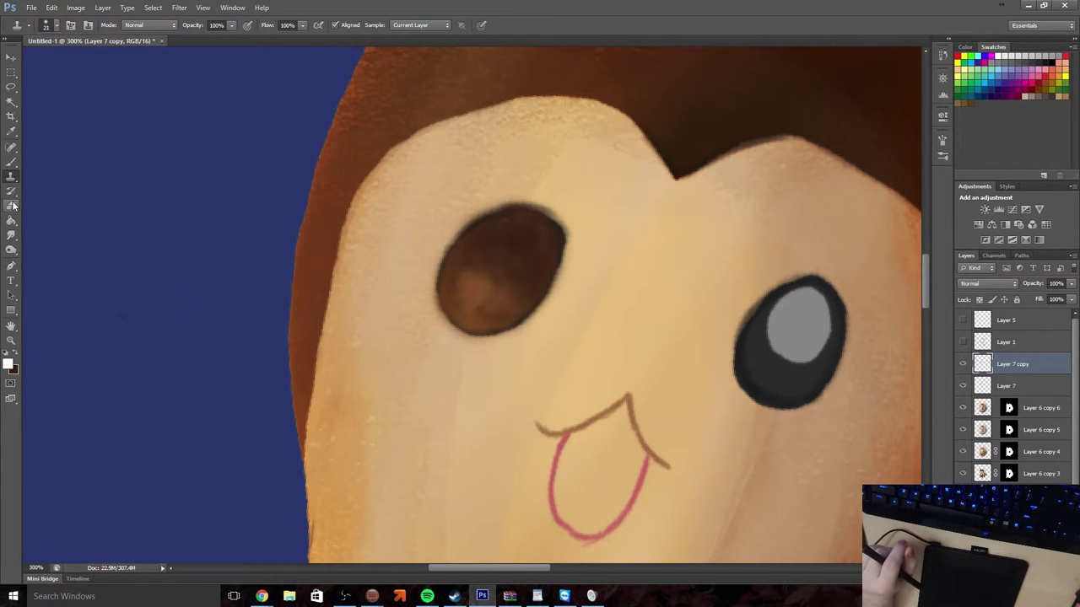
Paint a new white glint at the upper right of the left eye and check it against the whole creature
left_click(11, 161)
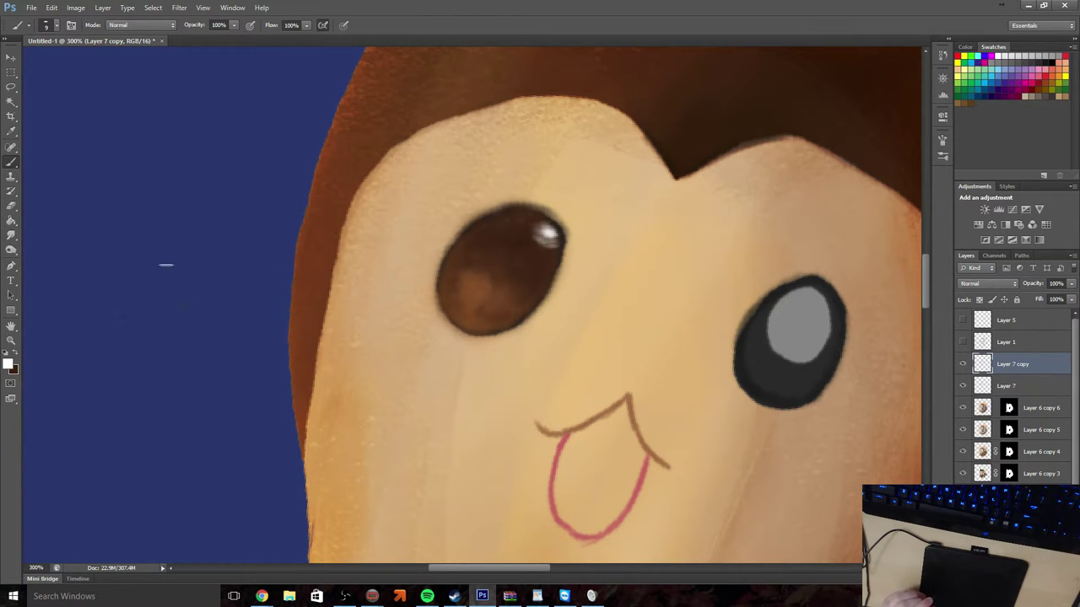
left_click(11, 340)
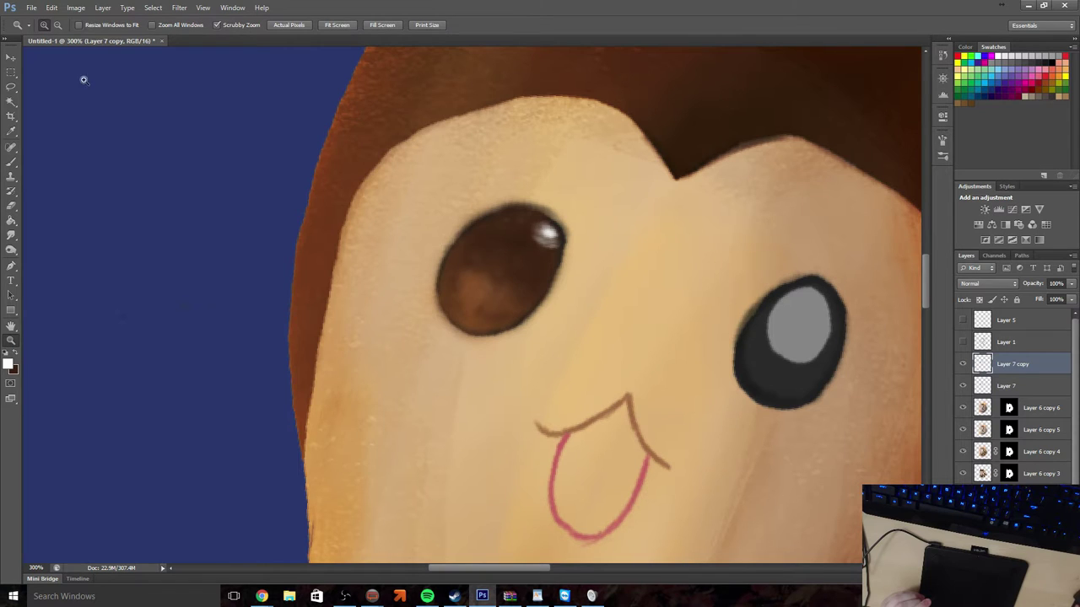
left_click(491, 267)
left_click(541, 359, "alt")
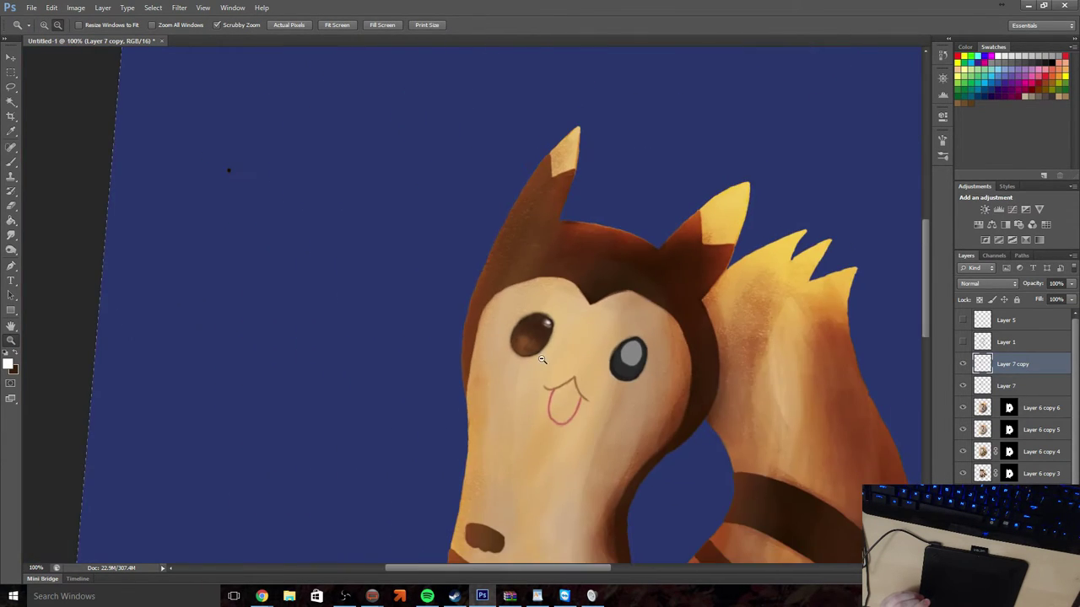
left_click(543, 360, "alt")
left_click(566, 373, "alt")
left_click(568, 376, "alt")
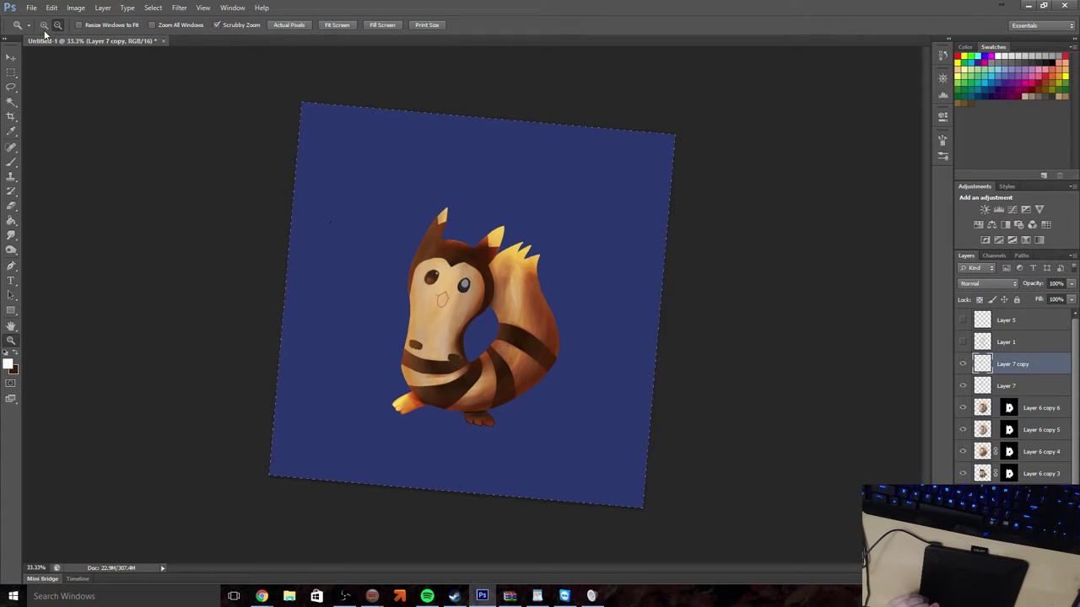
Set the Eraser to the flat tip at 7 px and 100% opacity and clean up the left eye's right edge
mouse_move(439, 287)
left_mouse_down()
mouse_move(430, 285)
mouse_move(446, 290)
left_mouse_up()
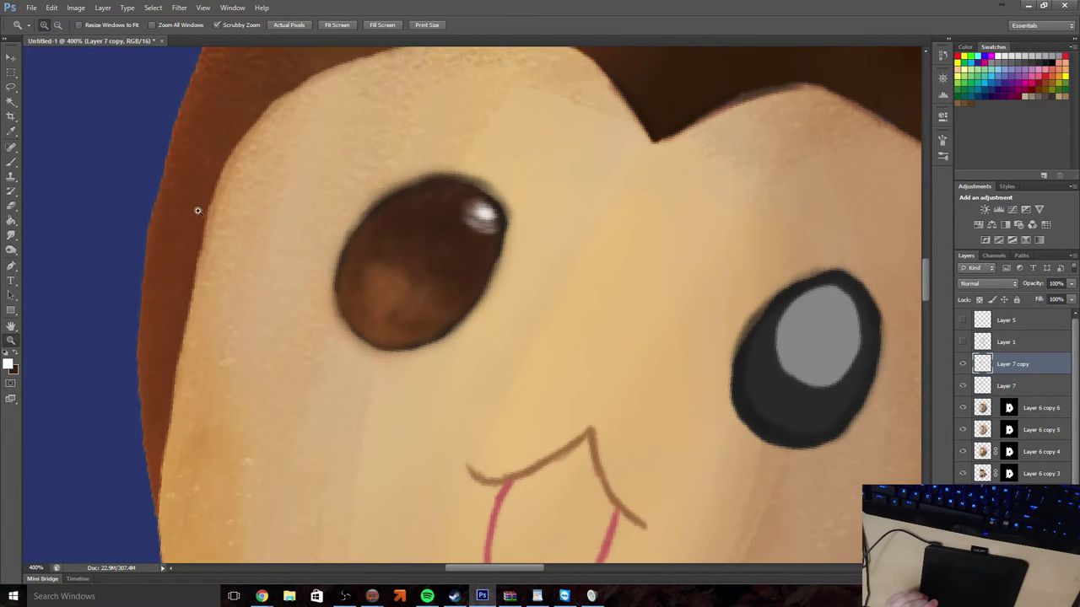
left_click(10, 208)
left_click(50, 25)
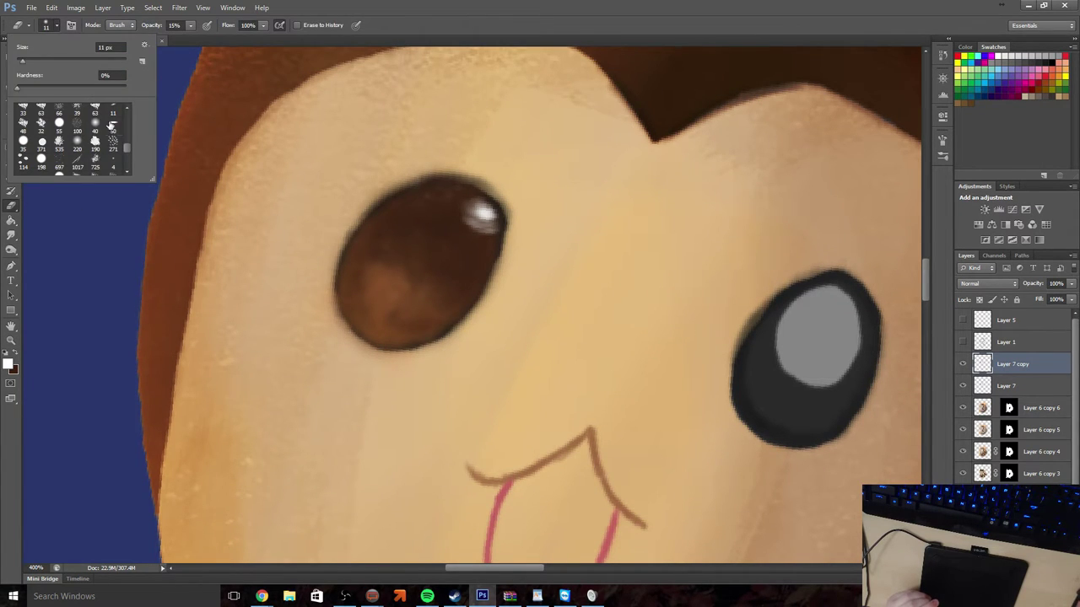
left_click(190, 25)
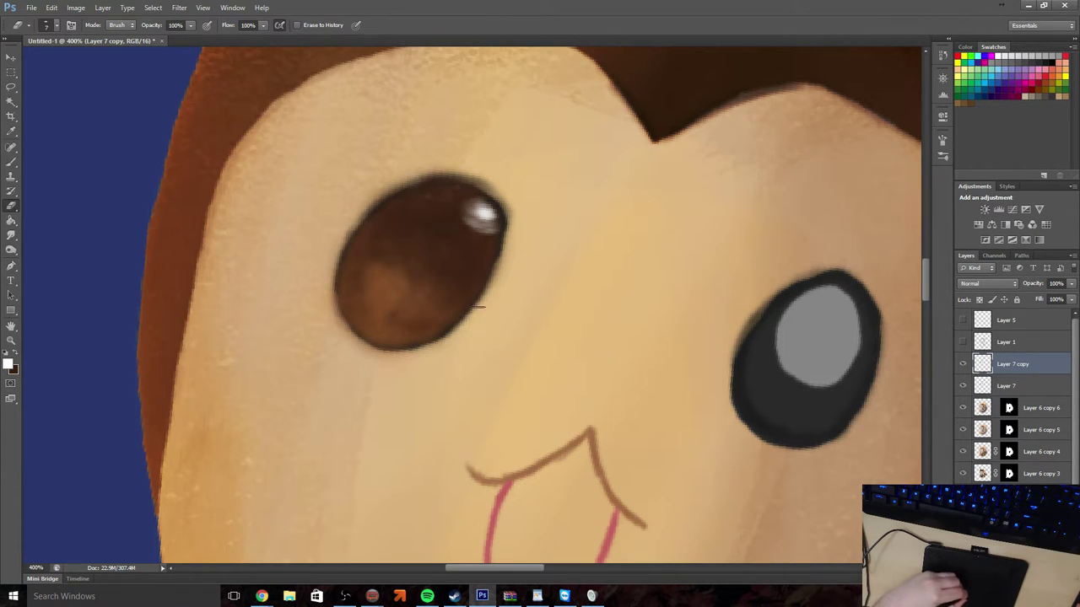
left_click_drag(486, 303, 501, 264)
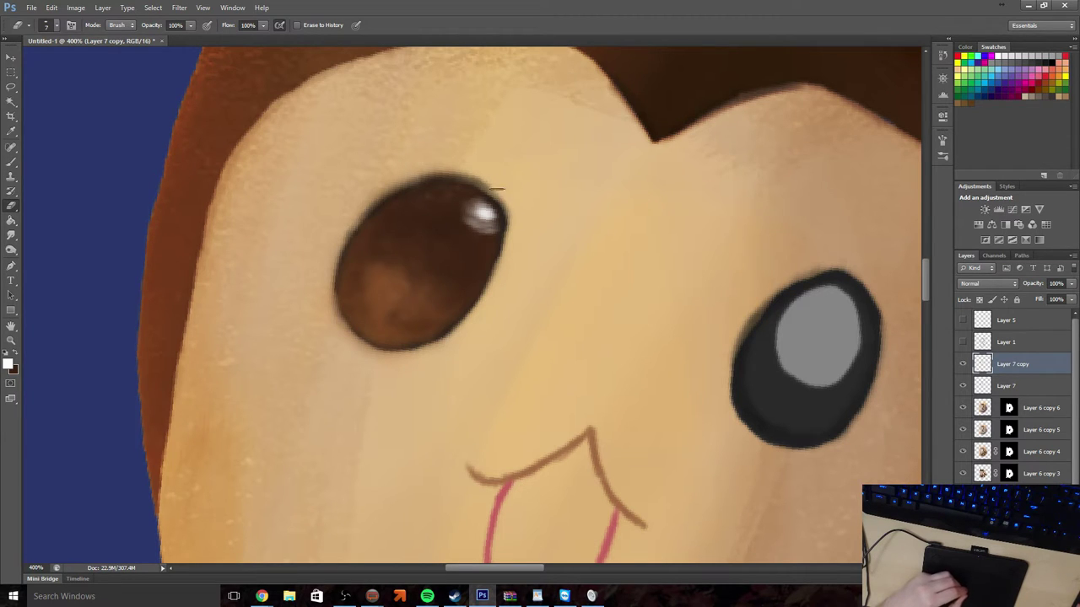
Erase the soft fringe along the upper and outer edges of the left eye
mouse_move(495, 193)
left_mouse_down()
mouse_move(459, 176)
mouse_move(385, 190)
left_mouse_up()
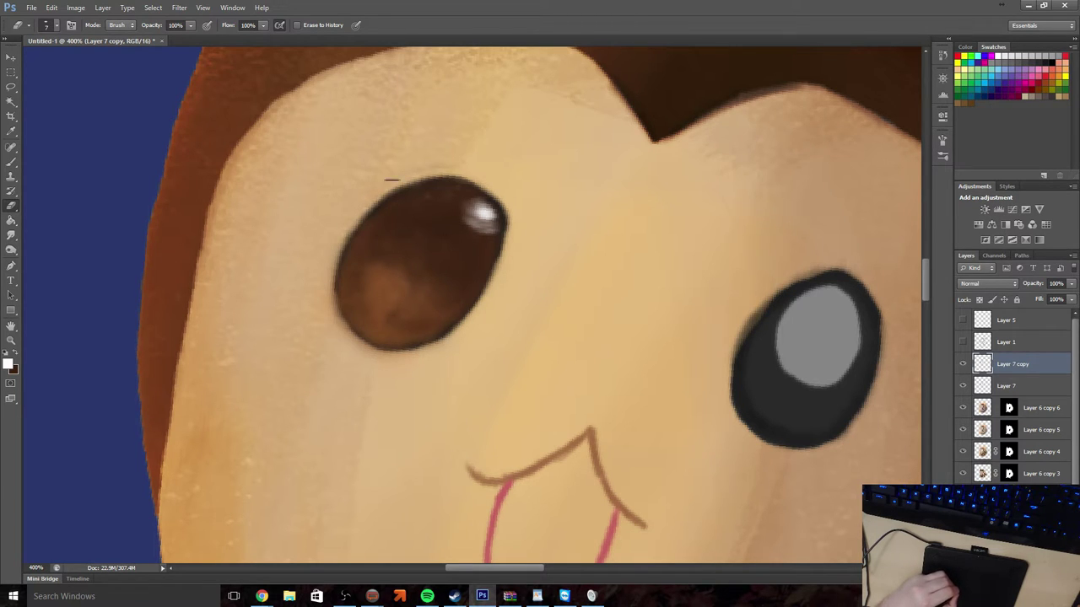
left_click_drag(328, 267, 331, 300)
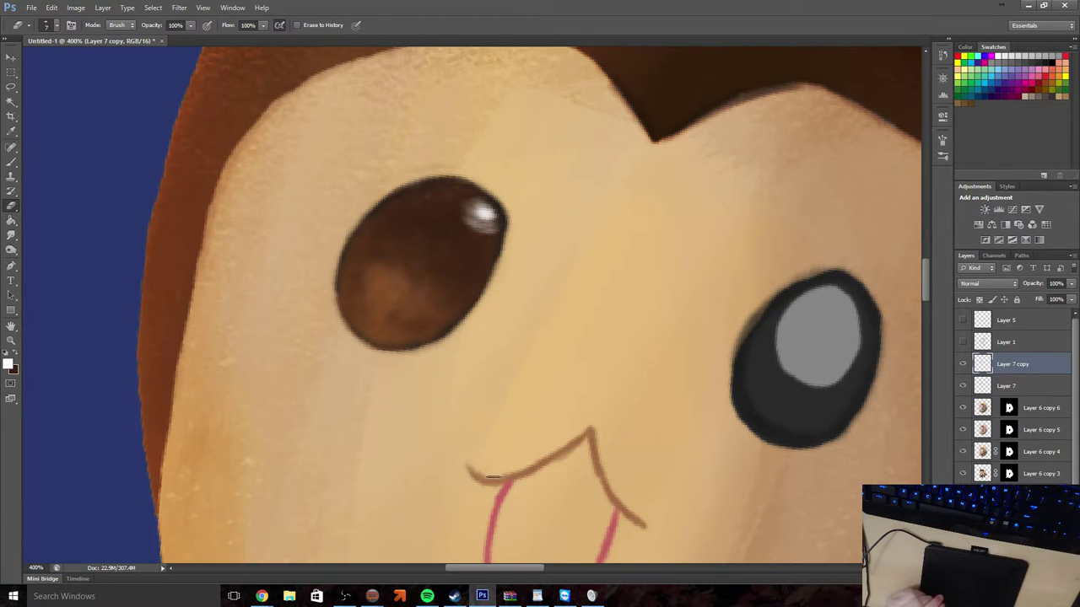
Copy the finished left eye to a new layer and place the copy over the grey right eye
key("m")
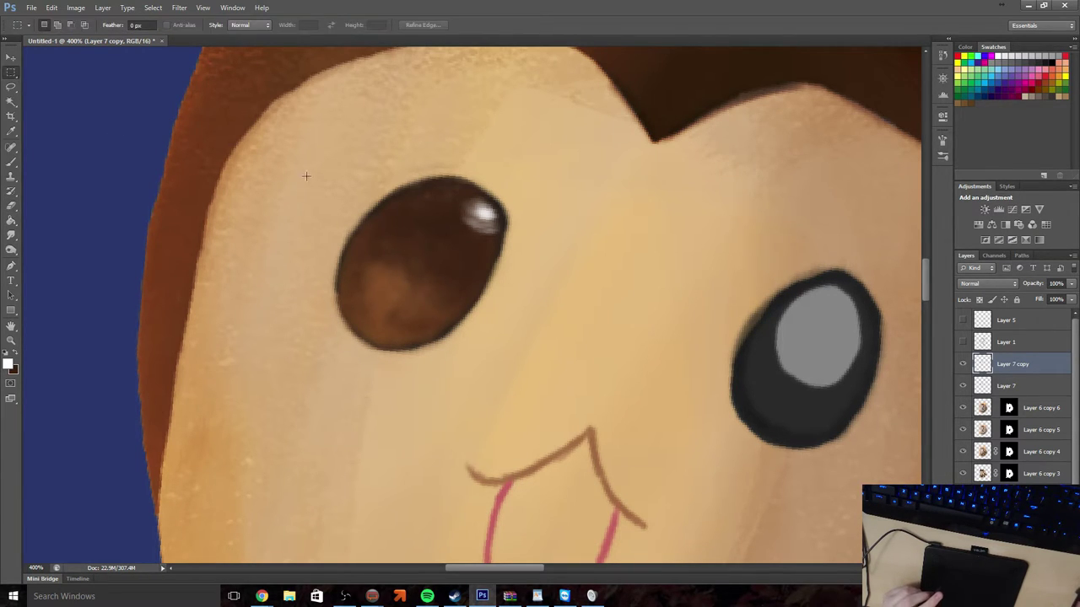
mouse_move(319, 161)
left_mouse_down()
mouse_move(440, 311)
mouse_move(523, 366)
mouse_move(524, 387)
left_mouse_up()
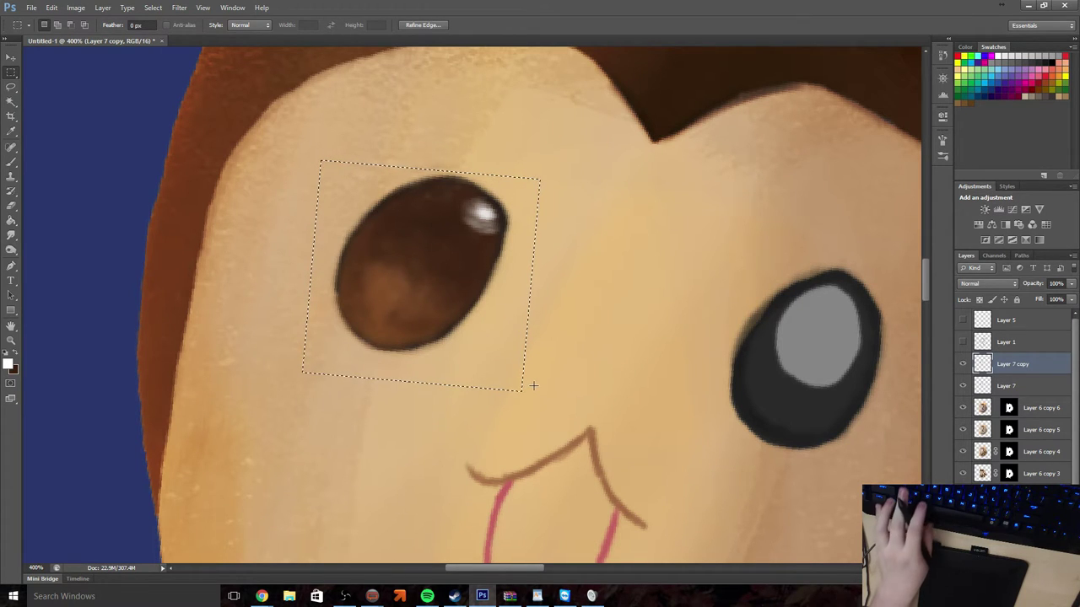
key("ctrl+j")
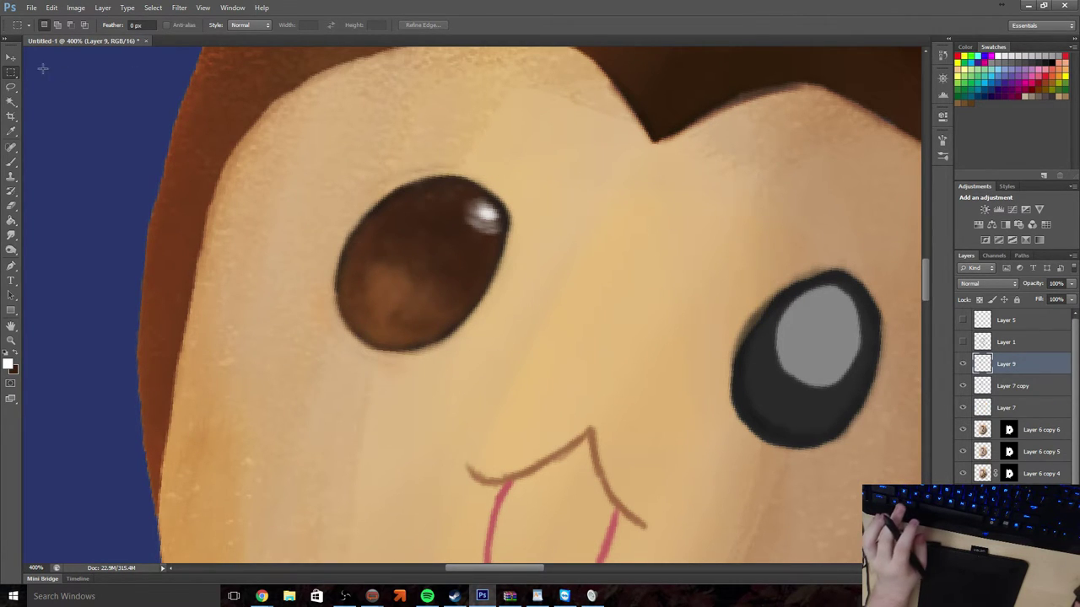
key("v")
left_click_drag(446, 280, 825, 378)
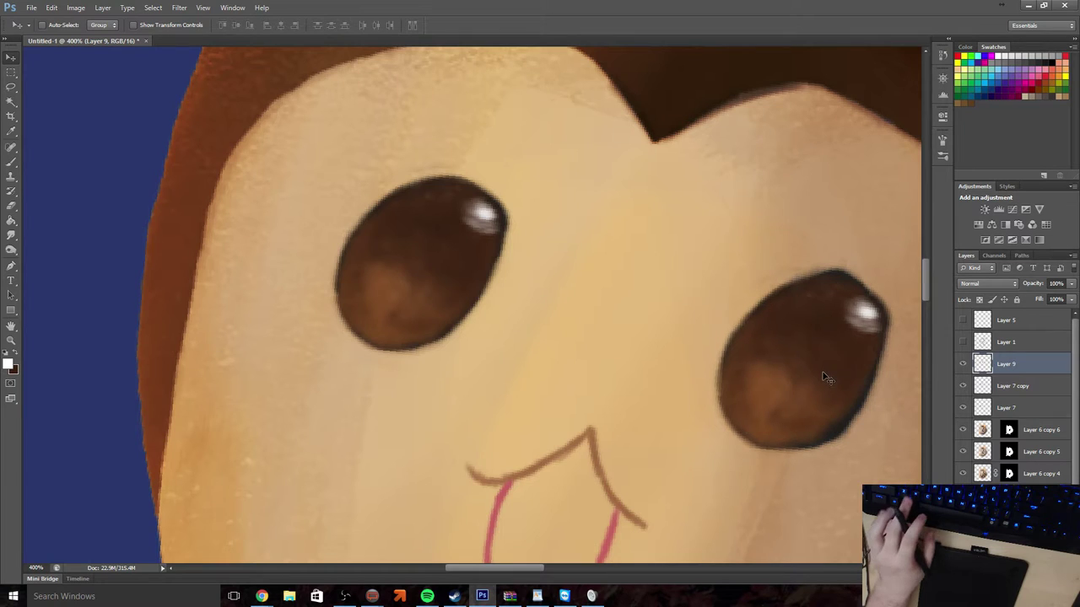
Rotate the copied eye slightly counter-clockwise, fit it over the right eye and check it against the whole creature
key("ctrl+t")
left_click_drag(808, 240, 780, 235)
left_click_drag(823, 351, 828, 347)
left_click(565, 25)
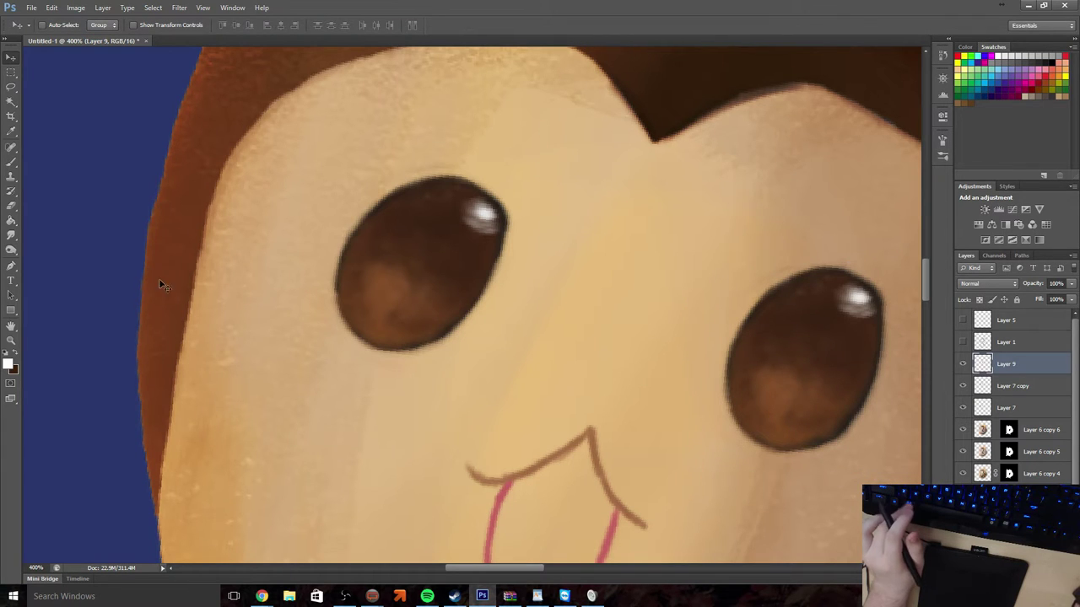
key("z")
left_click(803, 397, "alt")
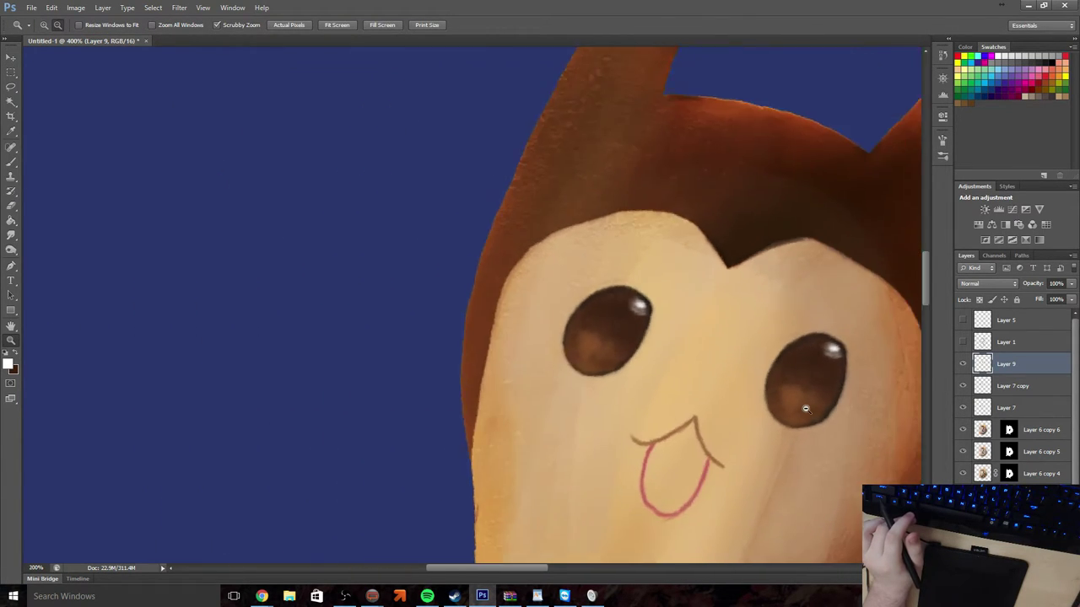
left_click(823, 448, "alt")
left_click(822, 456, "alt")
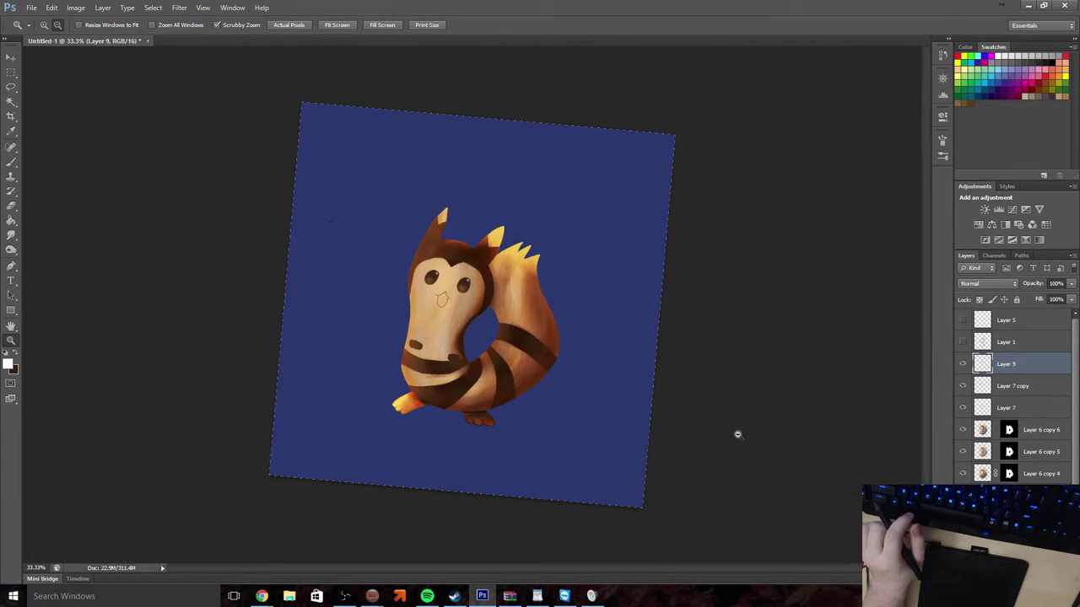
Merge the copied eye layer down into Layer 7 copy
left_click(12, 60)
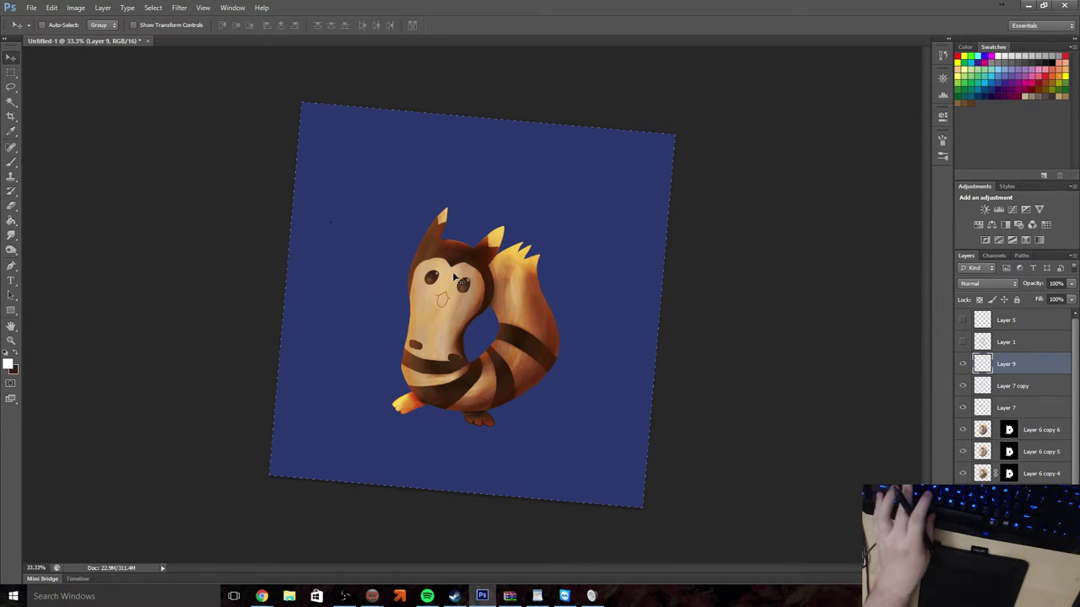
key("ctrl+t")
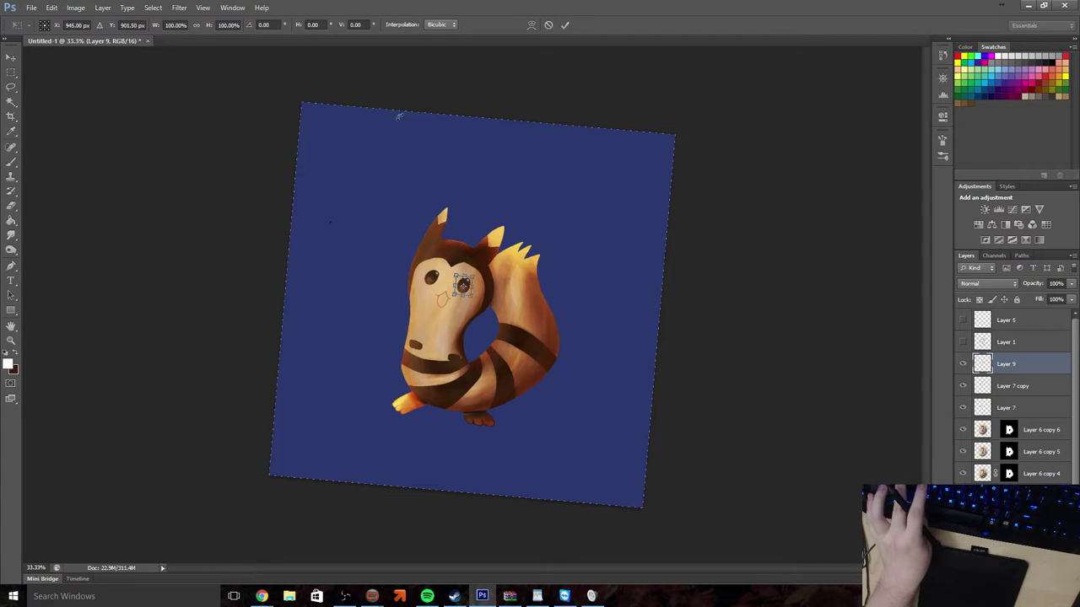
left_click(566, 25)
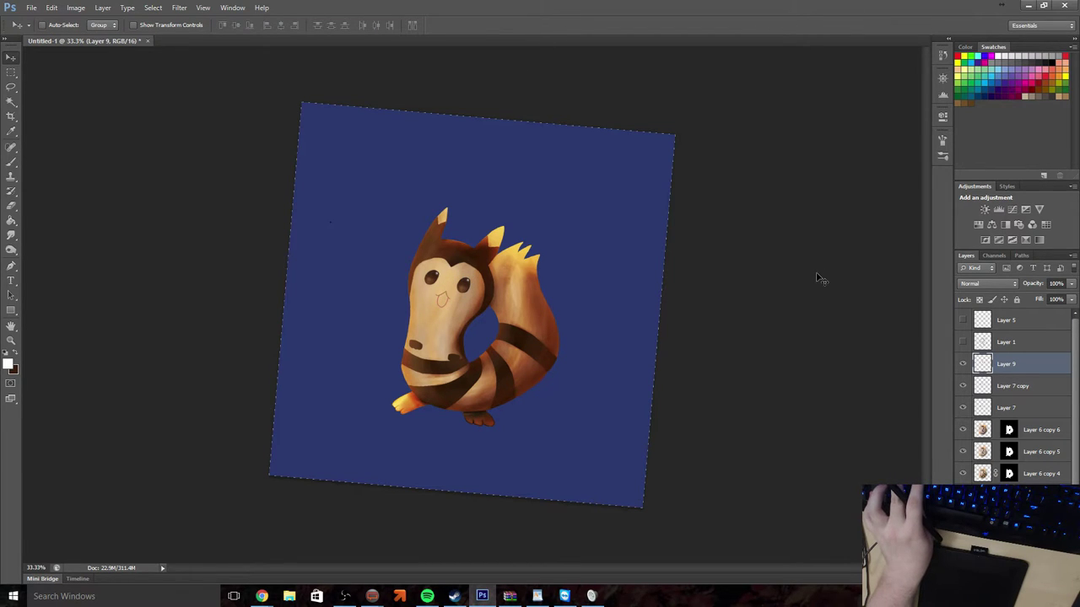
key("ctrl+e")
Try to warp the eyes and mouth on Layer 7 copy with a custom warp
key("ctrl+t")
right_click(432, 290)
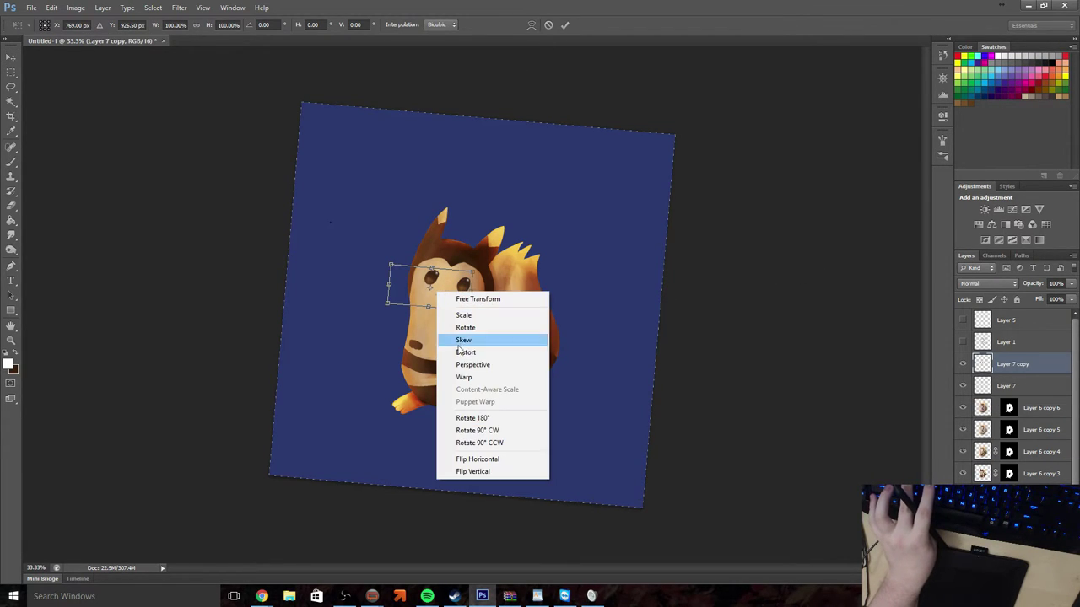
left_click(456, 378)
left_click_drag(445, 297, 462, 281)
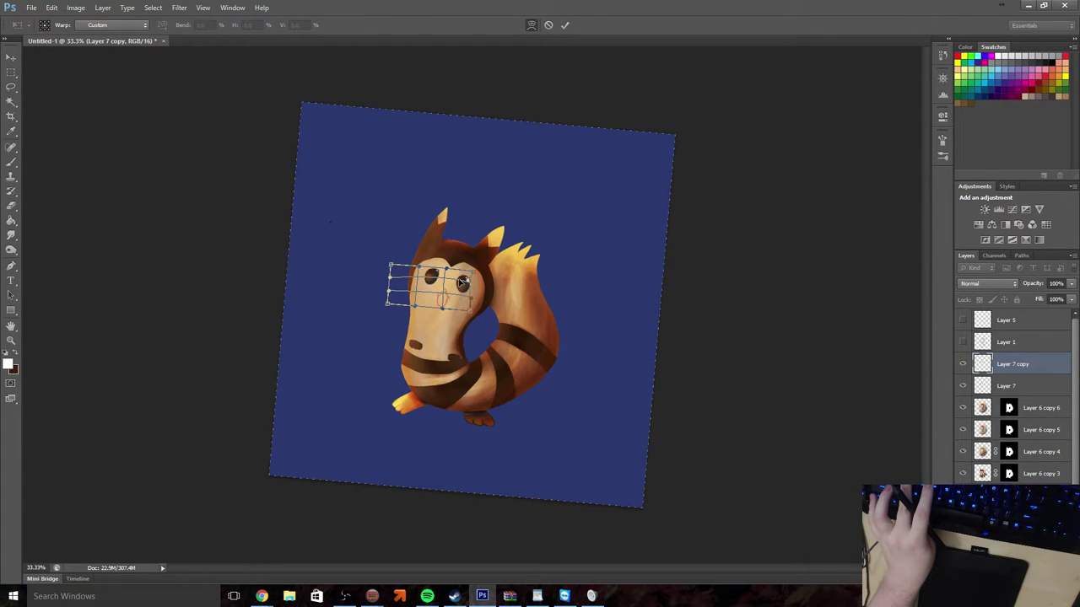
left_click(566, 25)
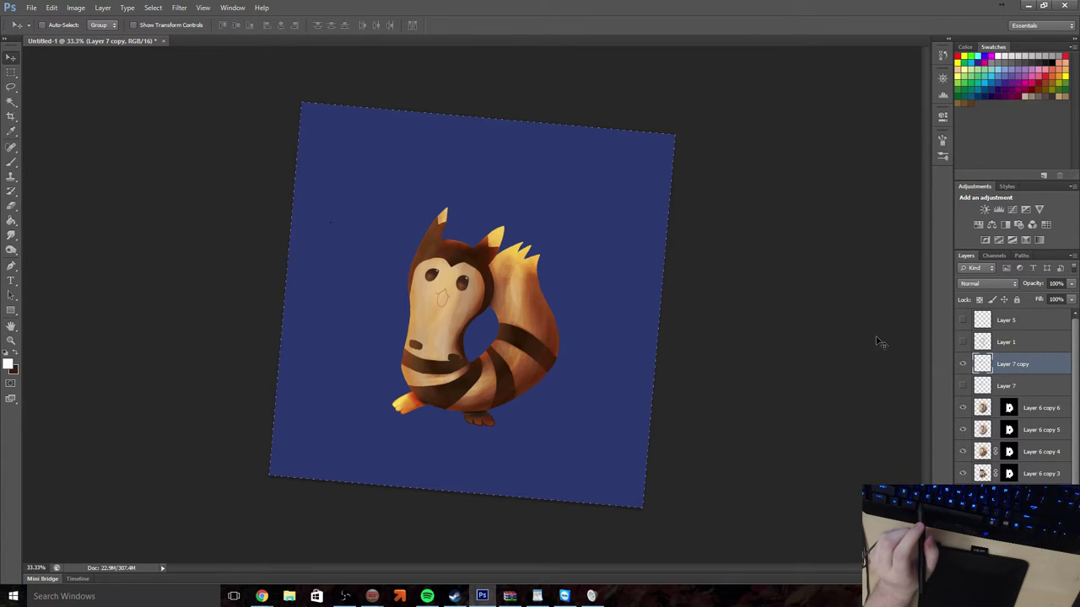
left_click(51, 7)
left_click(53, 22)
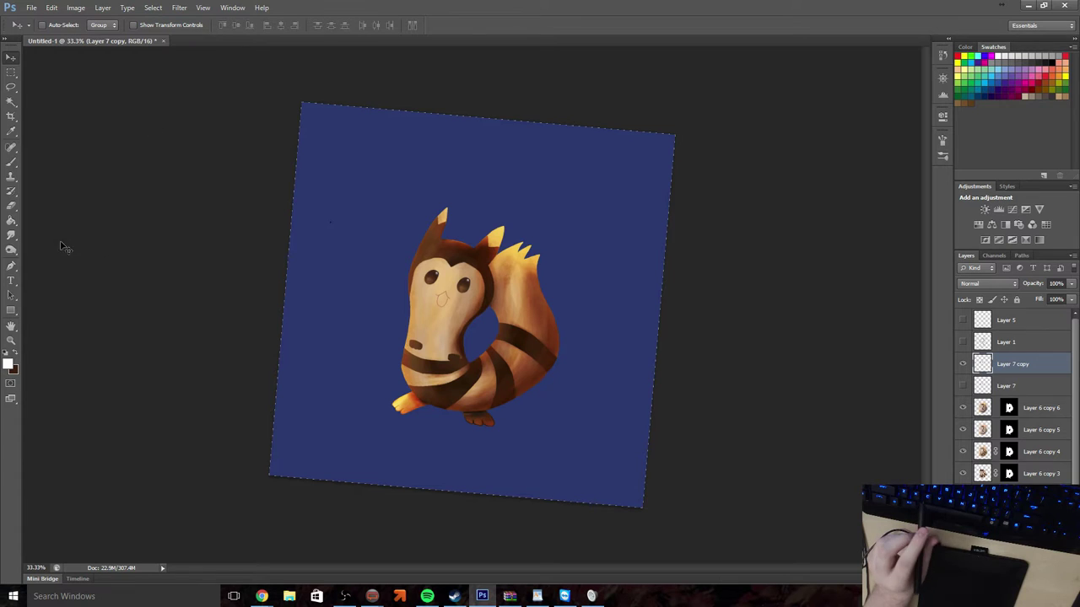
On Layer 6 copy 6, paint a tan sampled from the face over the area below the mouth with the textured 190 brush tip
left_click(11, 340)
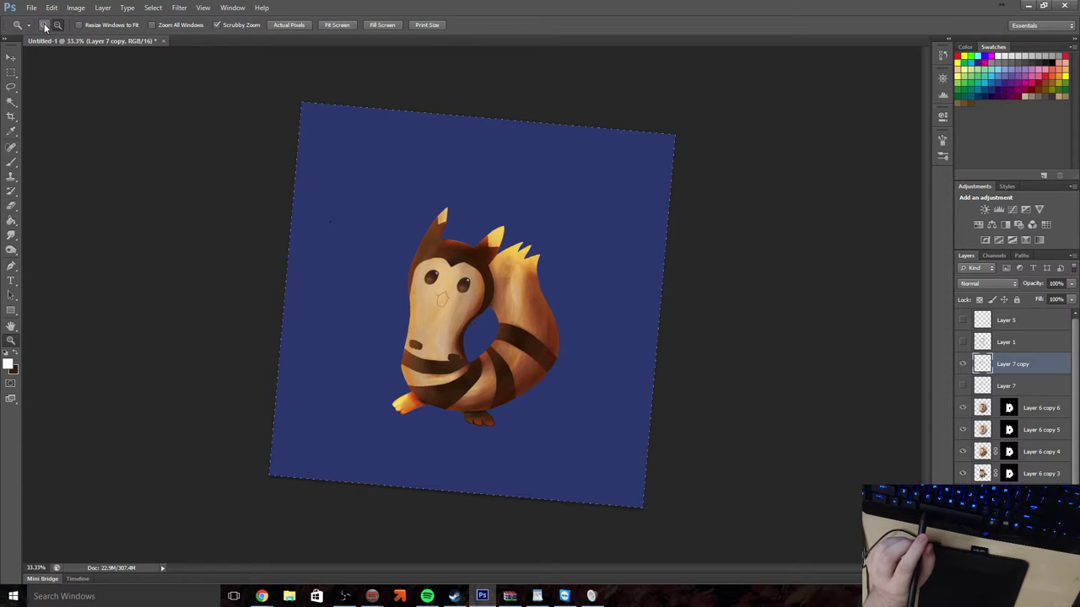
left_click(448, 310)
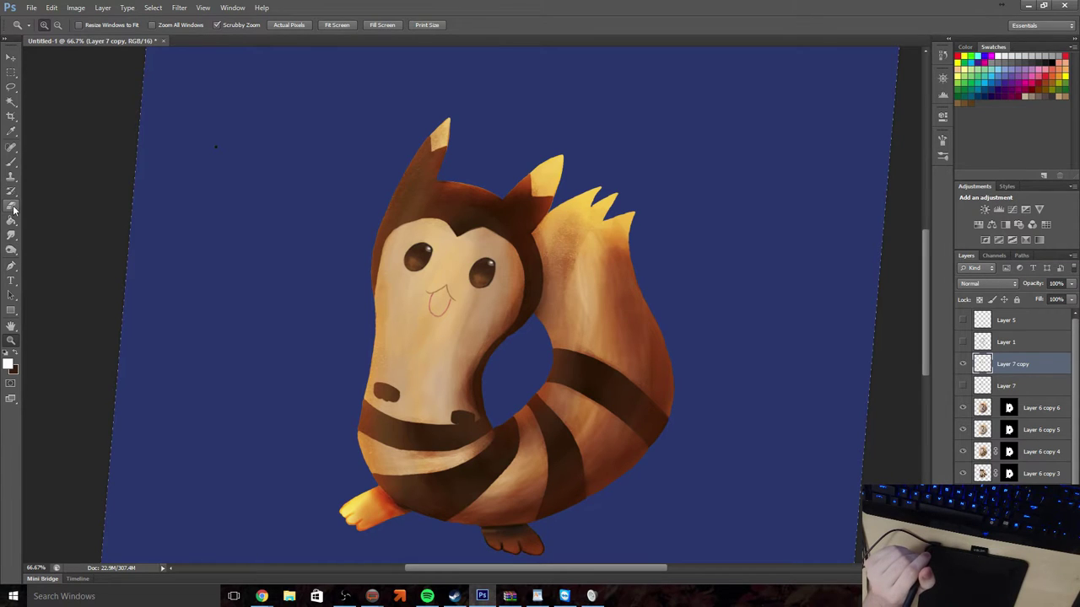
left_click(11, 161)
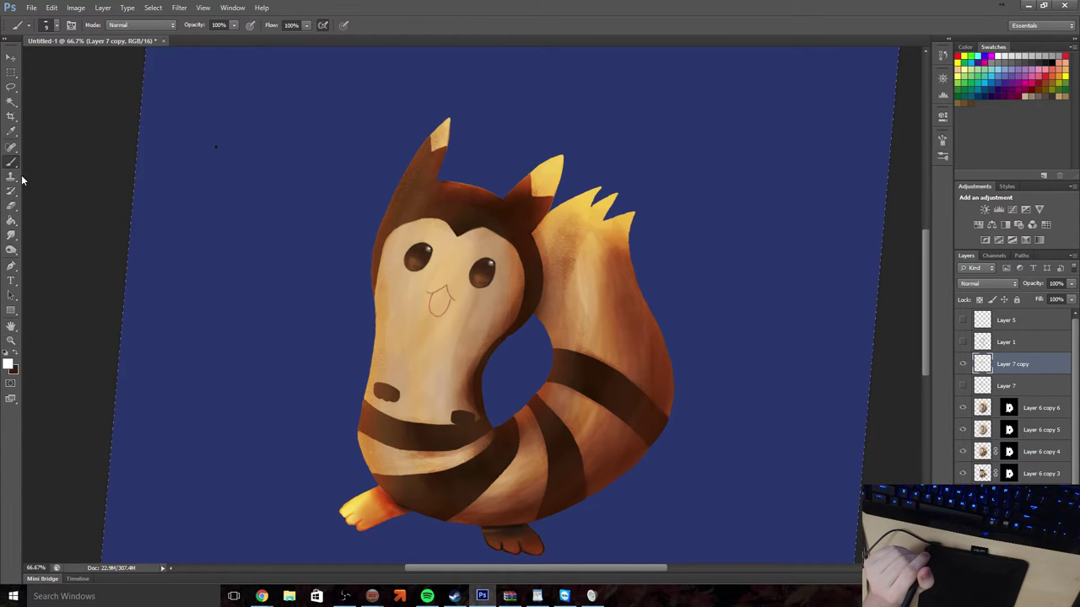
left_click(991, 409)
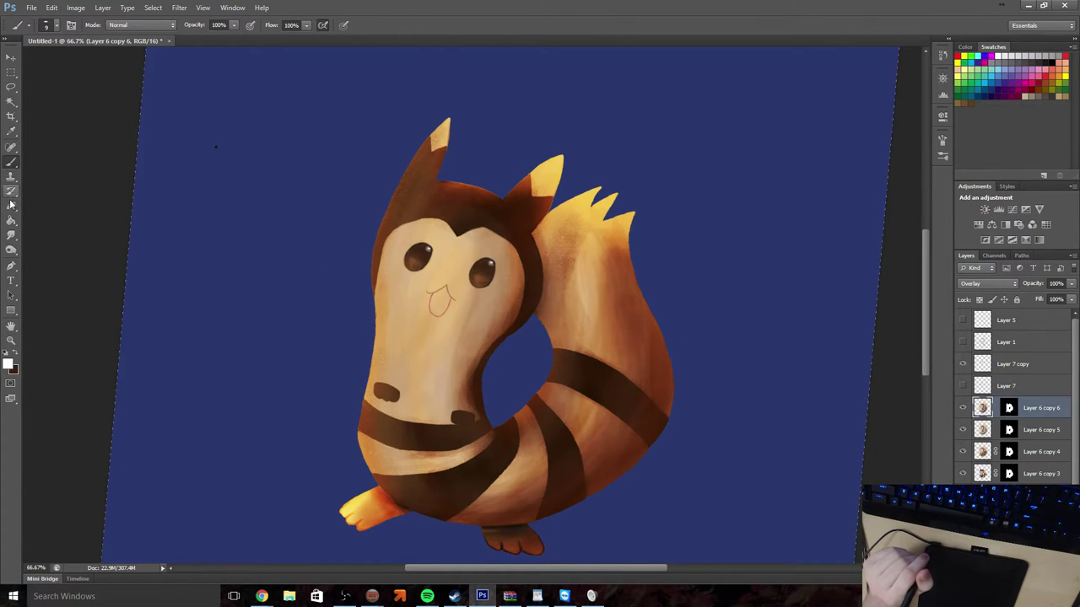
left_click(57, 26)
left_click(94, 142)
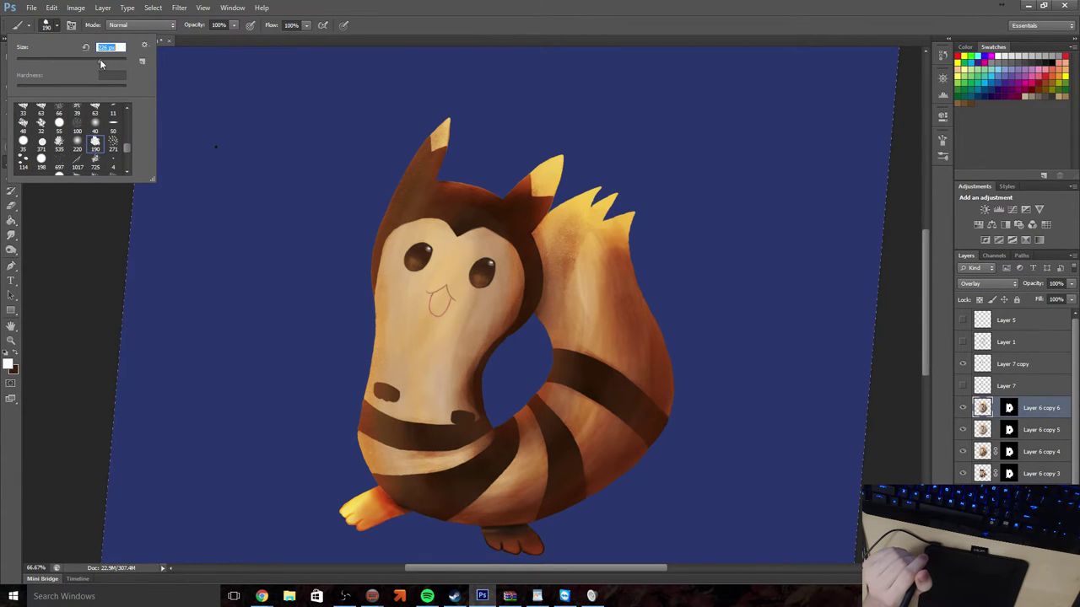
left_click_drag(100, 63, 92, 62)
left_click(49, 202)
left_click(11, 132)
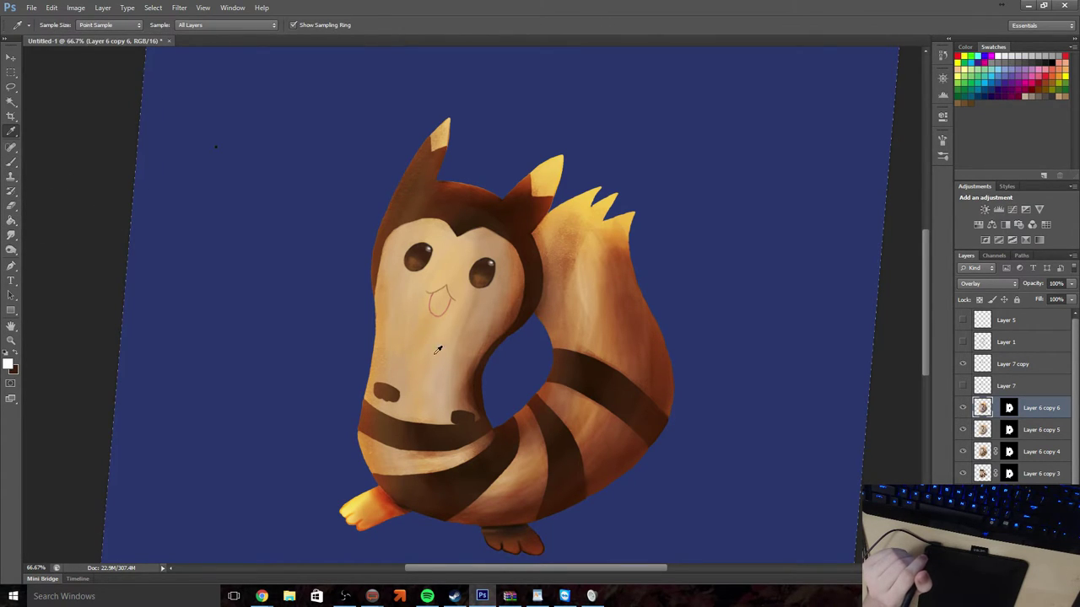
left_click(11, 162)
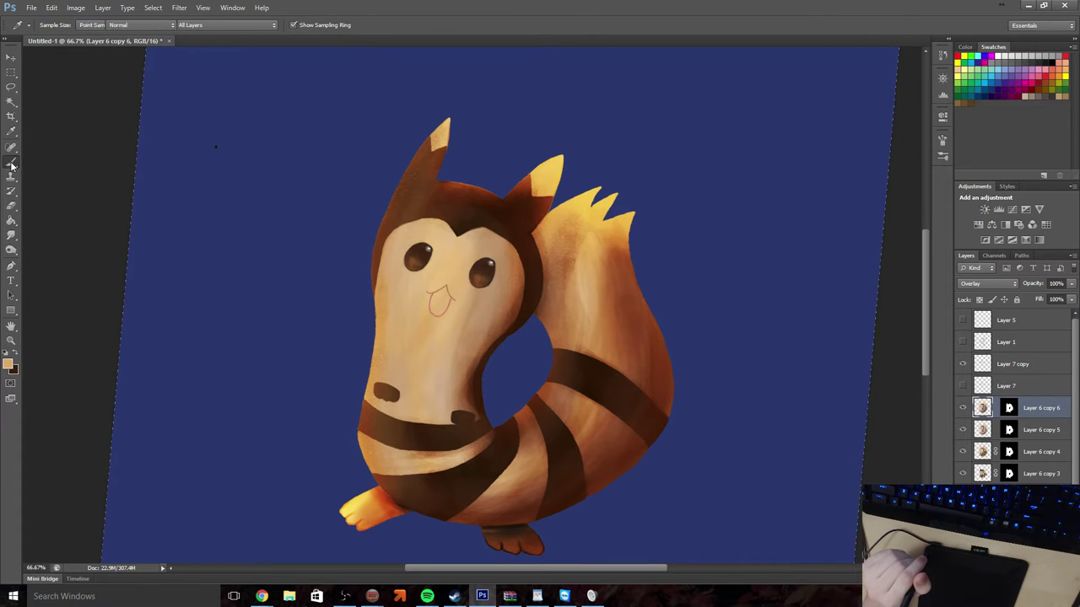
left_click_drag(424, 356, 405, 301)
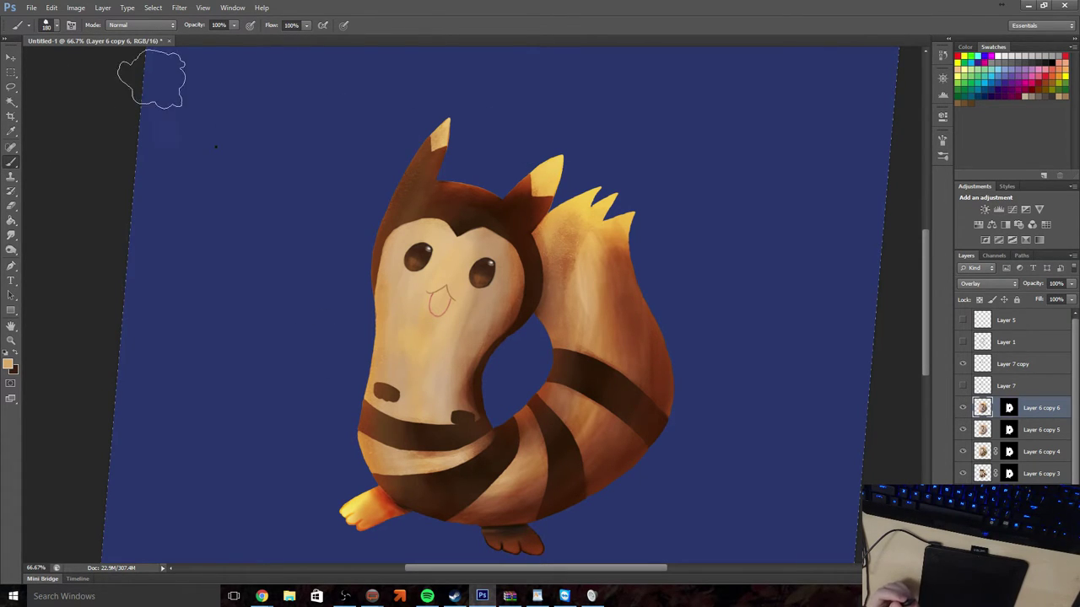
Paint a darker brown (#8d602c) shading patch below the mouth with the brush at 119 px, and undo the last stroke
left_click(8, 367)
left_click(487, 222)
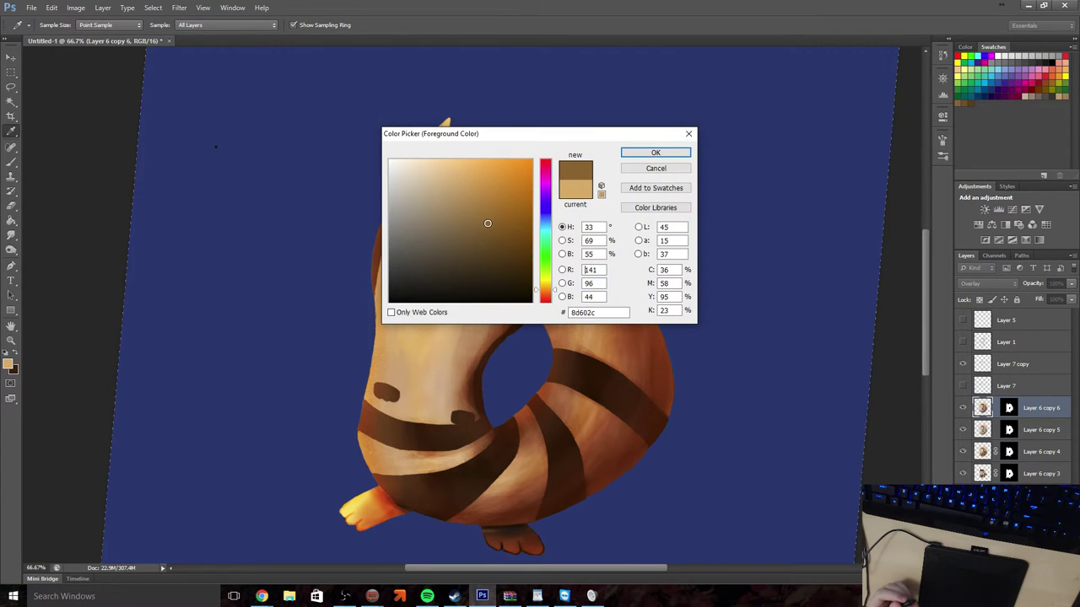
left_click(642, 154)
left_click(55, 32)
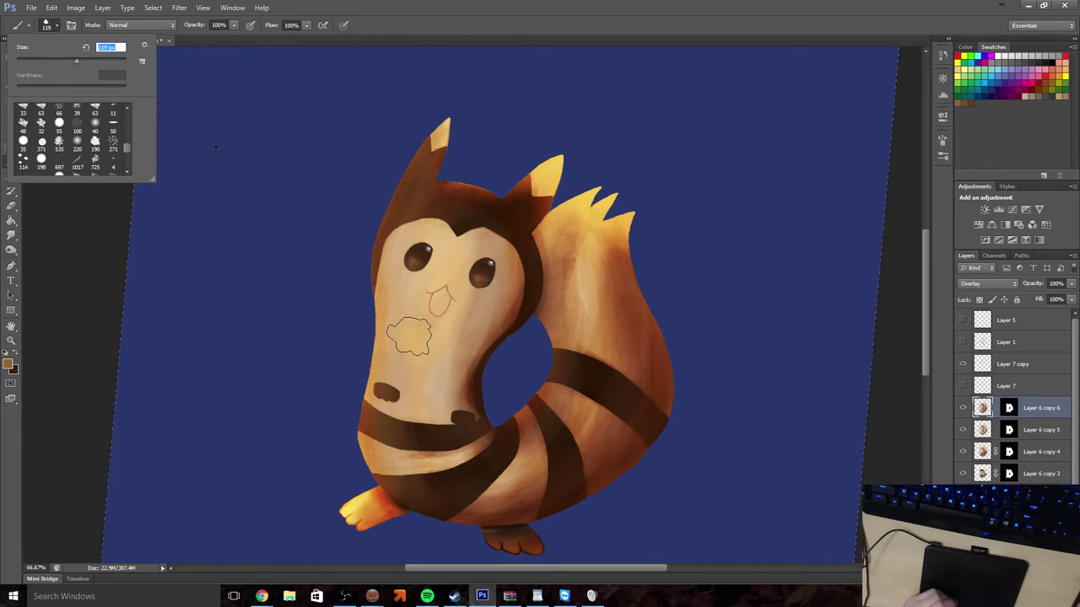
left_click(426, 342)
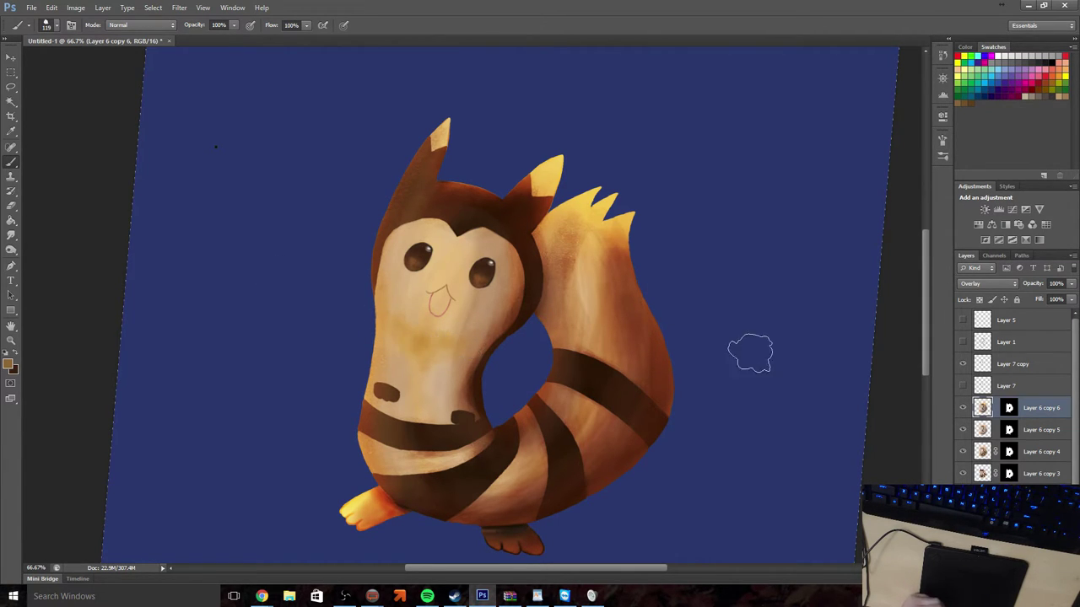
left_click(52, 8)
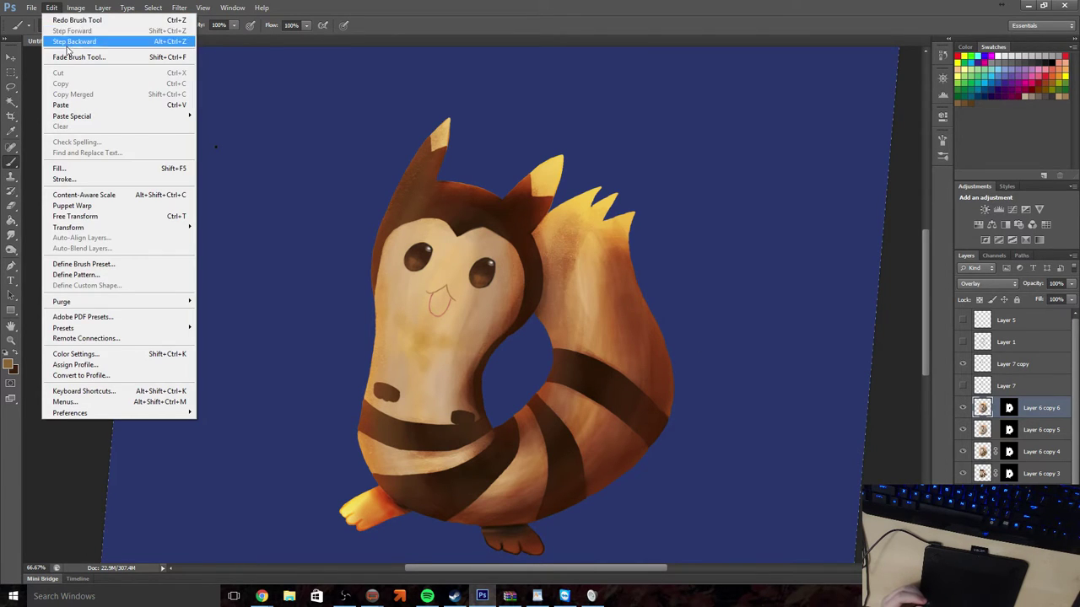
left_click(63, 42)
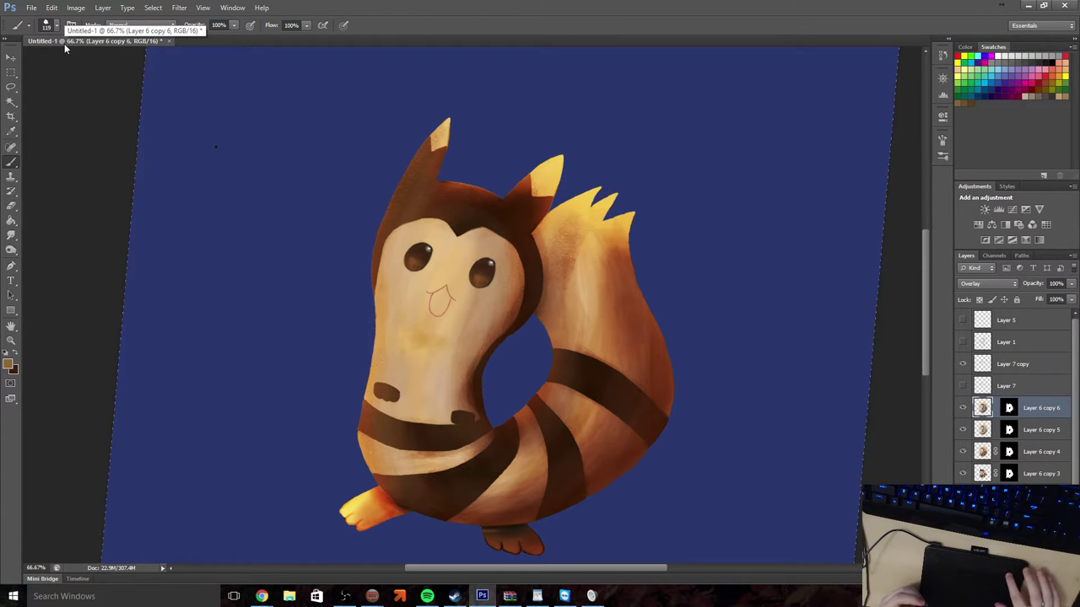
Deepen the shading patch below the mouth with dark brown #62492b at 58% brush opacity
left_click(235, 27)
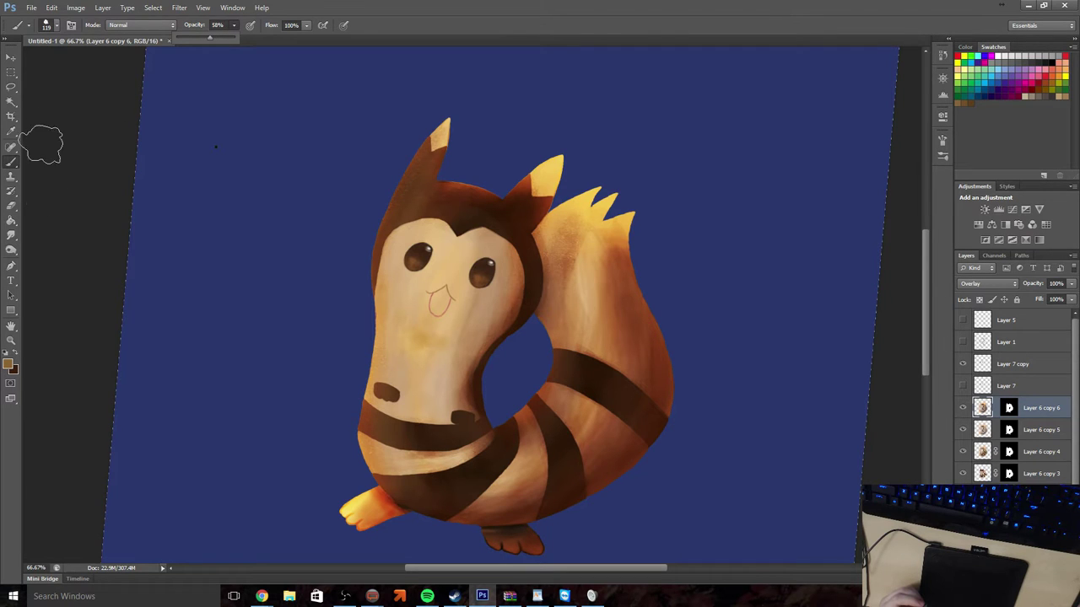
left_click(8, 364)
left_click_drag(481, 242, 468, 248)
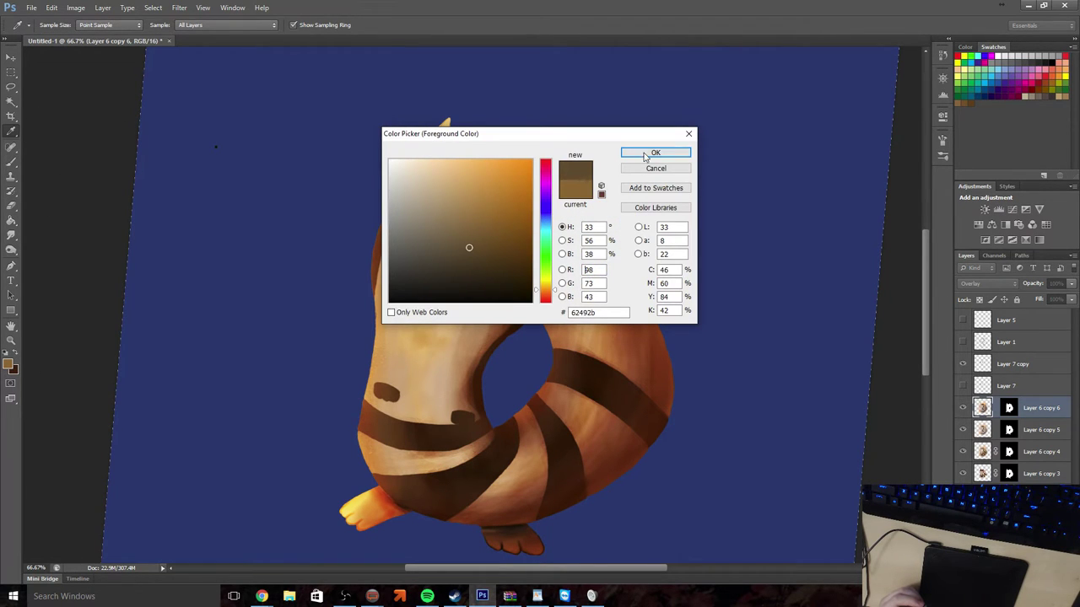
left_click(655, 153)
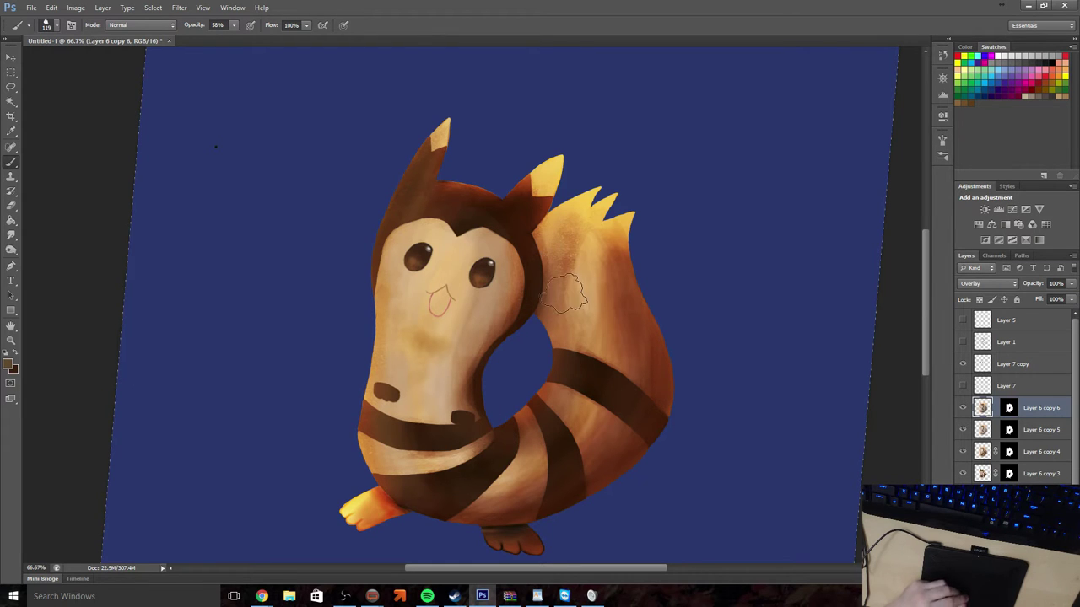
Examine the mouth outline and the face around it up close at 400%
left_click(11, 340)
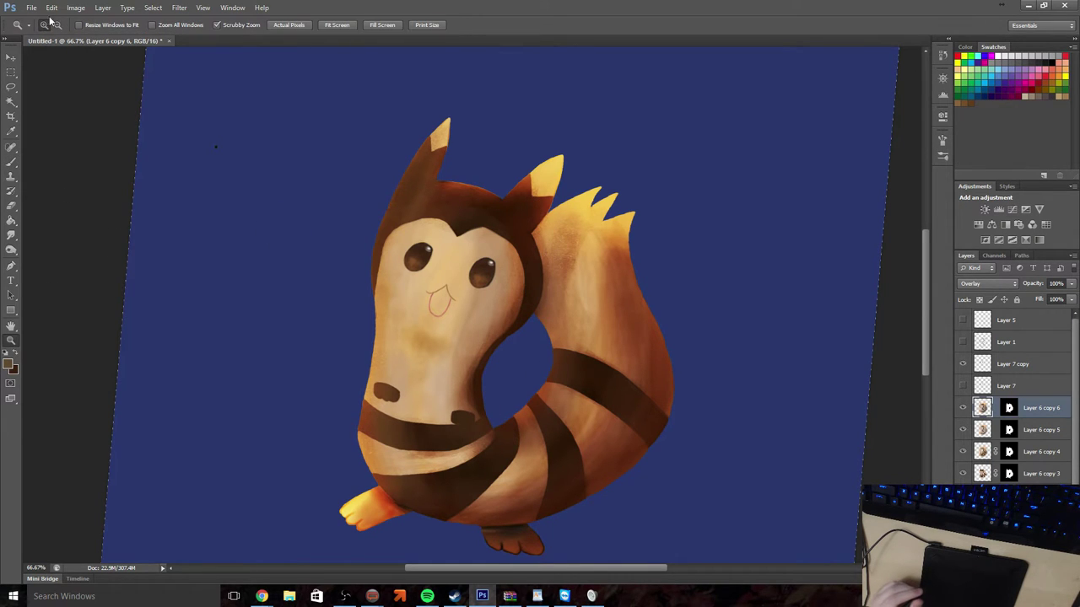
left_click(427, 325)
left_click(427, 325)
left_click(438, 299)
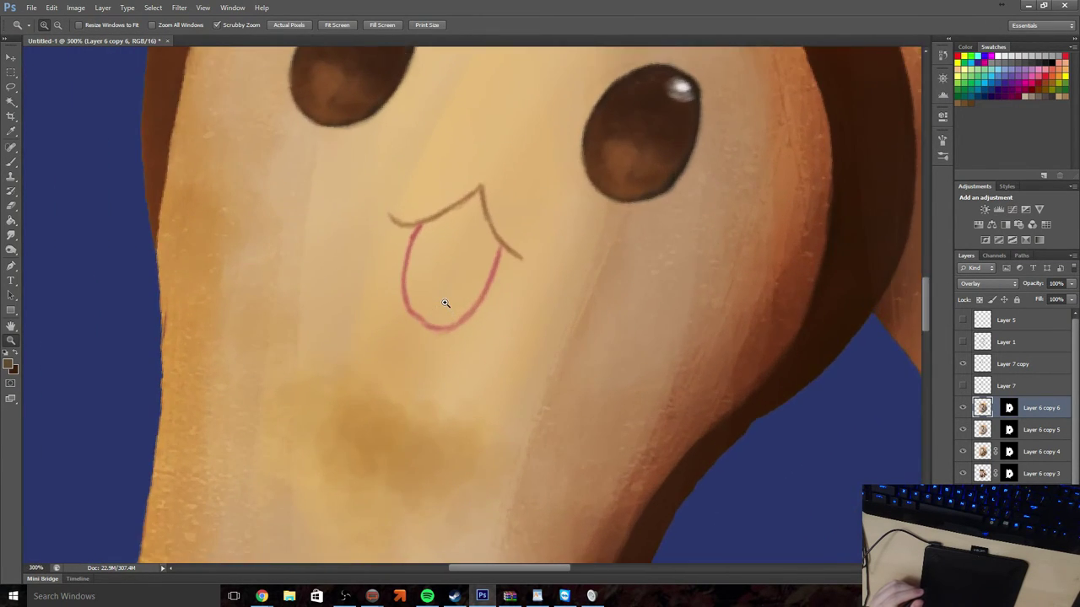
left_click(437, 300)
left_click(426, 309)
scroll(414, 317, "up", 2)
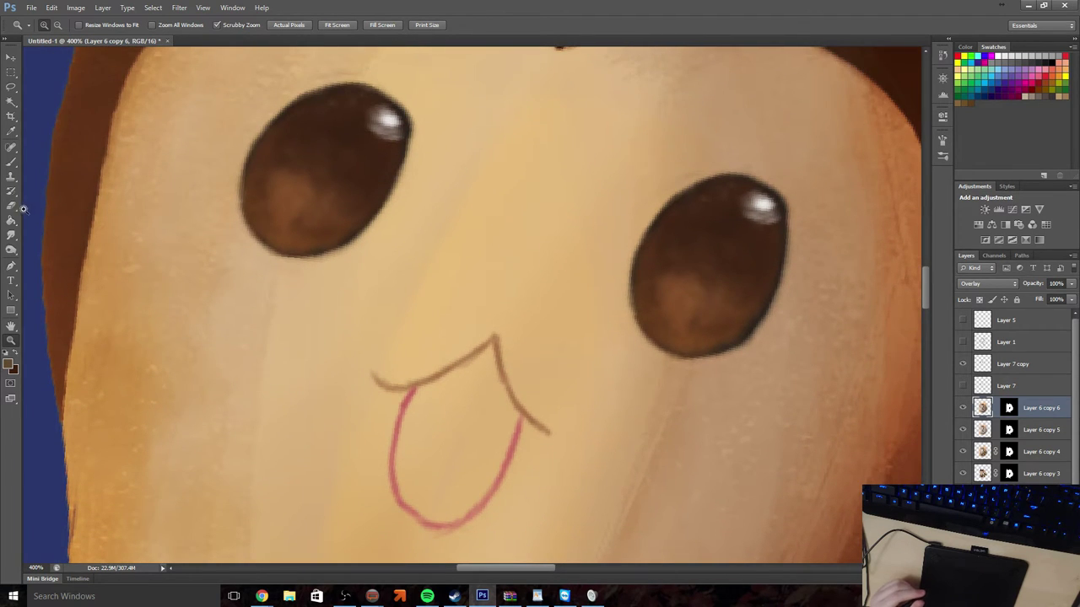
scroll(264, 378, "down", 1)
scroll(264, 378, "down", 2)
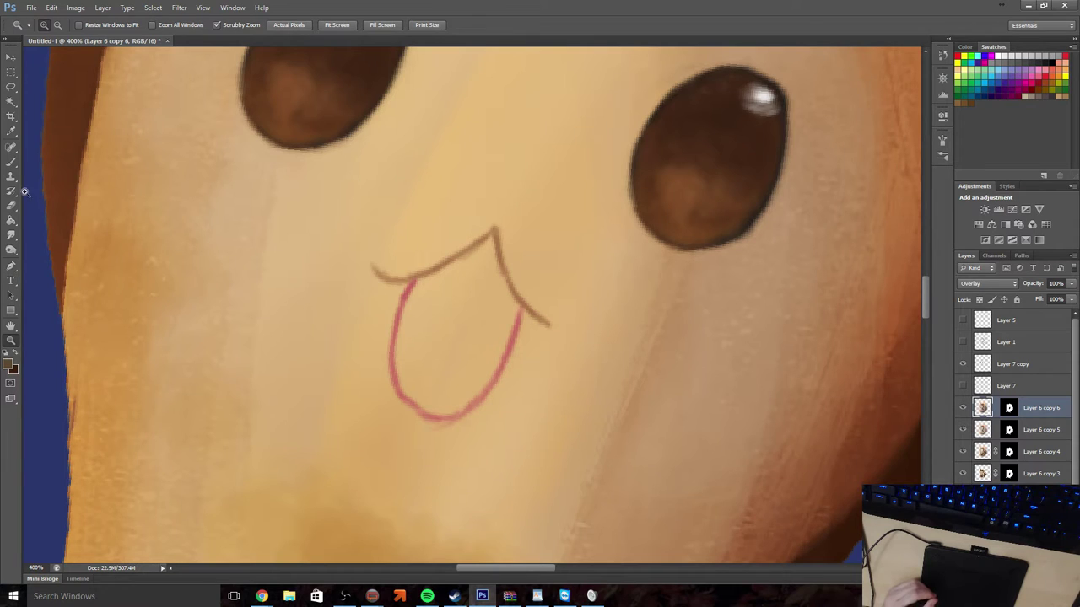
Set the foreground colour to a coral red, #f76a4a
left_click(11, 131)
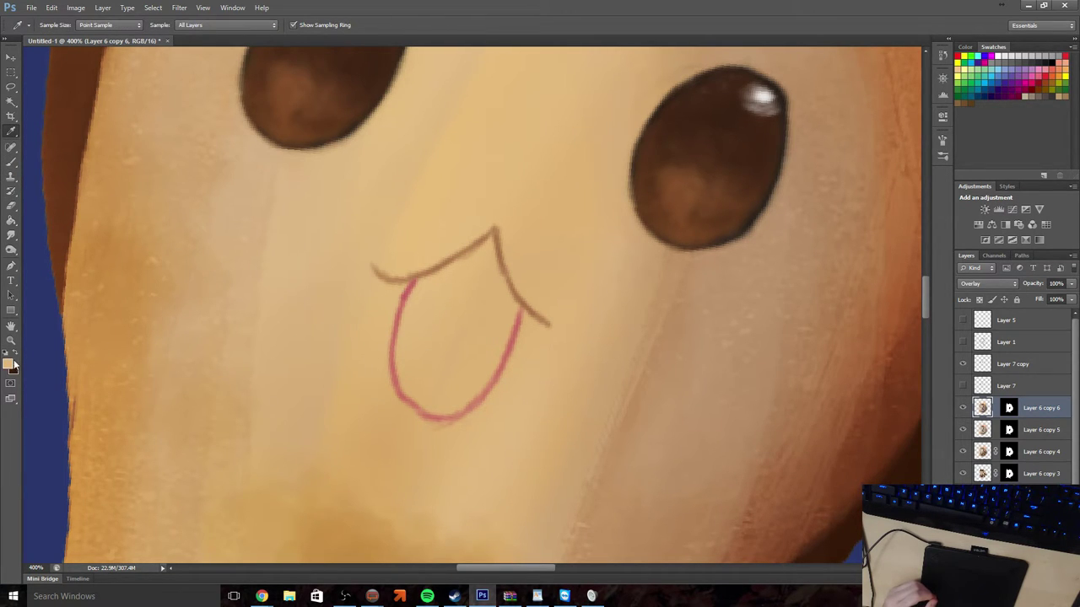
left_click(10, 363)
left_click_drag(551, 289, 546, 304)
left_click_drag(479, 174, 486, 164)
left_click(655, 153)
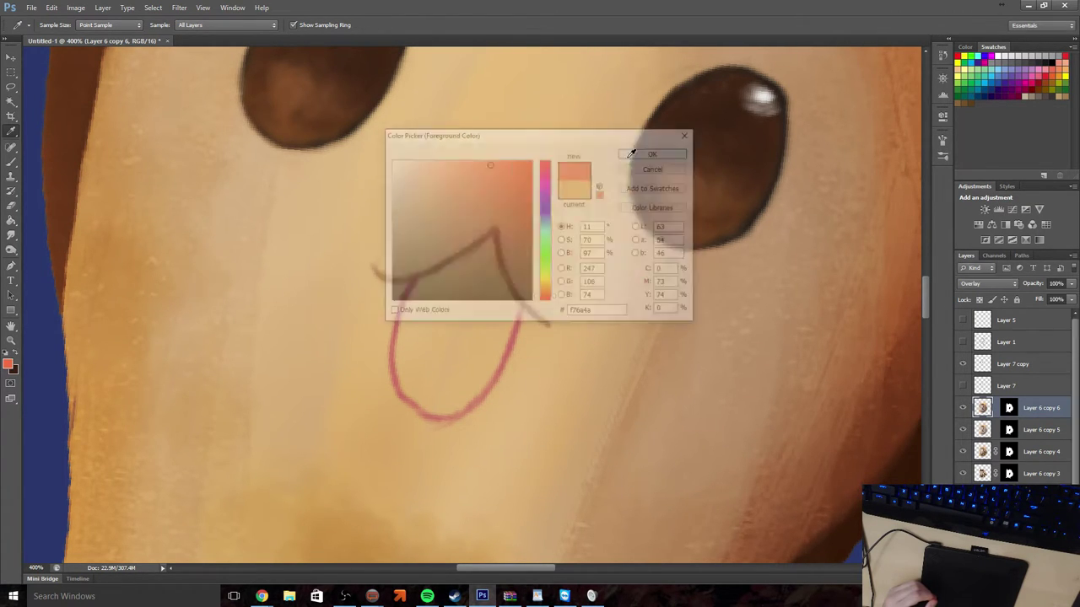
Choose the flat 50 px brush preset at 6 px and add a new layer above Layer 7 copy
left_click(11, 161)
left_click(53, 25)
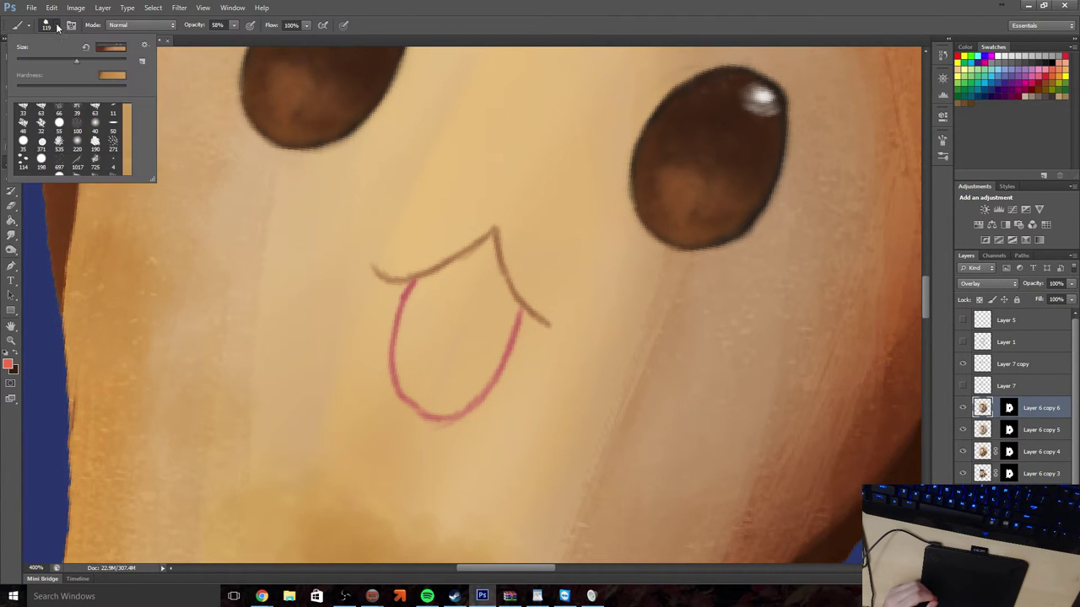
left_click(113, 125)
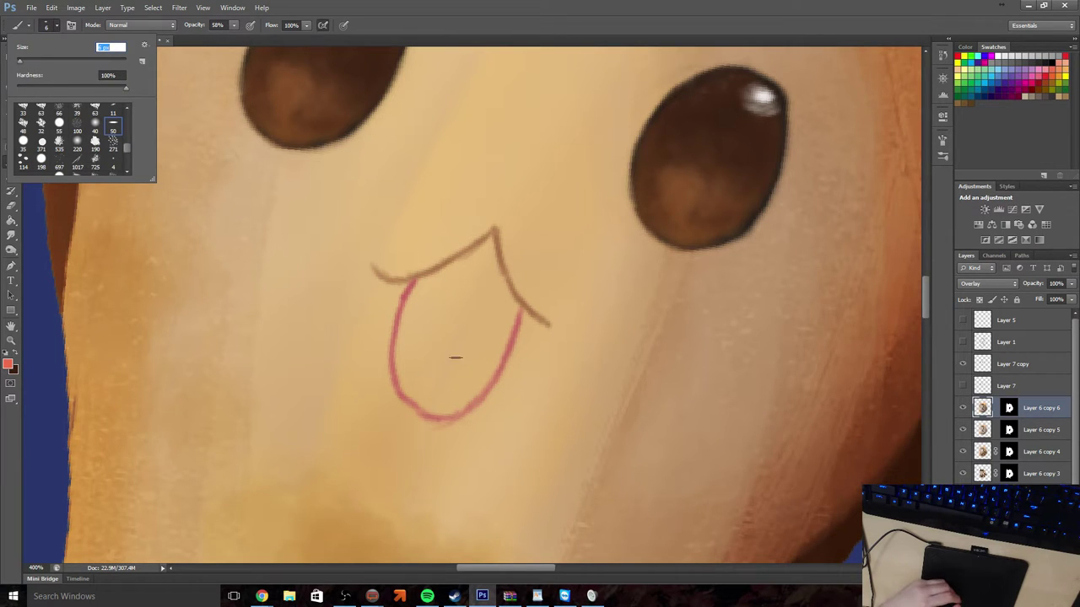
left_click(1031, 364)
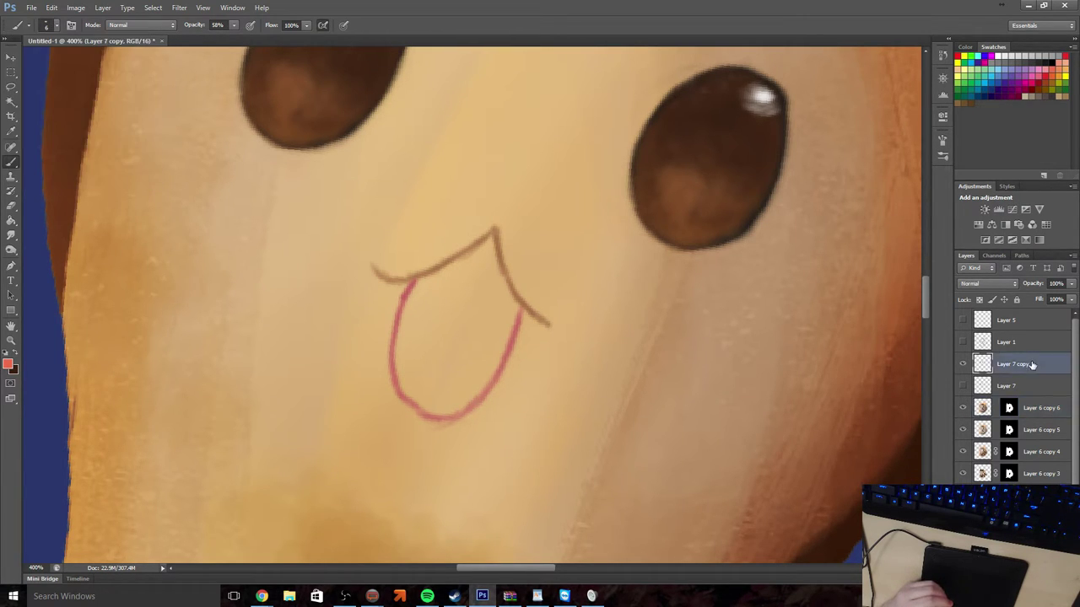
key("ctrl+shift+alt+n")
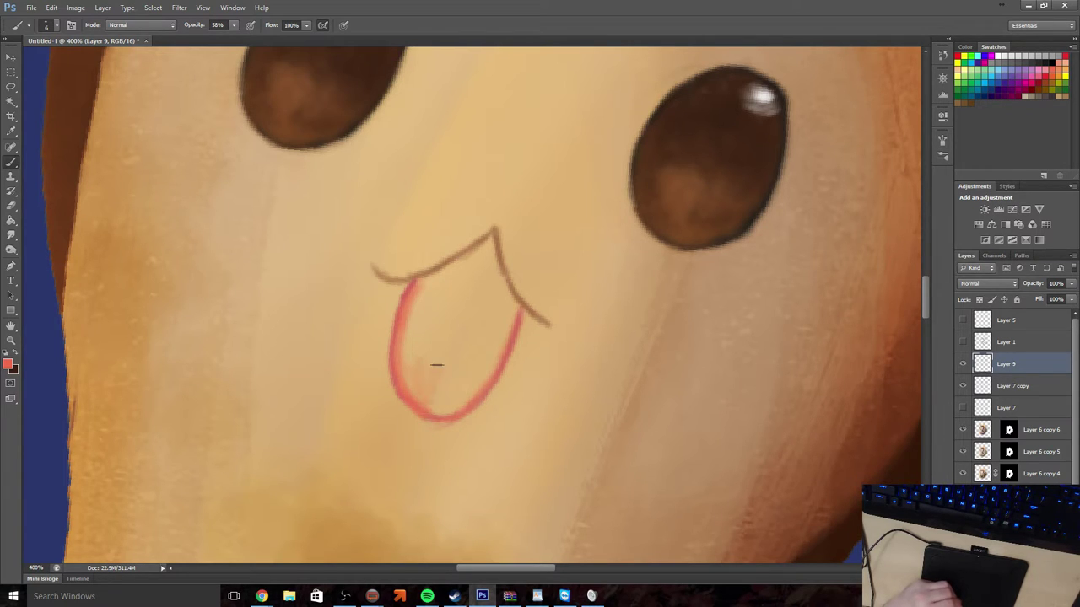
Fill the inside of the open mouth outline with coral strokes at 58% brush opacity
mouse_move(435, 406)
left_mouse_down()
mouse_move(472, 369)
mouse_move(448, 358)
mouse_move(444, 409)
left_mouse_up()
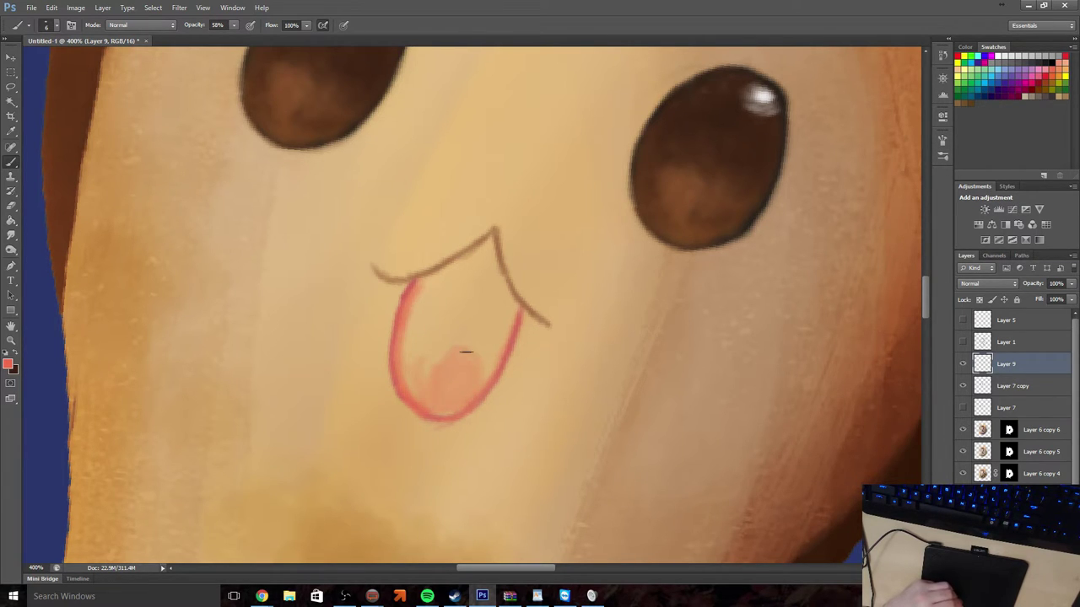
left_click_drag(426, 354, 415, 388)
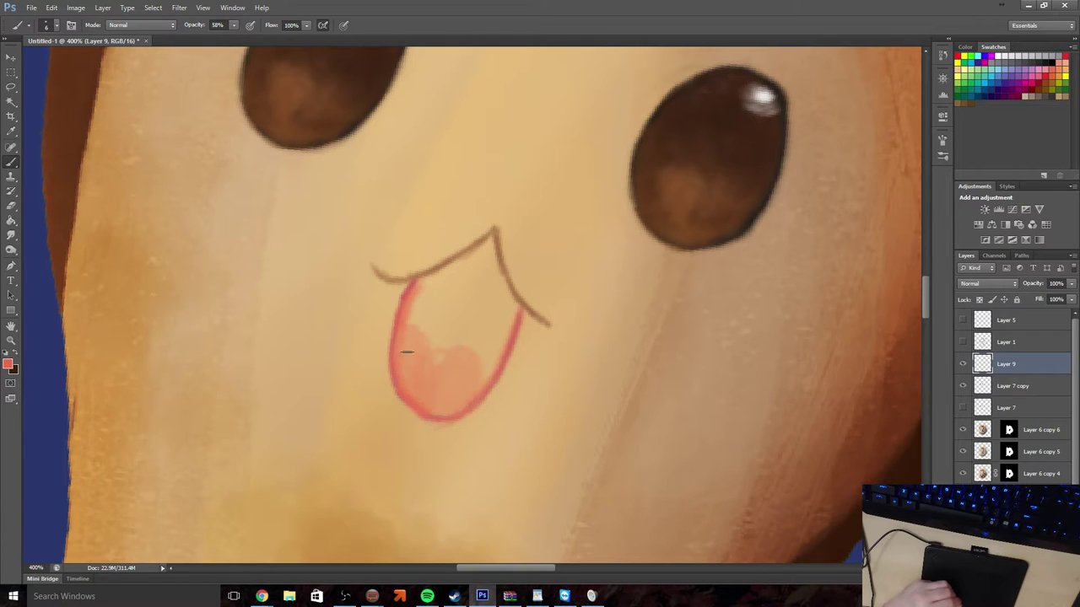
mouse_move(406, 352)
left_mouse_down()
mouse_move(410, 326)
mouse_move(442, 283)
left_mouse_up()
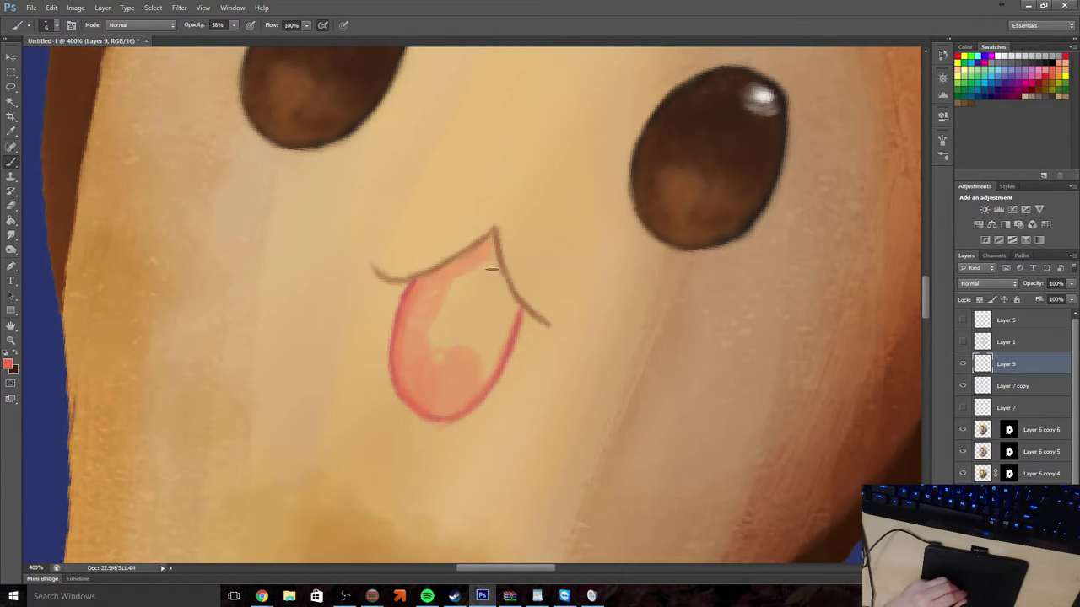
left_click_drag(492, 269, 493, 275)
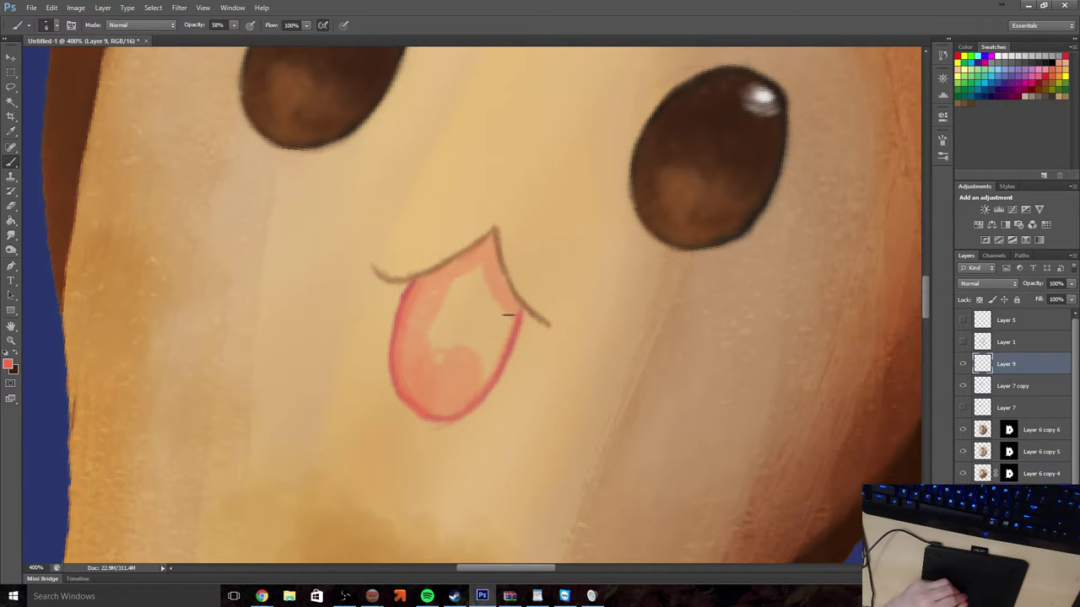
mouse_move(507, 315)
left_mouse_down()
mouse_move(484, 380)
mouse_move(484, 322)
mouse_move(497, 304)
mouse_move(452, 363)
left_mouse_up()
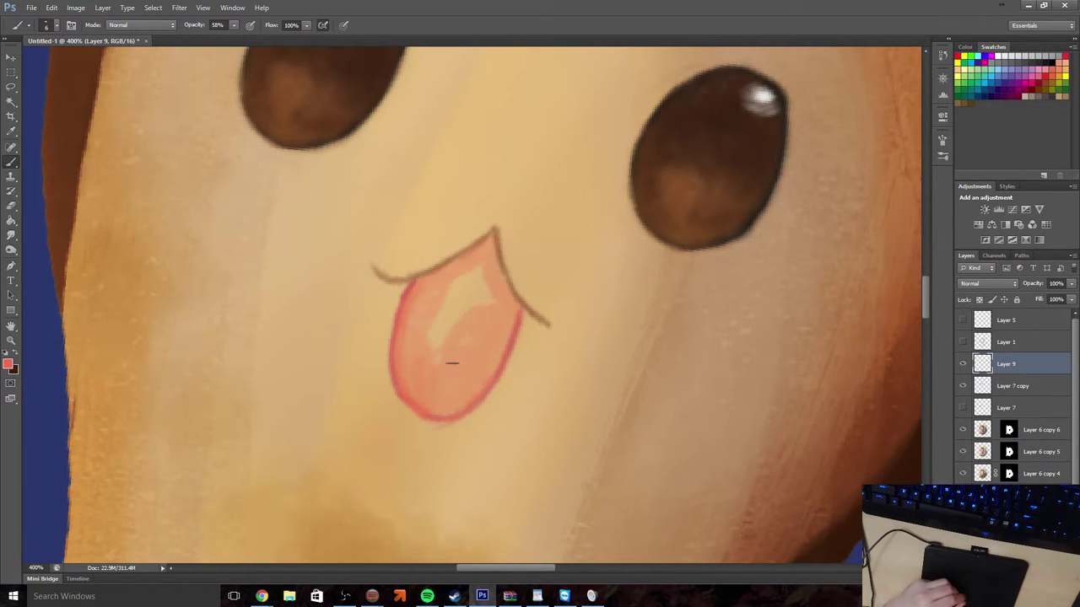
left_click_drag(462, 308, 460, 312)
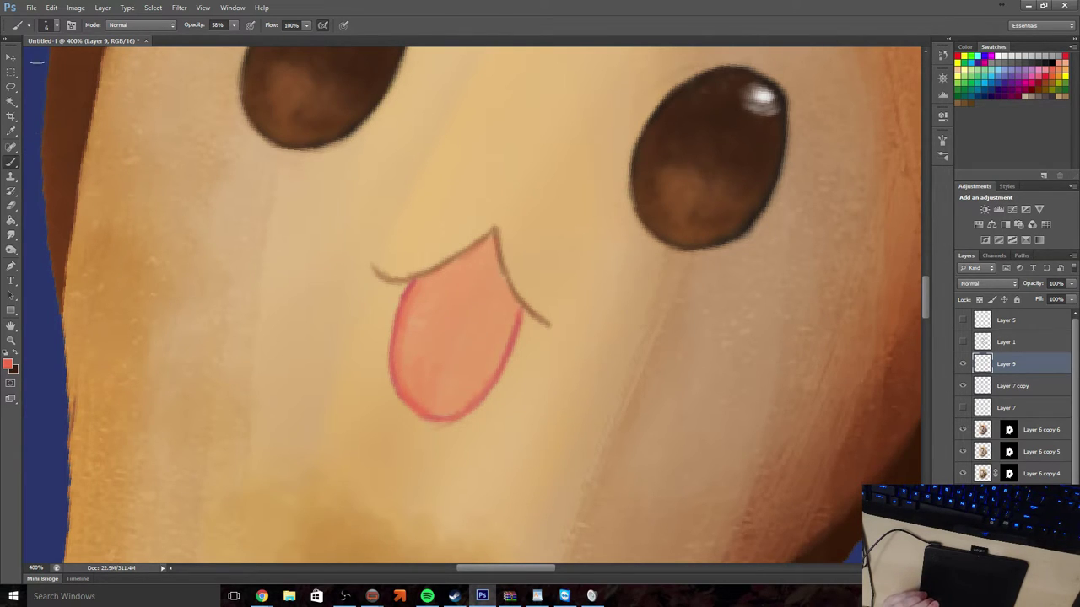
Raise the brush opacity to 100%, trace the upper lip in coral and draw the tongue's curved upper edge inside the mouth
left_click(56, 29)
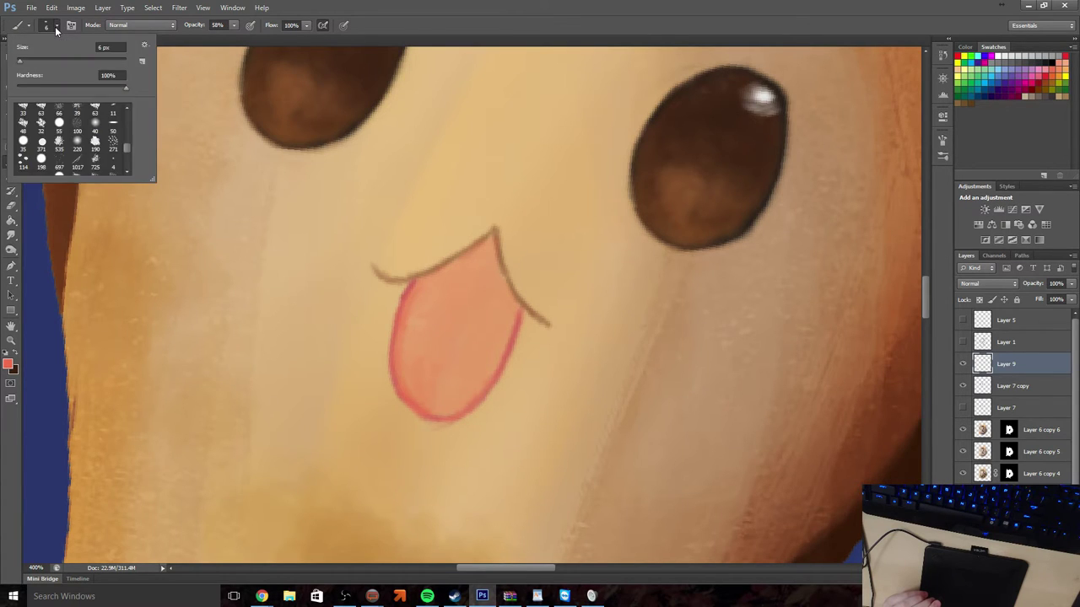
left_click(56, 31)
left_click(234, 26)
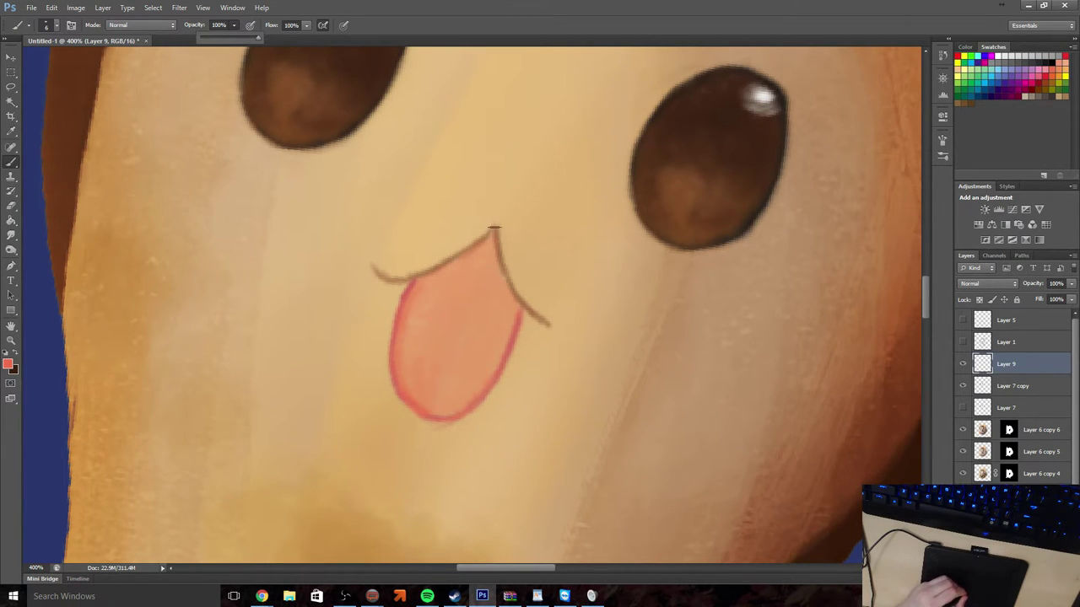
left_click(498, 251)
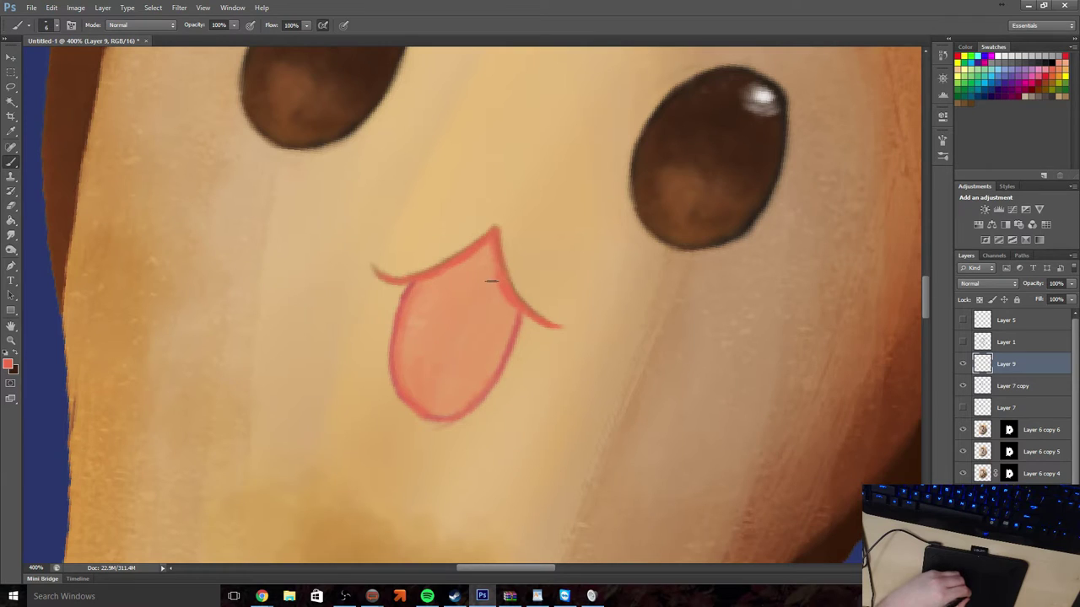
left_click_drag(449, 302, 408, 358)
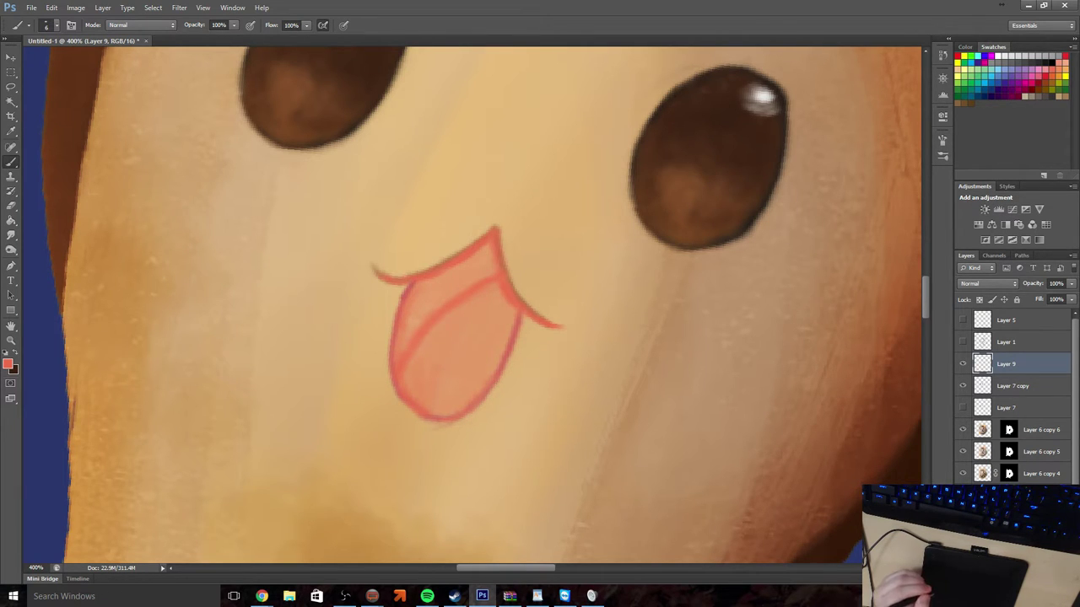
Paint the mouth cavity above the tongue's edge in a darker red, #c7482b
left_click(11, 367)
left_click(496, 201)
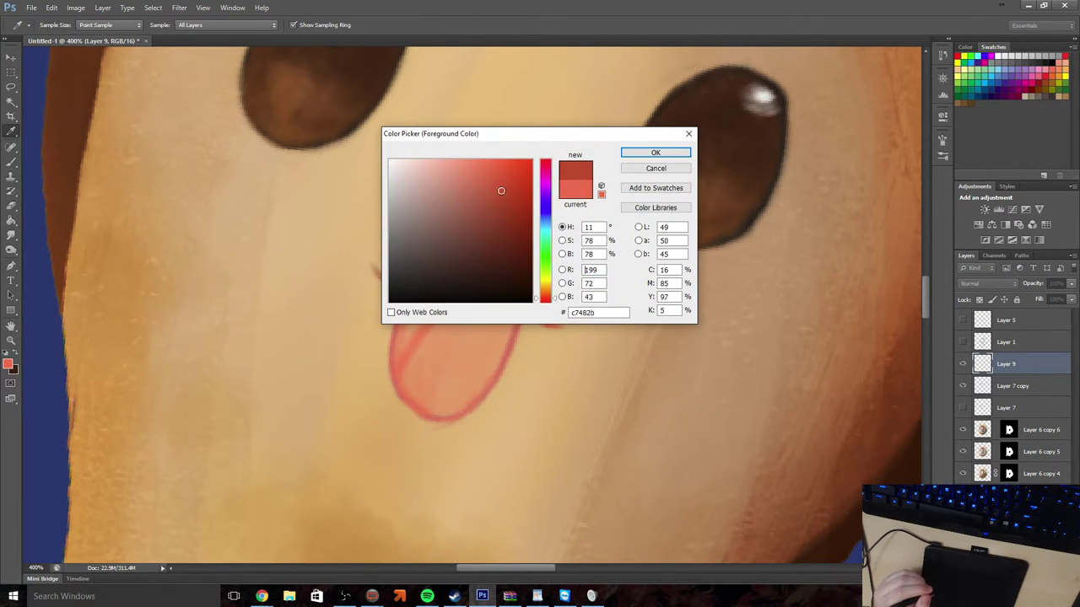
left_click(643, 157)
key("b")
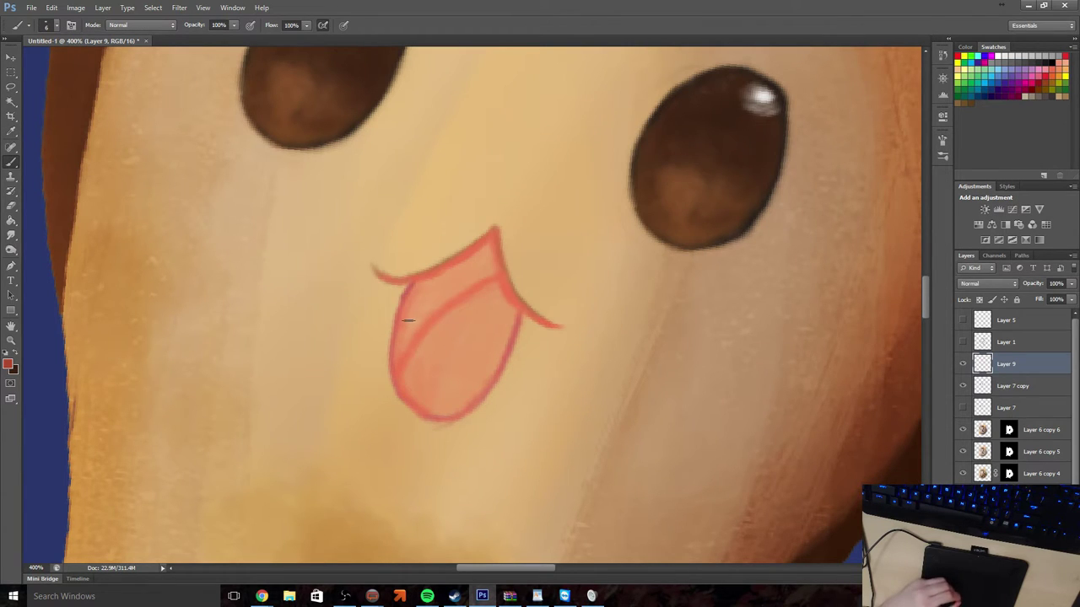
mouse_move(409, 310)
left_mouse_down()
mouse_move(397, 363)
mouse_move(420, 284)
mouse_move(404, 321)
mouse_move(410, 298)
mouse_move(436, 277)
mouse_move(407, 324)
left_mouse_up()
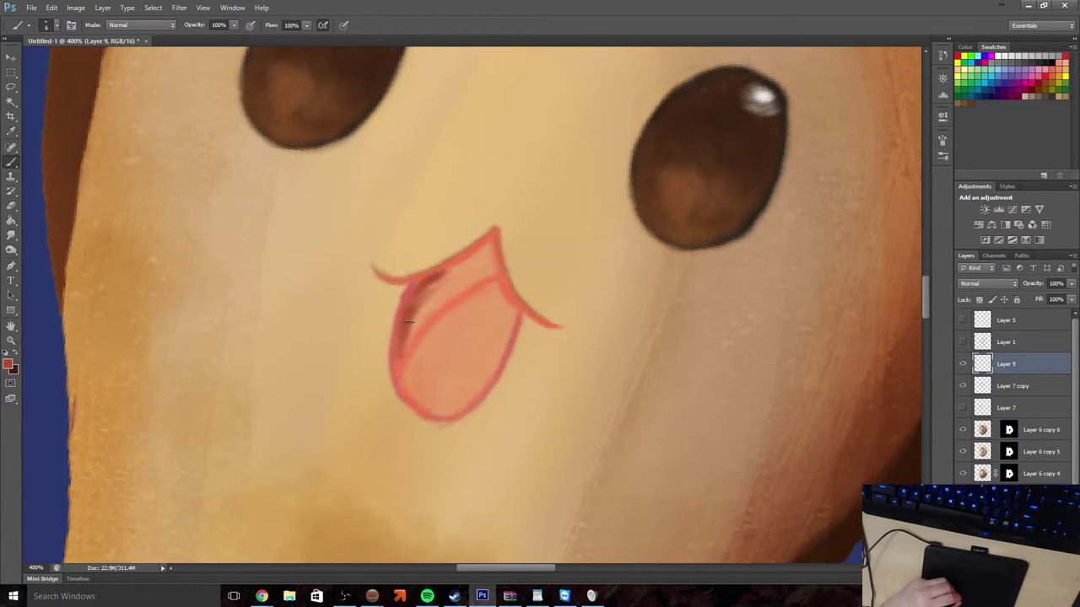
mouse_move(448, 293)
left_mouse_down()
mouse_move(408, 342)
mouse_move(447, 287)
mouse_move(435, 314)
left_mouse_up()
mouse_move(460, 272)
left_mouse_down()
mouse_move(438, 302)
mouse_move(427, 294)
mouse_move(470, 259)
left_mouse_up()
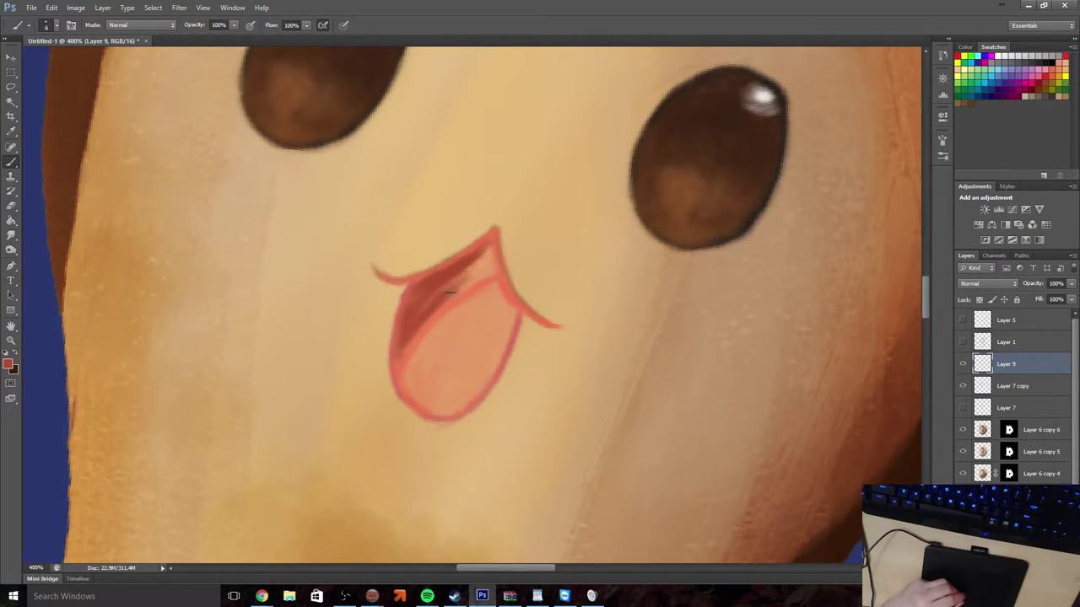
mouse_move(487, 251)
left_mouse_down()
mouse_move(439, 295)
mouse_move(452, 297)
mouse_move(422, 331)
left_mouse_up()
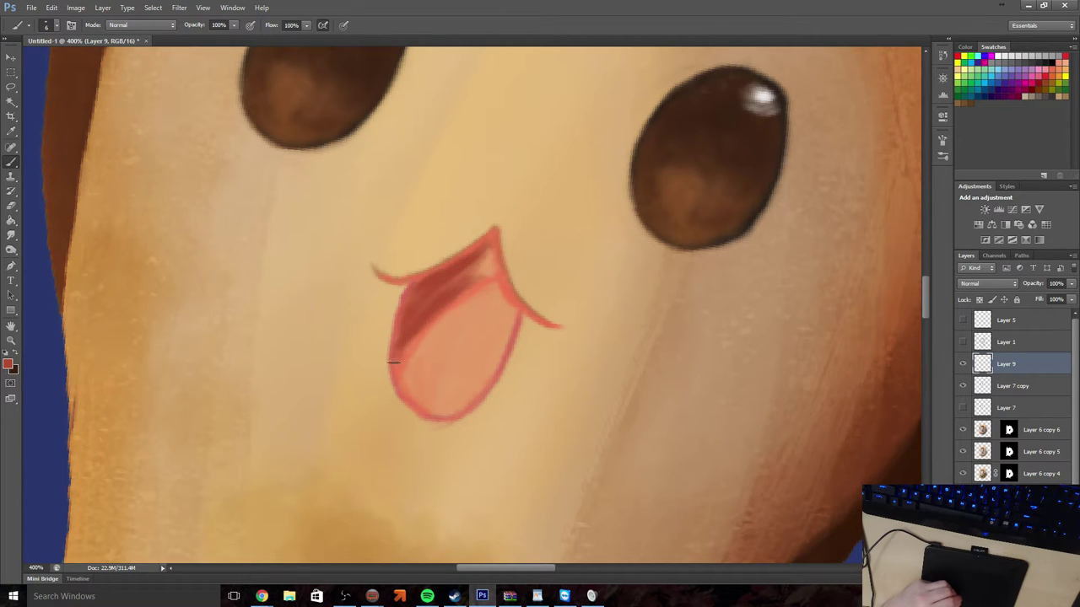
left_click_drag(483, 277, 452, 296)
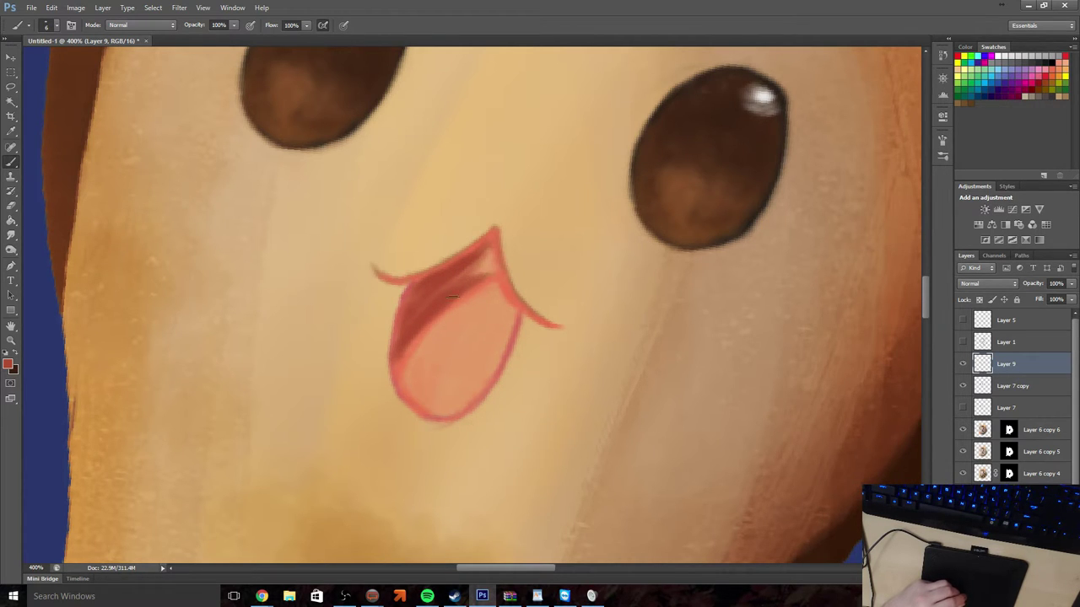
mouse_move(493, 258)
left_mouse_down()
mouse_move(411, 321)
mouse_move(492, 266)
left_mouse_up()
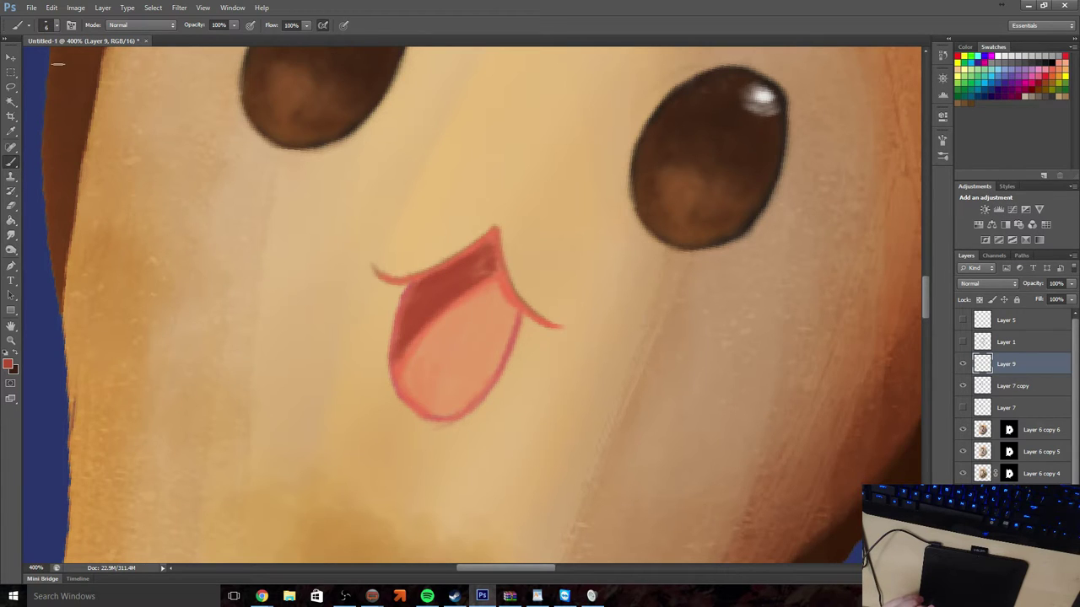
Switch to the 190 px textured brush preset at 48 px, try a dark red stroke over the tongue and undo it
left_click(46, 24)
left_click(95, 140)
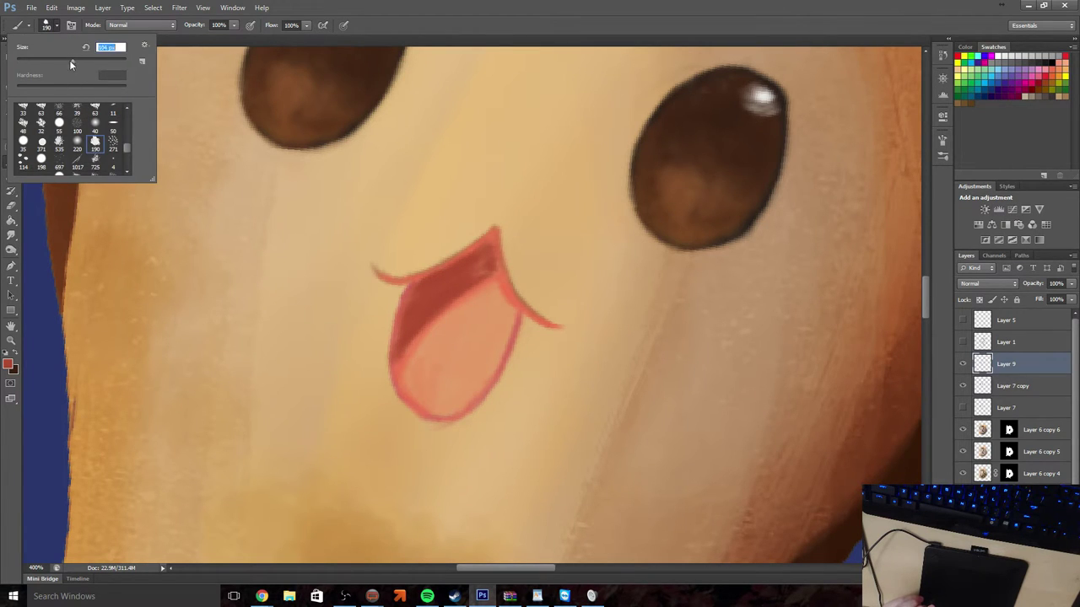
left_click_drag(472, 296, 501, 358)
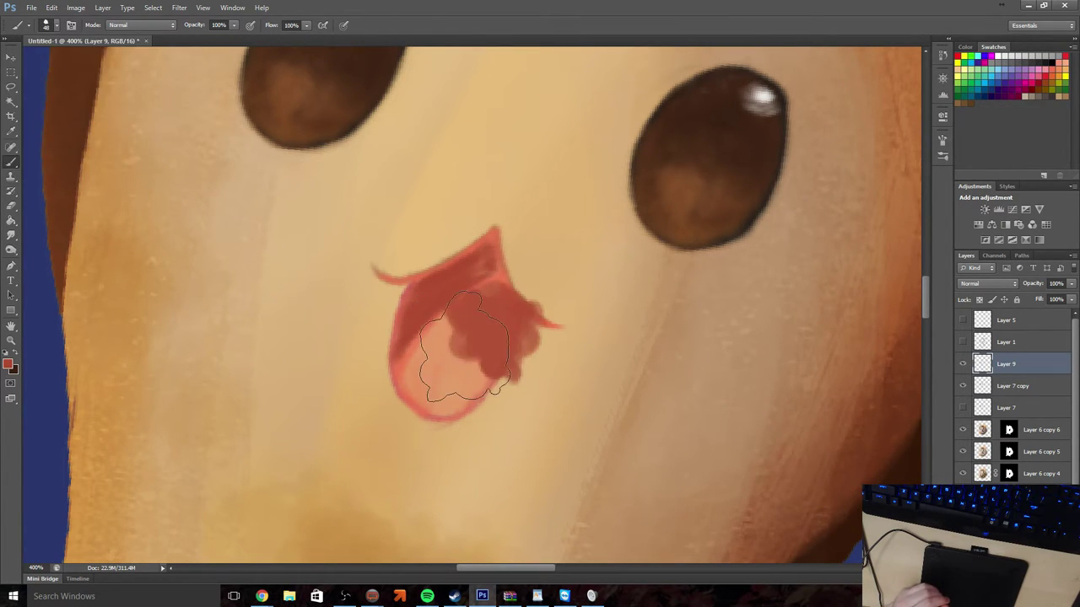
left_click(53, 7)
left_click(68, 15)
Reduce the textured brush's size, test a stroke on the tongue at 56% opacity and undo it
left_click(234, 25)
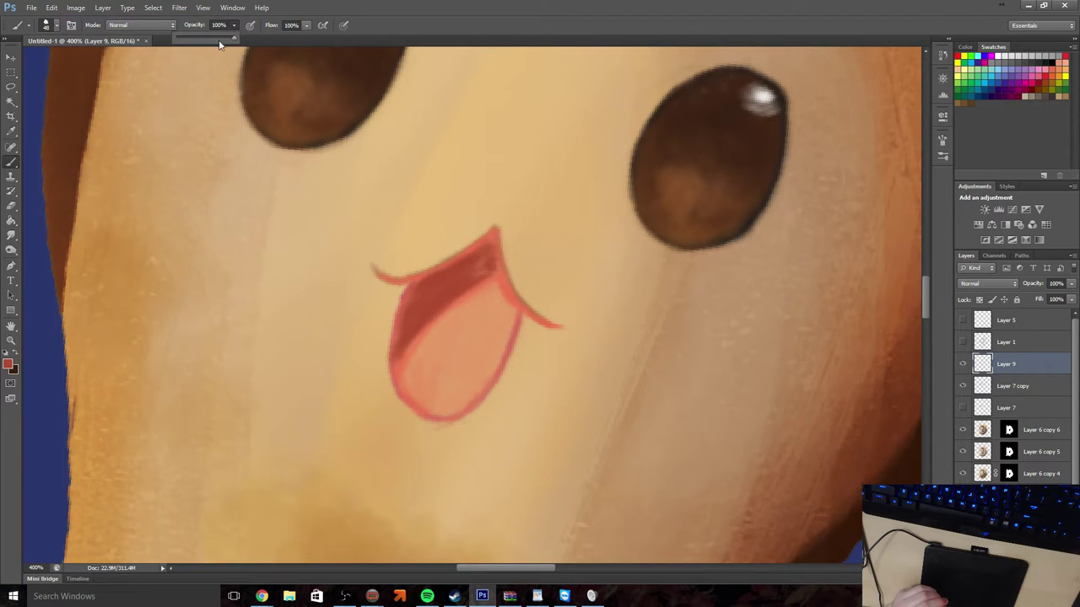
left_click(53, 25)
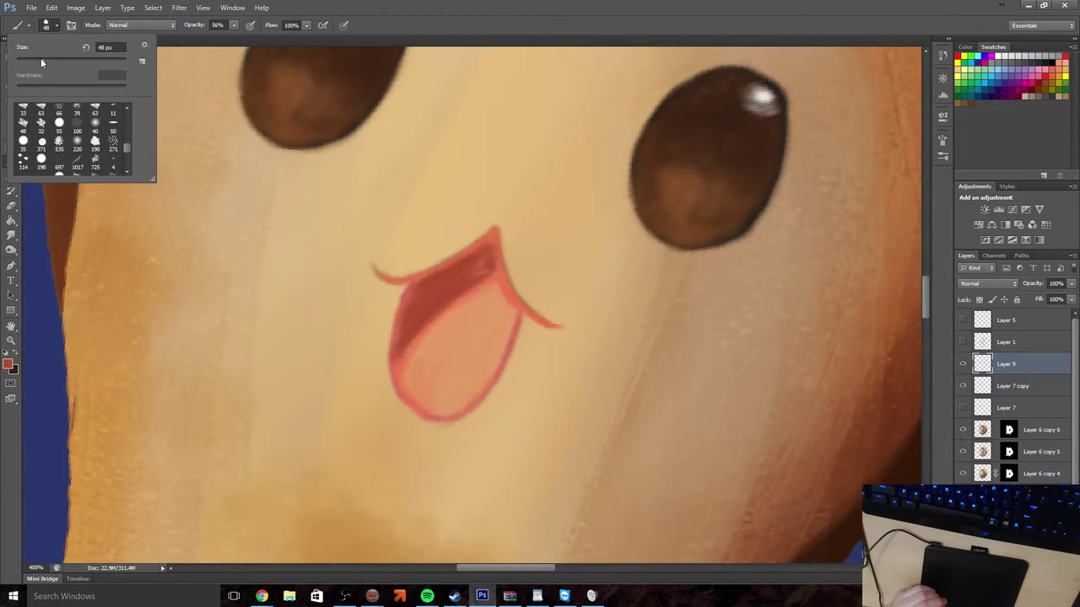
left_click_drag(41, 58, 36, 60)
left_click_drag(449, 338, 447, 363)
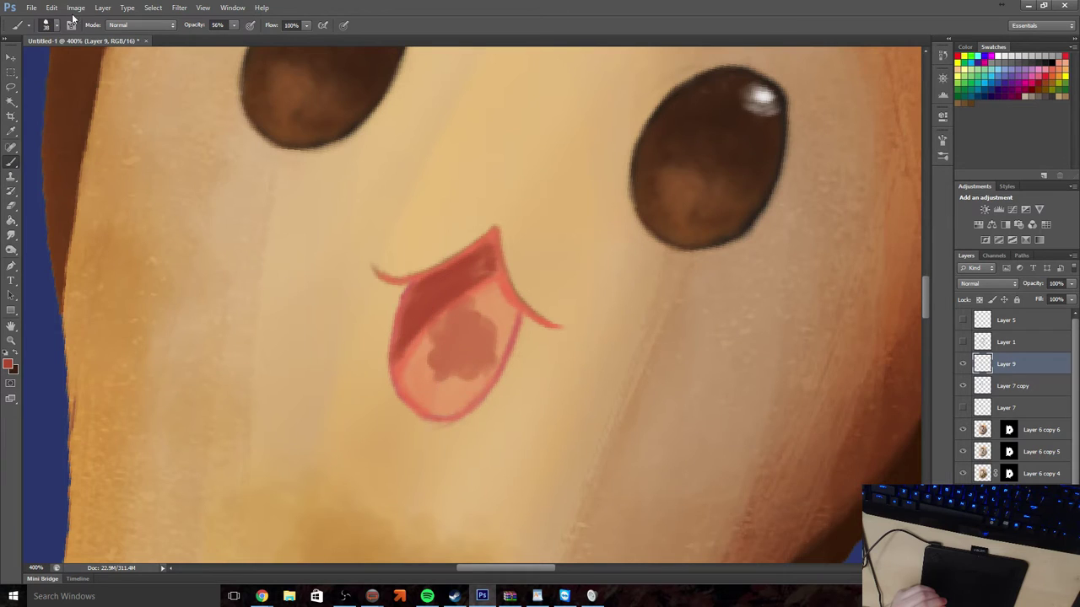
left_click(52, 7)
left_click(68, 14)
Lower the brush opacity to 8% and softly shade the tongue with the textured brush
left_click(234, 24)
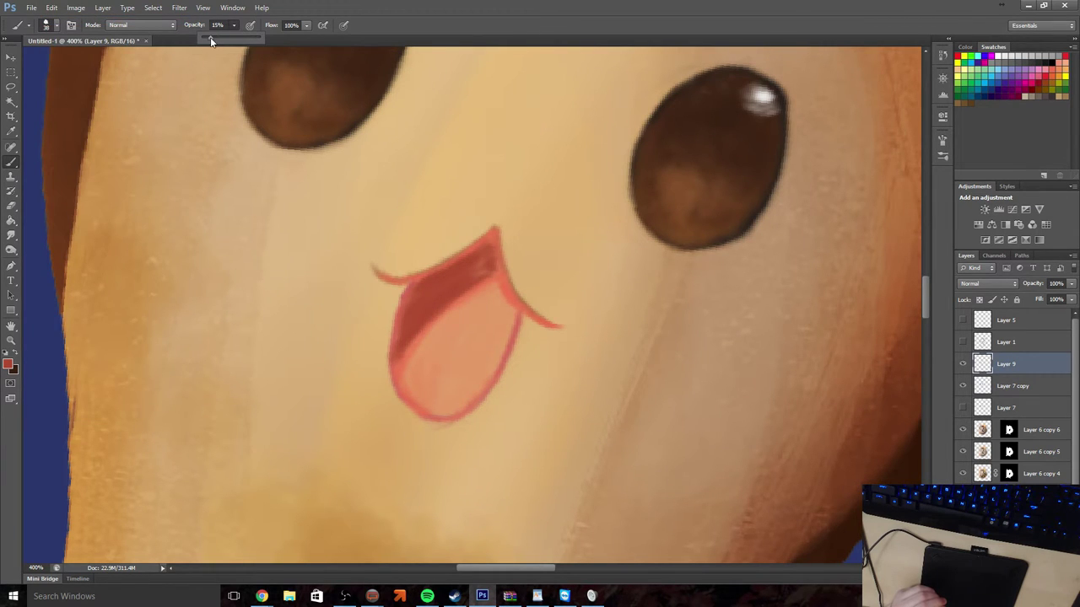
left_click_drag(210, 41, 207, 41)
left_click(445, 376)
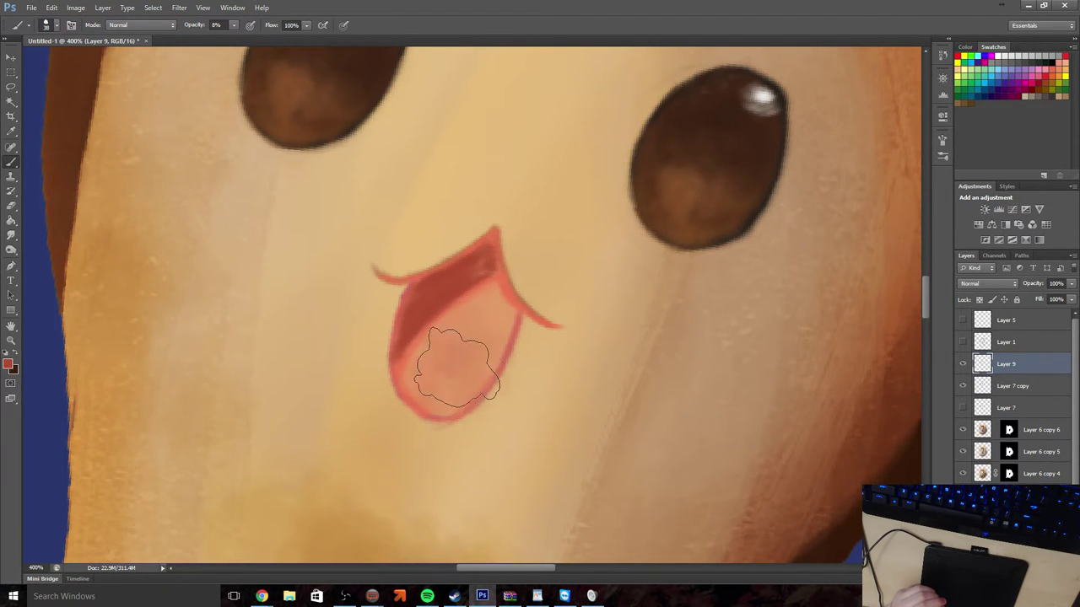
mouse_move(457, 369)
left_mouse_down()
mouse_move(410, 395)
mouse_move(478, 335)
mouse_move(478, 273)
mouse_move(426, 349)
left_mouse_up()
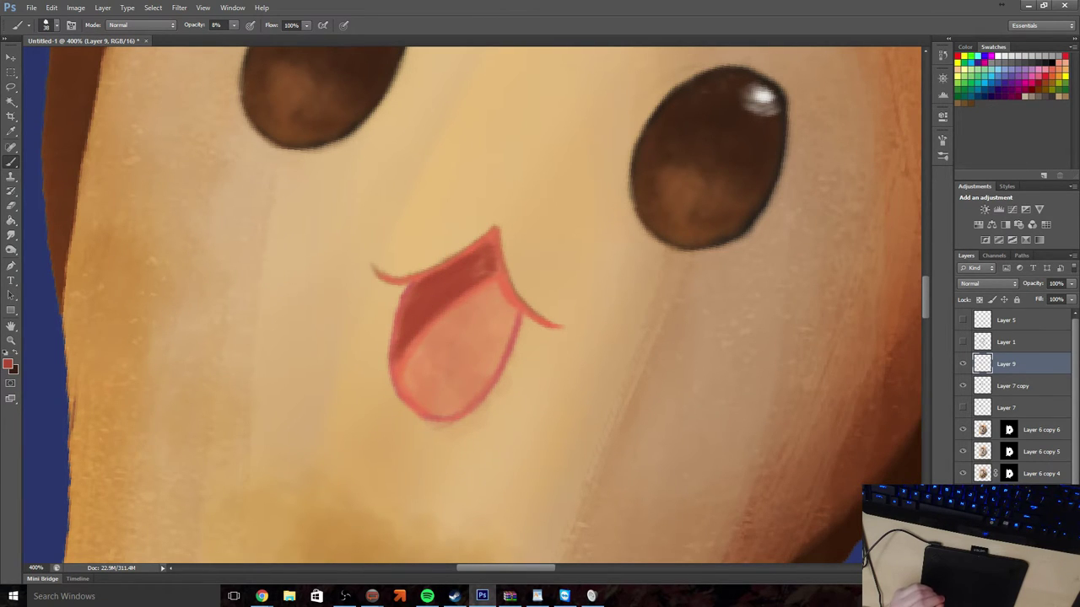
Return to the flat 50 px brush preset at 10 px and deepen the mouth cavity with dark red and dark brown strokes at 18% opacity
left_click(50, 25)
left_click(113, 125)
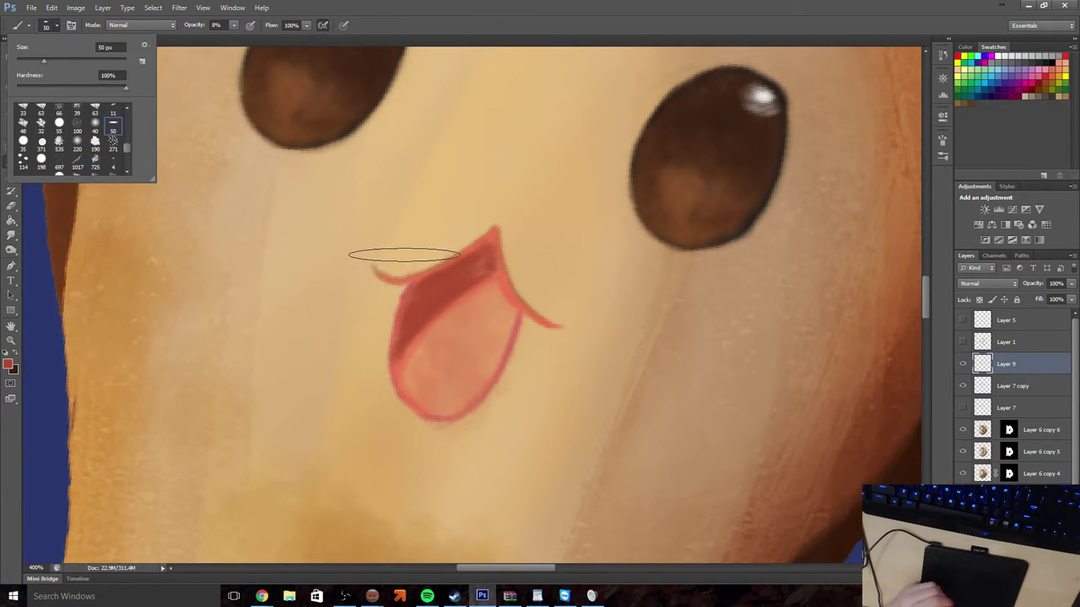
left_click(97, 46)
type("10")
key("Return")
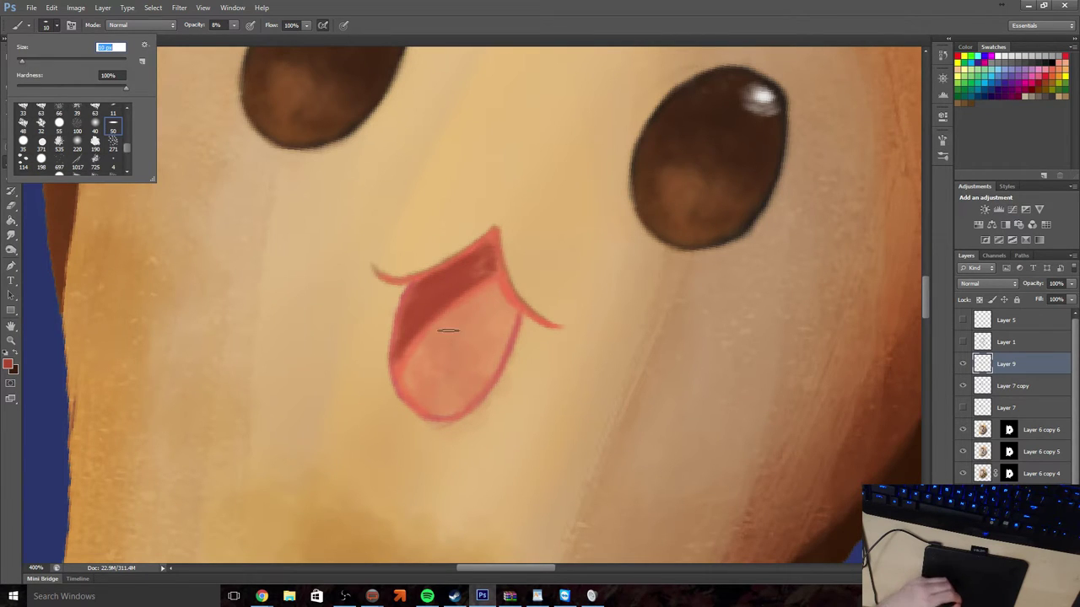
left_click(450, 284)
mouse_move(481, 267)
left_mouse_down()
mouse_move(487, 259)
mouse_move(419, 320)
mouse_move(404, 313)
left_mouse_up()
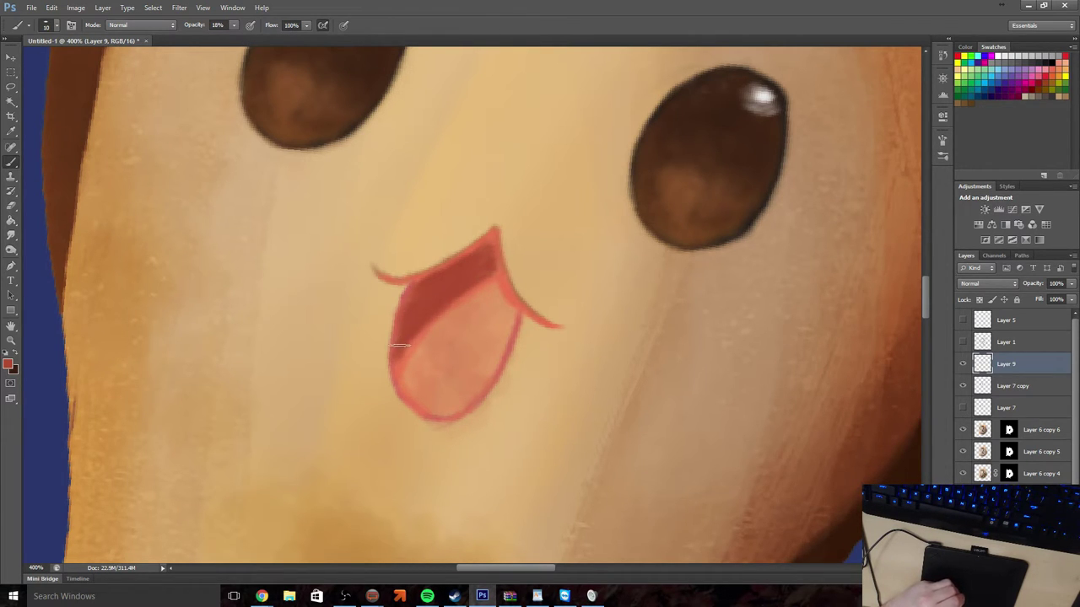
left_click(278, 317, "alt")
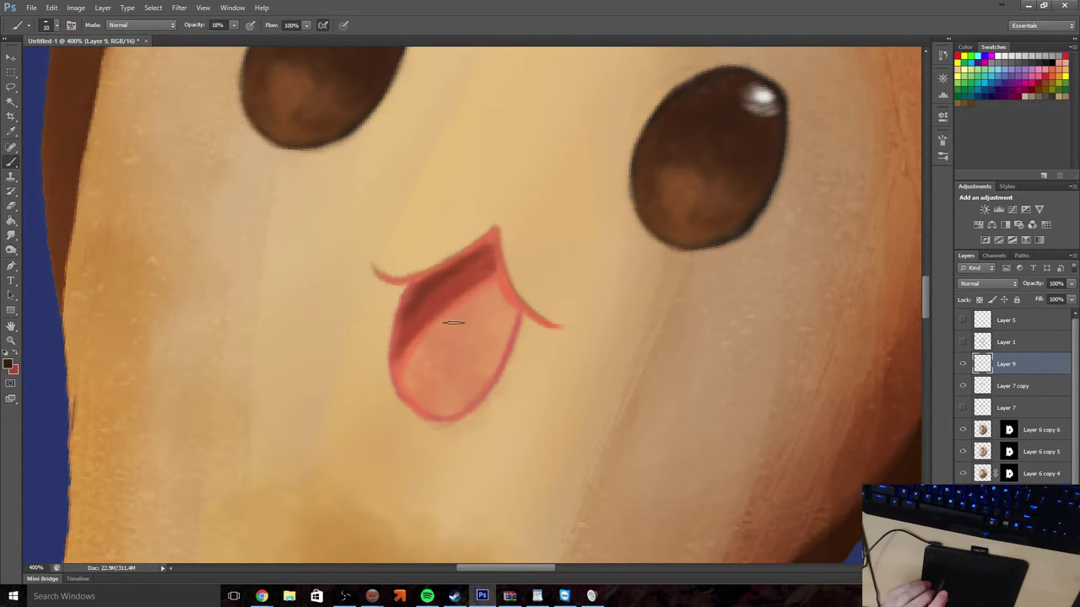
Add a new layer and paint two small near-white fangs inside the mouth with a 3 px brush at 78% opacity
left_click(10, 364)
left_click_drag(409, 181, 380, 174)
left_click(654, 152)
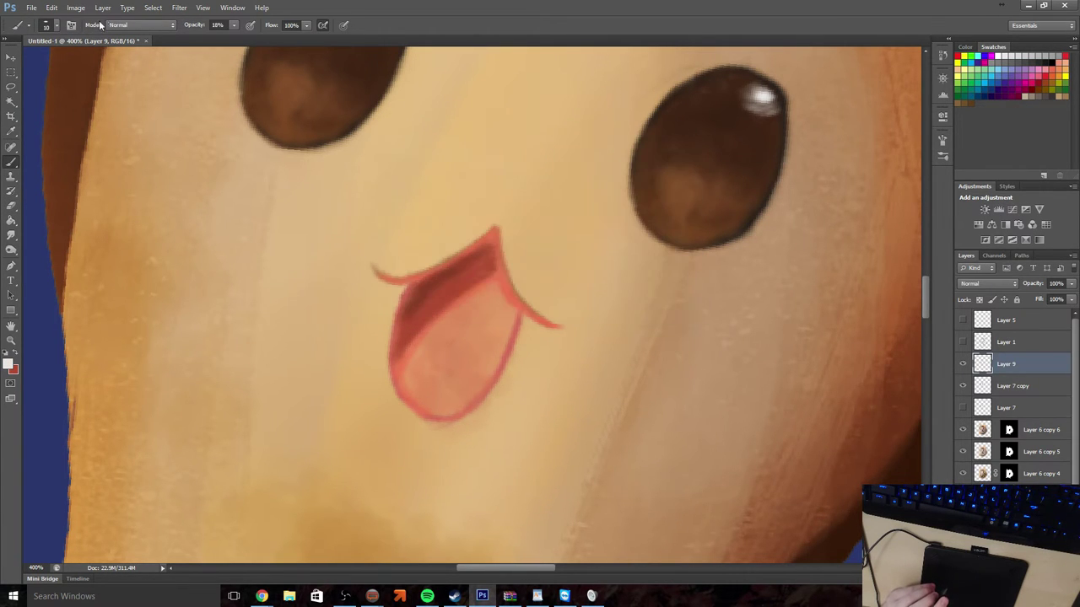
left_click(54, 26)
left_click_drag(27, 66, 17, 66)
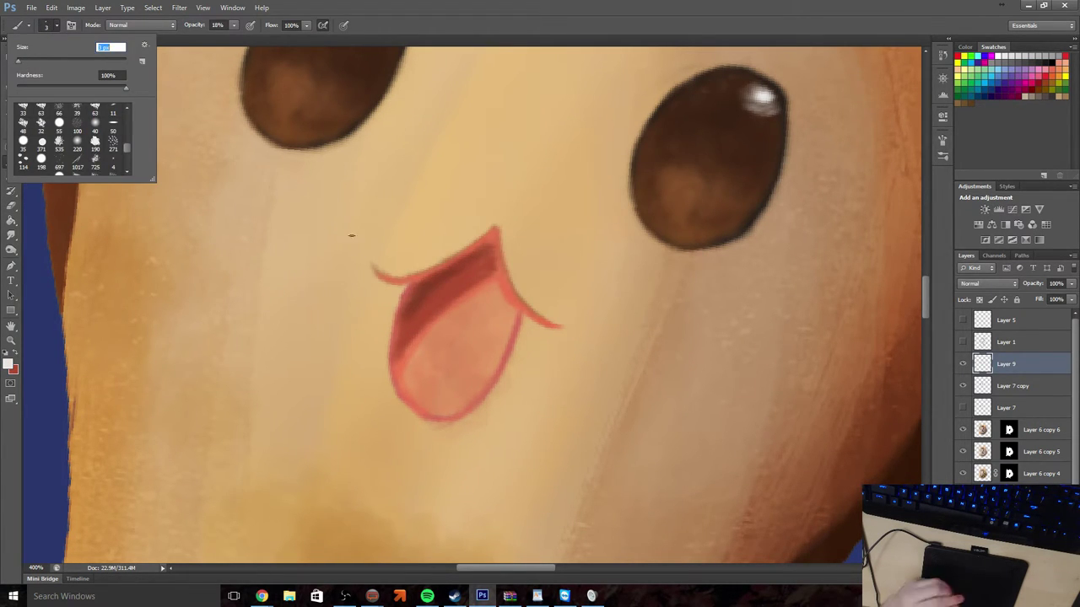
key("Return")
key("ctrl+shift+alt+n")
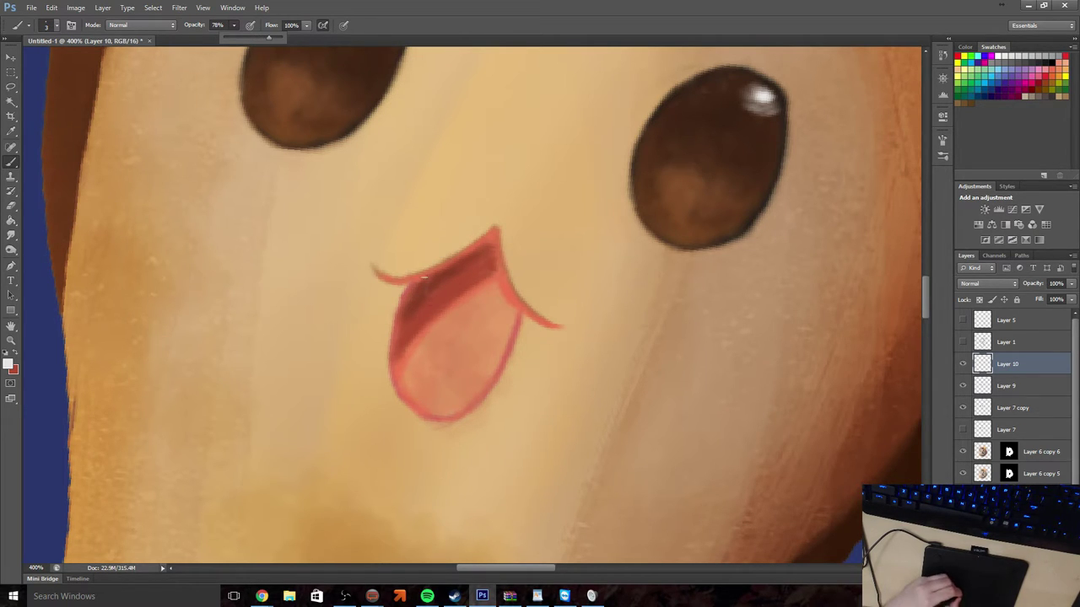
left_click_drag(267, 40, 270, 40)
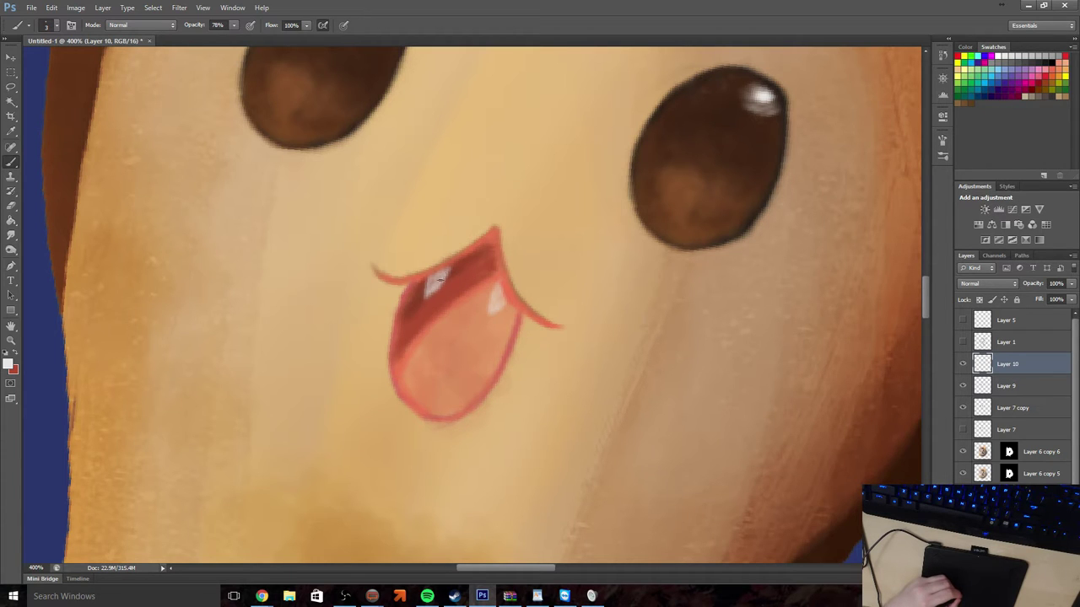
Select Layer 6 copy 6 and set the brush to 119 px at 33% opacity
left_click(11, 340)
scroll(432, 324, "down", 5)
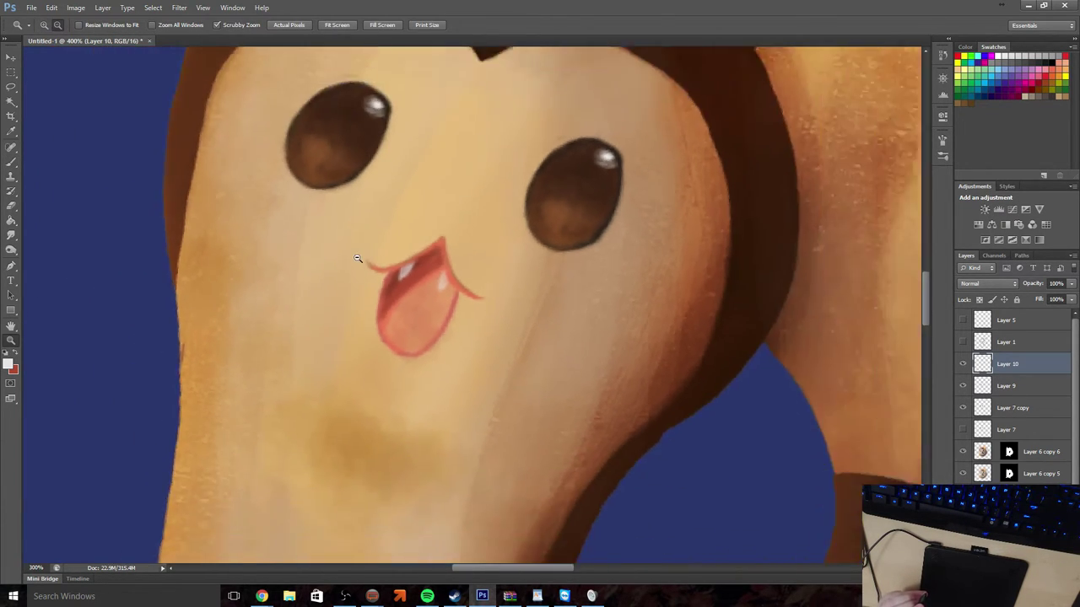
scroll(433, 324, "down", 3)
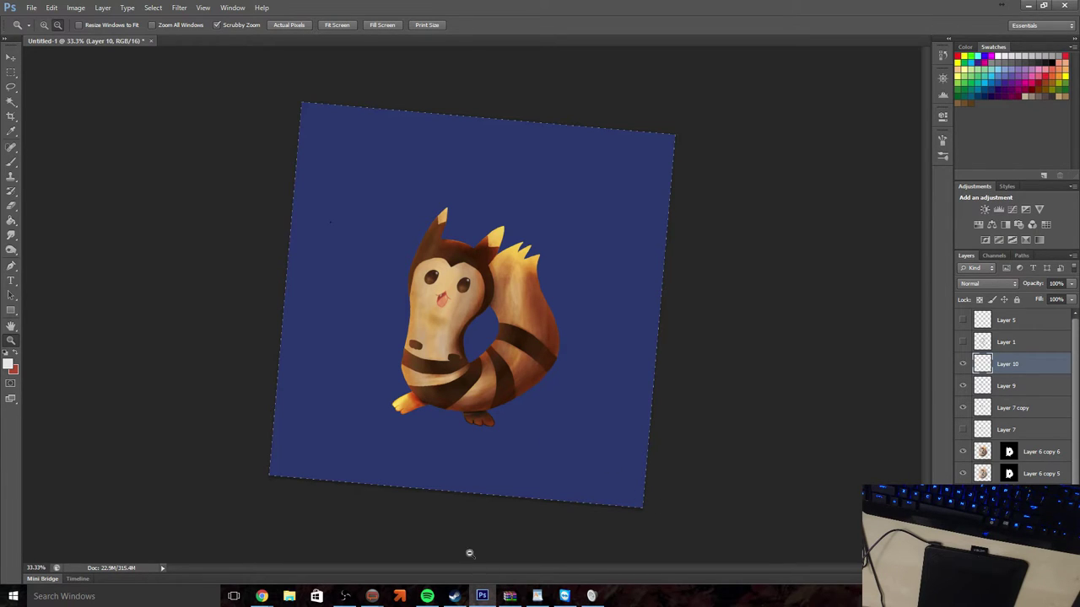
left_click(984, 453)
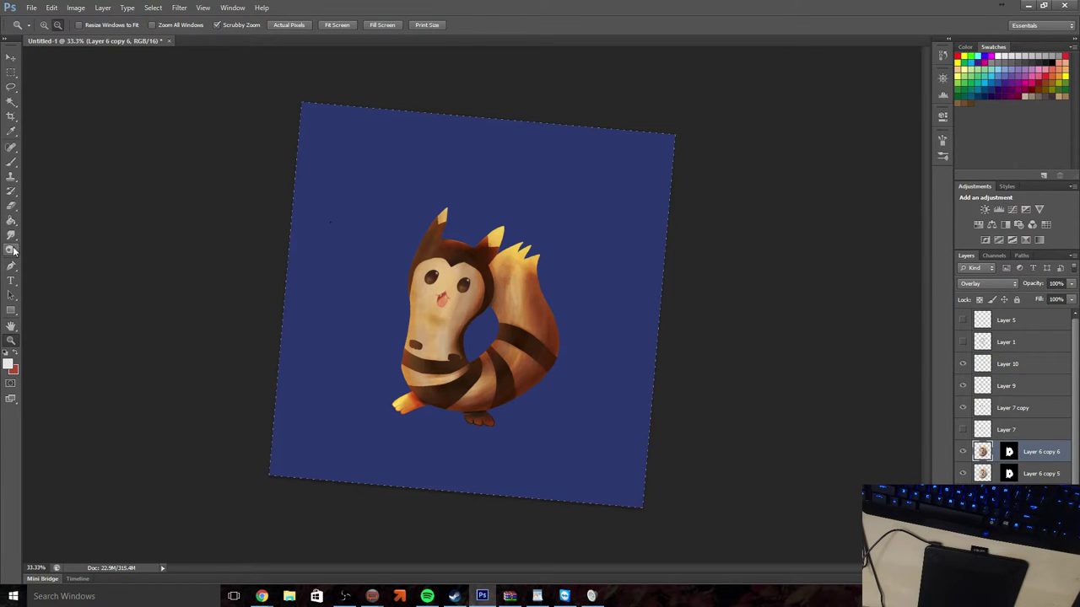
left_click(11, 160)
left_click(58, 26)
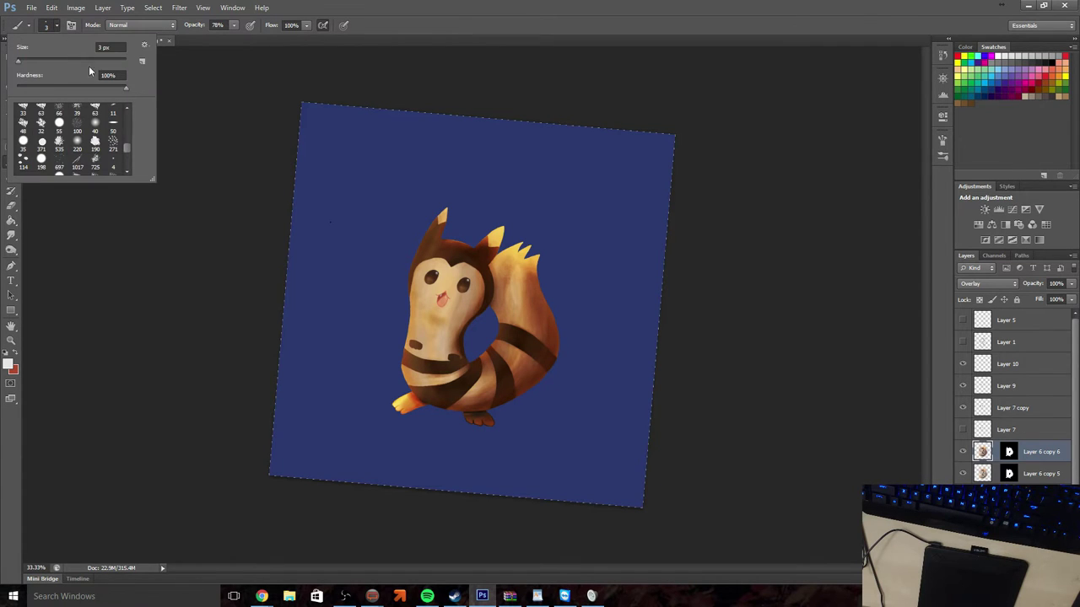
left_click_drag(23, 64, 42, 64)
left_click(233, 26)
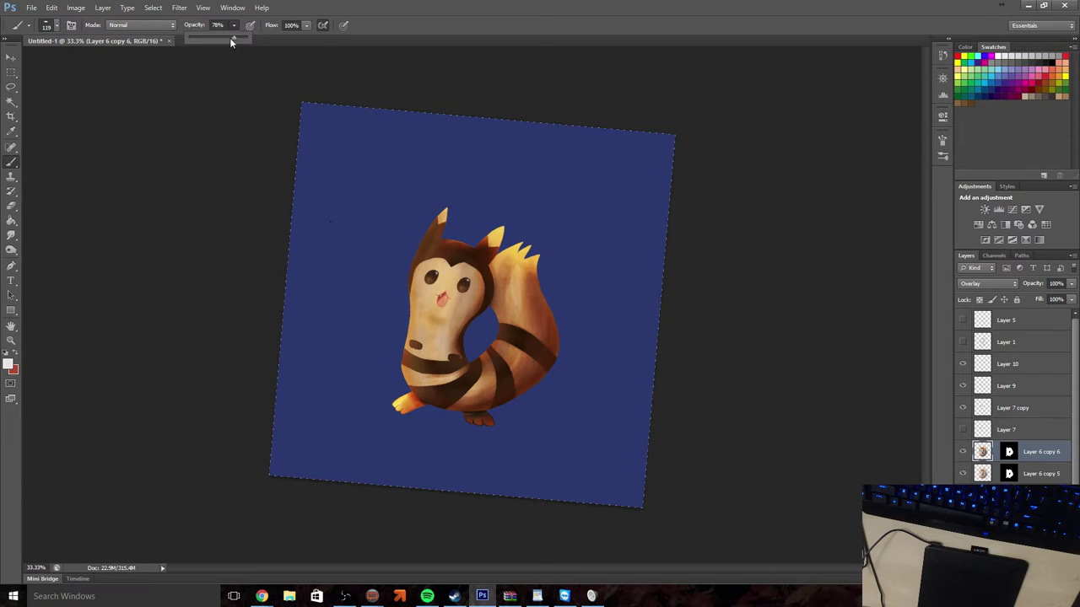
left_click_drag(230, 37, 210, 41)
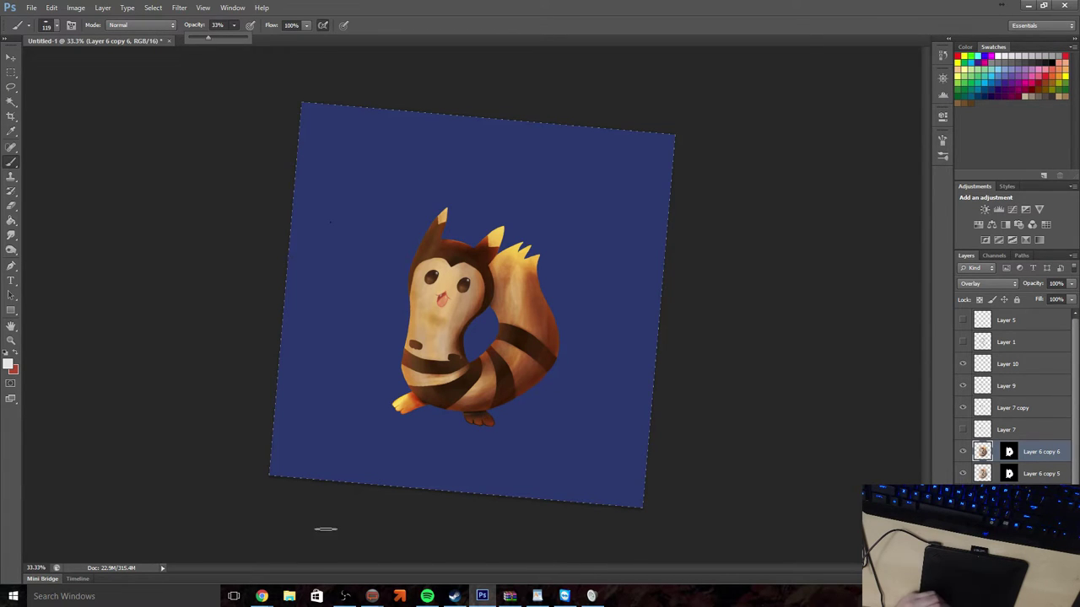
Try near-white strokes on and below the back foot at 33% opacity and undo them
left_click(474, 423)
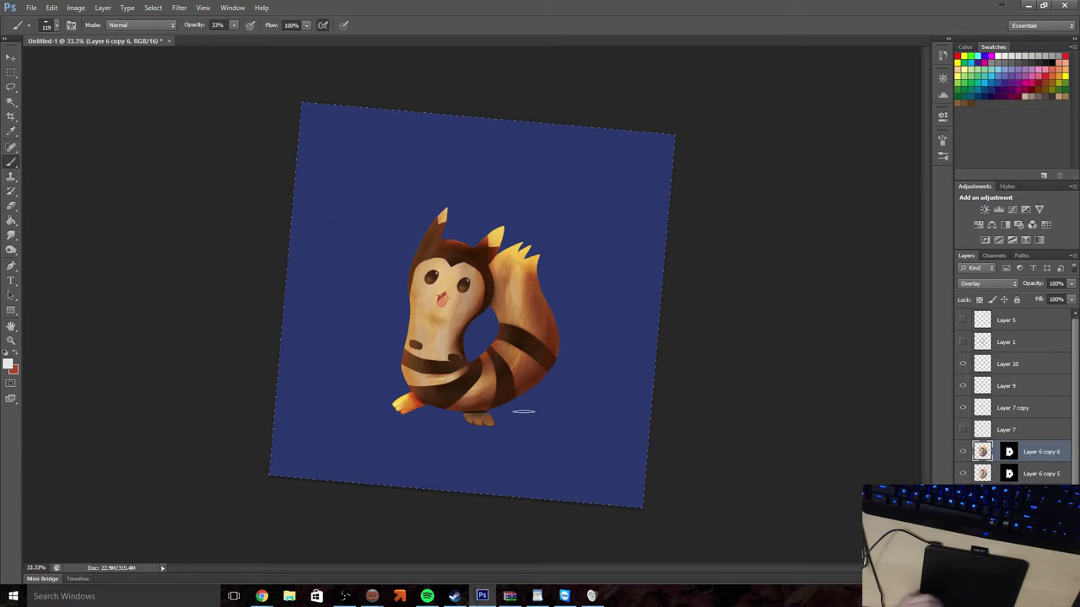
left_click(52, 8)
left_click(55, 17)
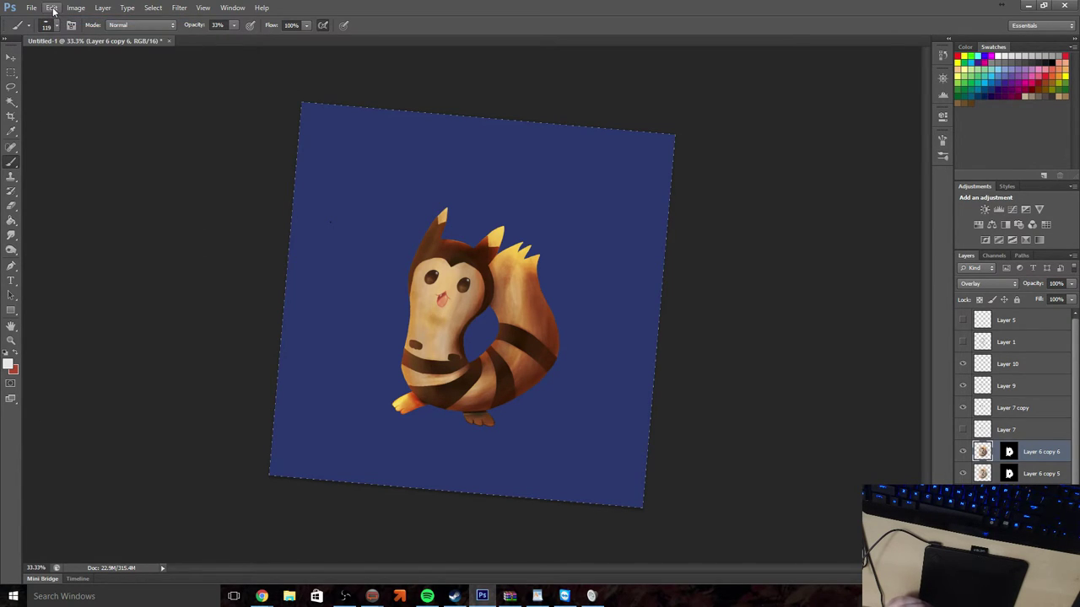
left_click(52, 7)
left_click(68, 41)
left_click(482, 442)
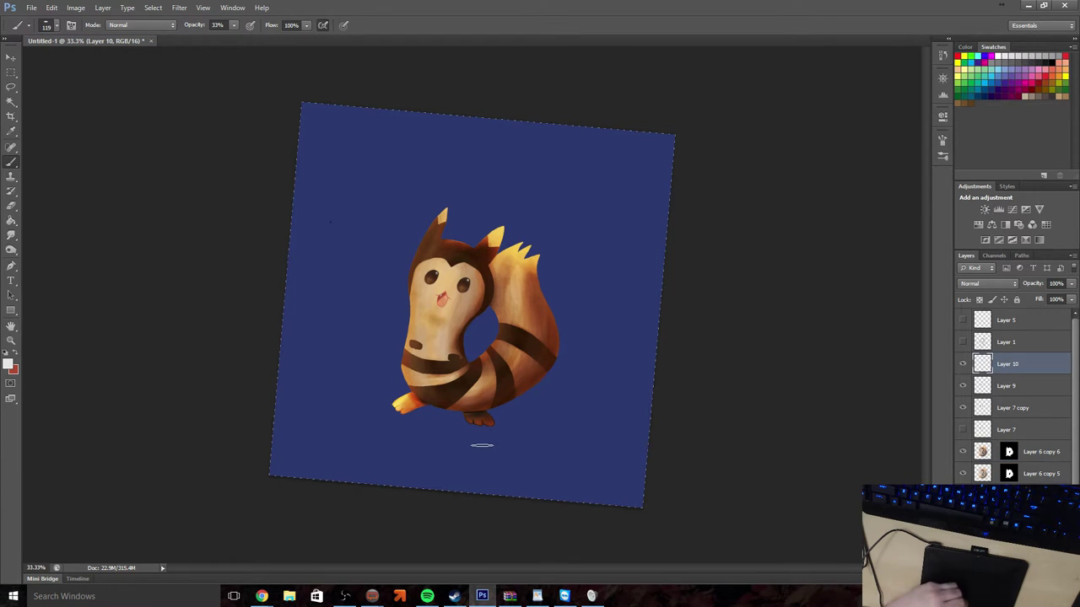
left_click(52, 8)
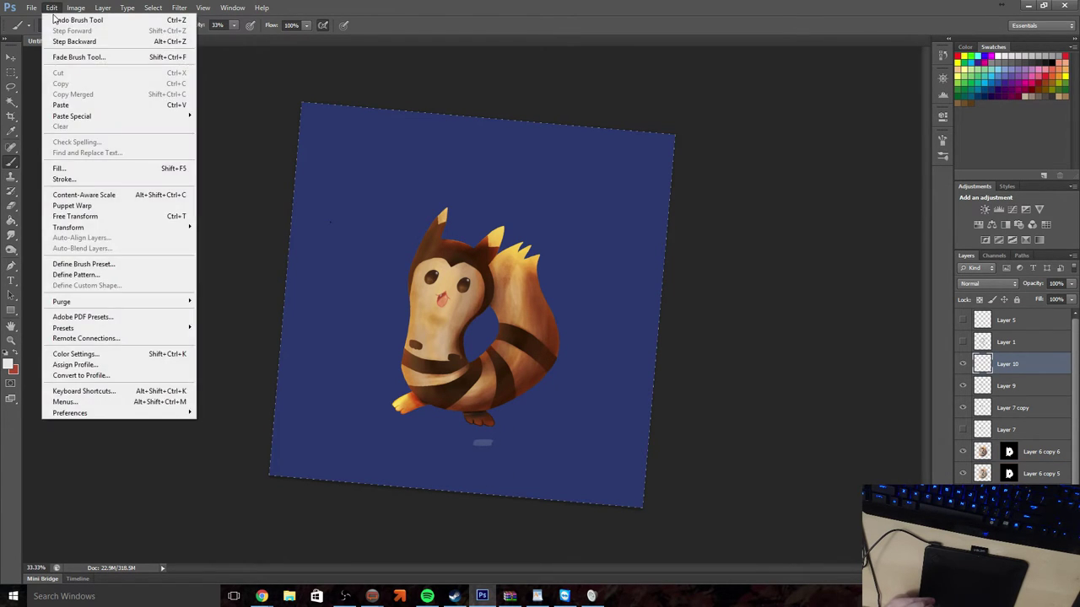
left_click(56, 17)
Lower the brush opacity to 15%, sample dark brown from the character and add a new layer above Layer 6 copy 6
left_click(984, 454)
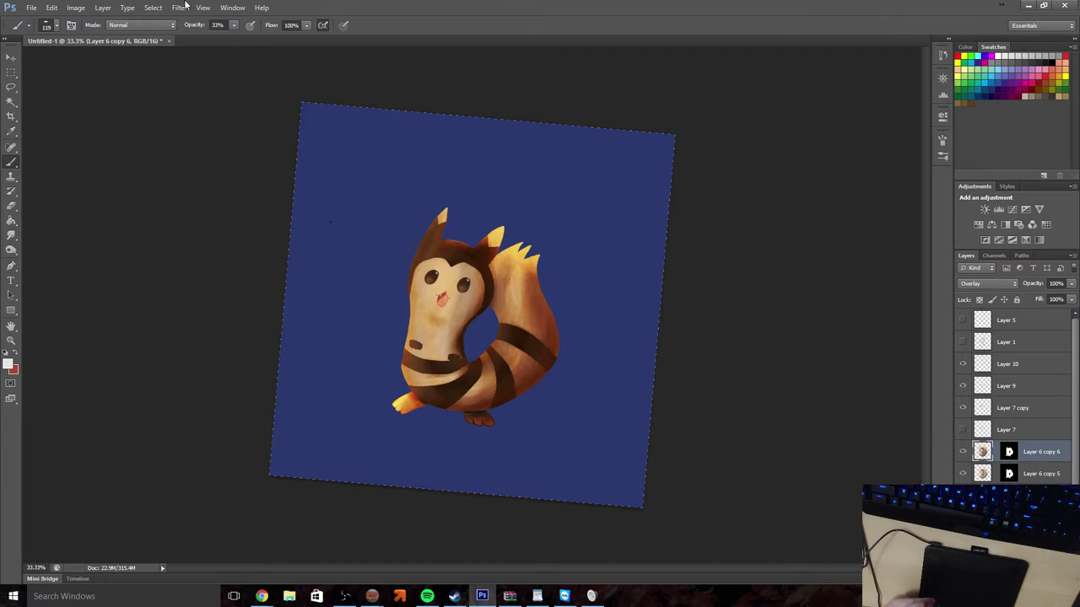
left_click(234, 25)
left_click_drag(230, 38, 222, 38)
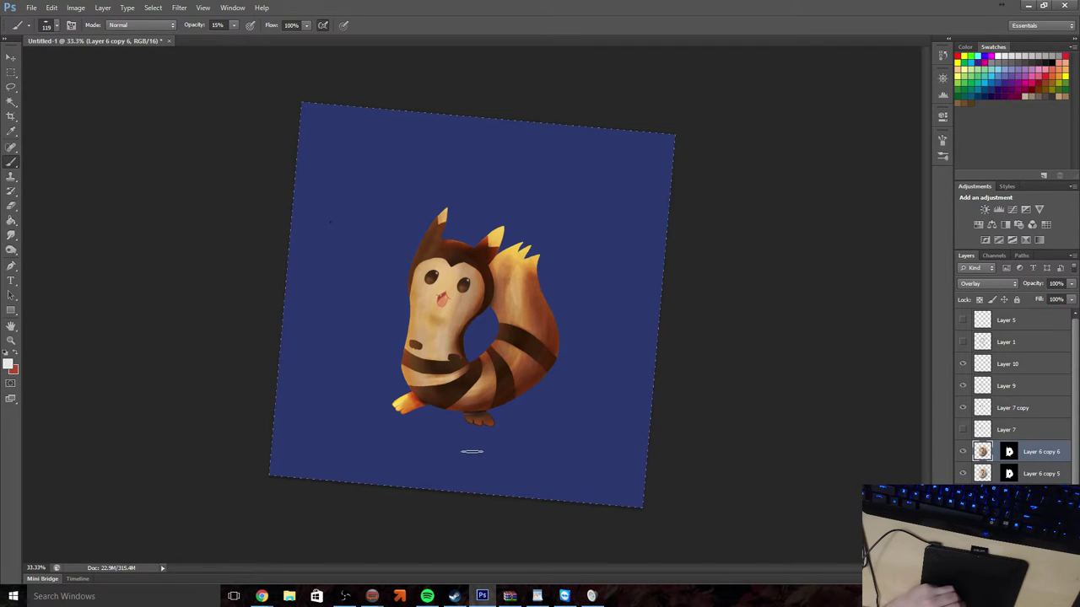
left_click(11, 132)
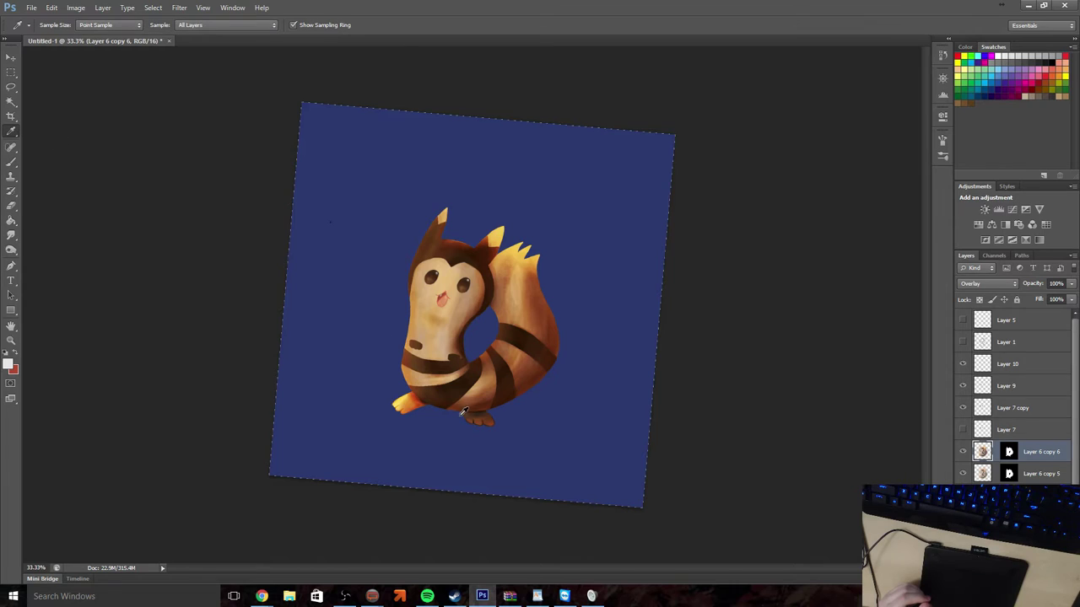
left_click(11, 161)
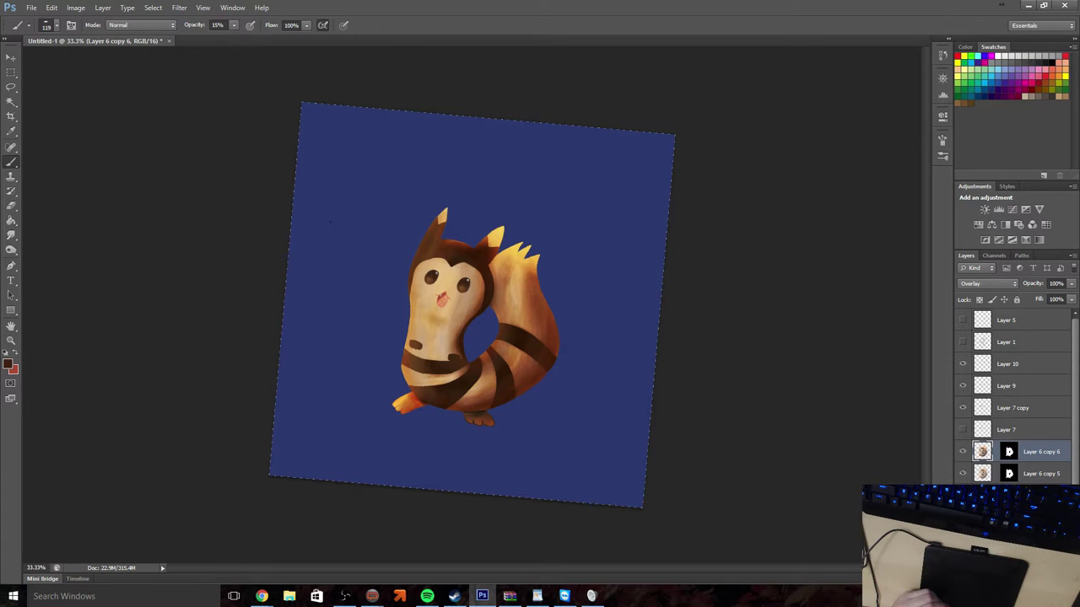
scroll(982, 453, "down", 1)
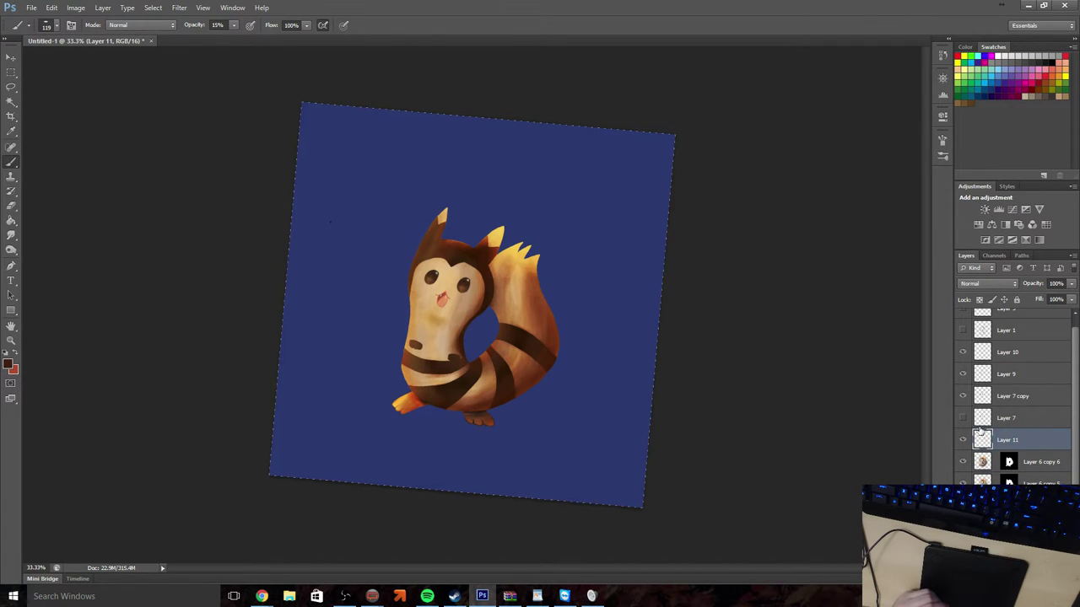
Duplicate Layer 6 copy 6, set the duplicate's blend mode to Normal and move it below the original
left_click(995, 464)
key("ctrl+j")
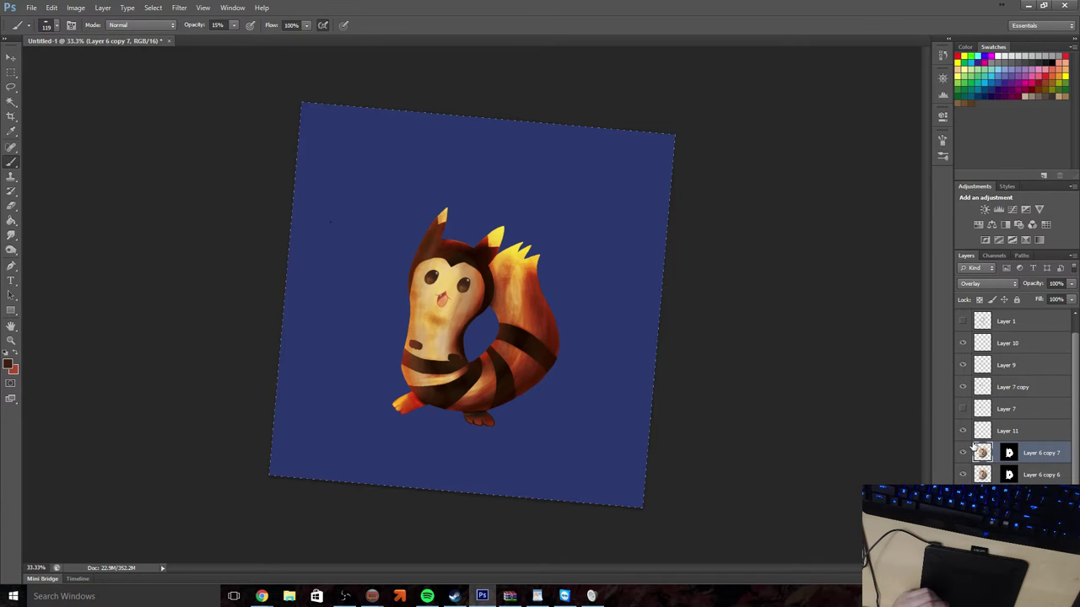
left_click(987, 283)
left_click(985, 297)
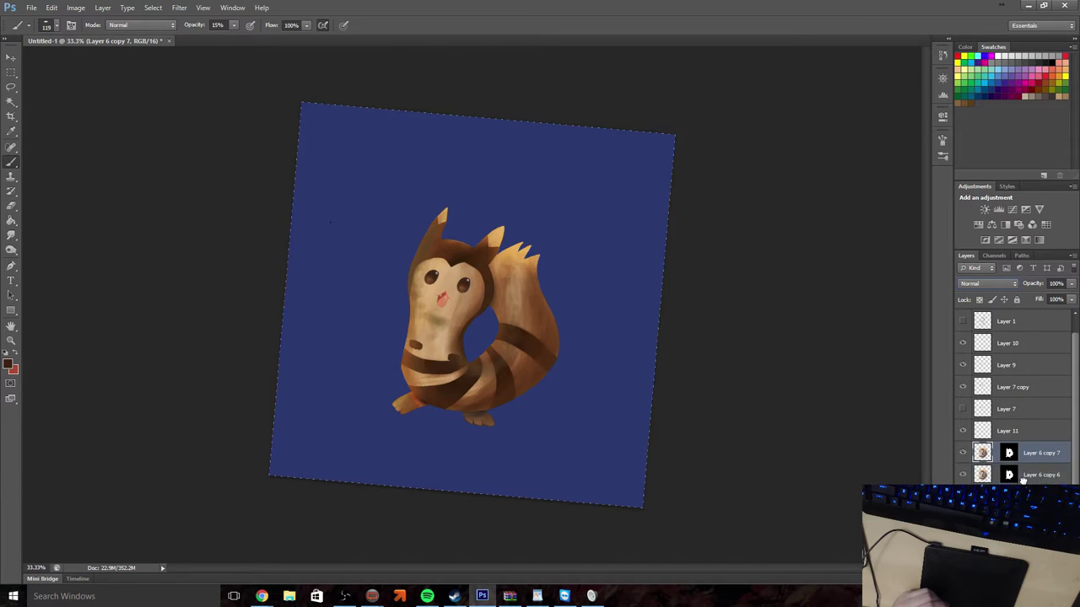
key("ctrl+bracketleft")
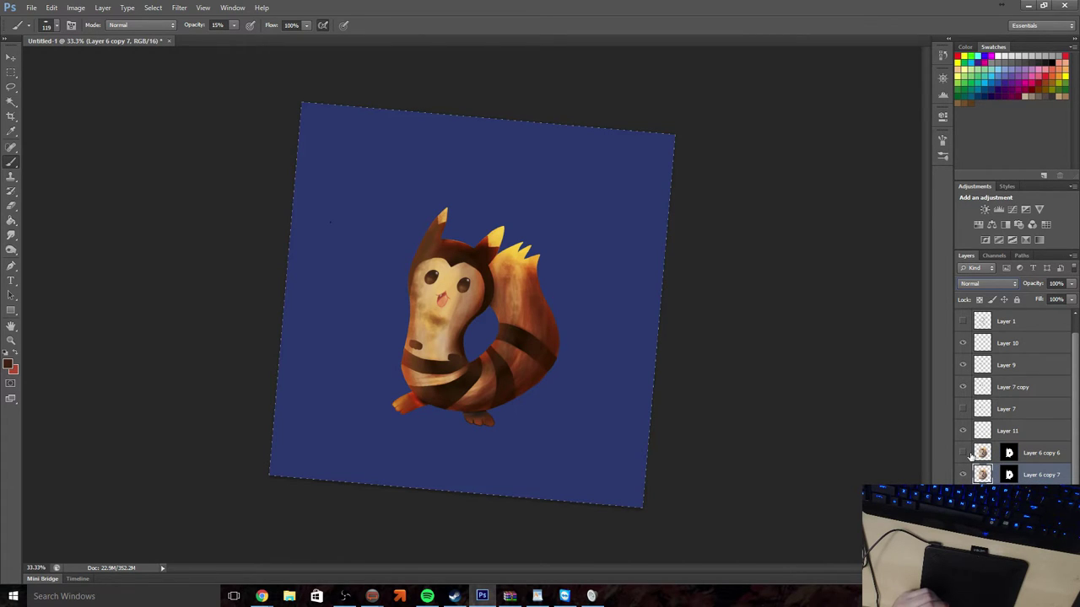
Toggle the visibility of Layer 6 copy 6 to compare the effect and delete the Normal-mode duplicate
left_click(962, 453)
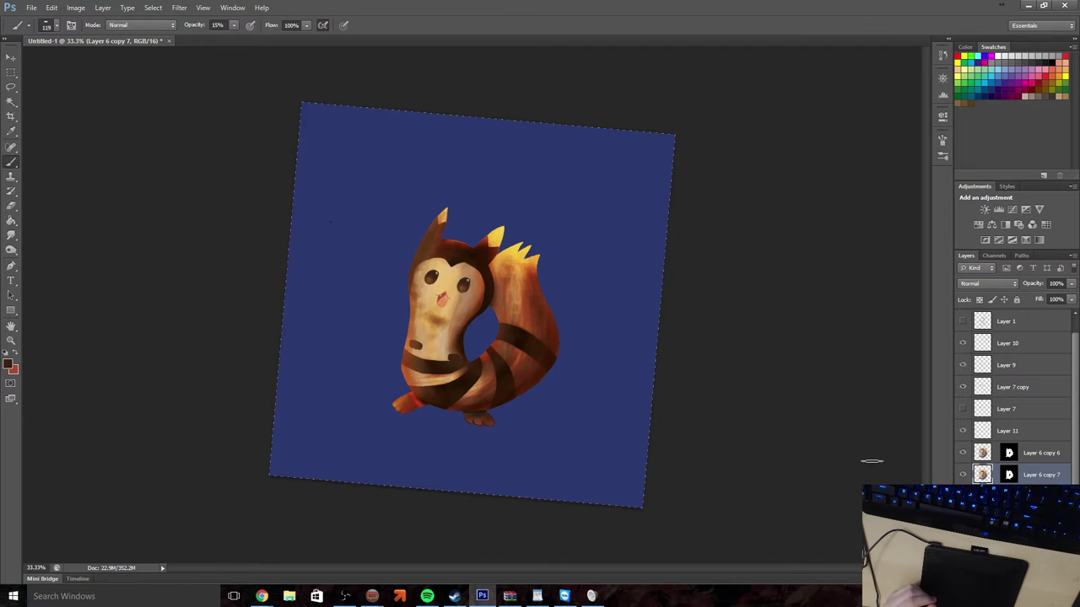
left_click(11, 205)
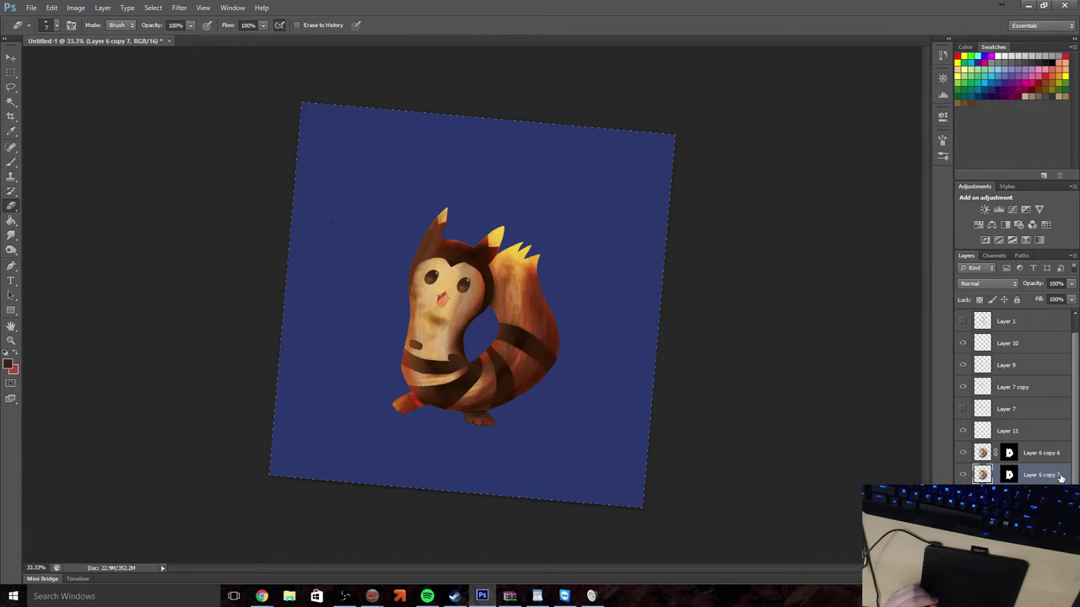
key("Delete")
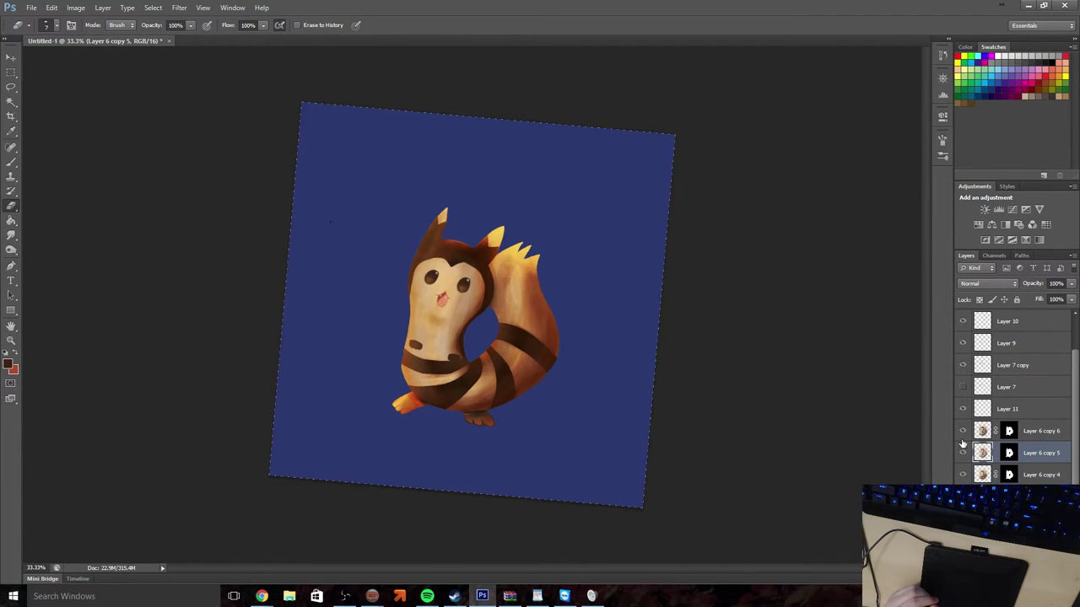
Select Layer 6 copy 6 and set the eraser to 28 px at 21% opacity with adjusted hardness
left_click(1046, 431)
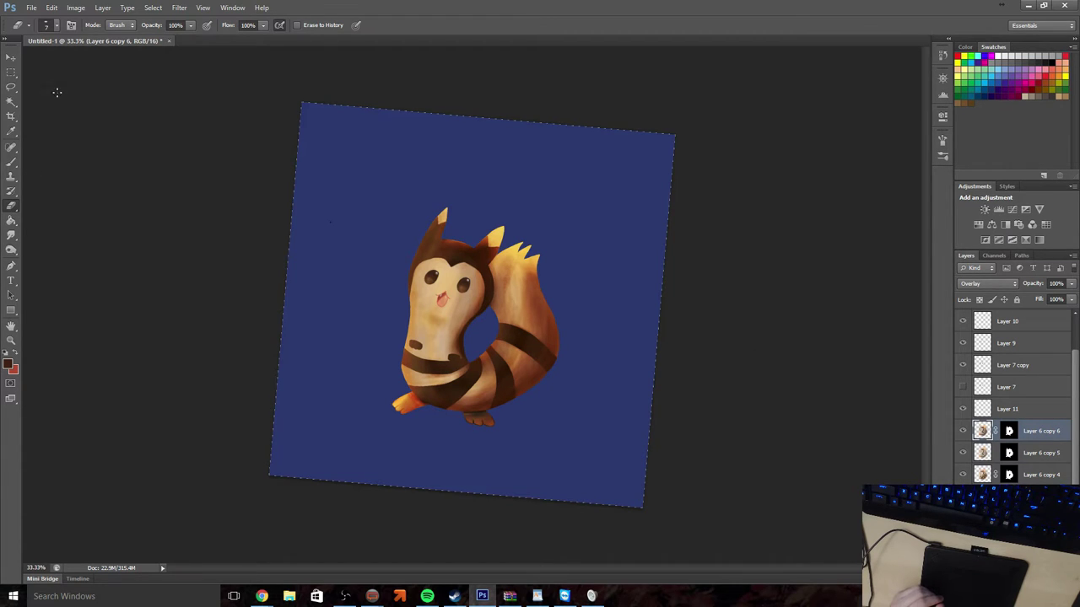
left_click(56, 25)
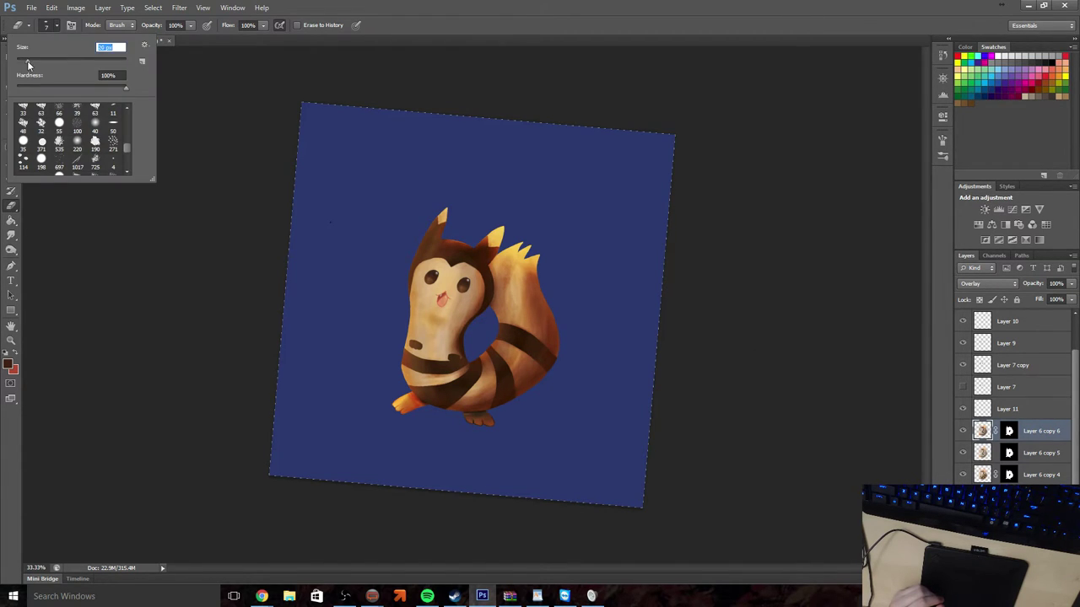
left_click_drag(71, 86, 106, 88)
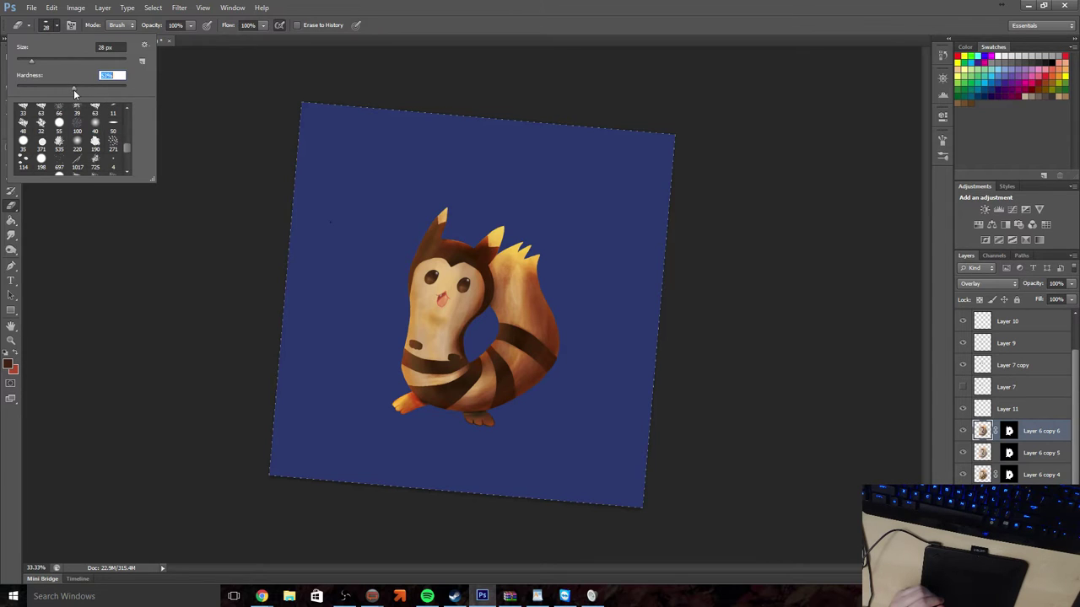
left_click(191, 25)
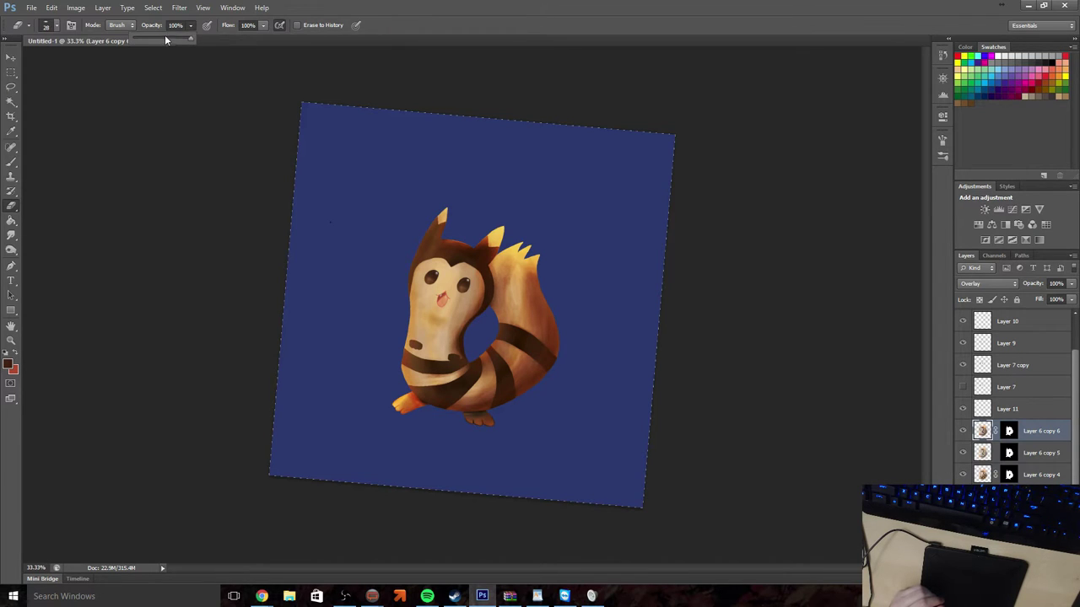
left_click_drag(151, 39, 145, 38)
key("Return")
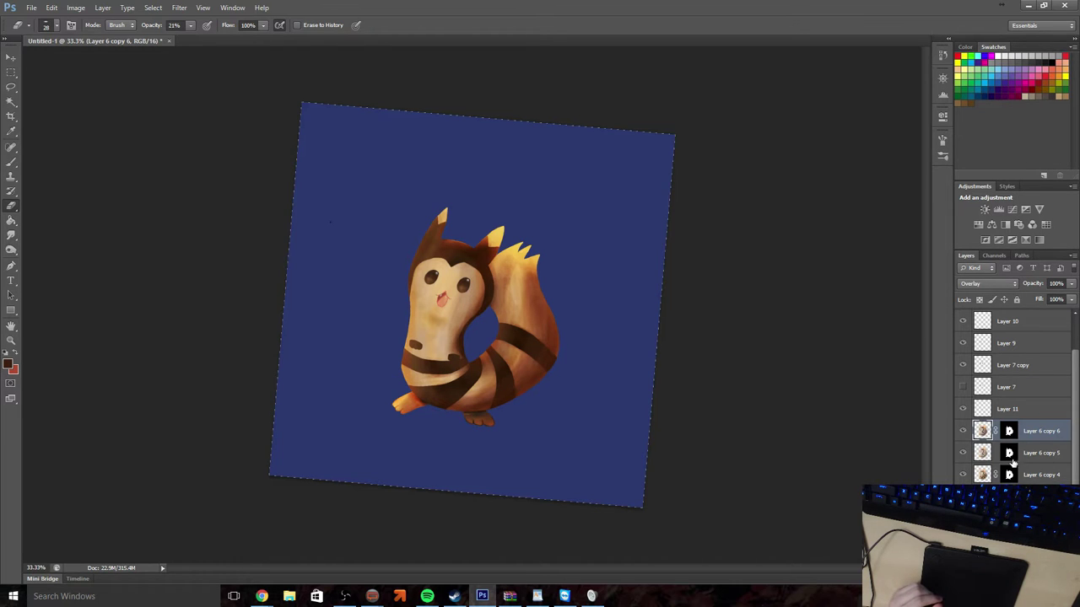
Darken the front foot on Layer 6 copy 5 with dark brown brush strokes at 15% opacity
left_click(982, 454)
left_click(966, 454)
left_click(966, 454)
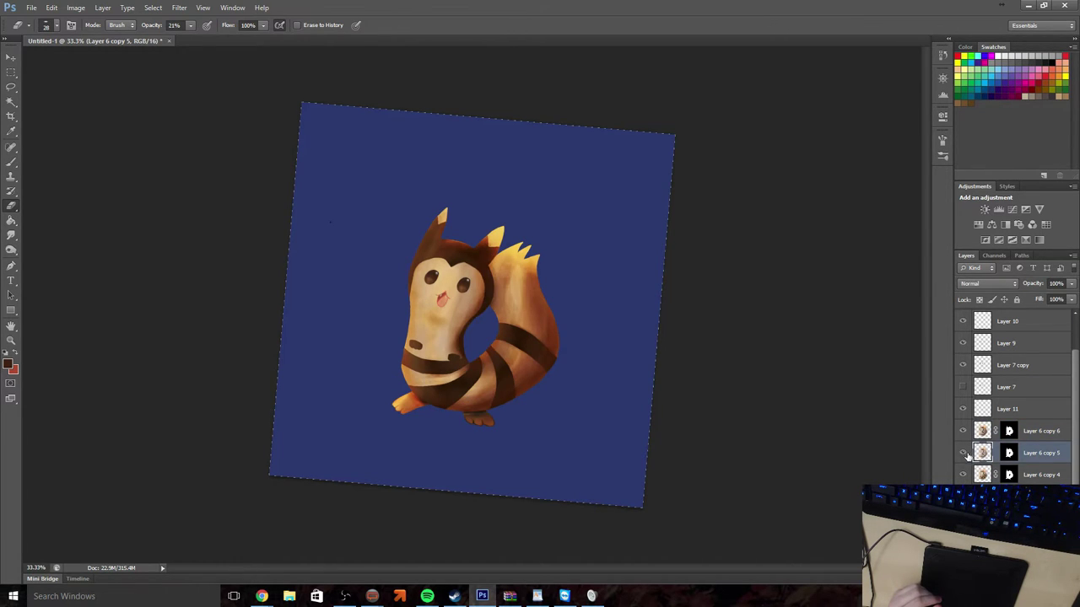
left_click(12, 163)
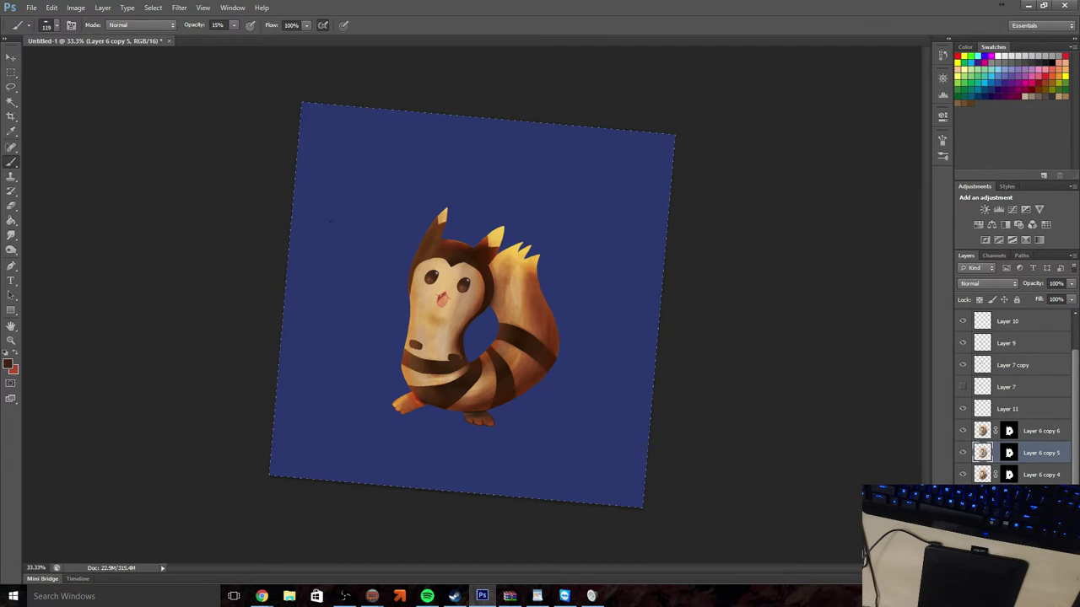
Remove the blue background temporarily to view the character on transparency and restore it
scroll(1012, 396, "down", 2)
key("ctrl+z")
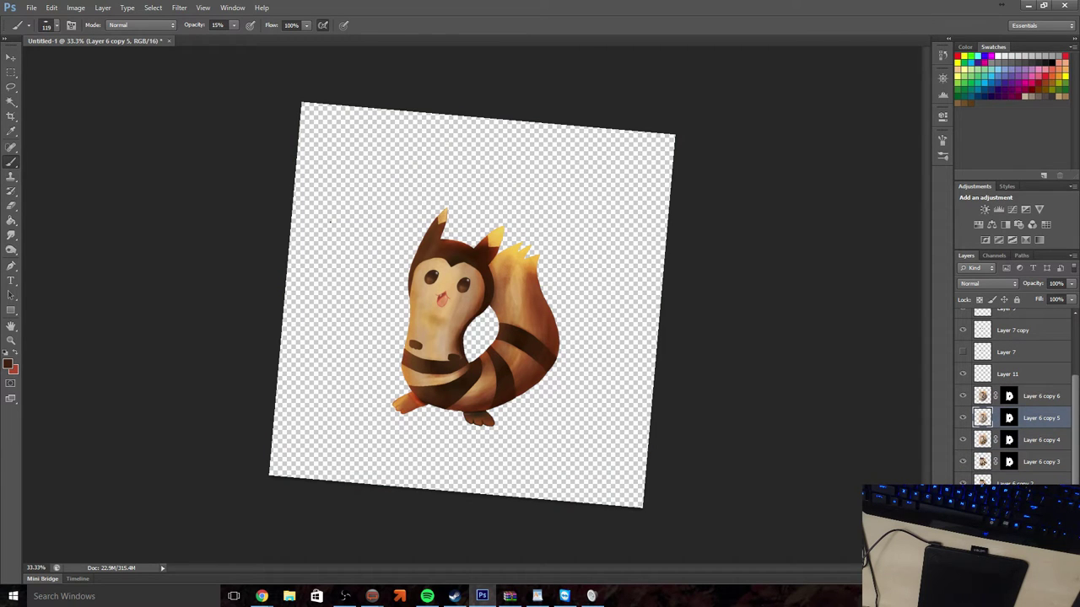
key("ctrl+z")
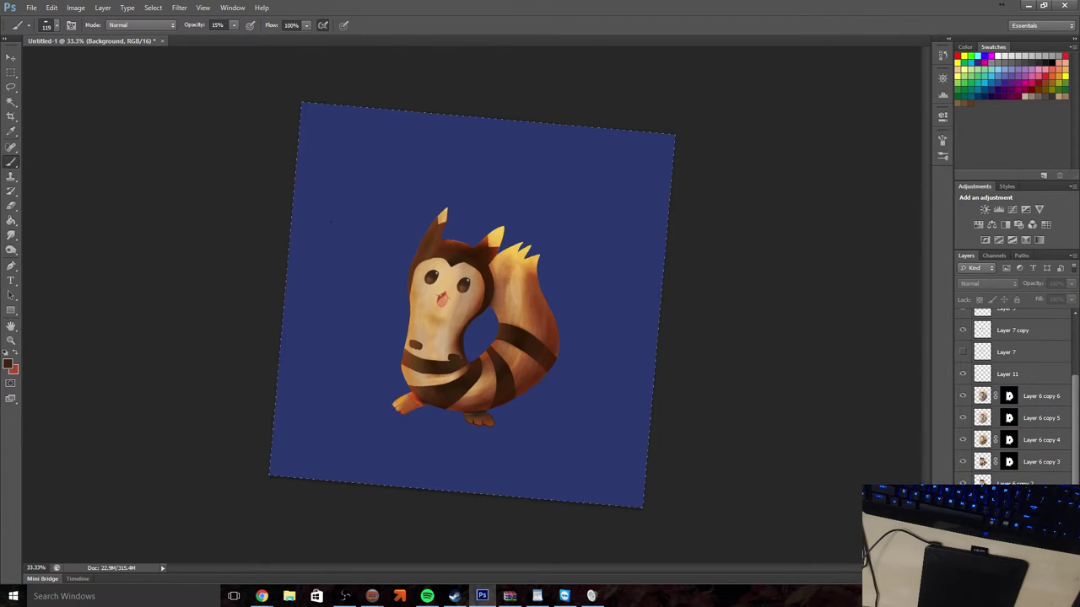
key("alt+Tab")
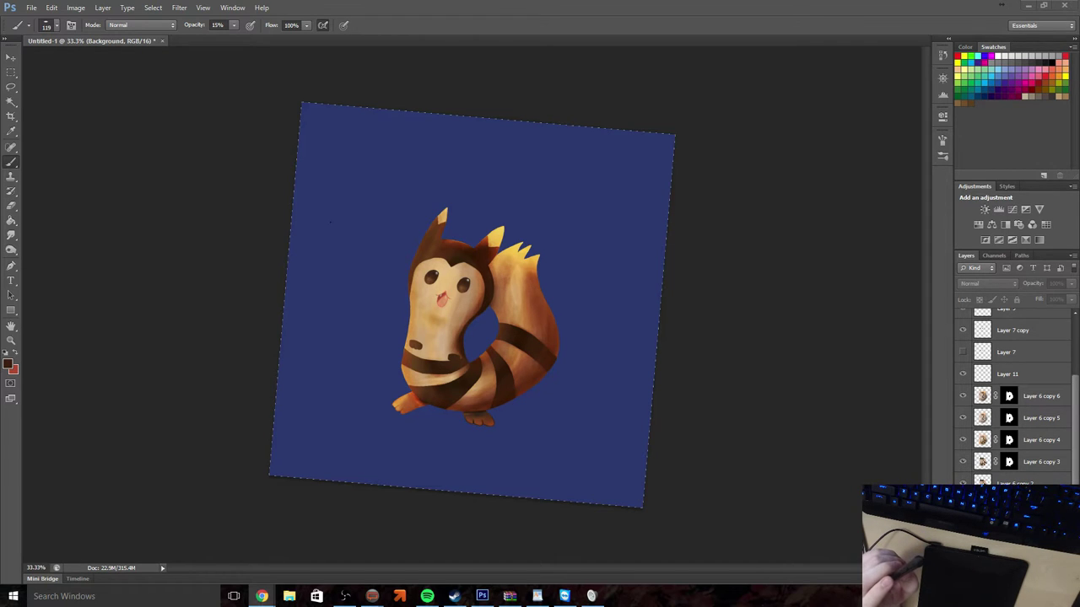
left_click(52, 7)
left_click(67, 107)
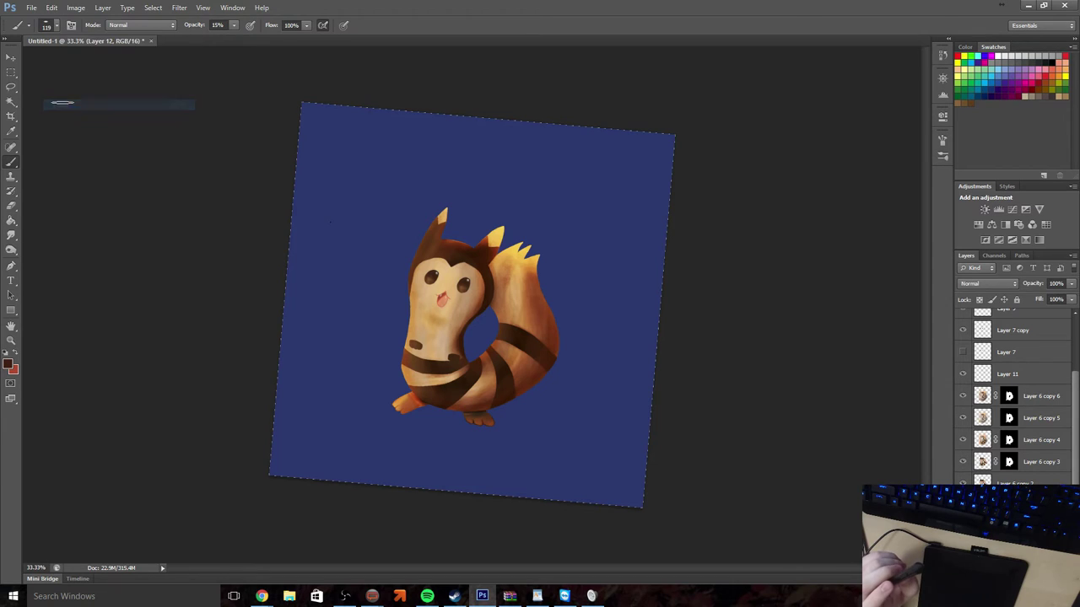
scroll(1016, 396, "down", 1)
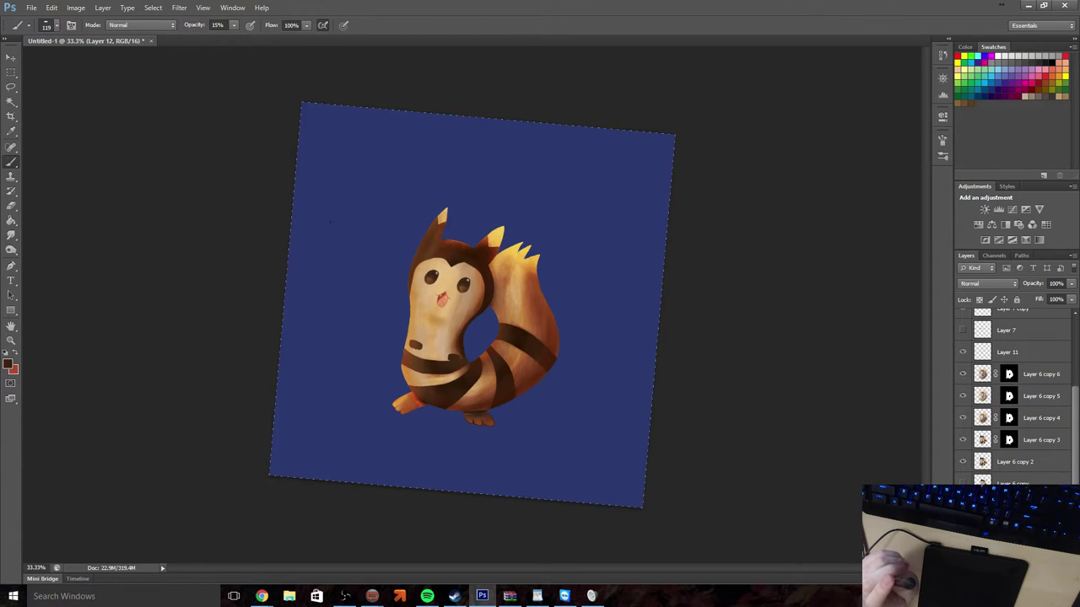
key("ctrl+t")
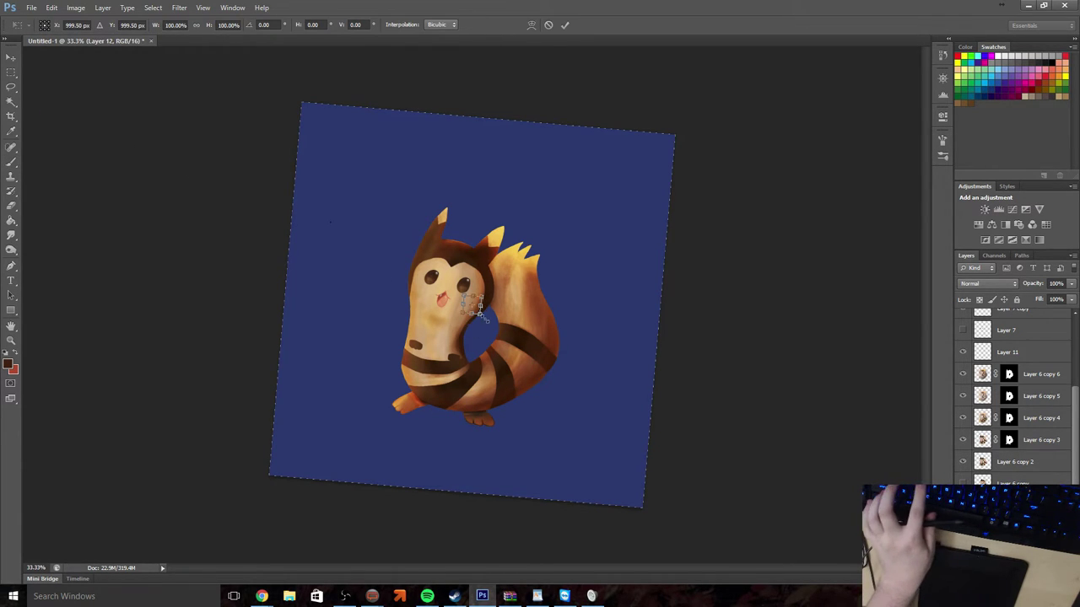
left_click_drag(485, 319, 647, 512)
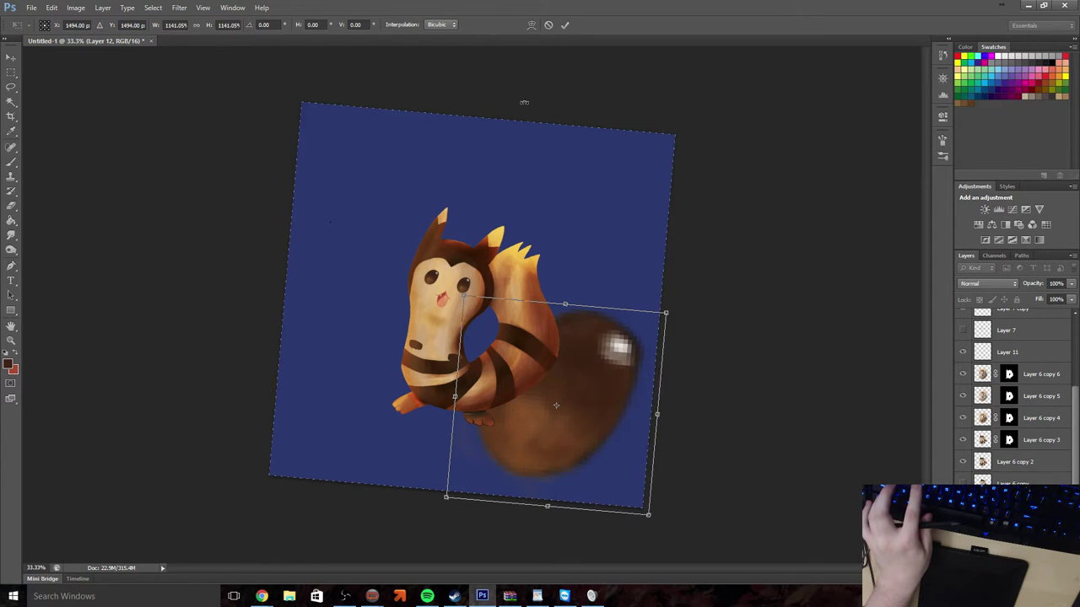
left_click(547, 25)
Paste the grassy meadow image behind the character and scale it to about 718% so it covers the canvas
key("alt+Tab")
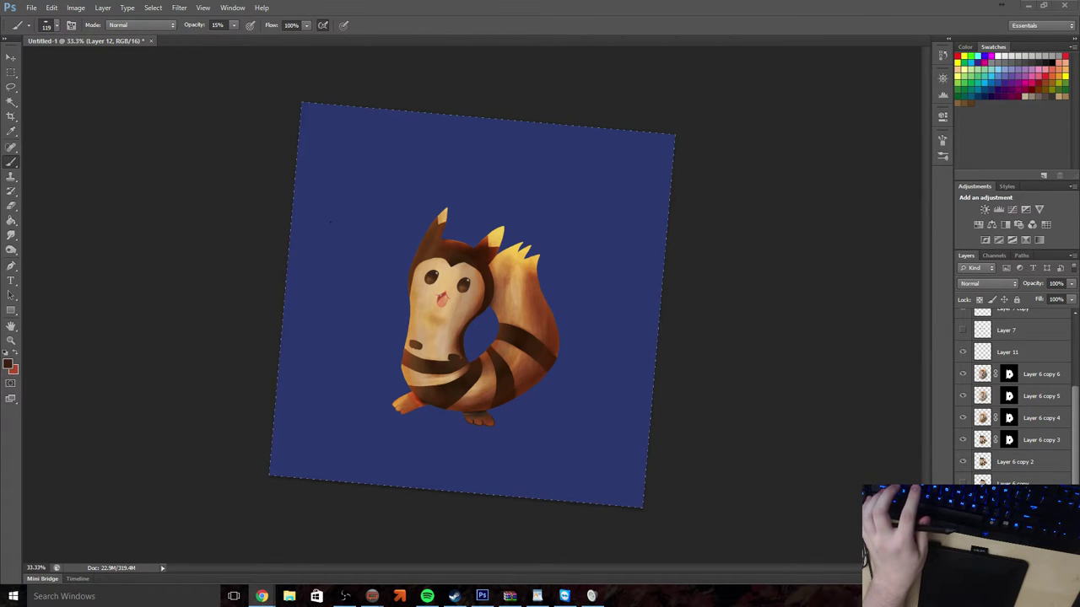
left_click(52, 8)
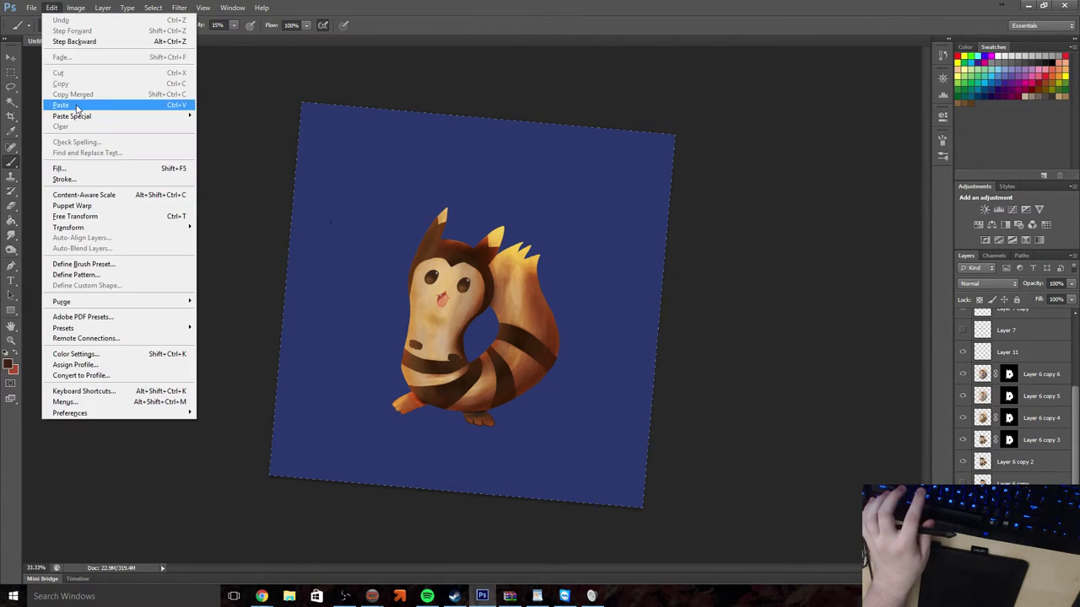
left_click(88, 107)
key("ctrl+t")
left_click_drag(431, 270, 203, 87)
left_click_drag(510, 336, 801, 511)
left_click_drag(591, 416, 566, 405)
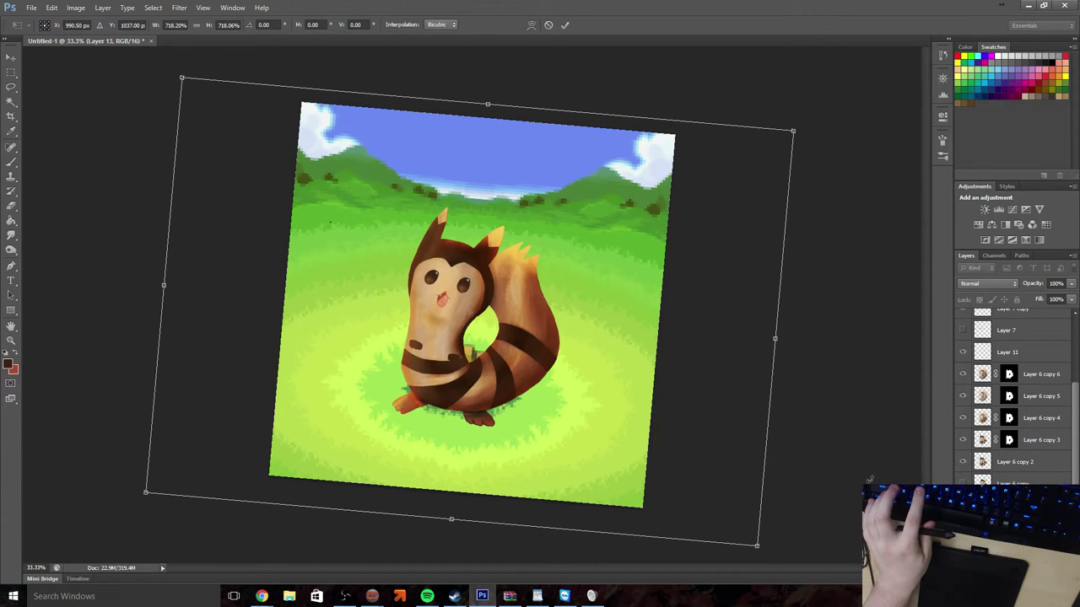
left_click(11, 71)
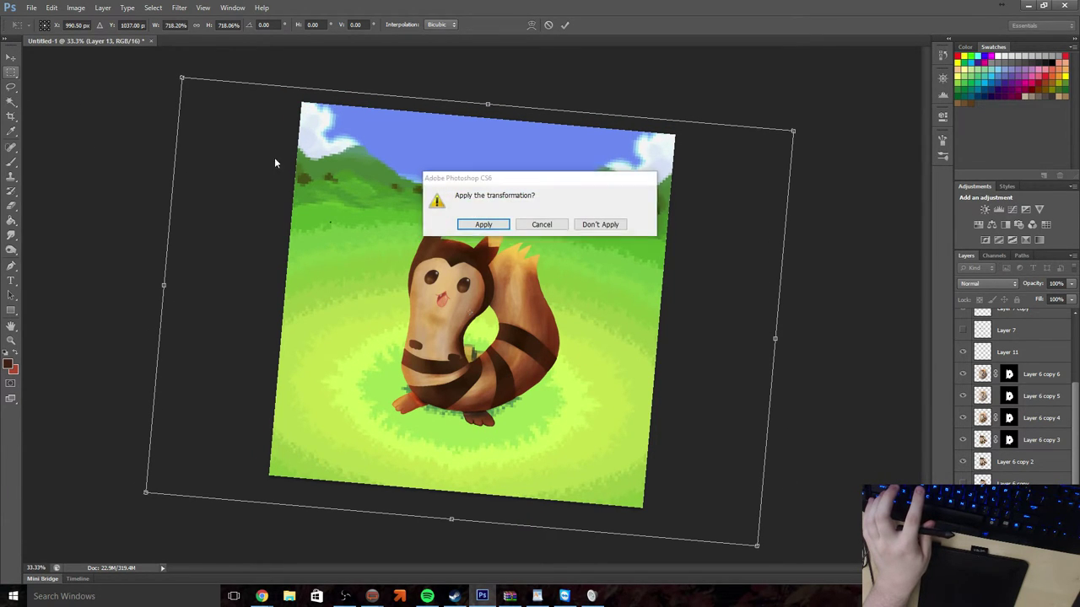
left_click(474, 224)
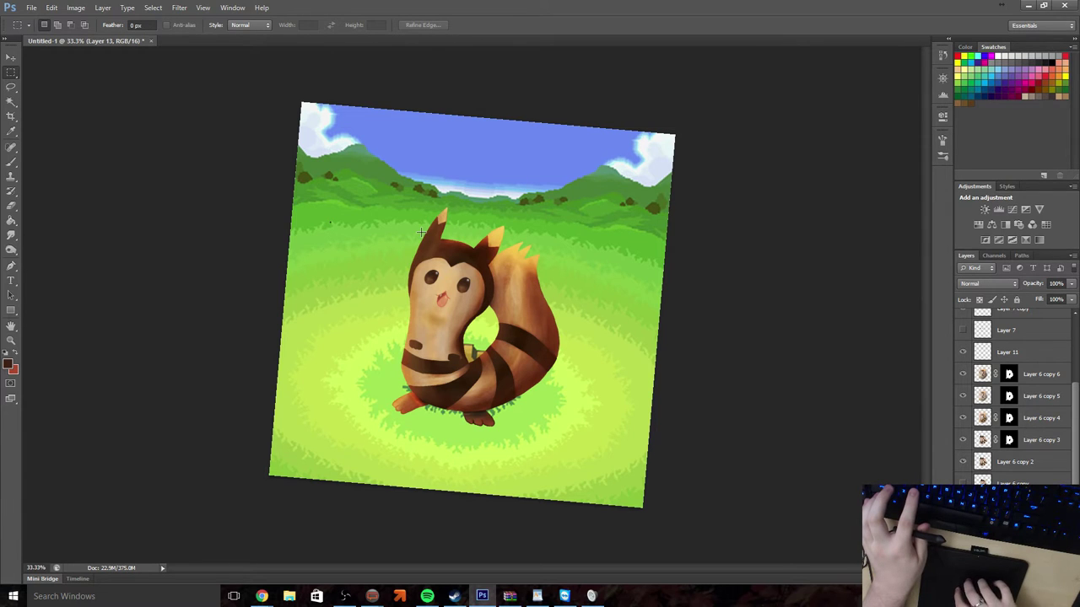
Straighten the rotated canvas view and try a drop shadow with a distance of 91 px on Layer 4
scroll(420, 232, "down", 5)
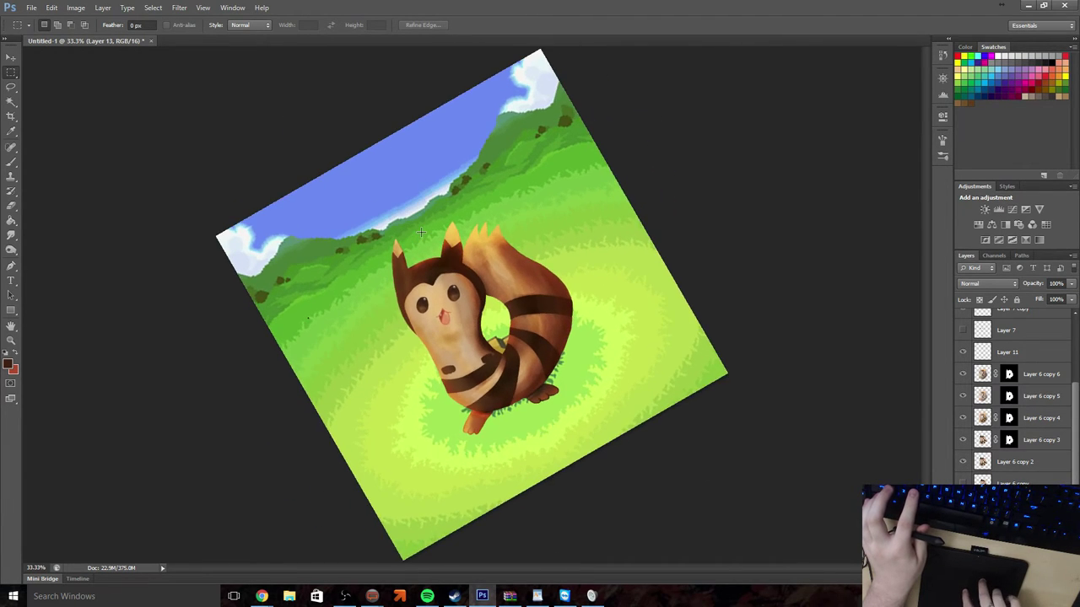
scroll(420, 232, "up", 2)
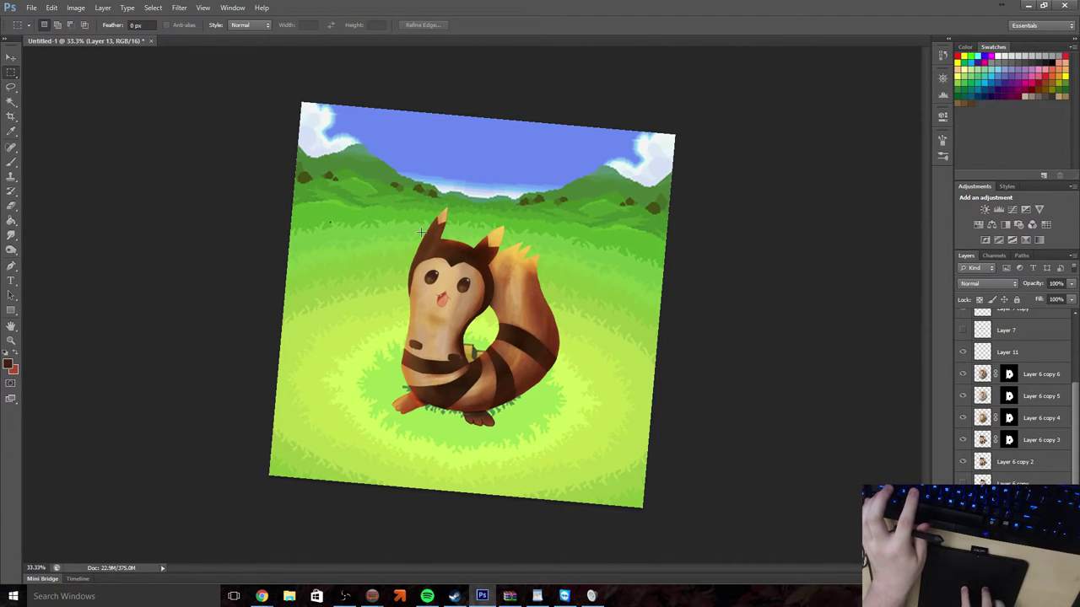
key("Escape")
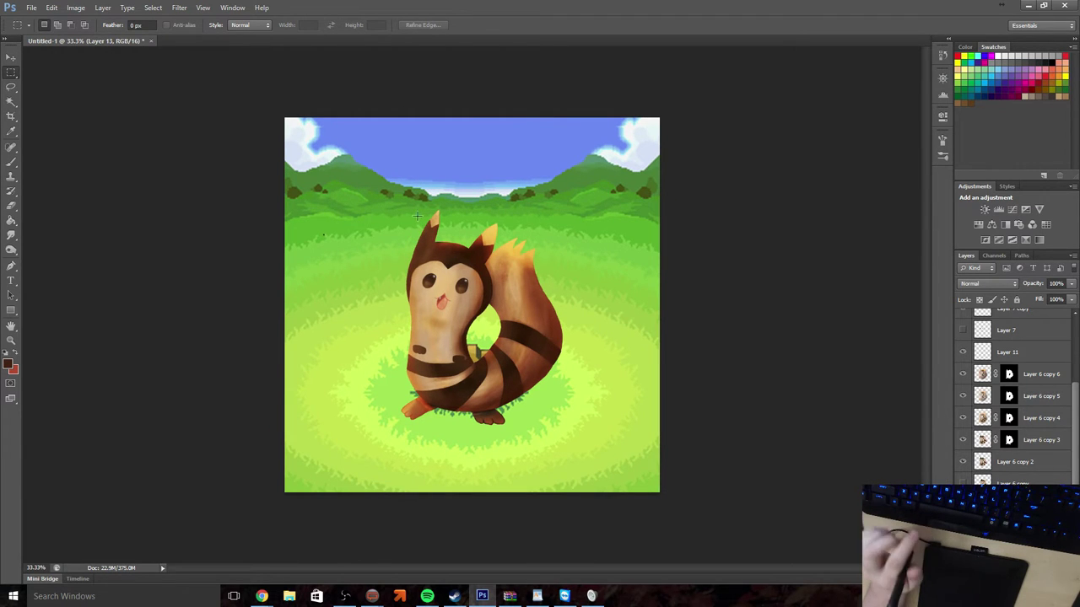
double_click(1038, 461)
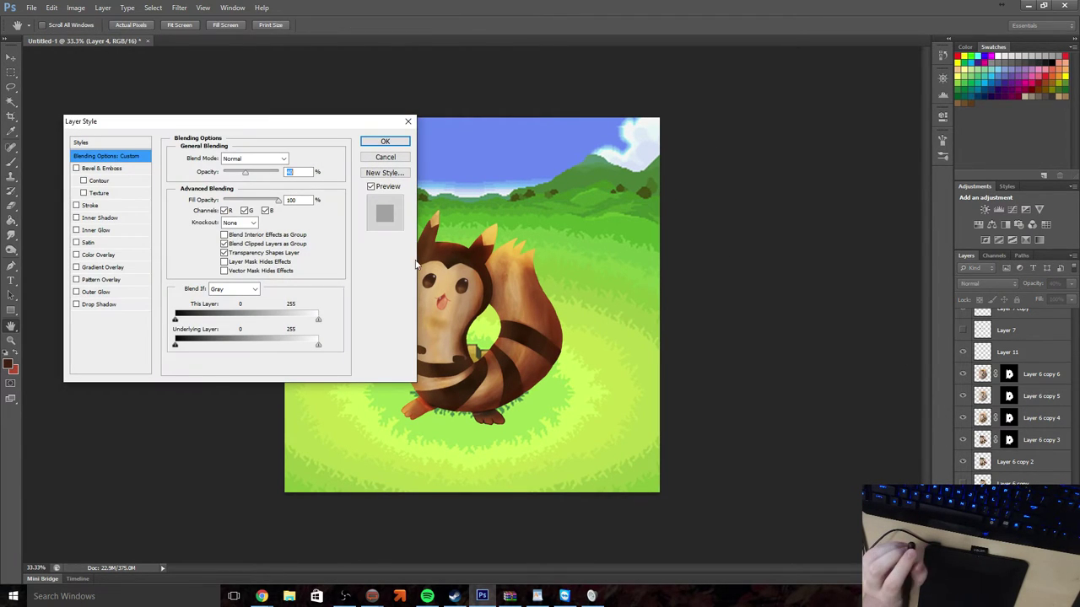
left_click(77, 304)
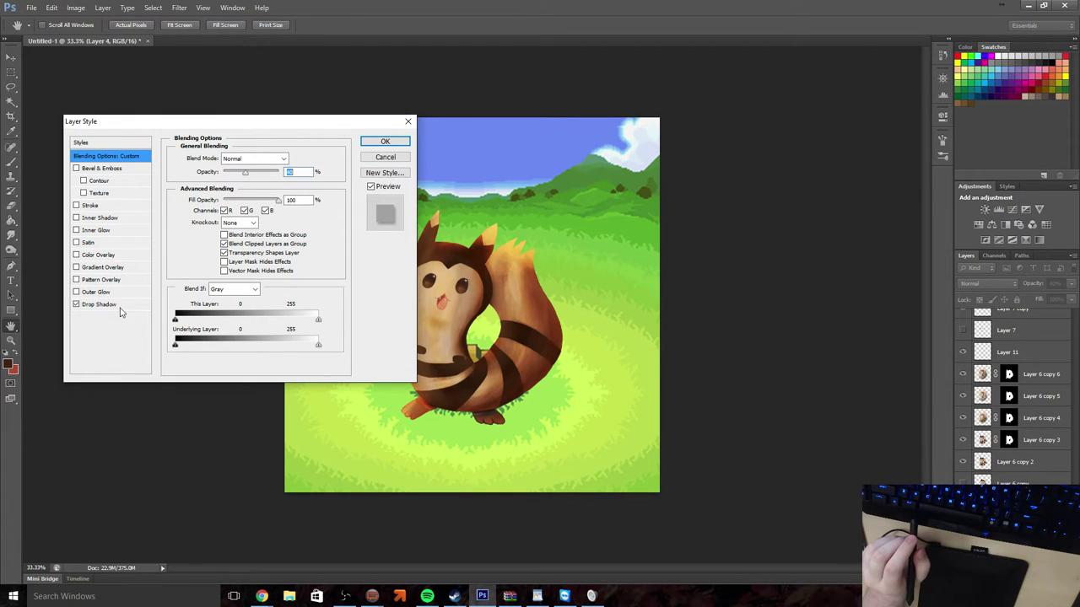
left_click(99, 305)
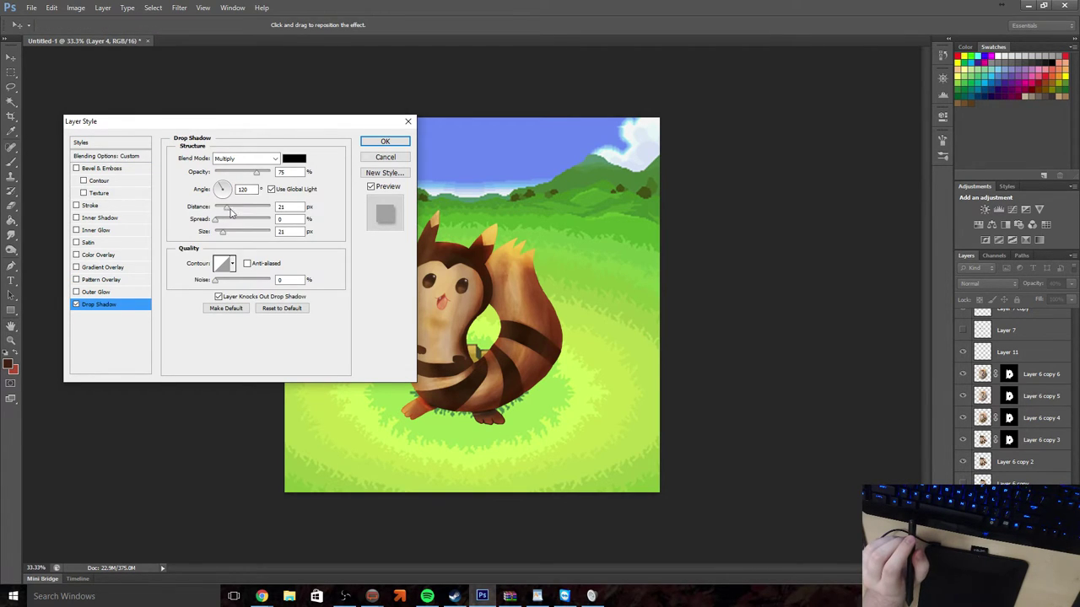
mouse_move(233, 212)
left_mouse_down()
mouse_move(255, 215)
mouse_move(234, 233)
left_mouse_up()
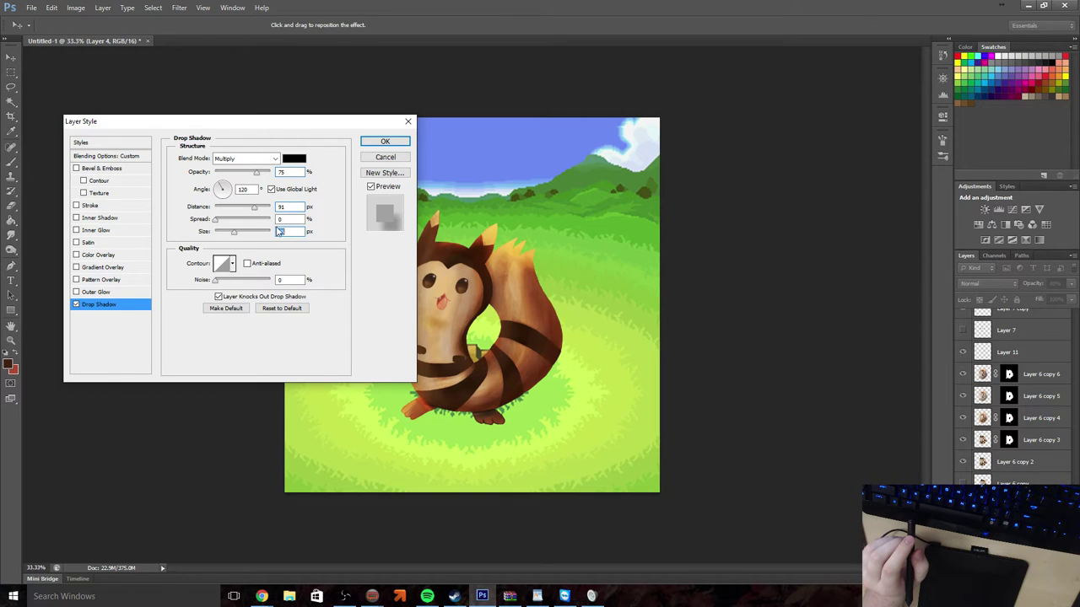
left_click(382, 159)
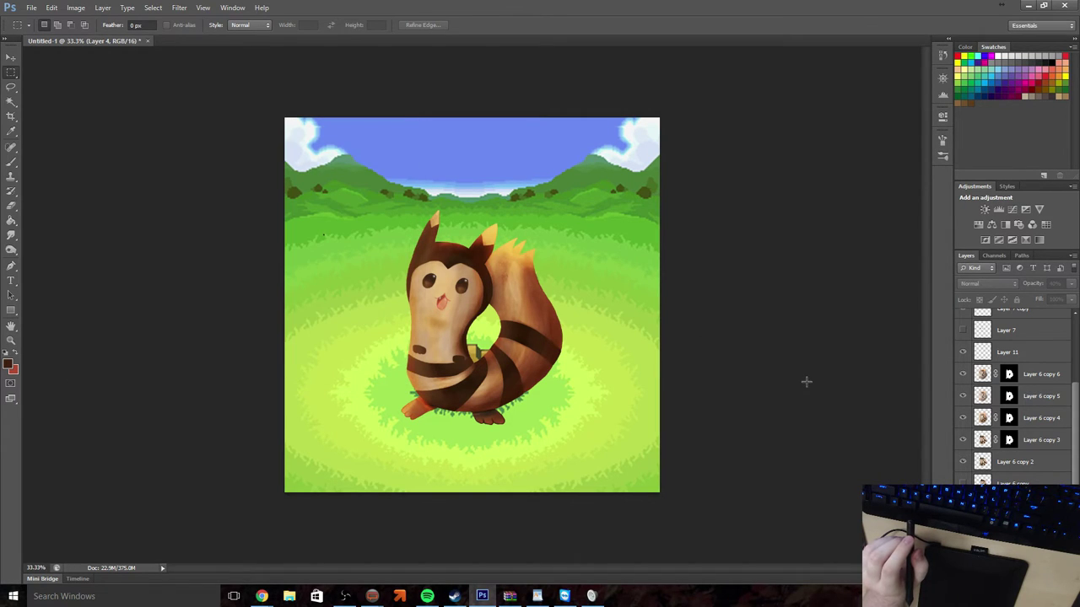
Compare the character with and without the meadow image and remove the meadow to return to the plain blue background
key("alt+BackSpace")
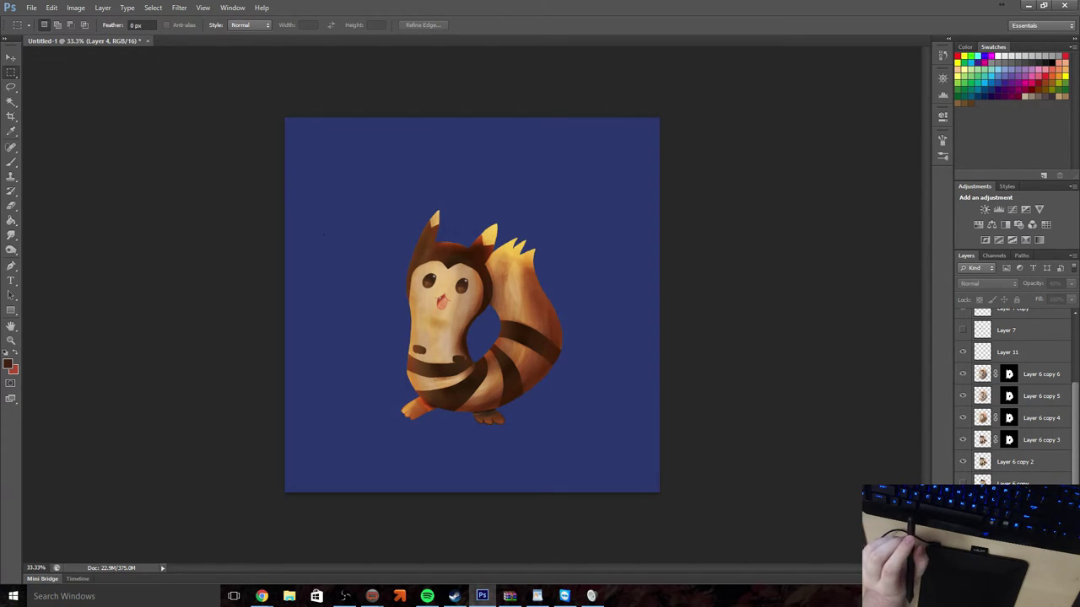
key("ctrl+z")
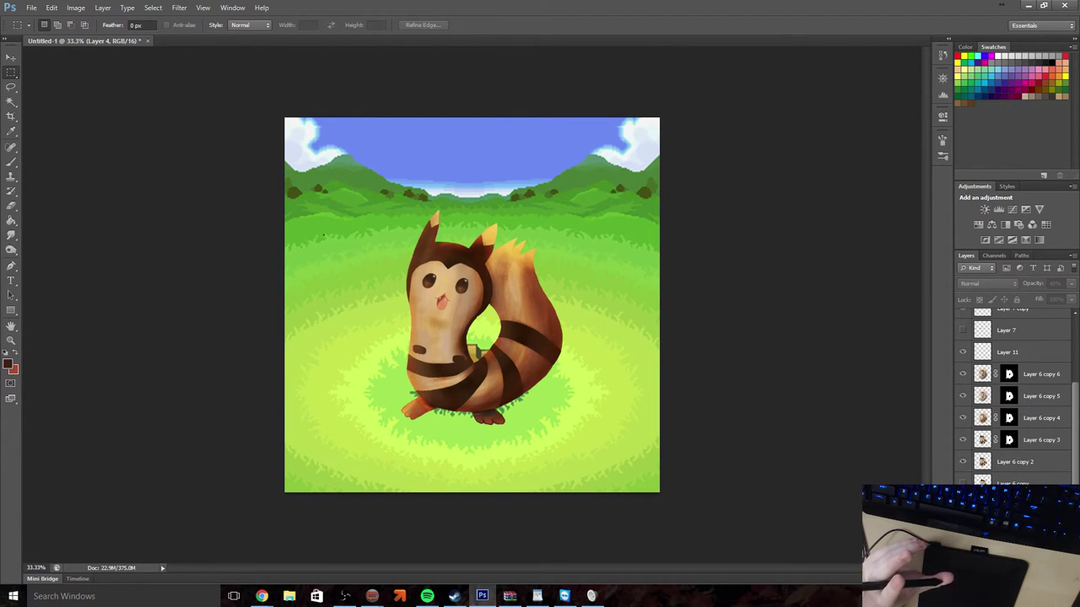
key("ctrl+z")
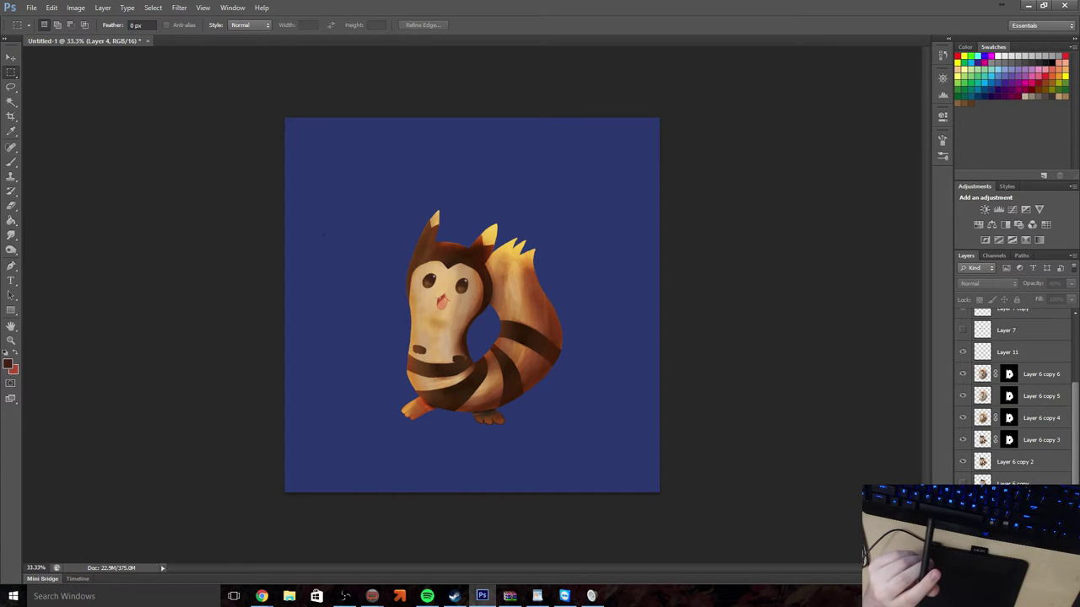
key("ctrl+shift+alt+n")
key("ctrl+z")
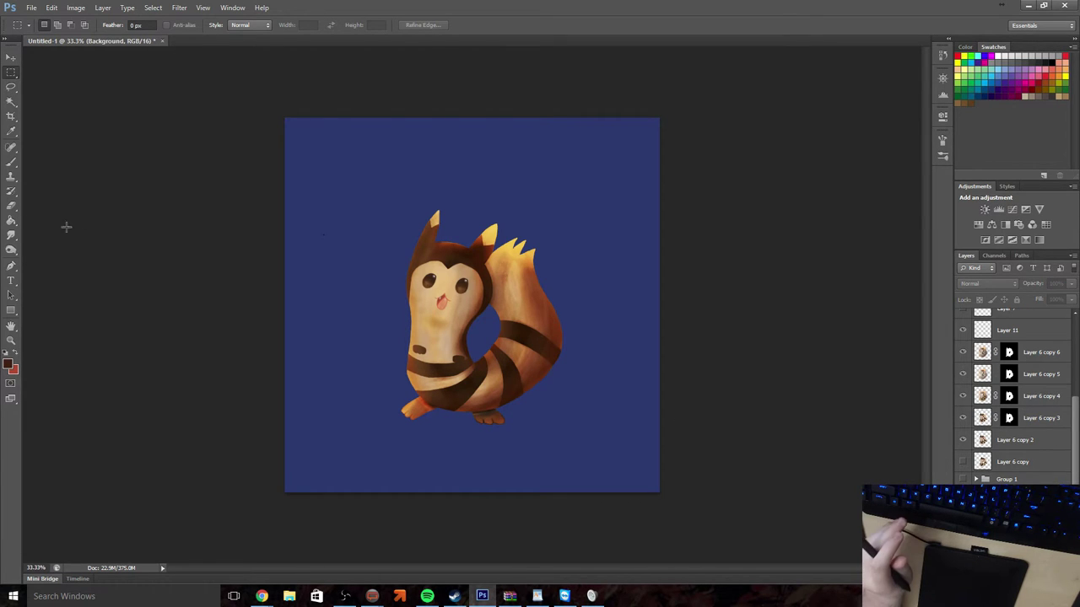
Set the foreground colour to white (ffffff) and fill the Background layer with it using the Paint Bucket
key("i")
left_click(9, 363)
left_click_drag(412, 290, 386, 98)
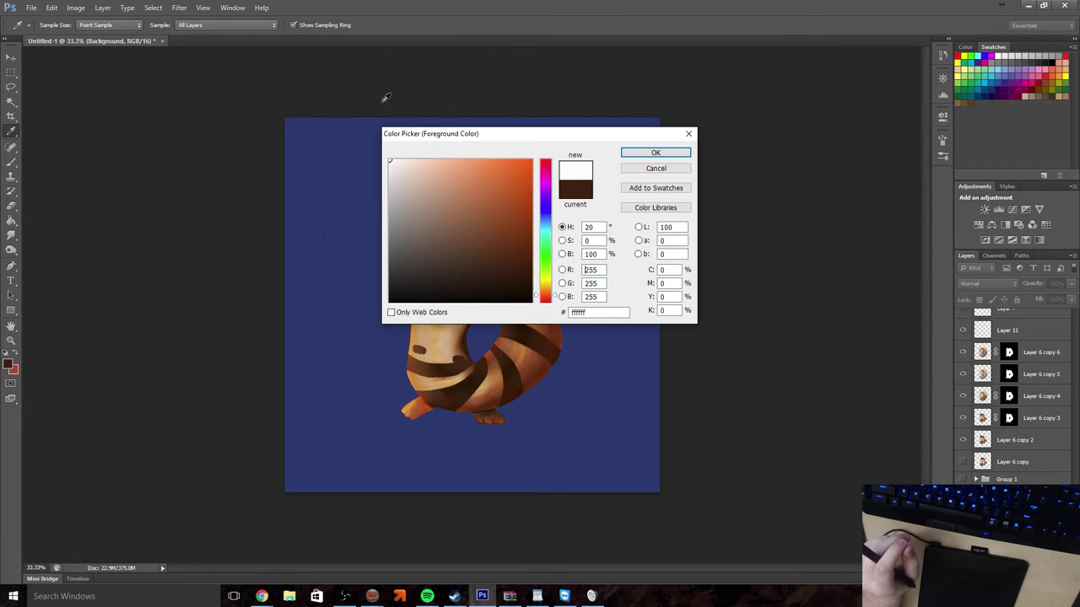
left_click(654, 154)
key("m")
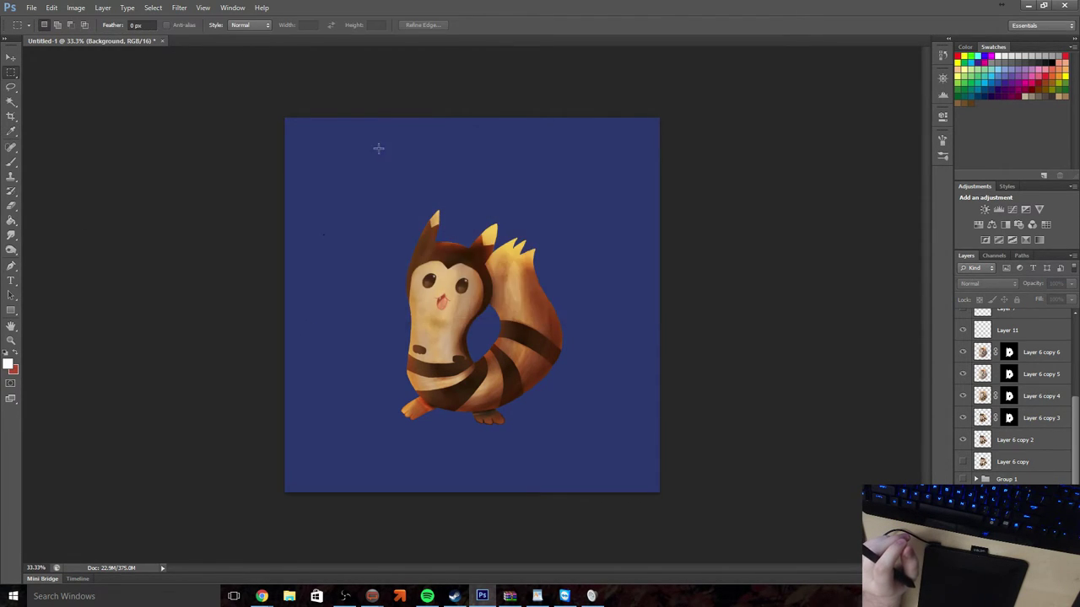
left_click(11, 220)
left_click(362, 247)
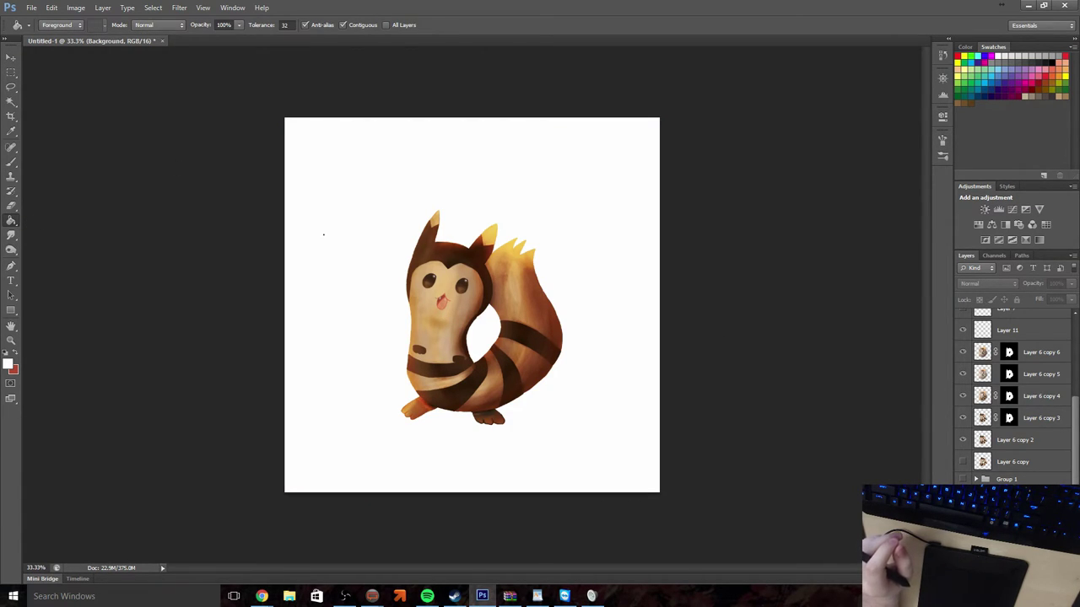
Try a thin black outside stroke on Layer 6 copy 6
key("alt+bracketright")
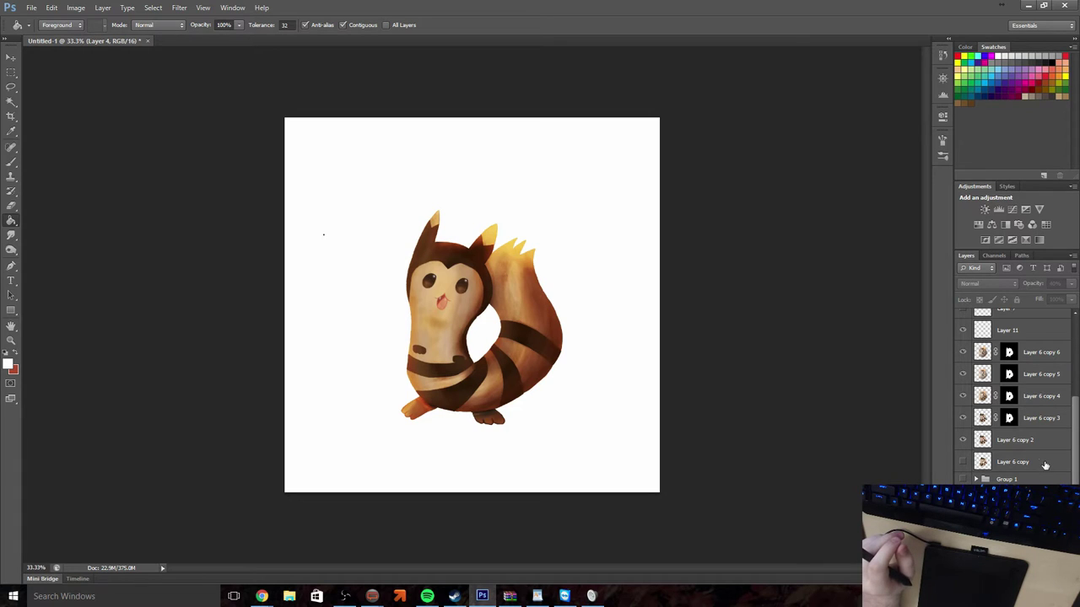
scroll(1038, 460, "up", 4)
double_click(980, 441)
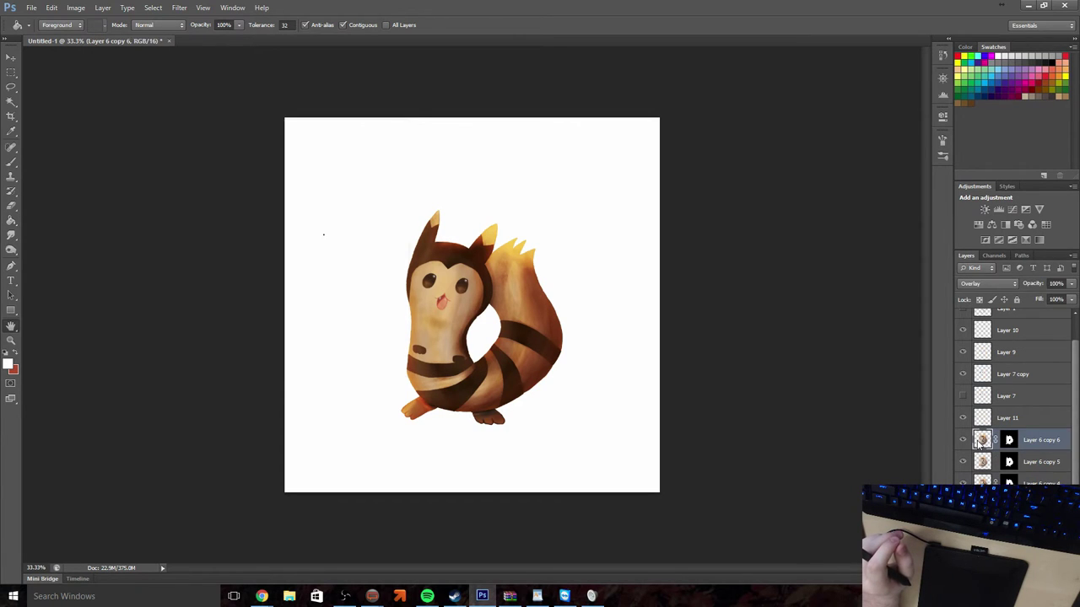
left_click(75, 206)
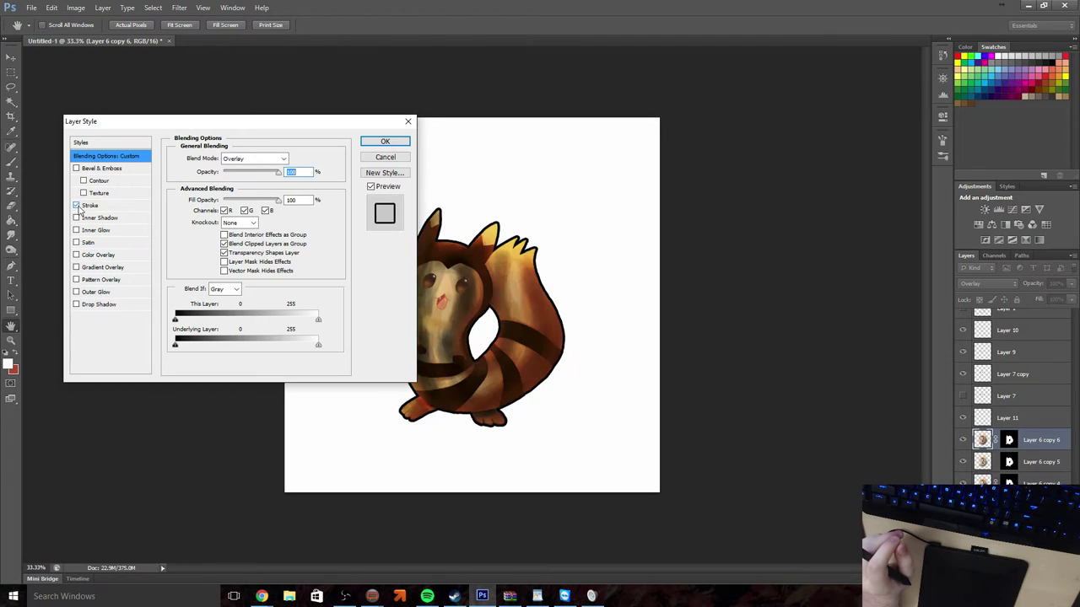
left_click(92, 206)
left_click_drag(220, 158, 194, 164)
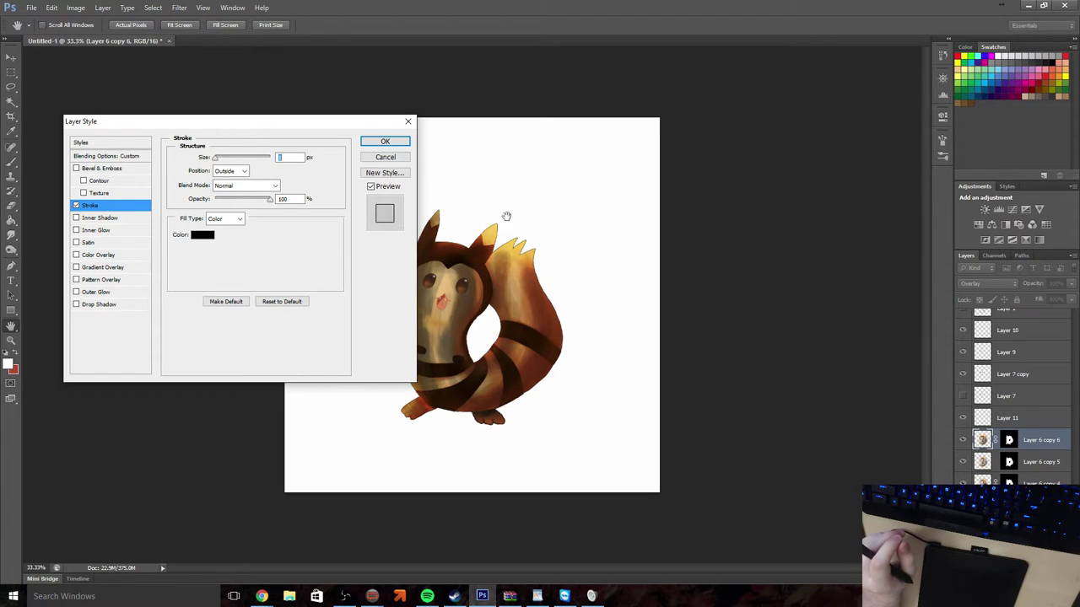
left_click(384, 156)
key("g")
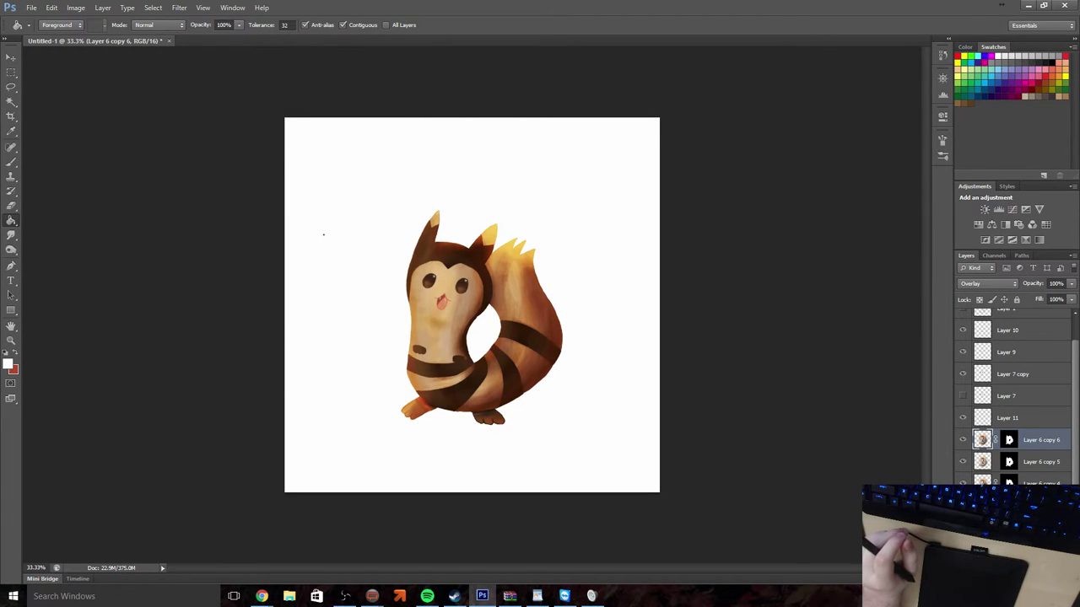
Add a black outside Stroke effect at 100% opacity to Layer 6 copy 3
key("alt+bracketleft")
key("alt+bracketleft")
key("alt+bracketleft")
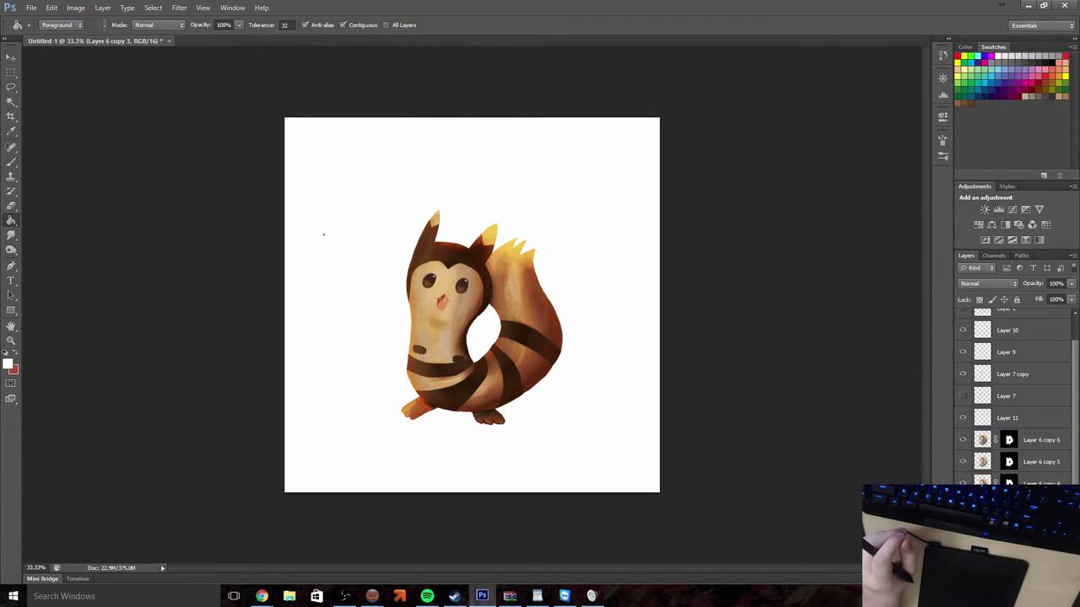
key("ctrl+alt+b")
left_click(76, 205)
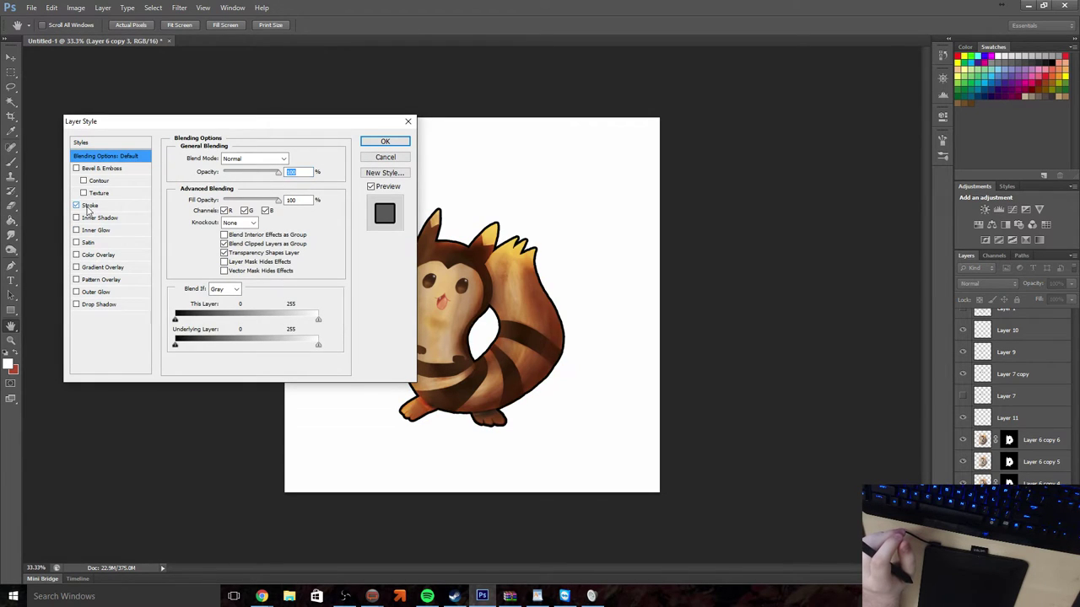
left_click(92, 206)
left_click_drag(221, 161, 226, 166)
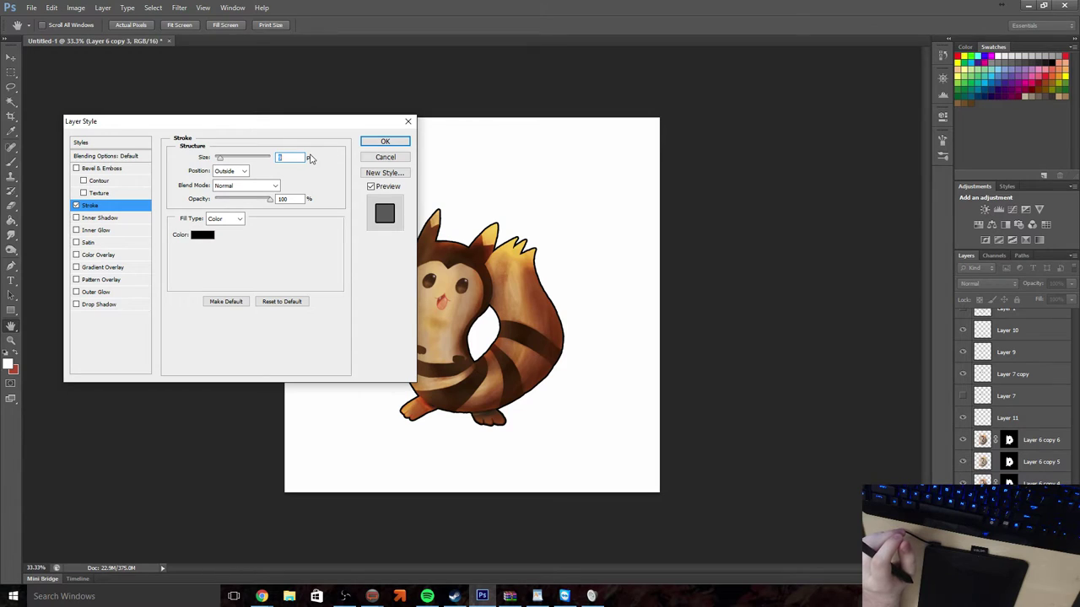
Reduce the stroke size to a fine outline around the character and apply the layer style
key("Down")
key("Down")
key("Down")
key("Down")
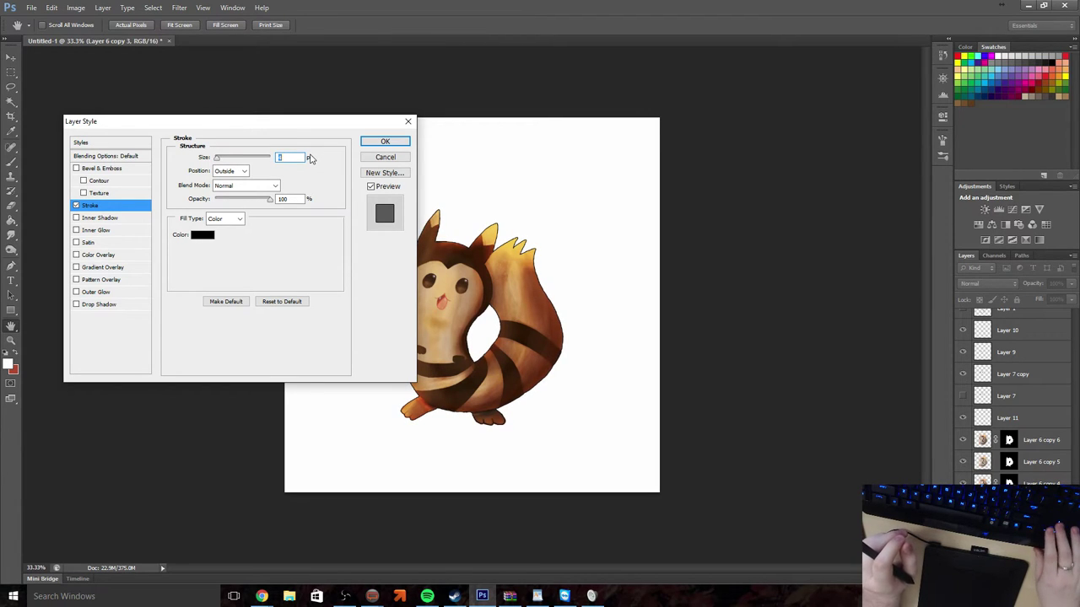
key("Up")
key("Up")
key("Down")
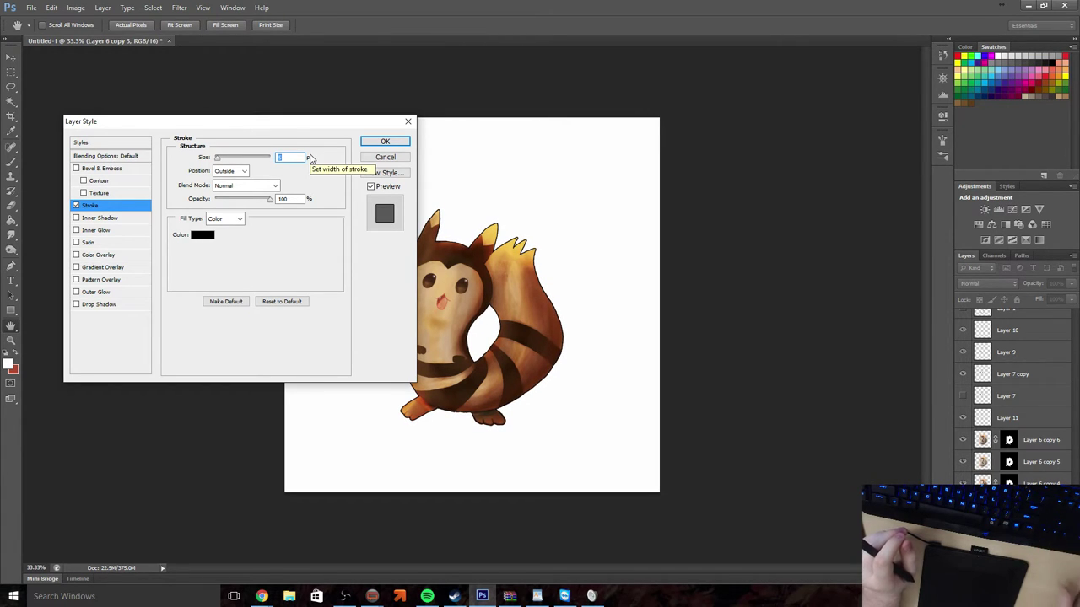
left_click(398, 143)
key("g")
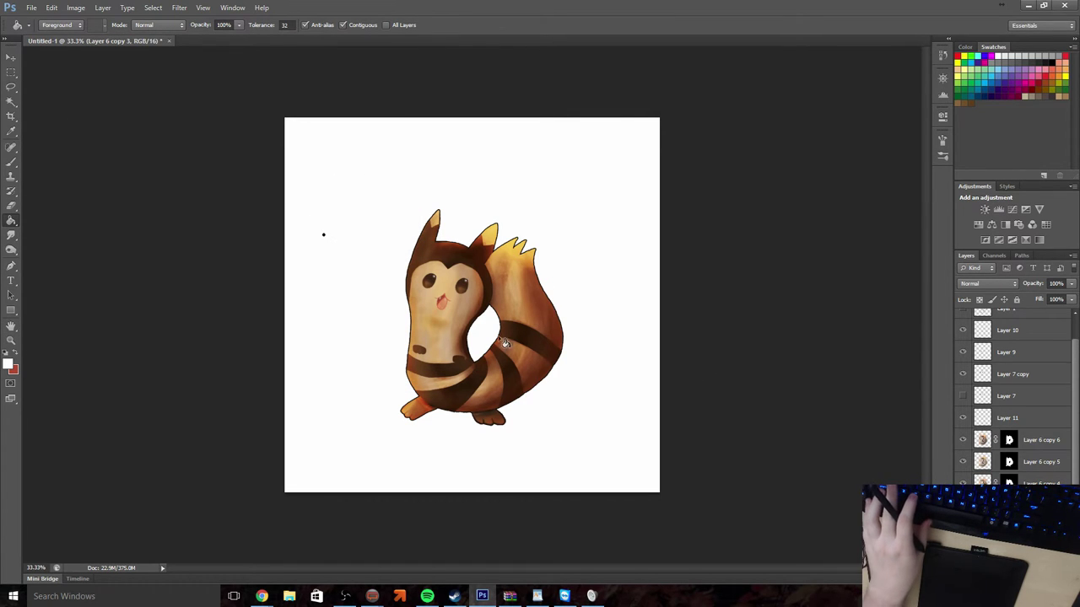
Enlarge the view of the painted character and capture a screenshot of the whole figure with Gyazo
left_click(13, 341)
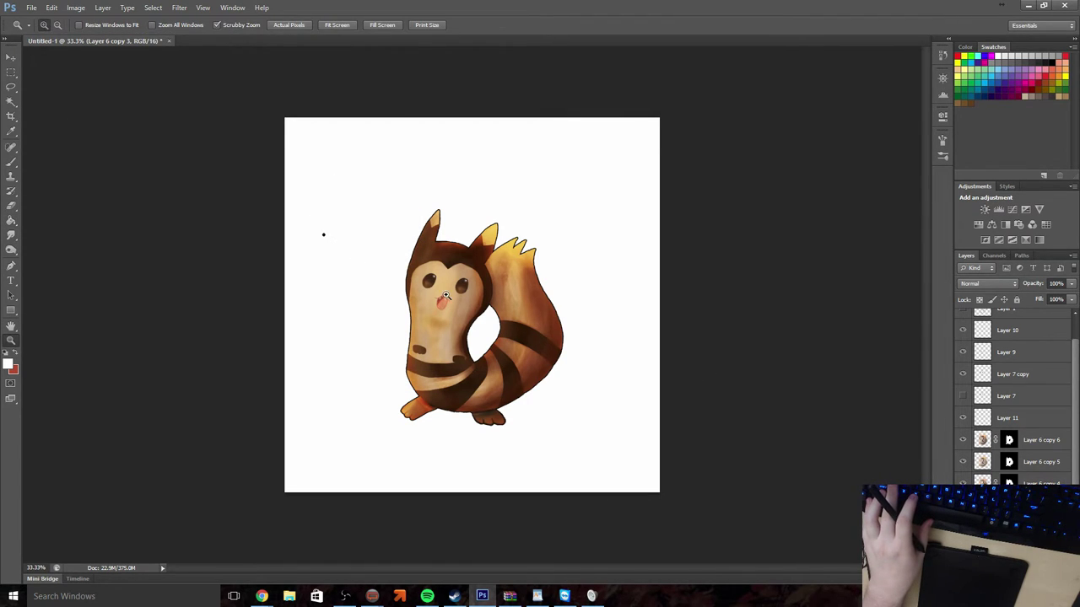
left_click(446, 295)
left_click(465, 324)
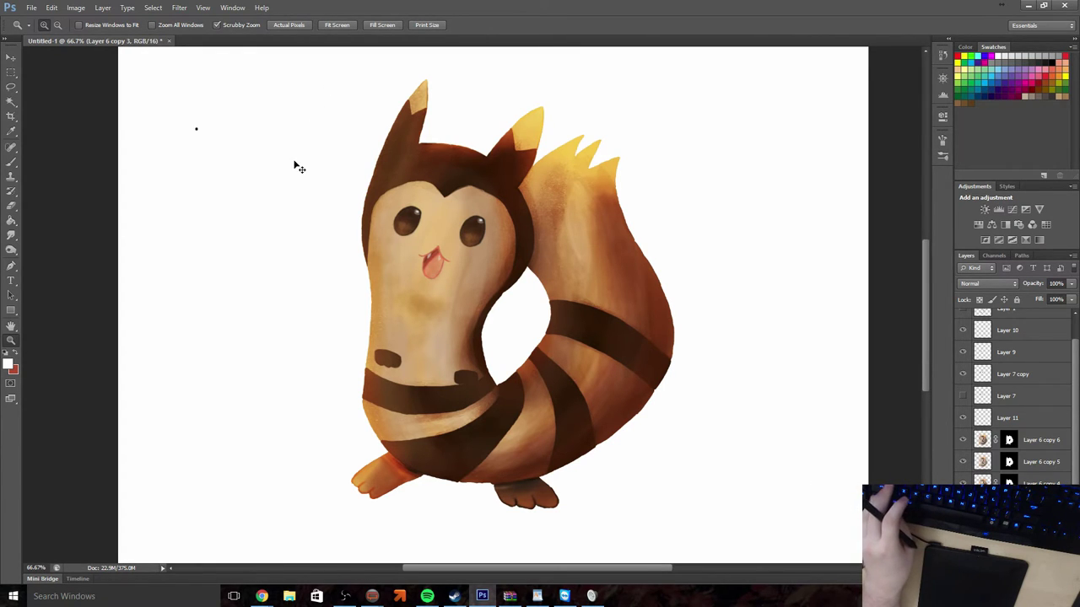
key("ctrl+shift+x")
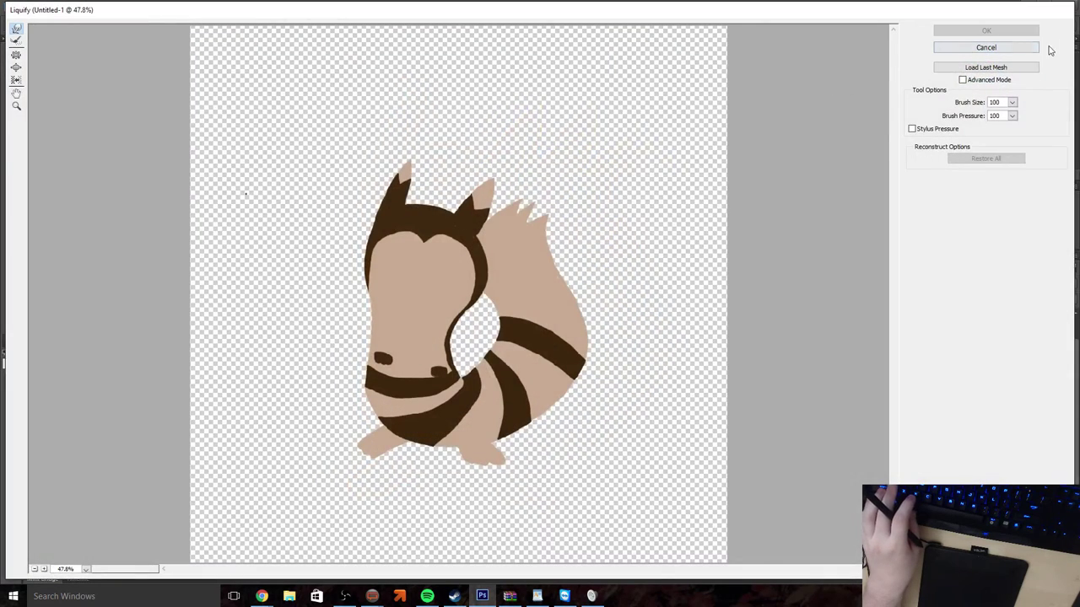
left_click(1029, 50)
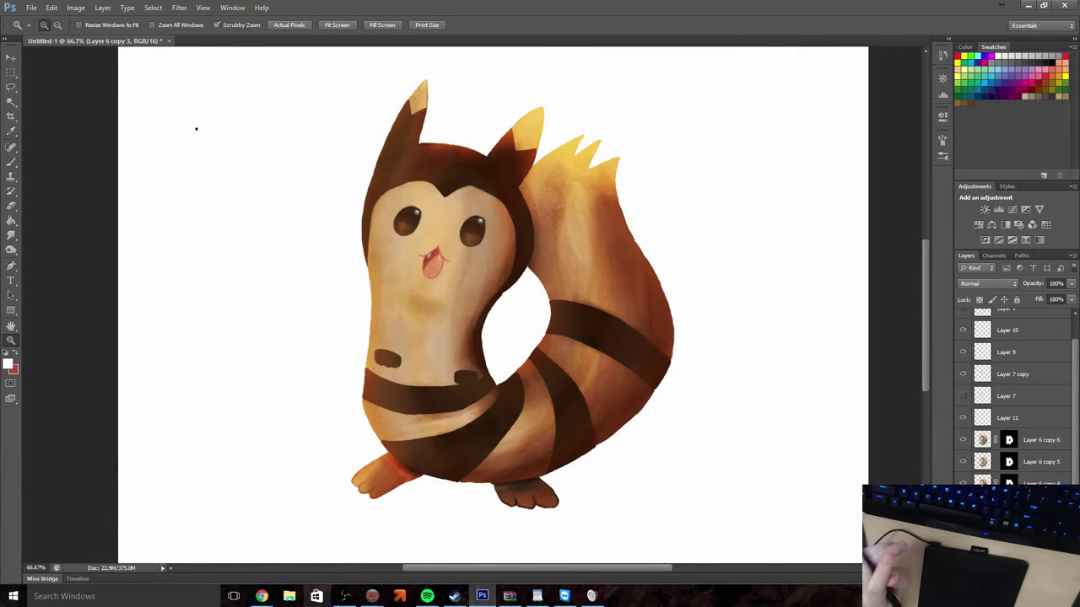
left_click(196, 595)
type("gyazo")
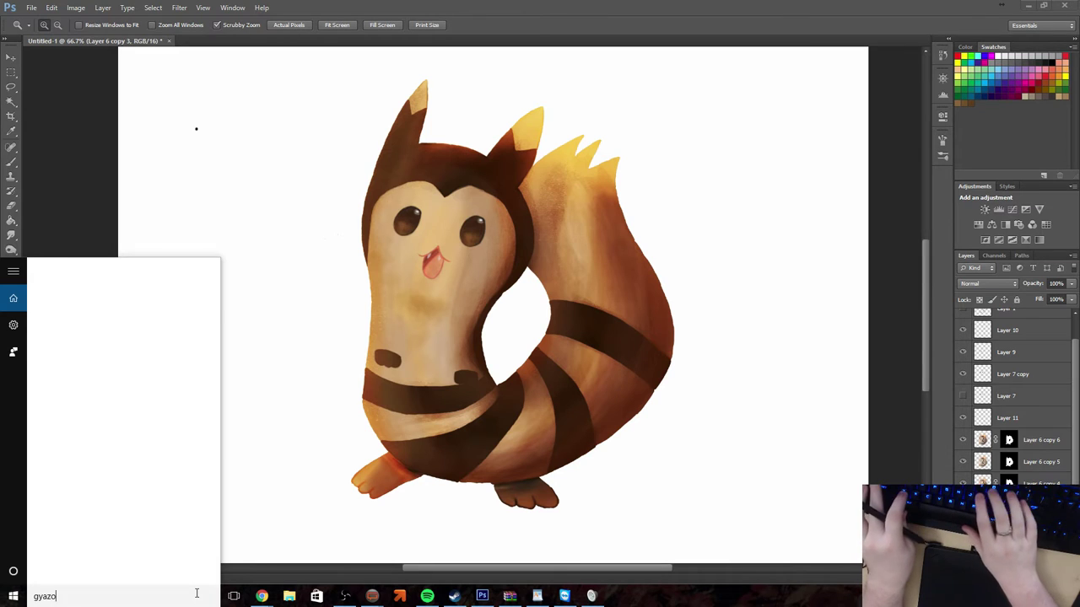
key("Return")
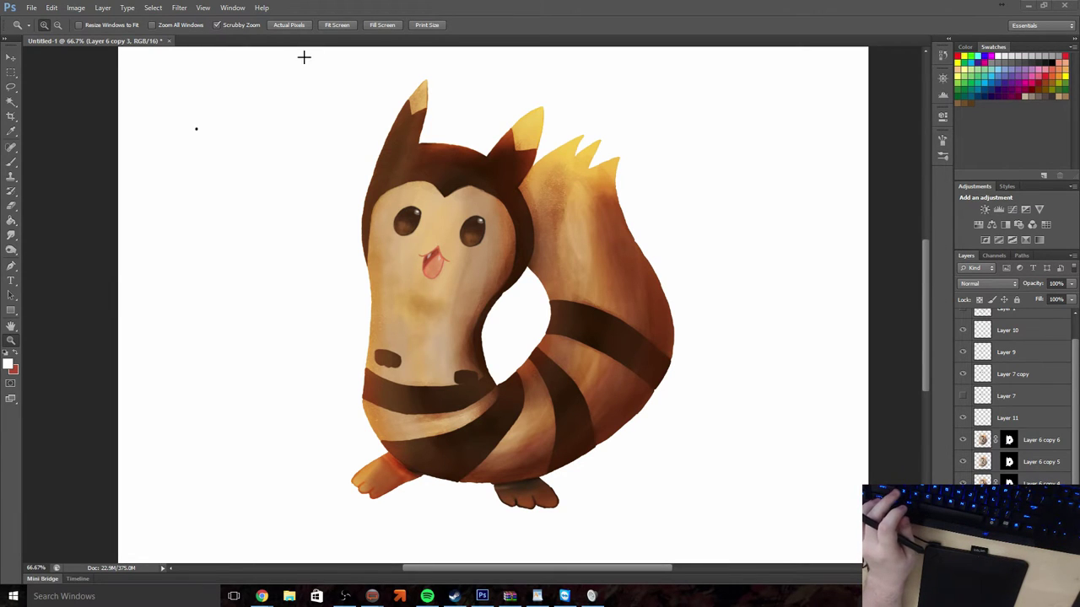
left_click_drag(274, 62, 712, 533)
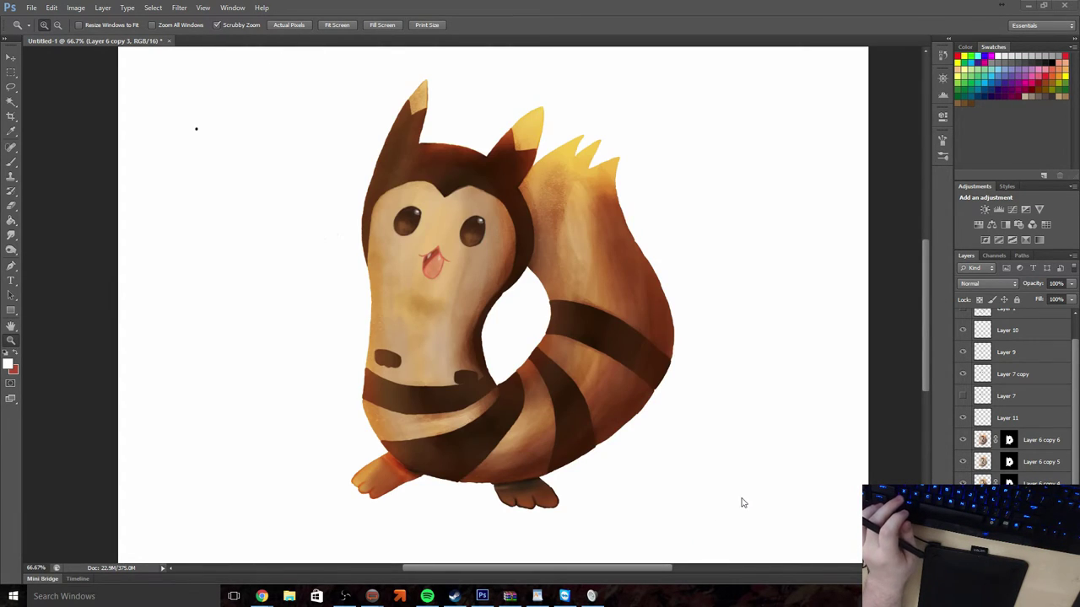
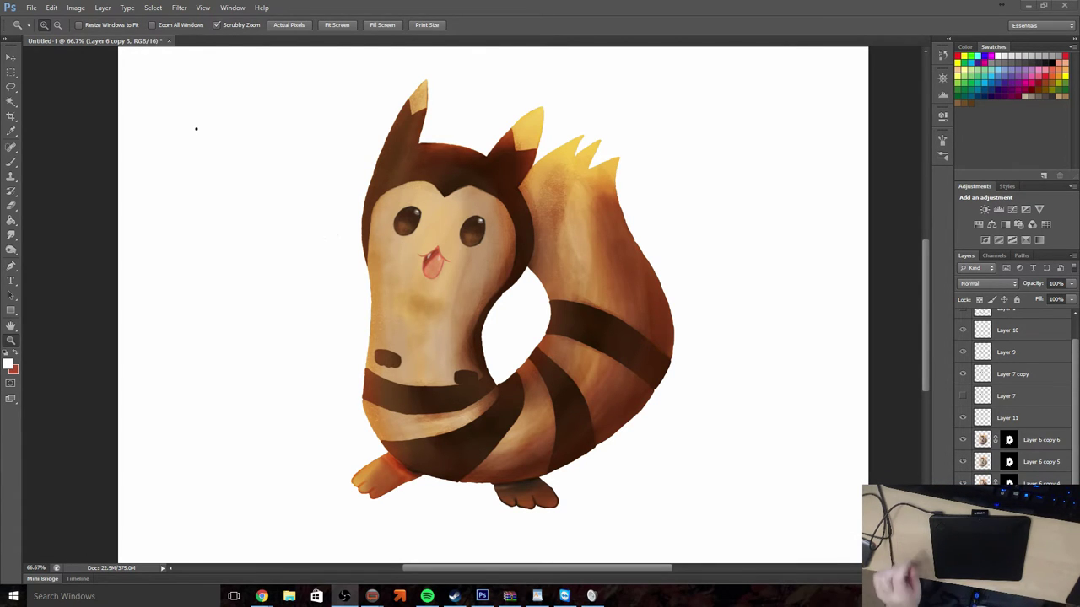
Create a new blank document with a white background
left_click(32, 7)
left_click(93, 42)
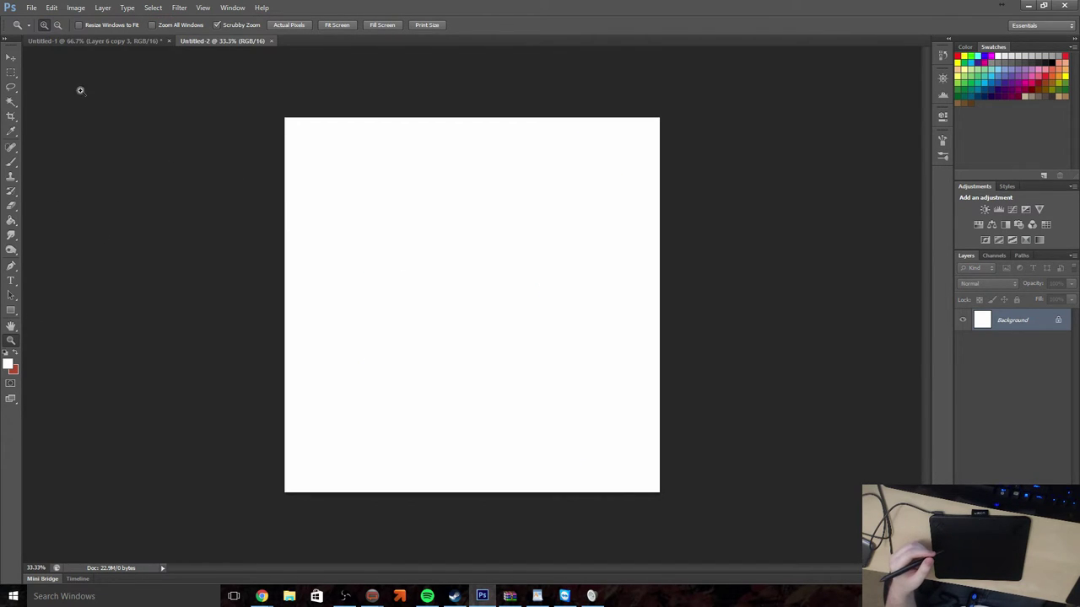
left_click(377, 266)
Choose the Brush tool with a round tip at 54% hardness and reduce its size to 5 px
left_click(11, 161)
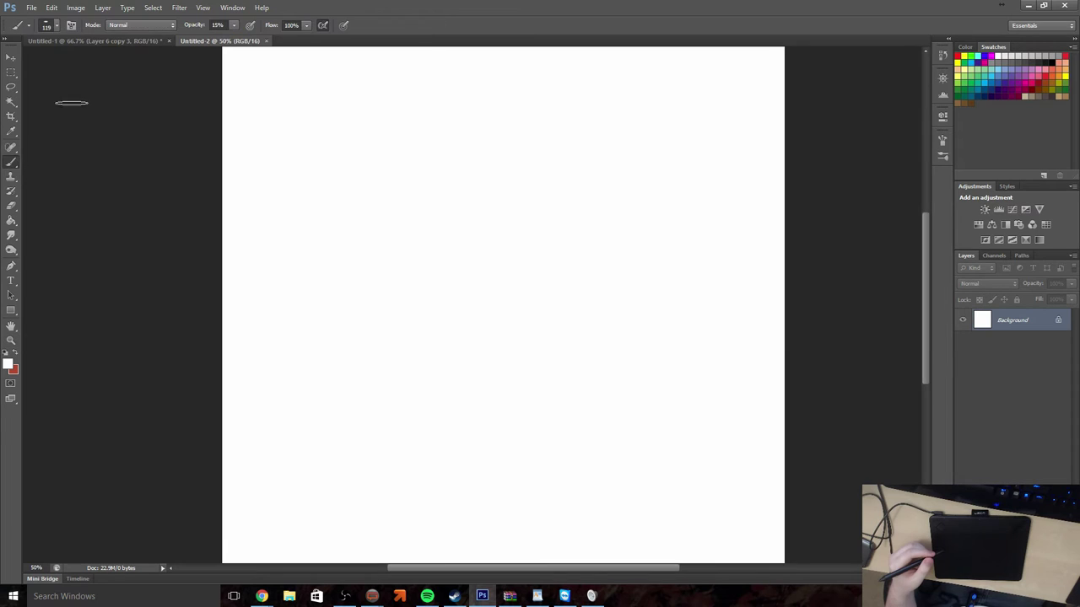
left_click(57, 26)
mouse_move(127, 120)
left_mouse_down()
mouse_move(127, 133)
mouse_move(127, 118)
left_mouse_up()
left_click(42, 112)
left_click(111, 75)
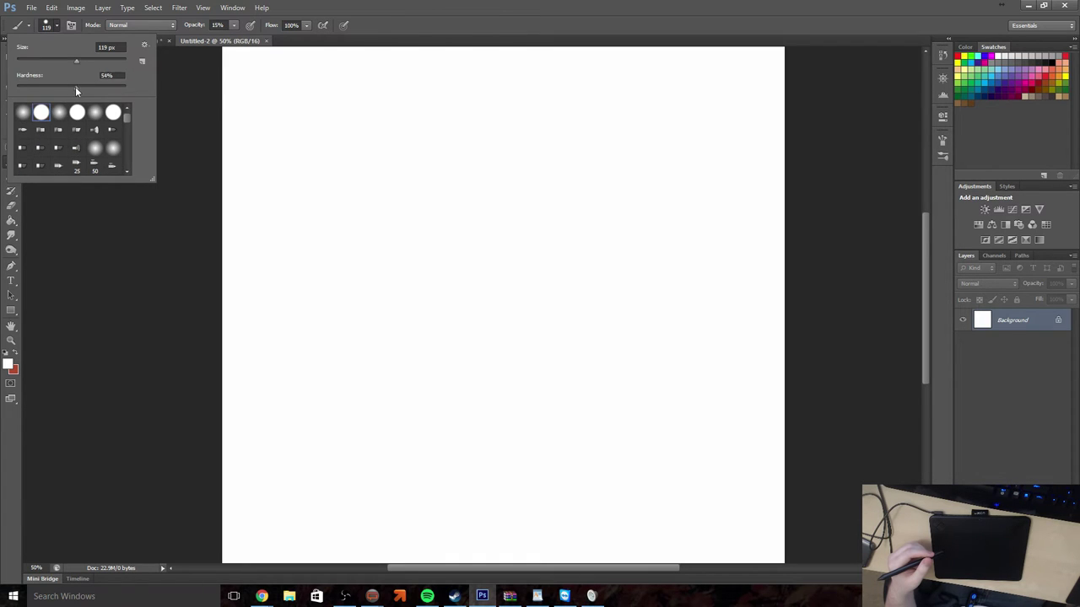
left_click_drag(75, 61, 27, 62)
Enable Shape Dynamics for the brush with pen pressure control and set the minimum diameter to 42%
left_click(71, 26)
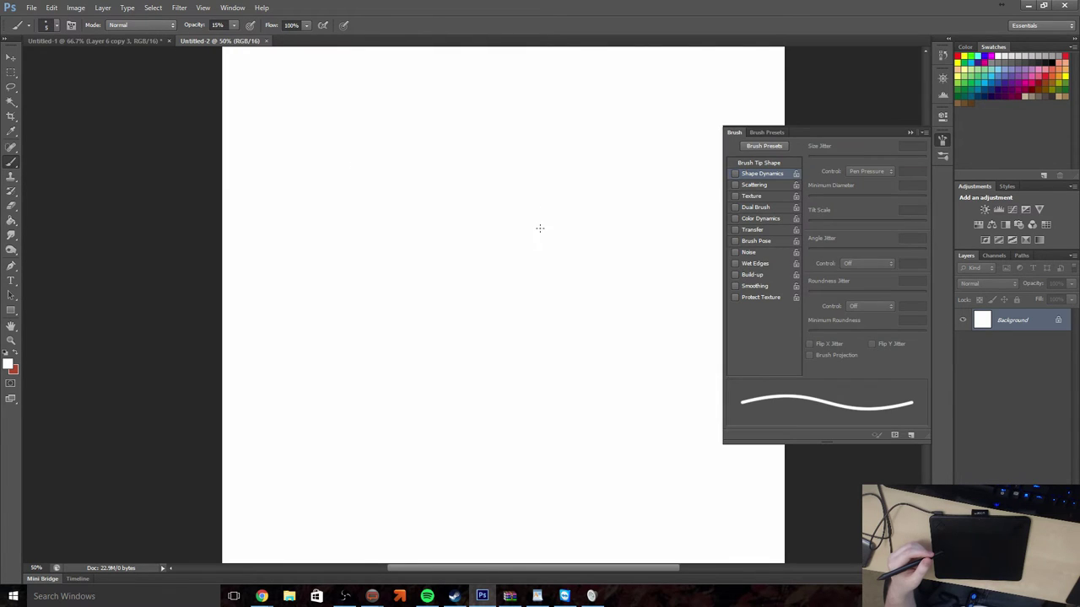
left_click(735, 174)
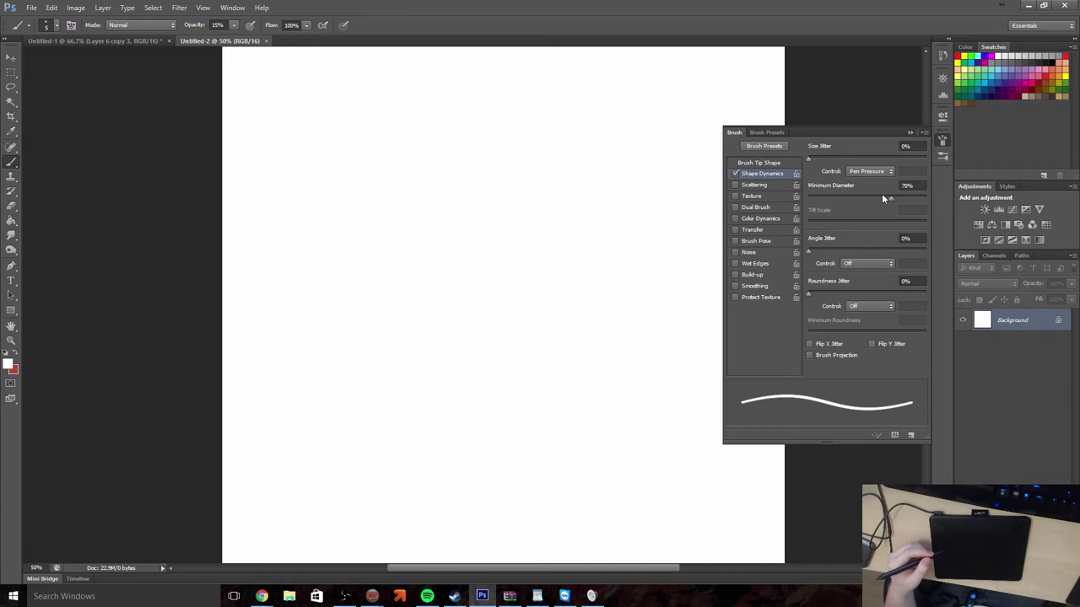
left_click_drag(881, 194, 857, 197)
left_click(842, 119)
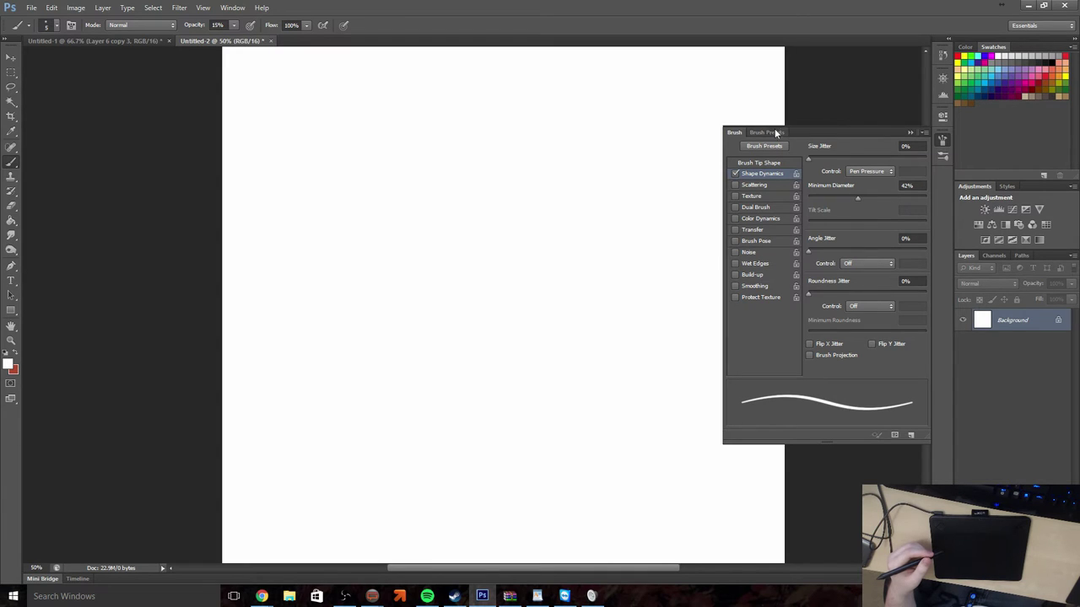
left_click(910, 133)
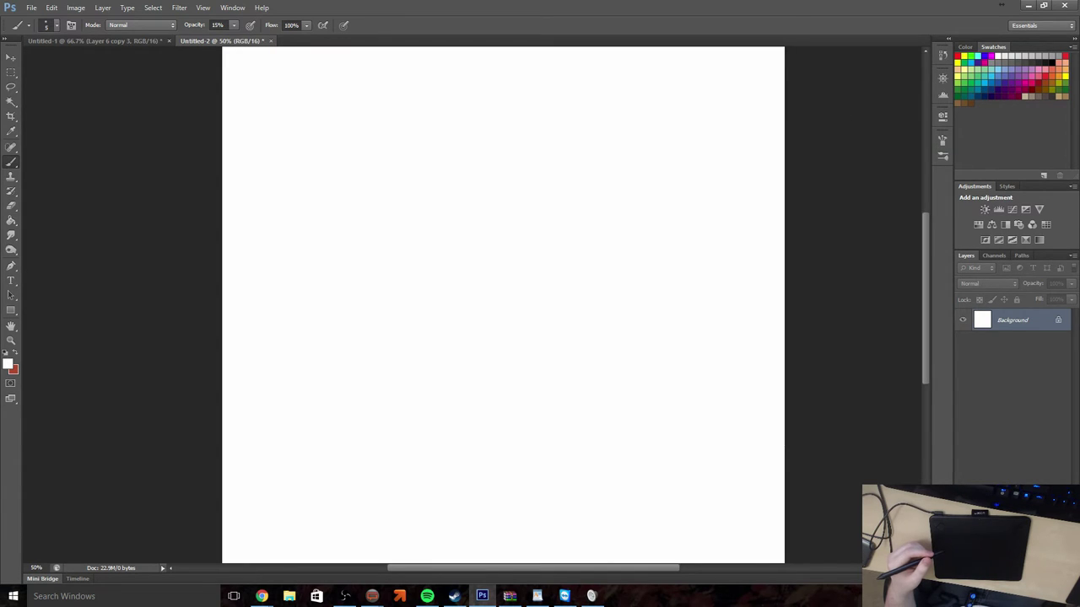
Add a new layer and draw a long row of connected loops on it in black (000000) across the upper canvas
key("ctrl+shift+alt+n")
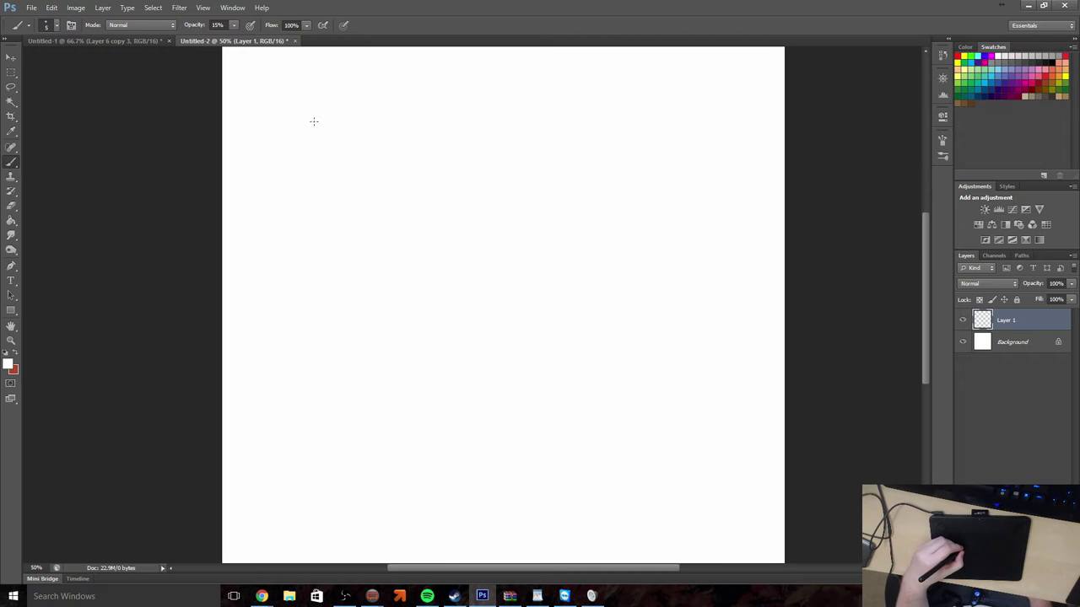
left_click(9, 363)
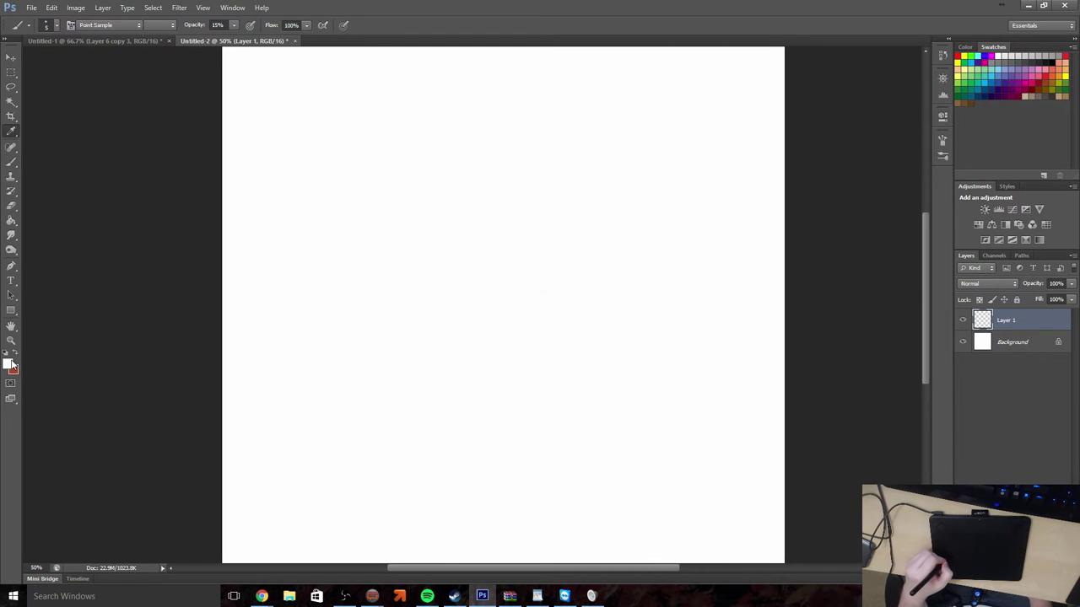
left_click_drag(458, 270, 354, 371)
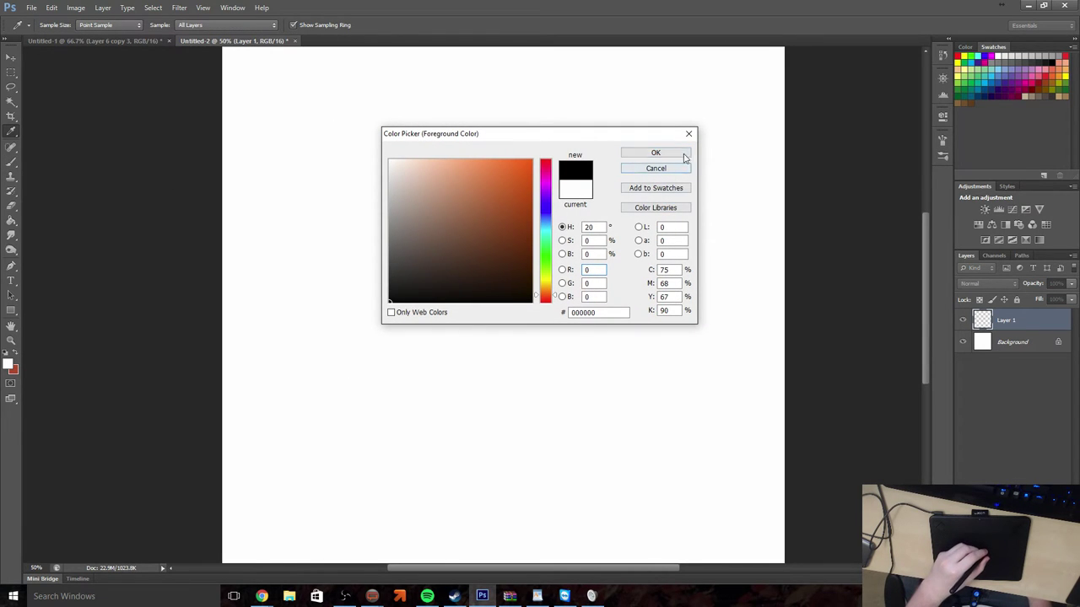
left_click(645, 154)
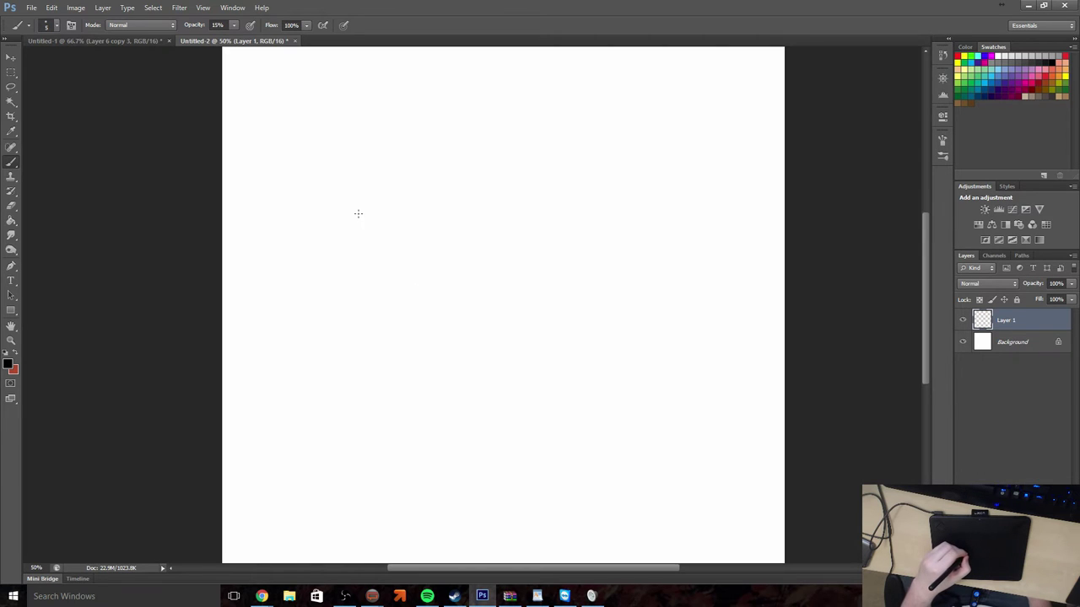
mouse_move(351, 217)
left_mouse_down()
mouse_move(372, 201)
mouse_move(419, 210)
mouse_move(464, 195)
mouse_move(530, 197)
mouse_move(635, 169)
mouse_move(722, 174)
left_mouse_up()
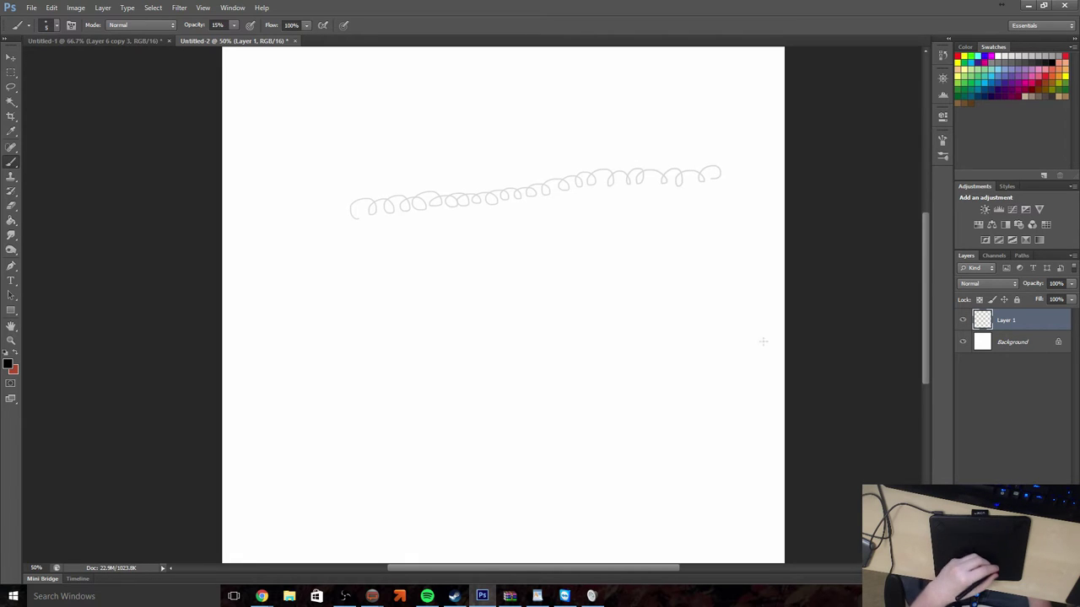
Raise the brush opacity to 100% and draw a series of parallel diagonal hatching lines near the canvas's upper-left corner
left_click_drag(234, 25, 310, 54)
mouse_move(259, 158)
left_mouse_down()
mouse_move(298, 109)
mouse_move(328, 112)
left_mouse_up()
left_click_drag(291, 157, 351, 112)
mouse_move(313, 165)
left_mouse_down()
mouse_move(364, 124)
mouse_move(319, 174)
left_mouse_up()
left_click_drag(377, 128, 331, 181)
left_click_drag(390, 132, 344, 186)
left_click_drag(404, 135, 358, 191)
mouse_move(417, 139)
left_mouse_down()
mouse_move(461, 129)
mouse_move(374, 198)
left_mouse_up()
left_click_drag(448, 147, 392, 199)
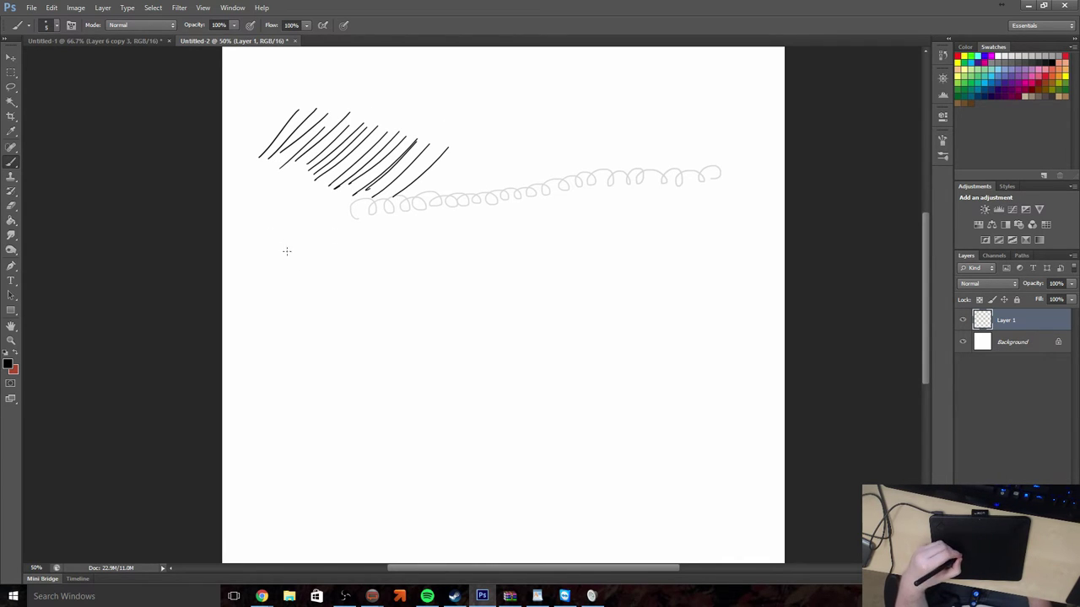
Draw a row of connected loops below the hatching and a small shaded oval beneath it
mouse_move(281, 278)
left_mouse_down()
mouse_move(342, 277)
mouse_move(404, 264)
mouse_move(445, 278)
mouse_move(505, 267)
left_mouse_up()
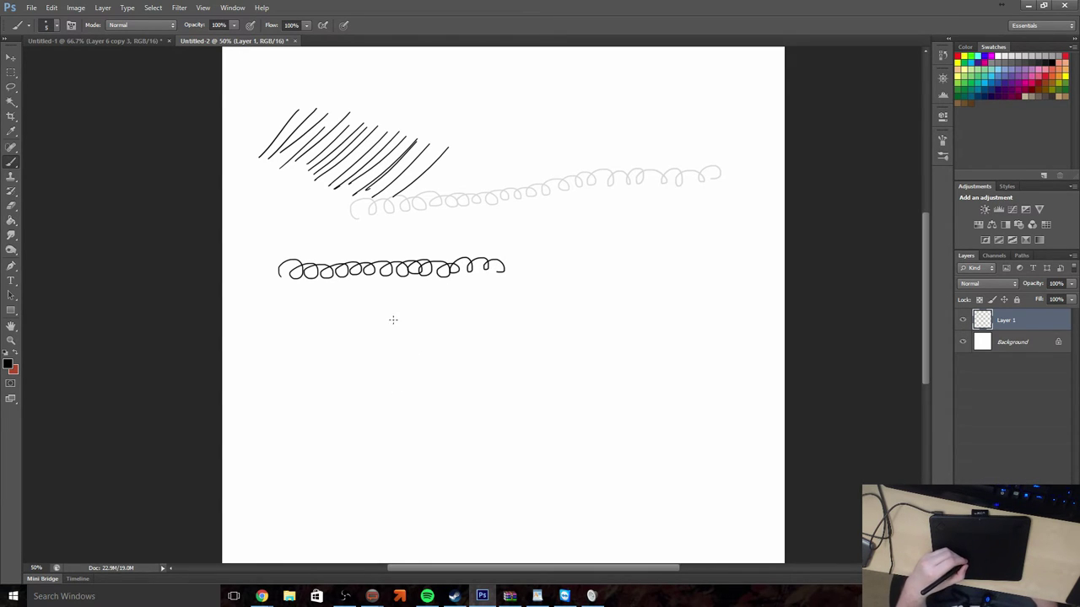
mouse_move(394, 319)
left_mouse_down()
mouse_move(402, 315)
mouse_move(387, 321)
mouse_move(379, 353)
mouse_move(388, 366)
mouse_move(398, 364)
mouse_move(395, 306)
left_mouse_up()
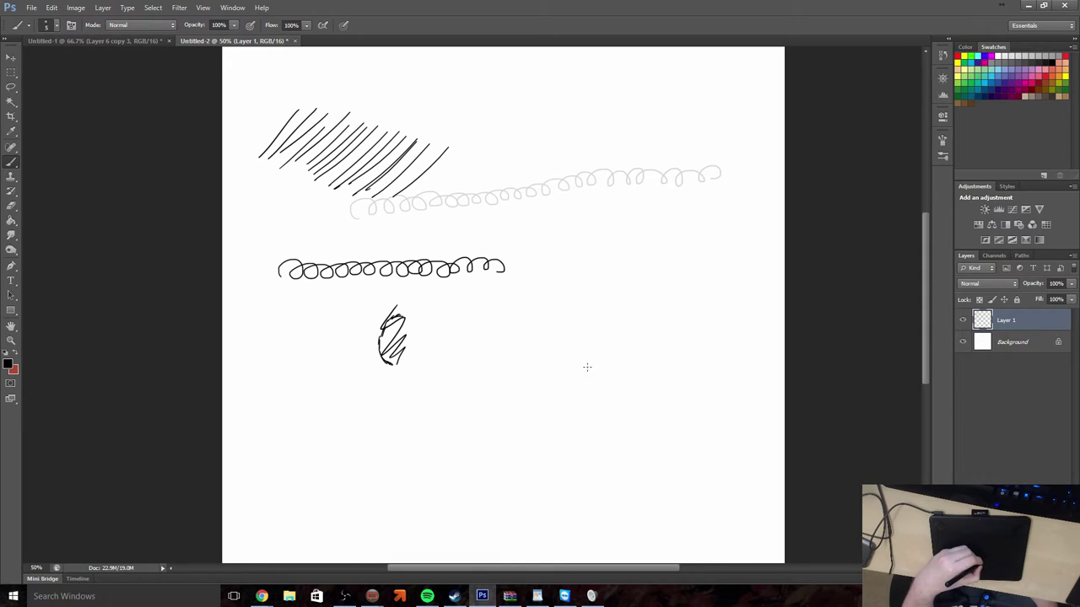
Sketch a small oval head with facial guidelines, a neck and shoulder lines in the canvas's lower-right area
mouse_move(585, 367)
left_mouse_down()
mouse_move(609, 341)
mouse_move(582, 322)
mouse_move(569, 344)
mouse_move(586, 370)
left_mouse_up()
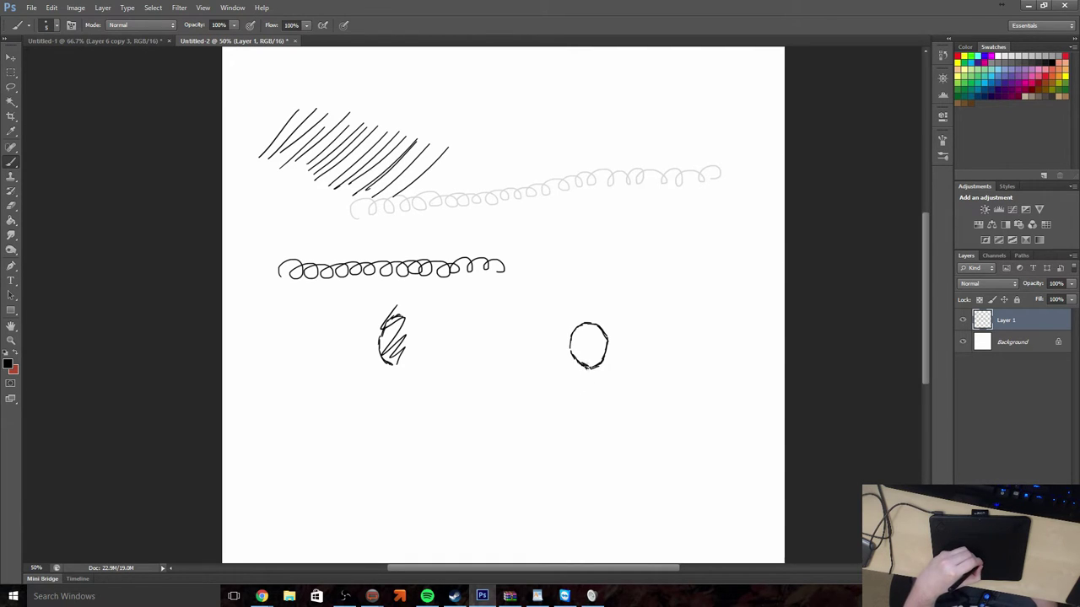
mouse_move(589, 366)
left_mouse_down()
mouse_move(585, 319)
mouse_move(602, 342)
mouse_move(571, 340)
left_mouse_up()
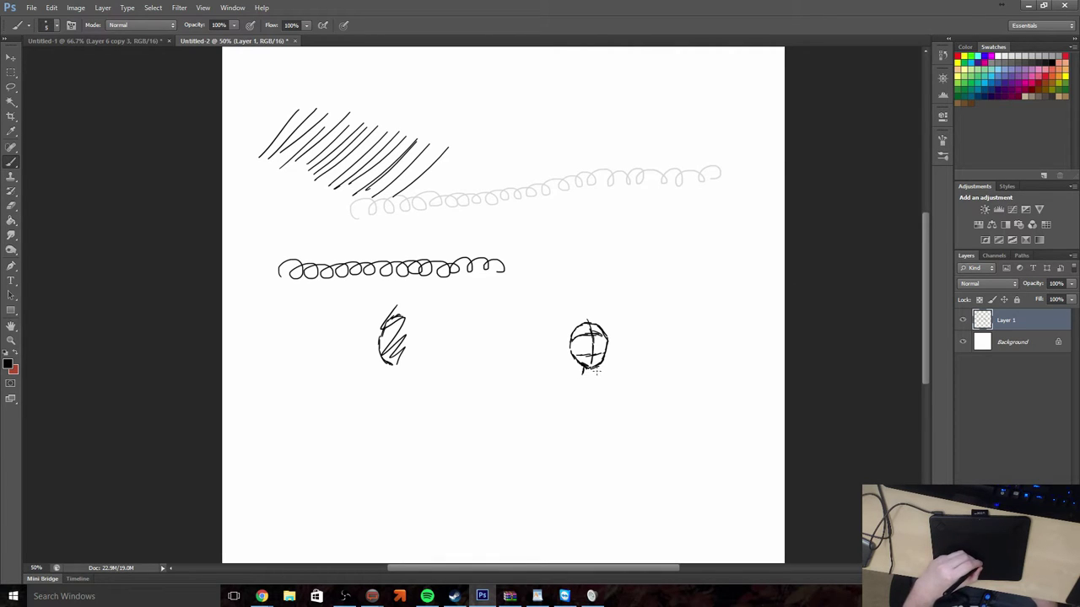
left_click_drag(598, 367, 601, 377)
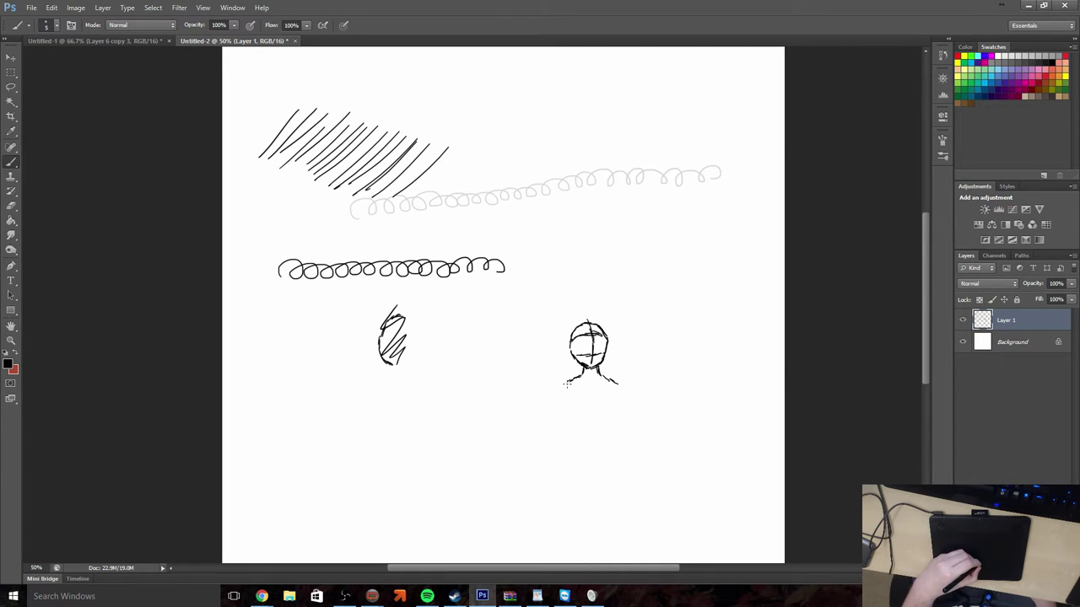
Sketch the figure's arms, chest and collarbones below the neck
left_click_drag(565, 384, 553, 438)
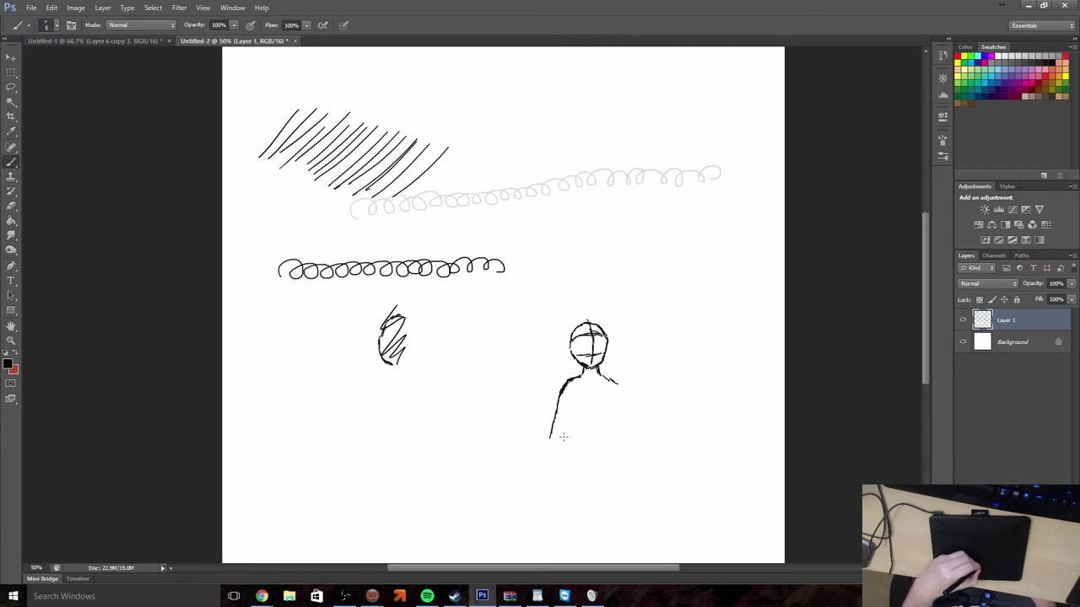
left_click_drag(559, 436, 565, 425)
left_click_drag(571, 396, 570, 410)
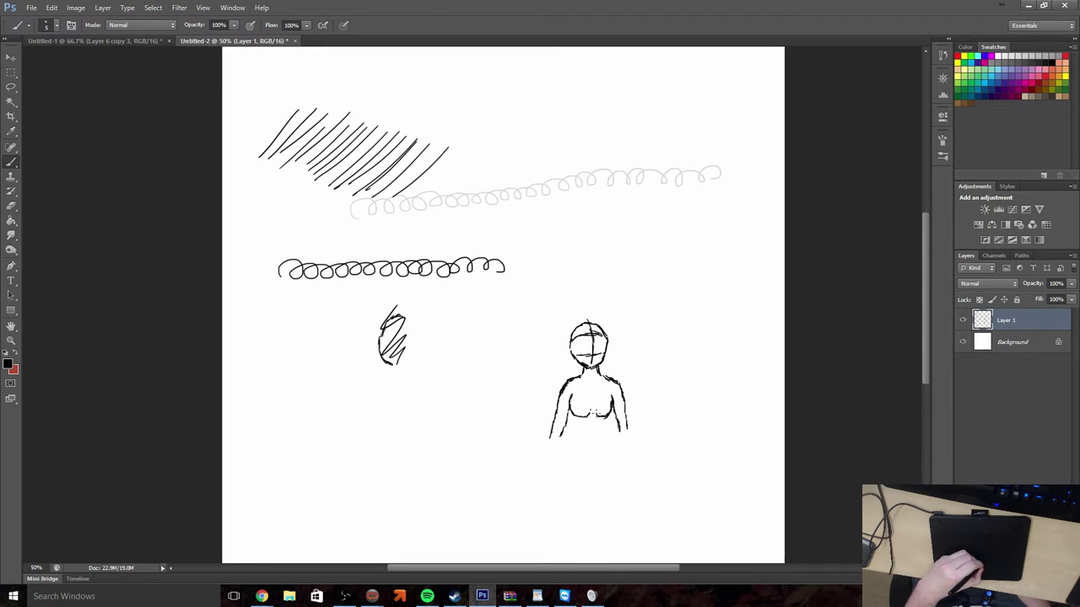
left_click_drag(593, 404, 595, 415)
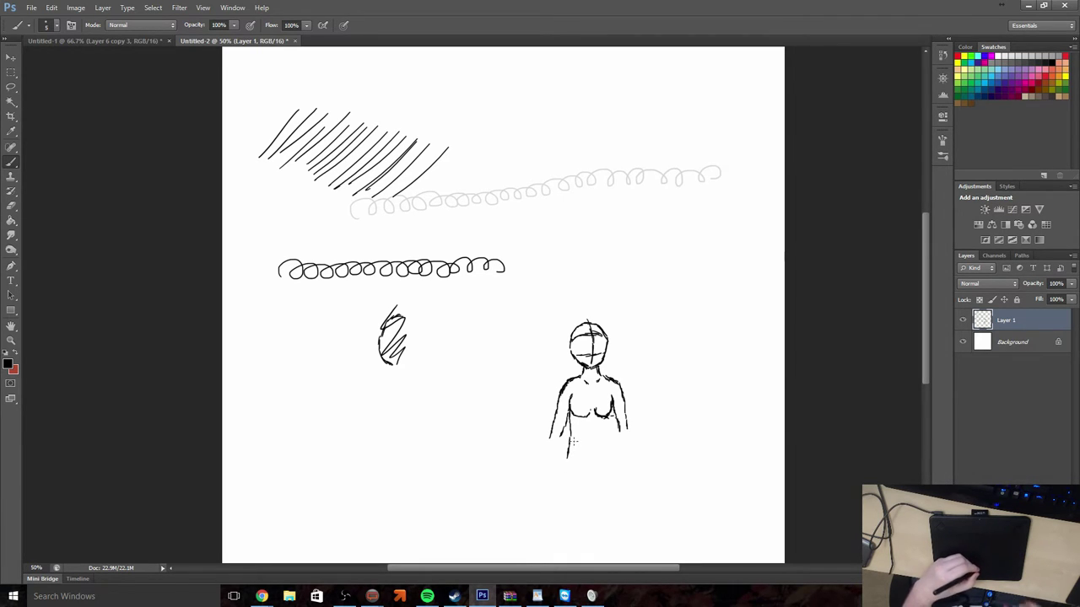
Undo the last waist stroke and redraw the figure's waist, hip and outer leg line on one side
key("ctrl+z")
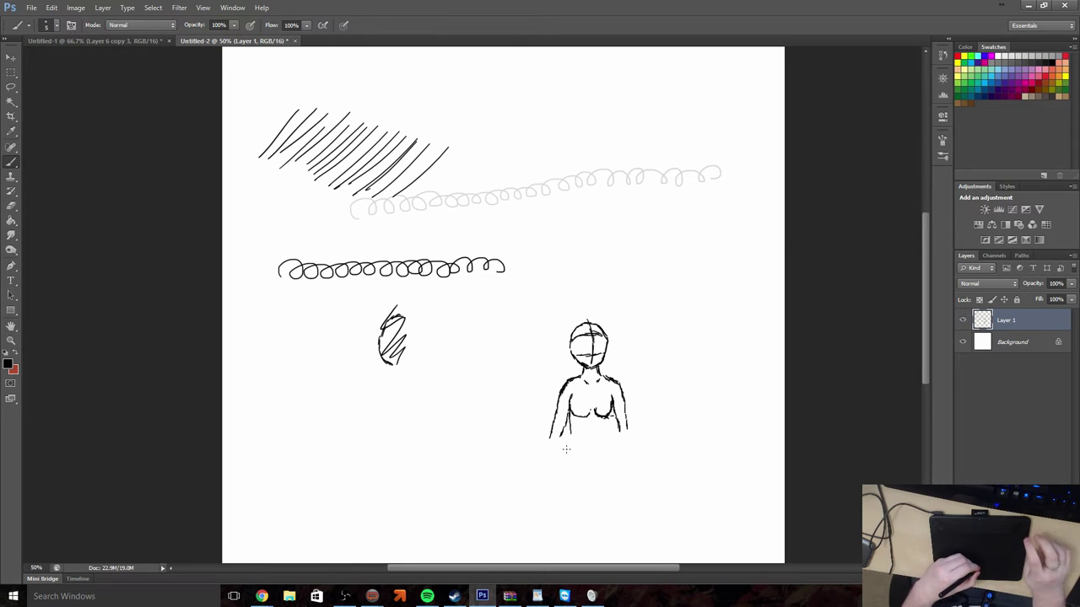
left_click_drag(571, 422, 571, 439)
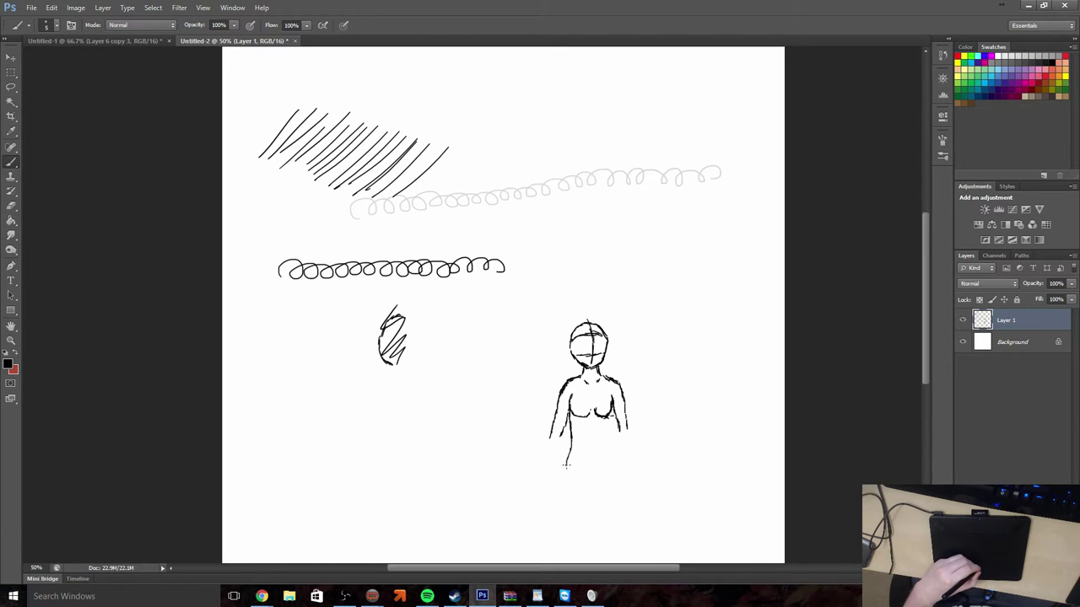
left_click_drag(566, 467, 571, 514)
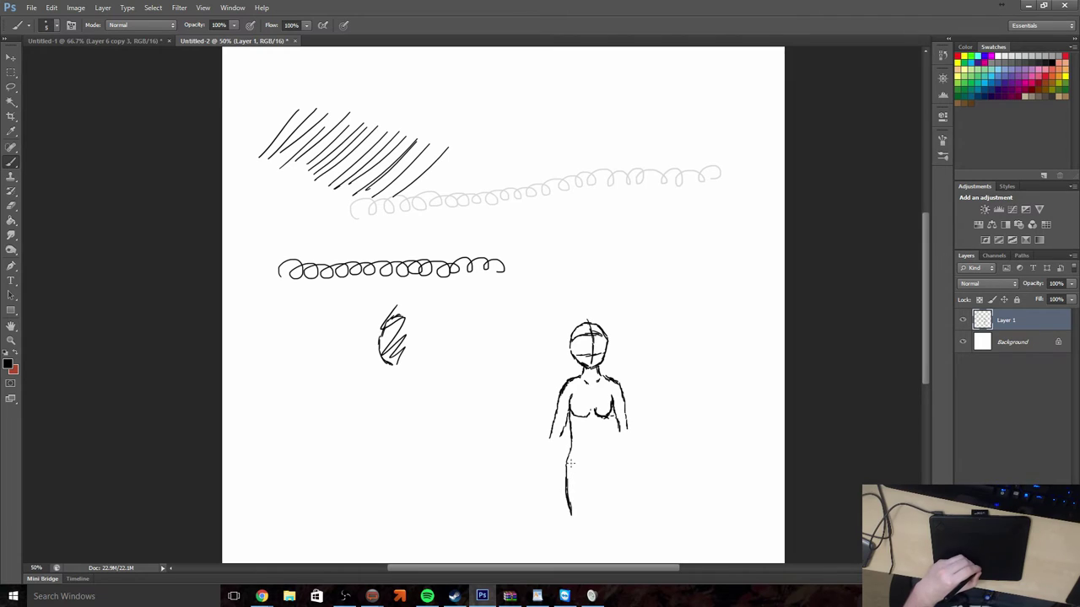
mouse_move(571, 463)
left_mouse_down()
mouse_move(567, 453)
mouse_move(569, 508)
left_mouse_up()
left_click_drag(567, 462, 571, 422)
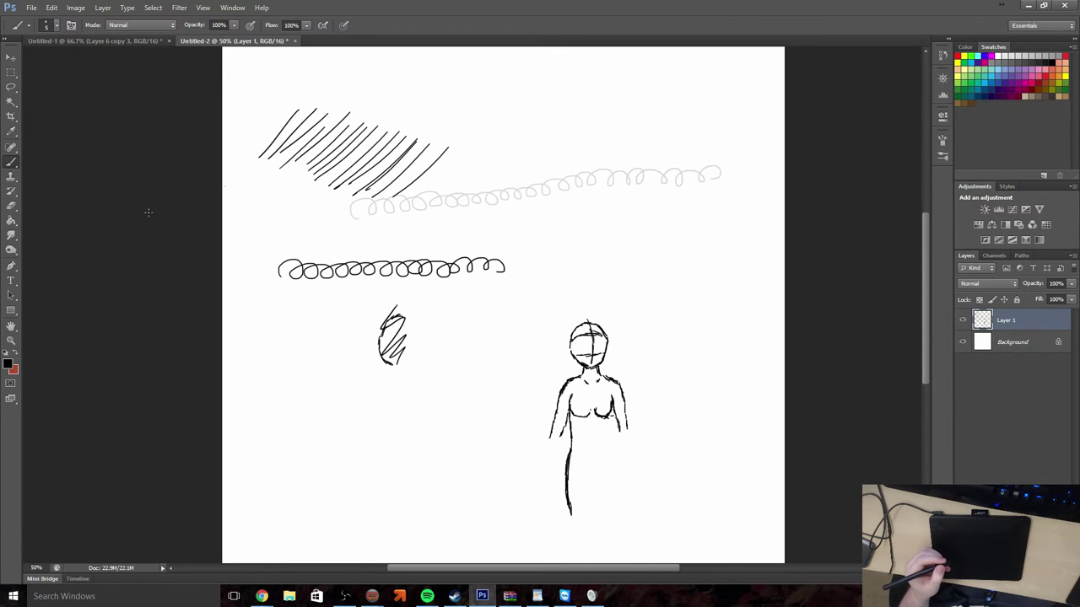
Select the area around the sketched figure with the Rectangular Marquee, delete its contents, deselect and return to the Brush tool
left_click(15, 76)
left_click_drag(526, 312, 707, 558)
key("Delete")
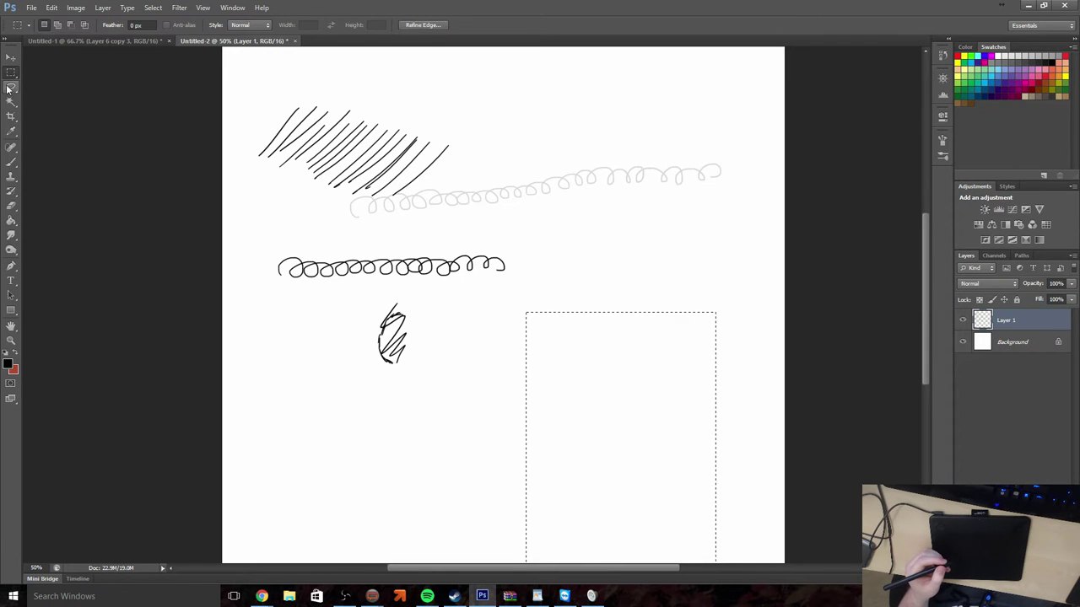
key("ctrl+d")
key("b")
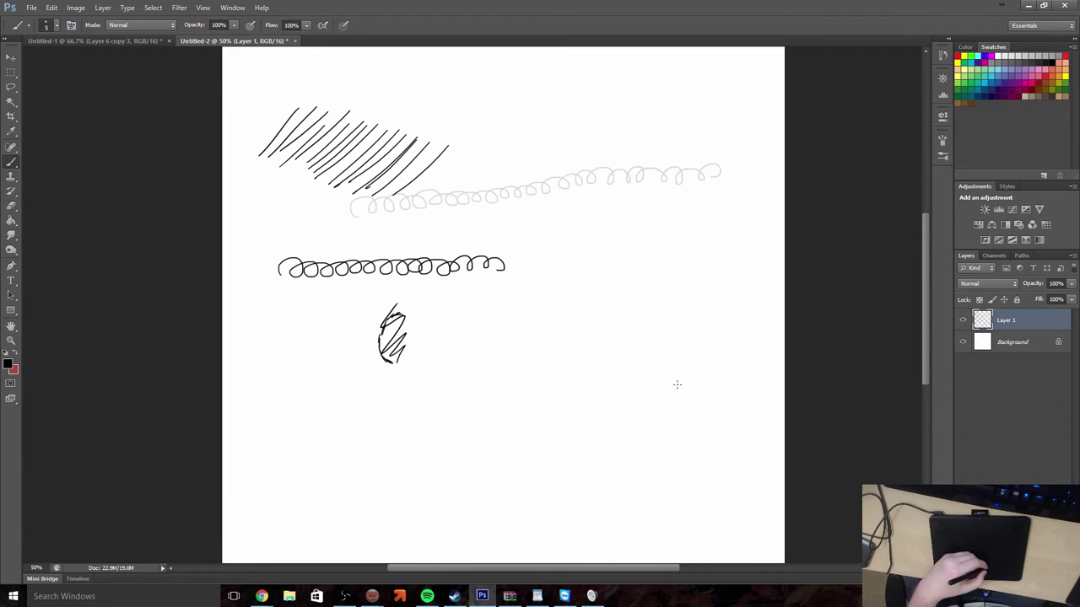
Sketch a simple figure in the canvas's lower-right area with an oval head, a tapered torso, two thin legs and feet
mouse_move(642, 341)
left_mouse_down()
mouse_move(649, 299)
mouse_move(632, 290)
mouse_move(617, 300)
mouse_move(638, 344)
left_mouse_up()
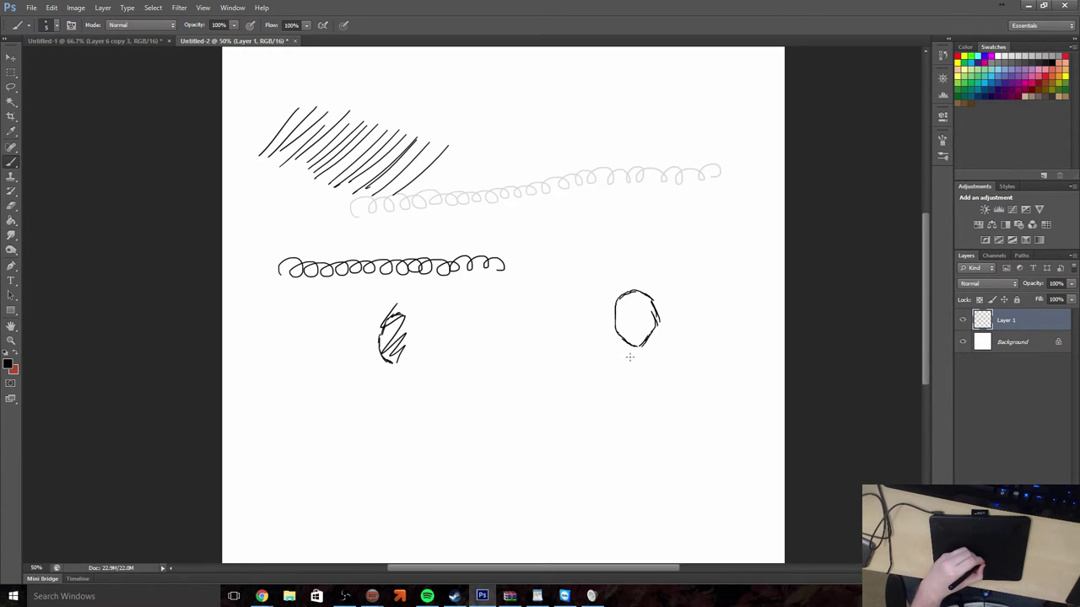
mouse_move(631, 357)
left_mouse_down()
mouse_move(622, 415)
mouse_move(645, 421)
mouse_move(663, 357)
mouse_move(636, 358)
left_mouse_up()
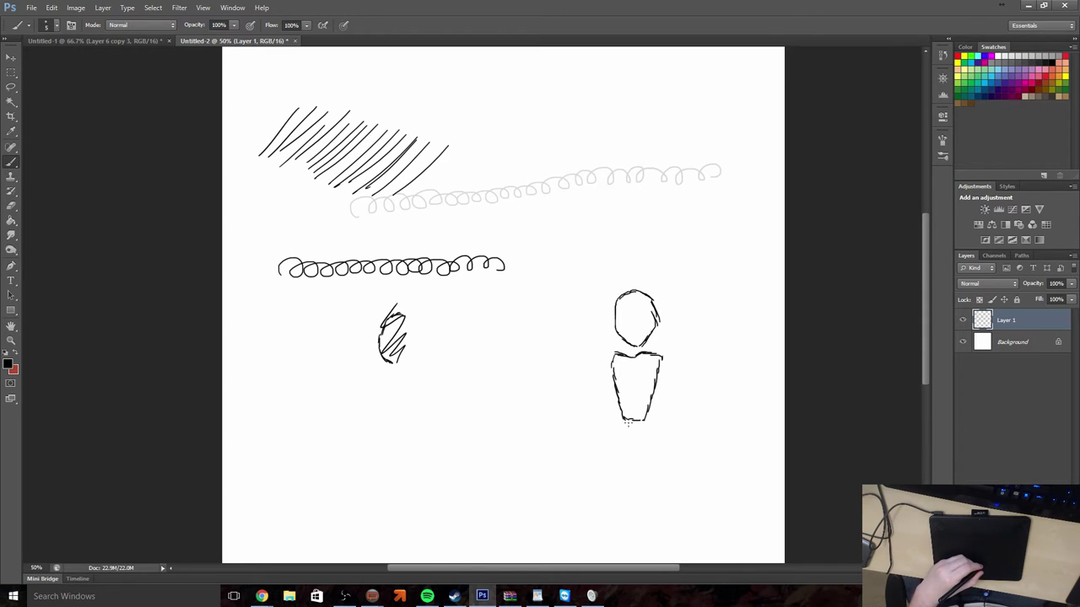
left_click_drag(626, 438, 623, 477)
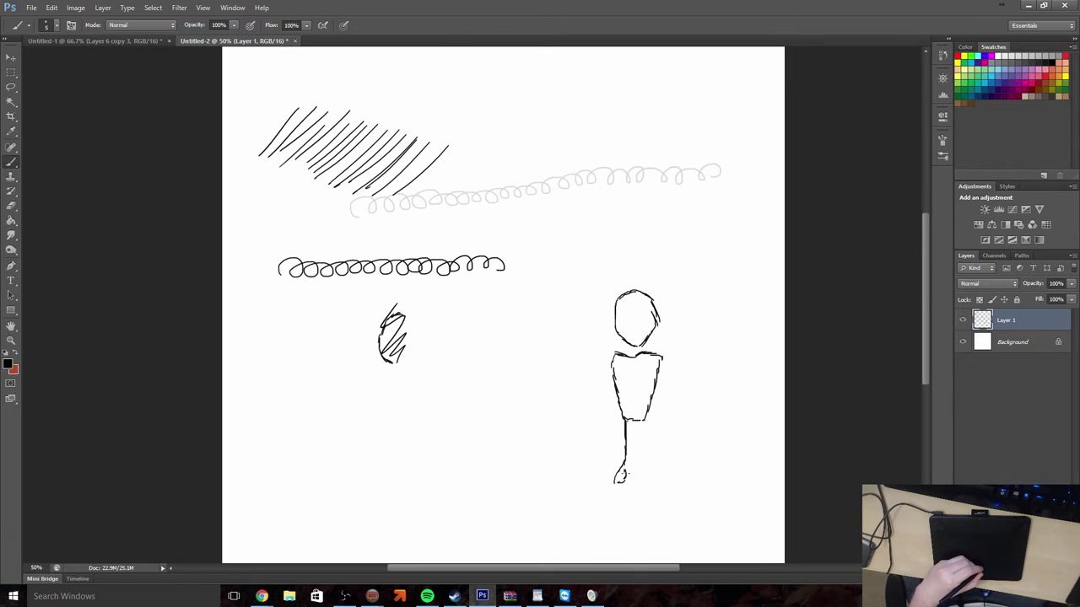
mouse_move(630, 424)
left_mouse_down()
mouse_move(628, 460)
mouse_move(634, 423)
mouse_move(639, 482)
mouse_move(633, 417)
left_mouse_up()
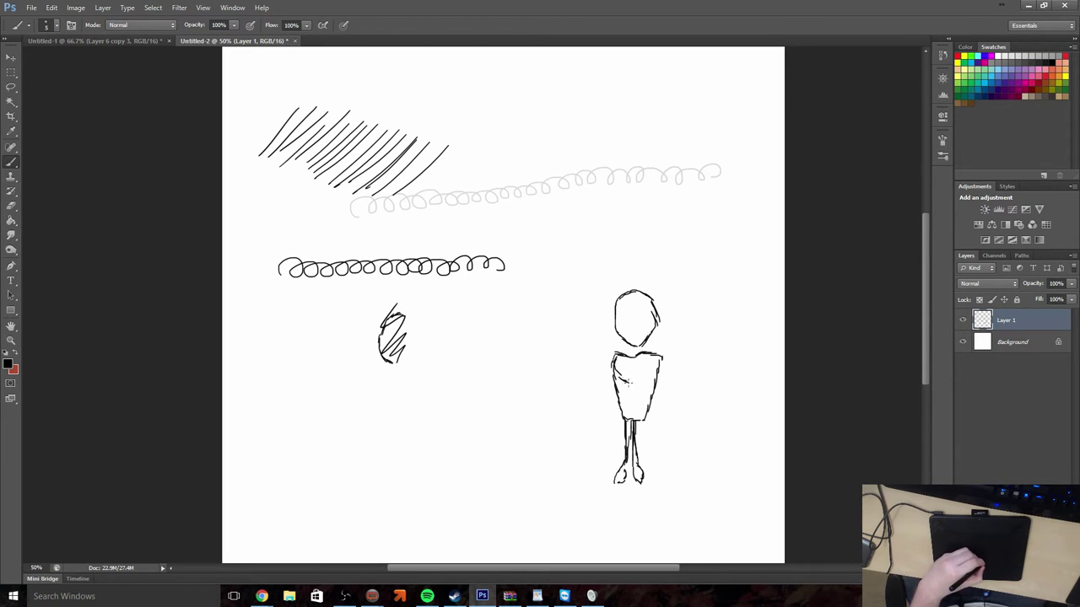
Add folded arms across the figure's torso and draw rough eyes on its face
mouse_move(607, 363)
left_mouse_down()
mouse_move(614, 391)
mouse_move(645, 393)
left_mouse_up()
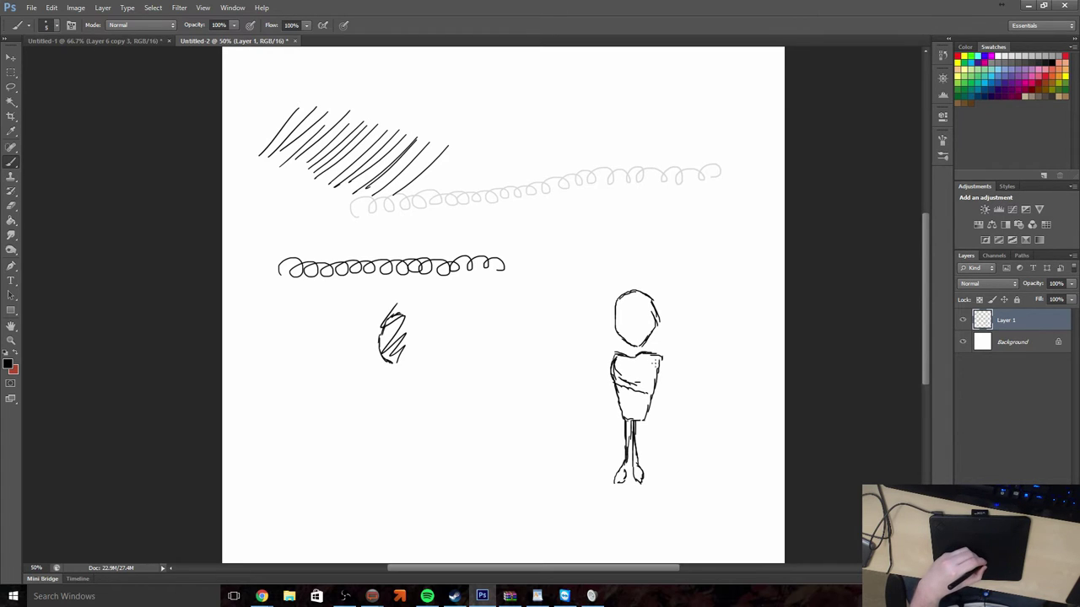
mouse_move(664, 357)
left_mouse_down()
mouse_move(675, 369)
mouse_move(629, 391)
mouse_move(657, 387)
left_mouse_up()
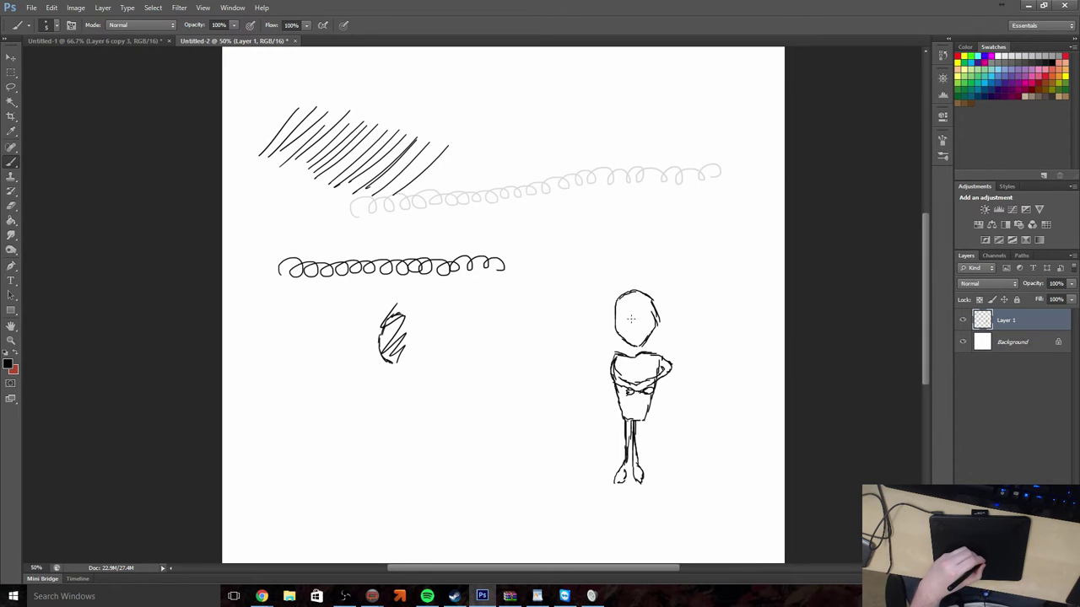
mouse_move(633, 312)
left_mouse_down()
mouse_move(628, 324)
mouse_move(623, 314)
mouse_move(631, 331)
mouse_move(636, 305)
mouse_move(650, 319)
mouse_move(642, 325)
mouse_move(642, 305)
mouse_move(637, 333)
left_mouse_up()
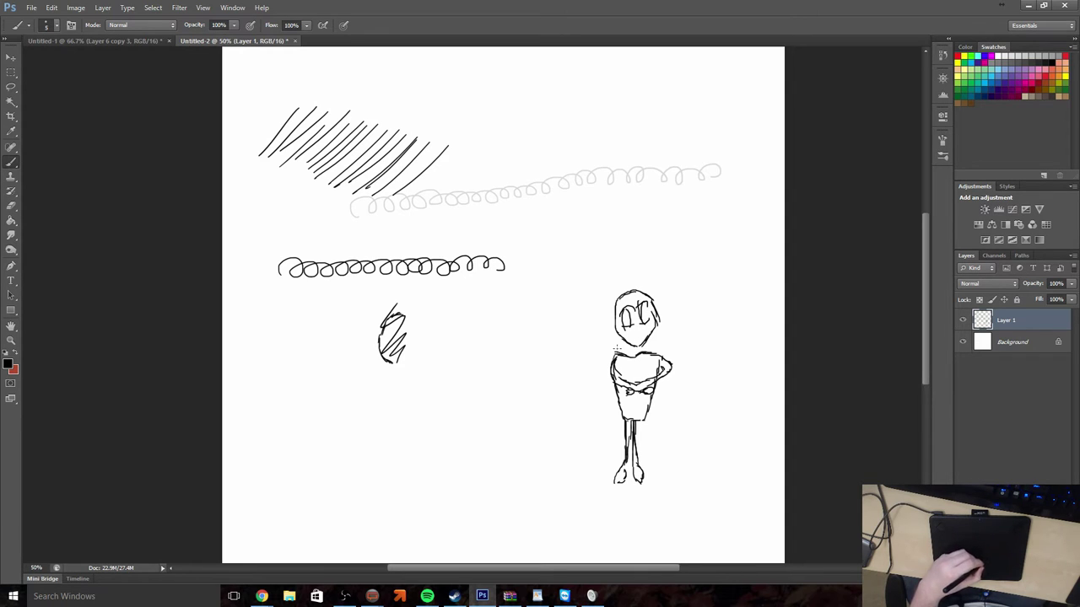
Select one of the figure's eyes with the Rectangular Marquee and scale it up to about 804% with Free Transform
left_click(11, 72)
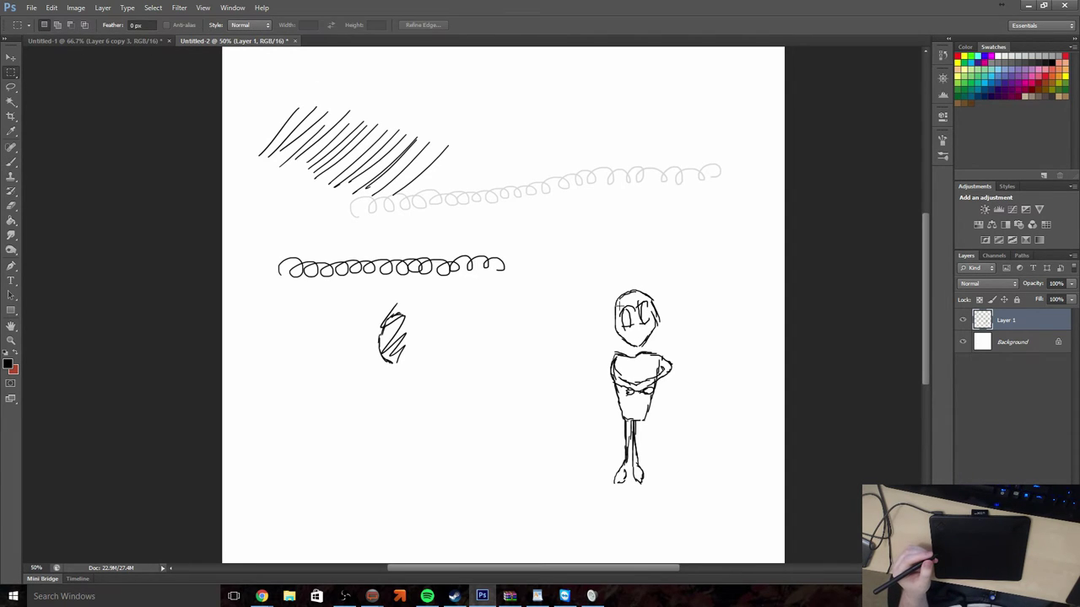
left_click_drag(614, 301, 638, 343)
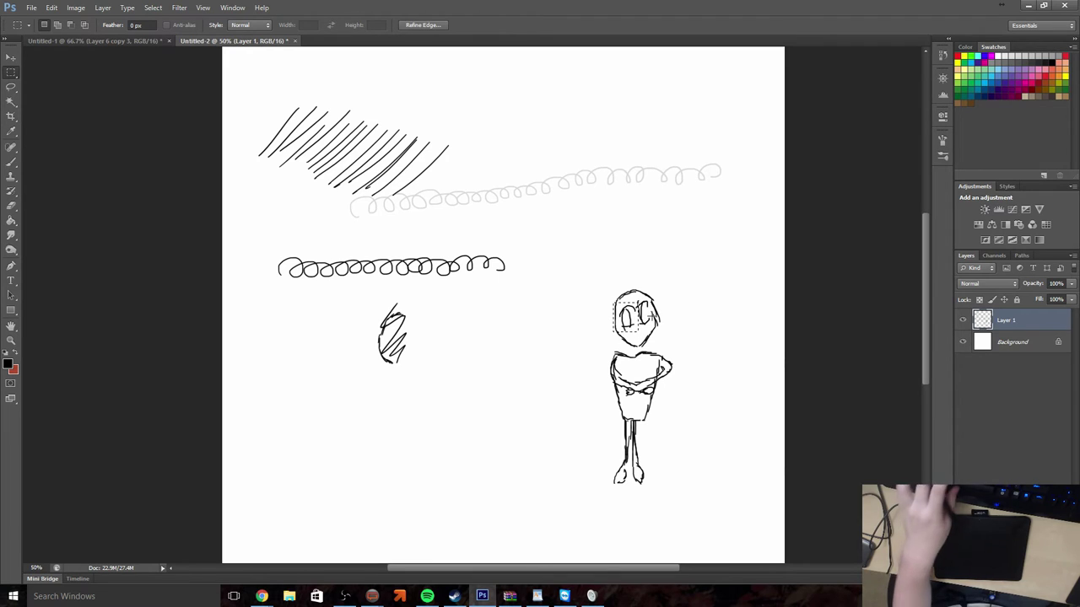
key("ctrl+t")
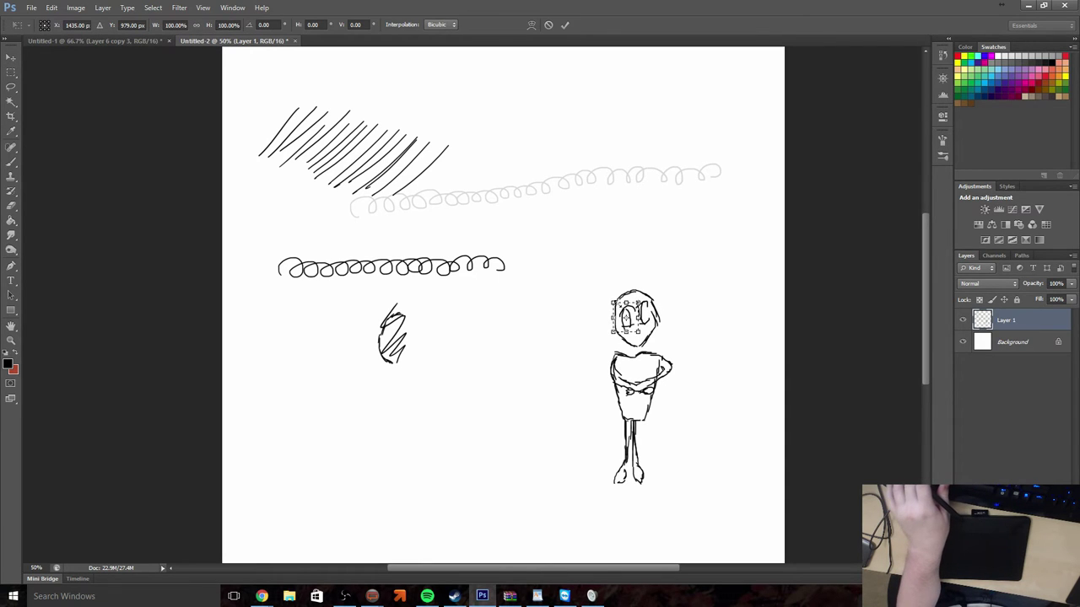
left_click_drag(615, 301, 590, 259)
scroll(571, 188, "down", 3)
key("Return")
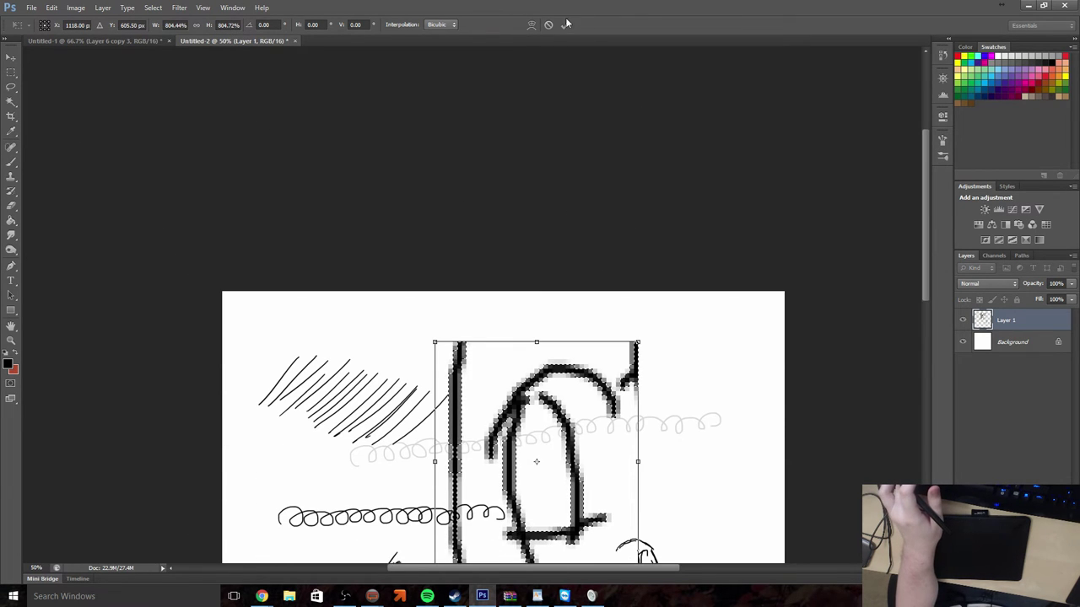
Move the enlarged eye strokes down and to the right so they overlap the figure's head
key("m")
scroll(579, 133, "down", 1)
scroll(578, 132, "down", 2)
key("v")
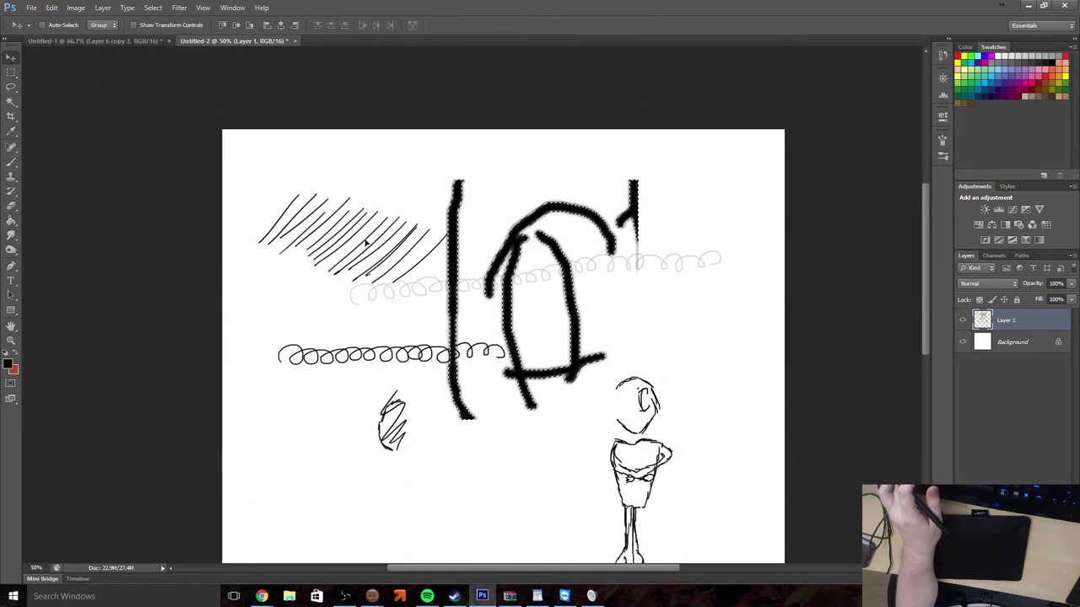
left_click_drag(498, 288, 557, 341)
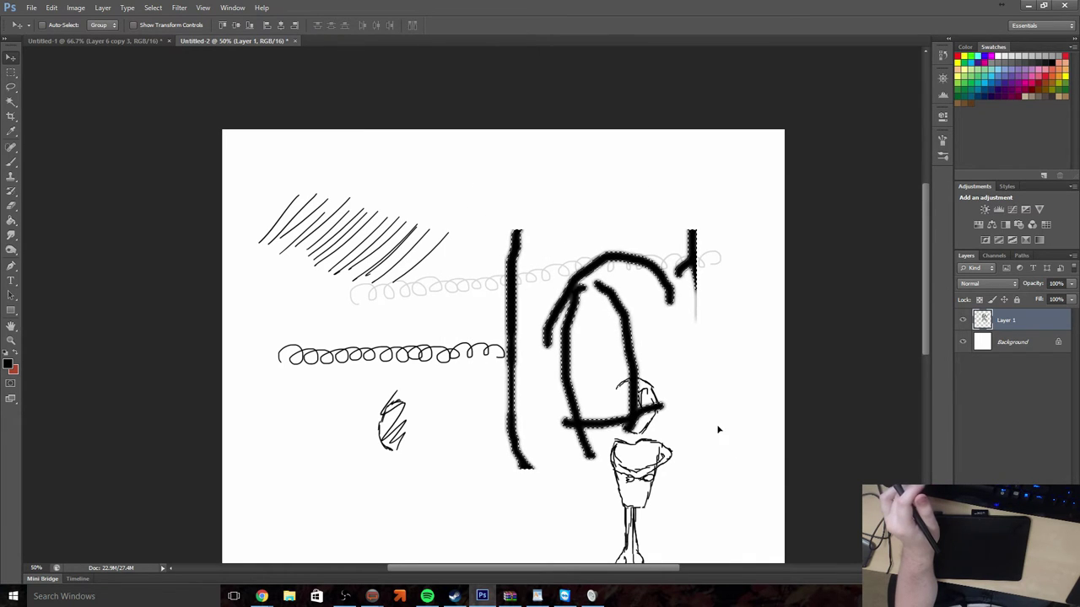
Deselect, delete Layer 1 with all its practice drawings, add a new empty layer and return to the Brush tool
left_click(11, 72)
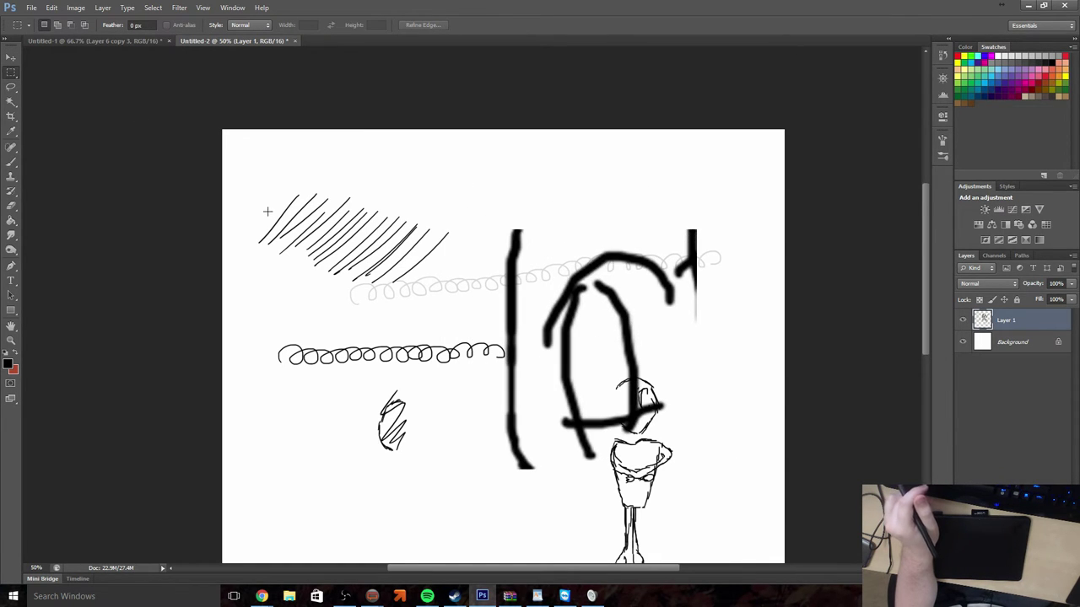
key("ctrl+d")
scroll(501, 327, "down", 1)
scroll(501, 328, "down", 1)
key("Delete")
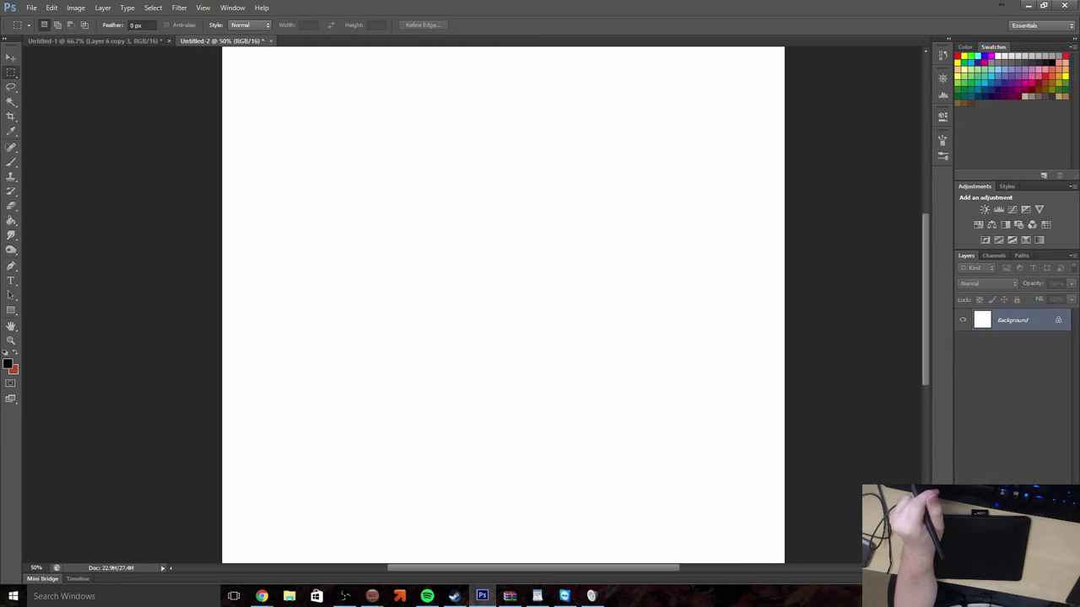
key("ctrl+shift+alt+n")
left_click(11, 162)
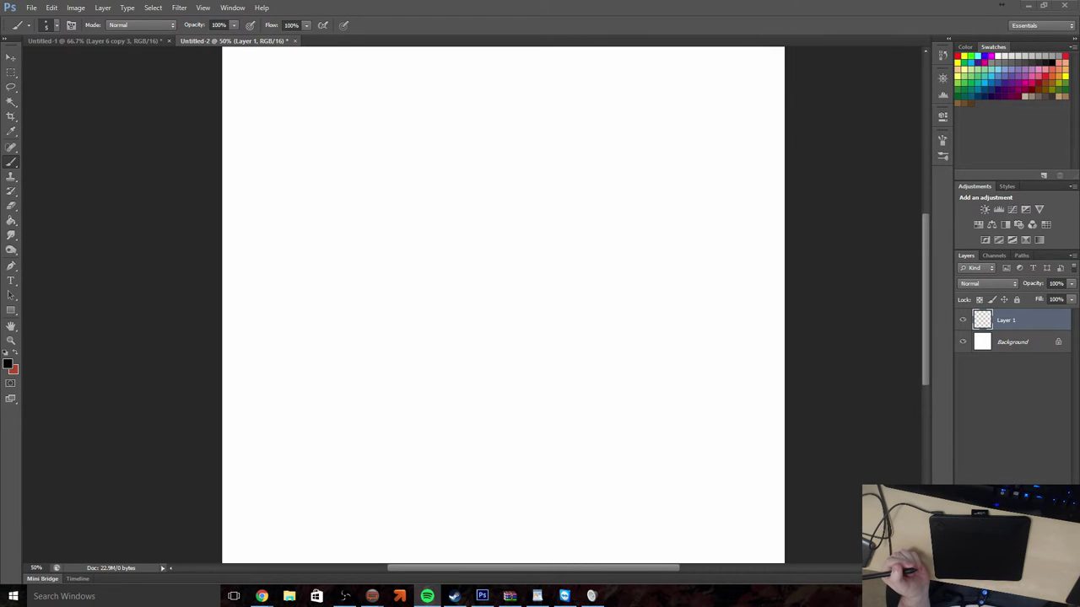
left_click(10, 161)
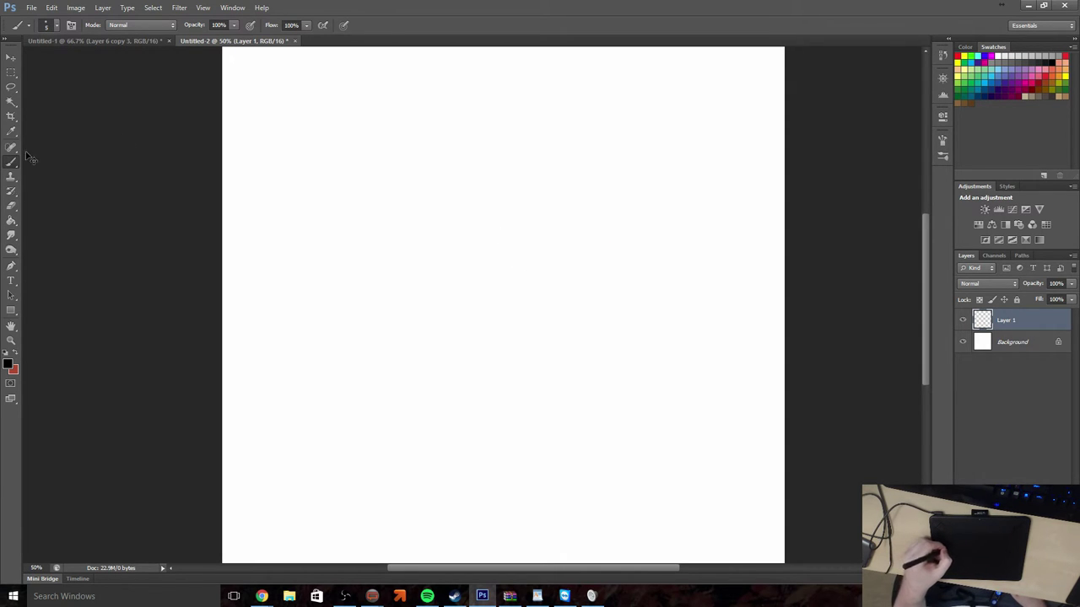
left_click(12, 73)
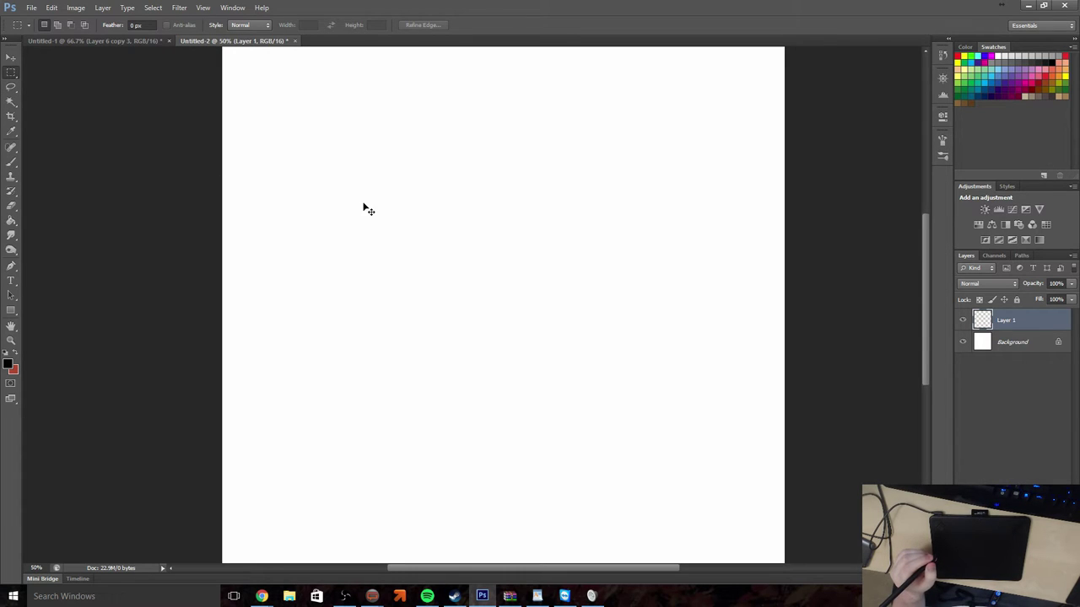
left_click(1003, 346)
left_click(1028, 329, "shift")
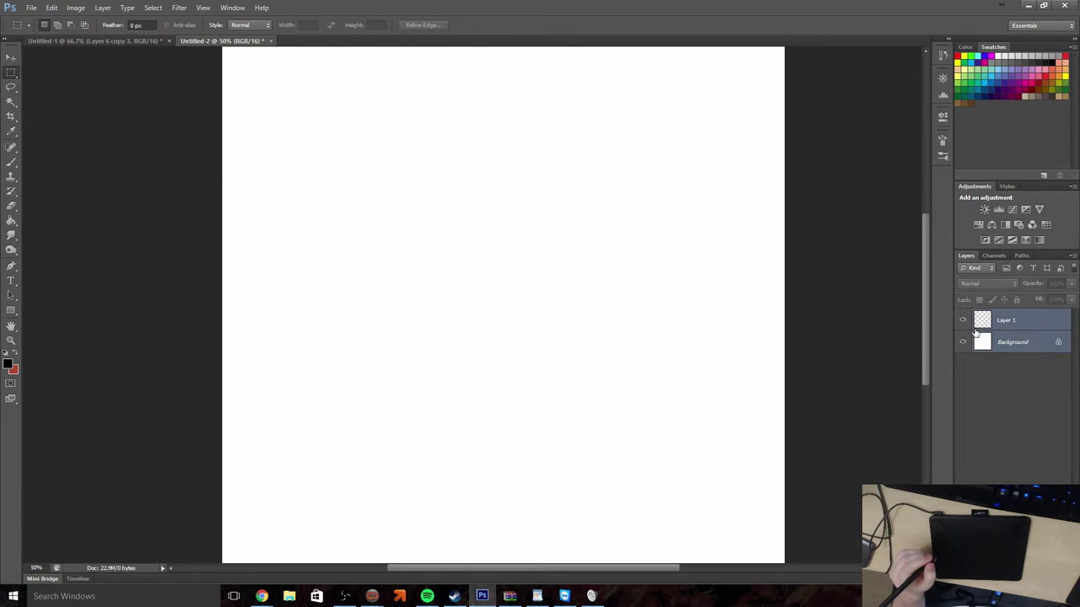
left_click(1026, 350, "ctrl")
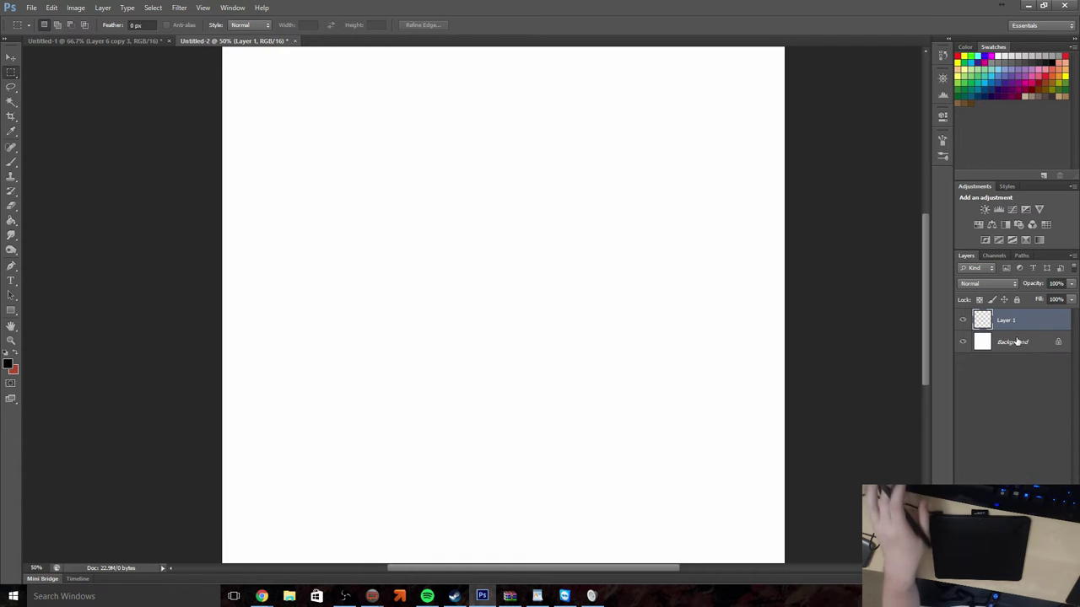
Brush a few overlapping curved strokes near the canvas centre on Layer 1 and duplicate the layer
left_click(11, 161)
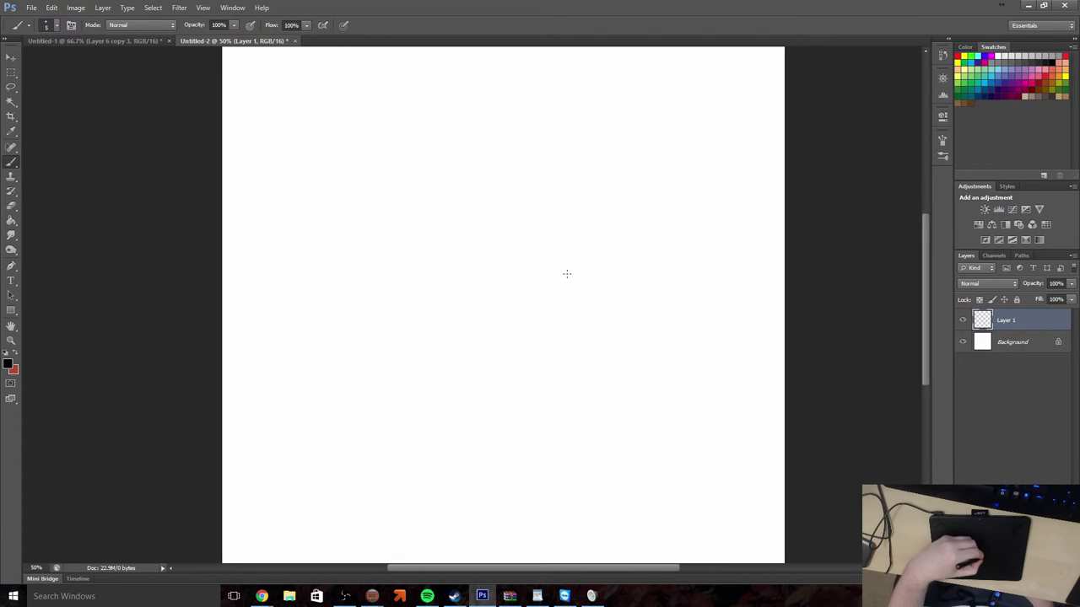
mouse_move(549, 263)
left_mouse_down()
mouse_move(578, 270)
mouse_move(566, 262)
mouse_move(513, 276)
left_mouse_up()
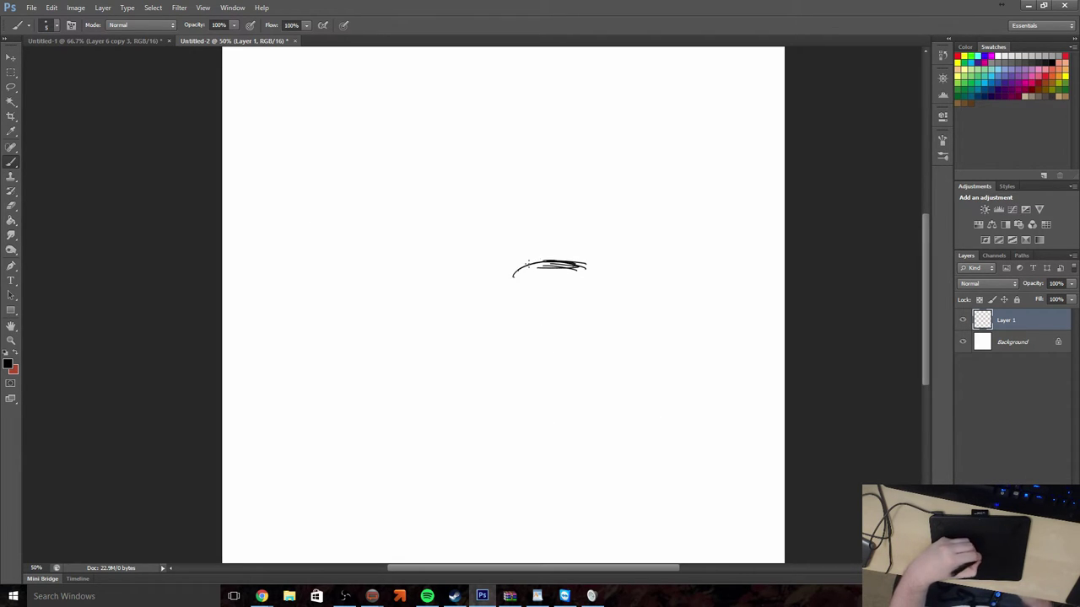
key("ctrl+j")
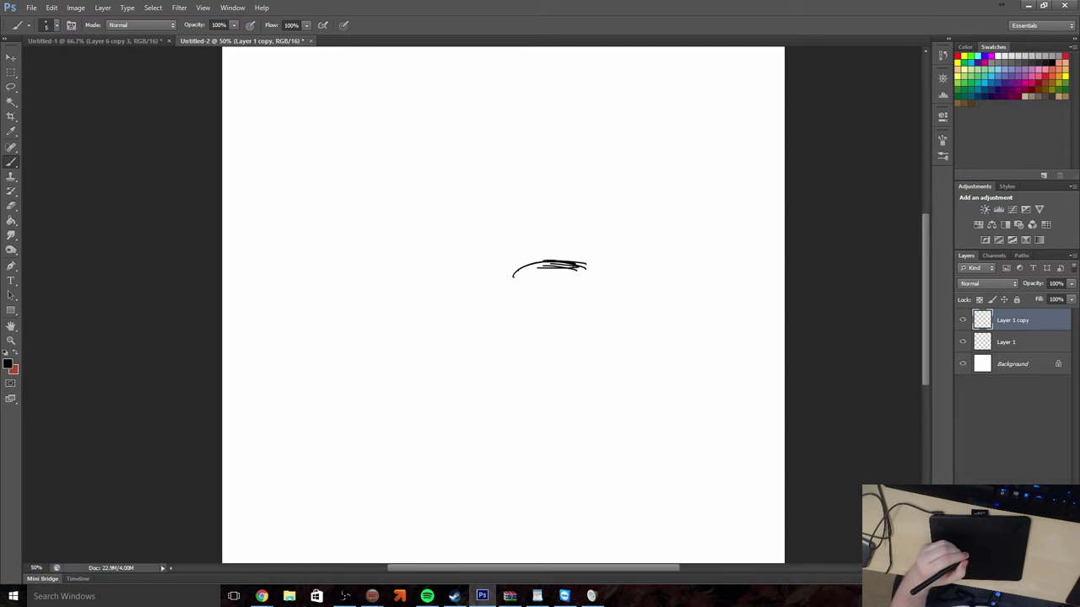
Hide Layer 1, delete its copy and add a new empty layer above it
left_click(962, 342)
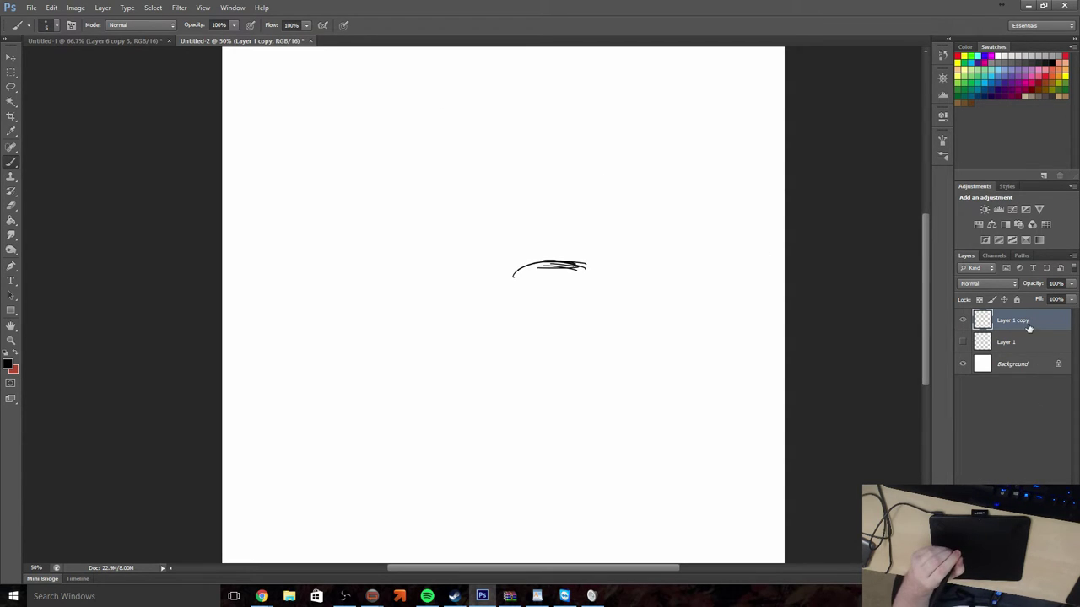
key("Delete")
key("ctrl+shift+alt+n")
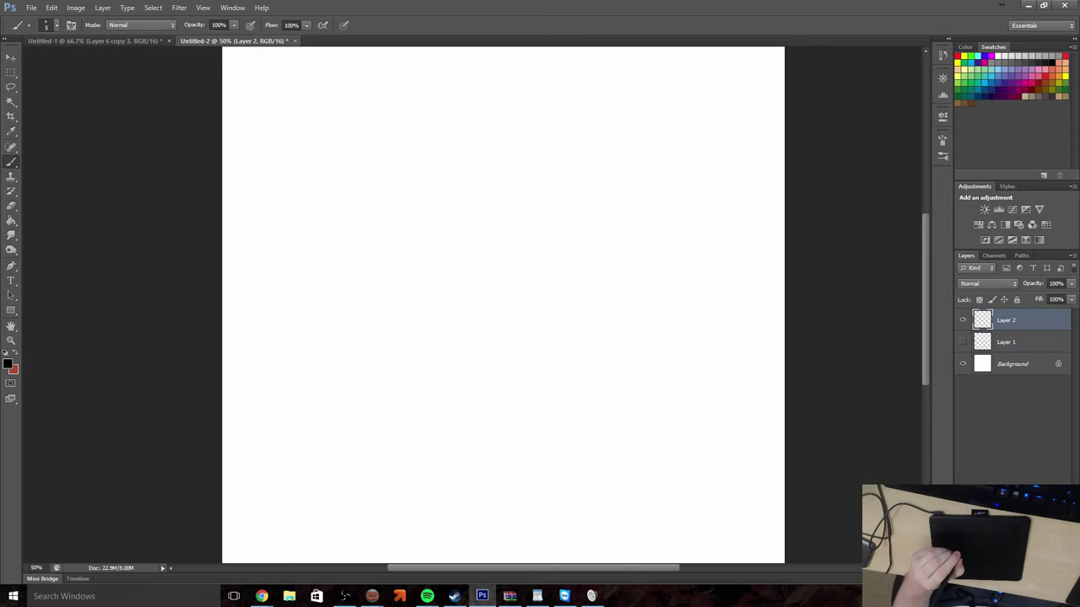
Set the brush's Shape Dynamics minimum diameter to 0%
left_click(71, 25)
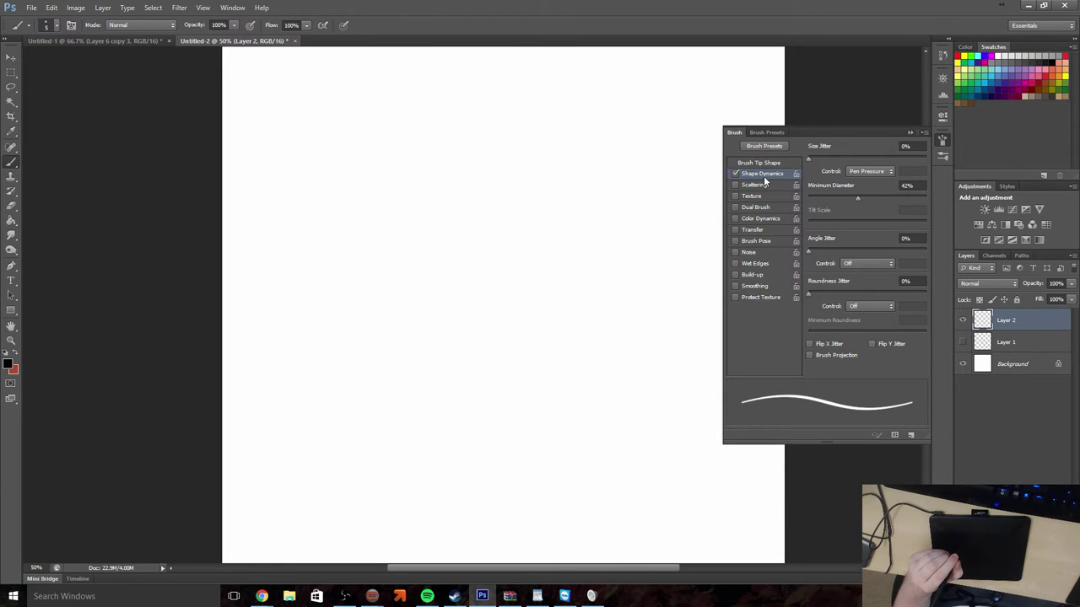
left_click_drag(859, 188, 806, 199)
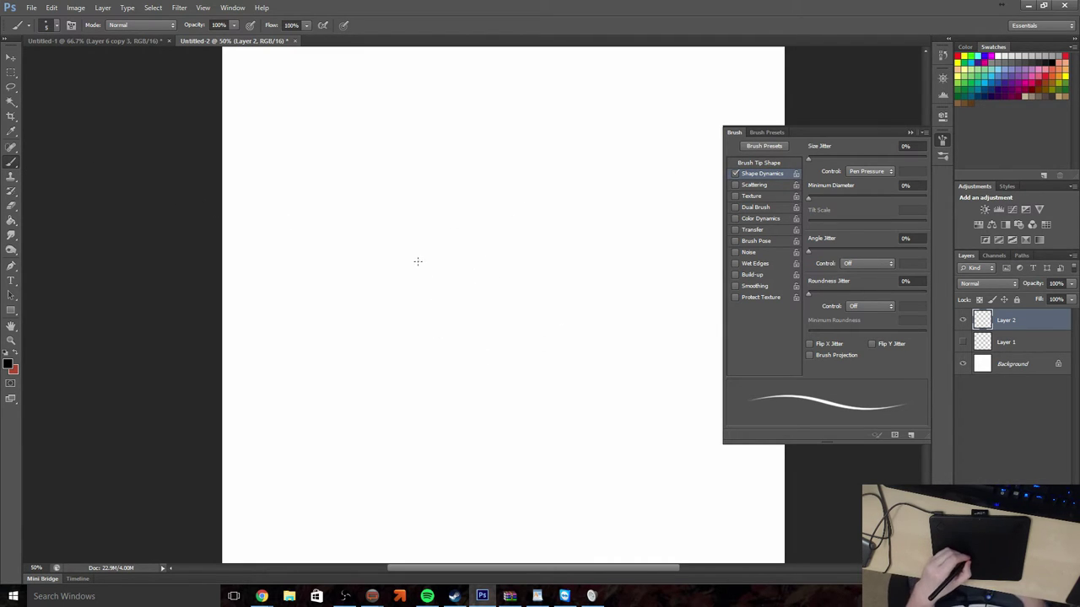
Sketch a teacup with an elliptical rim, tapered sides and a looped handle, plus a separate side-and-base curve to its lower right
mouse_move(415, 252)
left_mouse_down()
mouse_move(448, 314)
mouse_move(460, 306)
mouse_move(456, 318)
mouse_move(499, 322)
mouse_move(529, 303)
mouse_move(546, 255)
mouse_move(481, 266)
mouse_move(414, 248)
mouse_move(502, 239)
mouse_move(536, 253)
mouse_move(493, 233)
mouse_move(445, 237)
mouse_move(425, 256)
mouse_move(475, 267)
mouse_move(555, 255)
left_mouse_up()
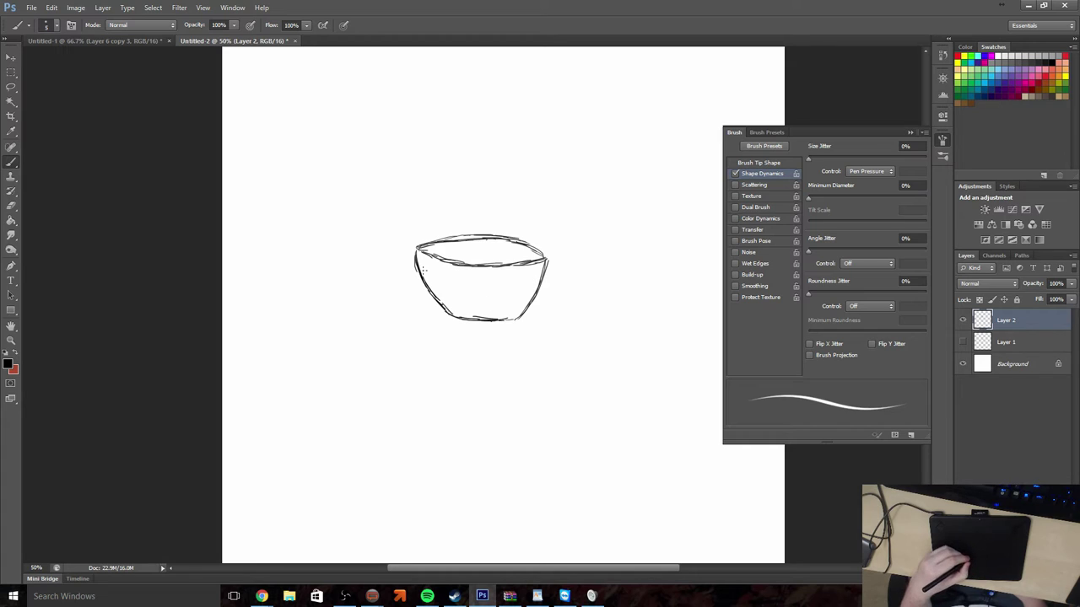
left_click_drag(417, 248, 442, 313)
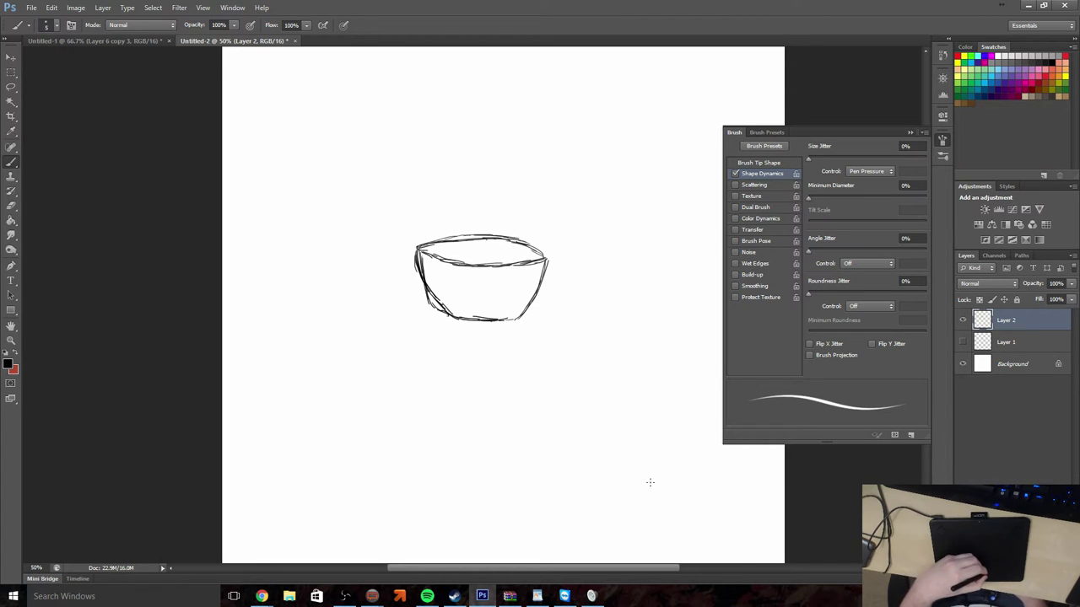
mouse_move(650, 397)
left_mouse_down()
mouse_move(639, 435)
mouse_move(654, 391)
mouse_move(642, 448)
mouse_move(627, 461)
mouse_move(552, 460)
left_mouse_up()
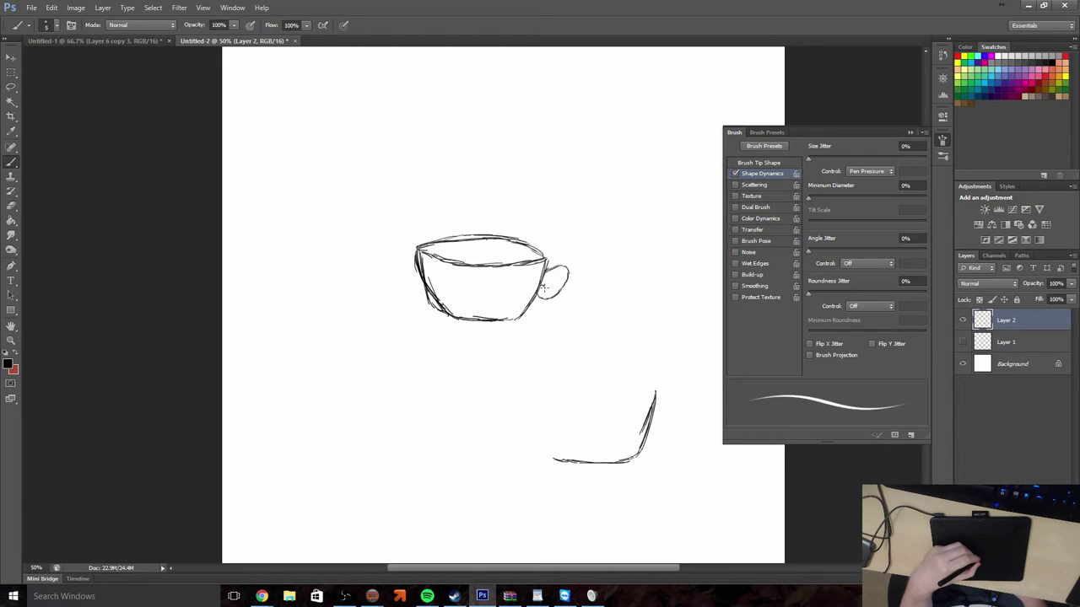
left_click_drag(555, 288, 556, 279)
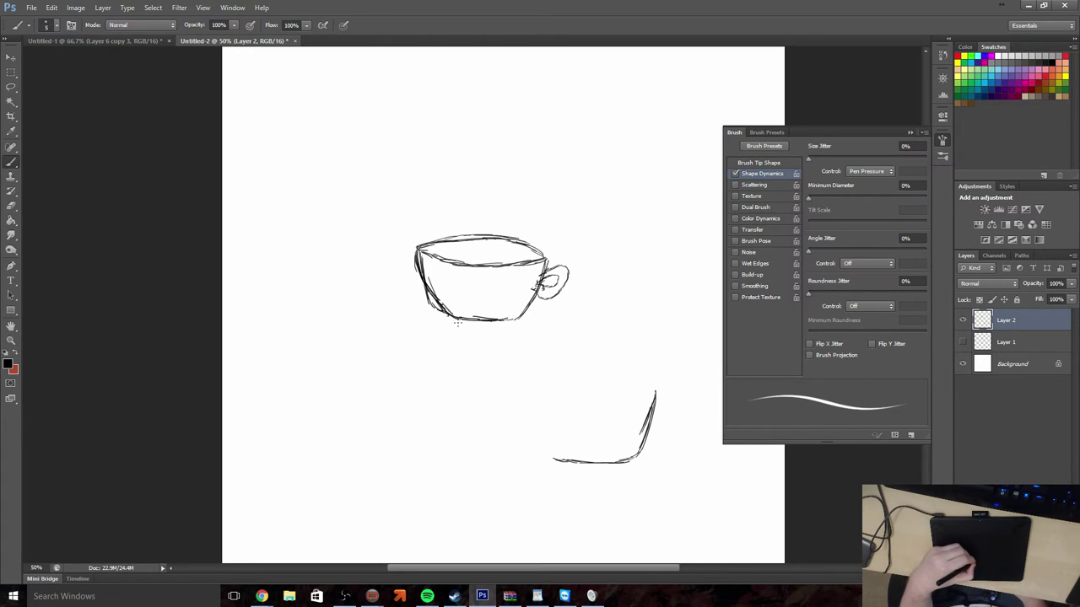
Select the area around the cup sketches with the Rectangular Marquee and delete its contents
left_click(10, 72)
mouse_move(299, 170)
left_mouse_down()
mouse_move(690, 493)
mouse_move(714, 527)
left_mouse_up()
key("Delete")
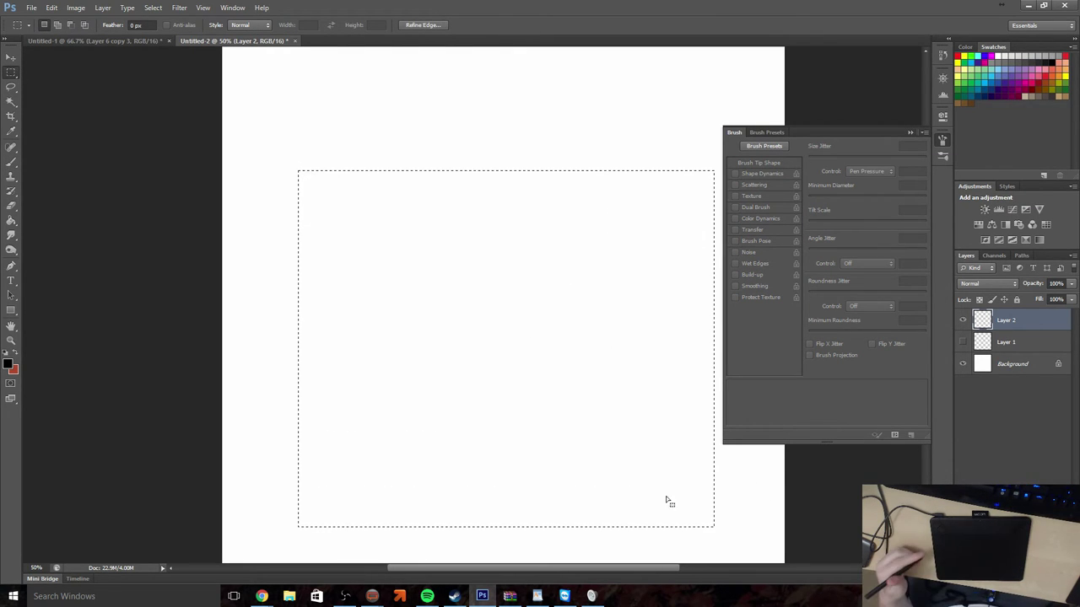
Place a small brush dot inside the selected area, clear the selection using the Lasso tool and dismiss the warning
left_click(11, 161)
left_click(398, 291)
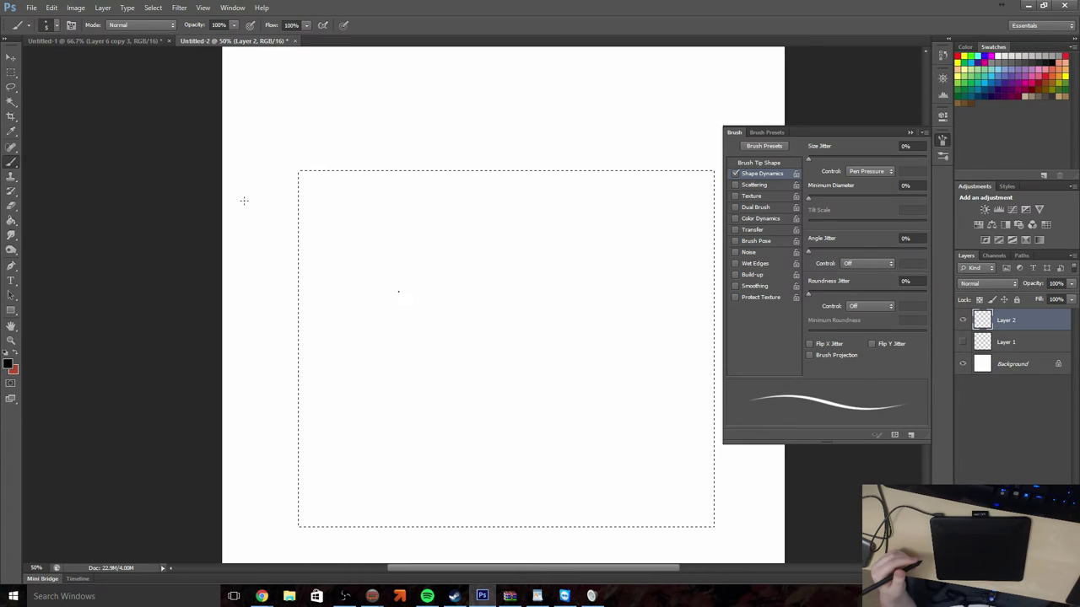
left_click(11, 86)
left_click(393, 199)
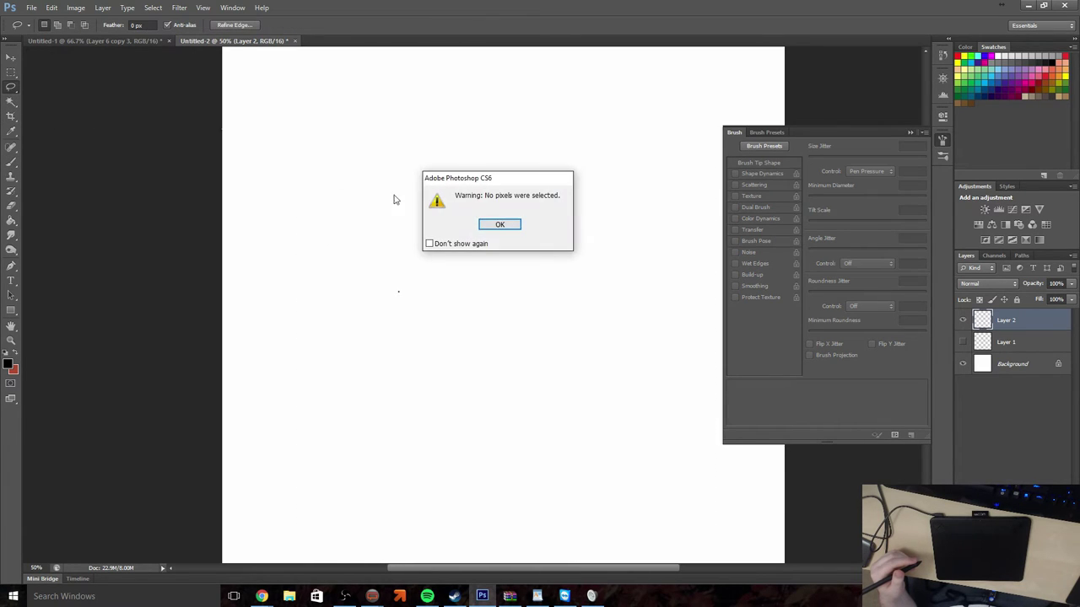
left_click(500, 225)
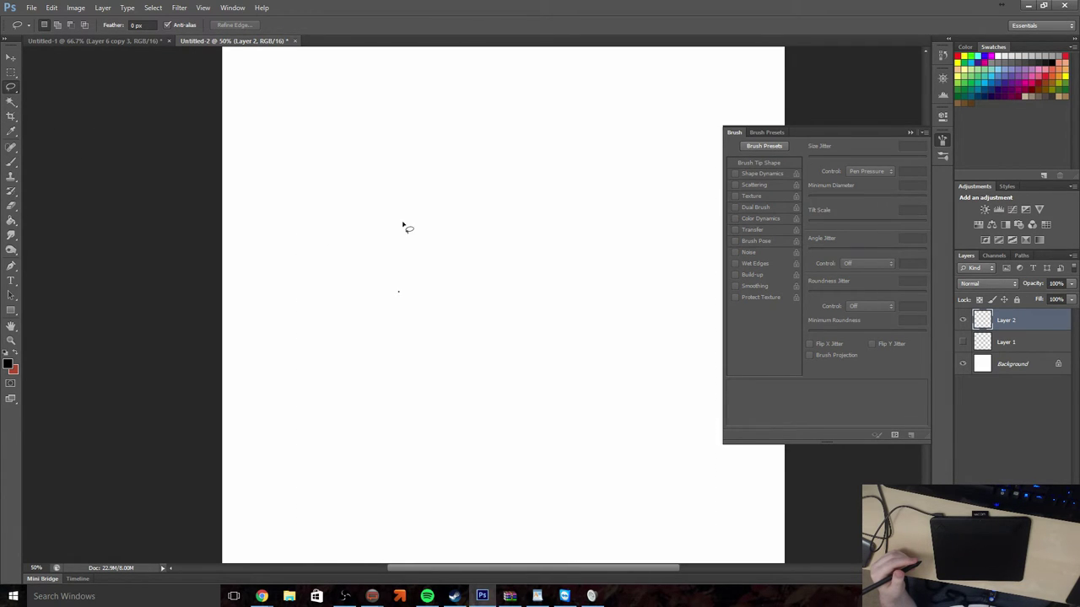
Collapse the brush settings and sketch a teacup with an elliptical rim, tapered sides and a looped handle using the Brush tool
left_click(11, 162)
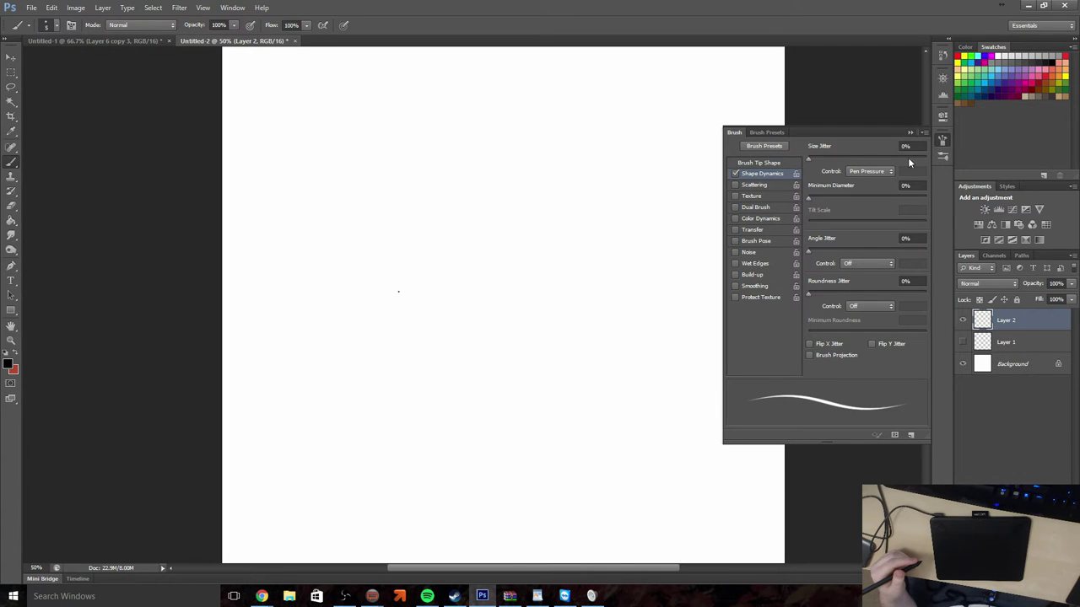
left_click(912, 132)
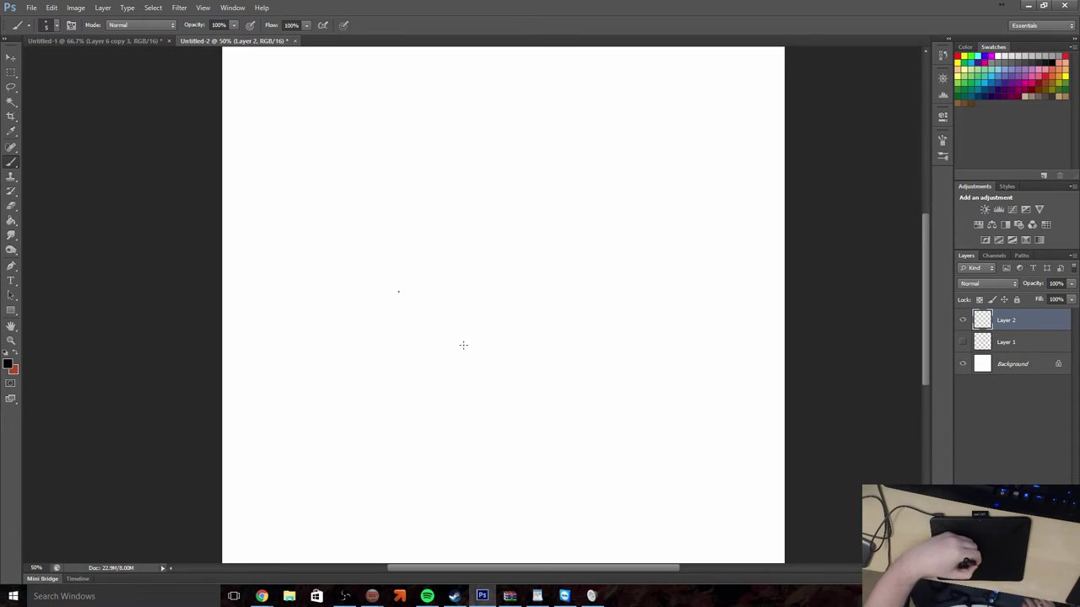
mouse_move(497, 359)
left_mouse_down()
mouse_move(556, 341)
mouse_move(559, 354)
mouse_move(492, 331)
mouse_move(426, 346)
mouse_move(487, 372)
mouse_move(530, 371)
mouse_move(562, 339)
left_mouse_up()
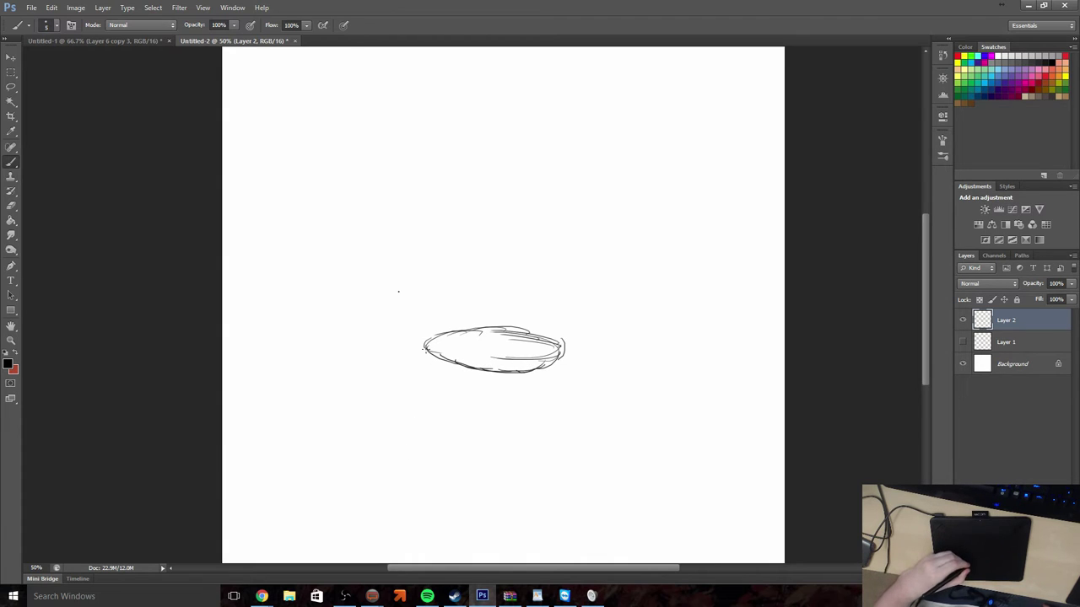
mouse_move(425, 350)
left_mouse_down()
mouse_move(448, 409)
mouse_move(505, 429)
mouse_move(542, 419)
mouse_move(563, 363)
mouse_move(552, 373)
mouse_move(583, 369)
mouse_move(568, 406)
mouse_move(538, 412)
mouse_move(553, 390)
left_mouse_up()
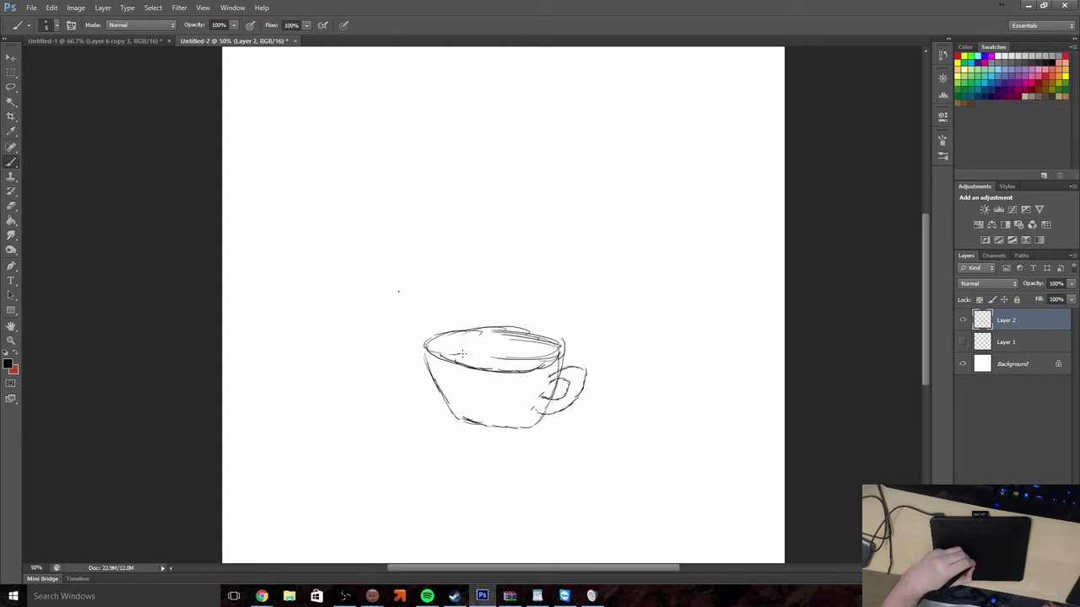
Add a liquid line inside the cup, wavy steam rising above it and an oval saucer with an inner ring beneath it
left_click_drag(490, 355, 523, 355)
left_click_drag(483, 345, 491, 318)
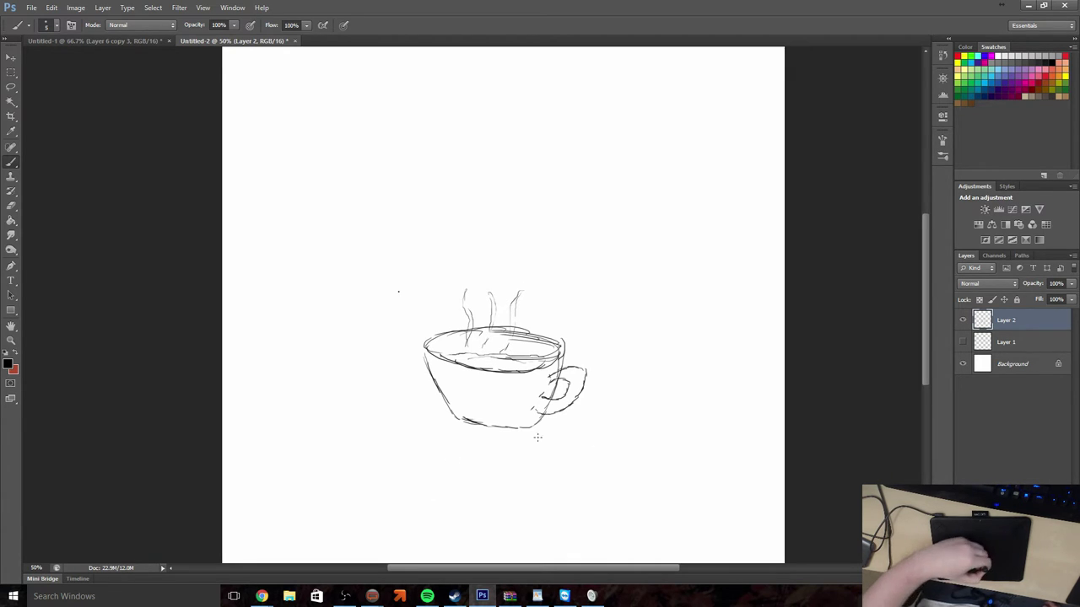
mouse_move(434, 392)
left_mouse_down()
mouse_move(410, 407)
mouse_move(418, 426)
mouse_move(455, 446)
mouse_move(518, 458)
mouse_move(571, 438)
mouse_move(556, 404)
mouse_move(448, 386)
mouse_move(458, 416)
mouse_move(435, 414)
mouse_move(473, 431)
mouse_move(545, 431)
mouse_move(462, 408)
left_mouse_up()
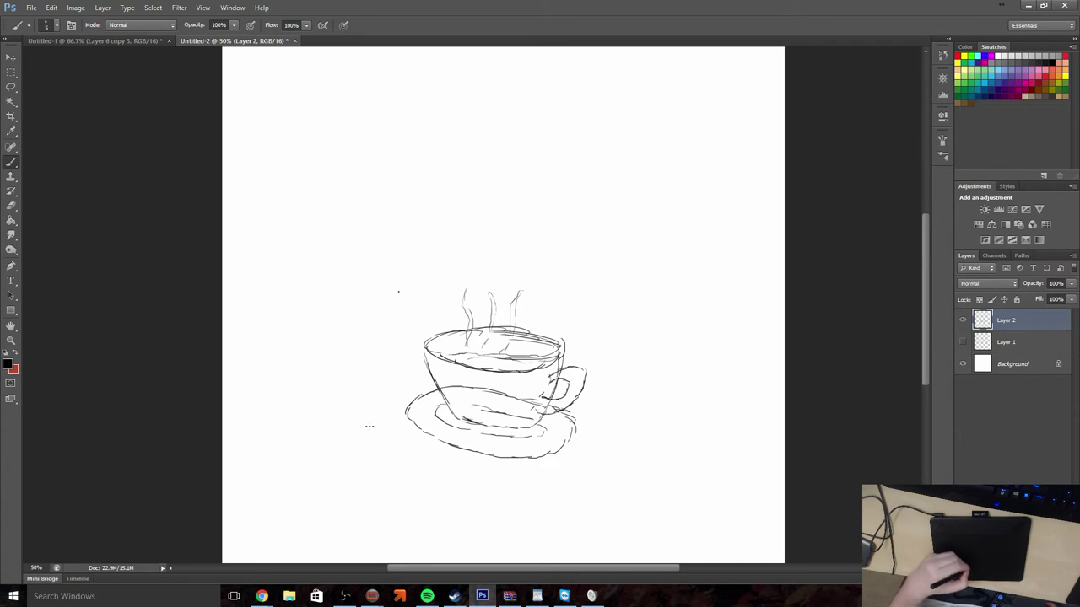
Select the area around the teacup sketch and stray dot with the Rectangular Marquee, delete its contents and deselect
key("m")
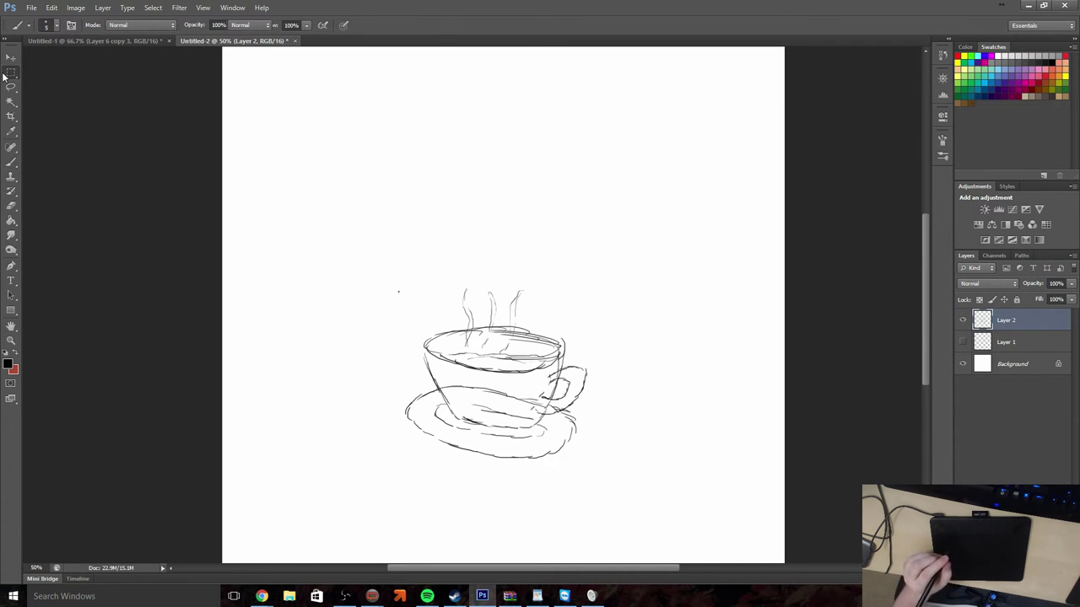
mouse_move(321, 217)
left_mouse_down()
mouse_move(620, 522)
mouse_move(656, 540)
left_mouse_up()
key("Delete")
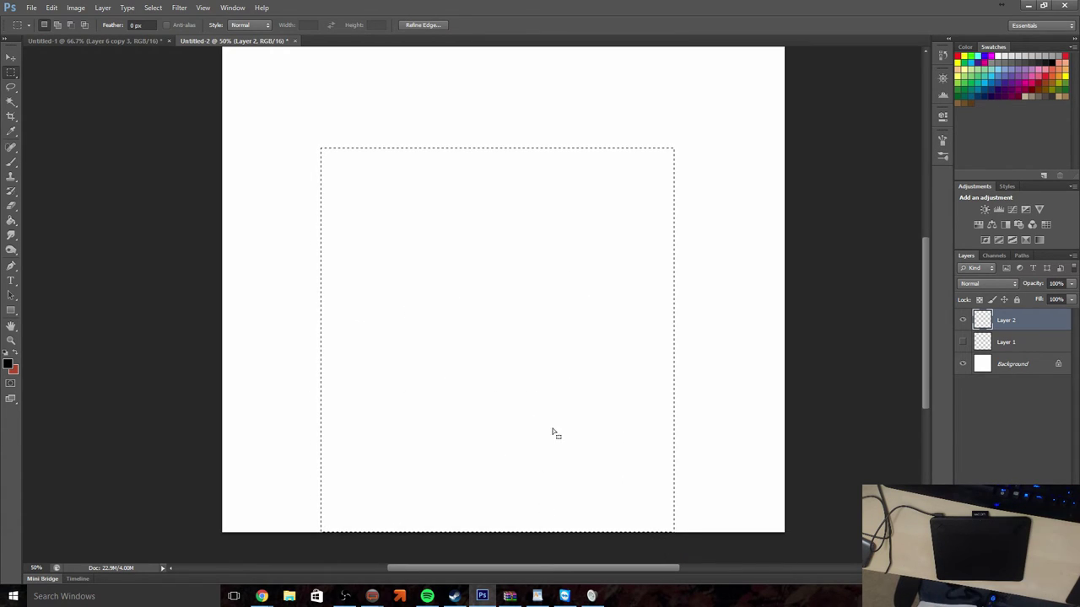
key("ctrl+d")
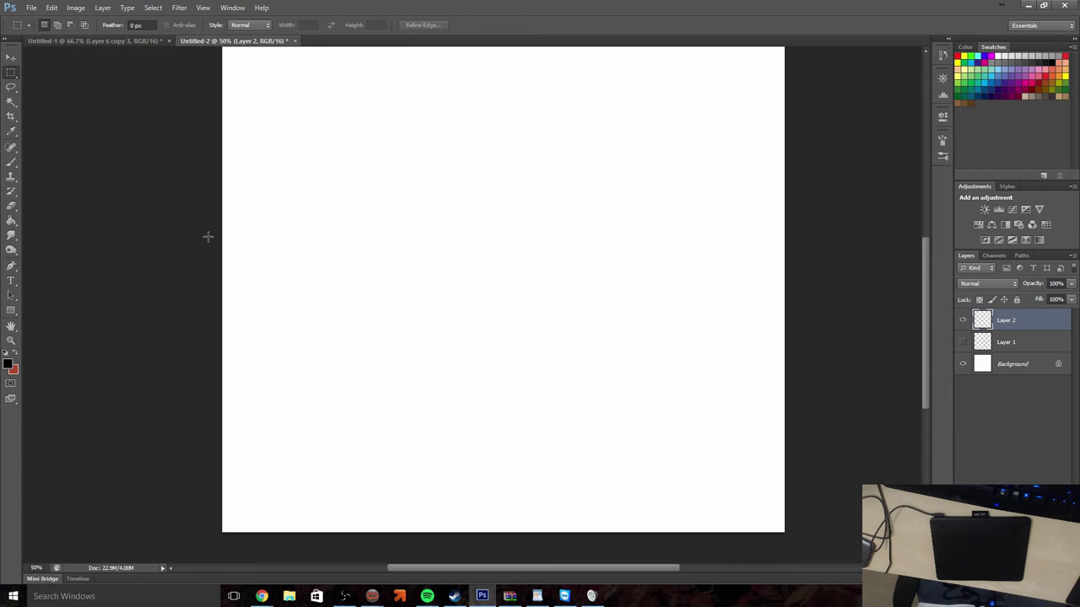
Sketch a diagonal pencil with the brush, its shaded point at the upper end and two long parallel body edges
key("b")
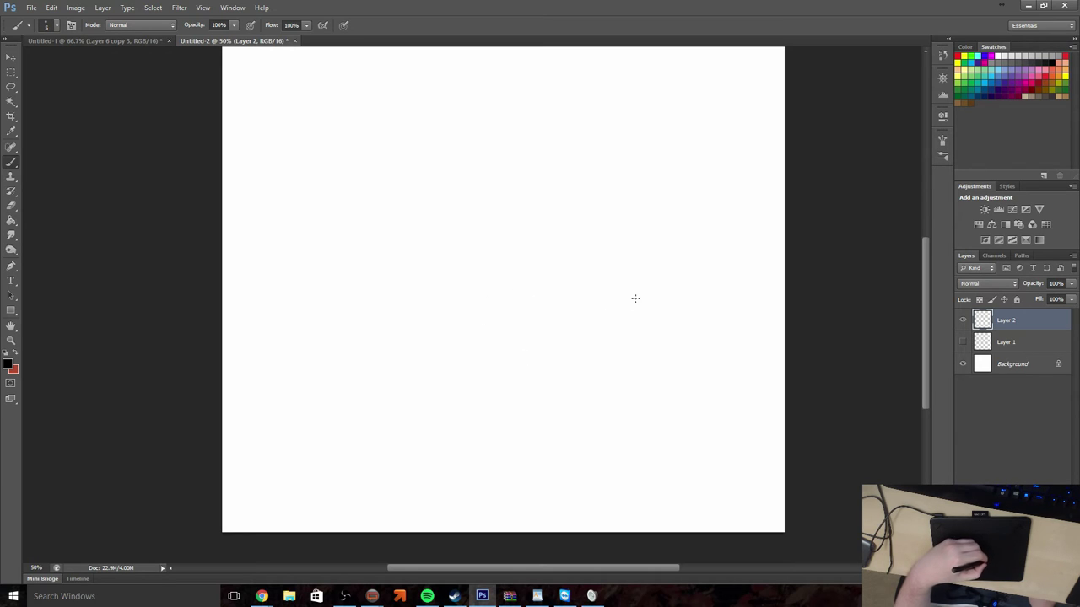
mouse_move(602, 262)
left_mouse_down()
mouse_move(630, 231)
mouse_move(595, 247)
left_mouse_up()
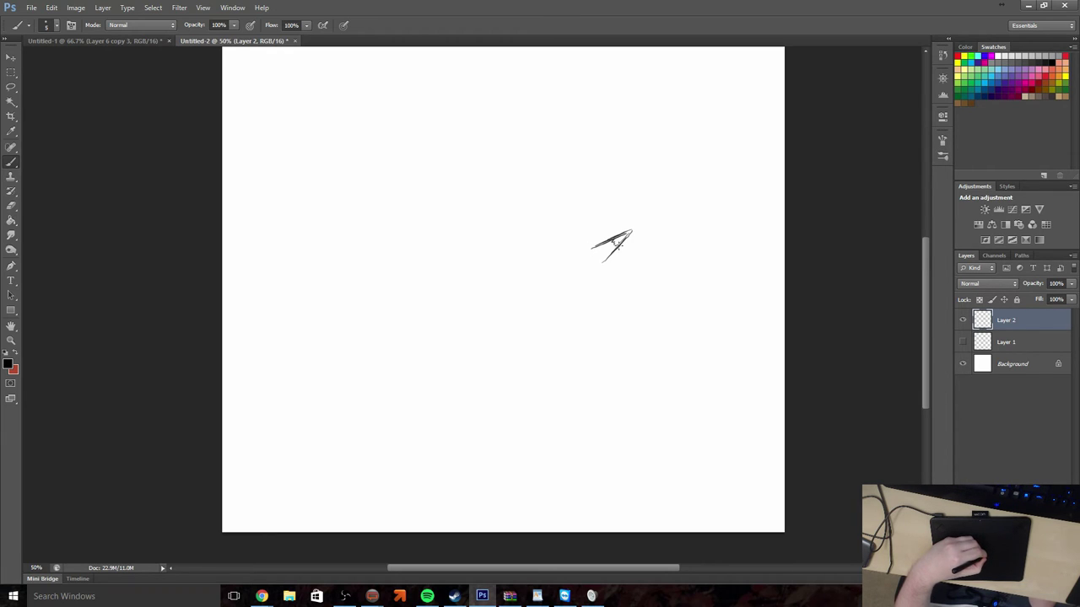
mouse_move(617, 241)
left_mouse_down()
mouse_move(623, 234)
mouse_move(457, 330)
left_mouse_up()
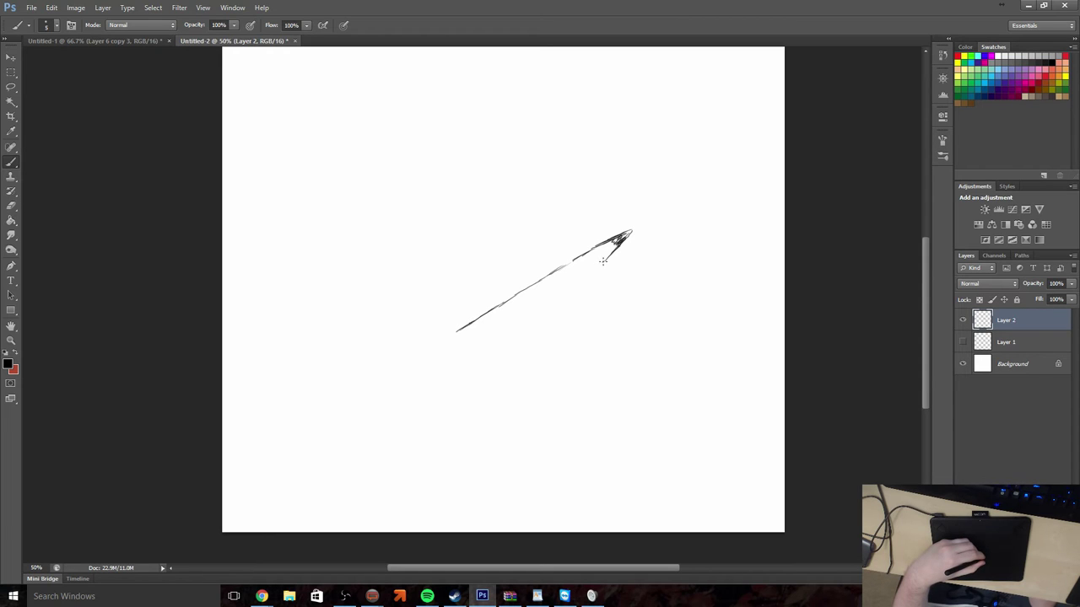
left_click_drag(599, 264, 468, 348)
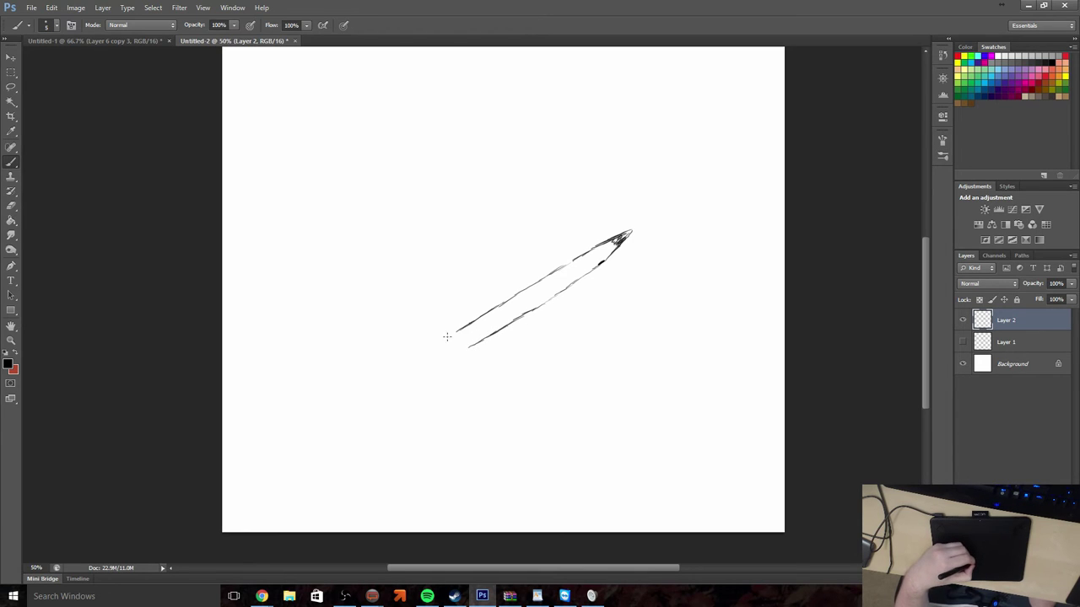
Complete the pencil with a jagged wood line, banded ferrule and rounded eraser, thicken its lower edge and fill the tip solid black
mouse_move(458, 334)
left_mouse_down()
mouse_move(441, 344)
mouse_move(454, 354)
left_mouse_up()
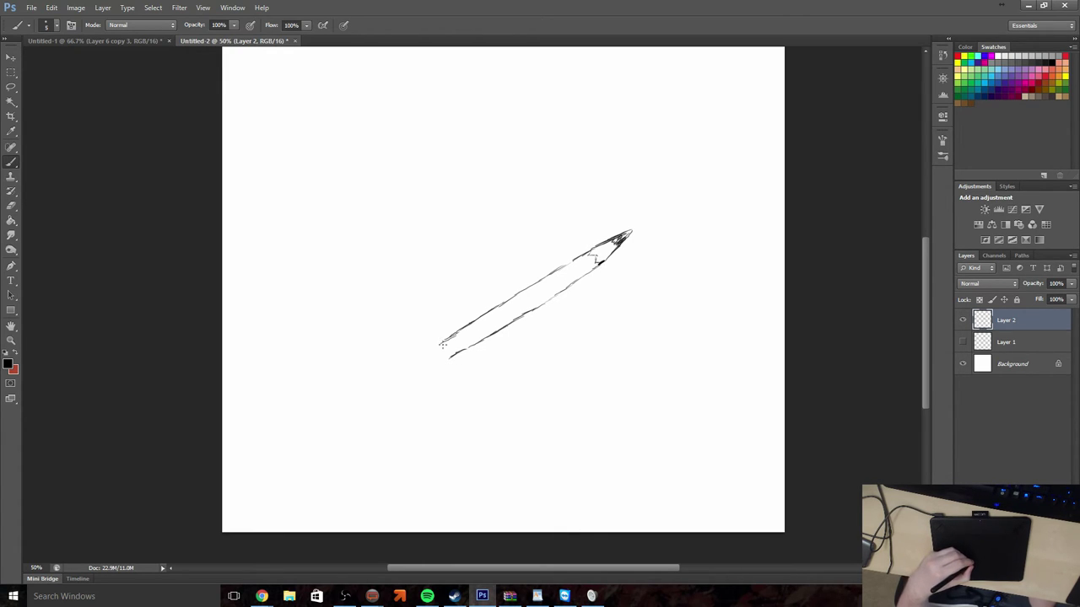
mouse_move(452, 360)
left_mouse_down()
mouse_move(418, 365)
mouse_move(430, 377)
mouse_move(451, 361)
mouse_move(429, 368)
mouse_move(425, 352)
mouse_move(429, 367)
mouse_move(431, 352)
mouse_move(439, 360)
mouse_move(412, 358)
mouse_move(416, 379)
mouse_move(600, 263)
left_mouse_up()
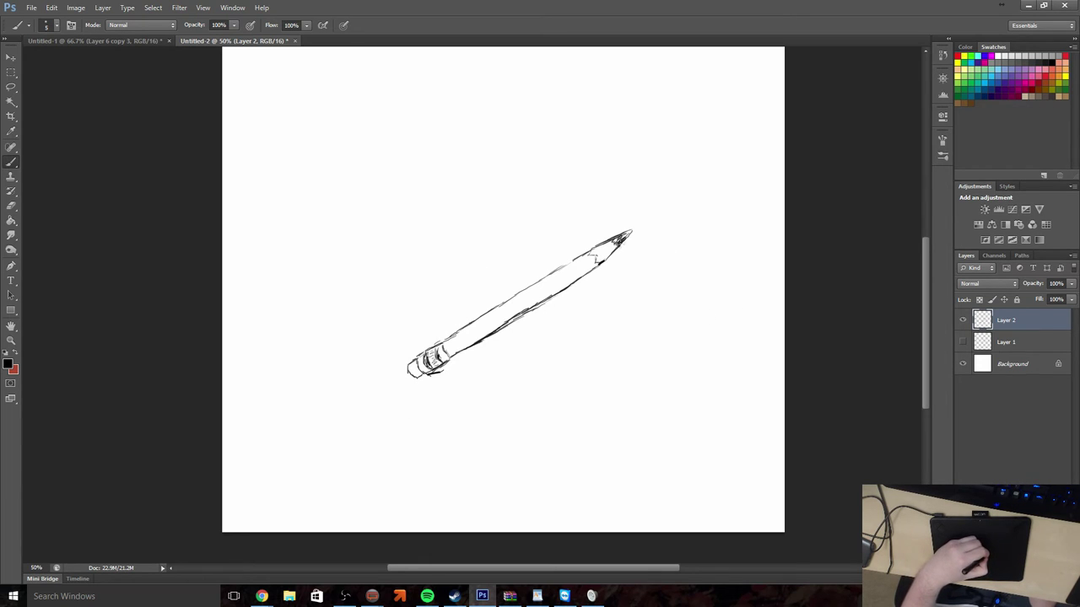
mouse_move(628, 233)
left_mouse_down()
mouse_move(616, 242)
mouse_move(633, 231)
left_mouse_up()
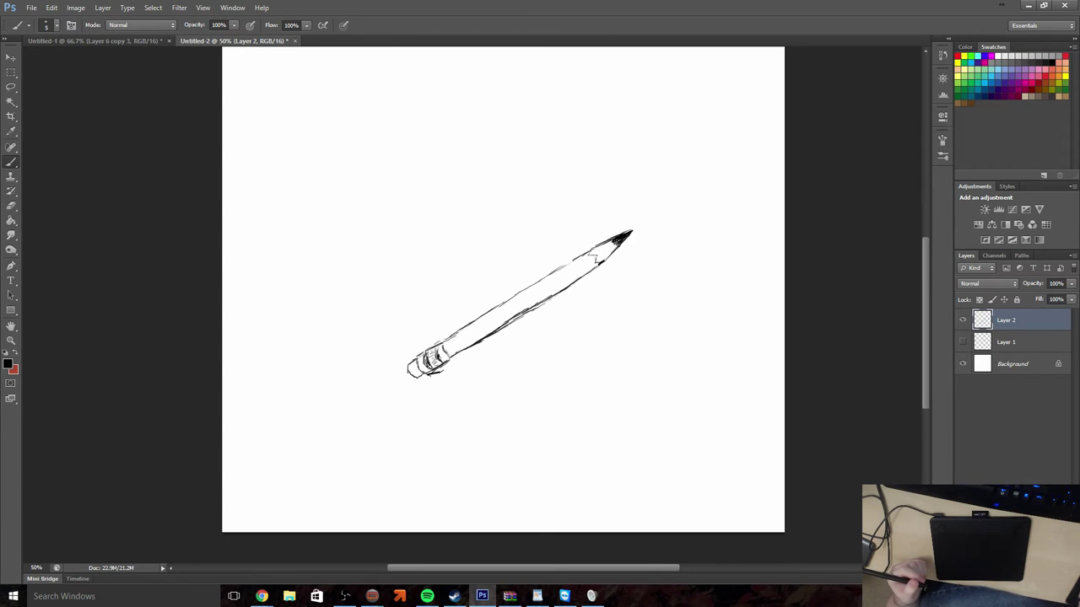
Hide the pencil sketch's layer and add two empty layers above it, keeping the Brush tool active
key("ctrl+shift+alt+n")
left_click(963, 342)
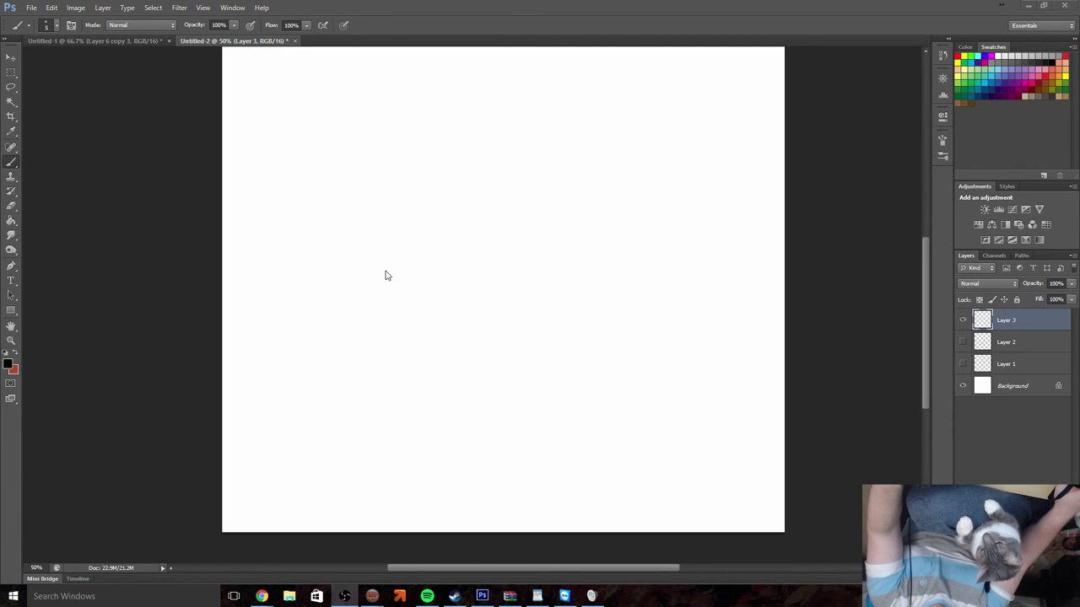
left_click(13, 162)
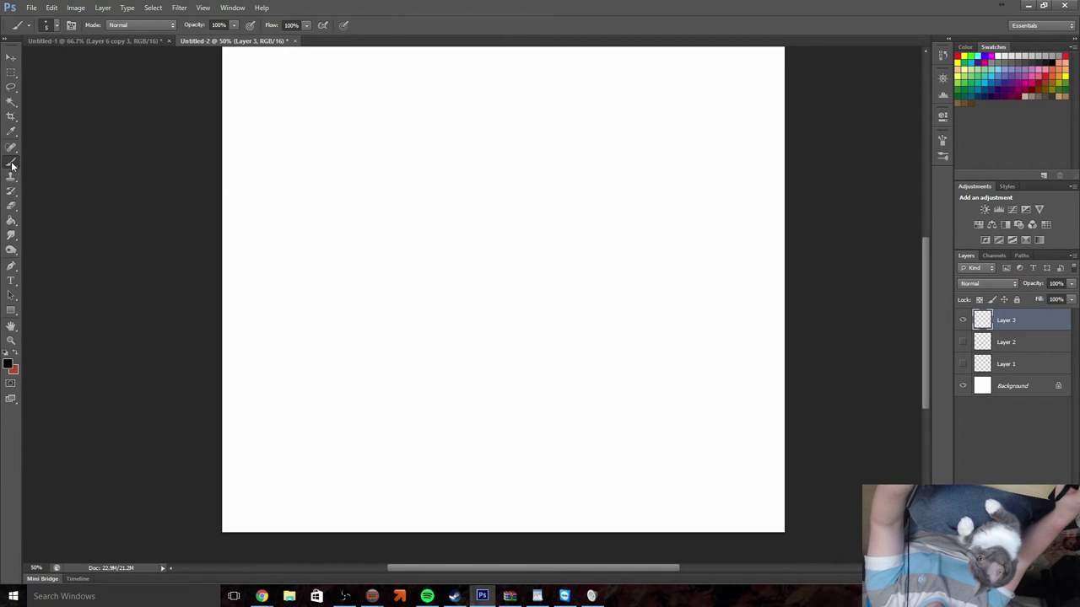
key("ctrl+shift+alt+n")
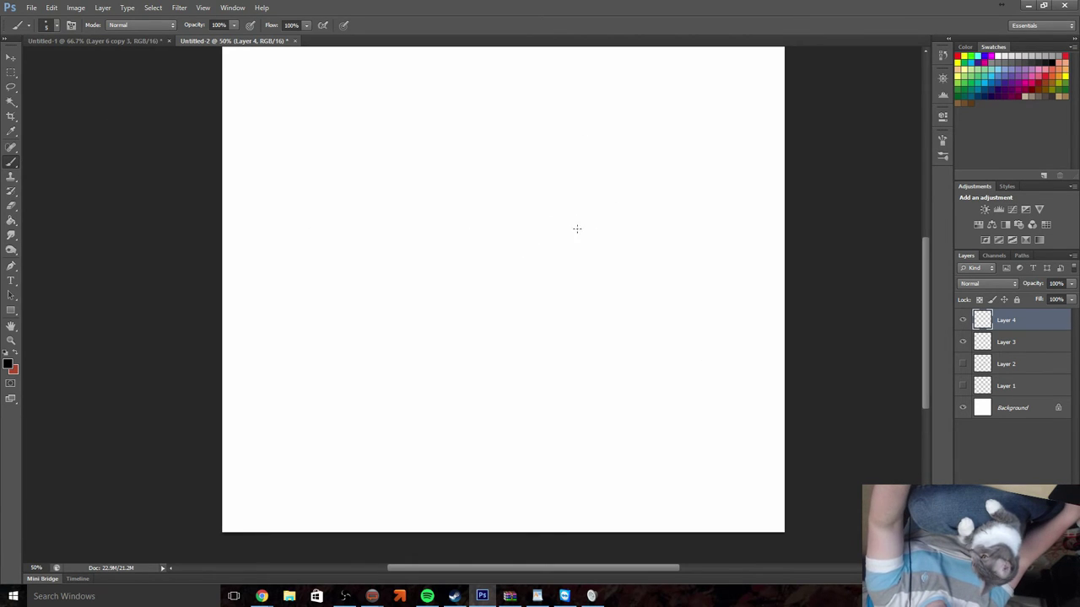
Sketch a tilted desk lamp shade with an oval opening, a round bulb inside and a small knob on top
mouse_move(577, 216)
left_mouse_down()
mouse_move(540, 222)
mouse_move(499, 261)
mouse_move(501, 281)
mouse_move(521, 292)
mouse_move(573, 279)
mouse_move(615, 242)
mouse_move(612, 225)
mouse_move(569, 206)
mouse_move(560, 214)
mouse_move(566, 240)
mouse_move(550, 254)
mouse_move(531, 249)
mouse_move(552, 226)
left_mouse_up()
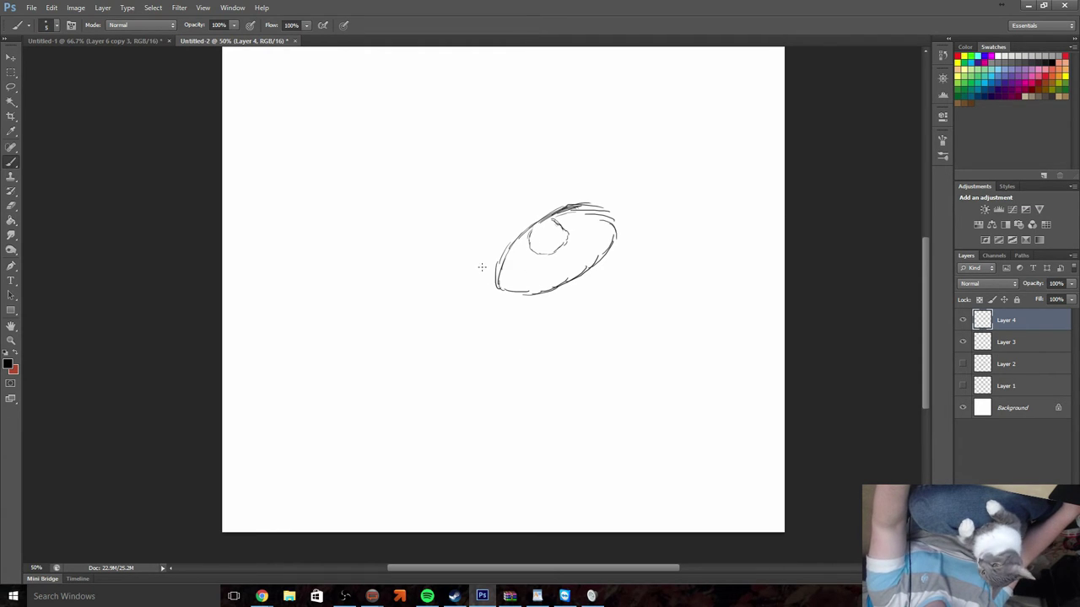
mouse_move(495, 266)
left_mouse_down()
mouse_move(523, 162)
mouse_move(577, 182)
mouse_move(603, 205)
mouse_move(593, 188)
mouse_move(533, 161)
left_mouse_up()
left_click_drag(506, 182, 501, 204)
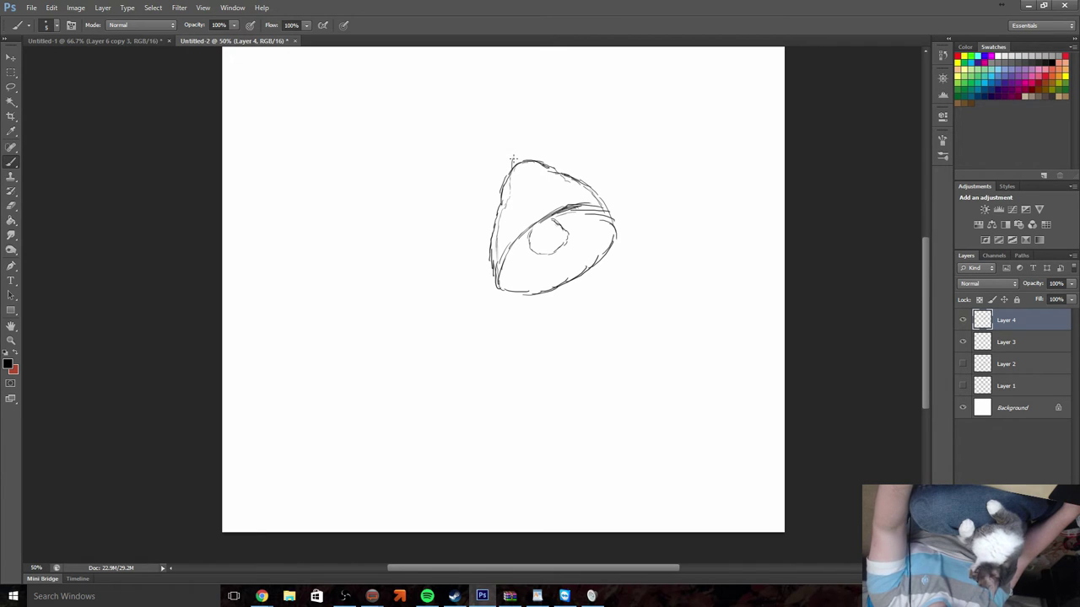
left_click_drag(515, 159, 513, 160)
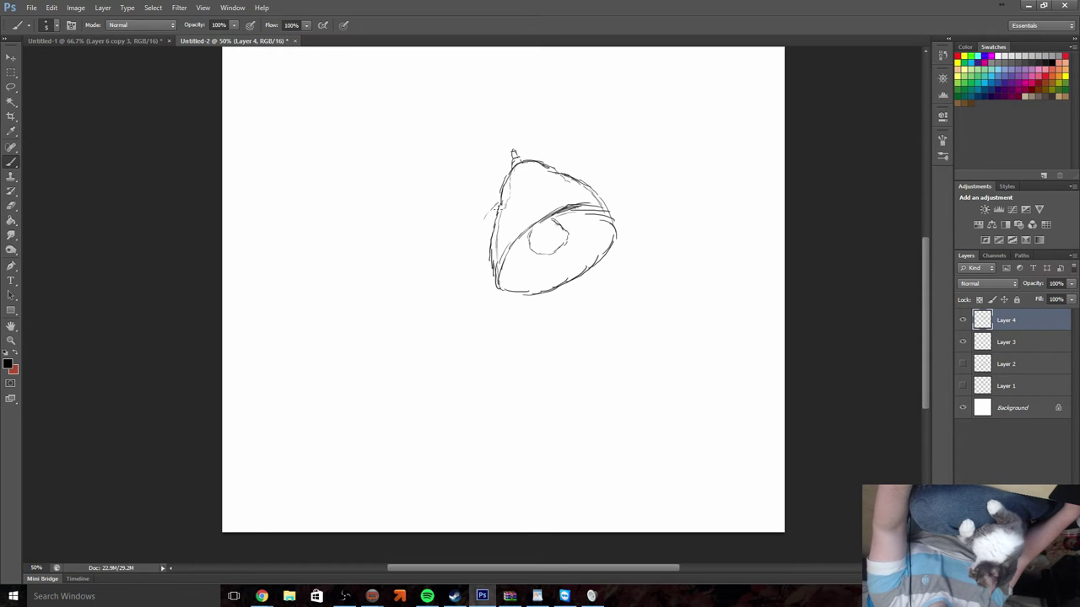
Draw the lamp's curved double-line neck descending from the shade and fill it with diagonal hatching
mouse_move(474, 223)
left_mouse_down()
mouse_move(447, 265)
mouse_move(426, 367)
left_mouse_up()
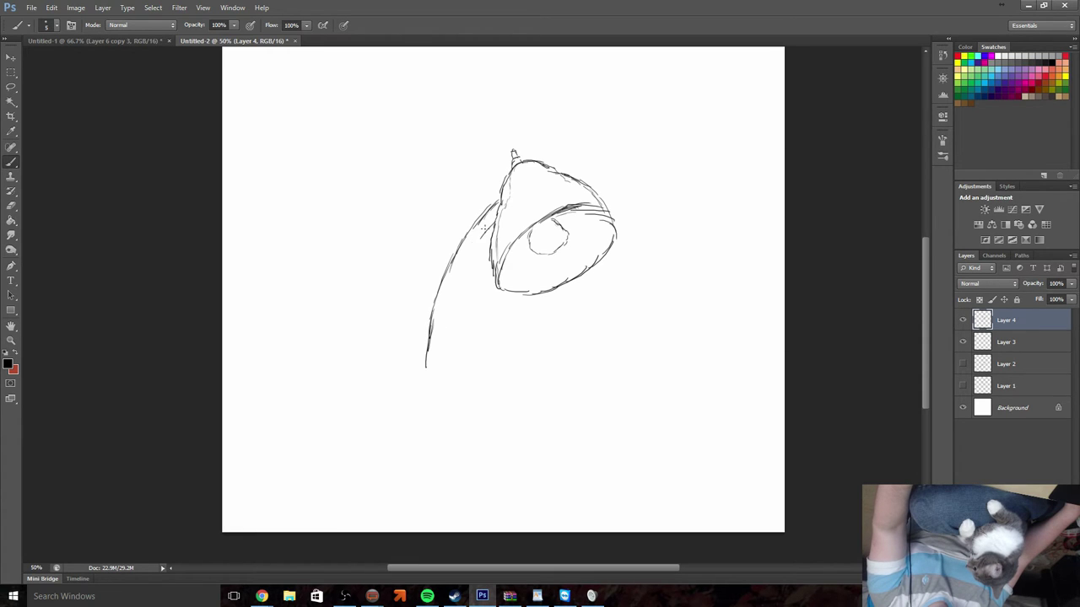
mouse_move(494, 220)
left_mouse_down()
mouse_move(467, 261)
mouse_move(433, 358)
mouse_move(438, 320)
left_mouse_up()
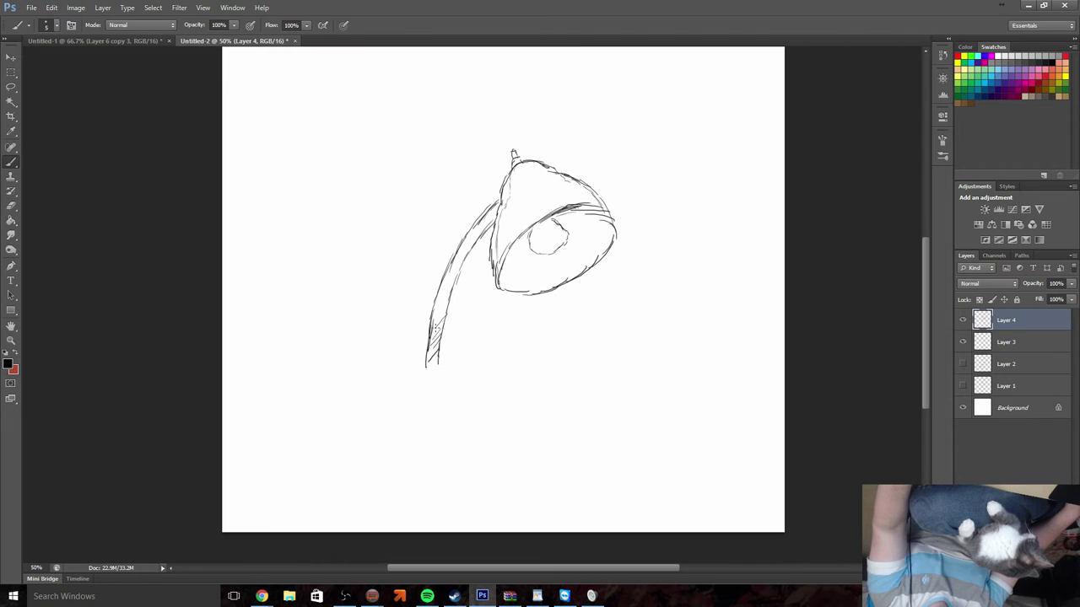
left_click_drag(458, 281, 445, 275)
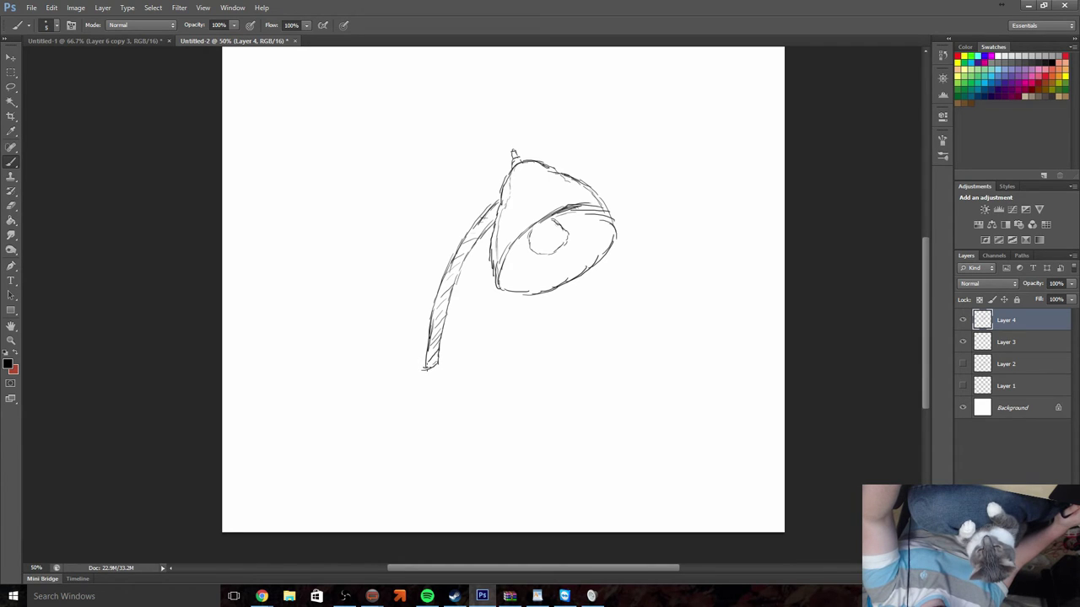
Sketch an oval lamp base around the foot of the neck and add a lower rim to give it thickness
mouse_move(422, 352)
left_mouse_down()
mouse_move(363, 388)
mouse_move(426, 419)
mouse_move(491, 384)
mouse_move(445, 339)
mouse_move(456, 346)
left_mouse_up()
left_click_drag(478, 340, 440, 344)
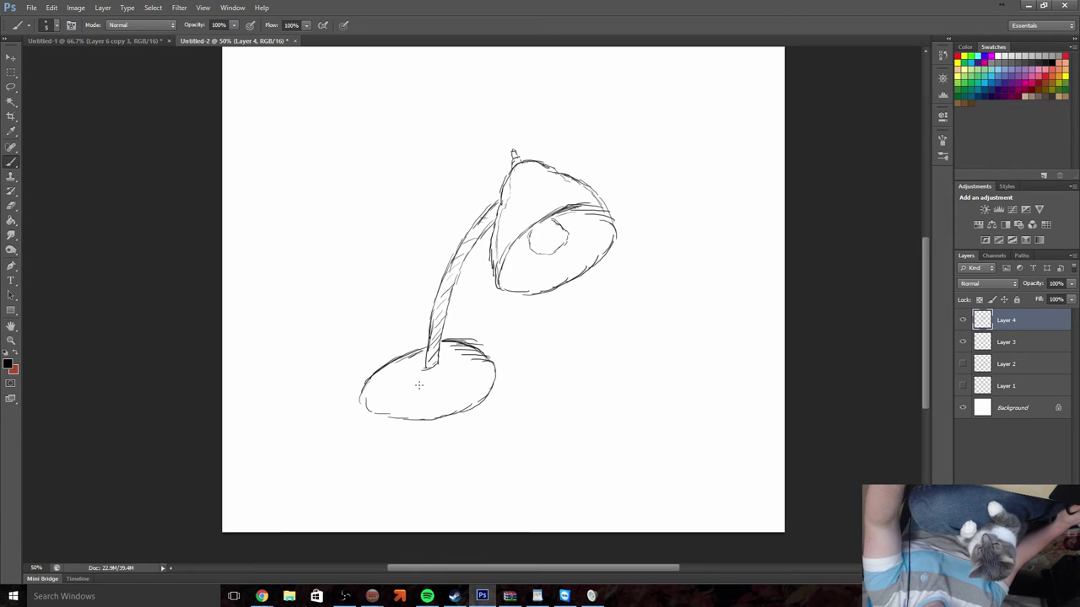
mouse_move(365, 390)
left_mouse_down()
mouse_move(378, 431)
mouse_move(437, 435)
mouse_move(487, 412)
mouse_move(498, 370)
left_mouse_up()
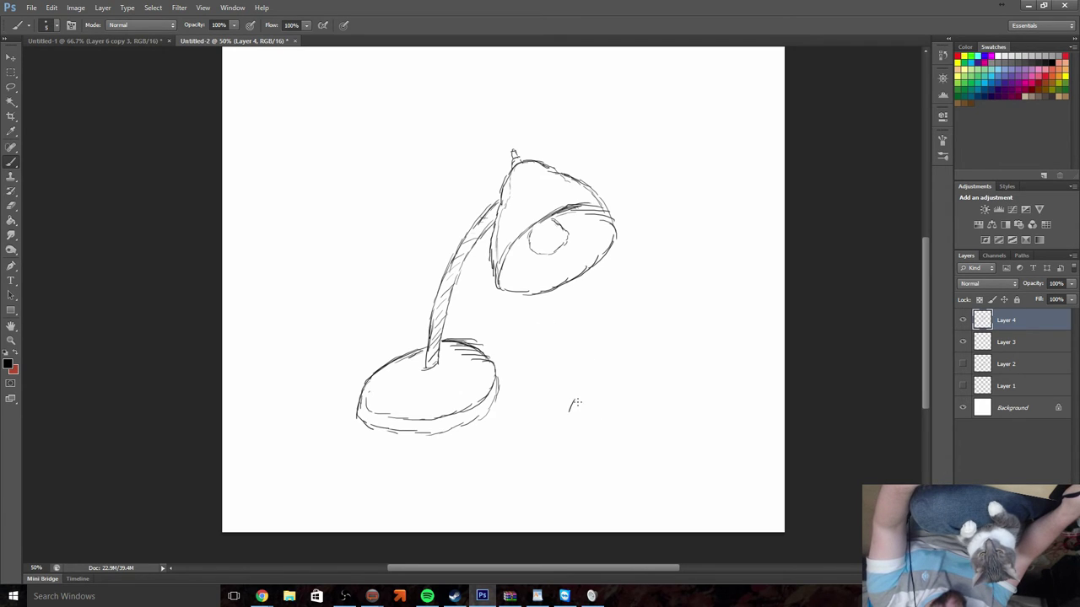
Draw a small stick figure beneath the lamp shade with a speech bubble reading "AHH!"
left_click_drag(570, 411, 570, 385)
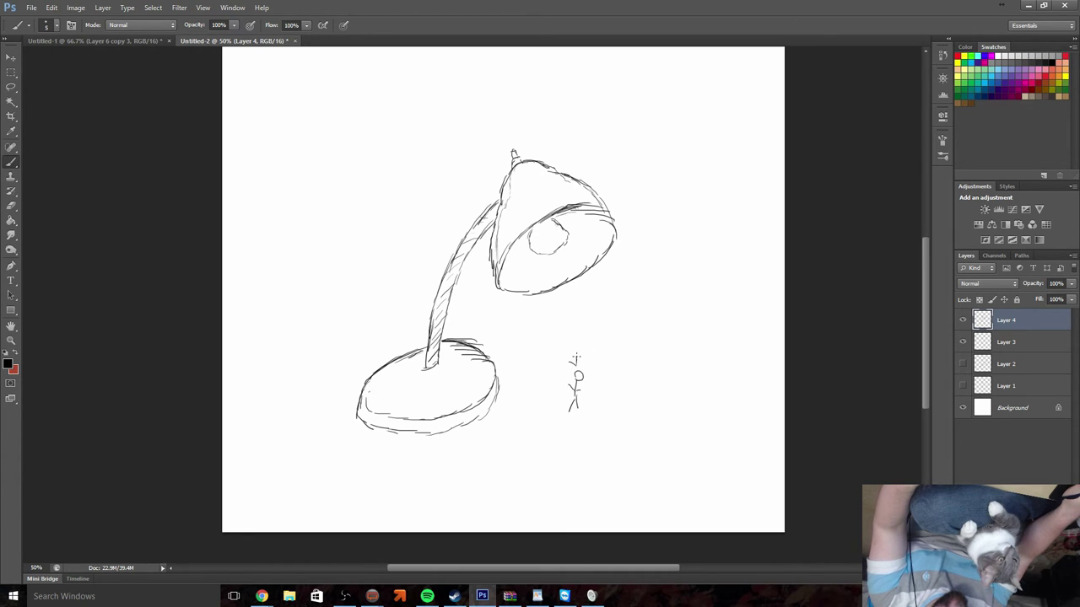
left_click_drag(579, 314, 545, 333)
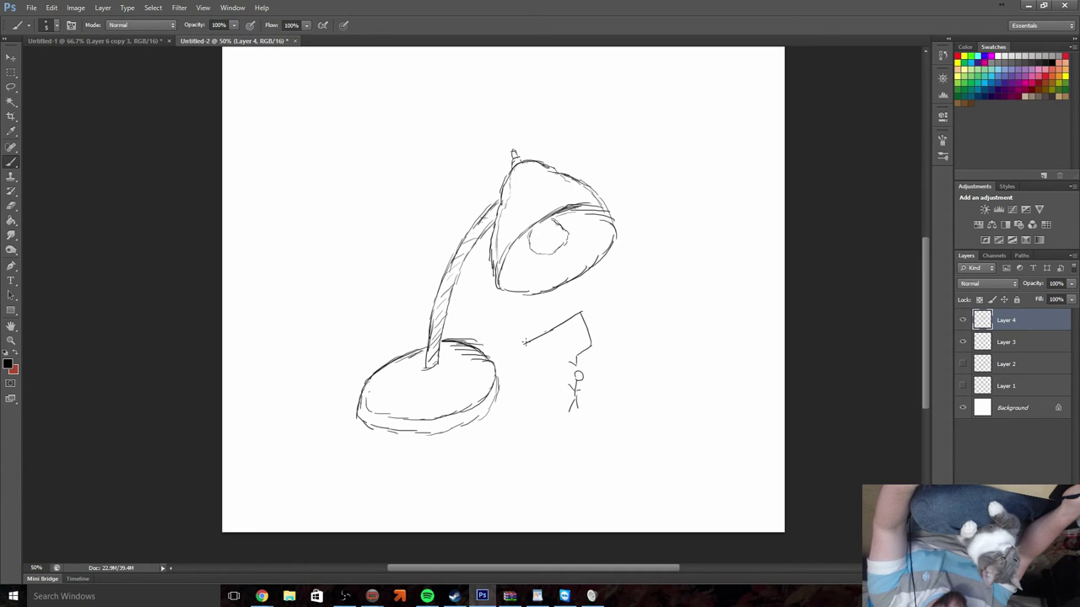
mouse_move(536, 372)
left_mouse_down()
mouse_move(569, 363)
mouse_move(555, 346)
left_mouse_up()
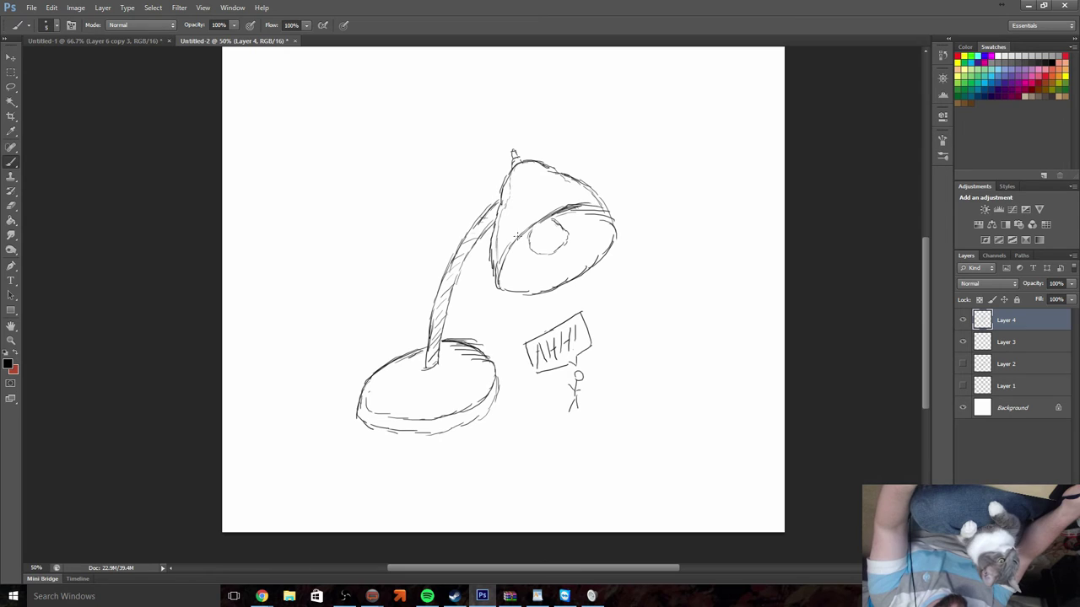
Give the lamp a monster face with a thick black eyebrow, a jagged-toothed mouth and a dark pupil in the bulb
mouse_move(569, 217)
left_mouse_down()
mouse_move(523, 202)
mouse_move(595, 218)
mouse_move(496, 206)
mouse_move(591, 218)
mouse_move(573, 220)
left_mouse_up()
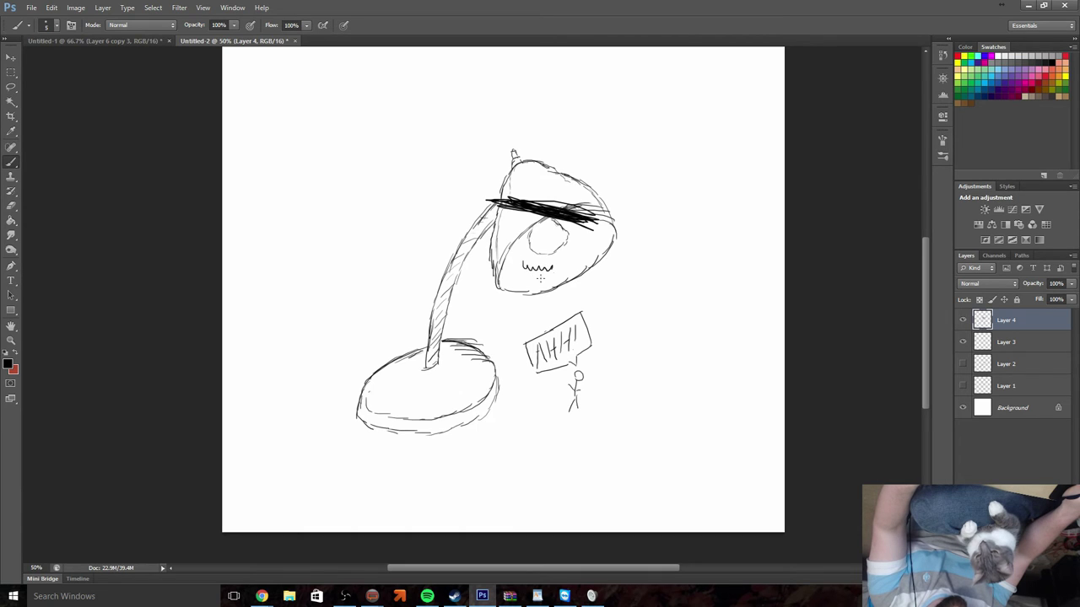
left_click_drag(521, 282, 551, 280)
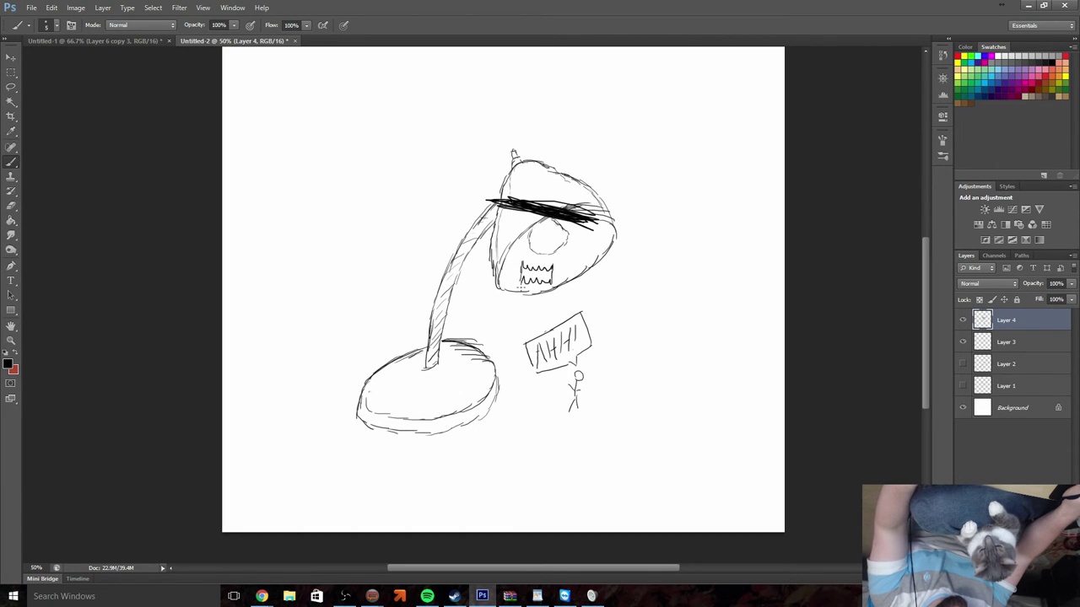
left_click_drag(543, 235, 546, 238)
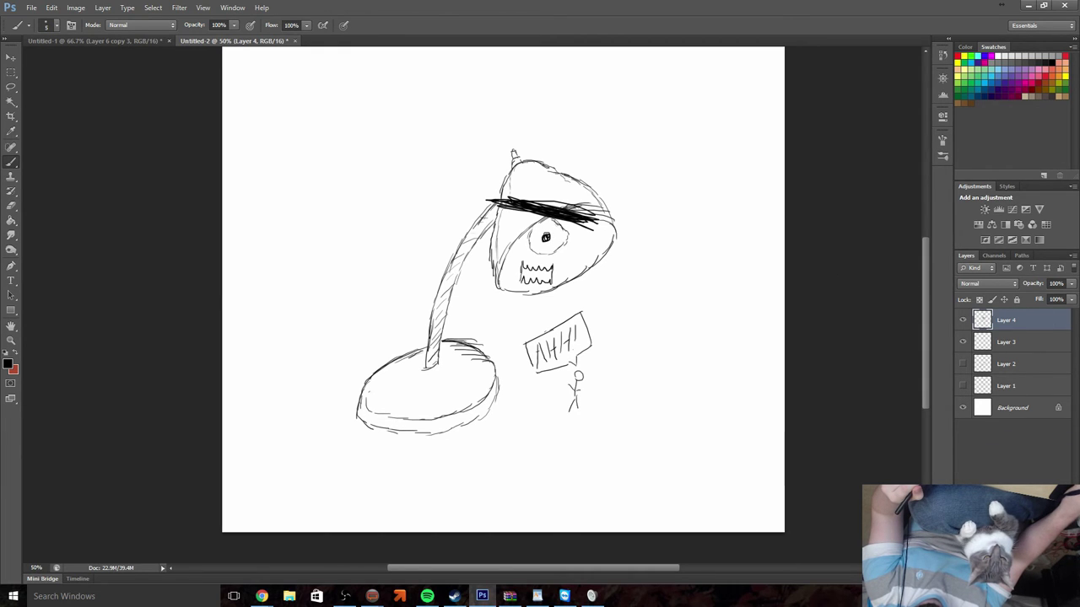
Delete the layer holding the lamp sketch and add a new empty layer in its place
key("Delete")
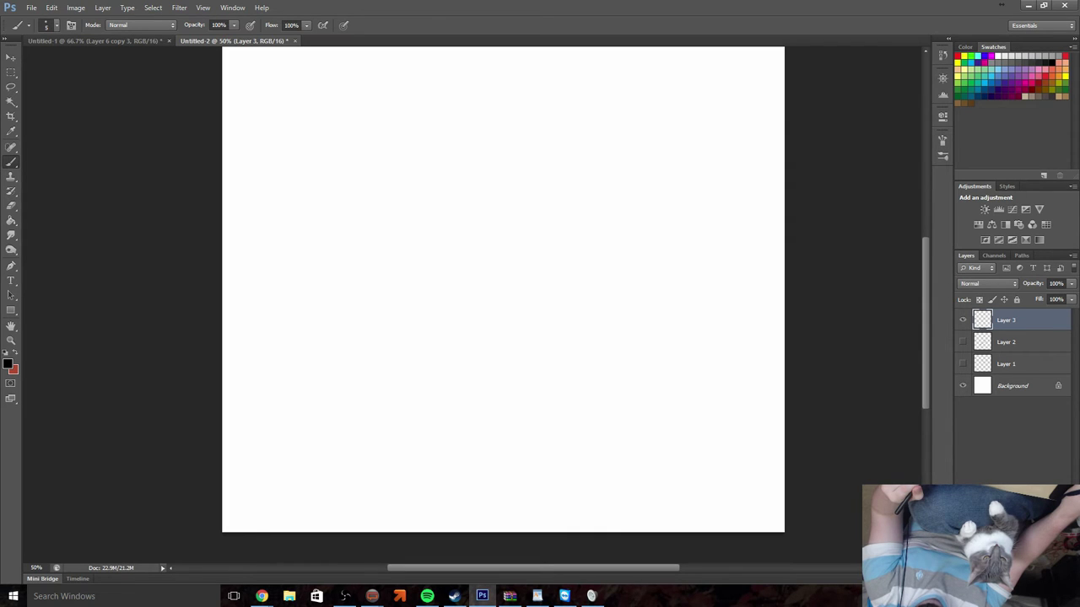
key("ctrl+shift+alt+n")
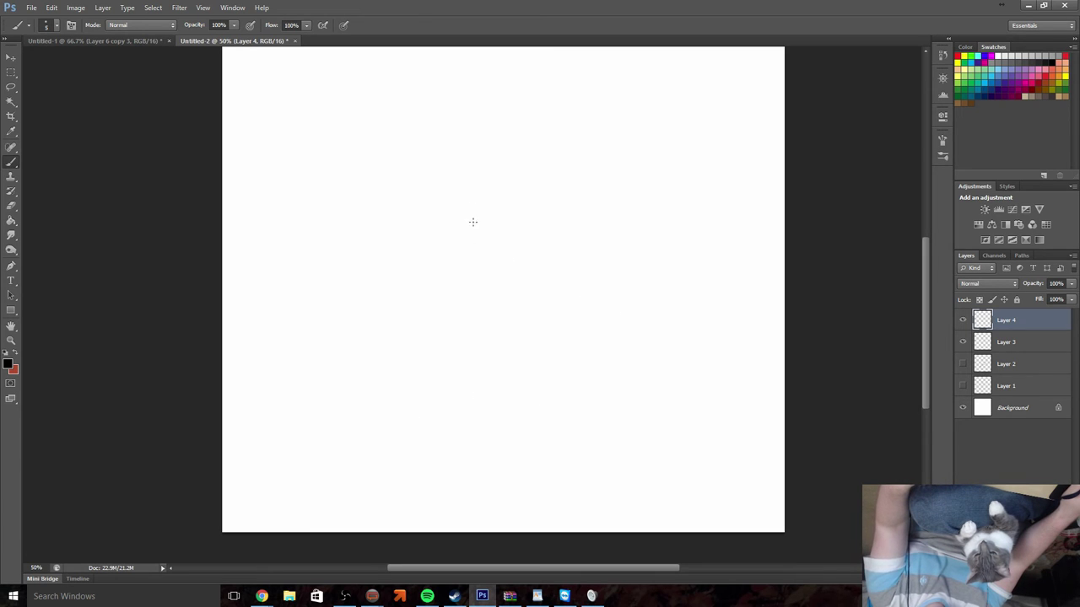
Sketch a long curved staff with a faceted crystal between two prongs and a larger faceted gem above the shorter prong
left_click_drag(484, 241, 495, 264)
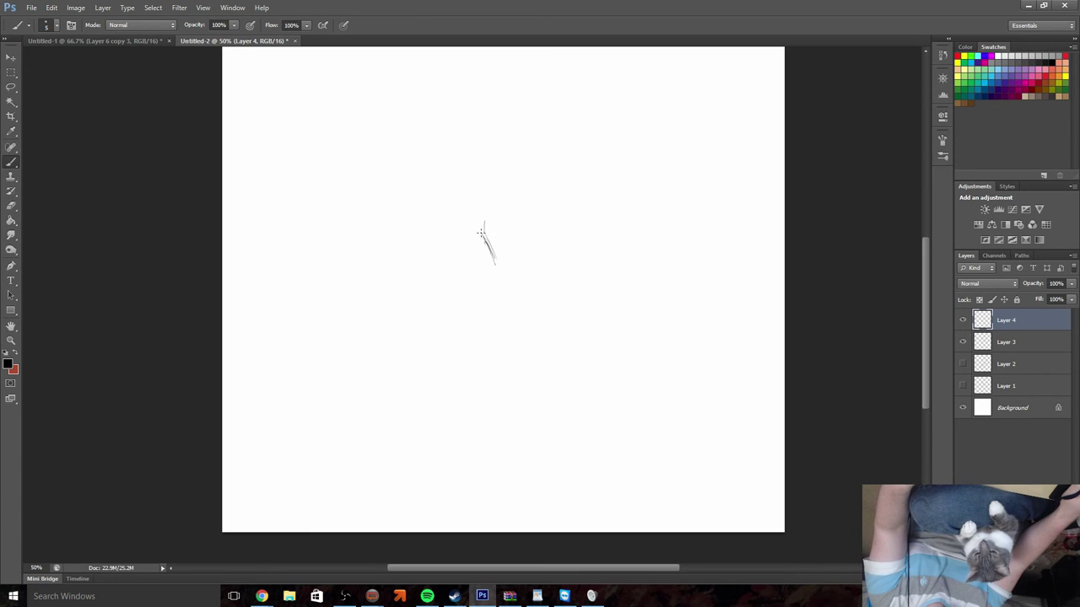
mouse_move(496, 188)
left_mouse_down()
mouse_move(508, 211)
mouse_move(496, 261)
left_mouse_up()
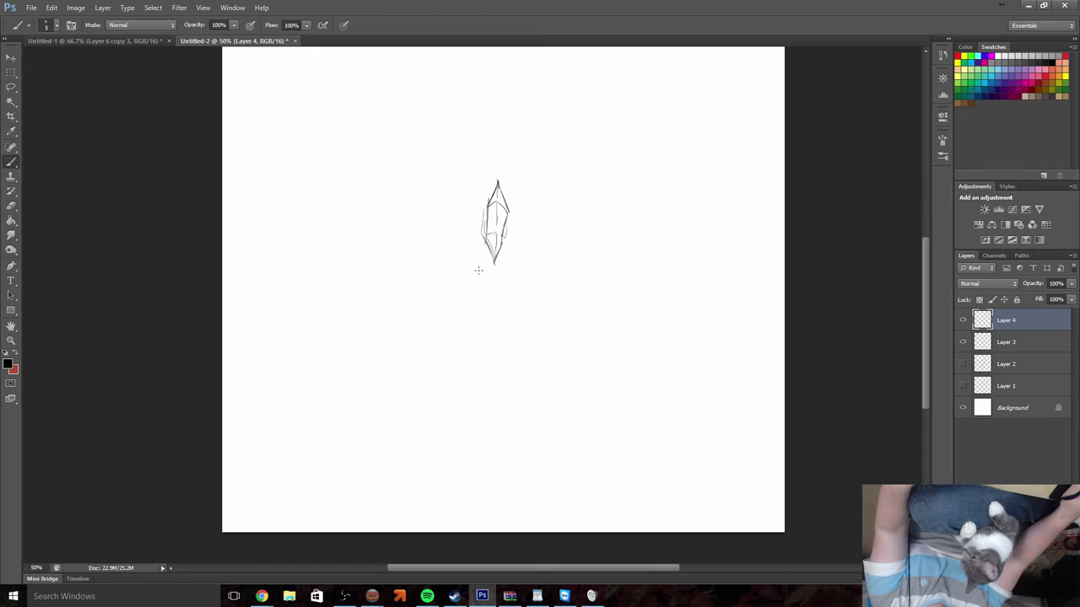
mouse_move(480, 269)
left_mouse_down()
mouse_move(472, 211)
mouse_move(494, 128)
mouse_move(453, 225)
mouse_move(479, 362)
mouse_move(444, 526)
mouse_move(494, 388)
mouse_move(511, 274)
mouse_move(534, 259)
mouse_move(554, 187)
mouse_move(517, 253)
left_mouse_up()
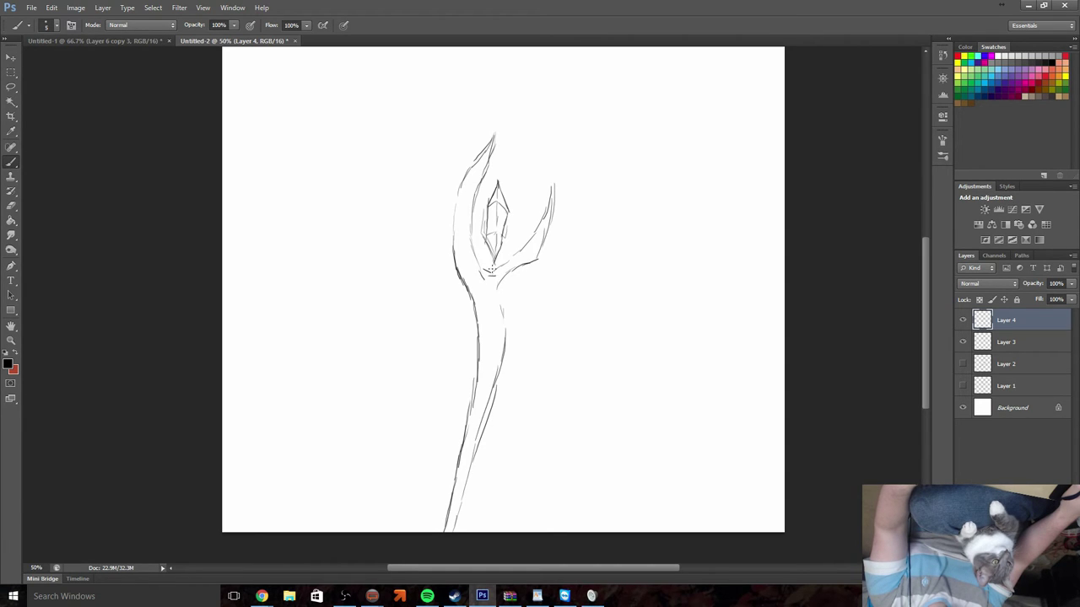
mouse_move(511, 150)
left_mouse_down()
mouse_move(517, 183)
mouse_move(557, 165)
mouse_move(556, 116)
mouse_move(503, 123)
mouse_move(506, 168)
mouse_move(526, 183)
mouse_move(562, 170)
left_mouse_up()
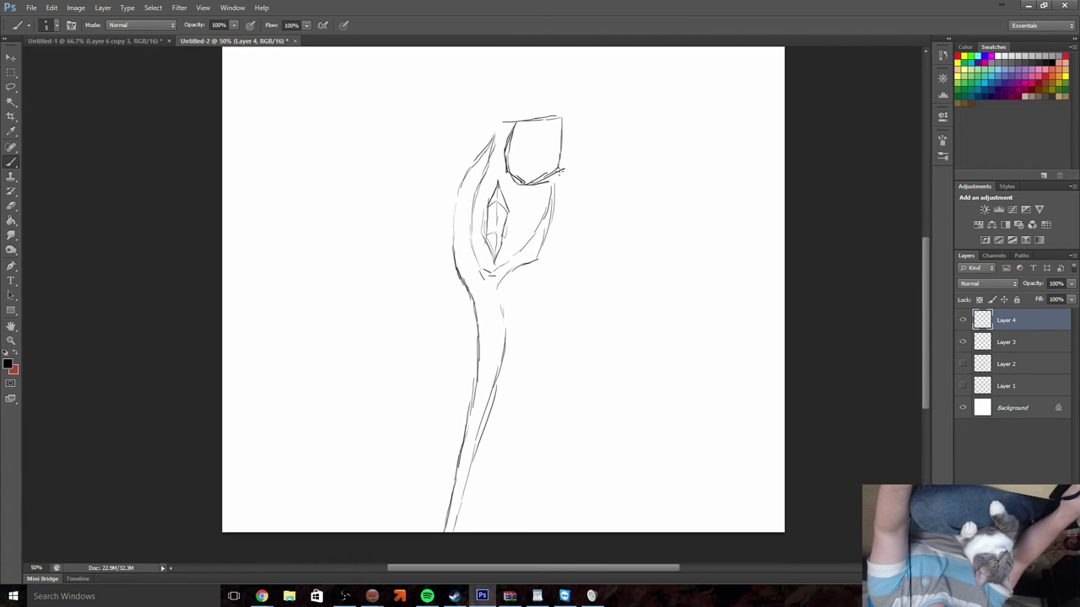
left_click_drag(557, 123, 537, 143)
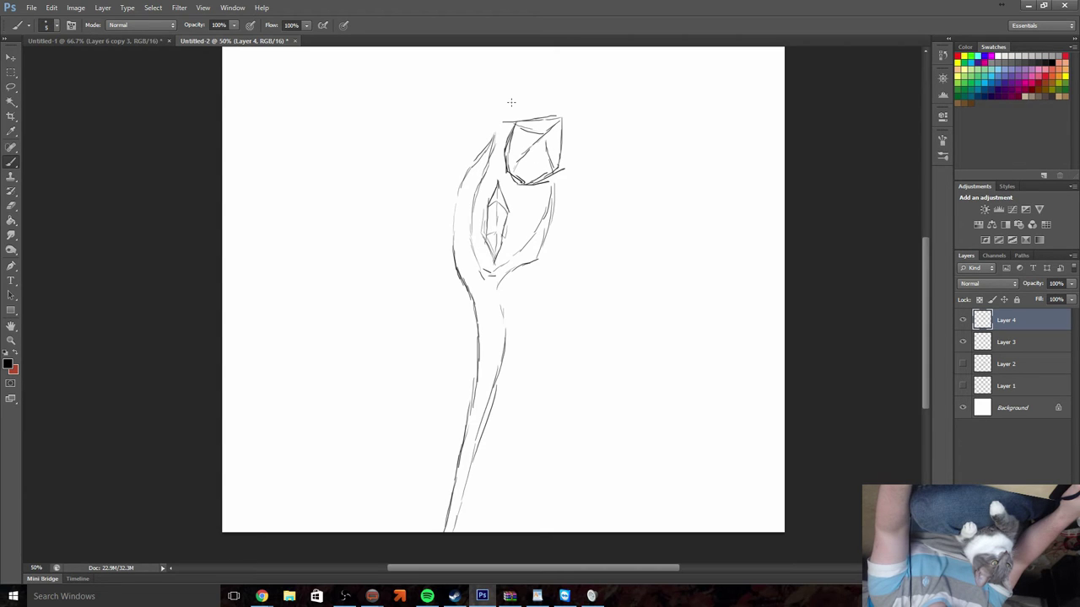
Scribble loosely over the staff sketch and delete the layer holding it
left_click_drag(540, 236, 441, 509)
left_click_drag(517, 192, 499, 359)
left_click_drag(482, 129, 506, 447)
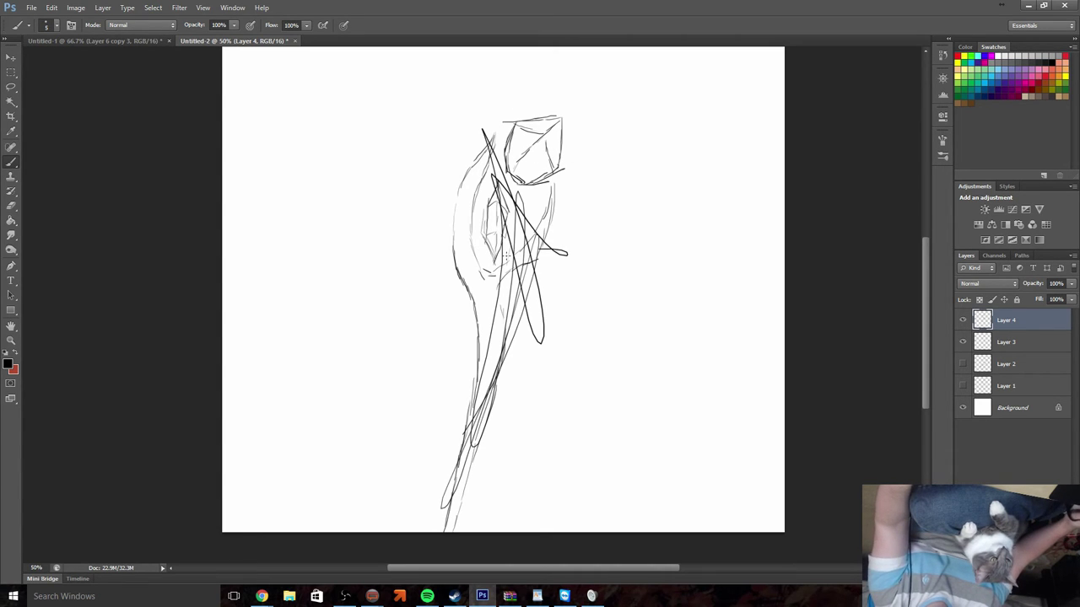
left_click_drag(454, 272, 563, 113)
left_click_drag(540, 245, 390, 338)
left_click_drag(461, 203, 482, 531)
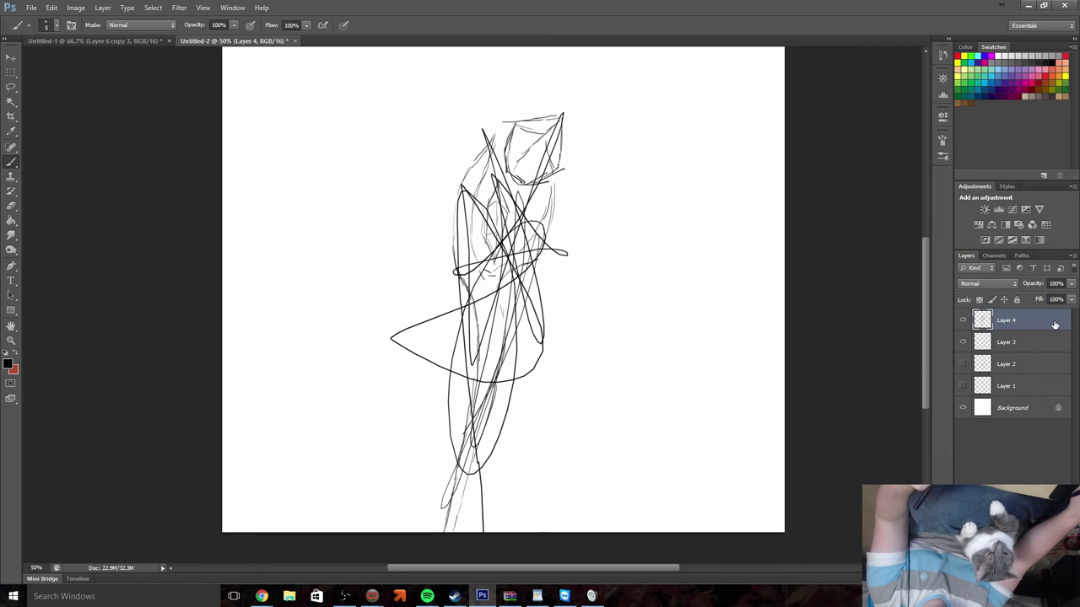
key("Delete")
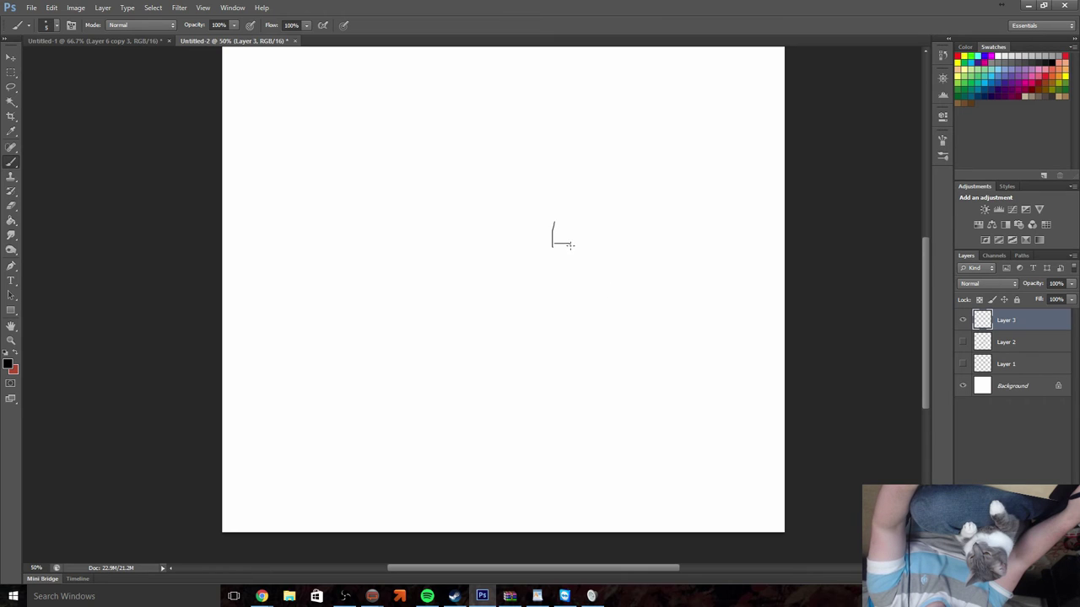
Draw three small squares one below another, clear them with a rectangular selection and deselect
left_click_drag(569, 245, 554, 244)
mouse_move(576, 340)
left_mouse_down()
mouse_move(594, 363)
mouse_move(578, 339)
left_mouse_up()
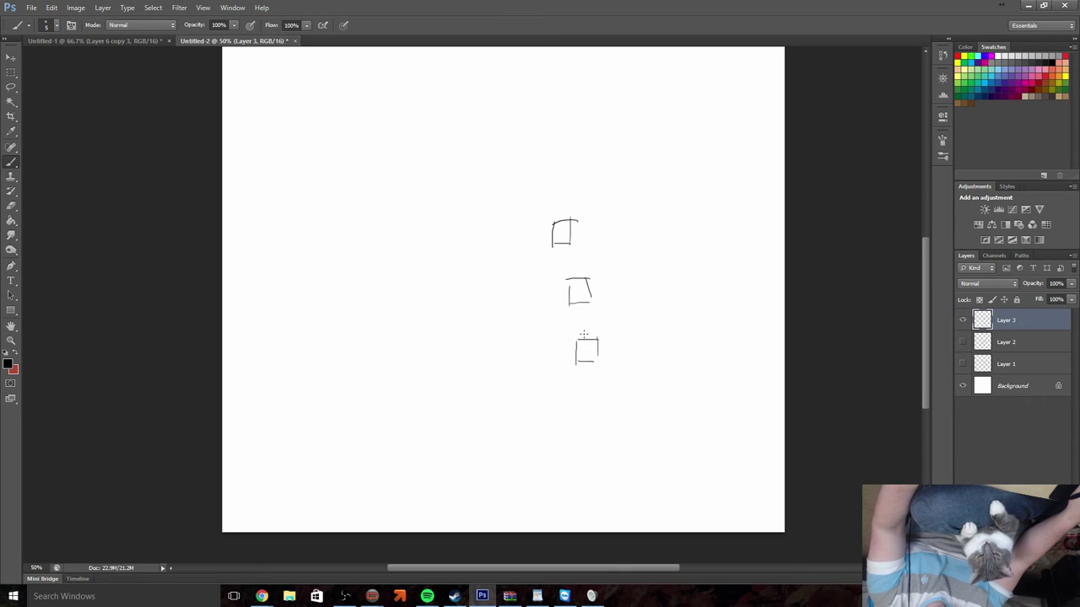
left_click(12, 73)
left_click_drag(428, 173, 730, 470)
key("Delete")
key("b")
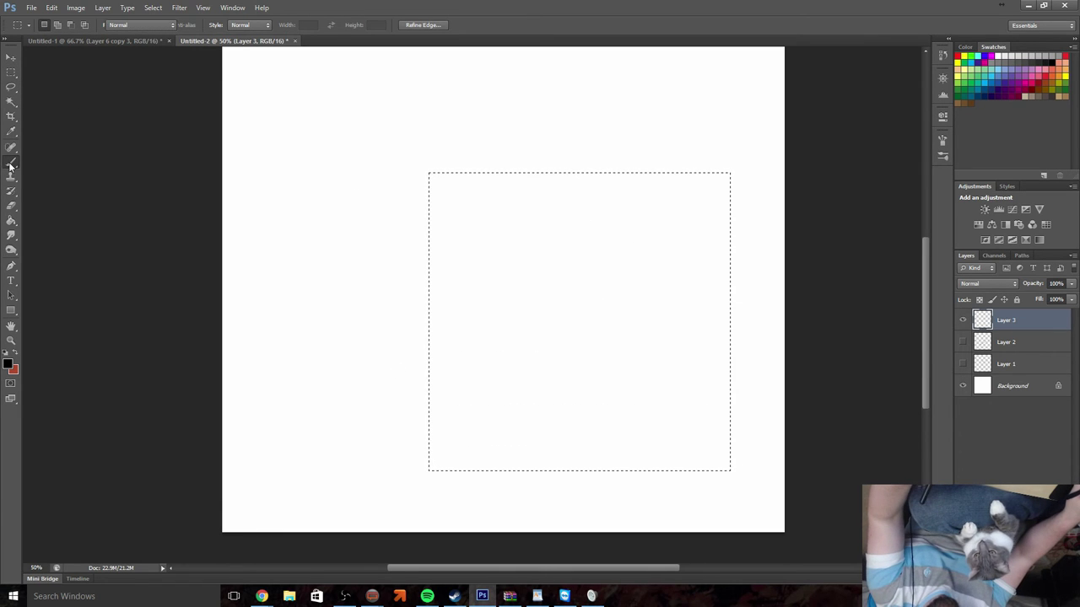
left_click(12, 73)
left_click(270, 215)
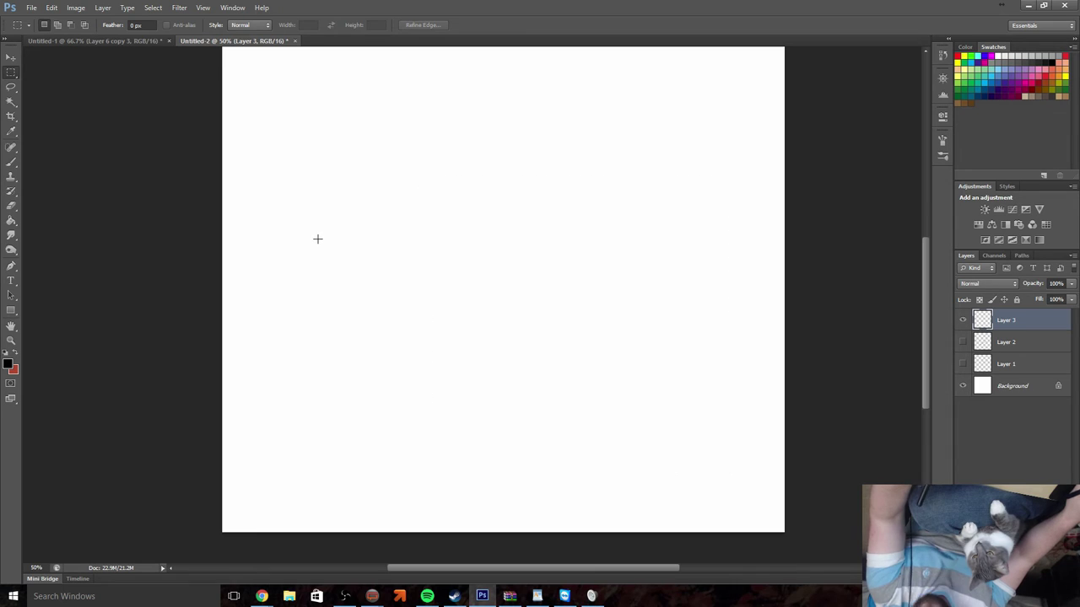
Sketch the slanted, rounded outline of a shoe's upper near the middle of the canvas with the brush
left_click(11, 161)
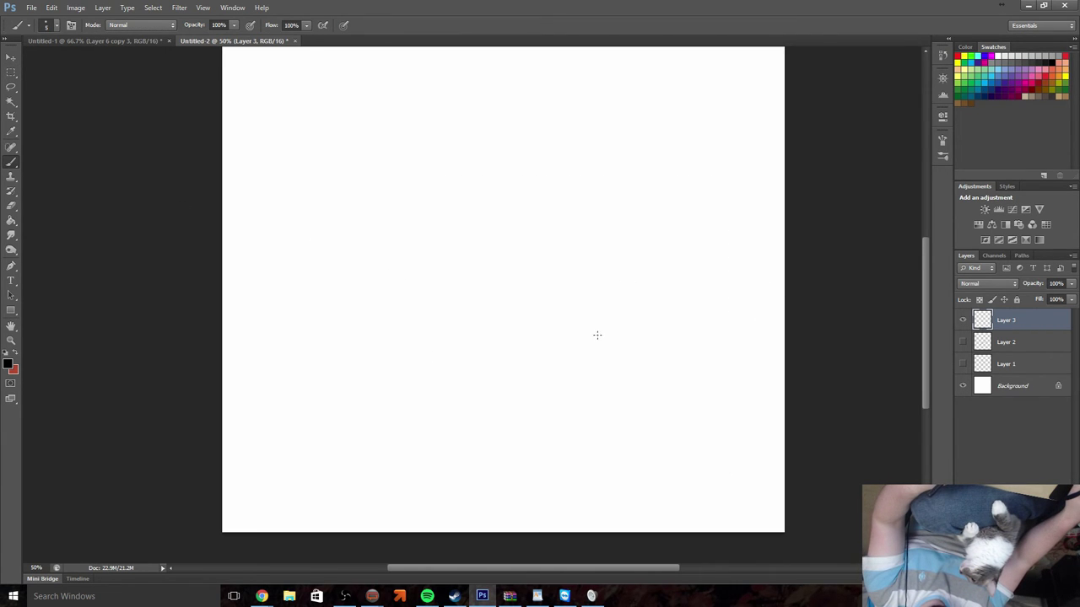
left_click_drag(597, 319, 604, 332)
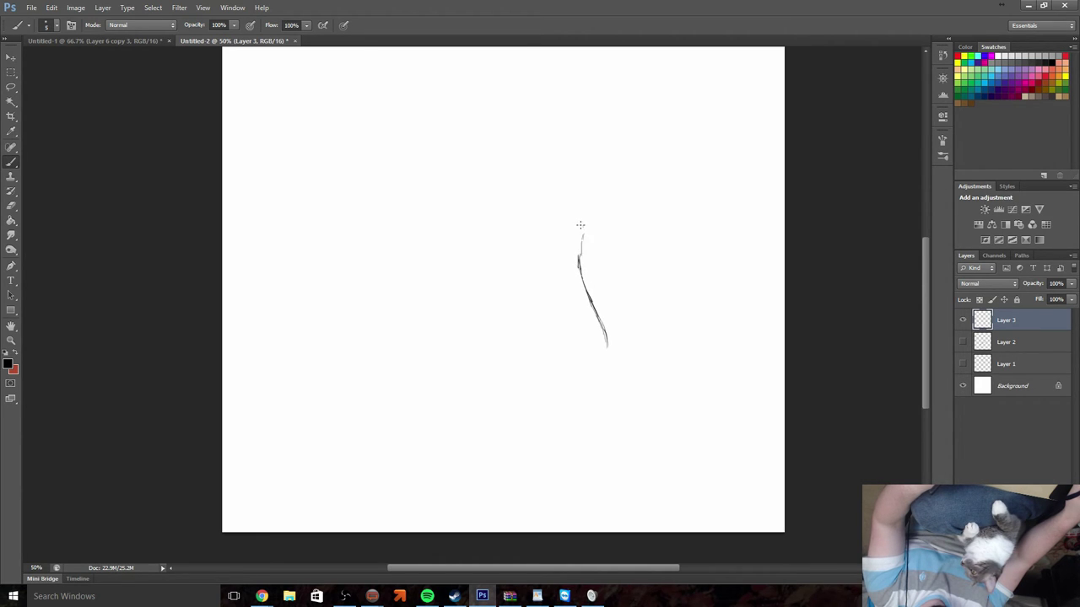
left_click_drag(580, 224, 531, 230)
left_click_drag(535, 276, 546, 310)
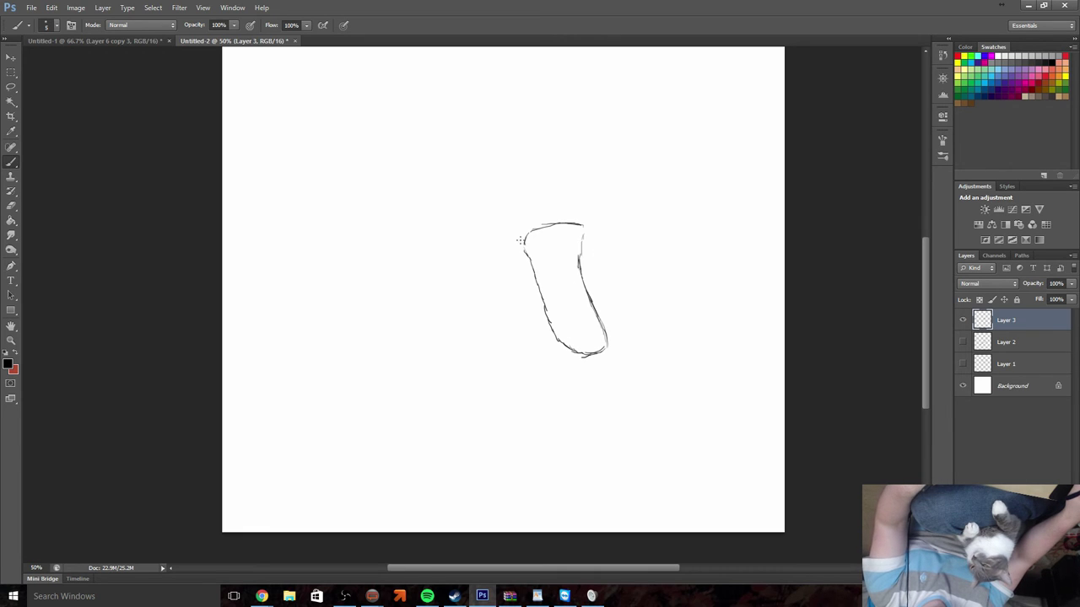
Add the tongue line, side bands, crisscross laces and a small pull tab to the shoe
left_click_drag(541, 266, 581, 255)
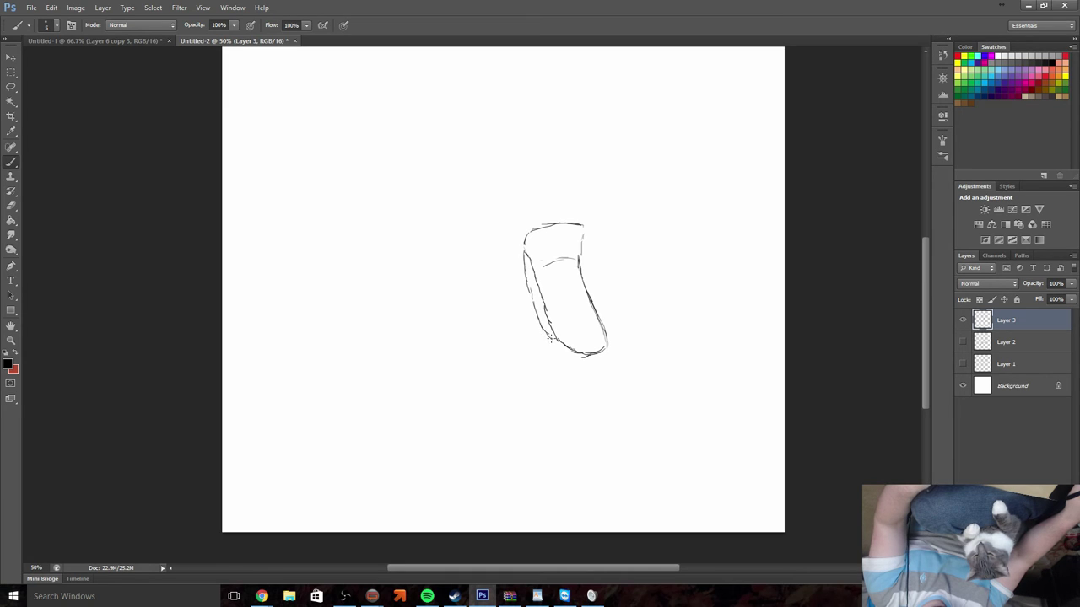
mouse_move(550, 339)
left_mouse_down()
mouse_move(562, 348)
mouse_move(604, 319)
mouse_move(584, 266)
left_mouse_up()
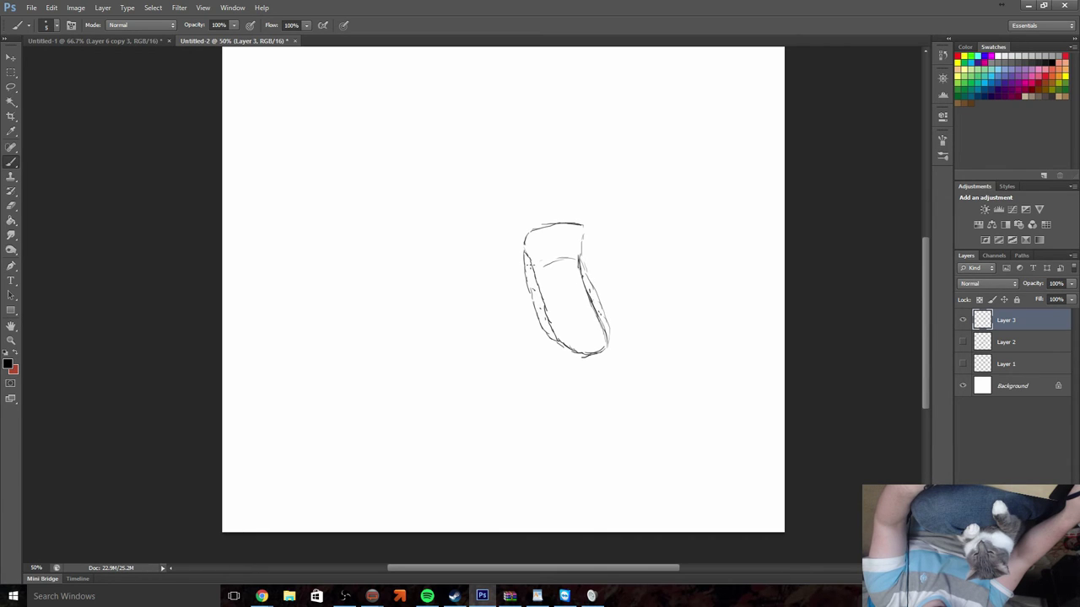
mouse_move(527, 263)
left_mouse_down()
mouse_move(578, 280)
mouse_move(564, 273)
mouse_move(539, 290)
mouse_move(584, 297)
mouse_move(559, 309)
mouse_move(592, 324)
mouse_move(558, 338)
mouse_move(603, 329)
mouse_move(576, 351)
left_mouse_up()
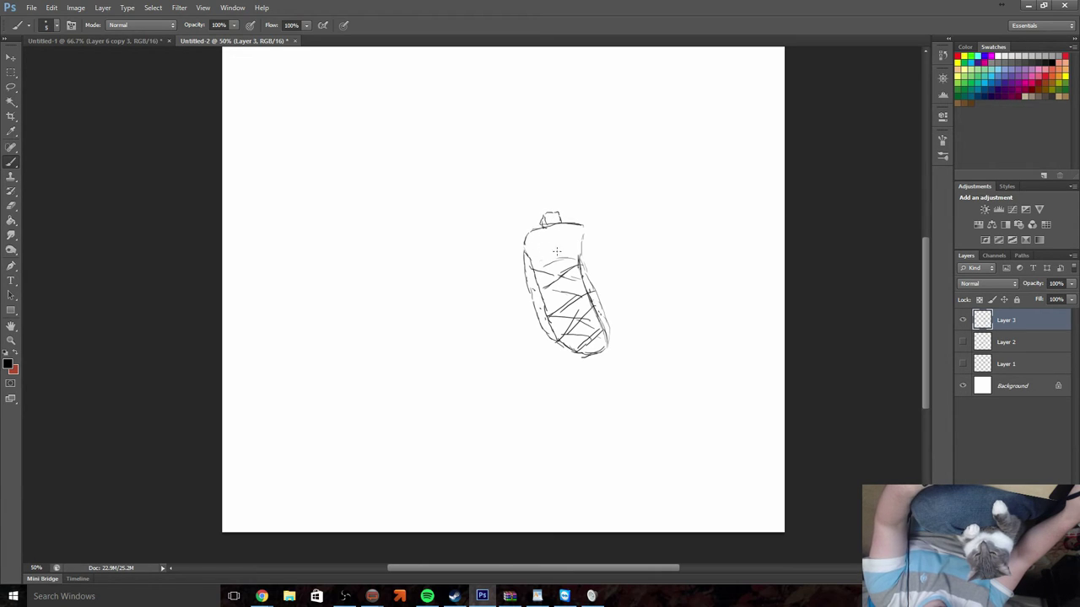
Add a small rounded patch above the laces and build up the shoe's toe cap and thick sole
left_click_drag(545, 247, 564, 247)
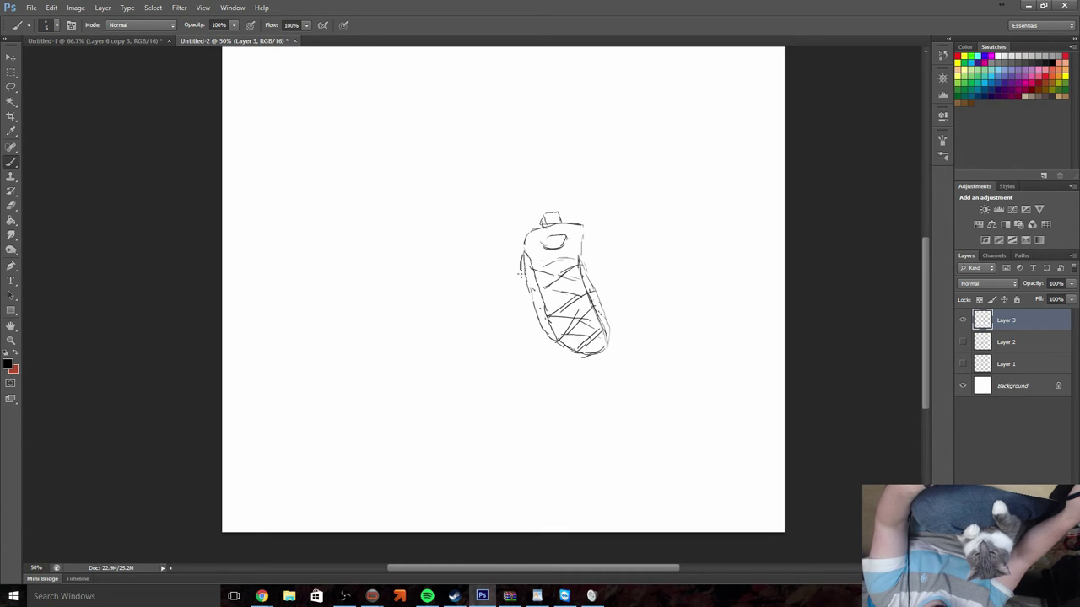
mouse_move(519, 272)
left_mouse_down()
mouse_move(517, 295)
mouse_move(550, 359)
mouse_move(604, 361)
mouse_move(565, 368)
mouse_move(612, 348)
mouse_move(608, 317)
left_mouse_up()
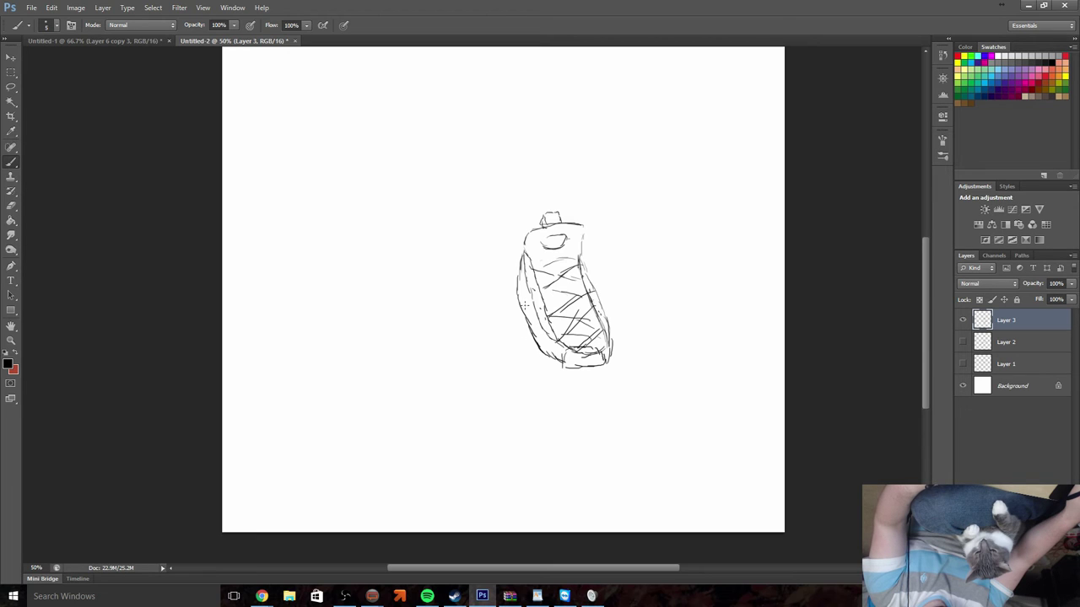
mouse_move(524, 337)
left_mouse_down()
mouse_move(532, 356)
mouse_move(563, 373)
mouse_move(615, 366)
left_mouse_up()
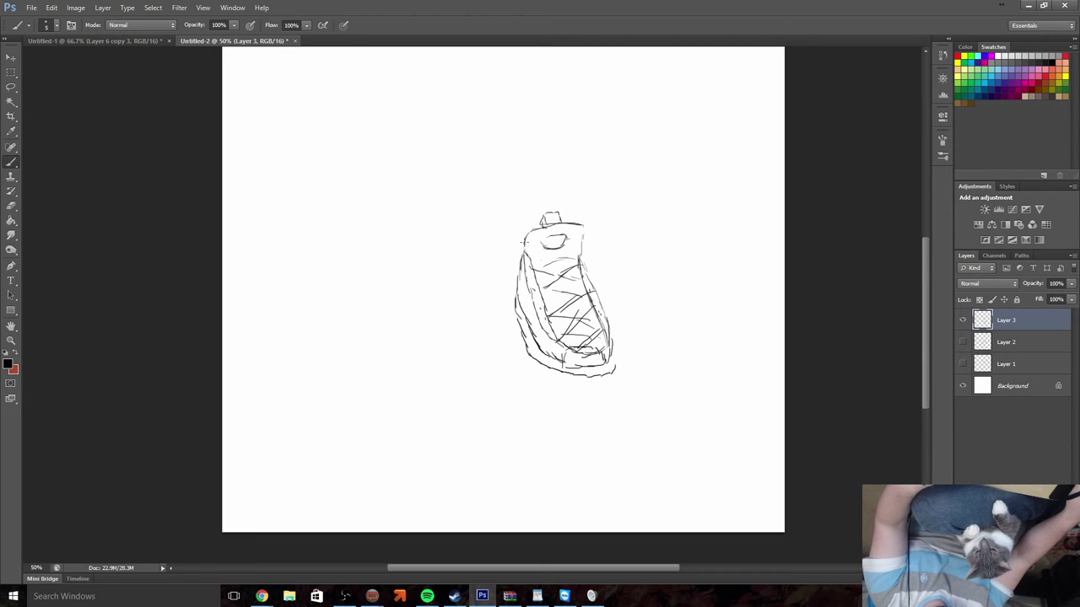
left_click_drag(521, 238, 513, 281)
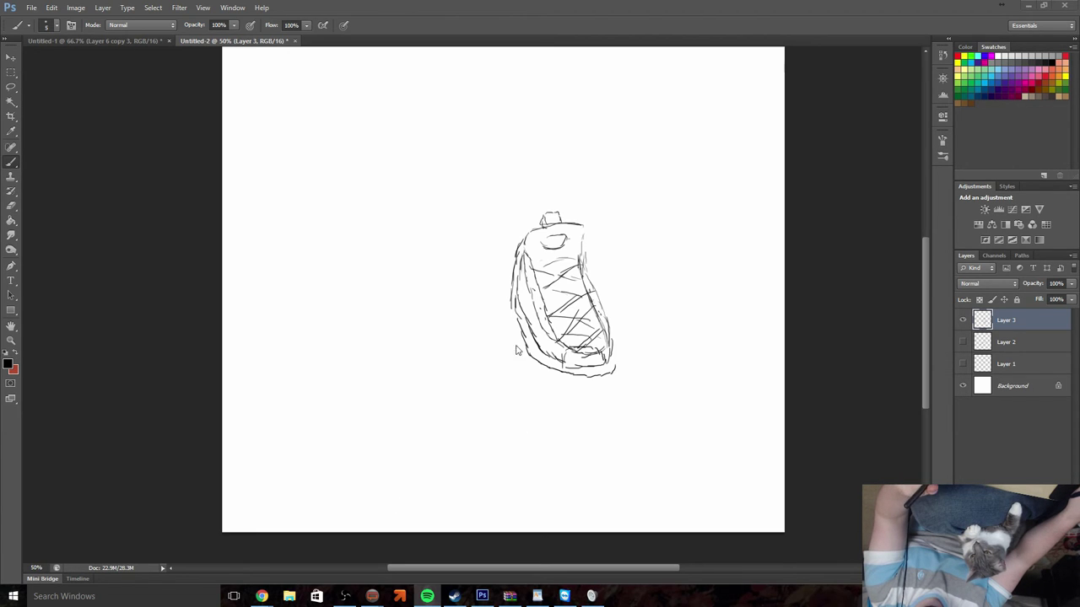
Handwrite "Shoe... kinda" above the sketch with an arrow leading from the label towards the shoe
left_click(14, 162)
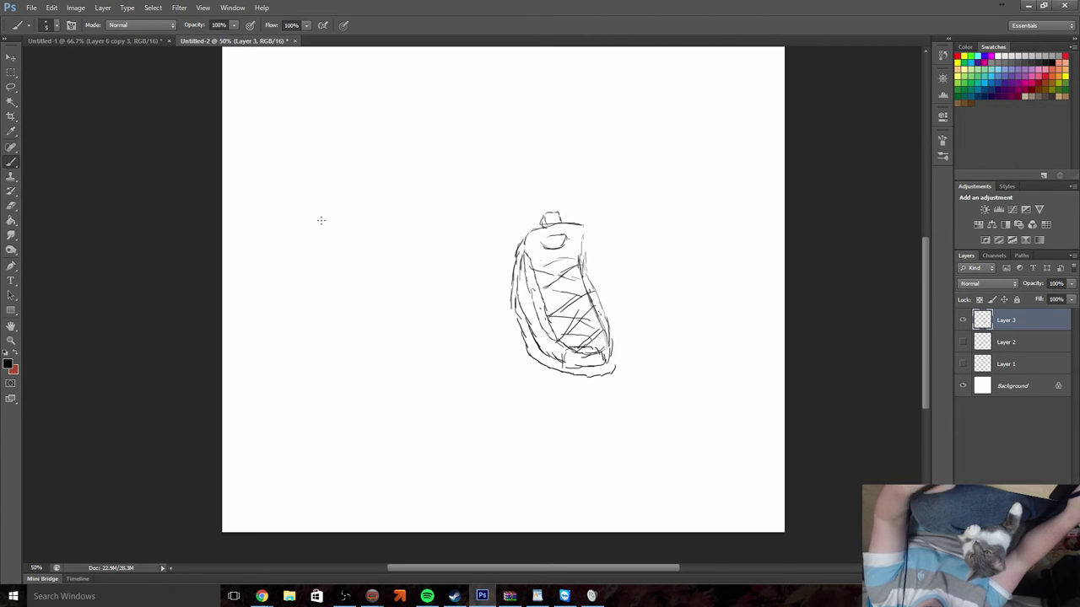
left_click_drag(747, 211, 748, 228)
mouse_move(435, 201)
left_mouse_down()
mouse_move(471, 216)
mouse_move(457, 270)
left_mouse_up()
mouse_move(390, 139)
left_mouse_down()
mouse_move(396, 173)
mouse_move(371, 196)
left_mouse_up()
left_click_drag(401, 137, 437, 191)
left_click_drag(460, 178, 504, 179)
left_click(544, 178)
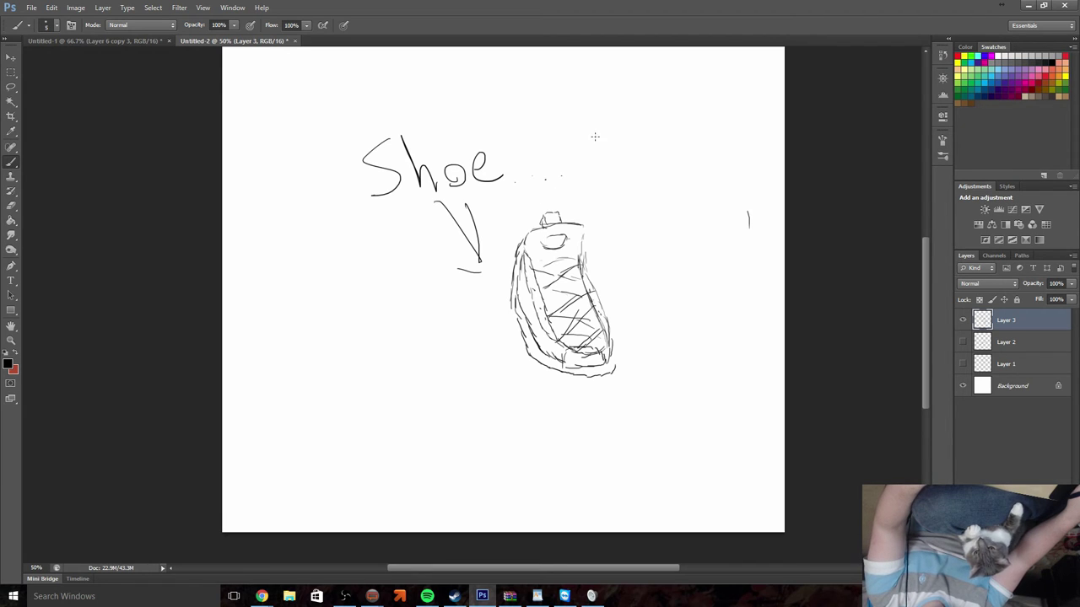
mouse_move(588, 128)
left_mouse_down()
mouse_move(614, 170)
mouse_move(622, 148)
mouse_move(634, 158)
mouse_move(660, 153)
mouse_move(681, 176)
mouse_move(714, 177)
left_mouse_up()
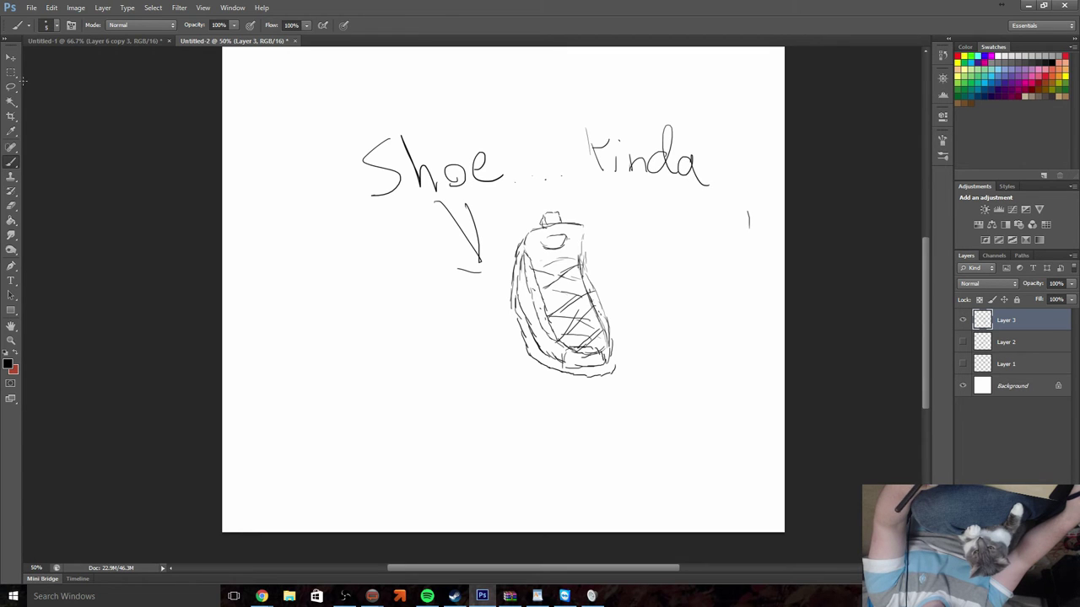
Clear the shoe sketch and its handwritten label with a rectangular selection and deselect
key("m")
mouse_move(313, 93)
left_mouse_down()
mouse_move(709, 376)
mouse_move(754, 429)
left_mouse_up()
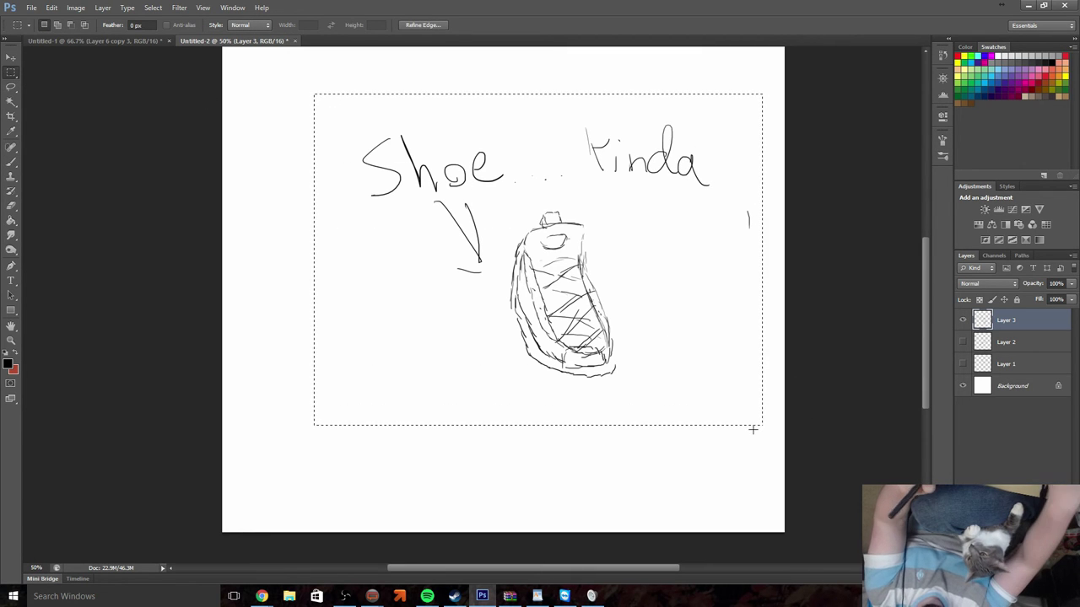
key("Delete")
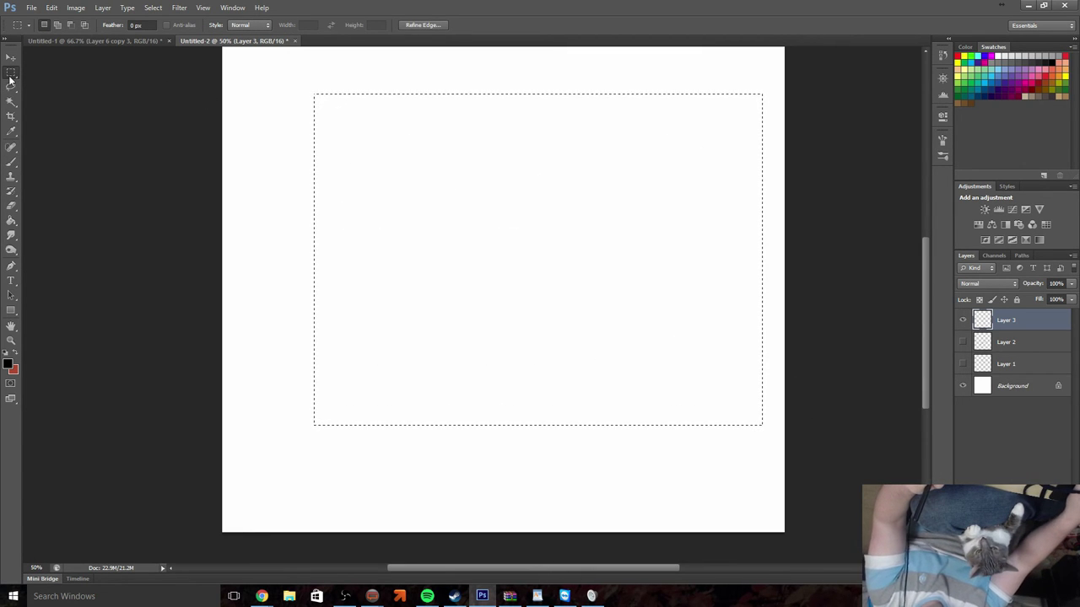
key("ctrl+d")
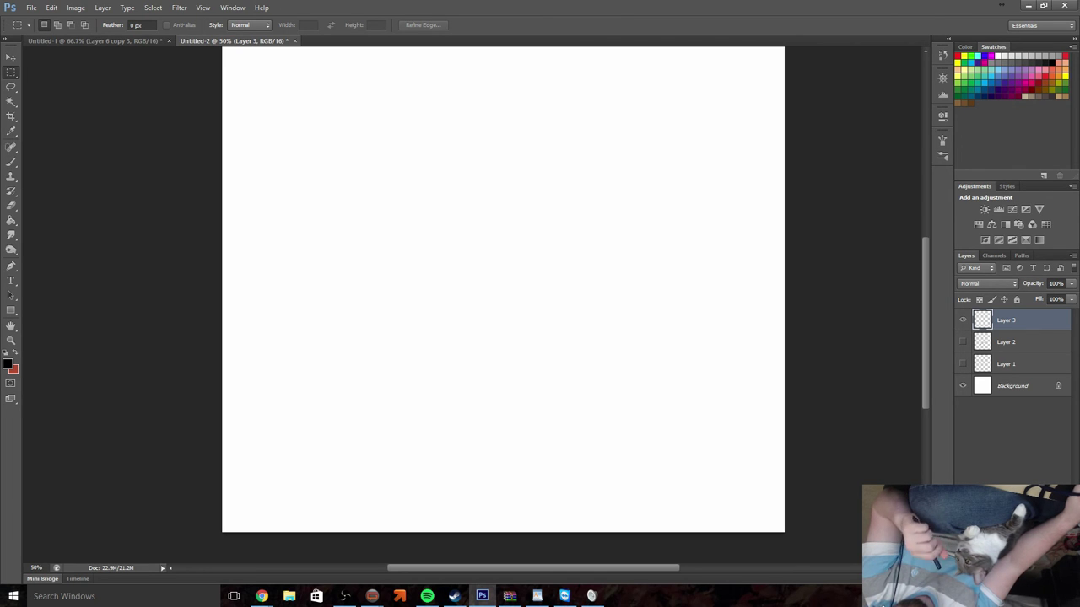
left_click(427, 596)
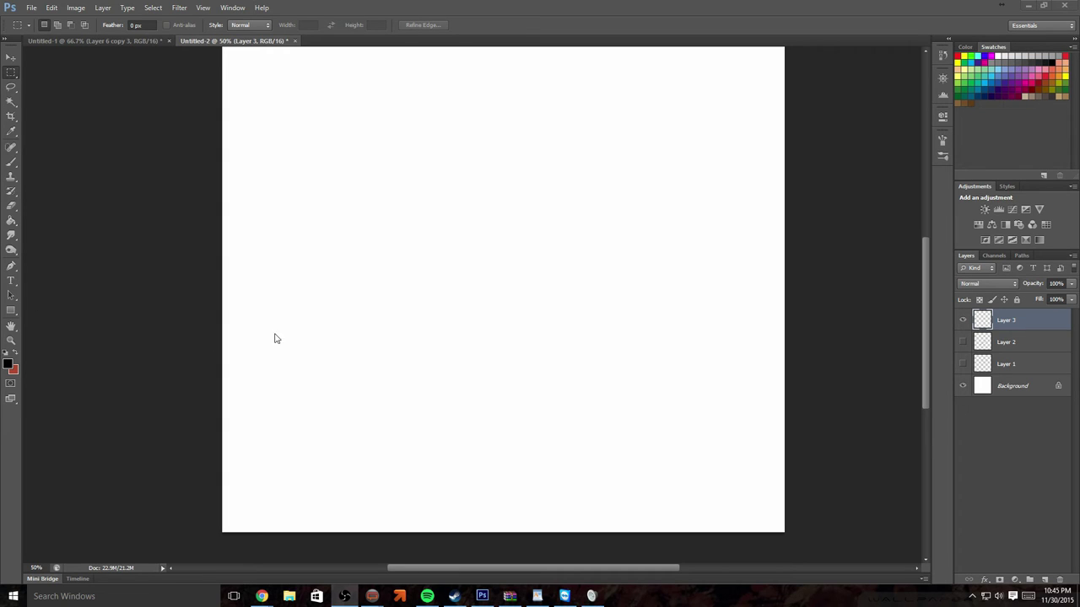
left_click(14, 168)
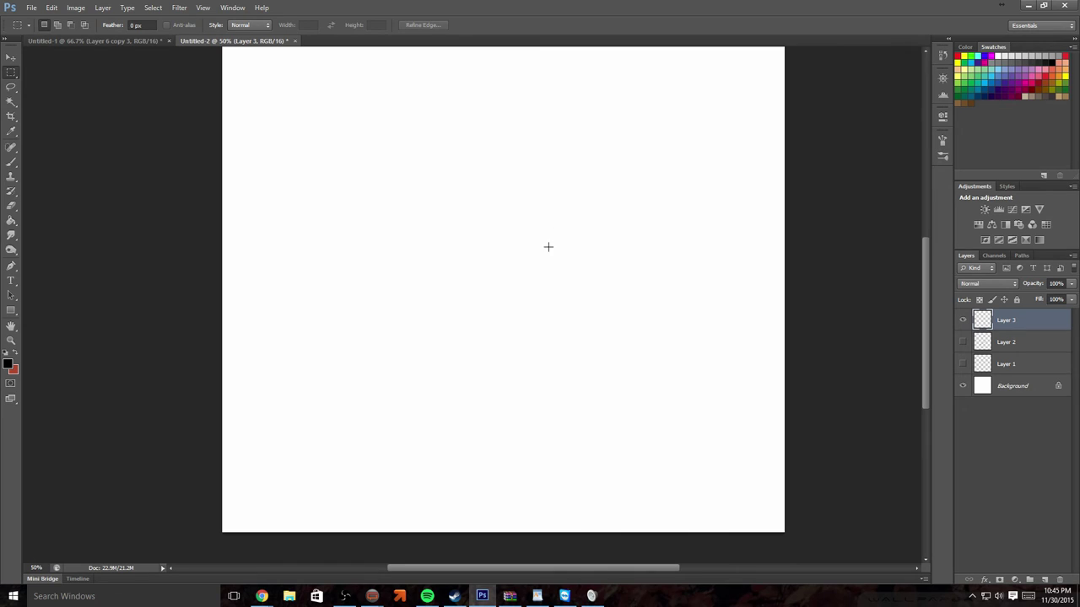
key("ctrl+a")
left_click_drag(487, 178, 492, 181)
Sketch a small head in profile with a flexed, muscular arm raised in front of it
left_click(11, 162)
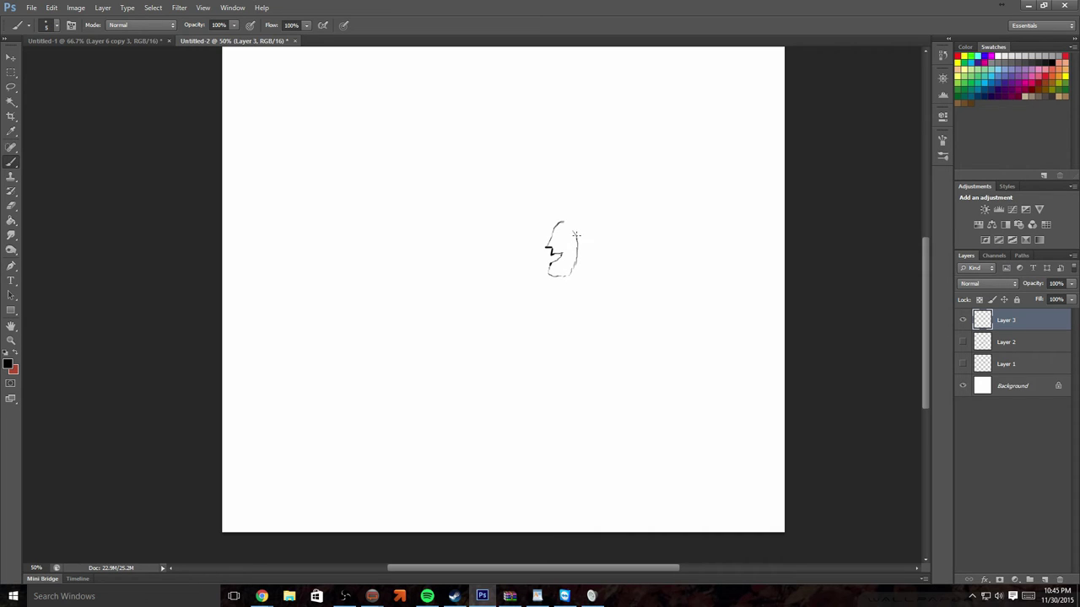
left_click_drag(574, 233, 562, 219)
mouse_move(557, 279)
left_mouse_down()
mouse_move(566, 284)
mouse_move(515, 290)
left_mouse_up()
mouse_move(498, 241)
left_mouse_down()
mouse_move(470, 243)
mouse_move(491, 244)
mouse_move(470, 251)
mouse_move(467, 286)
mouse_move(485, 307)
mouse_move(519, 308)
left_mouse_up()
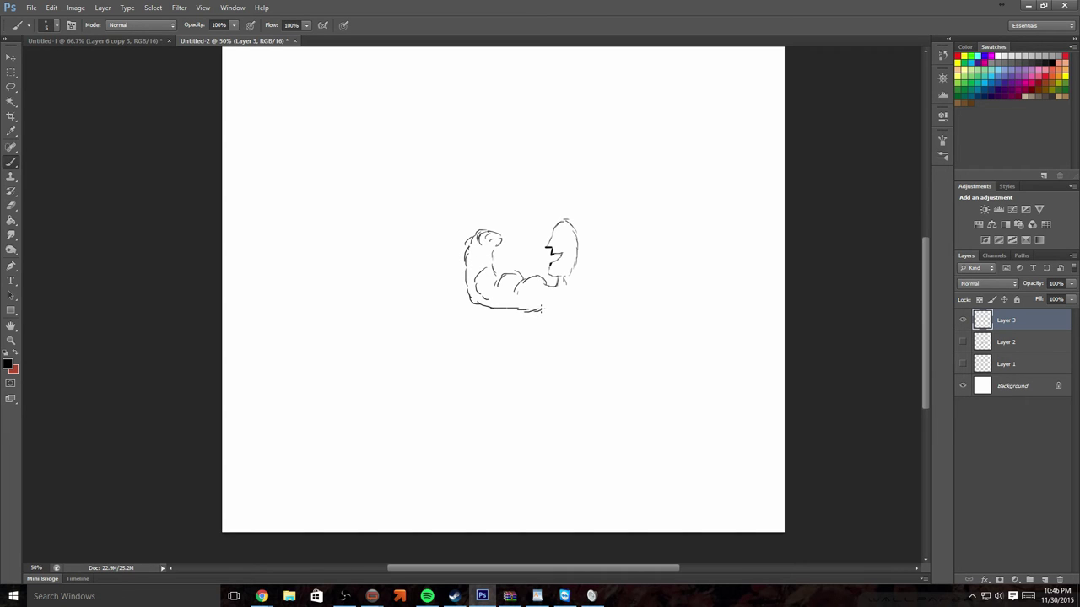
Clear the head and flexed arm sketch with a rectangular selection and deselect
key("m")
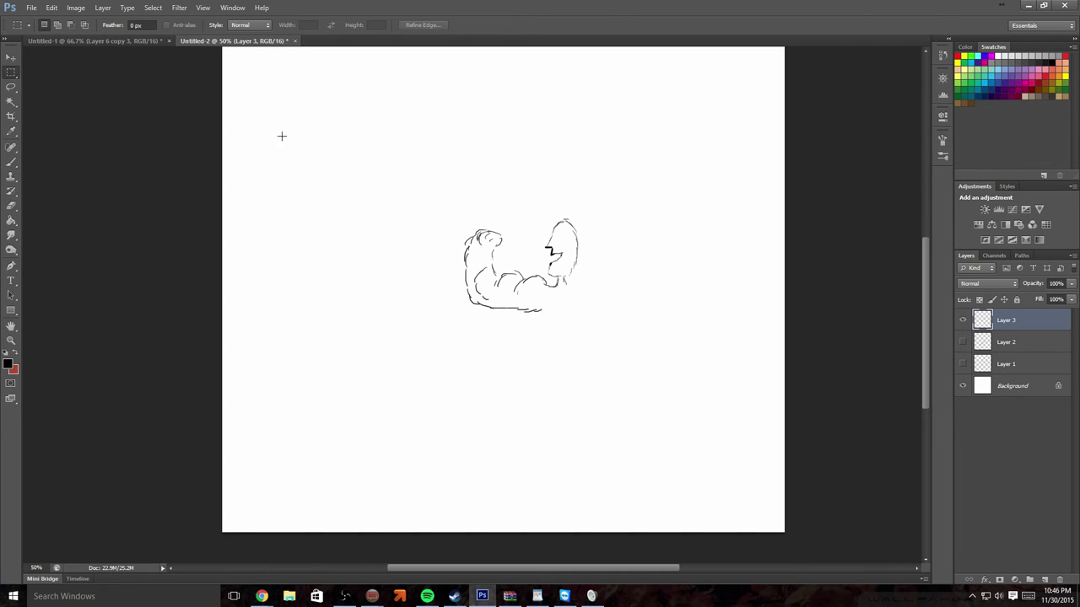
left_click_drag(394, 151, 684, 404)
key("Delete")
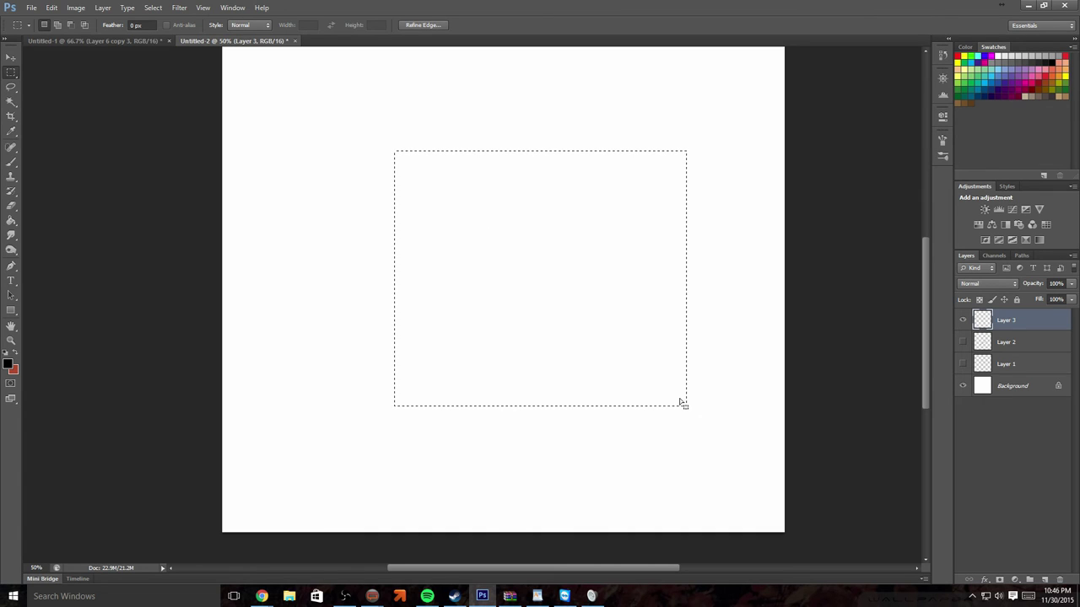
key("ctrl+d")
Draw a continuous chain of overlapping loops across the upper and middle canvas with the brush
left_click(11, 161)
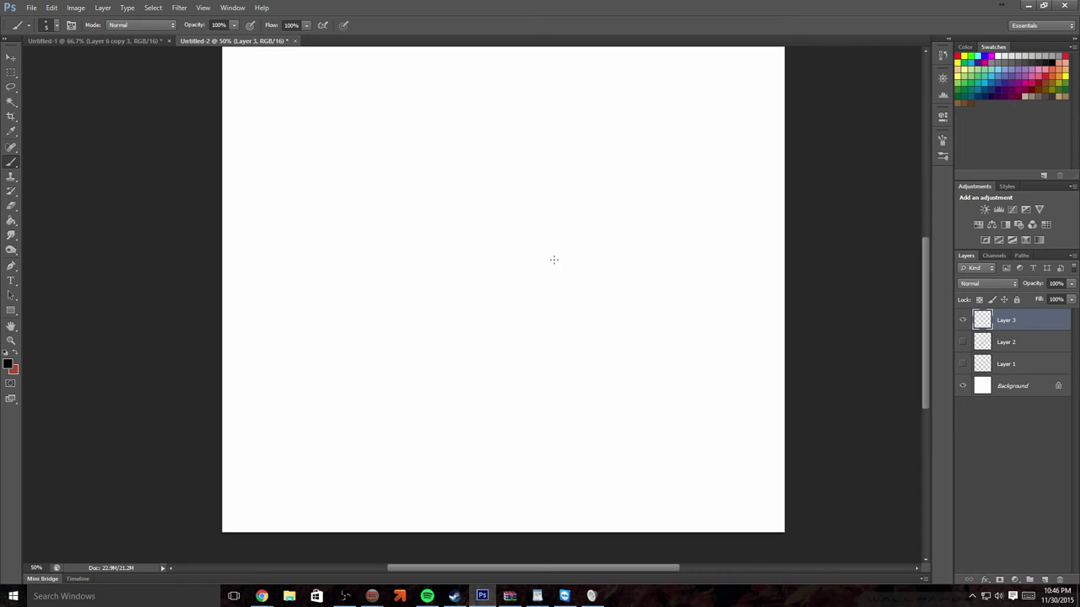
mouse_move(579, 302)
left_mouse_down()
mouse_move(564, 226)
mouse_move(566, 301)
mouse_move(557, 285)
mouse_move(484, 288)
mouse_move(477, 331)
mouse_move(534, 390)
mouse_move(561, 393)
mouse_move(587, 357)
mouse_move(576, 348)
mouse_move(444, 284)
mouse_move(339, 274)
mouse_move(313, 254)
mouse_move(483, 240)
mouse_move(539, 159)
mouse_move(518, 89)
mouse_move(561, 101)
mouse_move(548, 61)
left_mouse_up()
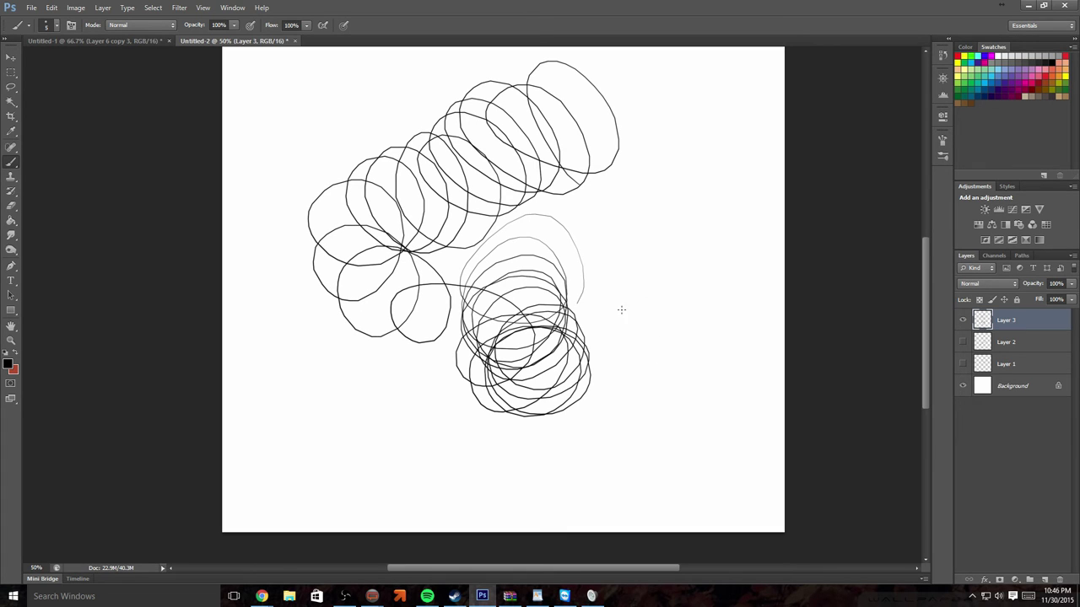
Draw a wavy looped stroke beside the overlapping circles, clear all the strokes with a rectangular selection and deselect
mouse_move(625, 347)
left_mouse_down()
mouse_move(649, 294)
mouse_move(699, 278)
mouse_move(702, 203)
mouse_move(748, 221)
mouse_move(709, 217)
mouse_move(701, 286)
mouse_move(683, 302)
mouse_move(645, 306)
mouse_move(626, 323)
mouse_move(623, 353)
left_mouse_up()
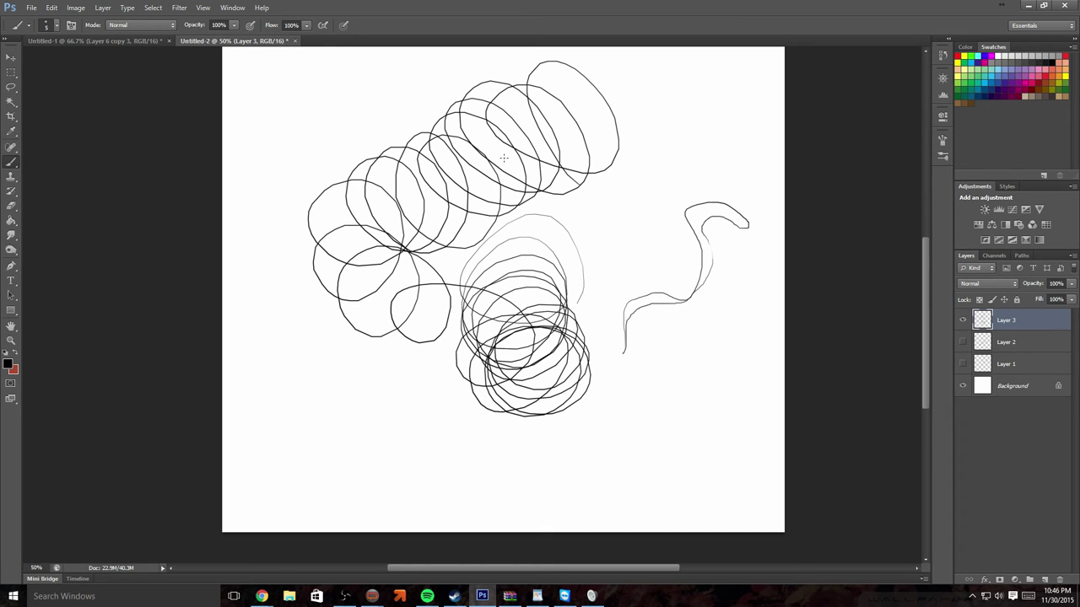
left_click(12, 72)
left_click_drag(261, 65, 776, 494)
key("Delete")
key("Delete")
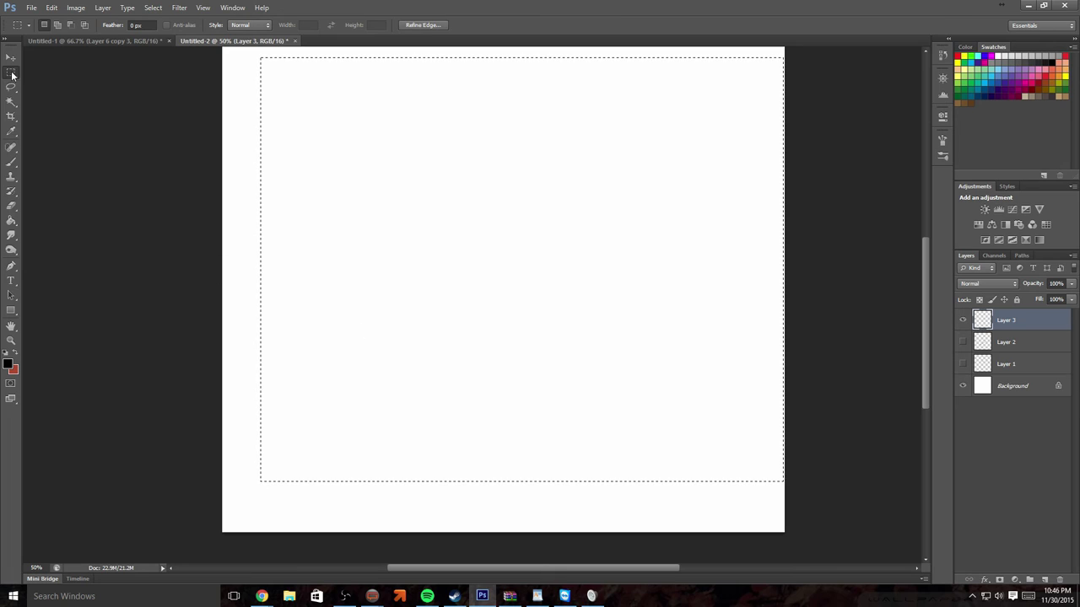
key("ctrl+d")
left_click_drag(639, 320, 644, 288)
left_click_drag(49, 133, 49, 136)
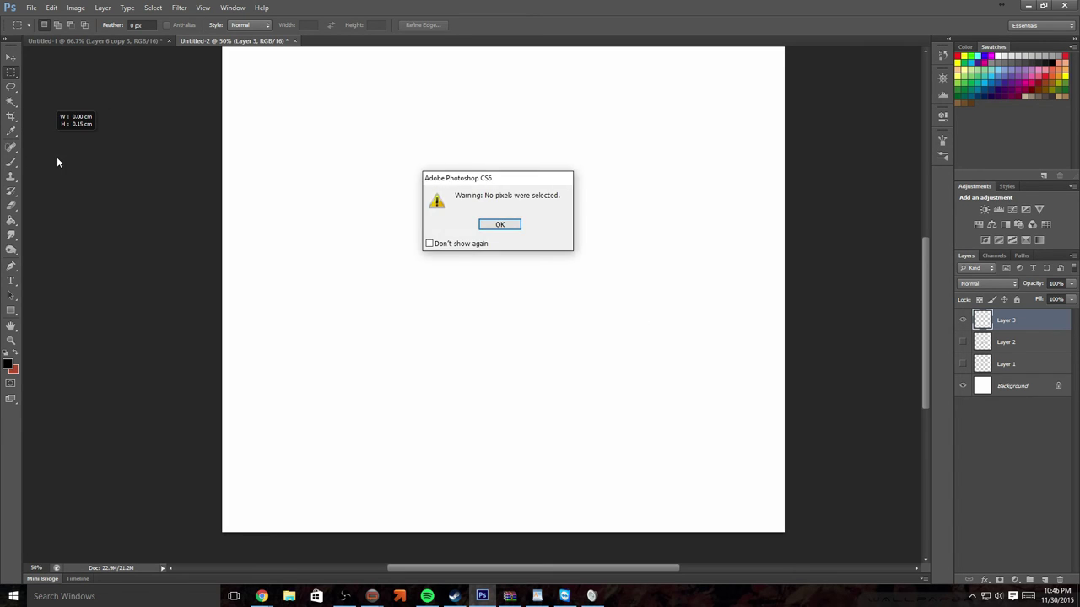
left_click(487, 228)
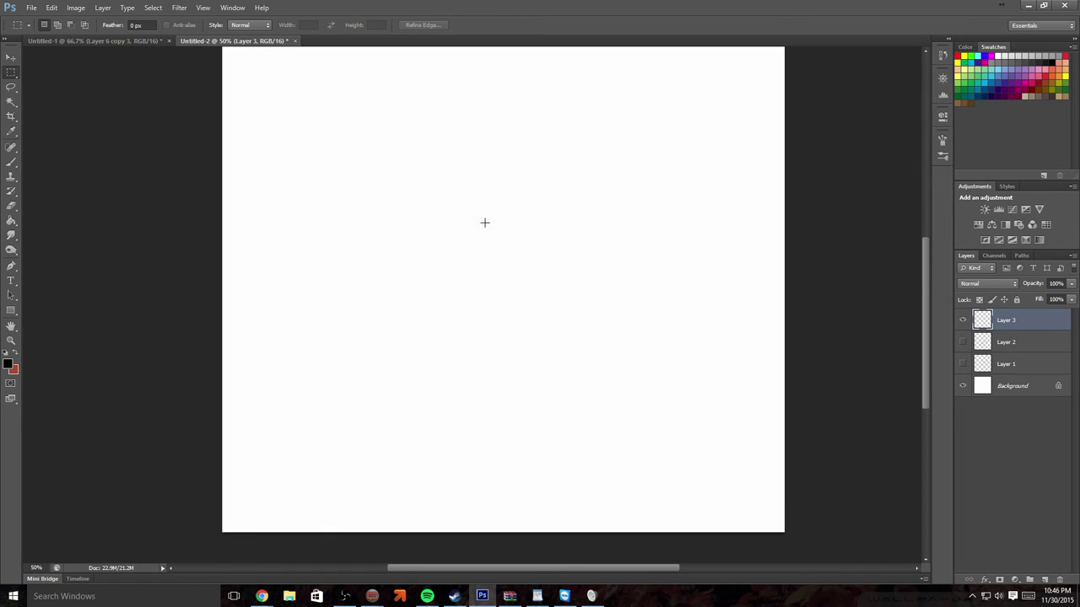
Brush a pillow outline with bulging edges and a small round knob at each corner on the canvas's right half
left_click(11, 162)
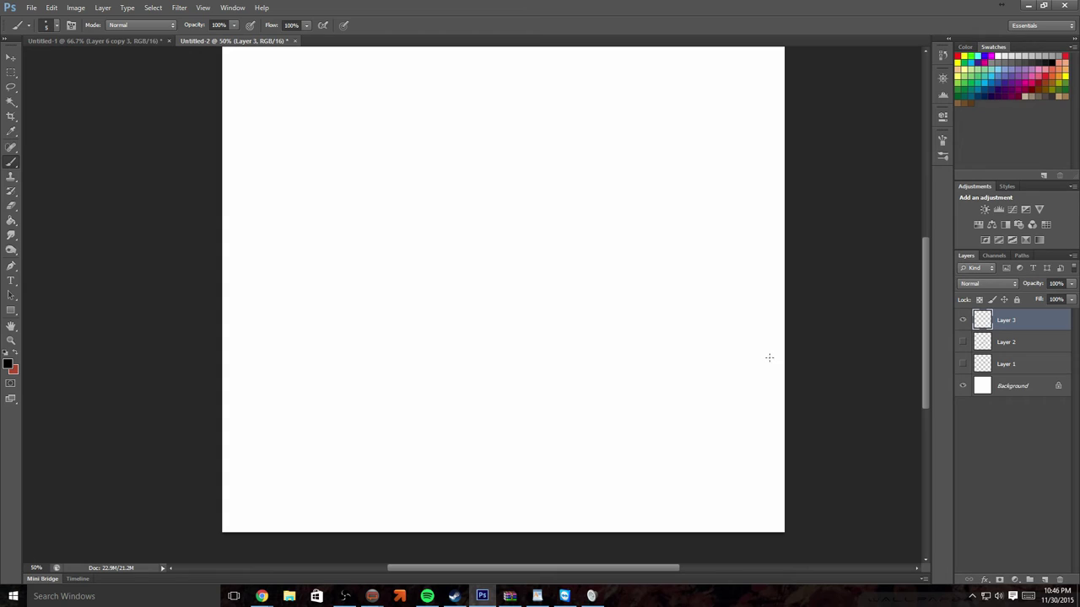
left_click_drag(678, 323, 677, 273)
left_click_drag(653, 252, 544, 256)
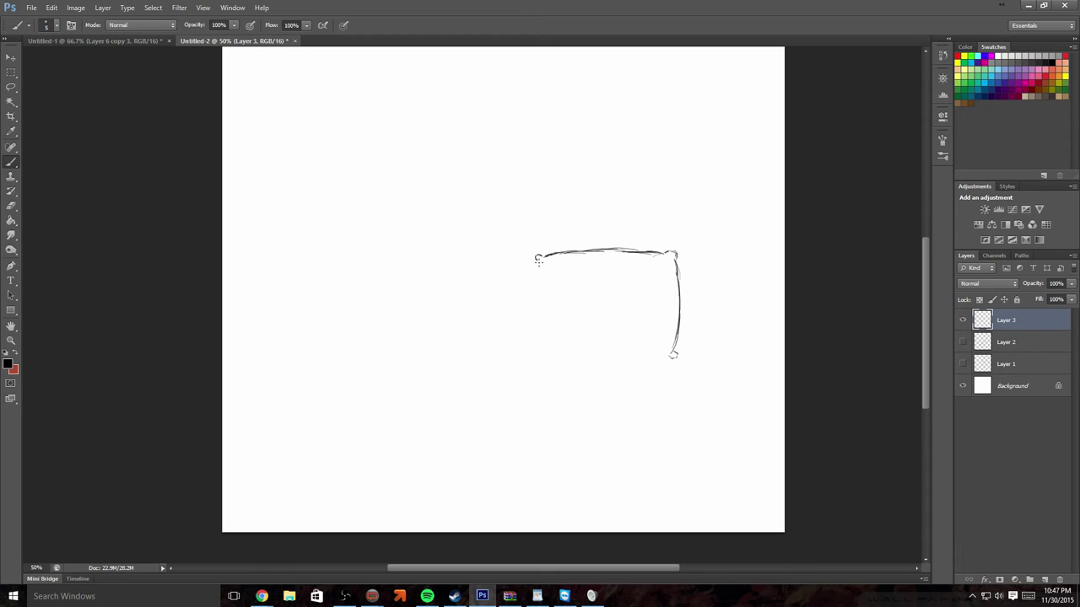
left_click_drag(537, 263, 530, 305)
left_click_drag(538, 344, 532, 322)
mouse_move(538, 257)
left_mouse_down()
mouse_move(537, 359)
mouse_move(661, 354)
mouse_move(554, 356)
left_mouse_up()
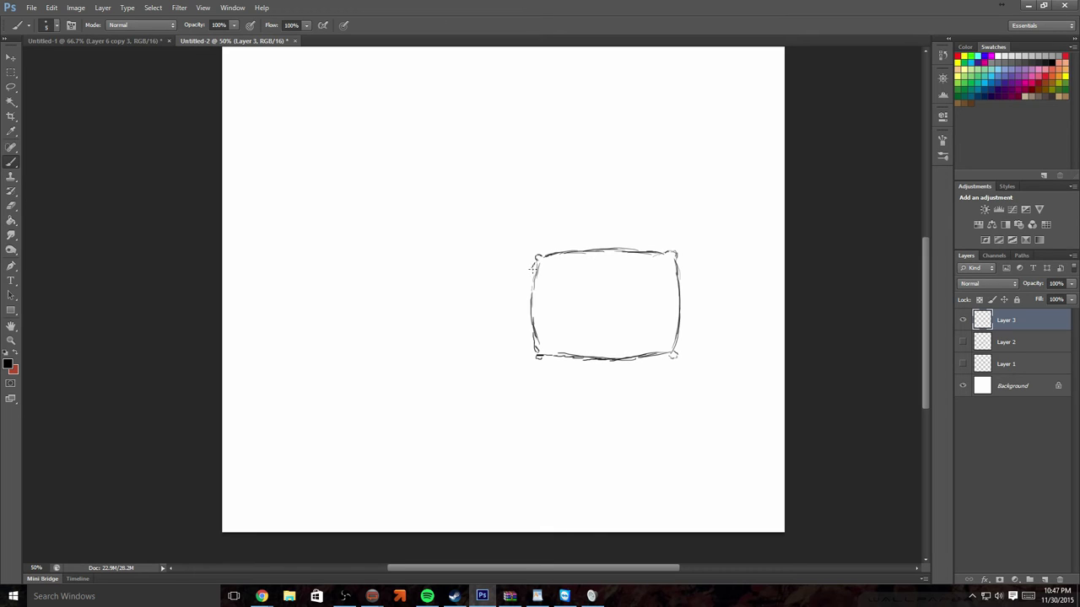
Give the pillow sketch thickness along its left and lower sides and add faint wavy creases across its face
mouse_move(533, 266)
left_mouse_down()
mouse_move(520, 282)
mouse_move(522, 337)
mouse_move(557, 370)
mouse_move(629, 373)
mouse_move(673, 354)
left_mouse_up()
mouse_move(524, 288)
left_mouse_down()
mouse_move(525, 339)
mouse_move(534, 282)
mouse_move(525, 295)
left_mouse_up()
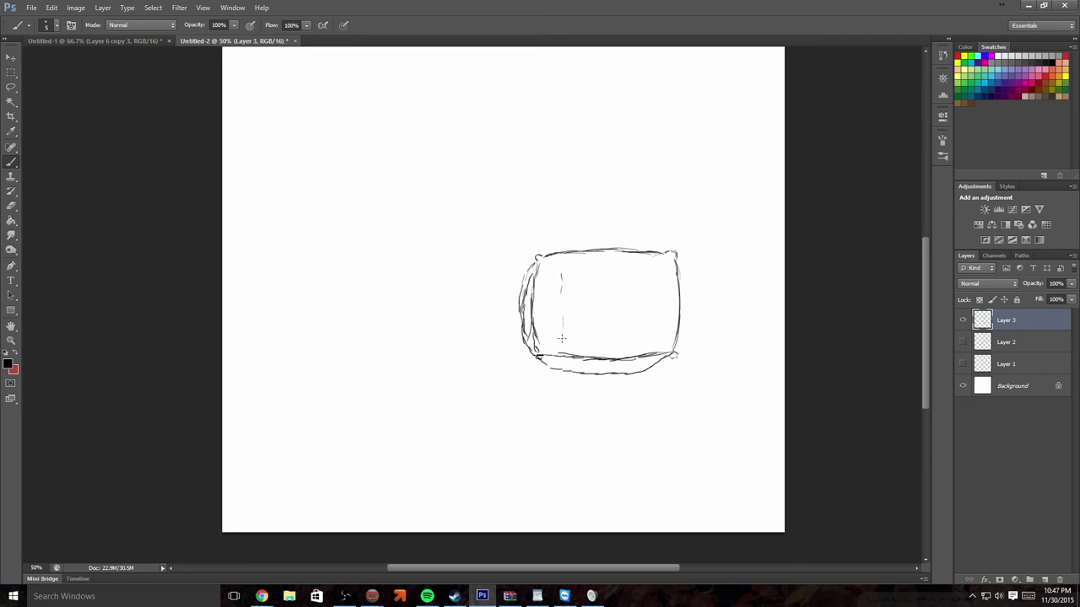
mouse_move(599, 341)
left_mouse_down()
mouse_move(603, 279)
mouse_move(649, 294)
mouse_move(651, 337)
left_mouse_up()
left_click_drag(527, 350, 549, 371)
Sketch a tall pointed rocket body with a flared nozzle beneath it, left of the pillow
mouse_move(383, 146)
left_mouse_down()
mouse_move(349, 207)
mouse_move(344, 309)
mouse_move(353, 324)
mouse_move(332, 383)
mouse_move(405, 389)
mouse_move(391, 329)
mouse_move(417, 273)
mouse_move(417, 207)
mouse_move(392, 147)
mouse_move(402, 169)
left_mouse_up()
left_click_drag(388, 332, 352, 327)
mouse_move(329, 389)
left_mouse_down()
mouse_move(380, 404)
mouse_move(407, 393)
left_mouse_up()
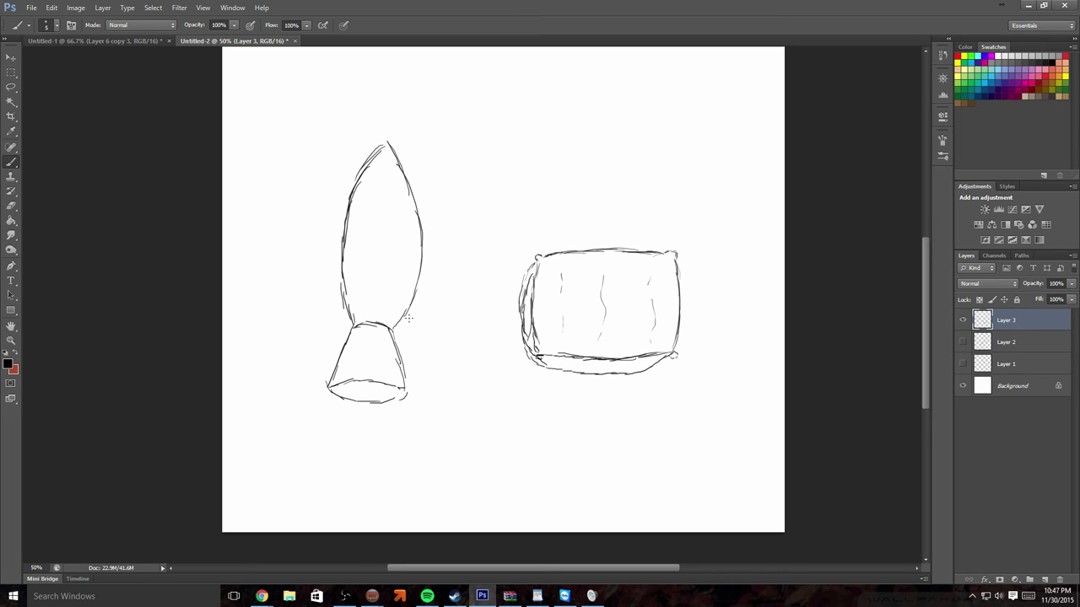
Draw three round portholes down the rocket's body and a short ball-tipped antenna on its nose
mouse_move(385, 291)
left_mouse_down()
mouse_move(367, 296)
mouse_move(360, 279)
mouse_move(391, 289)
mouse_move(376, 266)
mouse_move(356, 271)
mouse_move(379, 293)
left_mouse_up()
mouse_move(377, 221)
left_mouse_down()
mouse_move(363, 227)
mouse_move(376, 255)
mouse_move(398, 243)
mouse_move(381, 223)
mouse_move(362, 235)
mouse_move(381, 251)
mouse_move(397, 244)
left_mouse_up()
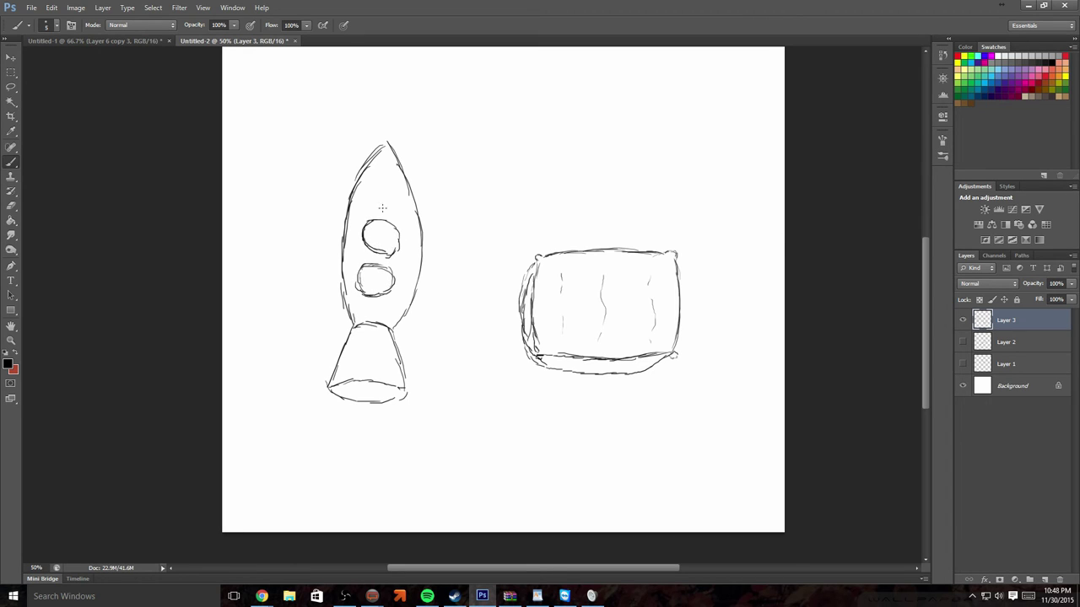
mouse_move(380, 172)
left_mouse_down()
mouse_move(371, 197)
mouse_move(394, 202)
mouse_move(397, 181)
mouse_move(377, 176)
left_mouse_up()
left_click_drag(389, 129, 390, 125)
Add side fins, curved bands across the nozzle and two layers of jagged exhaust flames to the rocket
mouse_move(346, 239)
left_mouse_down()
mouse_move(336, 286)
mouse_move(350, 271)
left_mouse_up()
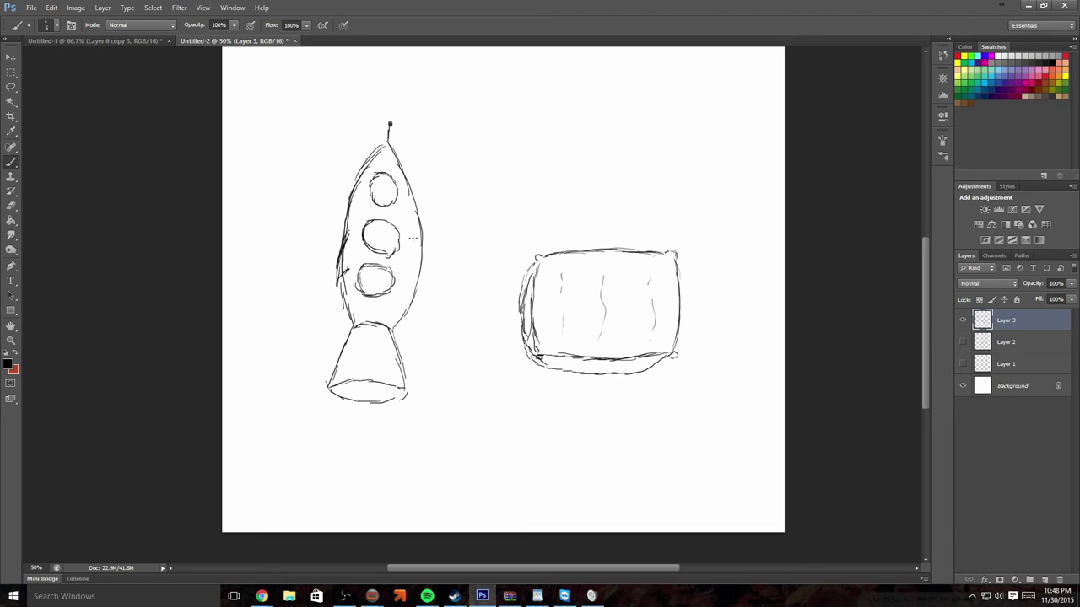
mouse_move(413, 238)
left_mouse_down()
mouse_move(426, 296)
mouse_move(417, 280)
left_mouse_up()
mouse_move(363, 339)
left_mouse_down()
mouse_move(386, 337)
mouse_move(390, 358)
left_mouse_up()
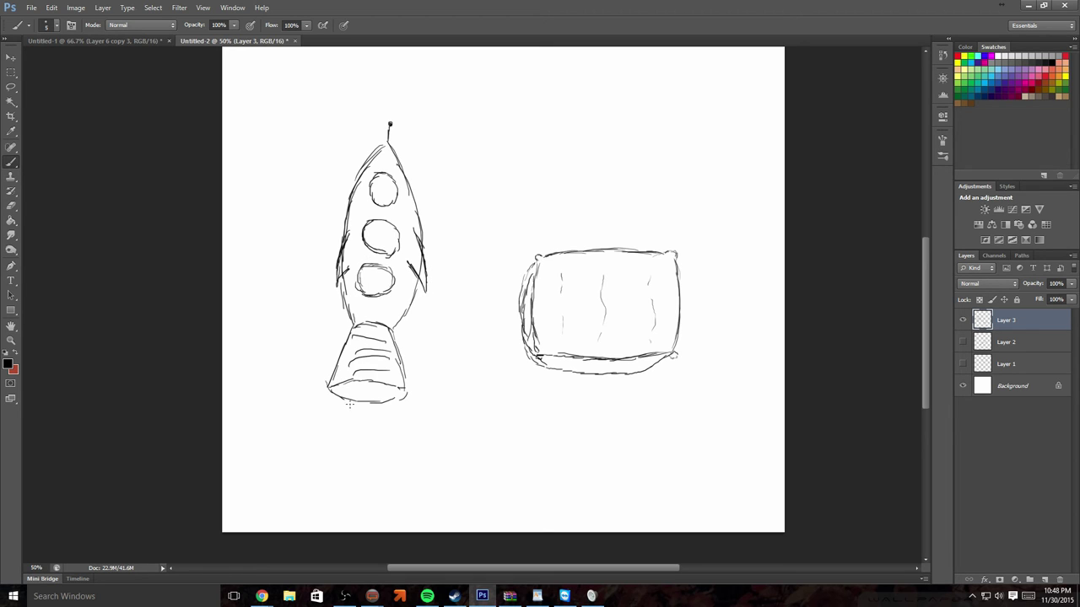
mouse_move(340, 402)
left_mouse_down()
mouse_move(341, 465)
mouse_move(348, 446)
mouse_move(353, 463)
mouse_move(361, 448)
mouse_move(368, 464)
mouse_move(380, 444)
mouse_move(386, 466)
mouse_move(392, 411)
mouse_move(355, 381)
mouse_move(348, 422)
mouse_move(380, 403)
left_mouse_up()
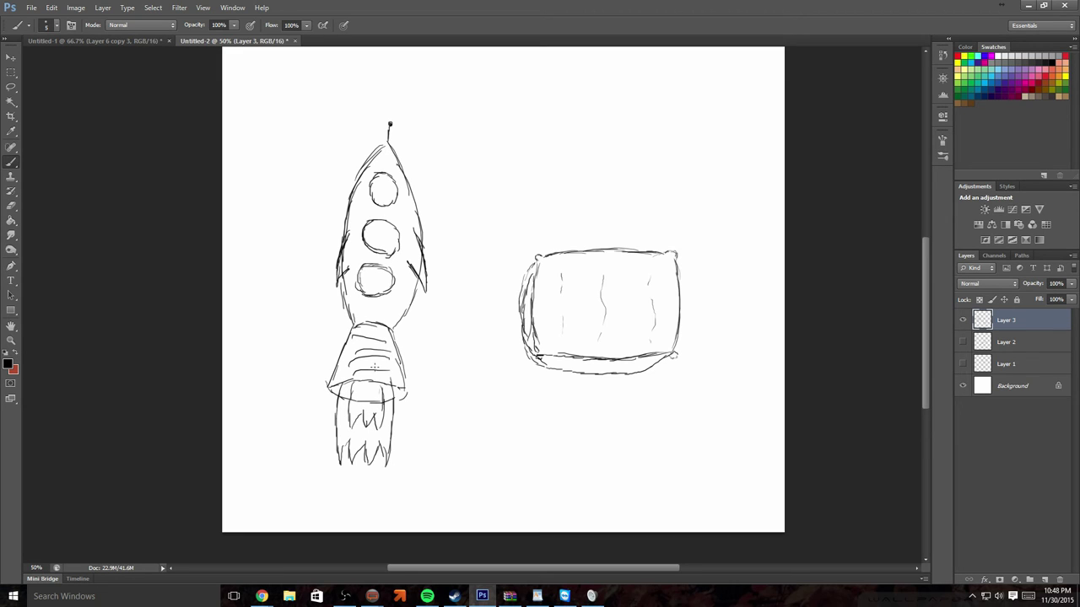
Draw a curving string from the rocket to a slanted, hand-lettered name tag above the pillow
mouse_move(417, 197)
left_mouse_down()
mouse_move(446, 176)
mouse_move(497, 202)
mouse_move(528, 174)
left_mouse_up()
mouse_move(525, 173)
left_mouse_down()
mouse_move(520, 149)
mouse_move(603, 87)
mouse_move(647, 157)
mouse_move(567, 196)
mouse_move(523, 173)
mouse_move(552, 149)
mouse_move(586, 144)
left_mouse_up()
mouse_move(545, 180)
left_mouse_down()
mouse_move(585, 157)
mouse_move(591, 172)
mouse_move(589, 150)
mouse_move(607, 166)
mouse_move(612, 141)
mouse_move(640, 148)
left_mouse_up()
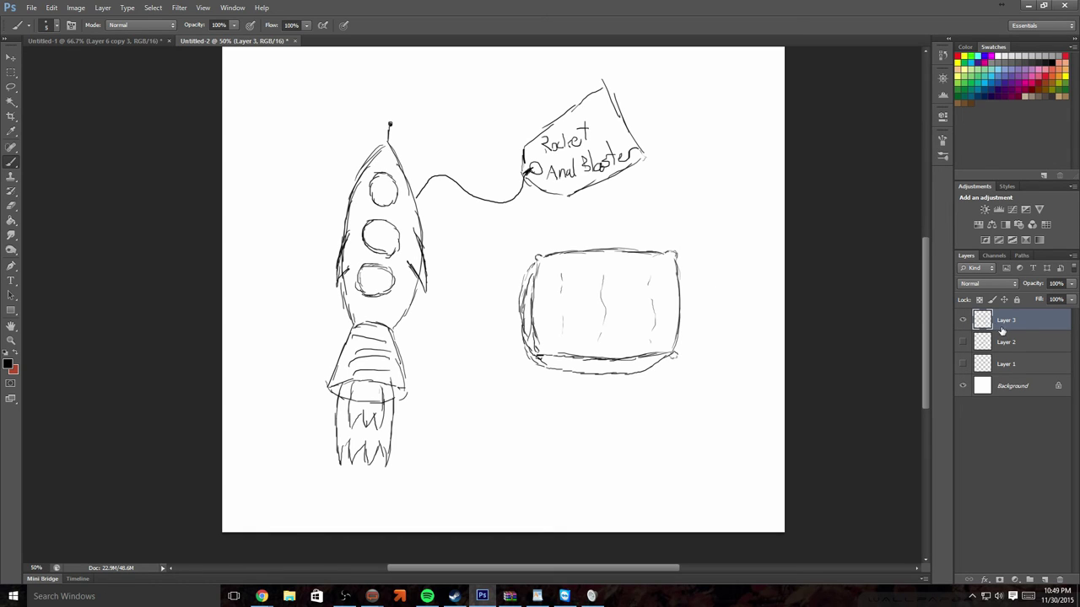
Delete Layer 3 with the rocket and pillow sketches and add a new empty layer above Layer 2
left_click_drag(1040, 327, 1055, 578)
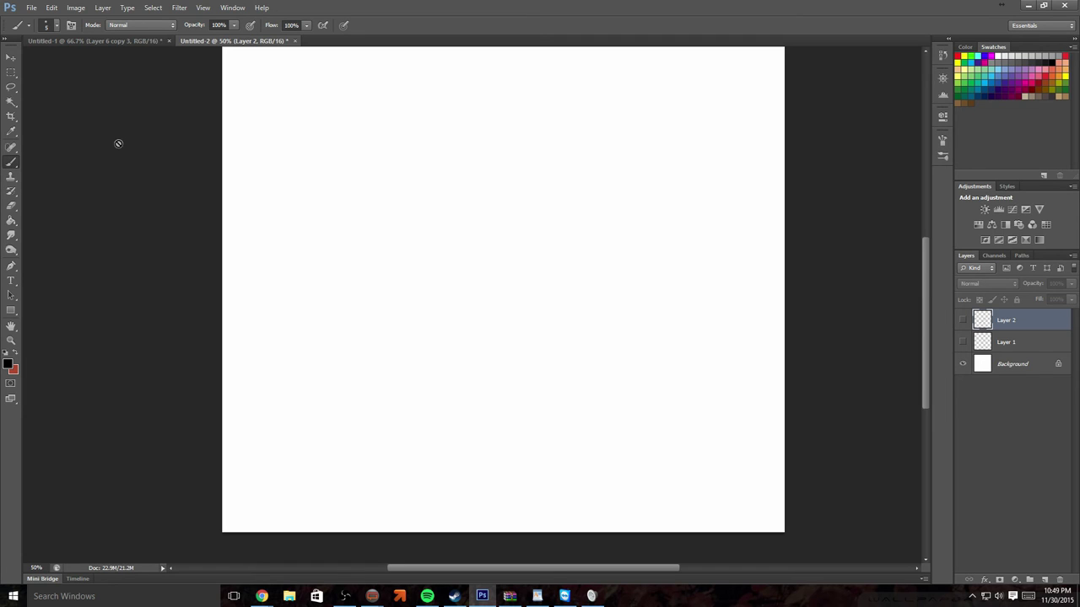
left_click(109, 193)
left_click(516, 225)
left_click(1046, 582)
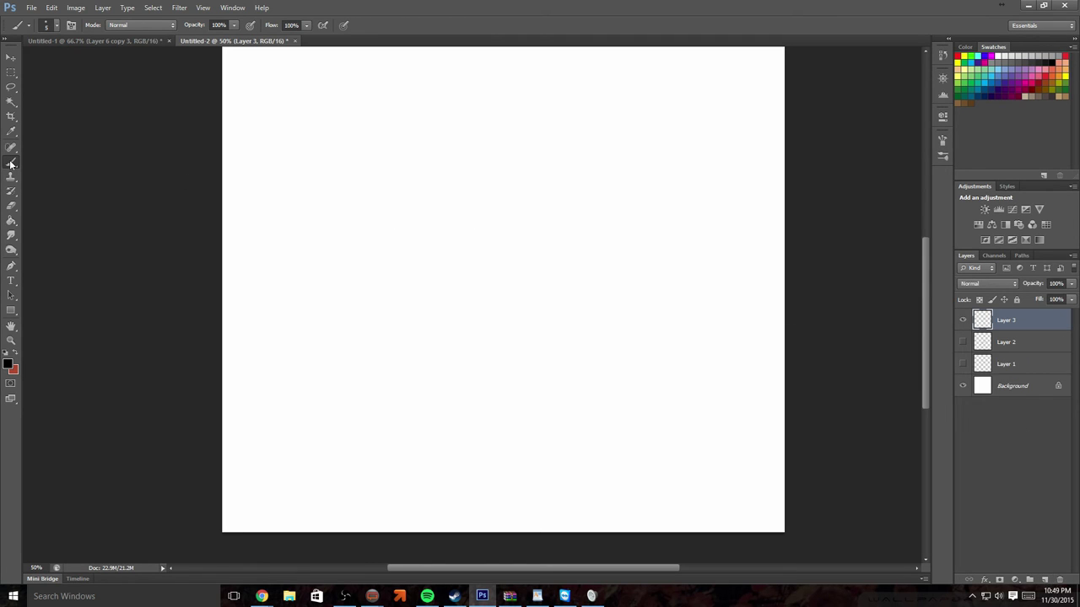
Scribble a small ball at mid-canvas and sketch a tag on a string below it, lettered "URANUS" with a second word beneath
mouse_move(512, 278)
left_mouse_down()
mouse_move(547, 287)
mouse_move(511, 287)
left_mouse_up()
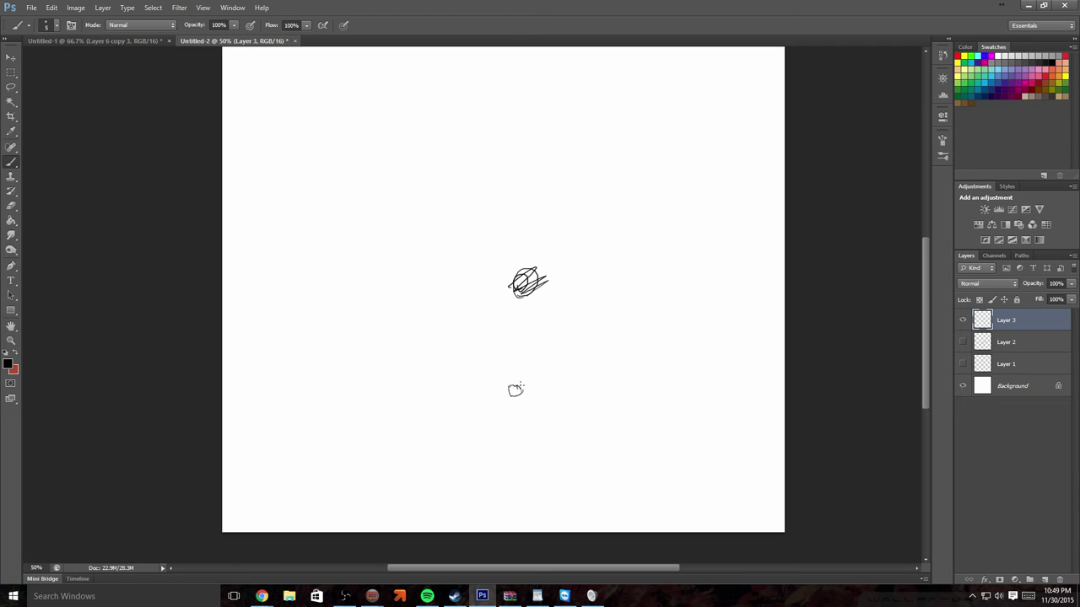
mouse_move(506, 396)
left_mouse_down()
mouse_move(508, 361)
mouse_move(493, 393)
mouse_move(514, 415)
mouse_move(624, 402)
mouse_move(615, 353)
mouse_move(525, 353)
mouse_move(505, 361)
mouse_move(492, 399)
mouse_move(504, 393)
mouse_move(463, 409)
mouse_move(407, 459)
mouse_move(375, 467)
left_mouse_up()
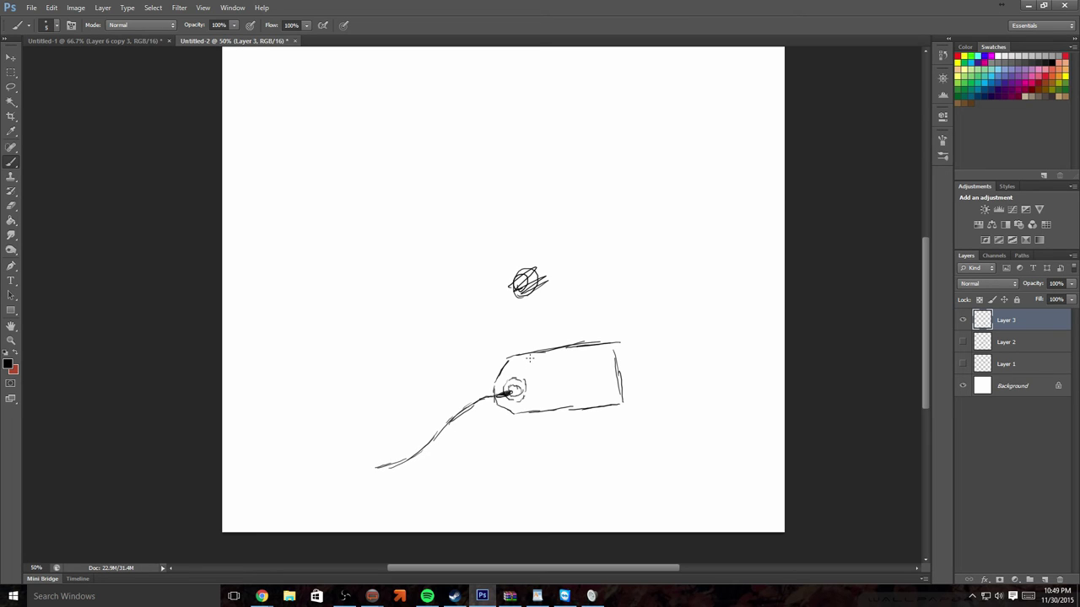
mouse_move(529, 359)
left_mouse_down()
mouse_move(556, 379)
mouse_move(596, 362)
mouse_move(592, 375)
left_mouse_up()
left_click_drag(529, 387, 529, 406)
left_click_drag(530, 387, 537, 395)
mouse_move(541, 406)
left_mouse_down()
mouse_move(546, 393)
mouse_move(557, 404)
left_mouse_up()
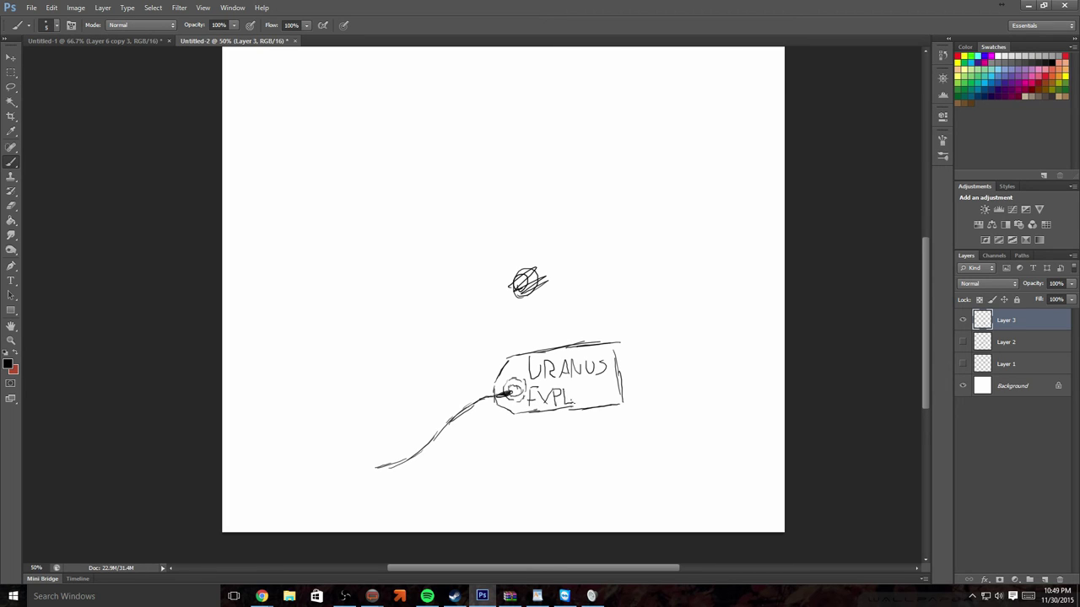
mouse_move(570, 396)
left_mouse_down()
mouse_move(591, 402)
mouse_move(604, 386)
mouse_move(614, 397)
left_mouse_up()
Delete the layer holding the tag sketch and add a new empty layer above Layer 2
left_click_drag(1036, 324, 1062, 579)
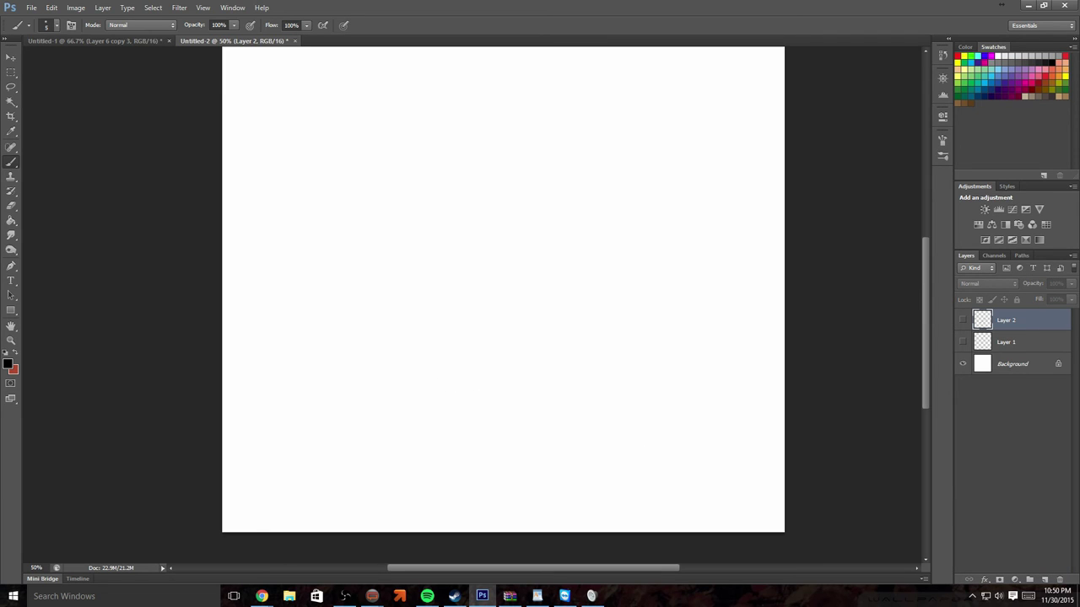
left_click(427, 596)
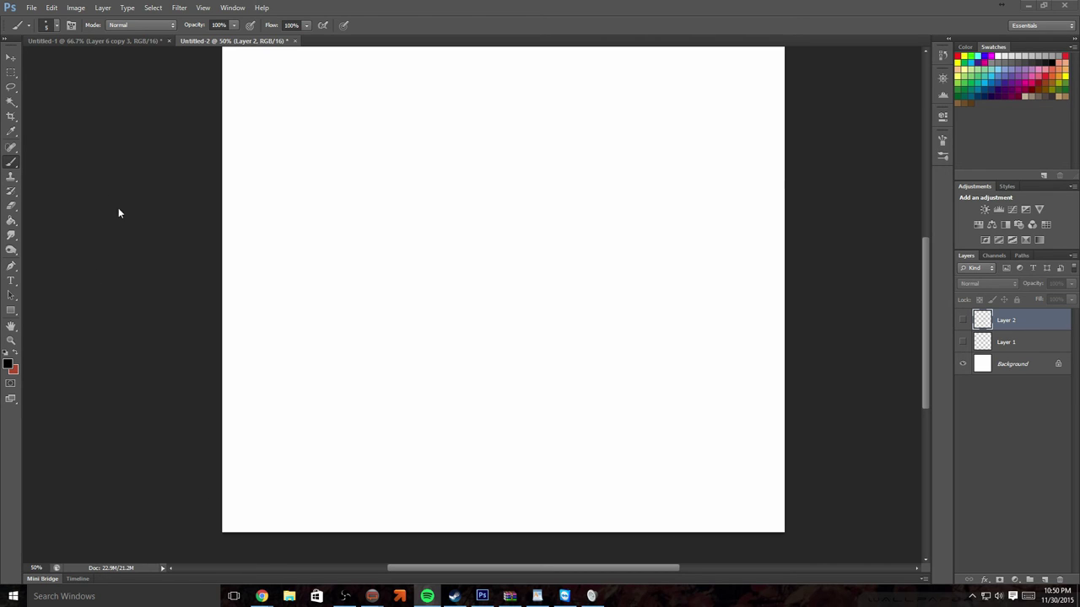
left_click(72, 221)
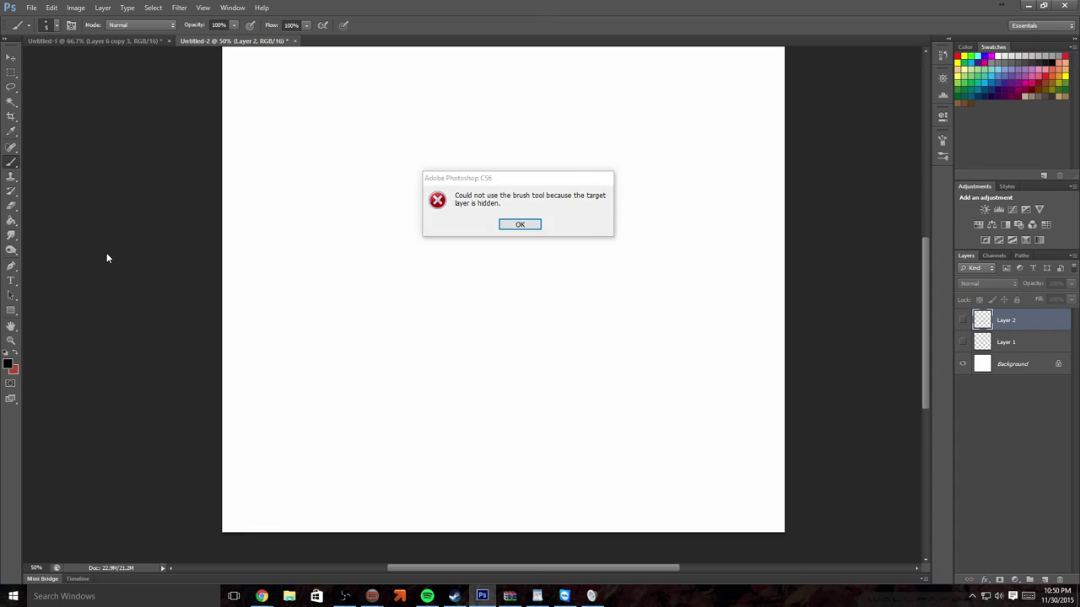
left_click(521, 224)
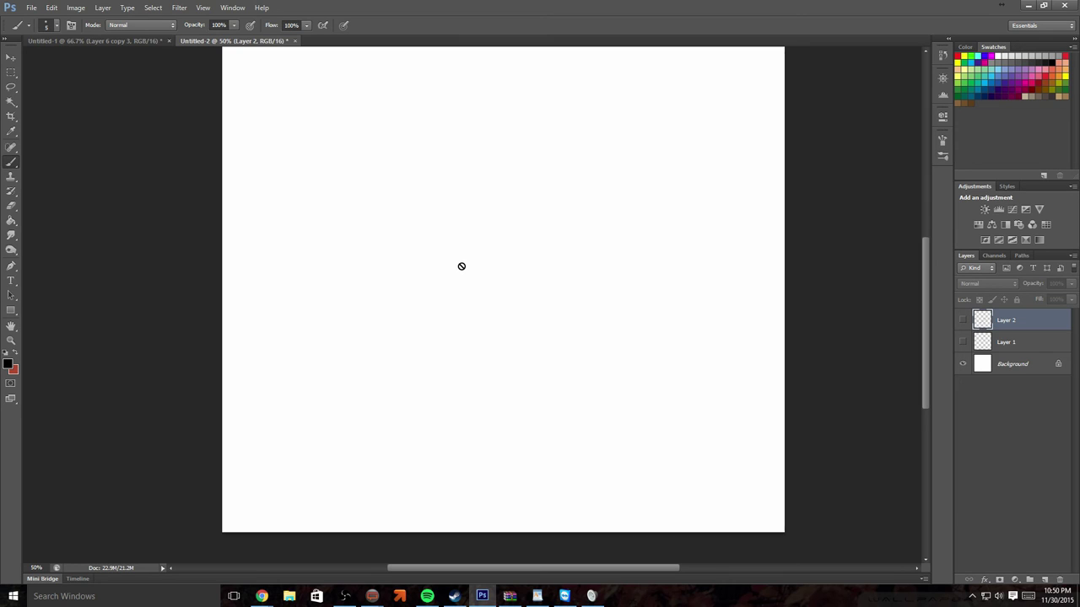
left_click(337, 393)
left_click(525, 223)
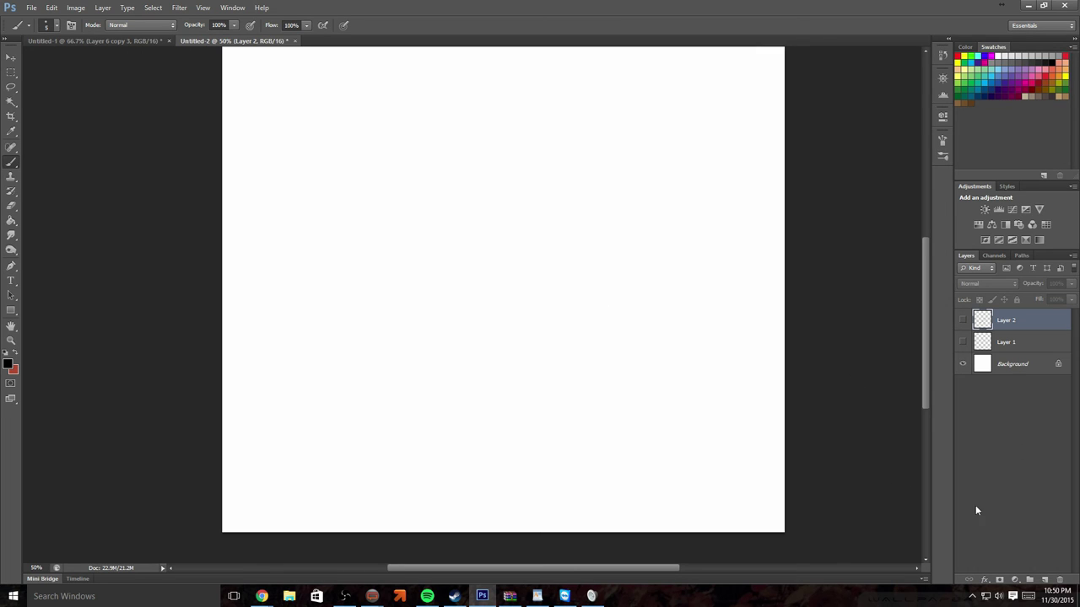
left_click(1043, 580)
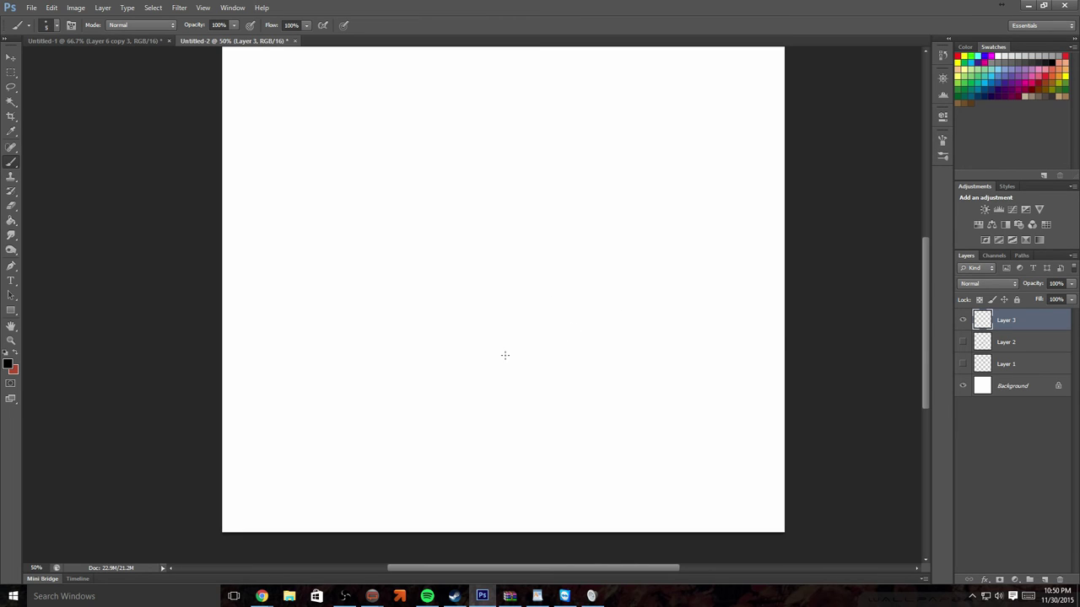
Sketch an open pair of scissors with two looped handles, a pivot and two long blades with inner edge lines
mouse_move(504, 355)
left_mouse_down()
mouse_move(661, 328)
mouse_move(663, 317)
mouse_move(517, 342)
mouse_move(496, 335)
mouse_move(501, 355)
mouse_move(457, 359)
mouse_move(436, 329)
mouse_move(448, 314)
mouse_move(488, 335)
mouse_move(449, 331)
mouse_move(453, 341)
mouse_move(469, 347)
mouse_move(464, 325)
left_mouse_up()
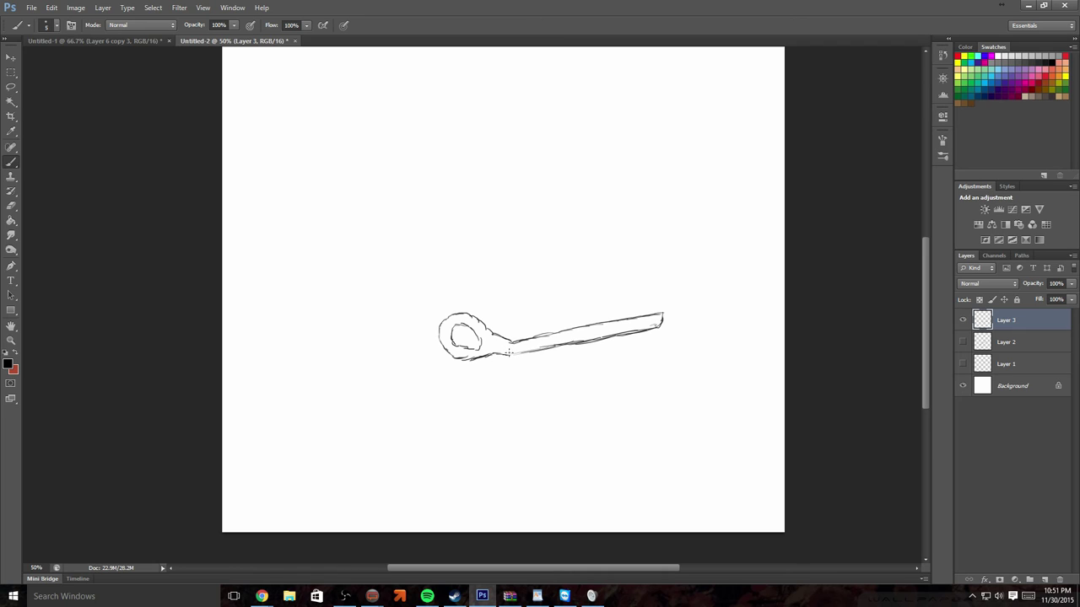
mouse_move(507, 351)
left_mouse_down()
mouse_move(505, 342)
mouse_move(518, 349)
mouse_move(502, 357)
left_mouse_up()
mouse_move(521, 338)
left_mouse_down()
mouse_move(610, 261)
mouse_move(591, 256)
mouse_move(514, 335)
left_mouse_up()
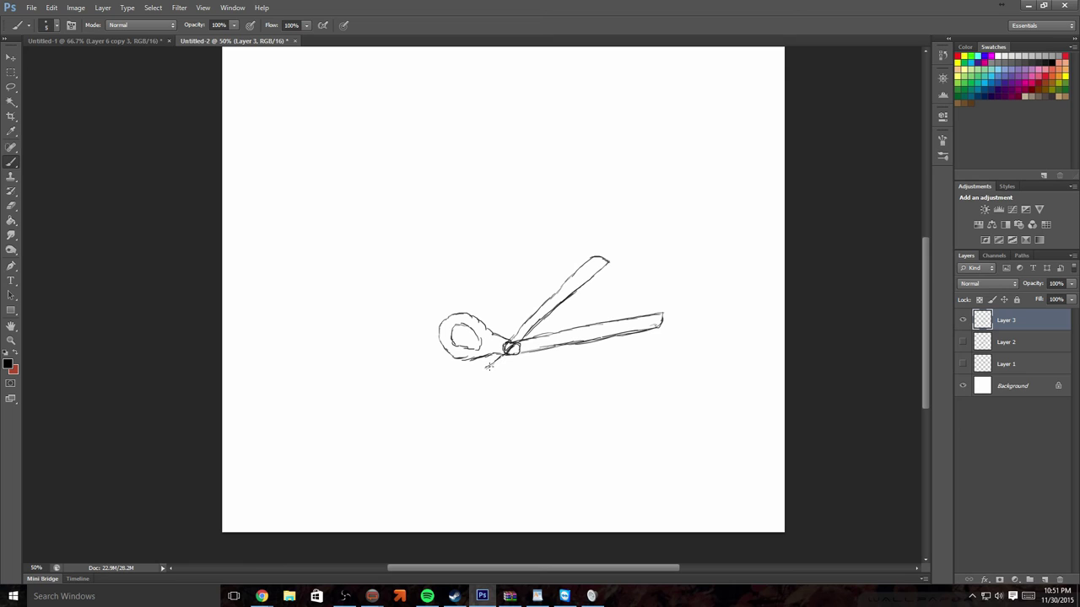
mouse_move(484, 372)
left_mouse_down()
mouse_move(513, 357)
mouse_move(504, 379)
mouse_move(483, 372)
mouse_move(461, 406)
mouse_move(488, 417)
mouse_move(504, 391)
mouse_move(473, 400)
mouse_move(485, 407)
mouse_move(487, 373)
left_mouse_up()
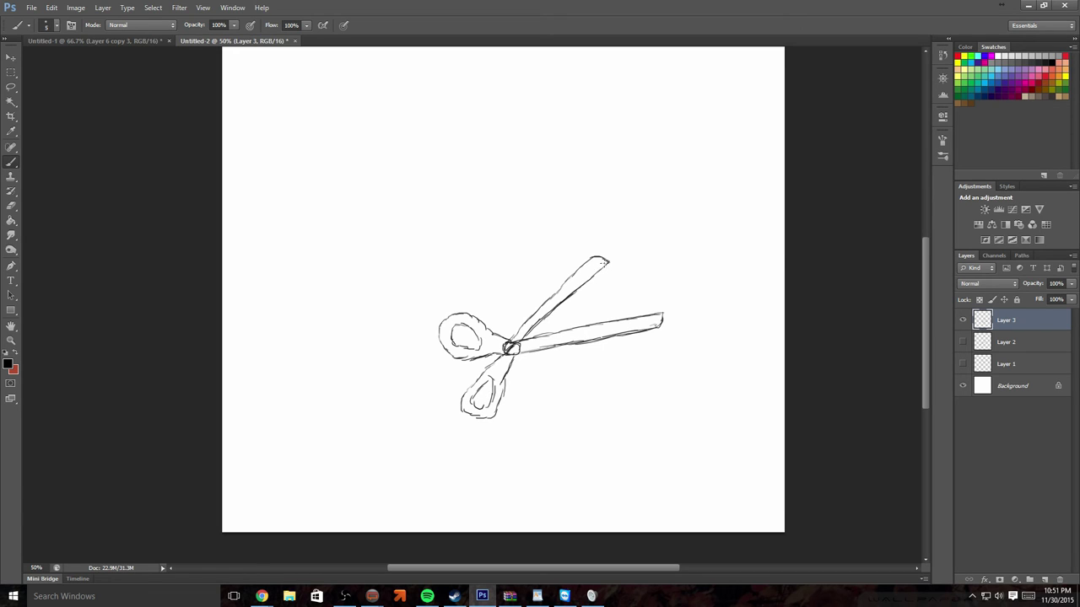
mouse_move(604, 261)
left_mouse_down()
mouse_move(567, 291)
mouse_move(588, 330)
mouse_move(656, 314)
left_mouse_up()
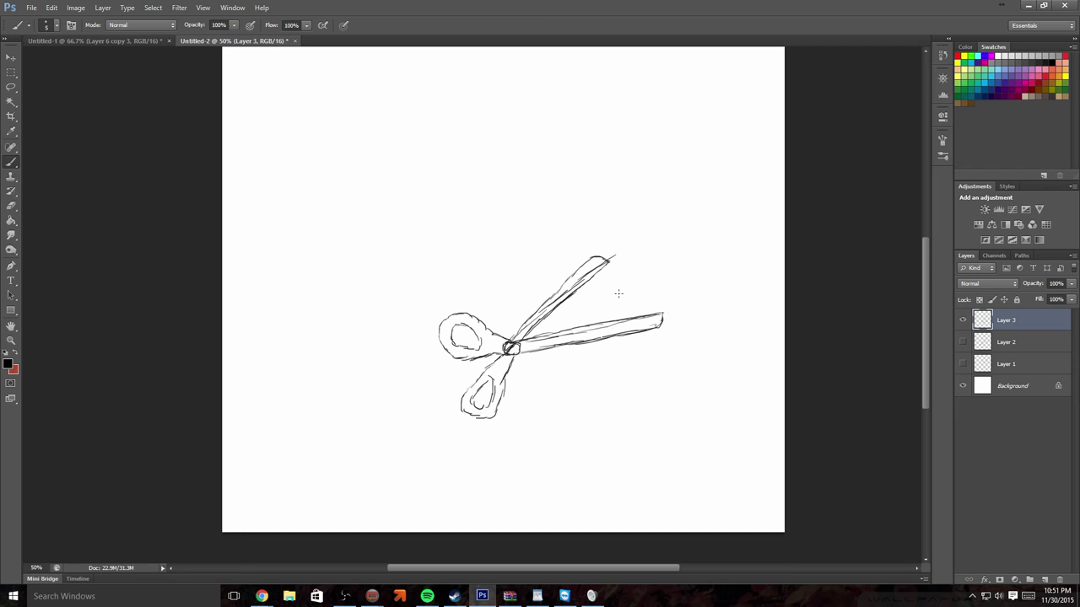
Warp the scissors sketch with Free Transform, raising the lower handle, extending the upper blade and stretching the left handle outward
key("ctrl+t")
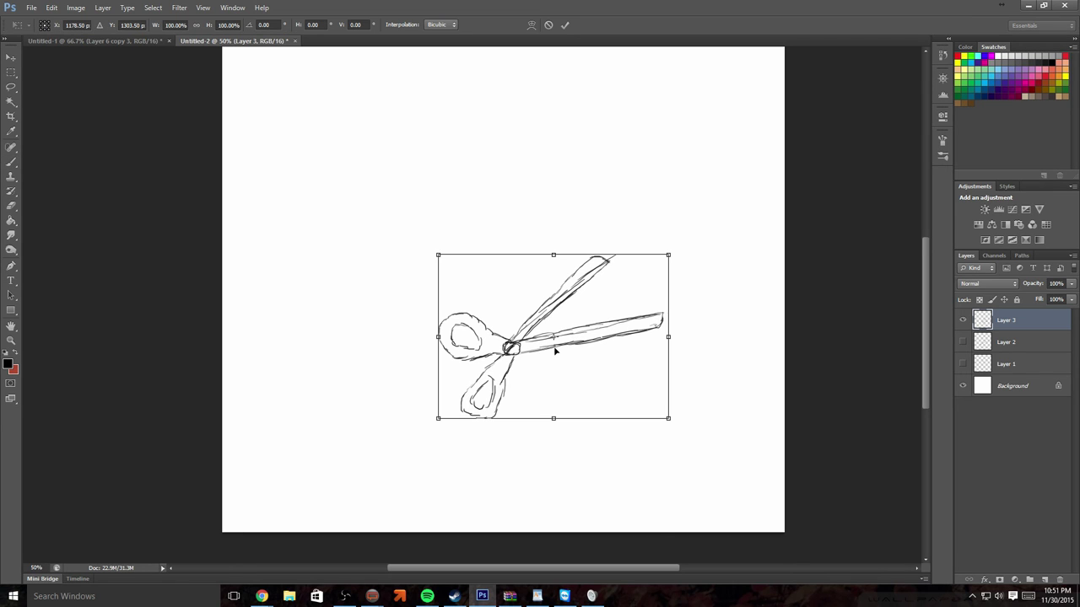
right_click(557, 351)
left_click(582, 441)
left_click_drag(514, 418, 535, 390)
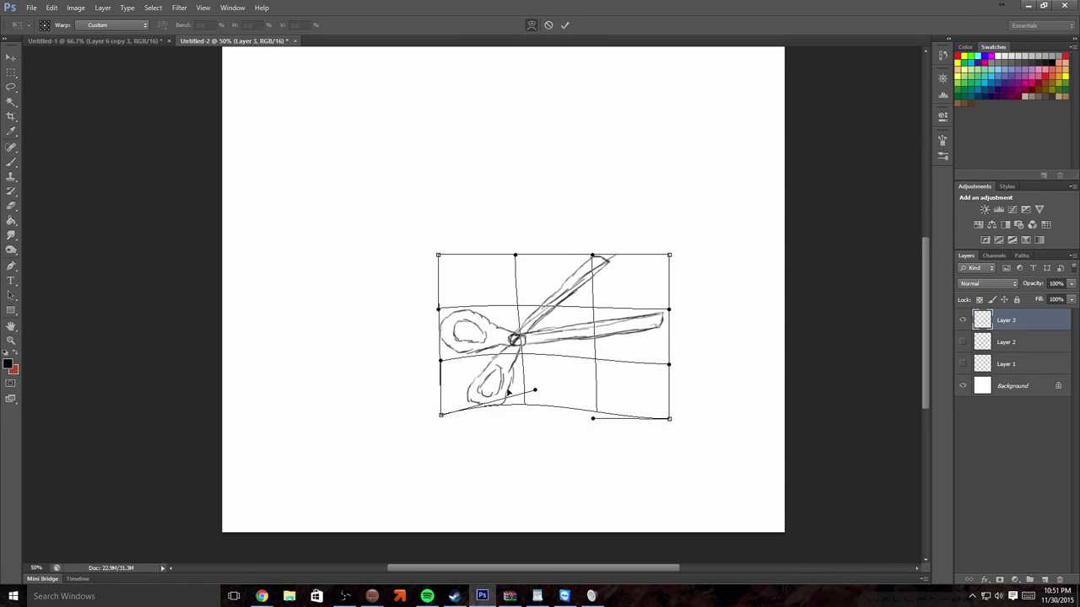
left_click_drag(592, 254, 626, 250)
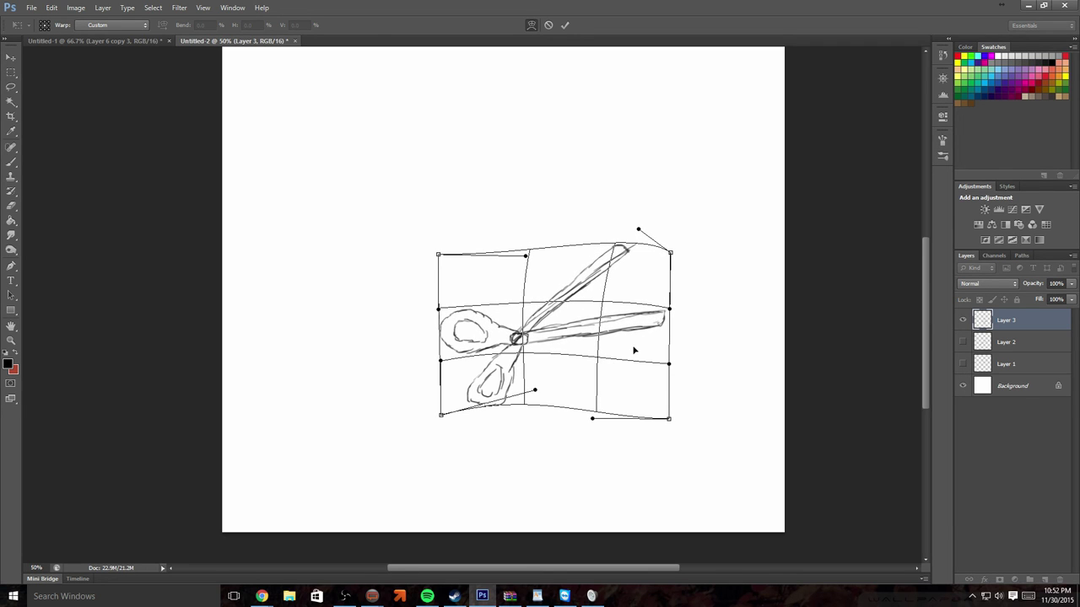
left_click_drag(520, 367, 511, 363)
mouse_move(449, 312)
left_mouse_down()
mouse_move(441, 305)
mouse_move(432, 319)
left_mouse_up()
left_click(566, 24)
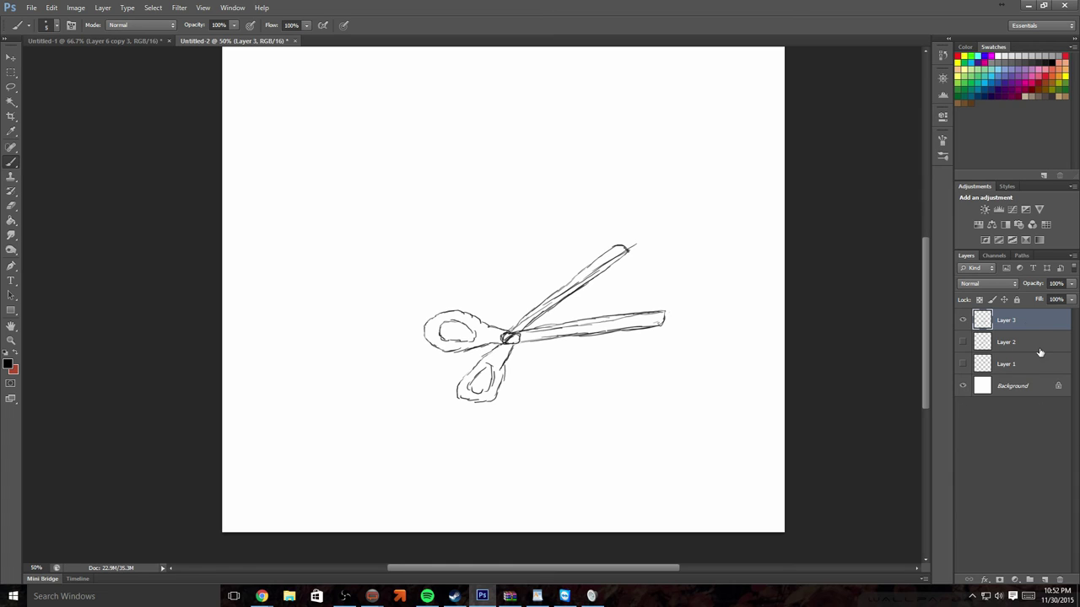
Add a new layer and sketch an upright sword with a jagged blade, angry skull guard, swept side pieces, striped grip and round pommel
left_click(1045, 580)
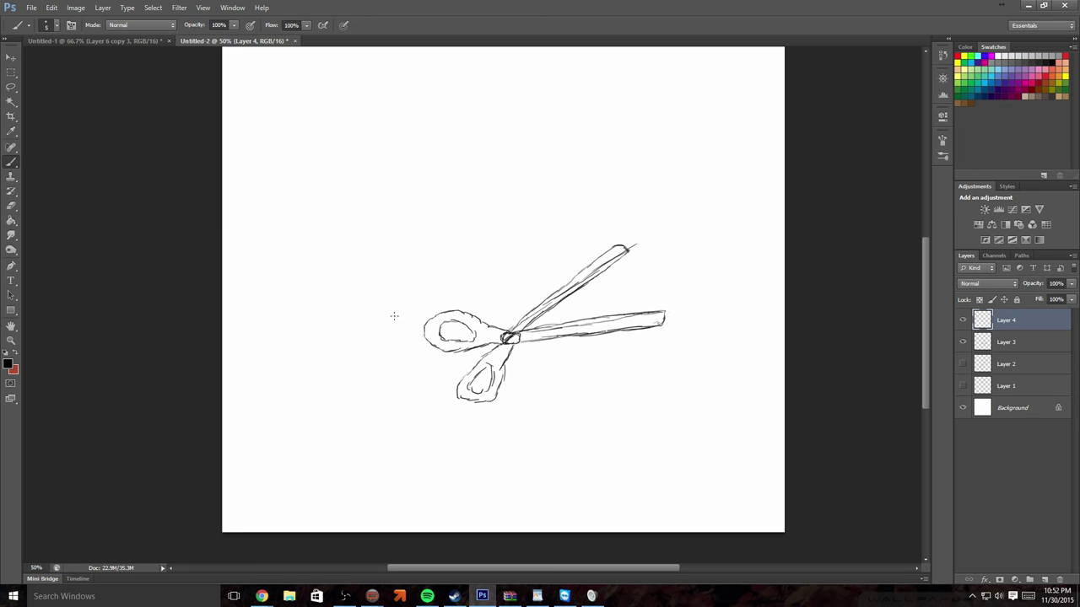
mouse_move(292, 322)
left_mouse_down()
mouse_move(283, 332)
mouse_move(298, 300)
mouse_move(294, 320)
mouse_move(295, 302)
mouse_move(284, 308)
mouse_move(310, 156)
mouse_move(296, 179)
mouse_move(325, 55)
mouse_move(343, 173)
mouse_move(330, 148)
mouse_move(341, 259)
mouse_move(325, 237)
mouse_move(337, 296)
mouse_move(328, 292)
mouse_move(339, 337)
mouse_move(281, 346)
mouse_move(292, 396)
mouse_move(334, 396)
mouse_move(339, 335)
mouse_move(290, 325)
mouse_move(307, 291)
mouse_move(319, 175)
mouse_move(319, 302)
mouse_move(331, 337)
mouse_move(297, 343)
mouse_move(295, 361)
mouse_move(295, 342)
mouse_move(304, 349)
left_mouse_up()
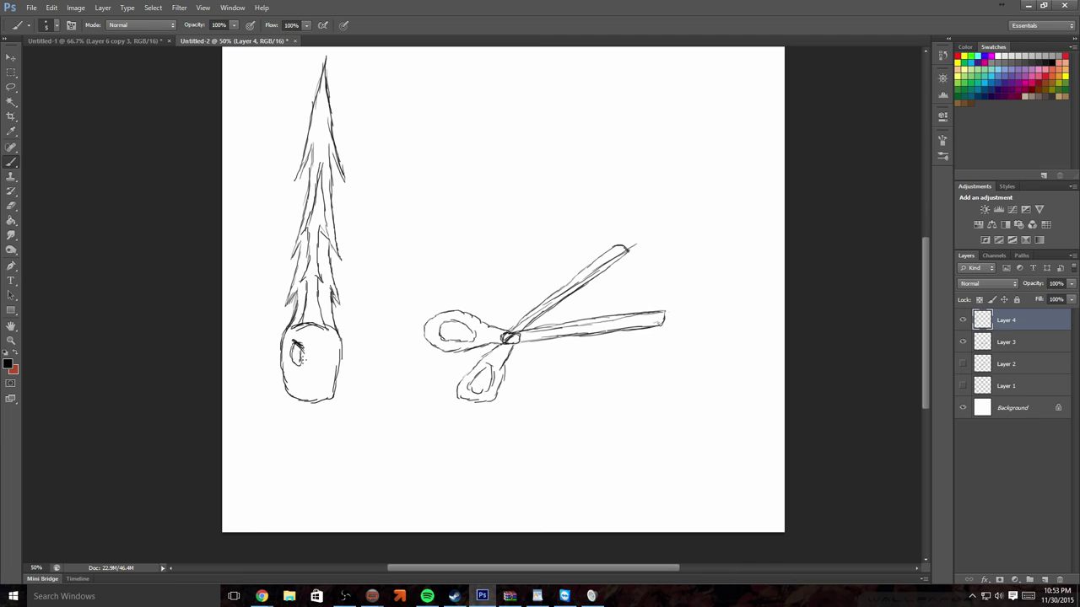
mouse_move(296, 346)
left_mouse_down()
mouse_move(296, 363)
mouse_move(297, 347)
mouse_move(299, 361)
mouse_move(327, 342)
mouse_move(315, 364)
mouse_move(331, 340)
mouse_move(311, 374)
left_mouse_up()
left_click_drag(297, 385, 328, 394)
left_click_drag(332, 386, 288, 392)
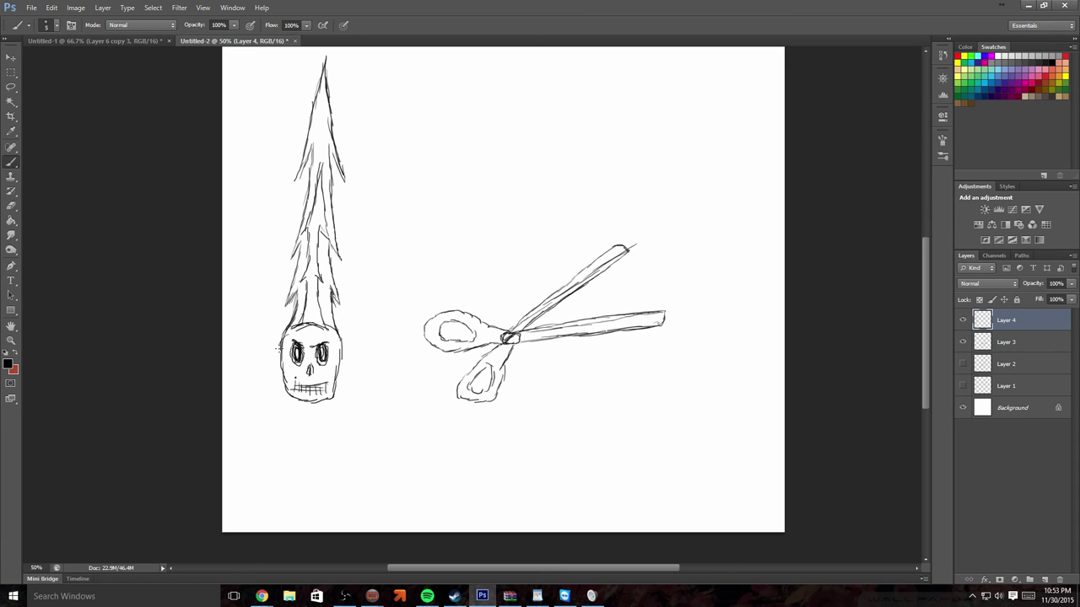
mouse_move(281, 337)
left_mouse_down()
mouse_move(267, 389)
mouse_move(238, 416)
mouse_move(287, 390)
mouse_move(369, 411)
mouse_move(353, 395)
mouse_move(351, 341)
mouse_move(336, 334)
left_mouse_up()
mouse_move(295, 401)
left_mouse_down()
mouse_move(294, 442)
mouse_move(312, 420)
mouse_move(309, 439)
mouse_move(294, 436)
mouse_move(291, 461)
mouse_move(308, 451)
mouse_move(306, 462)
mouse_move(285, 470)
mouse_move(284, 486)
mouse_move(298, 488)
mouse_move(310, 406)
left_mouse_up()
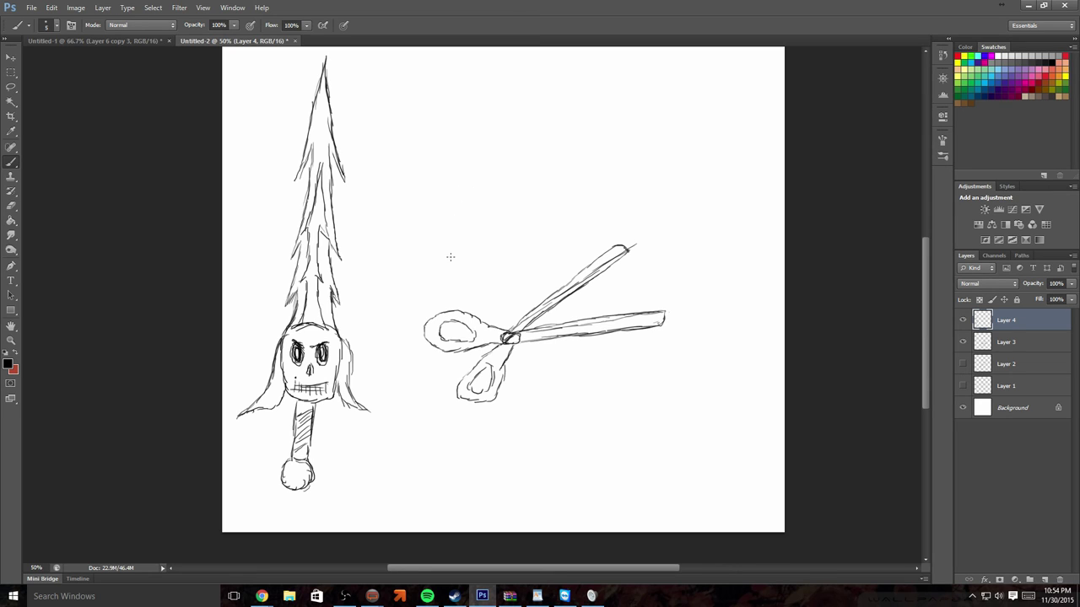
Sketch a rounded cartoon head above the scissors with two long pointed ears, dark ear tips and two oval eyes
mouse_move(449, 256)
left_mouse_down()
mouse_move(455, 141)
mouse_move(474, 165)
mouse_move(478, 198)
mouse_move(509, 188)
mouse_move(514, 205)
mouse_move(527, 144)
mouse_move(543, 259)
mouse_move(534, 293)
mouse_move(483, 310)
mouse_move(449, 255)
left_mouse_up()
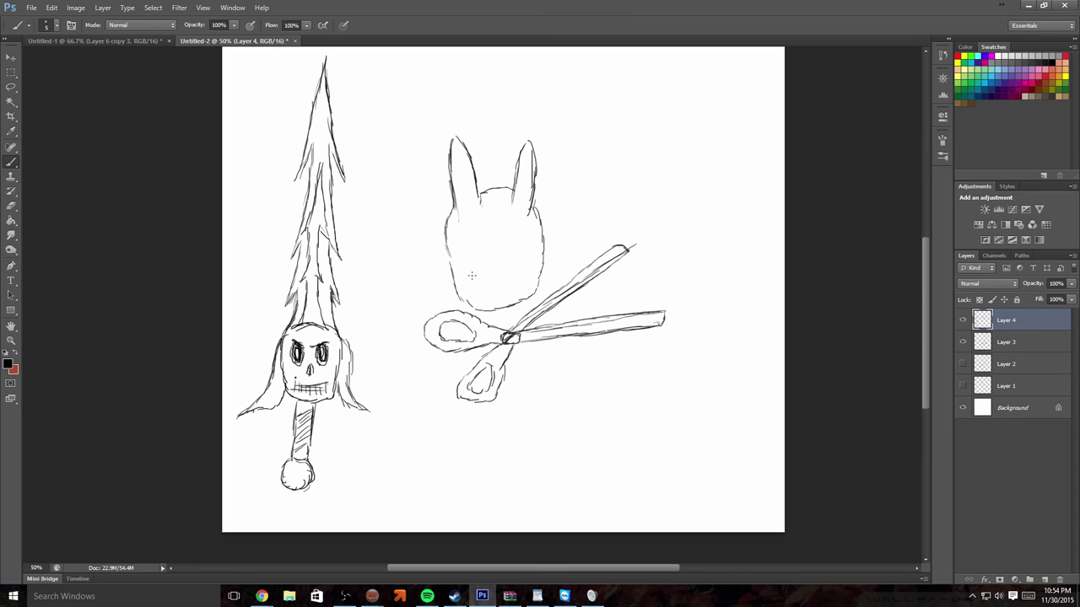
mouse_move(477, 206)
left_mouse_down()
mouse_move(454, 118)
mouse_move(456, 223)
mouse_move(520, 150)
mouse_move(528, 222)
left_mouse_up()
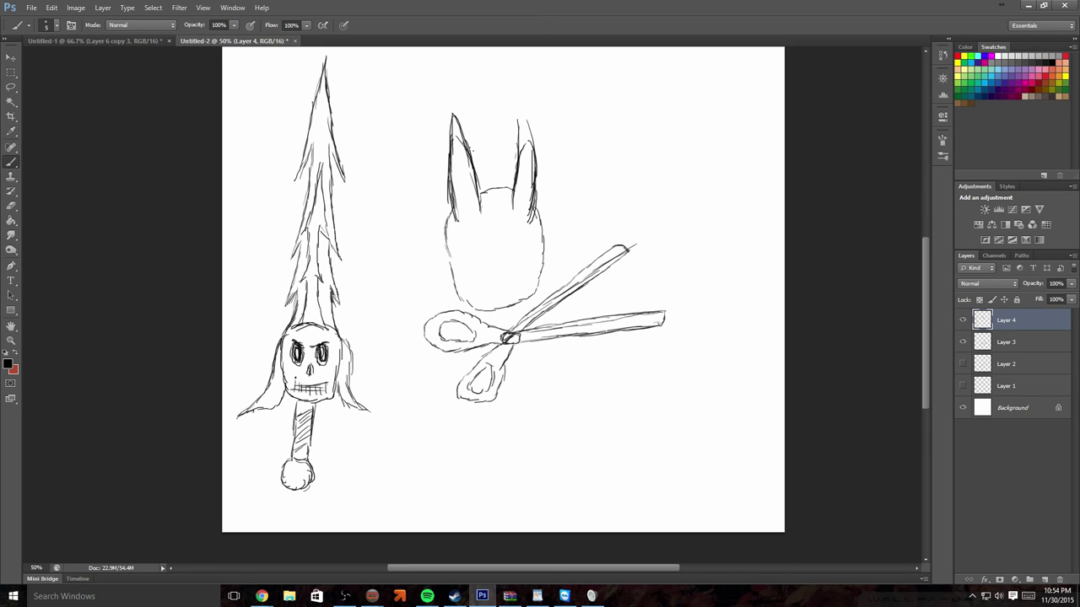
mouse_move(469, 169)
left_mouse_down()
mouse_move(461, 148)
mouse_move(473, 159)
mouse_move(531, 154)
left_mouse_up()
left_click_drag(521, 105, 523, 148)
mouse_move(478, 252)
left_mouse_down()
mouse_move(473, 225)
mouse_move(464, 250)
mouse_move(485, 252)
mouse_move(469, 259)
left_mouse_up()
mouse_move(490, 218)
left_mouse_down()
mouse_move(461, 228)
mouse_move(474, 257)
mouse_move(516, 221)
mouse_move(501, 219)
mouse_move(518, 258)
mouse_move(501, 246)
mouse_move(508, 223)
mouse_move(510, 251)
left_mouse_up()
left_click_drag(507, 242, 507, 255)
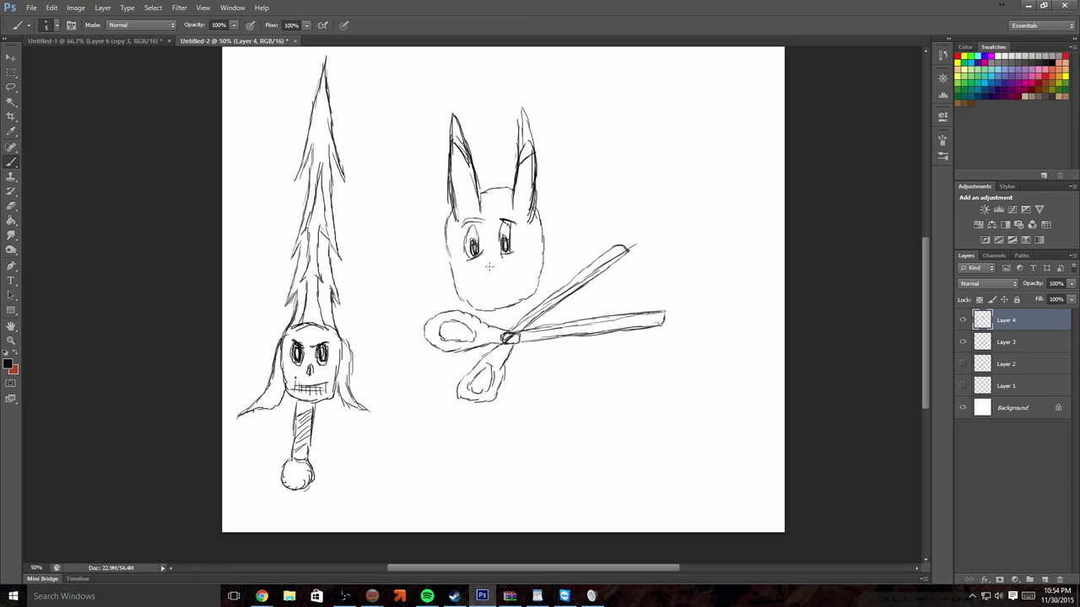
Draw the cartoon face's nose, mouth line and round cheeks, with wavy spark lines coming off both cheeks
left_click(486, 265)
left_click_drag(505, 277, 473, 283)
left_click_drag(530, 264, 526, 254)
mouse_move(466, 272)
left_mouse_down()
mouse_move(458, 282)
mouse_move(466, 271)
left_mouse_up()
left_click_drag(544, 247, 580, 236)
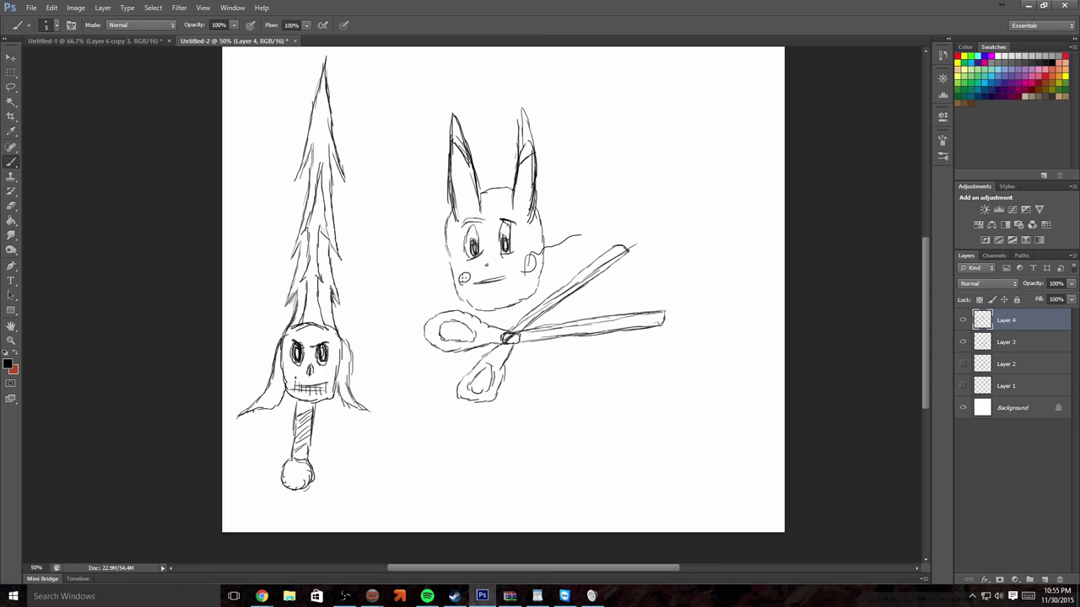
left_click_drag(453, 275, 406, 243)
left_click_drag(422, 283, 412, 301)
mouse_move(565, 253)
left_mouse_down()
mouse_move(569, 275)
mouse_move(601, 245)
left_mouse_up()
Open the cartoon mouth into a wide smile and shade the ear tip and side of the head on the sword's side
mouse_move(474, 286)
left_mouse_down()
mouse_move(509, 295)
mouse_move(515, 280)
mouse_move(496, 273)
mouse_move(518, 271)
left_mouse_up()
left_click(472, 292)
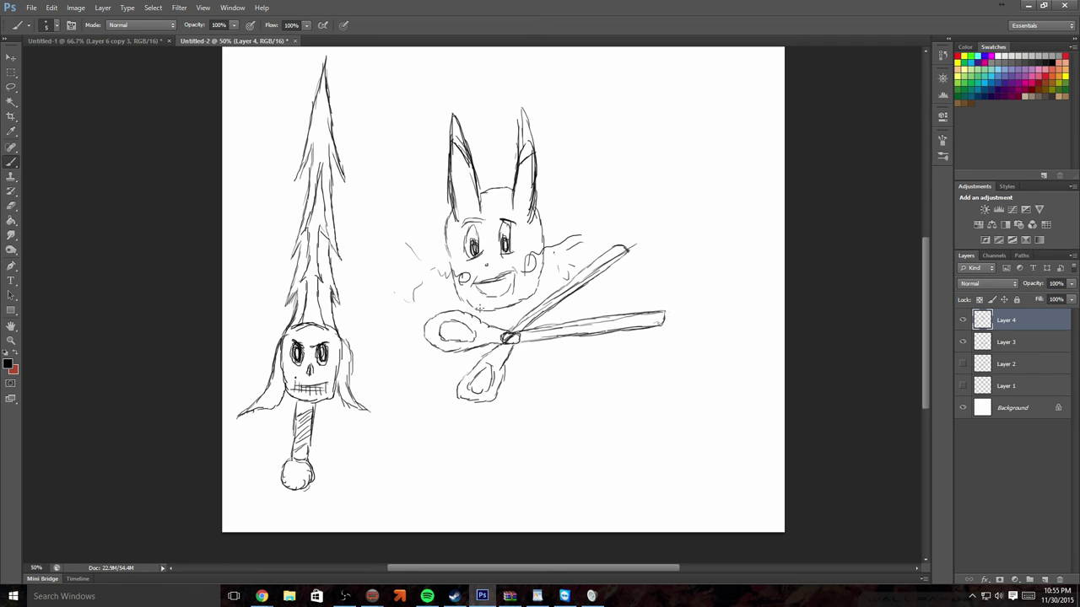
left_click(488, 288)
left_click_drag(512, 280, 489, 291)
left_click_drag(466, 152, 456, 126)
mouse_move(454, 218)
left_mouse_down()
mouse_move(452, 261)
mouse_move(449, 246)
left_mouse_up()
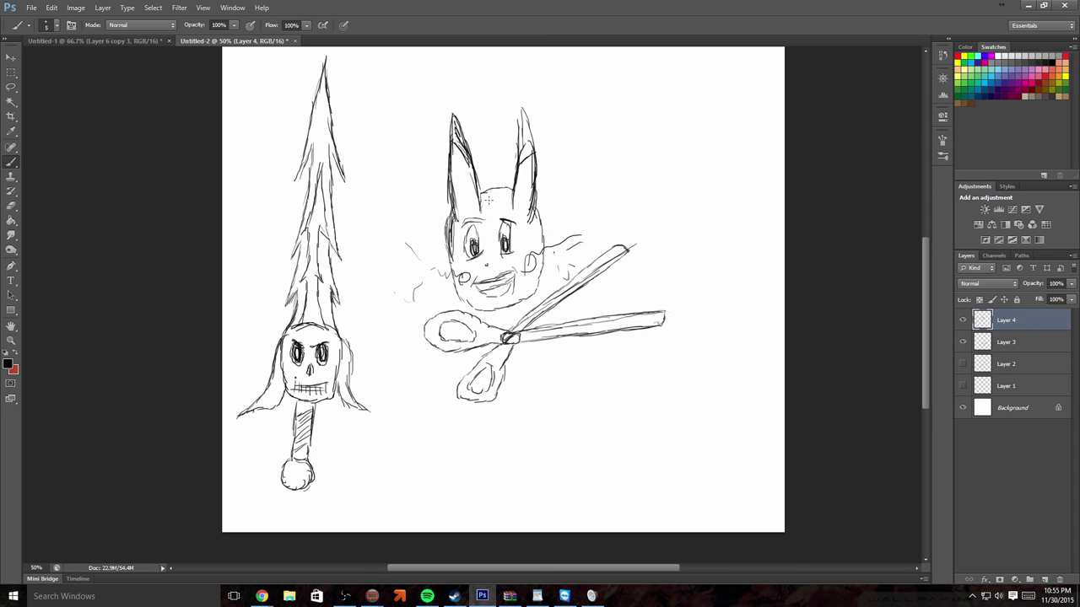
Reinforce the top of the cartoon head and scribble long zigzag strokes across the character and scissors
left_click_drag(478, 199, 507, 196)
mouse_move(541, 319)
left_mouse_down()
mouse_move(631, 264)
mouse_move(638, 287)
mouse_move(515, 383)
mouse_move(441, 365)
mouse_move(412, 336)
left_mouse_up()
left_click_drag(441, 221, 447, 186)
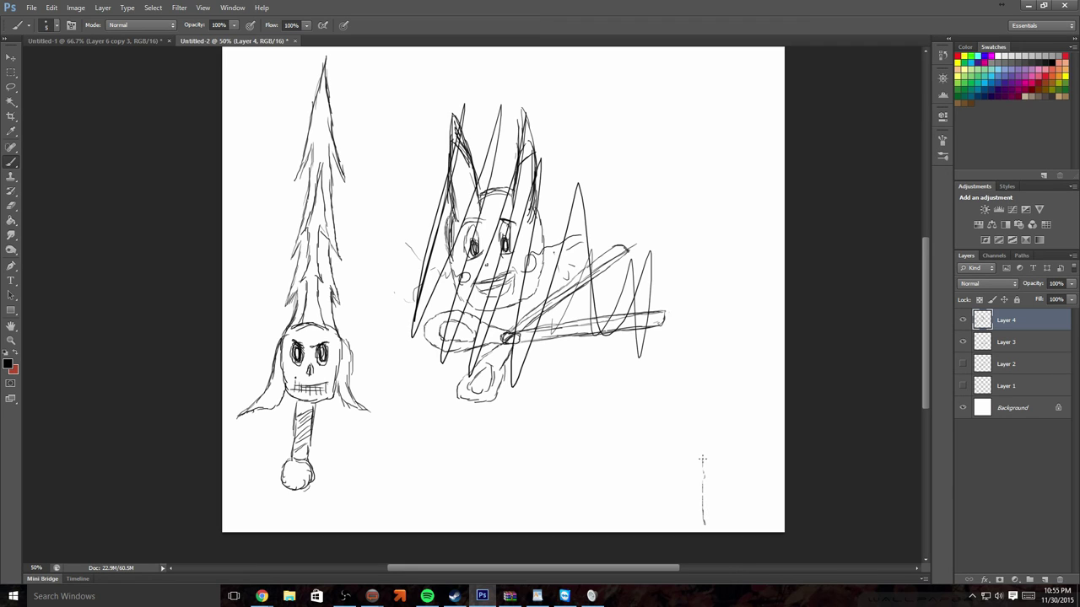
Sketch a flower in the canvas's lower-right area with a round centre, six petals, a long stem and two pointed leaves
mouse_move(703, 435)
left_mouse_down()
mouse_move(692, 371)
mouse_move(704, 355)
mouse_move(717, 365)
mouse_move(685, 410)
mouse_move(690, 378)
mouse_move(675, 389)
mouse_move(665, 381)
mouse_move(690, 363)
left_mouse_up()
mouse_move(681, 340)
left_mouse_down()
mouse_move(706, 349)
mouse_move(731, 337)
left_mouse_up()
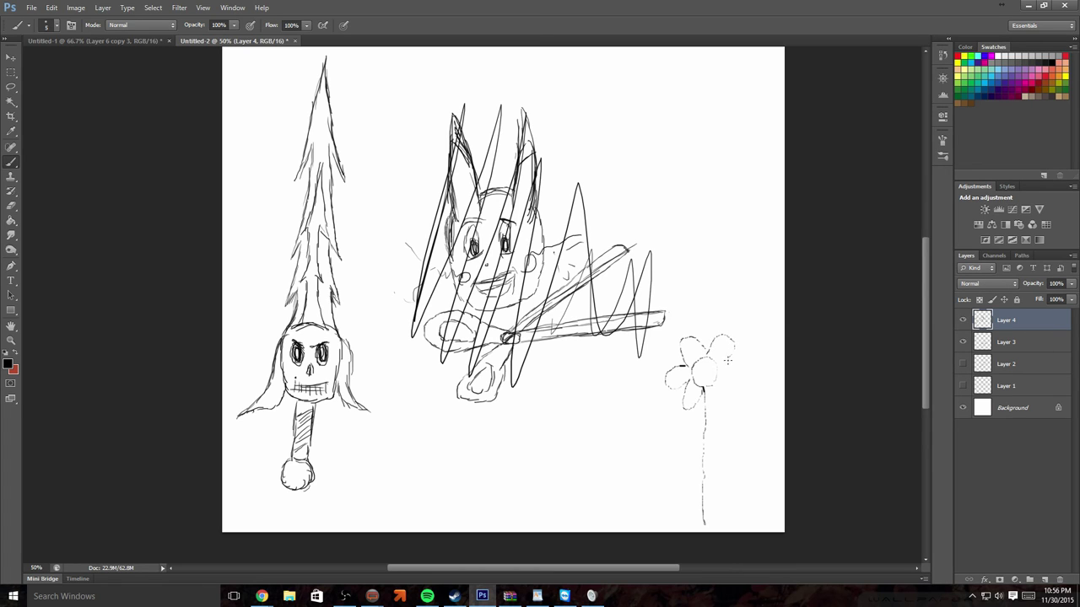
mouse_move(726, 366)
left_mouse_down()
mouse_move(742, 381)
mouse_move(715, 389)
mouse_move(709, 413)
mouse_move(703, 398)
left_mouse_up()
left_click_drag(699, 455, 684, 432)
mouse_move(689, 468)
left_mouse_down()
mouse_move(699, 477)
mouse_move(724, 429)
mouse_move(709, 476)
mouse_move(729, 433)
mouse_move(707, 478)
mouse_move(726, 429)
mouse_move(687, 440)
left_mouse_up()
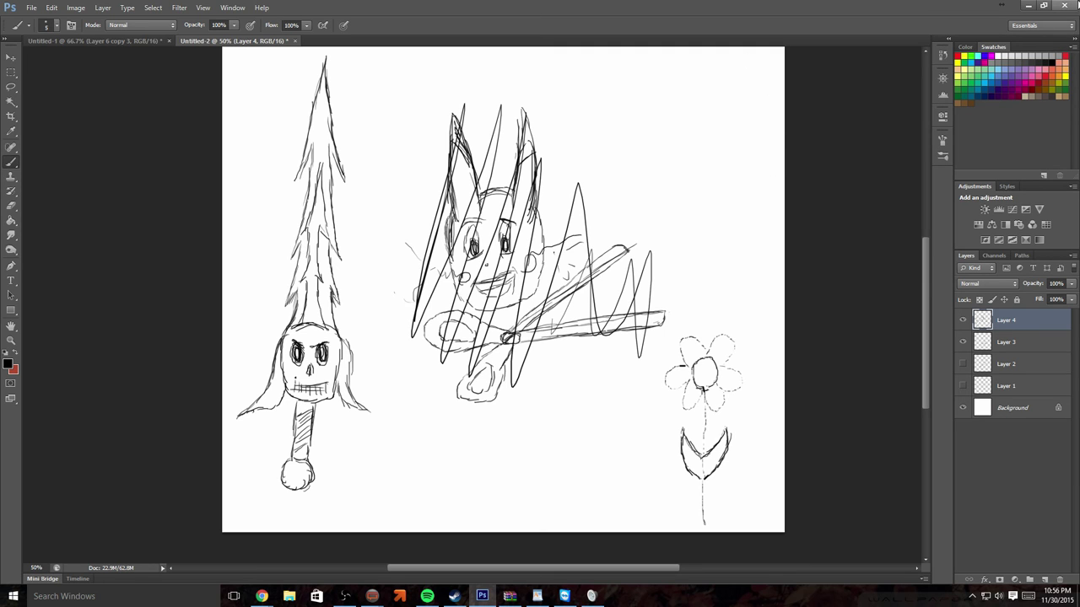
Quit Photoshop without saving the changes to either open document
left_click(1065, 5)
left_click(526, 226)
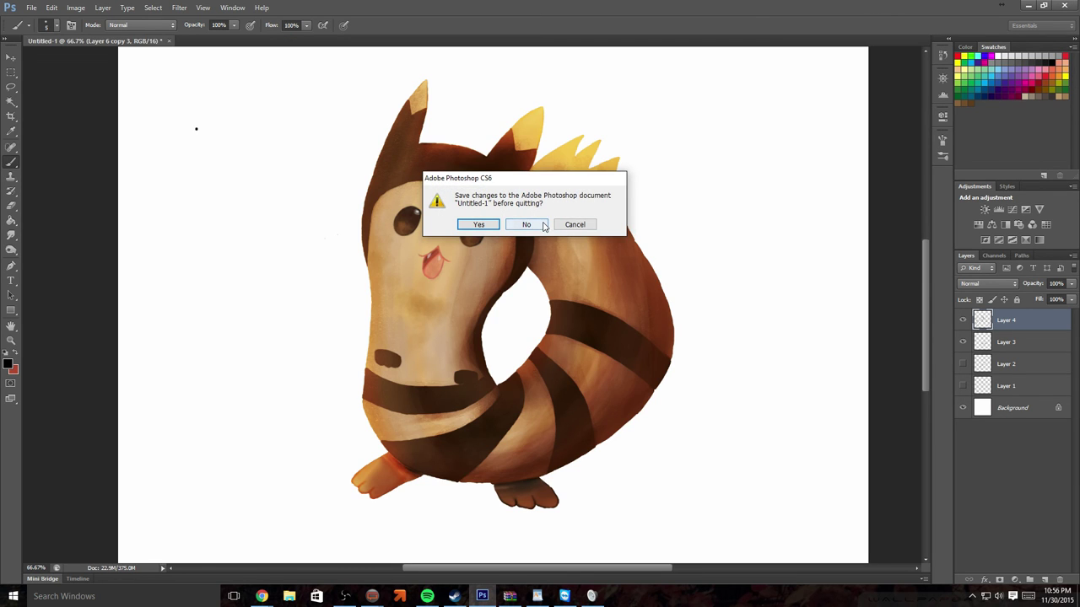
left_click(526, 226)
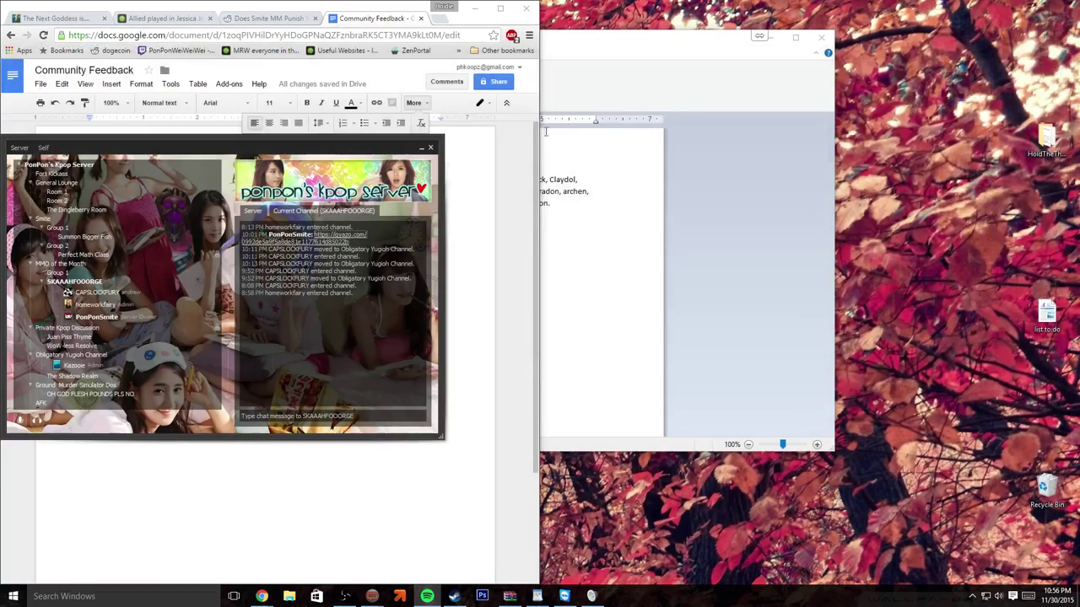
Clear the desktop of the browser, WordPad, voice chat and Sound settings windows
left_click(527, 8)
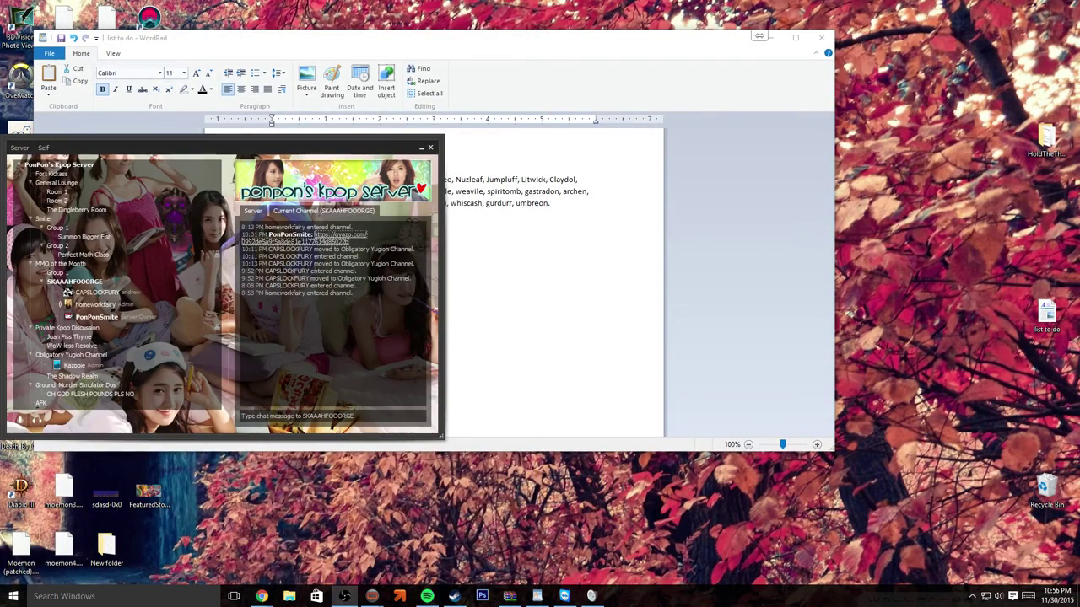
left_click(769, 37)
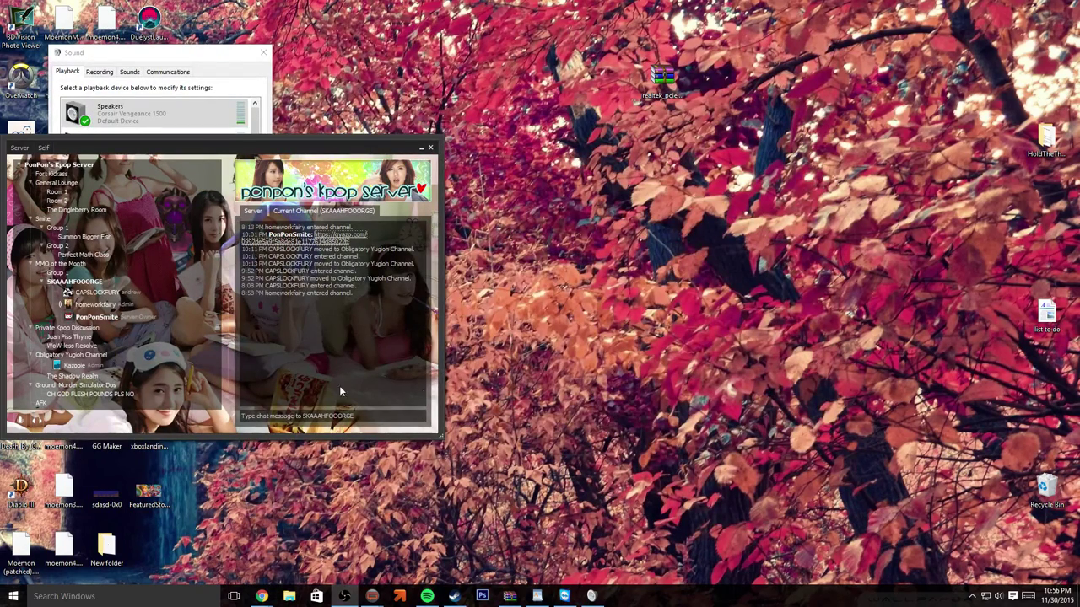
left_click(421, 148)
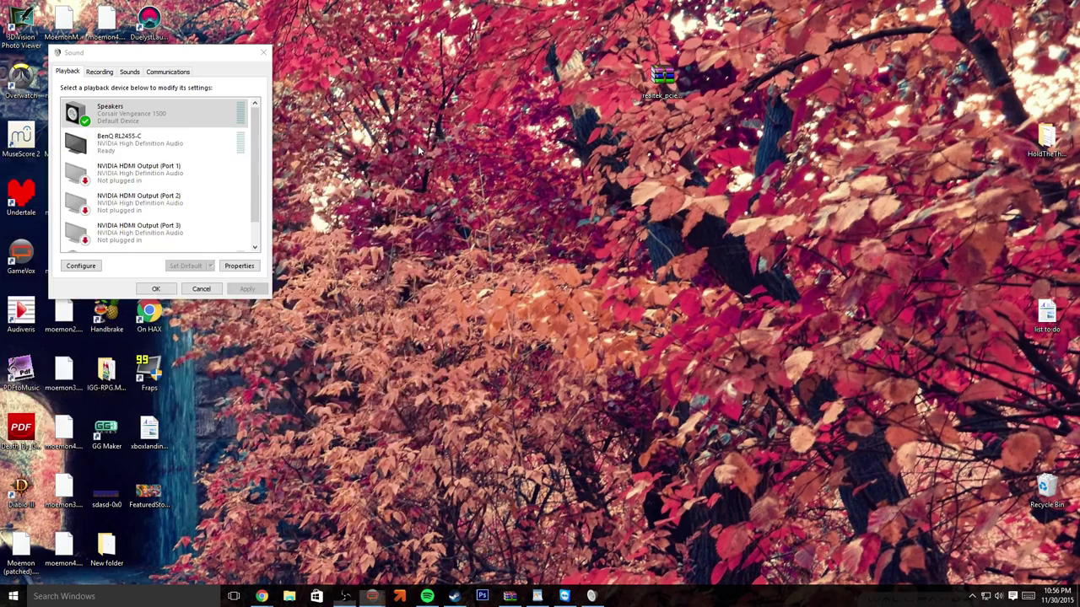
left_click(262, 54)
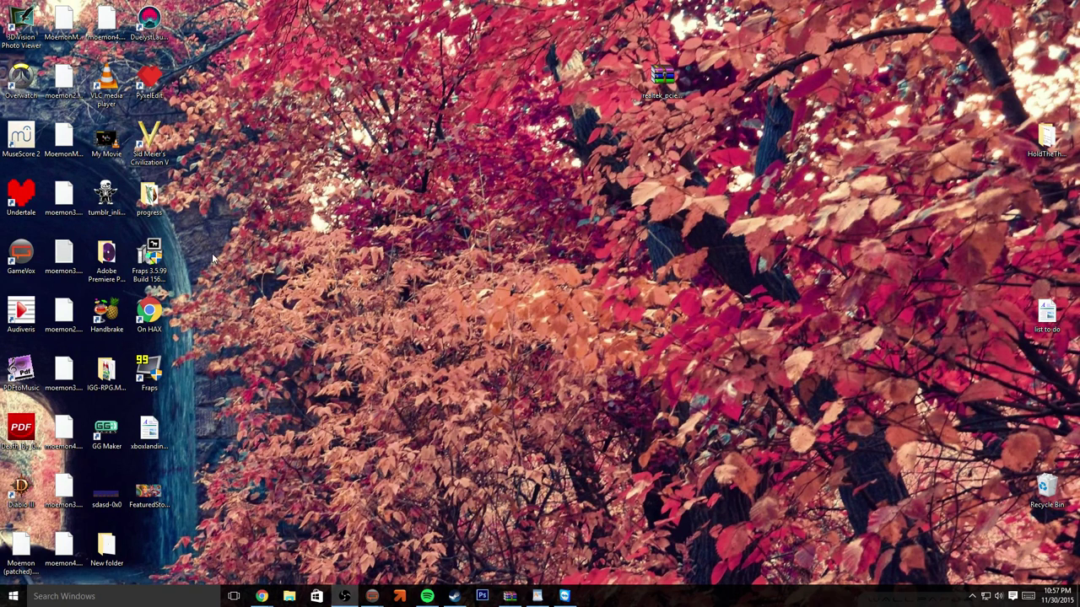
Launch Pyxel Edit and open the document "Untitled" from the Base_Human folder
double_click(150, 80)
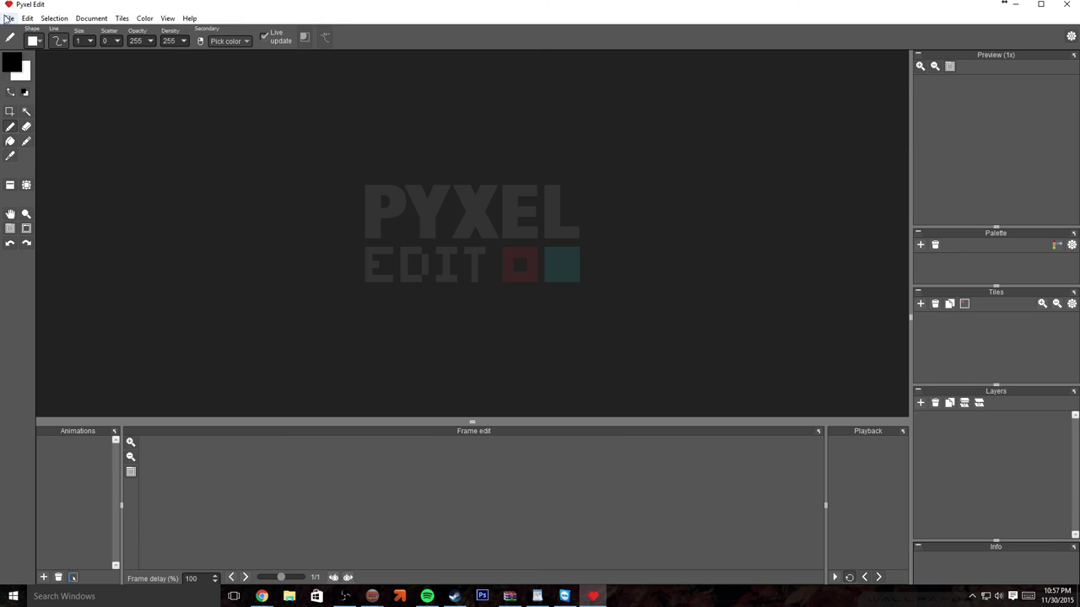
left_click(9, 18)
left_click(27, 43)
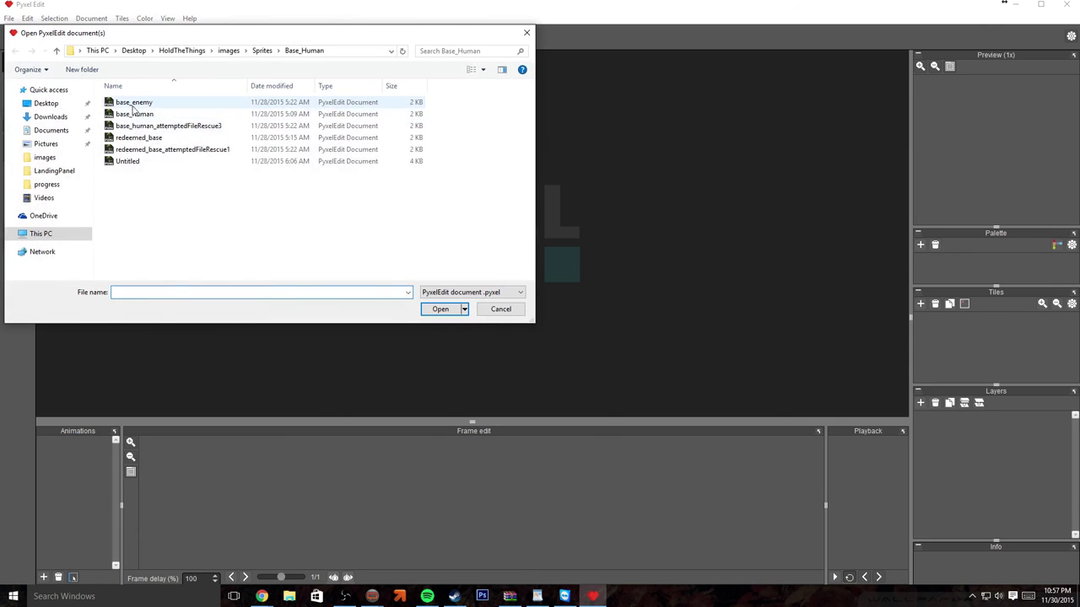
left_click(135, 161)
left_click(426, 310)
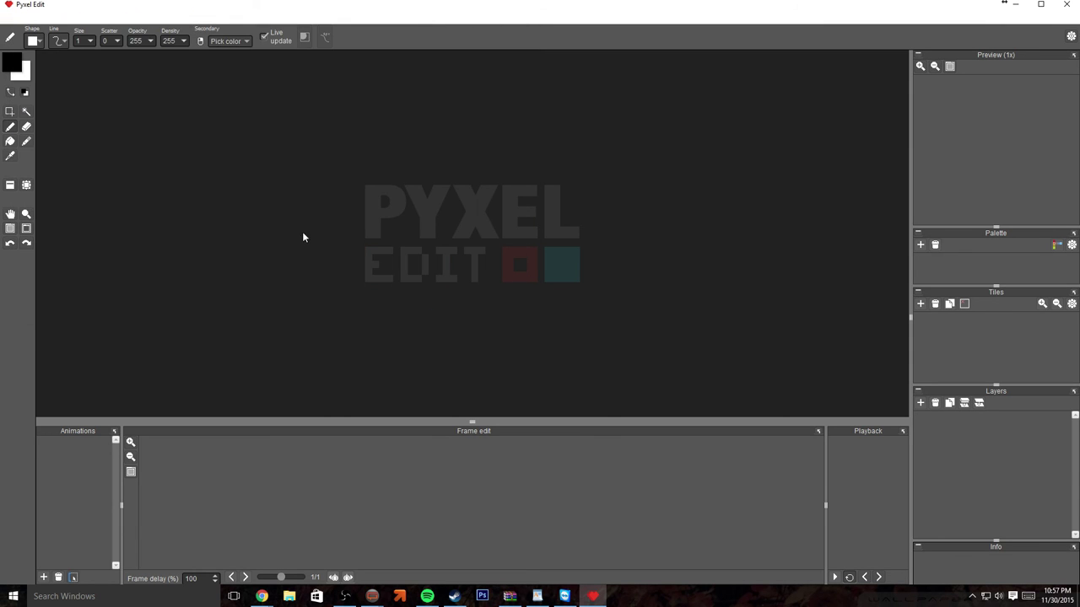
Examine the full pixel sprite of the long-haired character in the green dress and quit Pyxel Edit
scroll(253, 156, "up", 8)
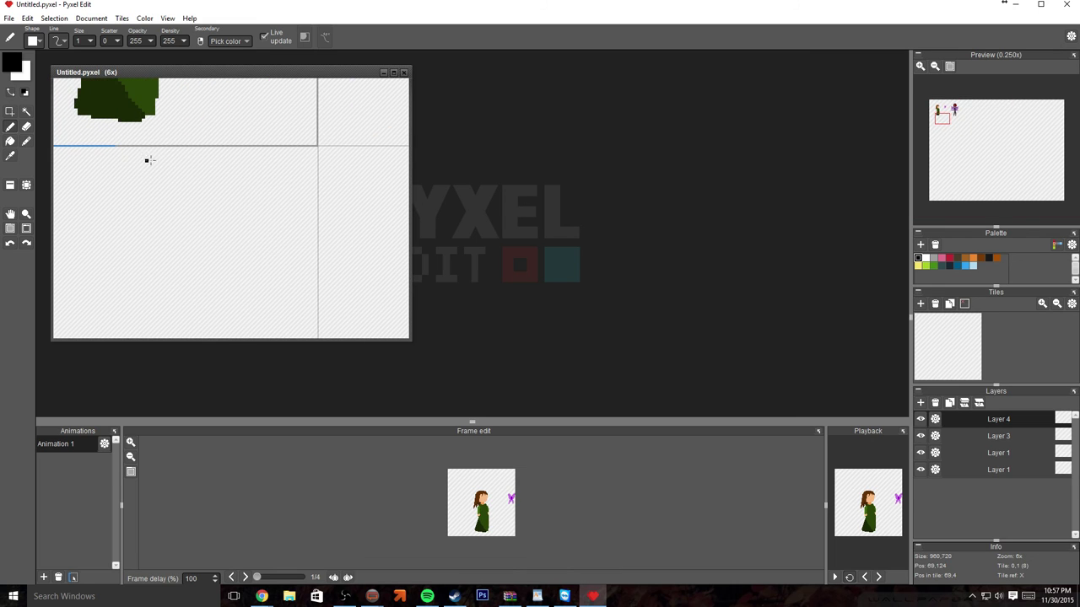
left_click_drag(217, 74, 312, 131)
left_click(10, 214)
scroll(272, 273, "down", 3)
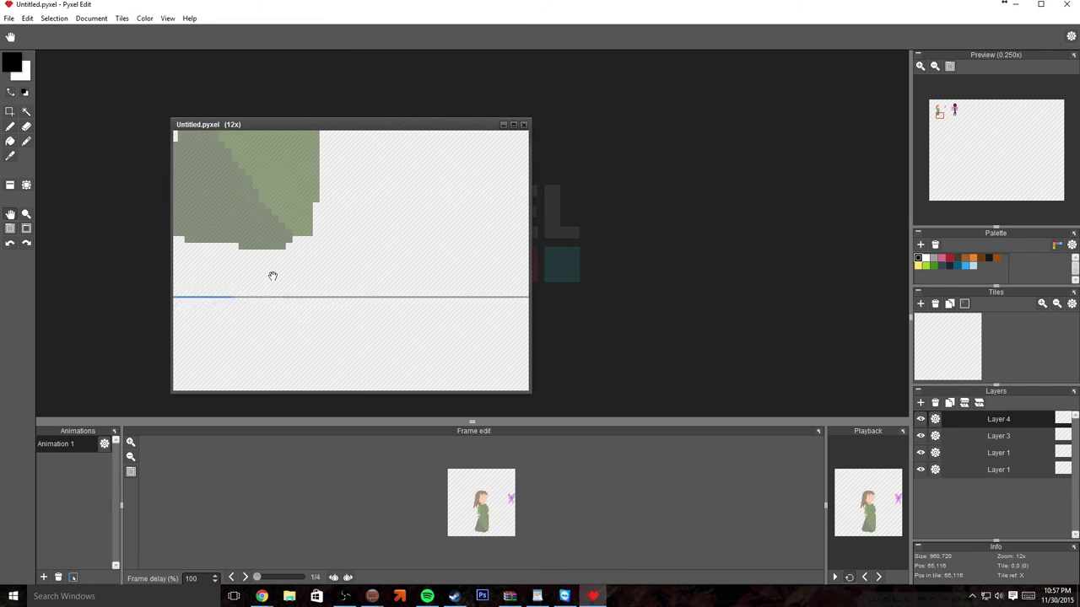
left_click_drag(272, 272, 402, 294)
scroll(318, 313, "down", 1)
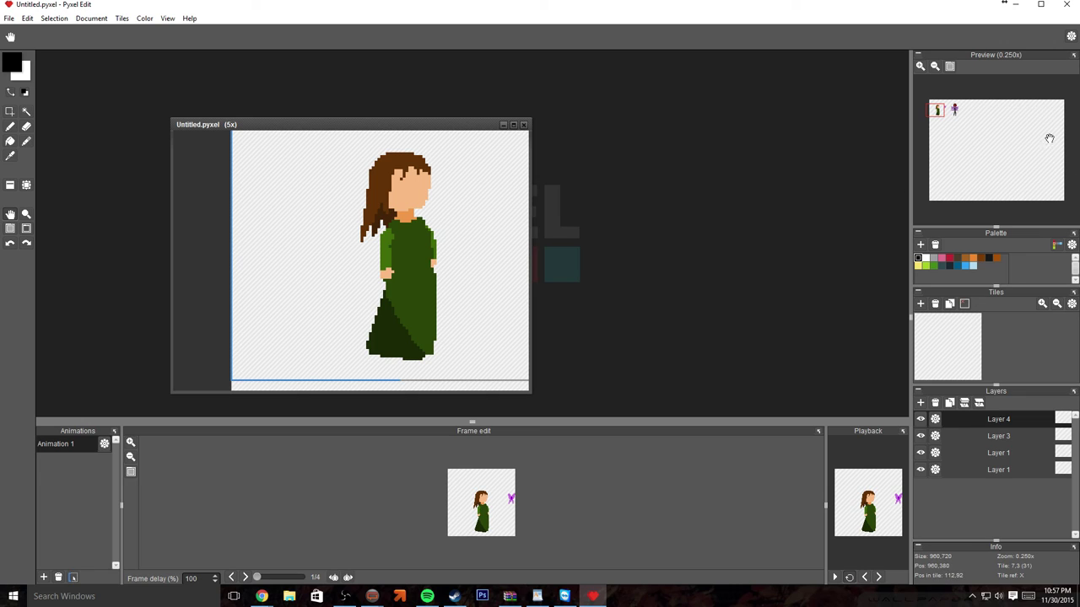
left_click(1068, 5)
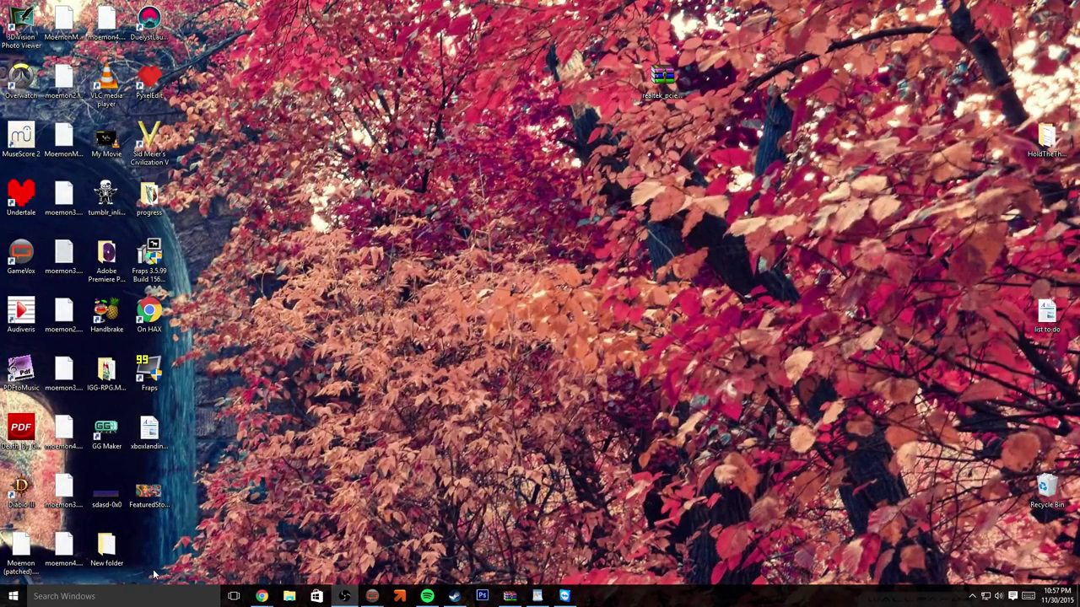